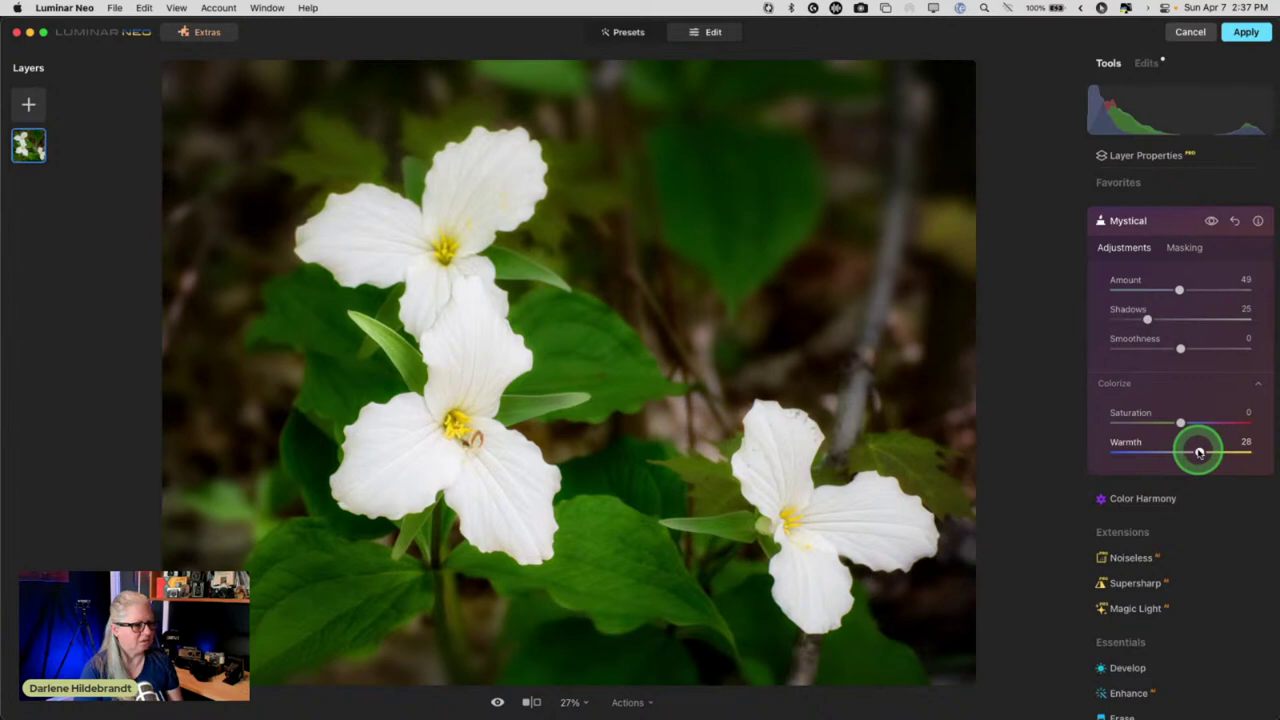
# - Fine-tune the Mystical effect's Amount on the flower photo and apply the Luminar Neo edits to return to Photoshop
pyautogui.moveTo(1178, 290)
pyautogui.mouseDown()
pyautogui.moveTo(1206, 290)
pyautogui.moveTo(1157, 289)
pyautogui.moveTo(1181, 293)
pyautogui.mouseUp()
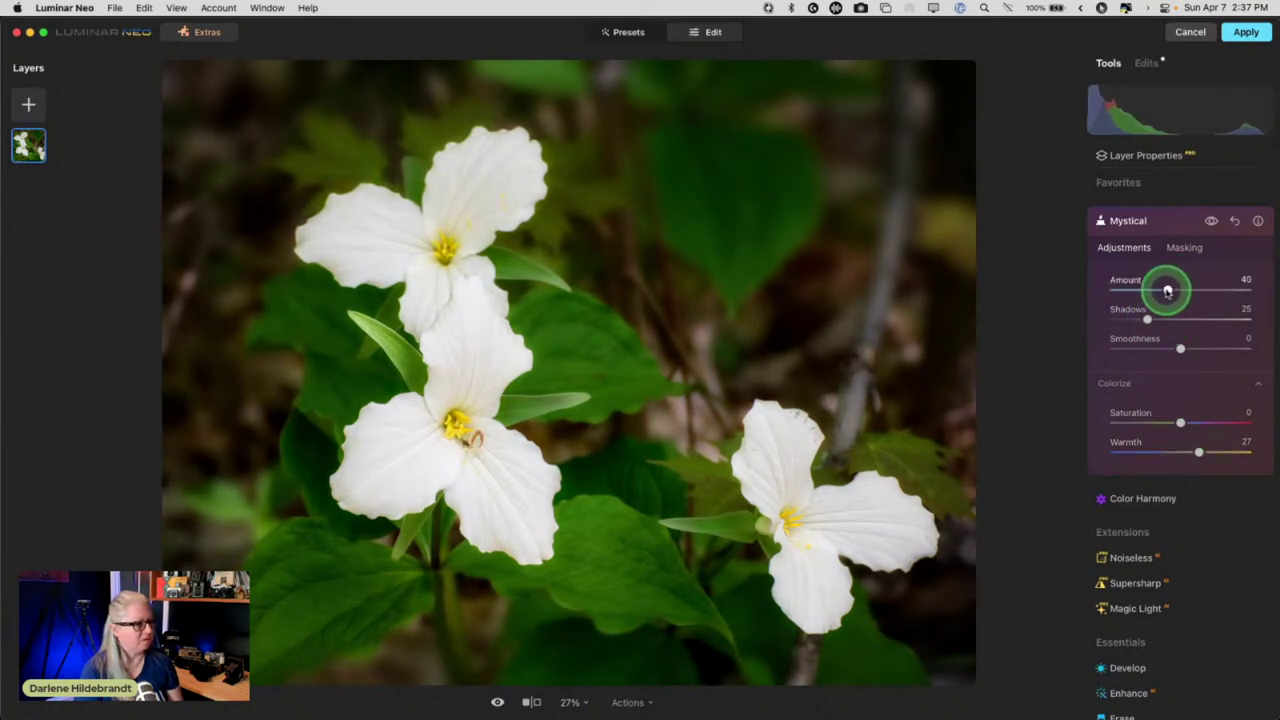
pyautogui.click(1163, 221)
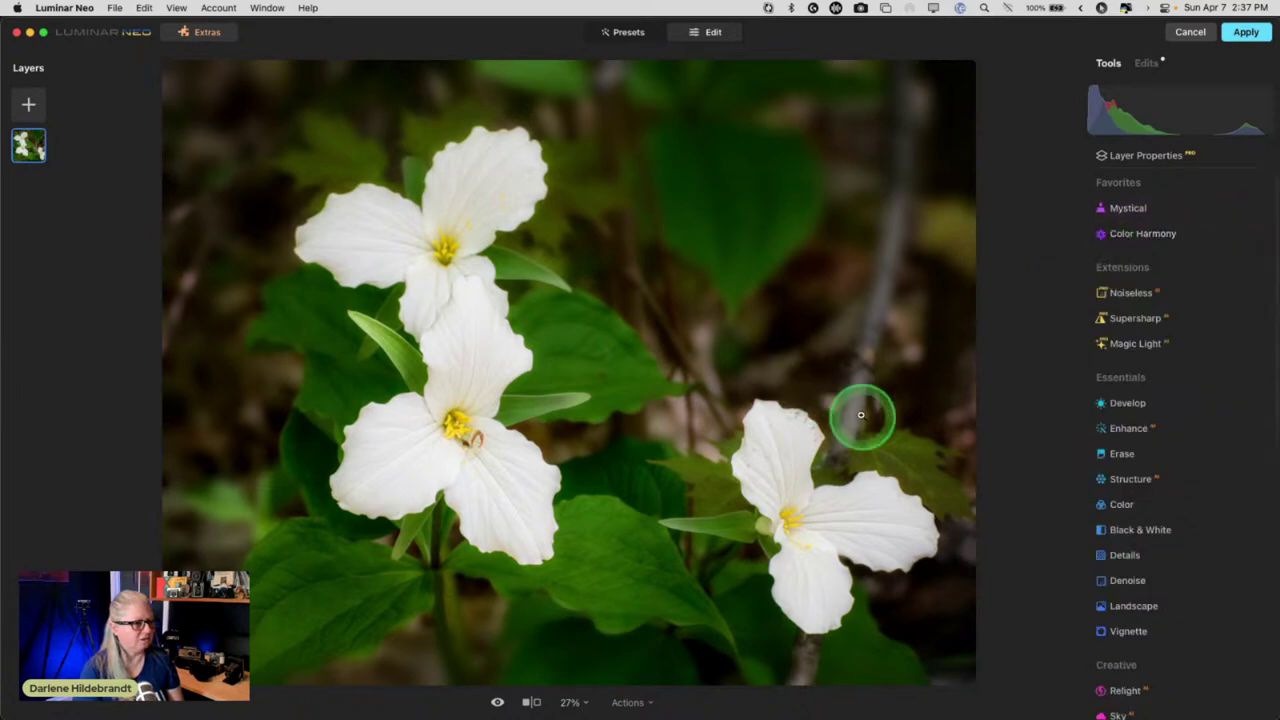
pyautogui.scroll(-2, 1150, 360)
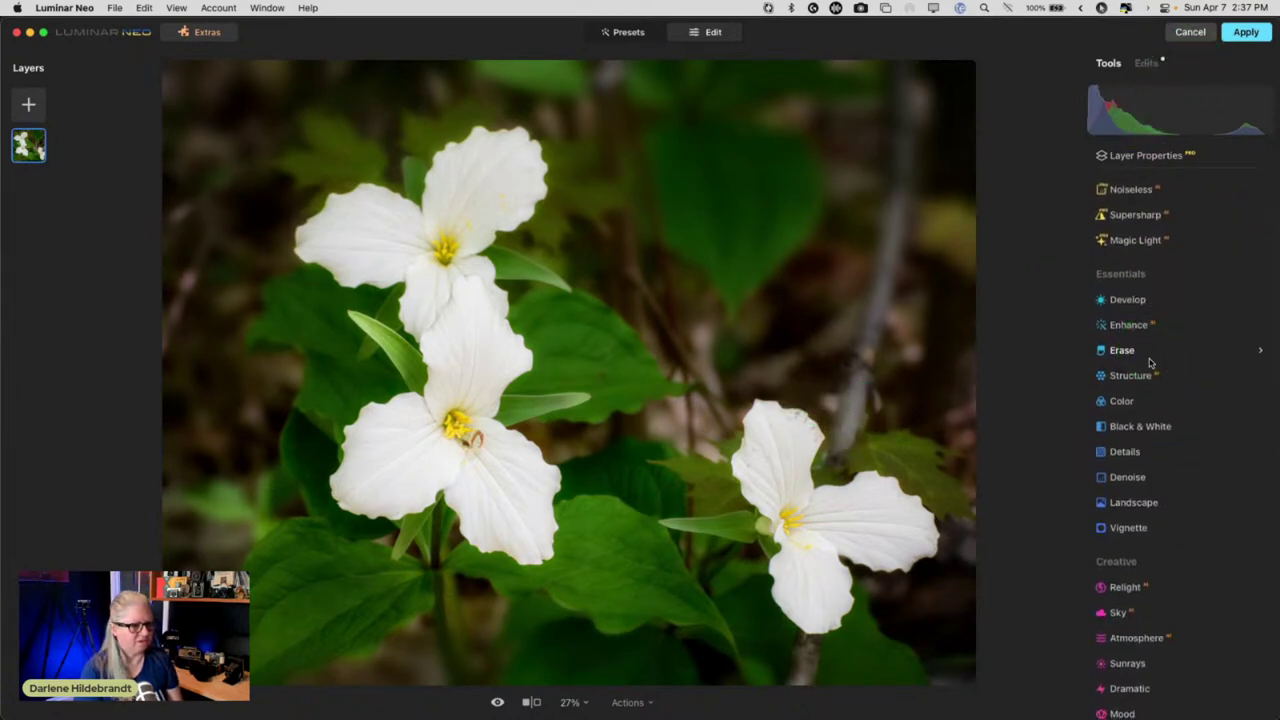
pyautogui.click(1246, 34)
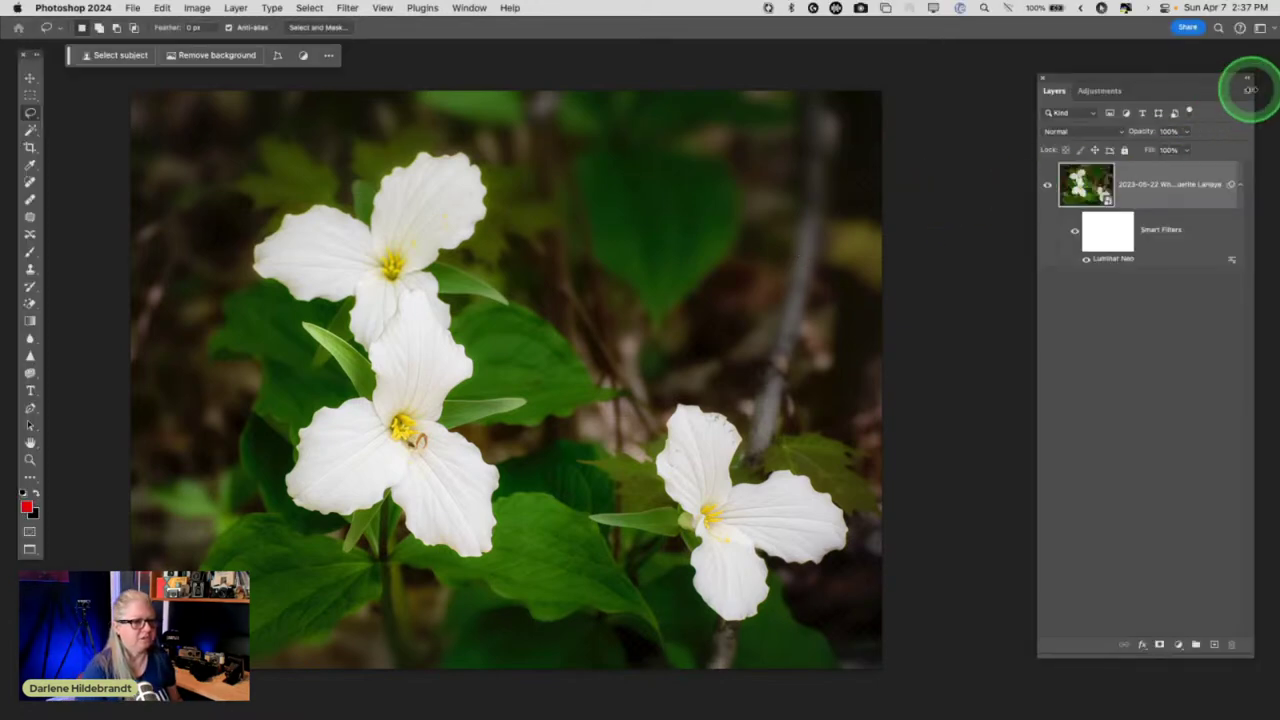
# - Add a new empty layer named retouching above the Luminar Neo smart object layer
pyautogui.click(1248, 93)
pyautogui.click(1150, 94)
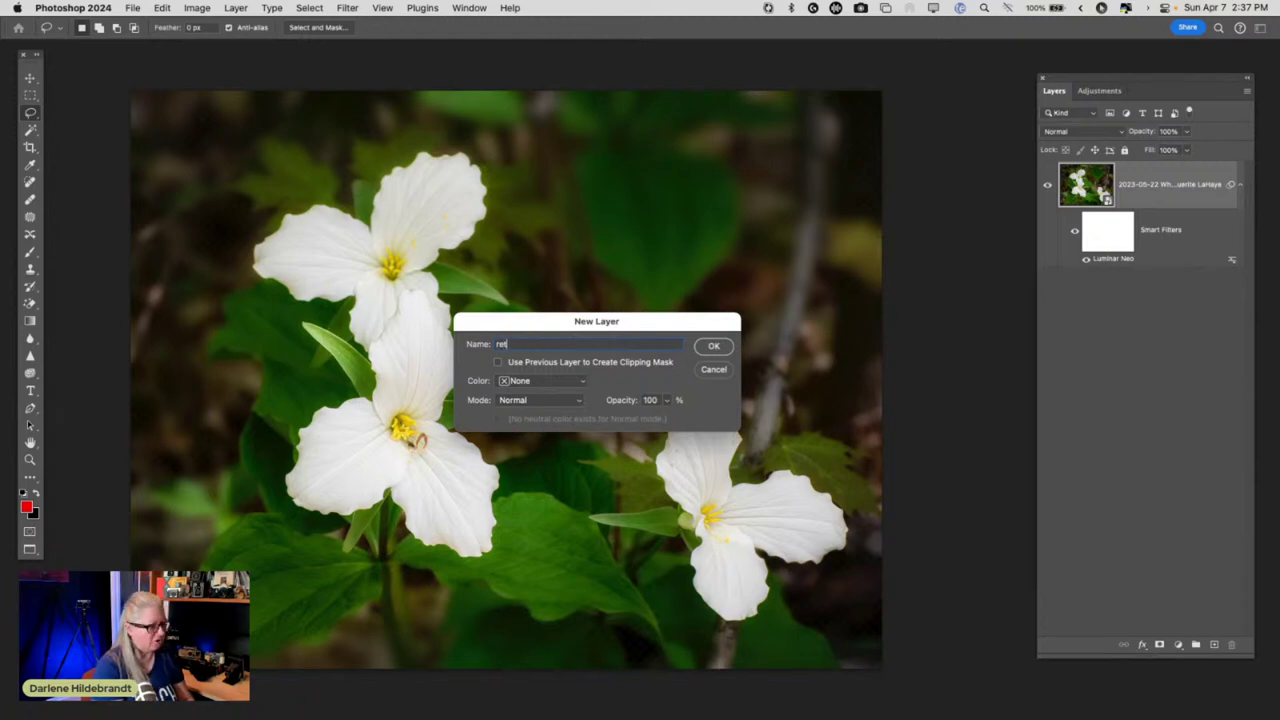
pyautogui.press('Return')
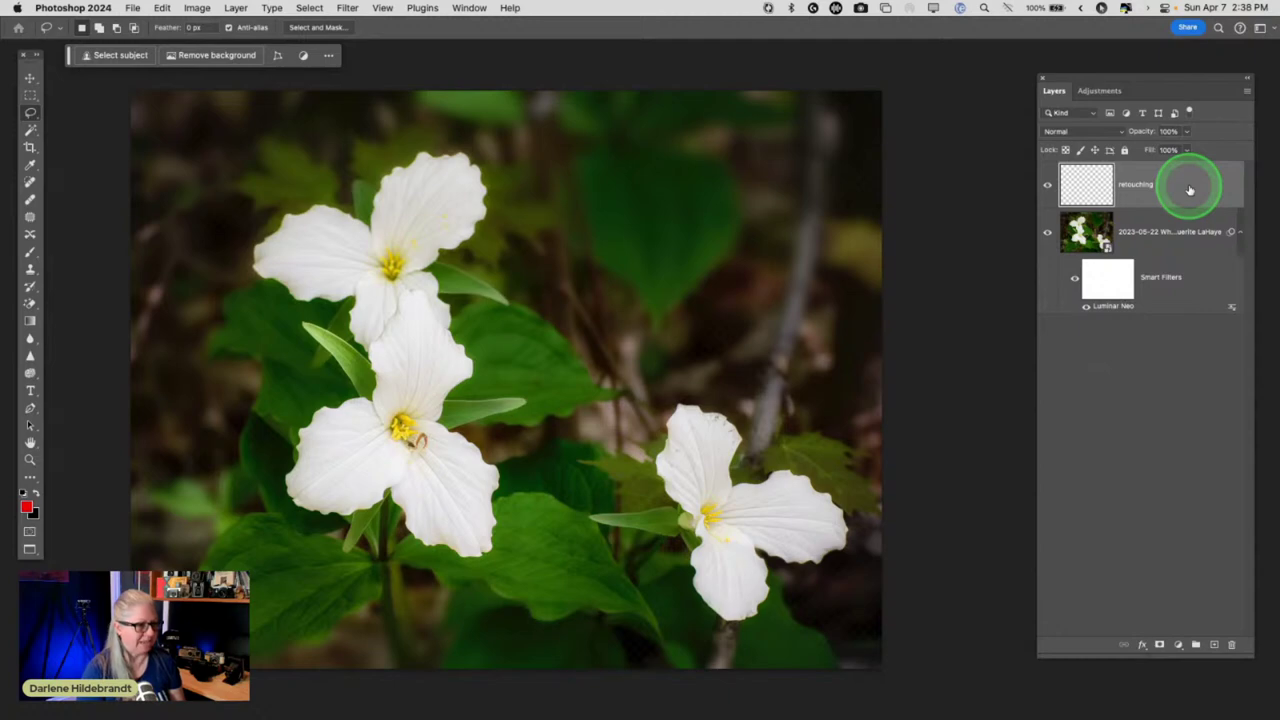
pyautogui.click(30, 182)
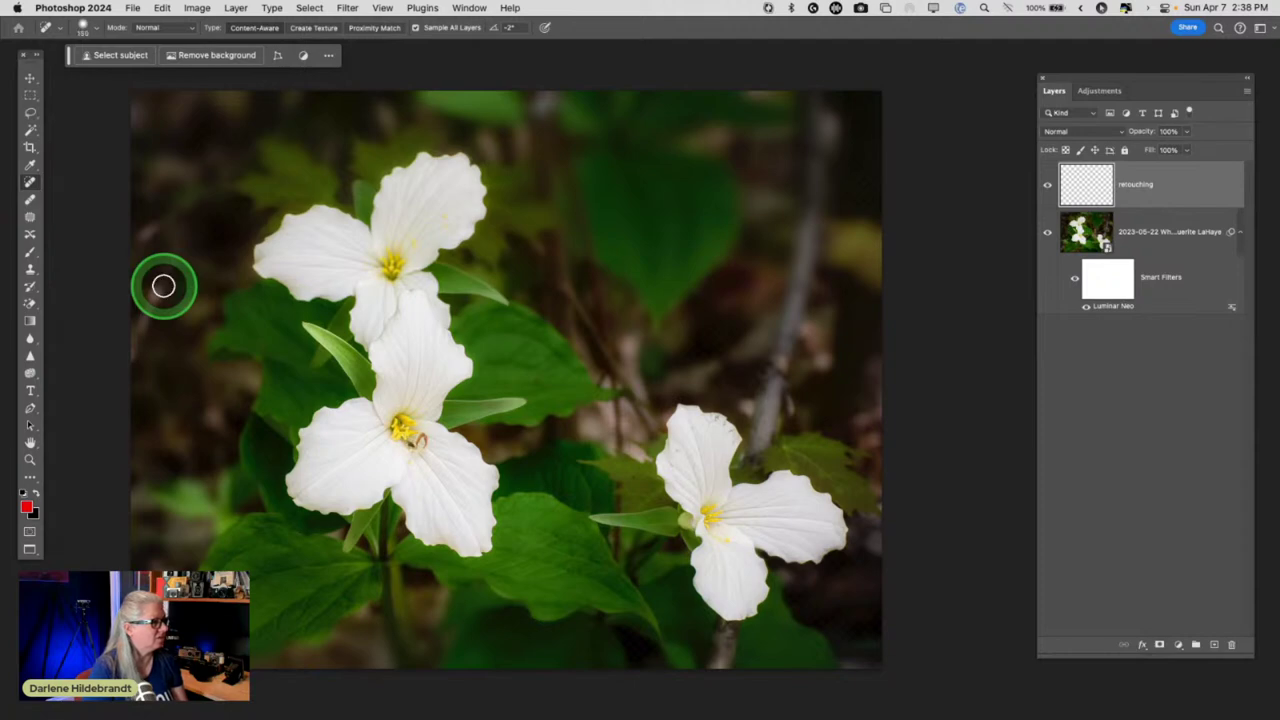
pyautogui.press('j')
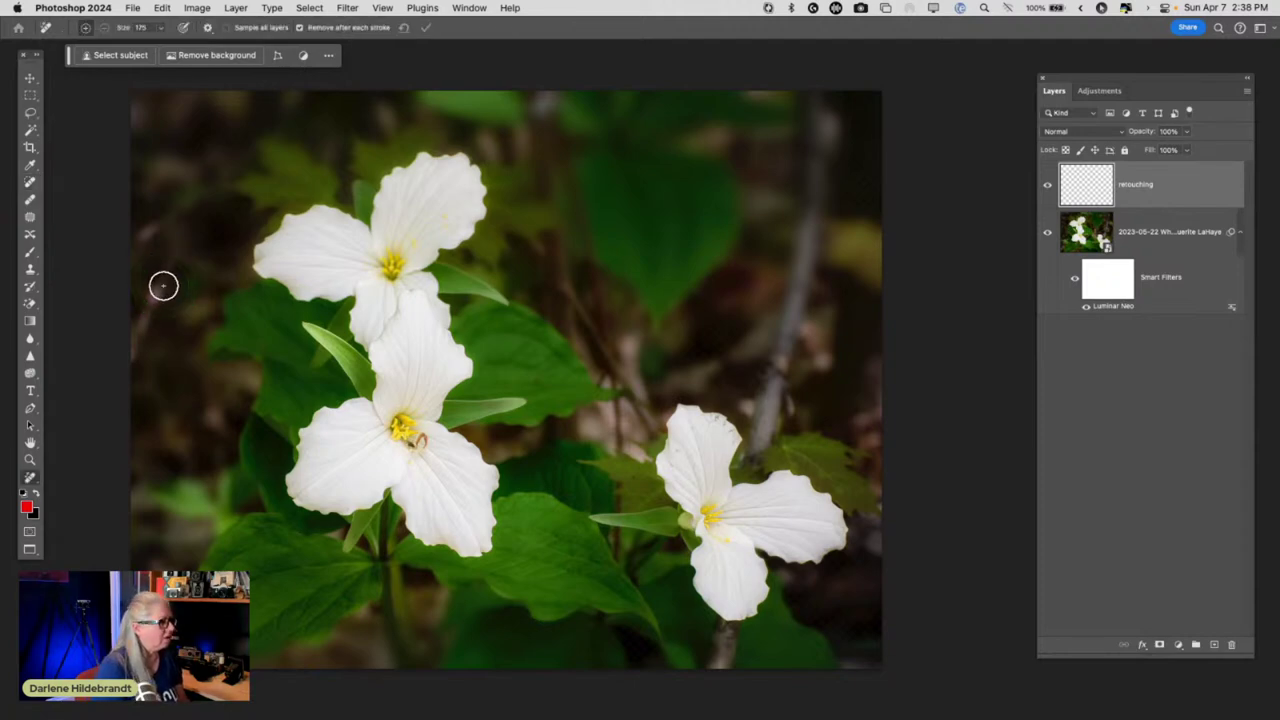
pyautogui.keyDown('alt'); pyautogui.click(163, 286); pyautogui.keyUp('alt')
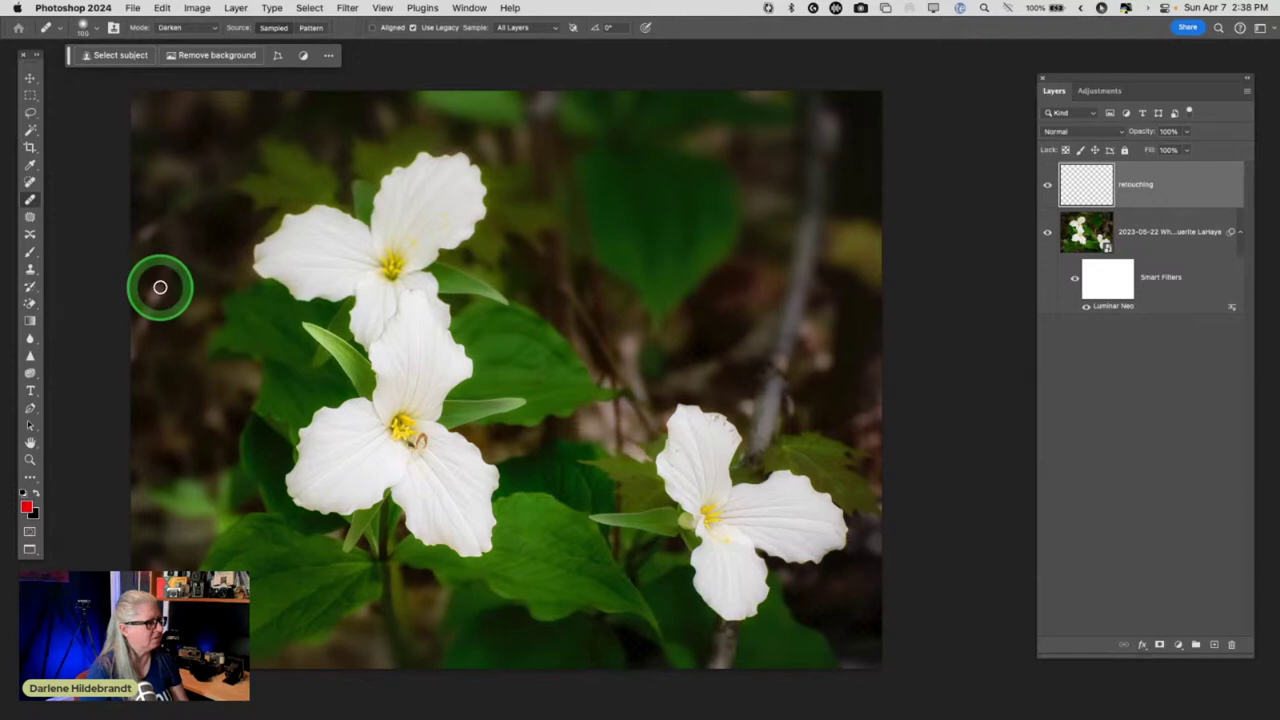
# - Set up the Clone Stamp in Darken mode with a 200 px brush for retouching the background
pyautogui.scroll(3, 160, 287)
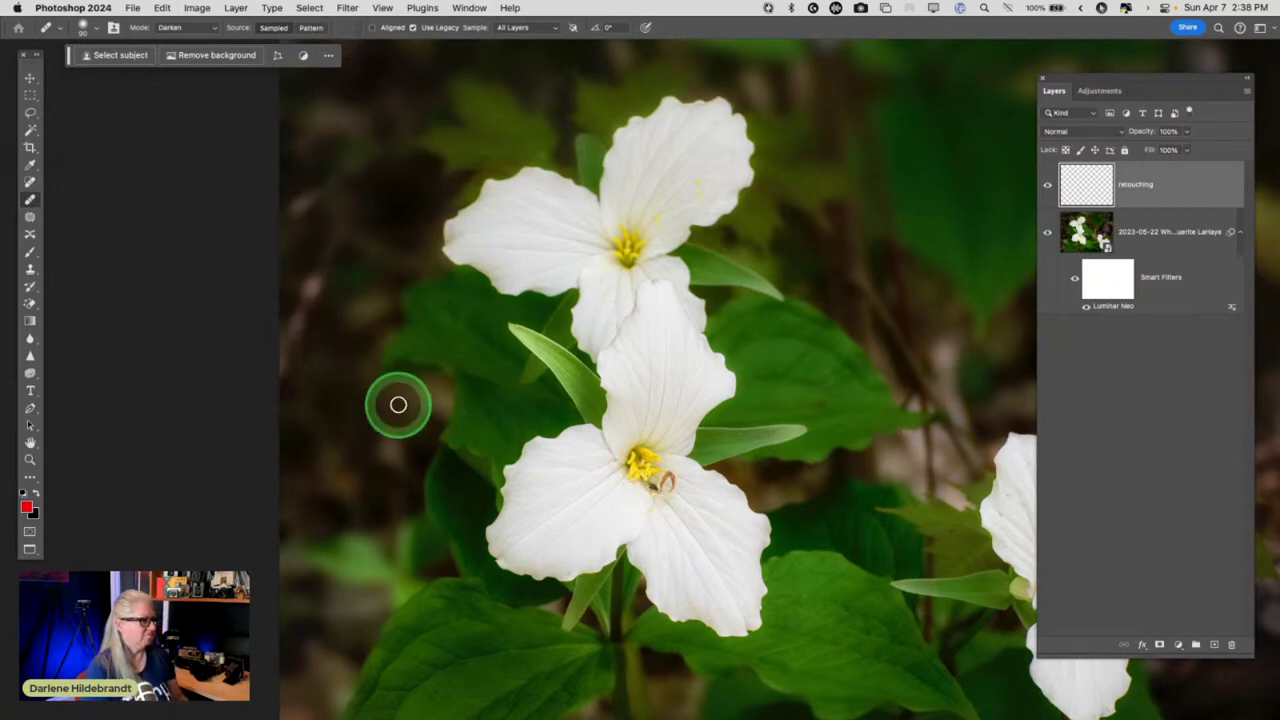
pyautogui.press('s')
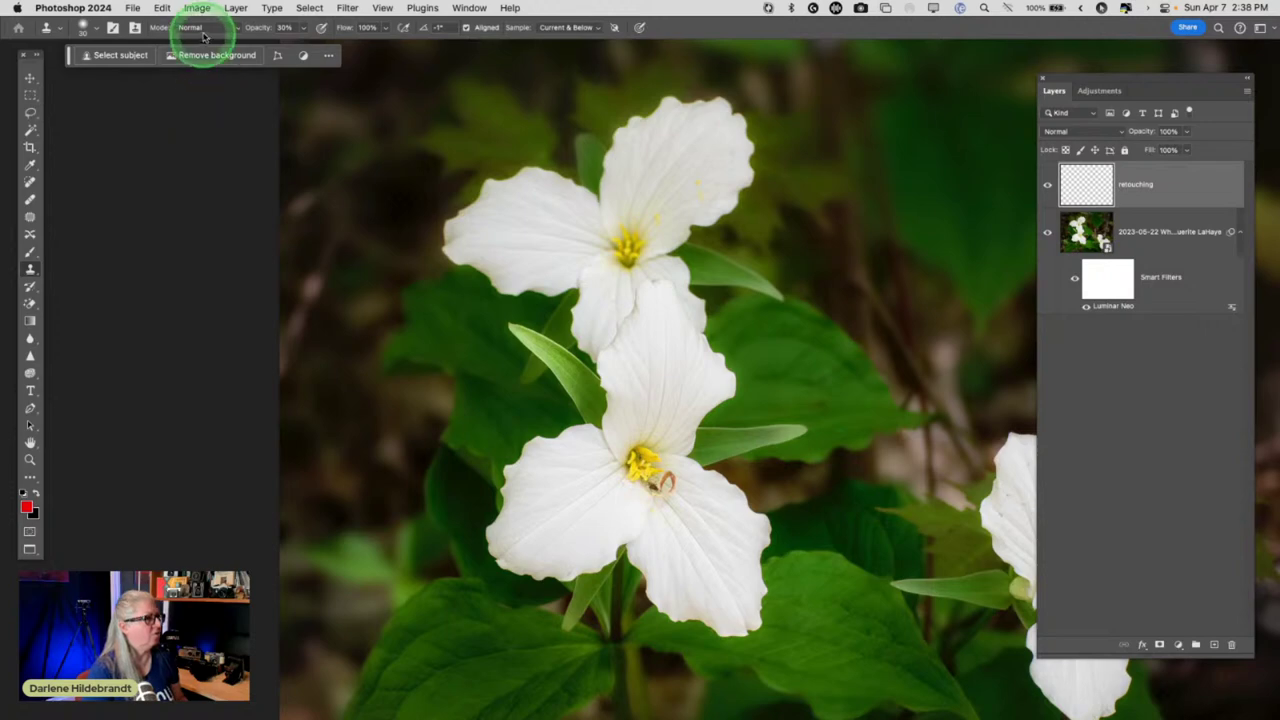
pyautogui.click(205, 28)
pyautogui.click(196, 73)
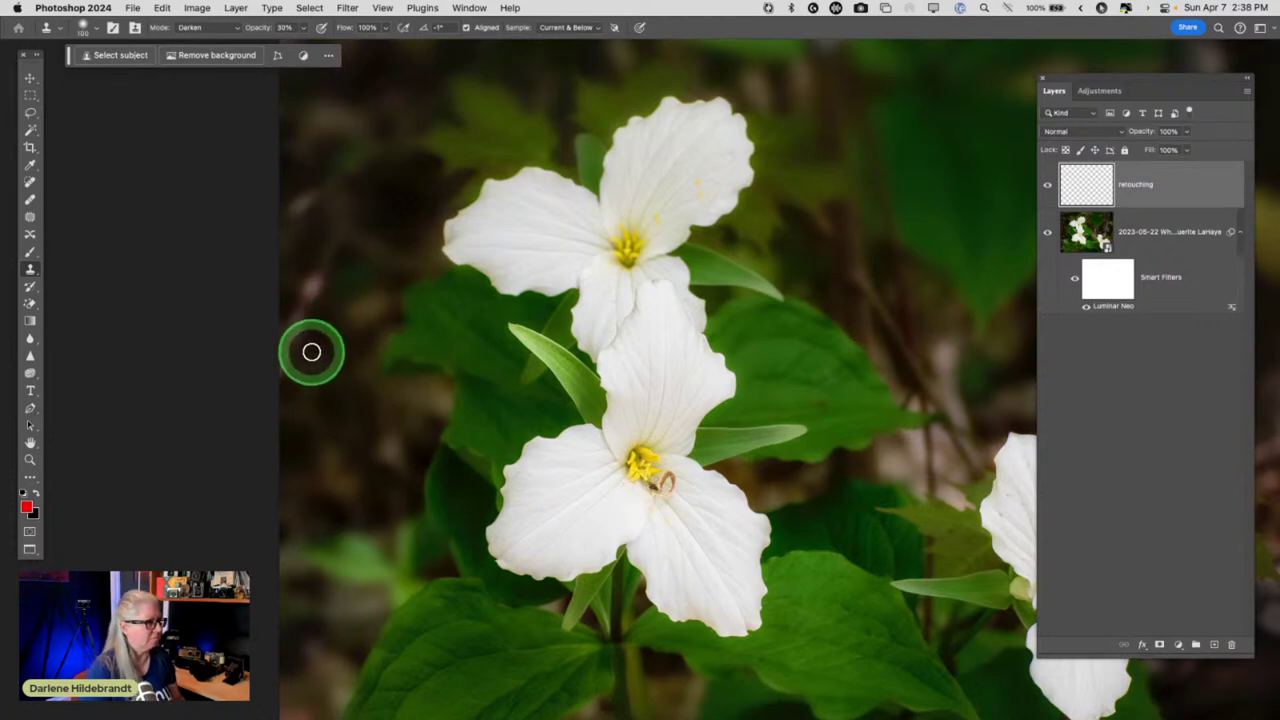
pyautogui.rightClick(332, 344)
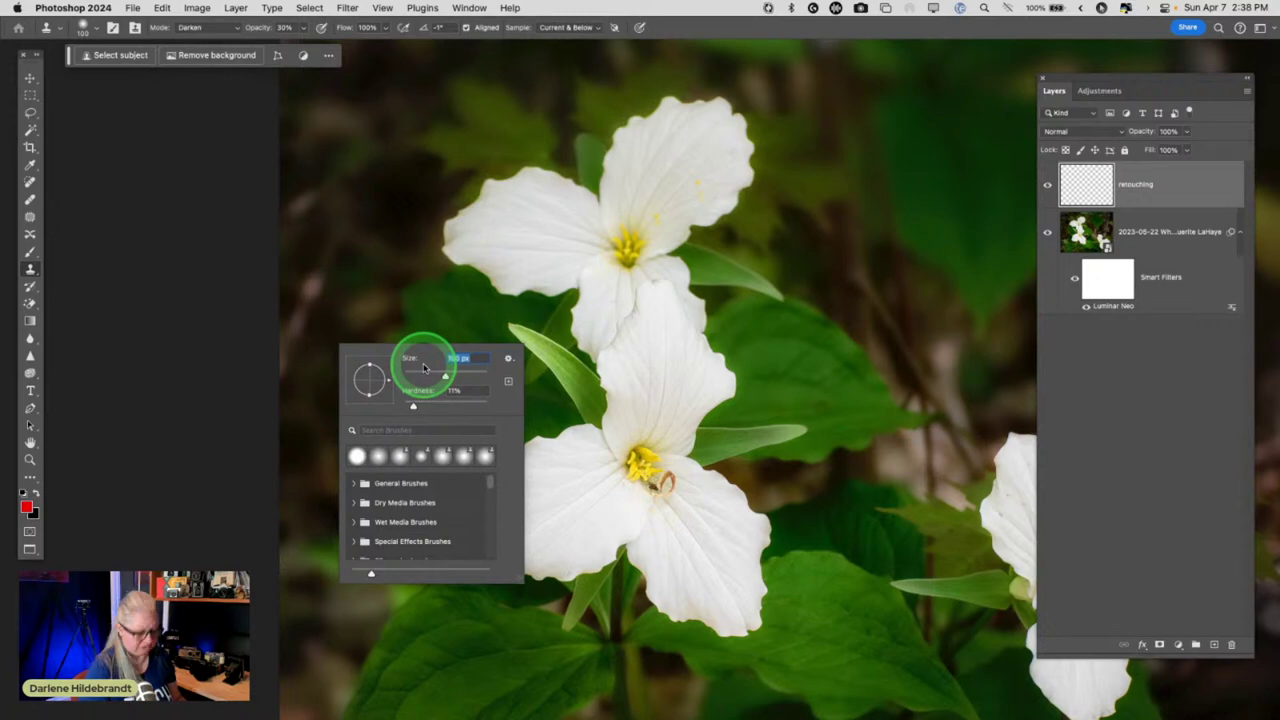
pyautogui.press('Return')
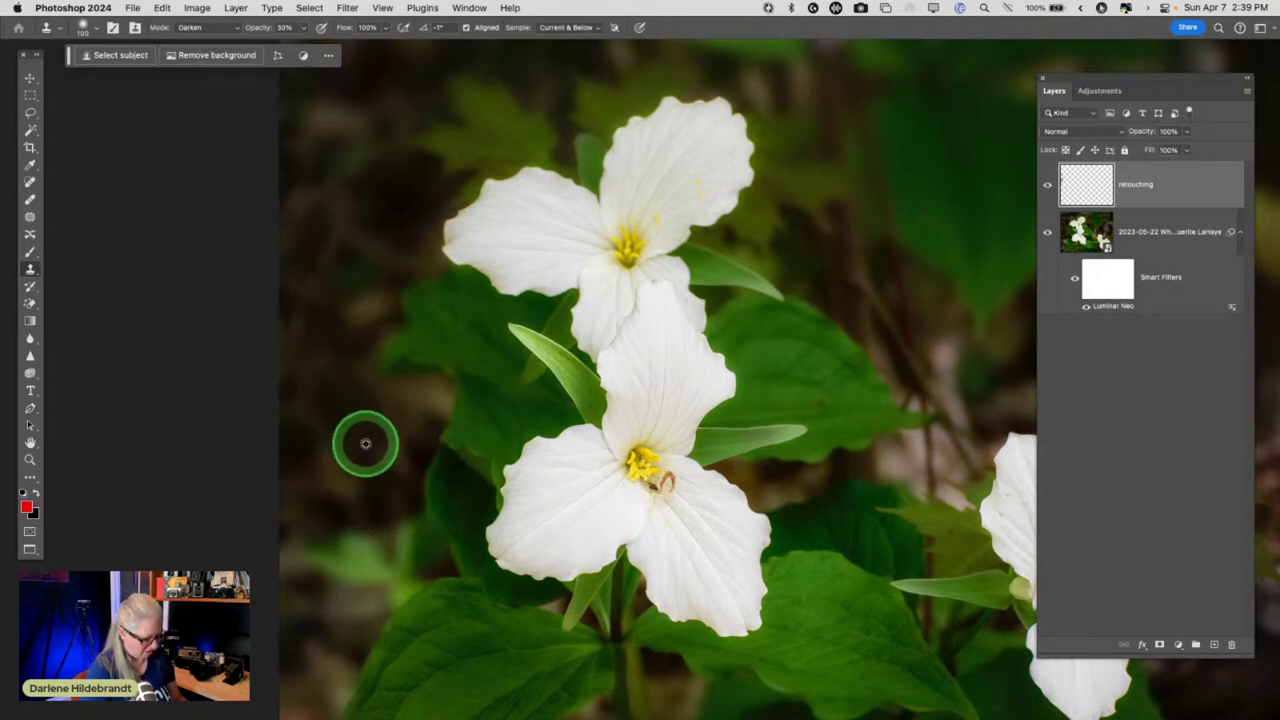
pyautogui.press(']')
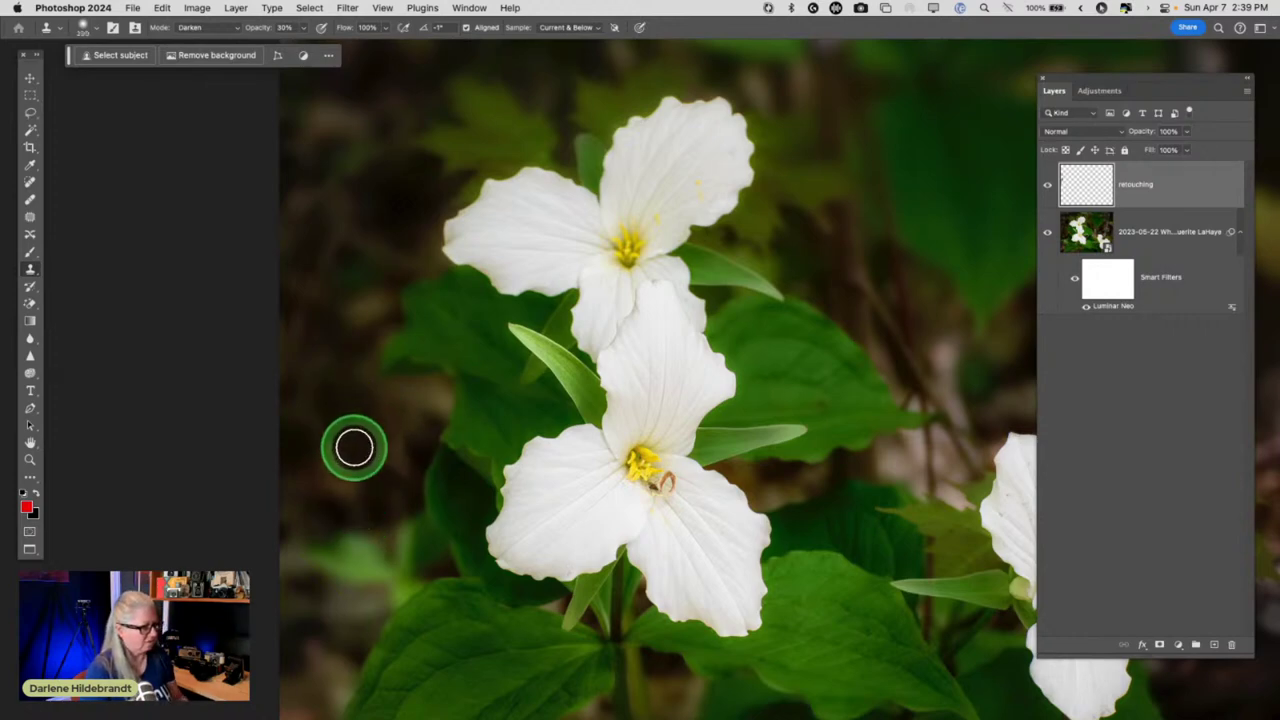
# - Clone nearby dark background over the bright patches along the photo's left edge, down to the lower-left corner
pyautogui.keyDown('alt'); pyautogui.click(334, 440); pyautogui.keyUp('alt')
pyautogui.moveTo(351, 517)
pyautogui.mouseDown()
pyautogui.moveTo(336, 555)
pyautogui.moveTo(362, 561)
pyautogui.moveTo(382, 541)
pyautogui.moveTo(405, 565)
pyautogui.moveTo(384, 589)
pyautogui.moveTo(393, 558)
pyautogui.moveTo(363, 550)
pyautogui.moveTo(320, 686)
pyautogui.mouseUp()
pyautogui.moveTo(324, 489); pyautogui.dragTo(314, 274)
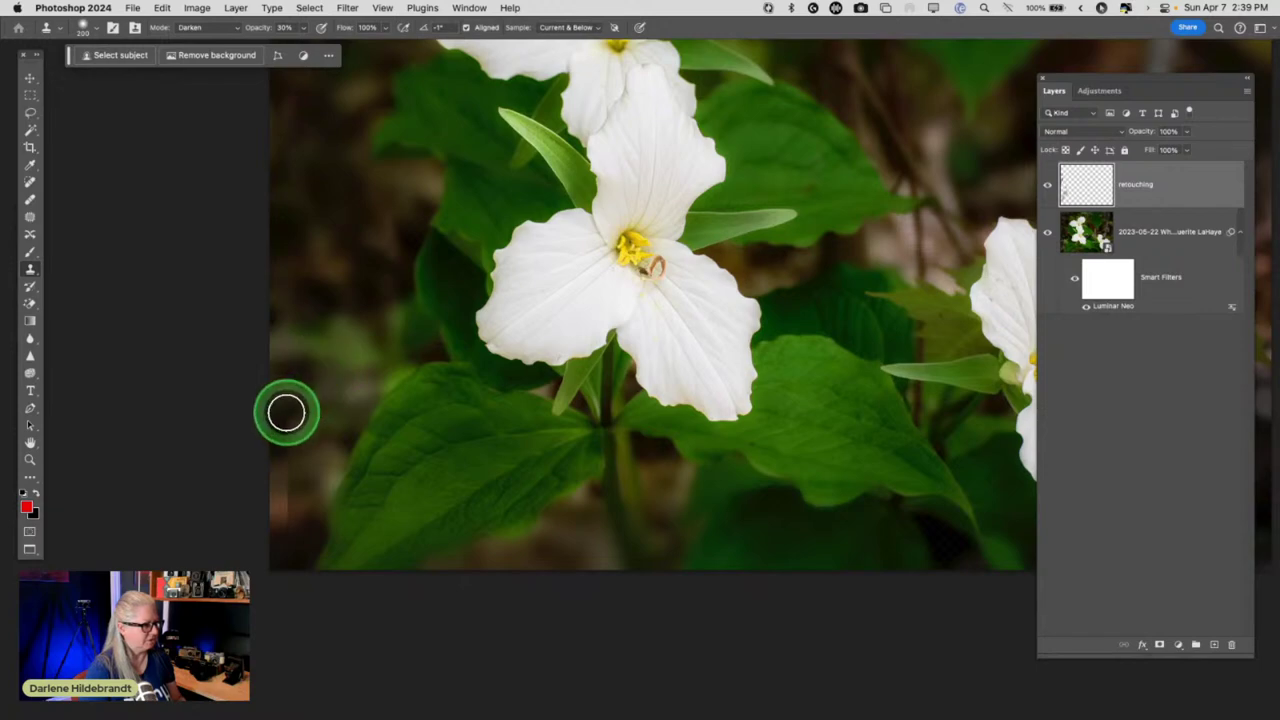
pyautogui.keyDown('alt'); pyautogui.click(307, 377); pyautogui.keyUp('alt')
pyautogui.moveTo(286, 465)
pyautogui.mouseDown()
pyautogui.moveTo(274, 528)
pyautogui.moveTo(286, 431)
pyautogui.moveTo(286, 540)
pyautogui.moveTo(285, 518)
pyautogui.mouseUp()
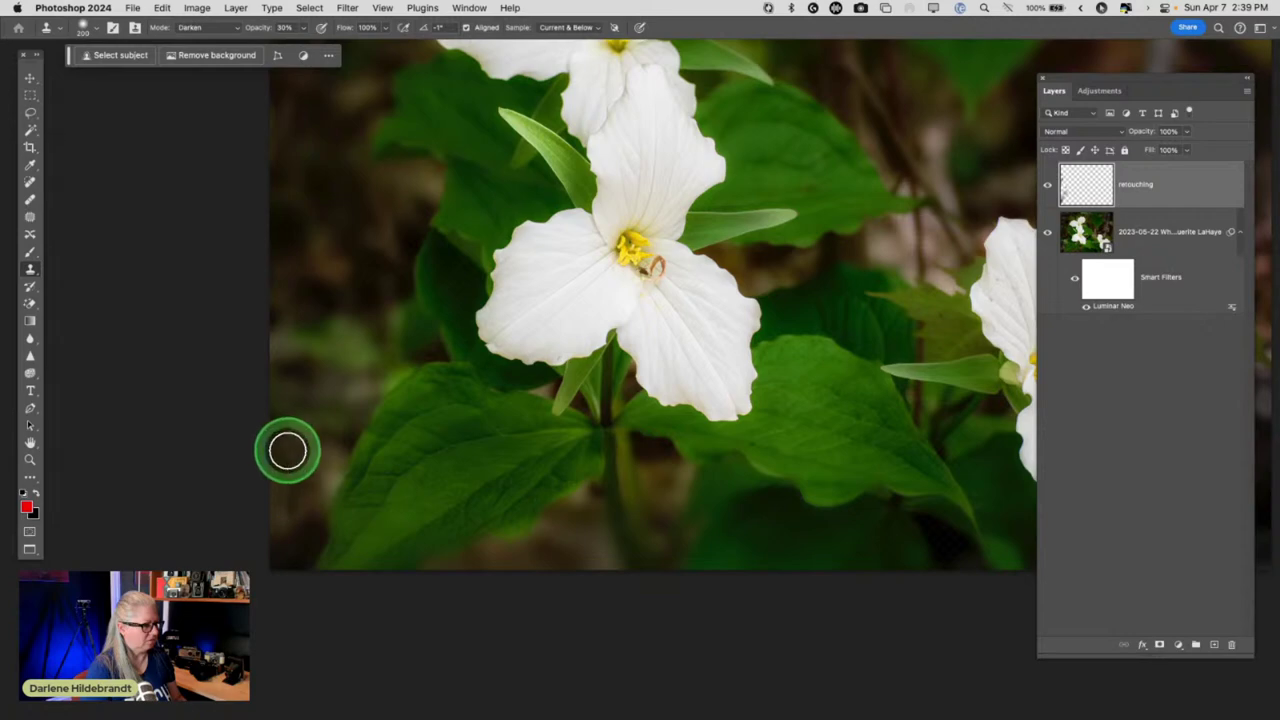
pyautogui.moveTo(306, 434); pyautogui.dragTo(289, 494)
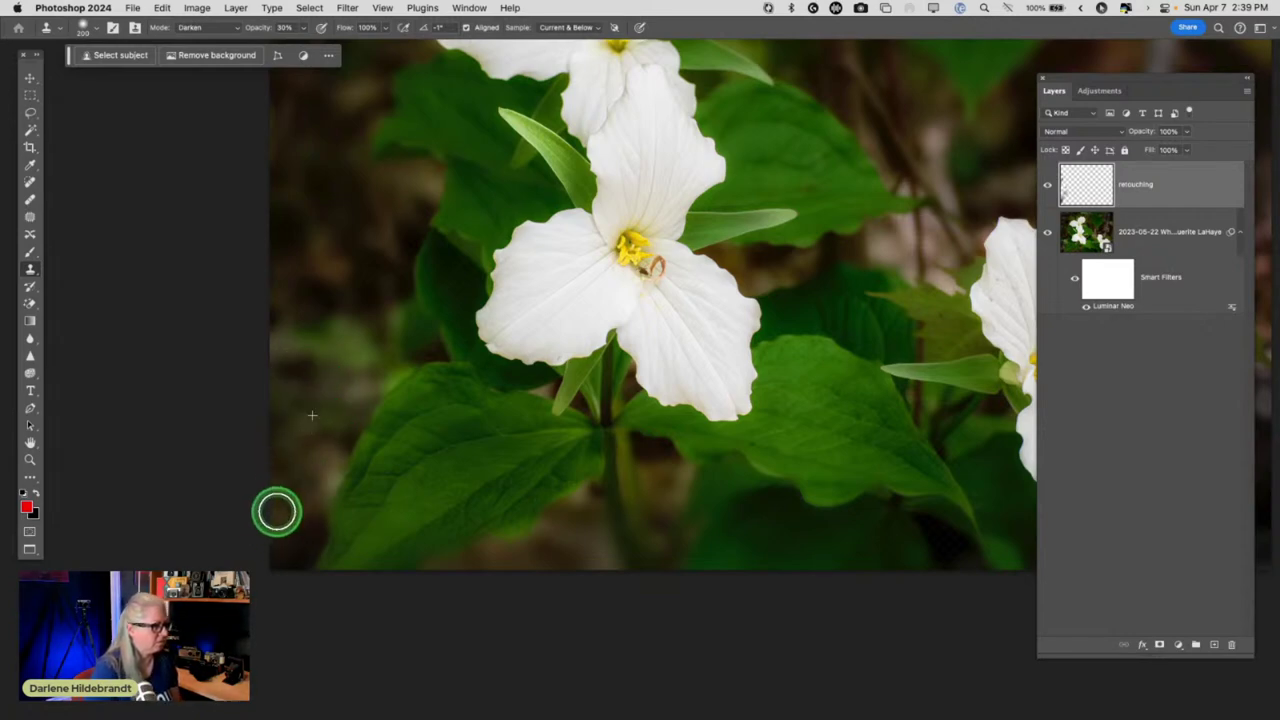
pyautogui.moveTo(277, 512)
pyautogui.mouseDown()
pyautogui.moveTo(295, 382)
pyautogui.moveTo(278, 485)
pyautogui.moveTo(332, 277)
pyautogui.moveTo(311, 445)
pyautogui.moveTo(272, 535)
pyautogui.moveTo(279, 525)
pyautogui.moveTo(136, 556)
pyautogui.mouseUp()
# - Clone dark background over the bright patches between the large green leaf and the lone flower, using a 125 px Clone Stamp
pyautogui.press('j')
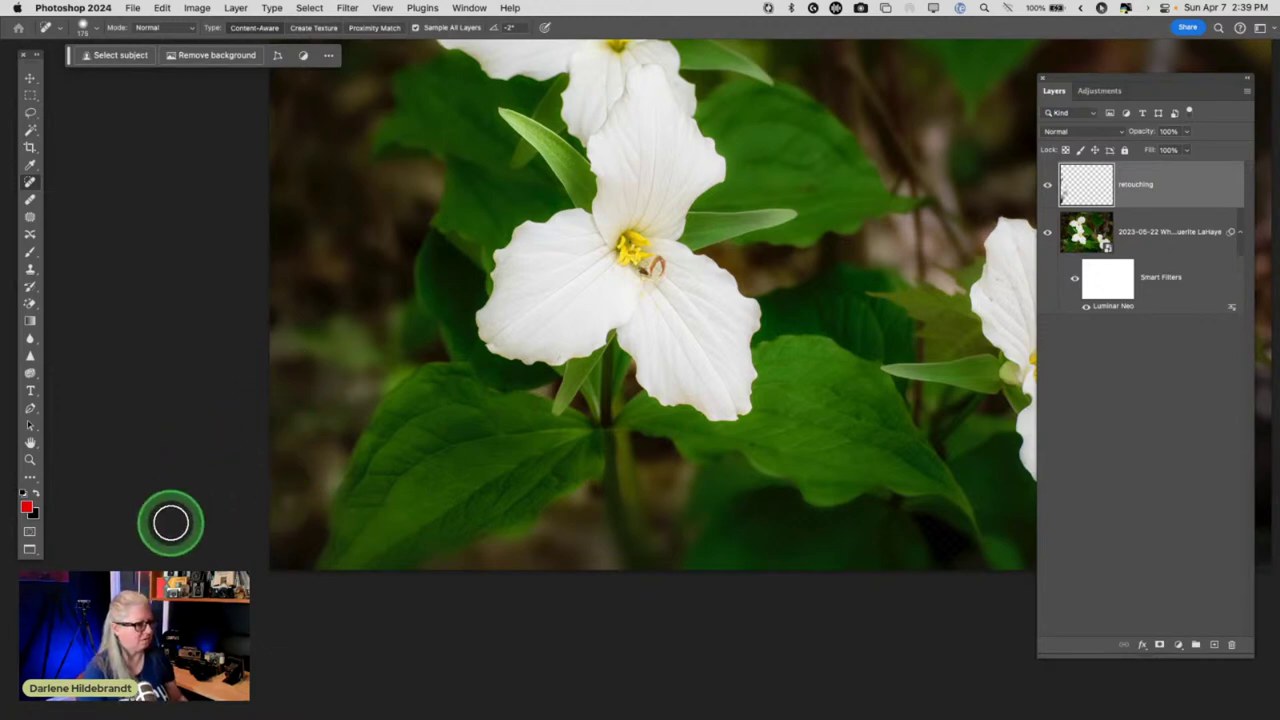
pyautogui.press('s')
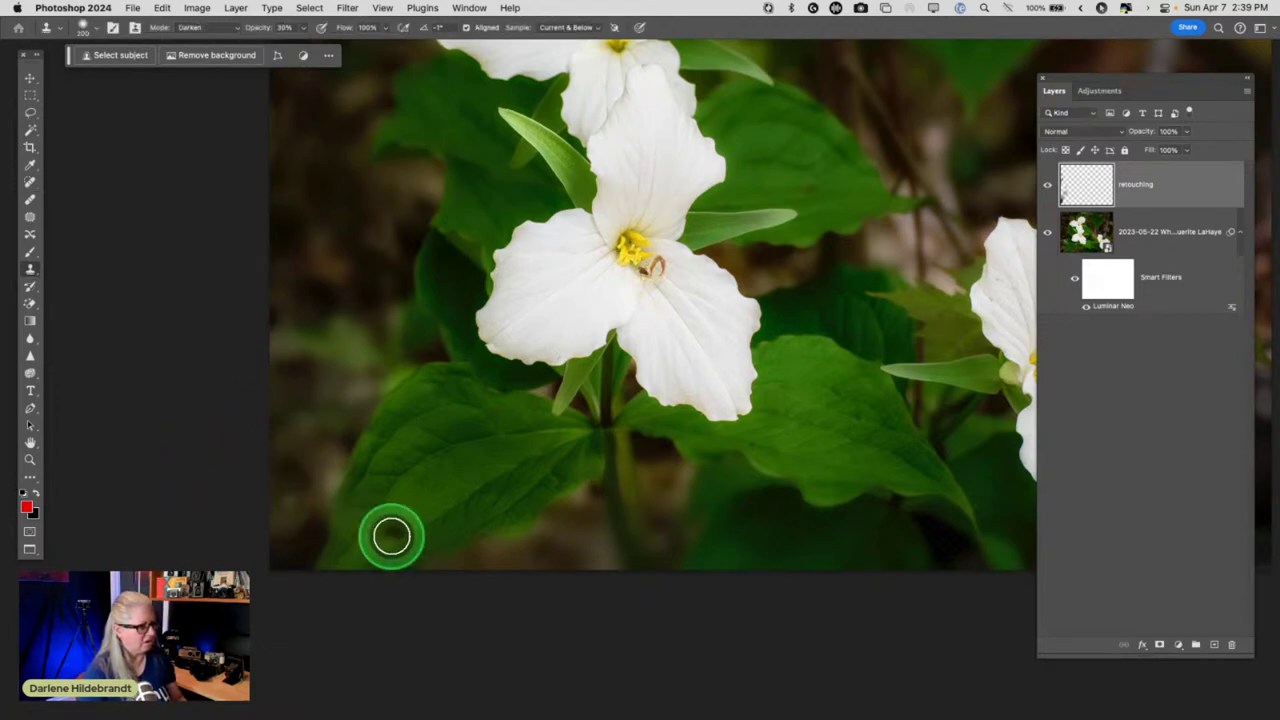
pyautogui.hscroll(10, 392, 537)
pyautogui.scroll(4, 392, 537)
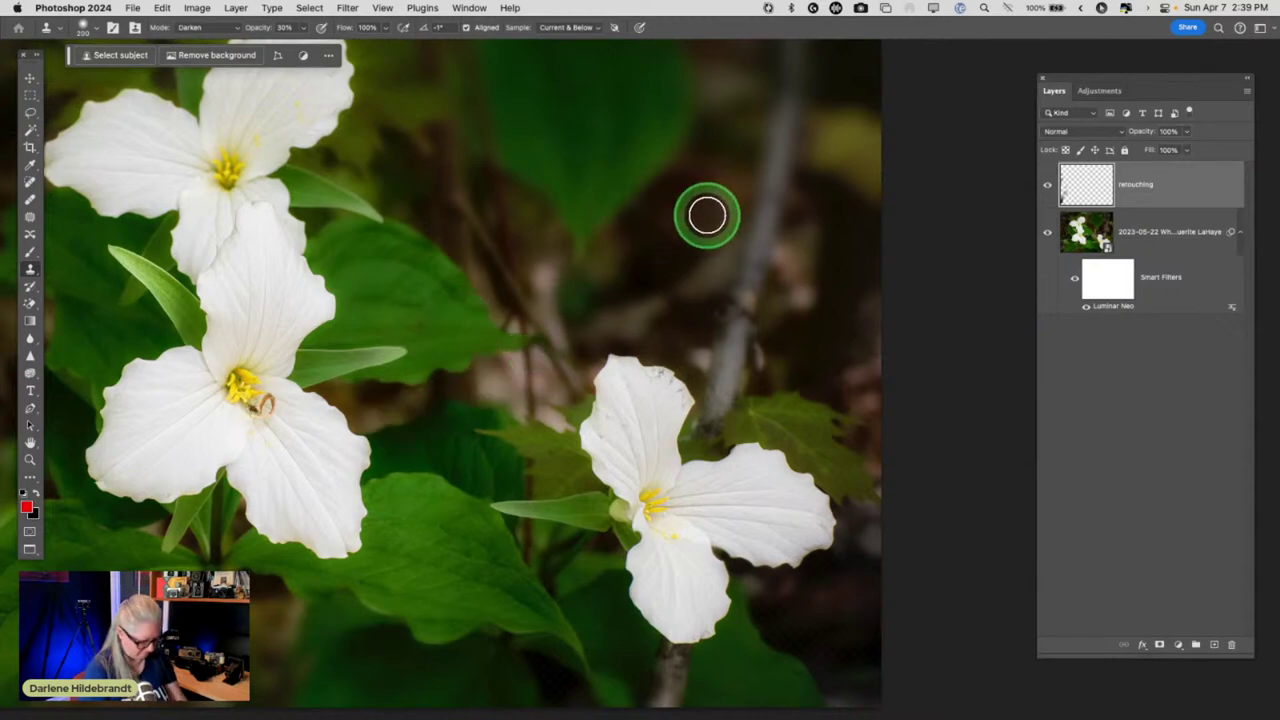
pyautogui.keyDown('alt'); pyautogui.click(705, 212); pyautogui.keyUp('alt')
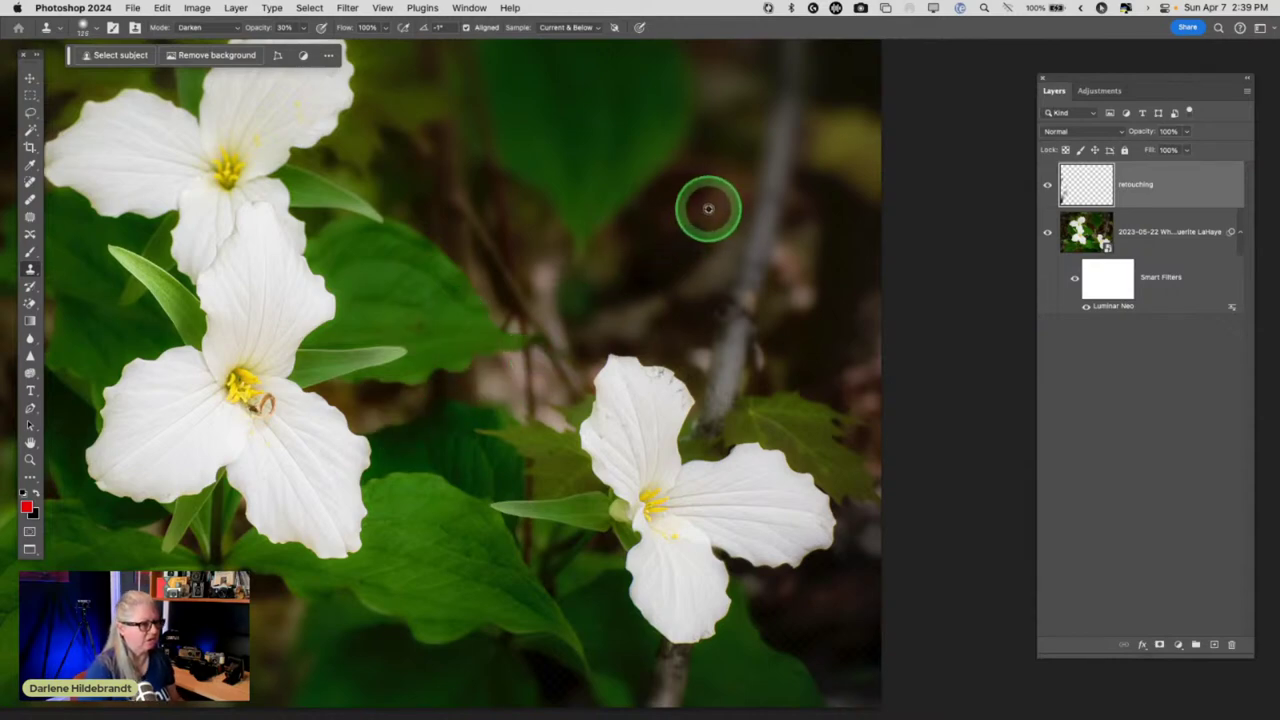
pyautogui.scroll(3, 707, 214)
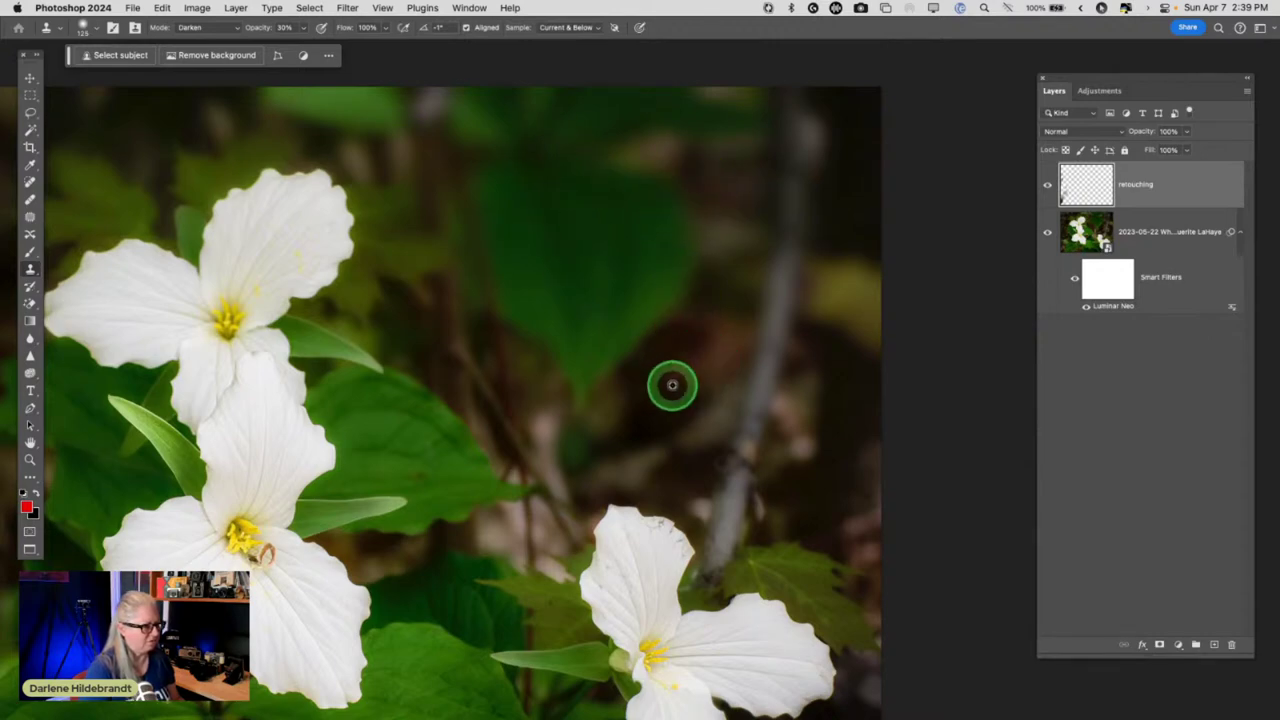
pyautogui.moveTo(543, 486)
pyautogui.mouseDown()
pyautogui.moveTo(560, 412)
pyautogui.moveTo(516, 448)
pyautogui.moveTo(540, 417)
pyautogui.mouseUp()
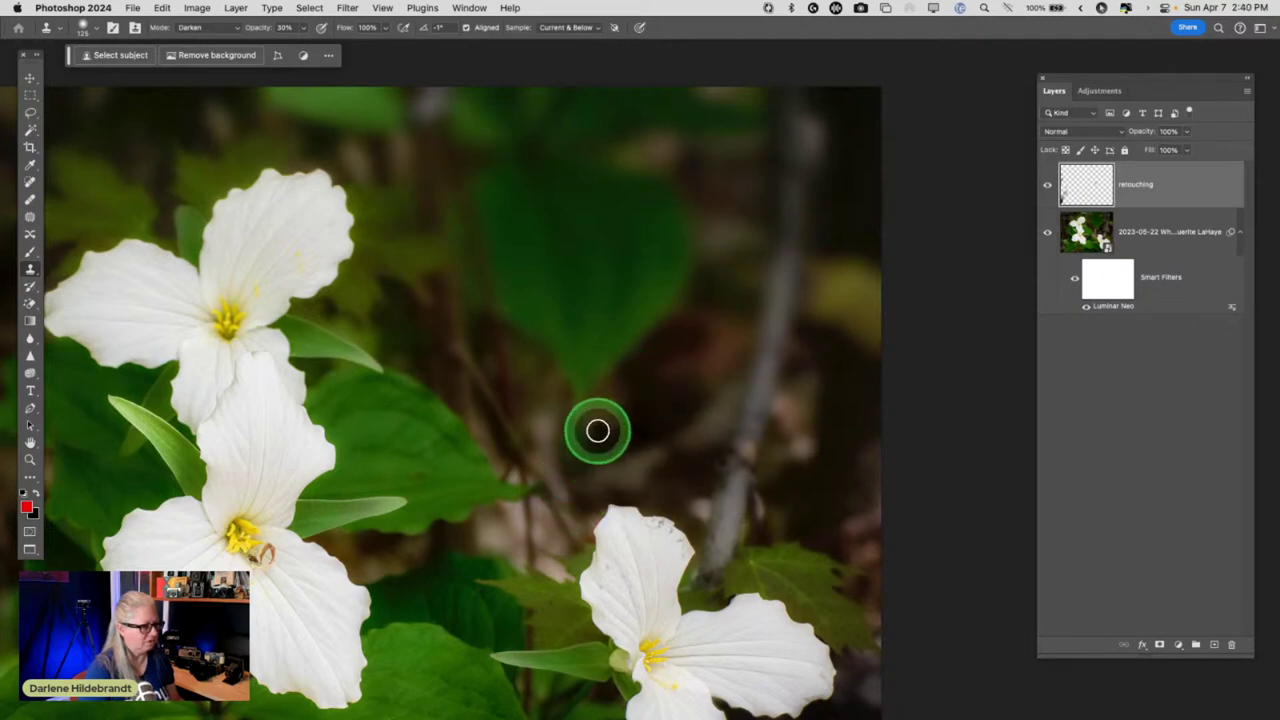
pyautogui.moveTo(563, 526)
pyautogui.mouseDown()
pyautogui.moveTo(547, 553)
pyautogui.moveTo(543, 510)
pyautogui.moveTo(523, 512)
pyautogui.moveTo(555, 570)
pyautogui.moveTo(591, 507)
pyautogui.moveTo(533, 553)
pyautogui.moveTo(570, 574)
pyautogui.moveTo(488, 539)
pyautogui.moveTo(542, 499)
pyautogui.moveTo(493, 523)
pyautogui.moveTo(526, 527)
pyautogui.moveTo(508, 474)
pyautogui.moveTo(541, 465)
pyautogui.moveTo(527, 559)
pyautogui.moveTo(511, 566)
pyautogui.moveTo(584, 551)
pyautogui.mouseUp()
# - Try the Spot Healing Brush with Proximity Match on the pale patch beside the lone flower, and undo it
pyautogui.press('j')
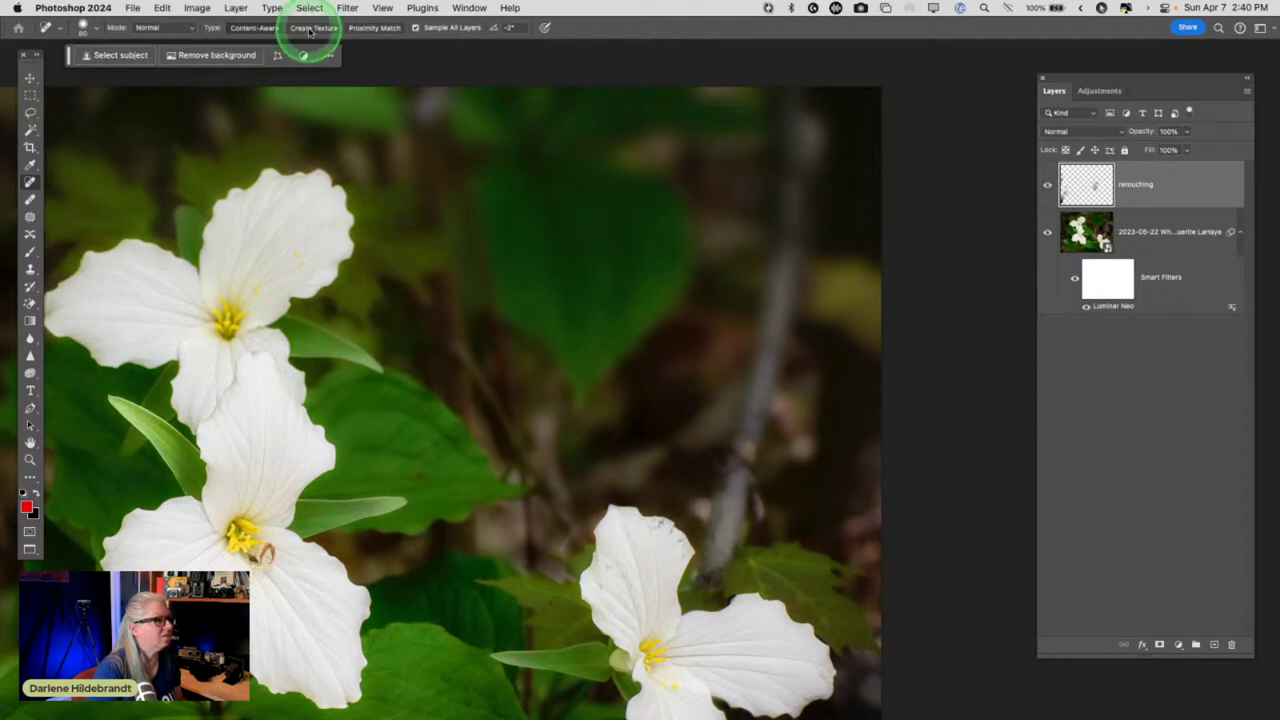
pyautogui.click(557, 540)
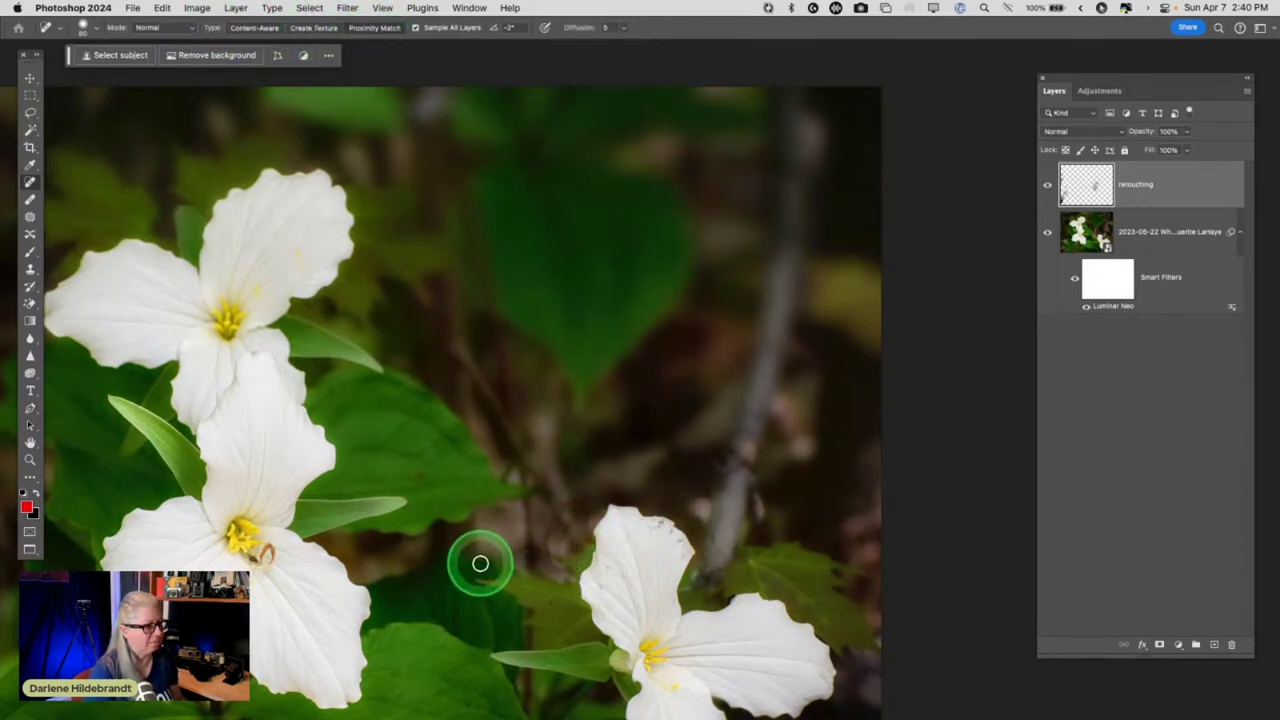
pyautogui.press('super+z')
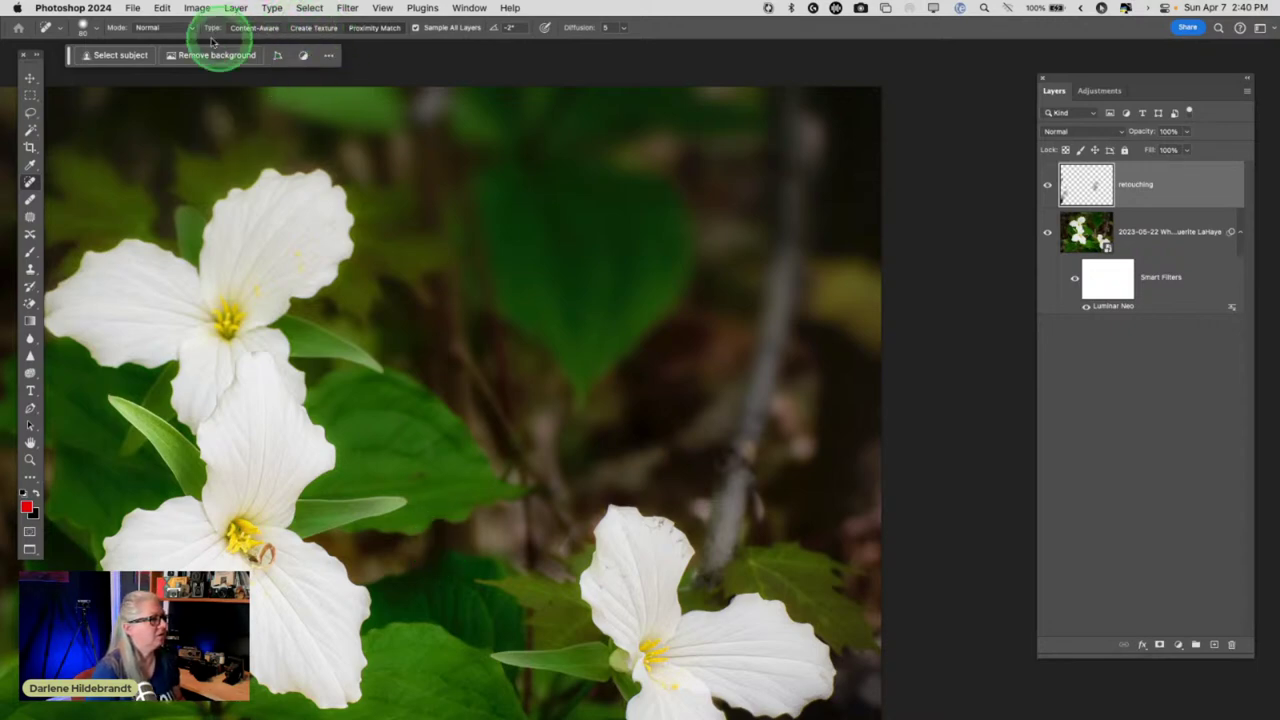
# - Try to patch the pale area beside the lone flower with dark background, using the Content-Aware Patch tool
pyautogui.hotkey('shift', 'j')
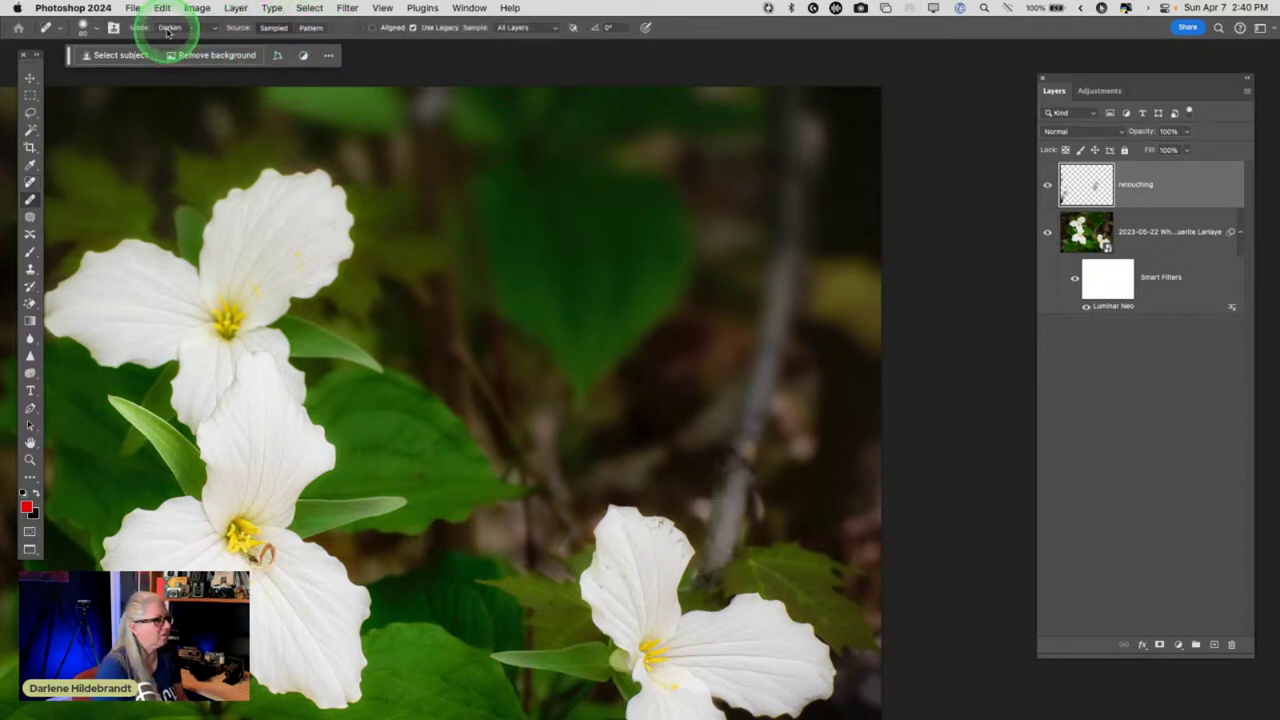
pyautogui.hotkey('shift', 'j')
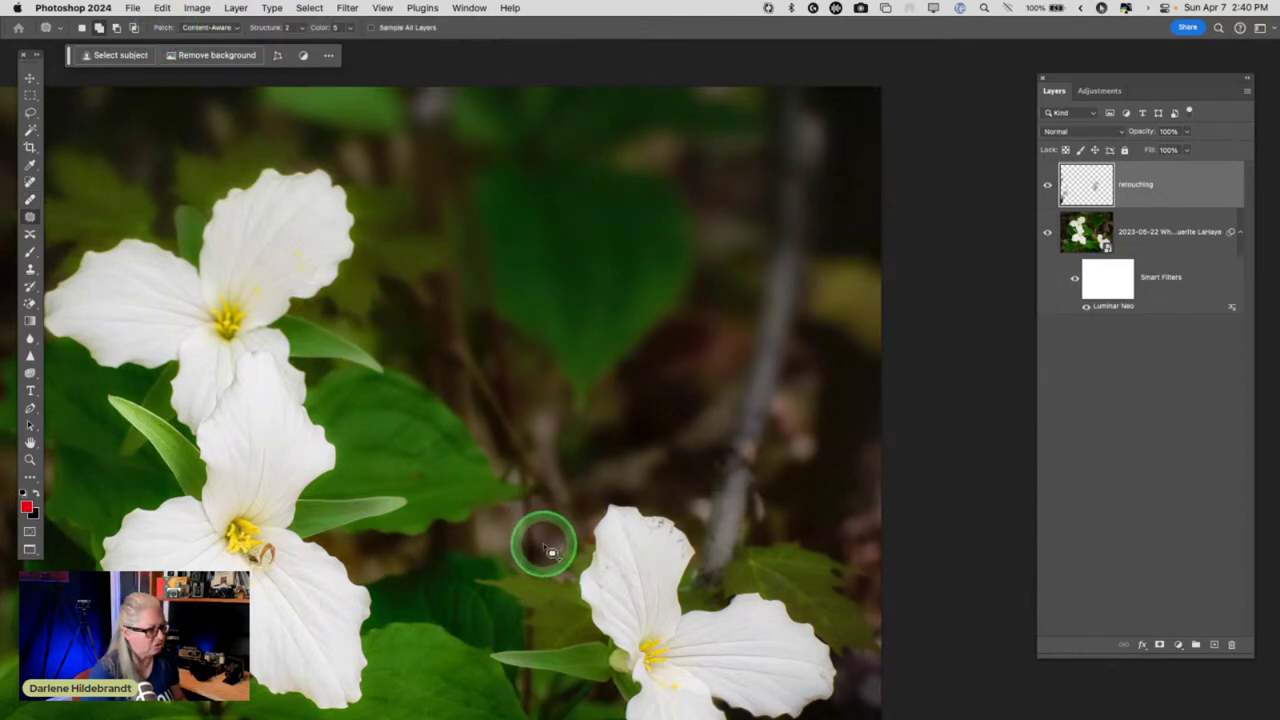
pyautogui.moveTo(547, 548); pyautogui.dragTo(590, 512)
pyautogui.moveTo(566, 573)
pyautogui.mouseDown()
pyautogui.moveTo(437, 560)
pyautogui.moveTo(551, 560)
pyautogui.moveTo(668, 399)
pyautogui.mouseUp()
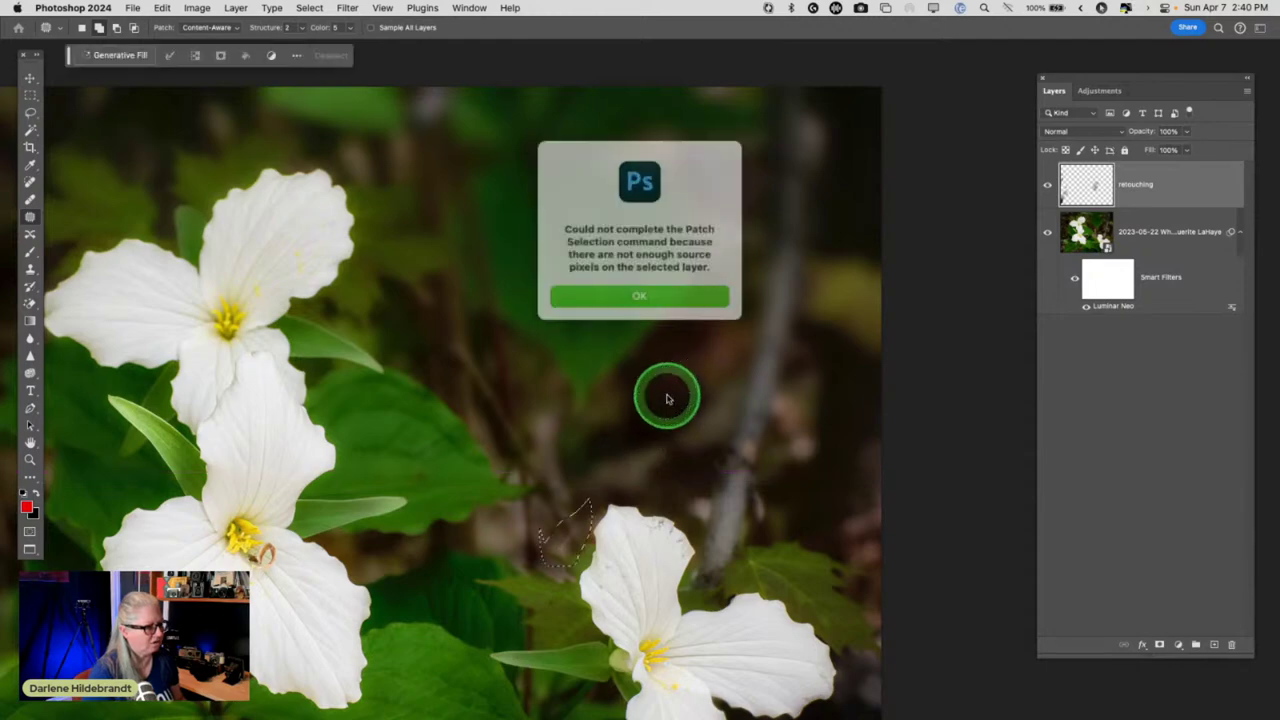
pyautogui.click(624, 288)
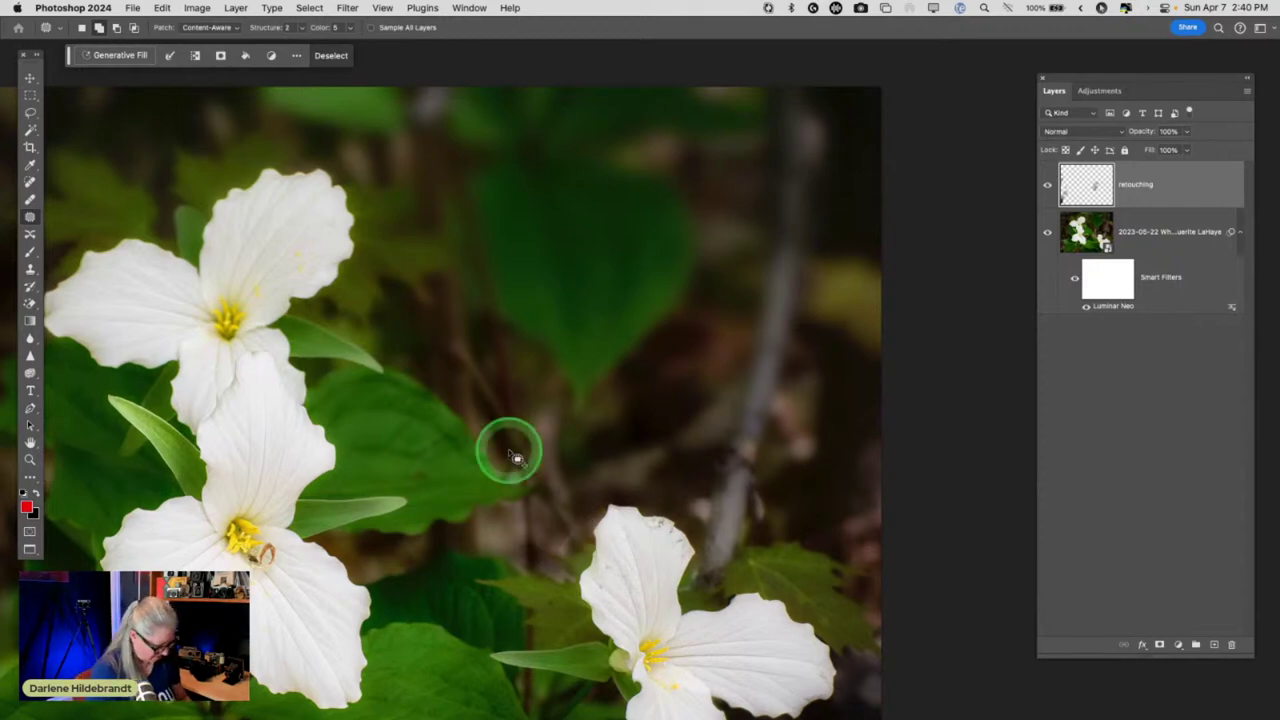
# - Brush over the pale patch beside the lone flower with the Healing Brush in Darken mode, sampling All Layers
pyautogui.hotkey('shift', 'j')
pyautogui.hotkey('shift', 'j')
pyautogui.hotkey('shift', 'j')
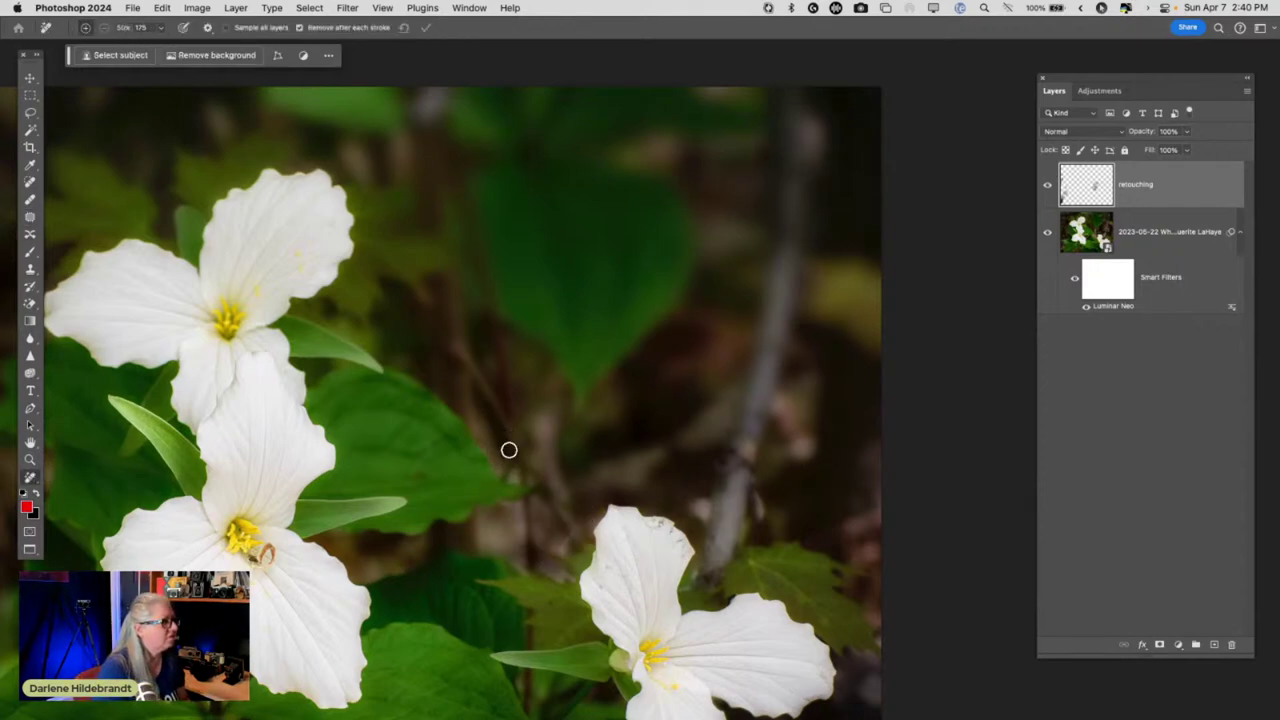
pyautogui.hotkey('shift', 'j')
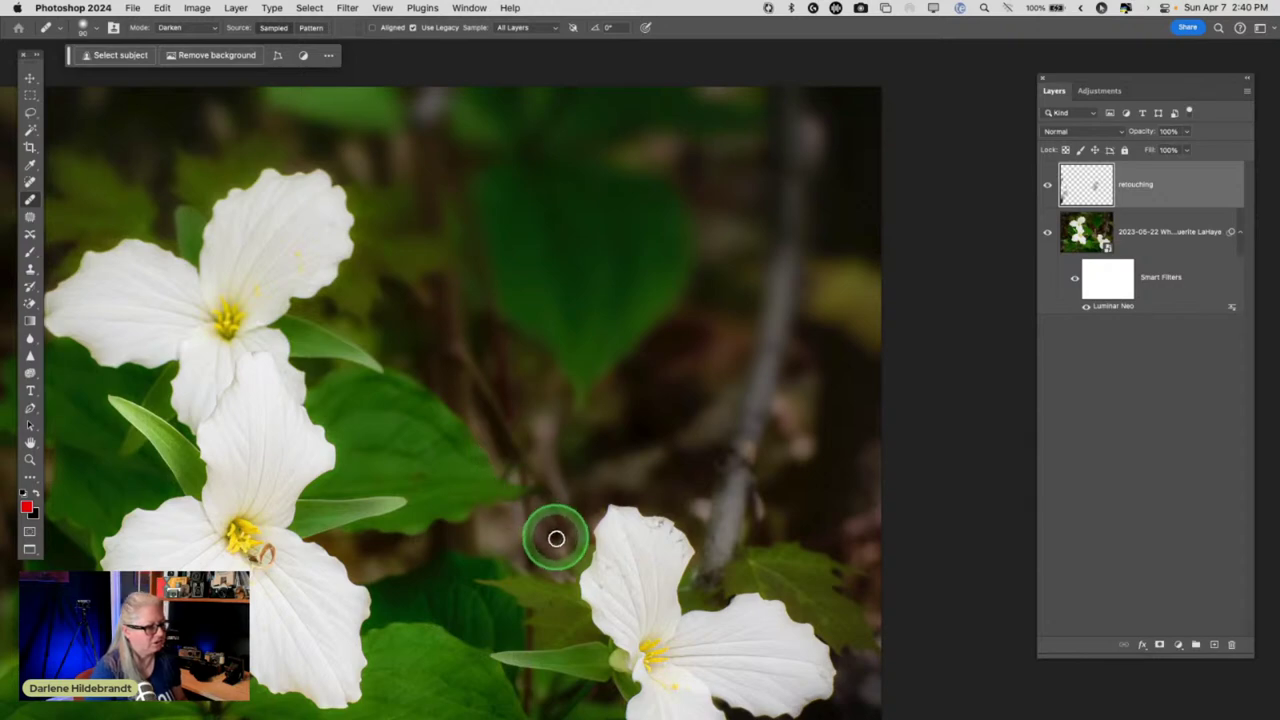
pyautogui.moveTo(562, 530); pyautogui.dragTo(566, 548)
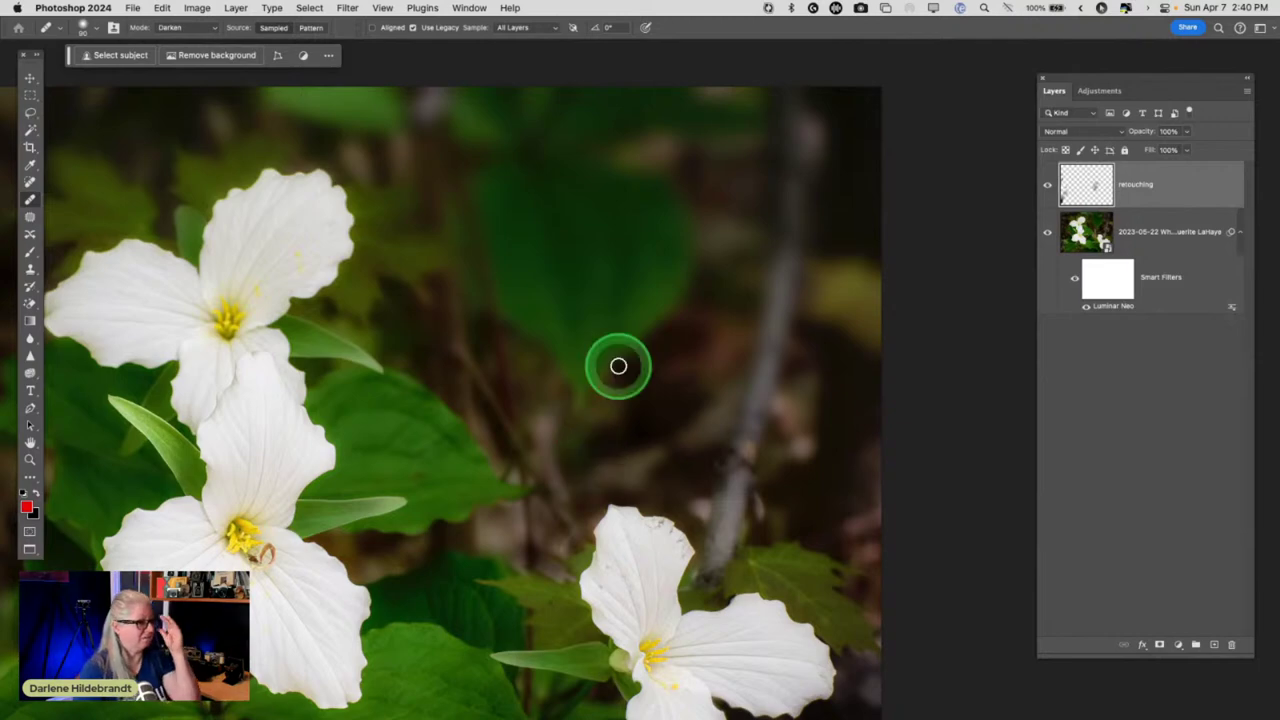
pyautogui.rightClick(618, 366)
pyautogui.press('Escape')
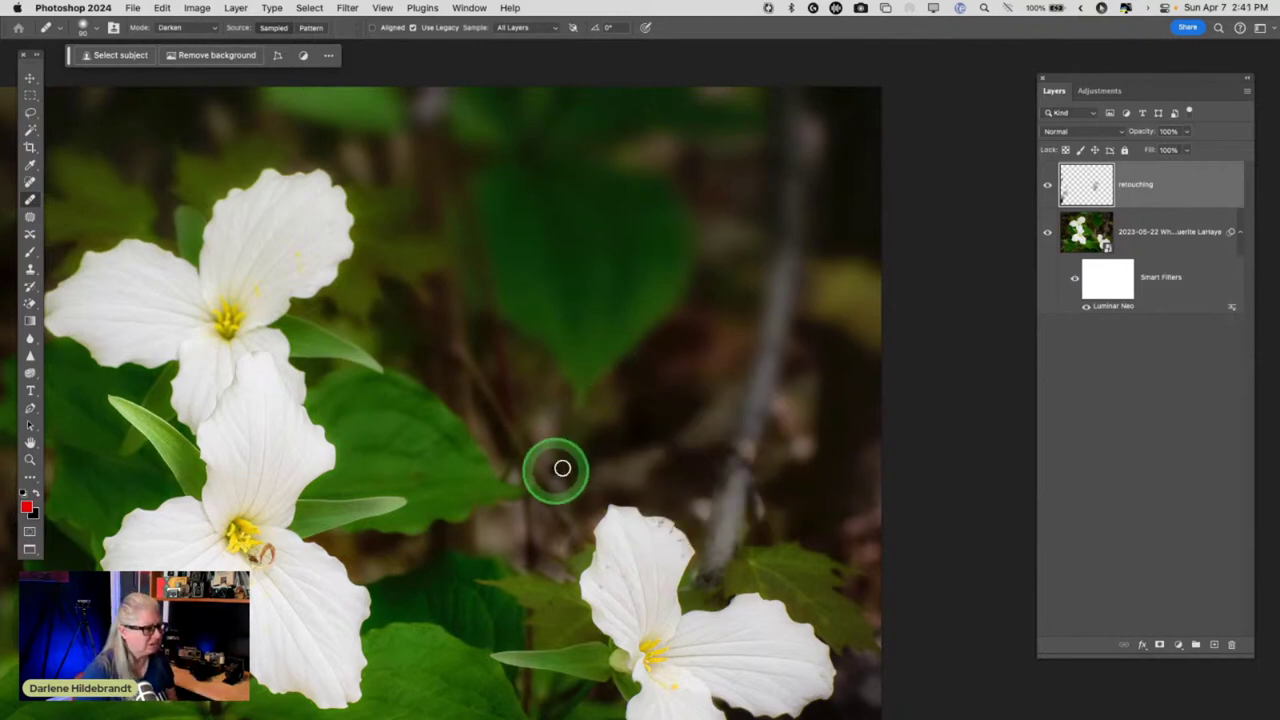
# - Set the Healing Brush spacing to 1% for retouching the pale patches beside the lone flower
pyautogui.rightClick(681, 378)
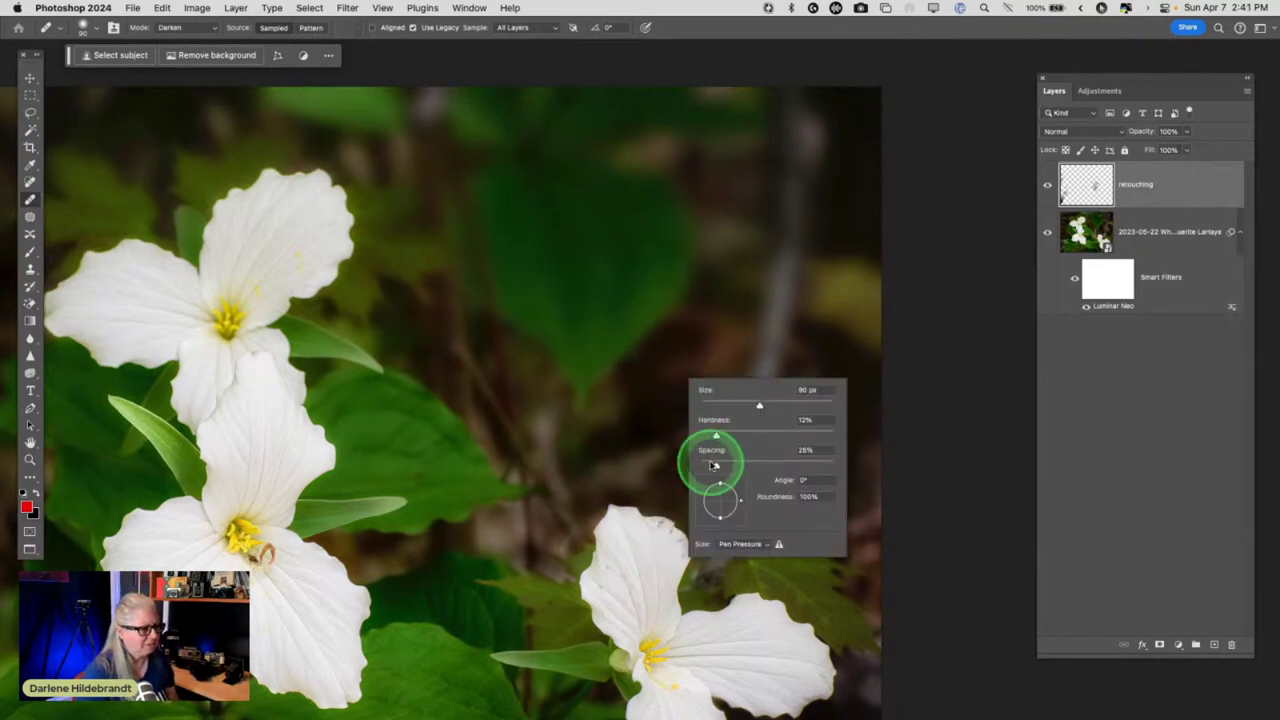
pyautogui.moveTo(716, 465); pyautogui.dragTo(701, 465)
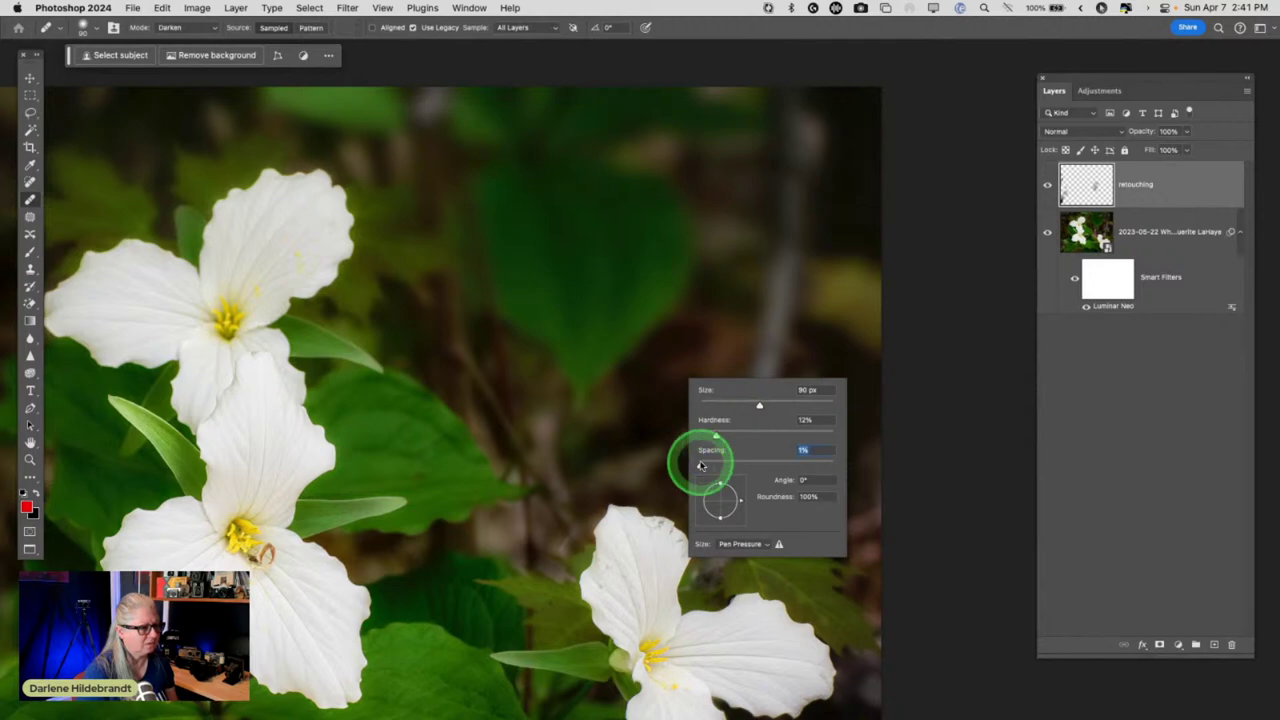
pyautogui.press('Escape')
pyautogui.press(']')
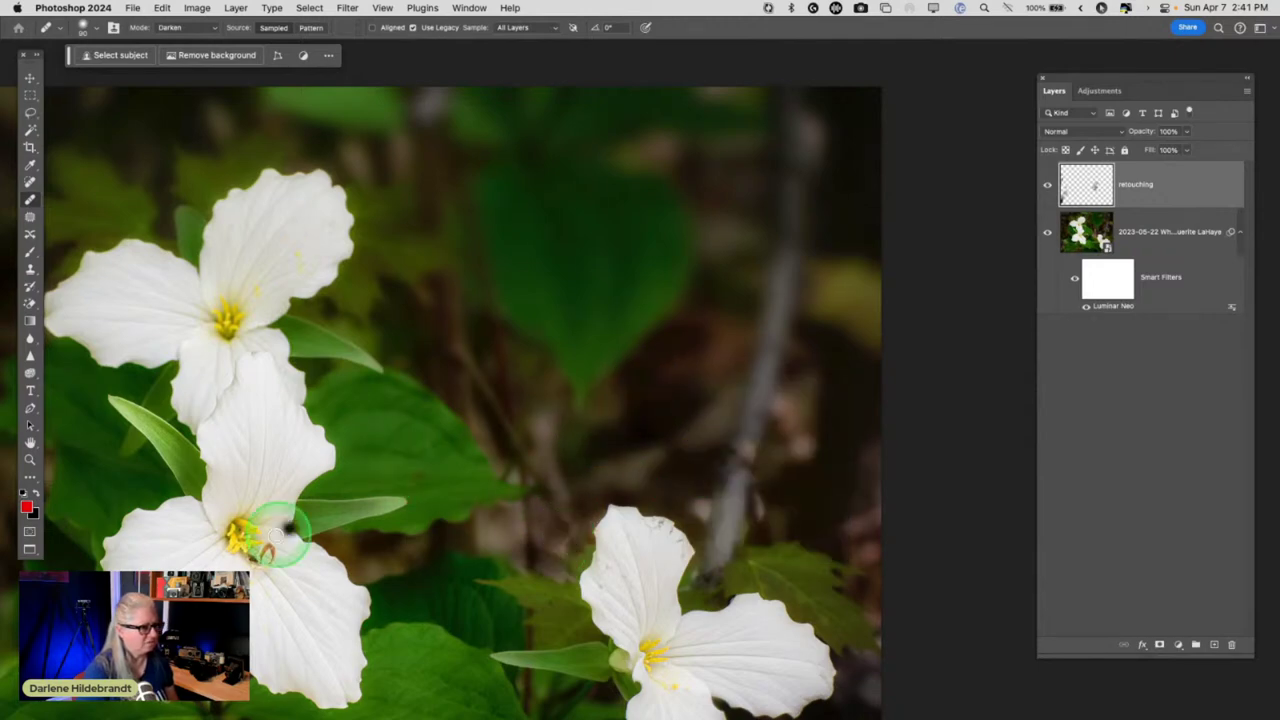
# - Clone dark background over the pale patches beside the lone flower's upper petal, using a small Clone Stamp in Darken mode at 30% opacity
pyautogui.press('s')
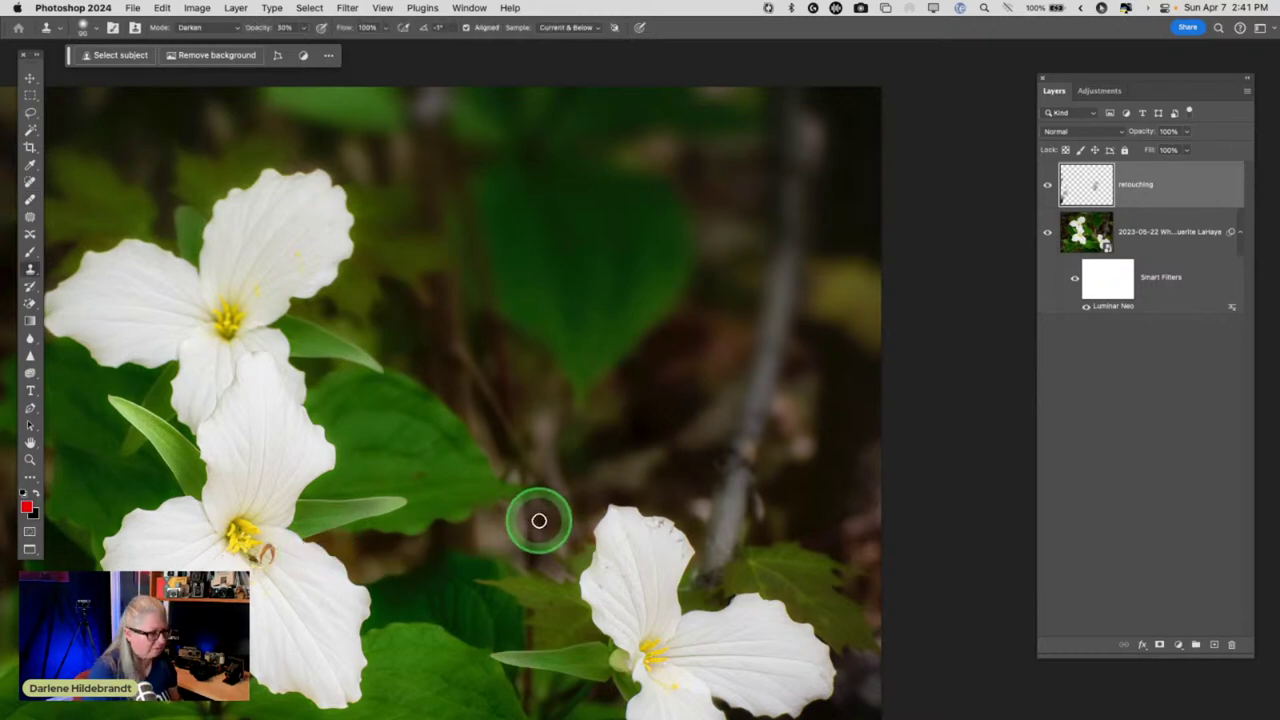
pyautogui.press('[')
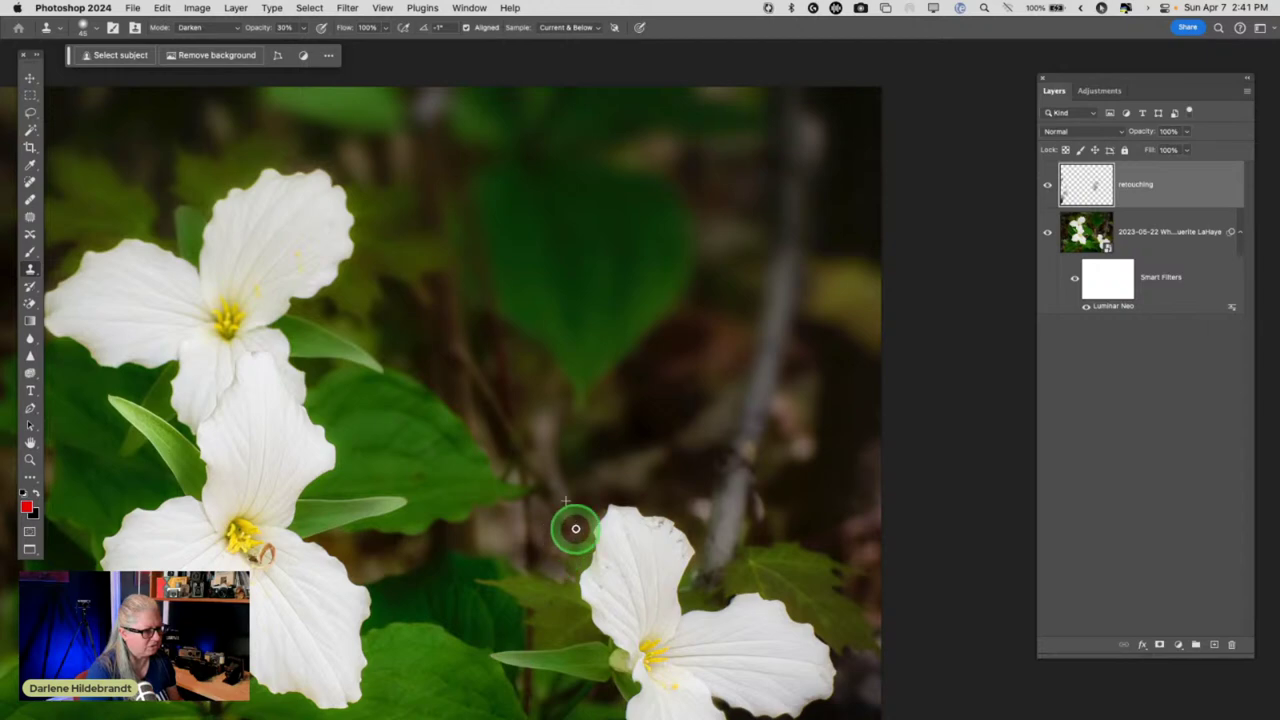
pyautogui.press(']')
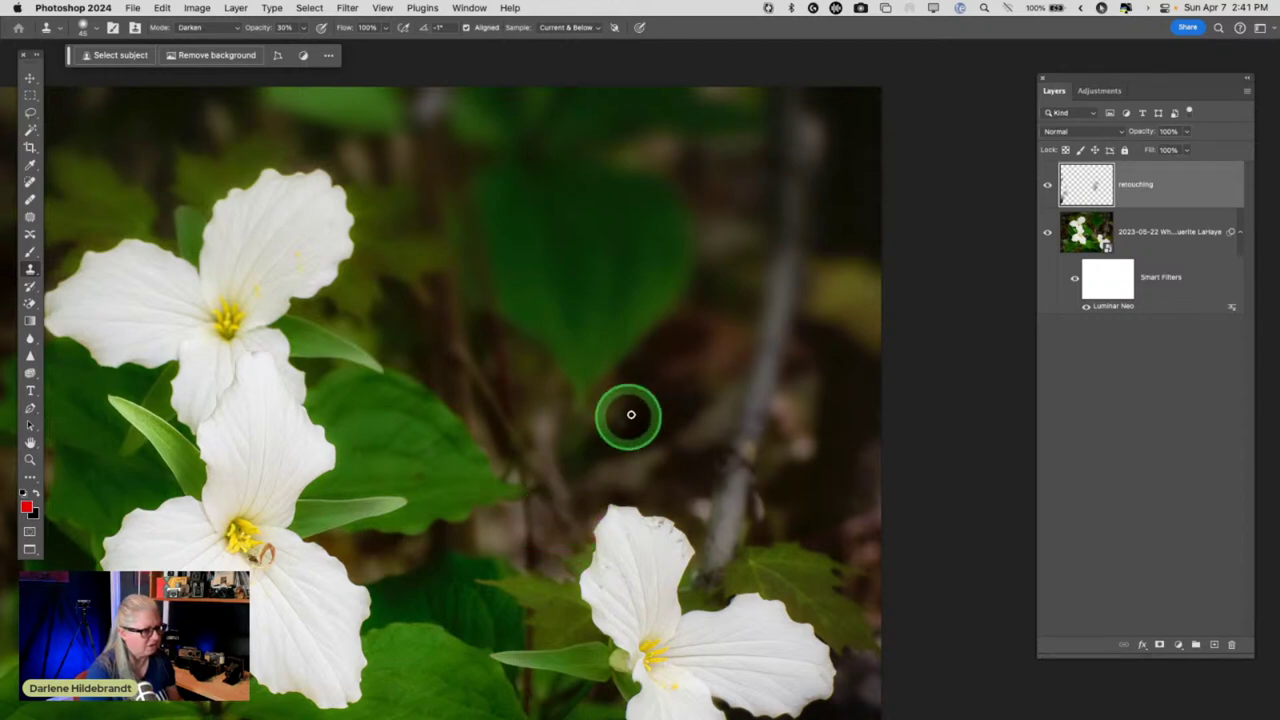
pyautogui.scroll(-5, 668, 524)
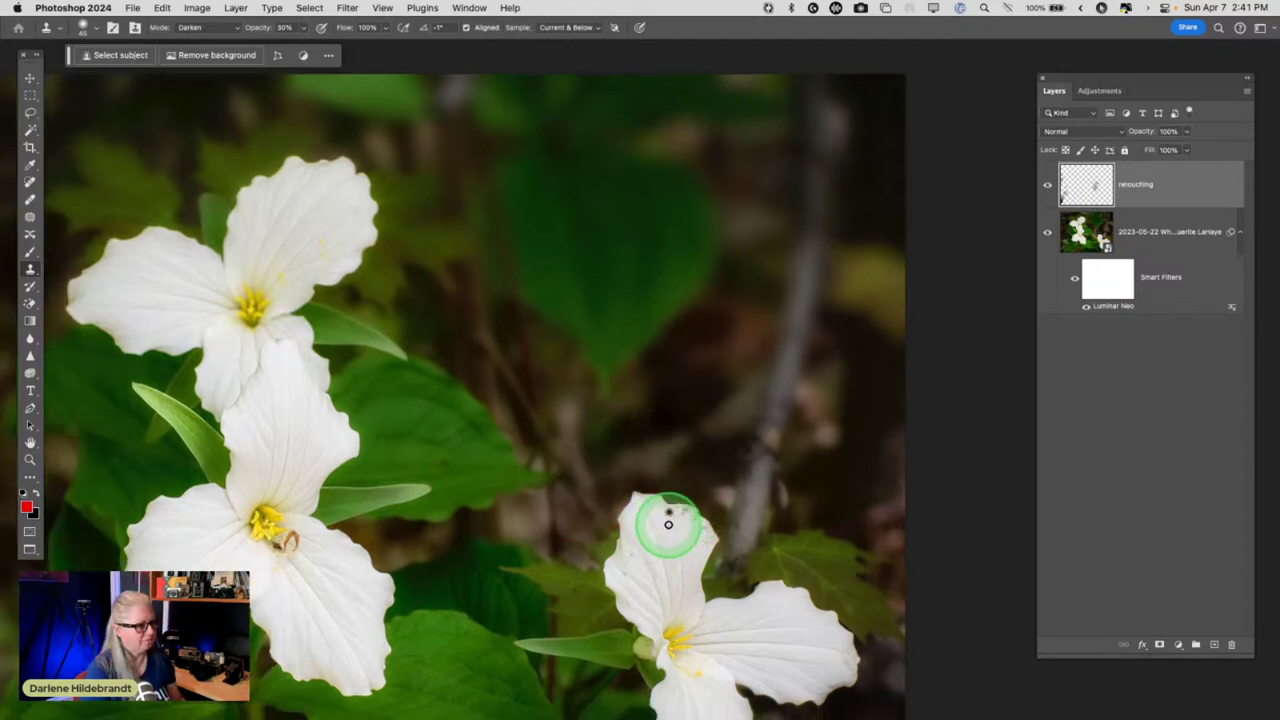
pyautogui.press('super+0')
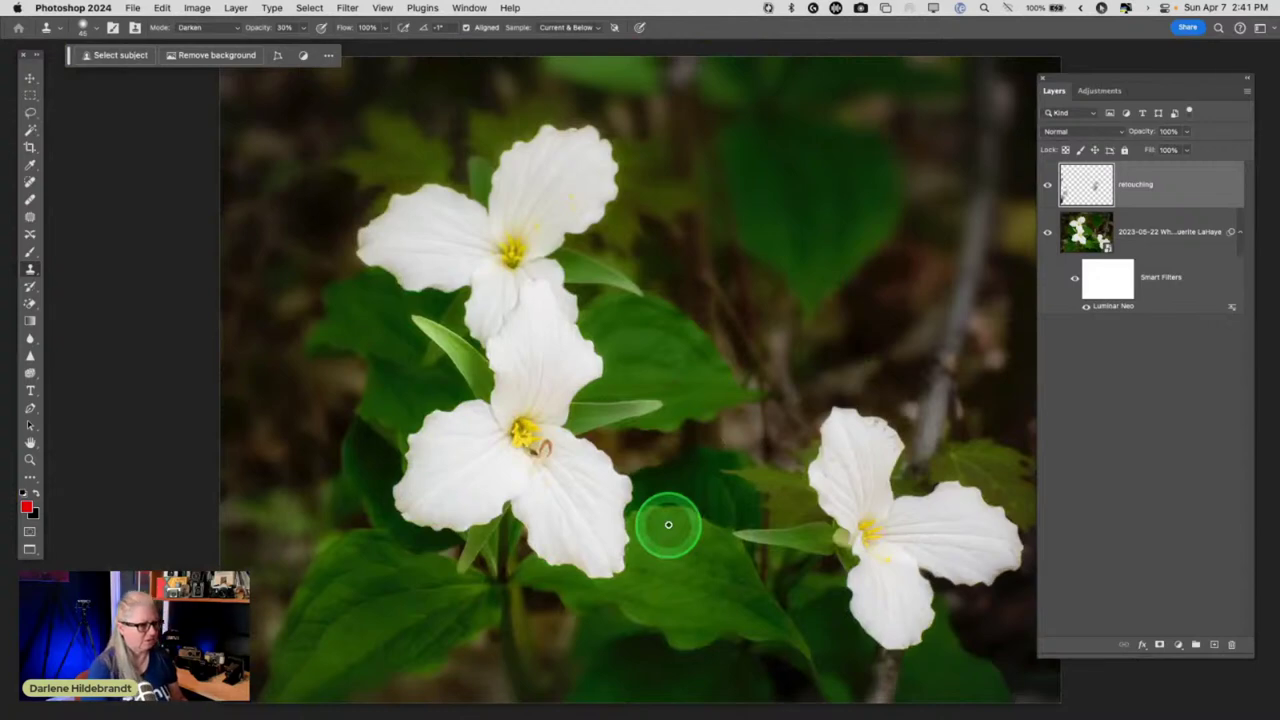
pyautogui.hscroll(3, 668, 524)
pyautogui.hscroll(-1, 668, 524)
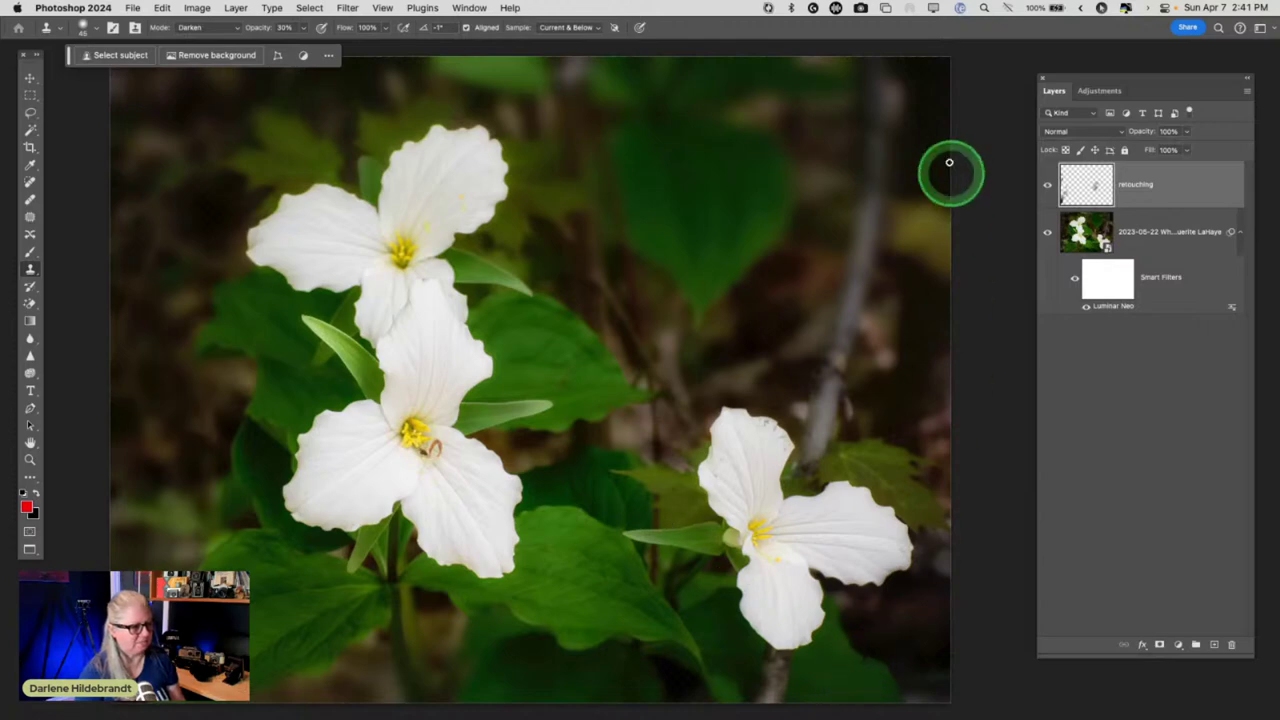
# - Widen the crop past the photo's right edge at full image height and fill the added strip with Generative Expand
pyautogui.press('c')
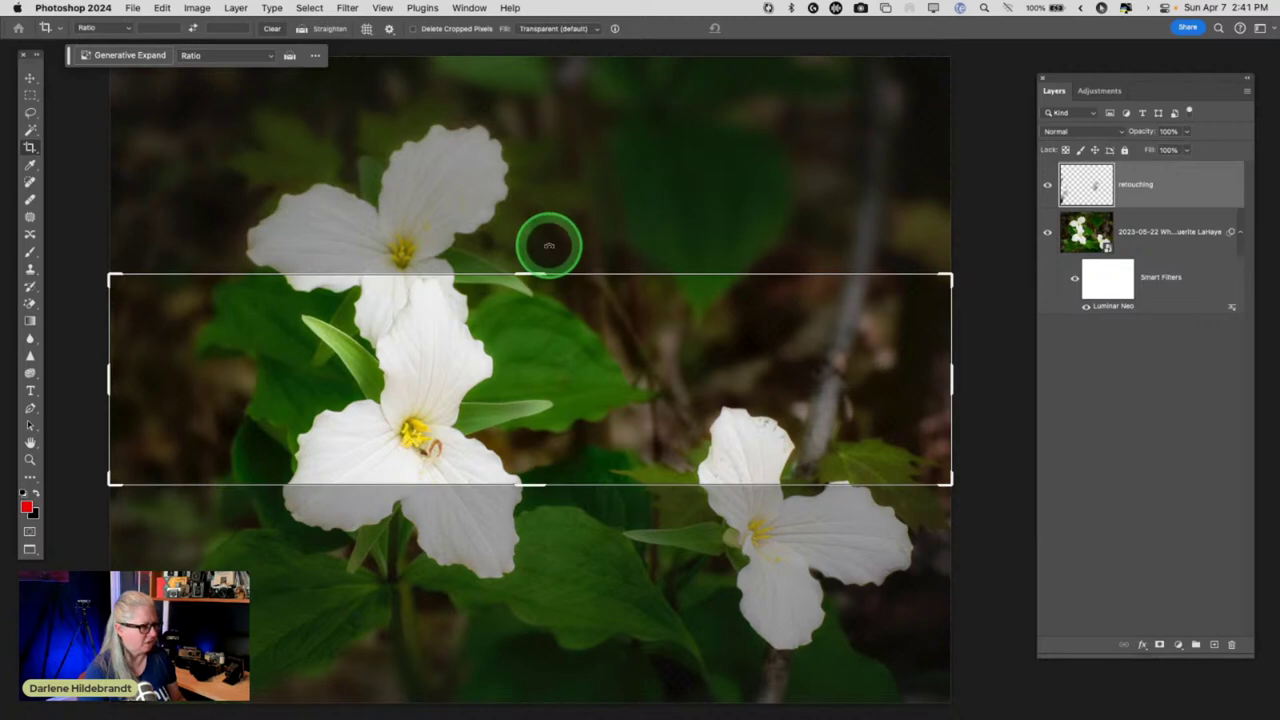
pyautogui.moveTo(538, 270); pyautogui.dragTo(537, 166)
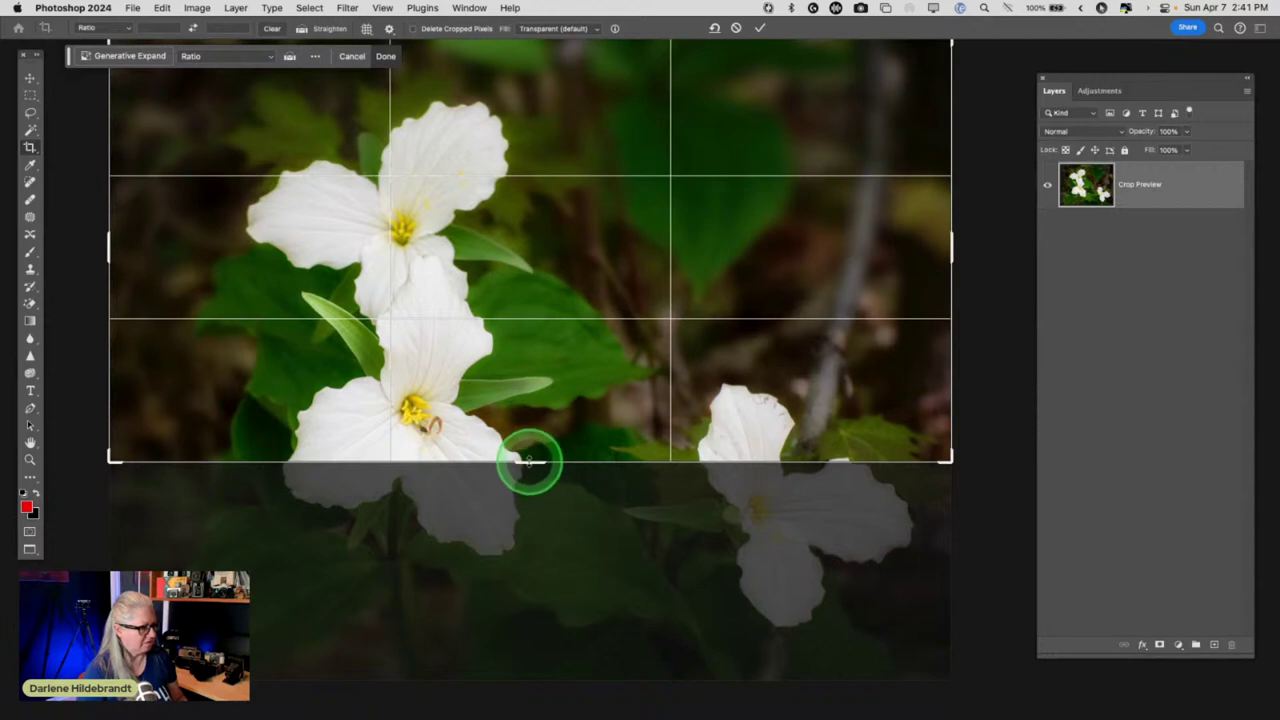
pyautogui.moveTo(529, 461); pyautogui.dragTo(517, 560)
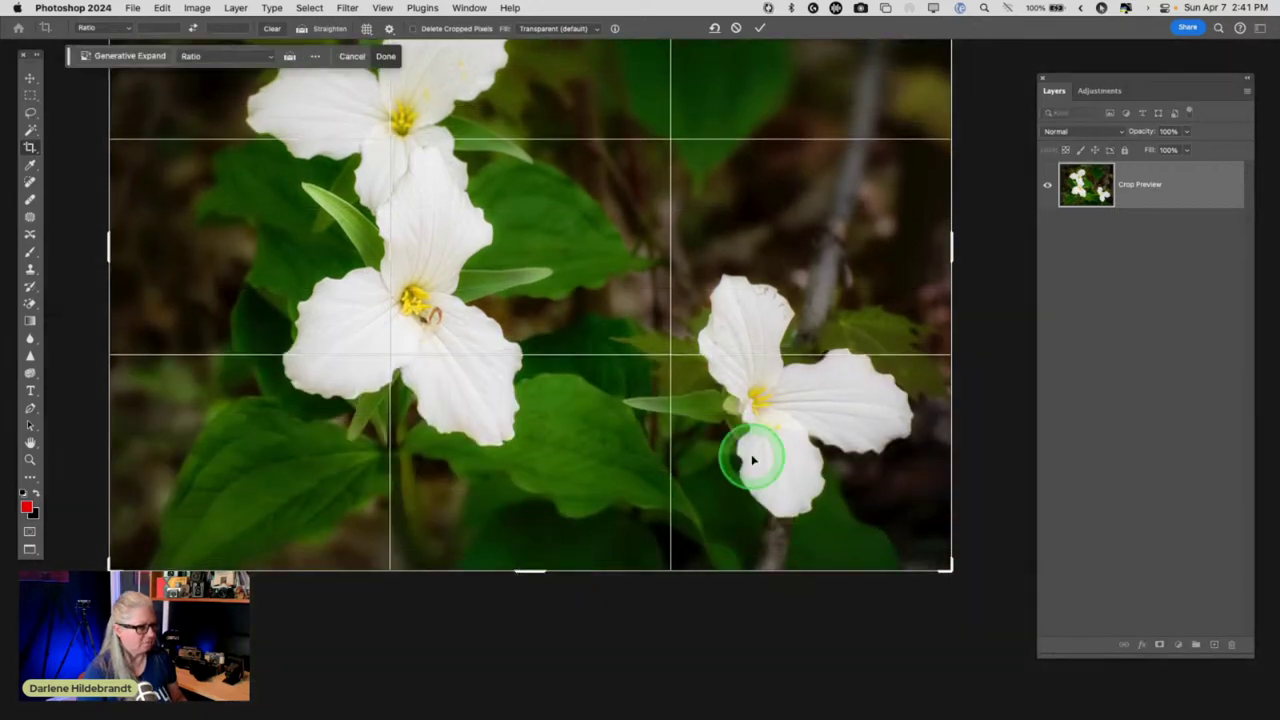
pyautogui.moveTo(949, 249); pyautogui.dragTo(986, 249)
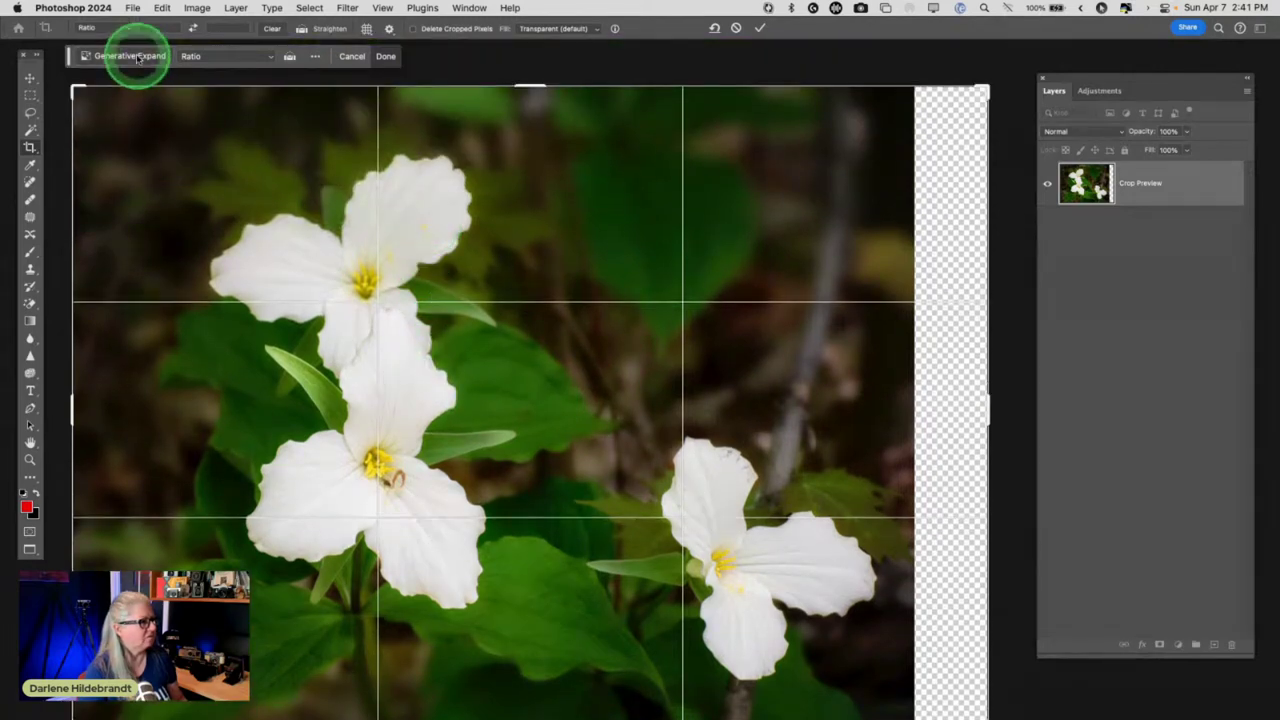
pyautogui.click(128, 56)
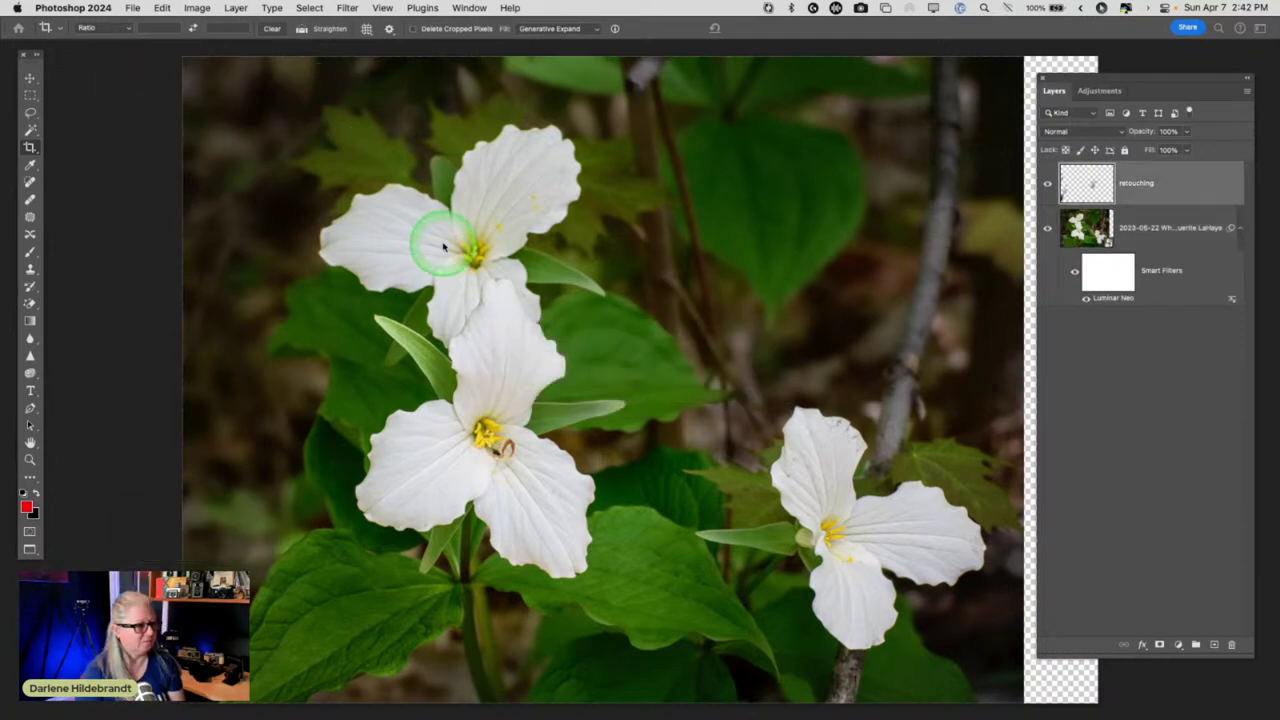
pyautogui.press('Return')
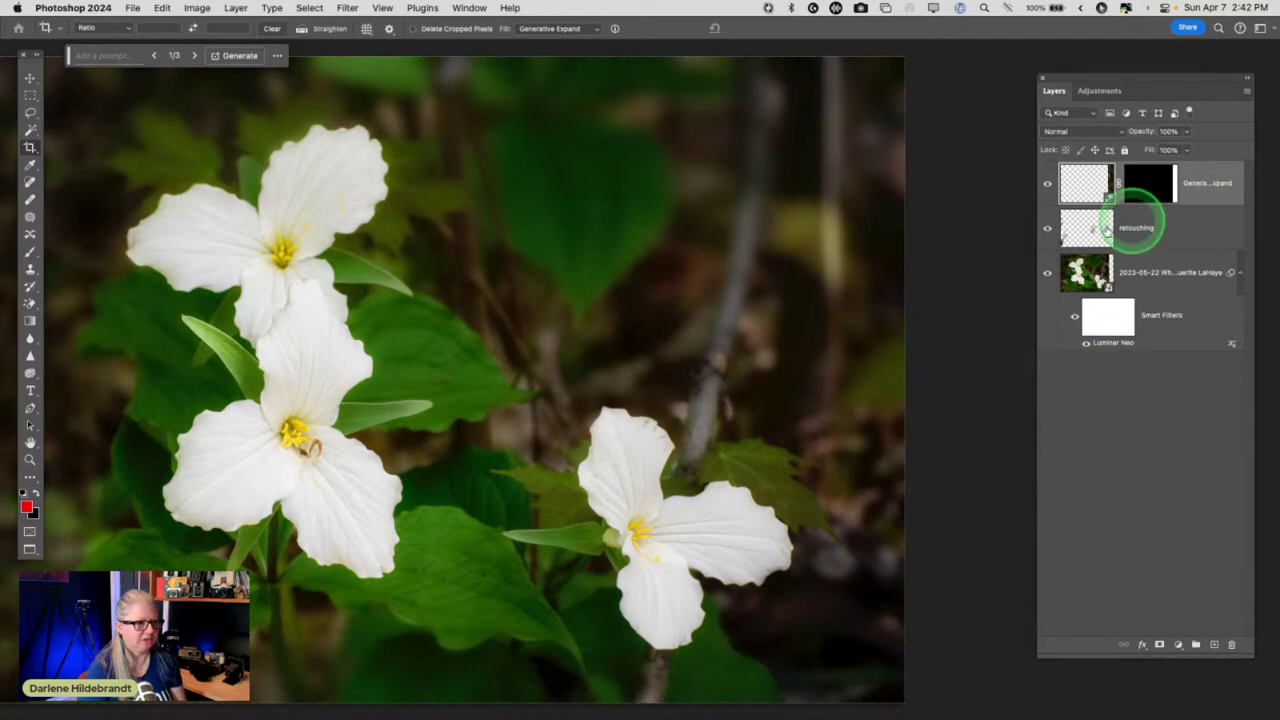
# - Compare the picture with and without the Generative Expand layer, and move the retouching layer above it
pyautogui.click(1047, 183)
pyautogui.click(1047, 183)
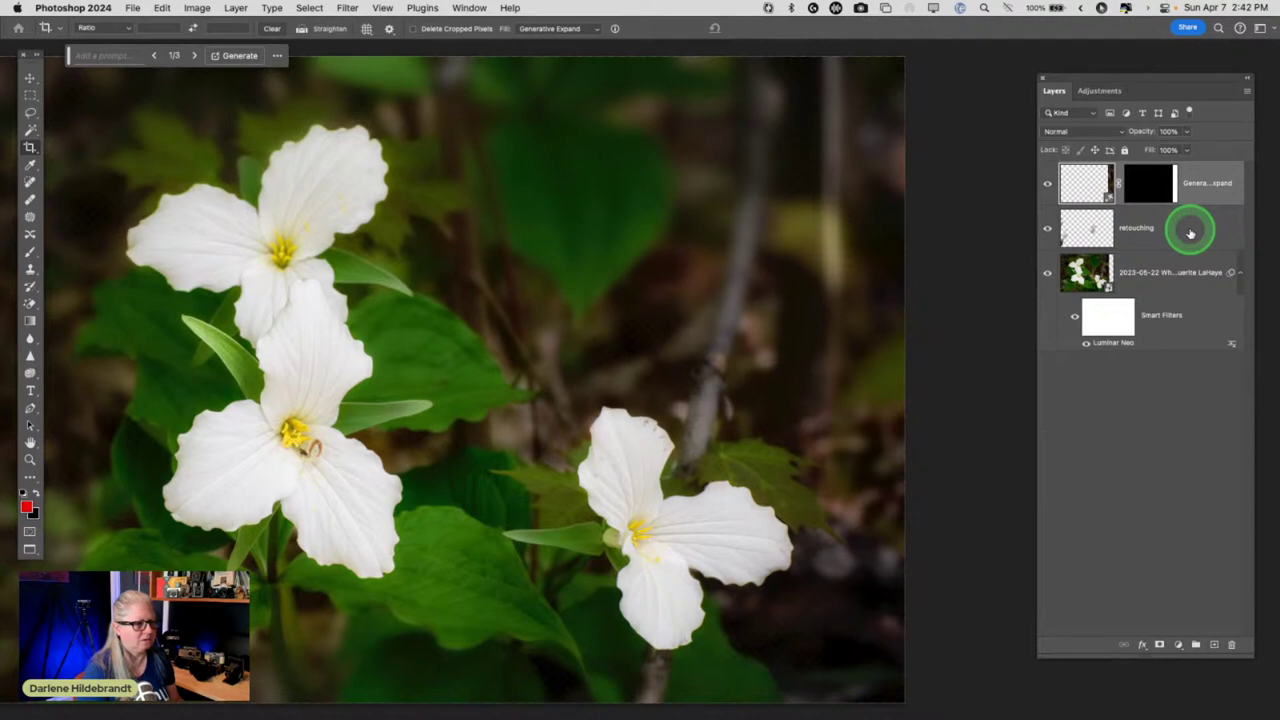
pyautogui.moveTo(1190, 232); pyautogui.dragTo(1195, 168)
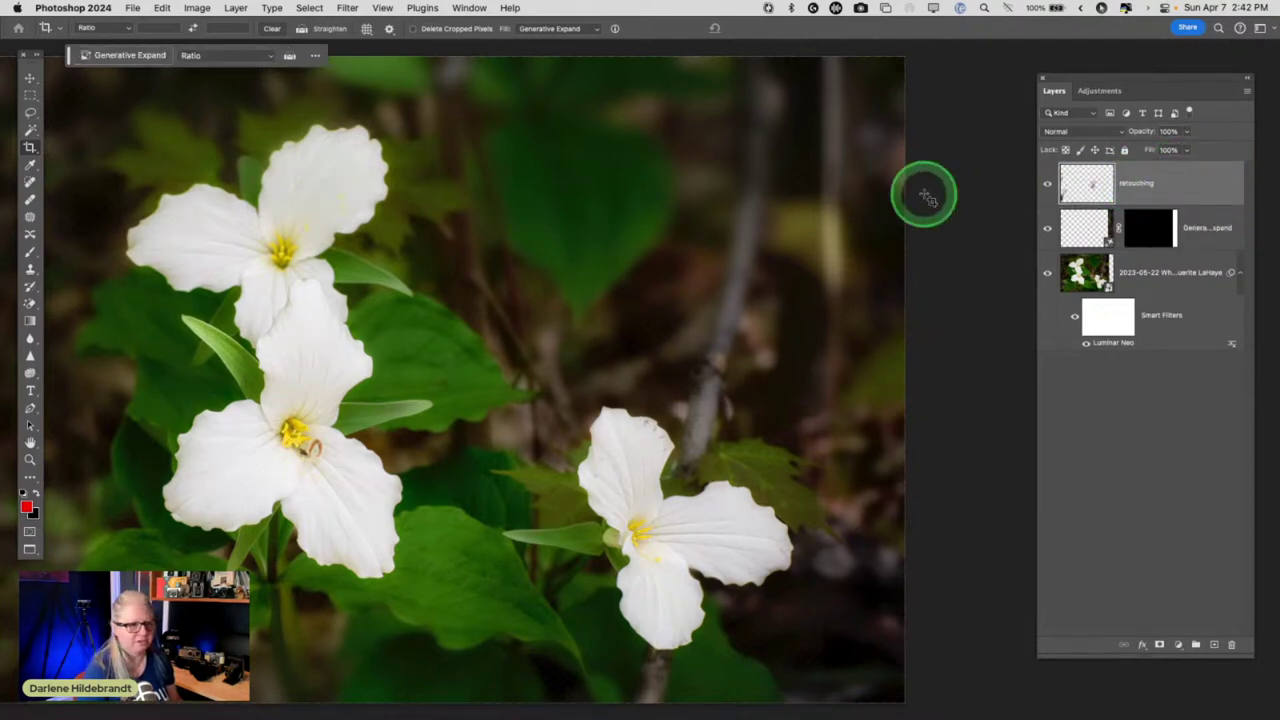
# - Clone dark background over the bright vertical streaks in the expanded strip, using a 175 px Clone Stamp in Darken mode
pyautogui.press('s')
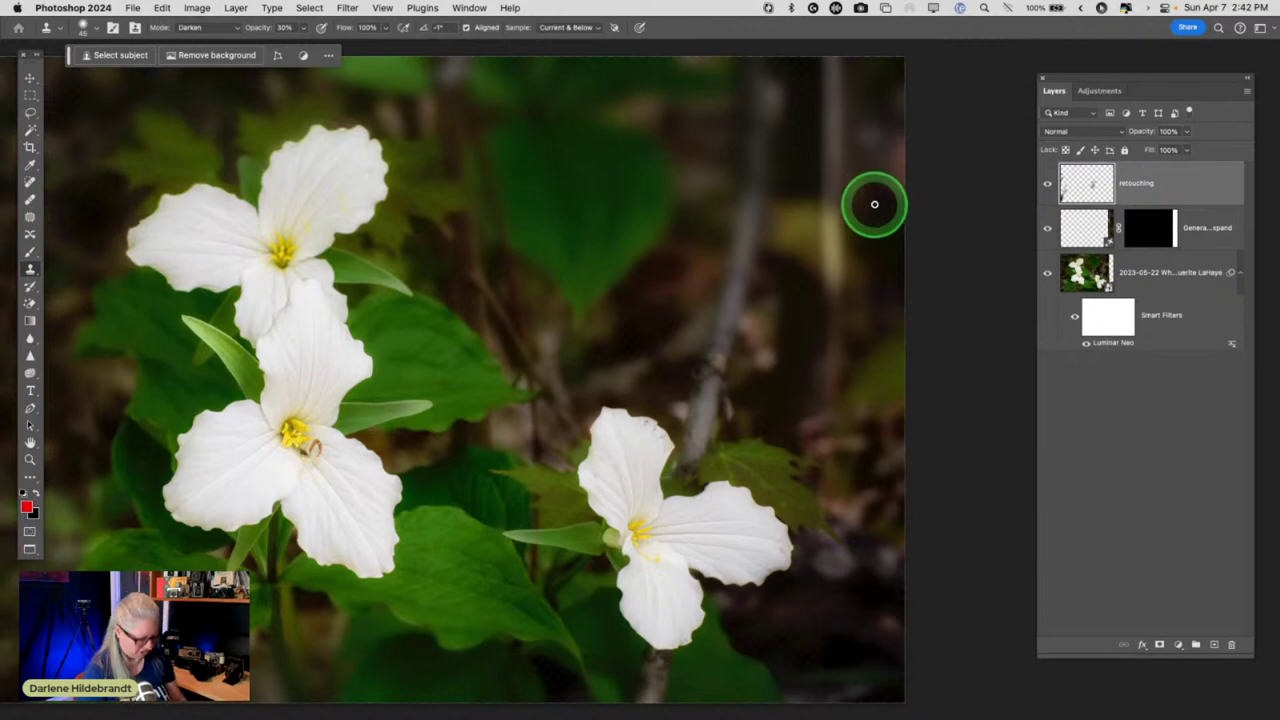
pyautogui.press(']')
pyautogui.press(']')
pyautogui.press(']')
pyautogui.press(']')
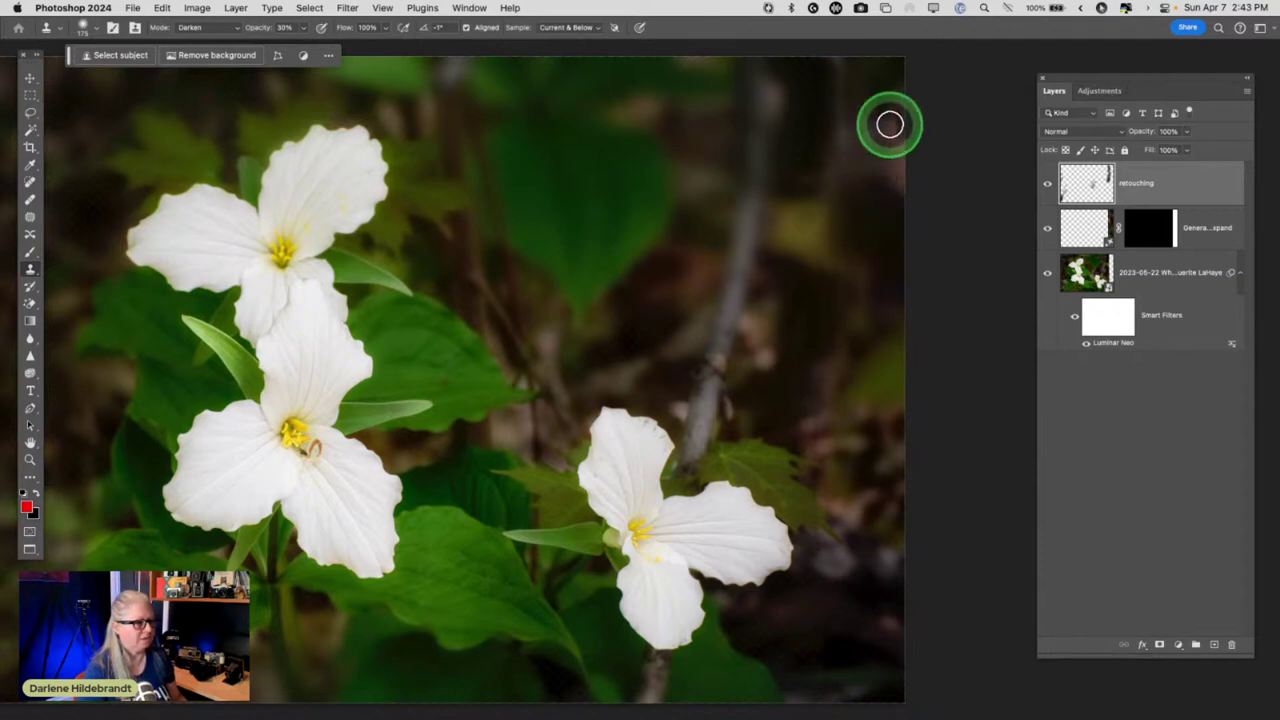
# - Clone dark background over the grey branch above the lone flower with the Clone Stamp in Normal mode
pyautogui.click(205, 27)
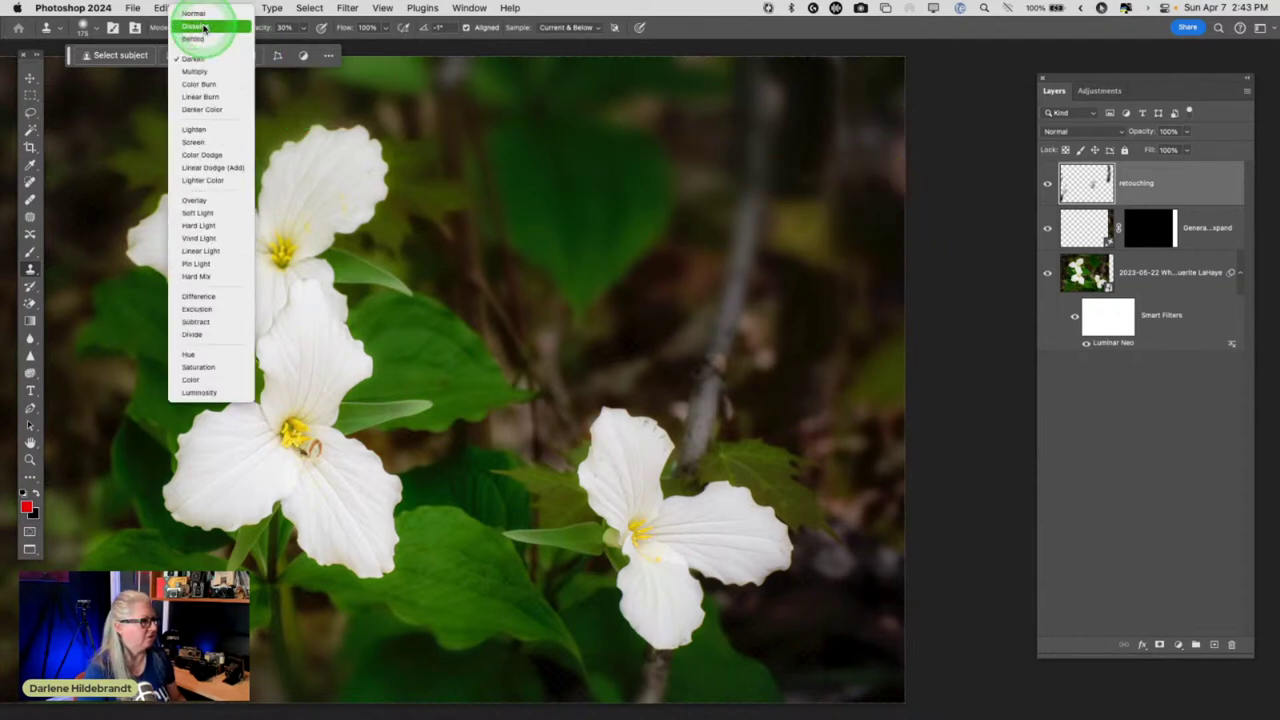
pyautogui.click(195, 13)
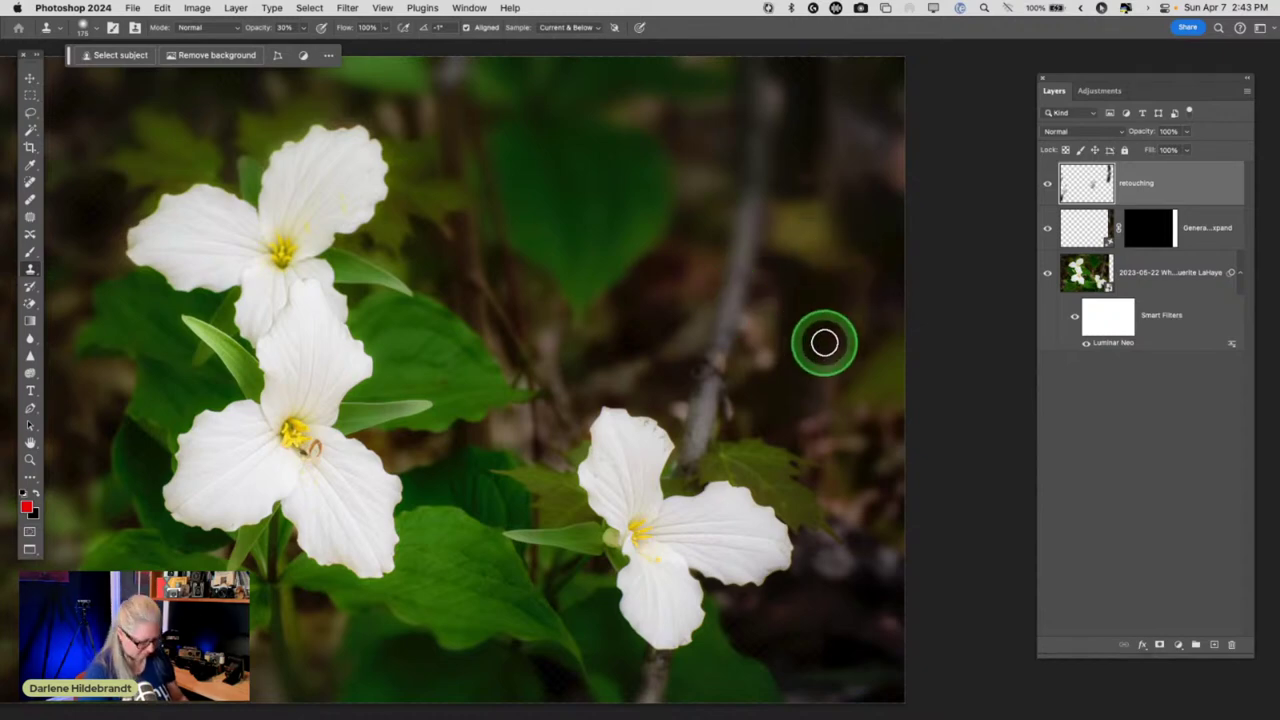
pyautogui.hscroll(-5, 824, 343)
pyautogui.hscroll(3, 824, 343)
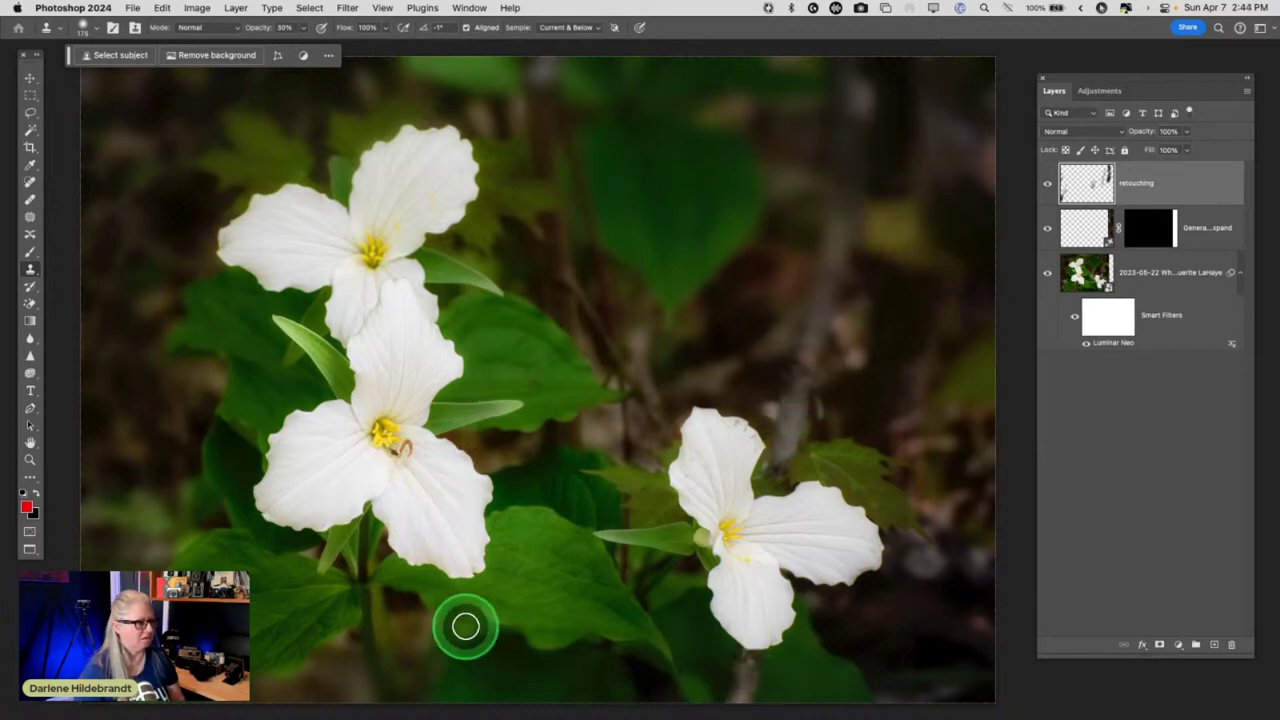
pyautogui.keyDown('alt'); pyautogui.click(690, 337); pyautogui.keyUp('alt')
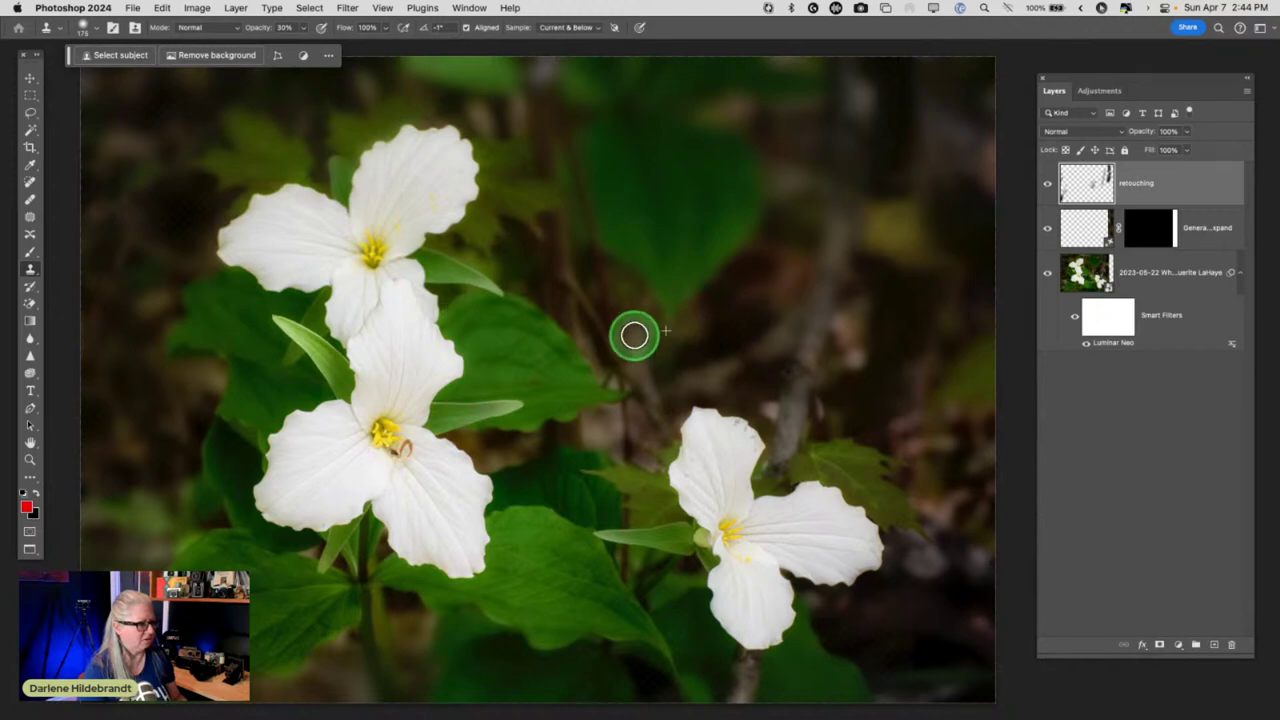
pyautogui.moveTo(803, 303); pyautogui.dragTo(828, 330)
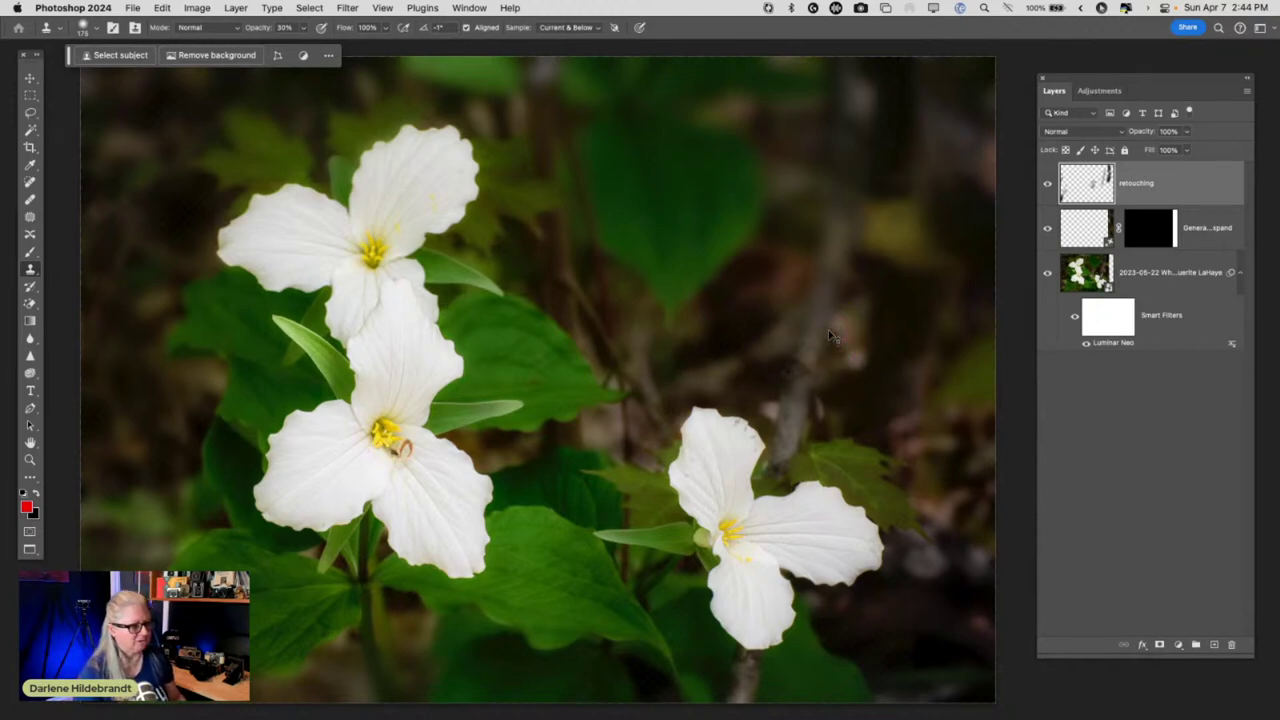
pyautogui.click(828, 330)
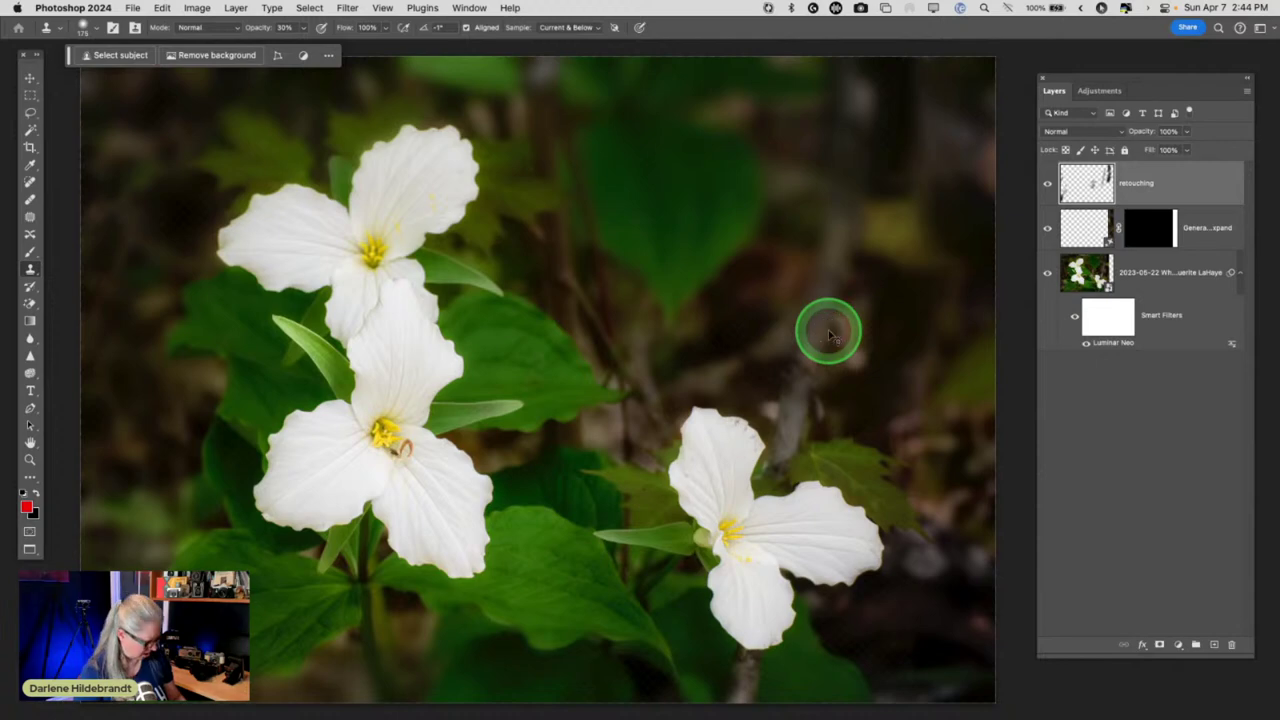
# - Switch to Lightroom Classic and make a virtual copy of the White Trillium DNG alongside its retouched PSD version
pyautogui.press('super+Tab')
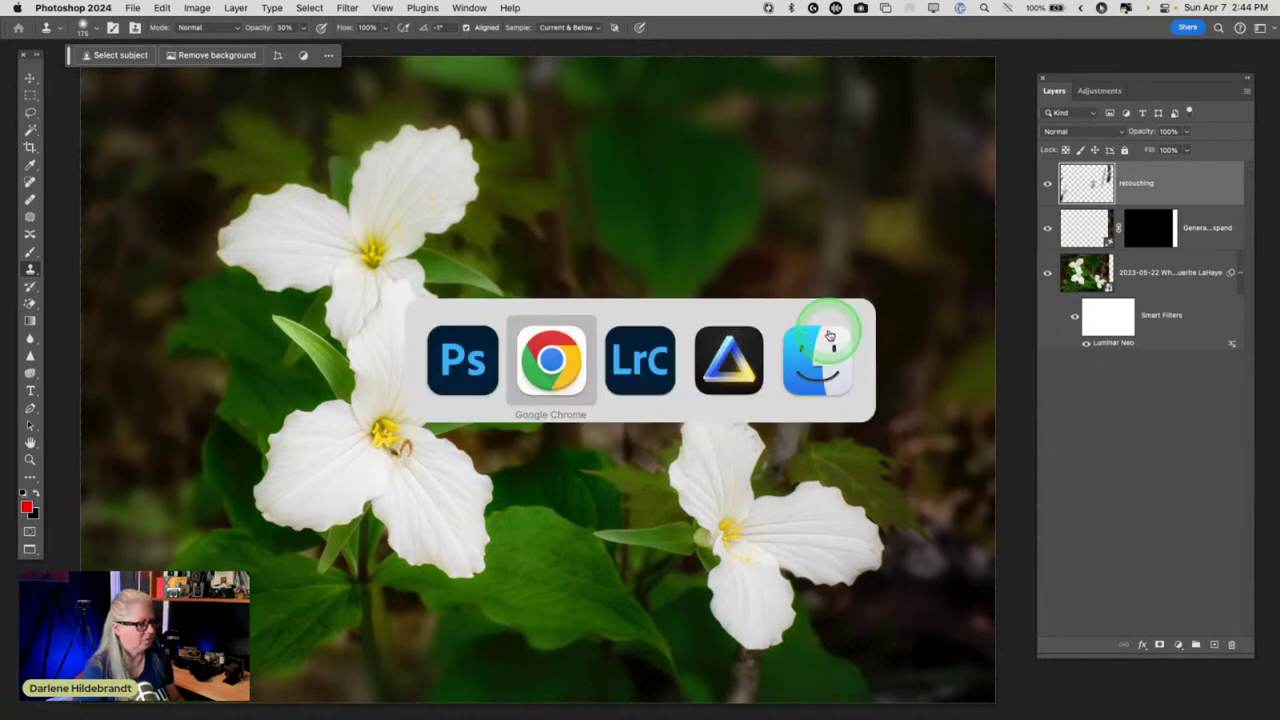
pyautogui.press('super+Tab')
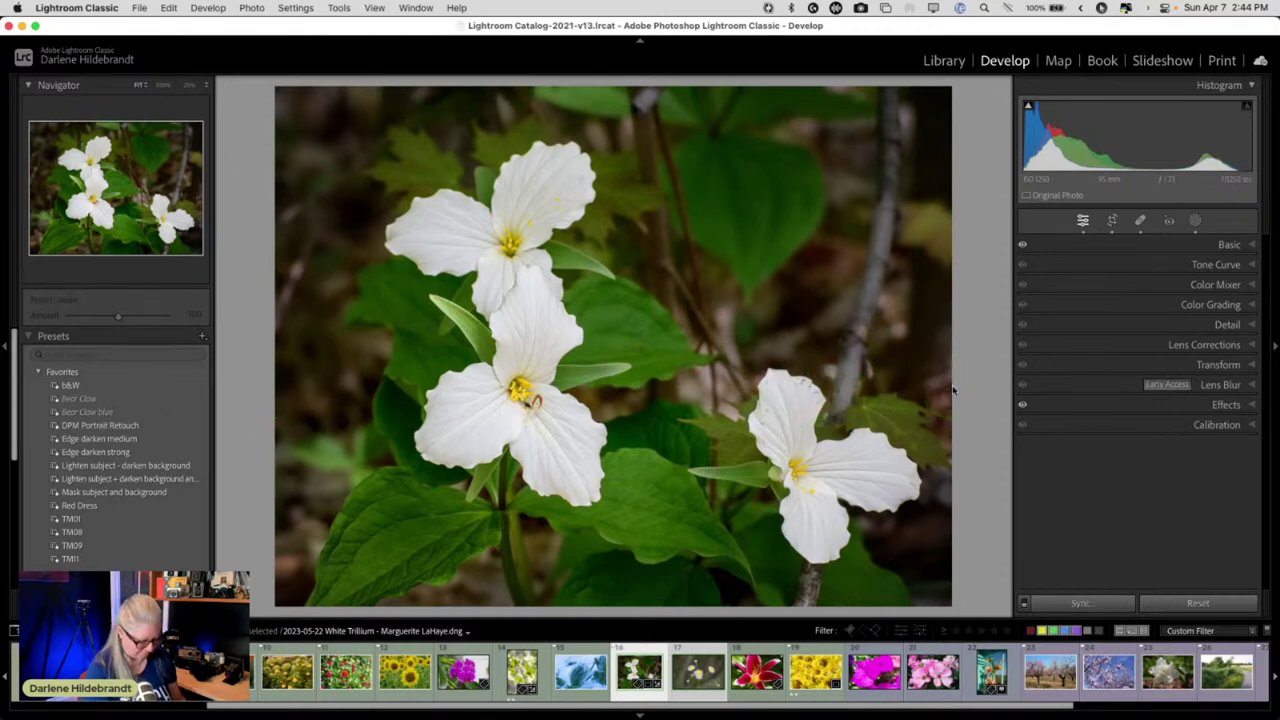
pyautogui.press('Right')
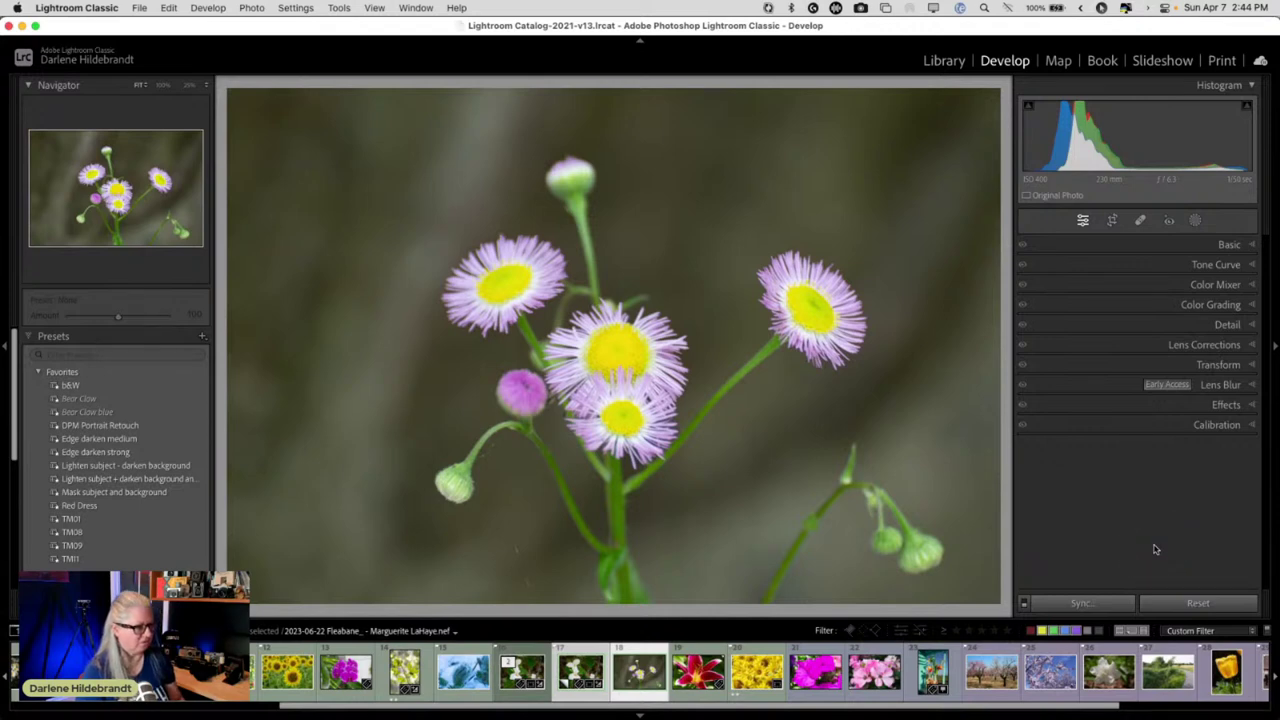
pyautogui.press('super+d')
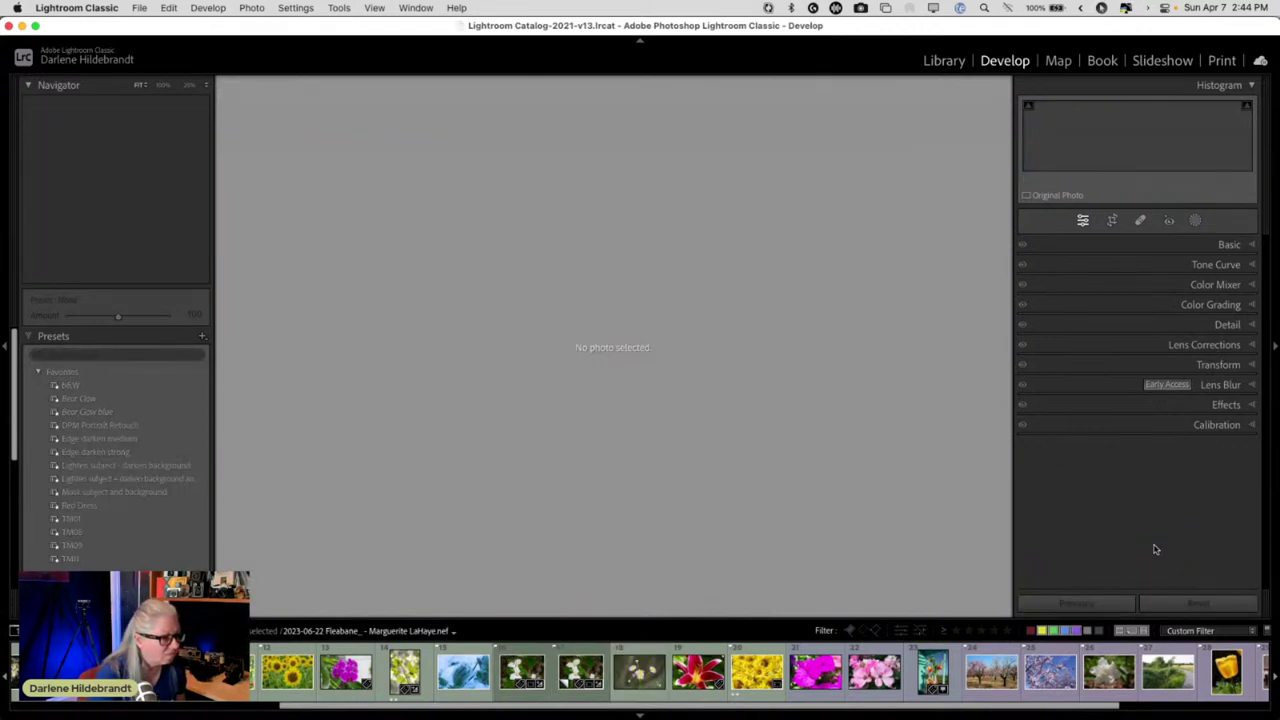
pyautogui.press('super+z')
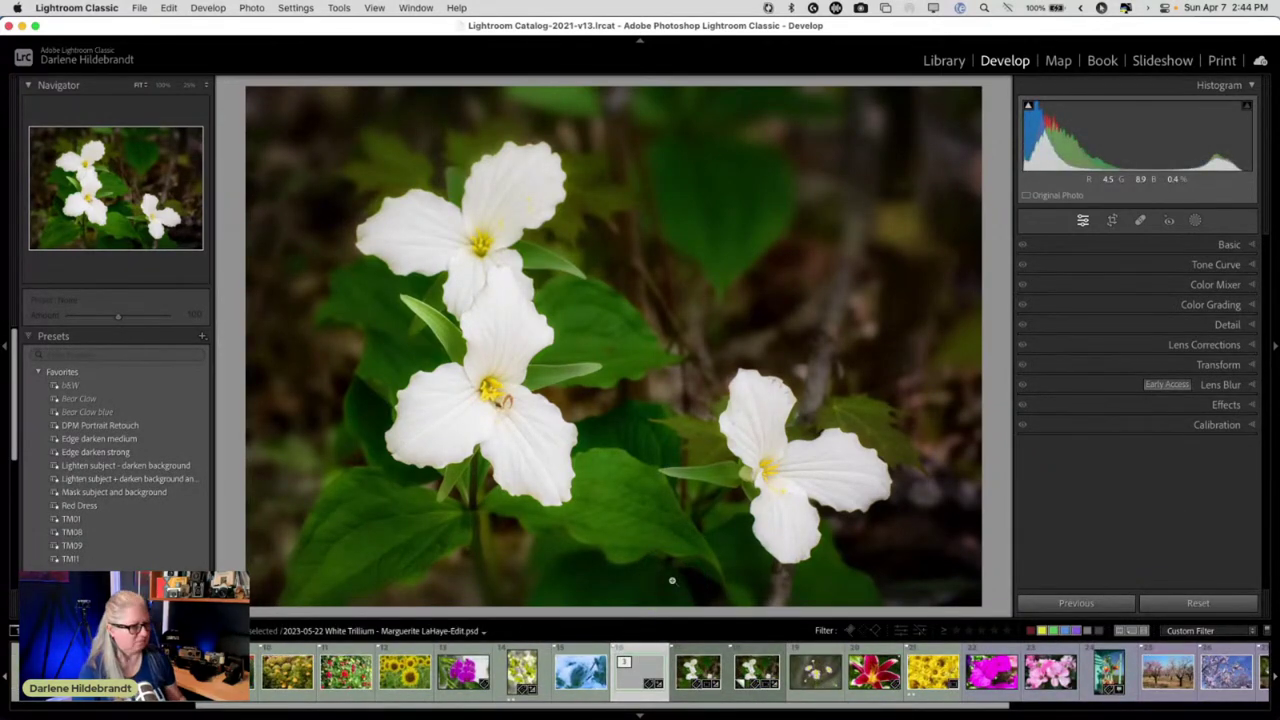
# - Reset the White Trillium virtual copy, Copy 1, to its unedited state and select it in the library grid
pyautogui.click(697, 672)
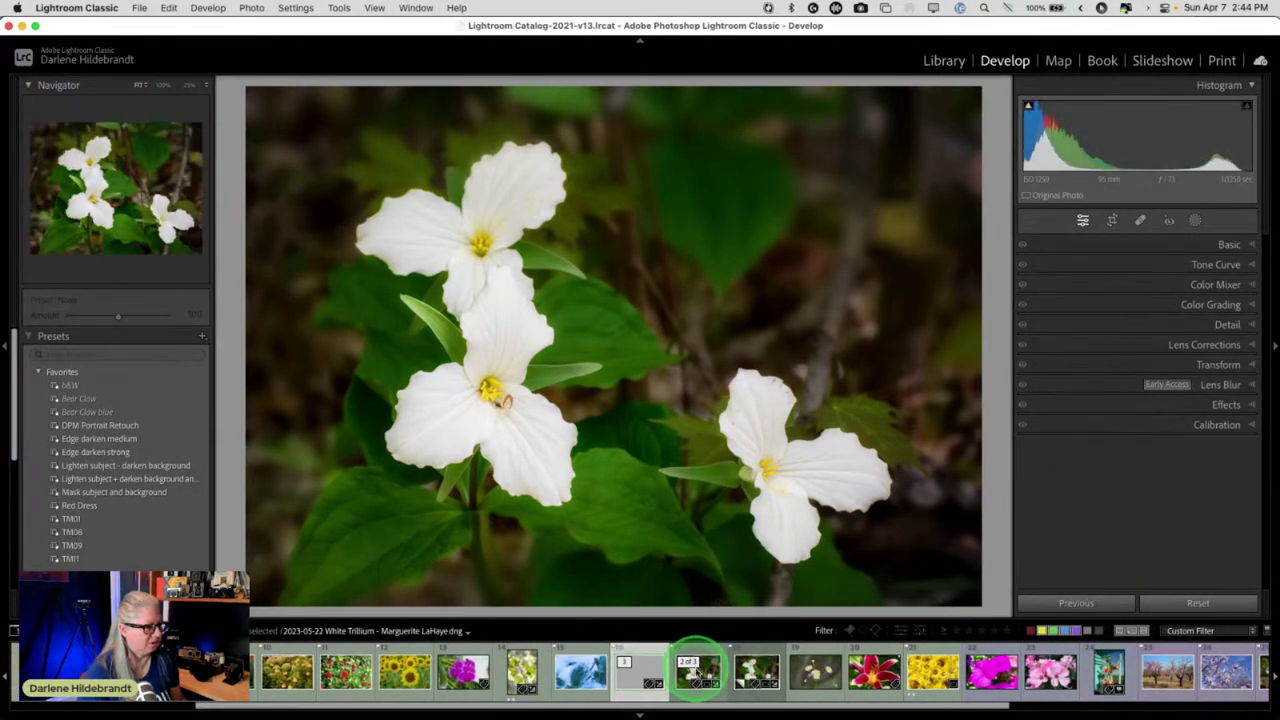
pyautogui.click(757, 672)
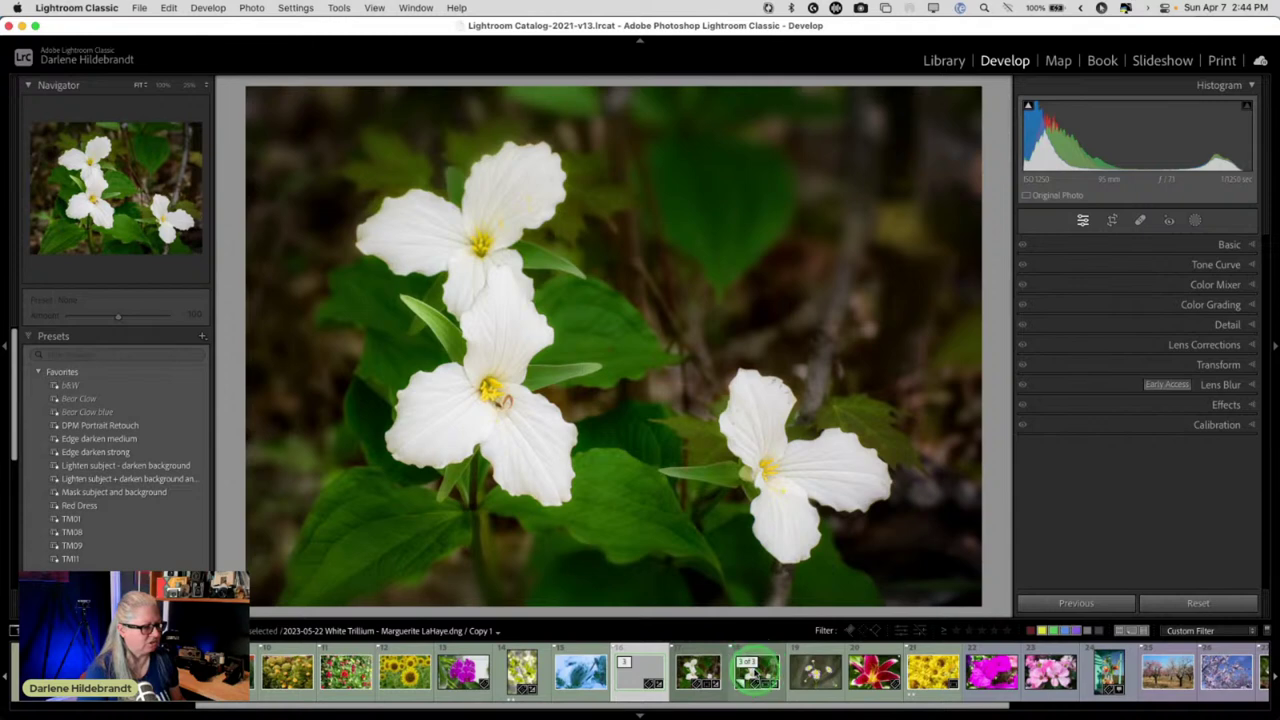
pyautogui.click(1197, 602)
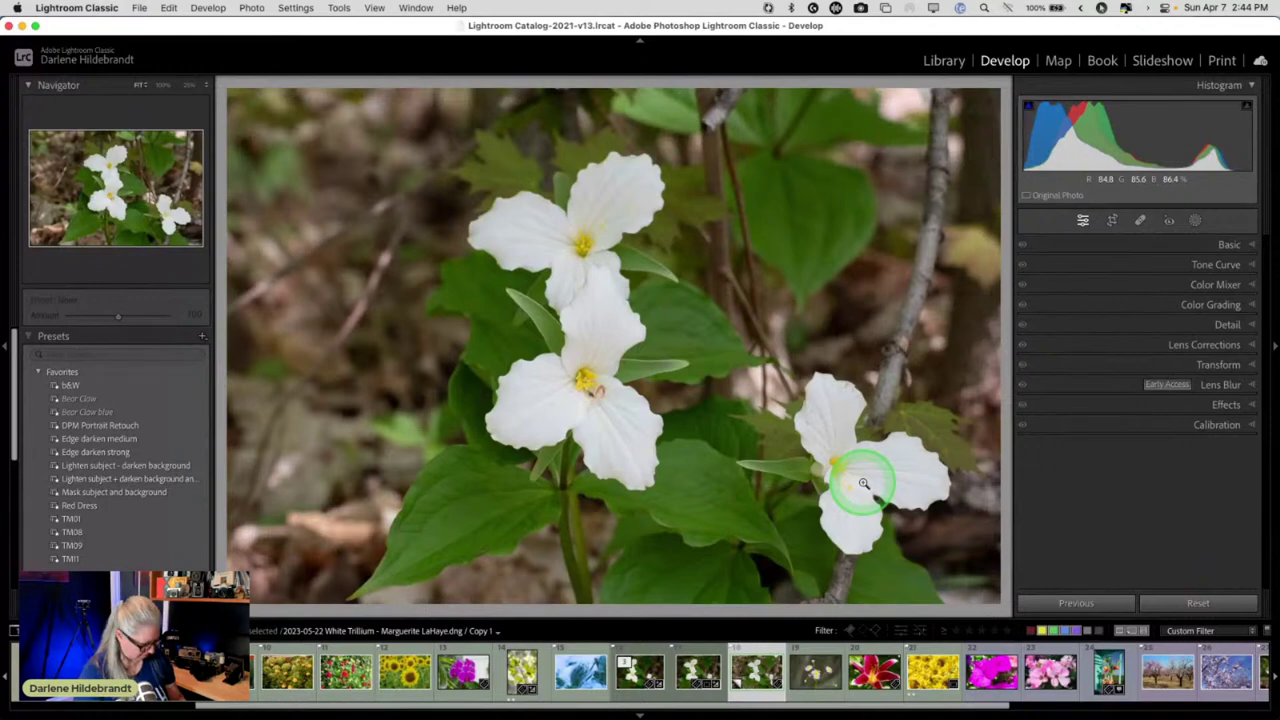
pyautogui.press('g')
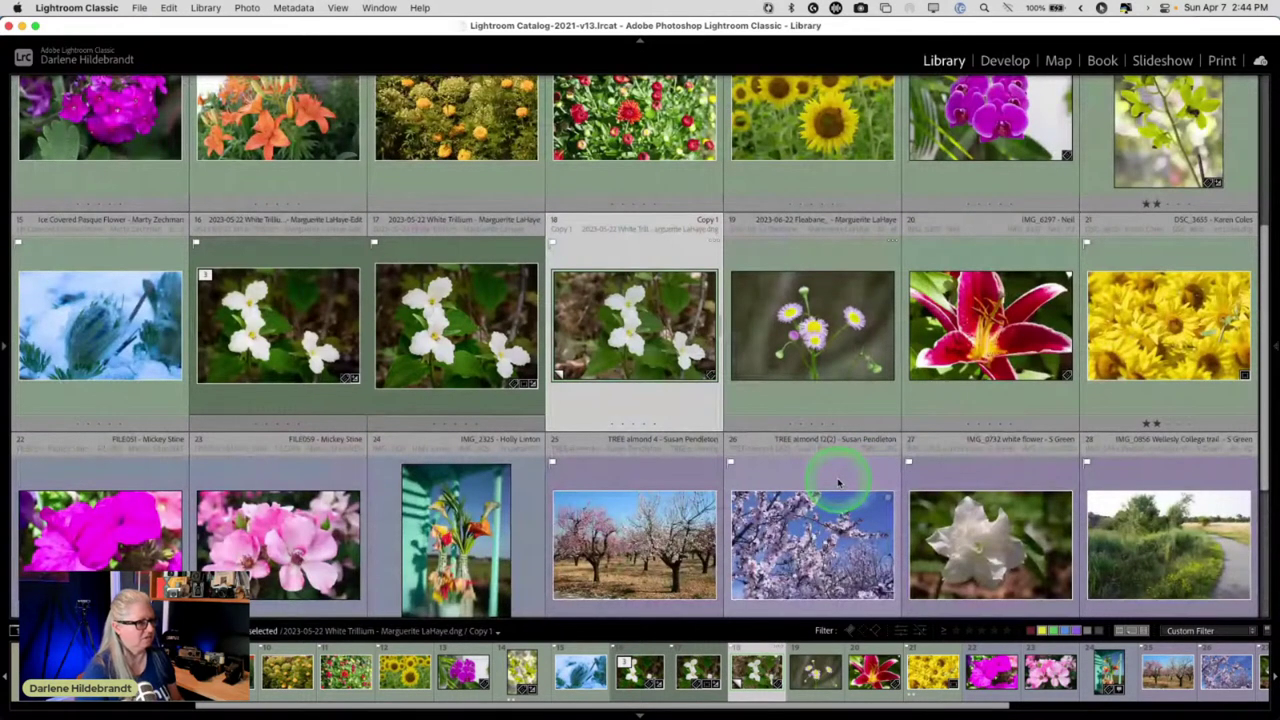
pyautogui.click(605, 330)
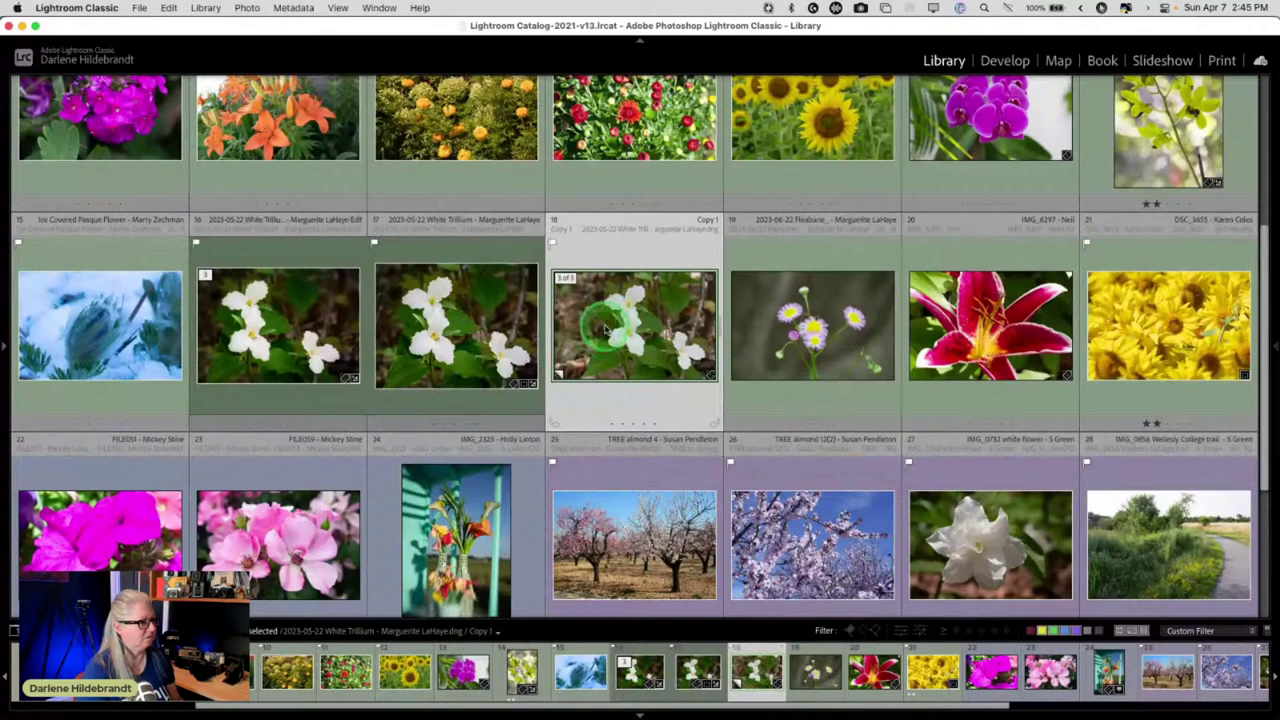
# - Rearrange the three White Trillium versions so the unedited Copy 1 comes first and the retouched PSD last
pyautogui.moveTo(605, 330); pyautogui.dragTo(714, 334)
pyautogui.click(350, 340)
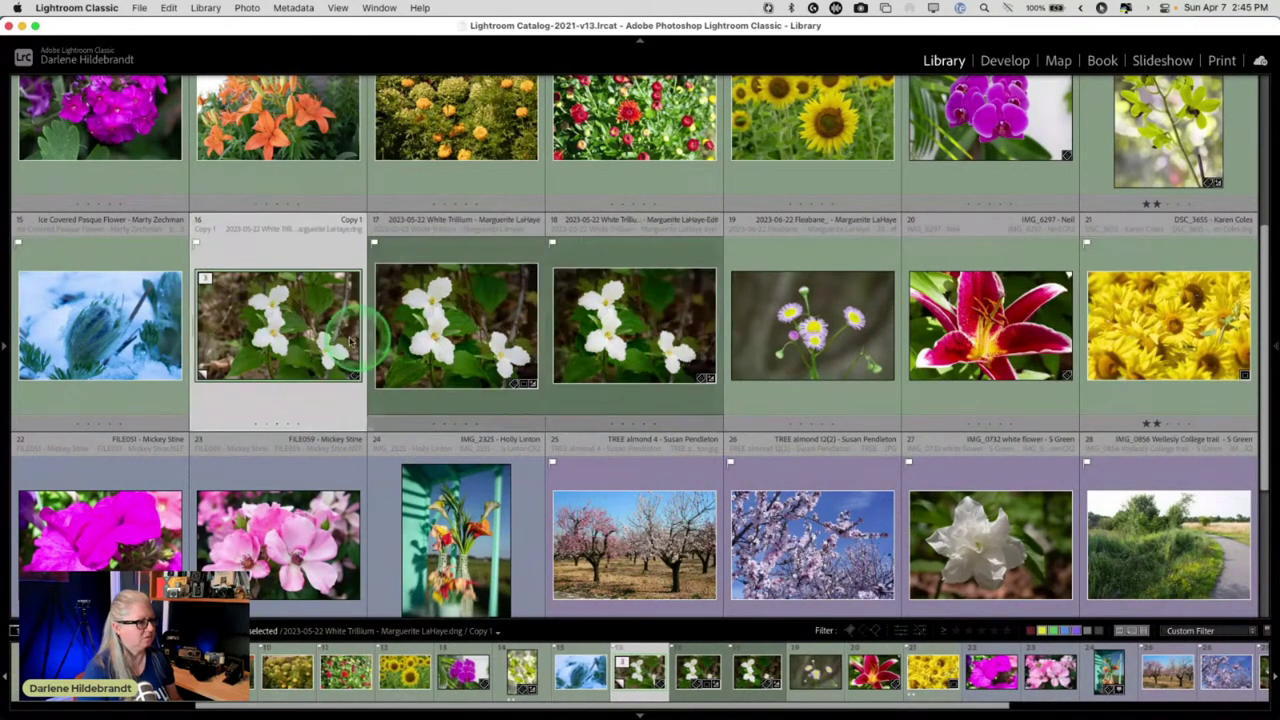
# - Compare the unedited White Trillium copy, the developed DNG and the retouched PSD at full size in Loupe view
pyautogui.doubleClick(248, 326)
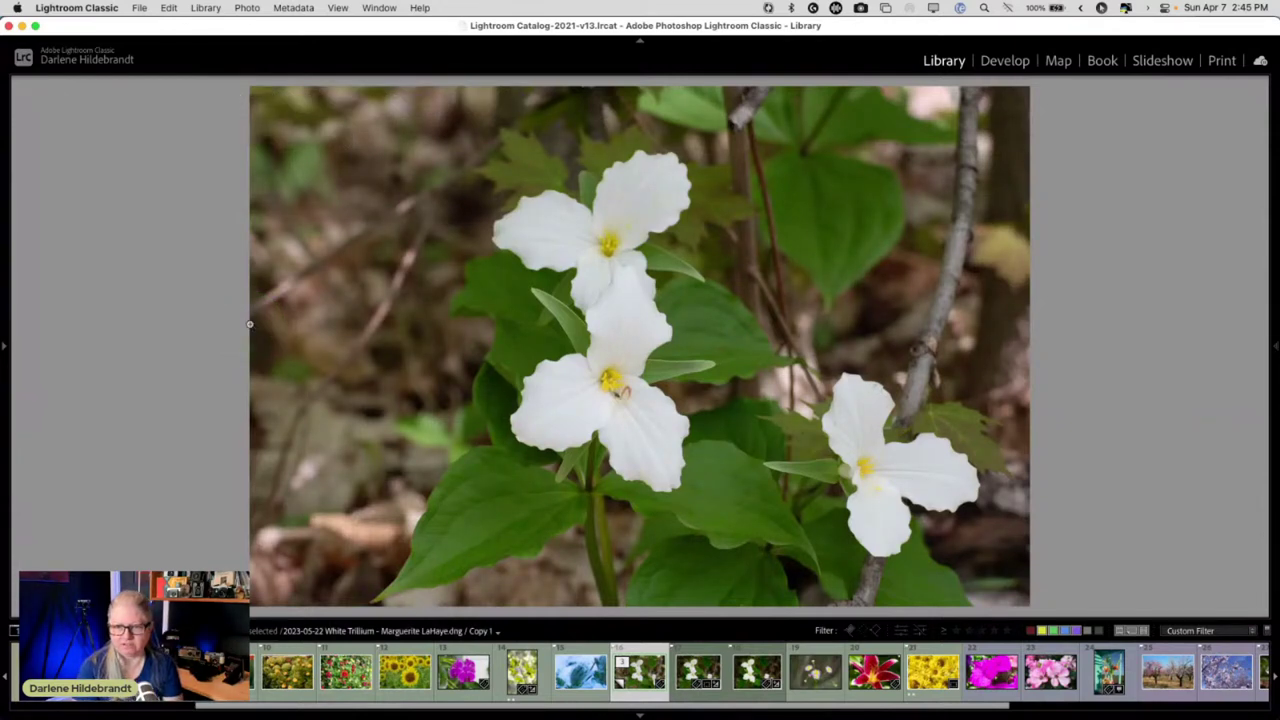
pyautogui.press('Right')
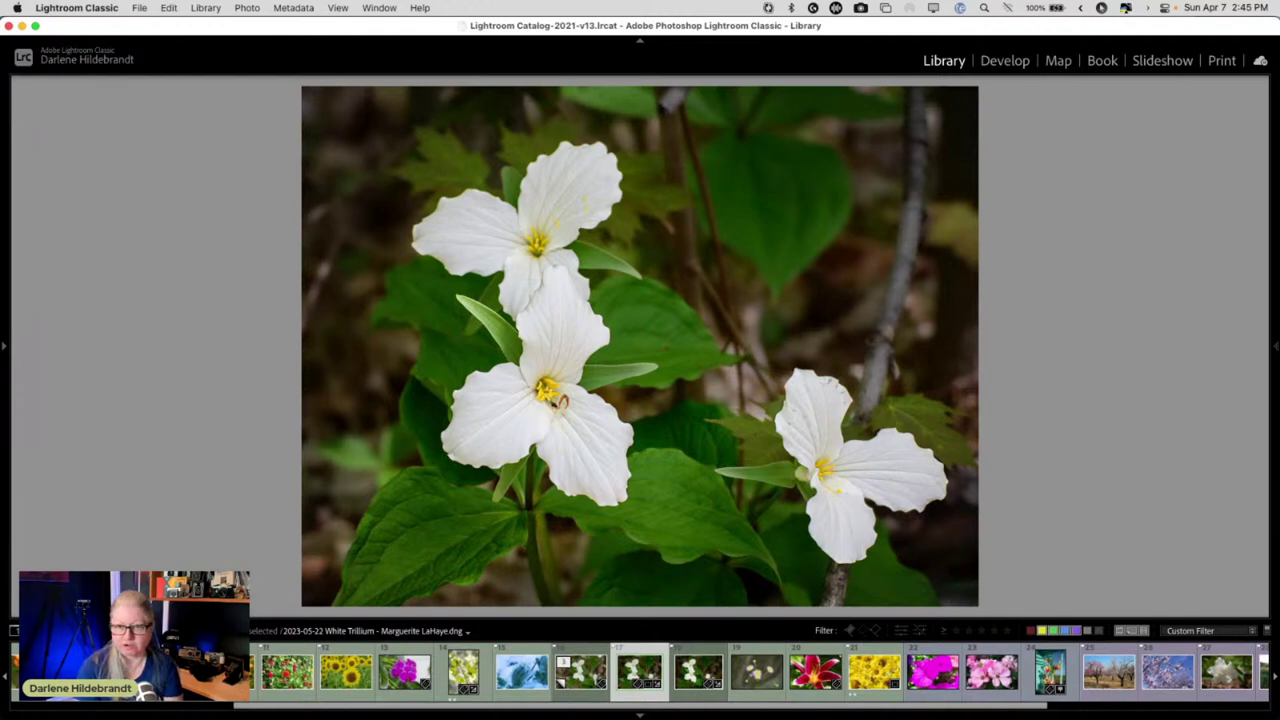
pyautogui.press('Right')
pyautogui.press('Left')
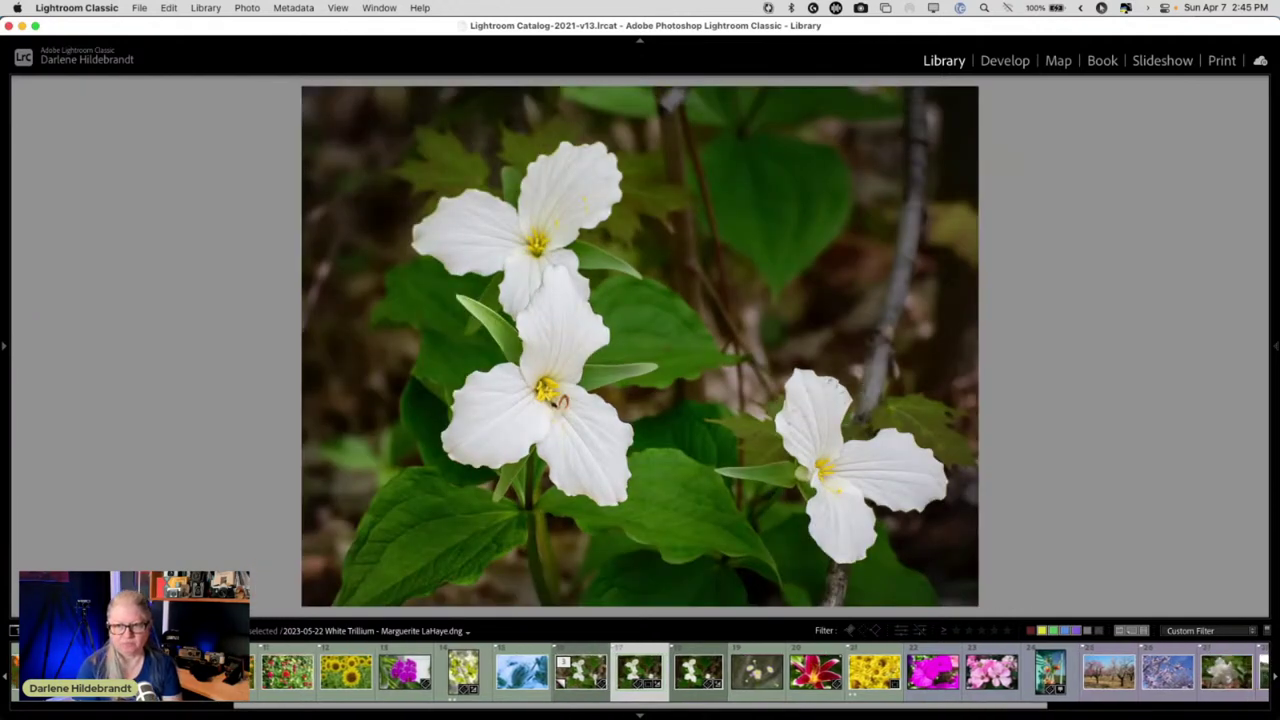
pyautogui.press('Right')
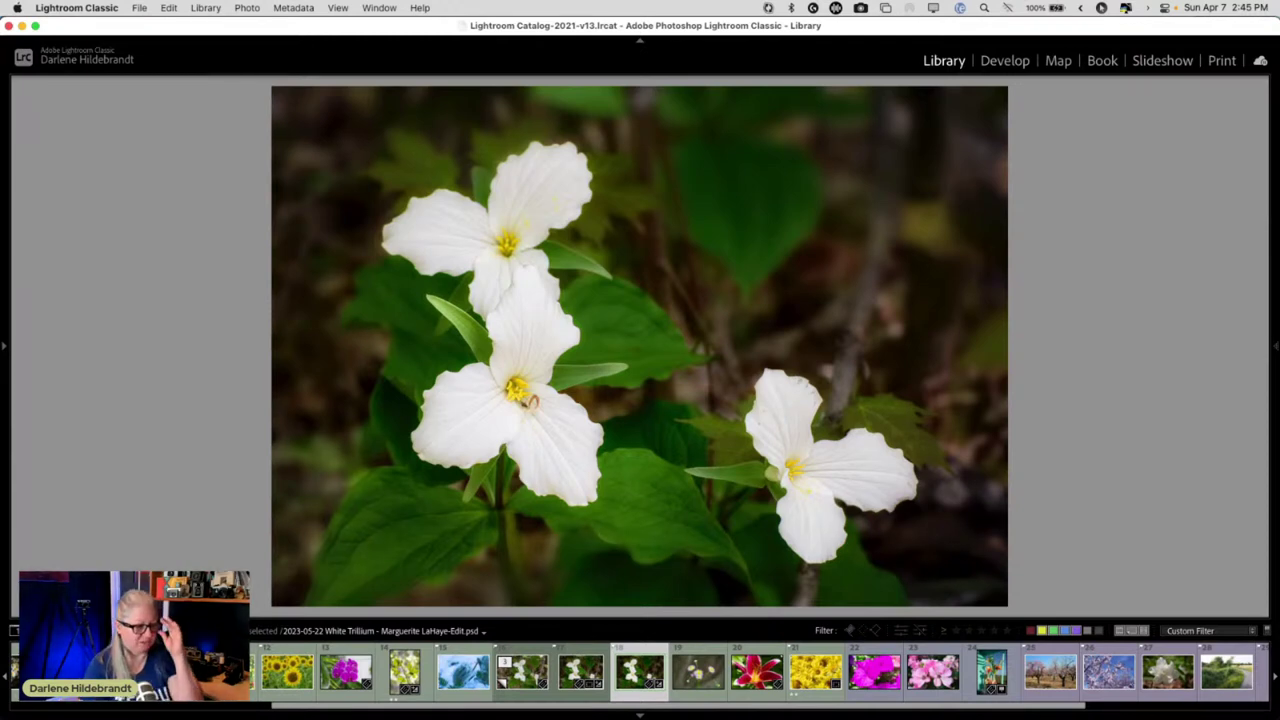
pyautogui.press('Left')
pyautogui.press('Left')
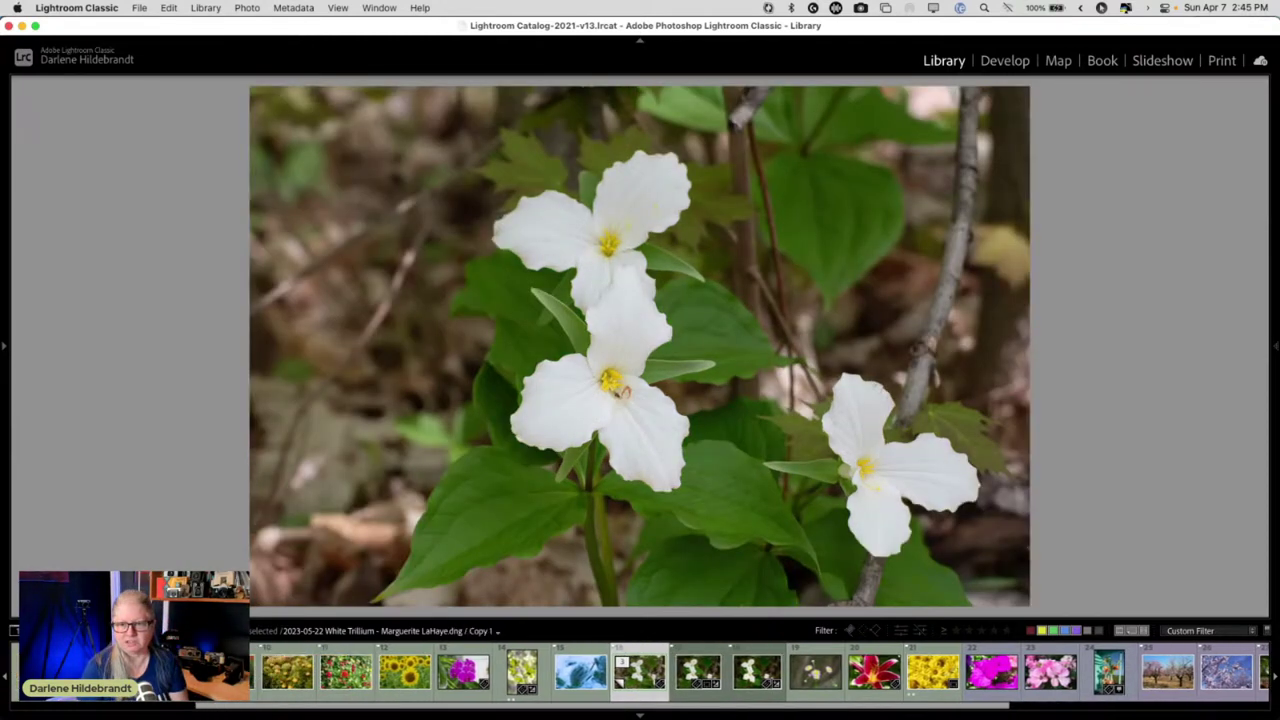
pyautogui.press('Right')
pyautogui.press('Right')
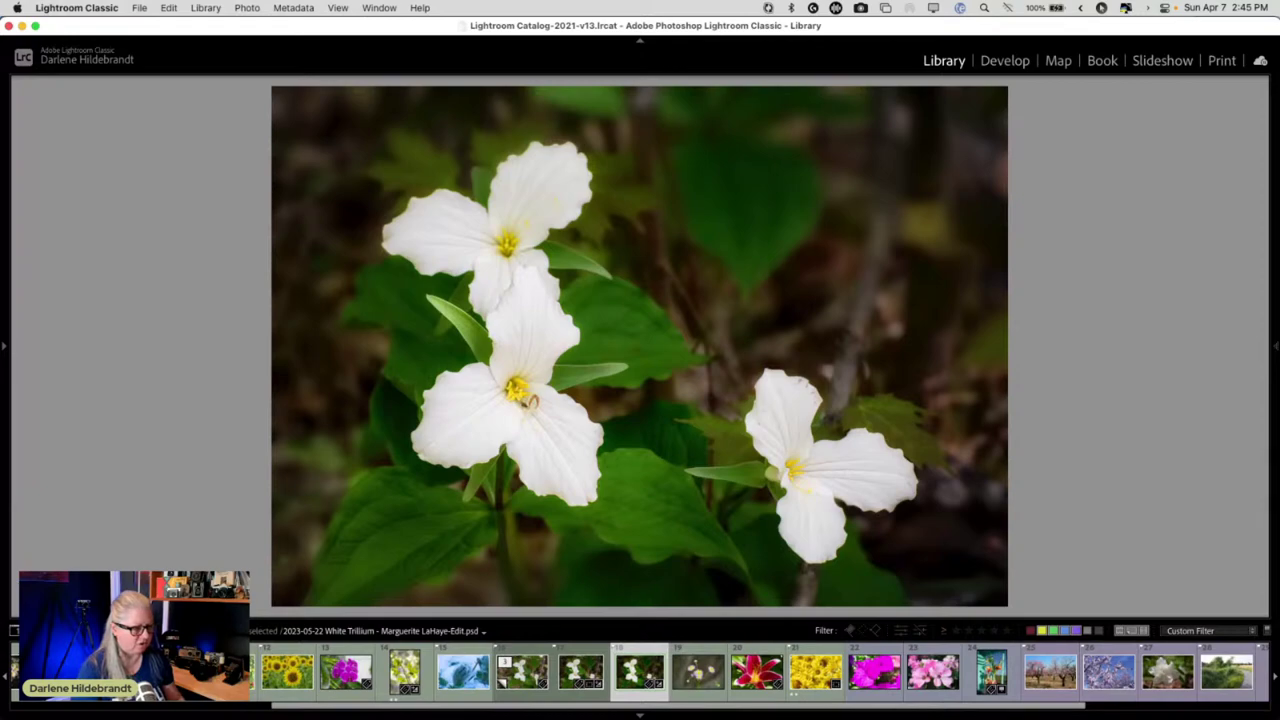
# - Remove the three White Trillium versions from the library grid and undo the removal
pyautogui.press('g')
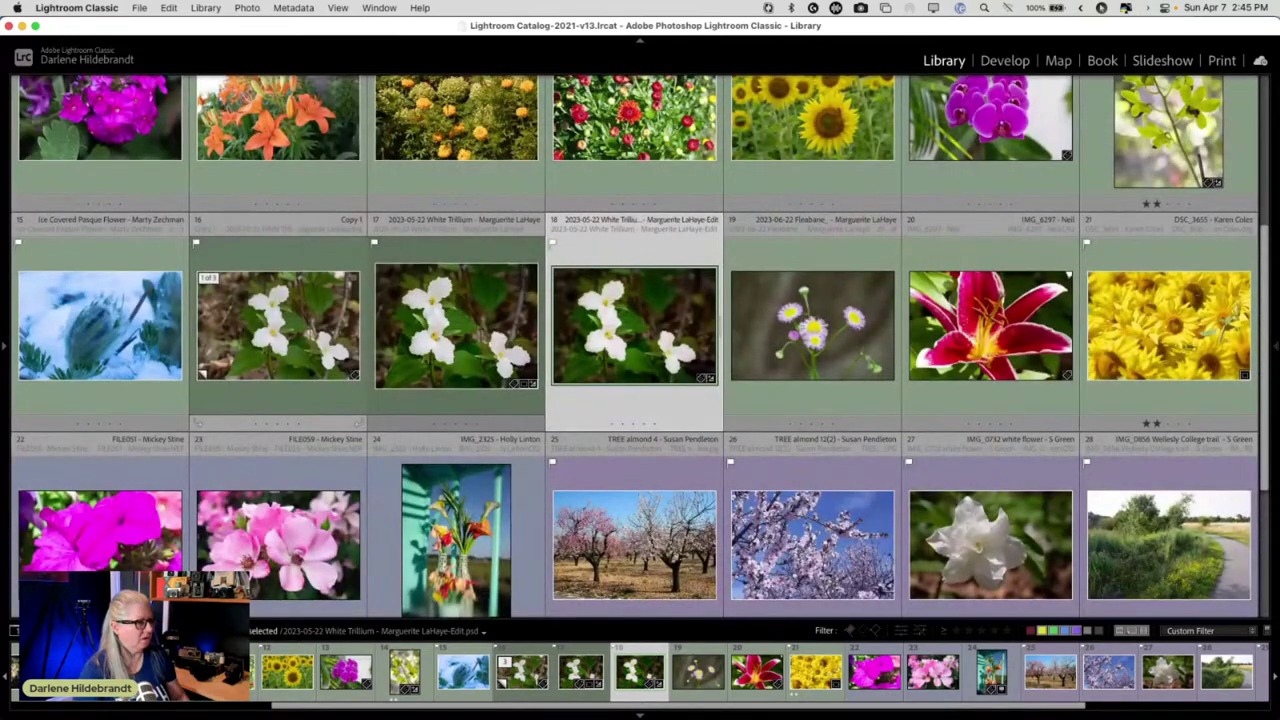
pyautogui.keyDown('shift'); pyautogui.click(267, 335); pyautogui.keyUp('shift')
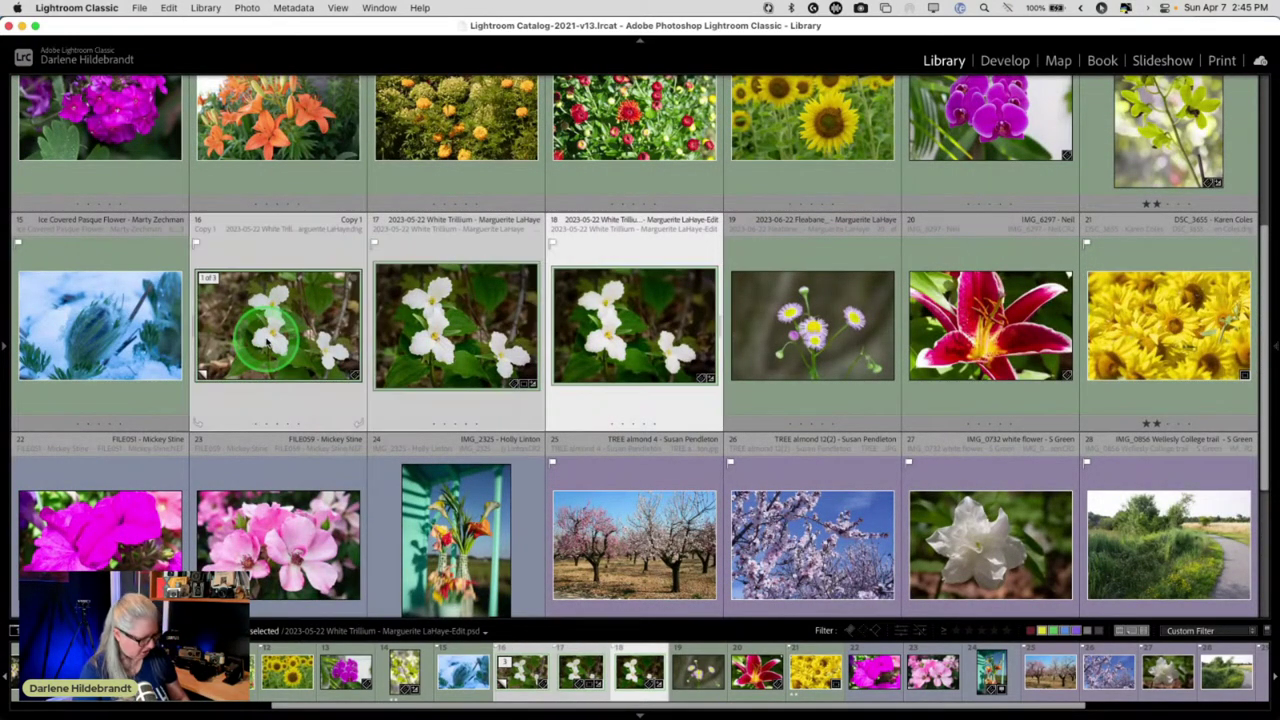
pyautogui.press('BackSpace')
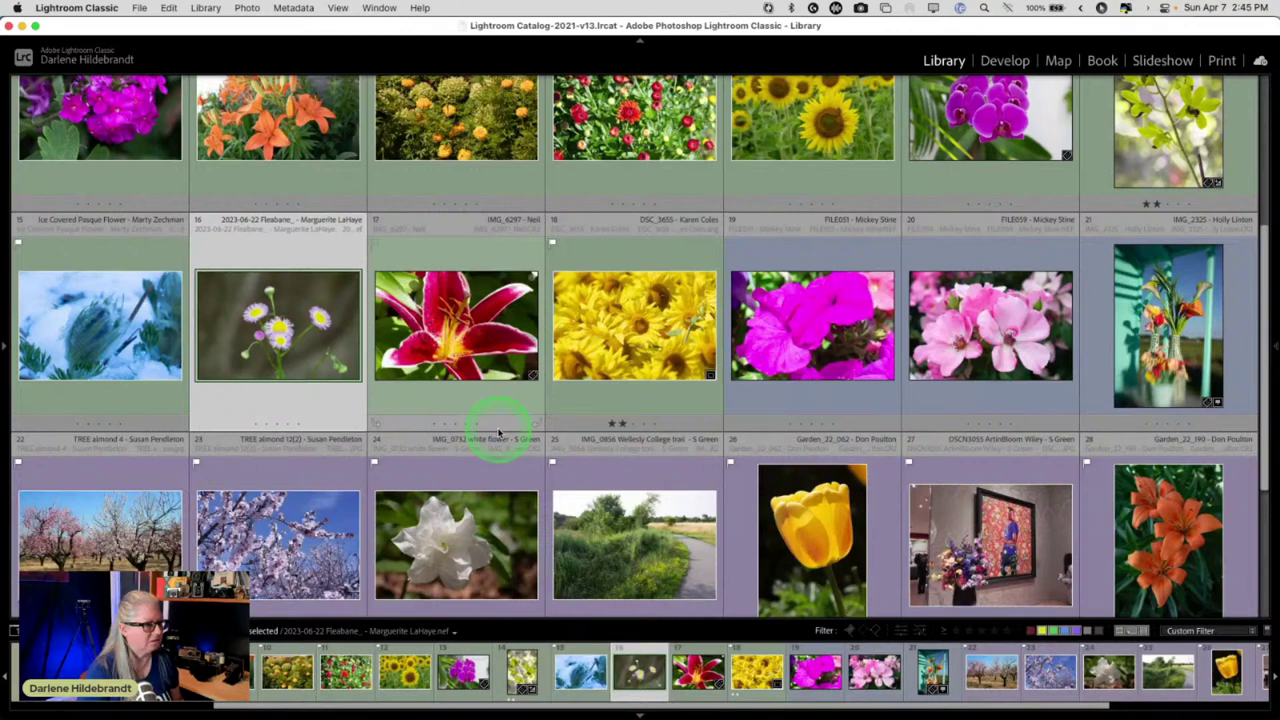
pyautogui.scroll(5, 498, 432)
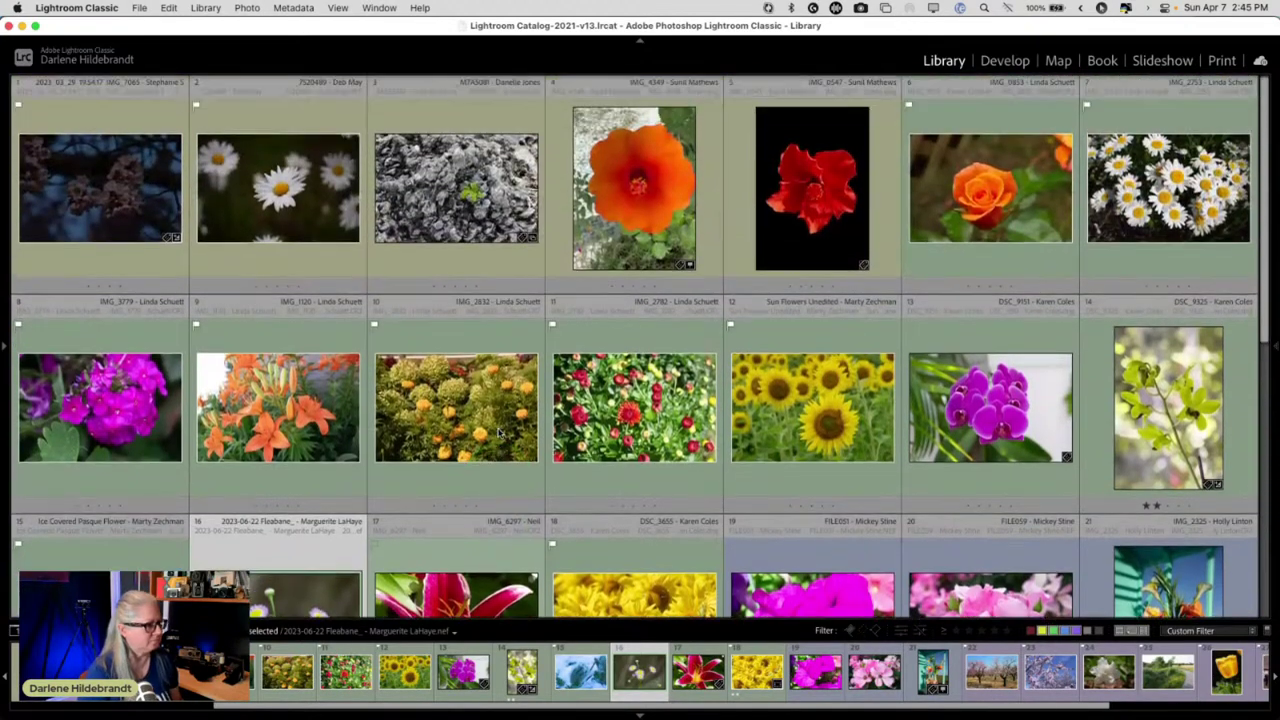
pyautogui.press('super+z')
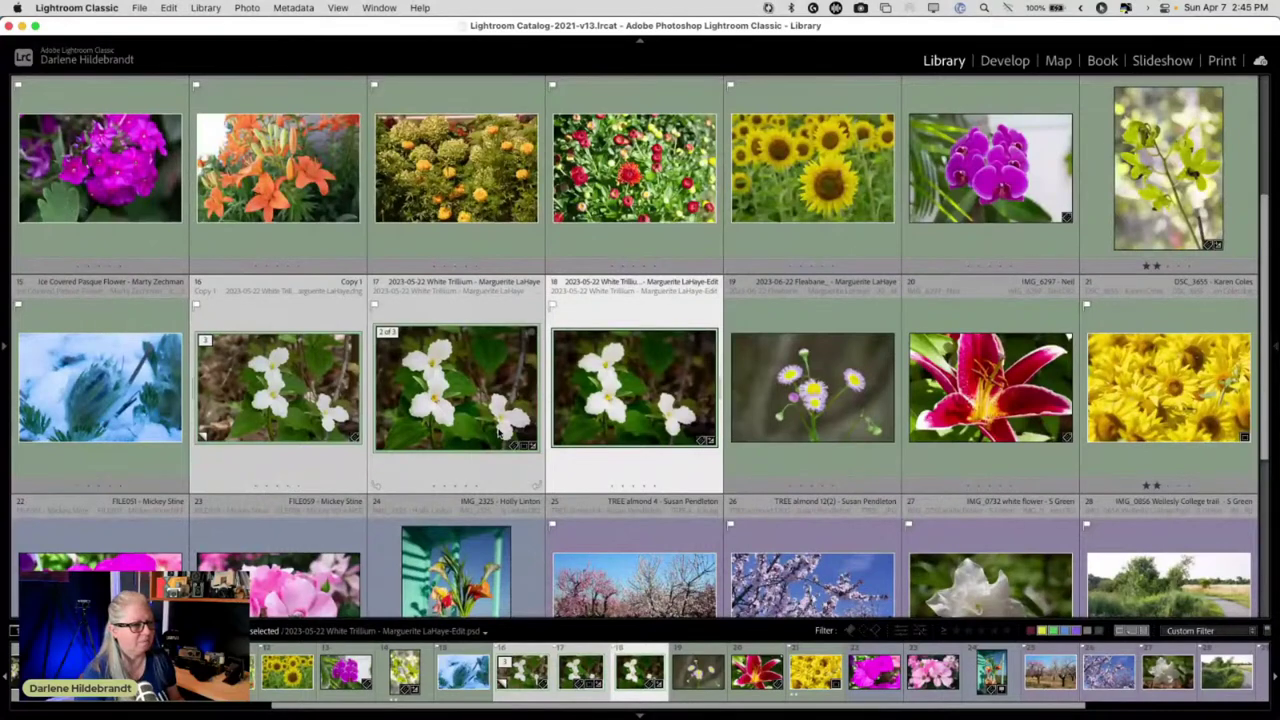
# - Examine the yellow sunflower photo DSC_3655 in Loupe view with its shooting-information overlay shown
pyautogui.scroll(-1, 498, 432)
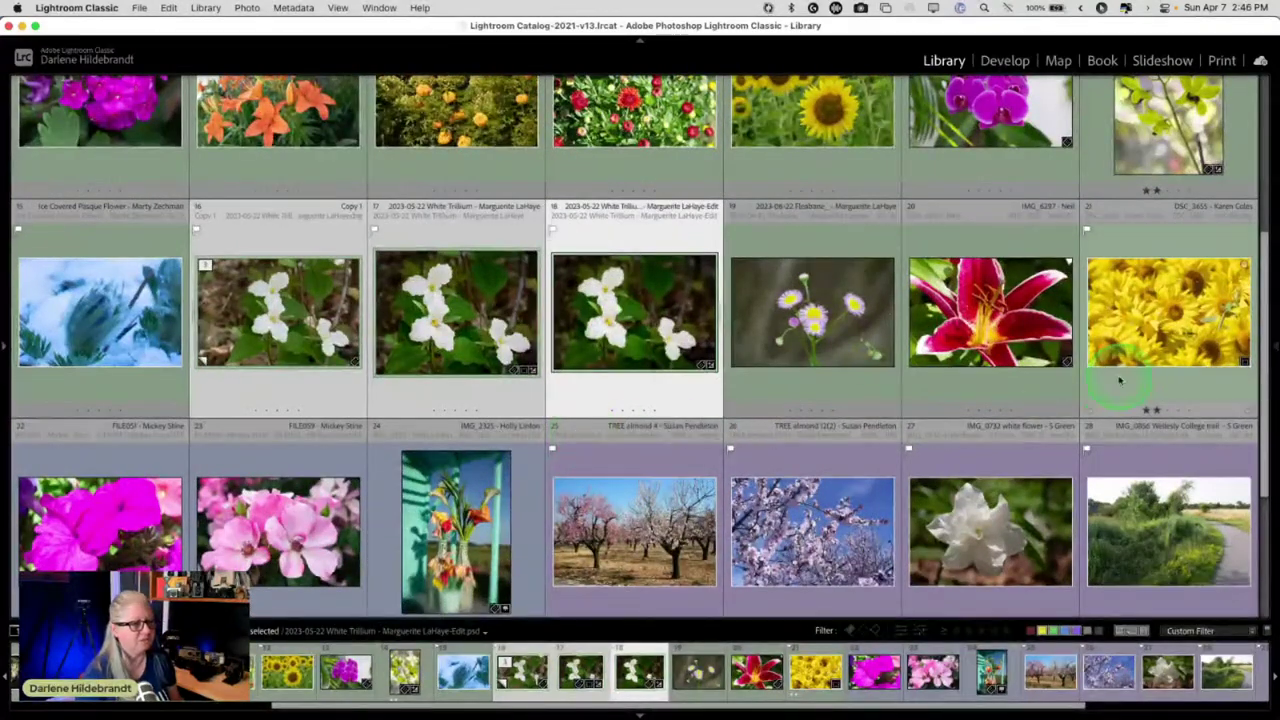
pyautogui.doubleClick(1148, 343)
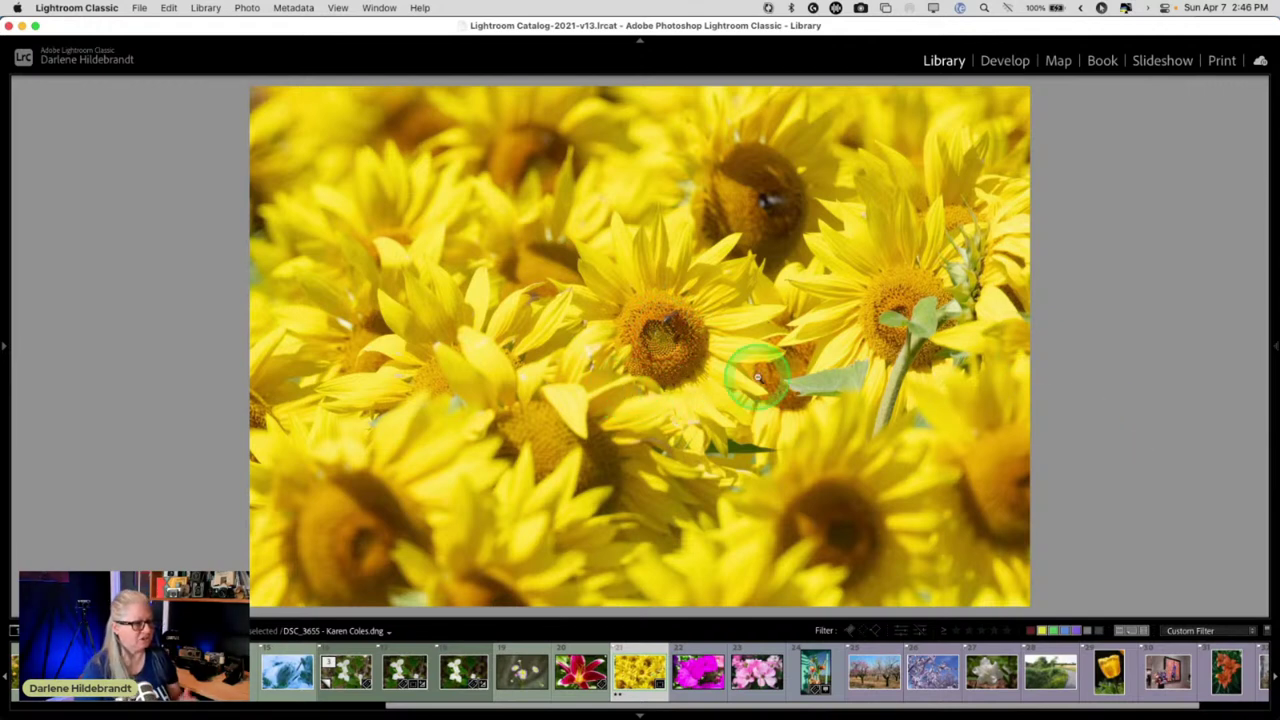
pyautogui.press('i')
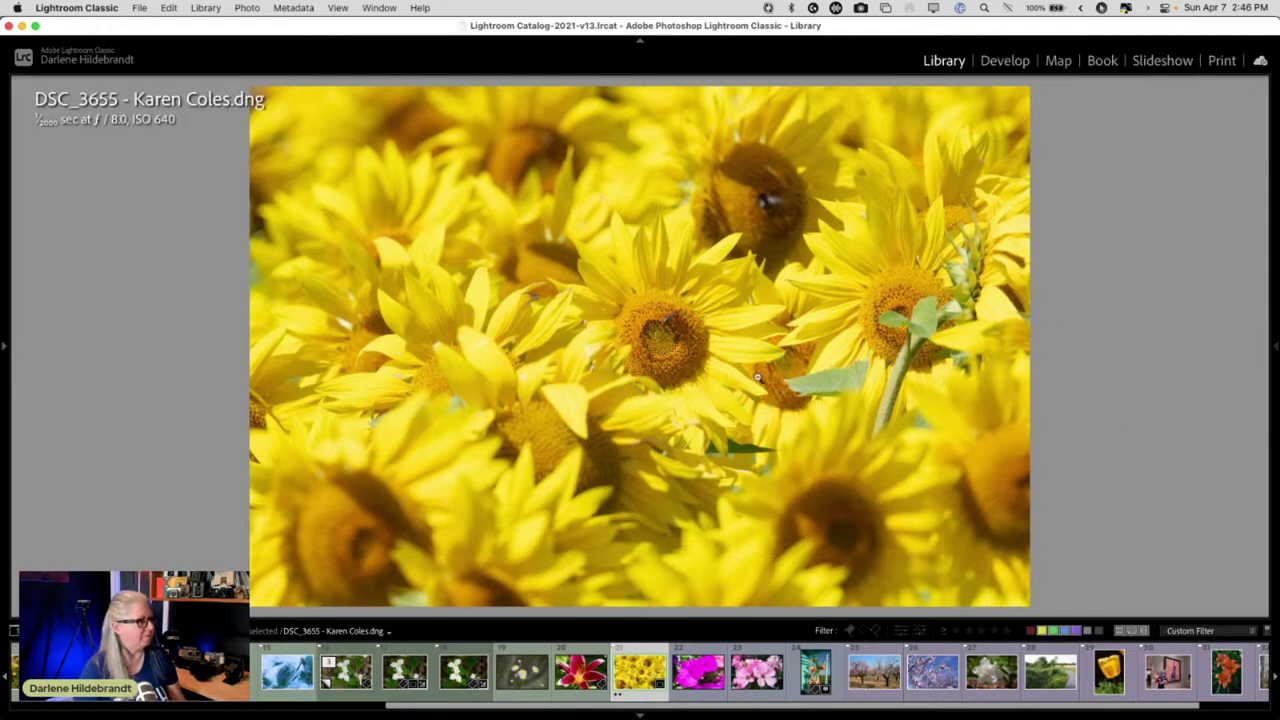
pyautogui.press('i')
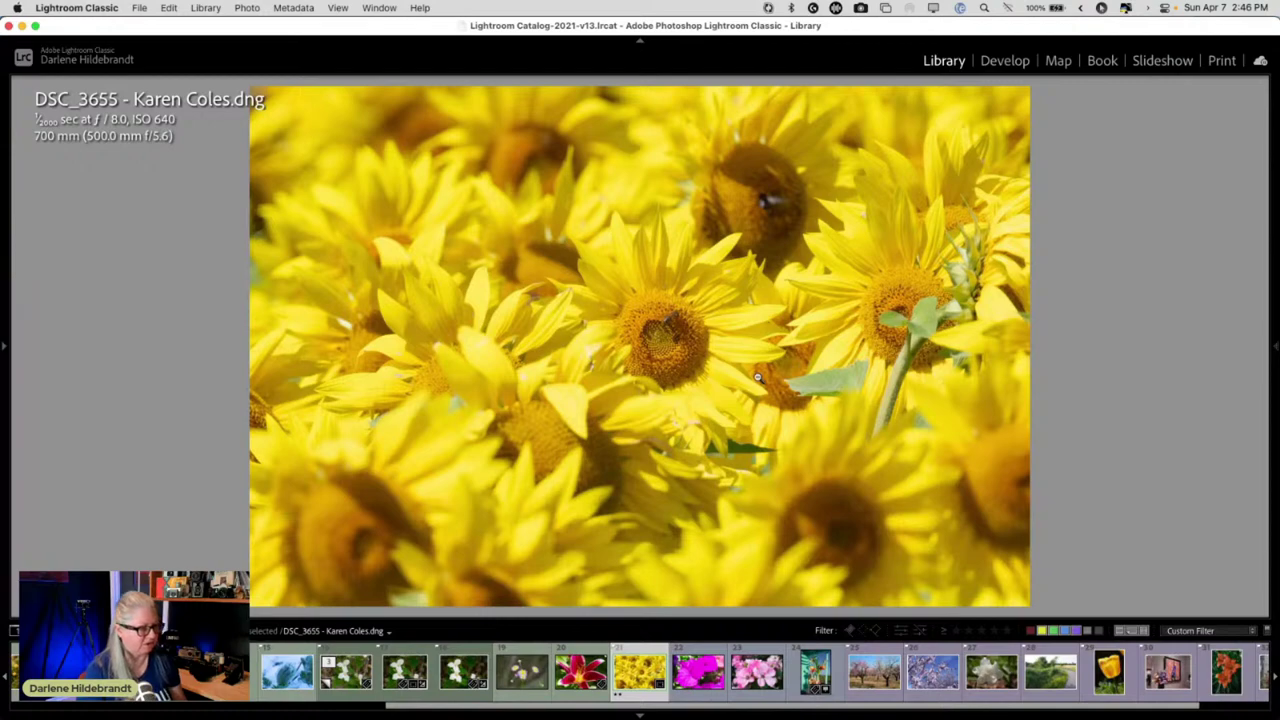
# - Compare the two almond tree photos, TREE almond 4 and TREE almond 12(2), in Loupe view
pyautogui.press('g')
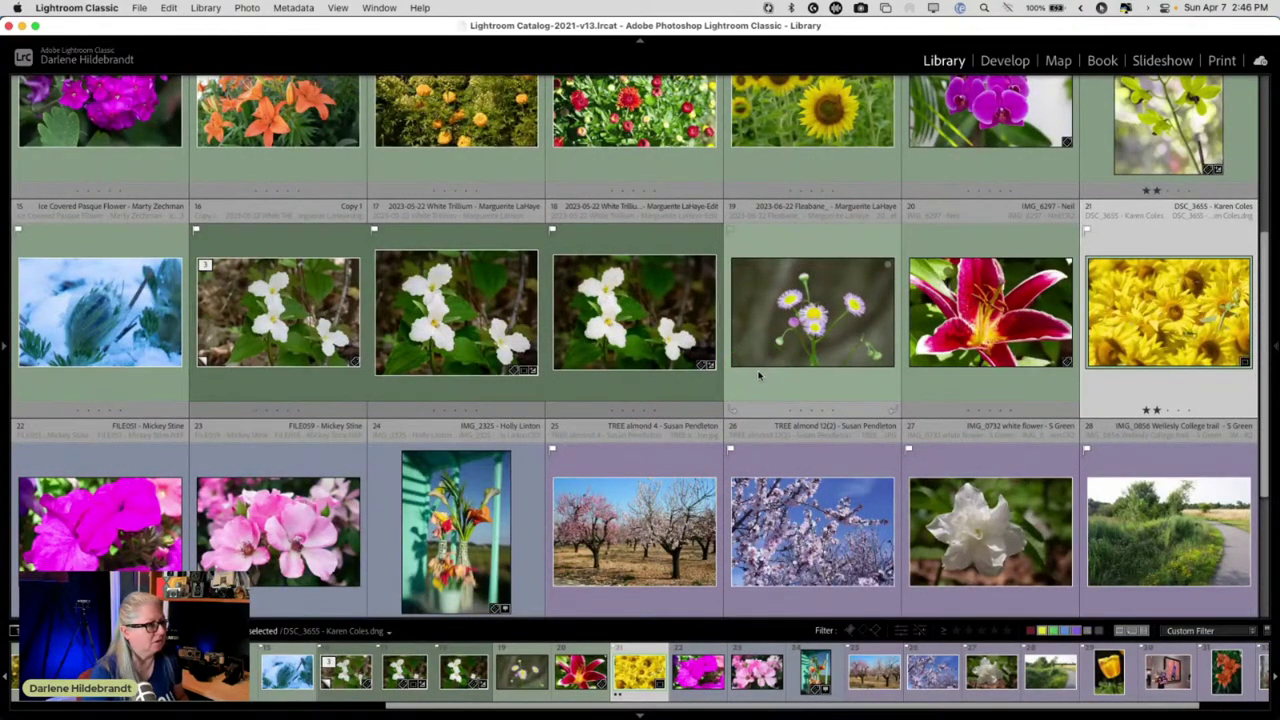
pyautogui.scroll(-3, 759, 376)
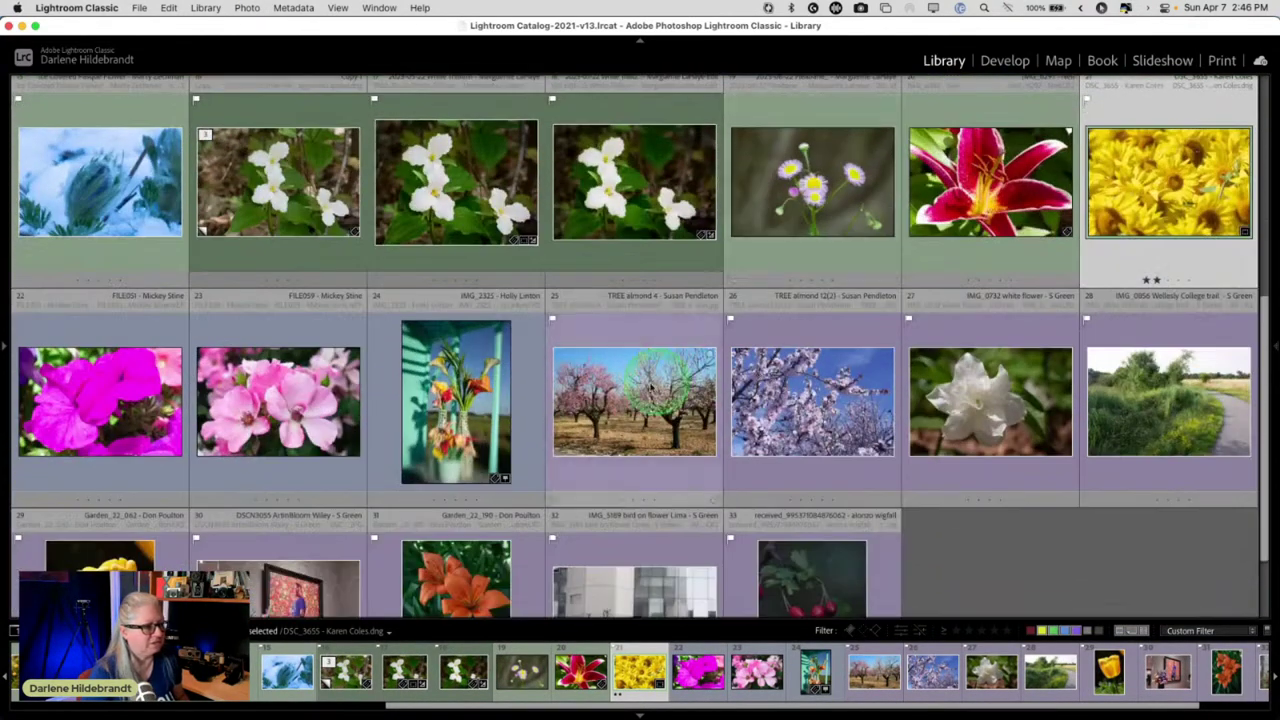
pyautogui.click(643, 400)
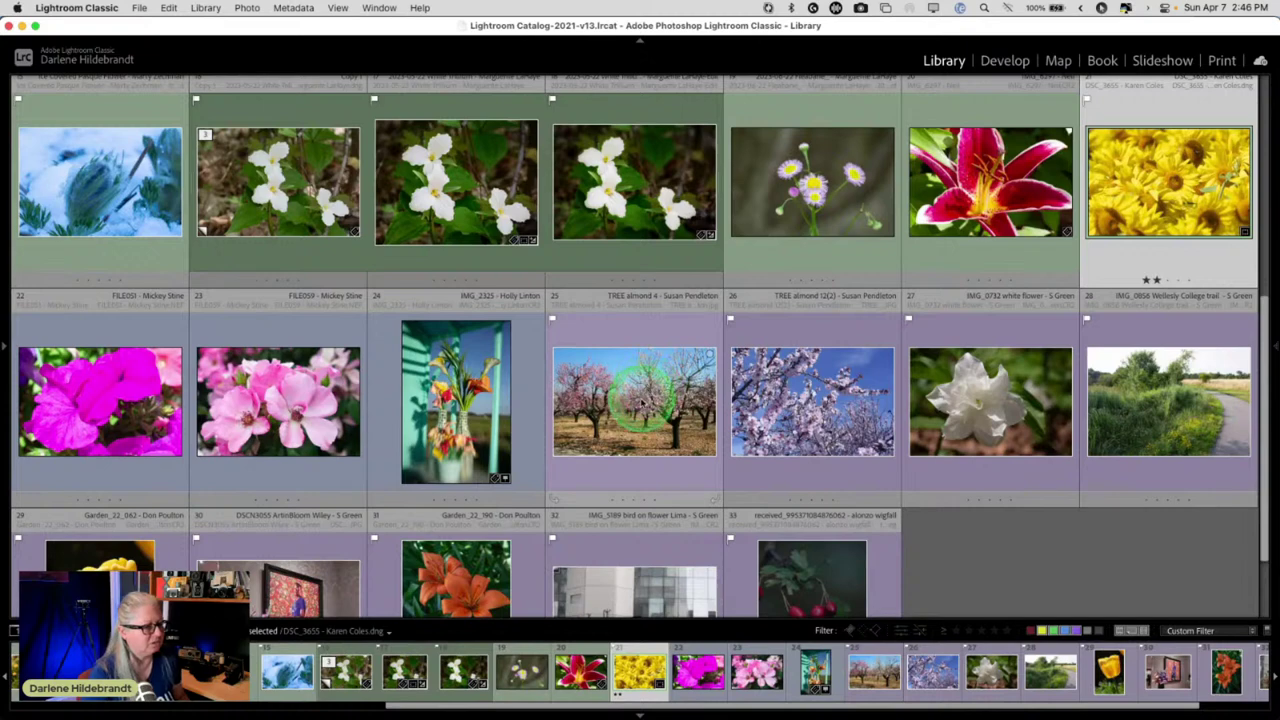
pyautogui.doubleClick(652, 412)
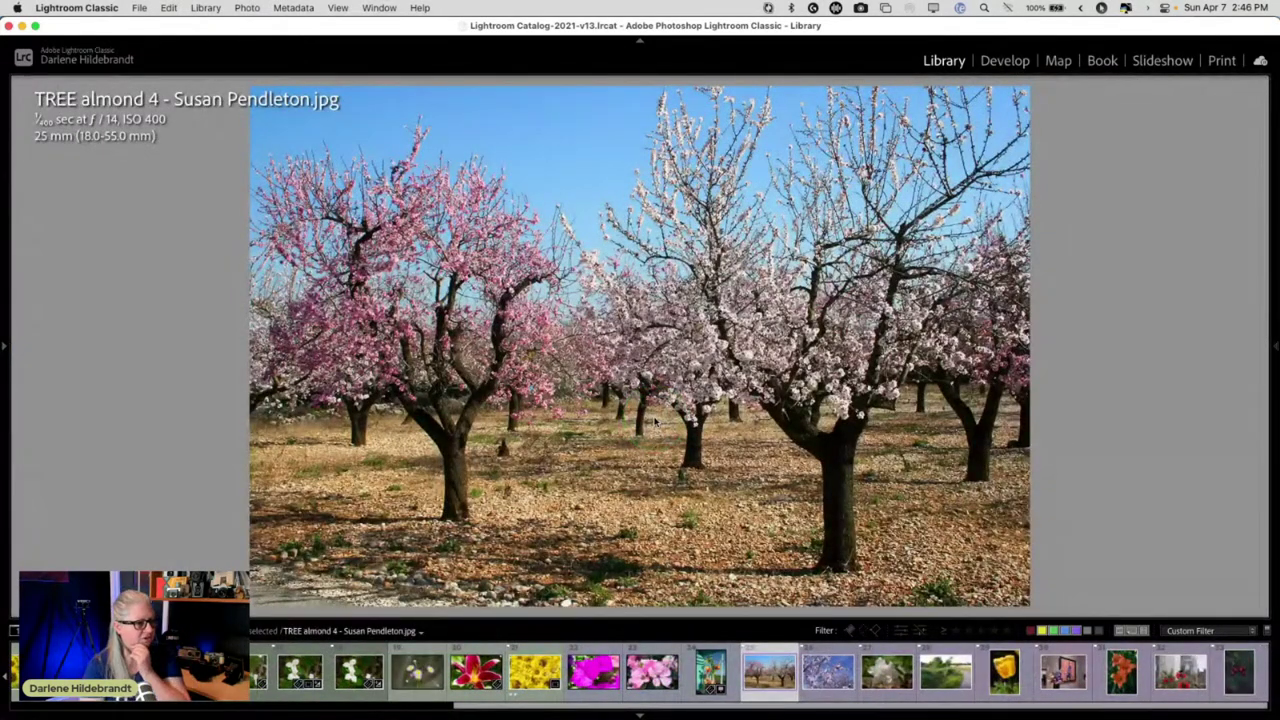
pyautogui.press('Right')
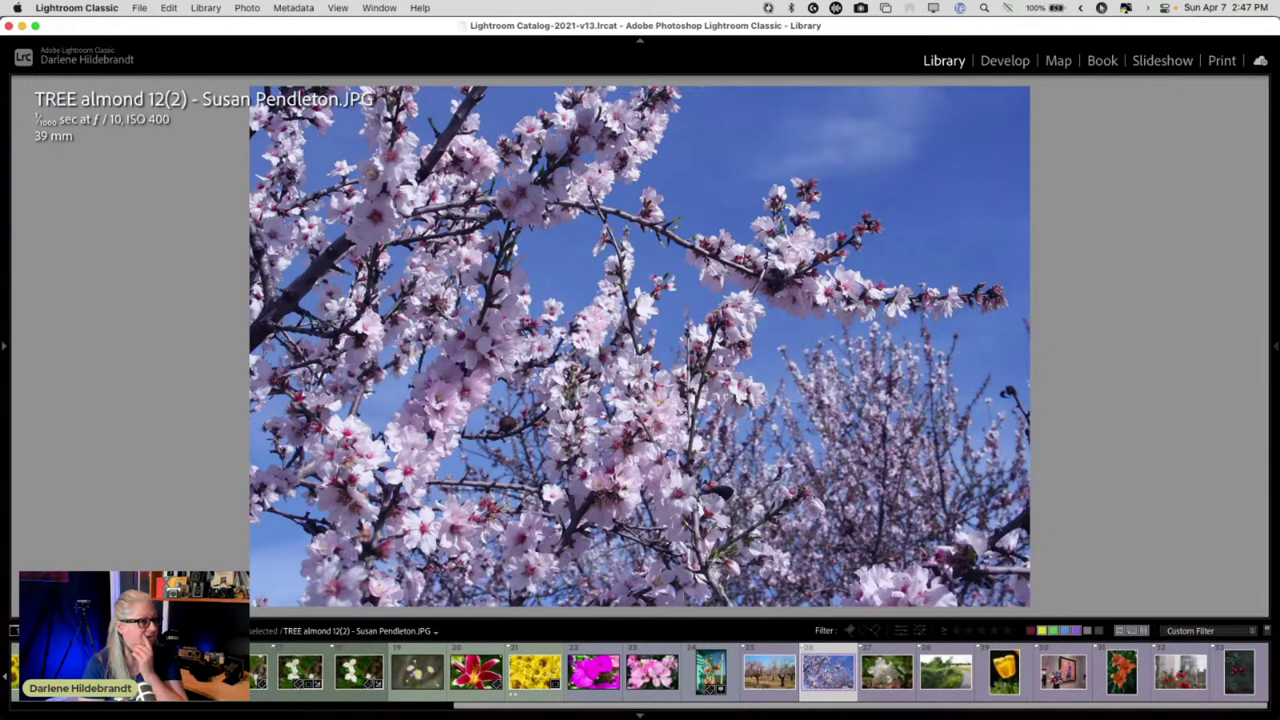
pyautogui.press('Left')
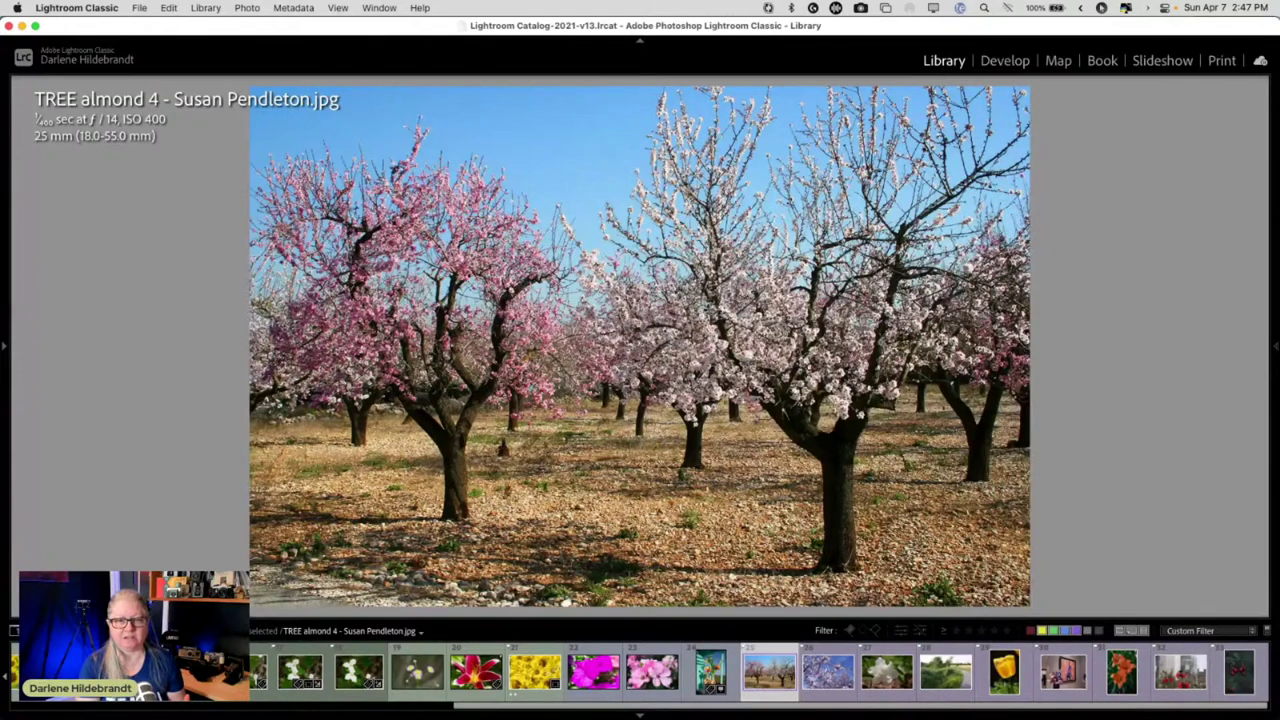
pyautogui.press('Right')
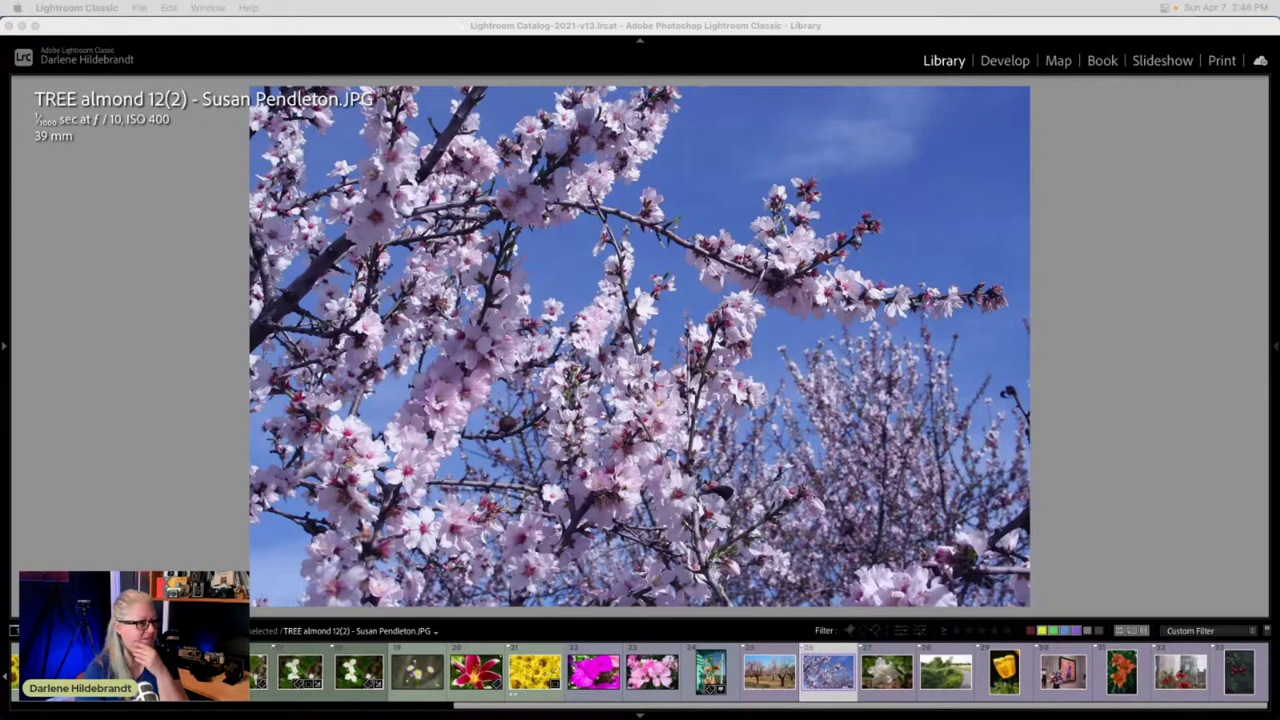
pyautogui.click(1077, 283)
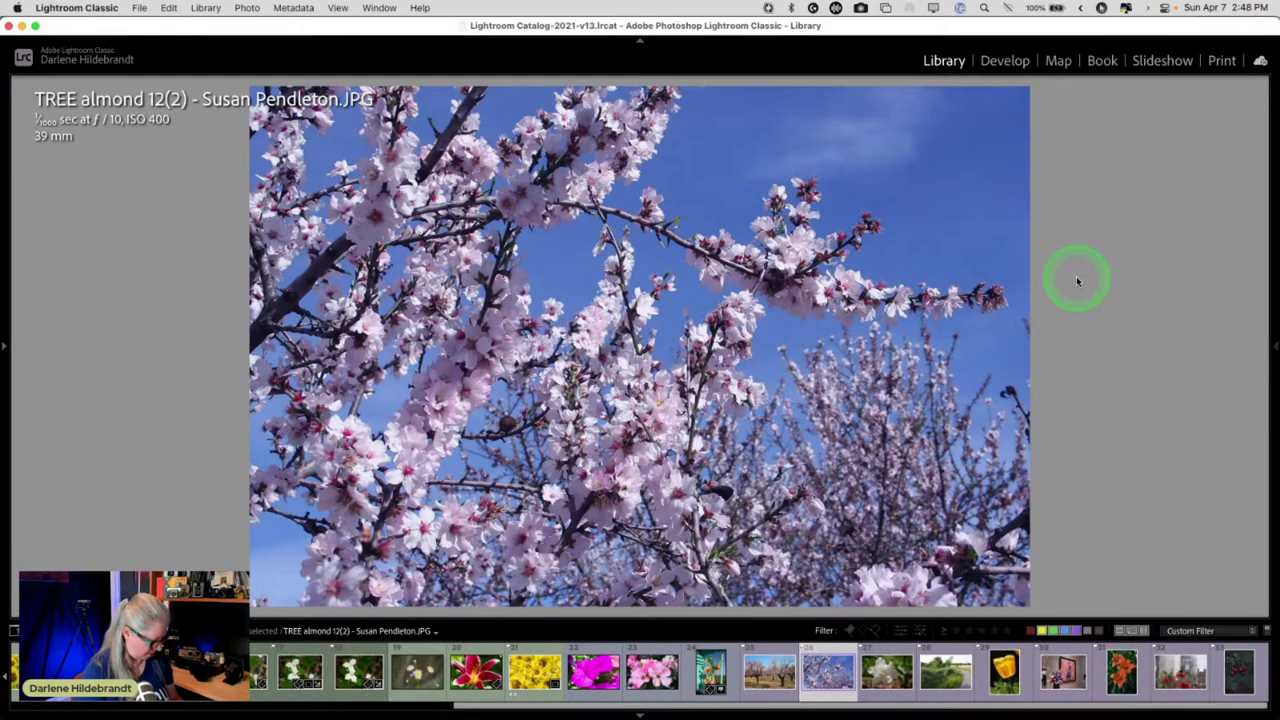
# - Look over the remaining flower photos in the library grid
pyautogui.press('g')
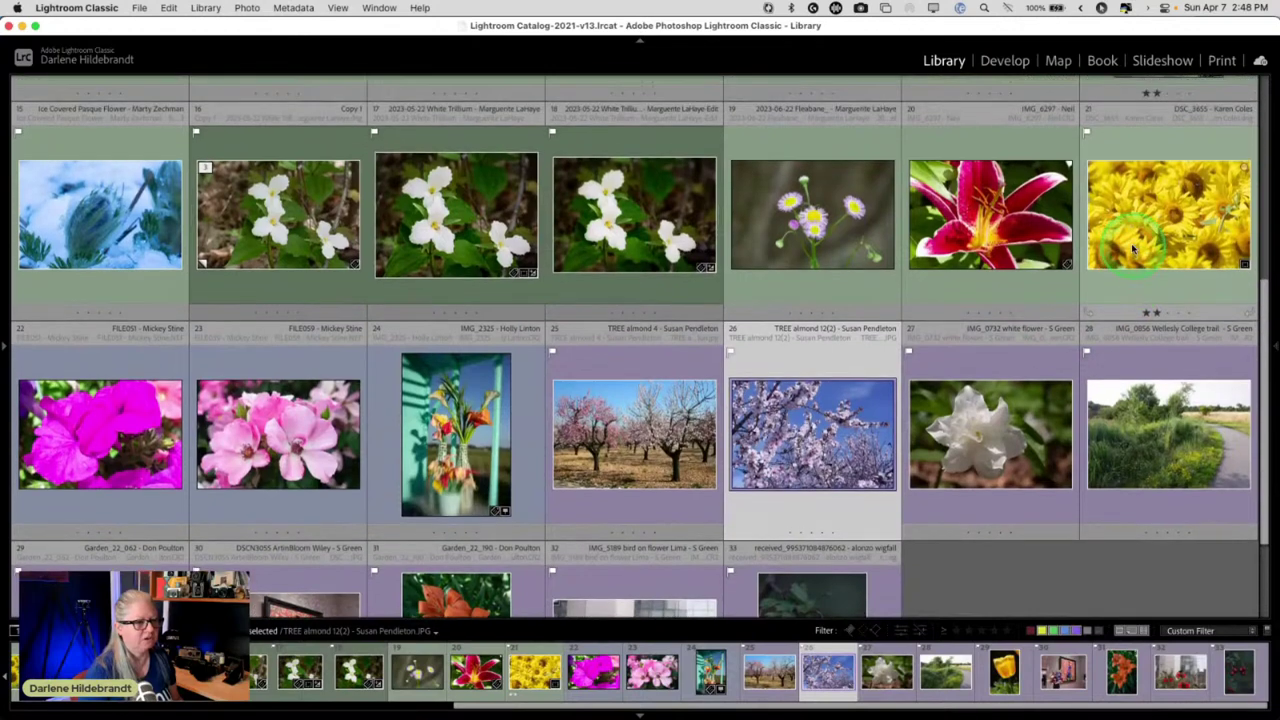
pyautogui.scroll(1, 1135, 251)
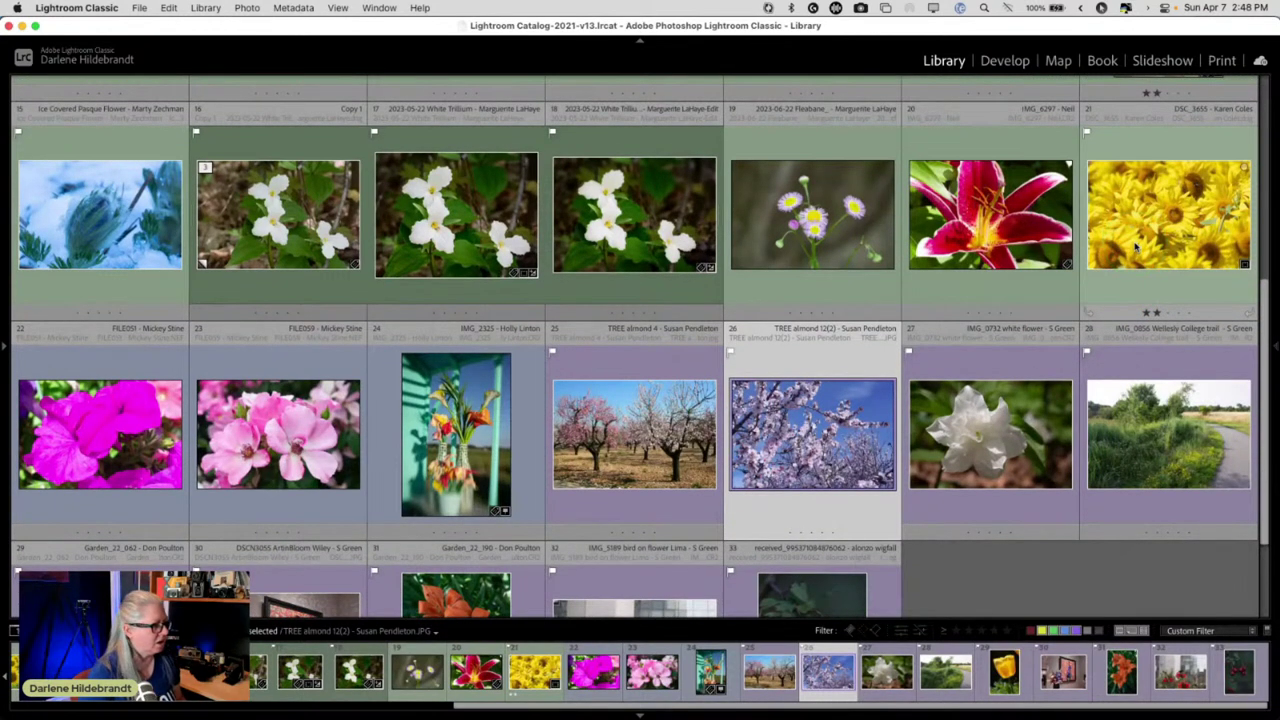
pyautogui.scroll(-3, 1135, 245)
pyautogui.scroll(1, 1135, 247)
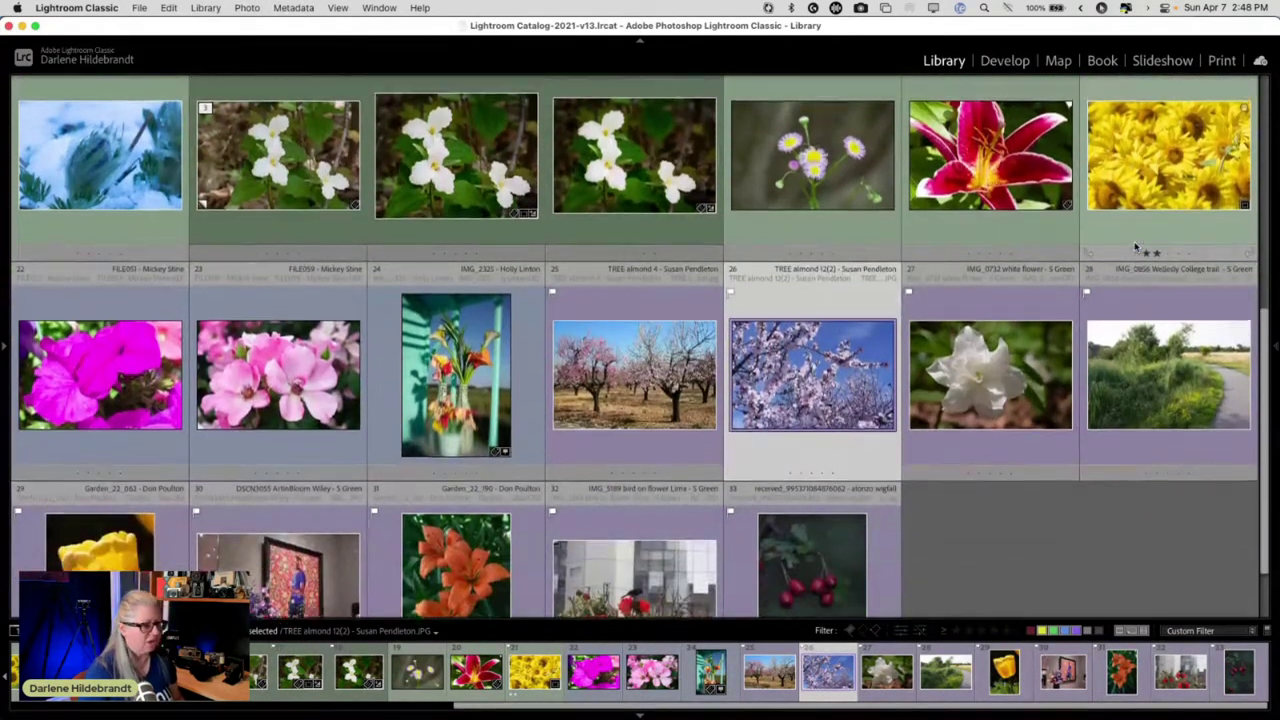
pyautogui.scroll(8, 1135, 247)
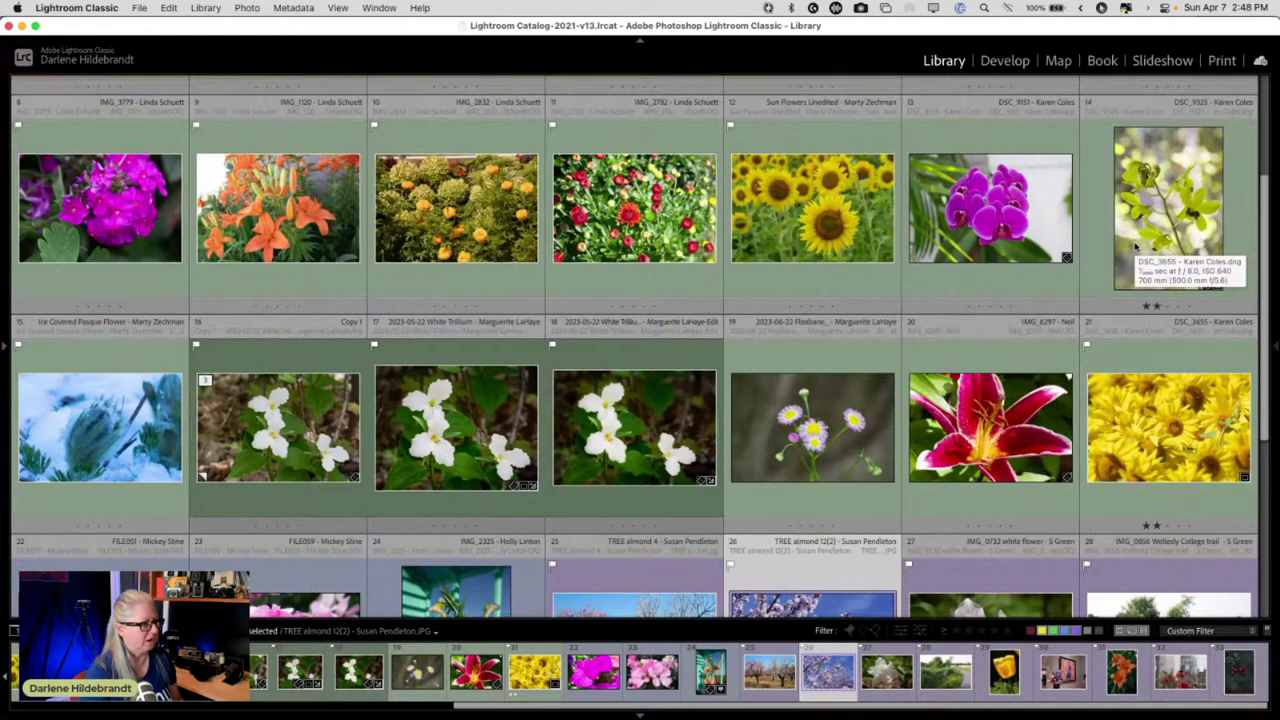
pyautogui.scroll(4, 1135, 245)
pyautogui.scroll(-6, 1135, 245)
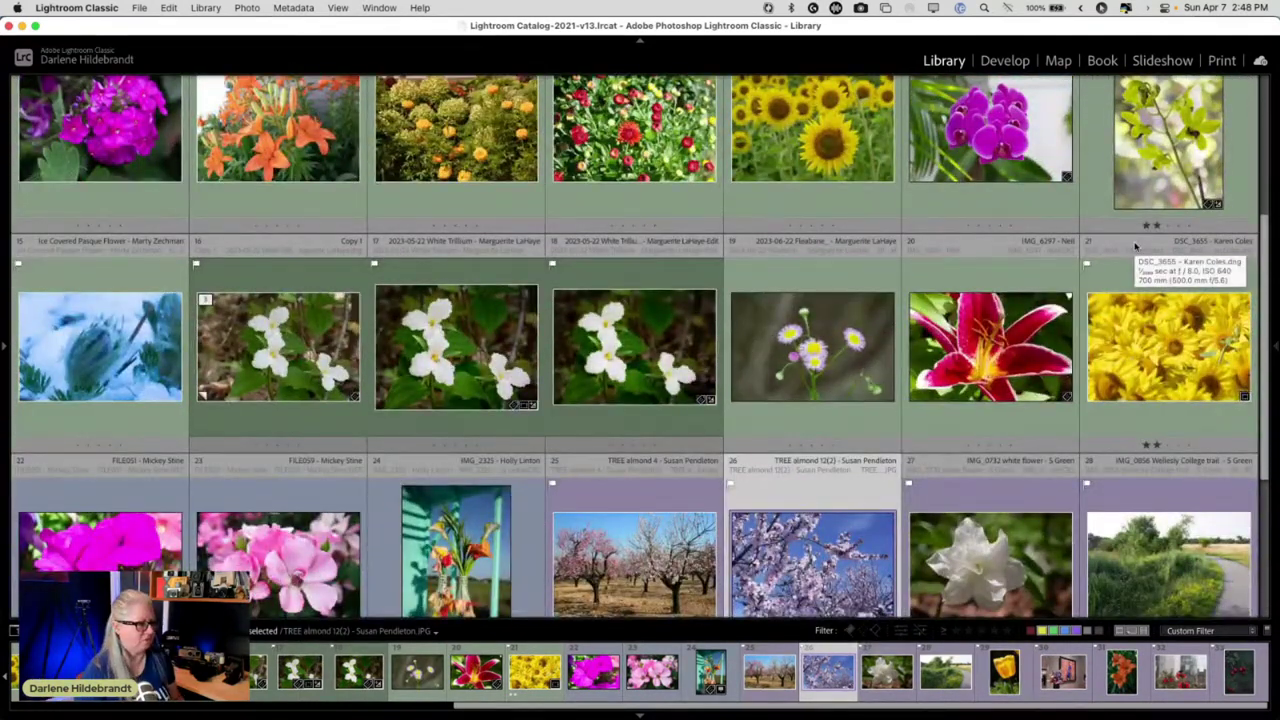
pyautogui.scroll(-4, 1135, 245)
# - Open the TREE almond 12(2) blossom photo in Develop and expand the Modern group in the Profile Browser
pyautogui.press('d')
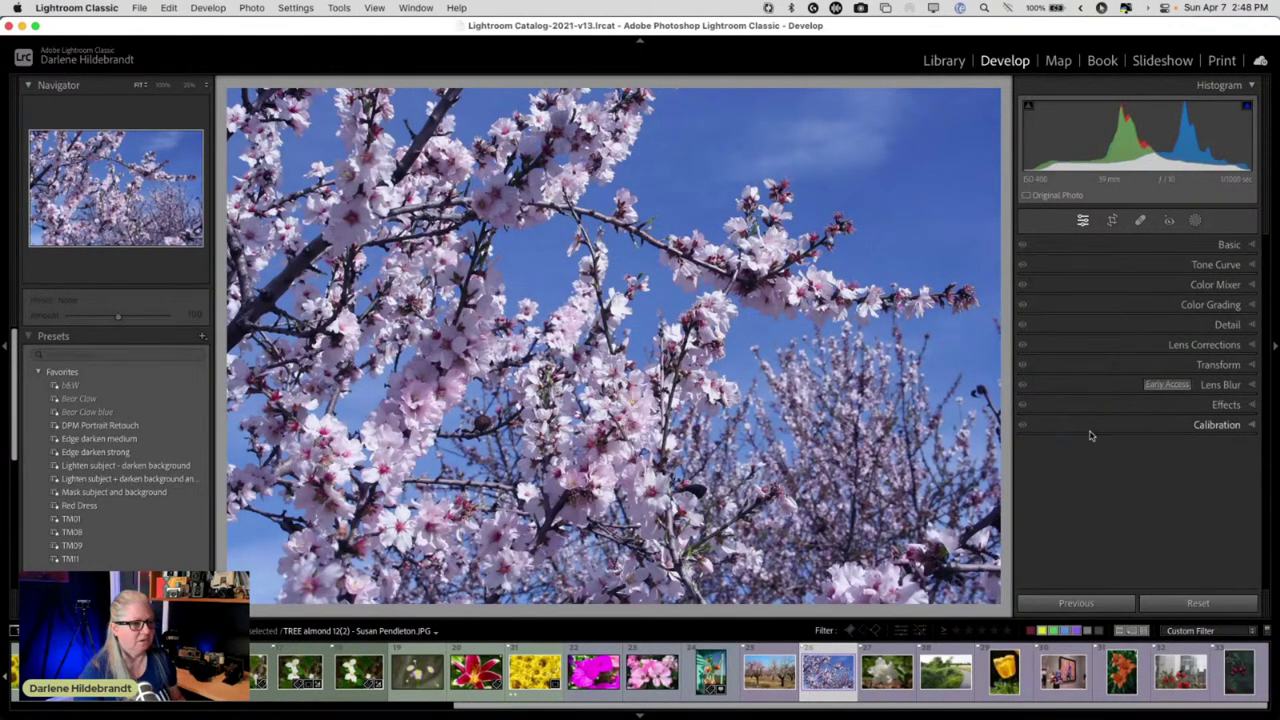
pyautogui.click(1229, 245)
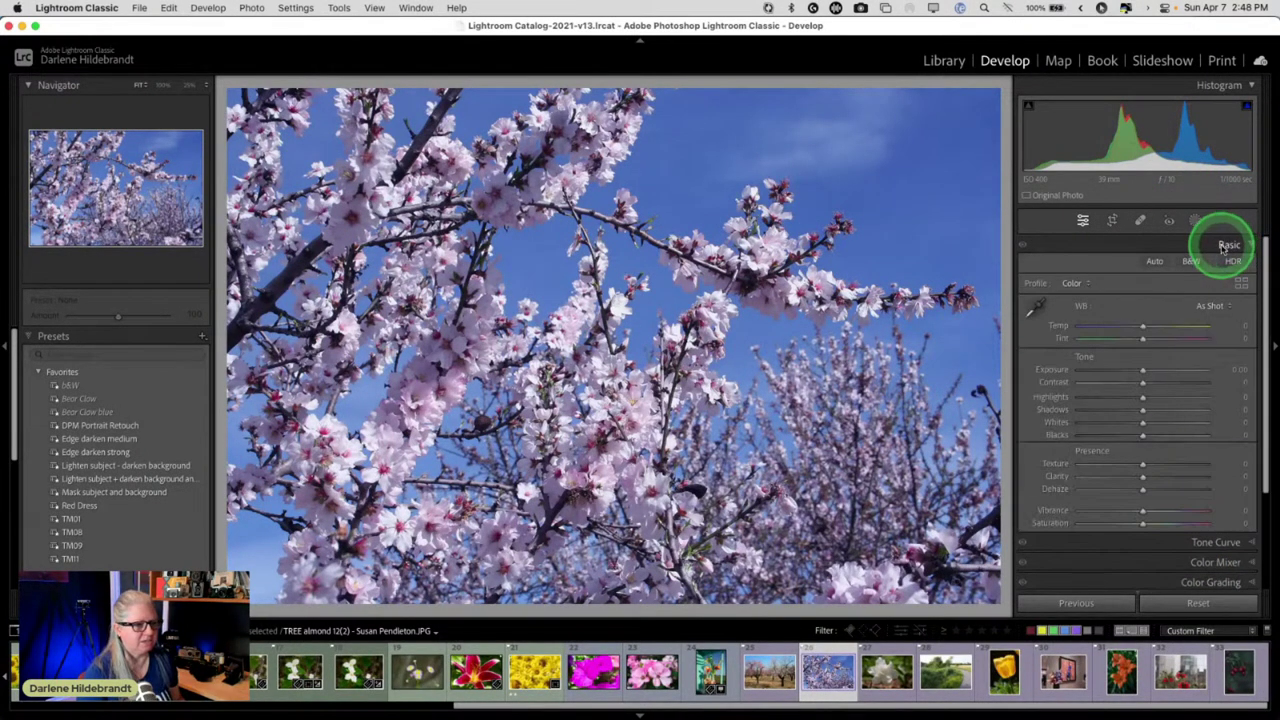
pyautogui.click(1243, 278)
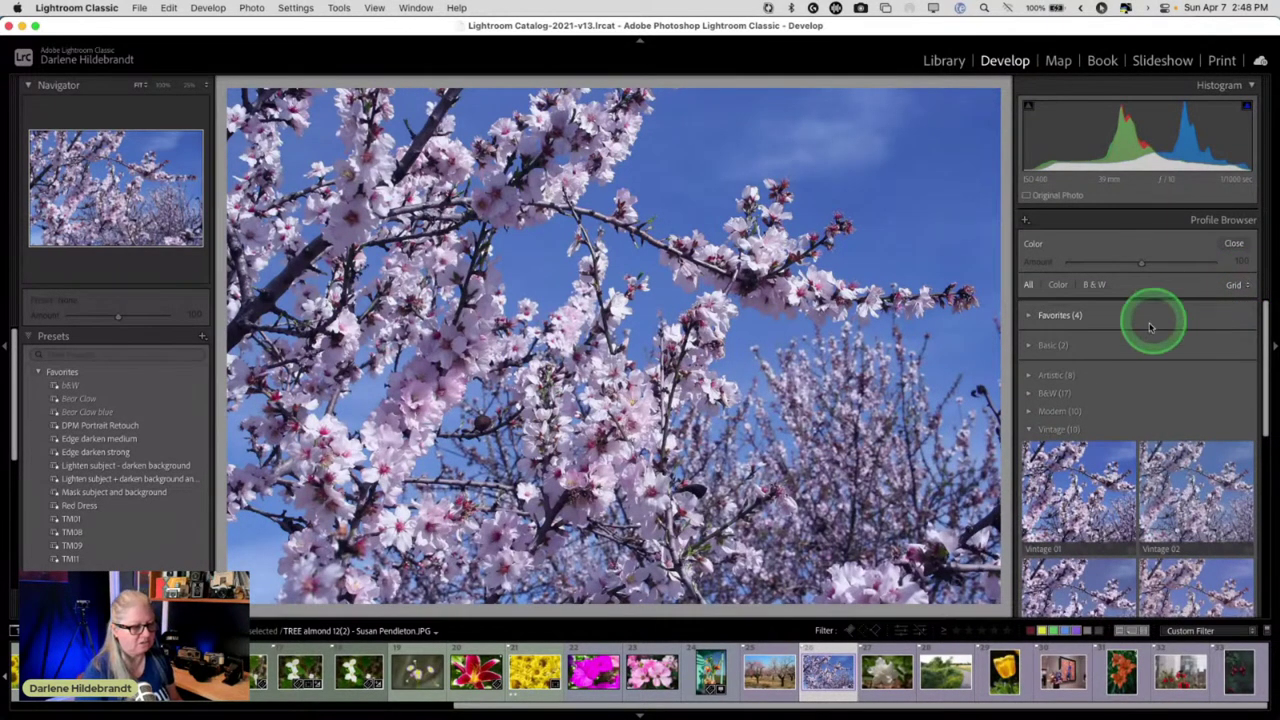
pyautogui.click(1031, 428)
pyautogui.click(1031, 413)
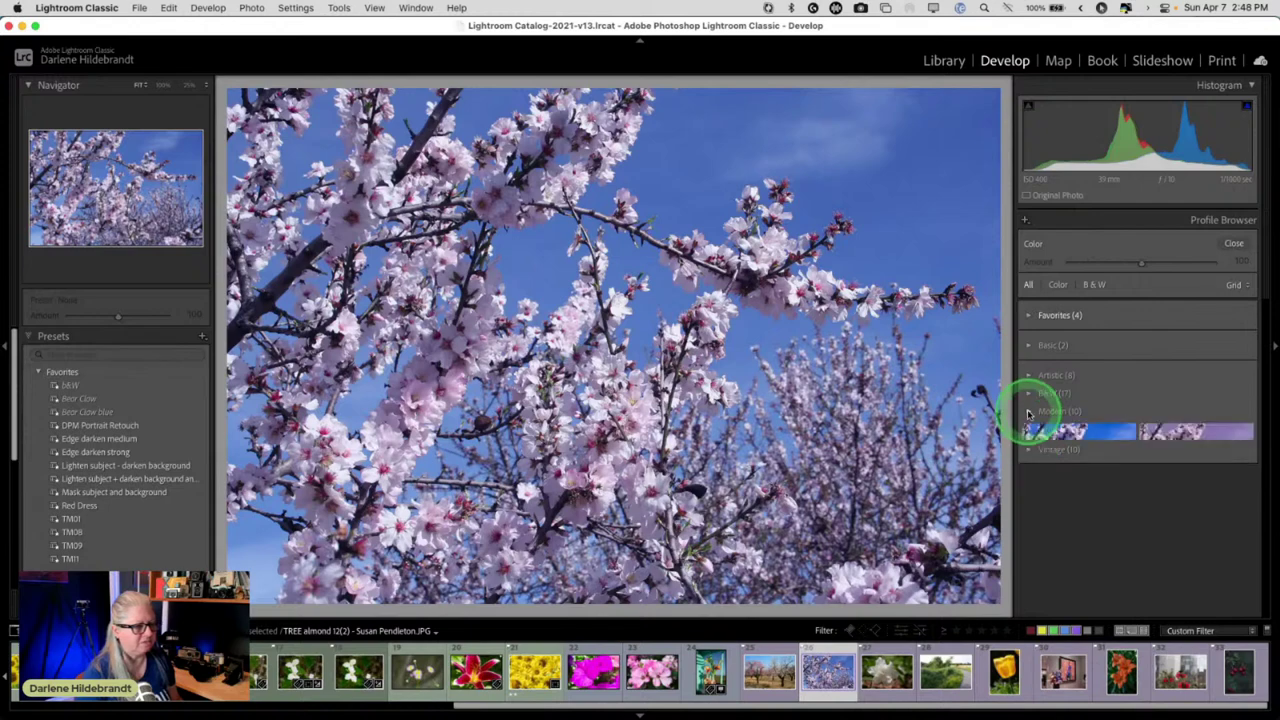
# - Preview the Modern 01 through Modern 06 profiles on the almond blossom photo
pyautogui.click(1100, 370)
pyautogui.click(1172, 368)
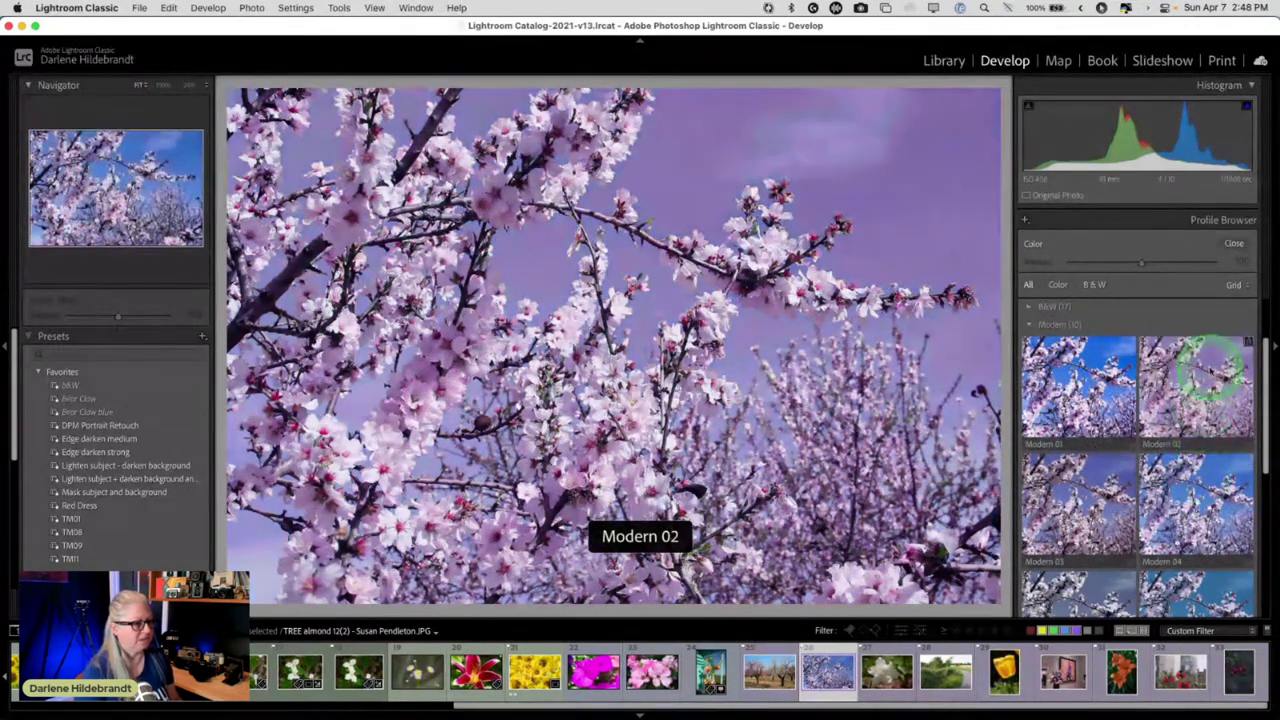
pyautogui.click(1197, 476)
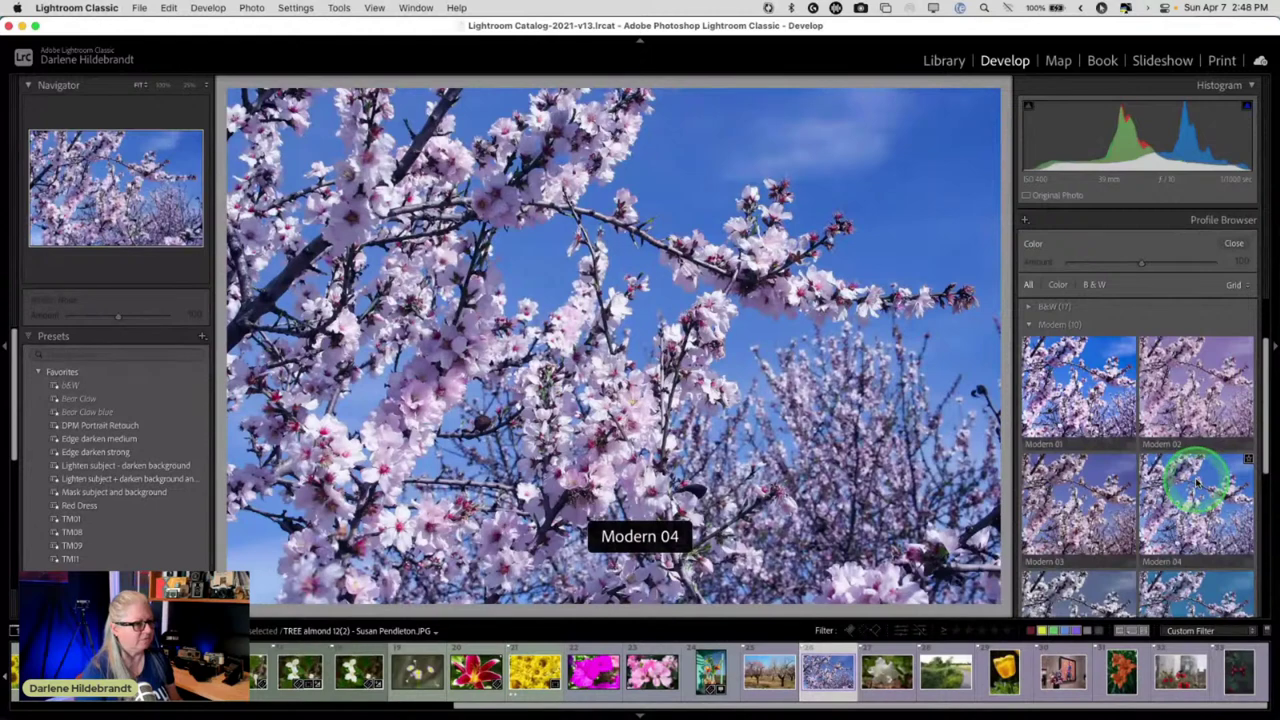
pyautogui.click(1188, 484)
pyautogui.scroll(-2, 1187, 483)
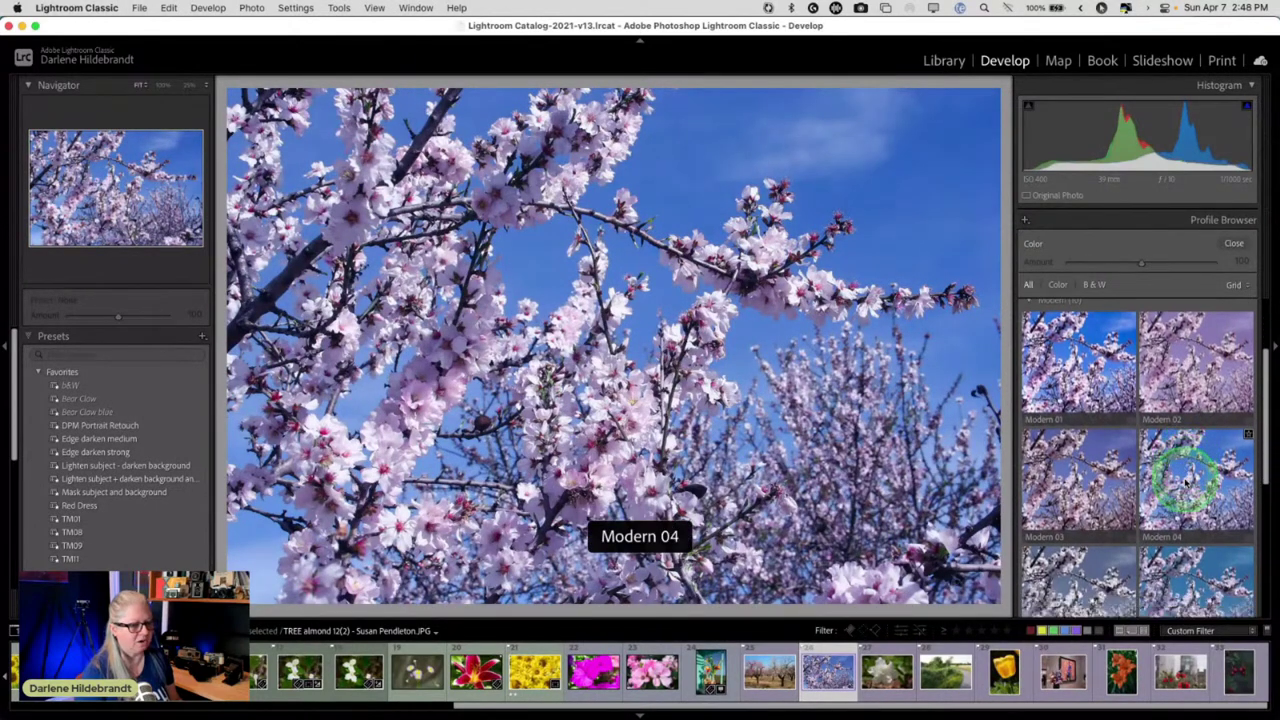
pyautogui.scroll(-2, 1188, 484)
pyautogui.click(1188, 418)
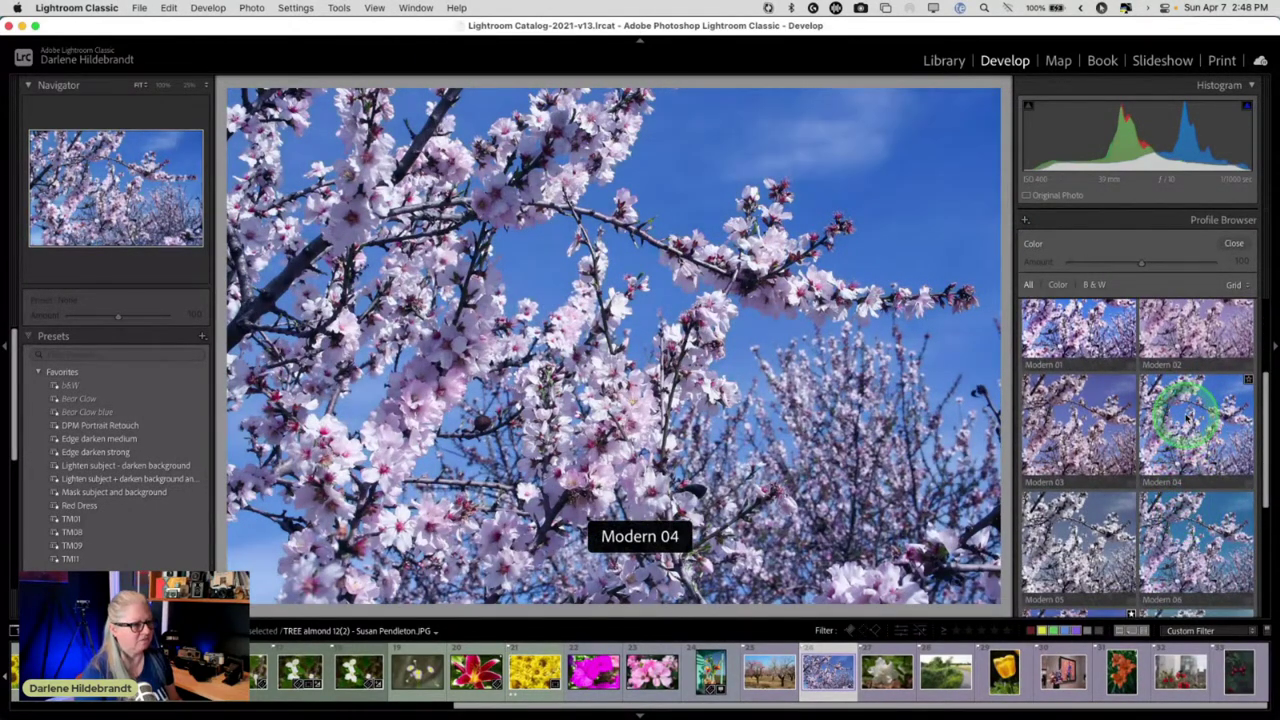
pyautogui.scroll(-3, 1188, 418)
pyautogui.click(1170, 440)
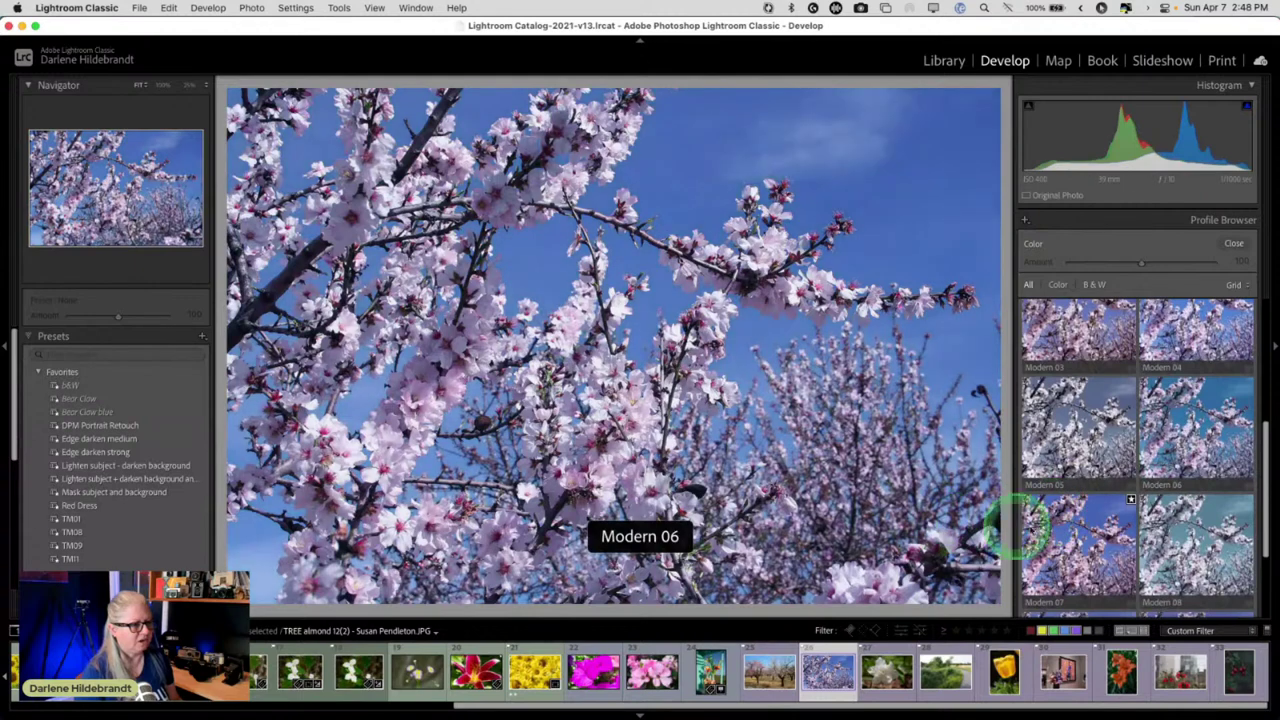
# - Compare Modern 07 with Modern 09 and Modern 10, apply Modern 07 and close the Profile Browser
pyautogui.click(1105, 530)
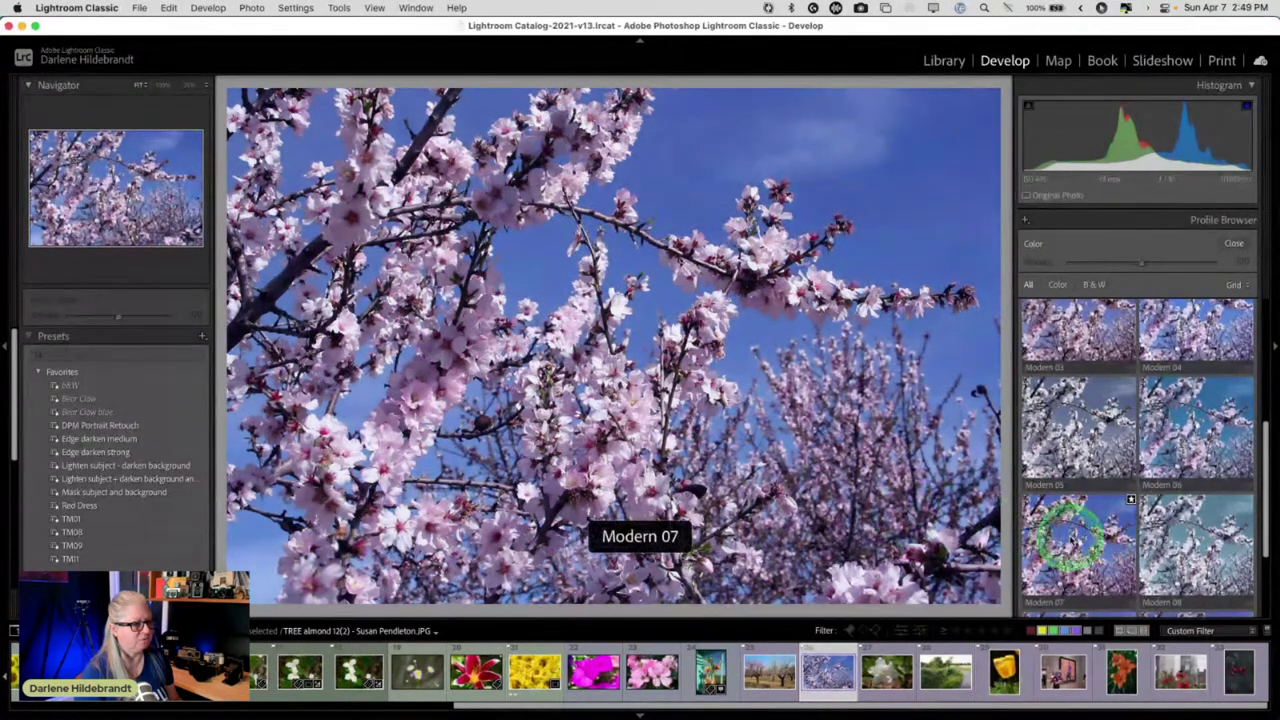
pyautogui.scroll(-2, 1078, 538)
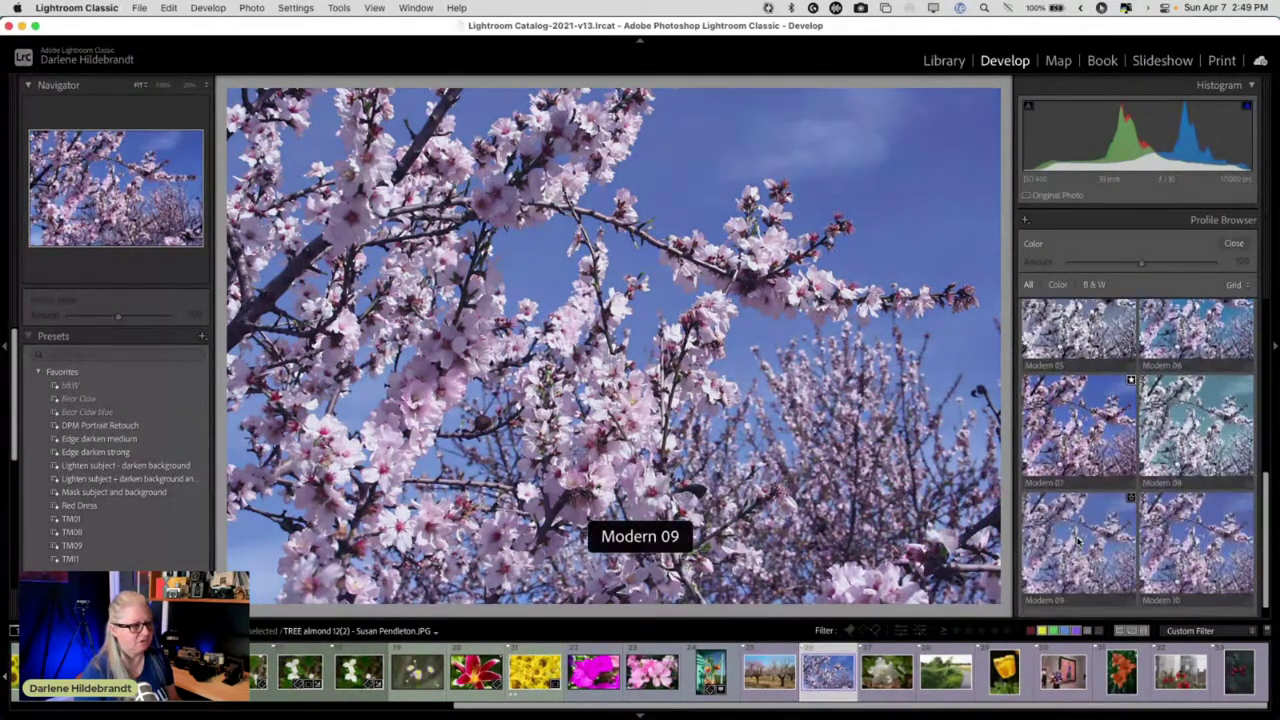
pyautogui.click(1190, 538)
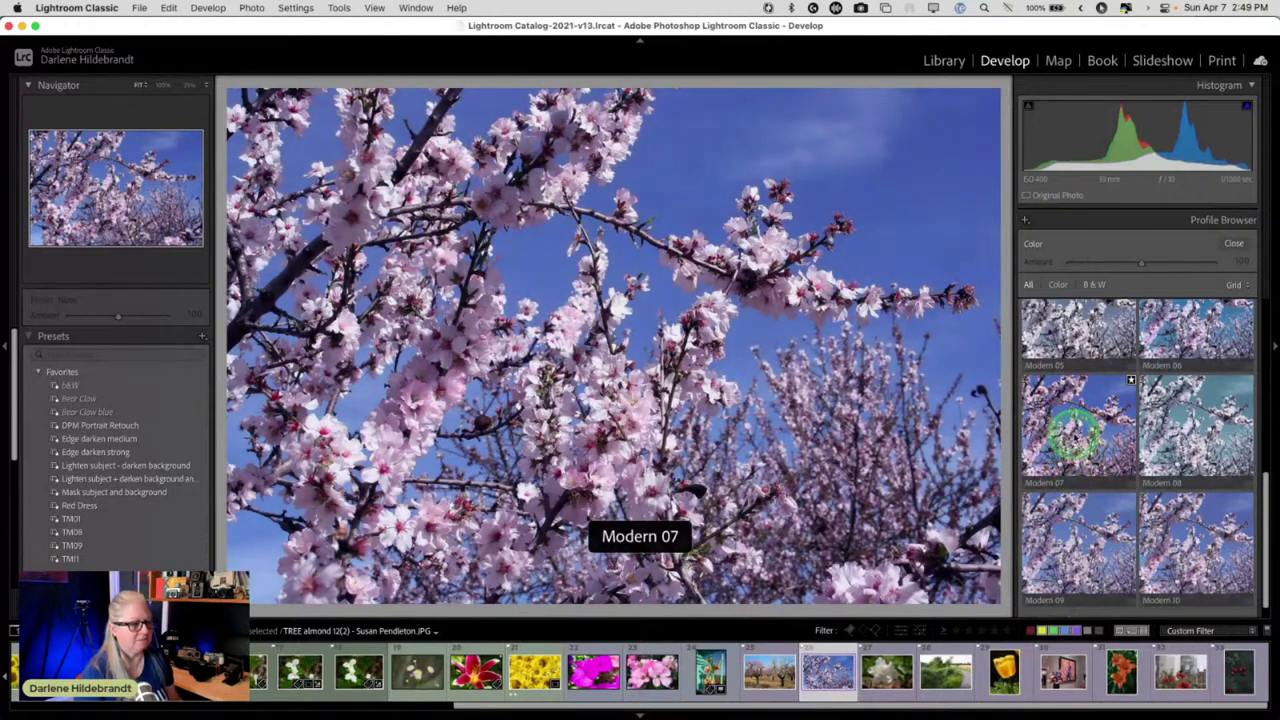
pyautogui.click(1080, 435)
pyautogui.click(1233, 243)
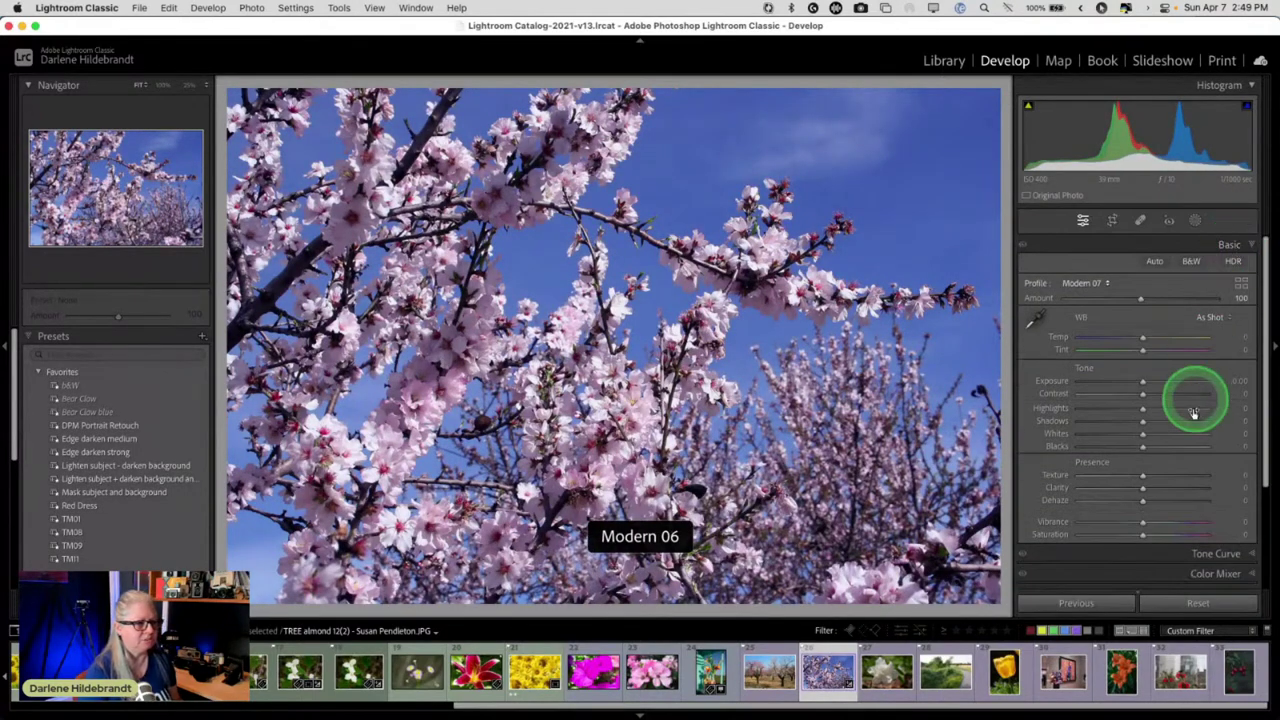
# - Set the white balance to Temp -9 and Tint -12, and lower Blacks to -17 using the clipping preview
pyautogui.moveTo(1142, 350); pyautogui.dragTo(1135, 339)
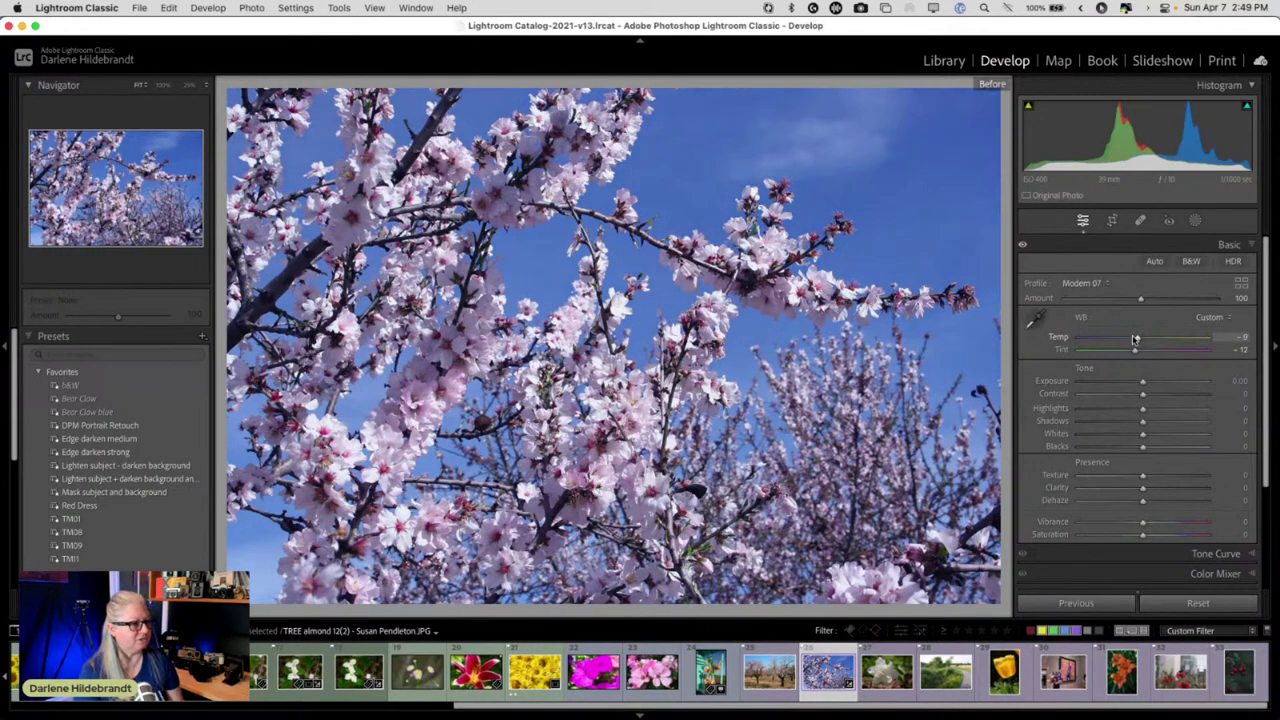
pyautogui.click(1129, 352)
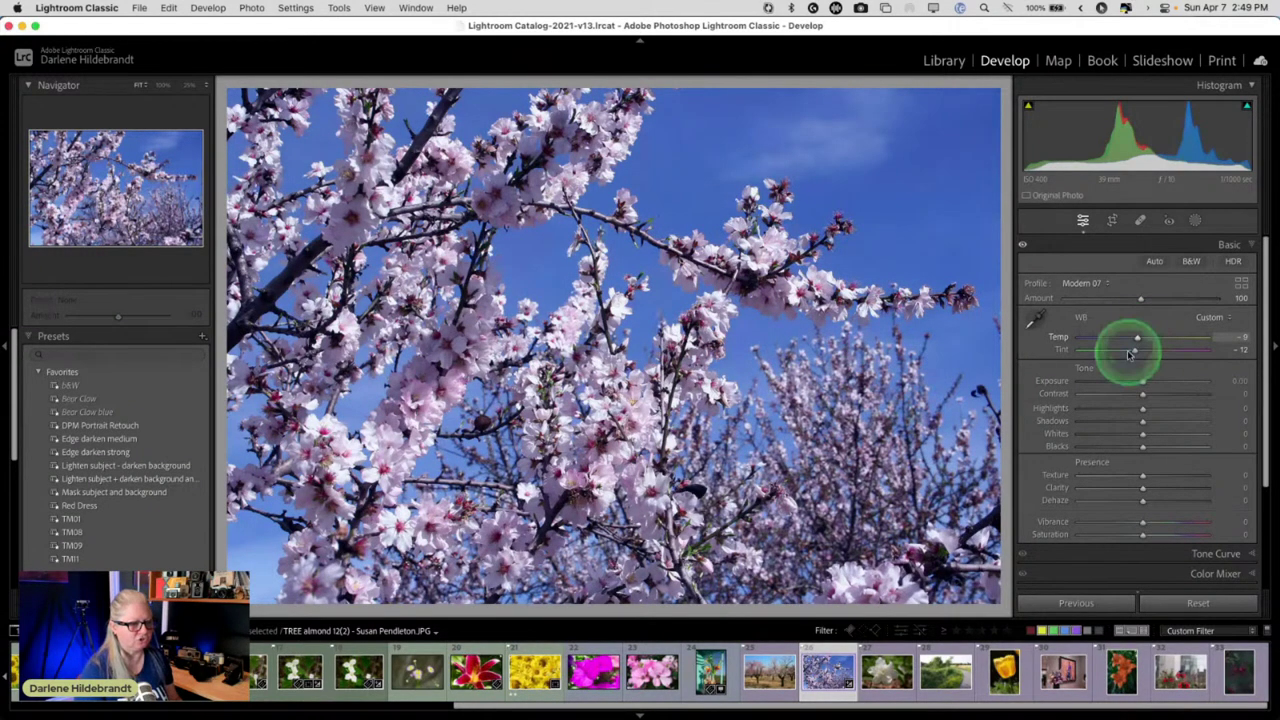
pyautogui.moveTo(1057, 443); pyautogui.dragTo(1144, 437)
pyautogui.press('alt')
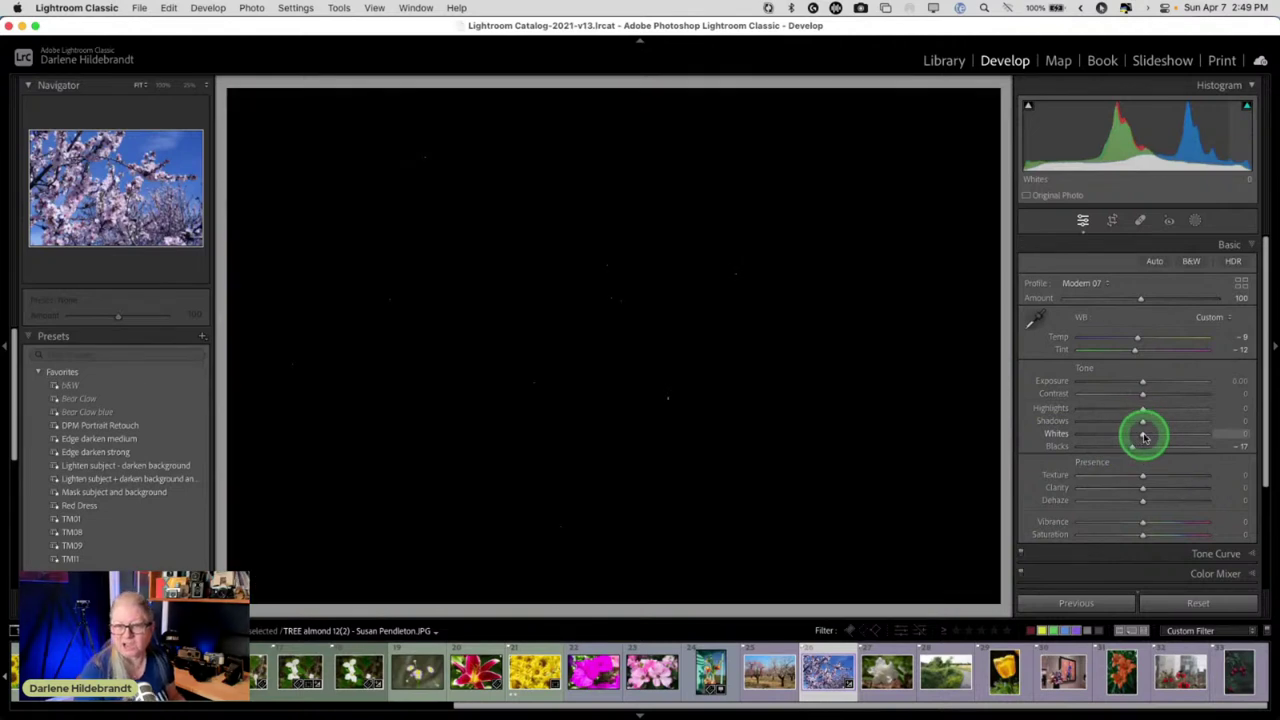
pyautogui.moveTo(1144, 437); pyautogui.dragTo(1144, 437)
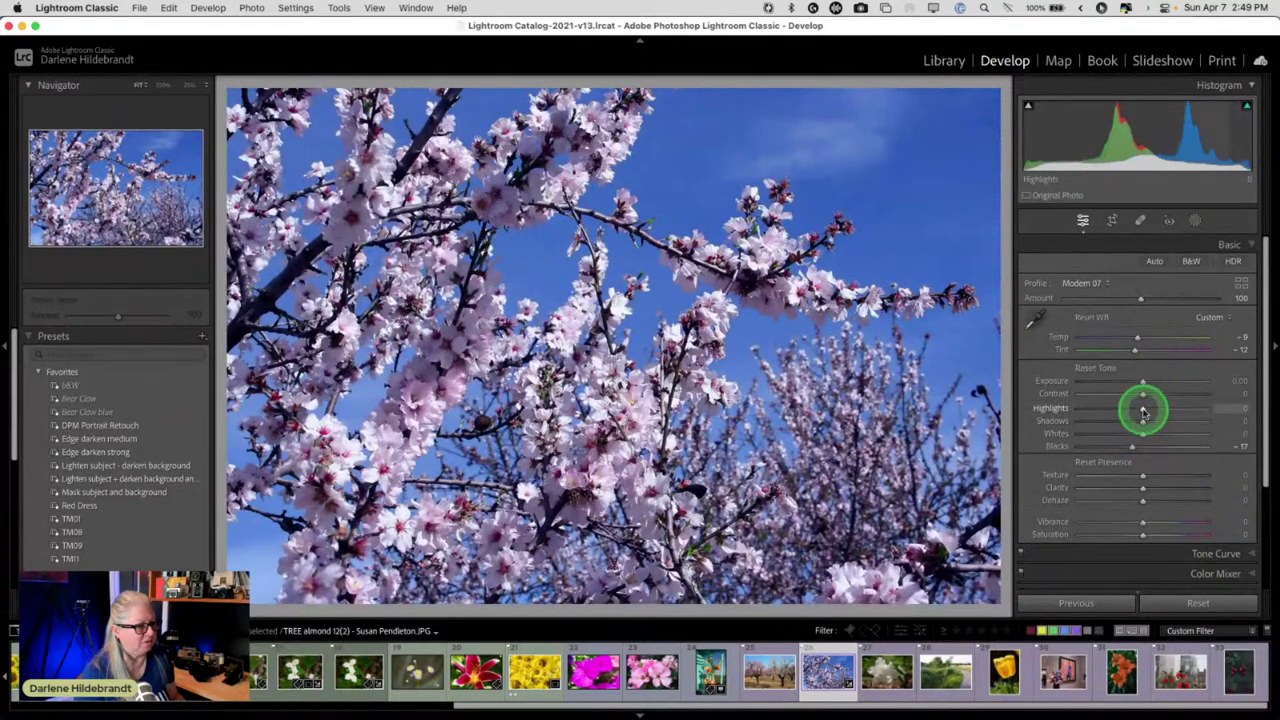
# - Lower Highlights to -21 and raise Clarity to +9
pyautogui.press('alt')
pyautogui.moveTo(1141, 409); pyautogui.dragTo(1131, 411)
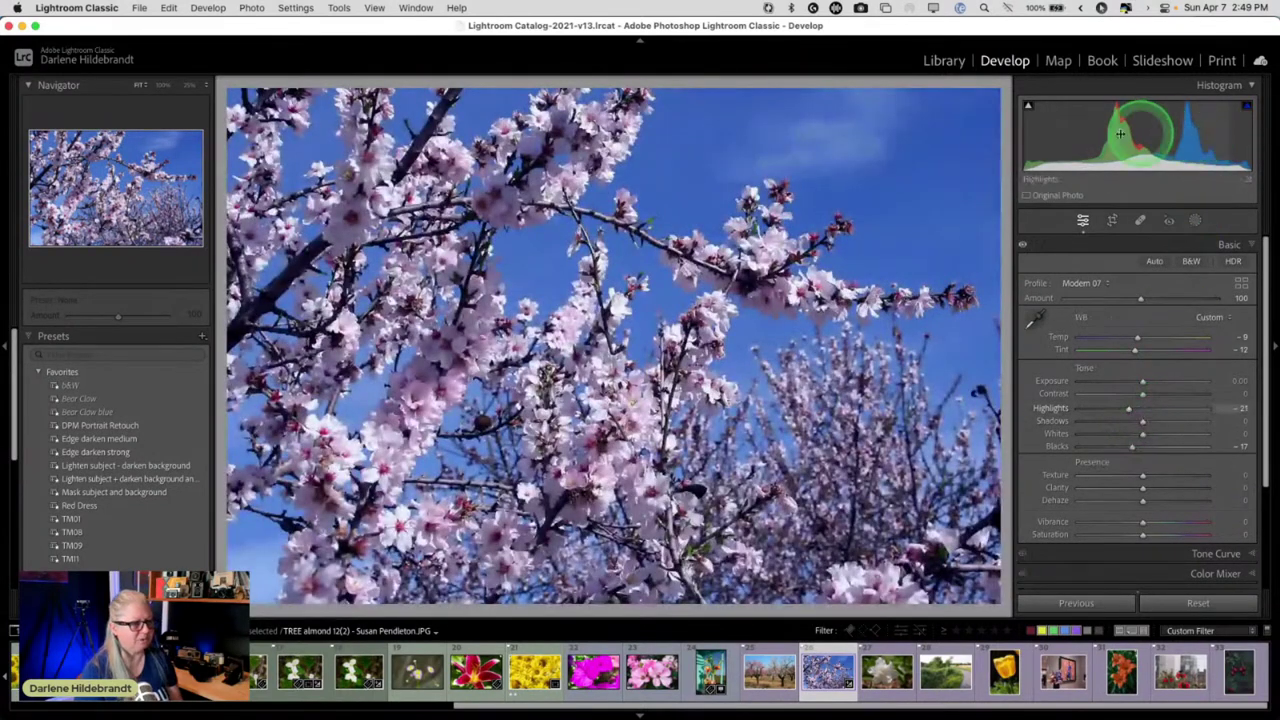
pyautogui.moveTo(1060, 171); pyautogui.dragTo(1137, 178)
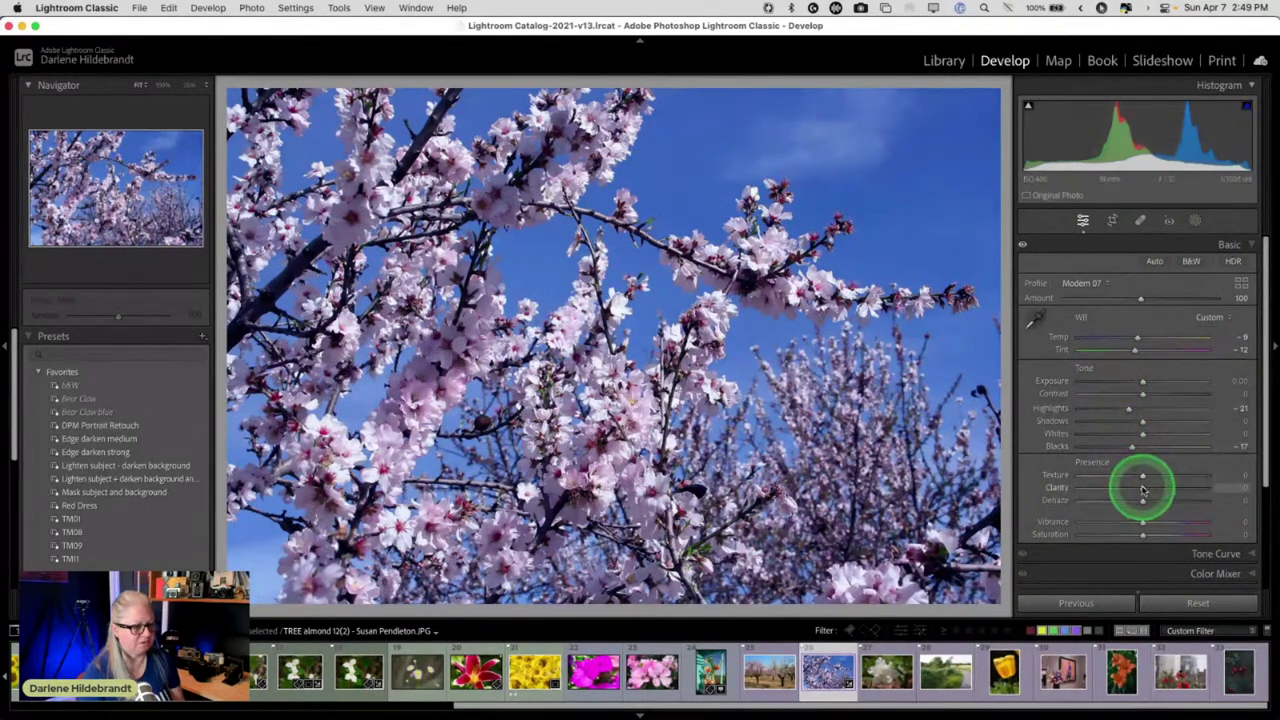
pyautogui.moveTo(1143, 488); pyautogui.dragTo(1148, 489)
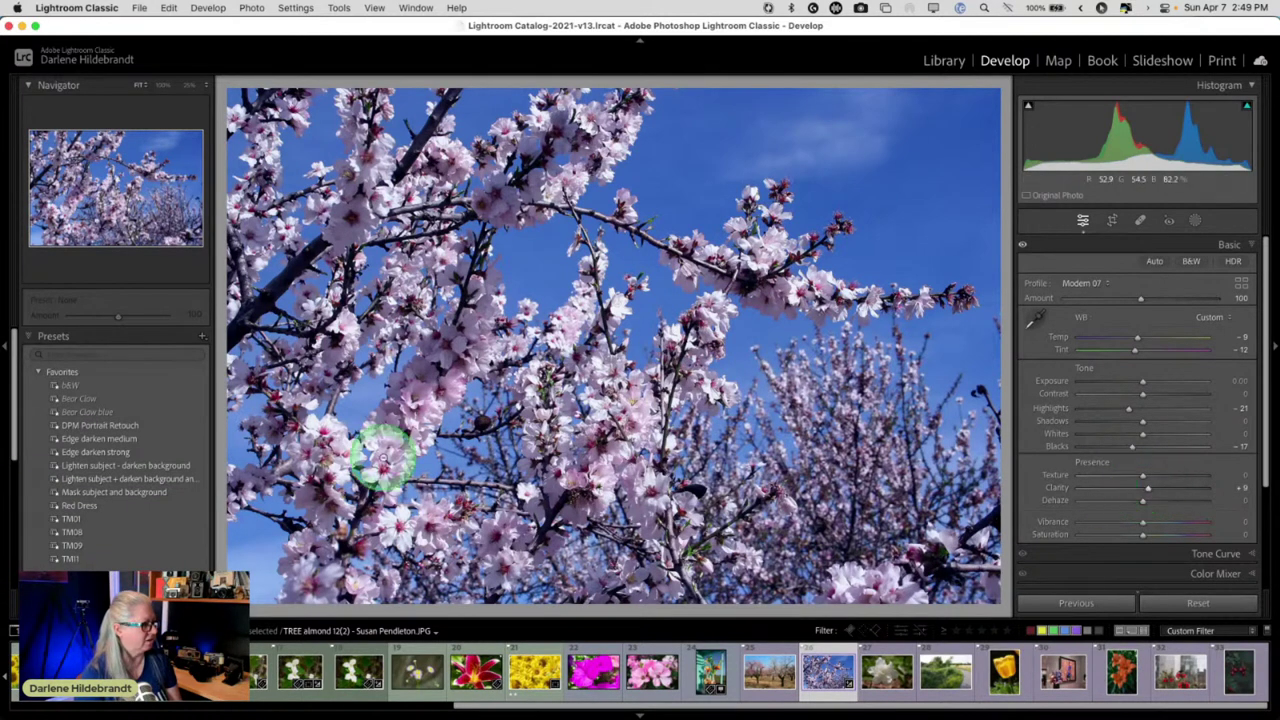
# - Apply the Edge darken medium preset to the blossom photo
pyautogui.click(100, 439)
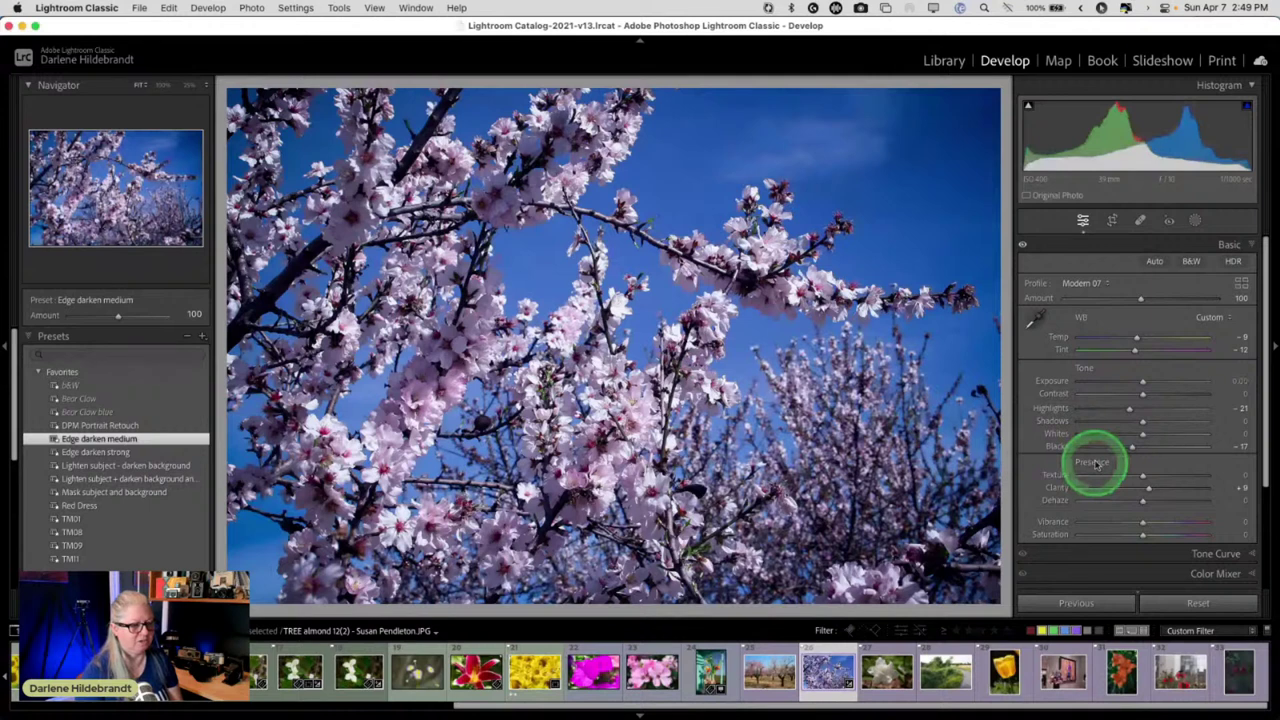
pyautogui.scroll(-3, 1095, 463)
pyautogui.scroll(2, 1030, 478)
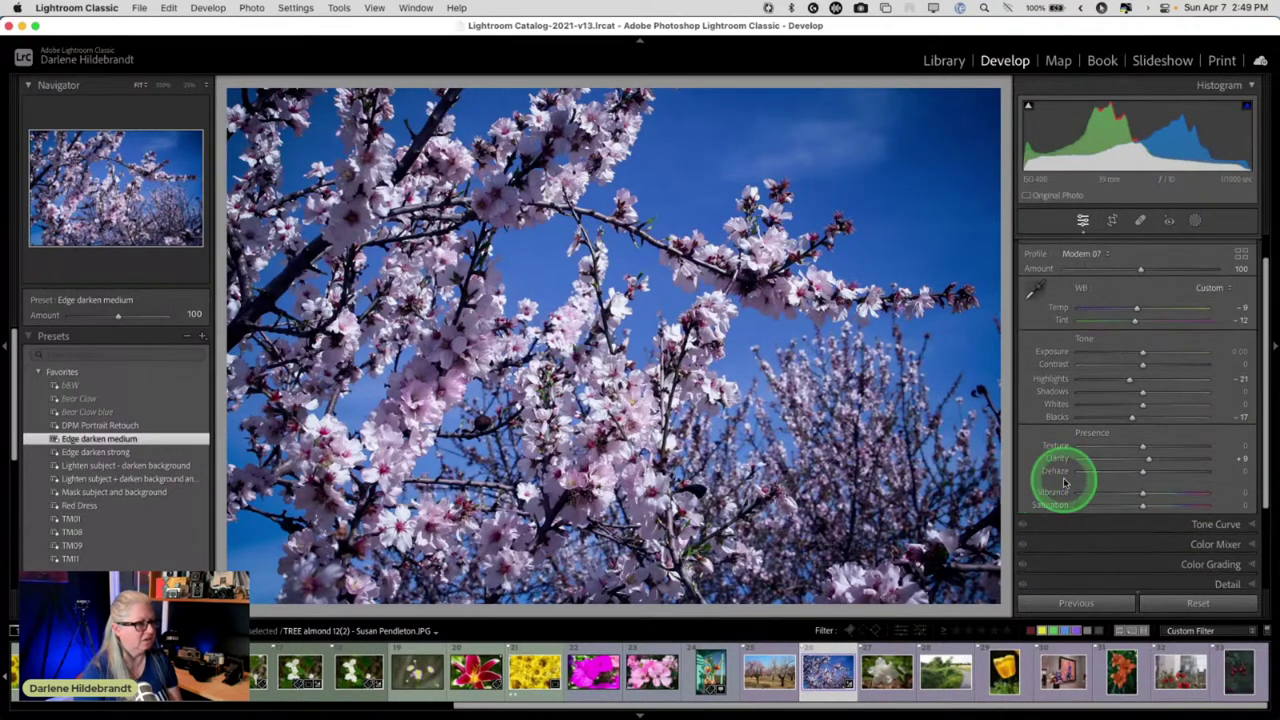
# - Check the photo for clipped highlights and inspect the central blossoms at 100%
pyautogui.click(1145, 355)
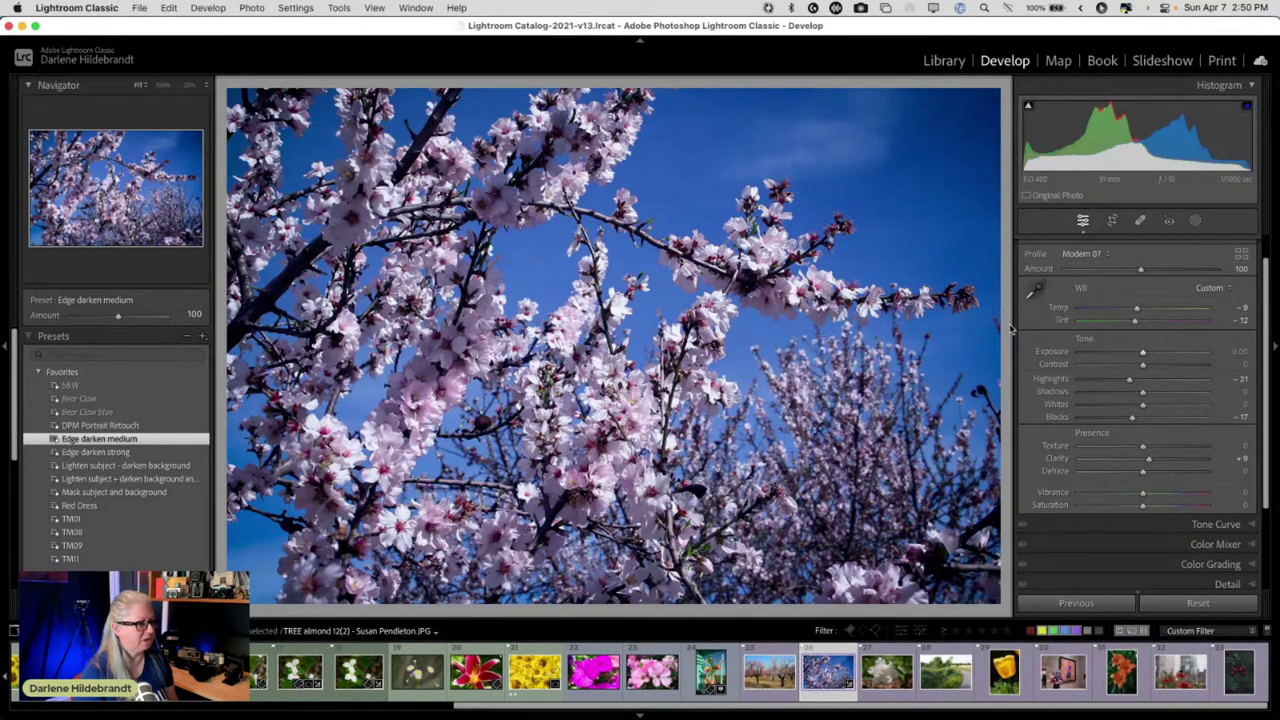
pyautogui.keyDown('alt'); pyautogui.click(1128, 380); pyautogui.keyUp('alt')
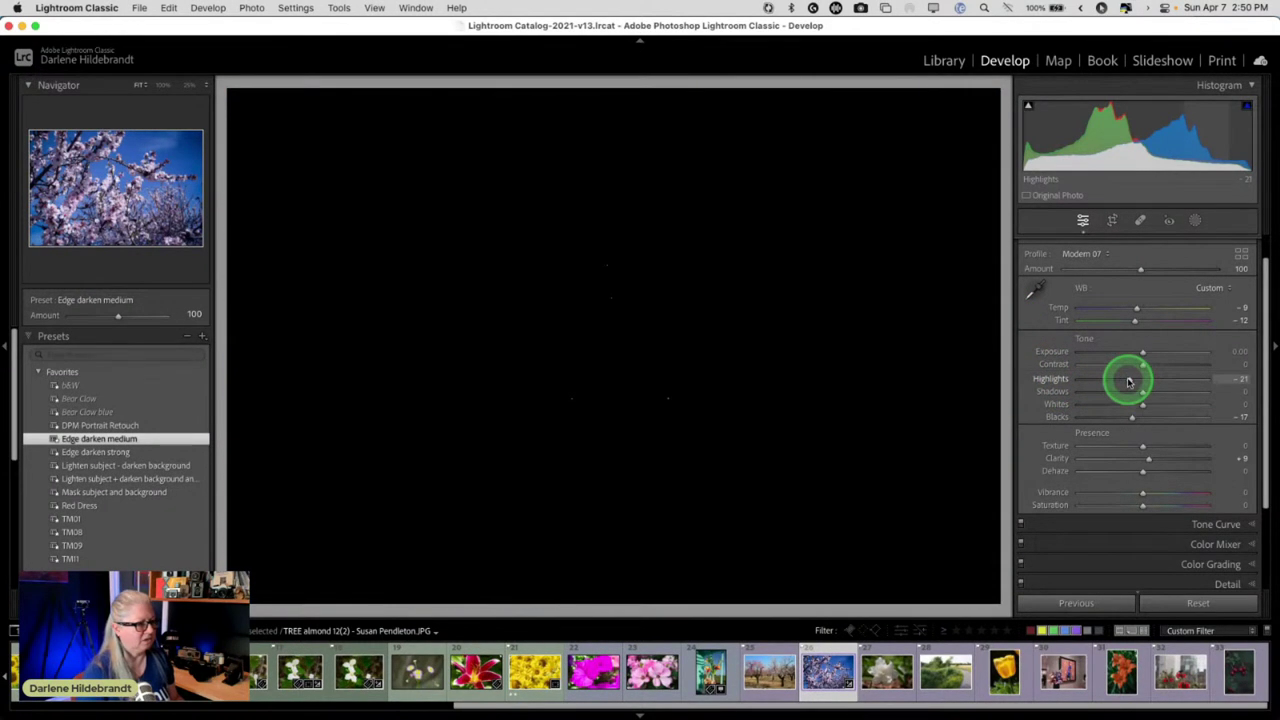
pyautogui.moveTo(1128, 381); pyautogui.dragTo(1128, 380)
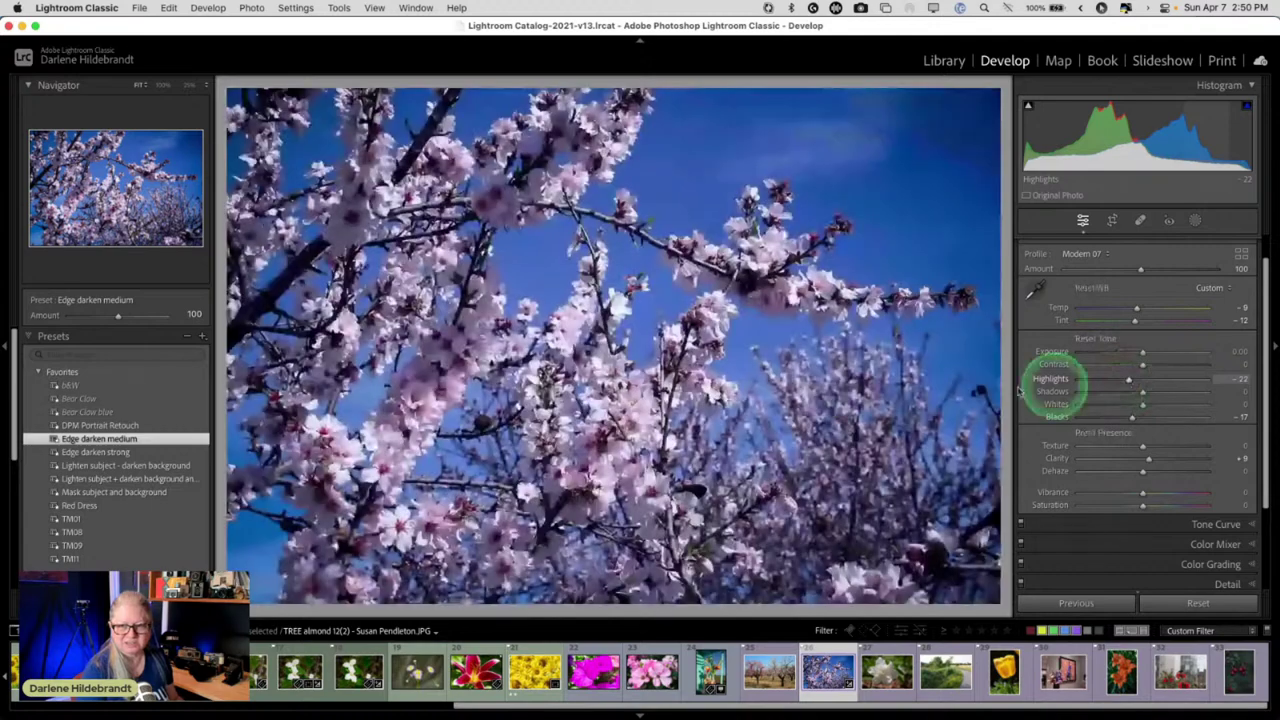
pyautogui.moveTo(391, 333); pyautogui.dragTo(588, 340)
pyautogui.click(588, 340)
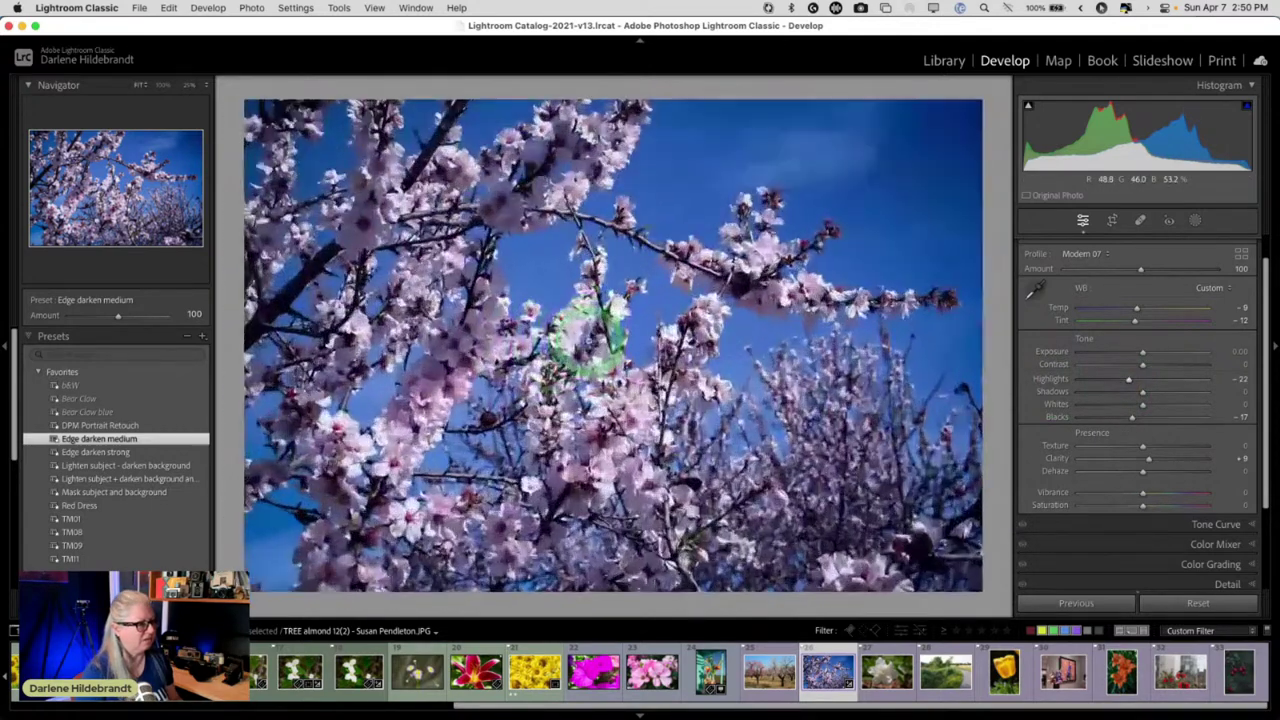
pyautogui.click(588, 340)
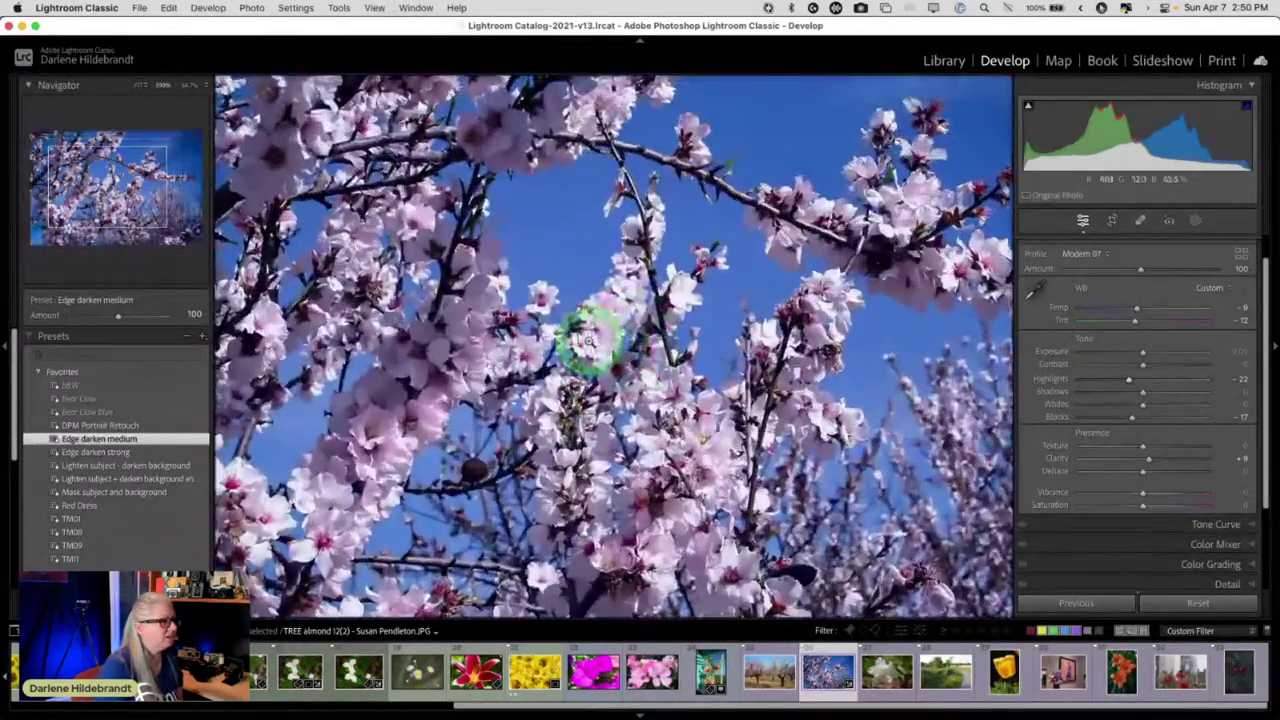
# - Lower Highlights to -41, try Exposure at -0.35 and return it to 0.00
pyautogui.keyDown('alt'); pyautogui.click(1128, 381); pyautogui.keyUp('alt')
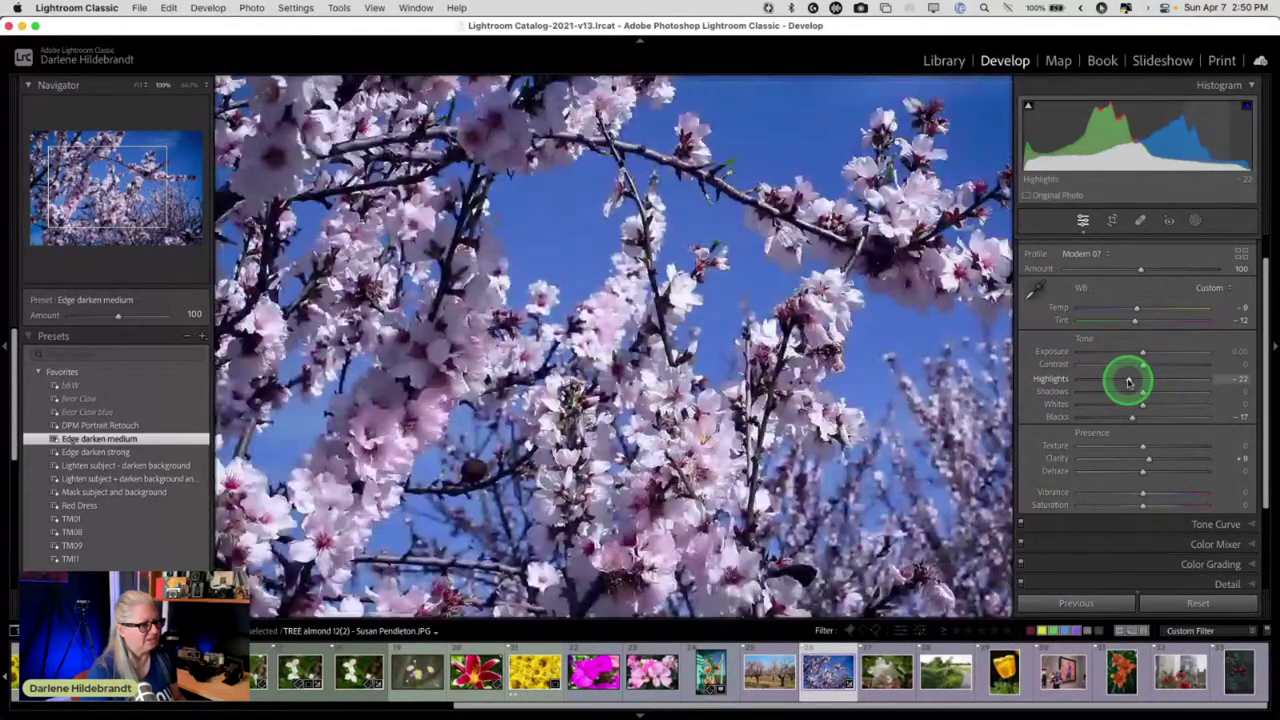
pyautogui.keyDown('alt'); pyautogui.click(1128, 381); pyautogui.keyUp('alt')
pyautogui.moveTo(1128, 381); pyautogui.dragTo(1139, 354)
pyautogui.keyDown('alt'); pyautogui.click(1143, 354); pyautogui.keyUp('alt')
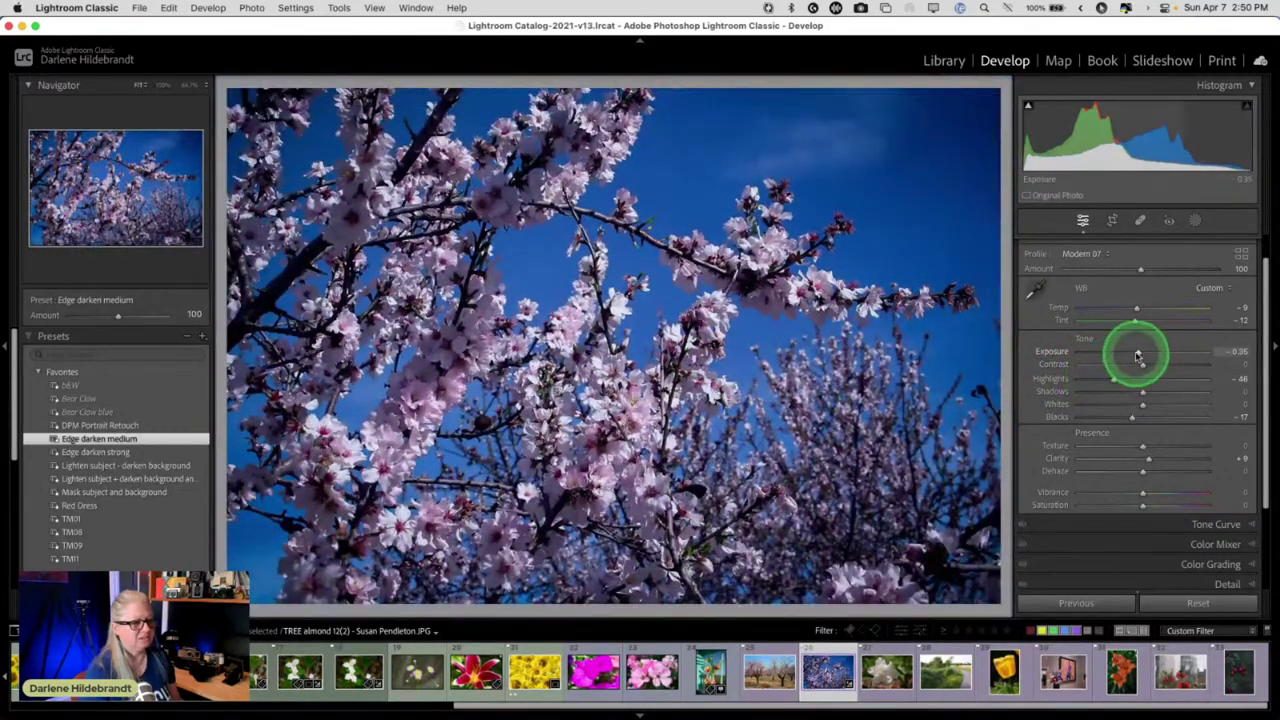
pyautogui.moveTo(1139, 354)
pyautogui.mouseDown()
pyautogui.moveTo(1115, 380)
pyautogui.moveTo(1142, 354)
pyautogui.mouseUp()
# - Try much deeper Blacks, then settle the value at -22
pyautogui.moveTo(1137, 404)
pyautogui.mouseDown()
pyautogui.moveTo(1129, 418)
pyautogui.moveTo(1143, 418)
pyautogui.moveTo(1126, 417)
pyautogui.mouseUp()
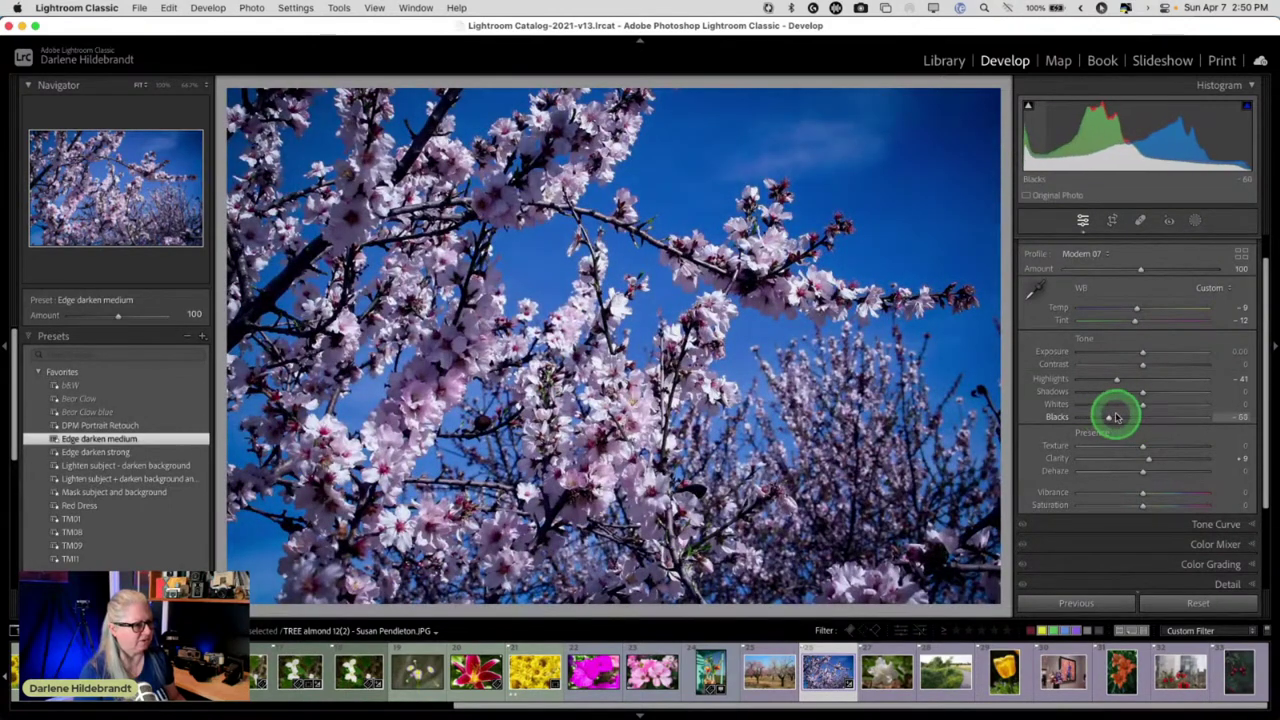
pyautogui.moveTo(1117, 416)
pyautogui.mouseDown()
pyautogui.moveTo(1151, 414)
pyautogui.moveTo(1057, 414)
pyautogui.moveTo(1265, 416)
pyautogui.moveTo(1083, 417)
pyautogui.moveTo(1188, 413)
pyautogui.moveTo(1129, 408)
pyautogui.mouseUp()
pyautogui.press('alt')
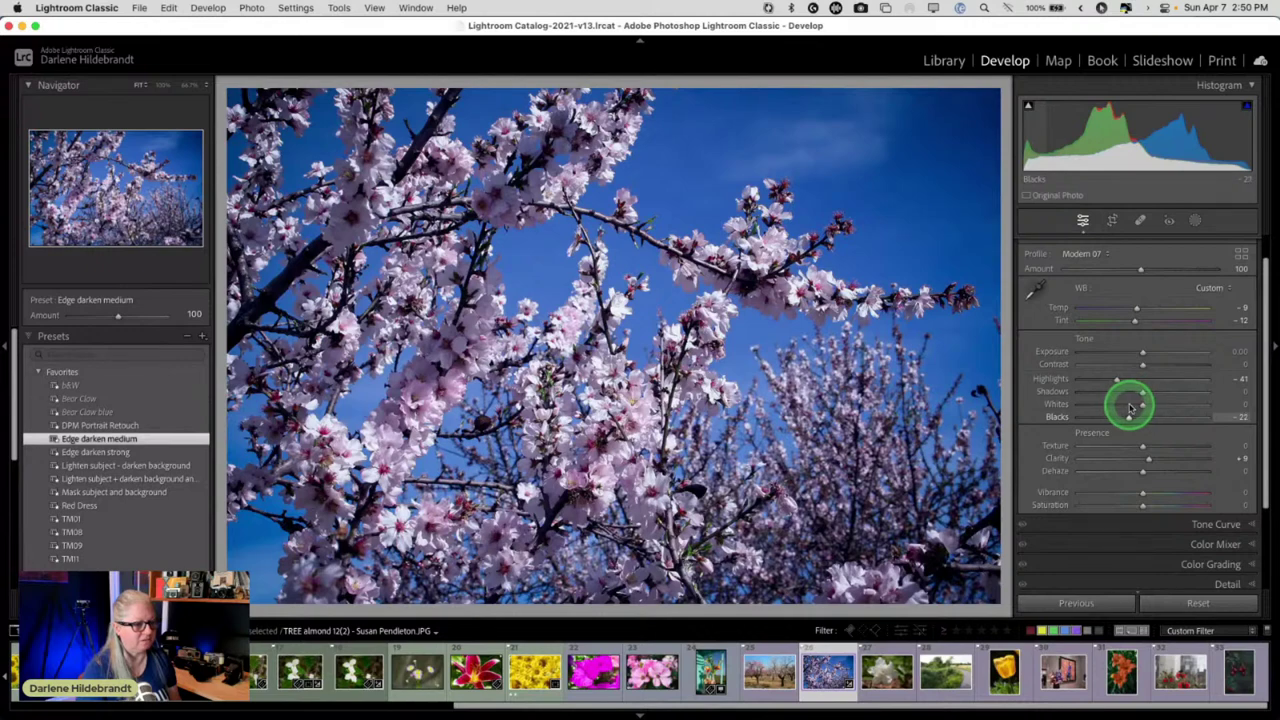
# - Adjust the post-crop vignette to Amount -23, Midpoint 20, Roundness +75 and Feather 92
pyautogui.scroll(-5, 1129, 406)
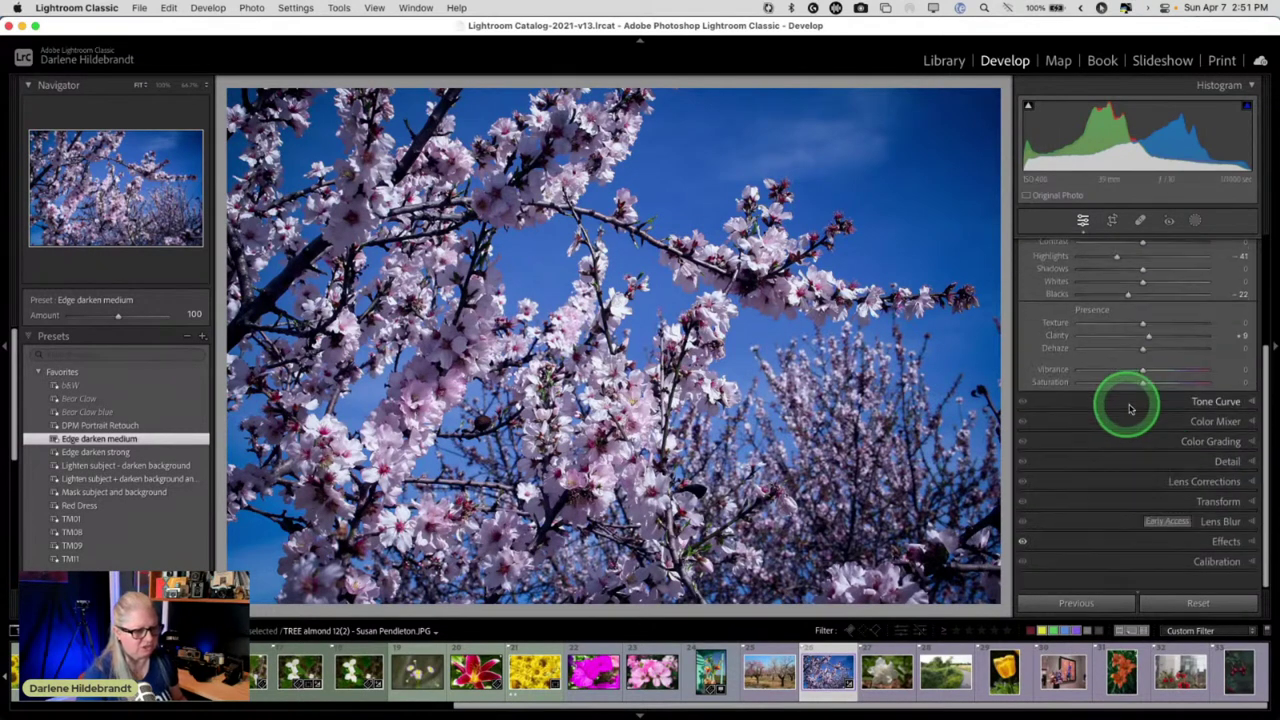
pyautogui.click(1205, 551)
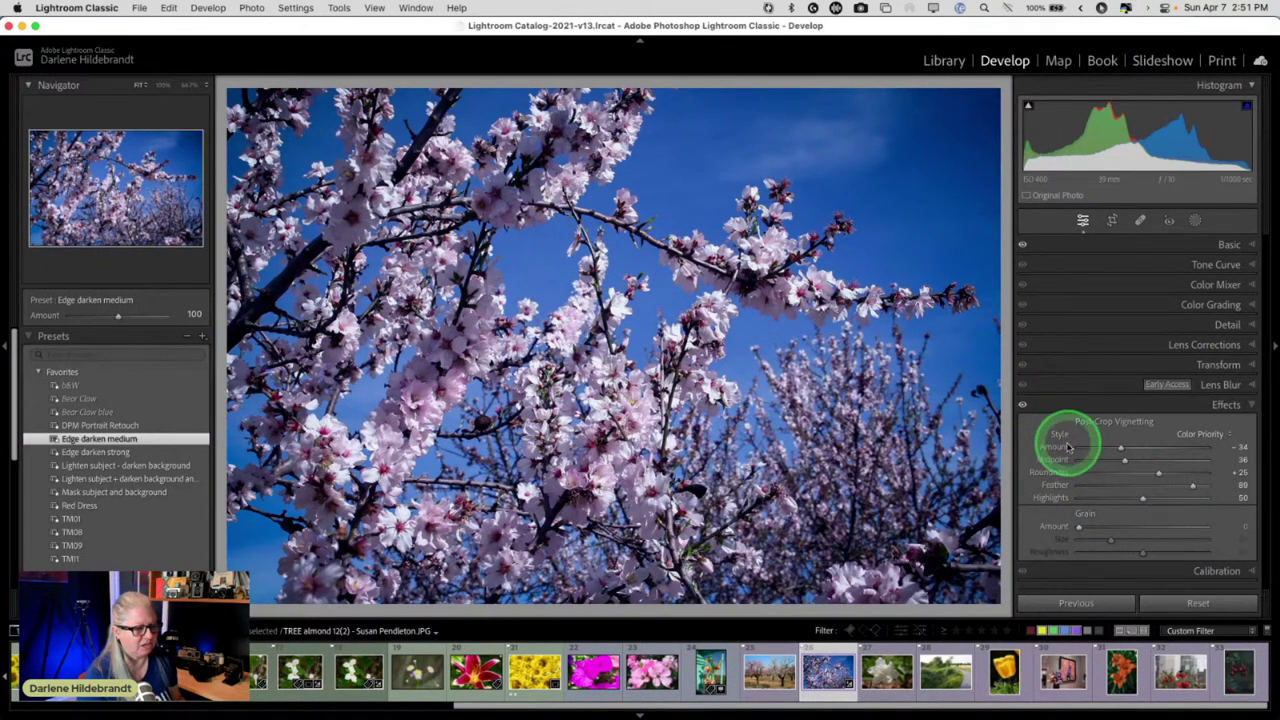
pyautogui.moveTo(1080, 486); pyautogui.dragTo(1023, 488)
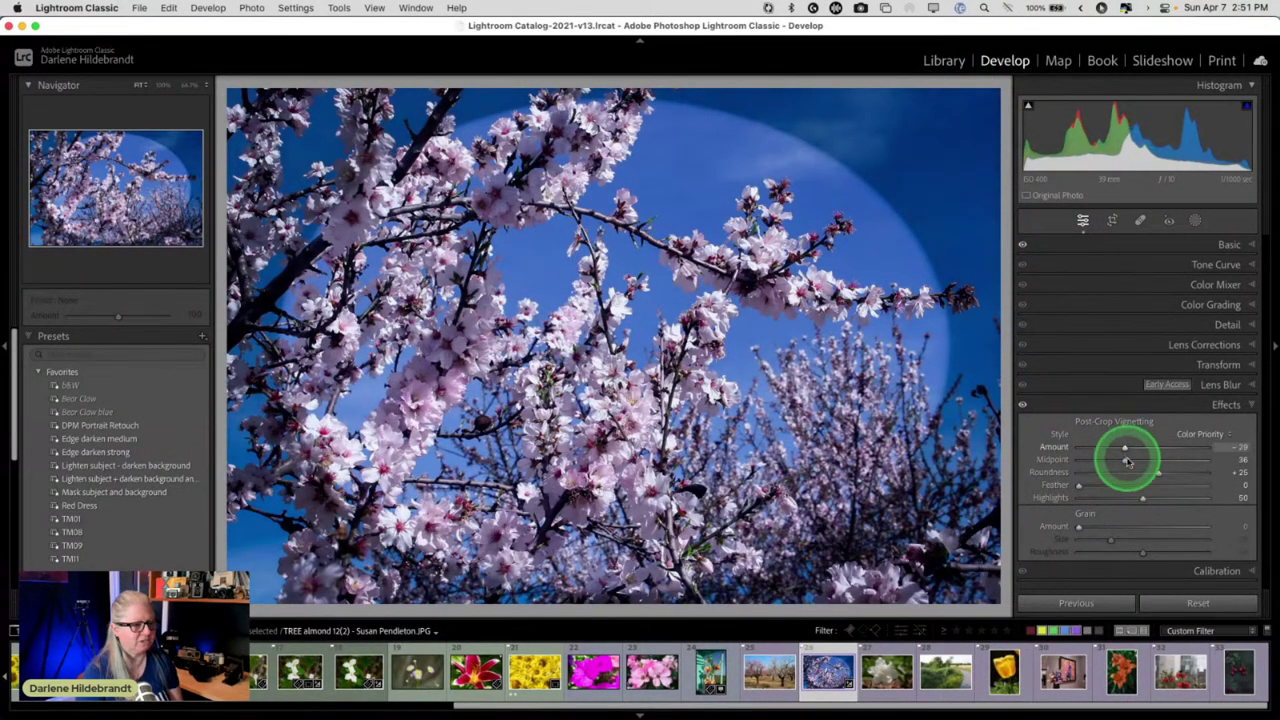
pyautogui.moveTo(1127, 462)
pyautogui.mouseDown()
pyautogui.moveTo(1189, 471)
pyautogui.moveTo(1106, 460)
pyautogui.mouseUp()
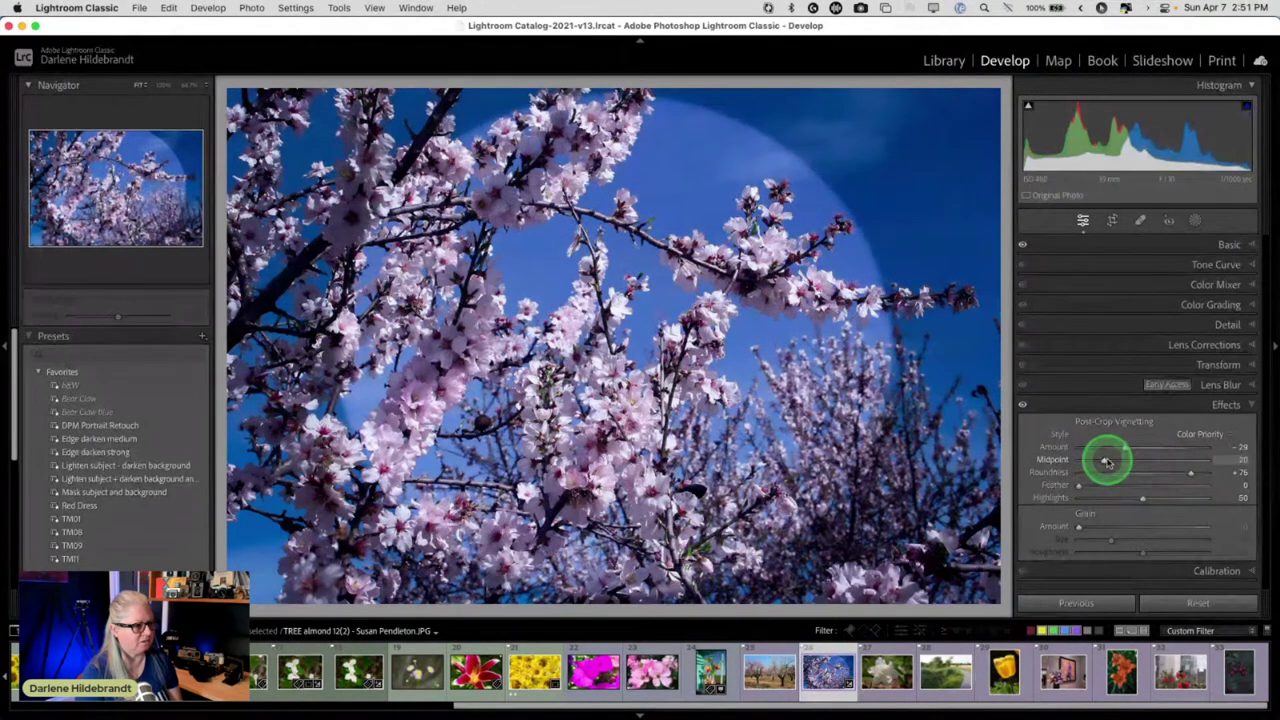
pyautogui.click(1196, 486)
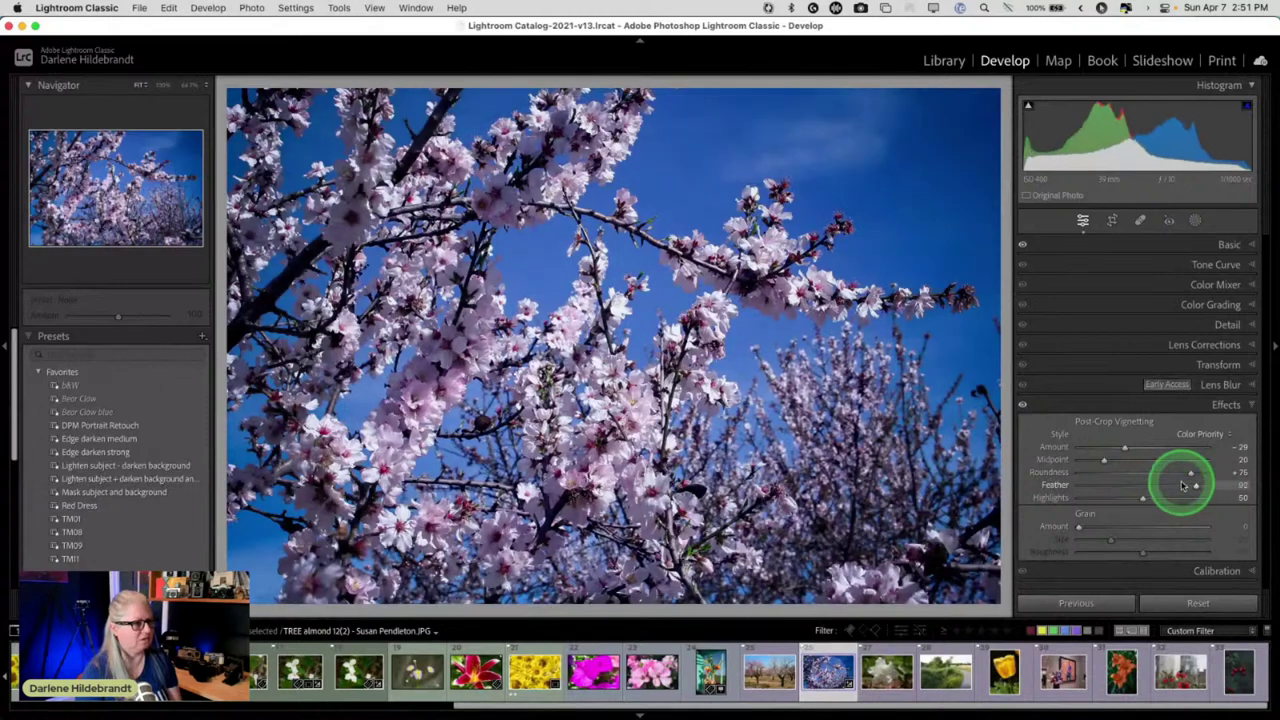
pyautogui.click(1124, 446)
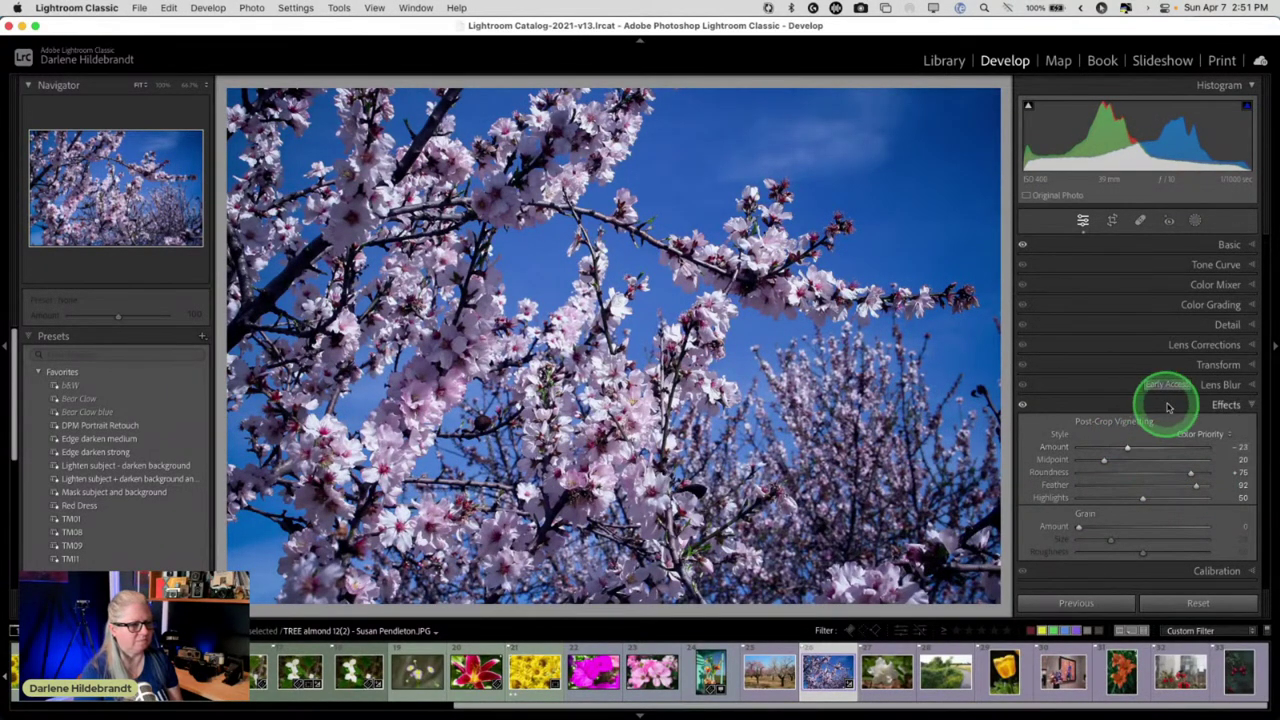
# - Enable chromatic aberration removal and profile corrections in Lens Corrections
pyautogui.click(1200, 405)
pyautogui.click(1186, 340)
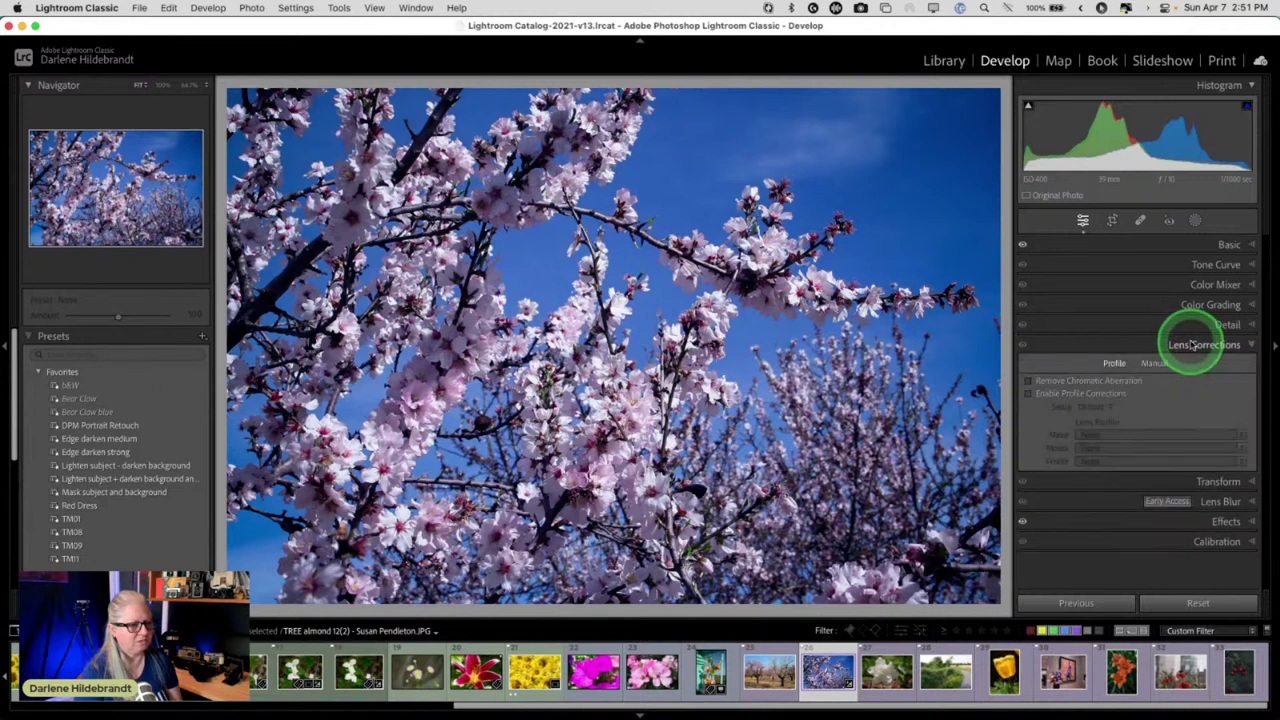
pyautogui.click(1059, 395)
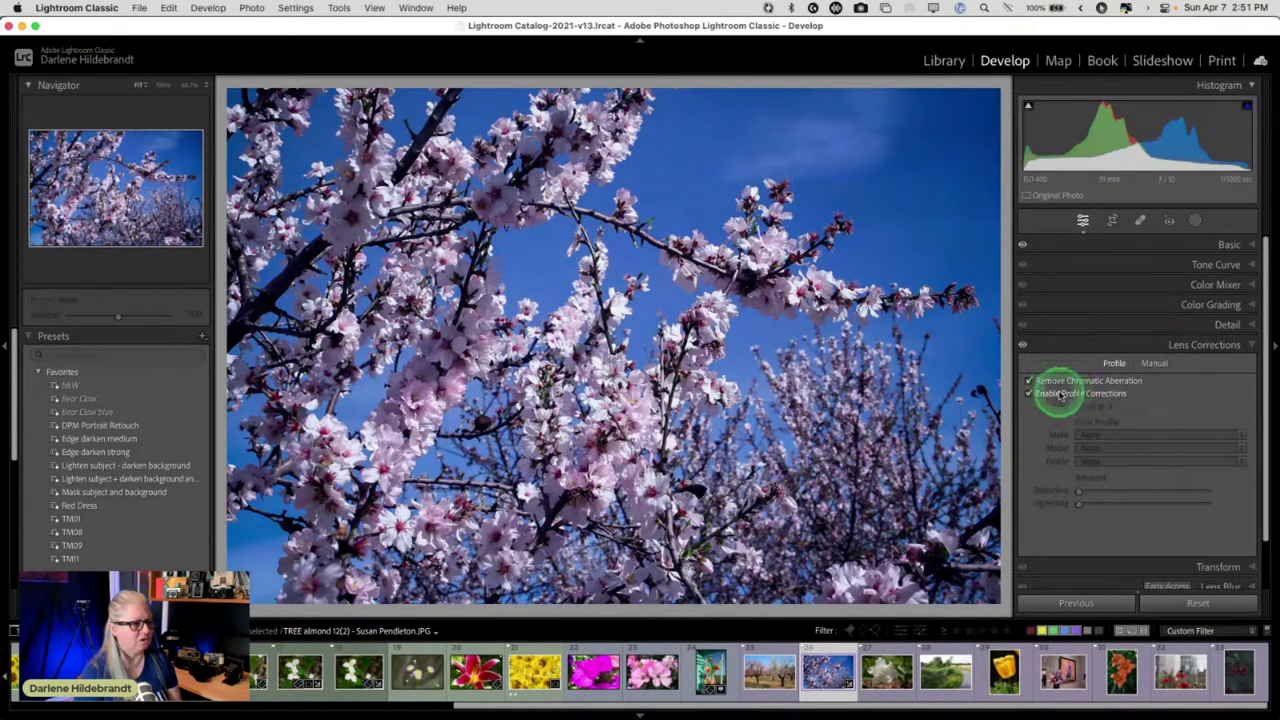
# - Check the manual lens correction settings, then reset the post-crop vignette Amount to 0
pyautogui.scroll(-1, 1060, 400)
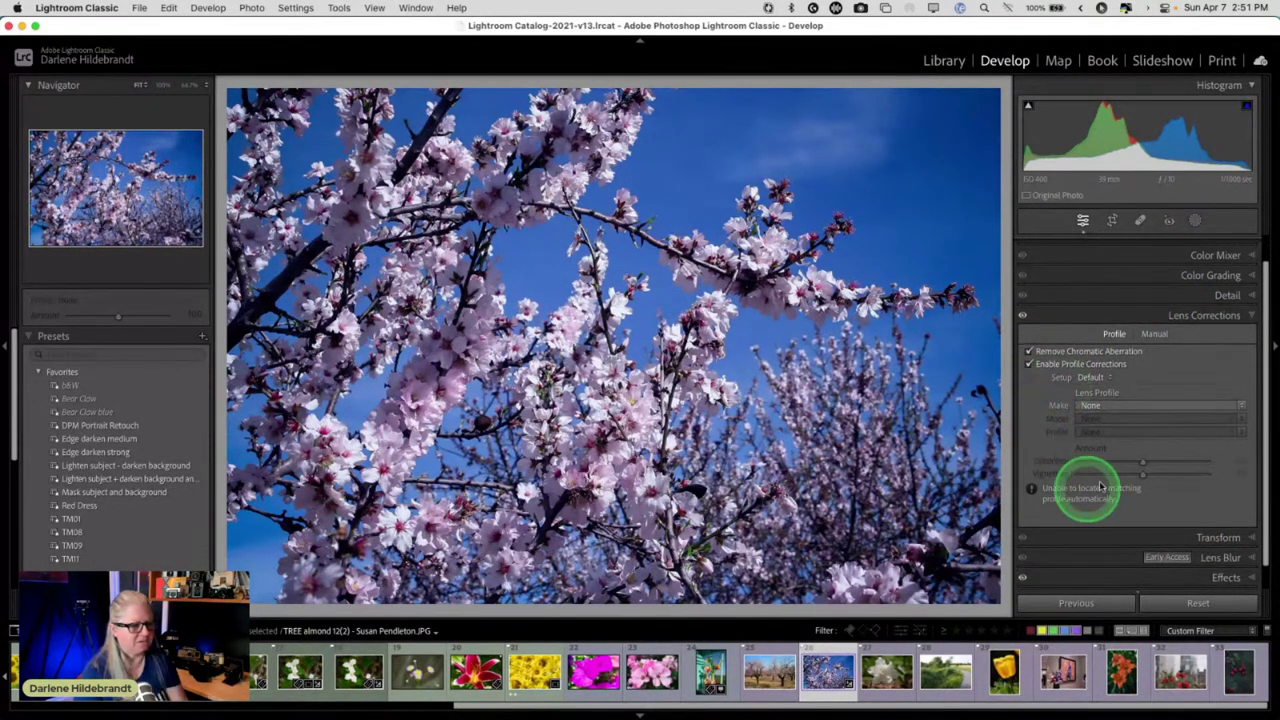
pyautogui.click(1155, 336)
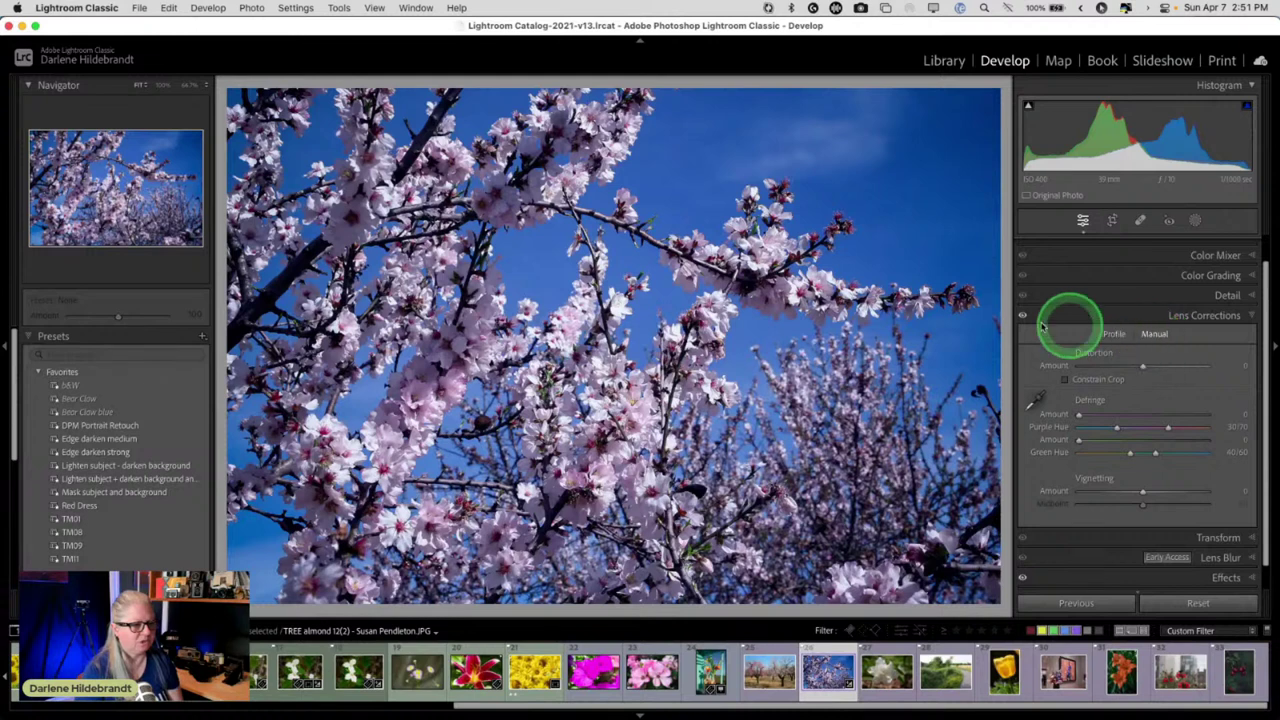
pyautogui.scroll(-1, 1080, 490)
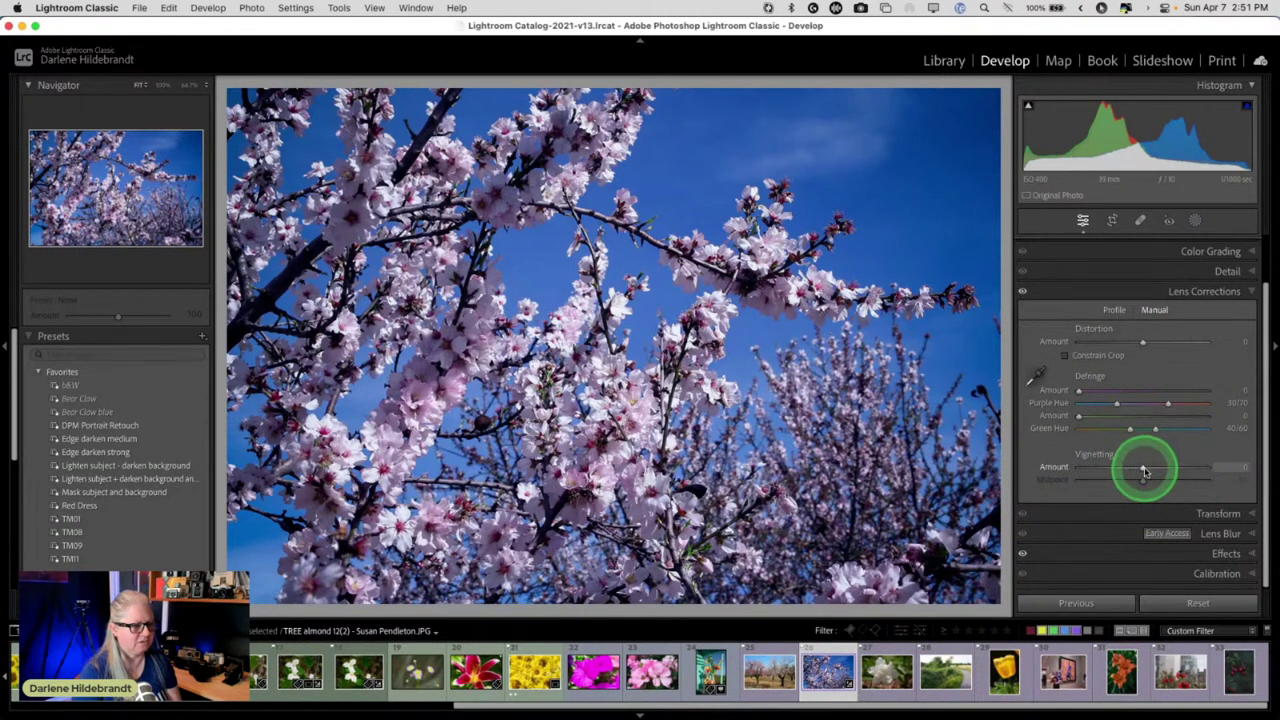
pyautogui.click(1226, 556)
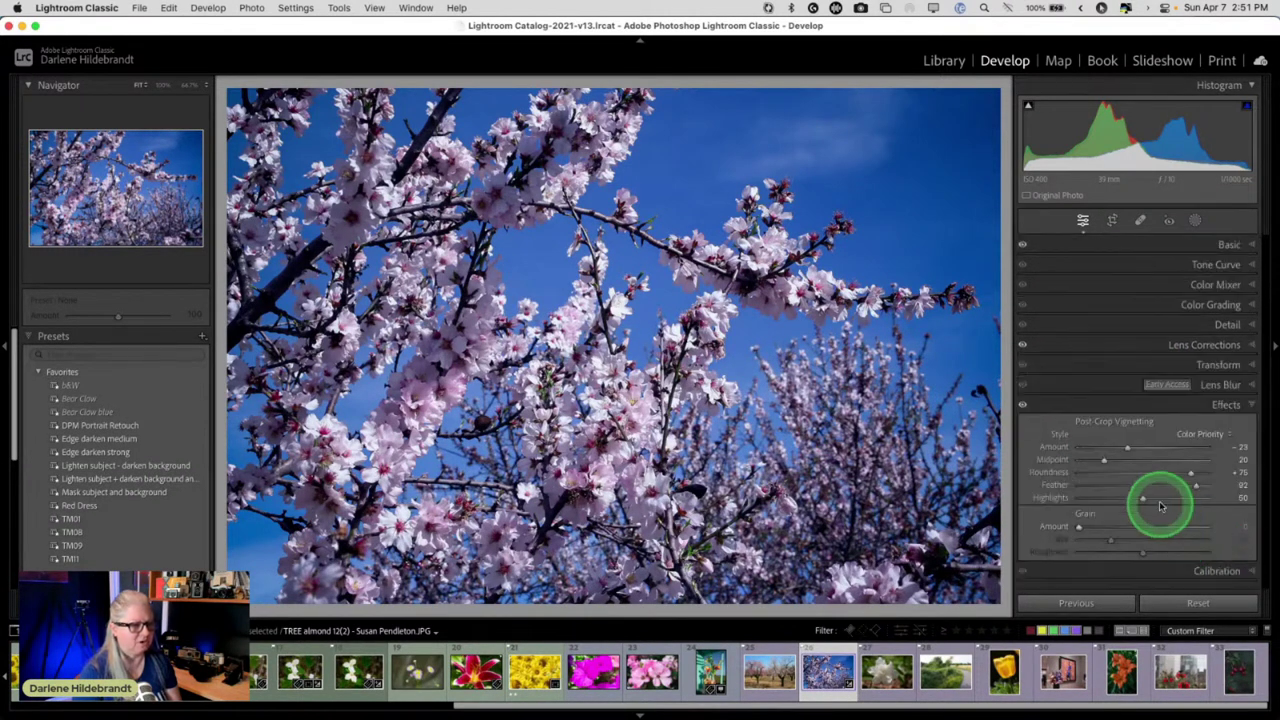
pyautogui.doubleClick(1127, 449)
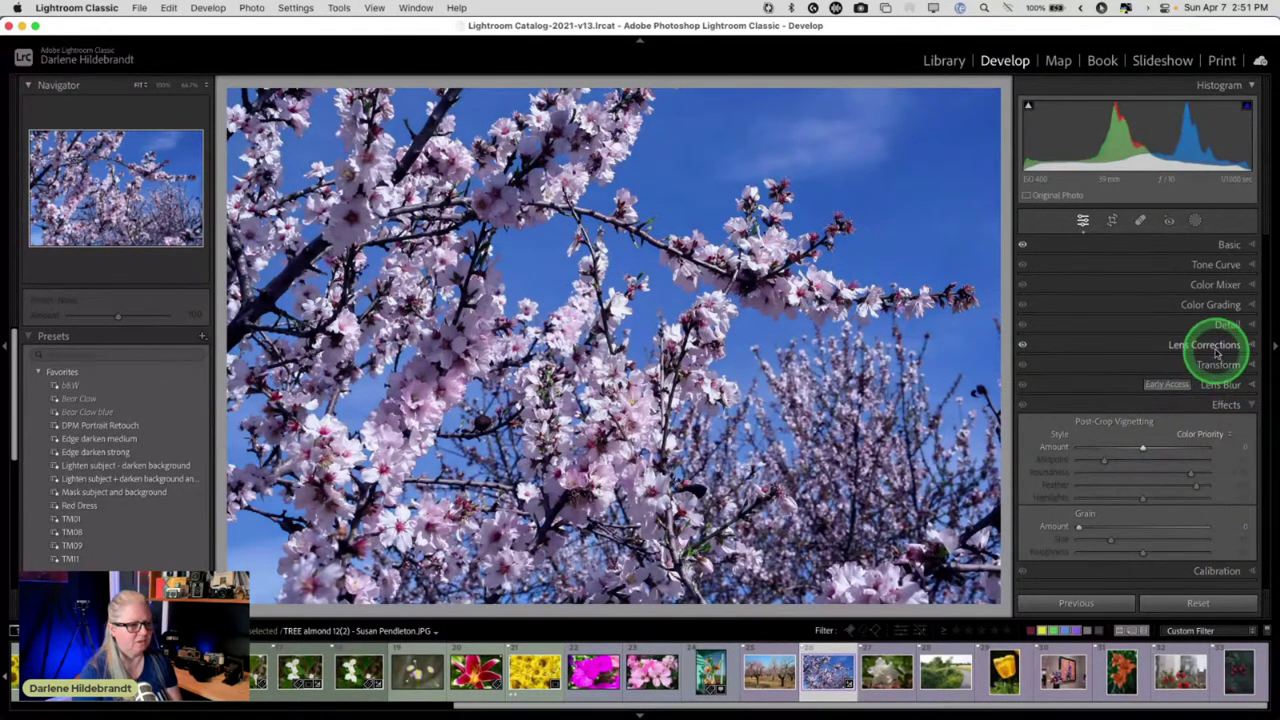
# - Inspect the manual Vignetting controls in Lens Corrections and return to the lens profile settings
pyautogui.click(1204, 344)
pyautogui.click(1145, 521)
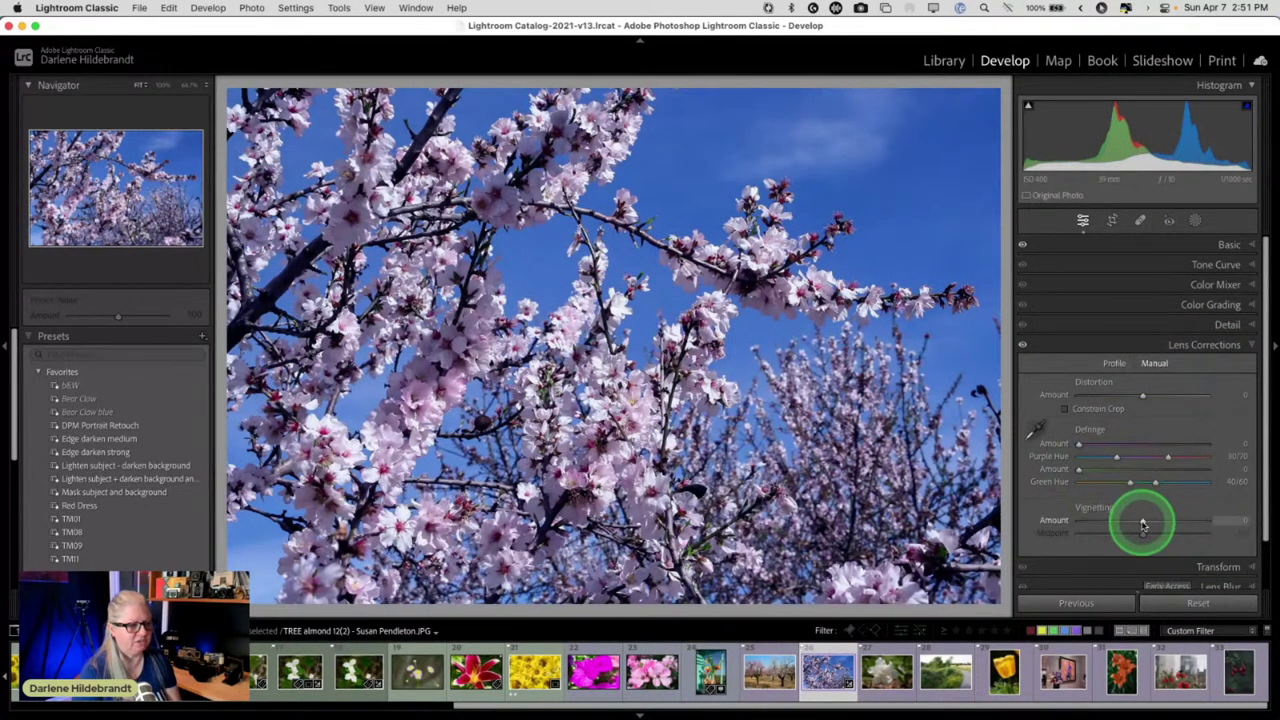
pyautogui.click(1112, 364)
pyautogui.moveTo(1070, 401); pyautogui.dragTo(1135, 399)
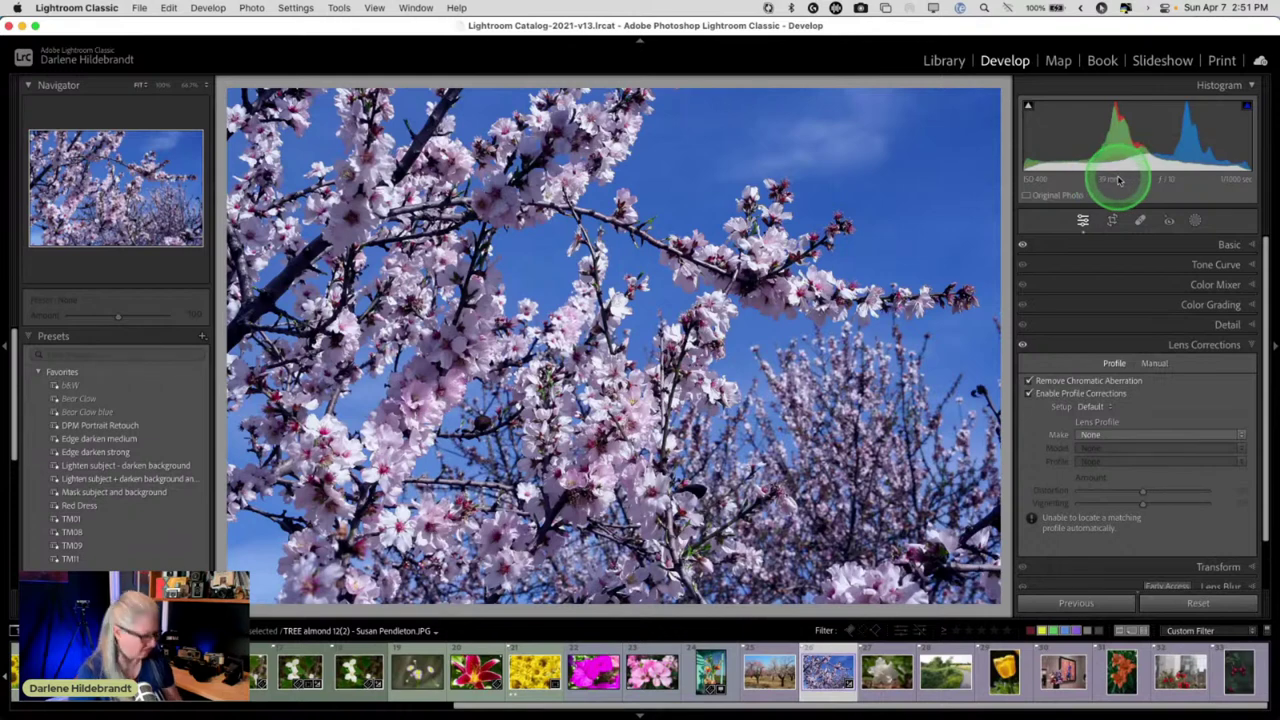
# - Examine the almond blossom photo's EXIF metadata in the Library for camera and lens details
pyautogui.press('e')
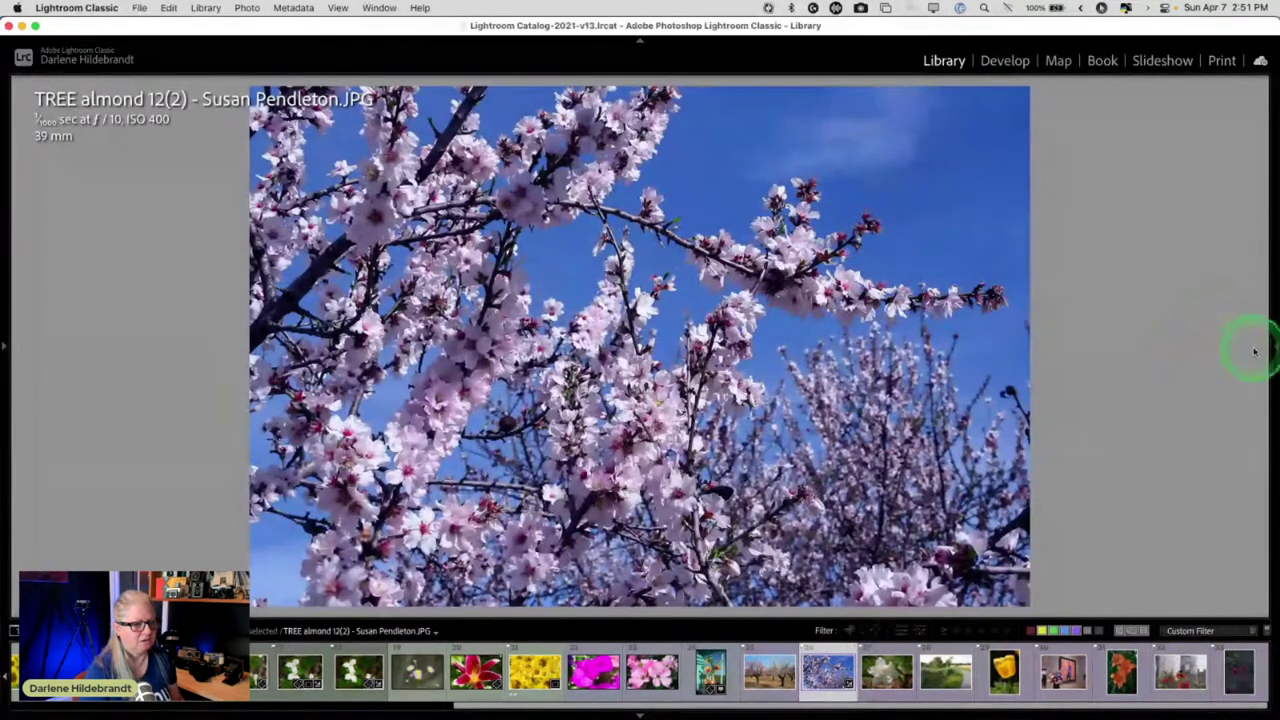
pyautogui.click(1272, 349)
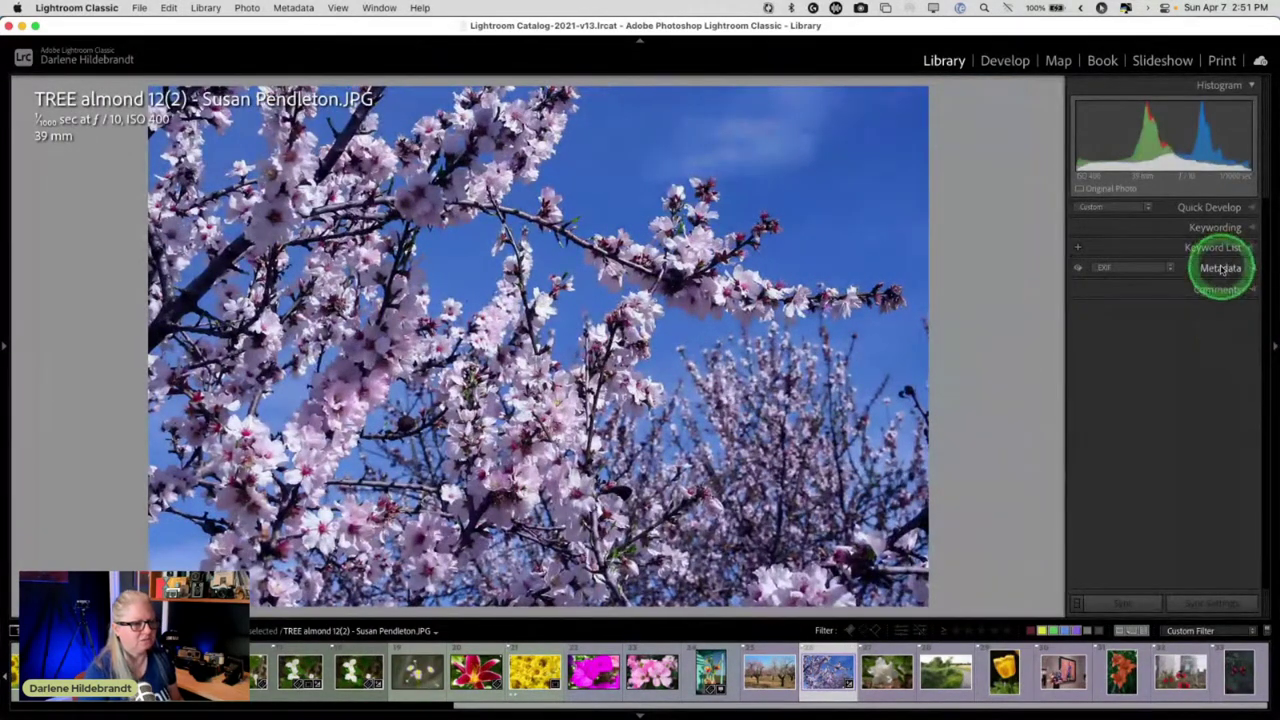
pyautogui.click(1221, 268)
pyautogui.scroll(-5, 1150, 360)
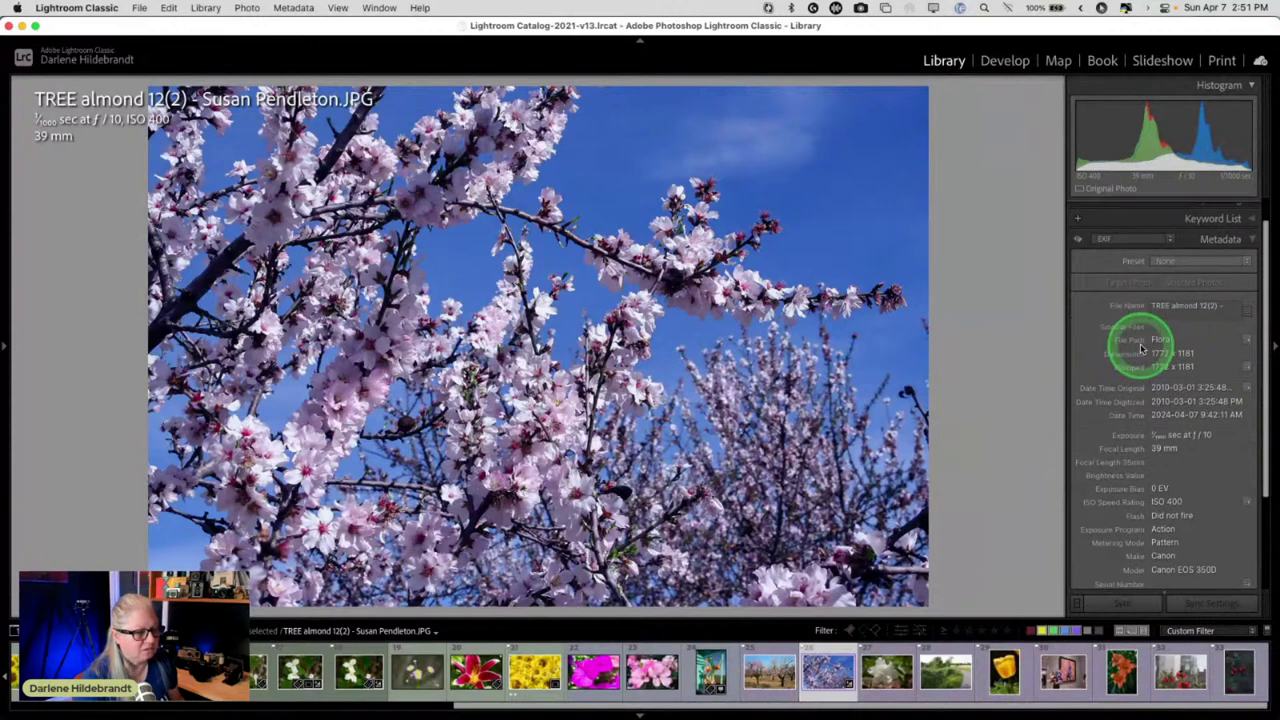
pyautogui.scroll(-2, 1140, 343)
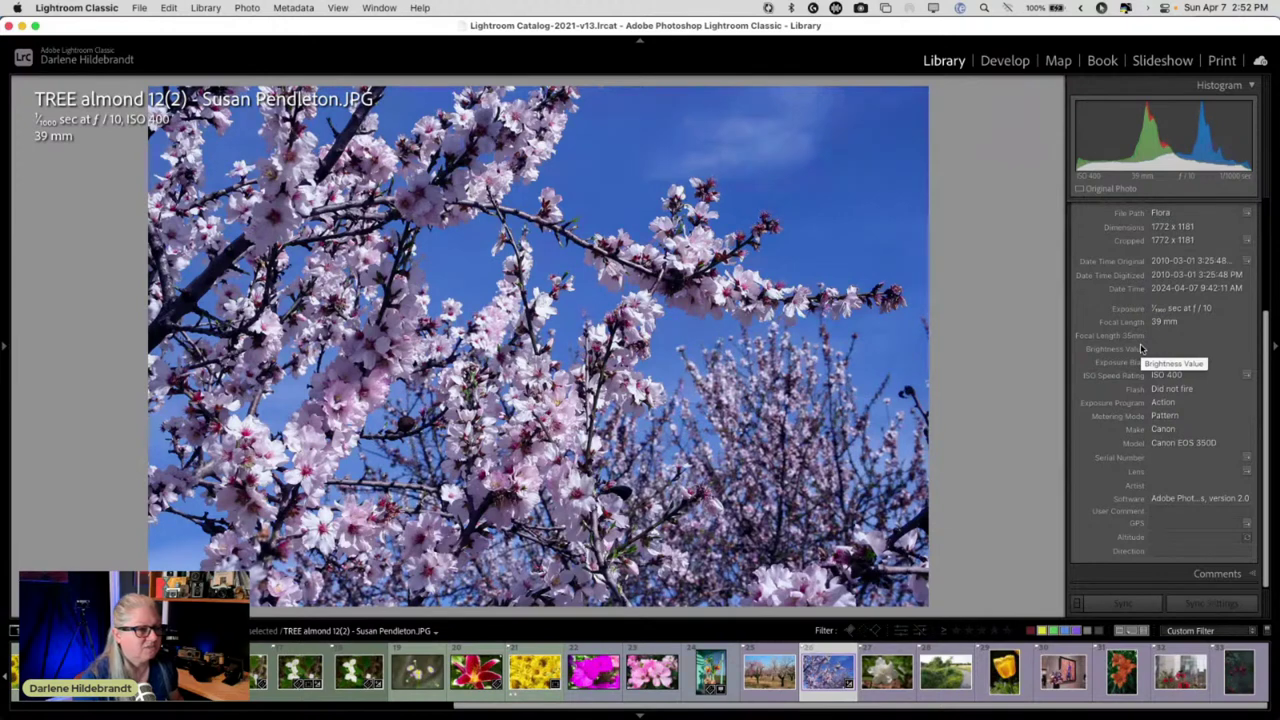
pyautogui.scroll(5, 1141, 347)
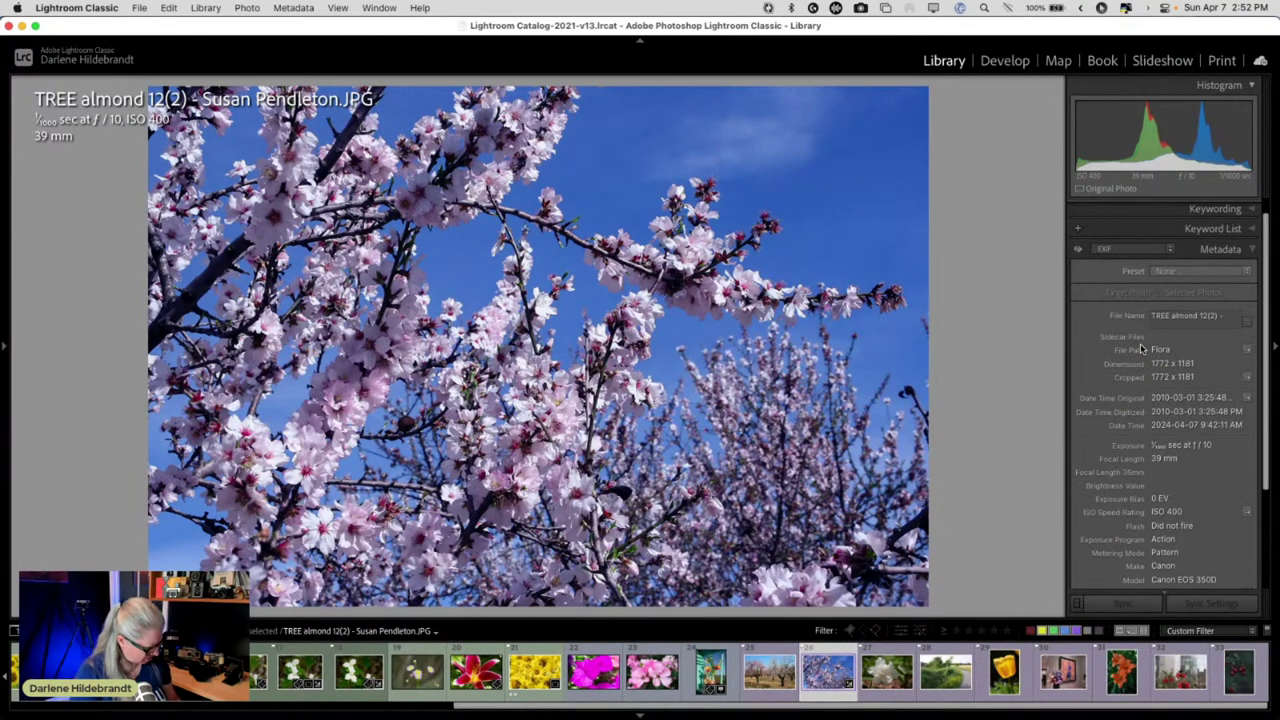
# - Set the lens profile Make to Canon in Develop and increase the profile's Vignetting correction
pyautogui.press('d')
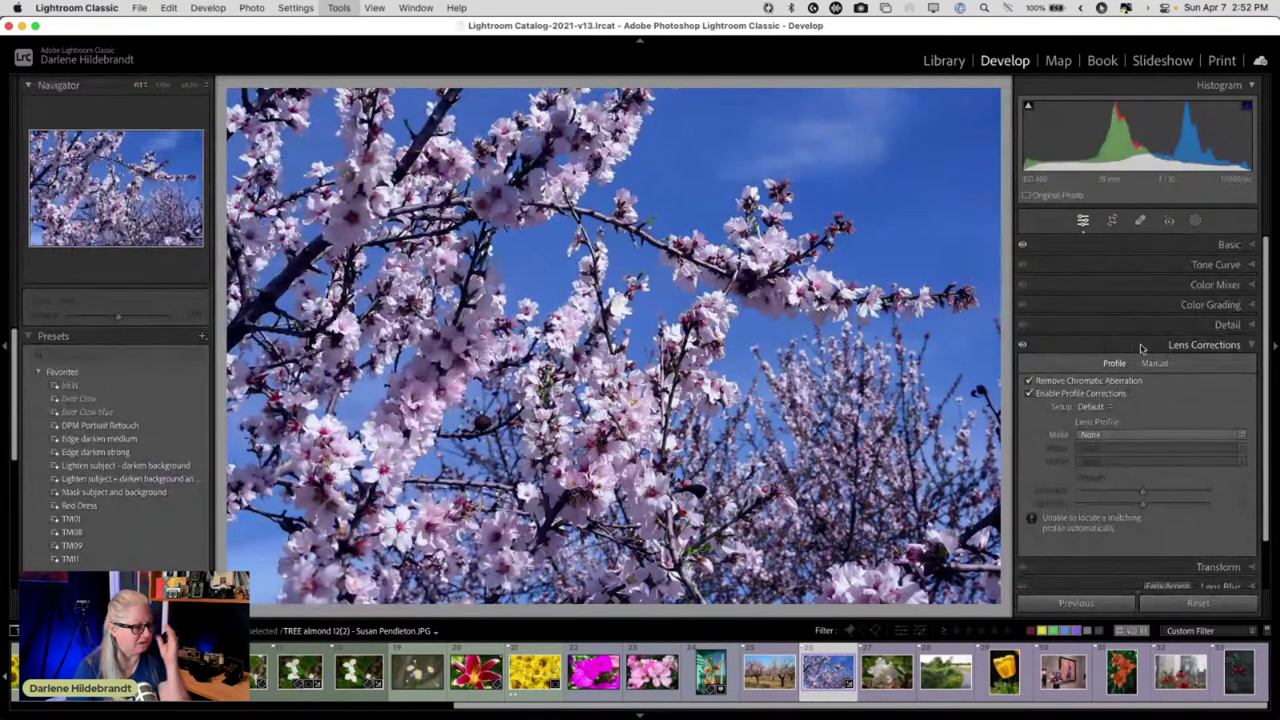
pyautogui.click(1091, 433)
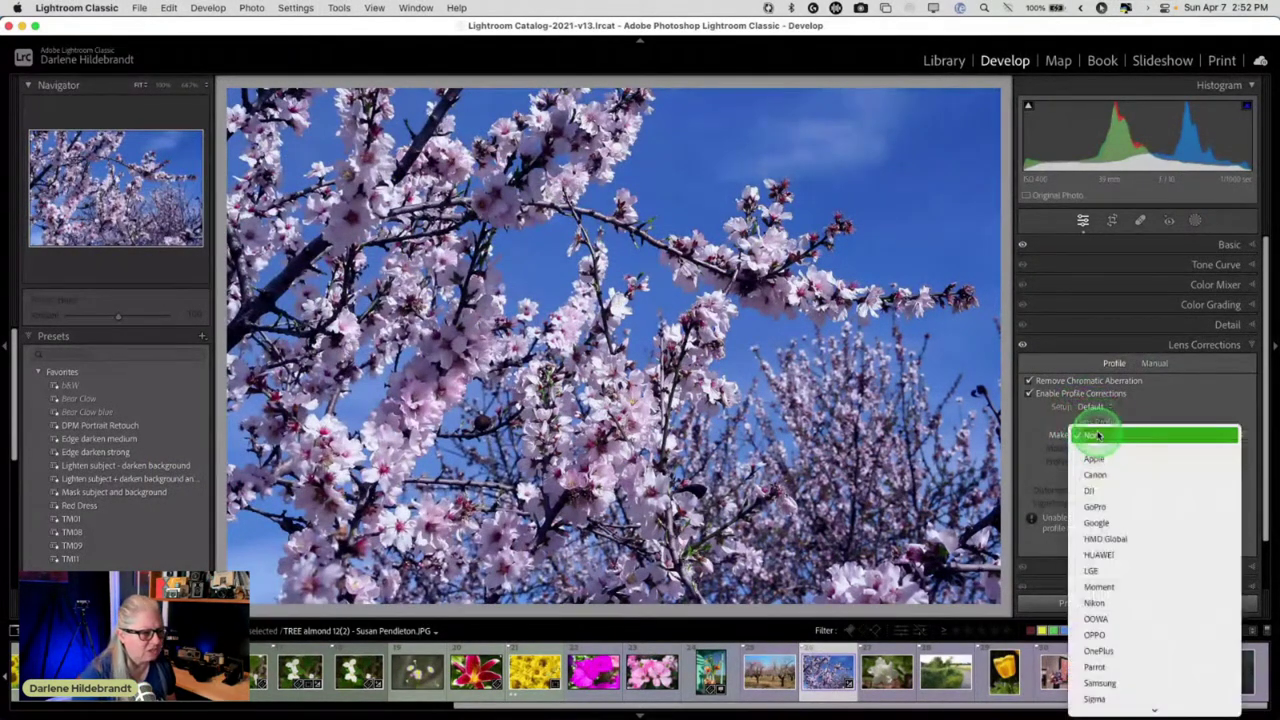
pyautogui.click(1100, 474)
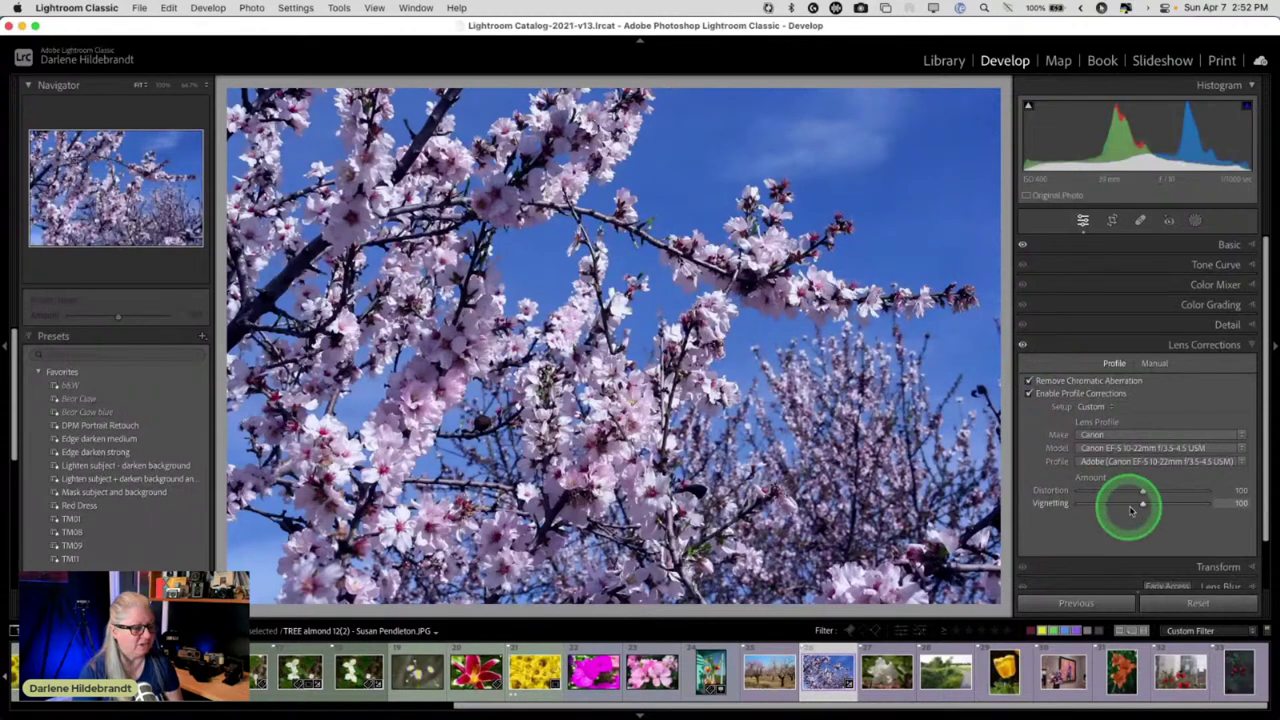
pyautogui.moveTo(1140, 505); pyautogui.dragTo(1175, 502)
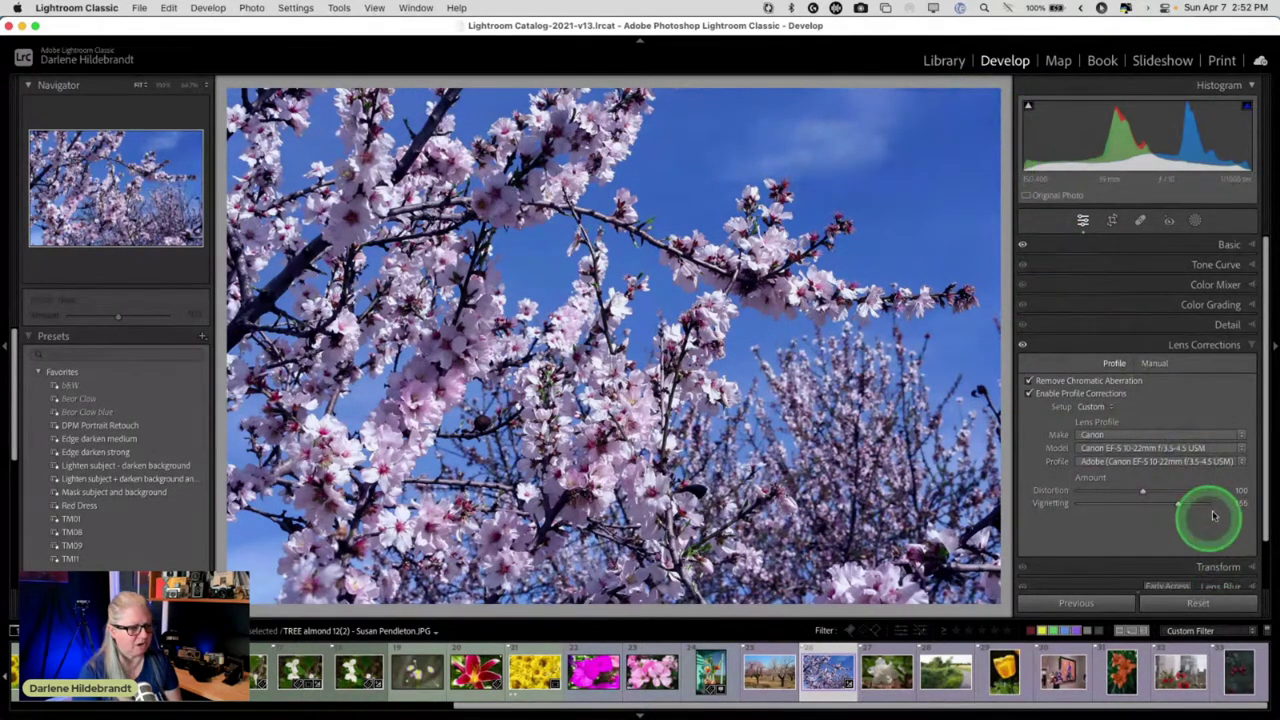
# - Add a very slight dark post-crop vignette in Effects and collapse those settings
pyautogui.scroll(-1, 1205, 505)
pyautogui.scroll(-2, 1210, 497)
pyautogui.click(1223, 545)
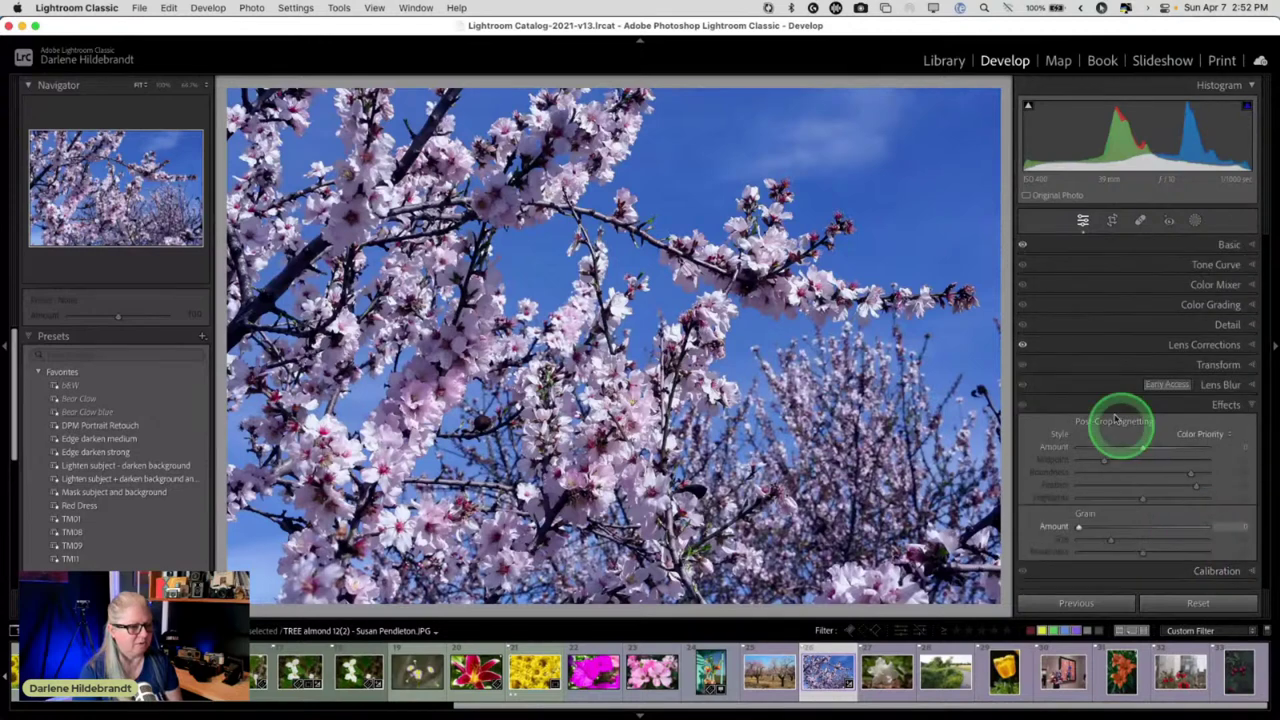
pyautogui.moveTo(1143, 449)
pyautogui.mouseDown()
pyautogui.moveTo(1108, 458)
pyautogui.moveTo(1154, 459)
pyautogui.moveTo(1139, 449)
pyautogui.mouseUp()
pyautogui.click(1160, 402)
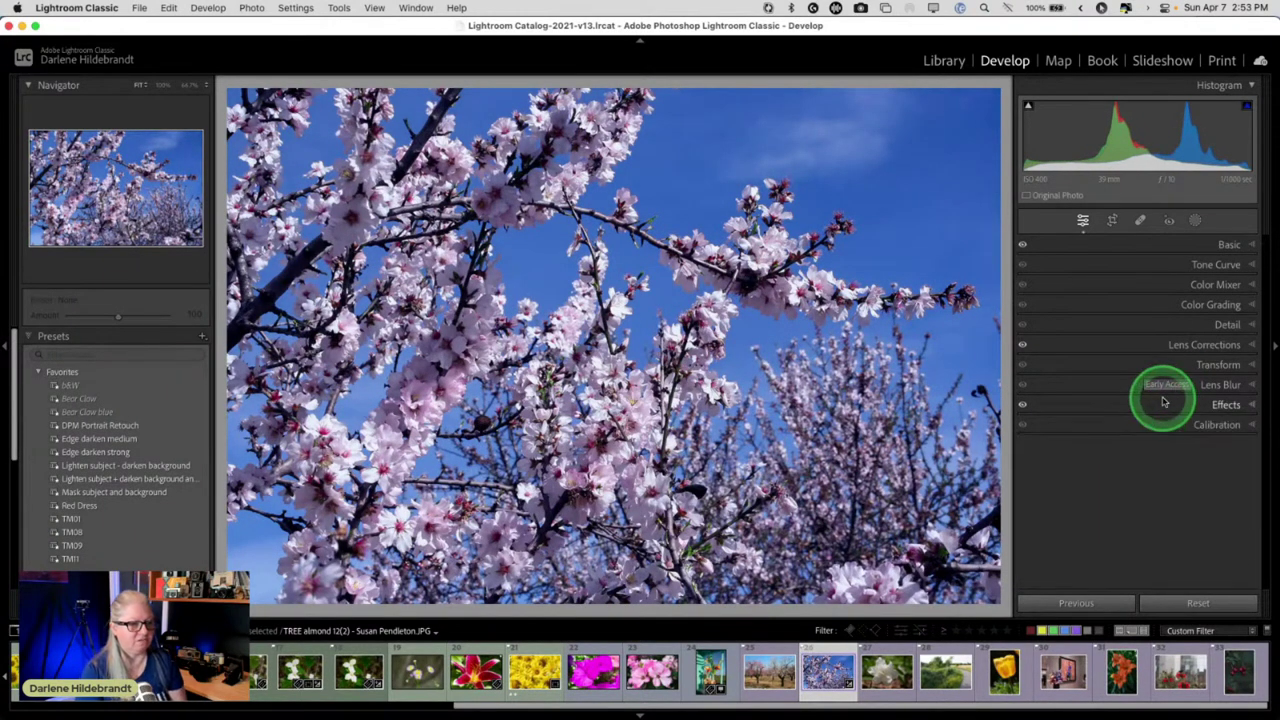
# - Create a large radial gradient mask over the centre and right of the blossoms, then widen, tilt and reposition it
pyautogui.click(1195, 221)
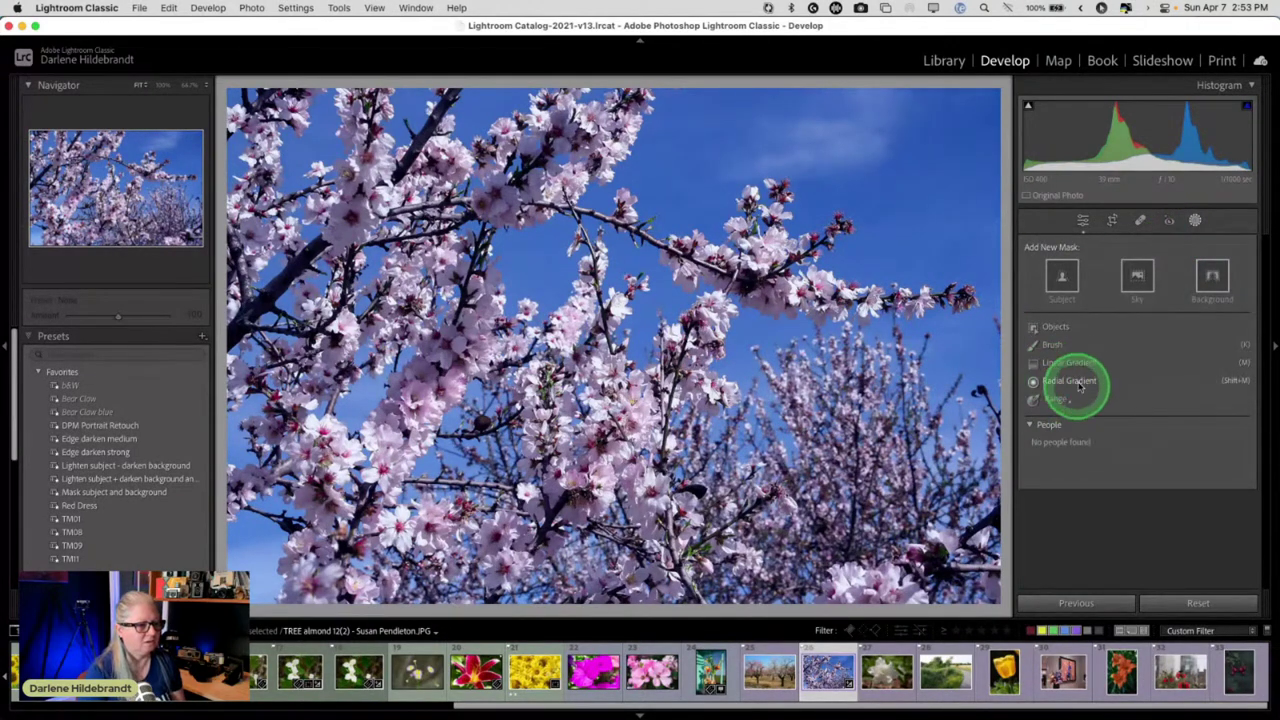
pyautogui.click(1068, 382)
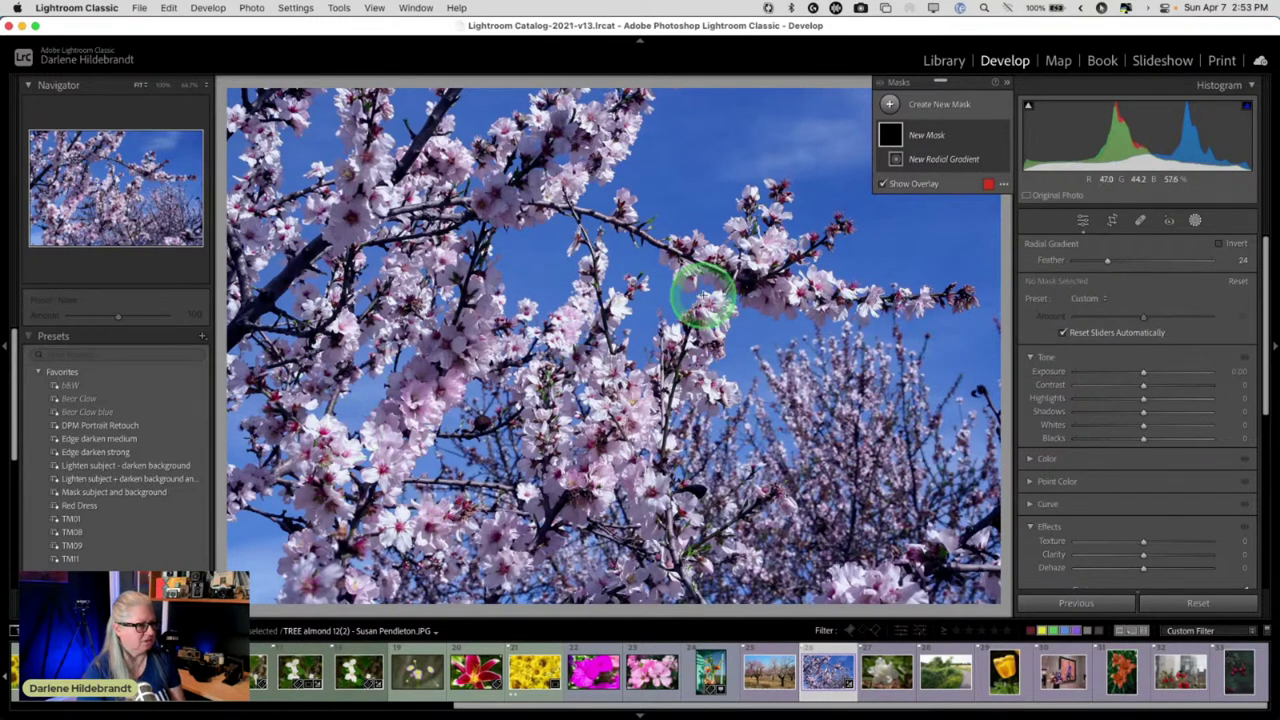
pyautogui.moveTo(660, 314); pyautogui.dragTo(985, 624)
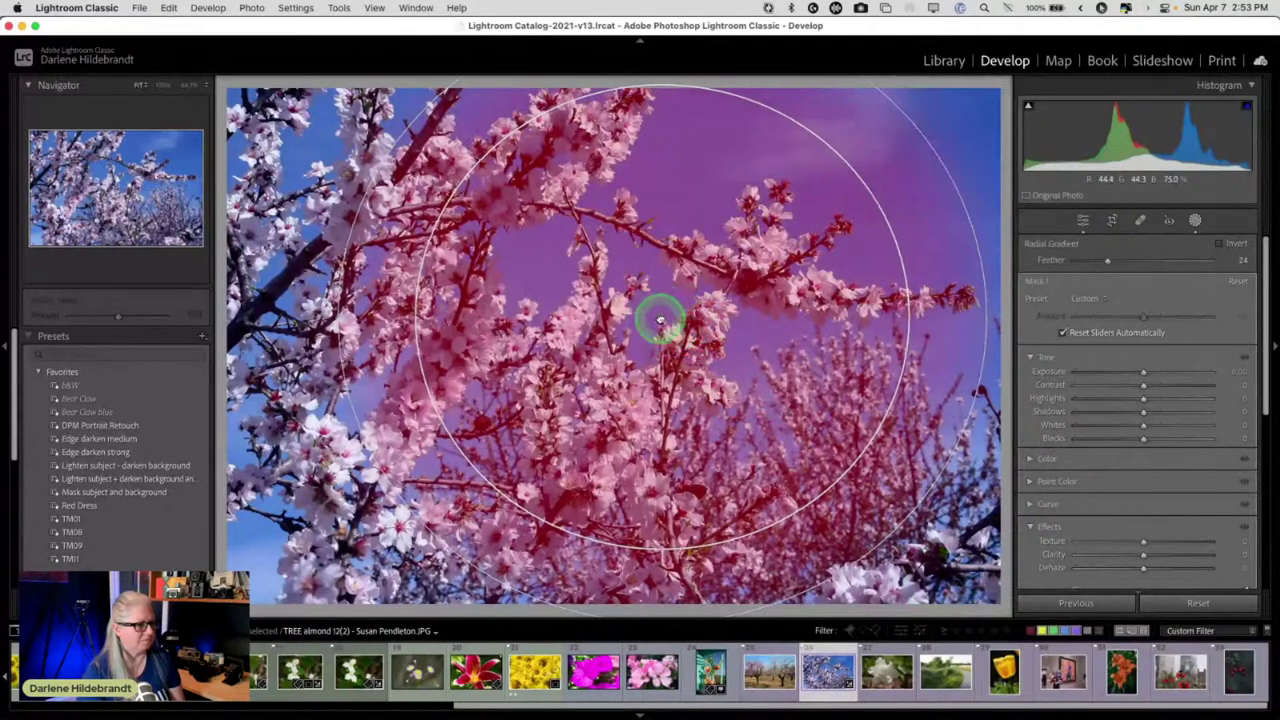
pyautogui.moveTo(657, 314); pyautogui.dragTo(749, 331)
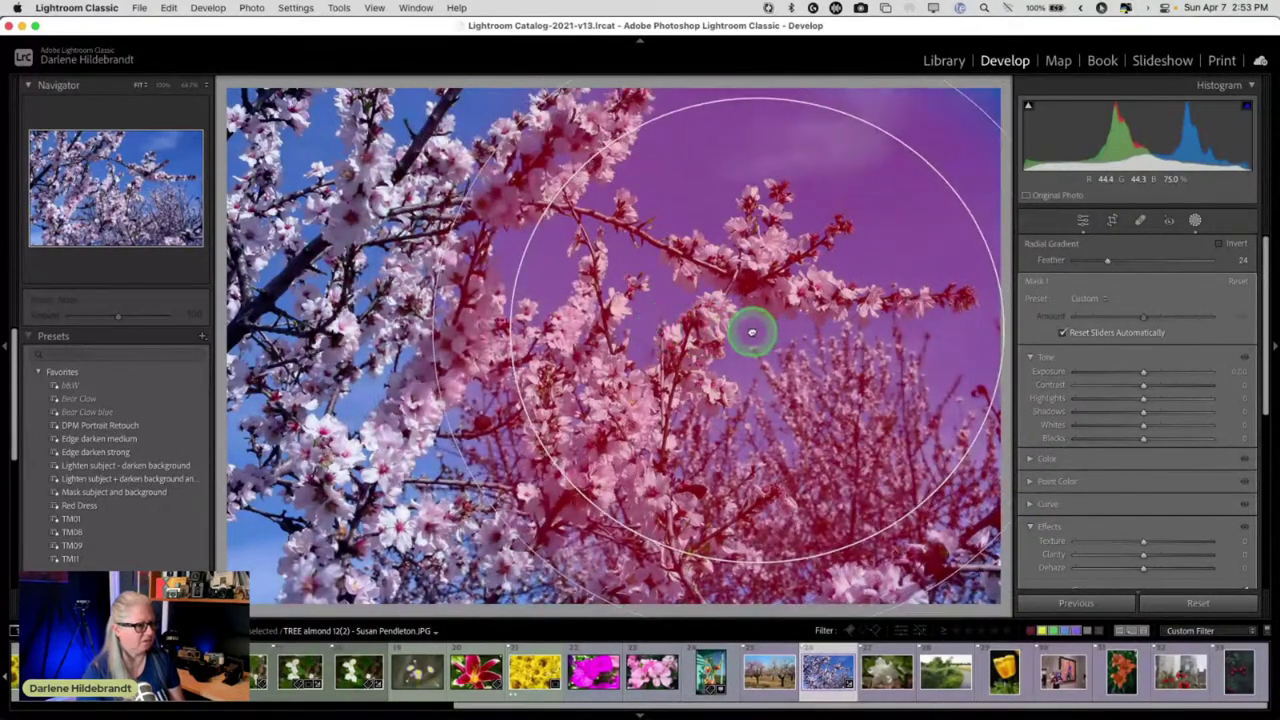
pyautogui.moveTo(430, 330); pyautogui.dragTo(375, 340)
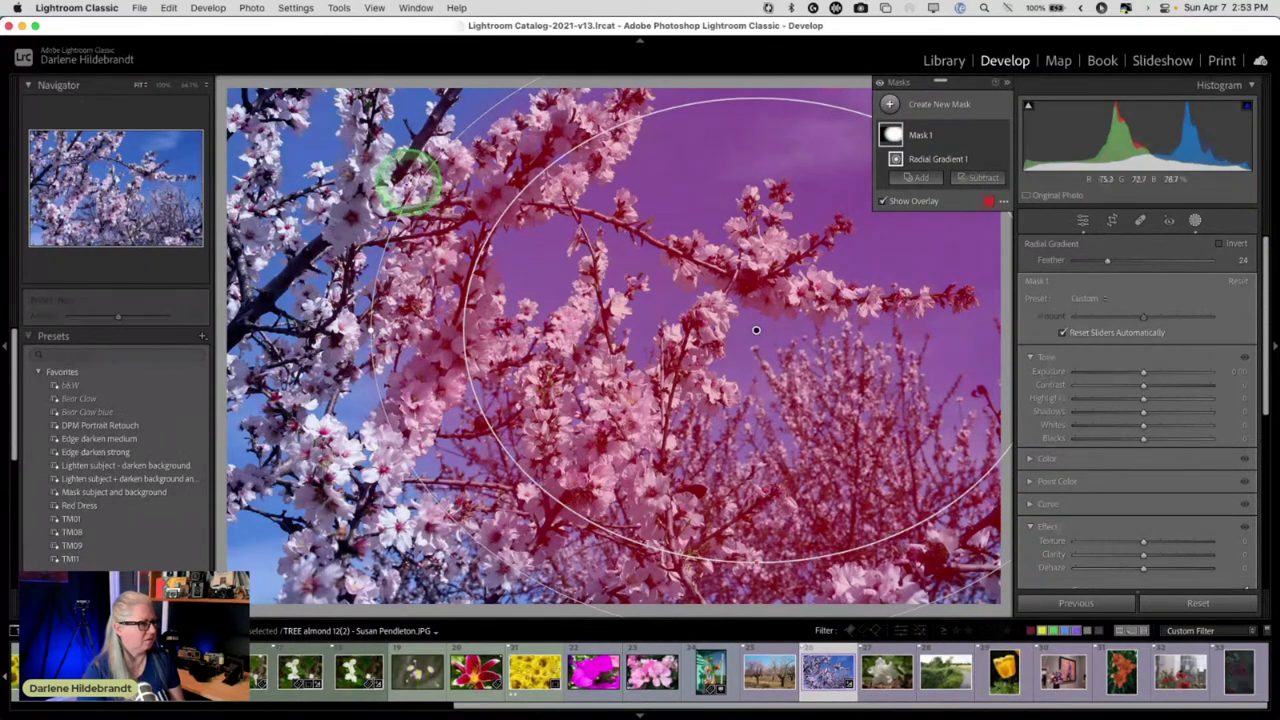
pyautogui.moveTo(414, 177); pyautogui.dragTo(345, 300)
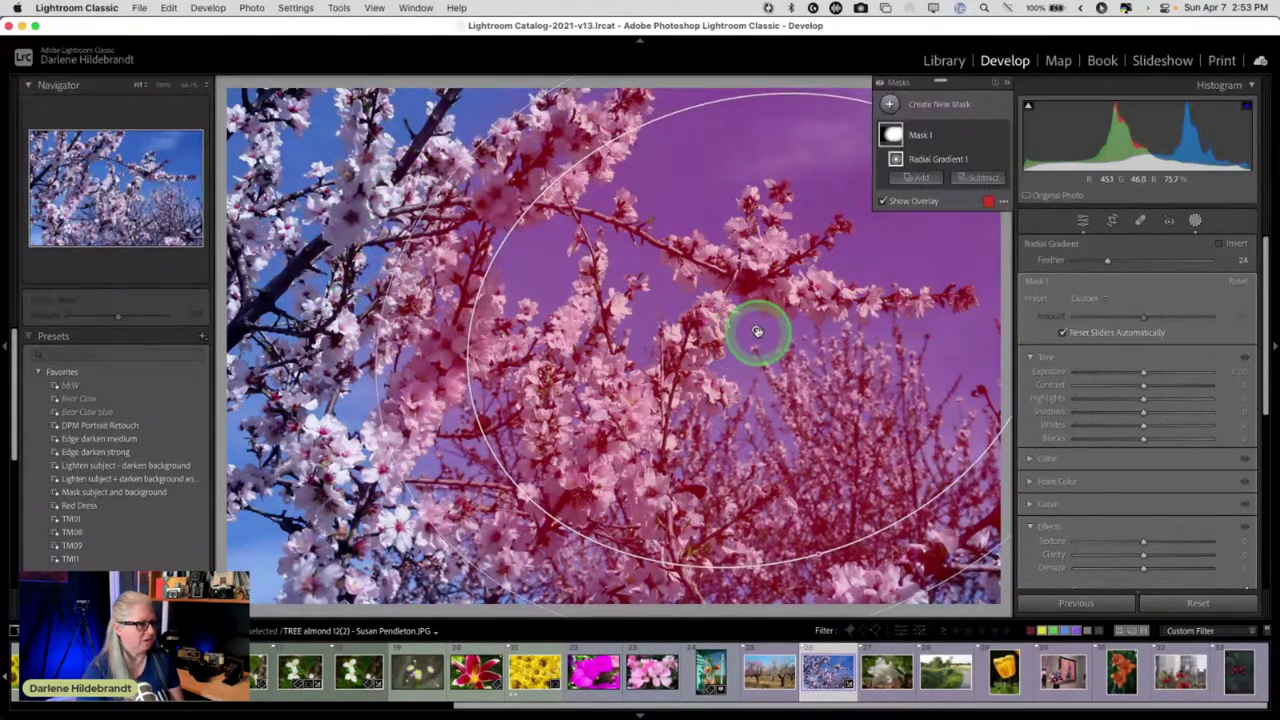
pyautogui.moveTo(755, 330); pyautogui.dragTo(730, 337)
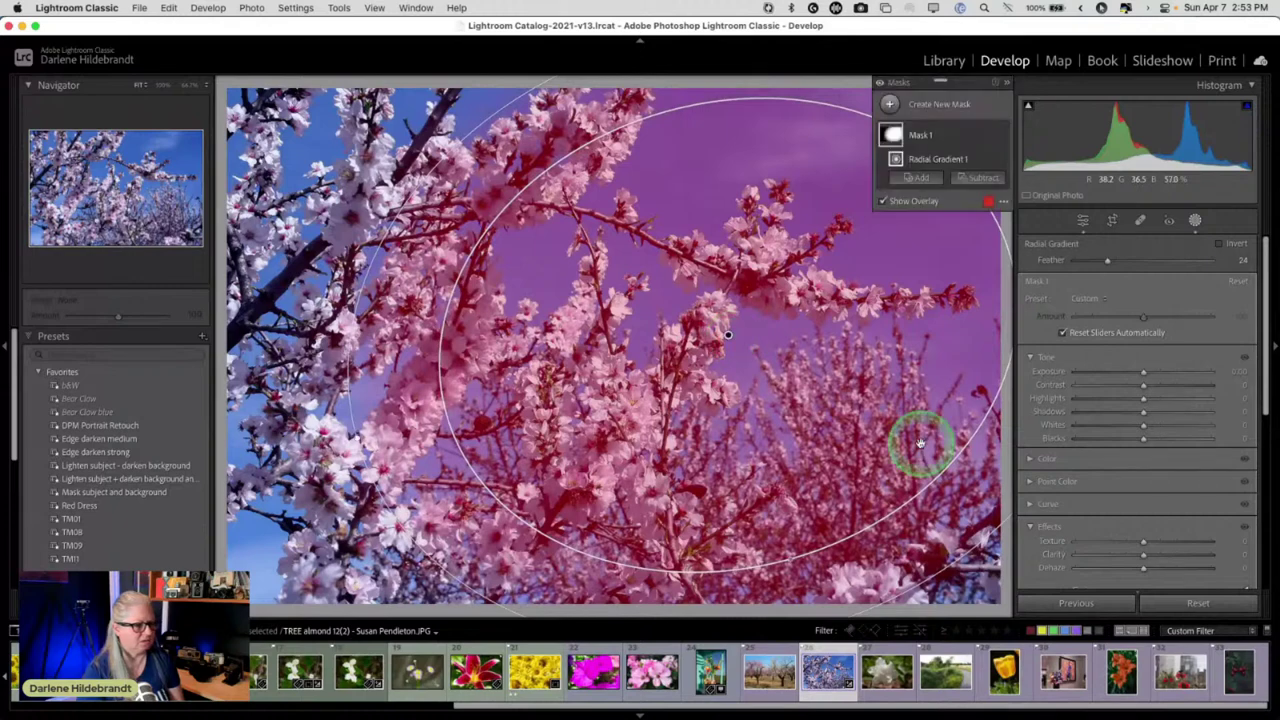
# - Invert the radial mask and set its Exposure to -0.44, Highlights to -21 and Blacks to 7
pyautogui.moveTo(1143, 373); pyautogui.dragTo(1137, 371)
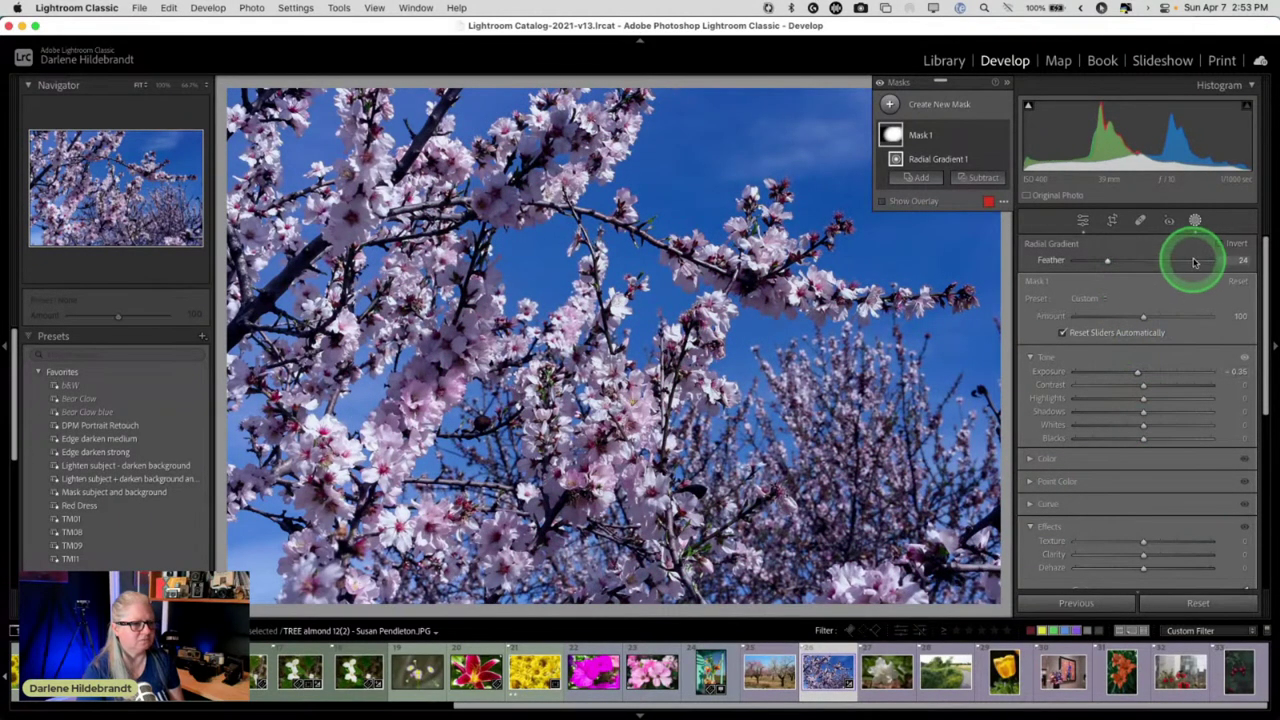
pyautogui.click(1219, 243)
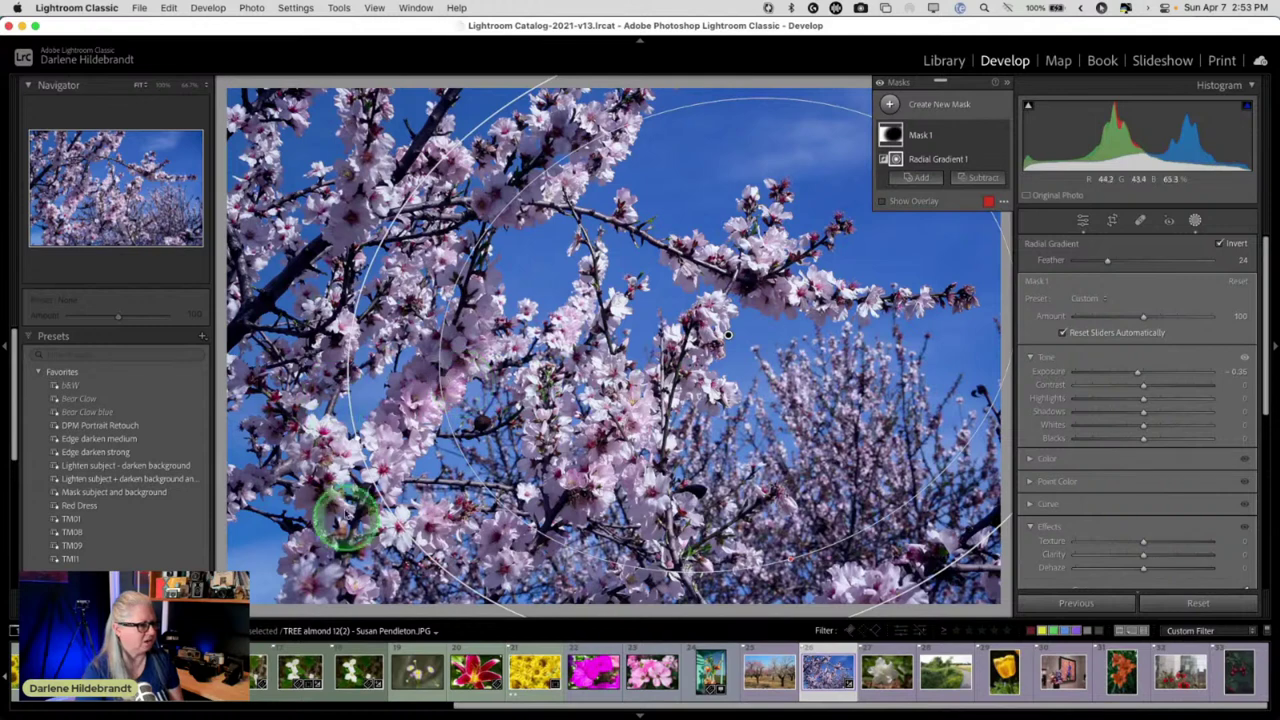
pyautogui.moveTo(1141, 378); pyautogui.dragTo(1148, 439)
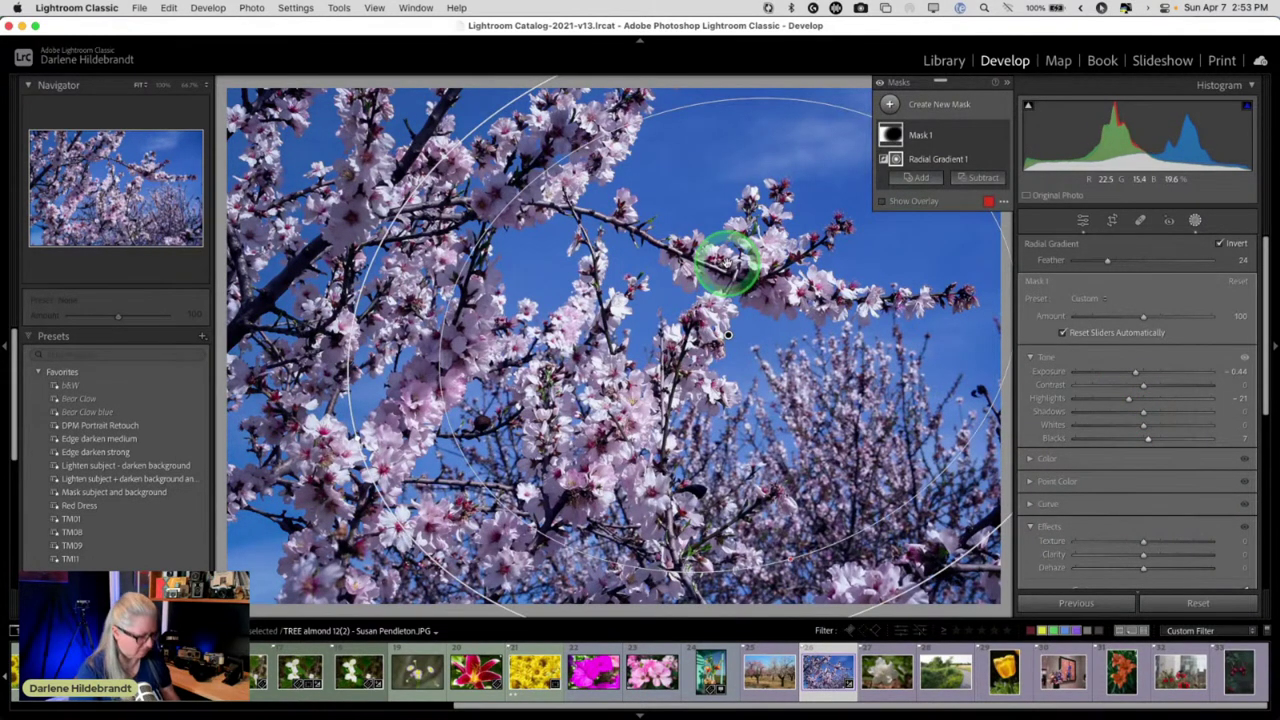
# - Show the mask overlay, shift the radial gradient slightly up and right, and widen its ellipse
pyautogui.press('o')
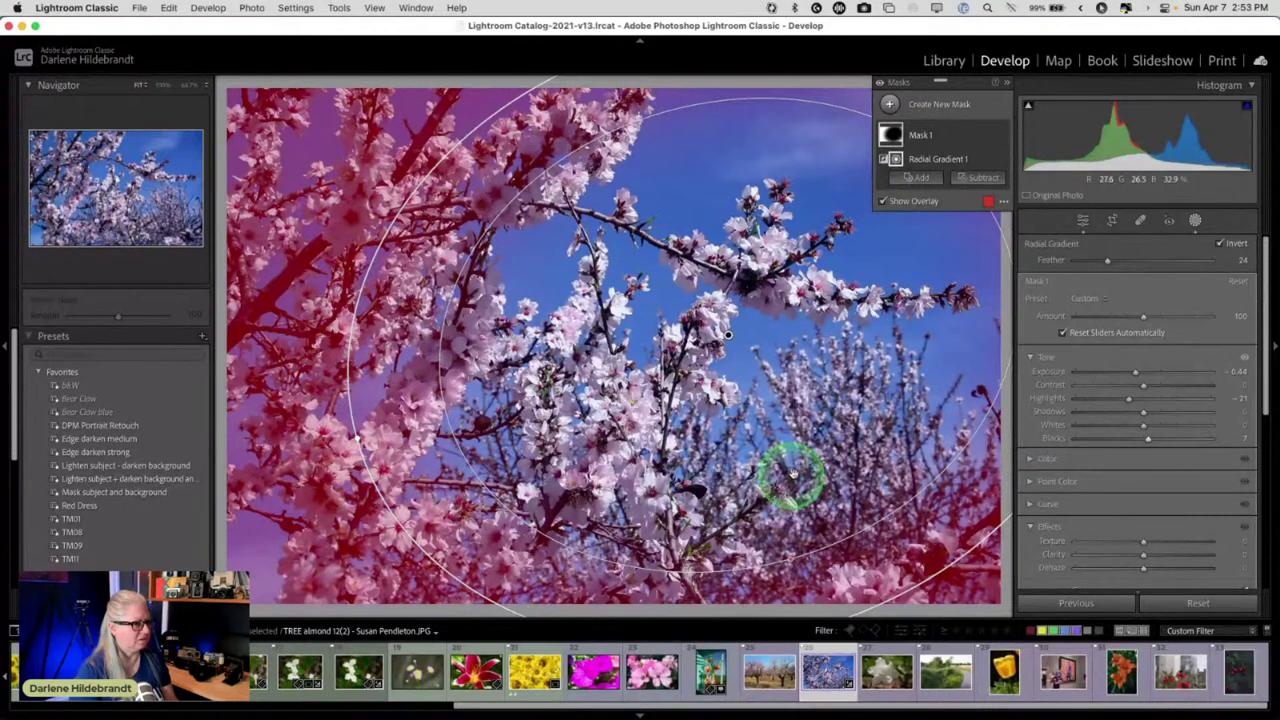
pyautogui.moveTo(728, 333); pyautogui.dragTo(736, 322)
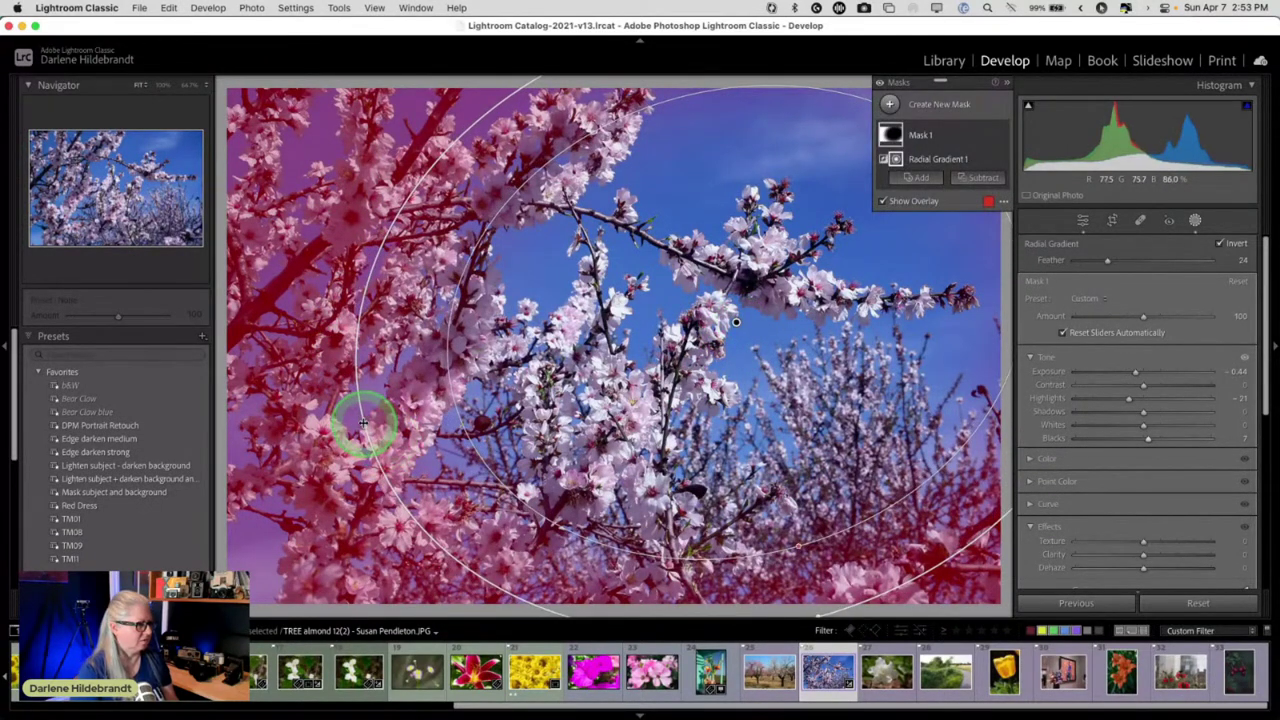
pyautogui.moveTo(363, 425); pyautogui.dragTo(312, 450)
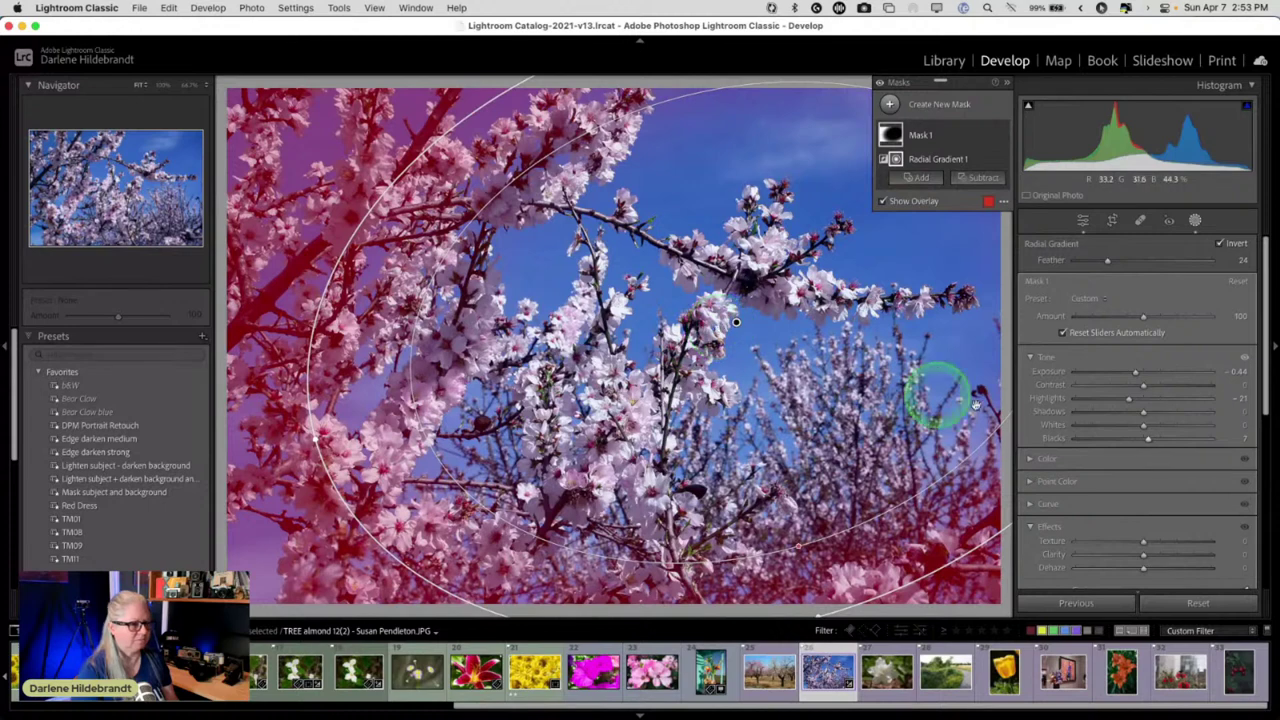
# - Close masking, compare the almond blossom photo before and after the edits, and view it full screen
pyautogui.click(1195, 220)
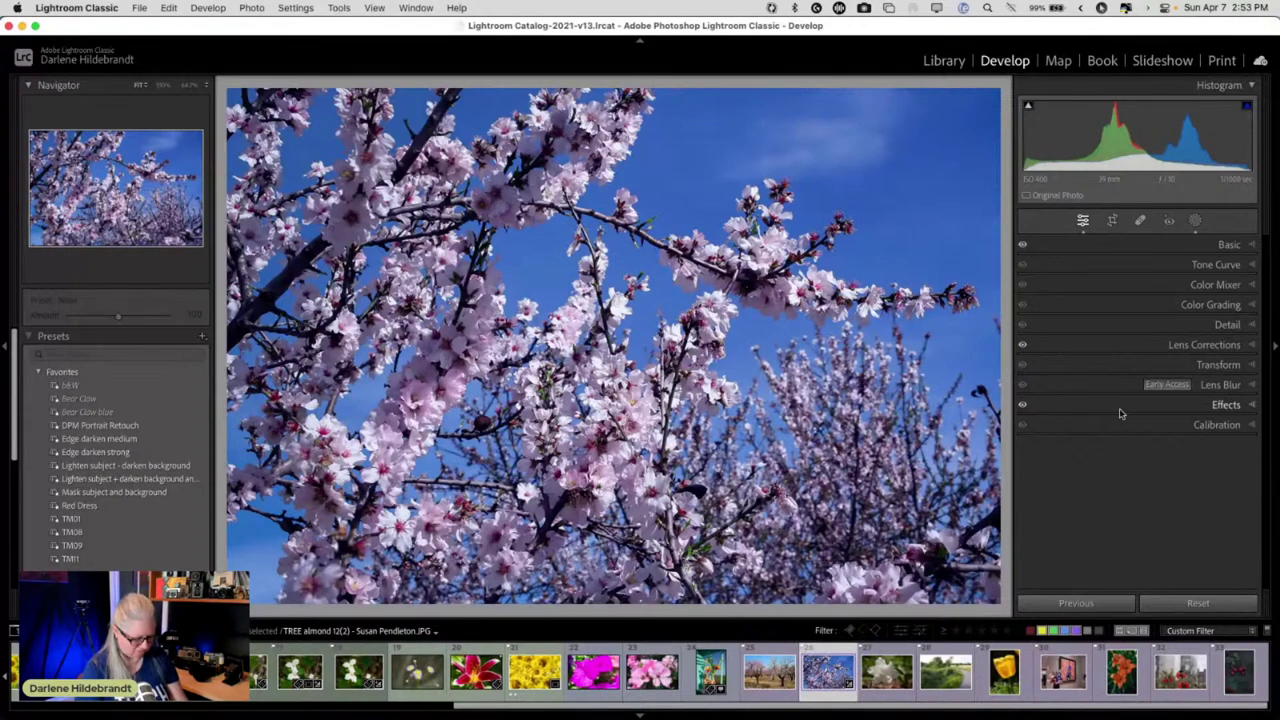
pyautogui.press('\\')
pyautogui.press('\\')
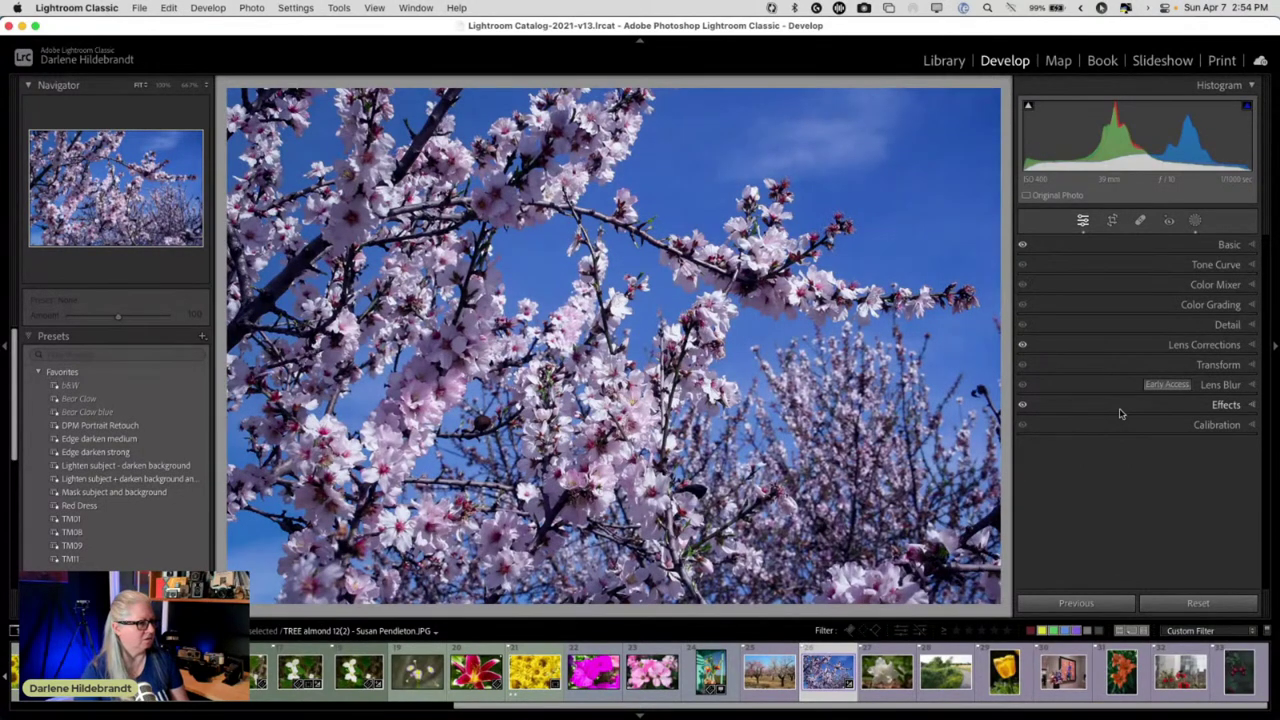
pyautogui.press('\\')
pyautogui.press('\\')
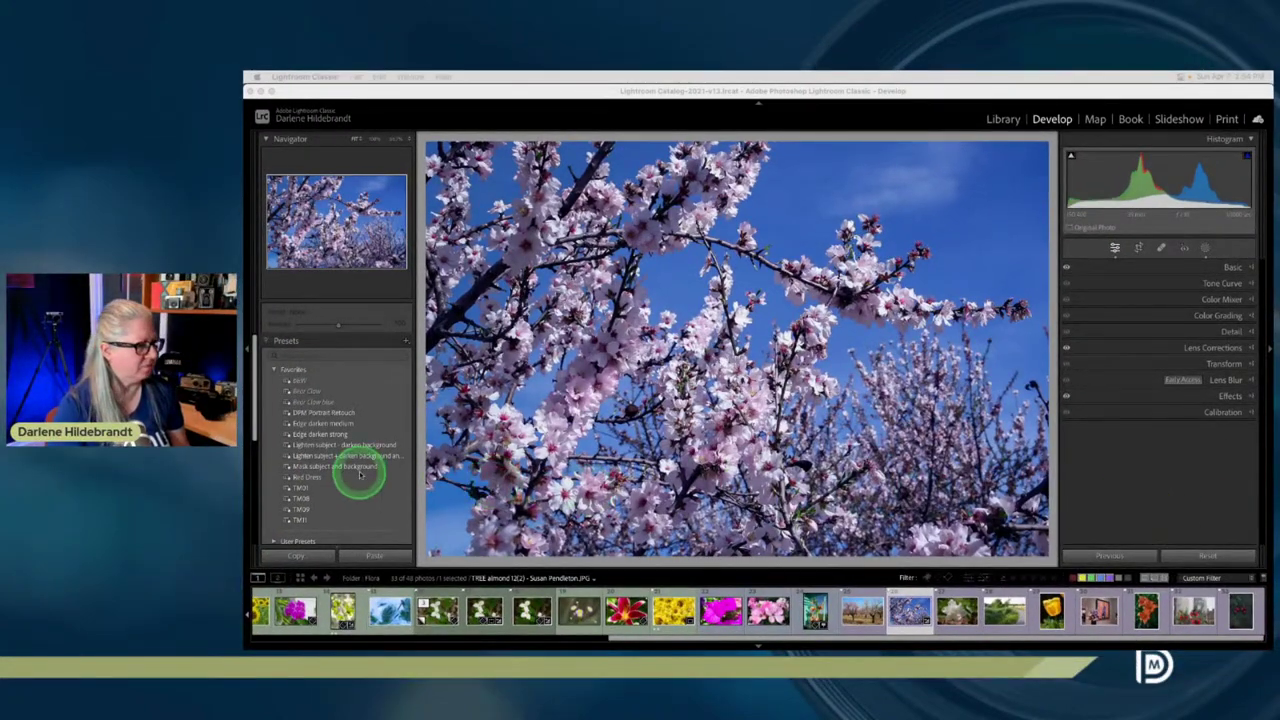
pyautogui.press('f')
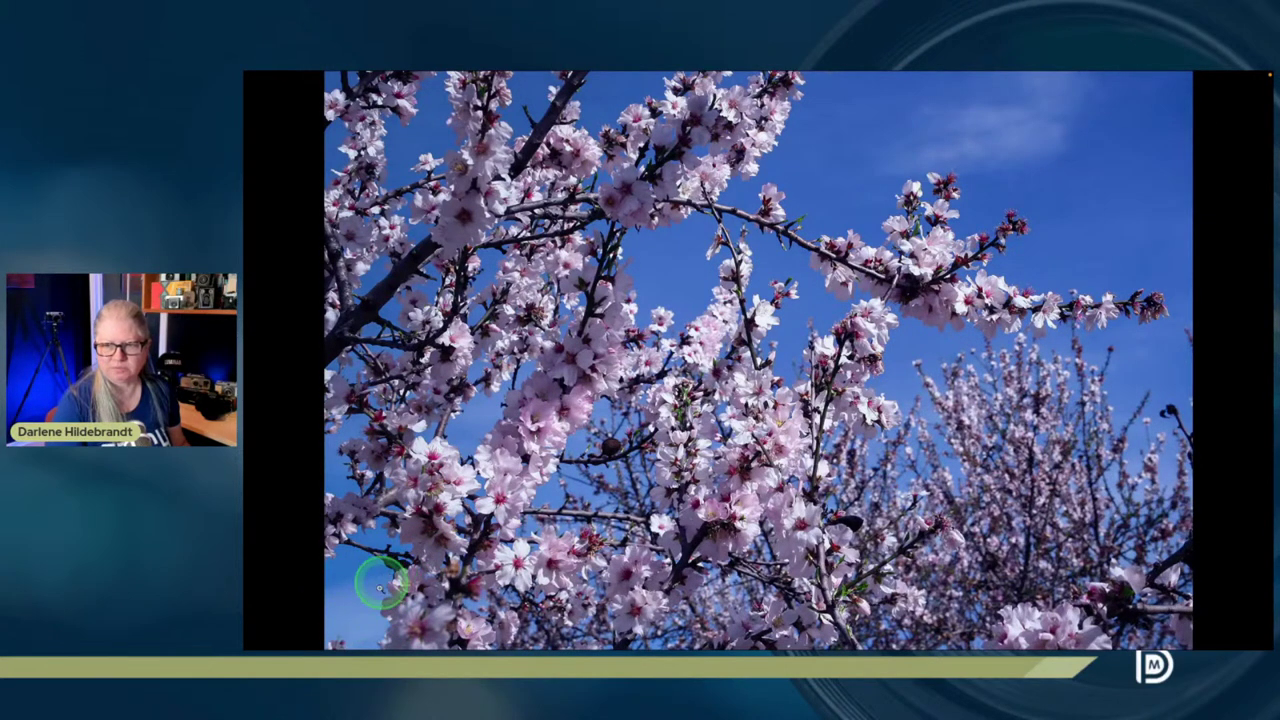
# - Leave the full-screen view and start the Crop tool on the almond blossom photo
pyautogui.press('f')
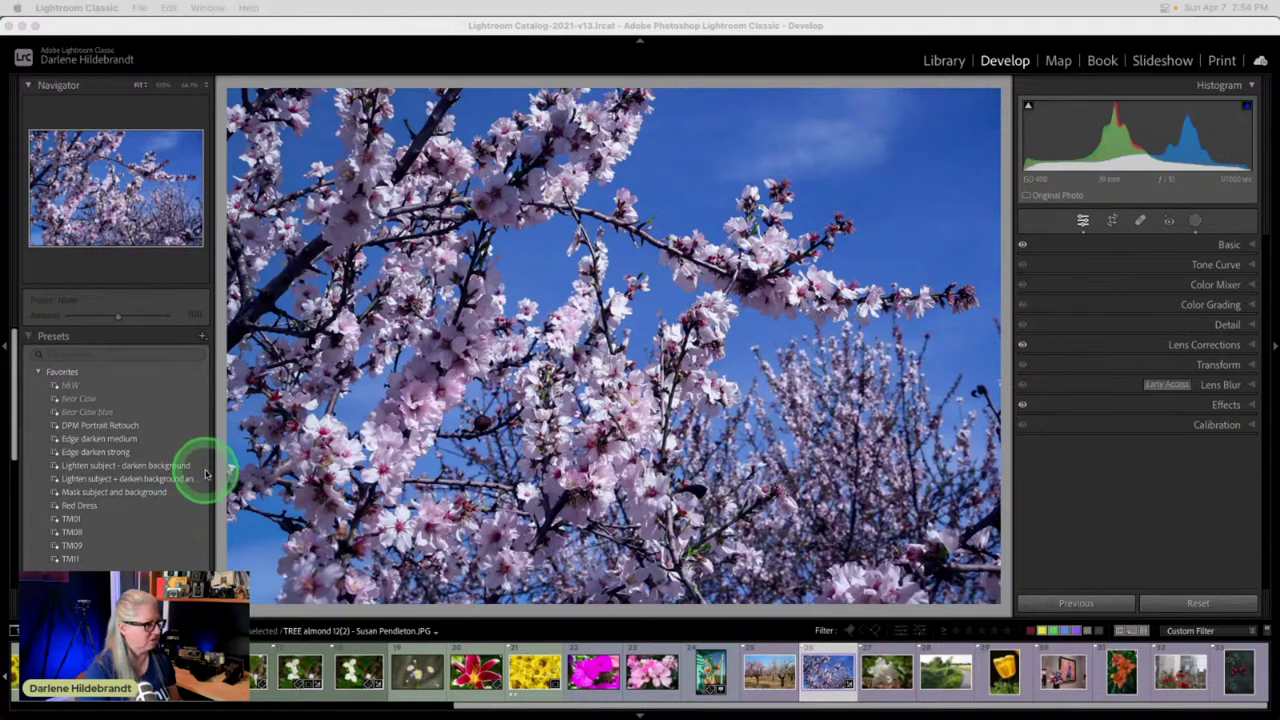
pyautogui.press('r')
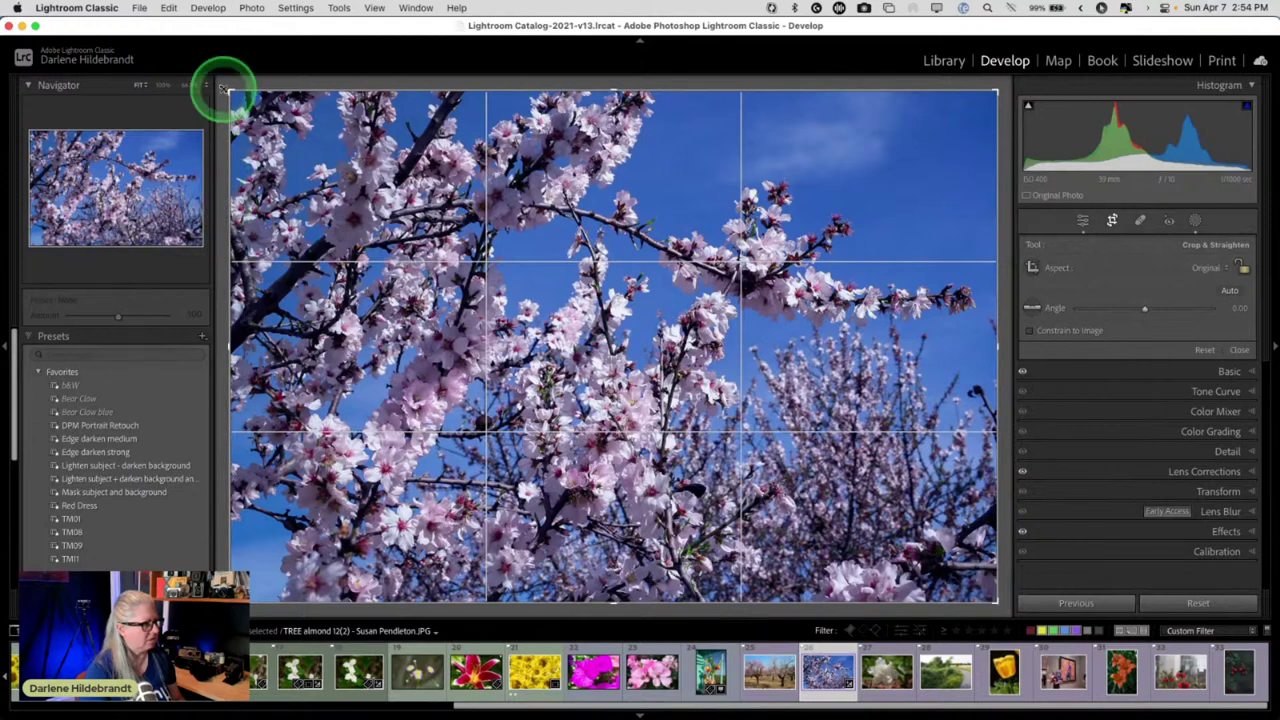
pyautogui.moveTo(226, 88); pyautogui.dragTo(252, 114)
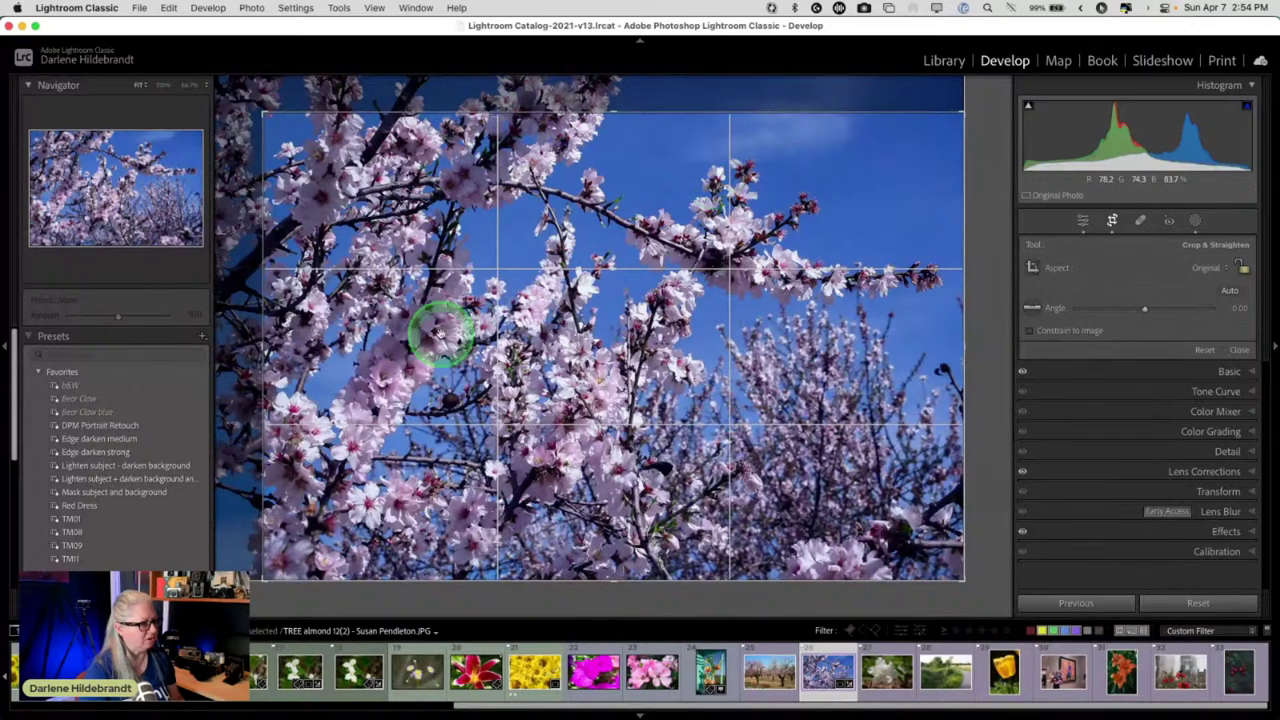
pyautogui.moveTo(452, 337); pyautogui.dragTo(288, 130)
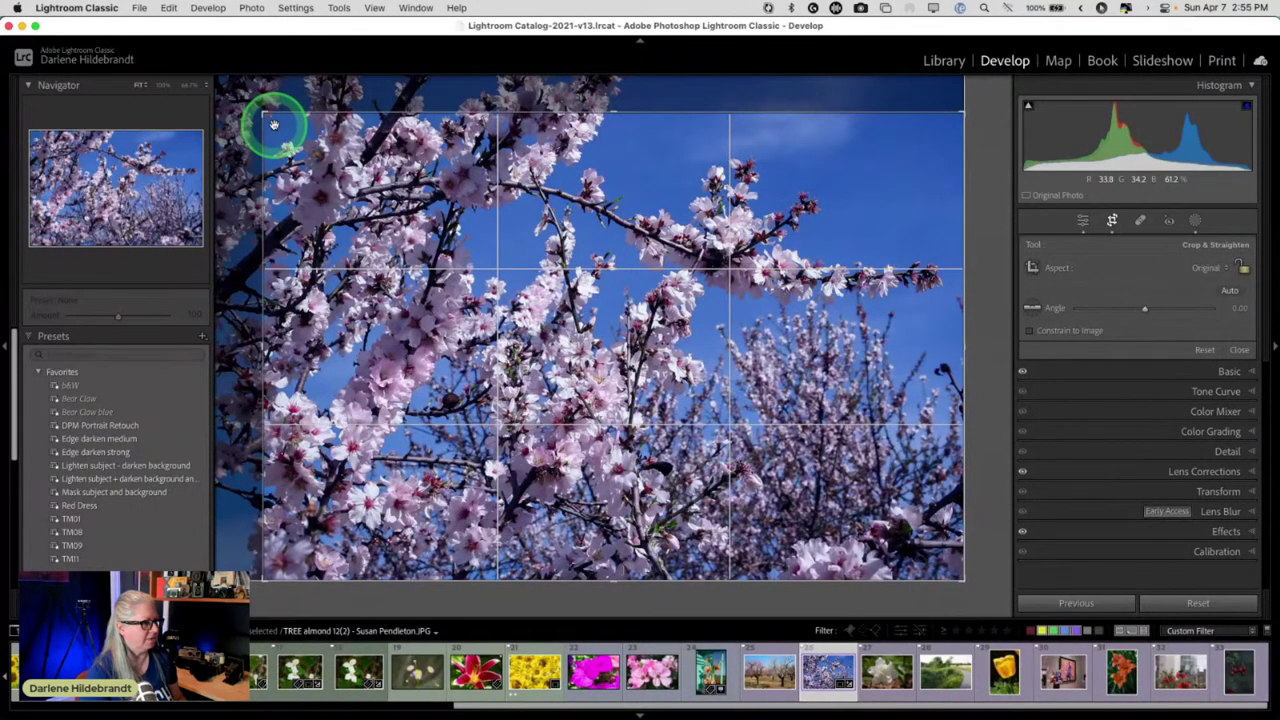
pyautogui.moveTo(991, 206)
pyautogui.mouseDown()
pyautogui.moveTo(1003, 234)
pyautogui.moveTo(998, 222)
pyautogui.mouseUp()
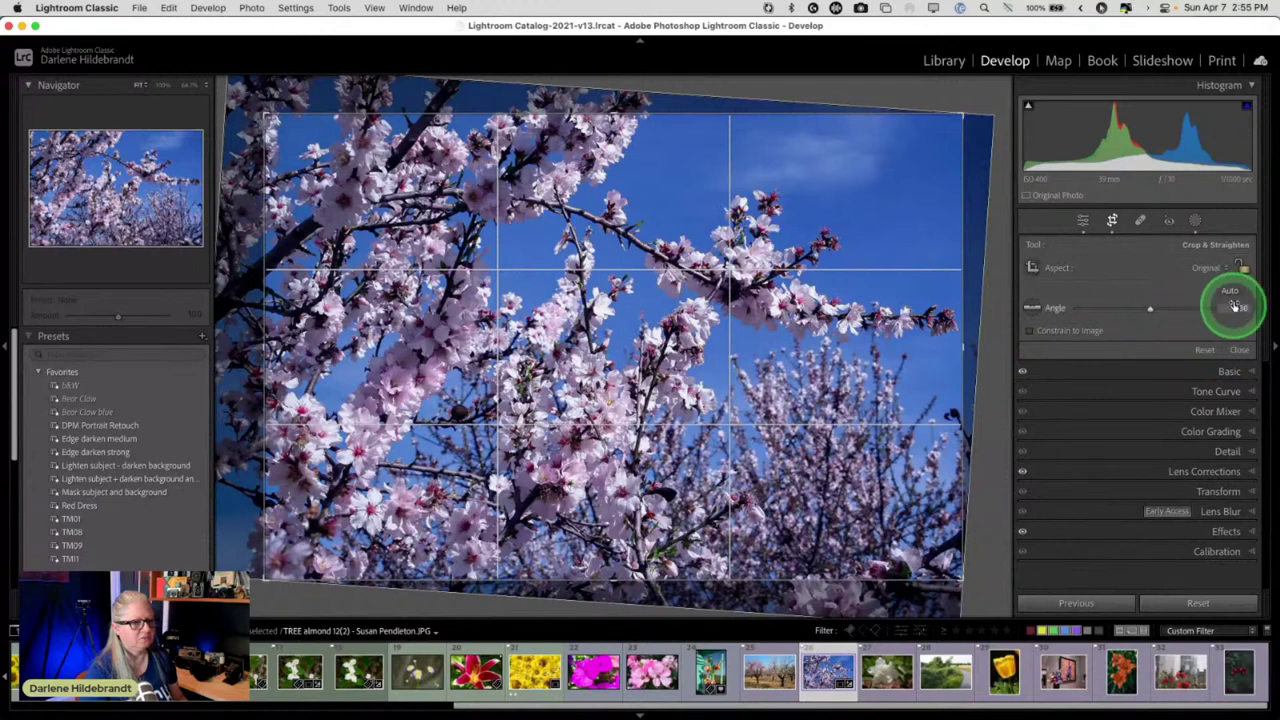
pyautogui.moveTo(1238, 309); pyautogui.dragTo(1180, 308)
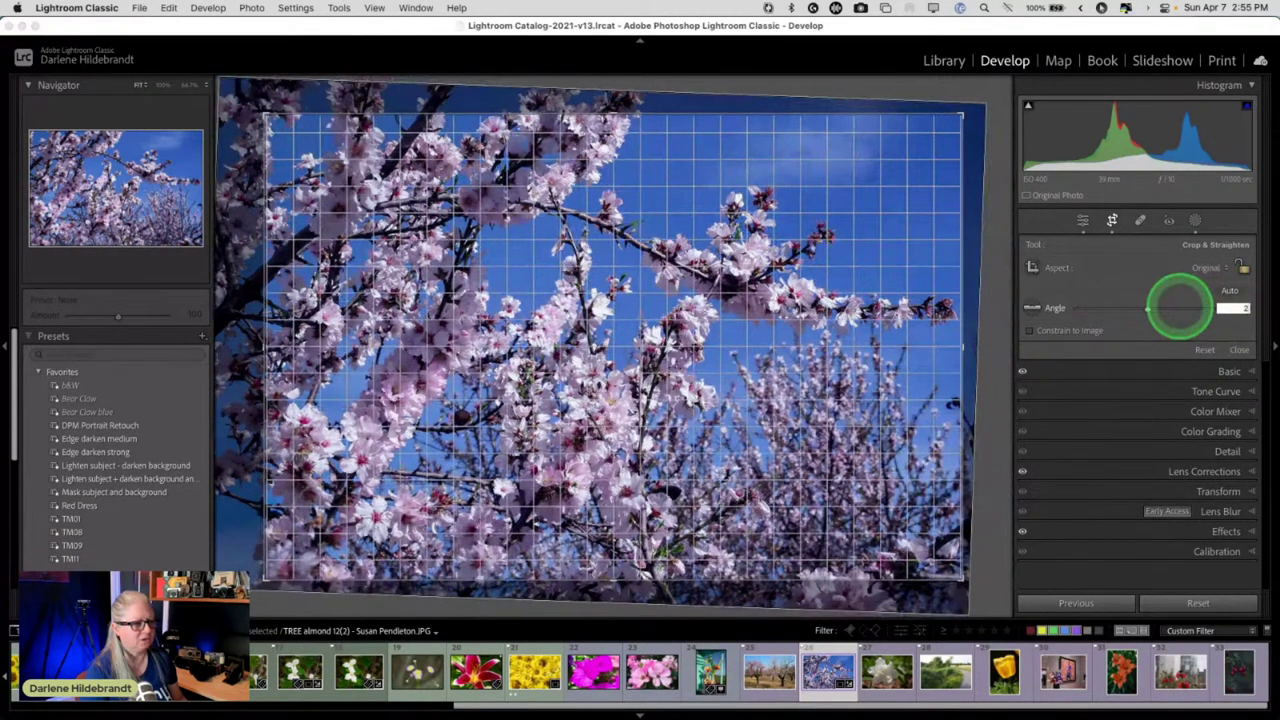
pyautogui.write('0')
pyautogui.press('Return')
pyautogui.click(995, 343)
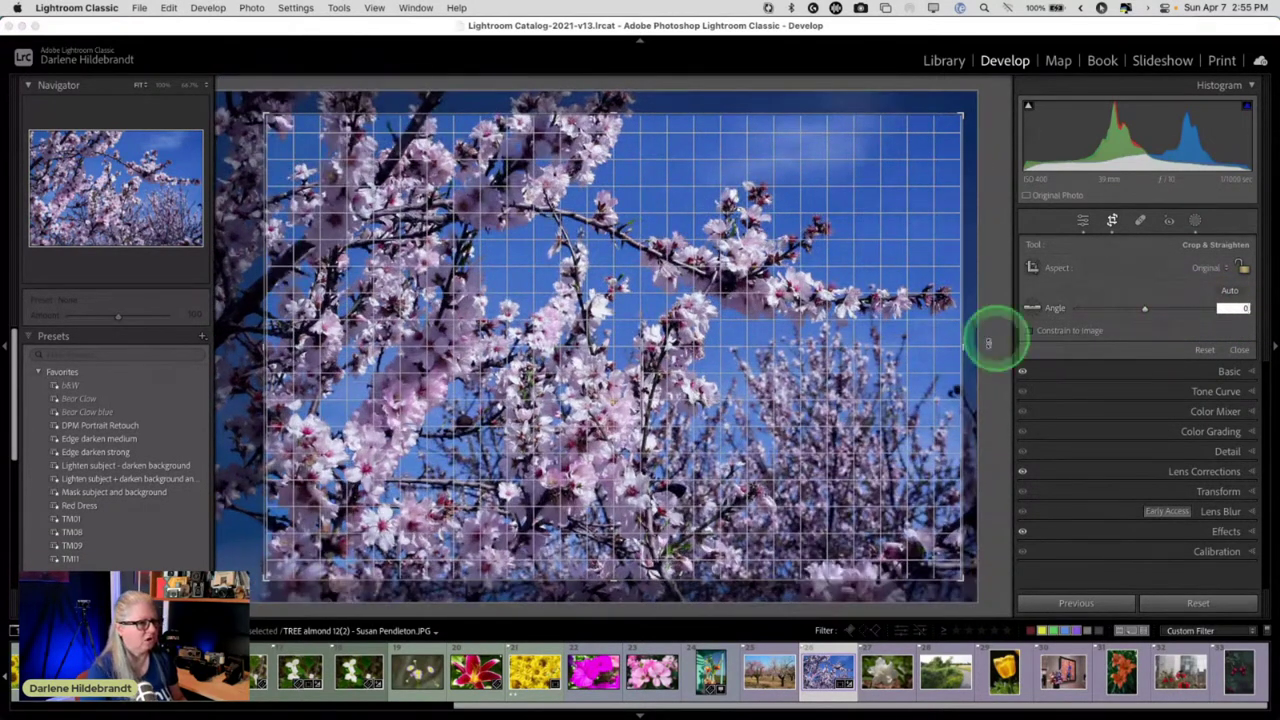
pyautogui.moveTo(995, 343); pyautogui.dragTo(811, 294)
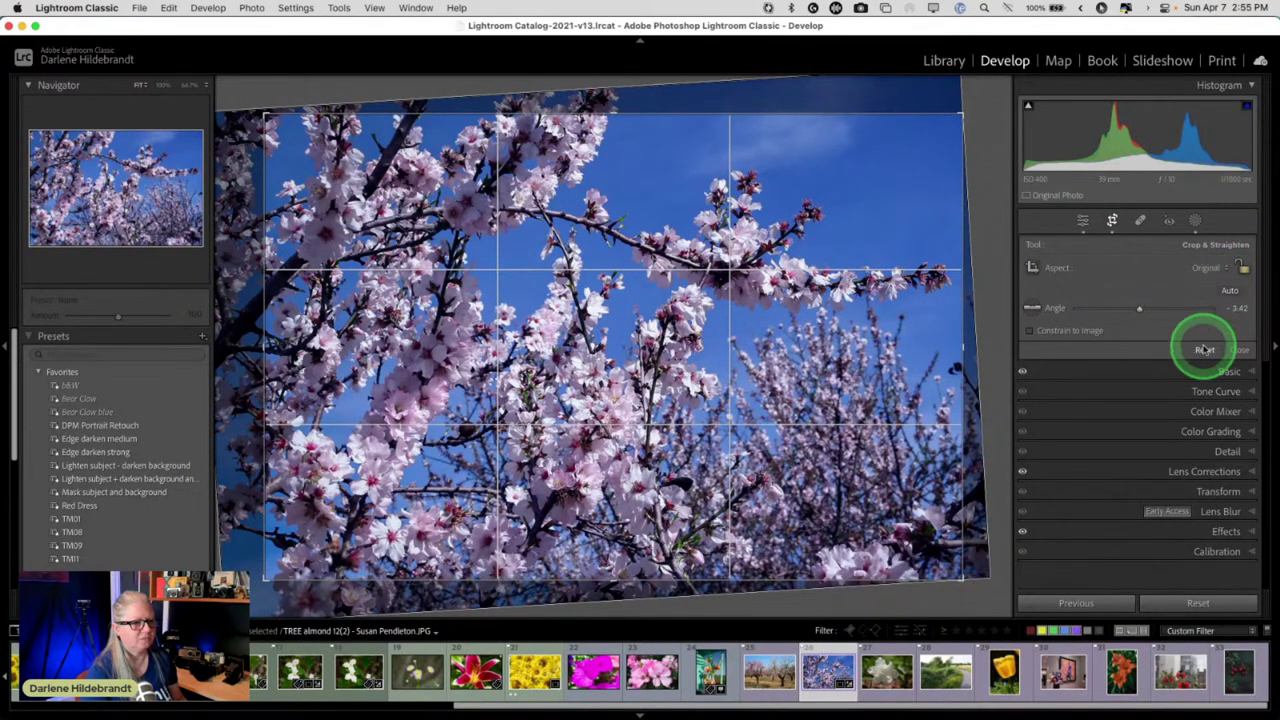
pyautogui.click(1200, 349)
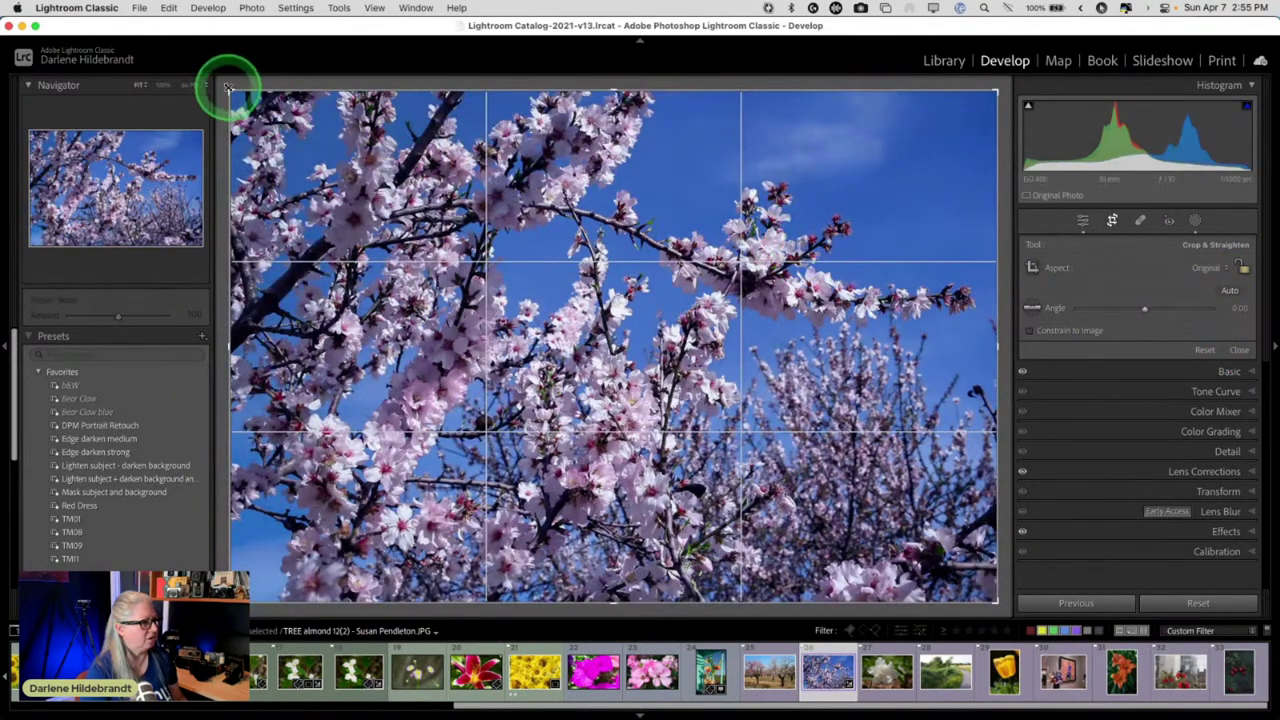
# - Crop the almond blossom photo tighter, trimming its left side and top to a custom aspect, and apply the crop
pyautogui.moveTo(229, 89); pyautogui.dragTo(262, 104)
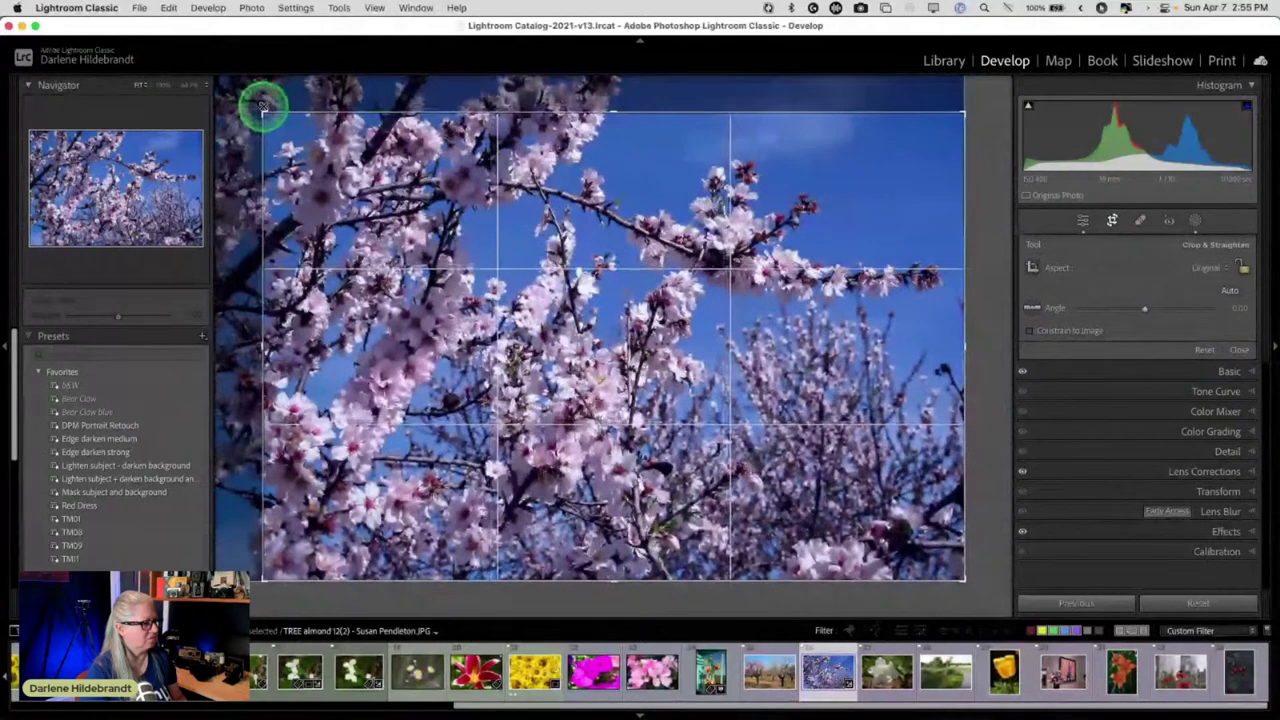
pyautogui.moveTo(489, 117); pyautogui.dragTo(443, 134)
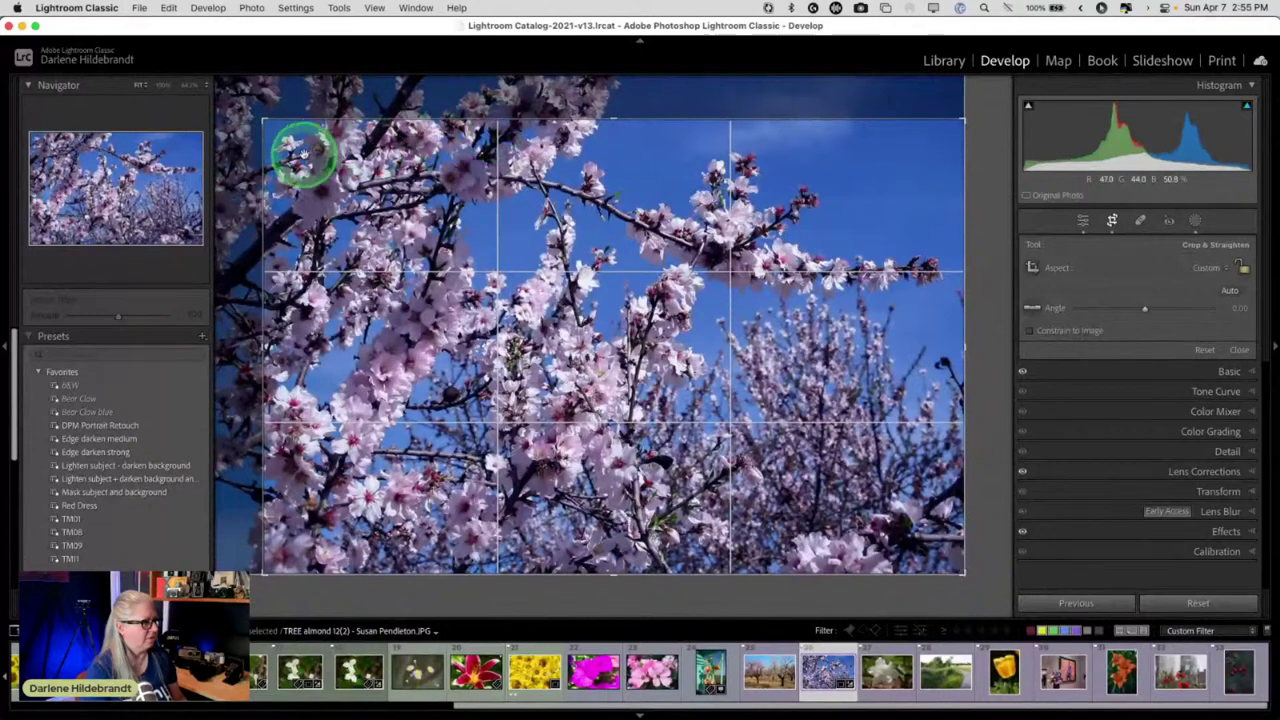
pyautogui.moveTo(264, 150); pyautogui.dragTo(266, 150)
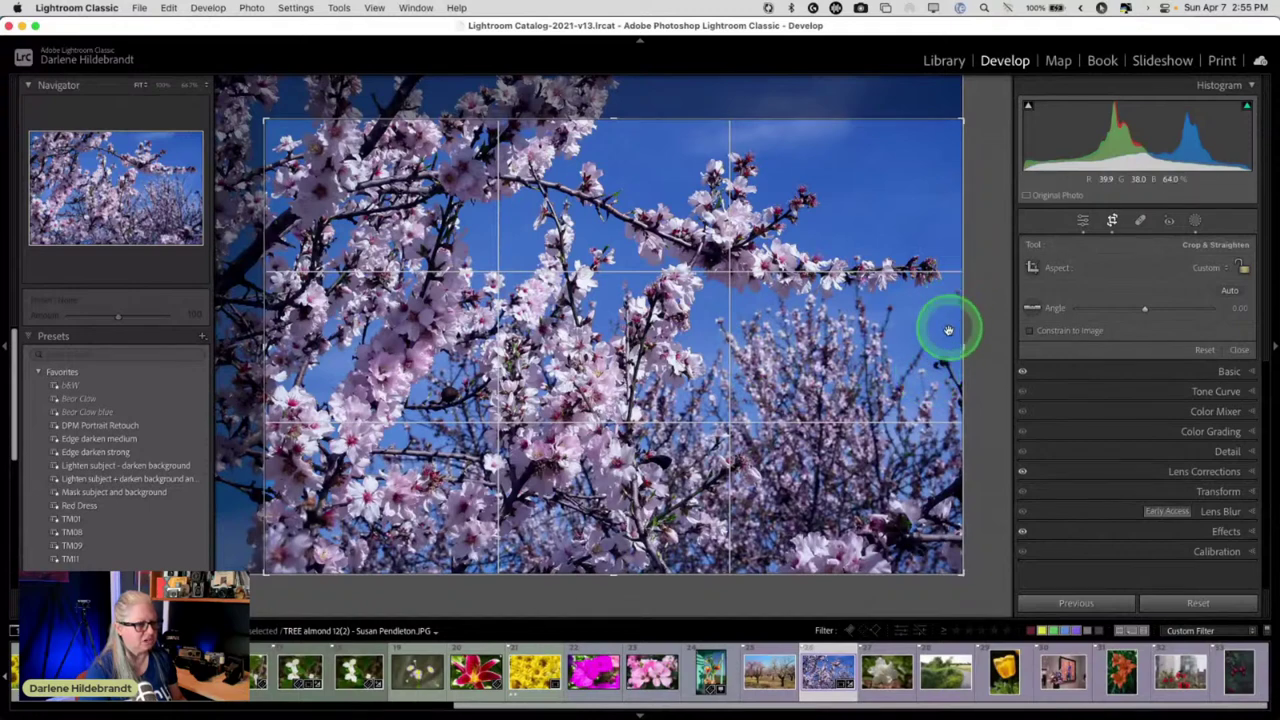
pyautogui.press('Return')
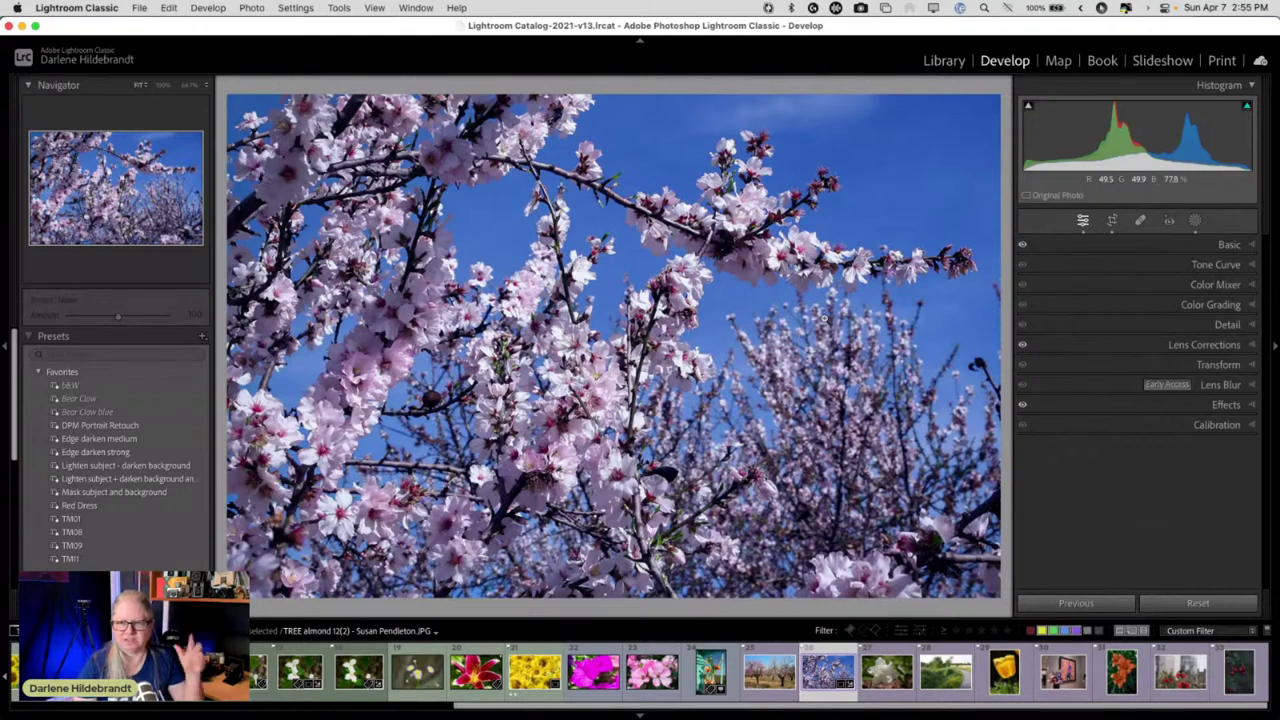
# - Remove the stray spot in the sky beyond the tip of the long branch, with the Remove tool's size at 71 and opacity at 100
pyautogui.click(991, 306)
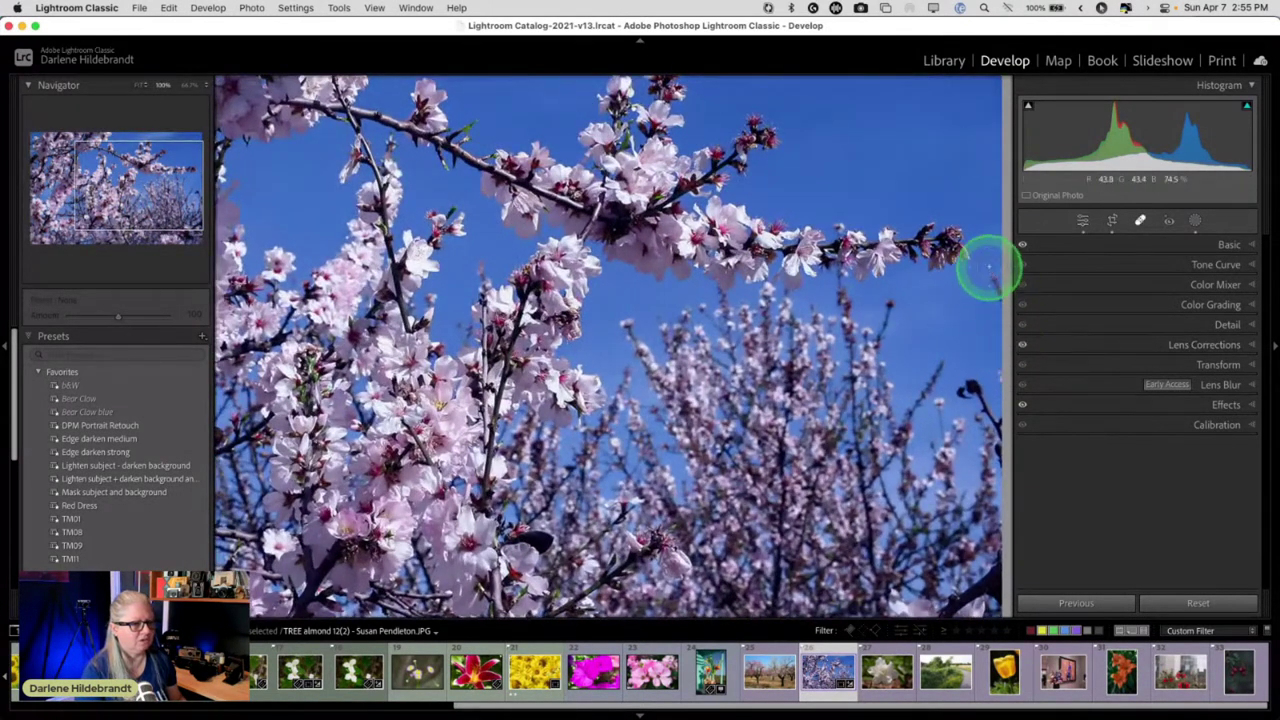
pyautogui.press('q')
pyautogui.click(1063, 244)
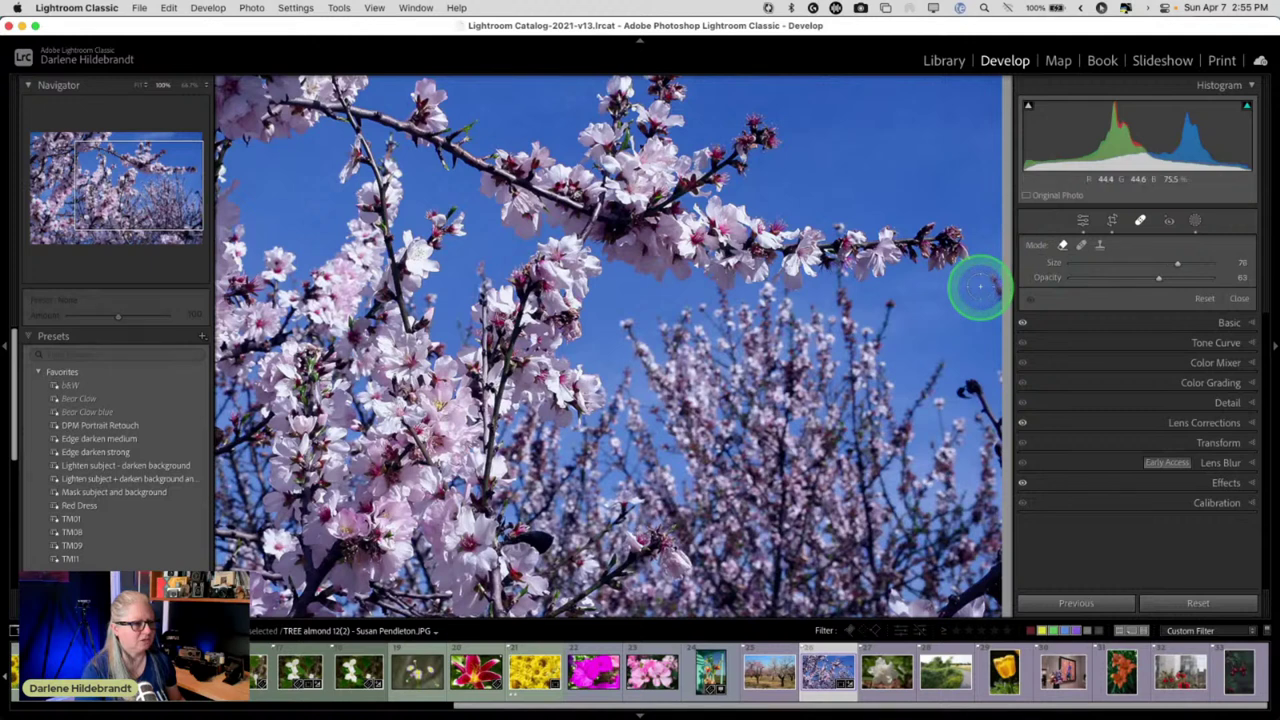
pyautogui.moveTo(994, 286); pyautogui.dragTo(997, 306)
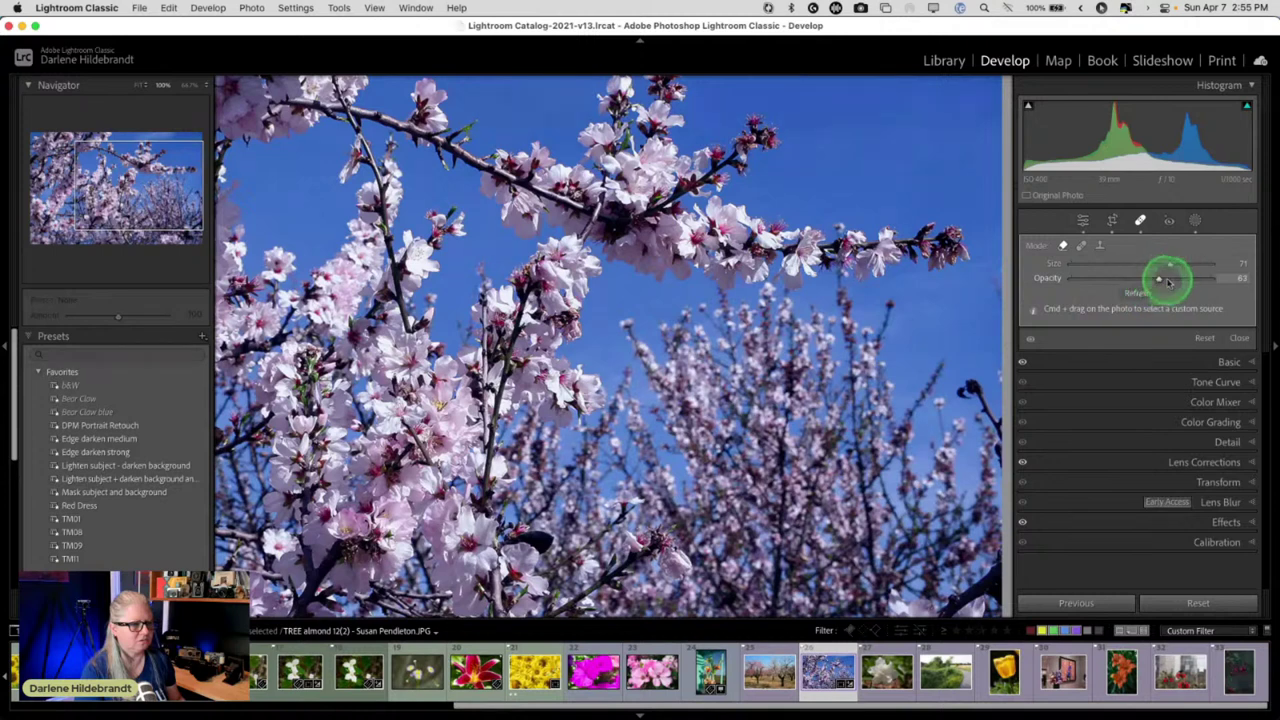
pyautogui.moveTo(1168, 281); pyautogui.dragTo(1222, 279)
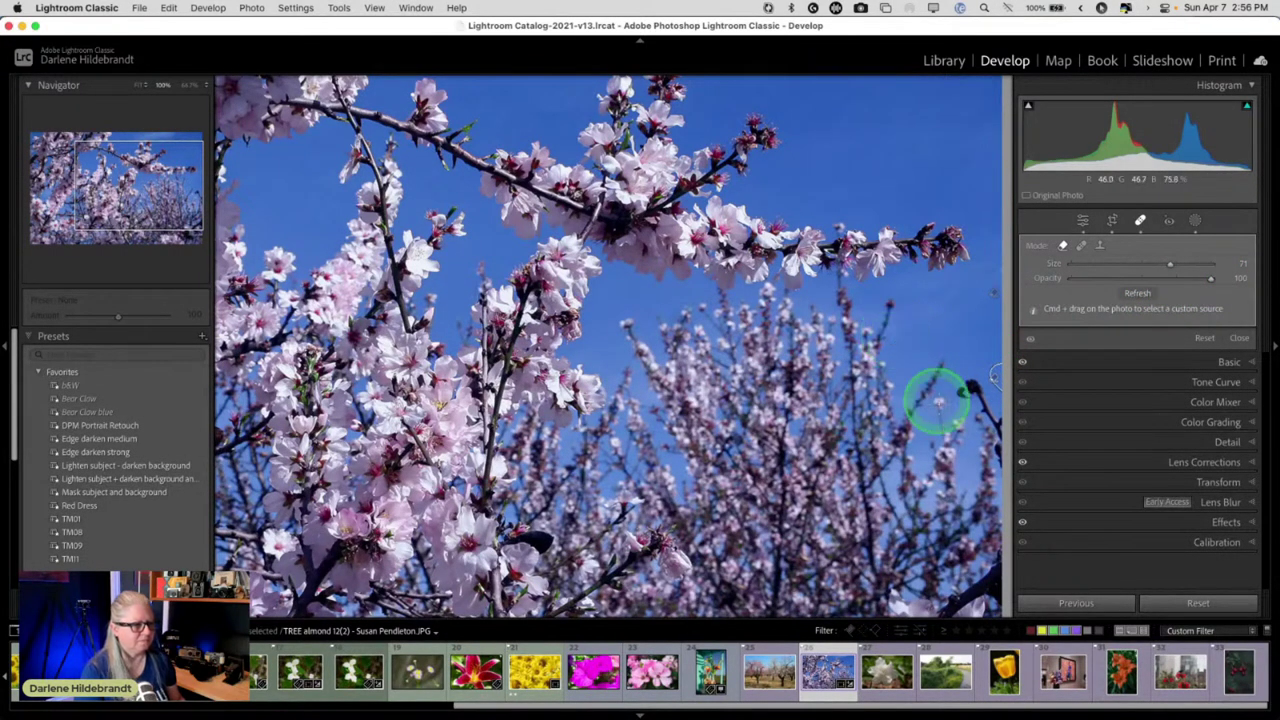
# - Remove the dark twig entering at the photo's right edge below the long branch and finish the retouching
pyautogui.moveTo(965, 391); pyautogui.dragTo(996, 468)
pyautogui.moveTo(1002, 412); pyautogui.dragTo(962, 384)
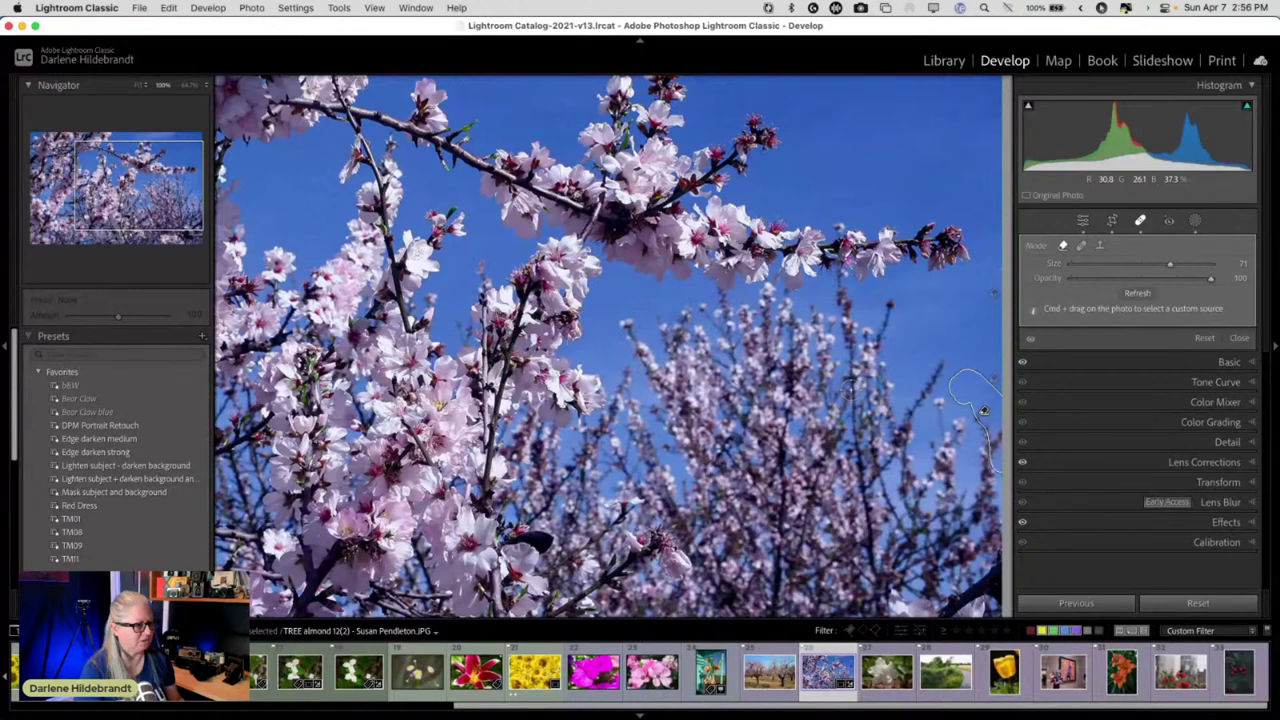
pyautogui.press('q')
pyautogui.click(836, 398)
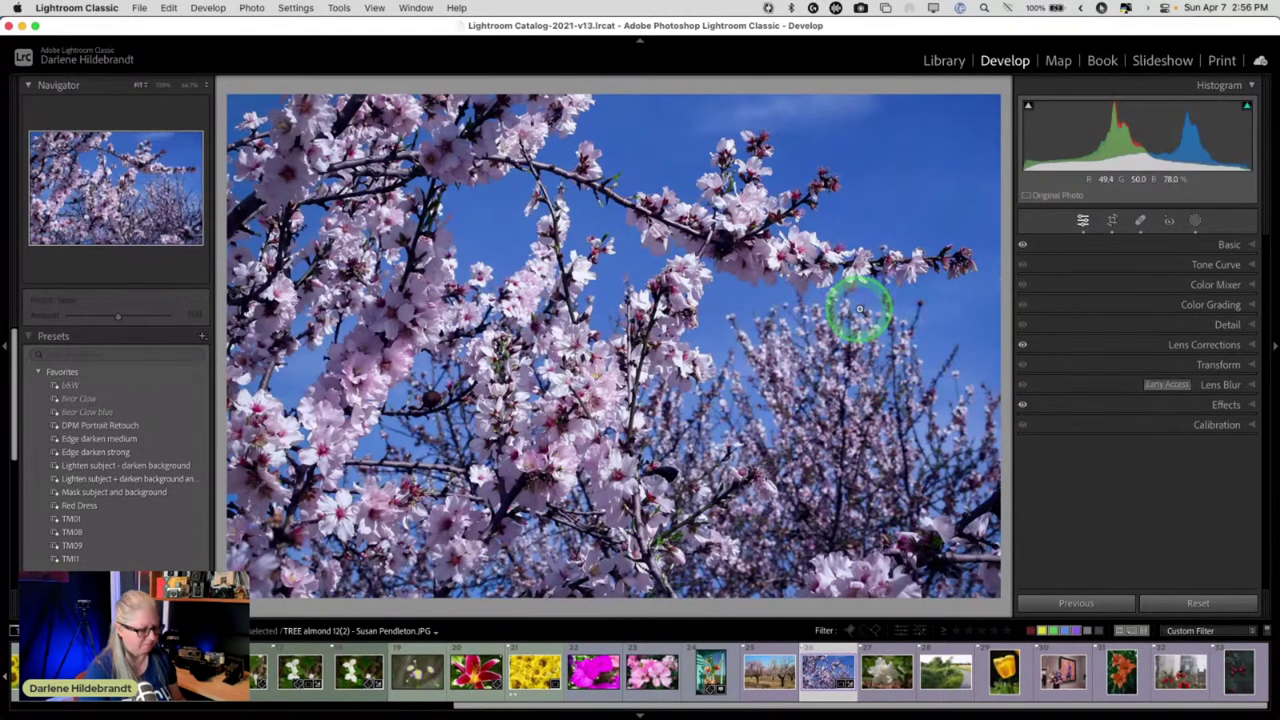
# - Open the edited almond blossom photo in Photoshop as a Smart Object
pyautogui.rightClick(790, 288)
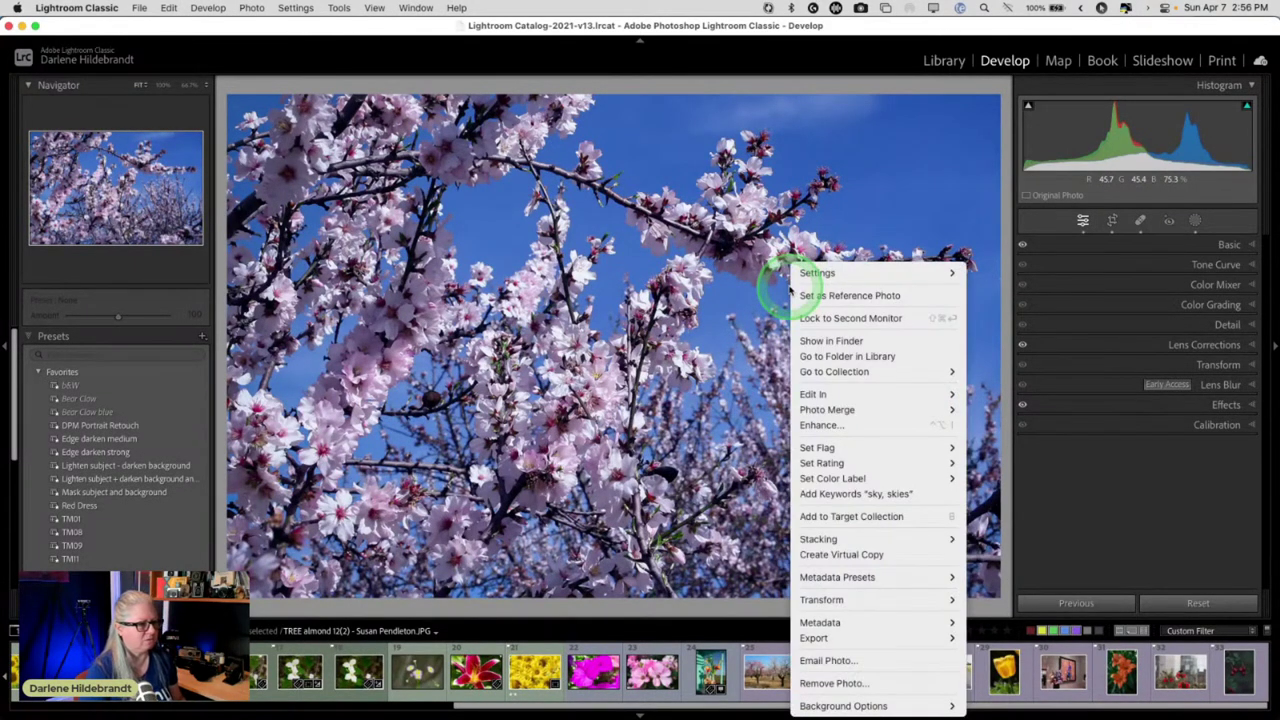
pyautogui.moveTo(812, 394)
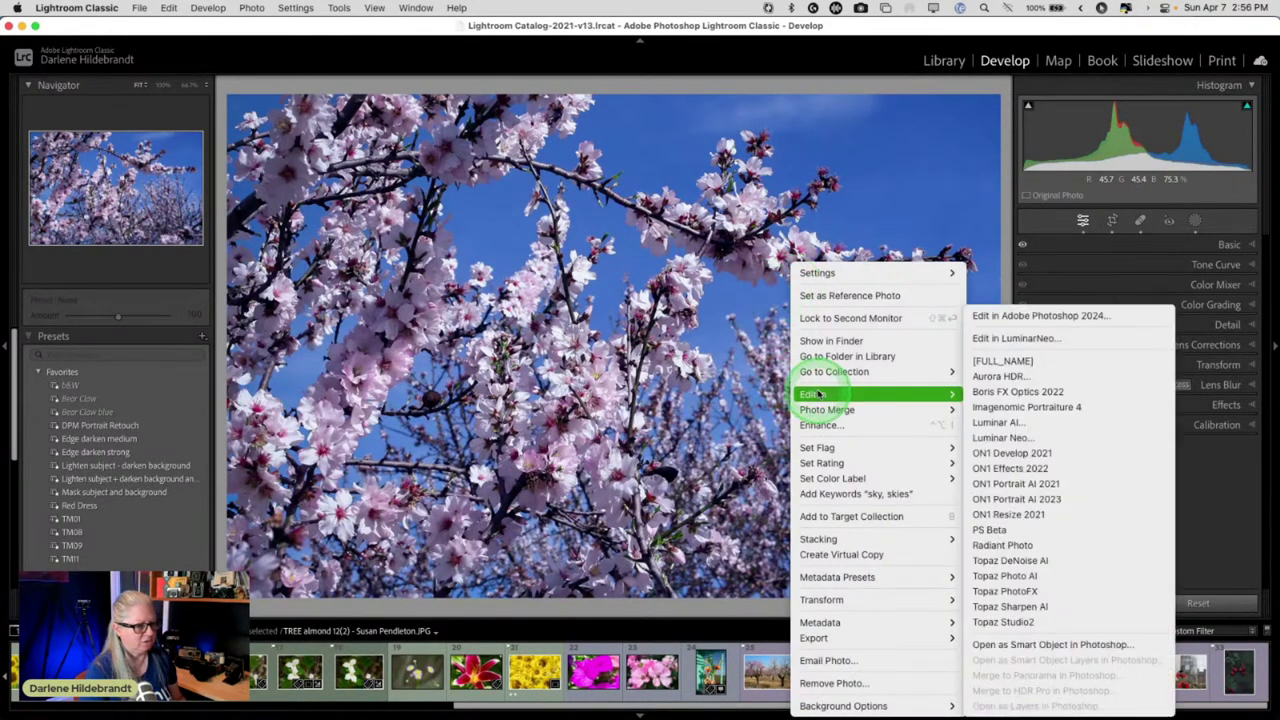
pyautogui.click(1049, 645)
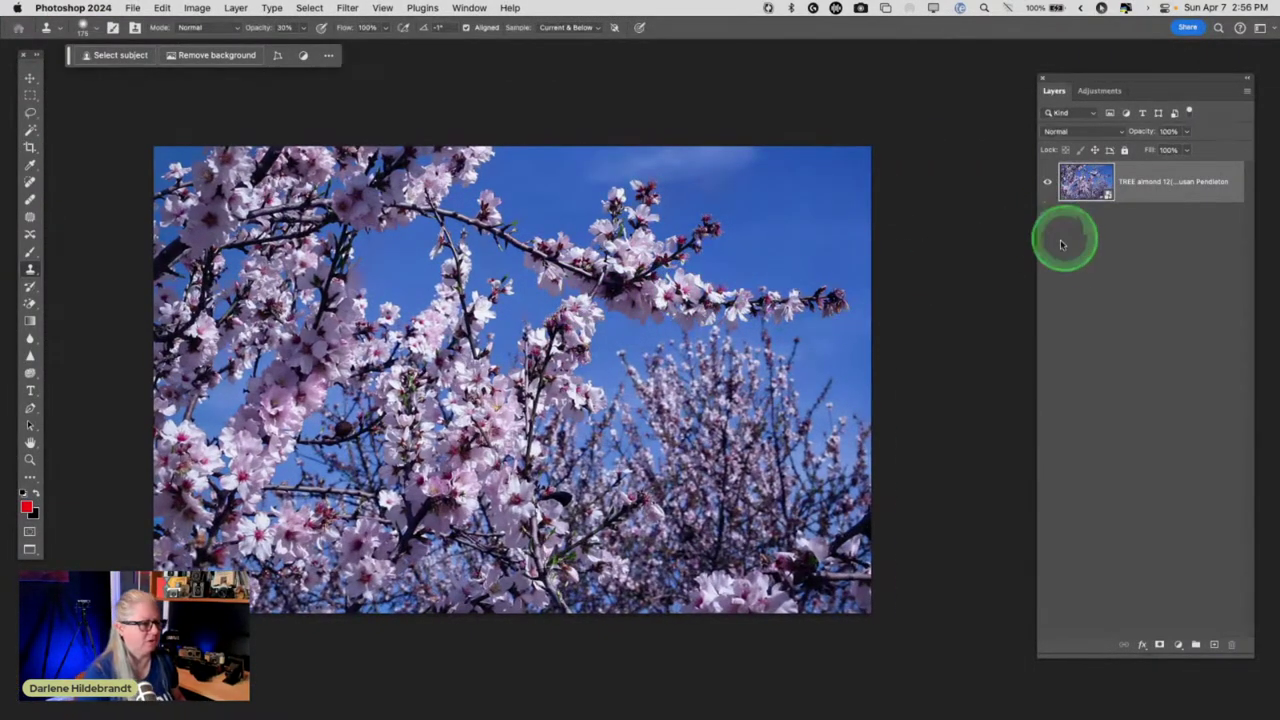
# - Open the Blur Gallery on the almond blossom Smart Object with Field Blur
pyautogui.click(347, 8)
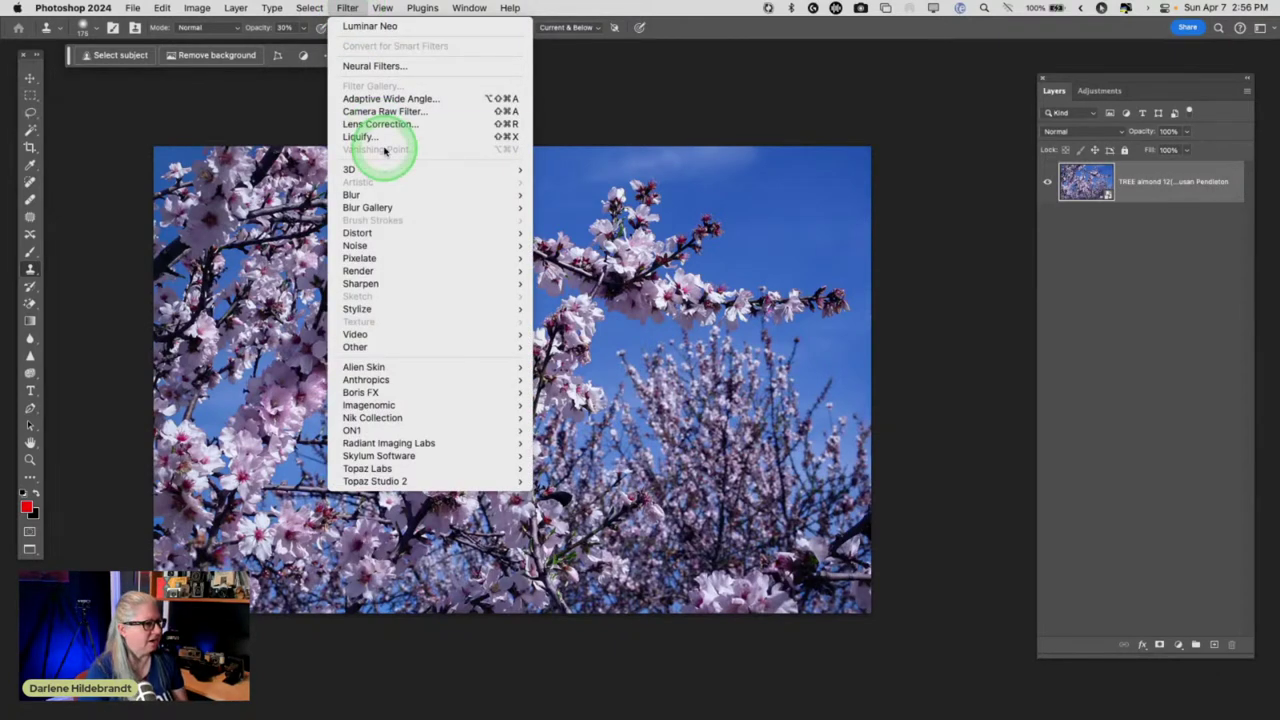
pyautogui.moveTo(388, 207)
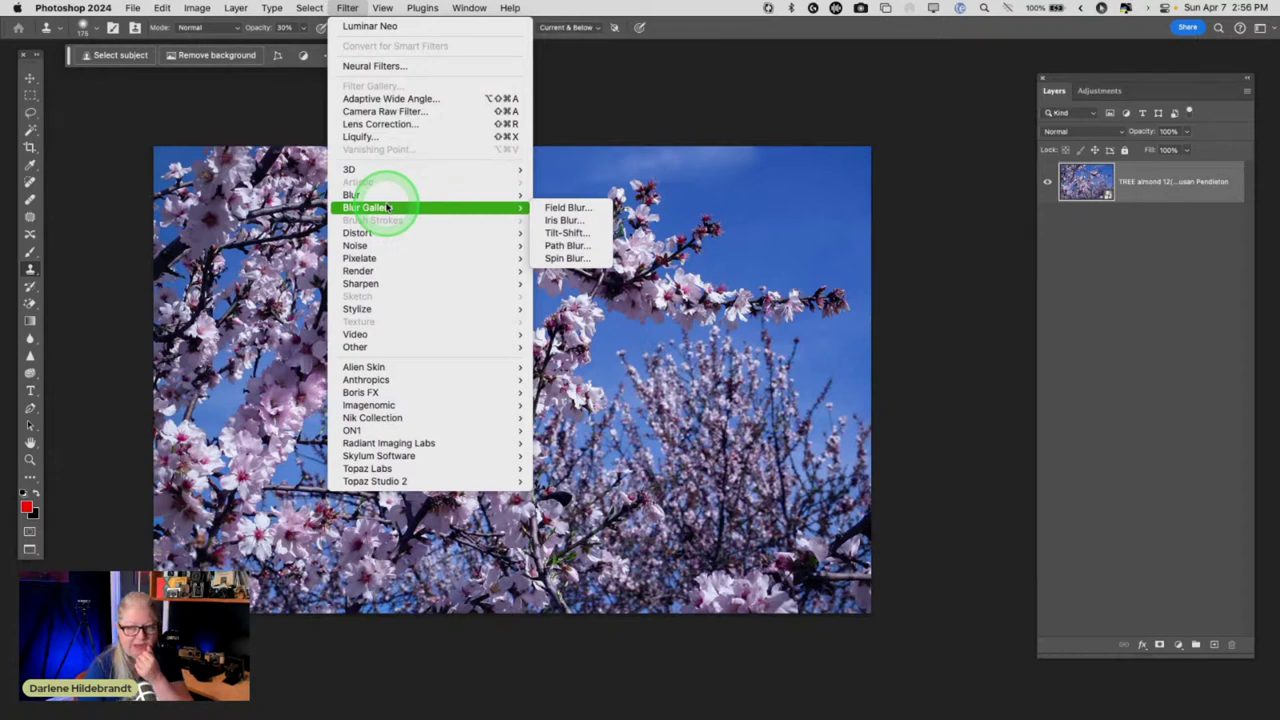
pyautogui.click(541, 208)
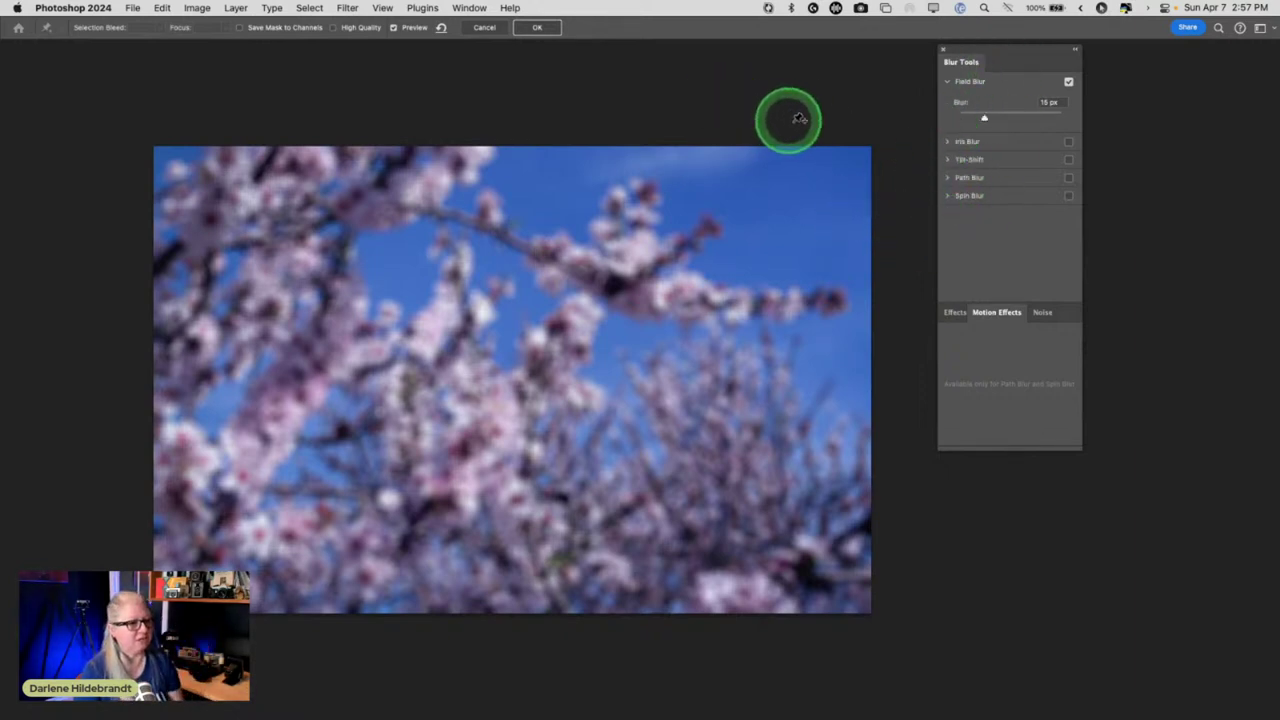
# - Try different Field Blur amounts and an 11 px Iris Blur on the blossoms, and switch both blurs off
pyautogui.moveTo(984, 120)
pyautogui.mouseDown()
pyautogui.moveTo(951, 115)
pyautogui.moveTo(1019, 121)
pyautogui.moveTo(977, 117)
pyautogui.moveTo(1002, 121)
pyautogui.mouseUp()
pyautogui.moveTo(961, 117); pyautogui.dragTo(950, 141)
pyautogui.click(950, 141)
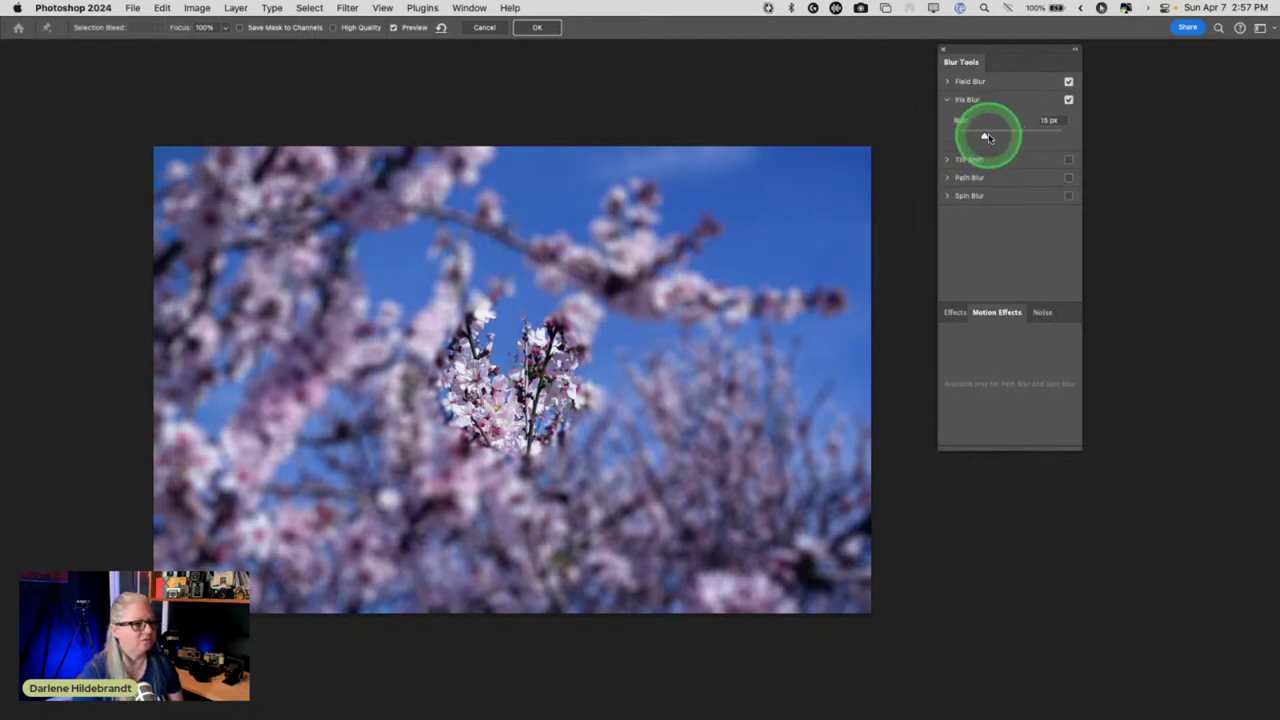
pyautogui.moveTo(988, 137)
pyautogui.mouseDown()
pyautogui.moveTo(1011, 134)
pyautogui.moveTo(981, 134)
pyautogui.mouseUp()
pyautogui.moveTo(478, 375)
pyautogui.mouseDown()
pyautogui.moveTo(523, 371)
pyautogui.moveTo(409, 409)
pyautogui.moveTo(343, 349)
pyautogui.moveTo(341, 449)
pyautogui.moveTo(363, 366)
pyautogui.moveTo(491, 414)
pyautogui.moveTo(440, 429)
pyautogui.moveTo(437, 358)
pyautogui.moveTo(482, 380)
pyautogui.mouseUp()
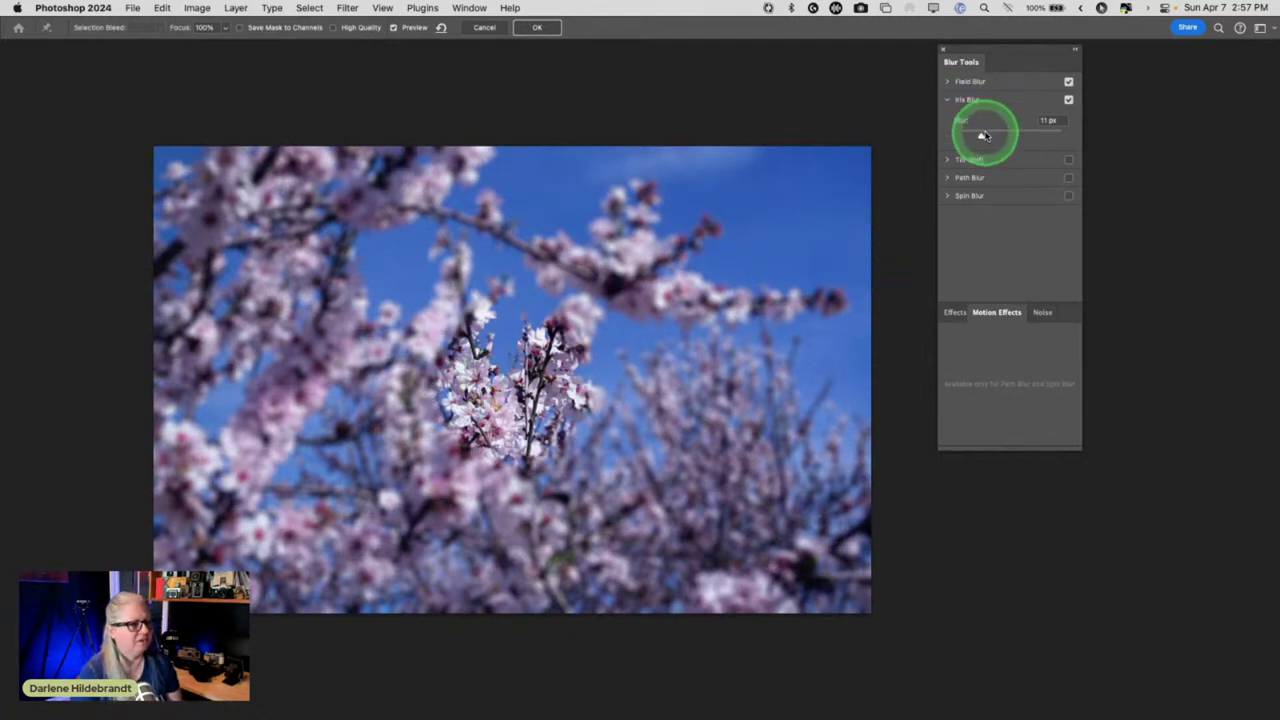
pyautogui.click(1068, 100)
pyautogui.click(1068, 81)
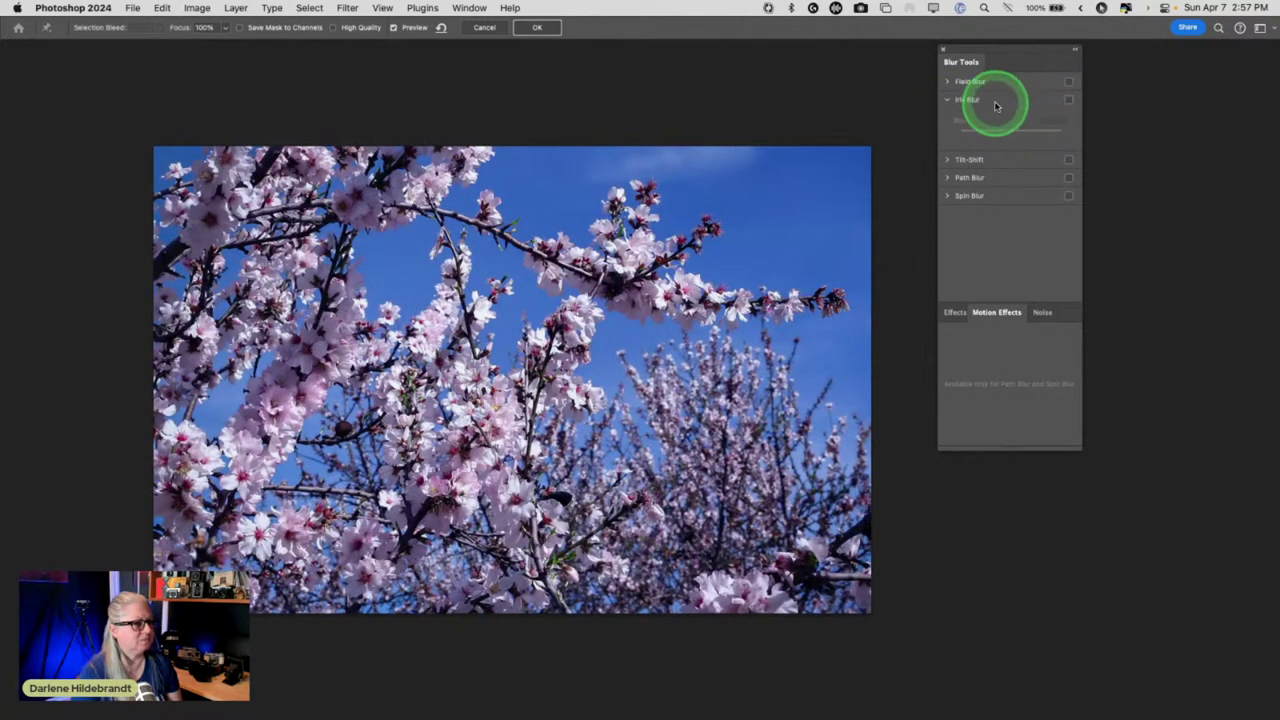
# - Preview the Tilt-Shift, Path Blur and Spin Blur effects on the blossoms one at a time
pyautogui.click(969, 163)
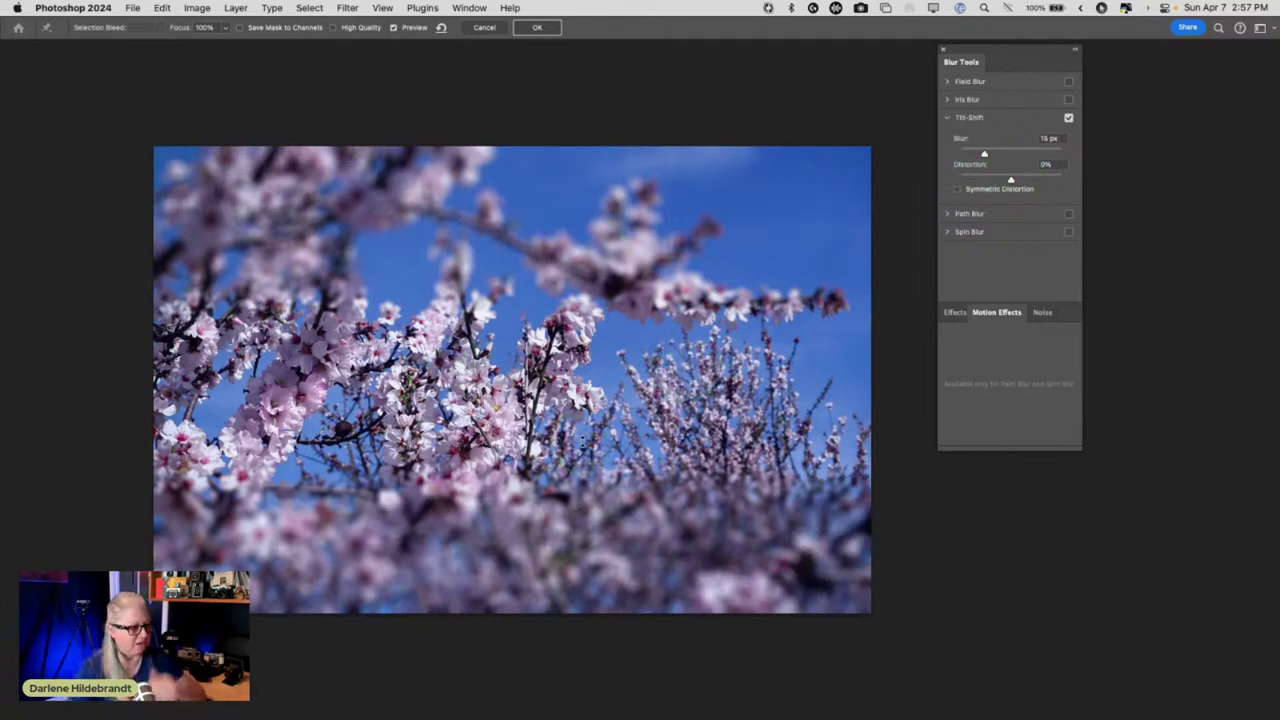
pyautogui.click(1069, 118)
pyautogui.click(955, 213)
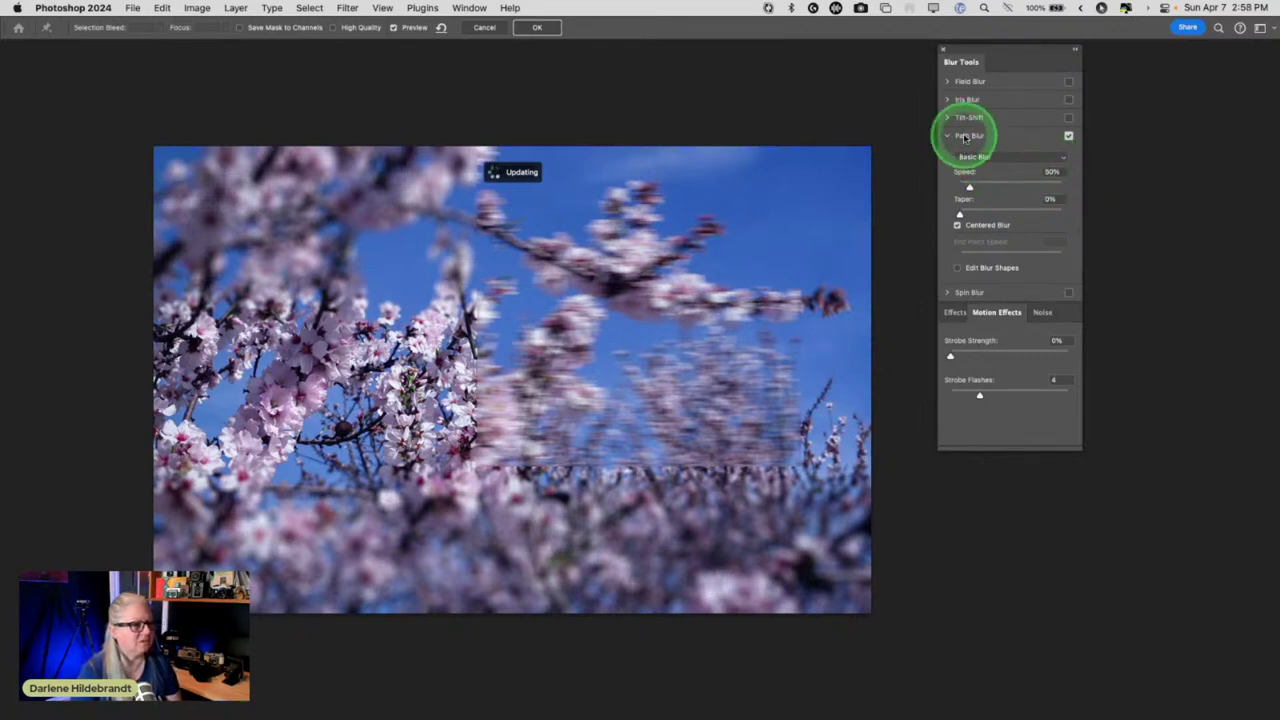
pyautogui.click(1068, 135)
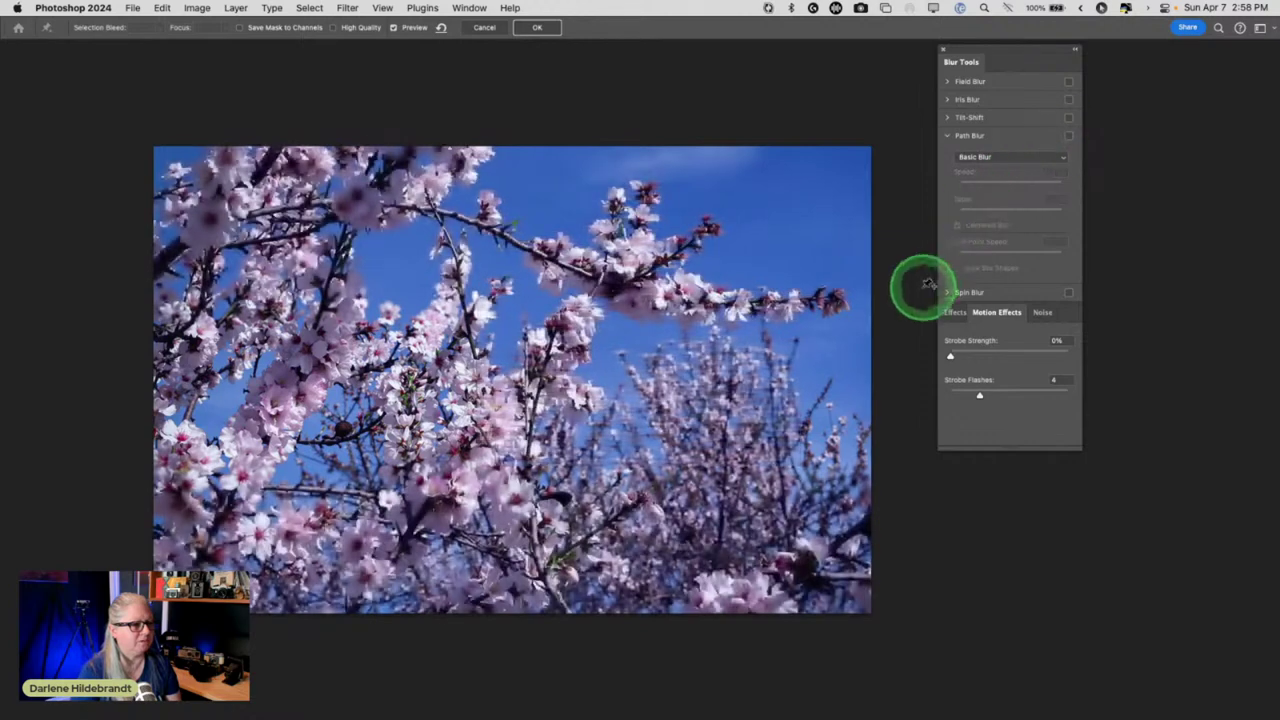
pyautogui.click(951, 292)
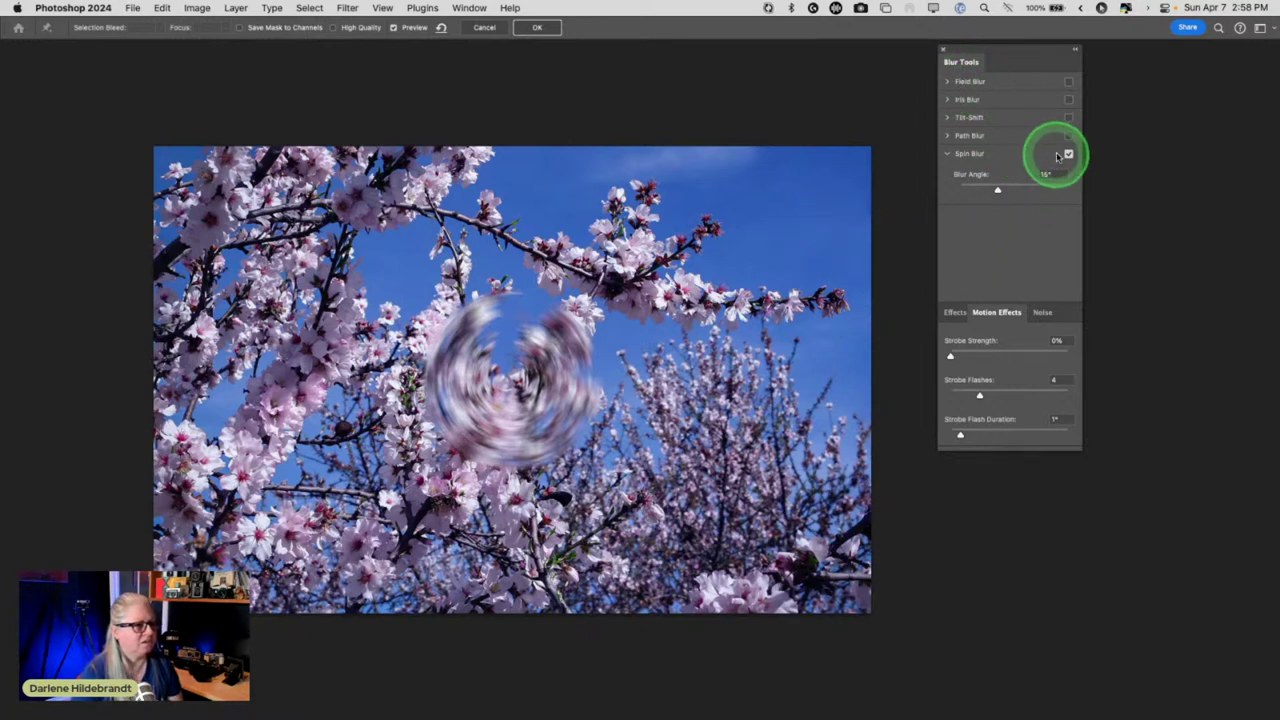
# - Switch off Spin Blur and apply a 7 px Field Blur to the whole photo
pyautogui.click(966, 81)
pyautogui.click(1067, 194)
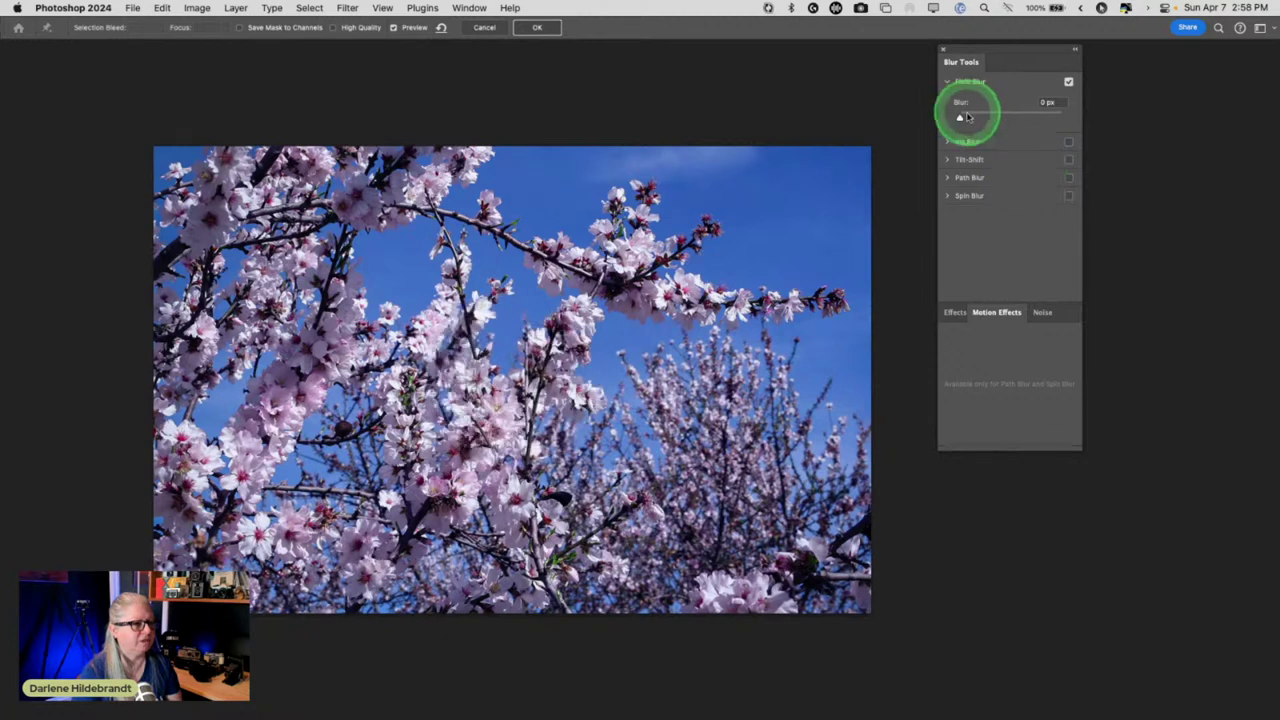
pyautogui.moveTo(960, 119); pyautogui.dragTo(969, 119)
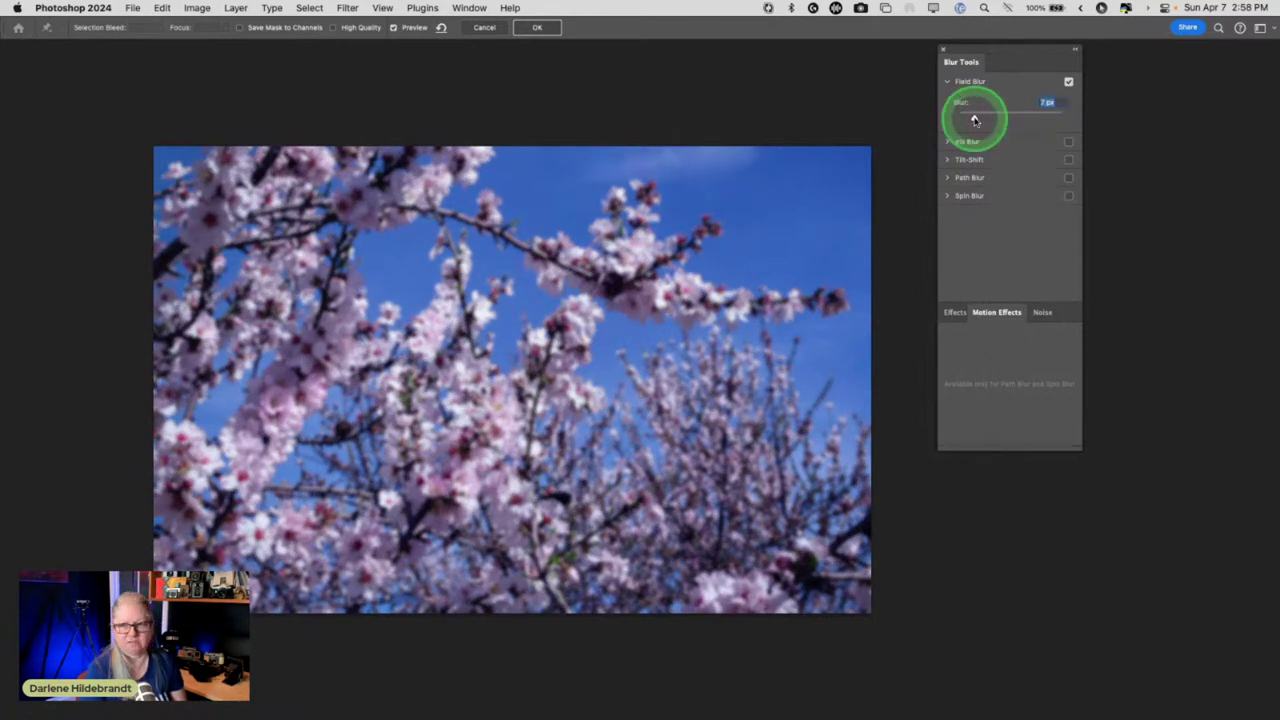
pyautogui.click(536, 29)
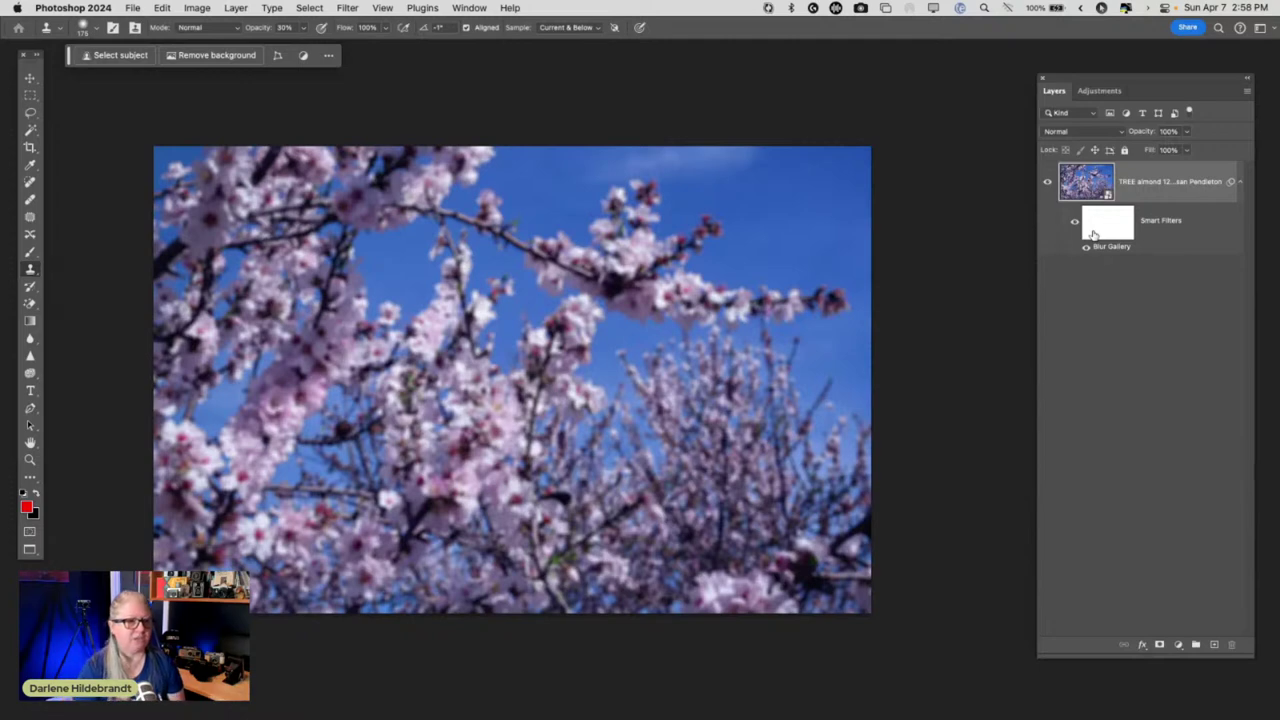
# - Invert the white Smart Filters mask of the almond blossom layer to black to hide the Blur Gallery effect
pyautogui.moveTo(1093, 234); pyautogui.dragTo(1074, 300)
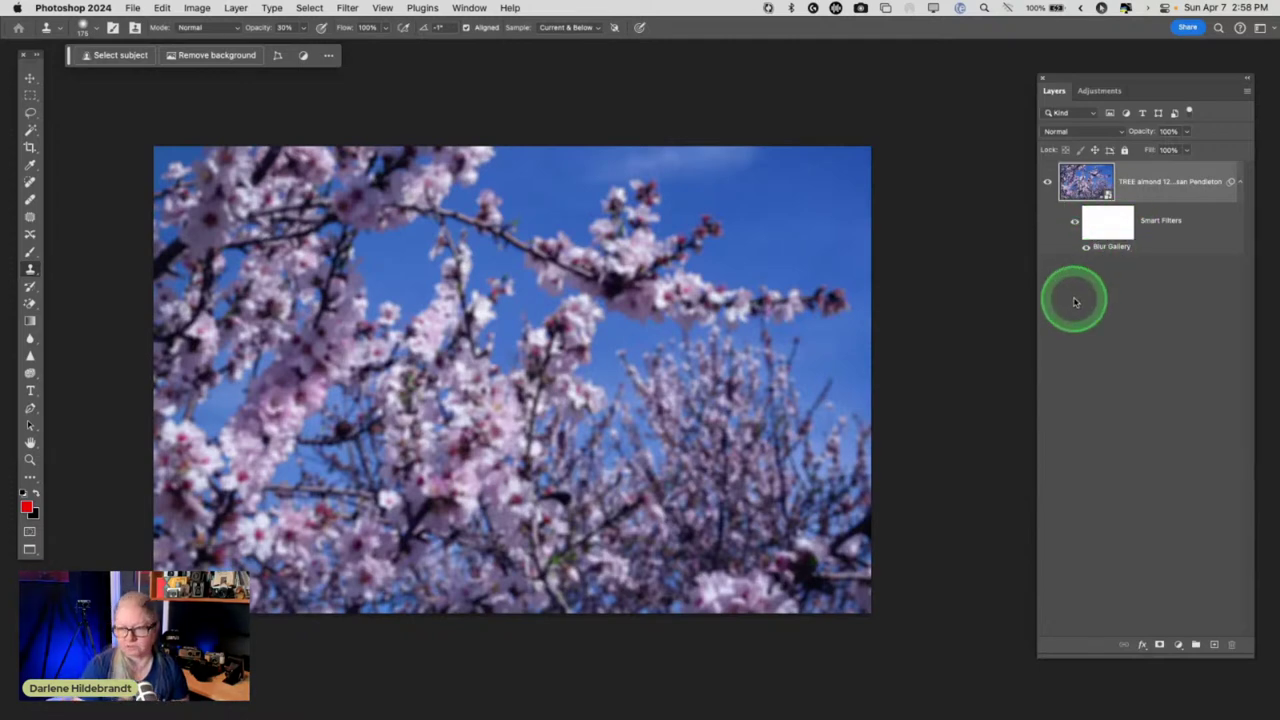
pyautogui.moveTo(1108, 232)
pyautogui.mouseDown()
pyautogui.moveTo(1115, 252)
pyautogui.moveTo(1100, 200)
pyautogui.moveTo(1080, 186)
pyautogui.moveTo(1091, 224)
pyautogui.moveTo(1122, 246)
pyautogui.moveTo(1114, 255)
pyautogui.mouseUp()
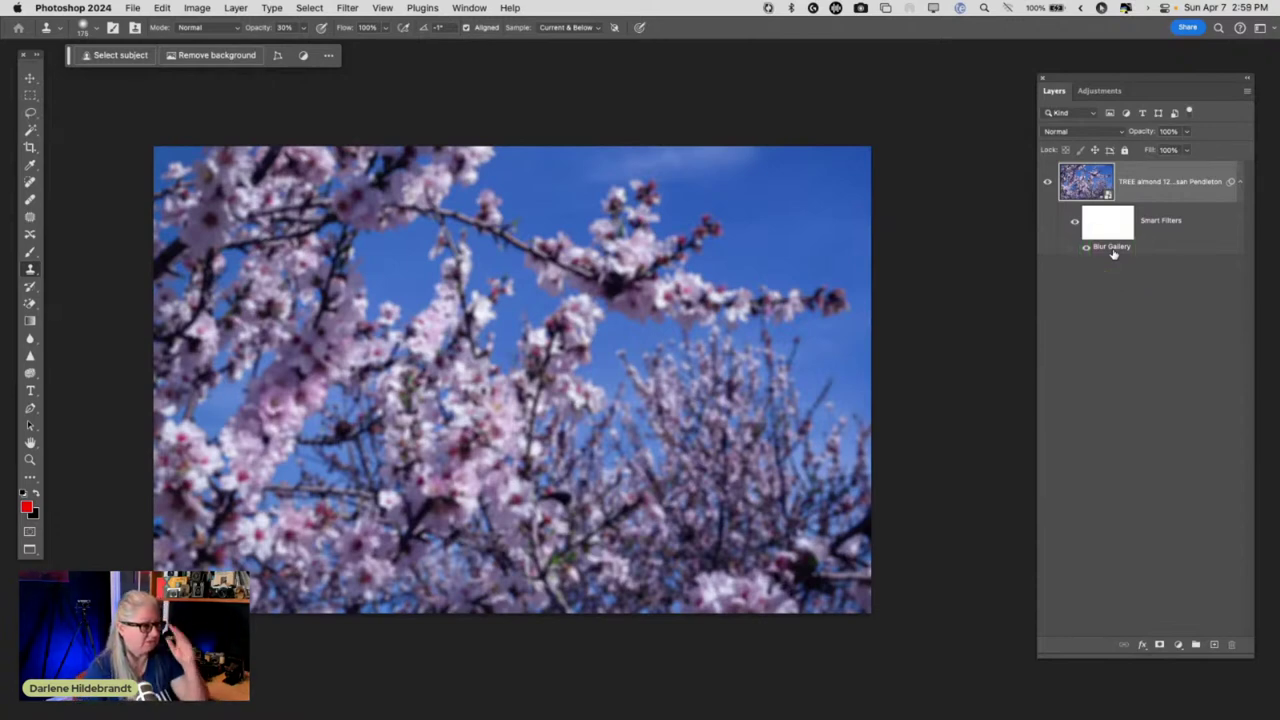
pyautogui.moveTo(1108, 241); pyautogui.dragTo(1109, 368)
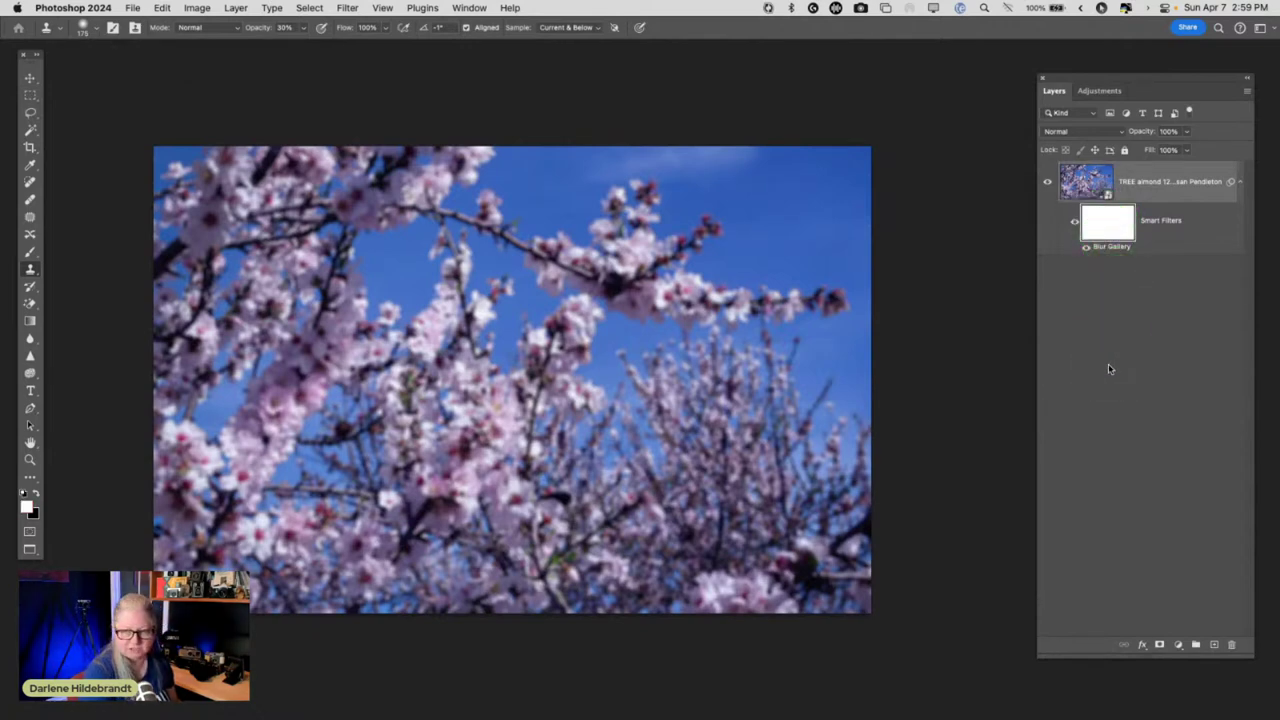
pyautogui.click(1108, 368)
pyautogui.press('super+i')
pyautogui.moveTo(1108, 369)
pyautogui.mouseDown()
pyautogui.moveTo(1111, 257)
pyautogui.moveTo(1094, 223)
pyautogui.moveTo(1113, 218)
pyautogui.mouseUp()
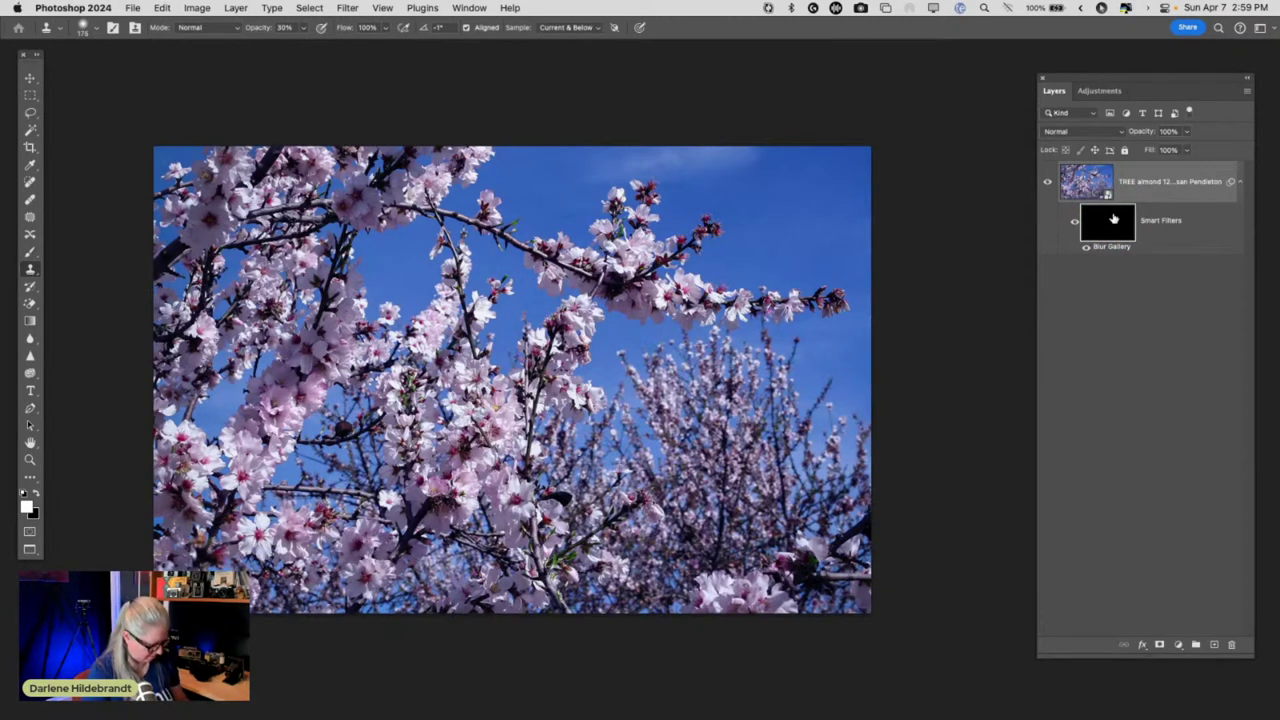
# - Set up a soft white Brush at 250 px and 40% opacity for painting on the Smart Filters mask
pyautogui.press('b')
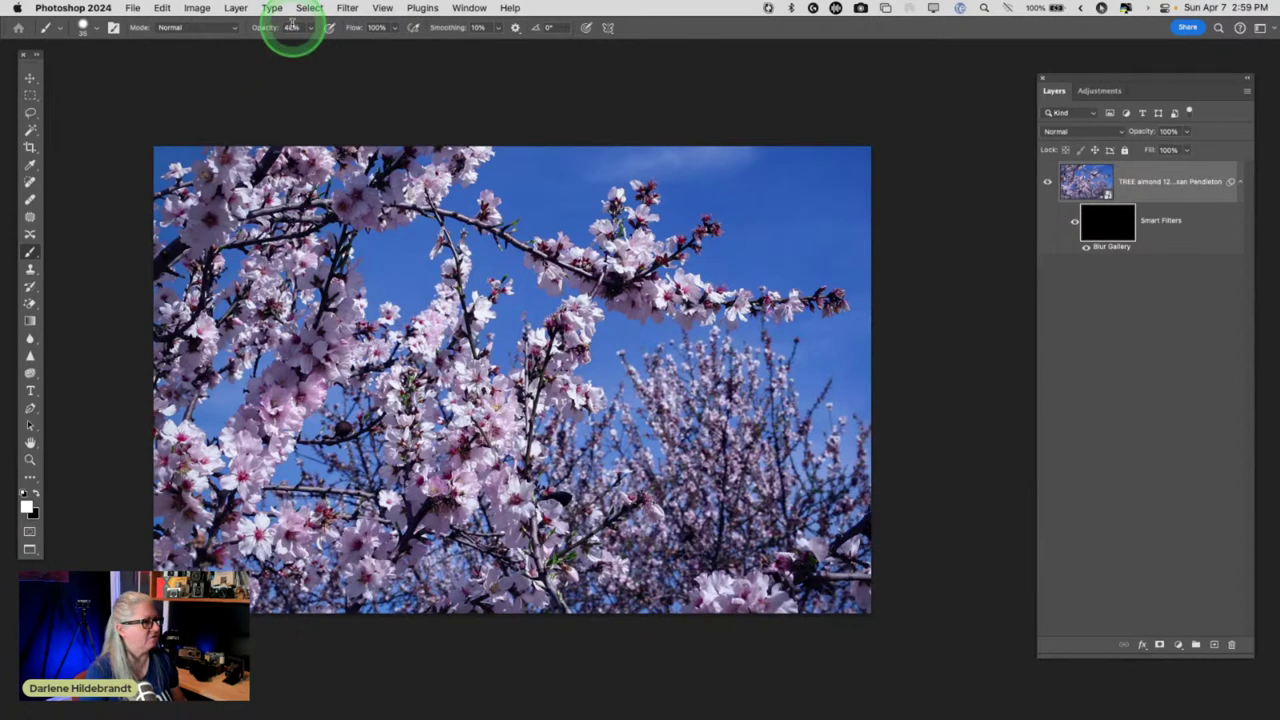
pyautogui.moveTo(291, 22)
pyautogui.mouseDown()
pyautogui.moveTo(280, 49)
pyautogui.moveTo(292, 80)
pyautogui.moveTo(297, 43)
pyautogui.moveTo(790, 473)
pyautogui.mouseUp()
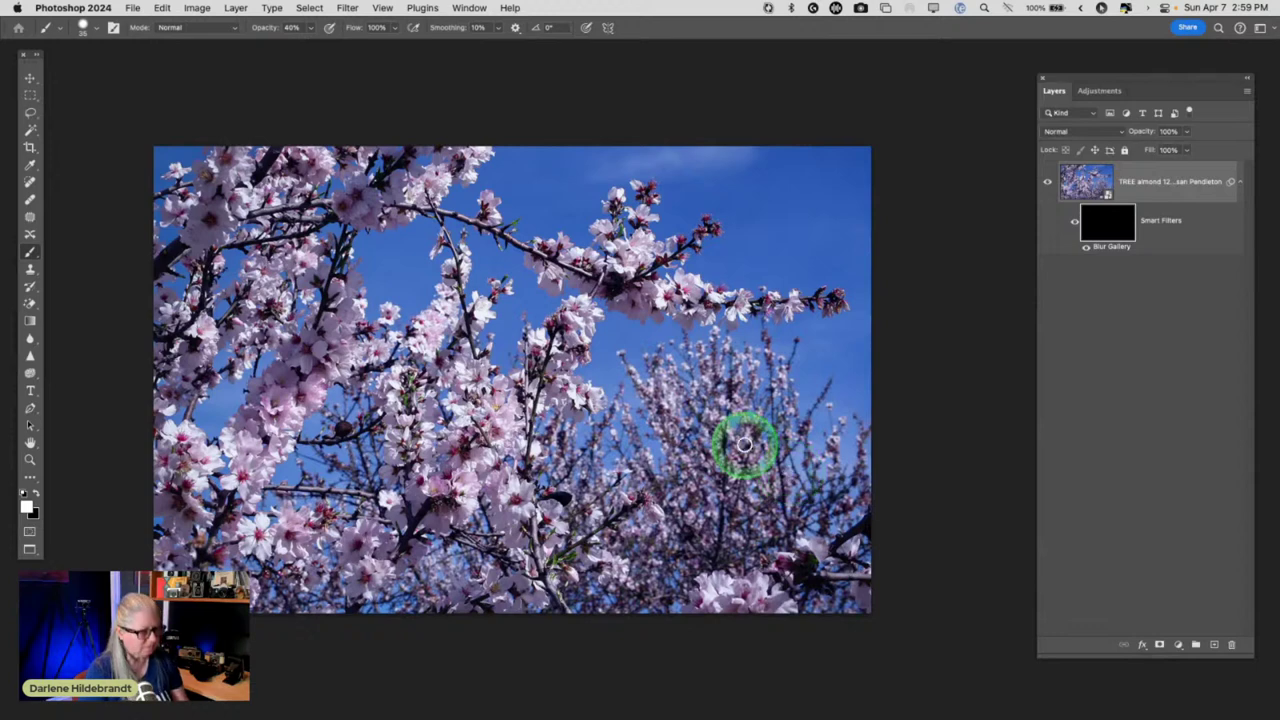
pyautogui.rightClick(748, 446)
pyautogui.click(825, 505)
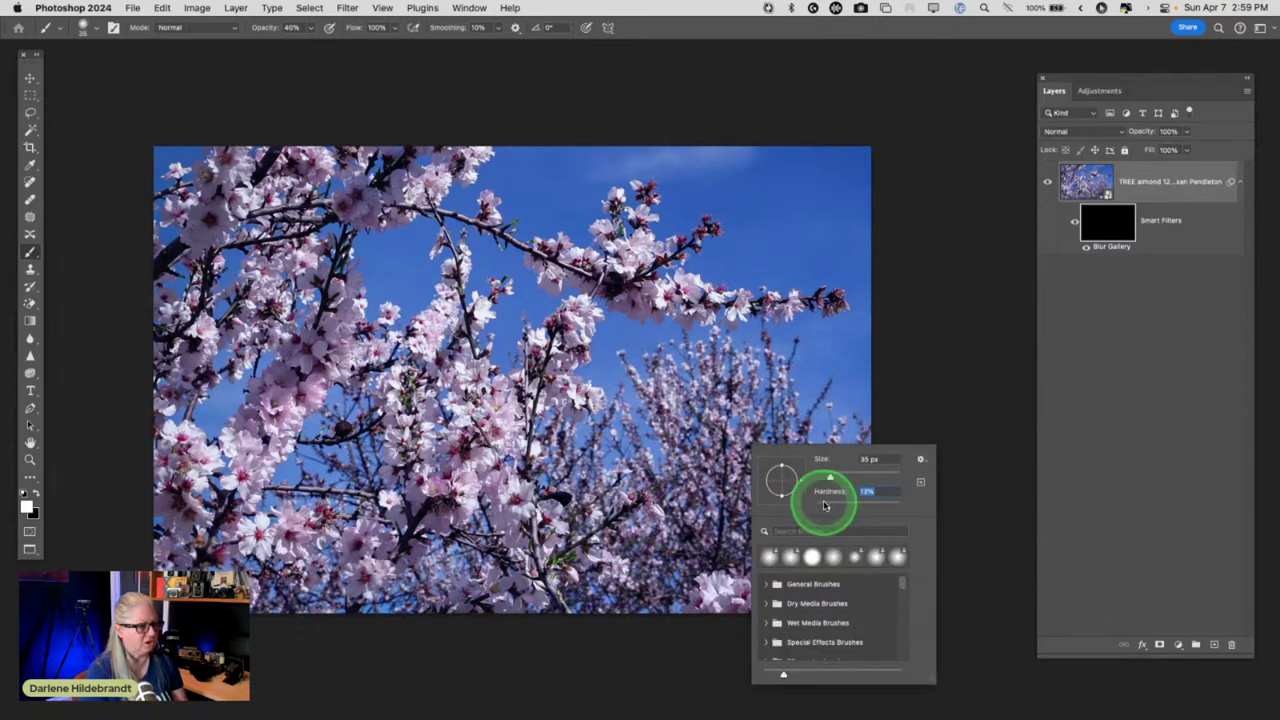
pyautogui.press('Return')
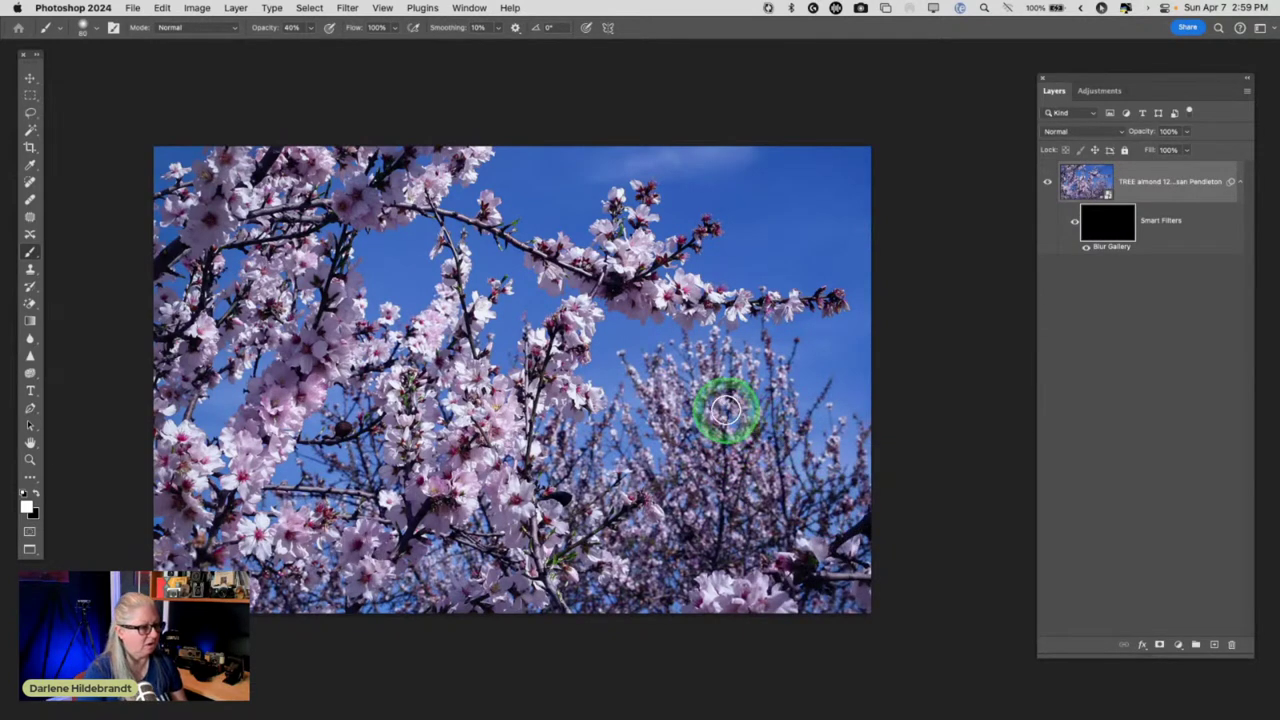
pyautogui.press(']')
pyautogui.press(']')
pyautogui.press(']')
pyautogui.press(']')
pyautogui.press(']')
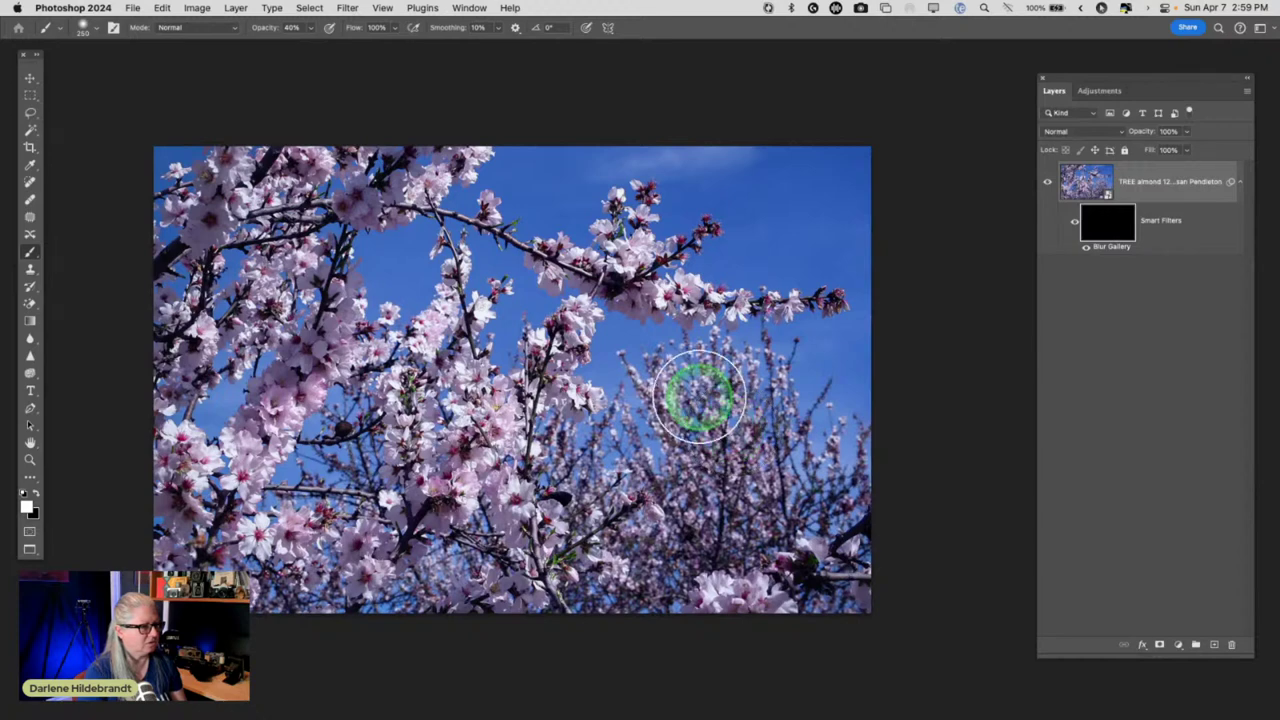
# - Paint white on the filter mask over the background tree, the lower background branches and the sky gaps among the left blossoms
pyautogui.moveTo(697, 440)
pyautogui.mouseDown()
pyautogui.moveTo(663, 405)
pyautogui.moveTo(808, 389)
pyautogui.moveTo(802, 374)
pyautogui.moveTo(713, 374)
pyautogui.moveTo(855, 408)
pyautogui.moveTo(853, 523)
pyautogui.moveTo(835, 421)
pyautogui.moveTo(758, 505)
pyautogui.moveTo(686, 551)
pyautogui.moveTo(651, 604)
pyautogui.moveTo(695, 457)
pyautogui.moveTo(632, 449)
pyautogui.moveTo(600, 485)
pyautogui.moveTo(582, 452)
pyautogui.moveTo(592, 443)
pyautogui.moveTo(648, 513)
pyautogui.moveTo(622, 613)
pyautogui.moveTo(601, 616)
pyautogui.moveTo(774, 636)
pyautogui.moveTo(841, 617)
pyautogui.moveTo(850, 455)
pyautogui.moveTo(885, 486)
pyautogui.moveTo(964, 490)
pyautogui.moveTo(949, 526)
pyautogui.moveTo(902, 494)
pyautogui.moveTo(938, 495)
pyautogui.moveTo(975, 412)
pyautogui.moveTo(990, 406)
pyautogui.moveTo(470, 415)
pyautogui.moveTo(628, 463)
pyautogui.moveTo(639, 418)
pyautogui.moveTo(337, 405)
pyautogui.moveTo(398, 399)
pyautogui.moveTo(361, 433)
pyautogui.mouseUp()
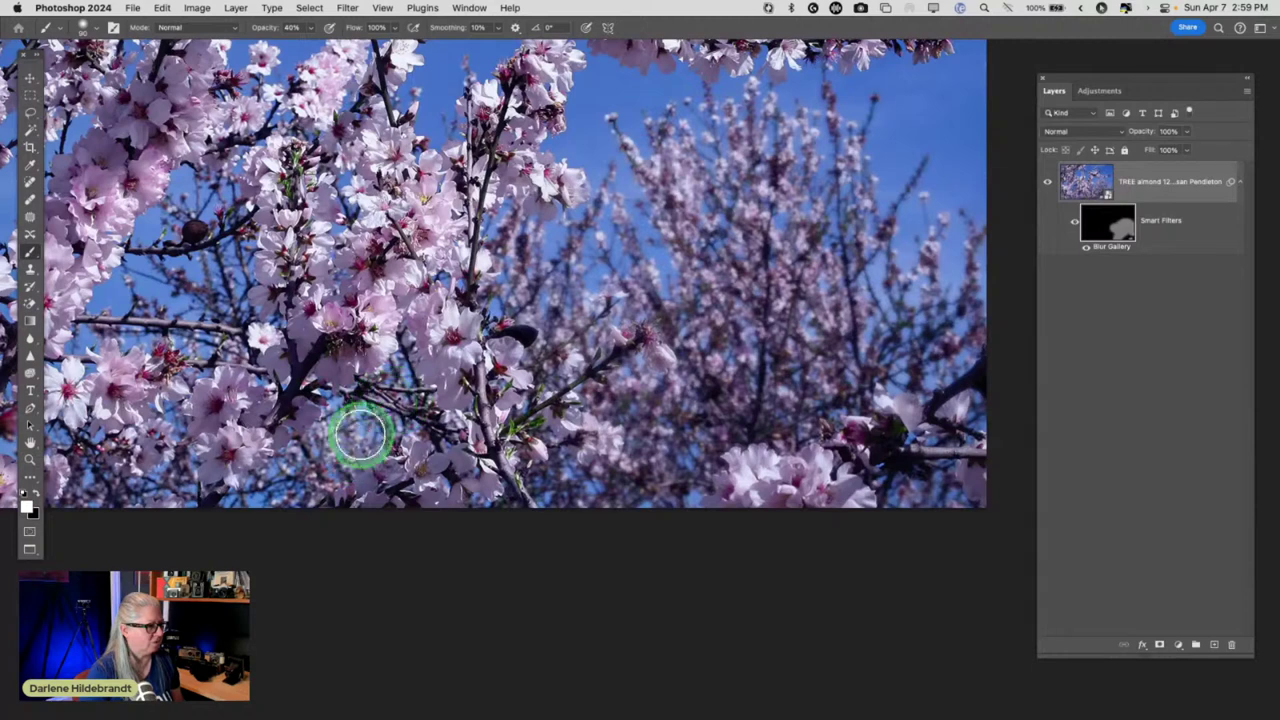
pyautogui.moveTo(258, 505)
pyautogui.mouseDown()
pyautogui.moveTo(315, 473)
pyautogui.moveTo(388, 386)
pyautogui.moveTo(327, 459)
pyautogui.moveTo(376, 418)
pyautogui.moveTo(396, 367)
pyautogui.moveTo(403, 377)
pyautogui.moveTo(396, 361)
pyautogui.moveTo(400, 374)
pyautogui.moveTo(246, 369)
pyautogui.moveTo(209, 315)
pyautogui.moveTo(115, 299)
pyautogui.moveTo(216, 302)
pyautogui.moveTo(241, 245)
pyautogui.moveTo(215, 267)
pyautogui.moveTo(149, 272)
pyautogui.moveTo(111, 296)
pyautogui.moveTo(183, 293)
pyautogui.moveTo(134, 257)
pyautogui.moveTo(124, 226)
pyautogui.moveTo(147, 239)
pyautogui.moveTo(206, 180)
pyautogui.moveTo(232, 201)
pyautogui.moveTo(213, 192)
pyautogui.moveTo(182, 207)
pyautogui.moveTo(119, 301)
pyautogui.moveTo(240, 494)
pyautogui.moveTo(260, 506)
pyautogui.moveTo(272, 491)
pyautogui.moveTo(153, 515)
pyautogui.moveTo(184, 467)
pyautogui.moveTo(179, 486)
pyautogui.moveTo(100, 477)
pyautogui.mouseUp()
pyautogui.moveTo(220, 385)
pyautogui.mouseDown()
pyautogui.moveTo(243, 366)
pyautogui.moveTo(451, 371)
pyautogui.mouseUp()
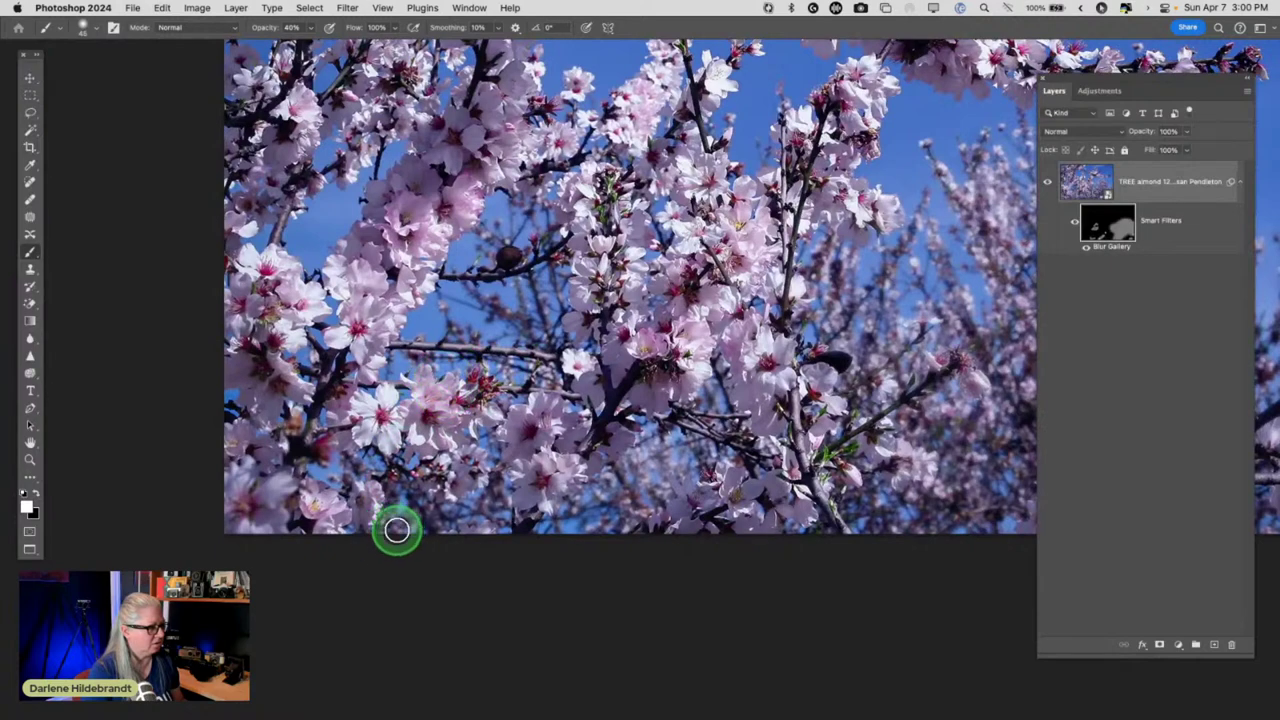
pyautogui.moveTo(396, 530)
pyautogui.mouseDown()
pyautogui.moveTo(397, 477)
pyautogui.moveTo(417, 513)
pyautogui.moveTo(459, 508)
pyautogui.moveTo(374, 492)
pyautogui.moveTo(374, 463)
pyautogui.moveTo(326, 470)
pyautogui.moveTo(352, 467)
pyautogui.moveTo(306, 366)
pyautogui.moveTo(319, 193)
pyautogui.moveTo(346, 201)
pyautogui.moveTo(392, 155)
pyautogui.mouseUp()
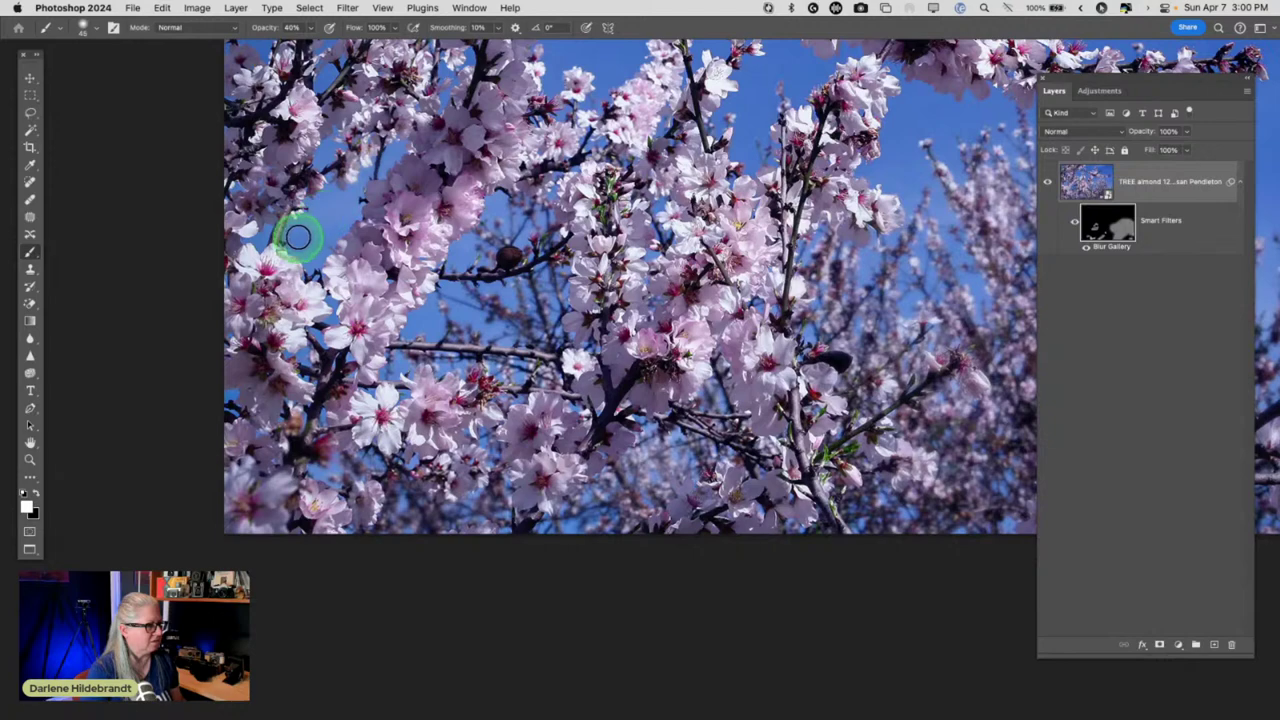
pyautogui.moveTo(298, 237)
pyautogui.mouseDown()
pyautogui.moveTo(369, 163)
pyautogui.moveTo(363, 177)
pyautogui.mouseUp()
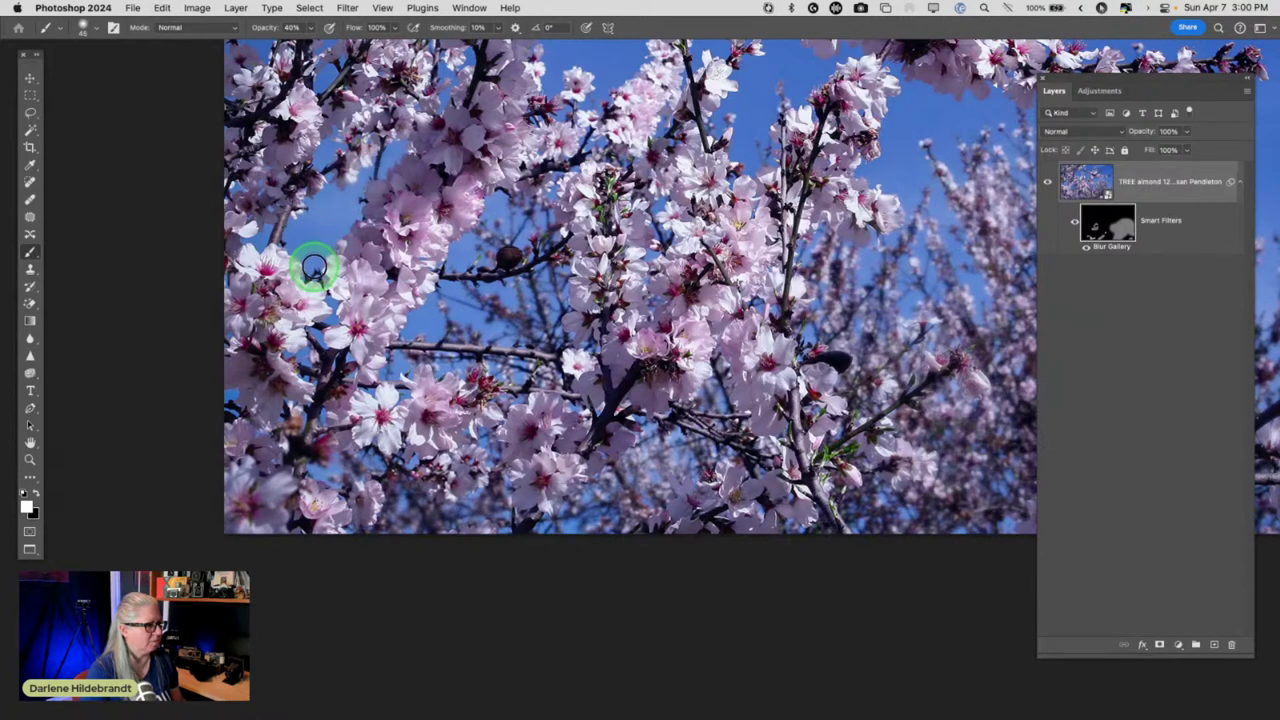
pyautogui.moveTo(315, 262)
pyautogui.mouseDown()
pyautogui.moveTo(214, 429)
pyautogui.moveTo(246, 406)
pyautogui.moveTo(229, 360)
pyautogui.moveTo(220, 410)
pyautogui.moveTo(343, 263)
pyautogui.mouseUp()
# - Paint the blur into the background twigs around the dark nut and between the central blossom branches
pyautogui.scroll(5, 371, 449)
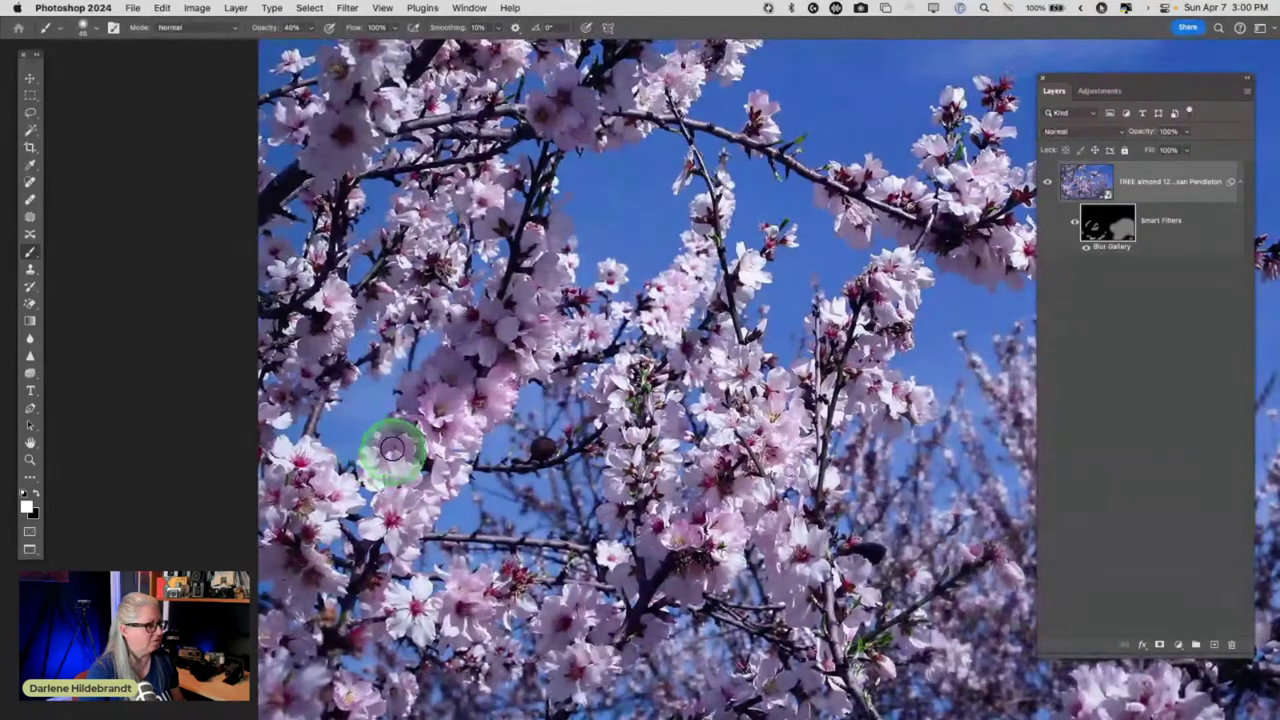
pyautogui.hscroll(5, 330, 452)
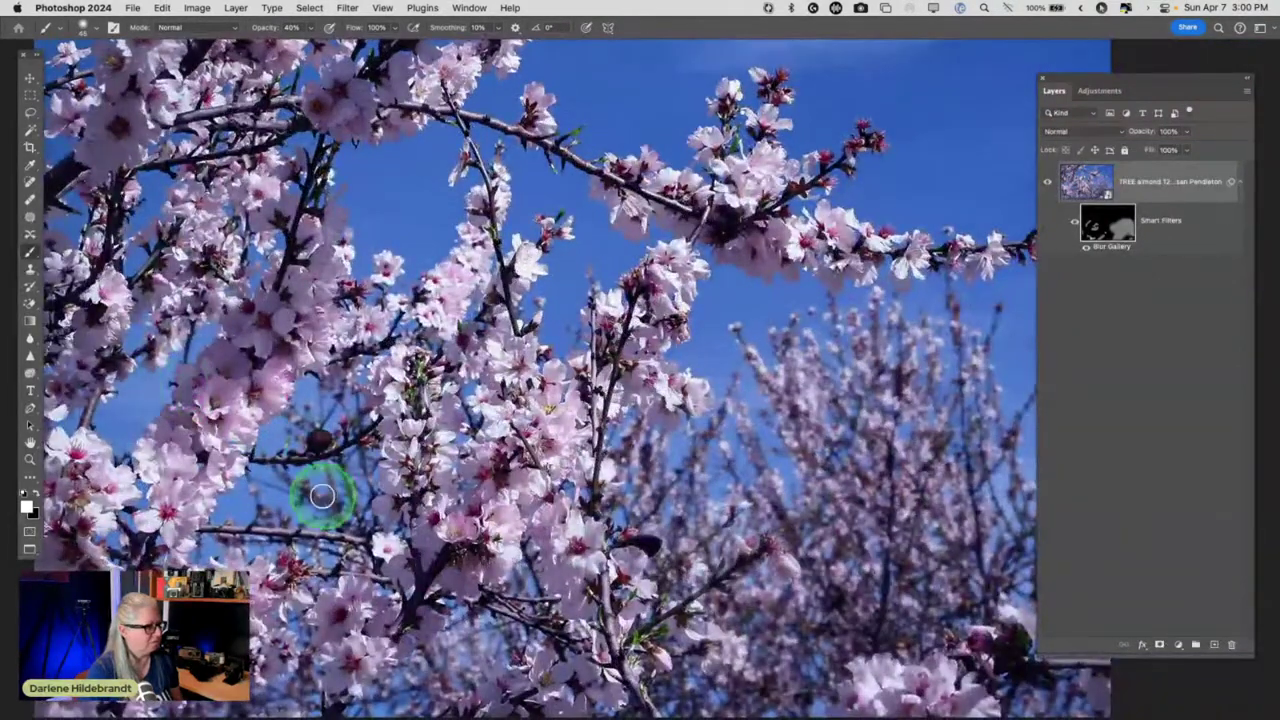
pyautogui.moveTo(274, 420); pyautogui.dragTo(290, 424)
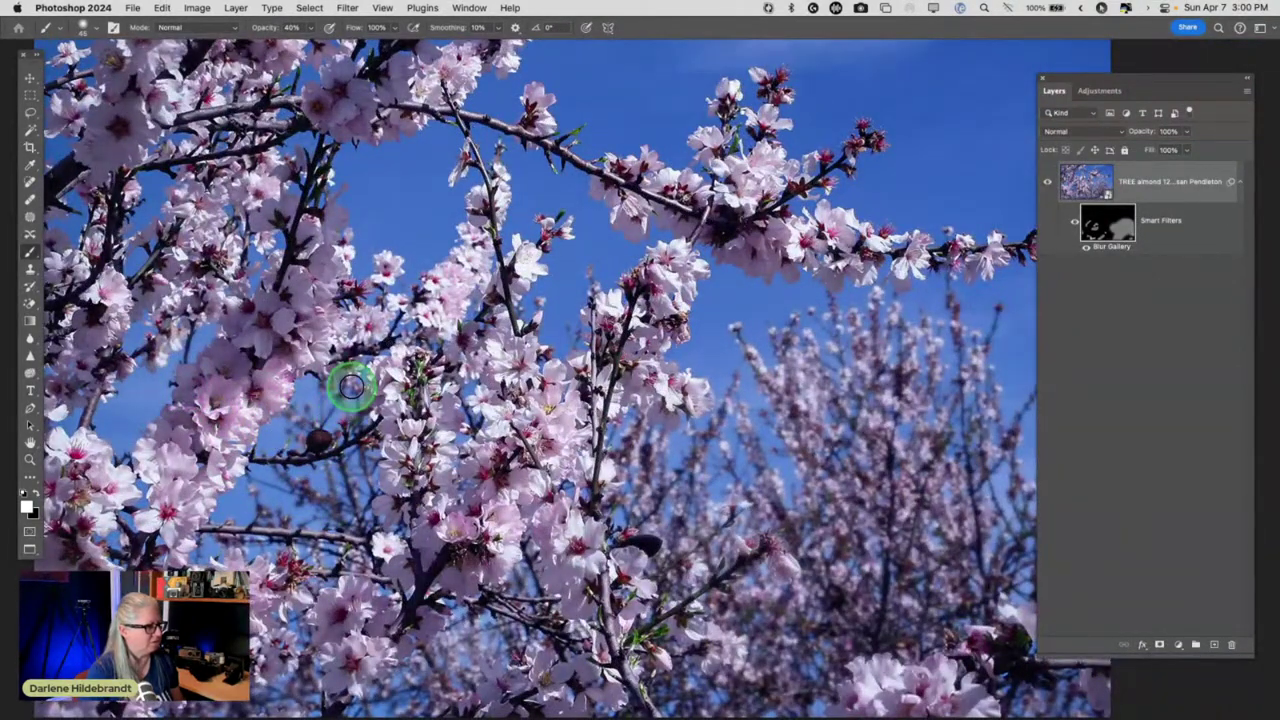
pyautogui.moveTo(351, 387)
pyautogui.mouseDown()
pyautogui.moveTo(286, 433)
pyautogui.moveTo(284, 498)
pyautogui.moveTo(250, 478)
pyautogui.moveTo(311, 477)
pyautogui.moveTo(352, 453)
pyautogui.moveTo(362, 485)
pyautogui.mouseUp()
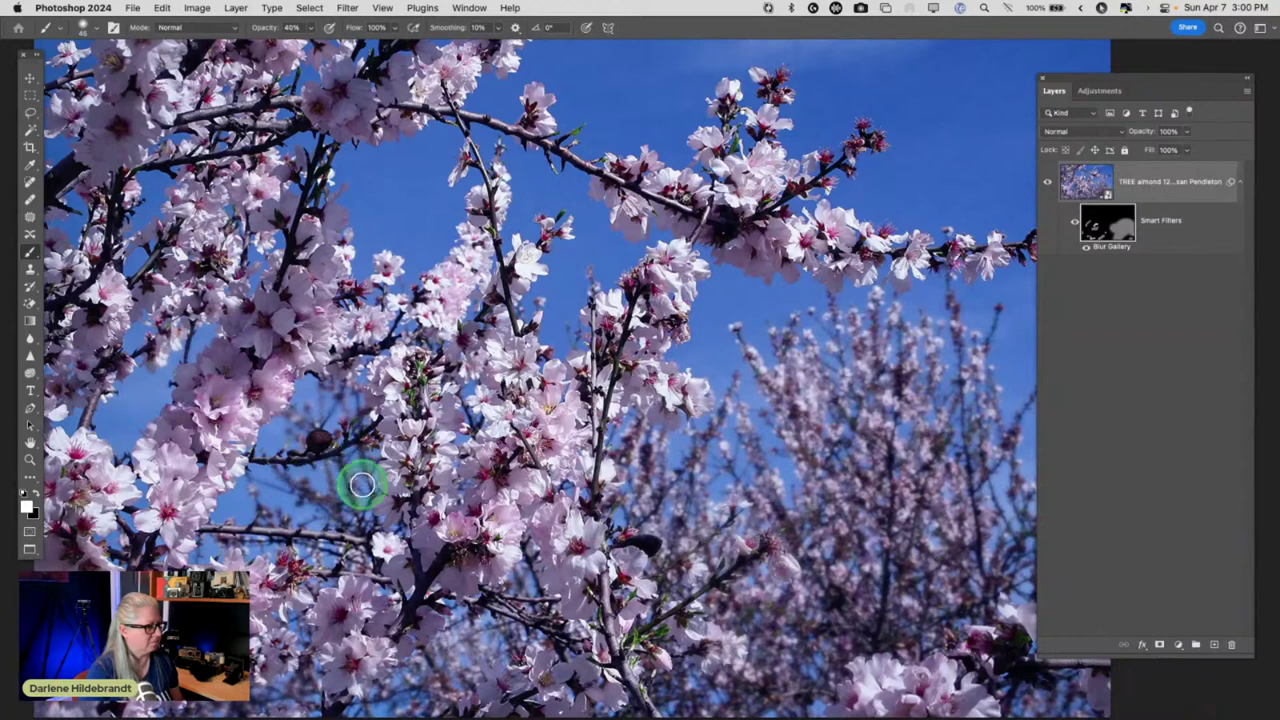
pyautogui.press('super+minus')
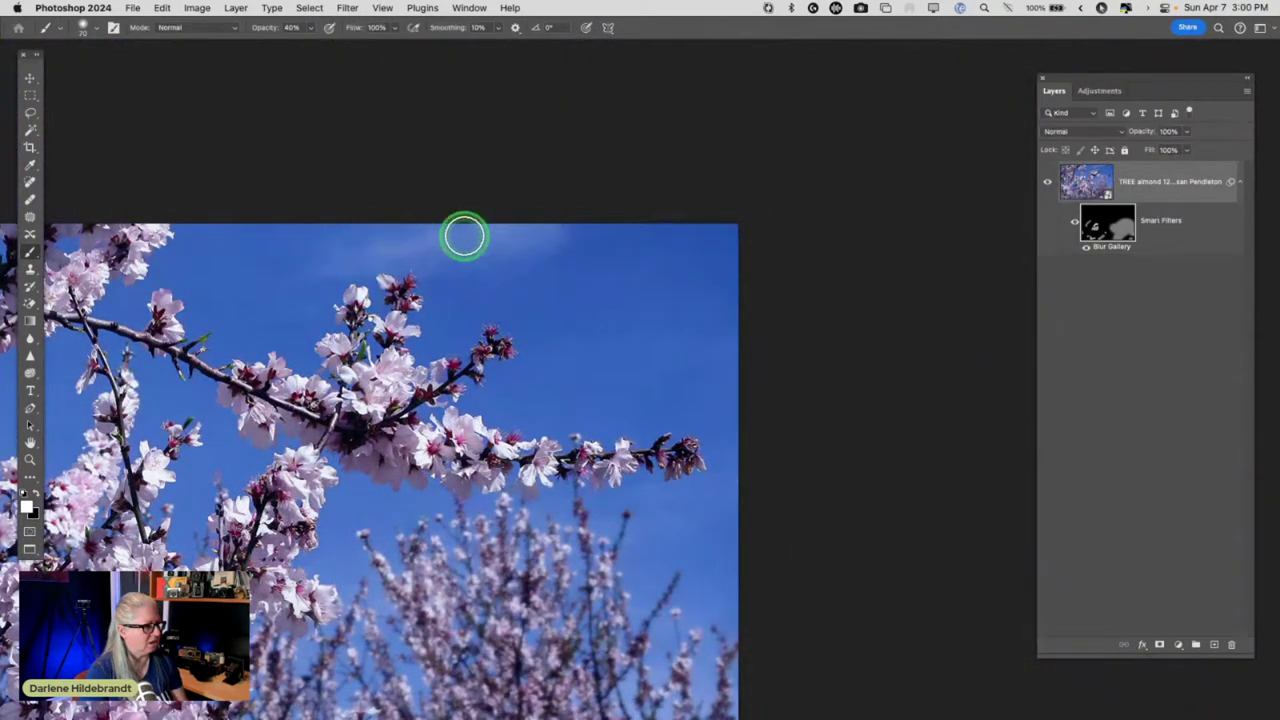
# - Brush the blur into the open blue sky above and around the upper blossom branch
pyautogui.moveTo(464, 236)
pyautogui.mouseDown()
pyautogui.moveTo(523, 266)
pyautogui.moveTo(451, 325)
pyautogui.moveTo(529, 233)
pyautogui.moveTo(664, 246)
pyautogui.moveTo(405, 234)
pyautogui.moveTo(313, 246)
pyautogui.moveTo(290, 328)
pyautogui.moveTo(236, 316)
pyautogui.moveTo(221, 298)
pyautogui.moveTo(237, 242)
pyautogui.moveTo(189, 269)
pyautogui.moveTo(268, 271)
pyautogui.moveTo(240, 395)
pyautogui.moveTo(349, 409)
pyautogui.moveTo(640, 265)
pyautogui.moveTo(593, 348)
pyautogui.moveTo(527, 387)
pyautogui.moveTo(491, 399)
pyautogui.moveTo(590, 268)
pyautogui.moveTo(503, 281)
pyautogui.moveTo(666, 250)
pyautogui.moveTo(610, 253)
pyautogui.moveTo(714, 325)
pyautogui.moveTo(596, 387)
pyautogui.moveTo(549, 384)
pyautogui.moveTo(726, 384)
pyautogui.moveTo(730, 496)
pyautogui.moveTo(710, 512)
pyautogui.moveTo(721, 485)
pyautogui.moveTo(628, 504)
pyautogui.moveTo(679, 525)
pyautogui.moveTo(655, 603)
pyautogui.moveTo(686, 622)
pyautogui.moveTo(633, 515)
pyautogui.moveTo(566, 514)
pyautogui.moveTo(720, 485)
pyautogui.moveTo(738, 445)
pyautogui.moveTo(716, 414)
pyautogui.moveTo(588, 419)
pyautogui.moveTo(656, 385)
pyautogui.moveTo(707, 325)
pyautogui.moveTo(627, 361)
pyautogui.moveTo(625, 330)
pyautogui.moveTo(692, 264)
pyautogui.moveTo(504, 262)
pyautogui.moveTo(594, 287)
pyautogui.mouseUp()
pyautogui.scroll(-3, 775, 218)
pyautogui.hscroll(-5, 775, 218)
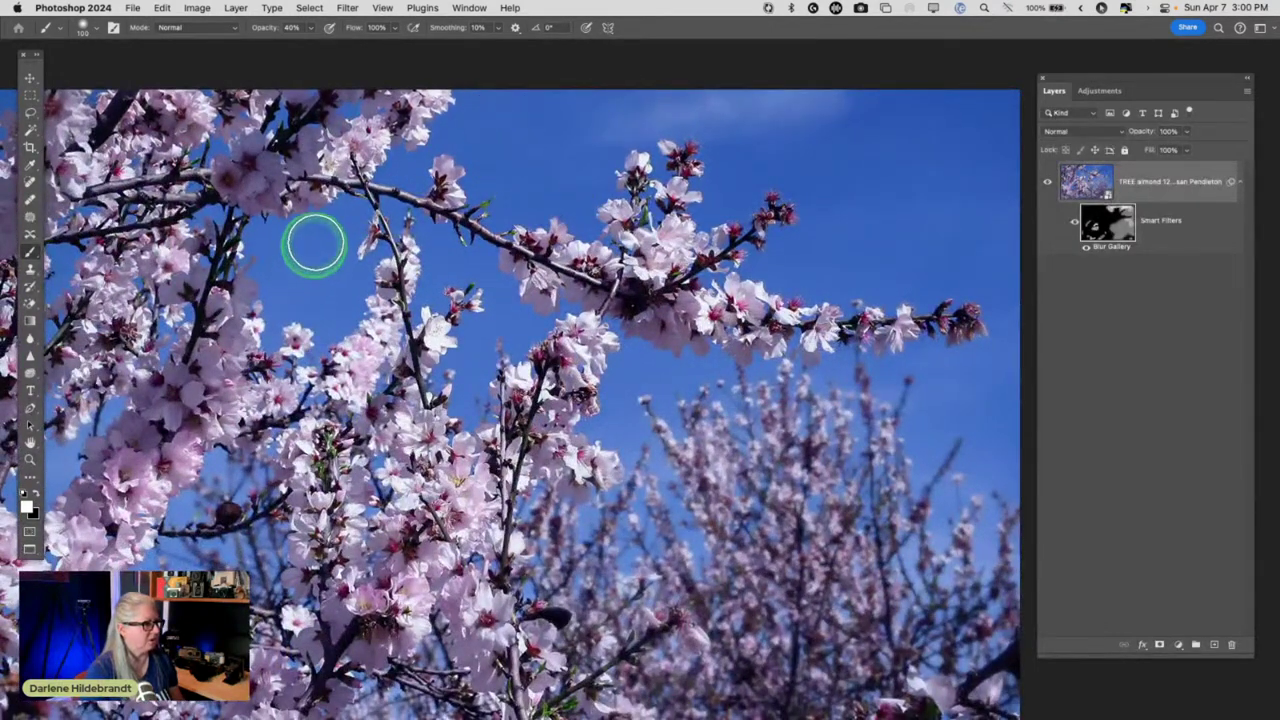
# - Fit the whole photo in view and compare it with the Smart Filters off and on
pyautogui.scroll(-2, 296, 260)
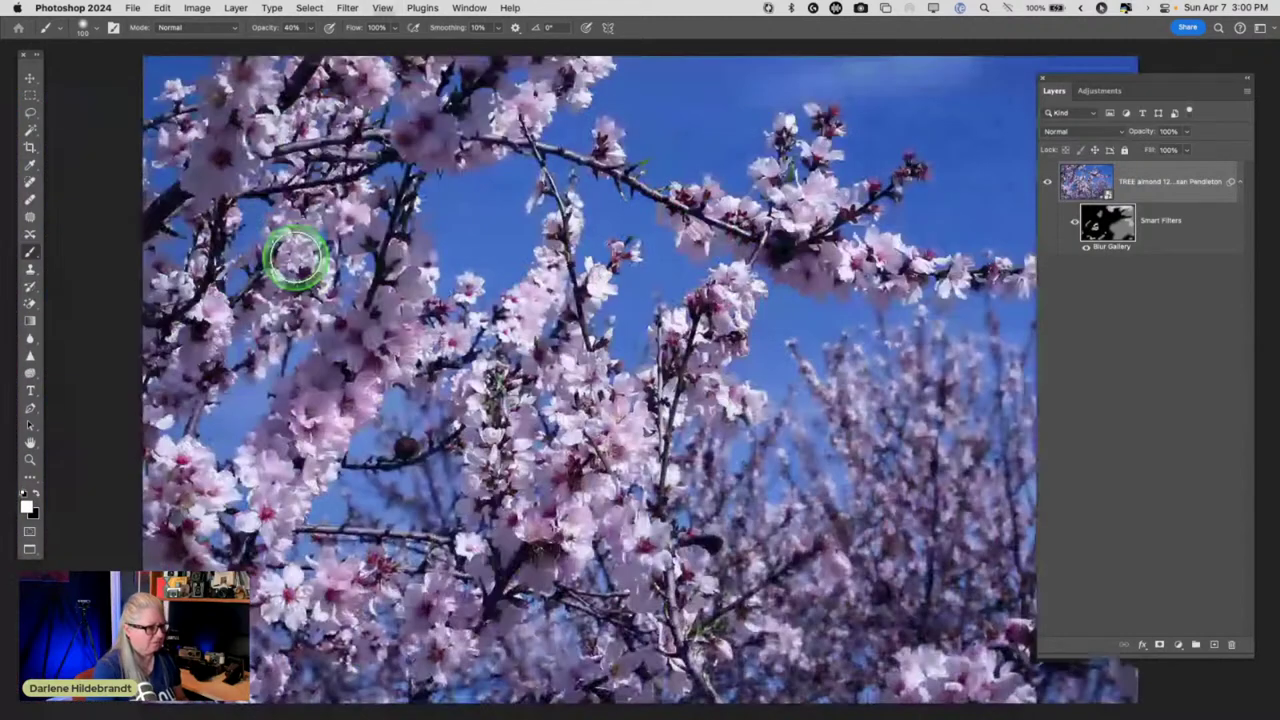
pyautogui.hscroll(3, 306, 251)
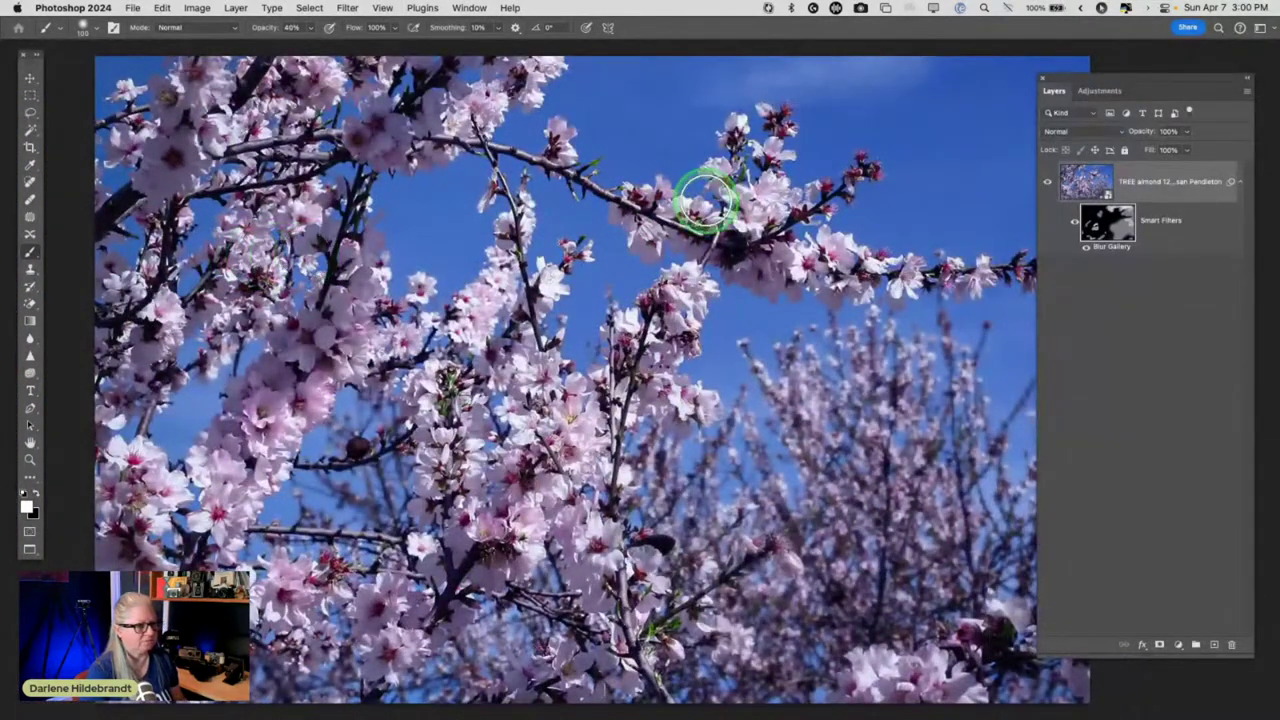
pyautogui.hscroll(2, 707, 200)
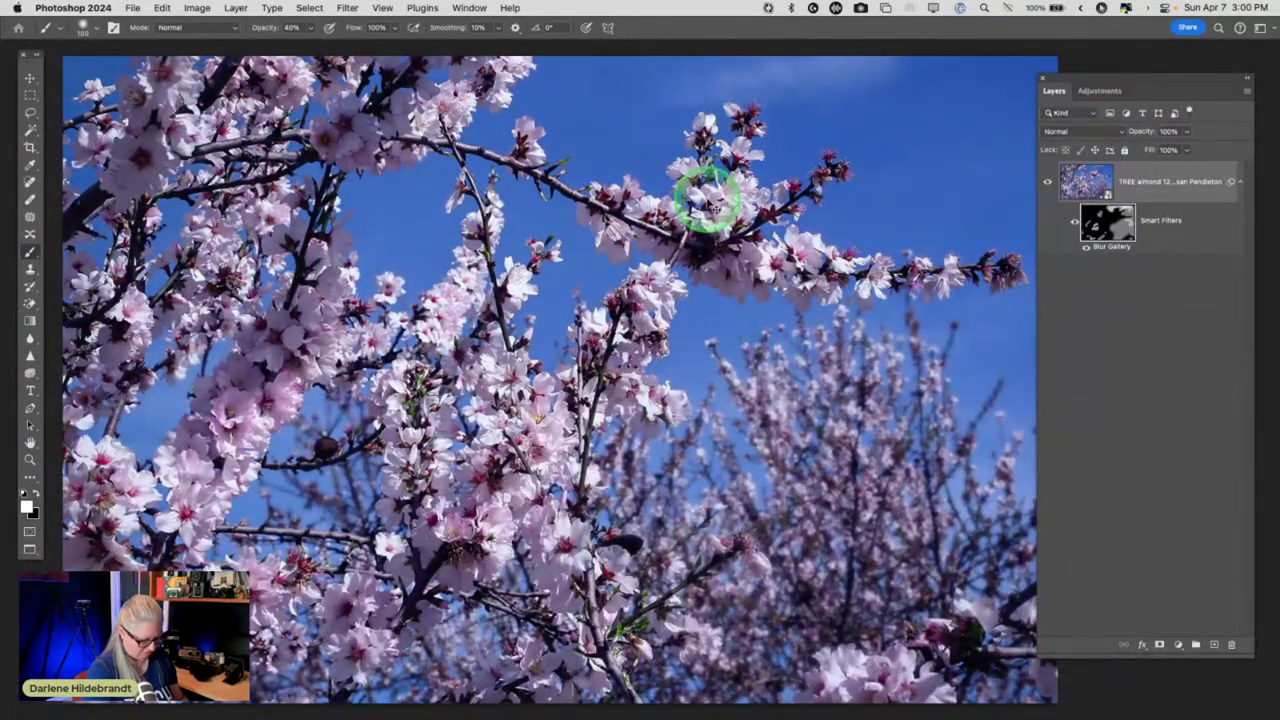
pyautogui.press('super+0')
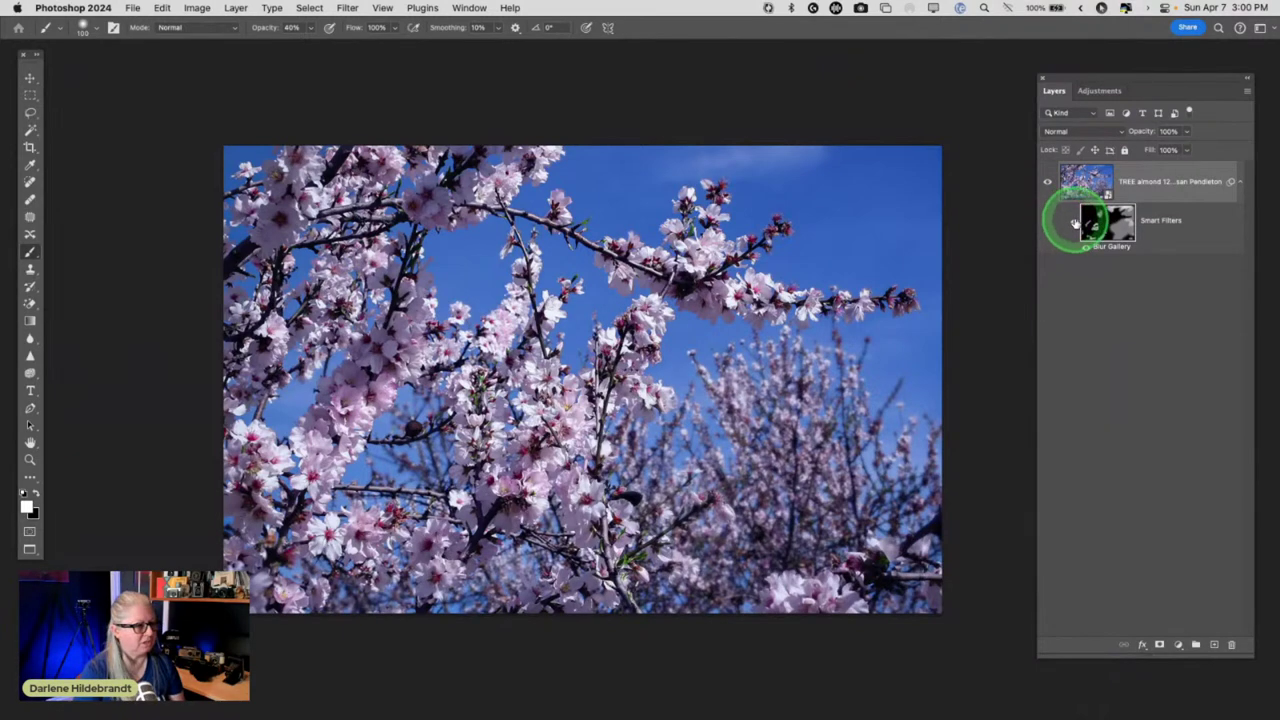
pyautogui.click(1076, 222)
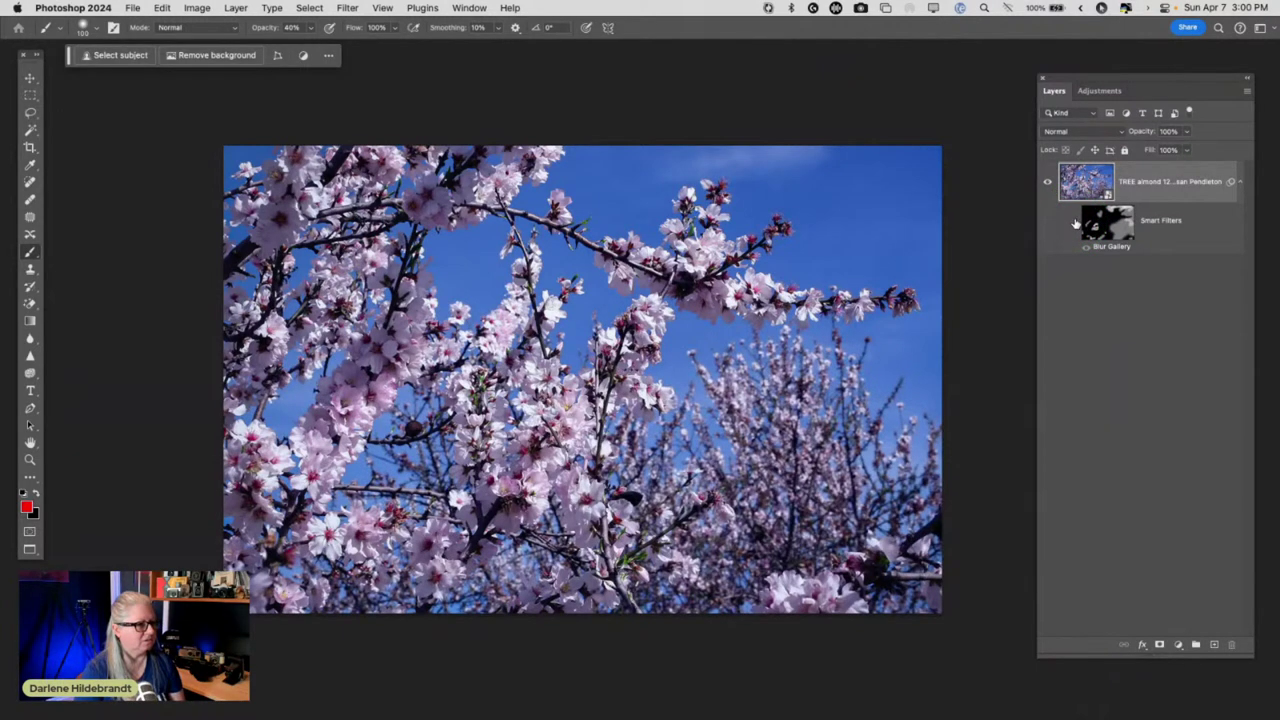
pyautogui.click(1076, 222)
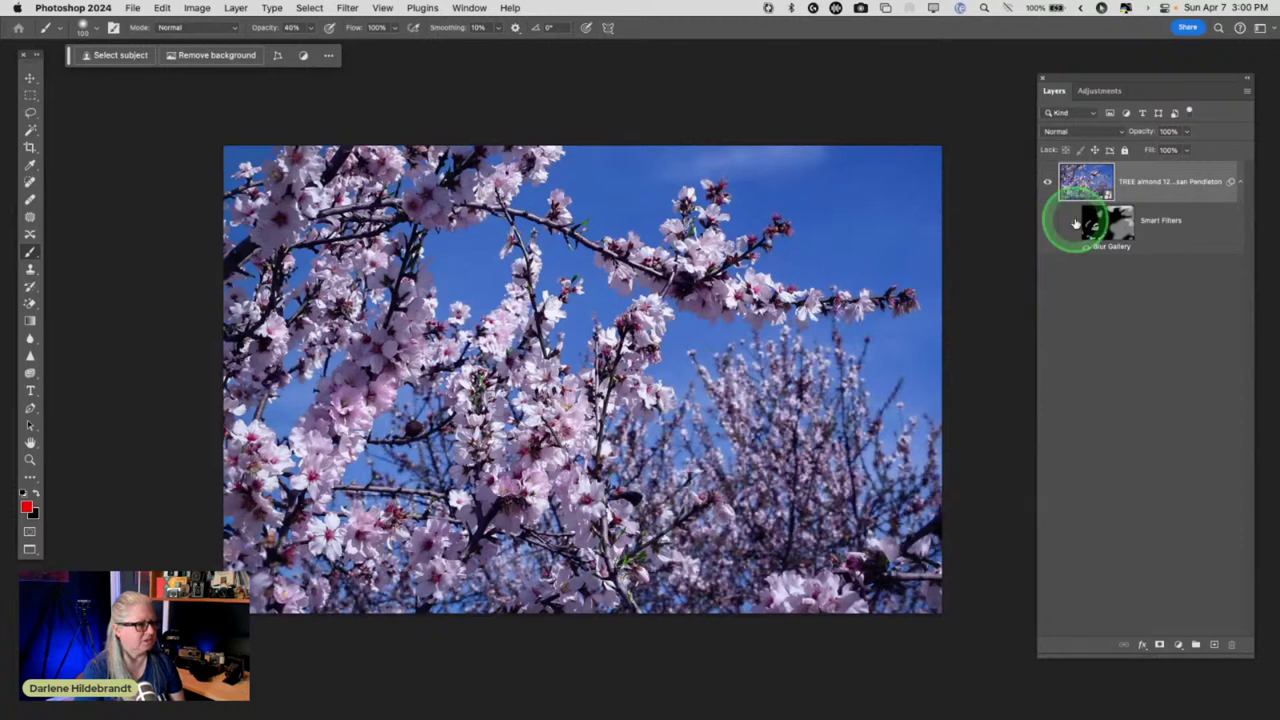
pyautogui.moveTo(1076, 222)
pyautogui.mouseDown()
pyautogui.moveTo(838, 502)
pyautogui.moveTo(1014, 417)
pyautogui.moveTo(1115, 248)
pyautogui.mouseUp()
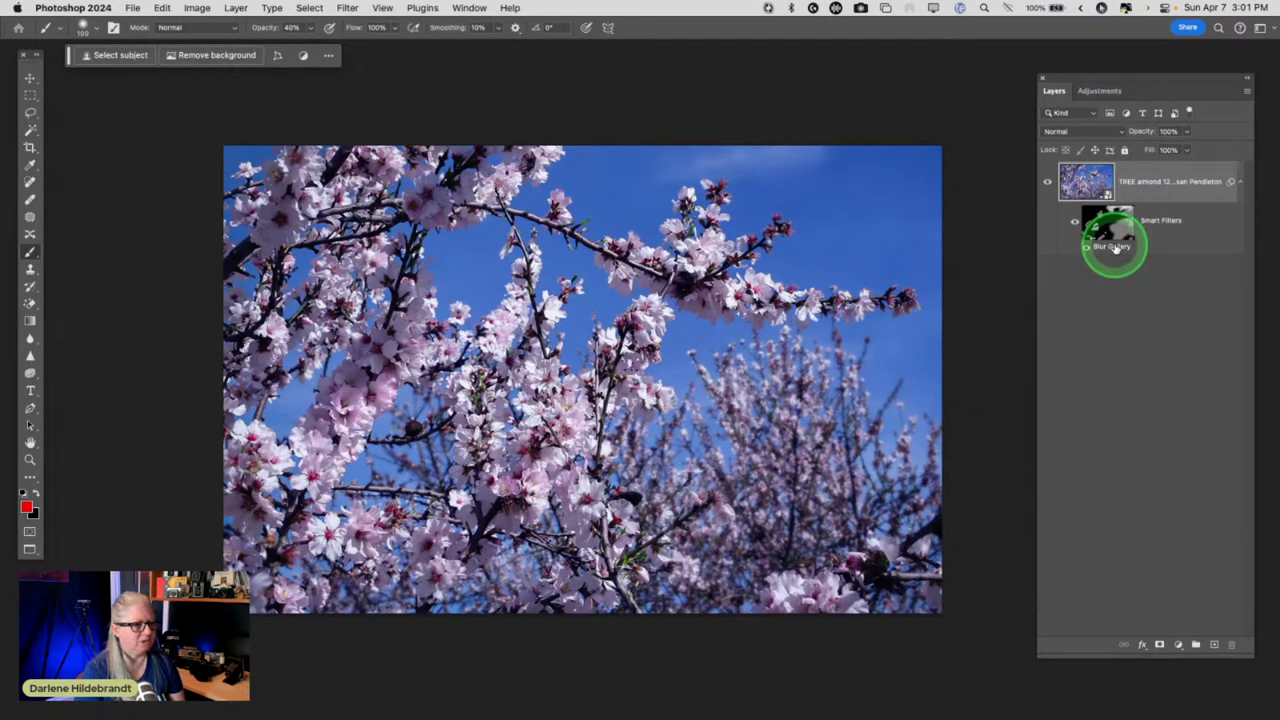
# - Reopen the Blur Gallery smart filter and increase the Field Blur to 17 px
pyautogui.click(1114, 247)
pyautogui.click(1113, 246)
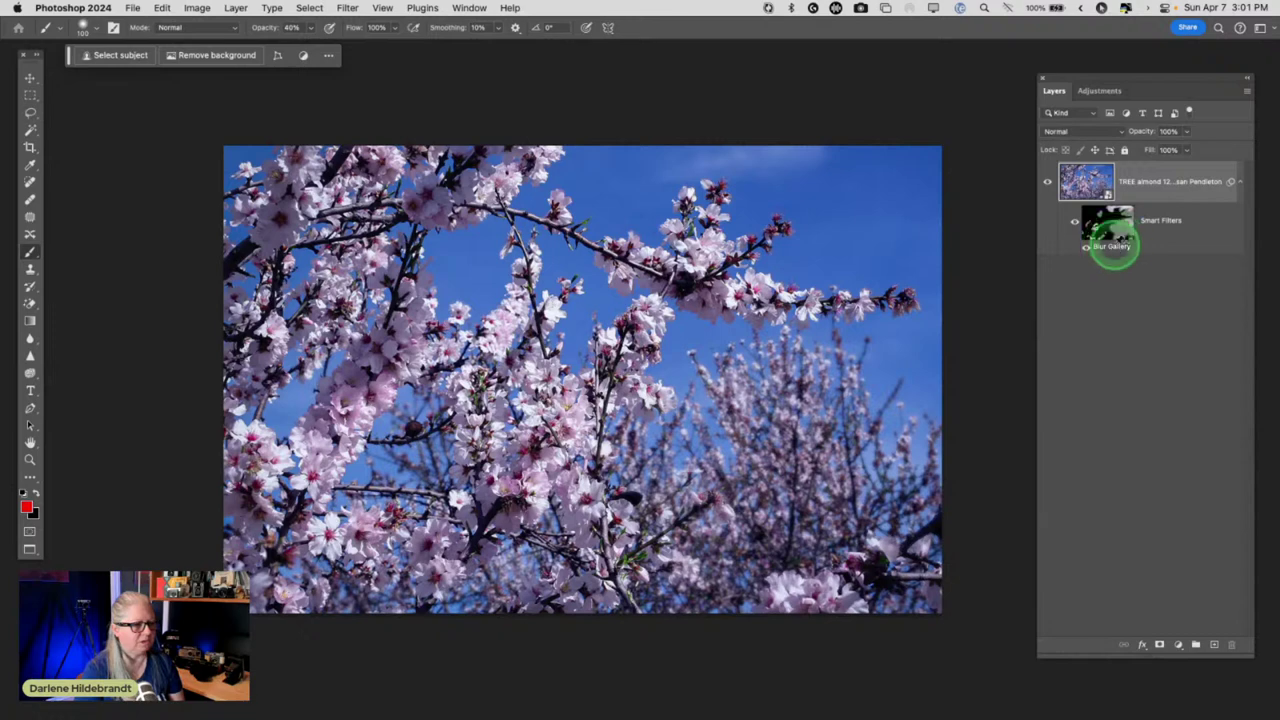
pyautogui.click(1066, 199)
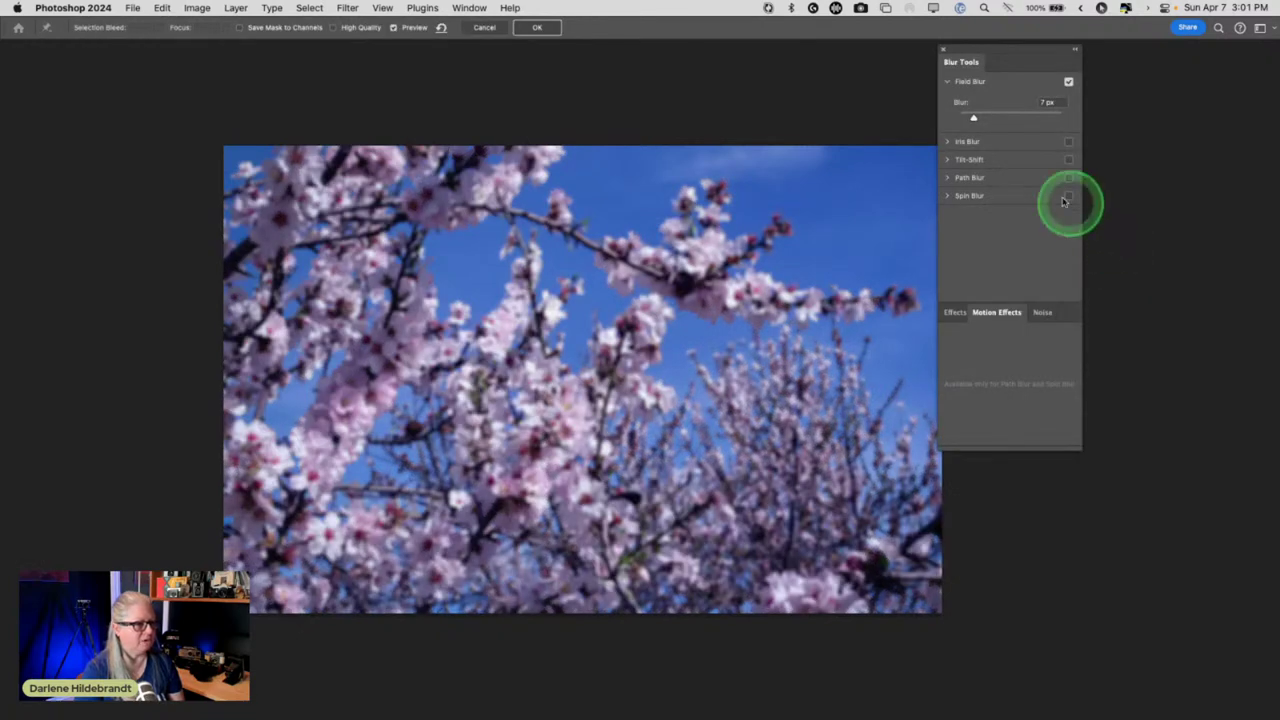
pyautogui.moveTo(973, 118); pyautogui.dragTo(984, 120)
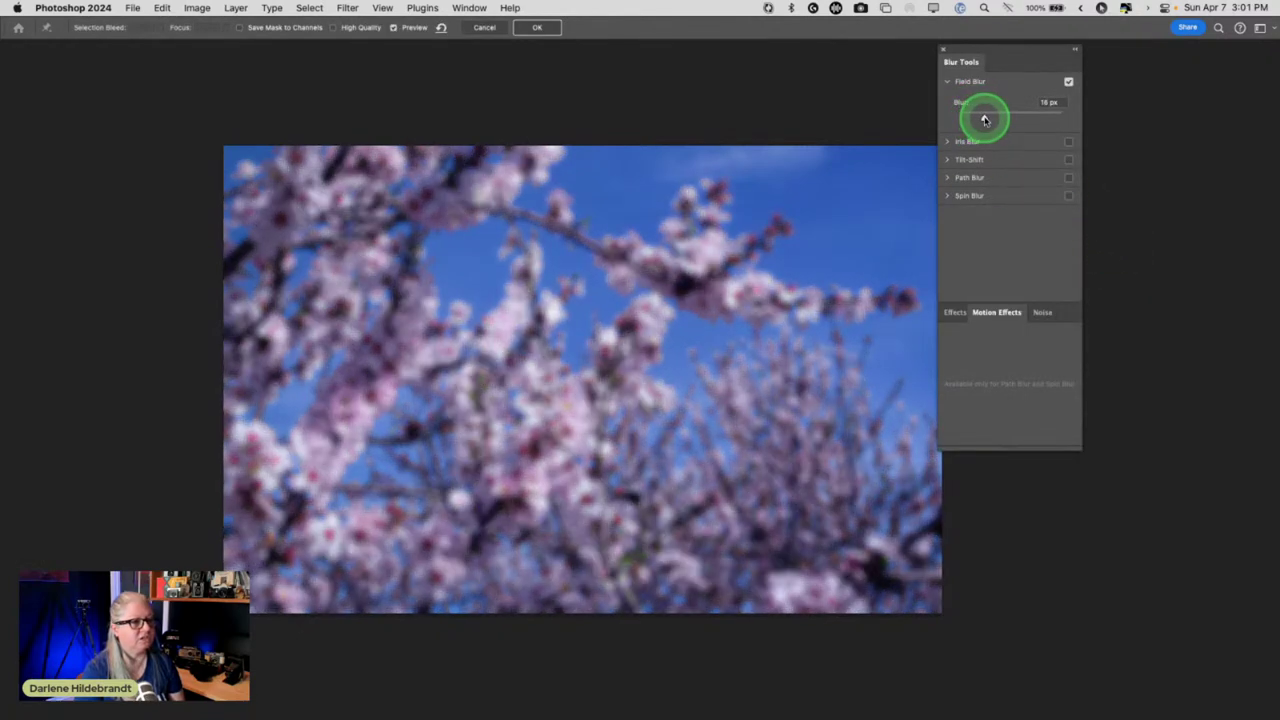
pyautogui.click(538, 27)
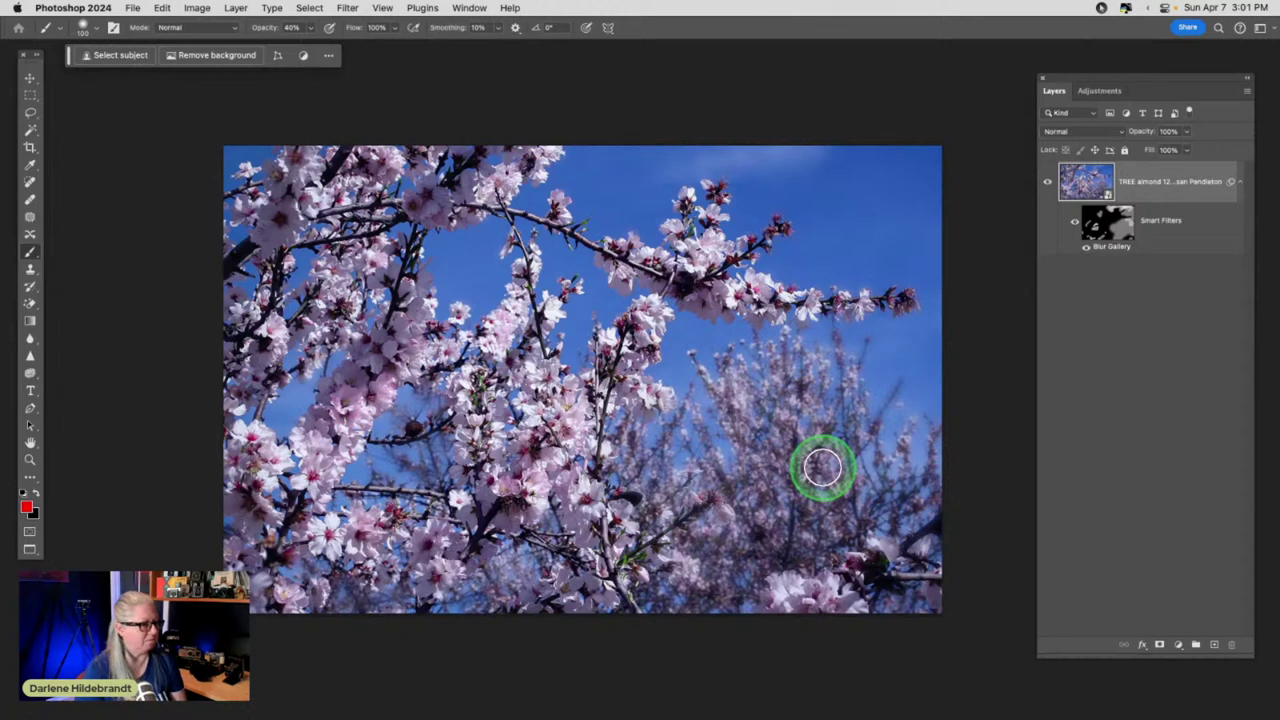
# - Reopen the Blur Gallery smart filter and reduce the Field Blur to 8 px
pyautogui.click(1078, 222)
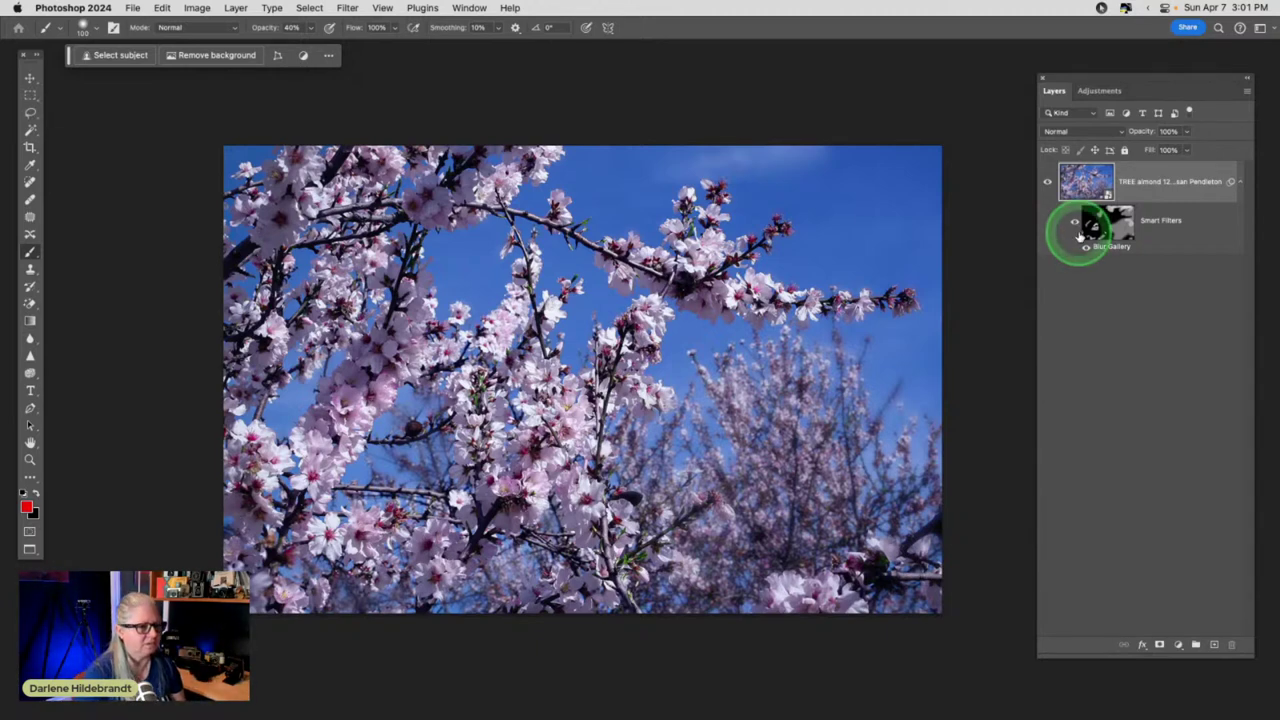
pyautogui.doubleClick(1108, 246)
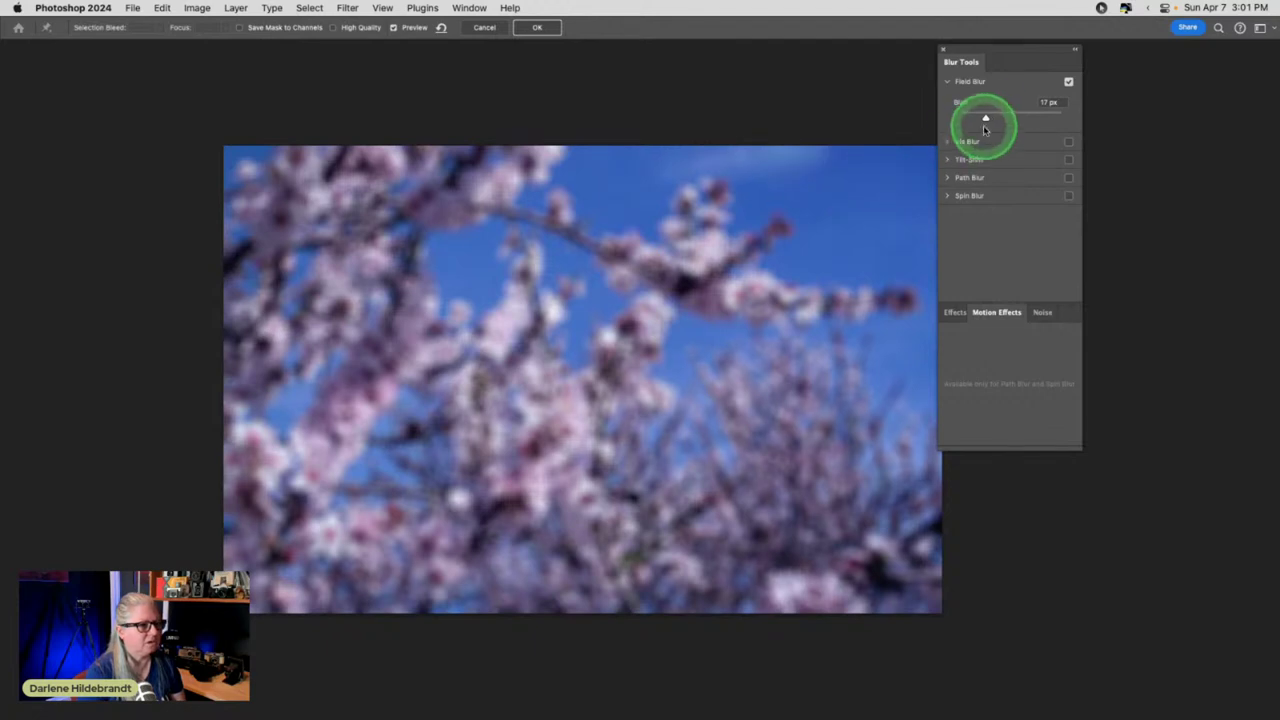
pyautogui.moveTo(986, 117); pyautogui.dragTo(977, 118)
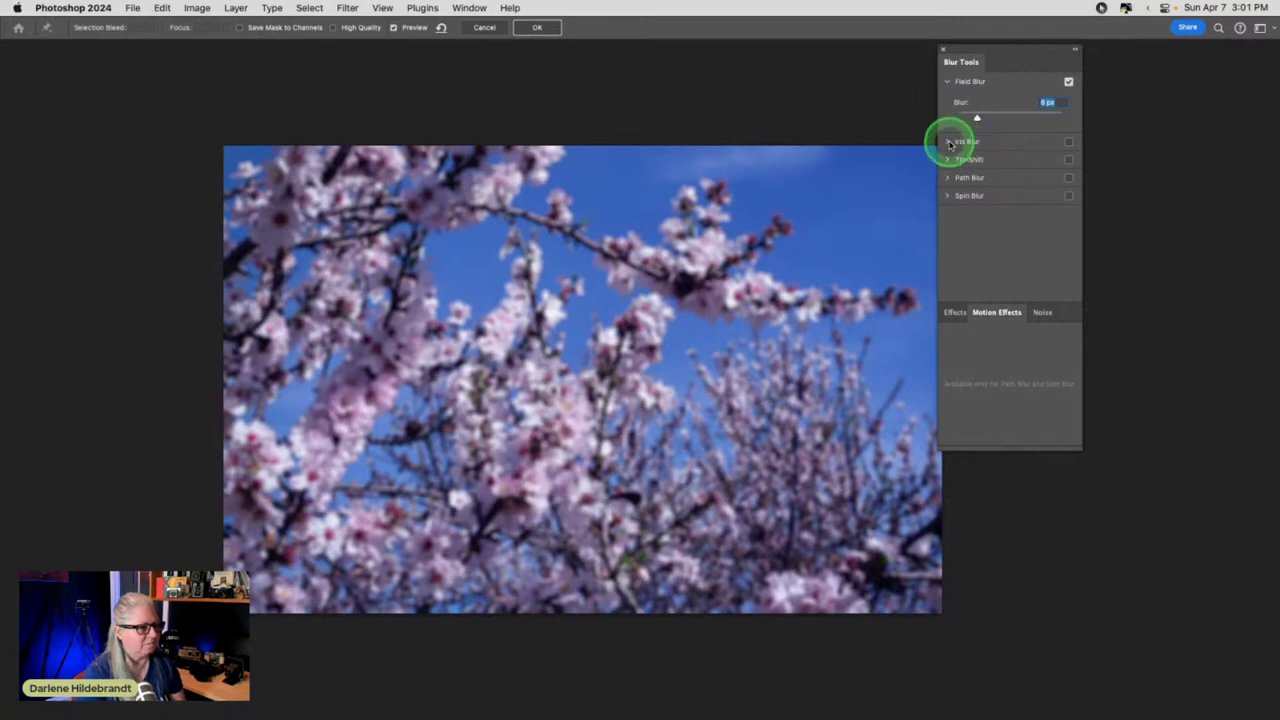
# - Swap the Field Blur for an 11 px Iris Blur, apply it, and compare the photo with the Smart Filters off and on
pyautogui.click(950, 143)
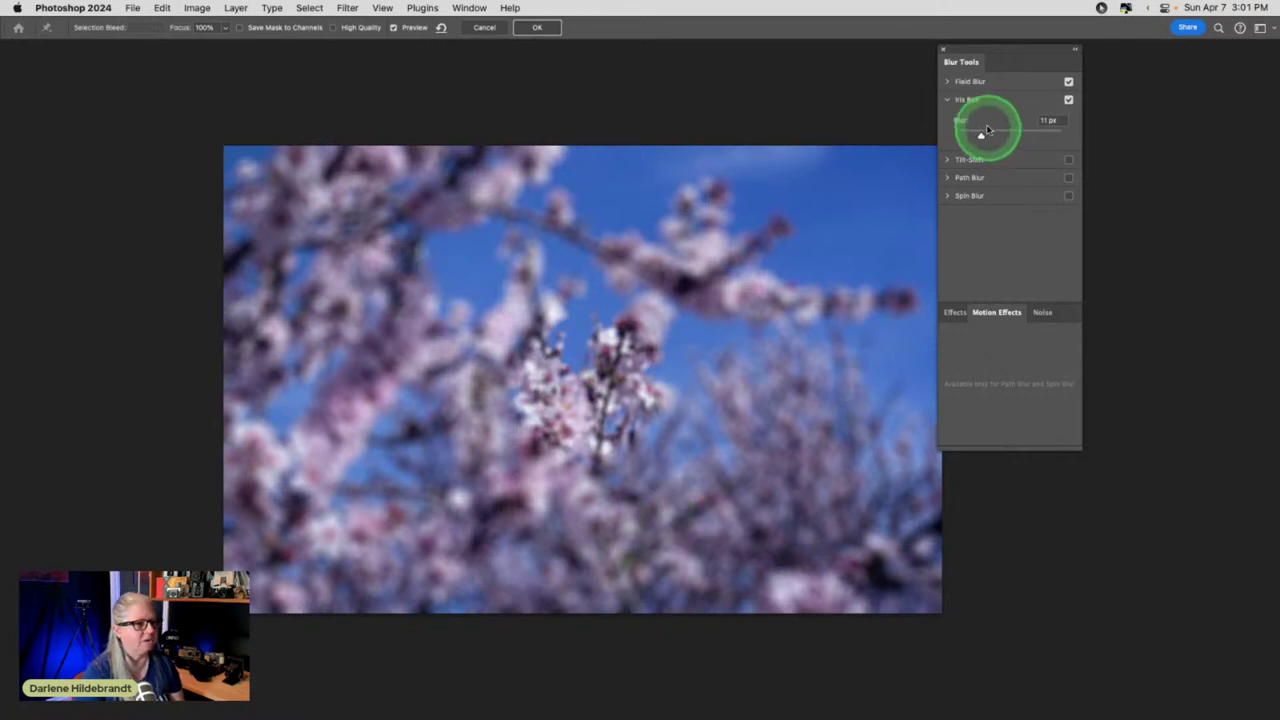
pyautogui.click(1068, 83)
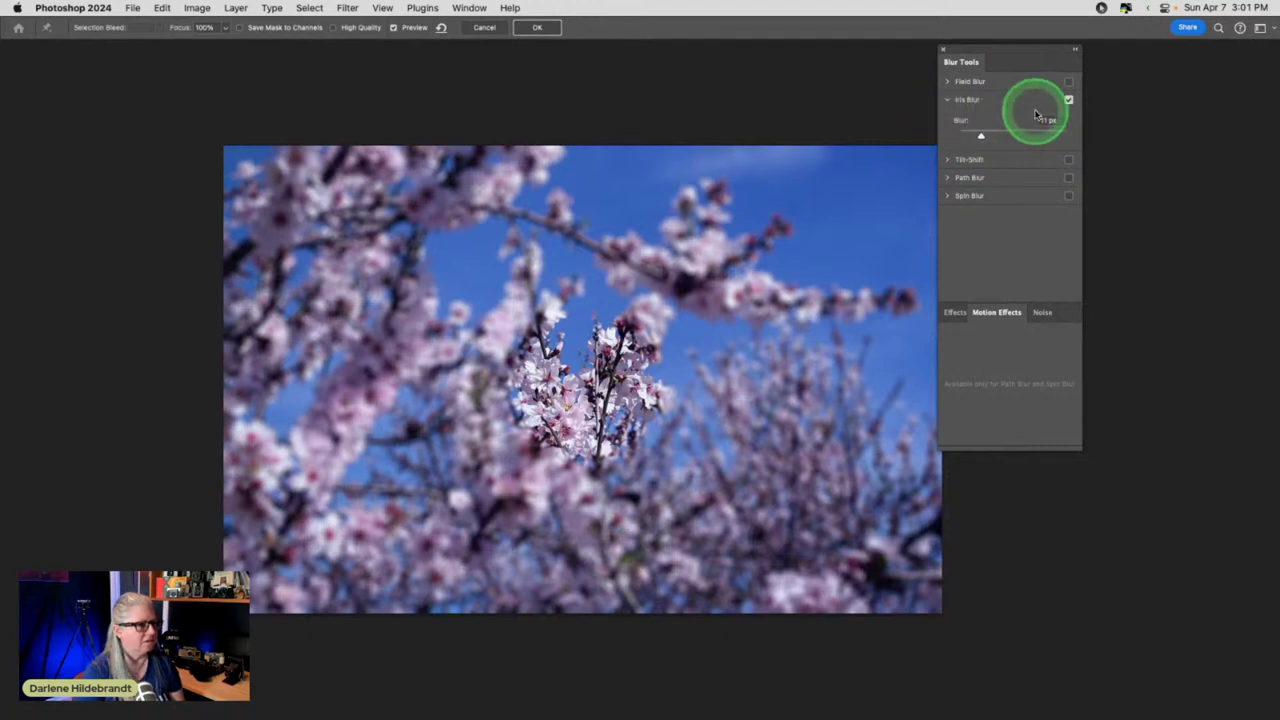
pyautogui.click(536, 28)
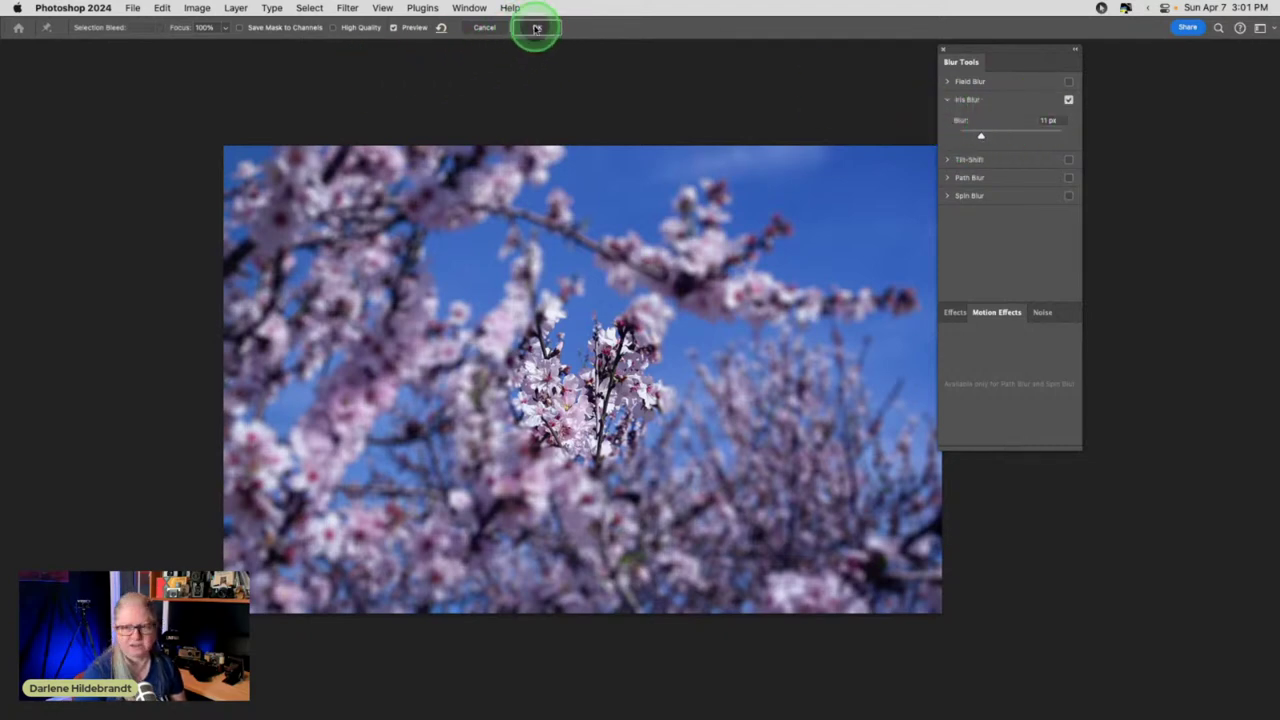
pyautogui.click(605, 162)
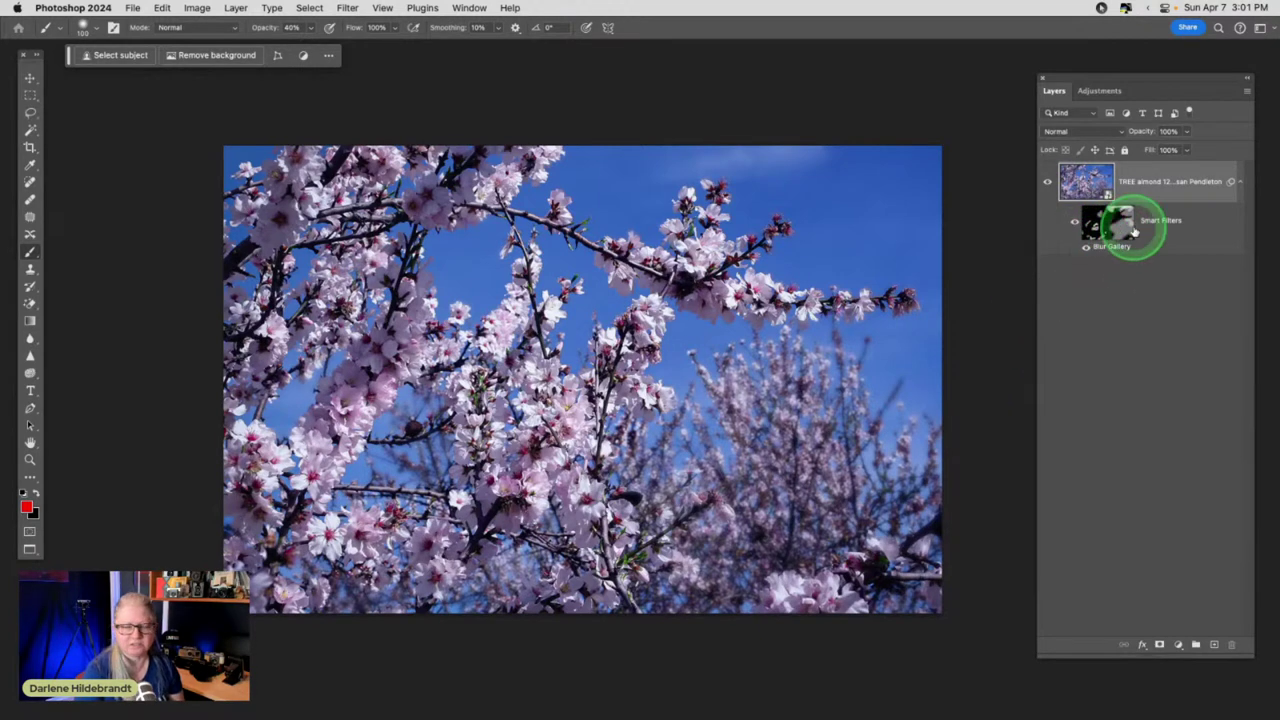
pyautogui.click(1074, 224)
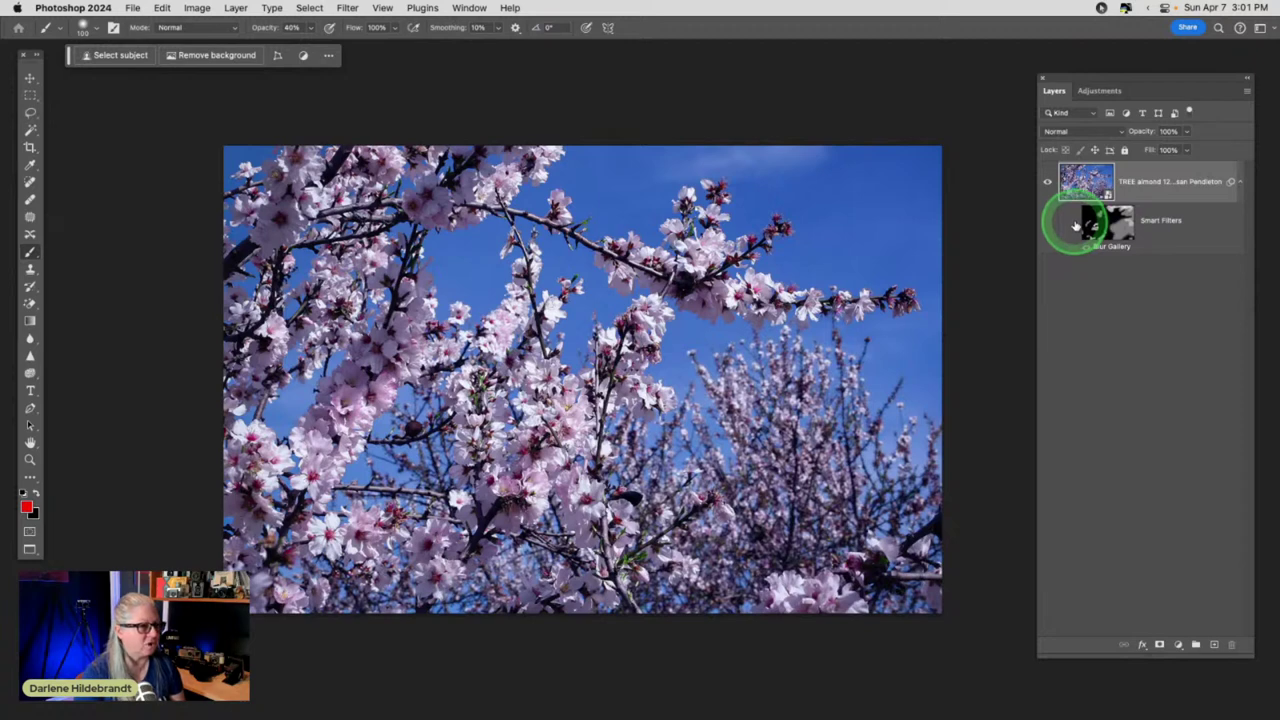
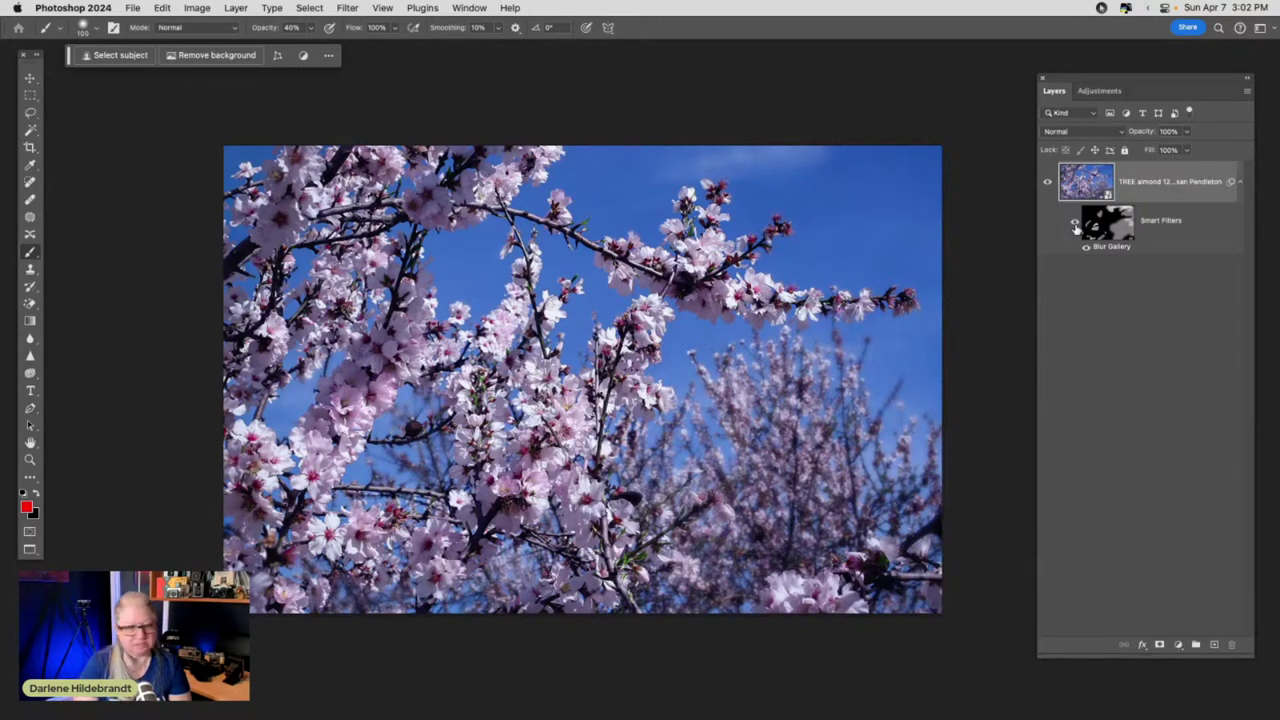
pyautogui.click(1072, 230)
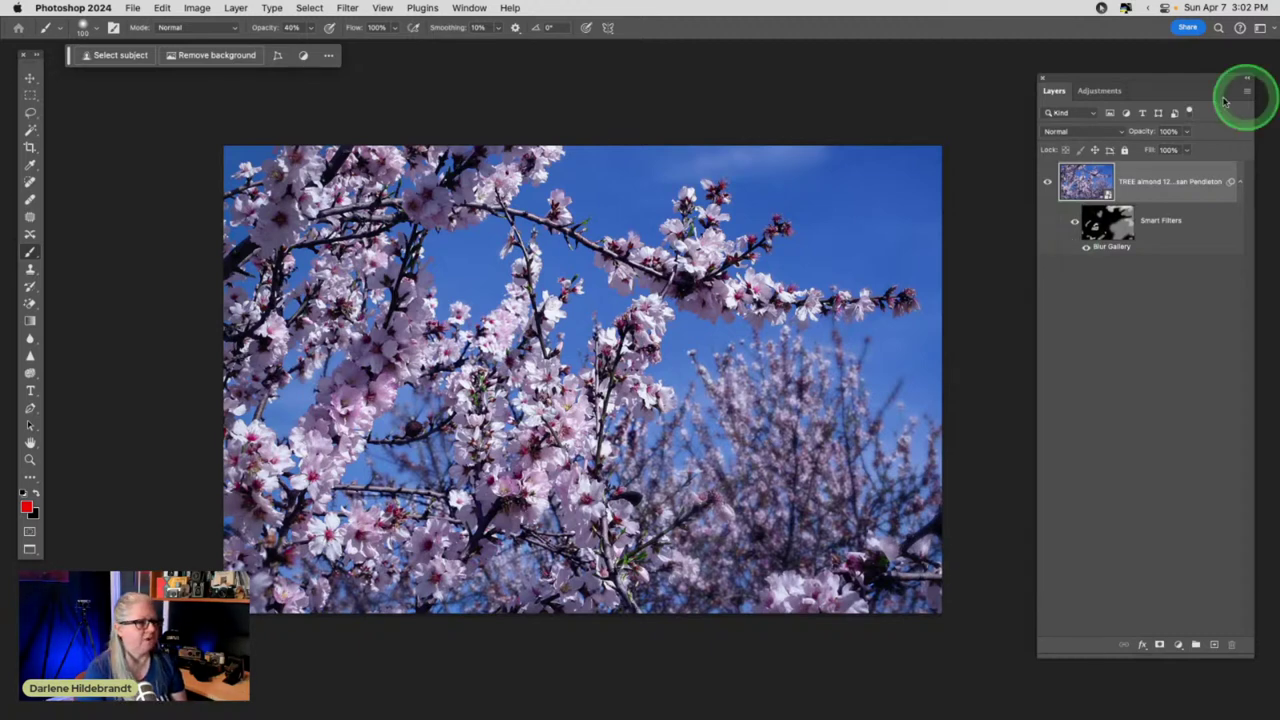
# - Add a Color Lookup adjustment layer above the almond blossom photo and open its properties
pyautogui.click(1100, 91)
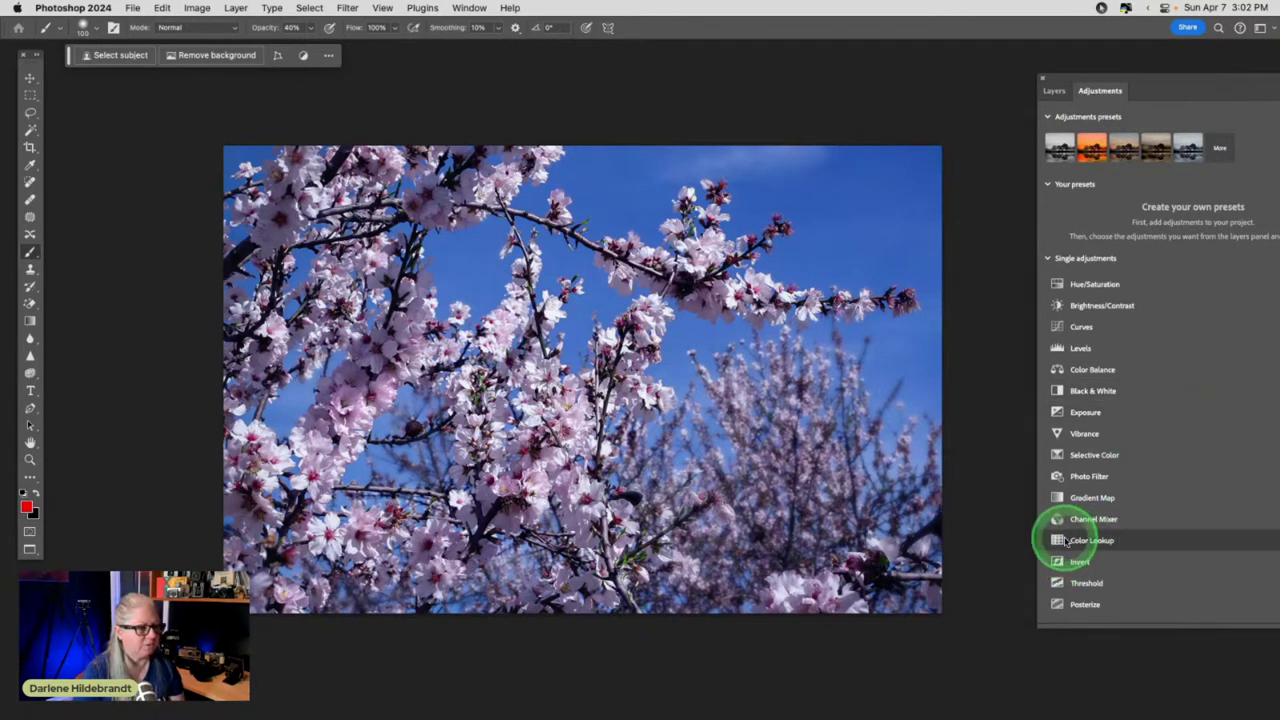
pyautogui.click(1093, 541)
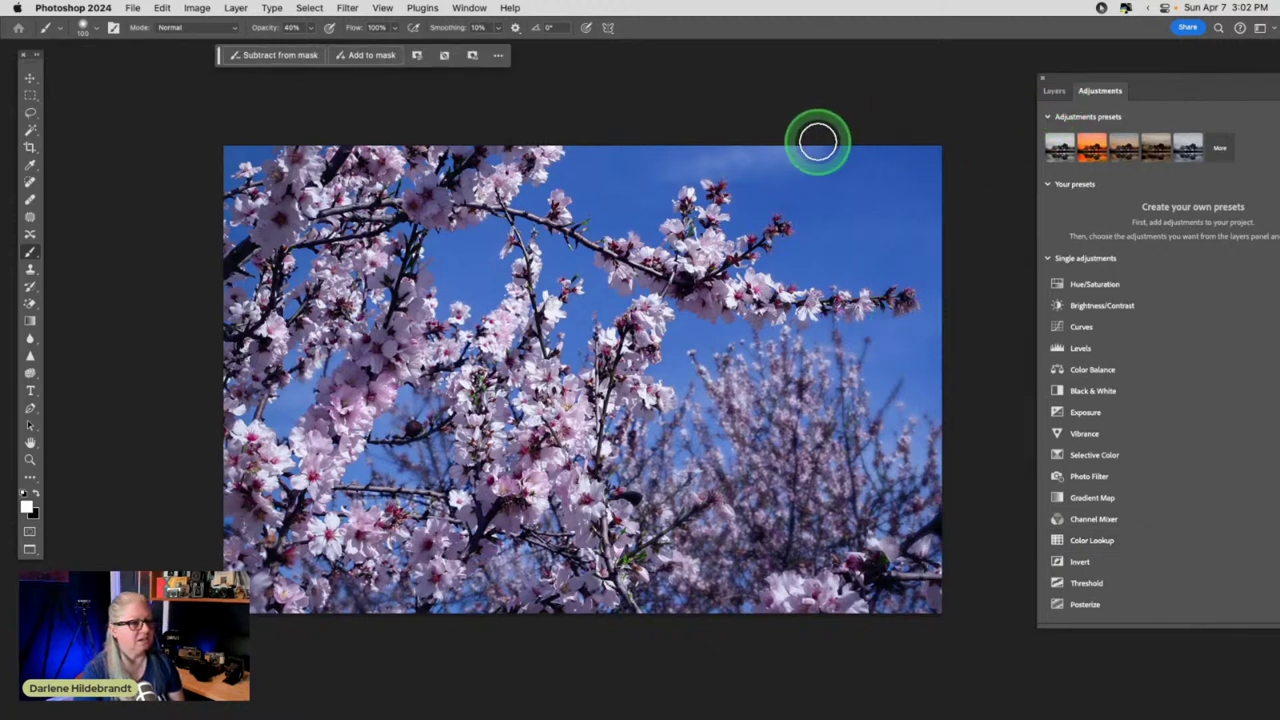
pyautogui.click(1054, 90)
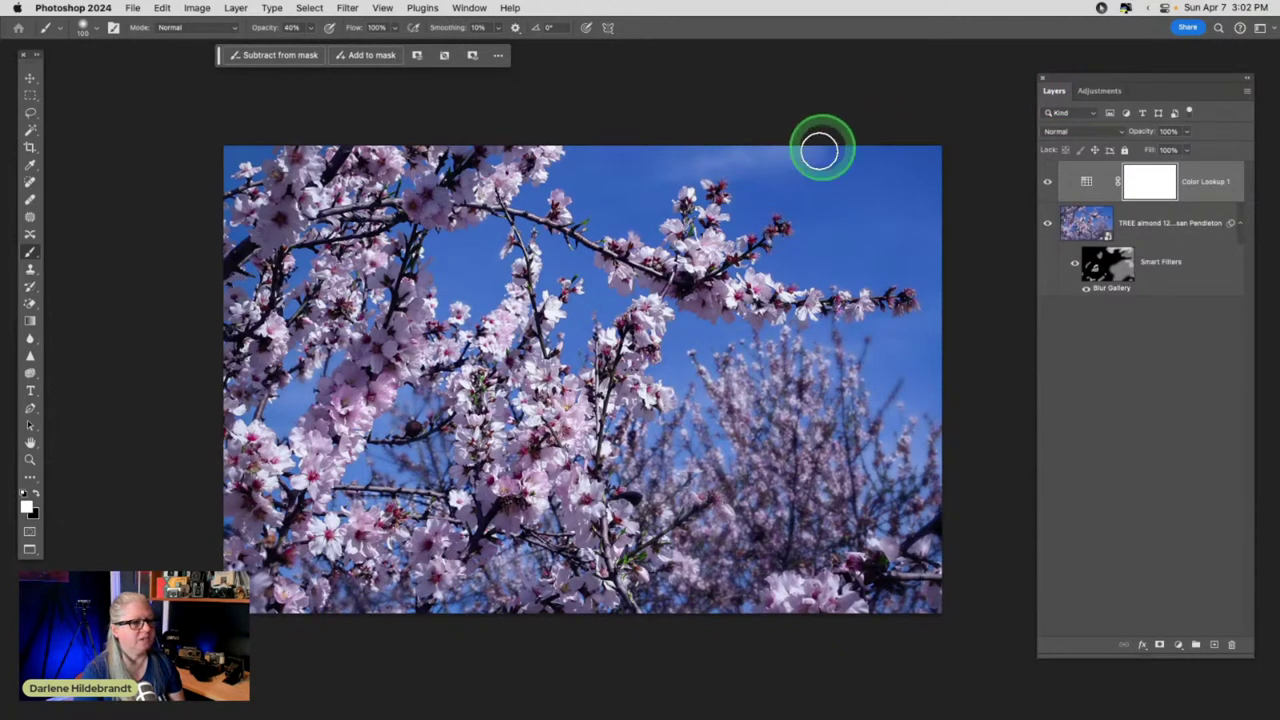
pyautogui.click(1085, 181)
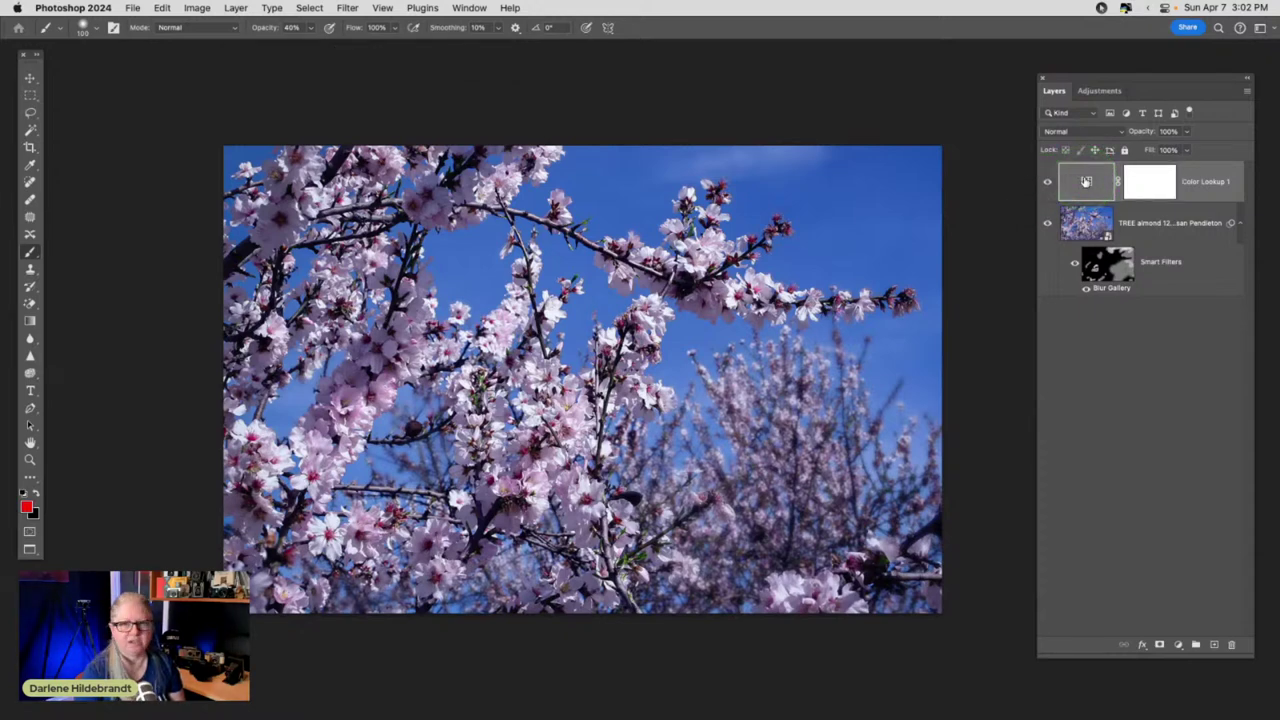
pyautogui.click(1085, 181)
pyautogui.click(849, 177)
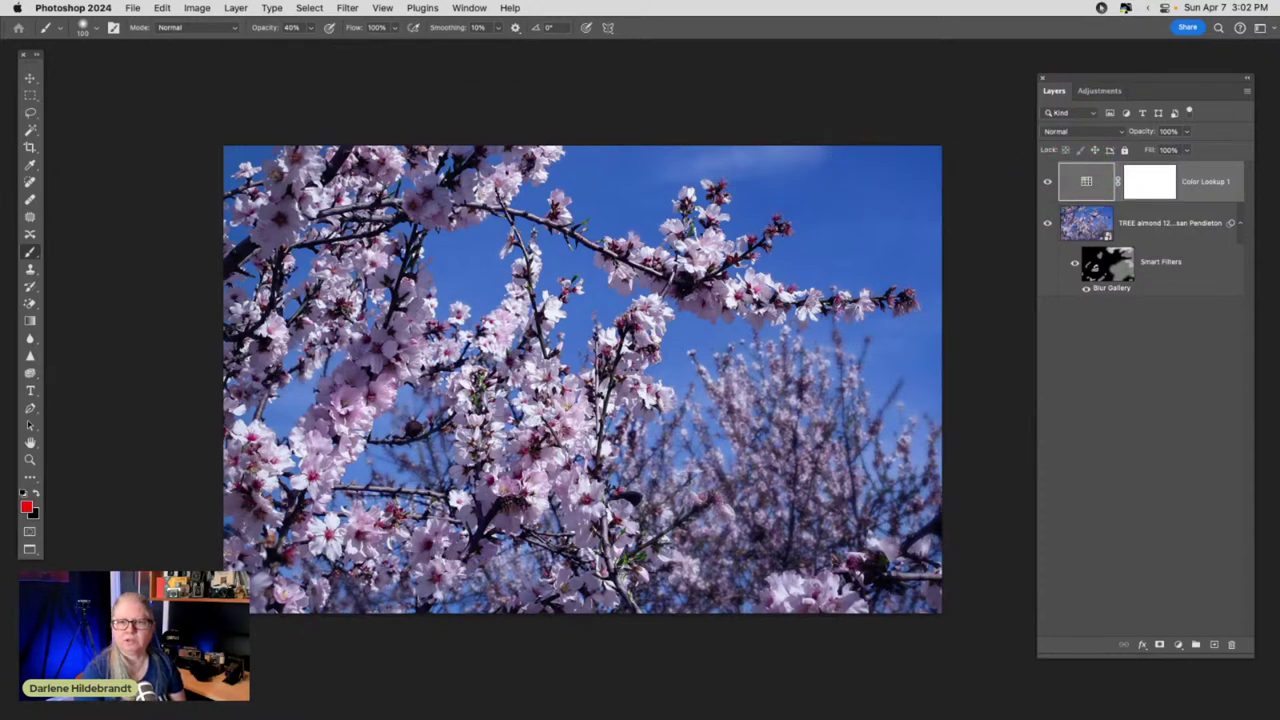
pyautogui.moveTo(971, 206); pyautogui.dragTo(884, 158)
pyautogui.click(989, 286)
pyautogui.click(943, 277)
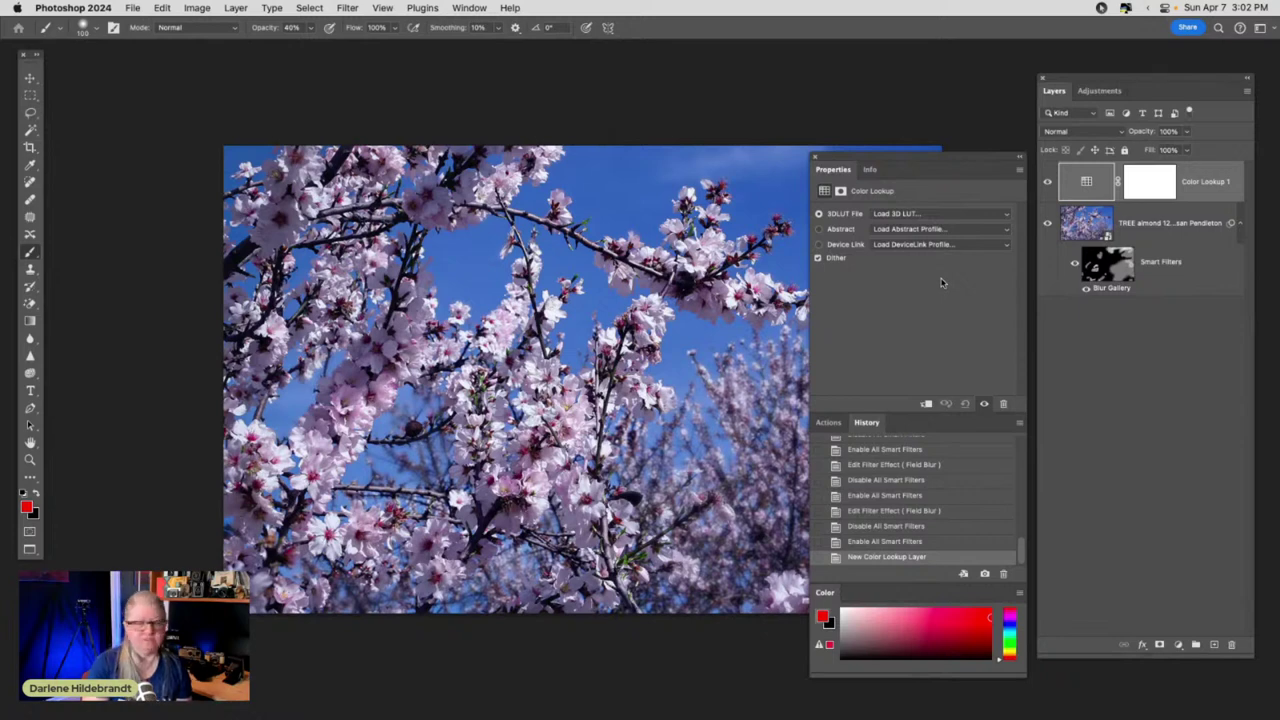
pyautogui.click(941, 284)
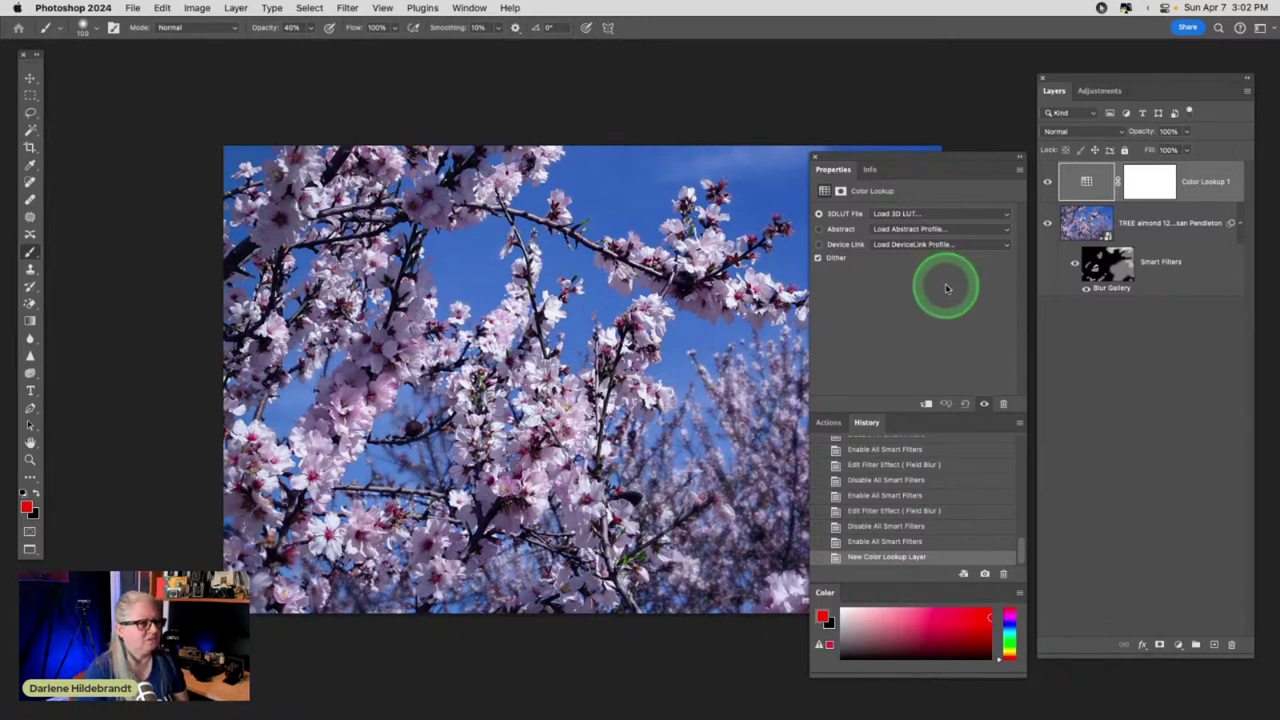
pyautogui.click(838, 287)
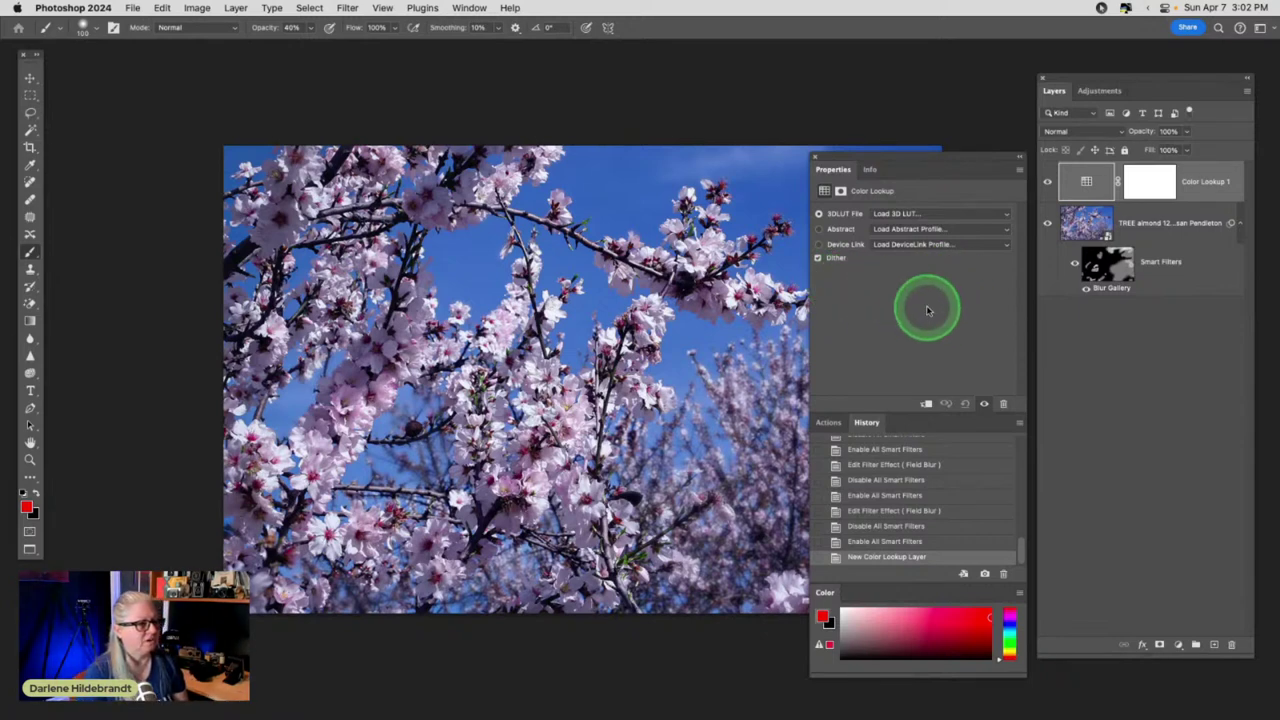
# - Try the Crisp_Winter.look and DropBlues.3DL files as the Color Lookup layer's 3DLUT
pyautogui.click(906, 214)
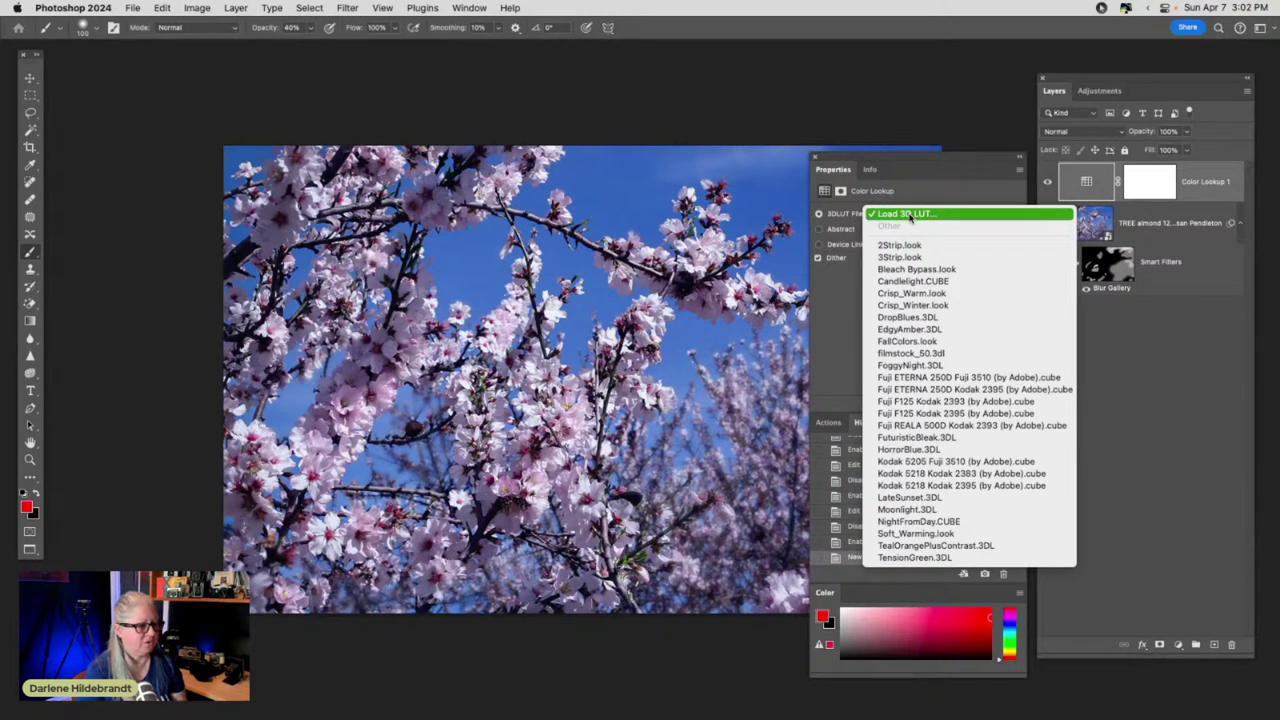
pyautogui.moveTo(910, 217); pyautogui.dragTo(912, 310)
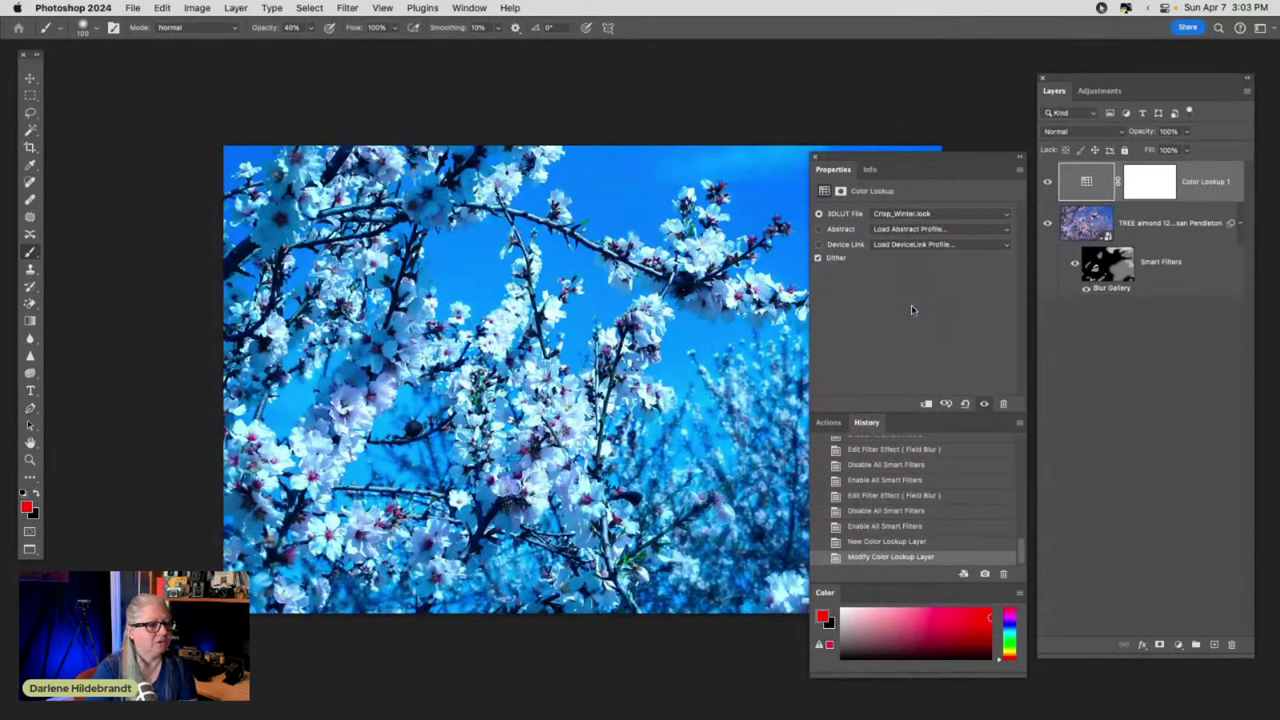
pyautogui.moveTo(911, 304)
pyautogui.mouseDown()
pyautogui.moveTo(1166, 191)
pyautogui.moveTo(922, 205)
pyautogui.mouseUp()
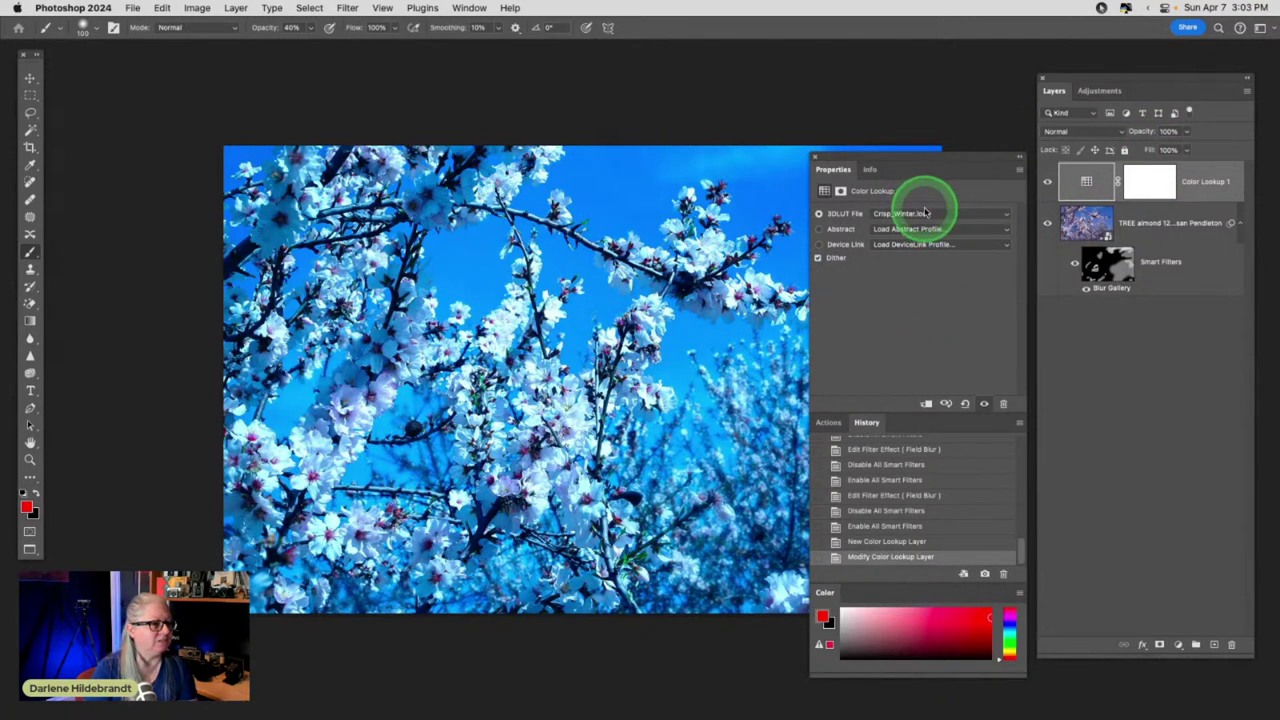
pyautogui.click(927, 213)
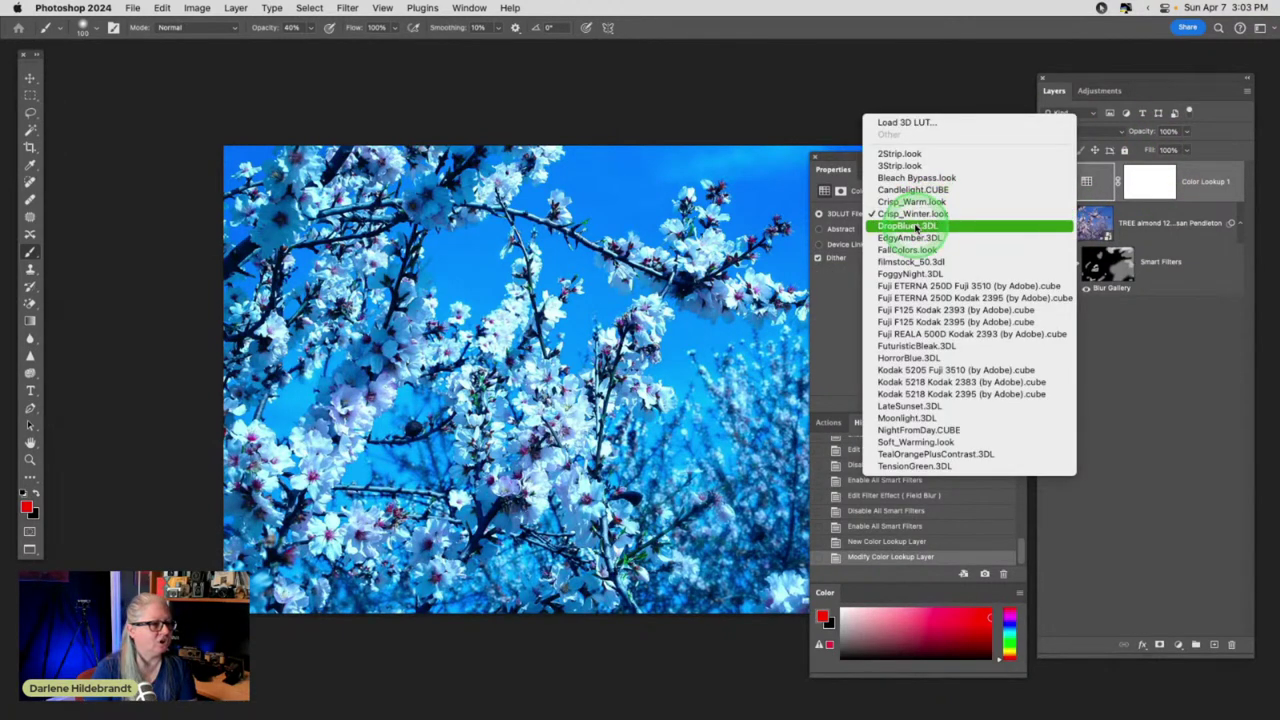
pyautogui.click(912, 226)
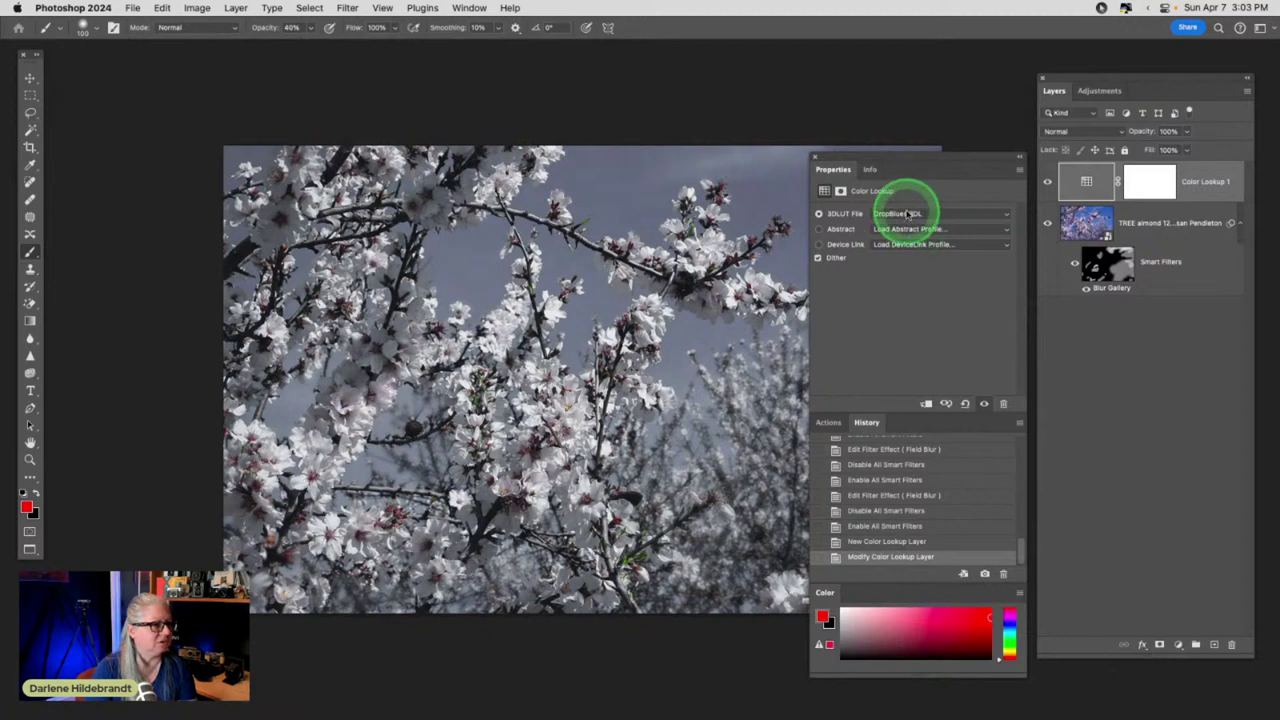
# - Try the FuturisticBleak.3DL look on the Color Lookup layer at a reduced layer opacity of 63%
pyautogui.click(907, 213)
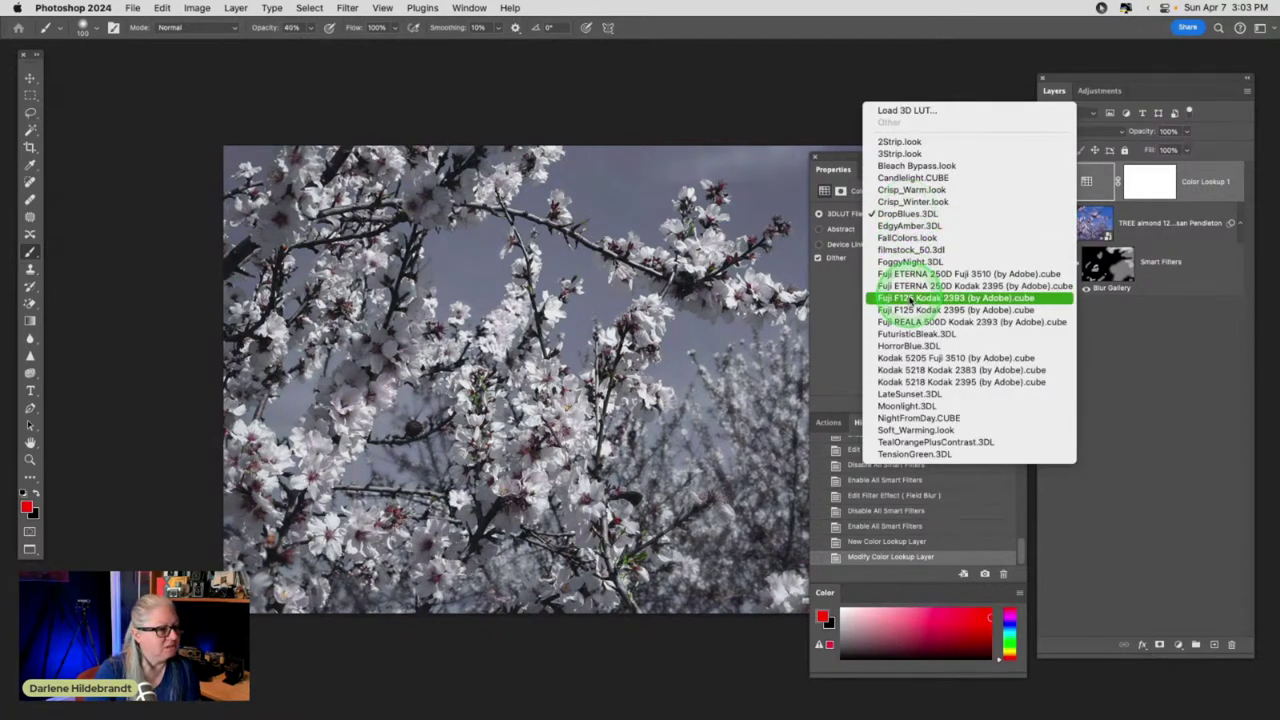
pyautogui.click(908, 334)
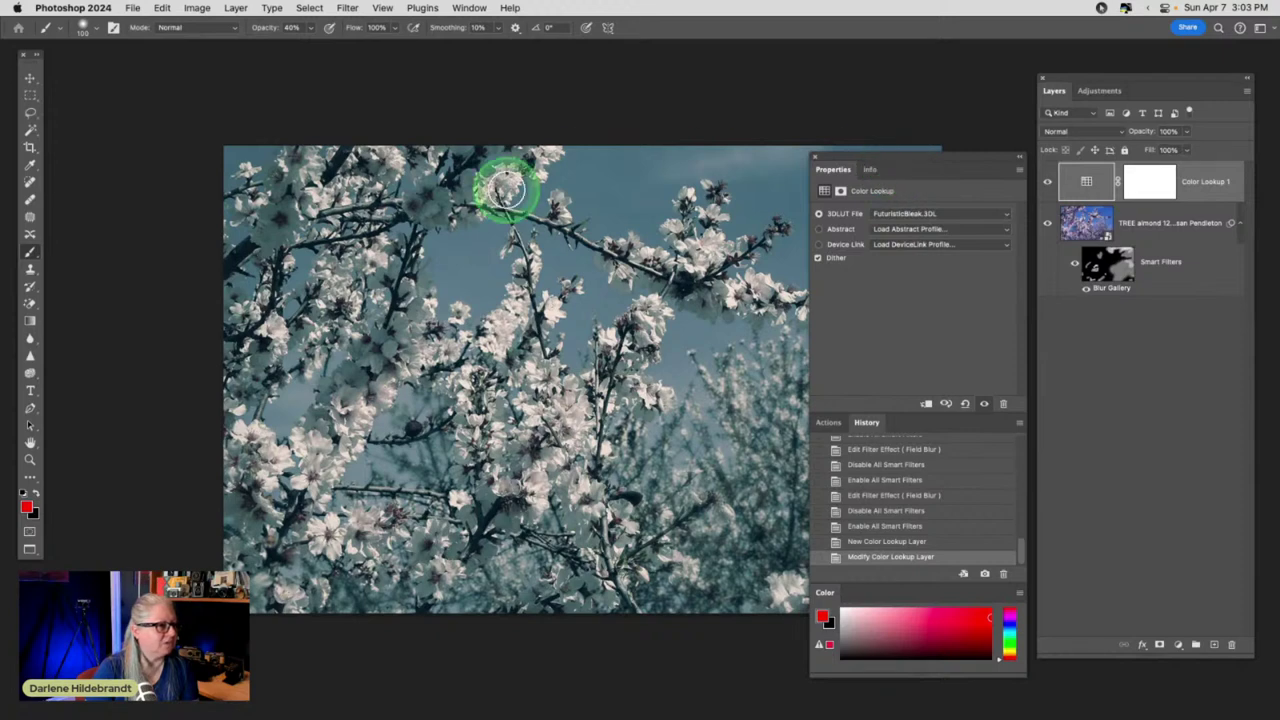
pyautogui.hscroll(5, 500, 195)
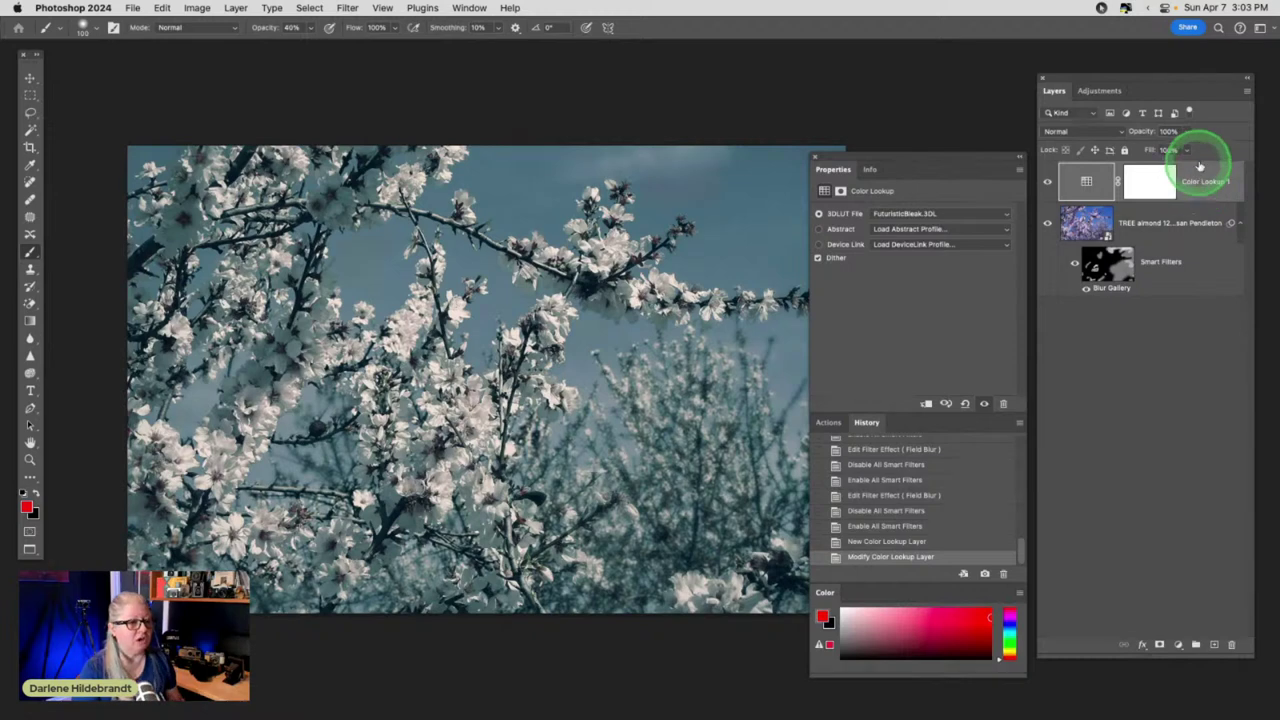
pyautogui.click(1187, 131)
pyautogui.moveTo(1187, 149); pyautogui.dragTo(1160, 149)
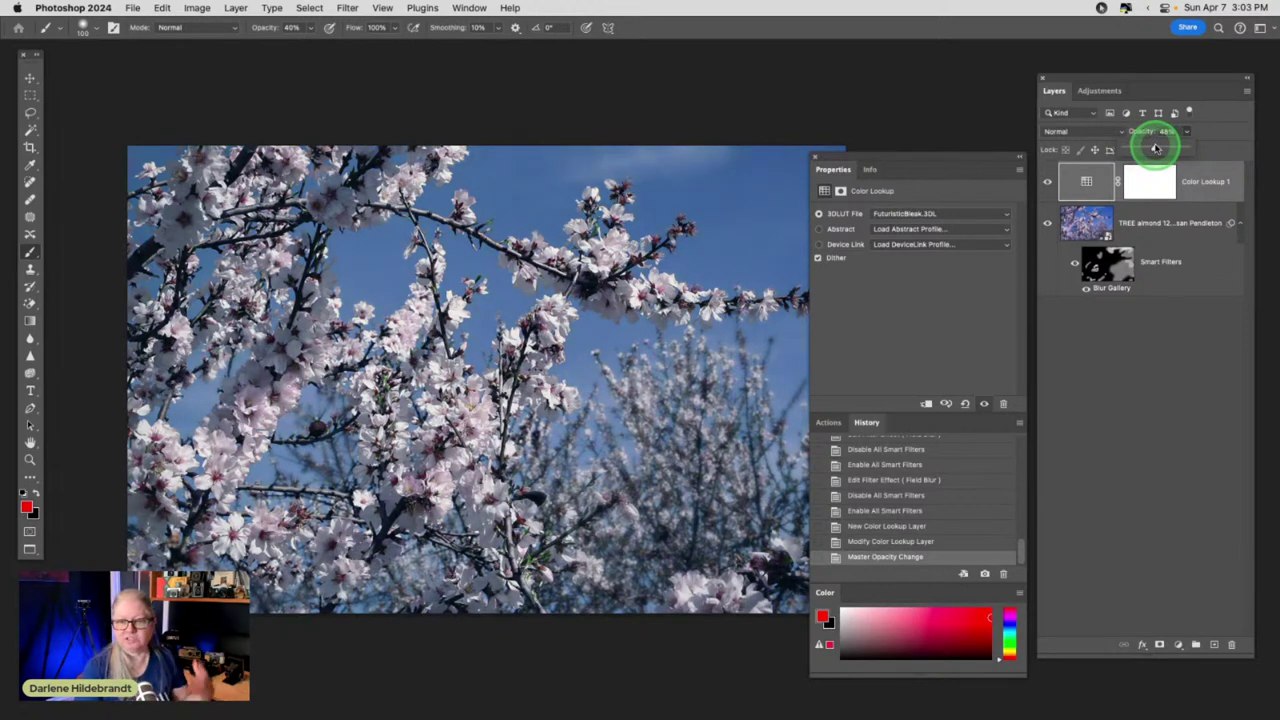
pyautogui.moveTo(1155, 148); pyautogui.dragTo(1162, 147)
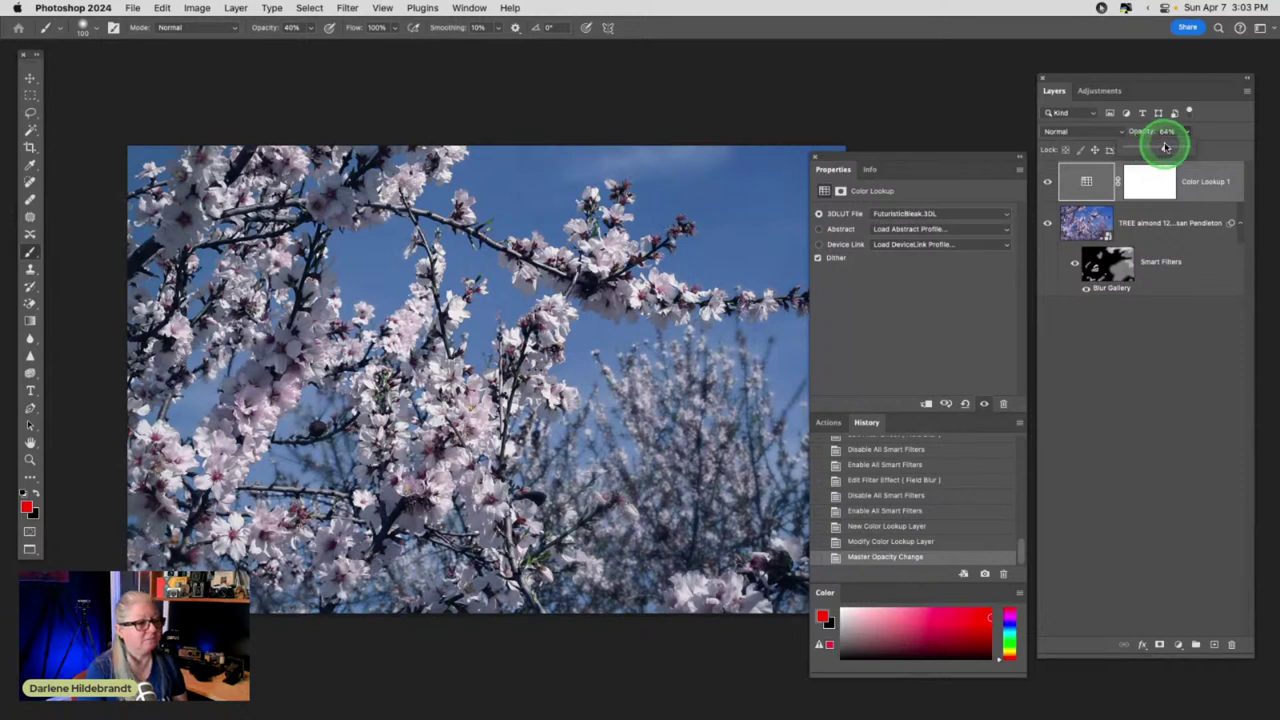
# - Try the Moonlight.3DL and TealOrangePlusContrast.3DL looks on the Color Lookup layer
pyautogui.click(963, 215)
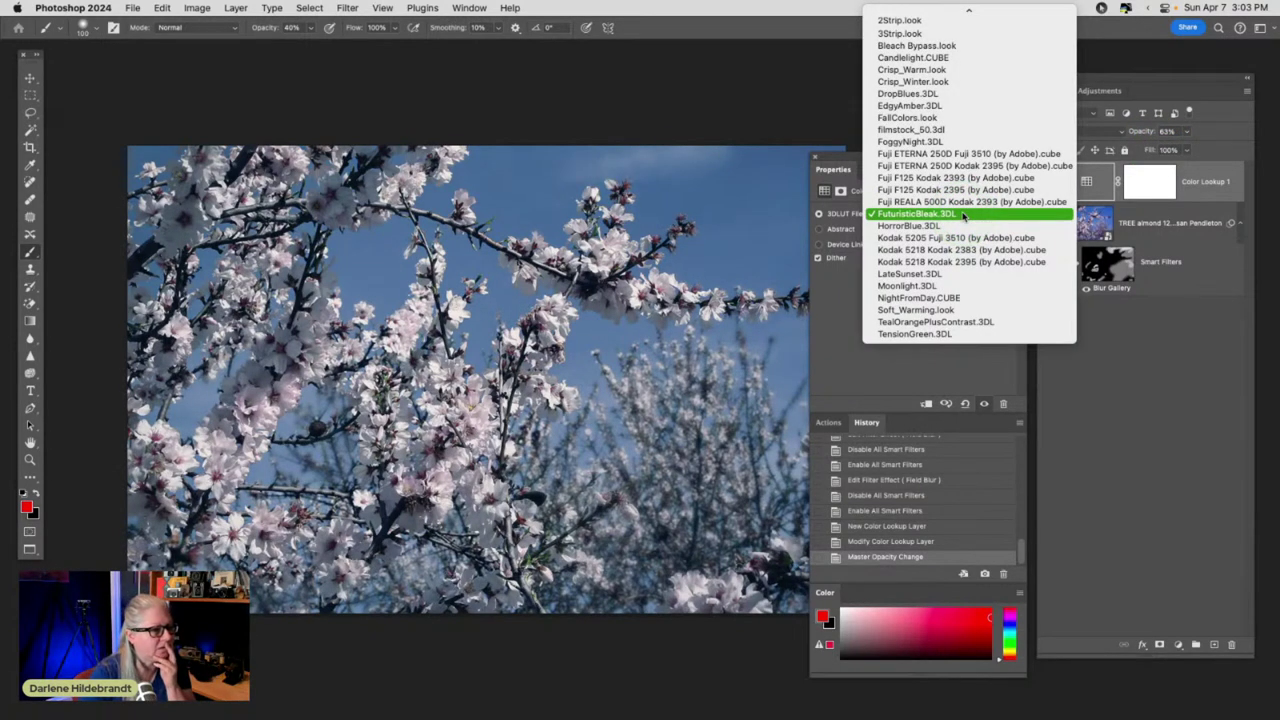
pyautogui.click(933, 286)
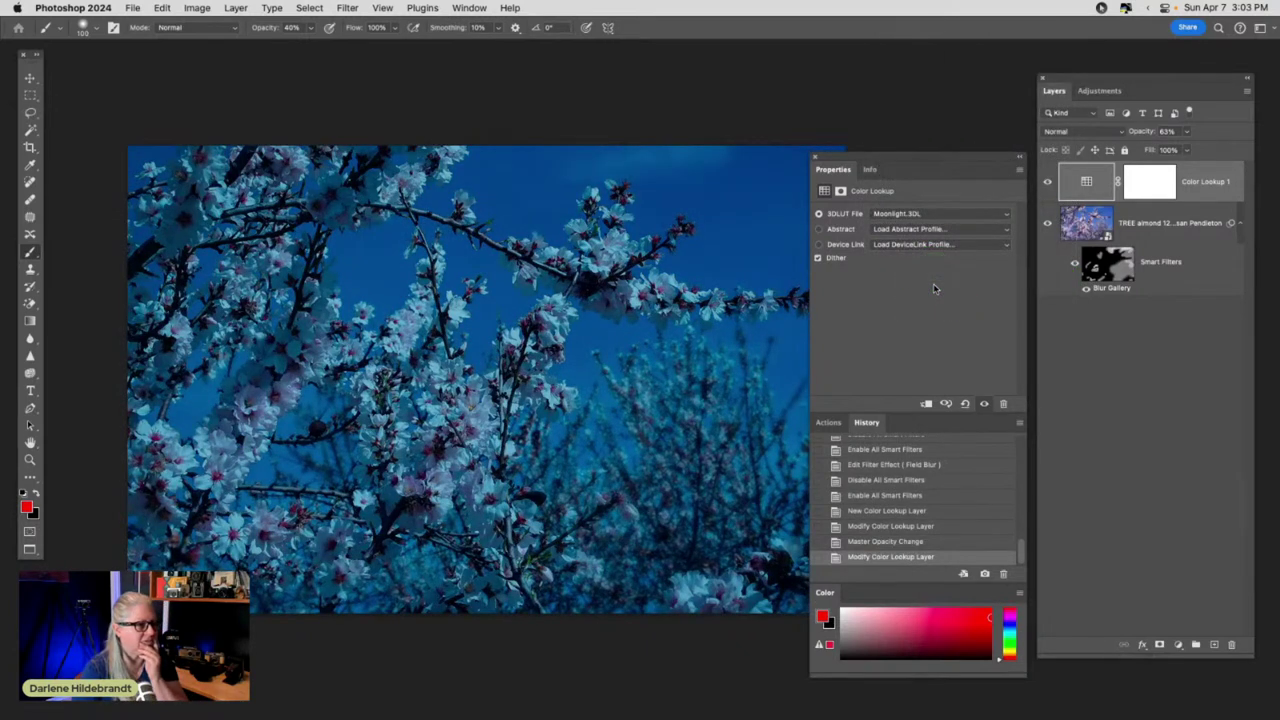
pyautogui.click(914, 218)
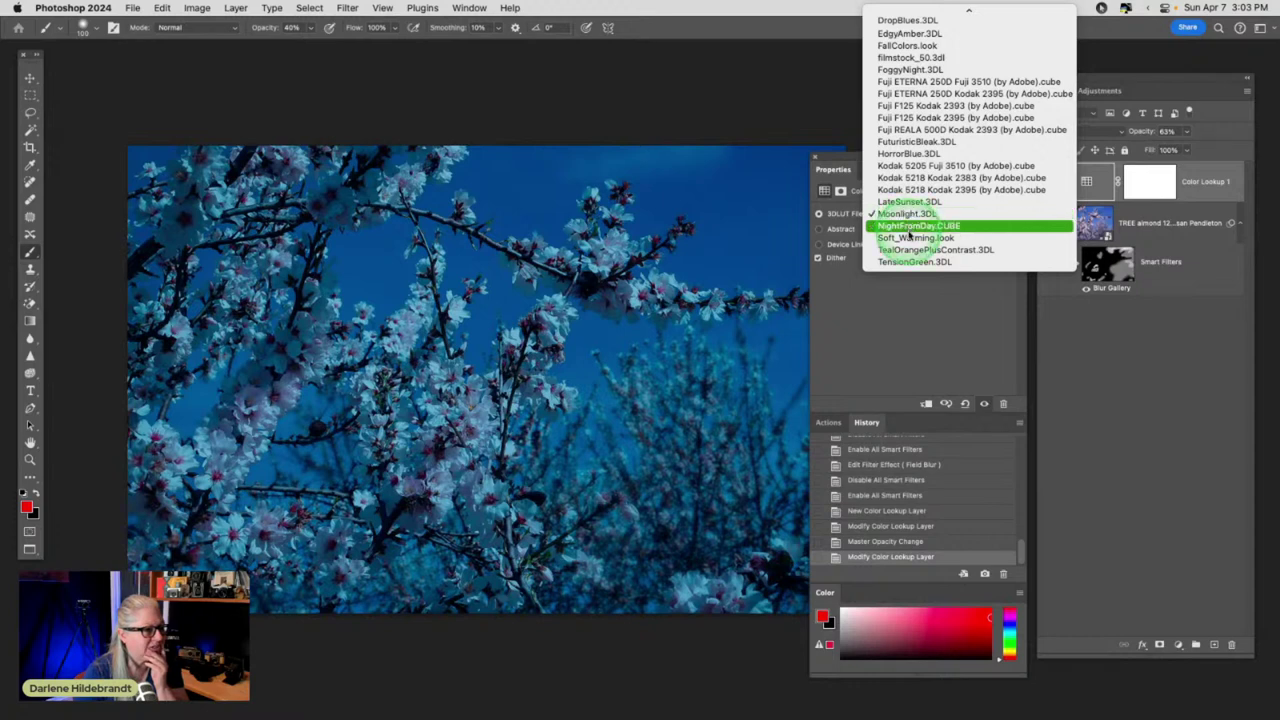
pyautogui.click(910, 249)
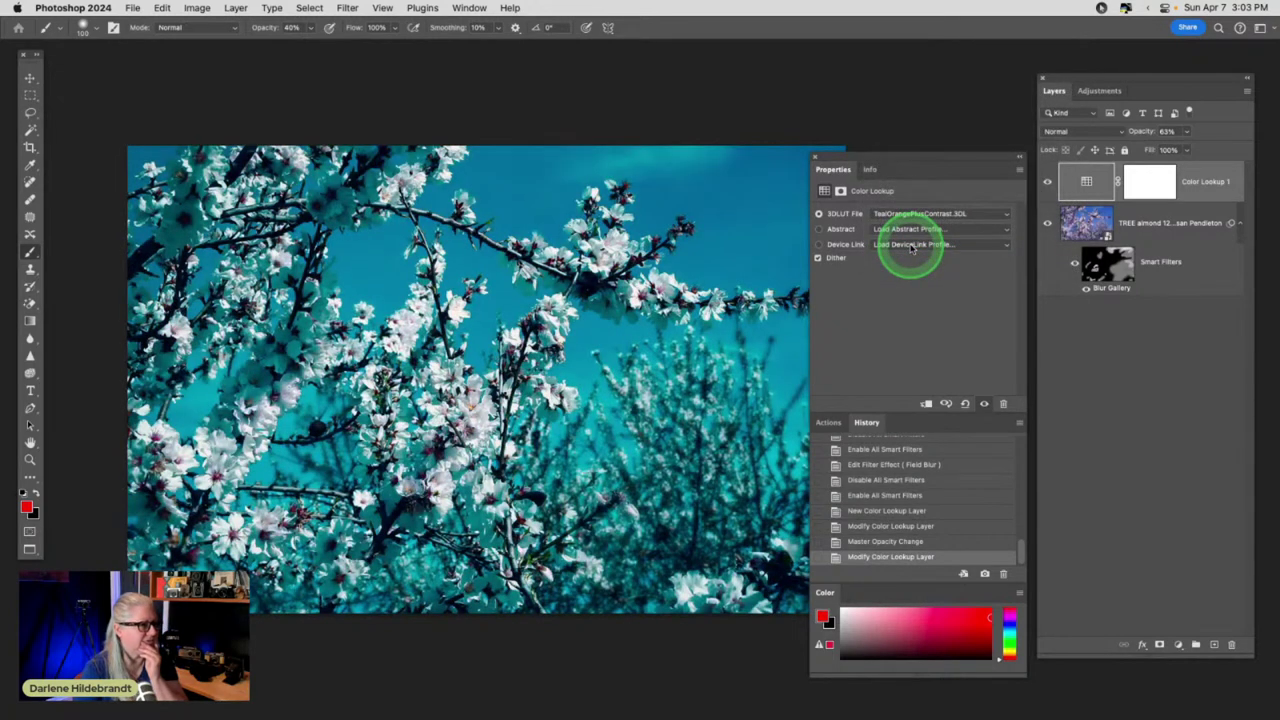
# - Apply the FoggyNight.3DL look to the Color Lookup layer and lower the layer's opacity to 25%
pyautogui.click(909, 214)
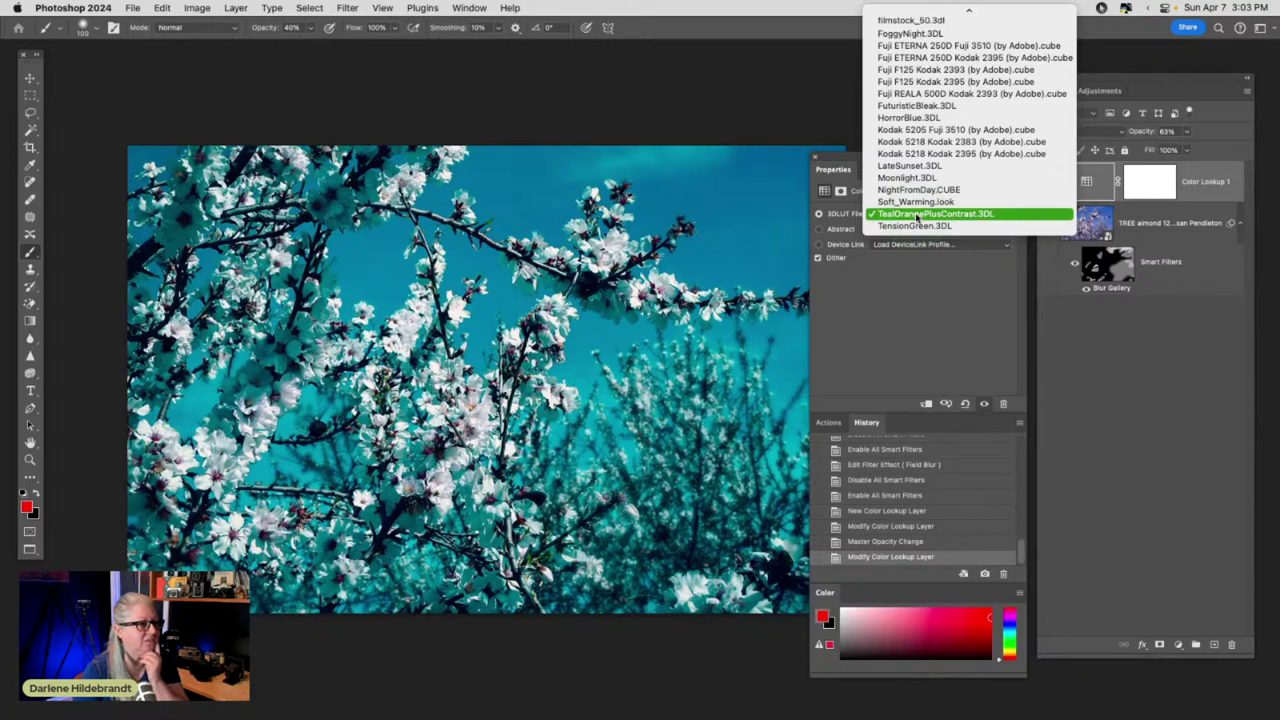
pyautogui.click(910, 33)
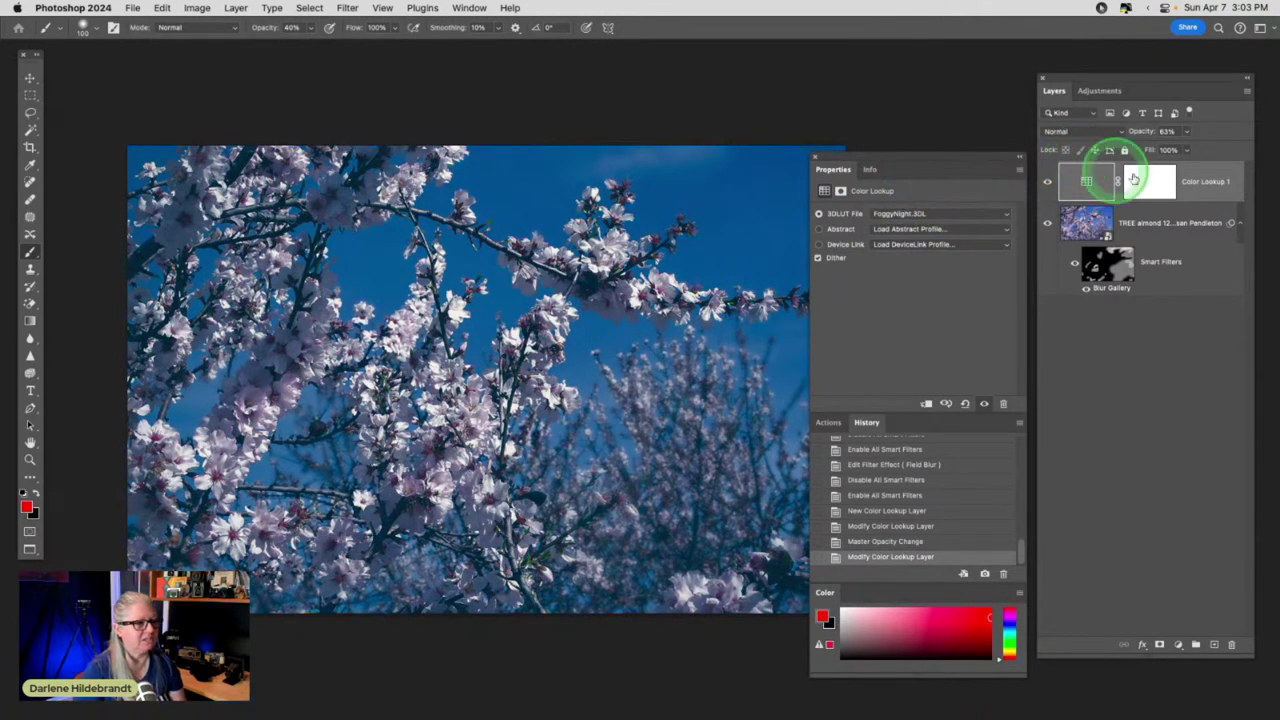
pyautogui.moveTo(1185, 150)
pyautogui.mouseDown()
pyautogui.moveTo(1152, 149)
pyautogui.moveTo(1176, 149)
pyautogui.mouseUp()
pyautogui.moveTo(1195, 150); pyautogui.dragTo(1168, 146)
# - Try the Candlelight.CUBE 3DLUT on the Color Lookup layer at 36% opacity, and hide the layer to compare
pyautogui.click(908, 214)
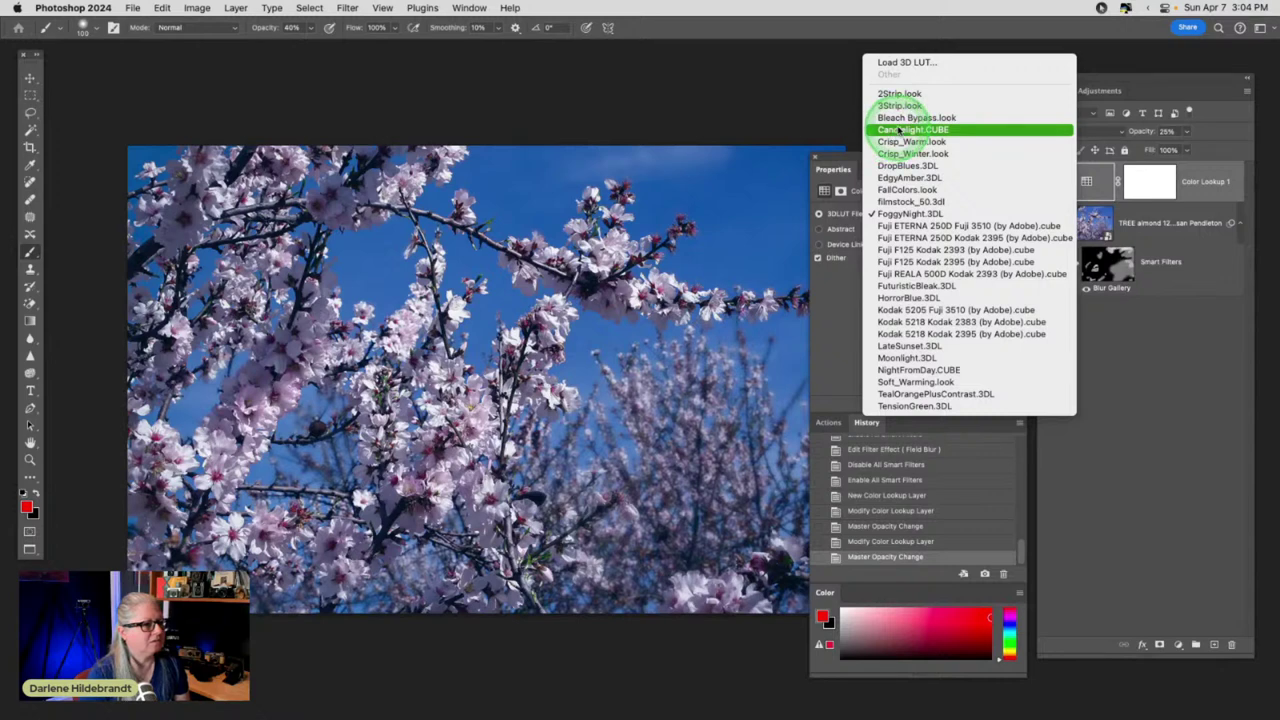
pyautogui.click(896, 129)
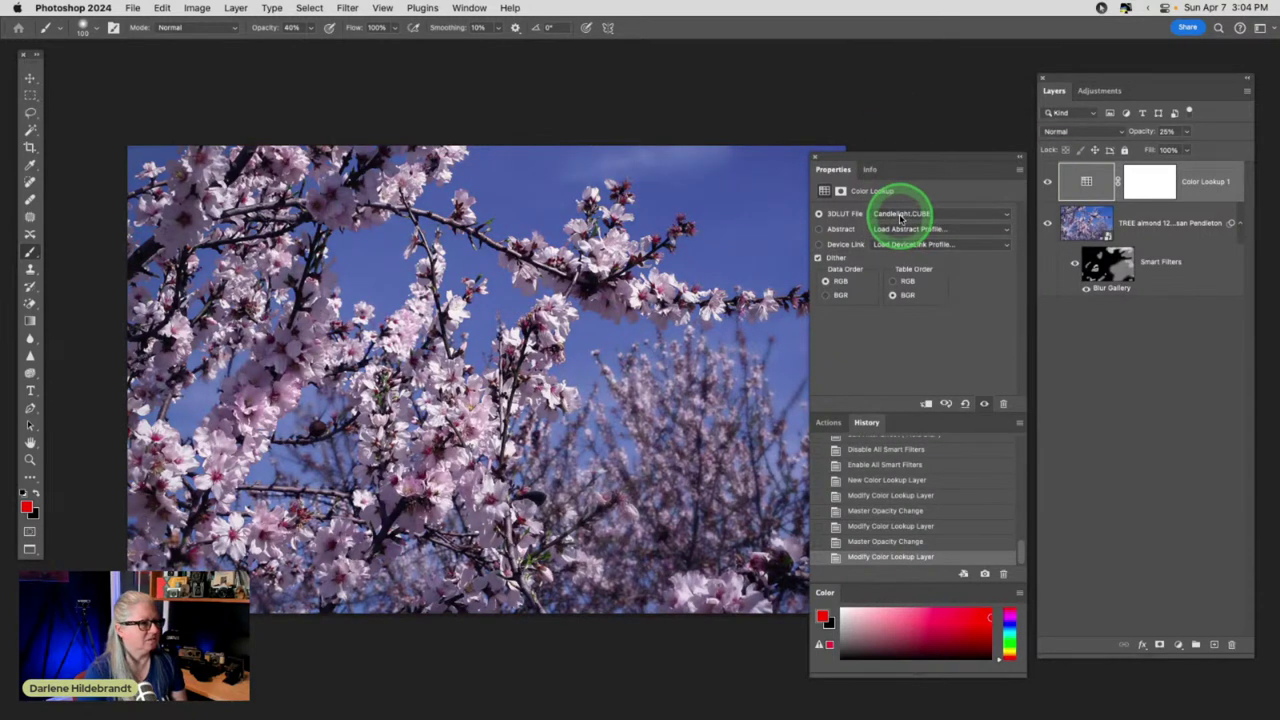
pyautogui.moveTo(1185, 131)
pyautogui.mouseDown()
pyautogui.moveTo(1171, 136)
pyautogui.moveTo(1224, 147)
pyautogui.moveTo(1192, 149)
pyautogui.mouseUp()
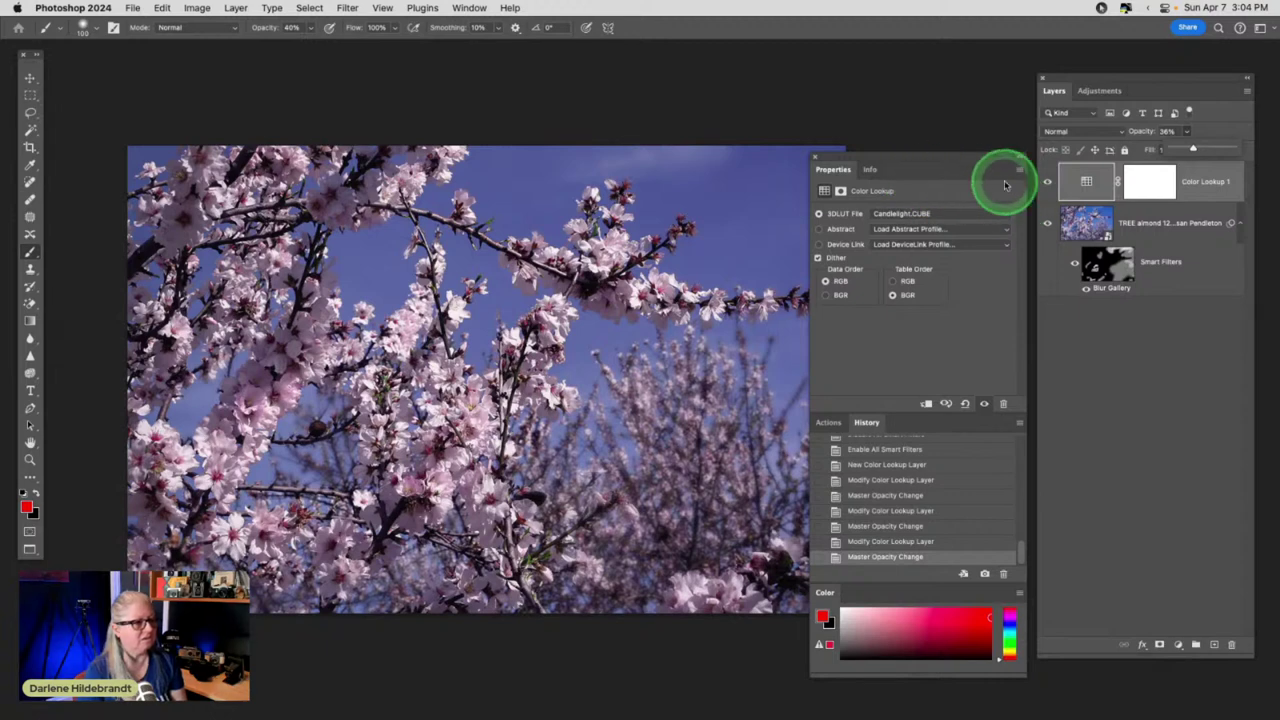
pyautogui.click(1047, 184)
pyautogui.click(815, 157)
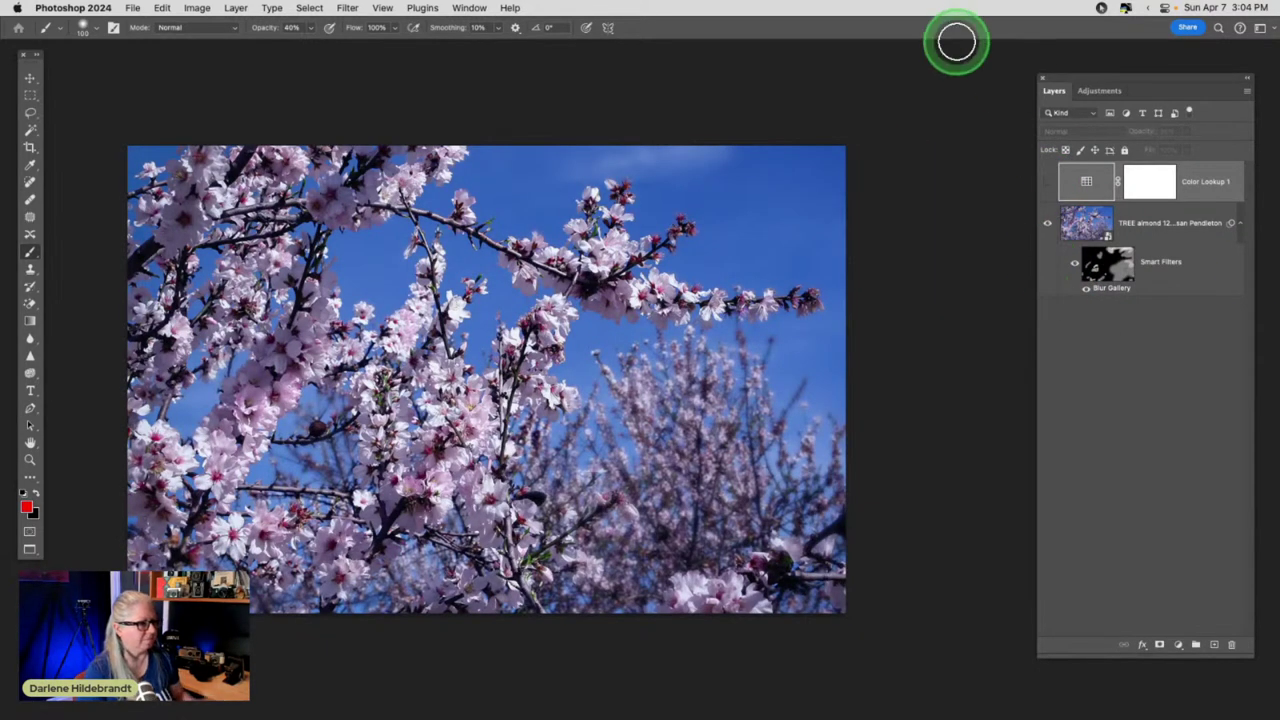
# - Add a blank layer, delete it again, and delete the Color Lookup 1 layer as well
pyautogui.press('super+shift+alt+n')
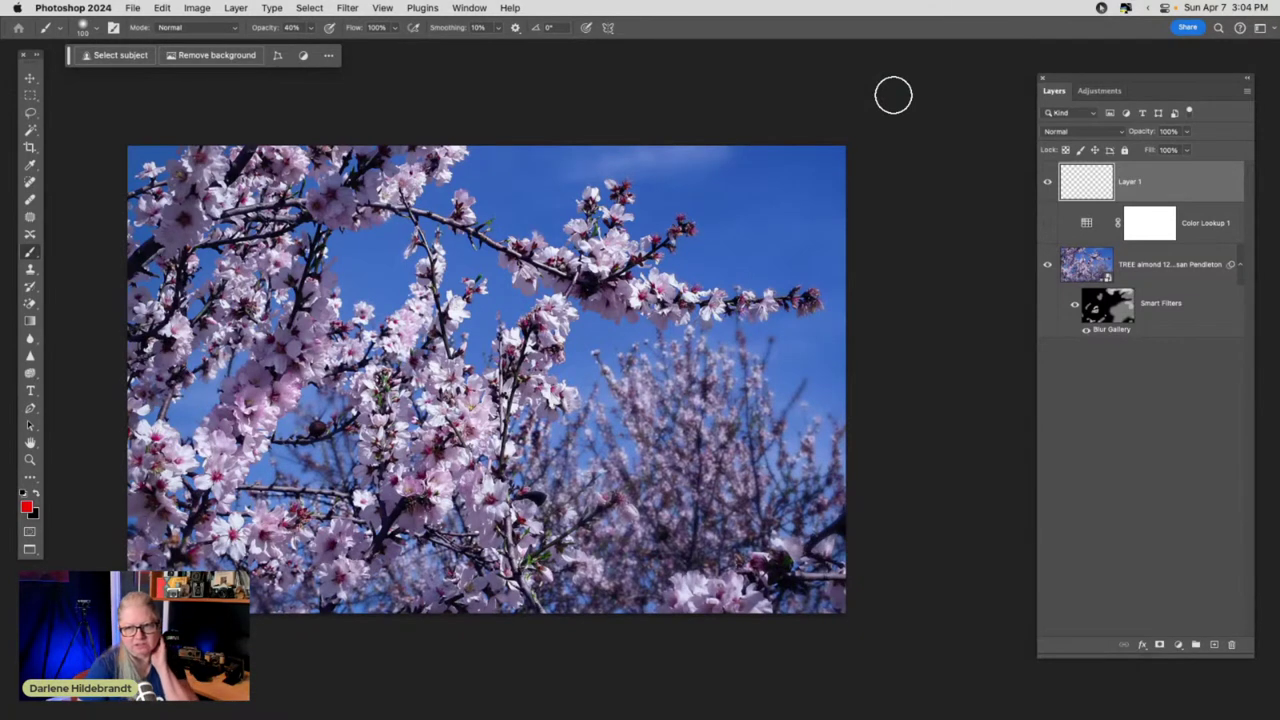
pyautogui.moveTo(1130, 181); pyautogui.dragTo(1231, 644)
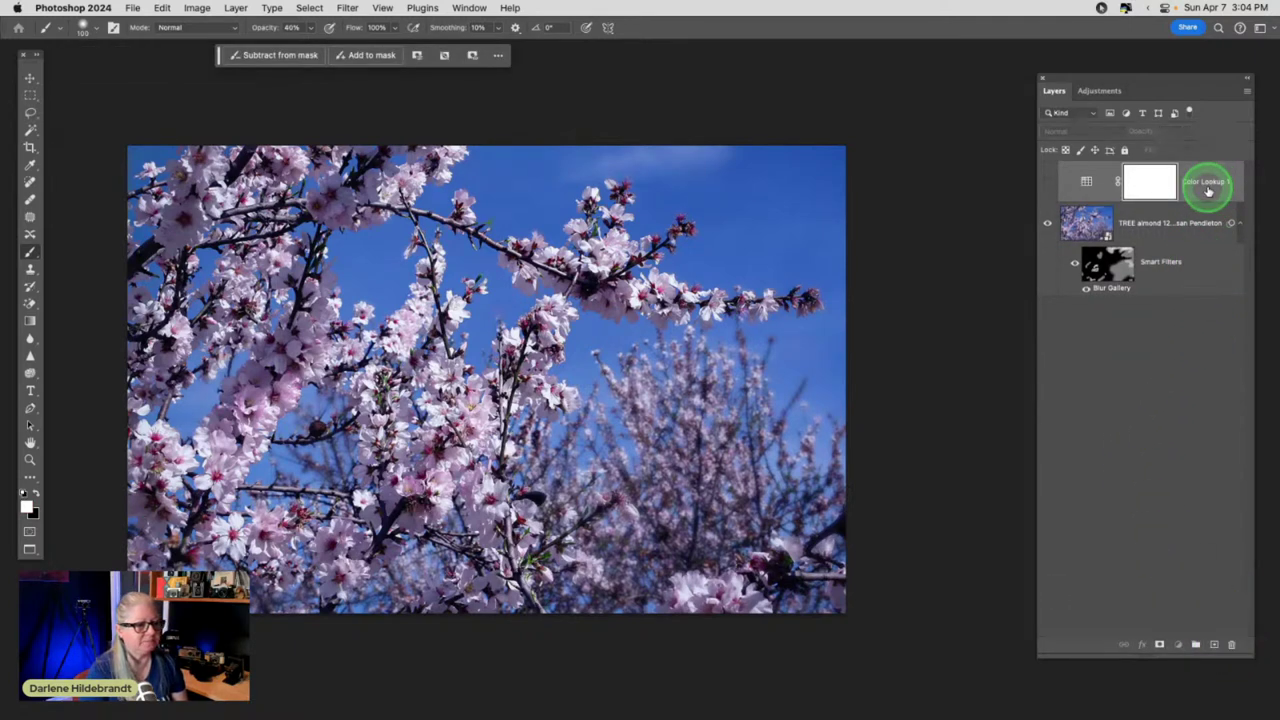
pyautogui.moveTo(1208, 190); pyautogui.dragTo(1226, 634)
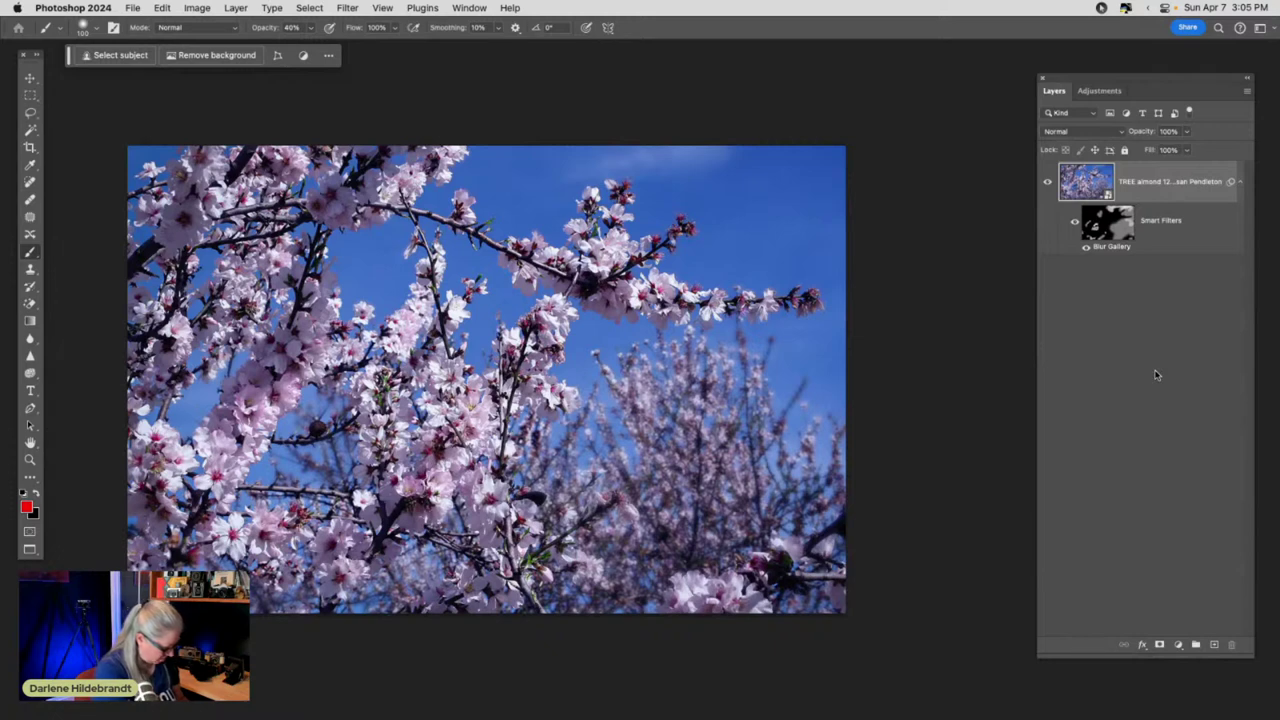
pyautogui.click(1156, 375)
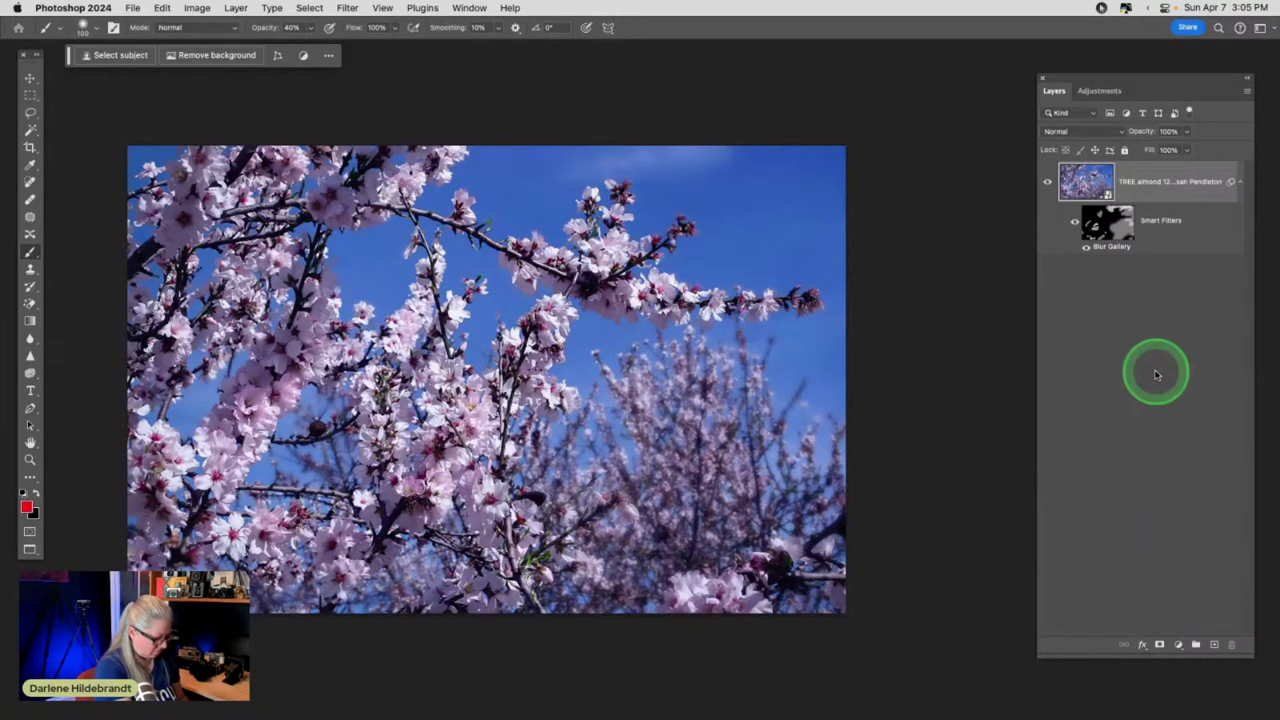
pyautogui.click(1153, 373)
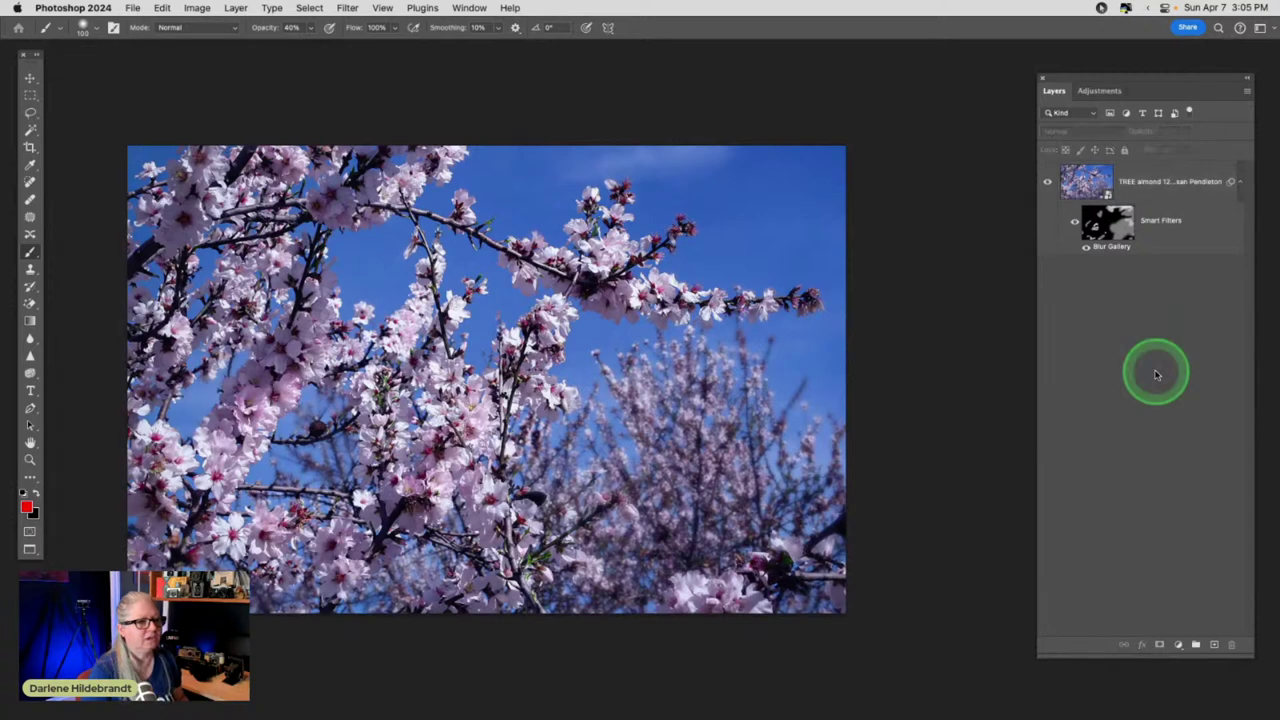
# - Duplicate the almond tree smart object layer and rasterize the copy
pyautogui.click(1153, 192)
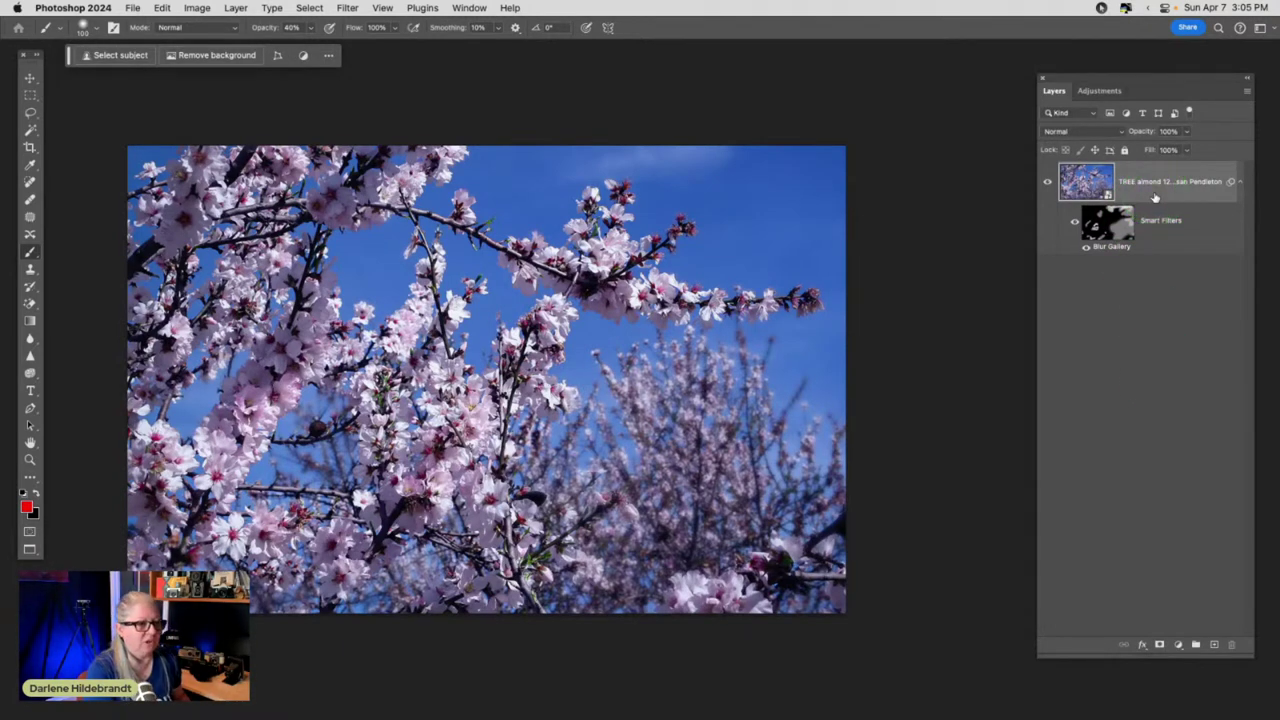
pyautogui.press('super+j')
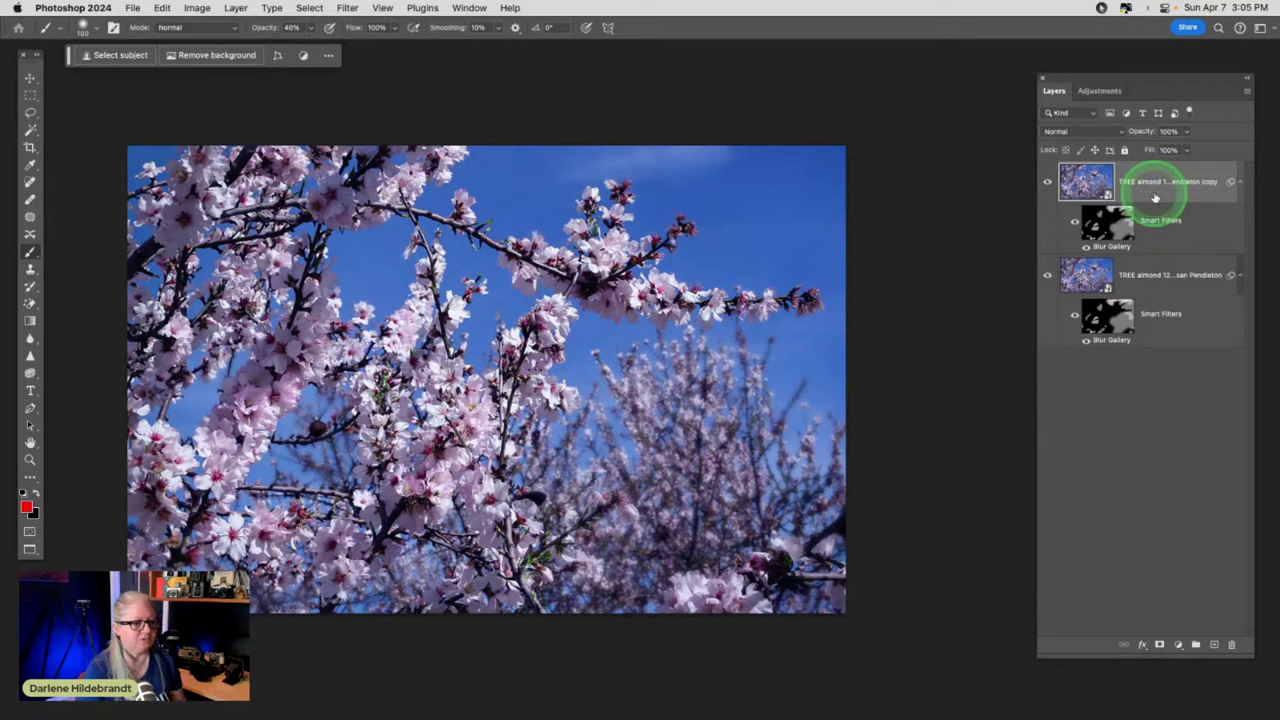
pyautogui.rightClick(1150, 177)
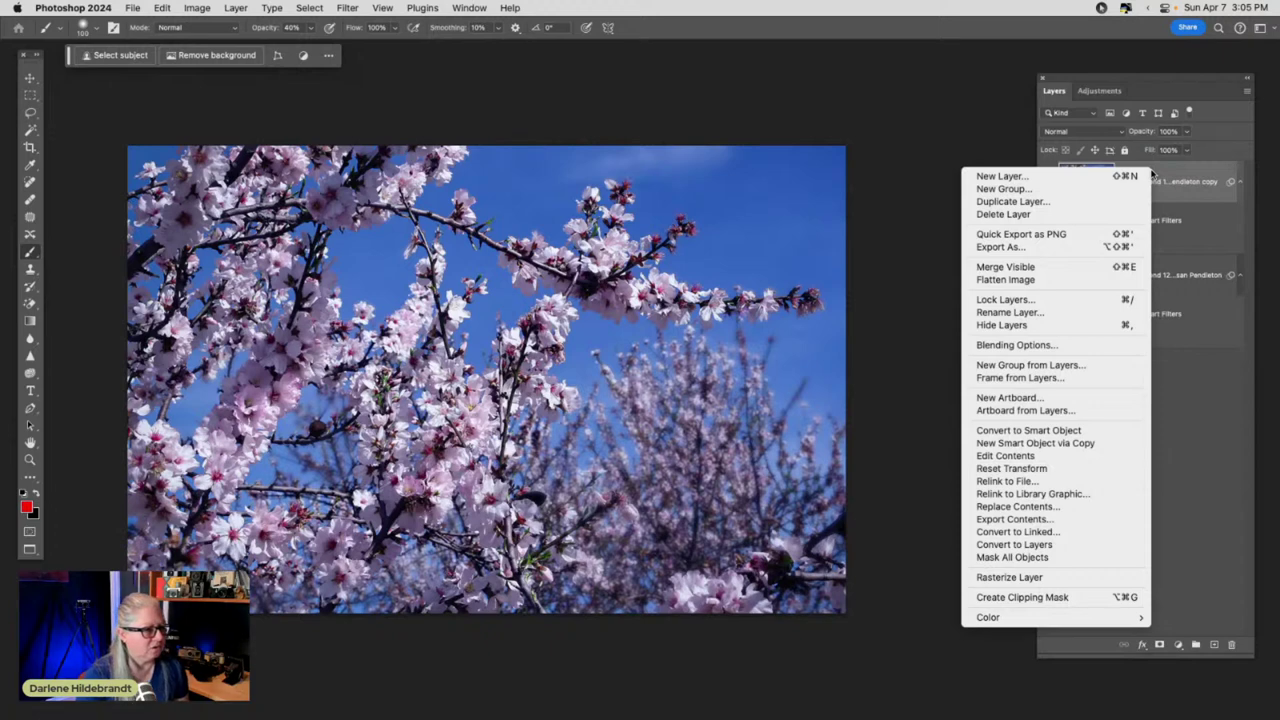
pyautogui.click(1037, 577)
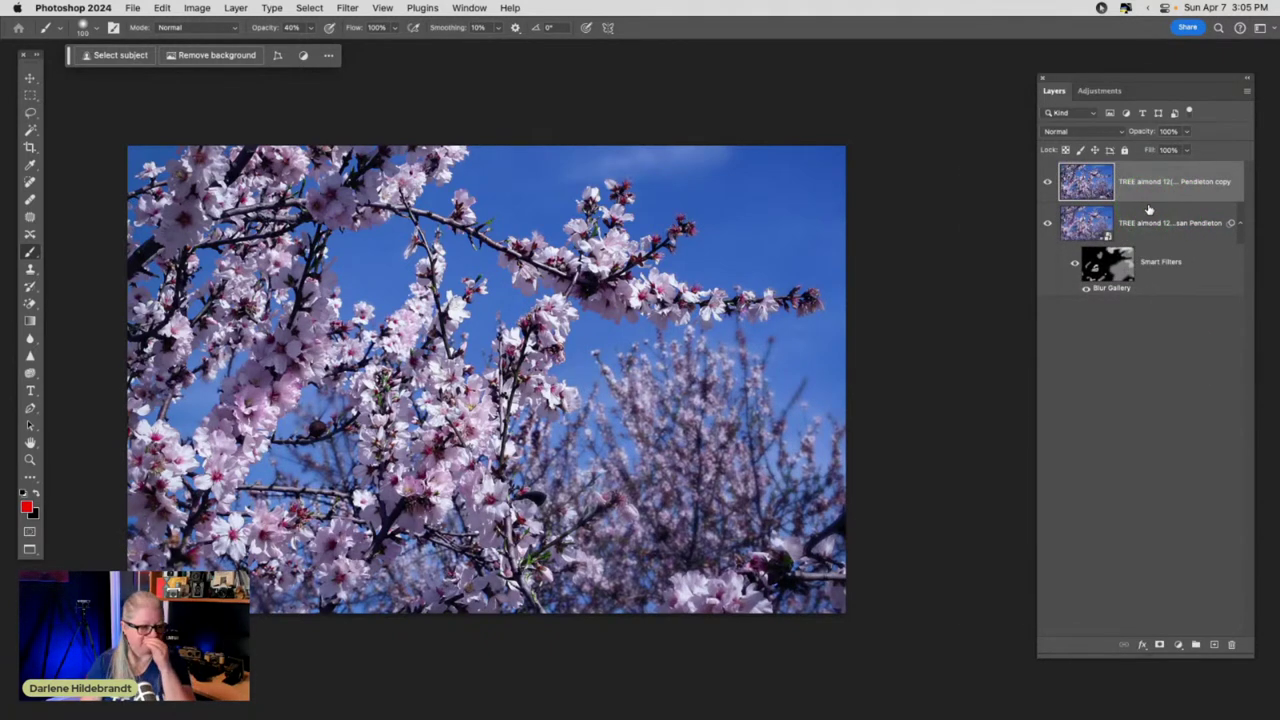
# - Convert the rasterized almond tree copy into a new smart object and keep it selected
pyautogui.rightClick(1147, 192)
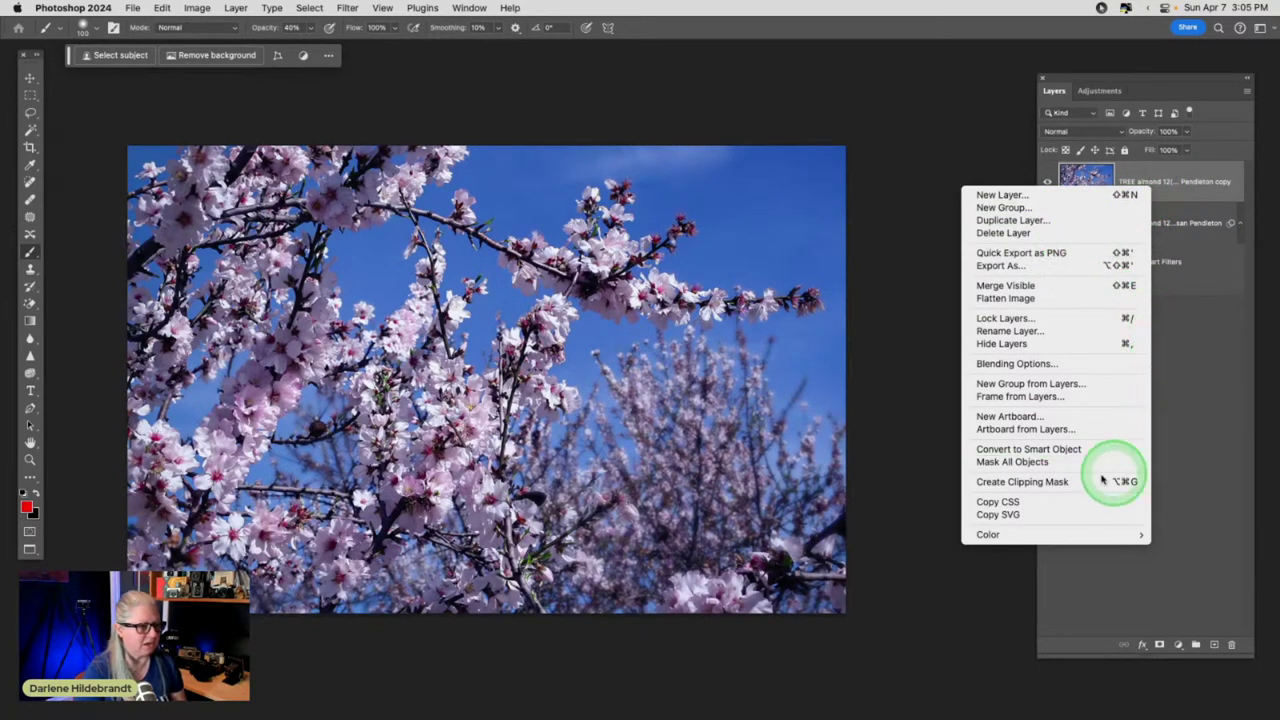
pyautogui.click(1033, 450)
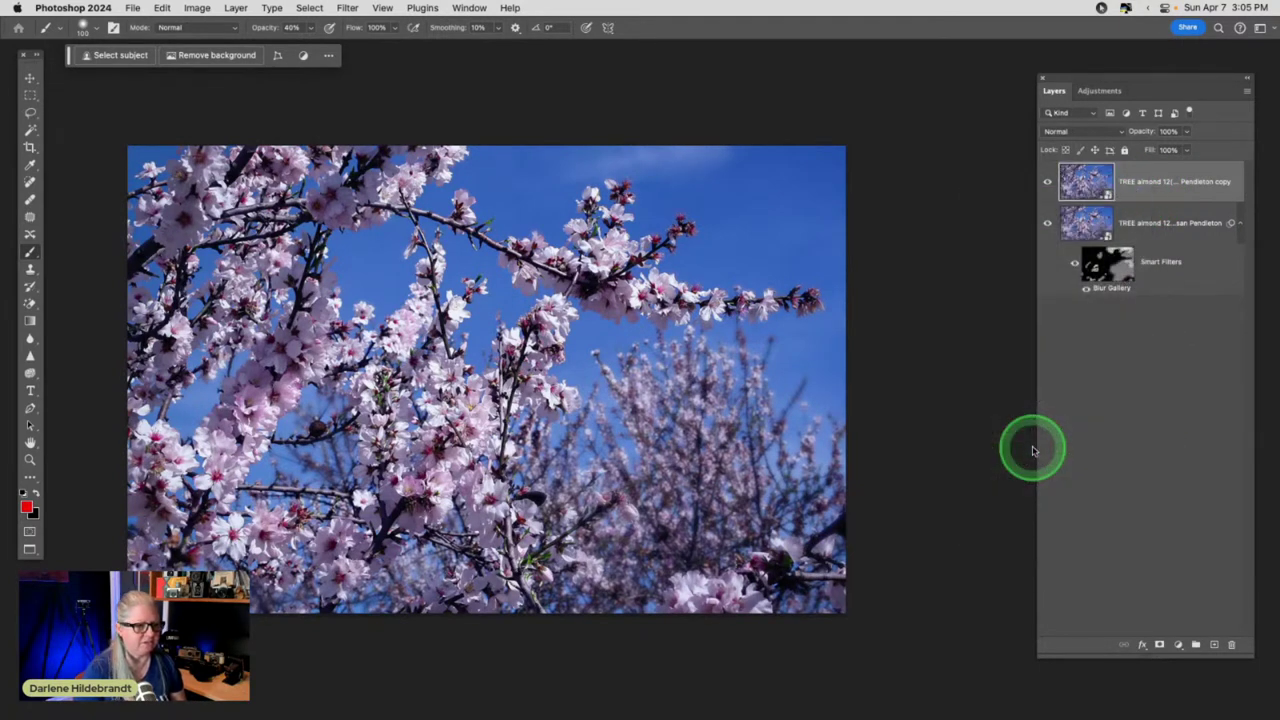
pyautogui.click(1175, 197)
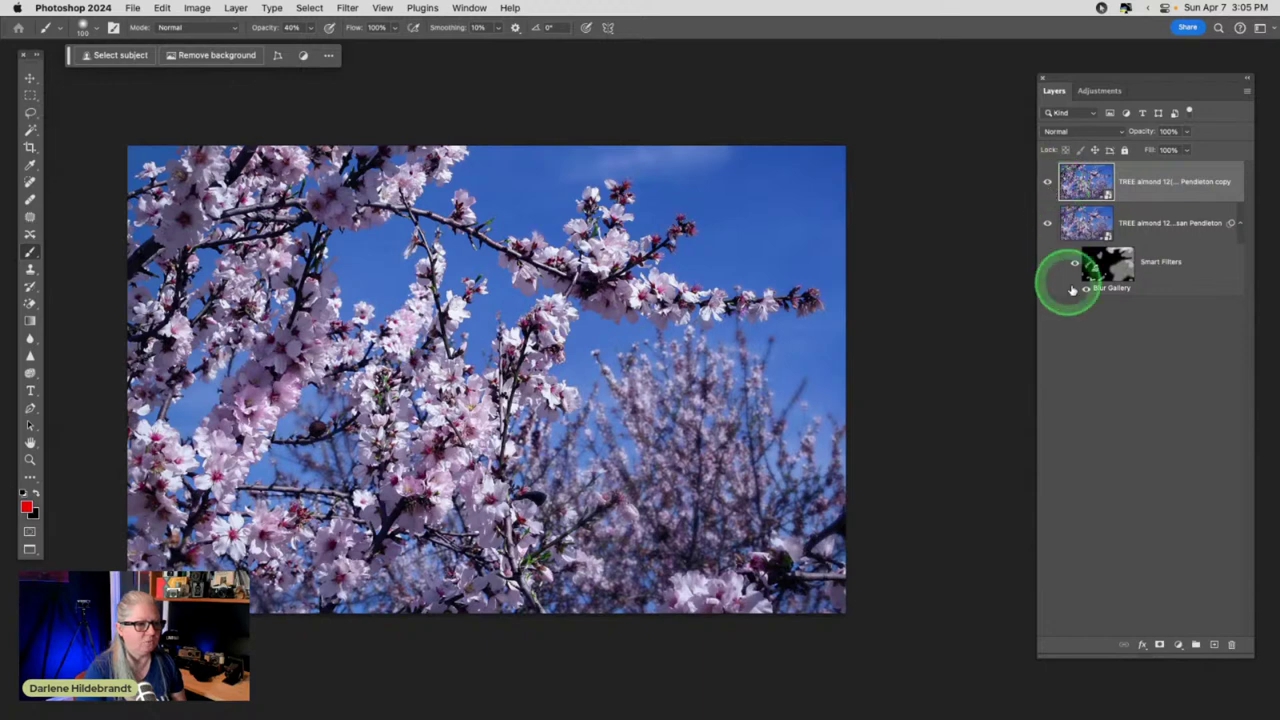
# - Apply a Gaussian Blur smart filter with a 5-pixel radius to the almond tree copy layer
pyautogui.click(347, 8)
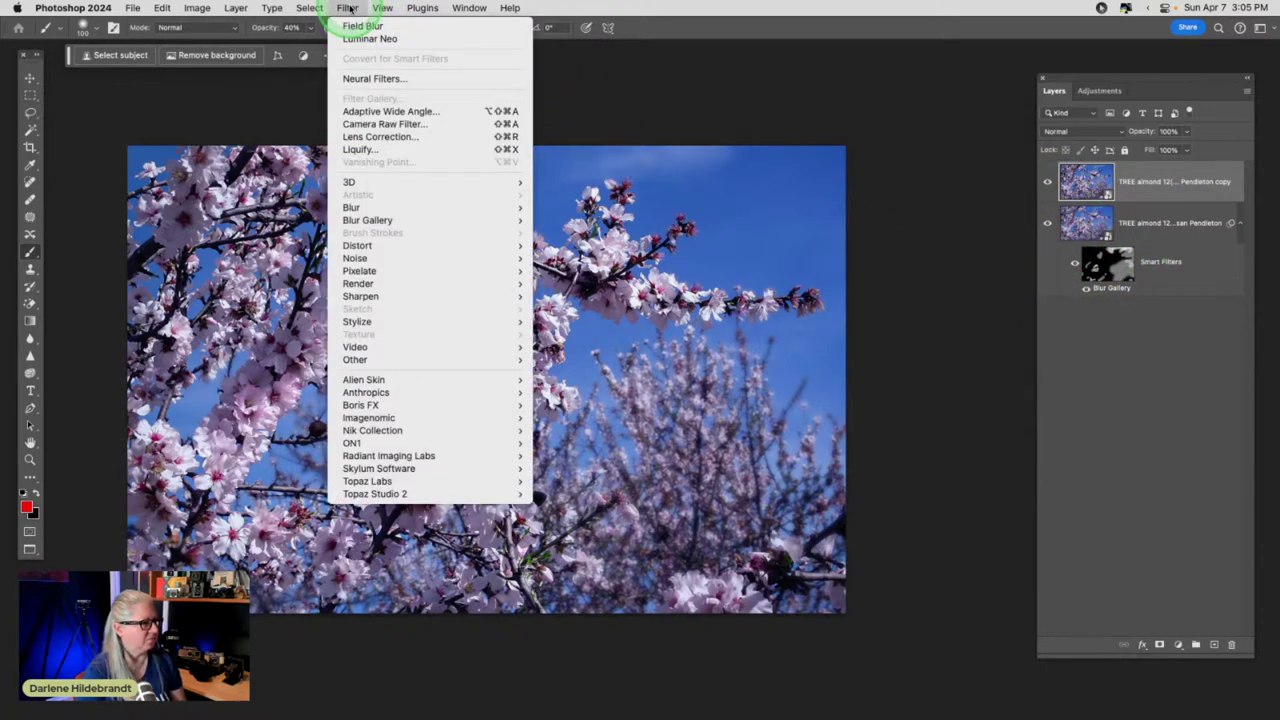
pyautogui.moveTo(371, 206)
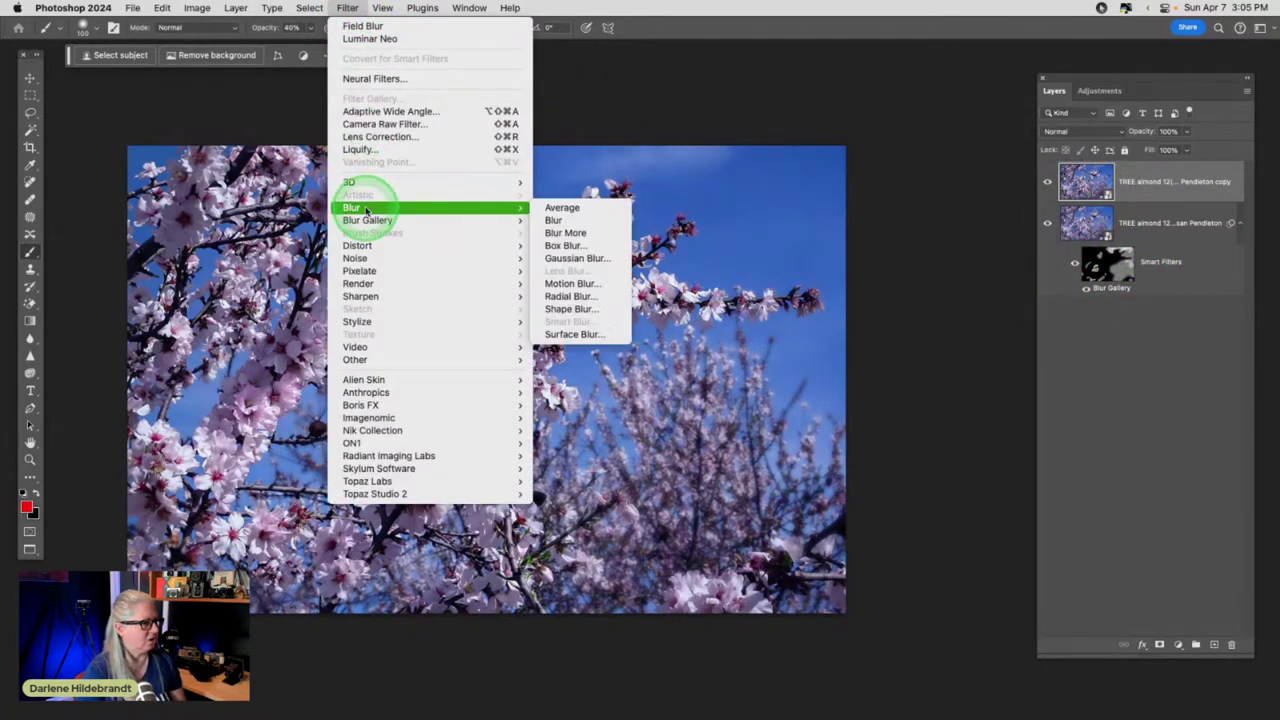
pyautogui.click(540, 258)
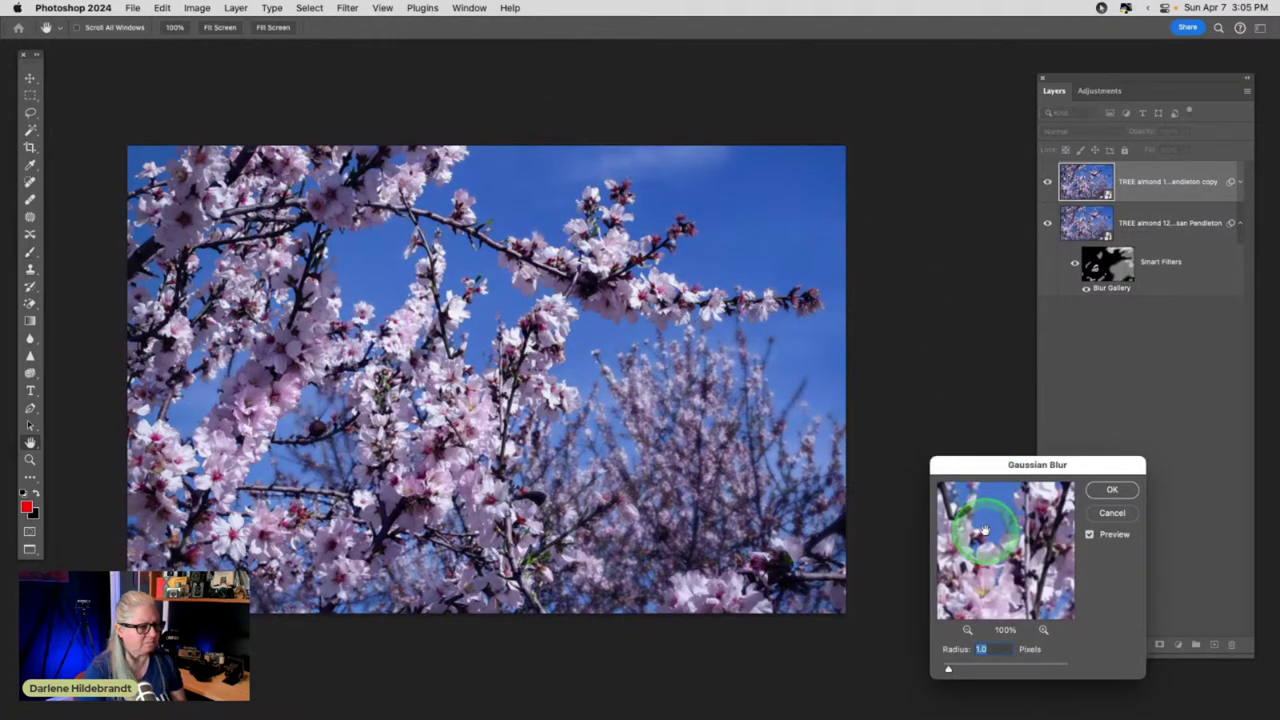
pyautogui.write('5')
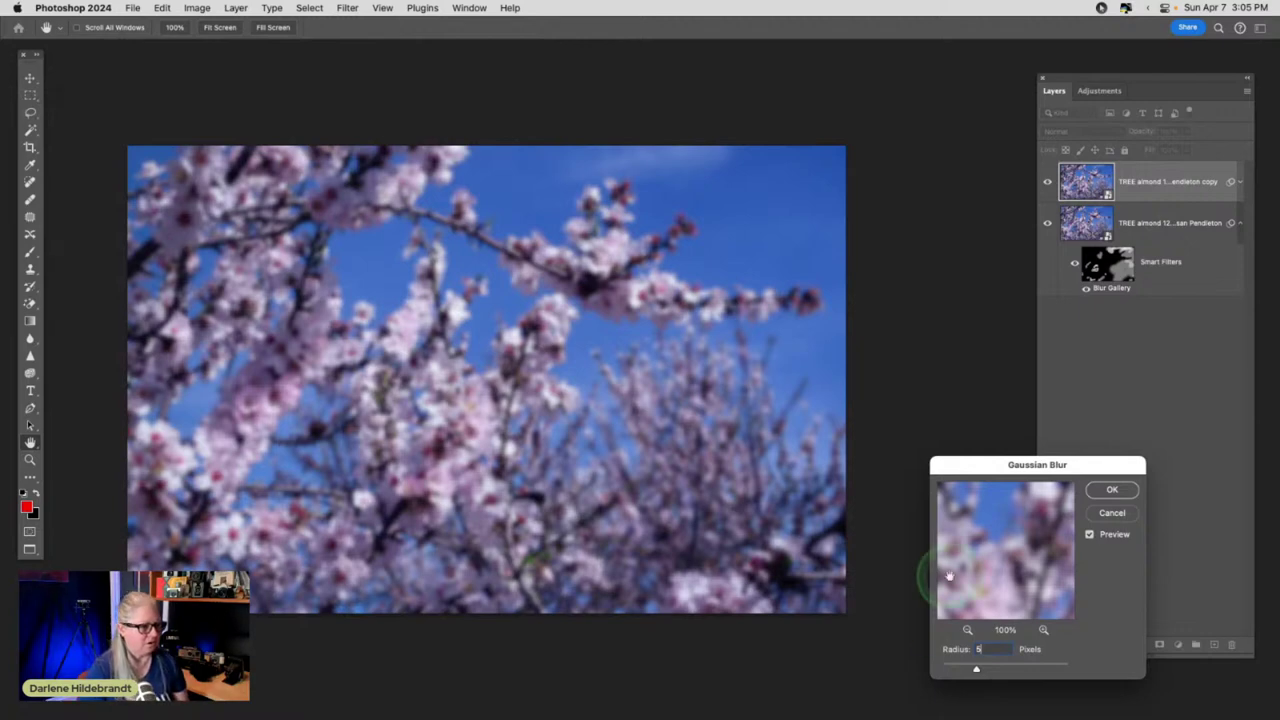
pyautogui.click(1108, 490)
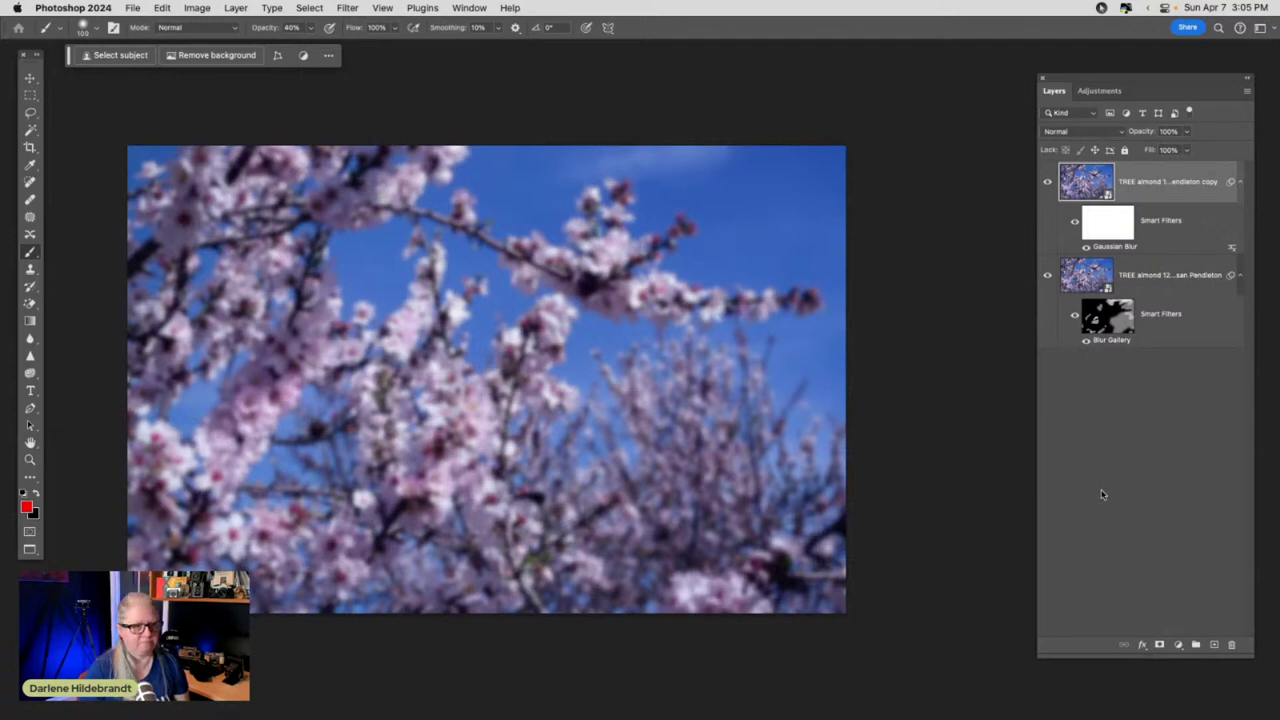
# - Try the Darken blend mode on the Gaussian-blurred copy and lower its opacity to 36%
pyautogui.click(1080, 131)
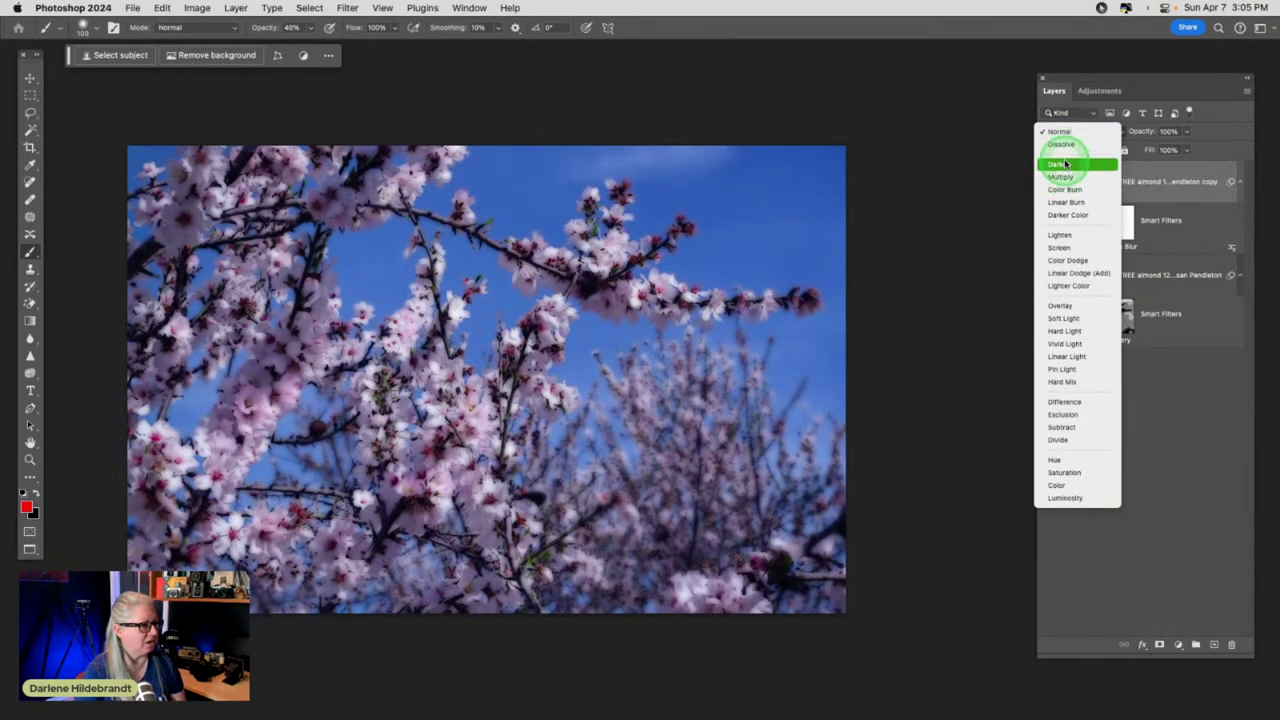
pyautogui.click(1066, 163)
pyautogui.press('super+equal')
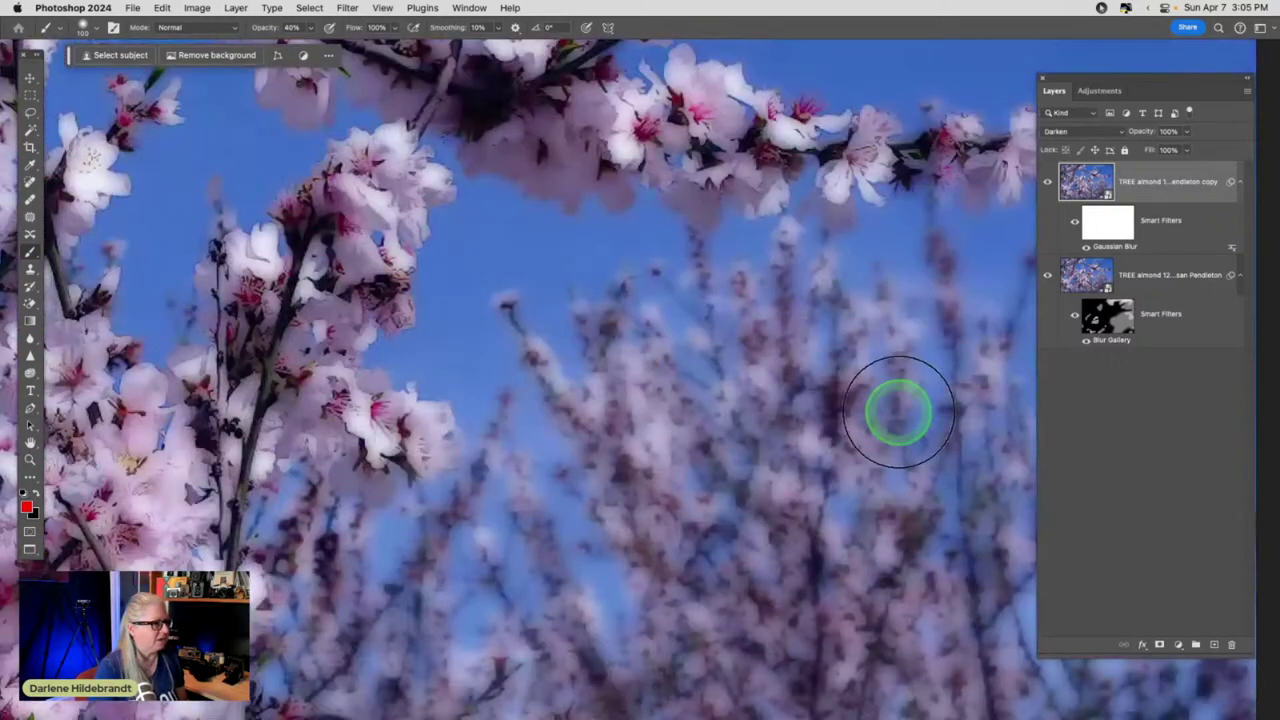
pyautogui.press('super+minus')
pyautogui.press('super+minus')
pyautogui.press('super+minus')
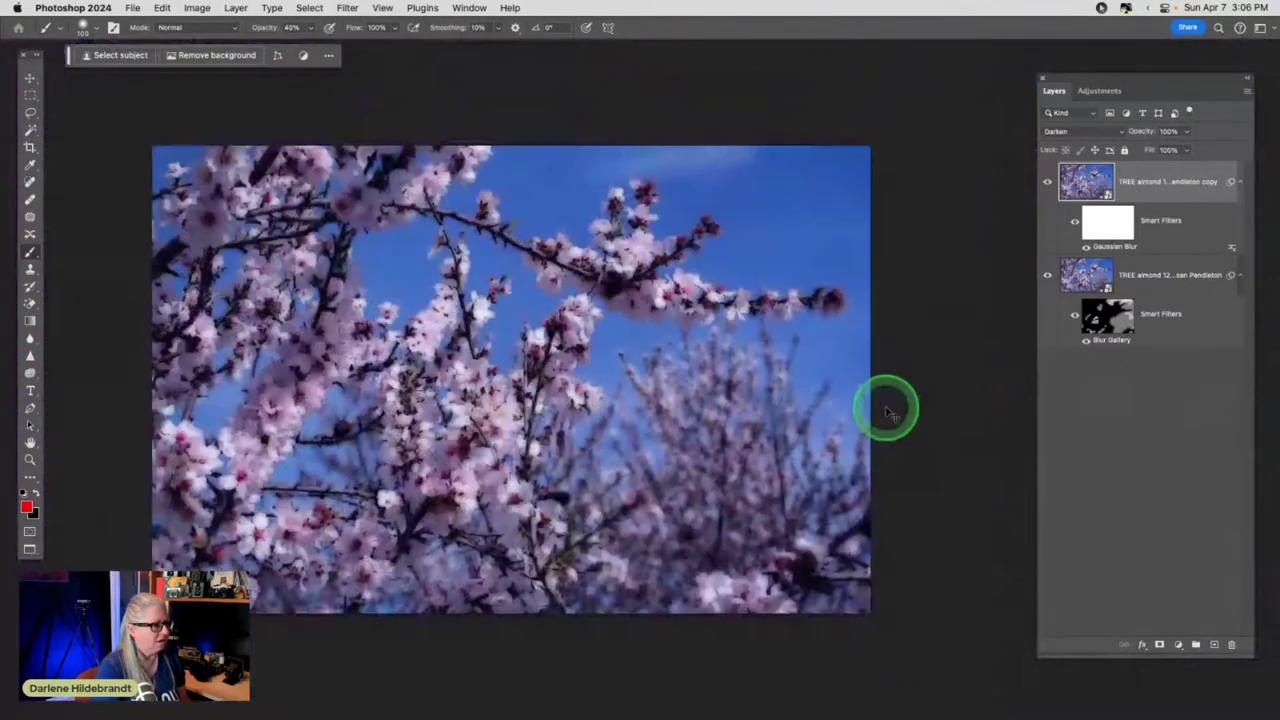
pyautogui.press('super+equal')
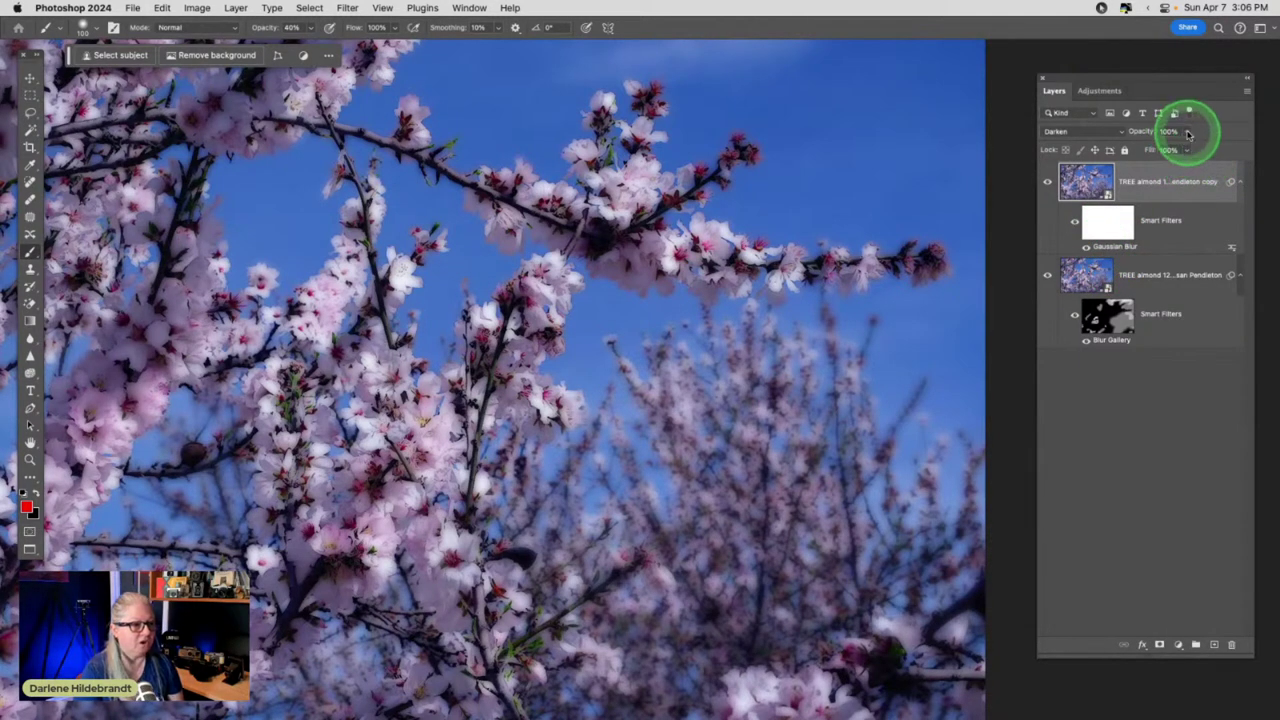
pyautogui.moveTo(1188, 133); pyautogui.dragTo(1133, 229)
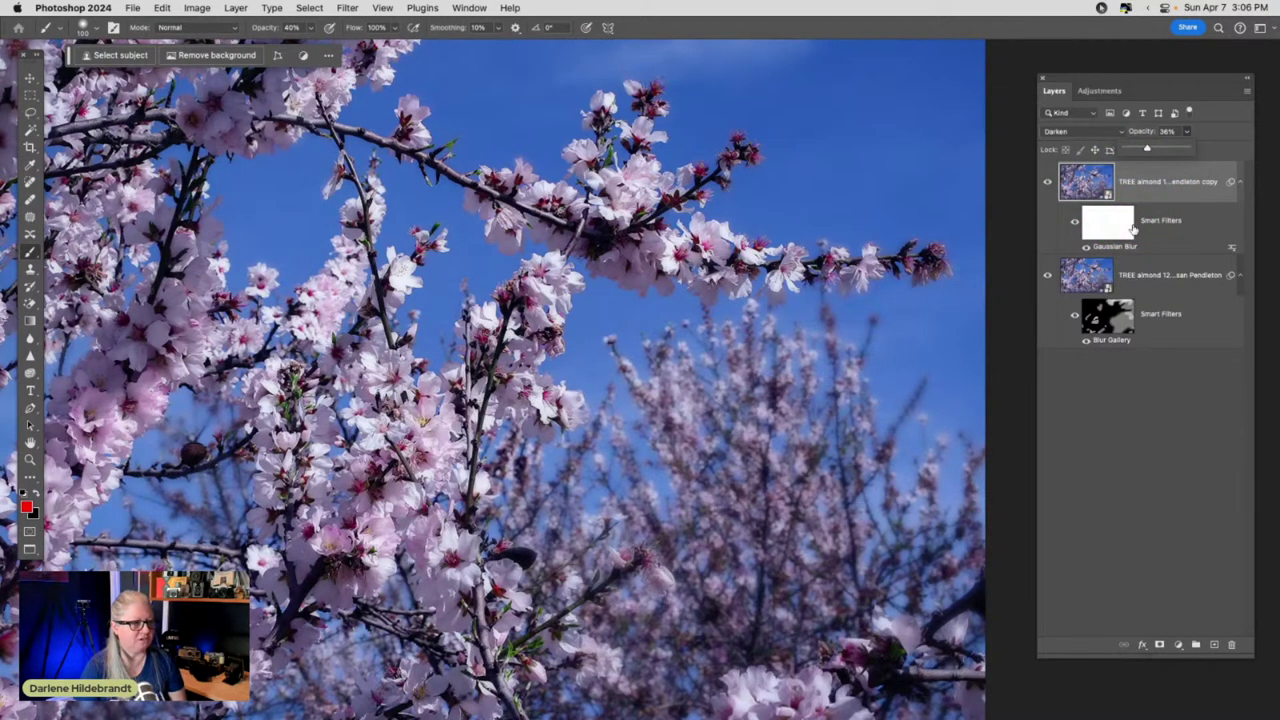
# - Preview the Multiply blend mode on the Gaussian-blurred copy and raise the layer's opacity to 70%
pyautogui.click(1086, 131)
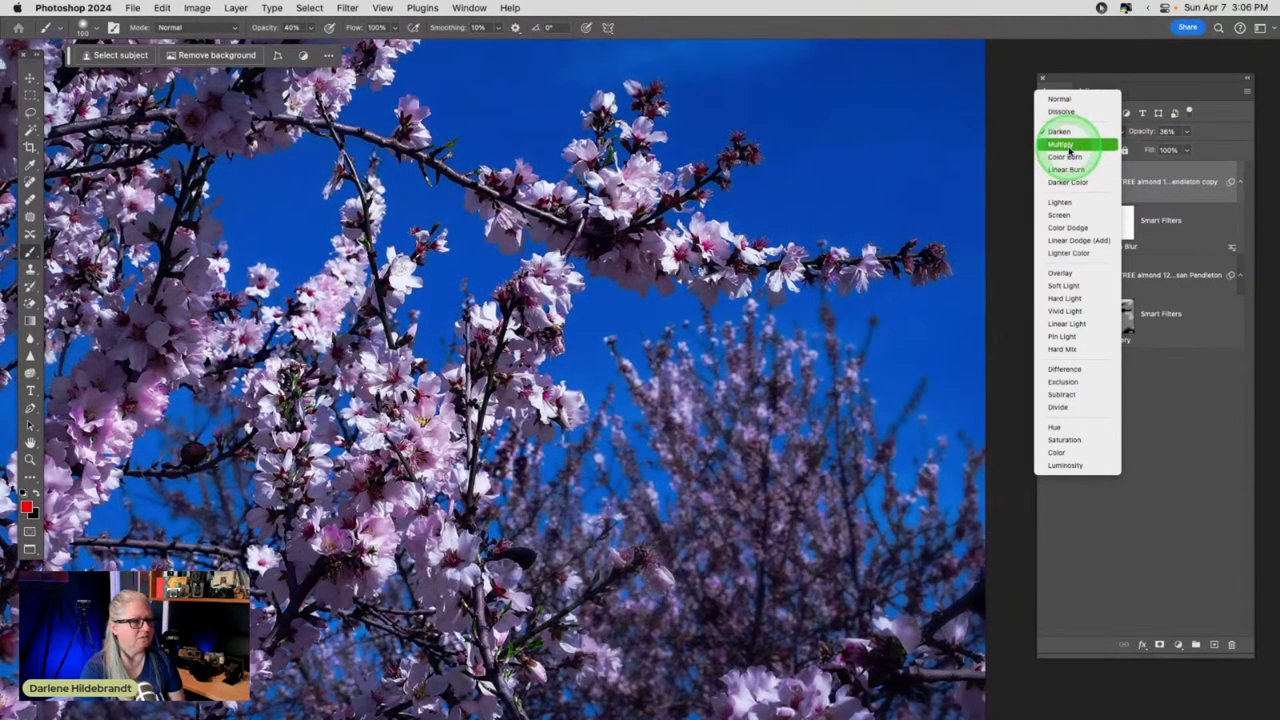
pyautogui.click(1168, 148)
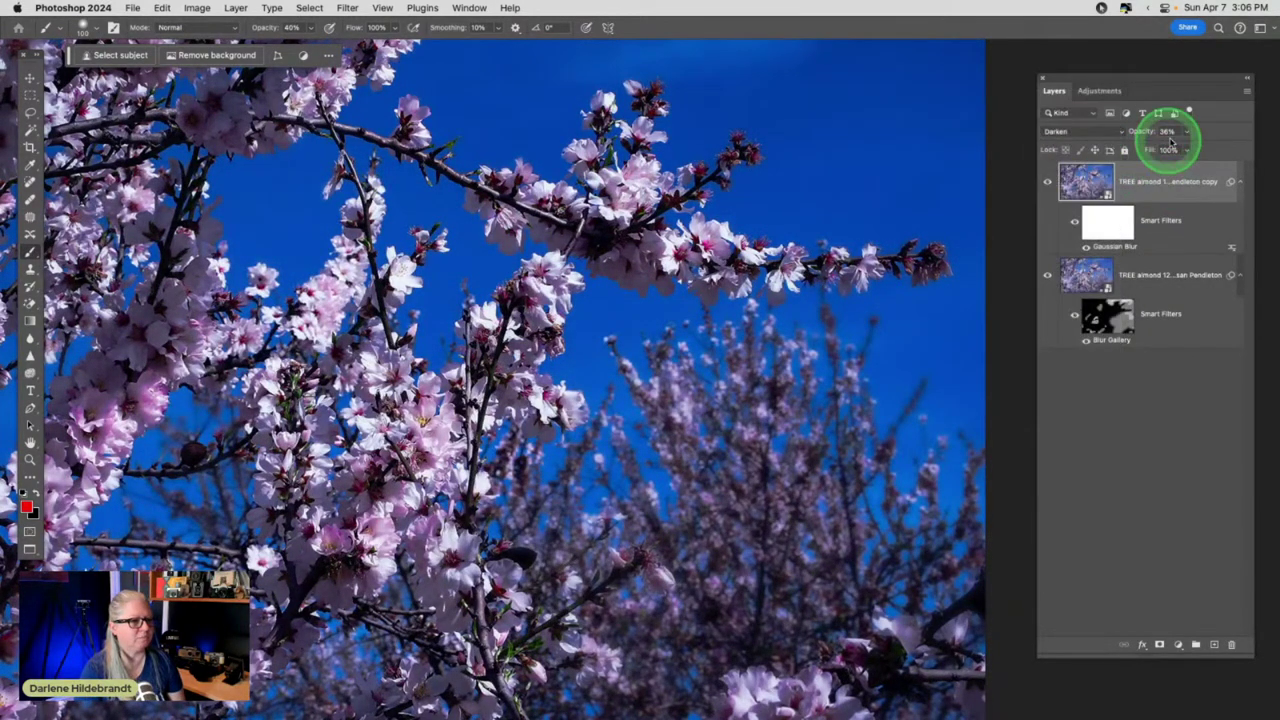
pyautogui.moveTo(1170, 142); pyautogui.dragTo(1208, 148)
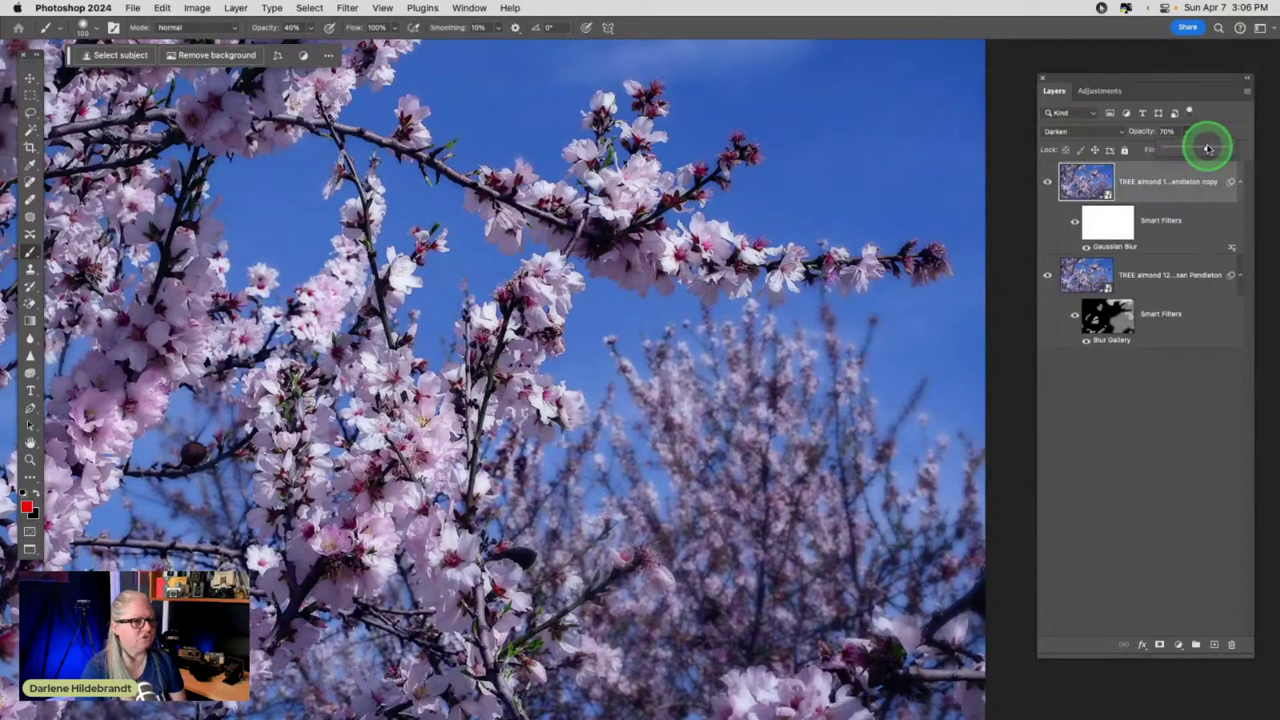
# - Set the Gaussian-blurred copy's blend mode to Screen and reduce its opacity to 22%
pyautogui.click(1083, 131)
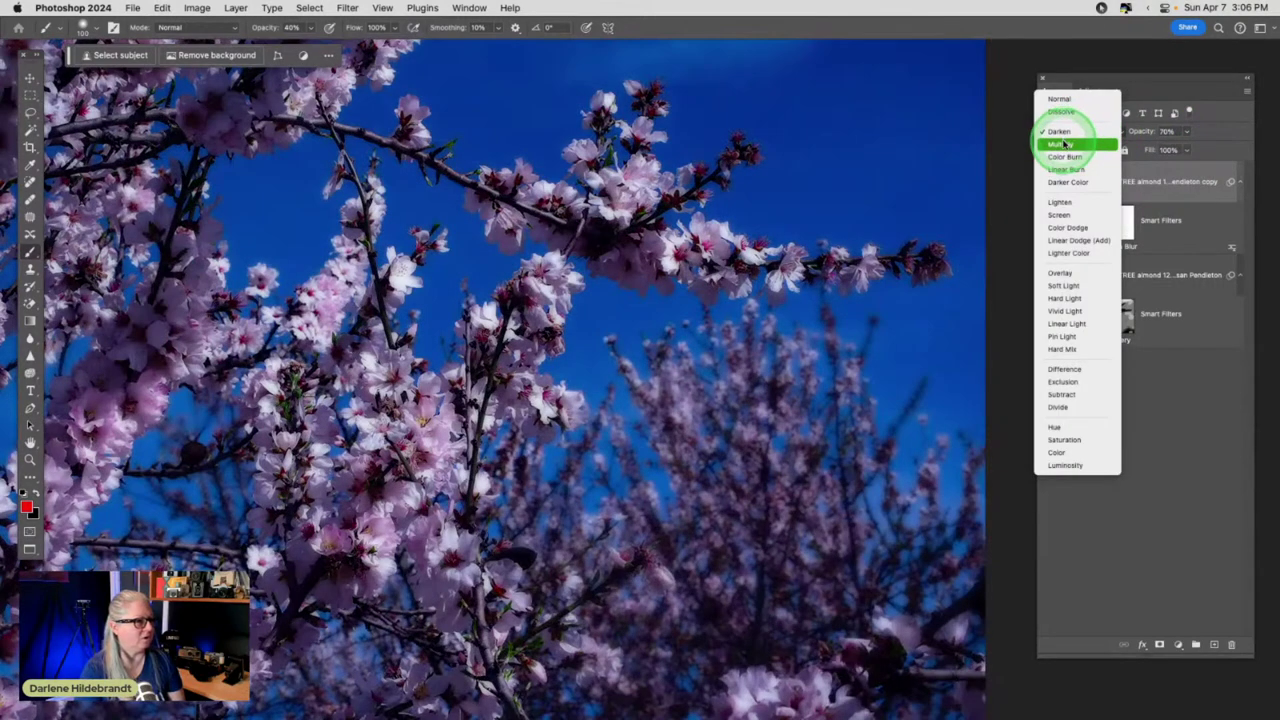
pyautogui.moveTo(1065, 145); pyautogui.dragTo(1063, 215)
pyautogui.click(1173, 190)
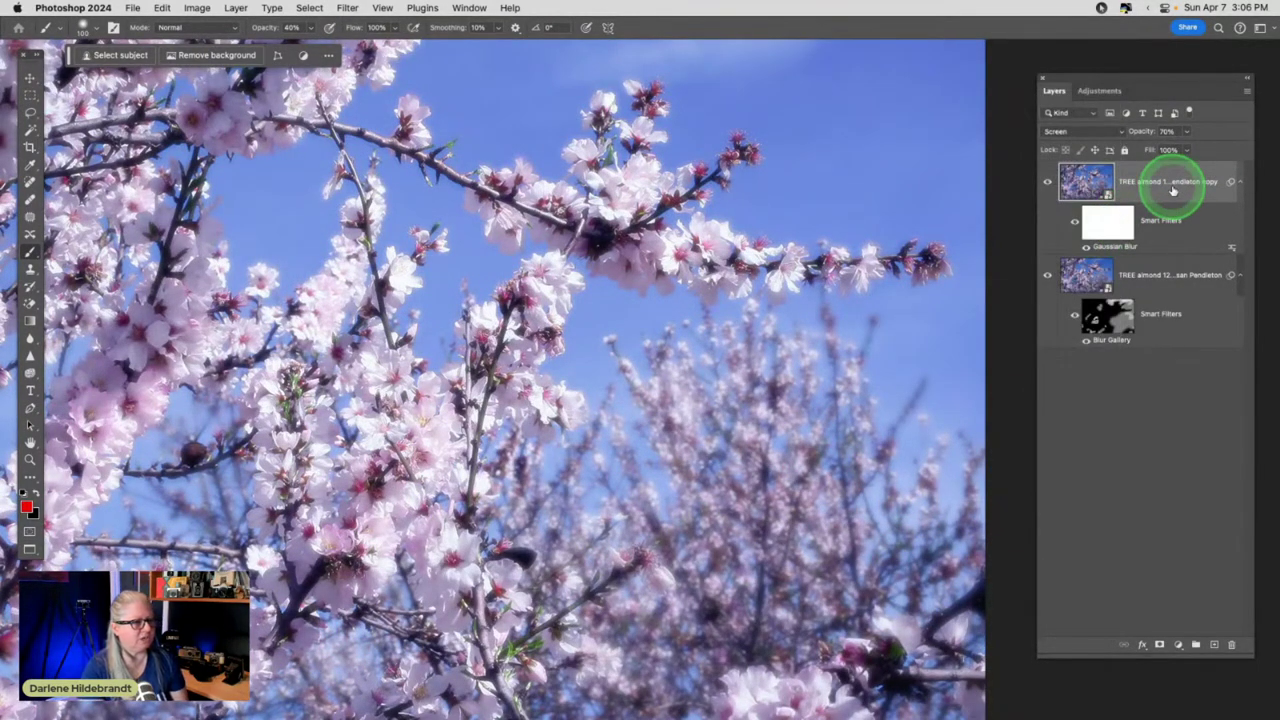
pyautogui.moveTo(1173, 190); pyautogui.dragTo(1158, 151)
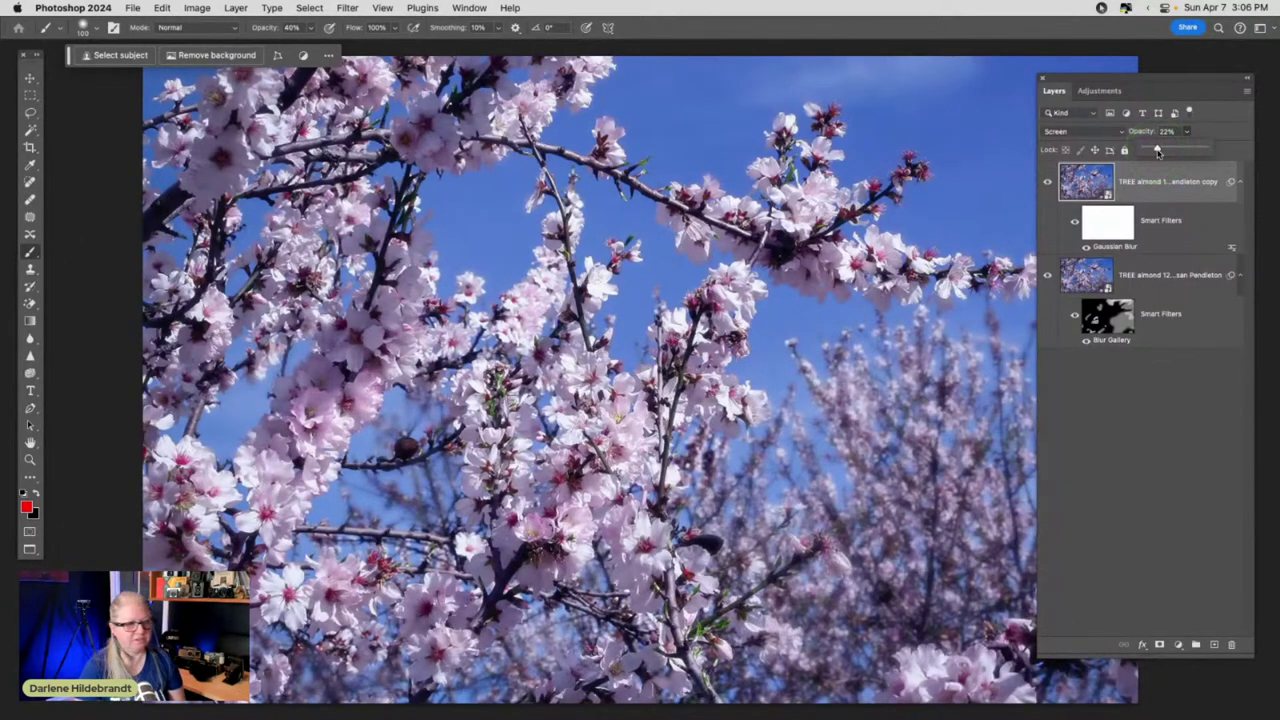
# - Switch the Gaussian-blurred copy's blend mode to Darken
pyautogui.click(1085, 131)
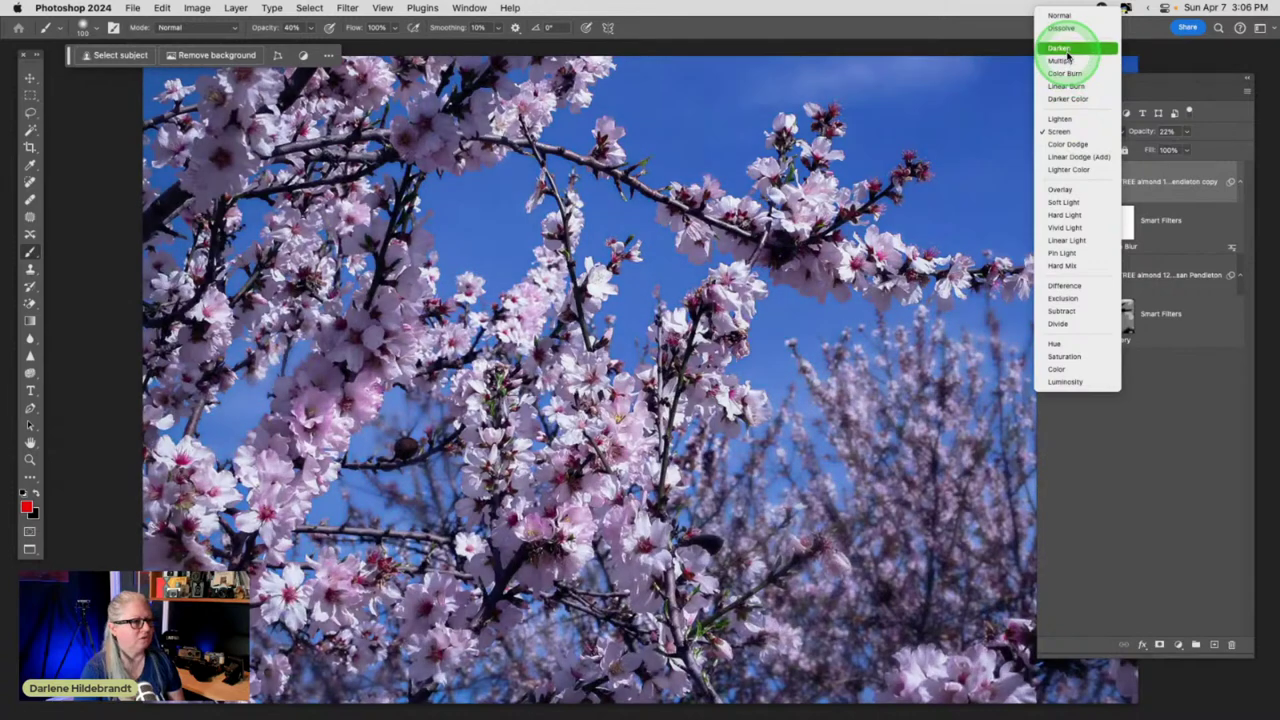
pyautogui.click(1065, 48)
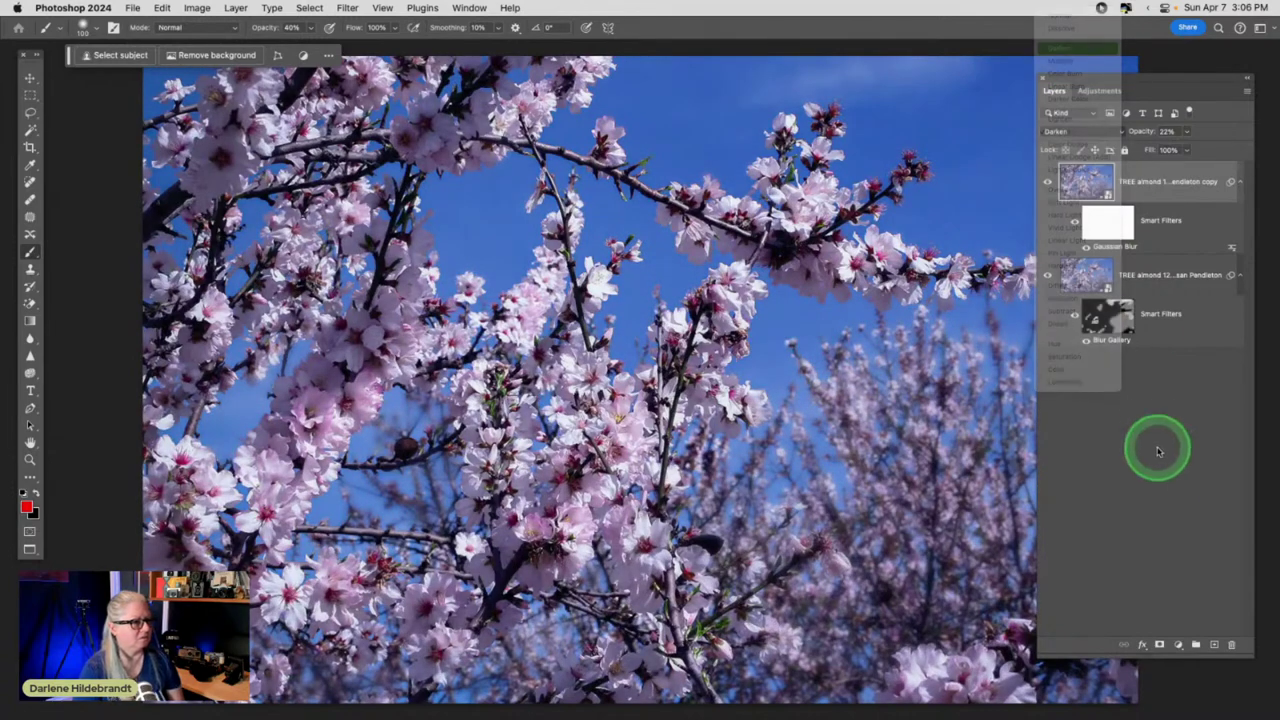
pyautogui.click(1158, 505)
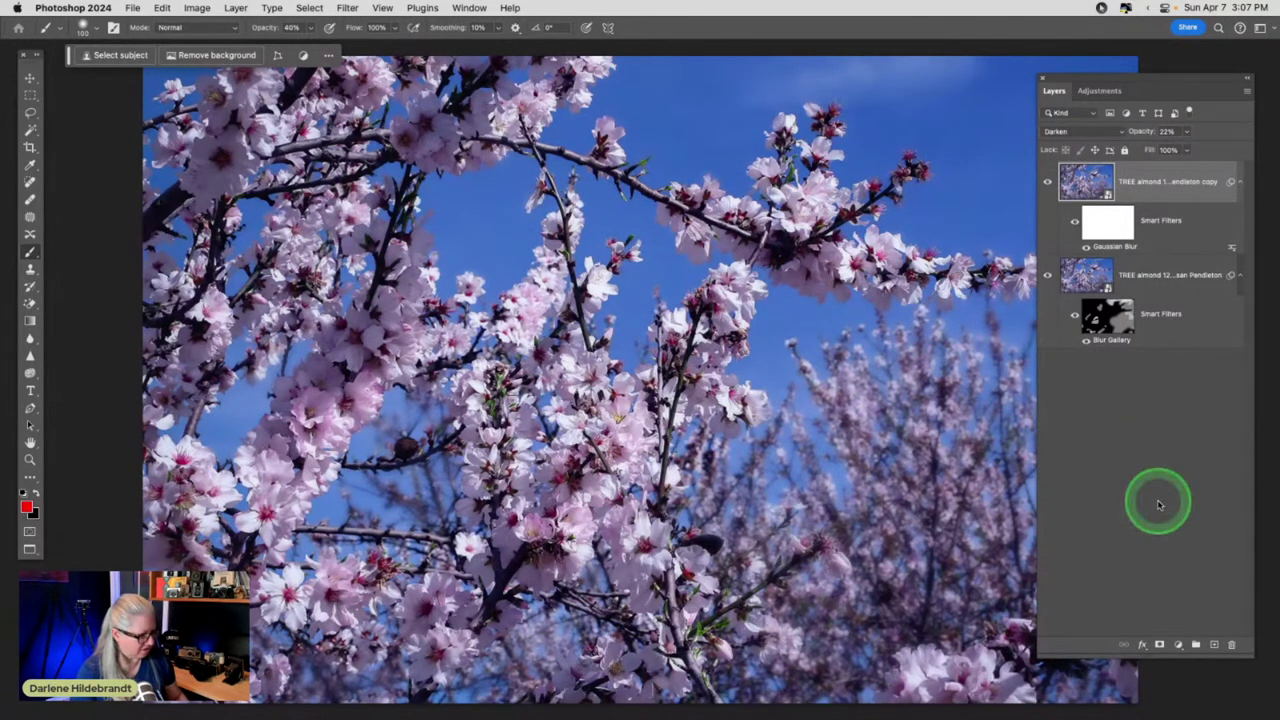
# - Close the almond blossom document in Photoshop and switch to Lightroom Classic
pyautogui.click(1158, 505)
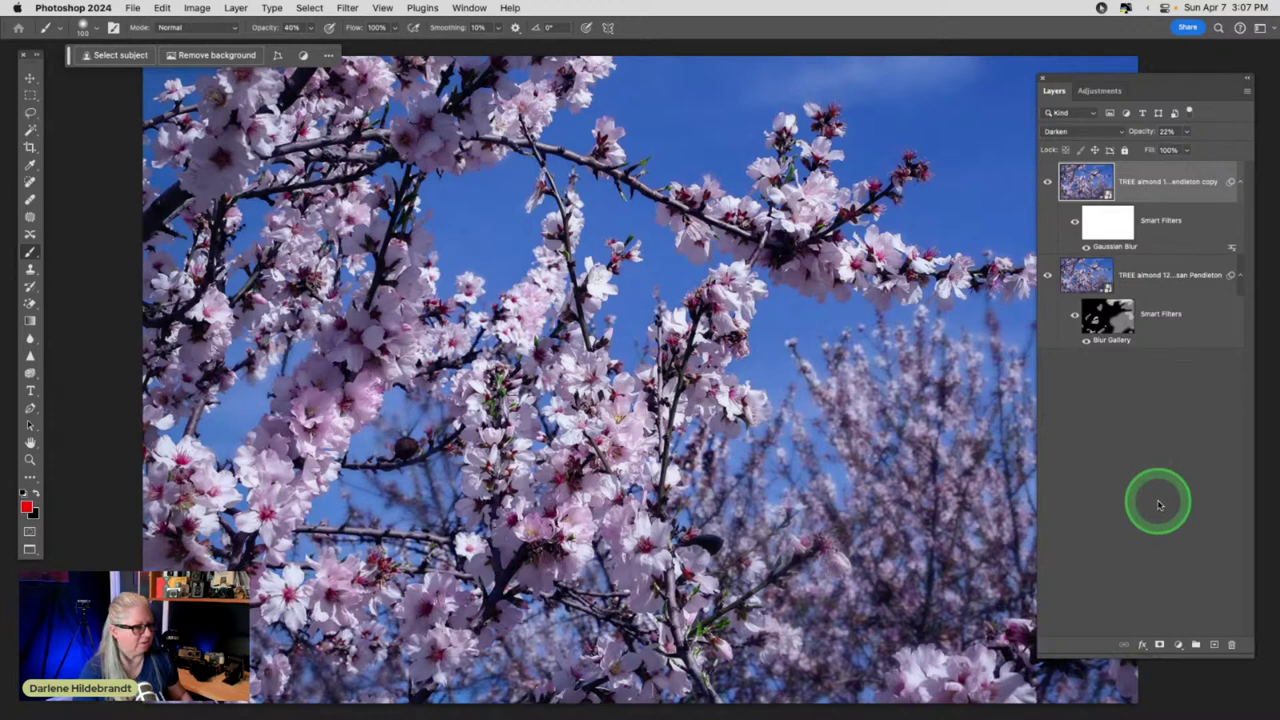
pyautogui.press('super+w')
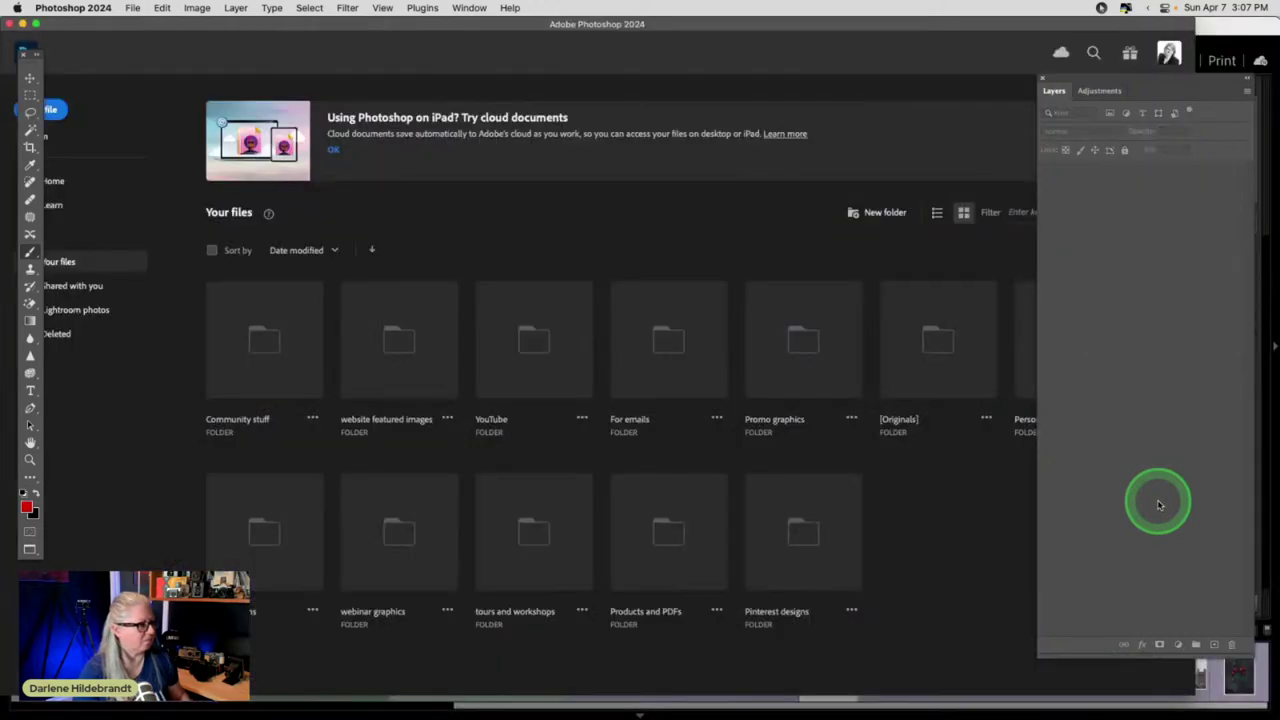
pyautogui.press('super+Tab')
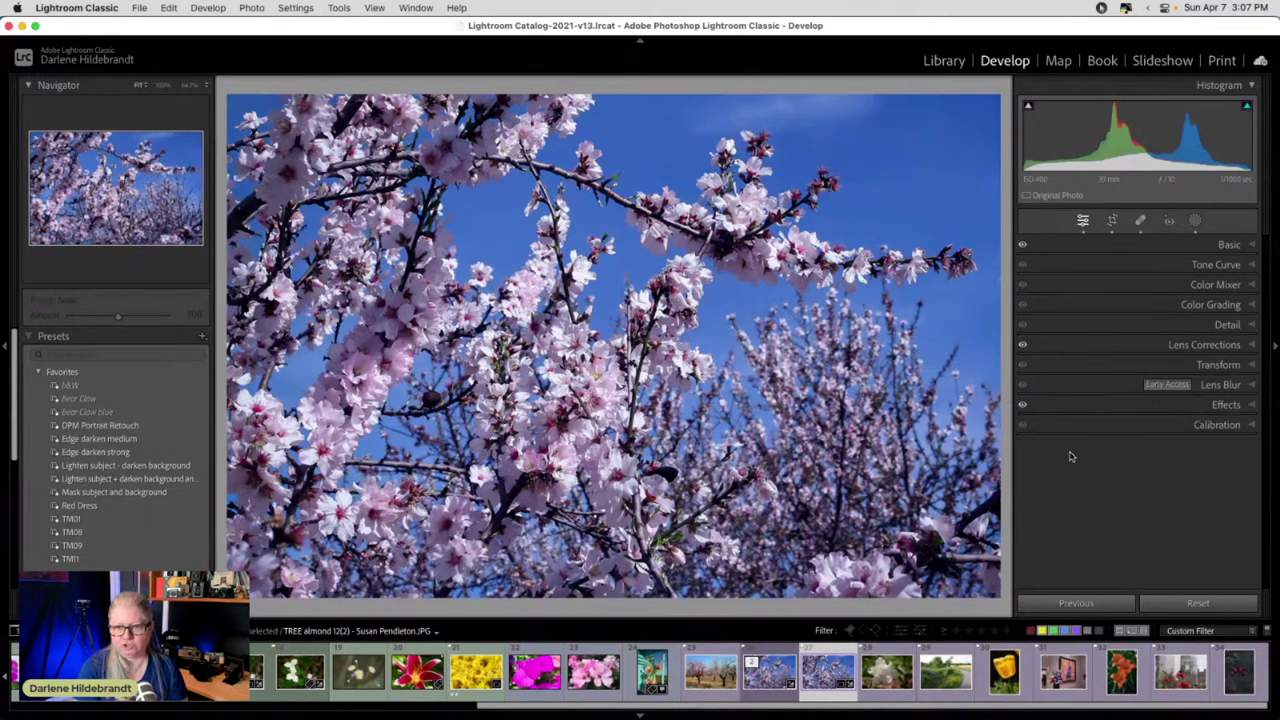
# - Compare the edited almond blossom PSD with the unedited original photo
pyautogui.press('Left')
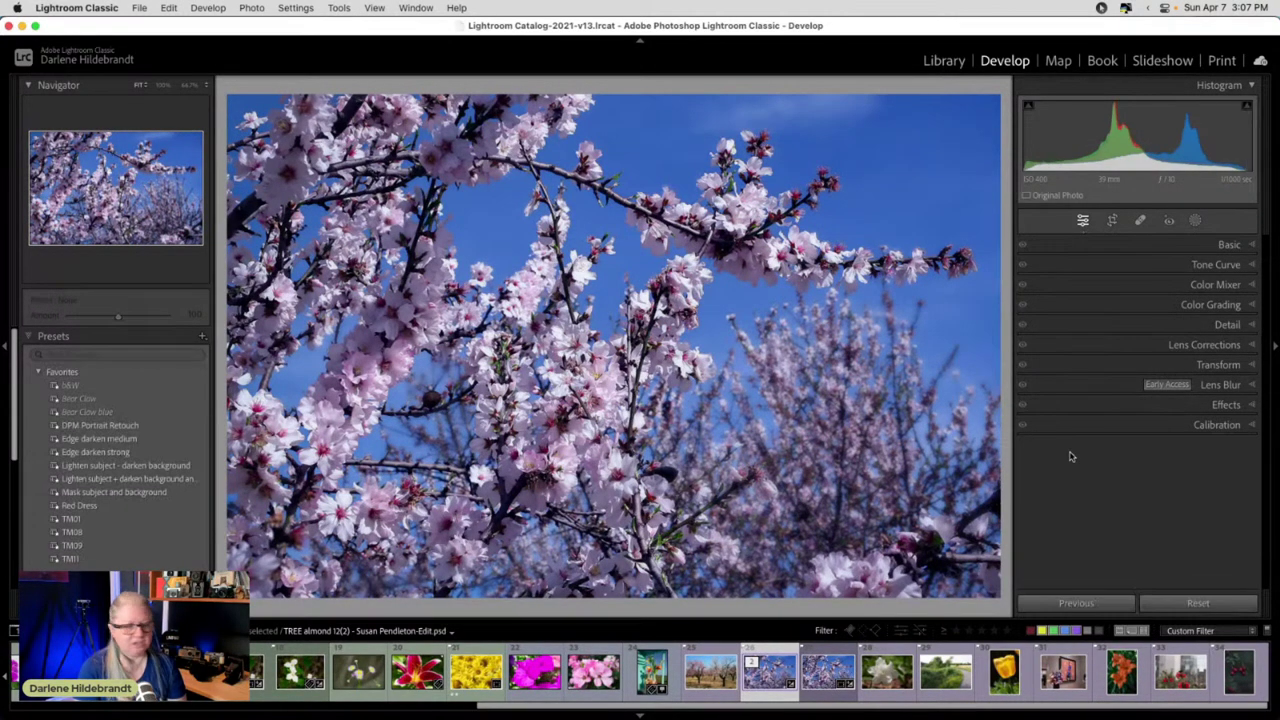
pyautogui.press('Right')
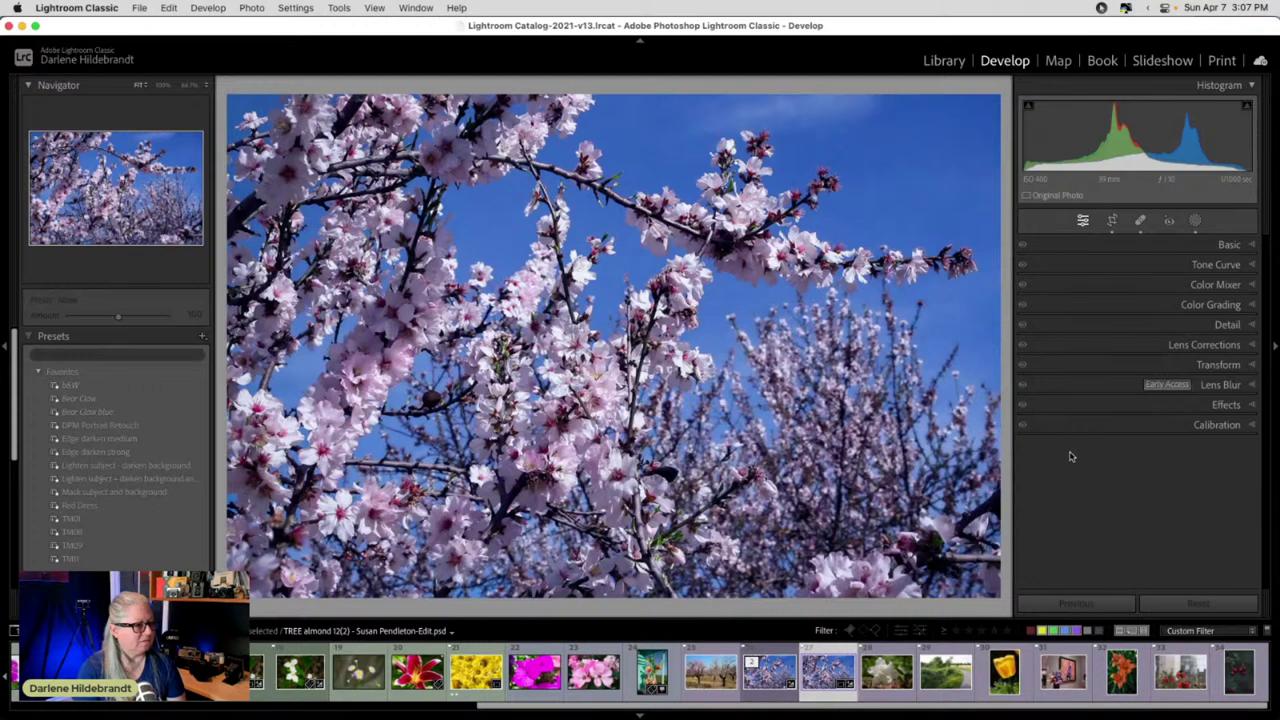
pyautogui.press('Left')
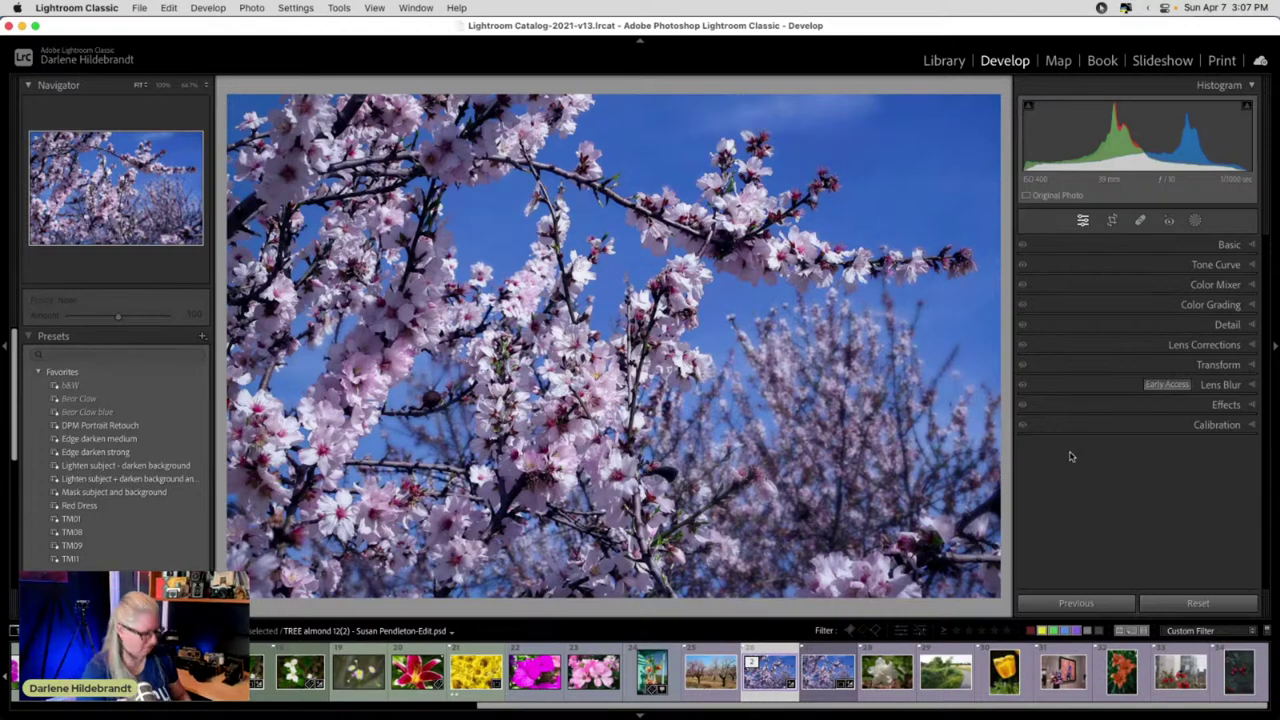
# - Find the yellow sunflower photo DSC_3655 in the library grid and open it for developing
pyautogui.press('g')
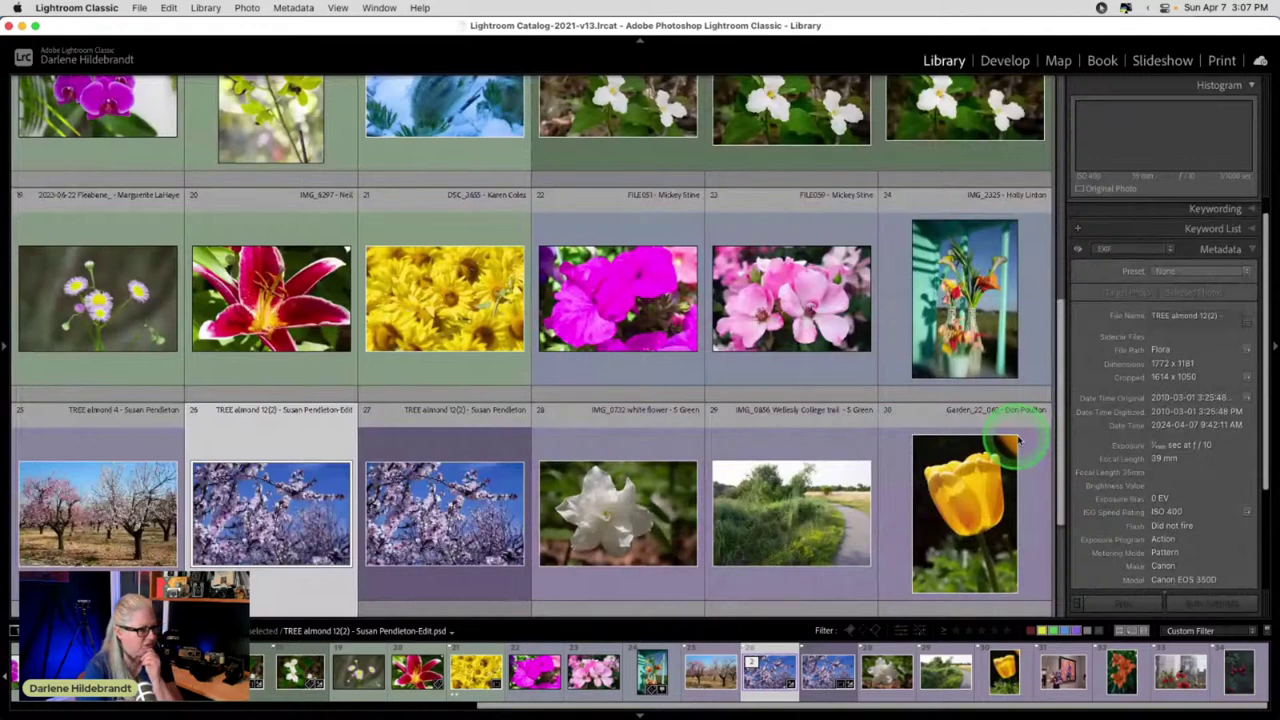
pyautogui.scroll(-2, 628, 186)
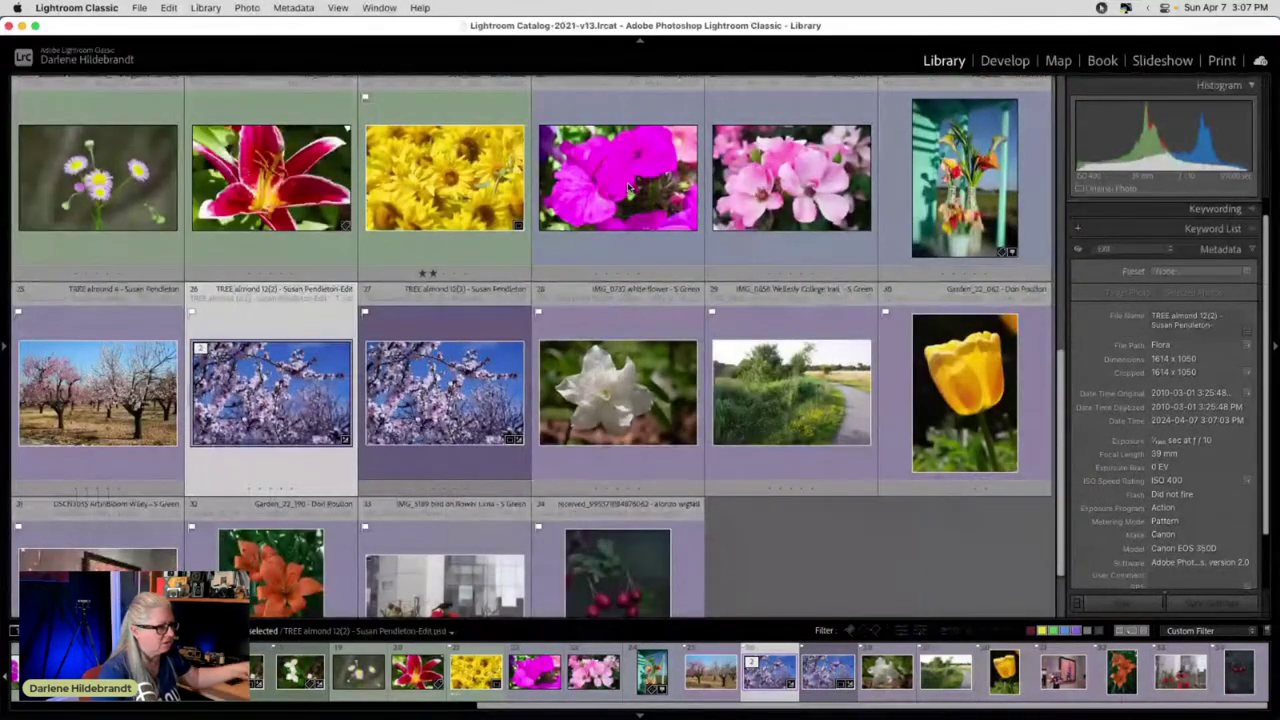
pyautogui.scroll(3, 628, 186)
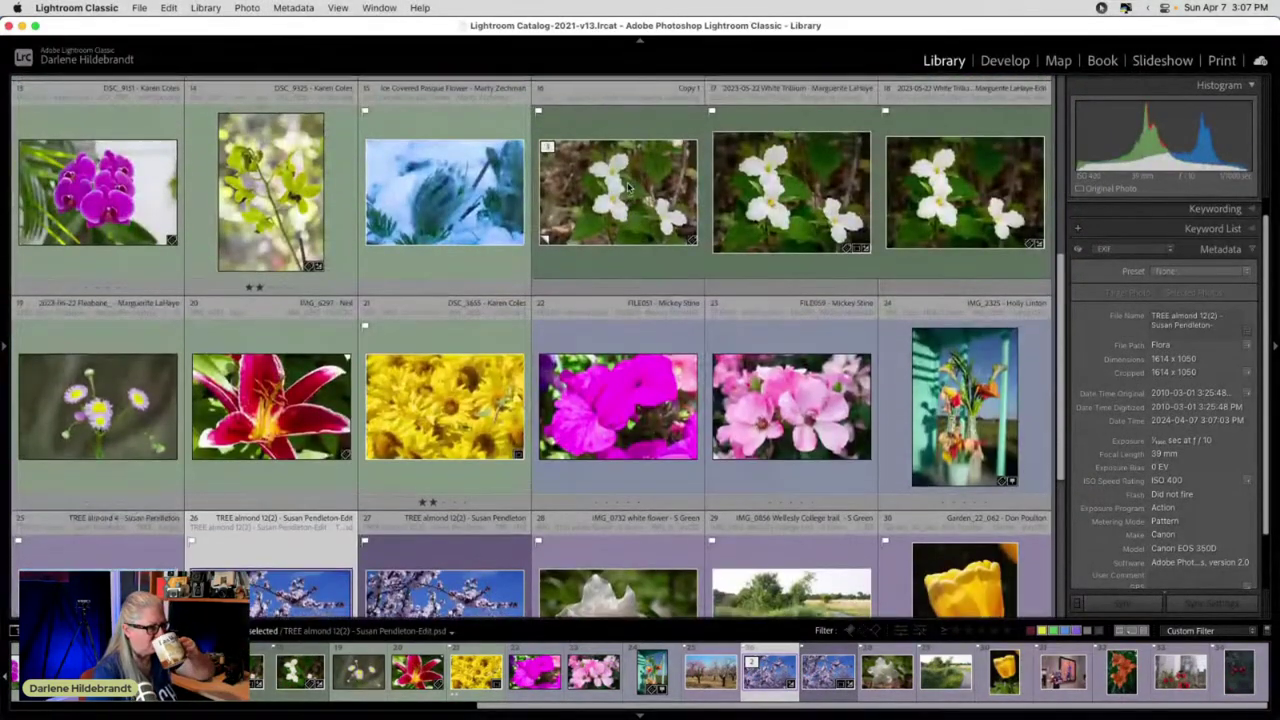
pyautogui.scroll(5, 627, 187)
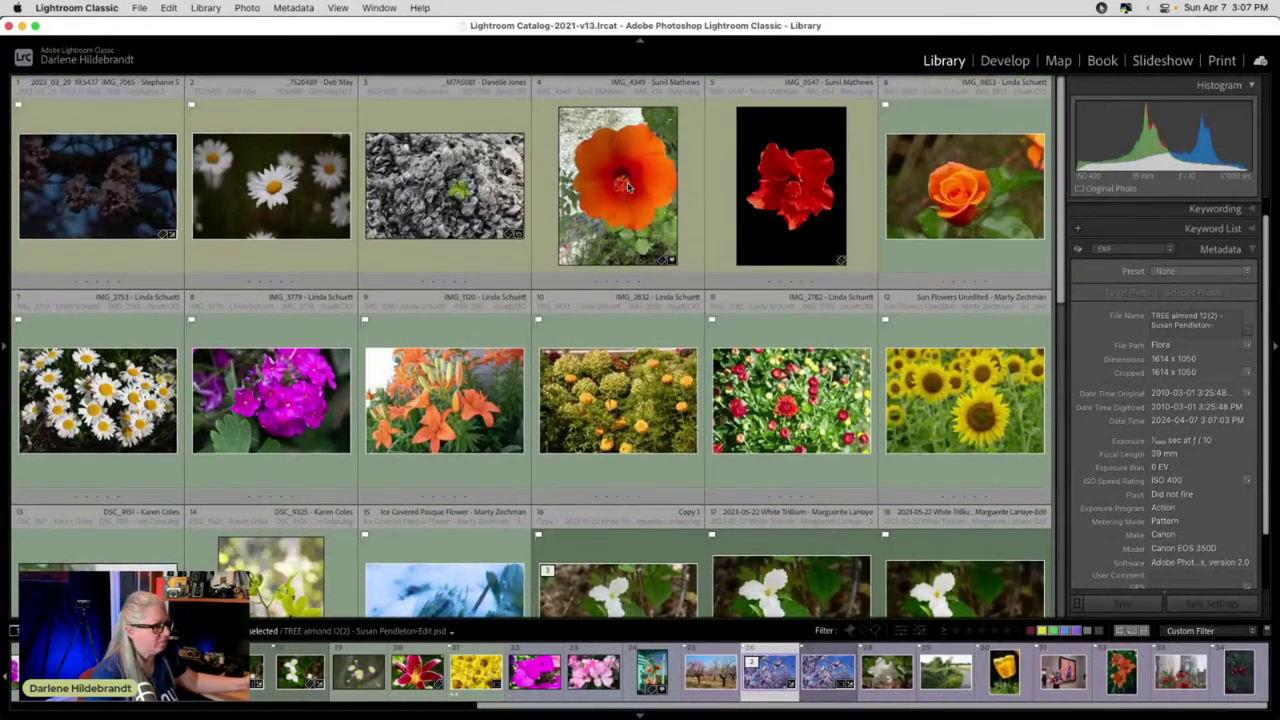
pyautogui.scroll(-3, 628, 186)
pyautogui.scroll(-2, 628, 186)
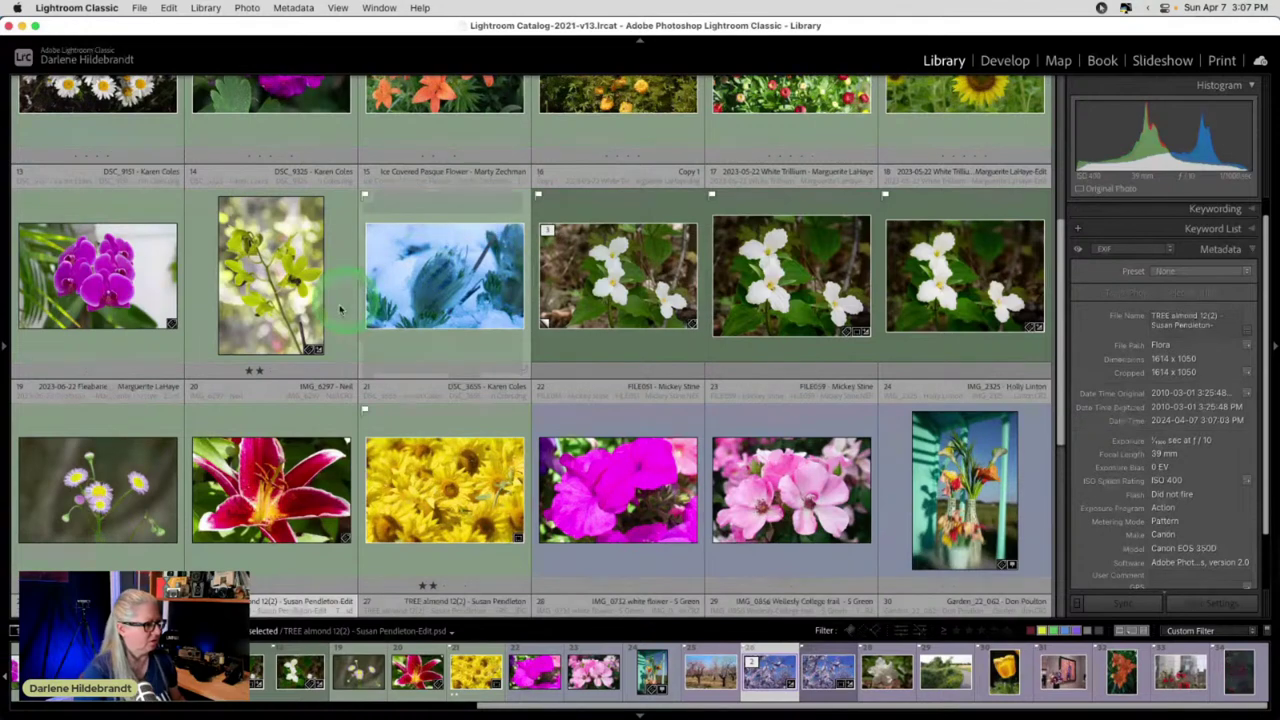
pyautogui.click(444, 485)
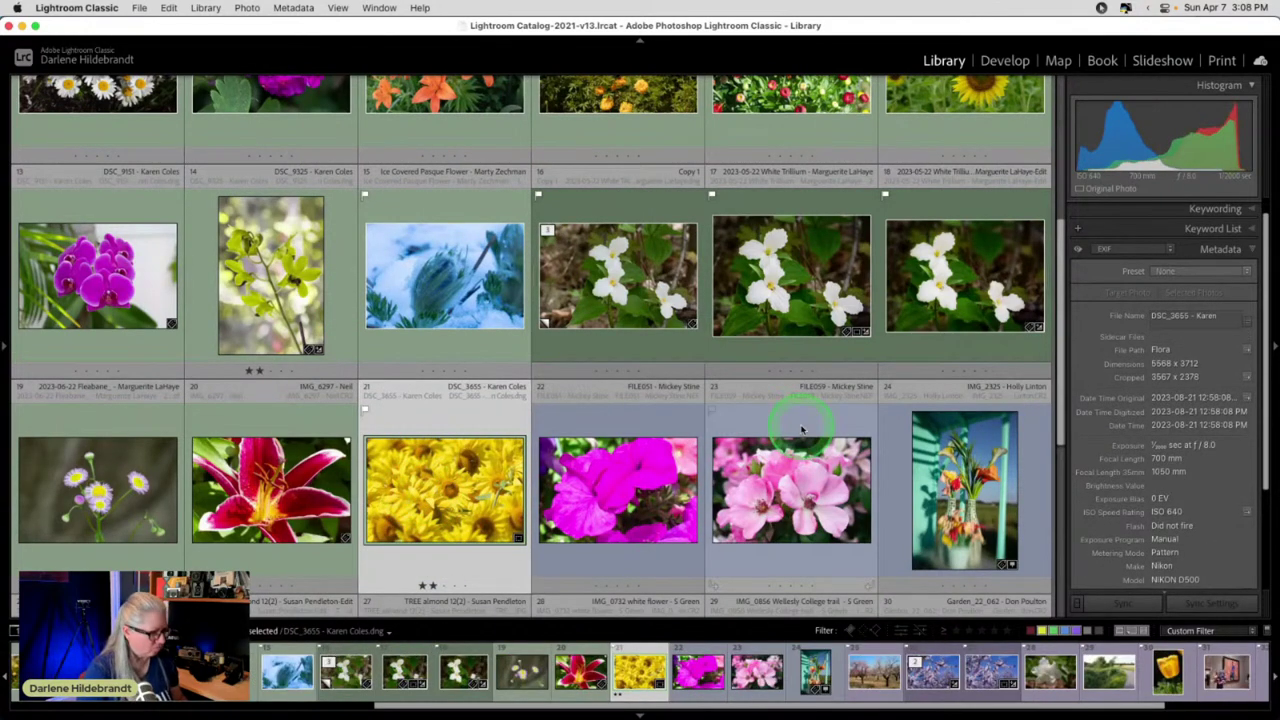
pyautogui.press('d')
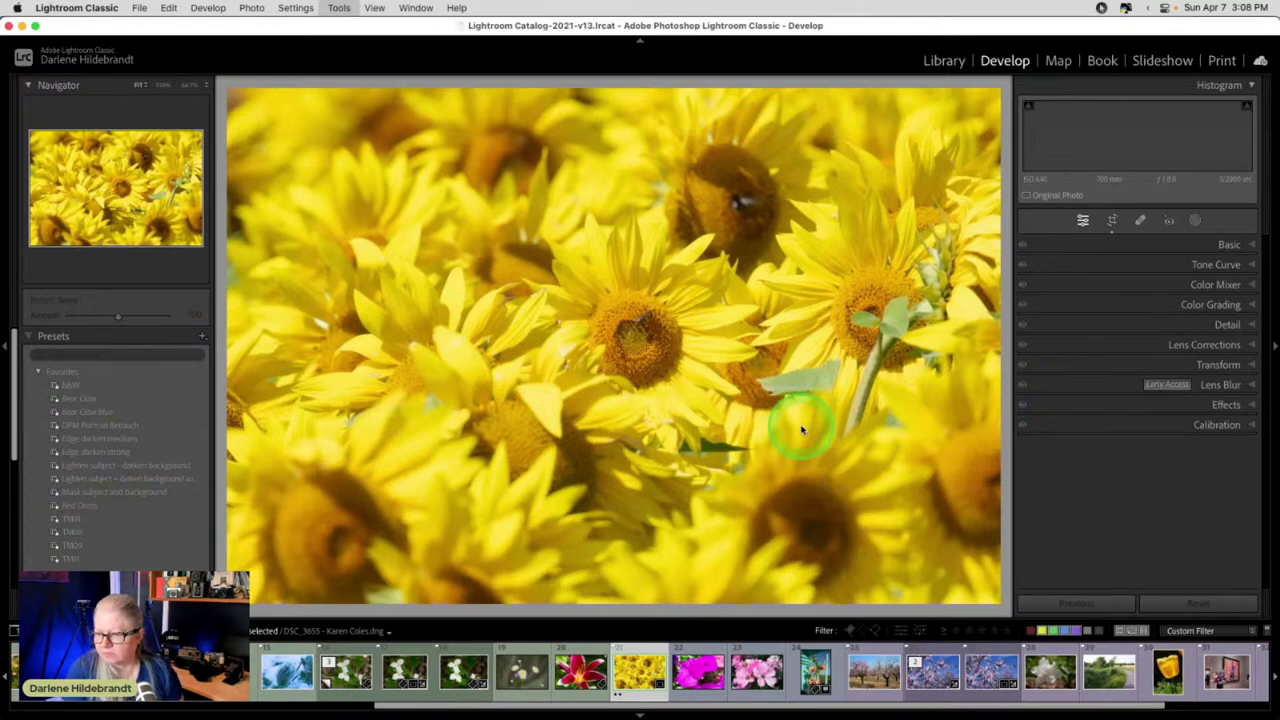
pyautogui.click(802, 427)
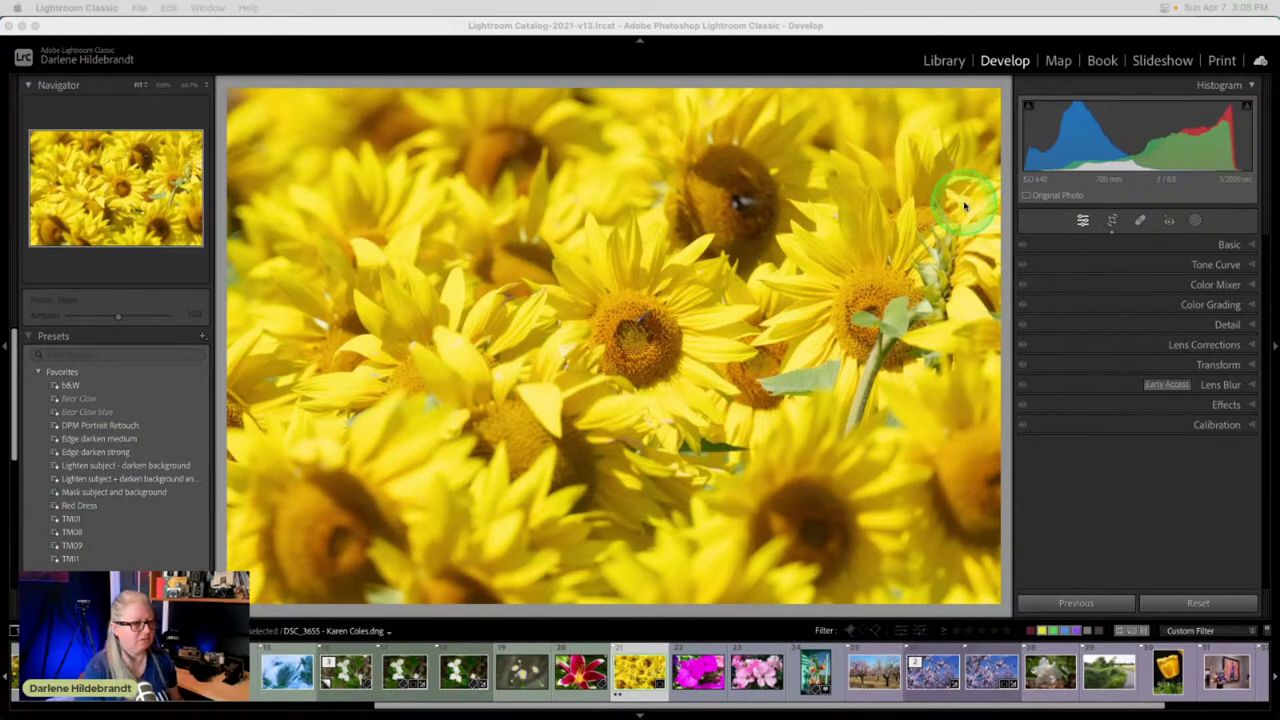
# - Apply the Camera Landscape profile to the sunflower photo and close the profile browser
pyautogui.click(1194, 271)
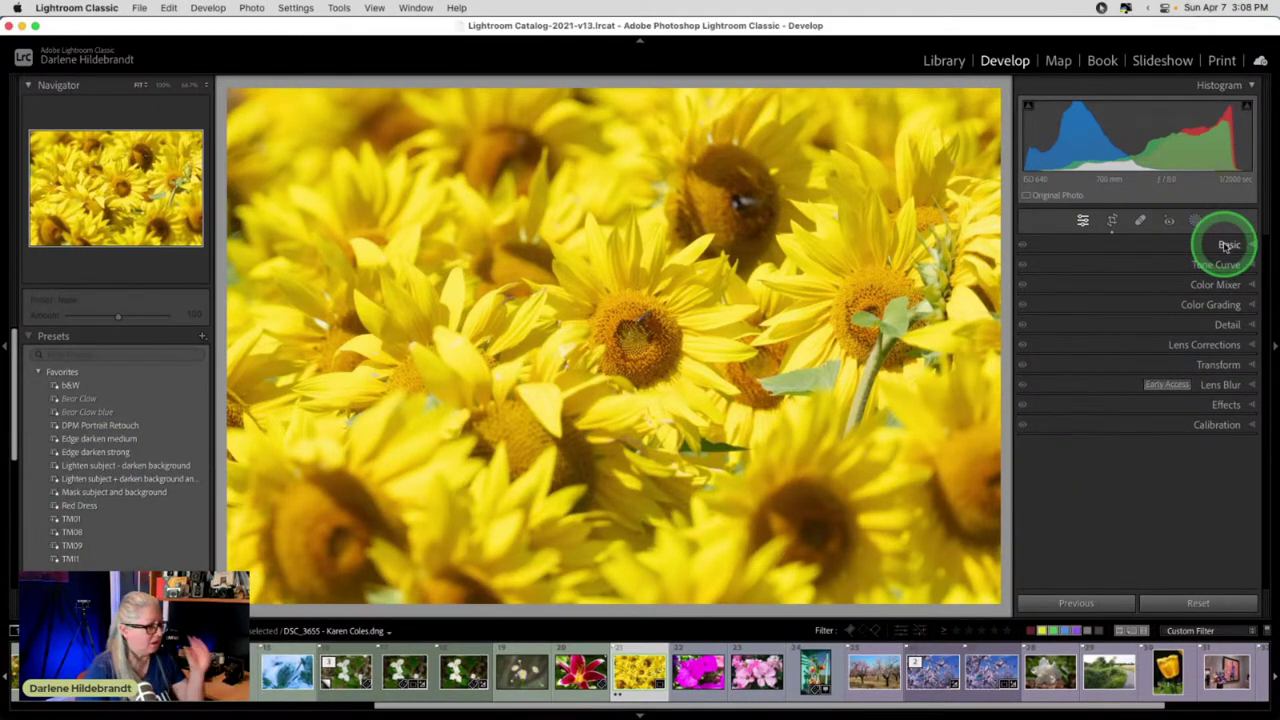
pyautogui.click(1228, 246)
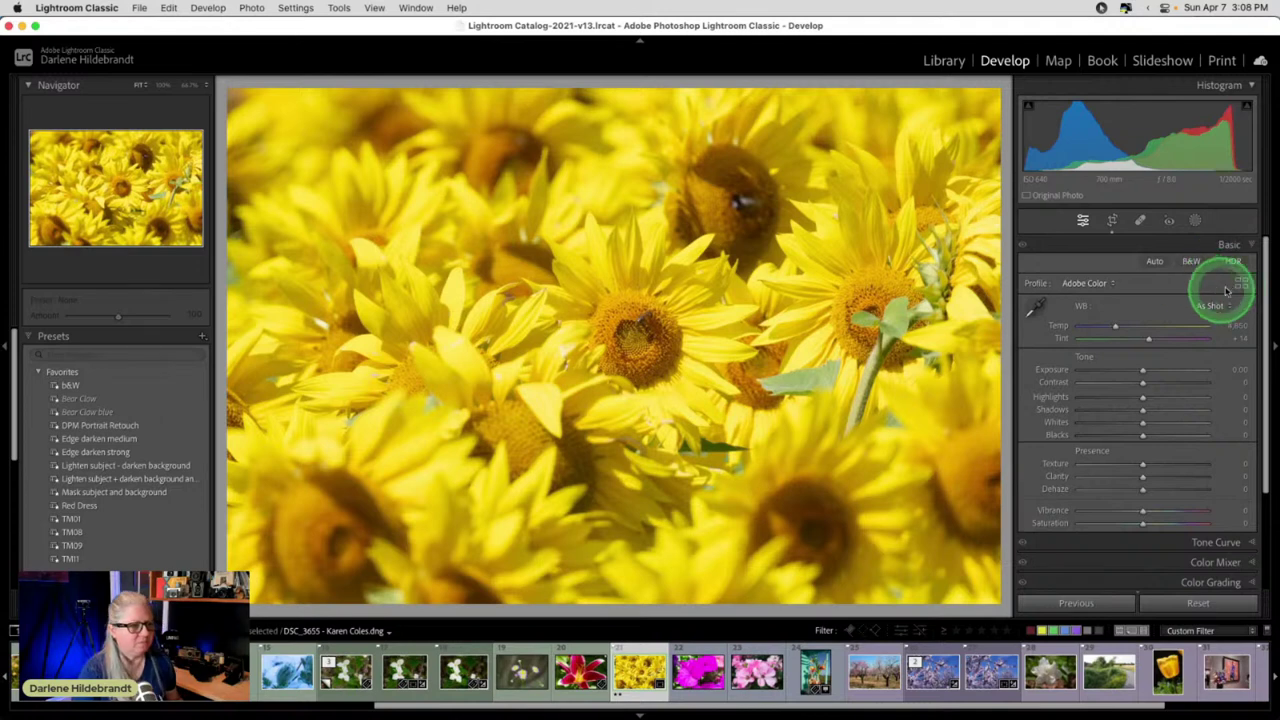
pyautogui.click(1241, 284)
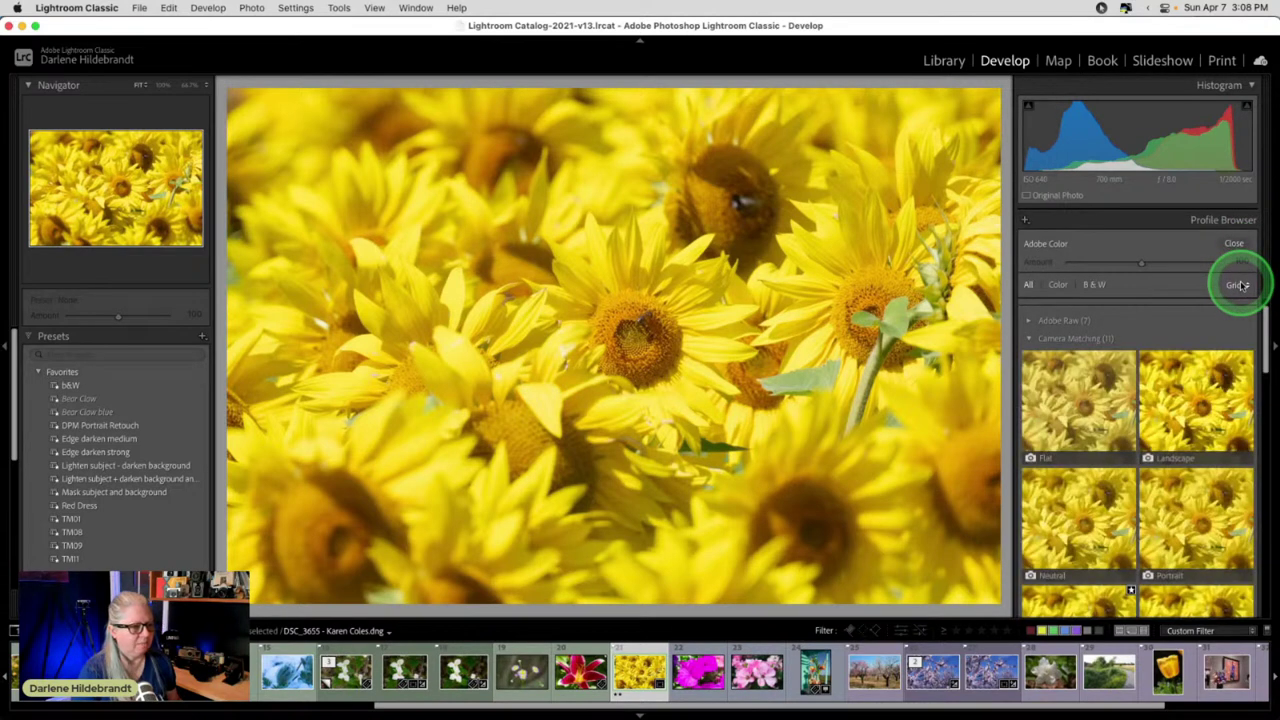
pyautogui.click(1183, 408)
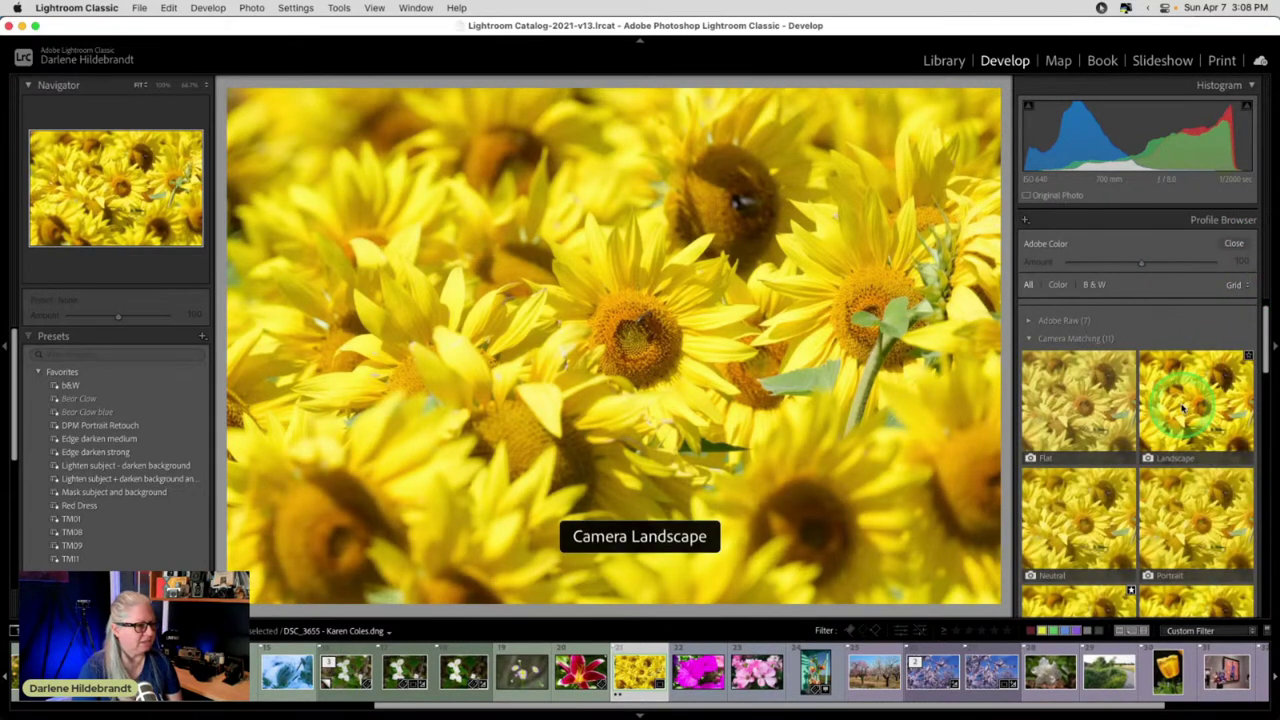
pyautogui.click(1214, 423)
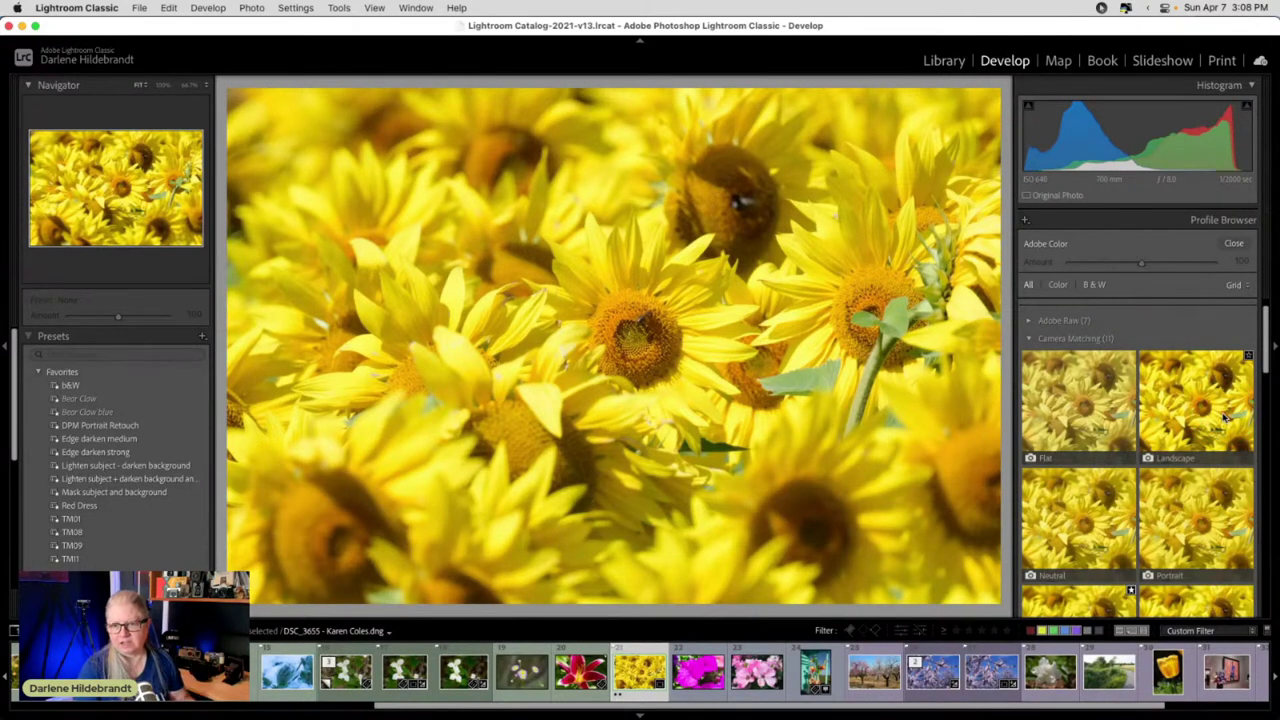
pyautogui.click(1194, 405)
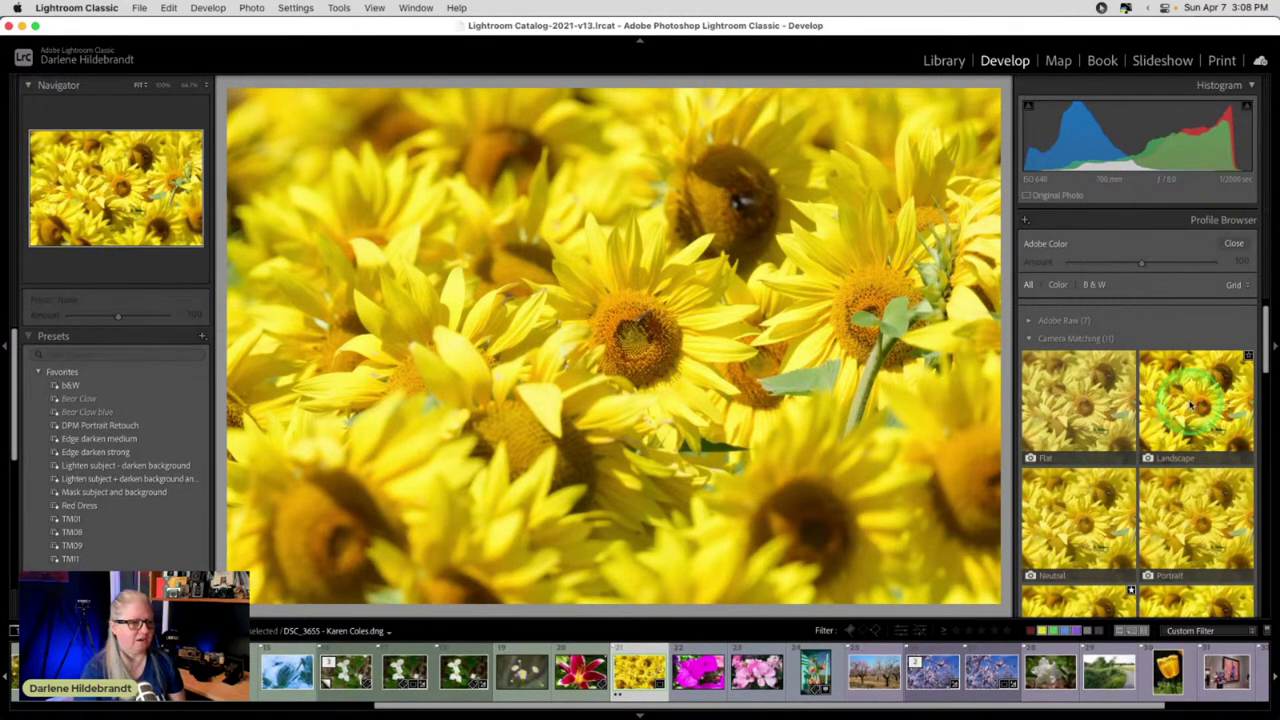
pyautogui.scroll(-2, 1190, 405)
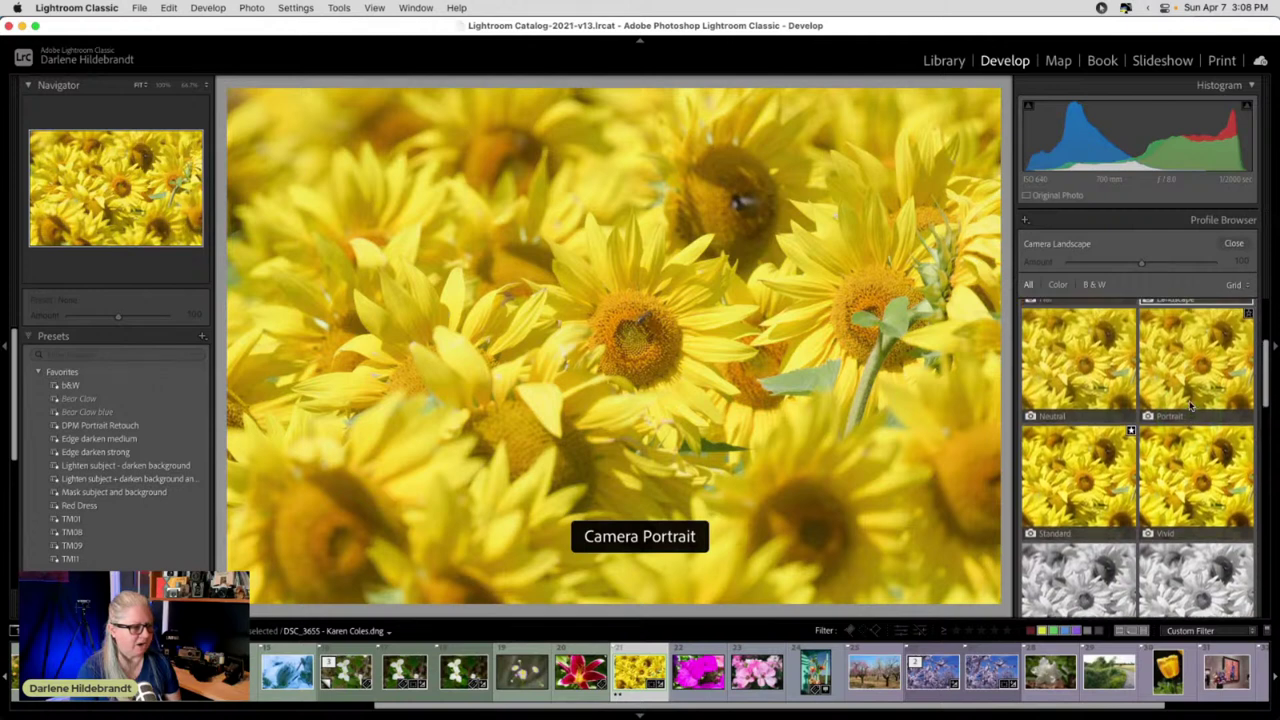
pyautogui.scroll(3, 1190, 405)
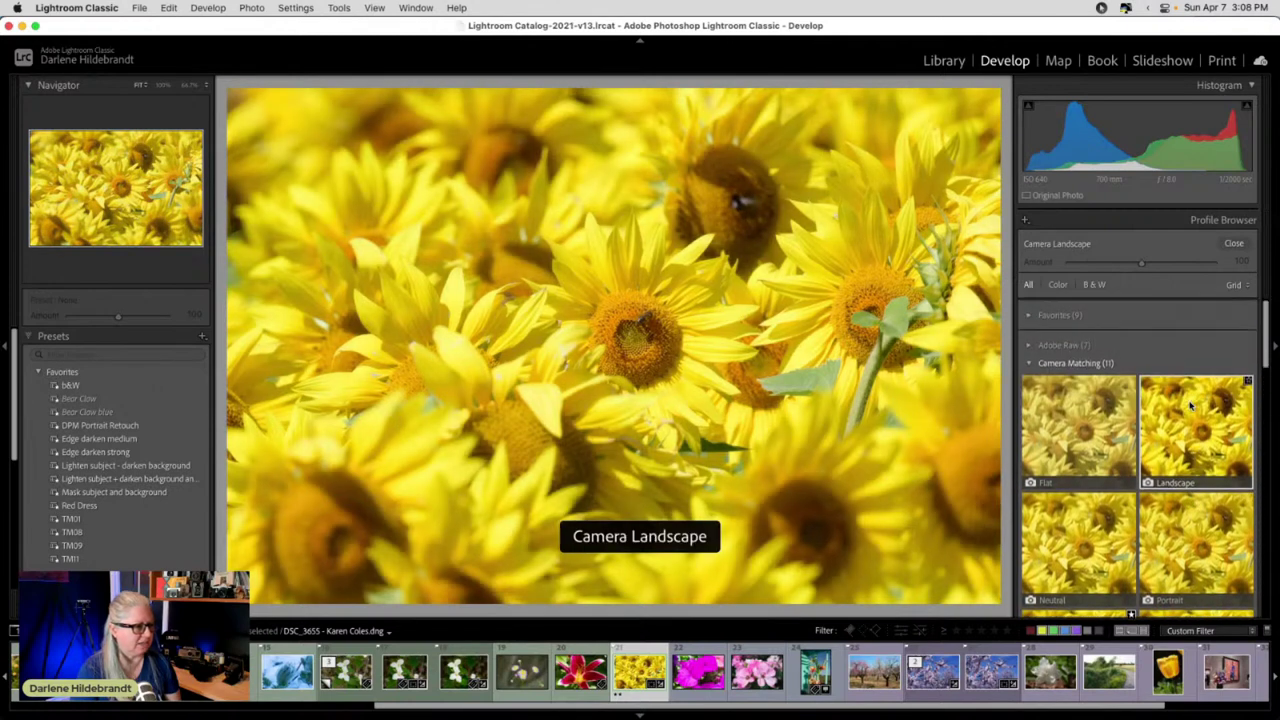
pyautogui.click(1230, 244)
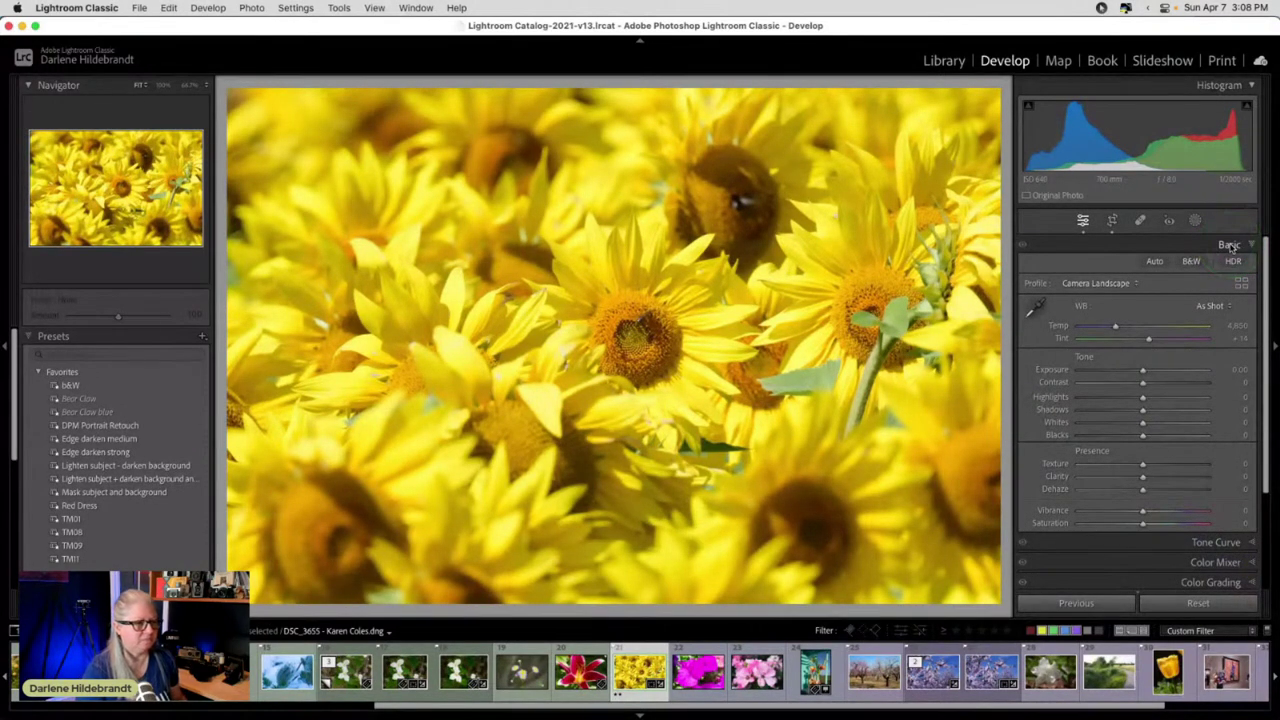
# - Try lowering the sunflower photo's Whites to -52, reset them, and try strongly lowered Blacks
pyautogui.click(1080, 403)
pyautogui.moveTo(1057, 421); pyautogui.dragTo(1058, 422)
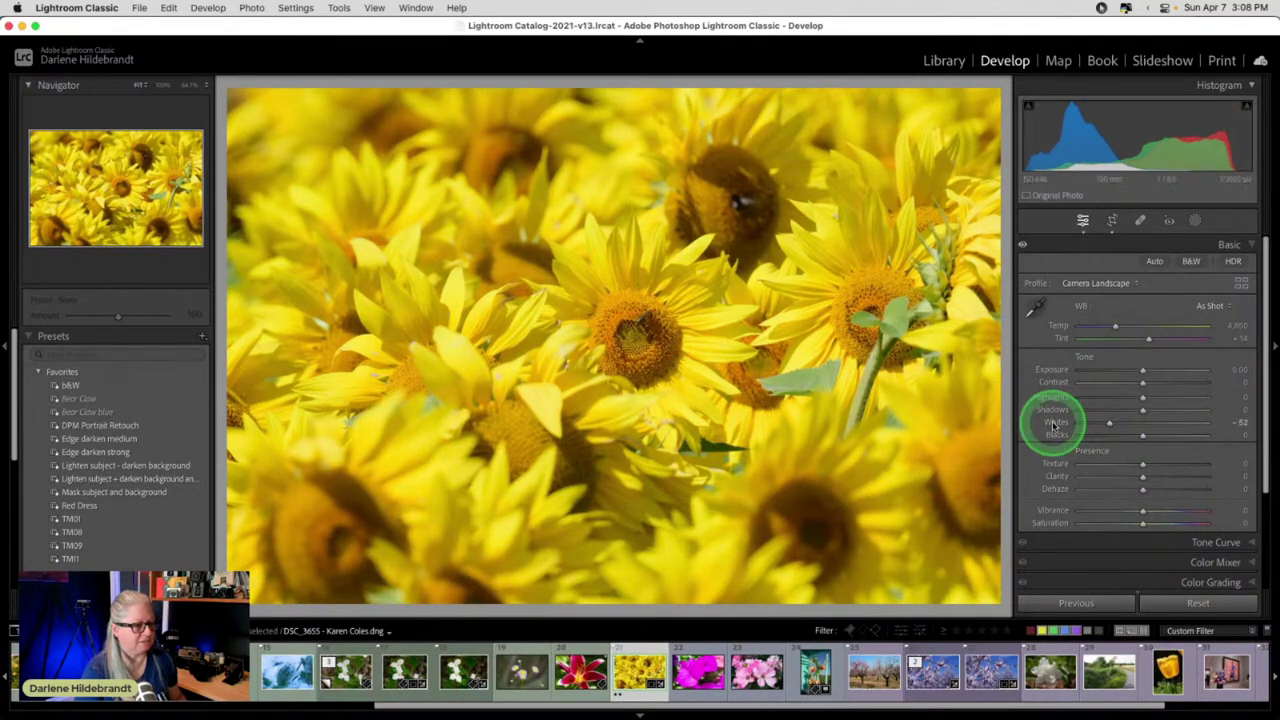
pyautogui.doubleClick(1055, 430)
pyautogui.moveTo(1114, 435); pyautogui.dragTo(1051, 435)
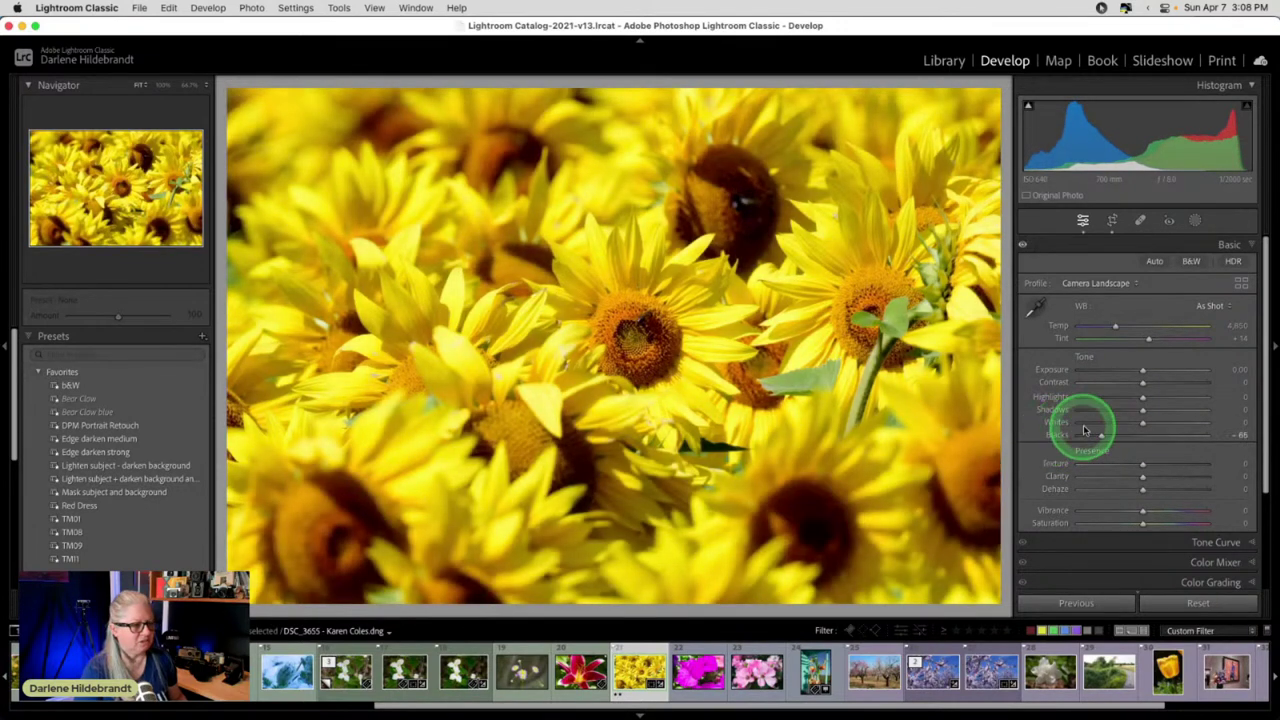
# - Set the sunflower photo's Exposure to -0.25, Highlights to -25, Whites to +28 and Blacks to -29
pyautogui.moveTo(1145, 425)
pyautogui.mouseDown()
pyautogui.moveTo(1166, 422)
pyautogui.moveTo(1141, 421)
pyautogui.moveTo(1164, 421)
pyautogui.moveTo(1119, 397)
pyautogui.moveTo(1100, 434)
pyautogui.moveTo(1123, 437)
pyautogui.moveTo(1091, 434)
pyautogui.moveTo(1121, 432)
pyautogui.mouseUp()
pyautogui.press('alt')
pyautogui.press('alt')
pyautogui.moveTo(1143, 371); pyautogui.dragTo(1140, 371)
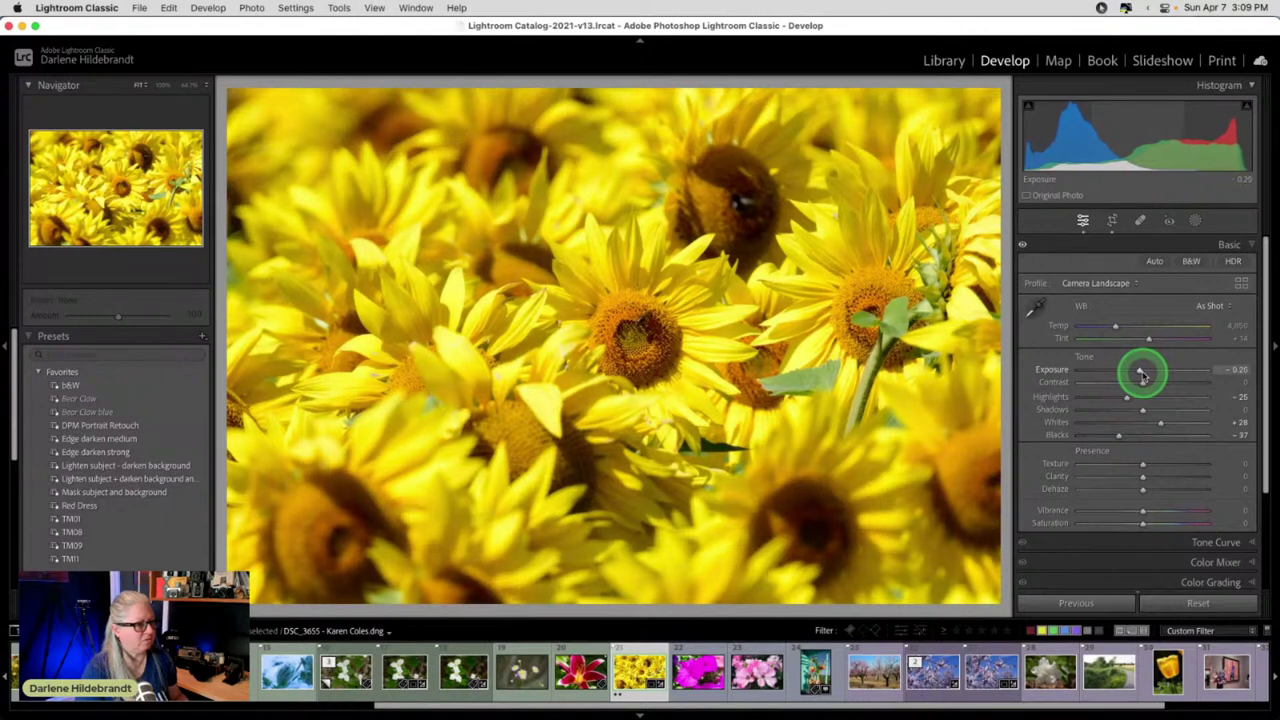
pyautogui.moveTo(1118, 435); pyautogui.dragTo(1125, 437)
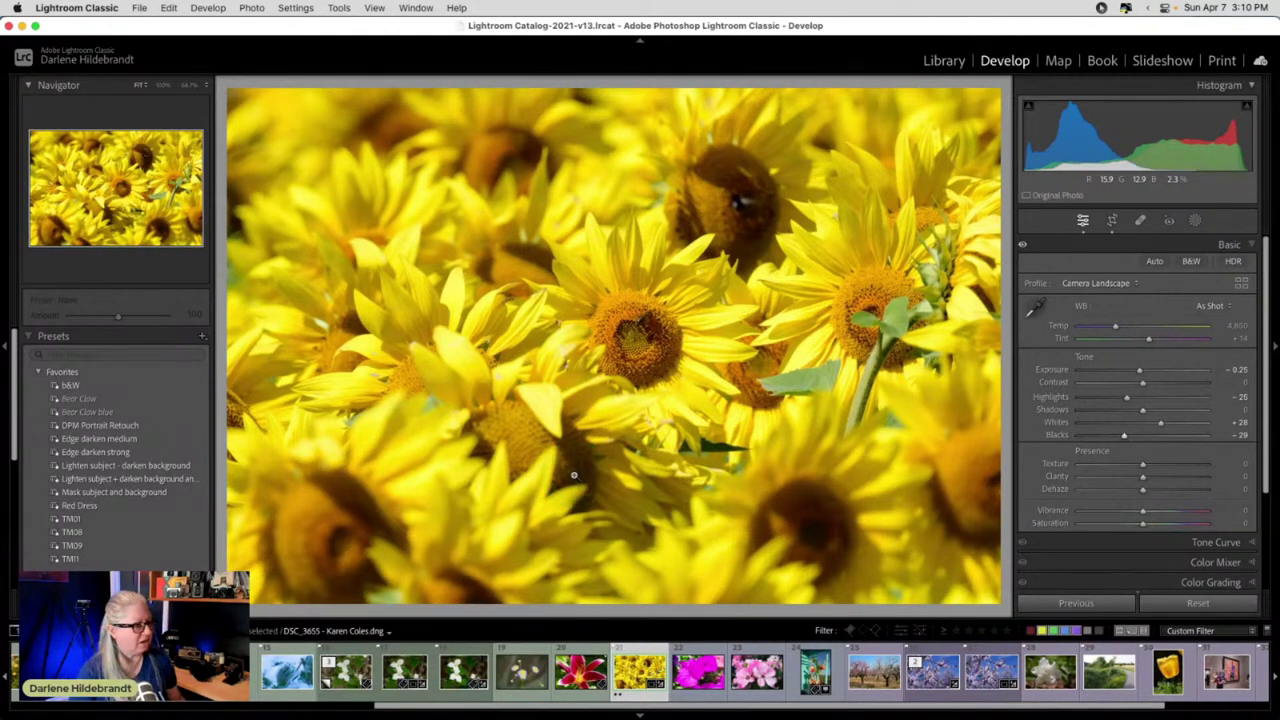
# - Enable profile corrections and chromatic aberration removal, keep the Nikon AF-S NIKKOR 500mm f/5.6E PF ED VR model, and check the correction's effect
pyautogui.scroll(-3, 1127, 486)
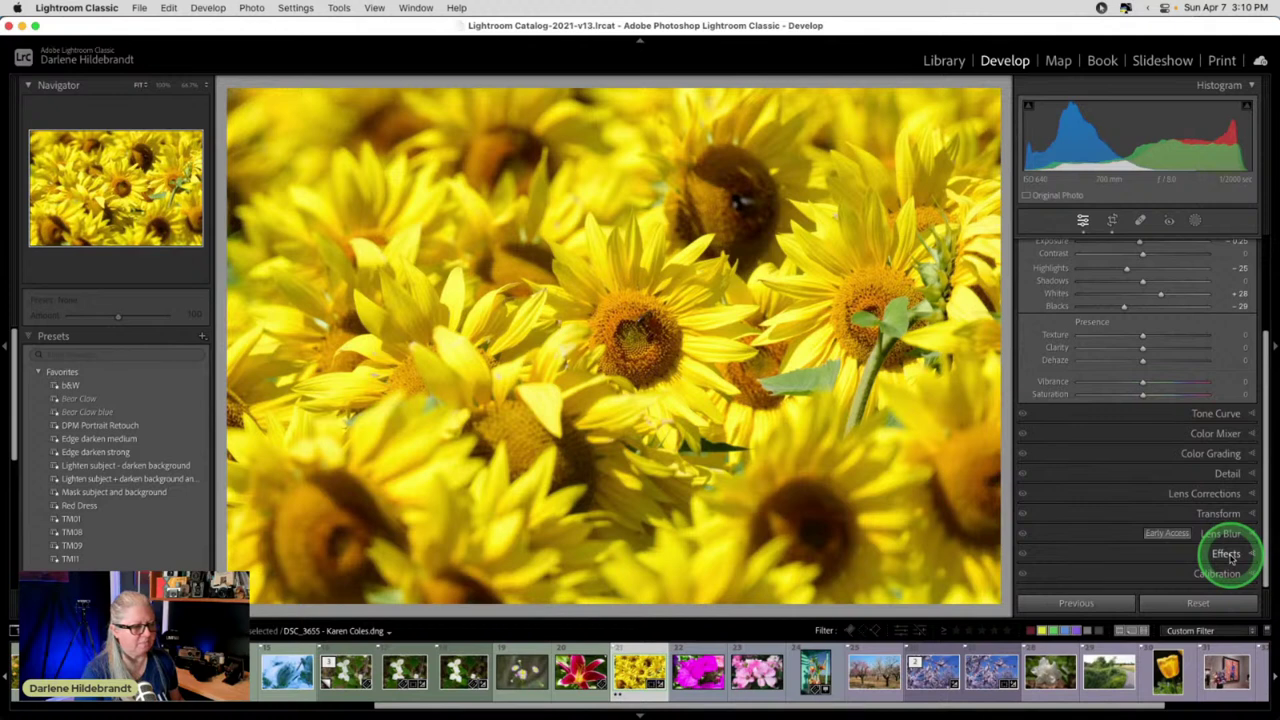
pyautogui.click(1212, 494)
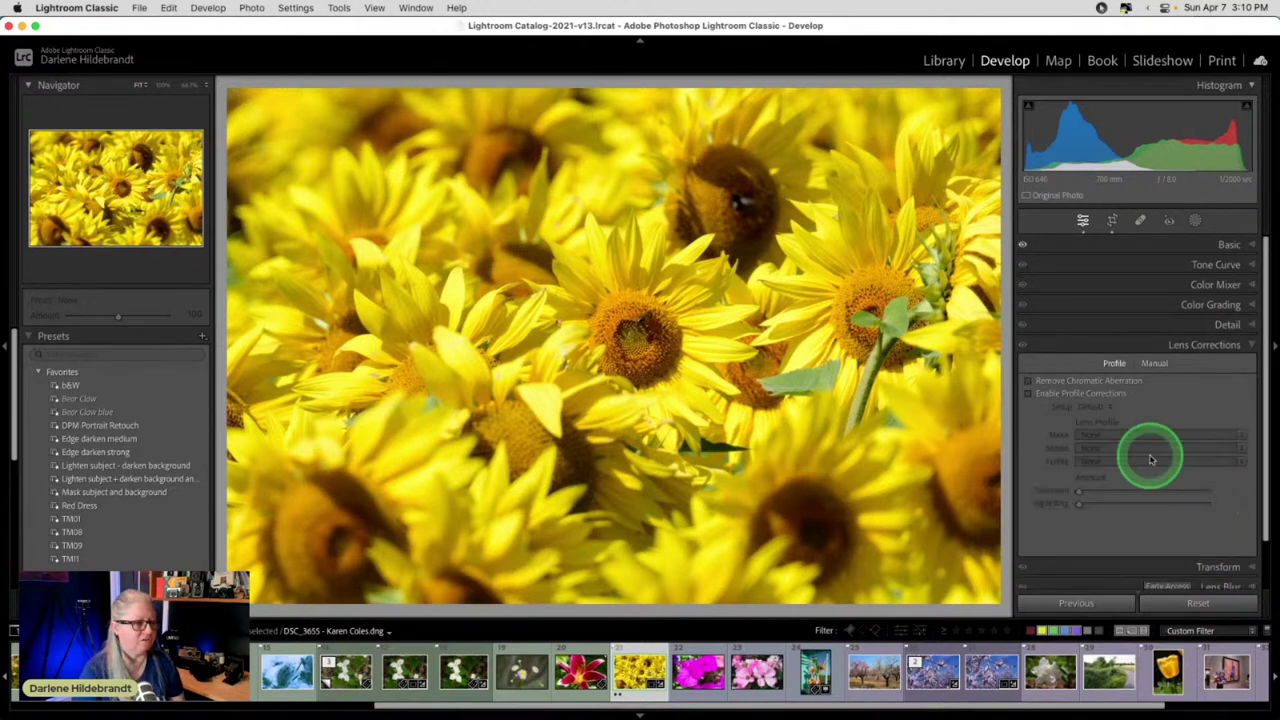
pyautogui.click(1027, 392)
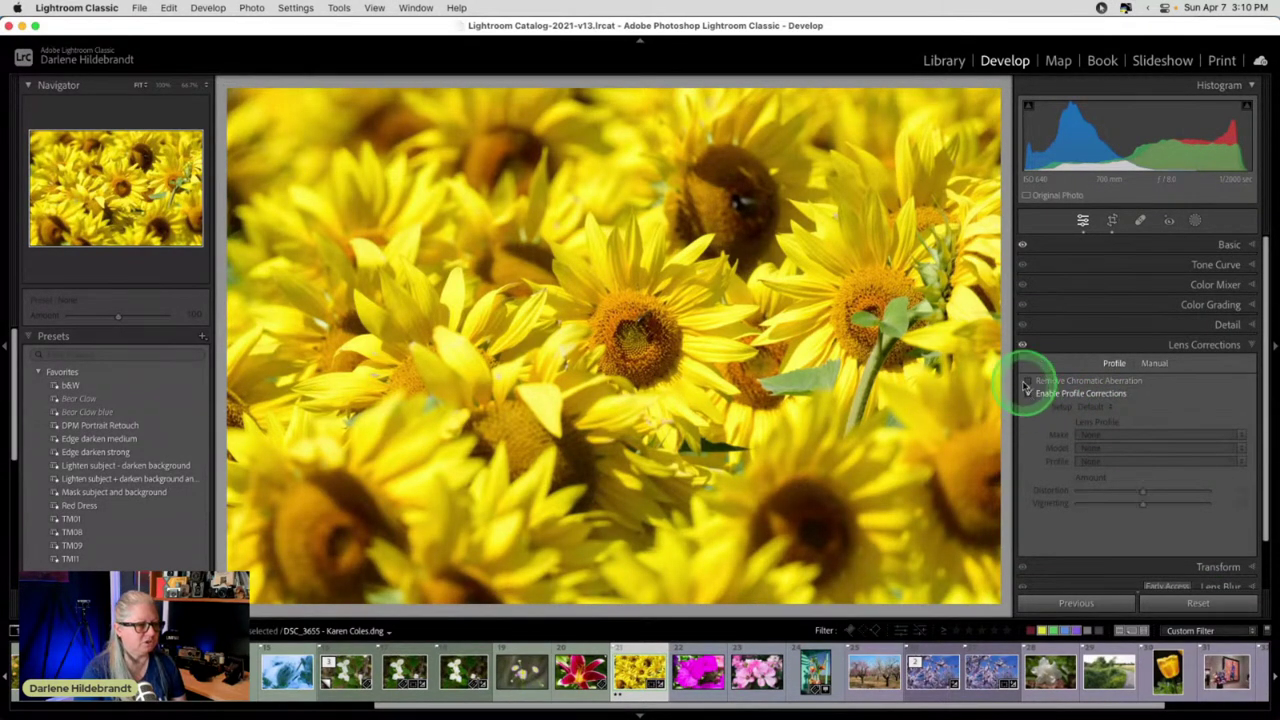
pyautogui.click(1027, 381)
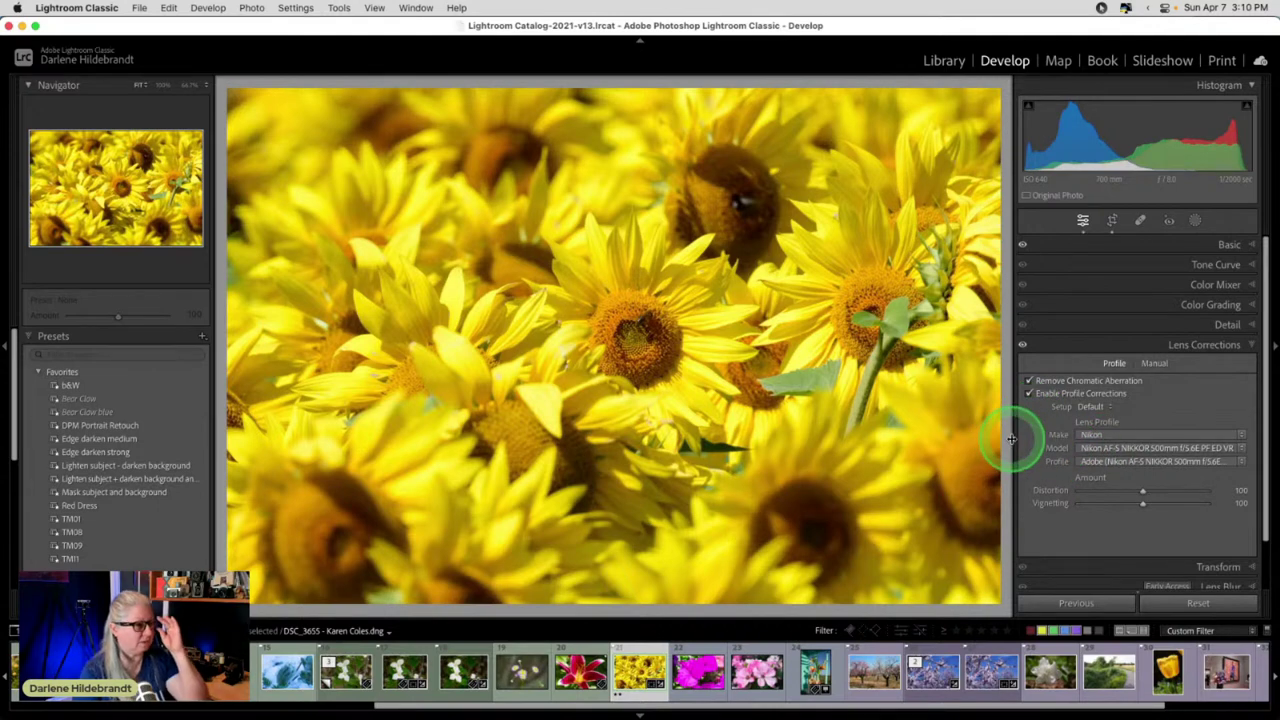
pyautogui.click(1106, 448)
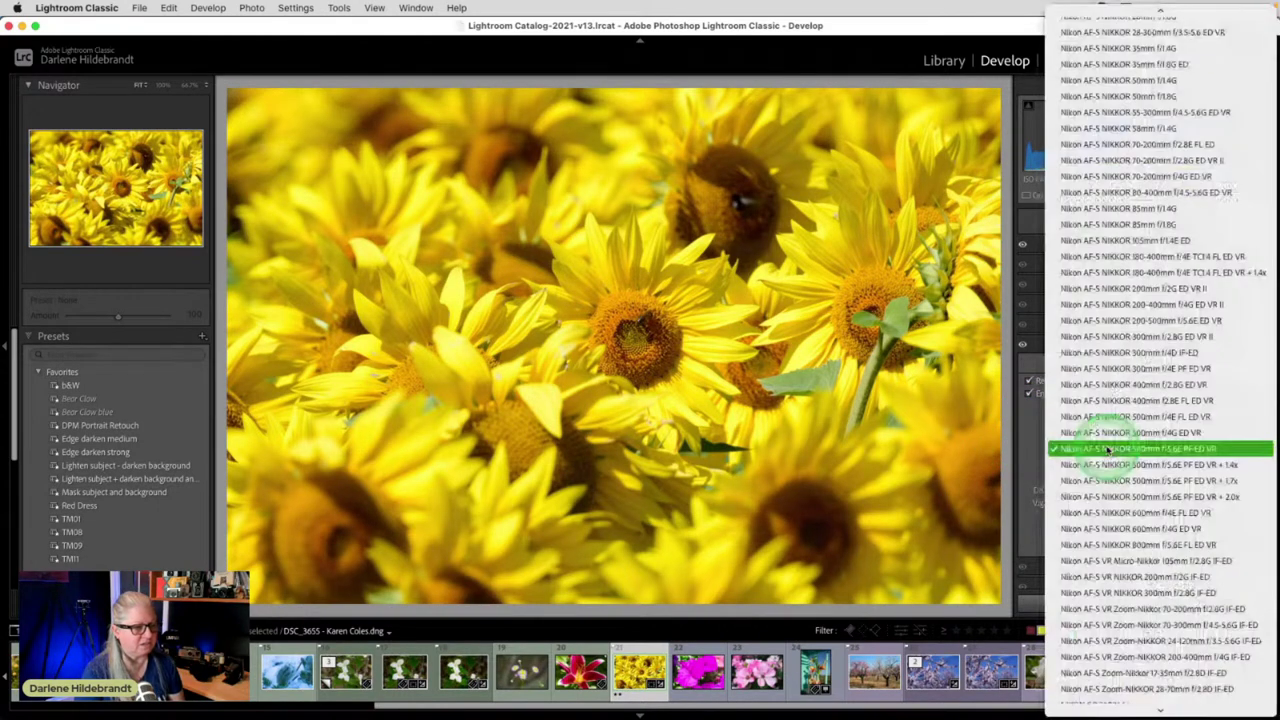
pyautogui.click(1106, 448)
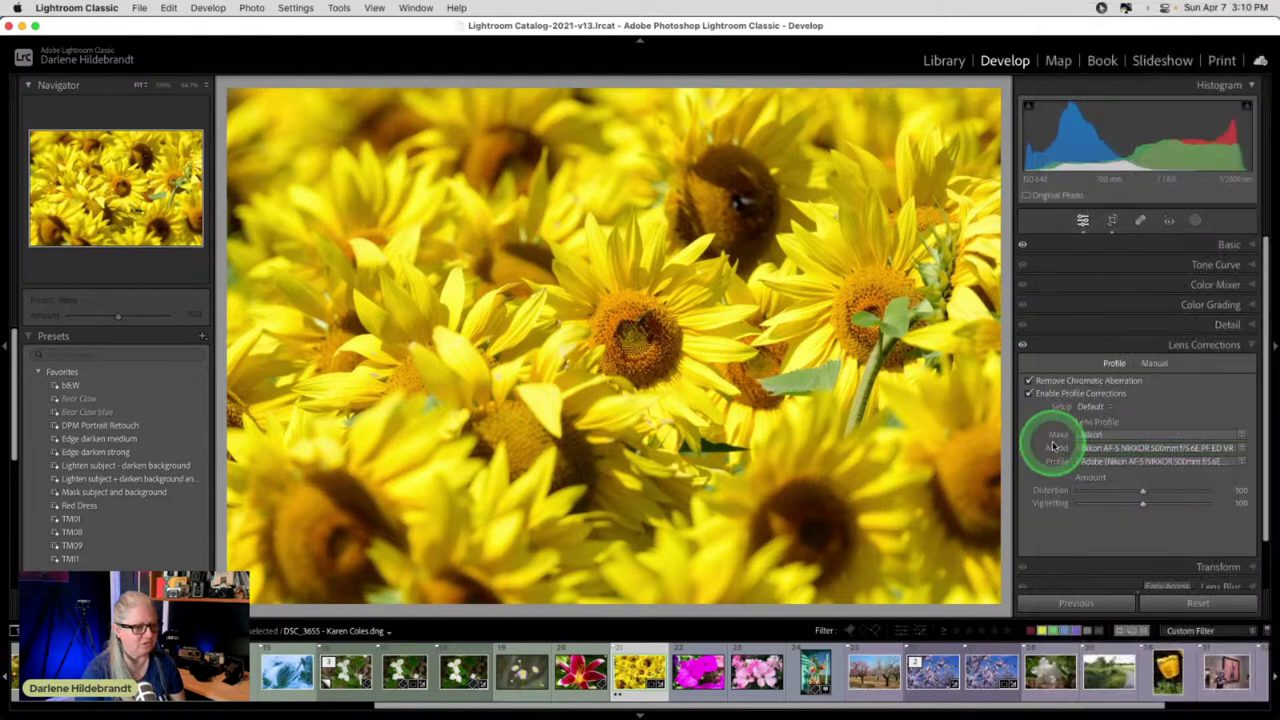
pyautogui.click(1024, 345)
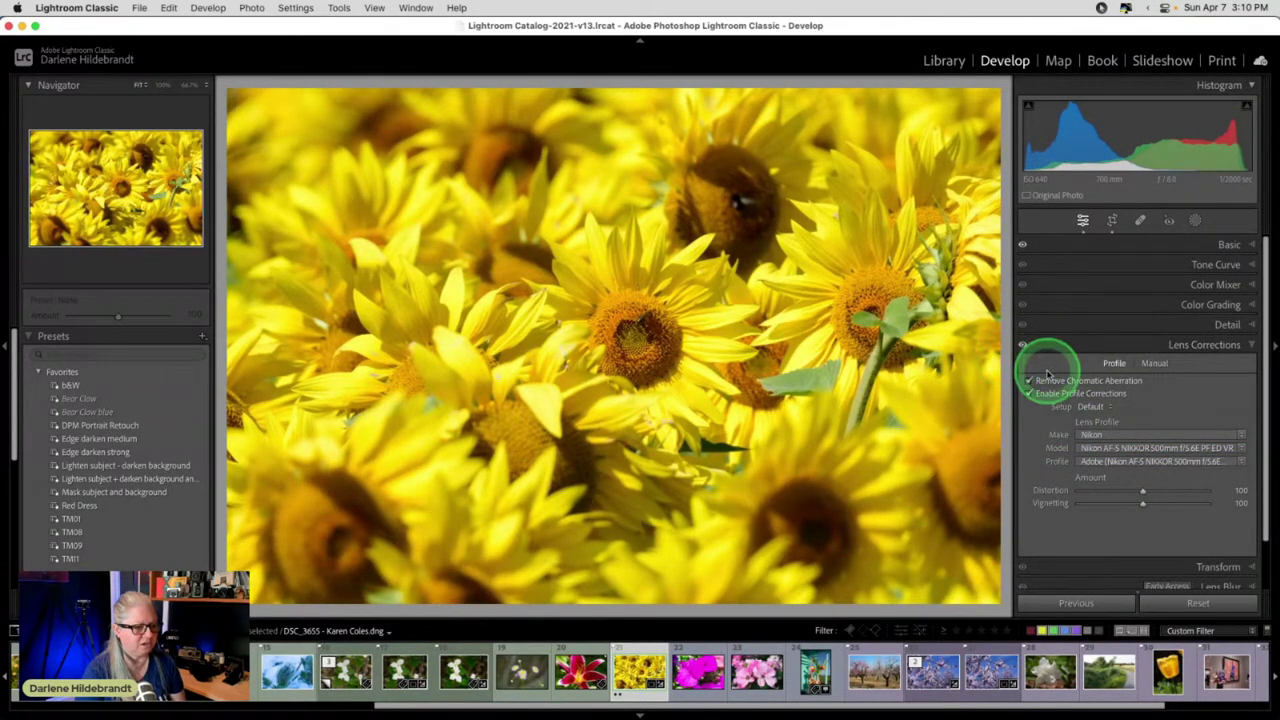
# - Open the Effects settings for the sunflower photo
pyautogui.scroll(-2, 1066, 373)
pyautogui.click(1192, 604)
pyautogui.click(1223, 551)
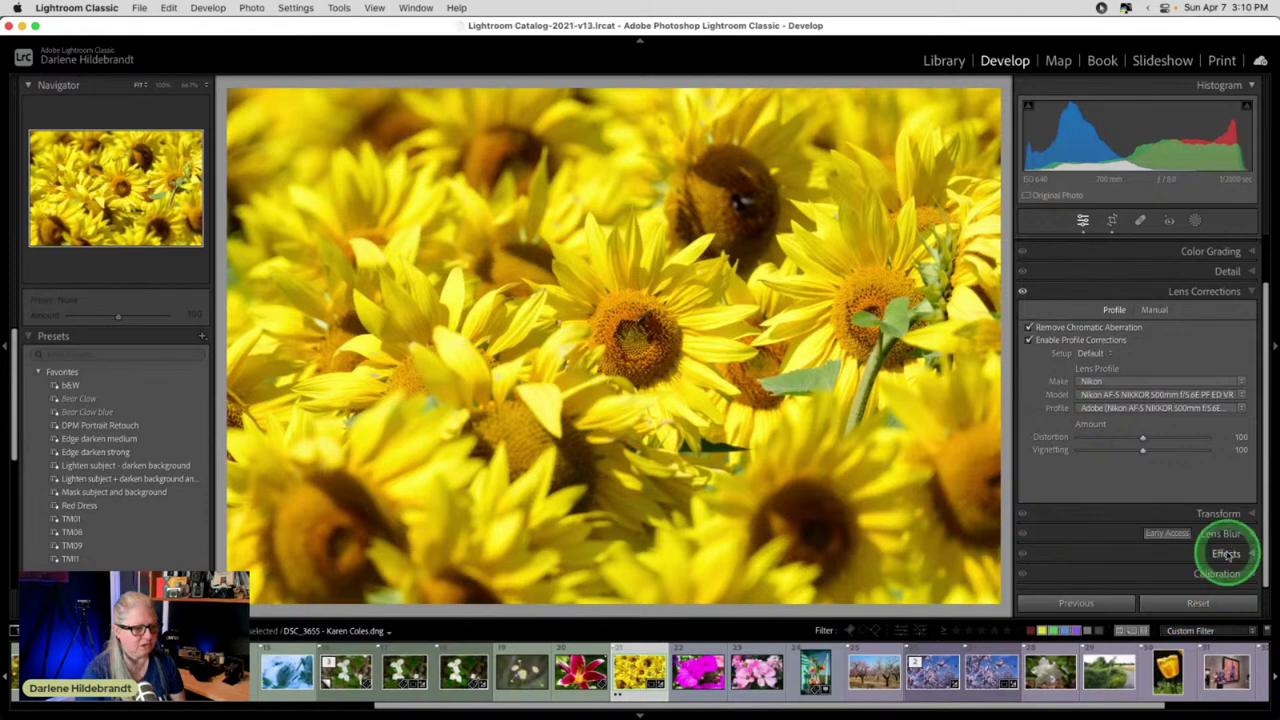
# - Add a post-crop vignette to the sunflower photo with Amount -30, Midpoint 6, Roundness +75 and Feather 87
pyautogui.moveTo(1143, 450); pyautogui.dragTo(1117, 443)
pyautogui.click(1146, 487)
pyautogui.moveTo(1146, 487); pyautogui.dragTo(991, 480)
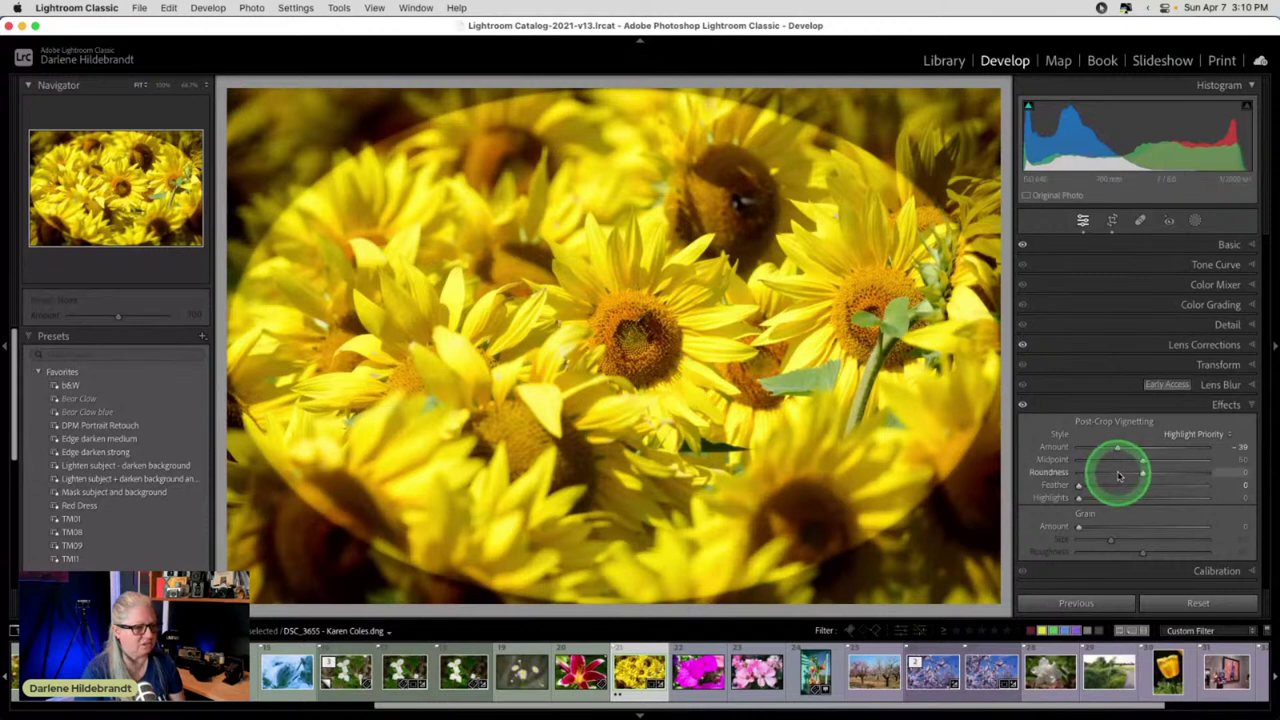
pyautogui.moveTo(1141, 471); pyautogui.dragTo(1094, 467)
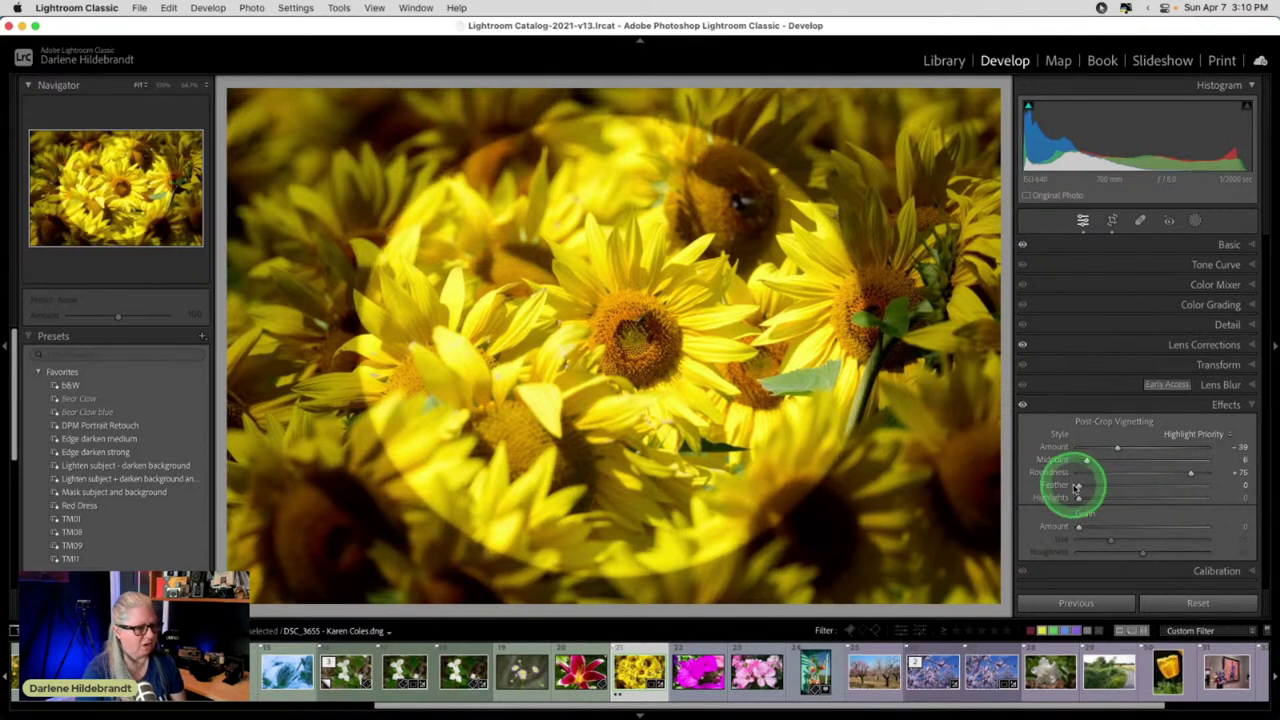
pyautogui.moveTo(1077, 486); pyautogui.dragTo(1193, 487)
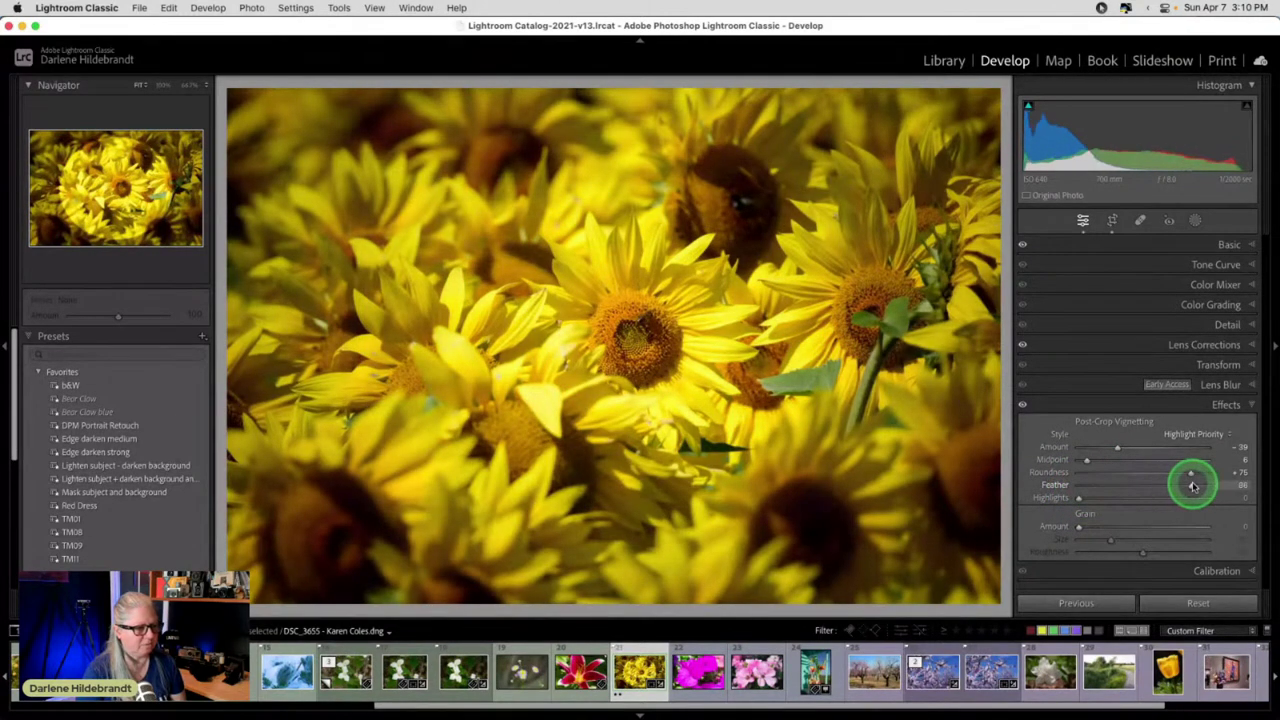
pyautogui.moveTo(1120, 446)
pyautogui.mouseDown()
pyautogui.moveTo(1140, 449)
pyautogui.moveTo(1124, 448)
pyautogui.mouseUp()
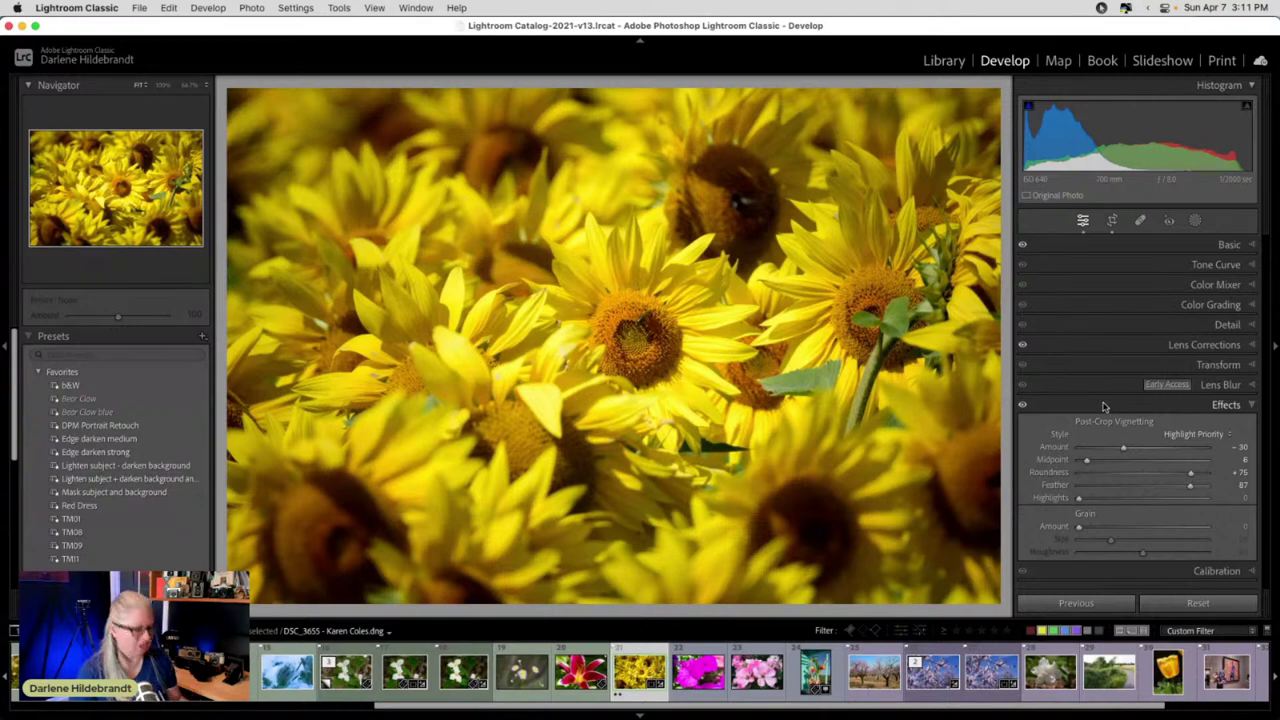
# - Check the photo's current crop, create a virtual copy of the photo and reset all edits on that copy
pyautogui.press('r')
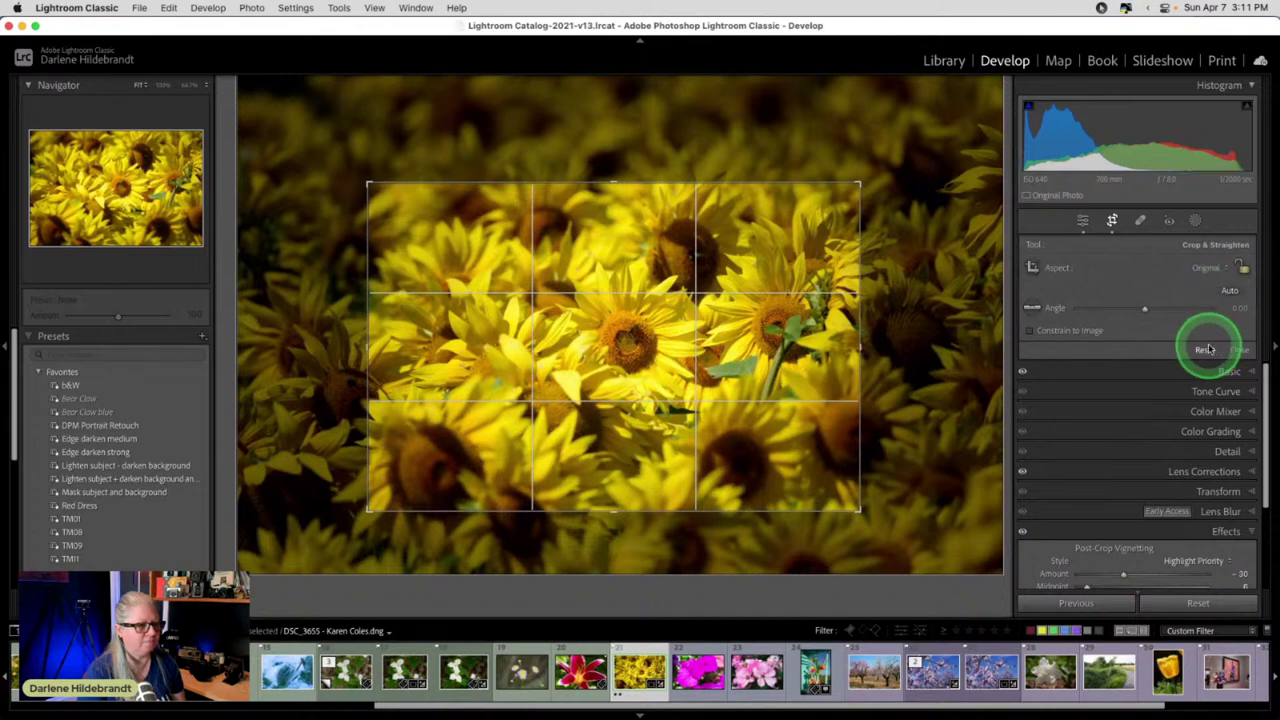
pyautogui.click(1241, 349)
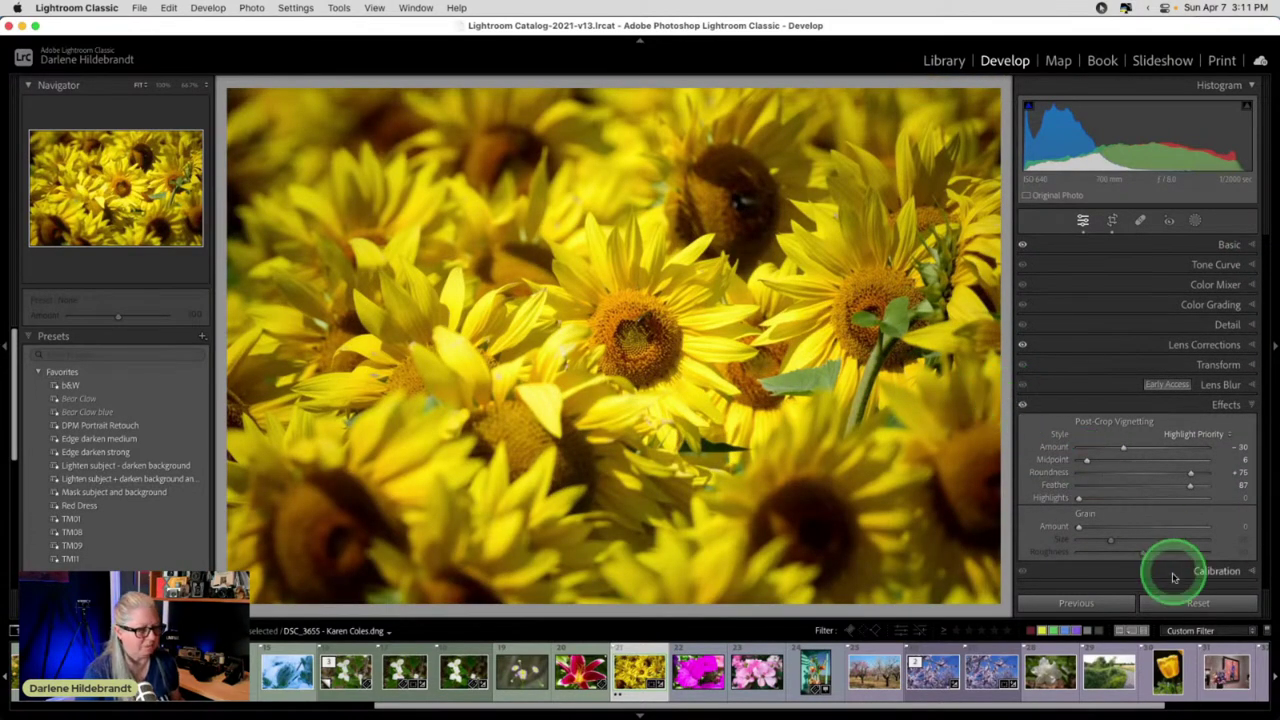
pyautogui.press('super+apostrophe')
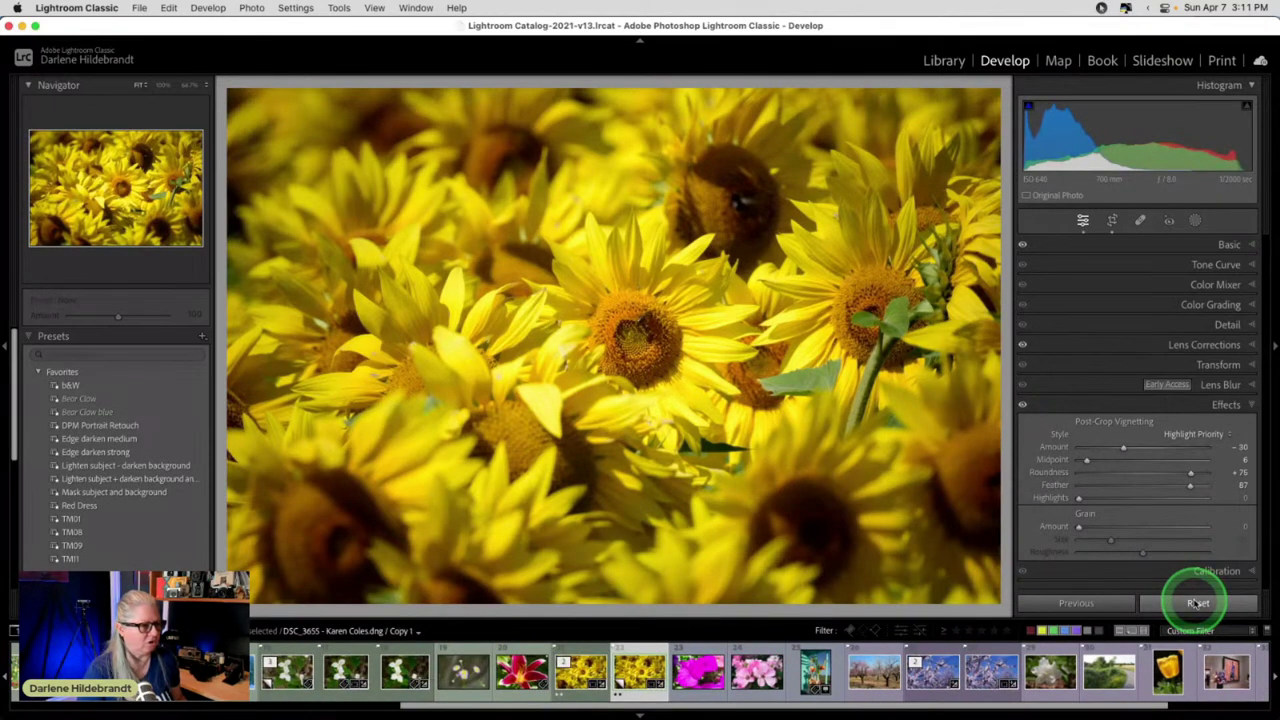
pyautogui.click(1197, 603)
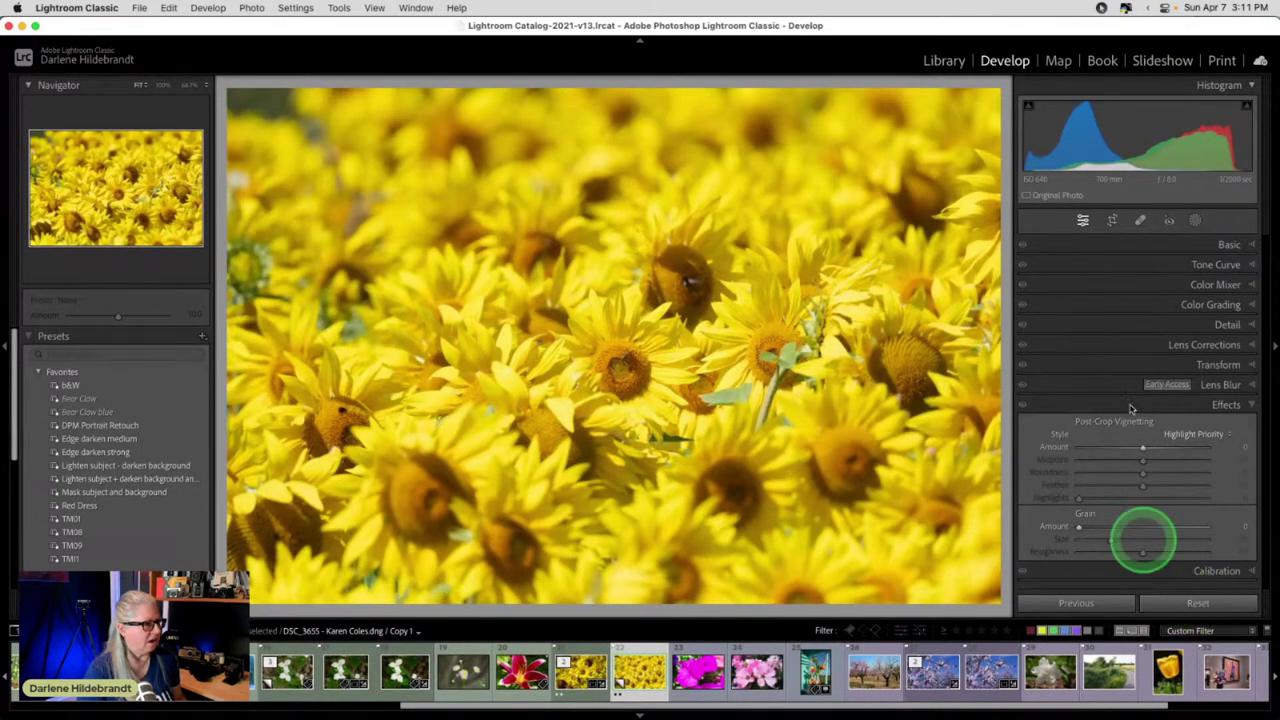
# - Compare the edited sunflower photo and its before view with the reset virtual copy
pyautogui.click(1131, 407)
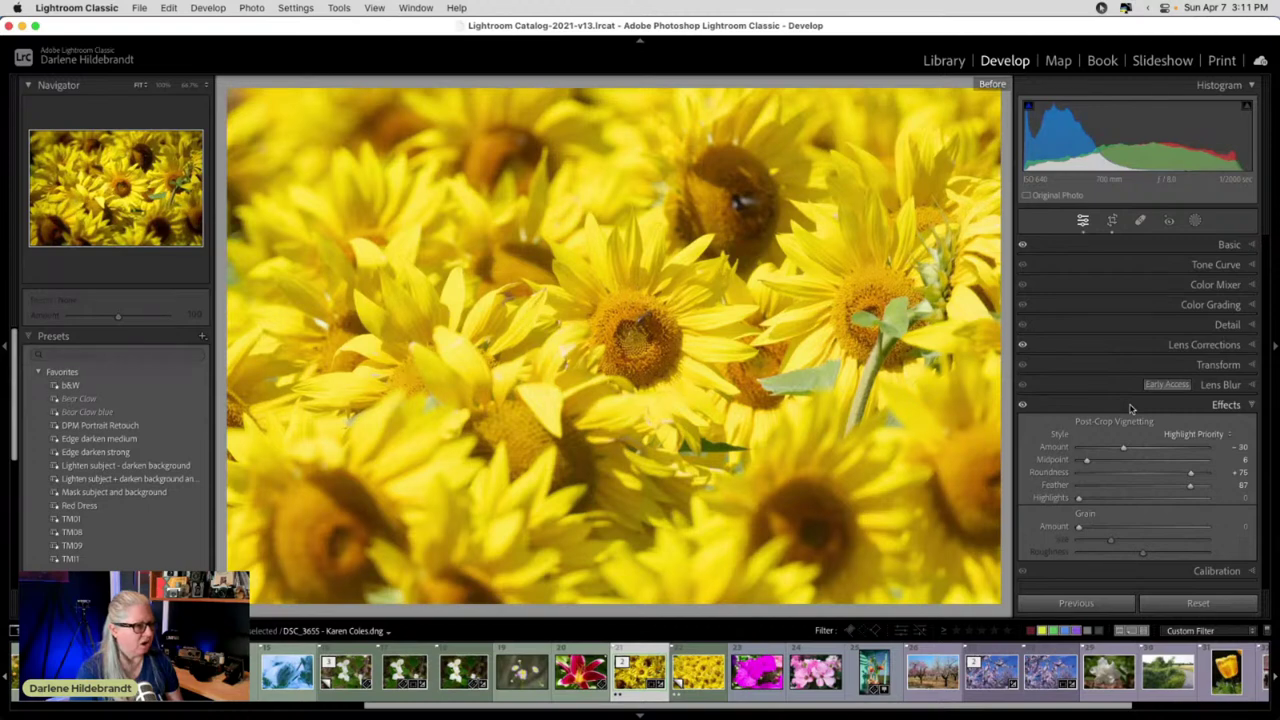
pyautogui.press('Right')
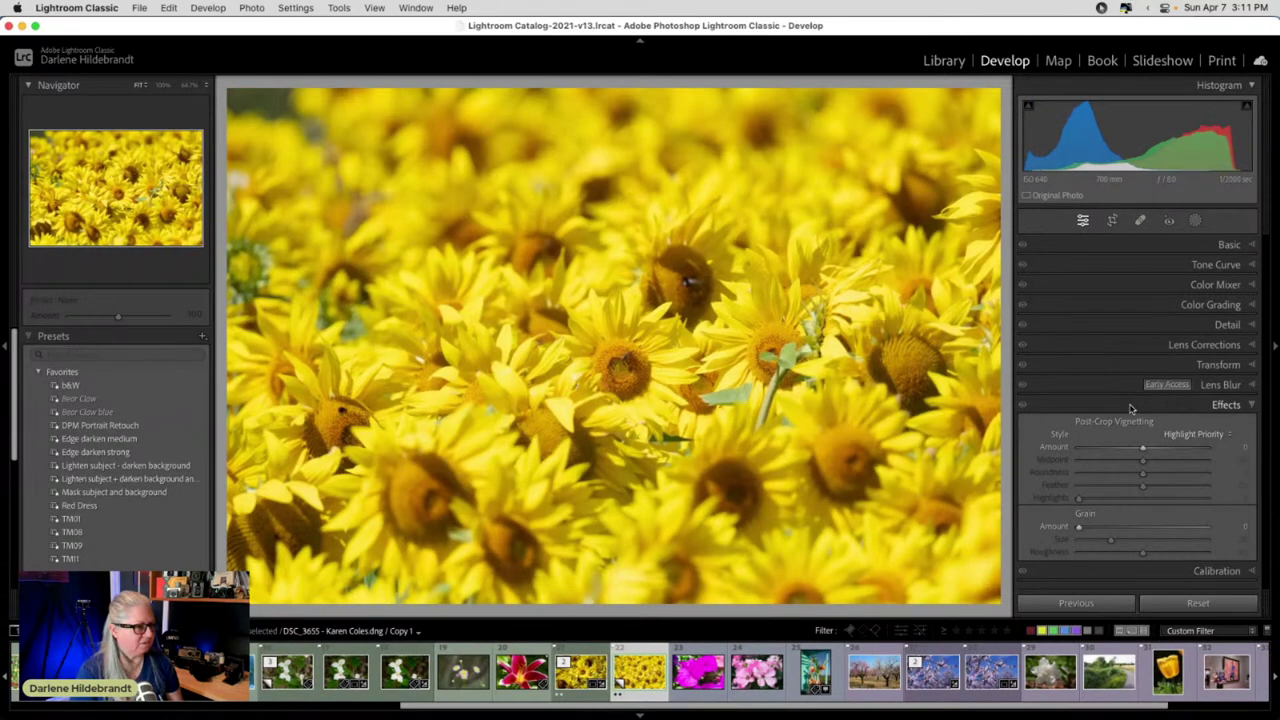
pyautogui.press('Right')
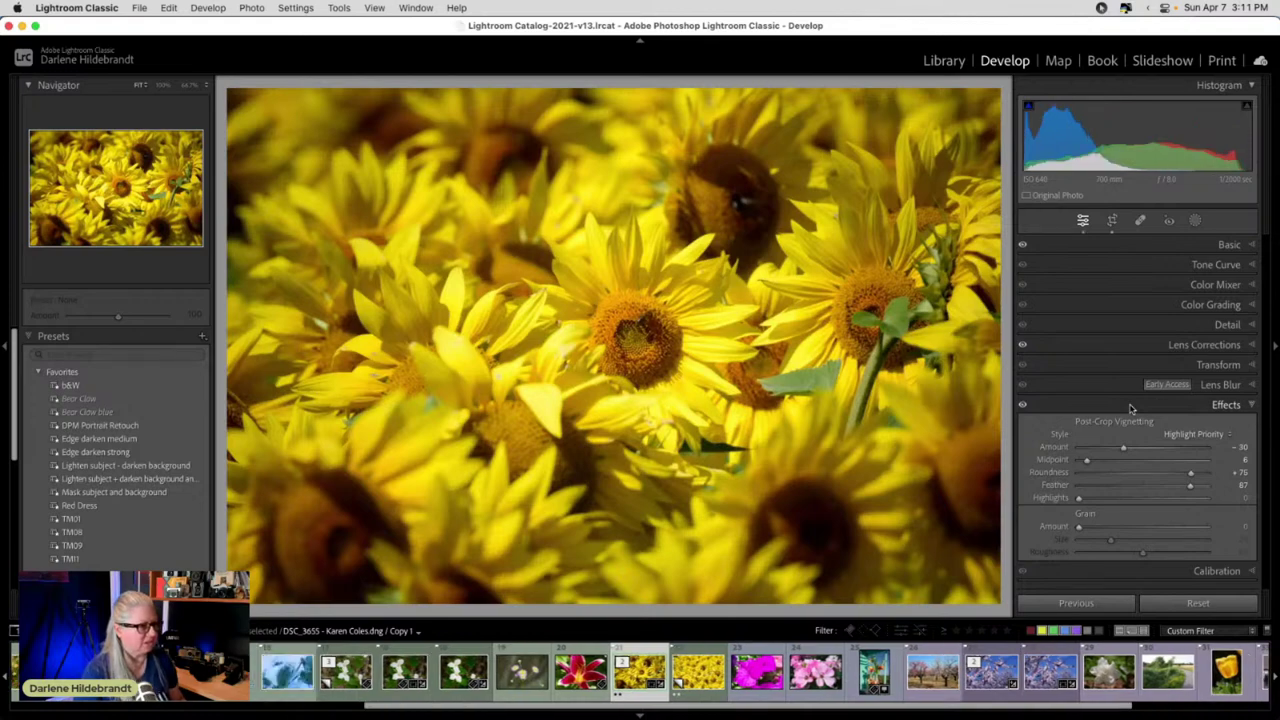
# - Reset the crop on the edited sunflower photo and lock the crop's original aspect ratio
pyautogui.press('r')
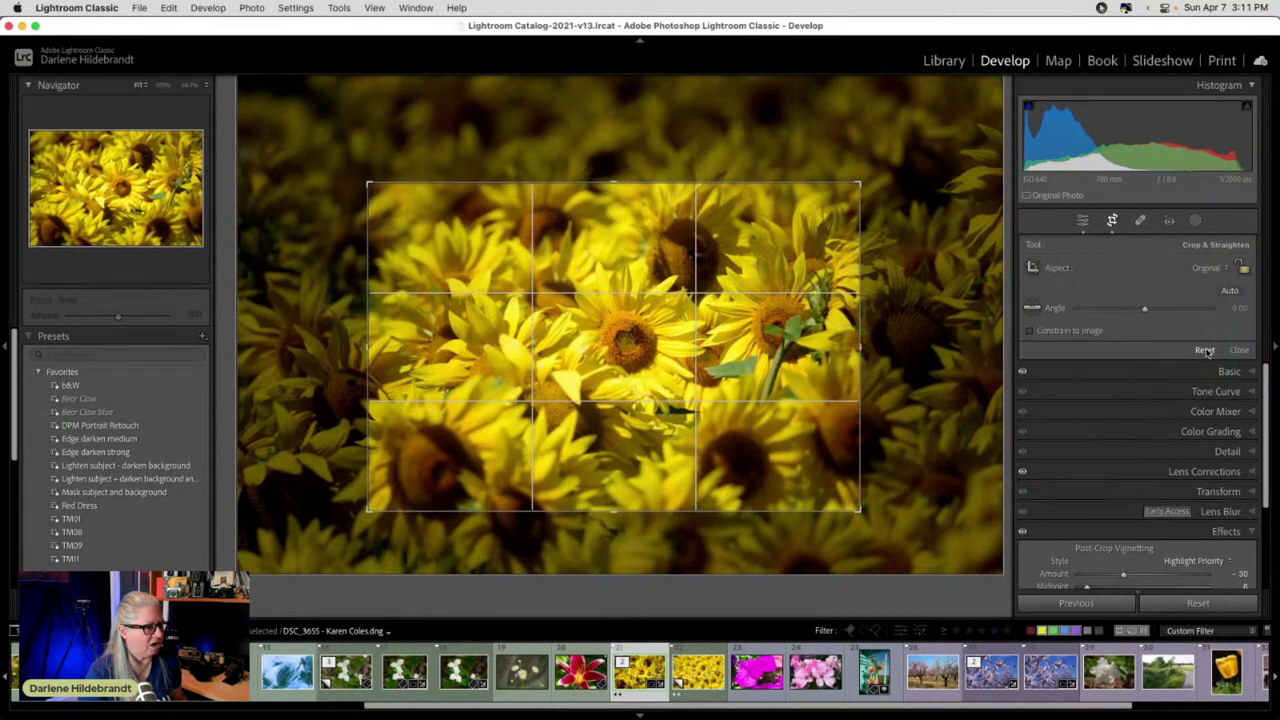
pyautogui.click(1206, 350)
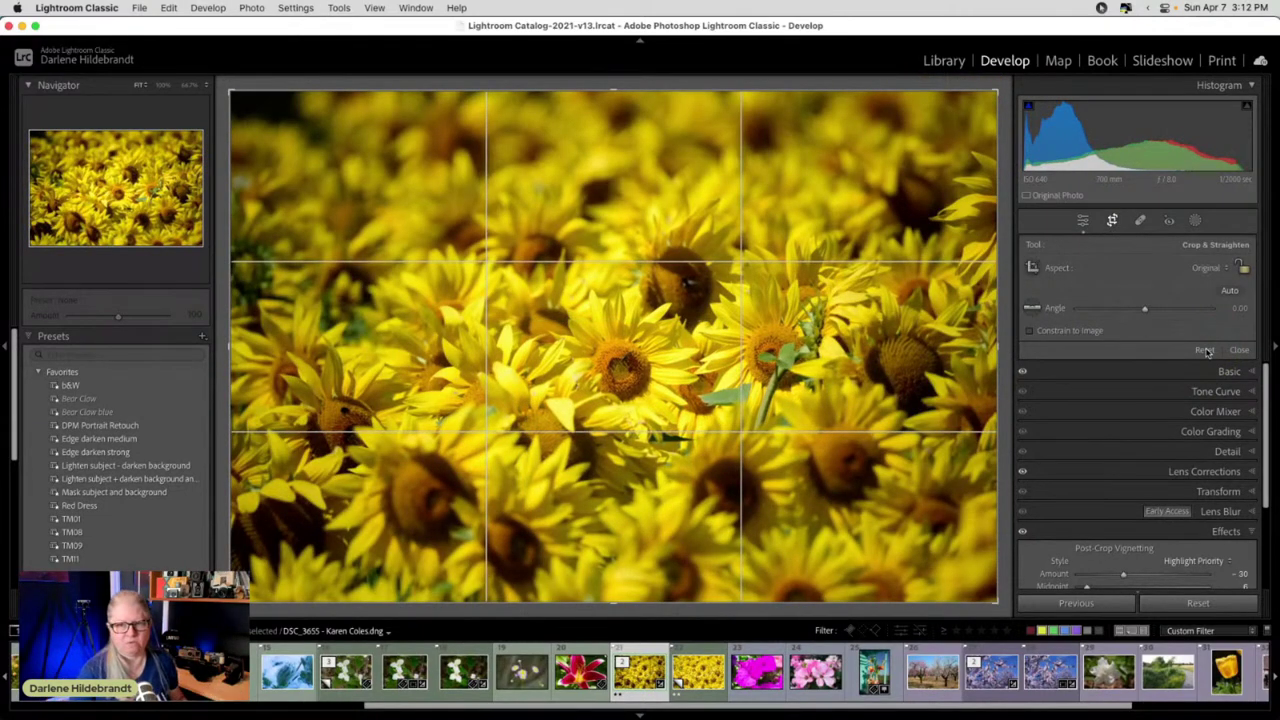
pyautogui.moveTo(677, 337); pyautogui.dragTo(755, 438)
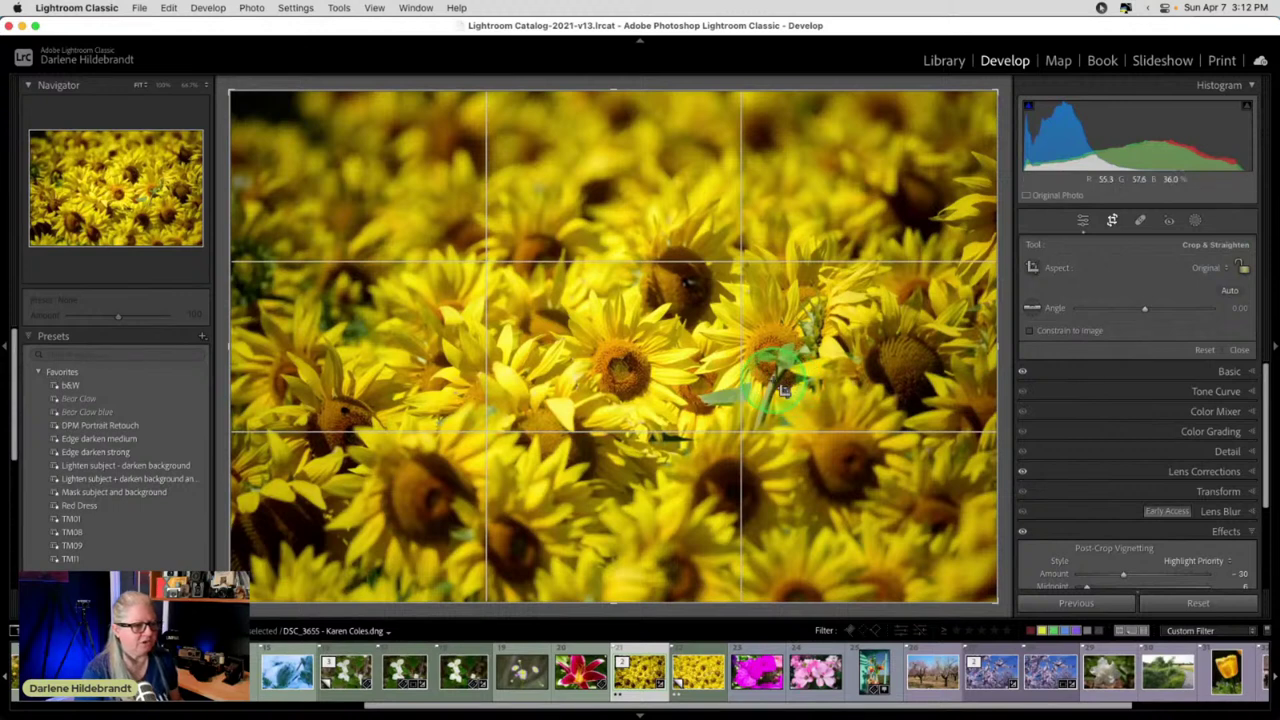
pyautogui.click(1243, 267)
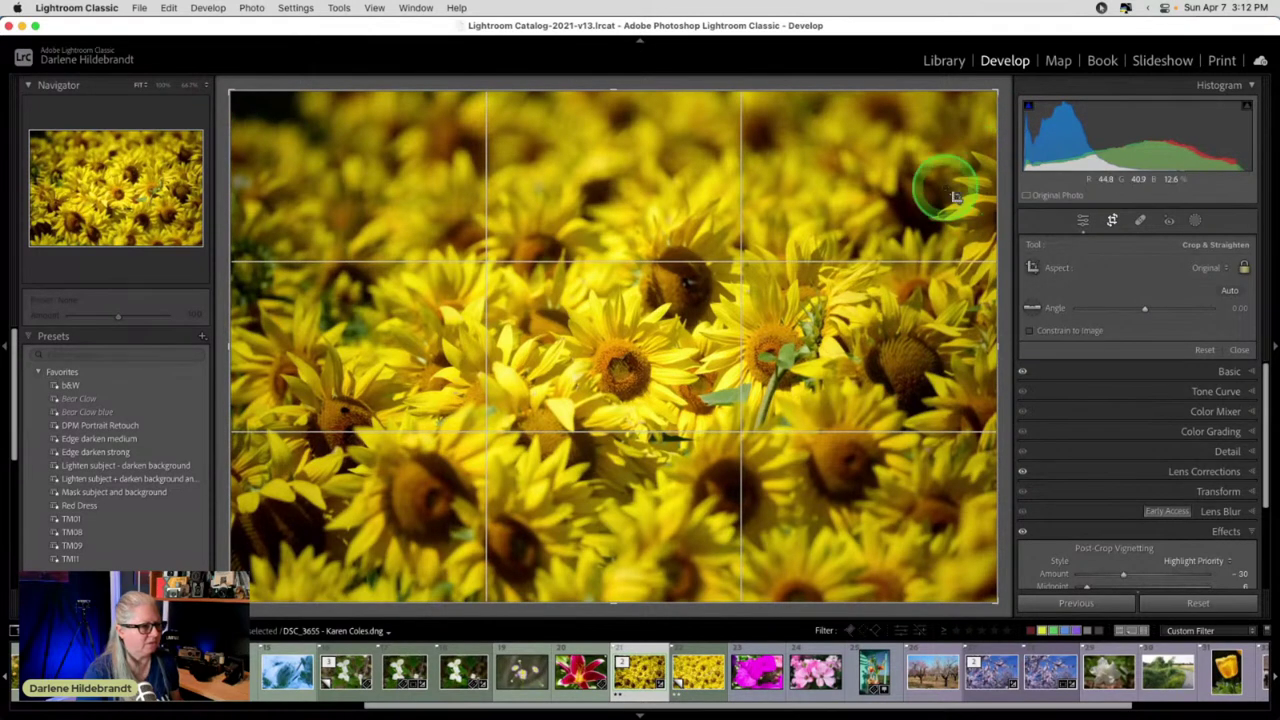
# - Crop the photo tighter in its original proportions, place the main sunflower near the lower-left thirds intersection, and apply the crop
pyautogui.moveTo(997, 92); pyautogui.dragTo(971, 114)
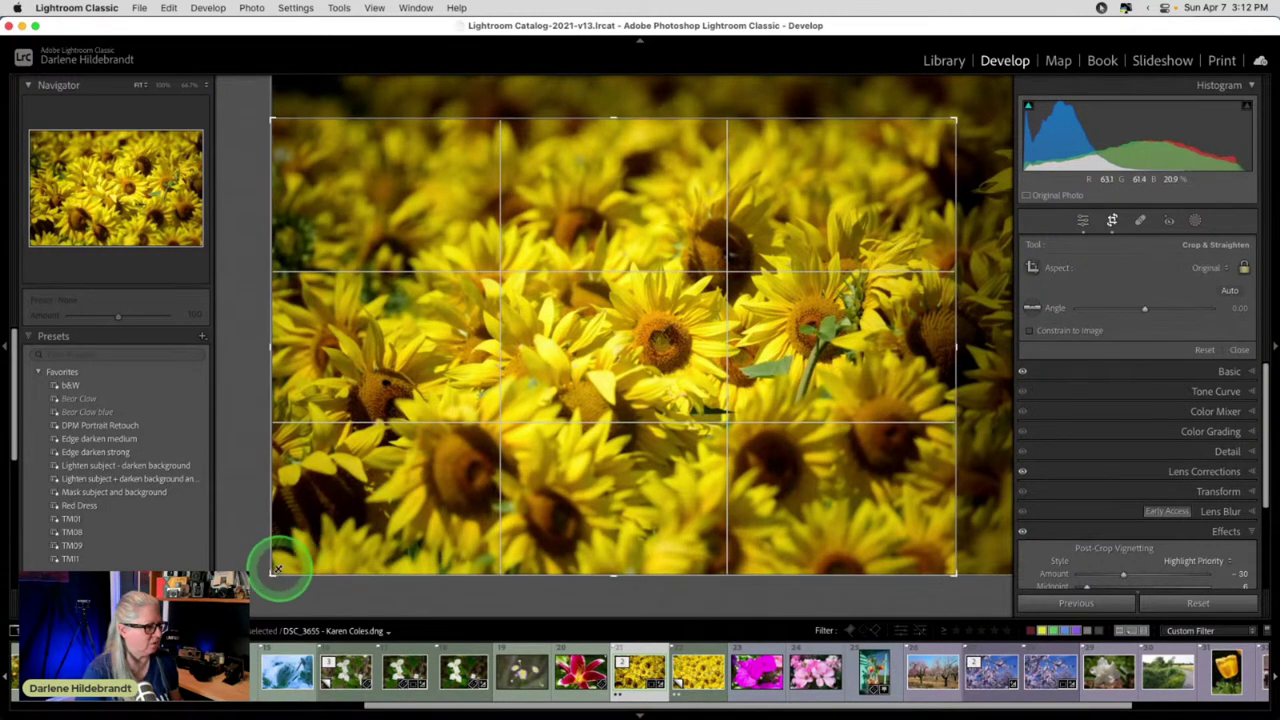
pyautogui.moveTo(272, 571); pyautogui.dragTo(320, 552)
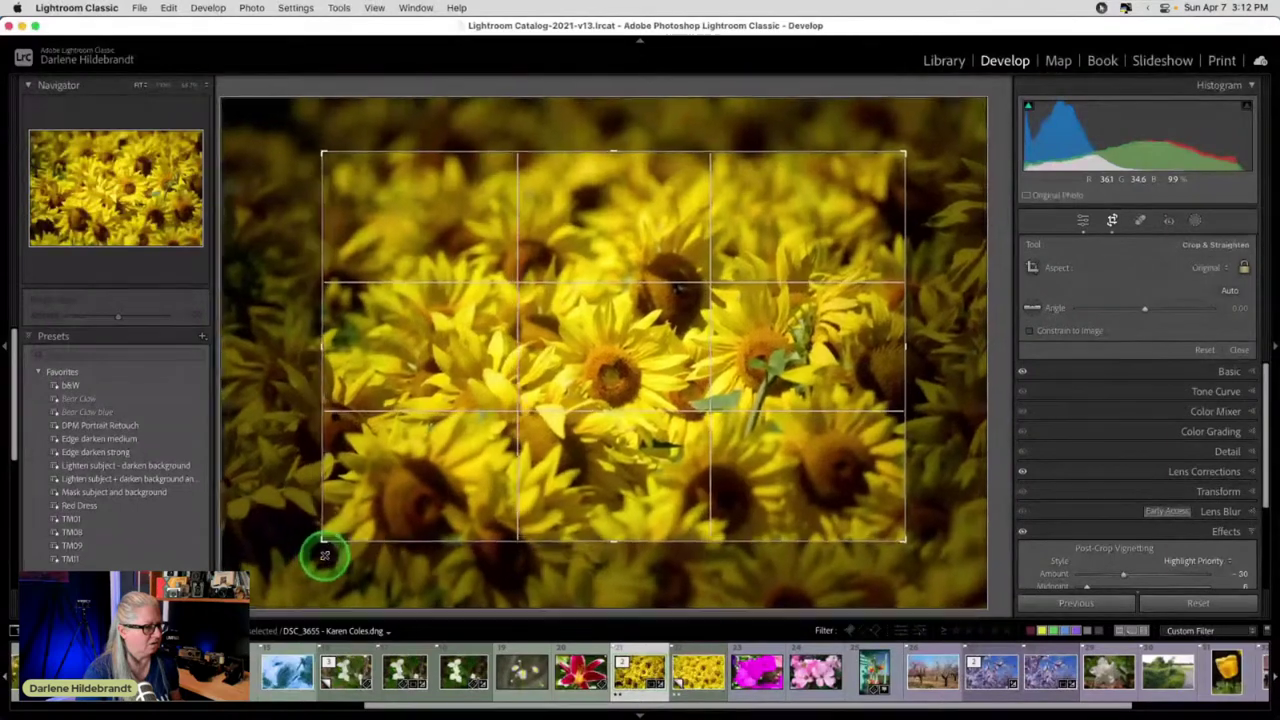
pyautogui.moveTo(438, 484); pyautogui.dragTo(492, 489)
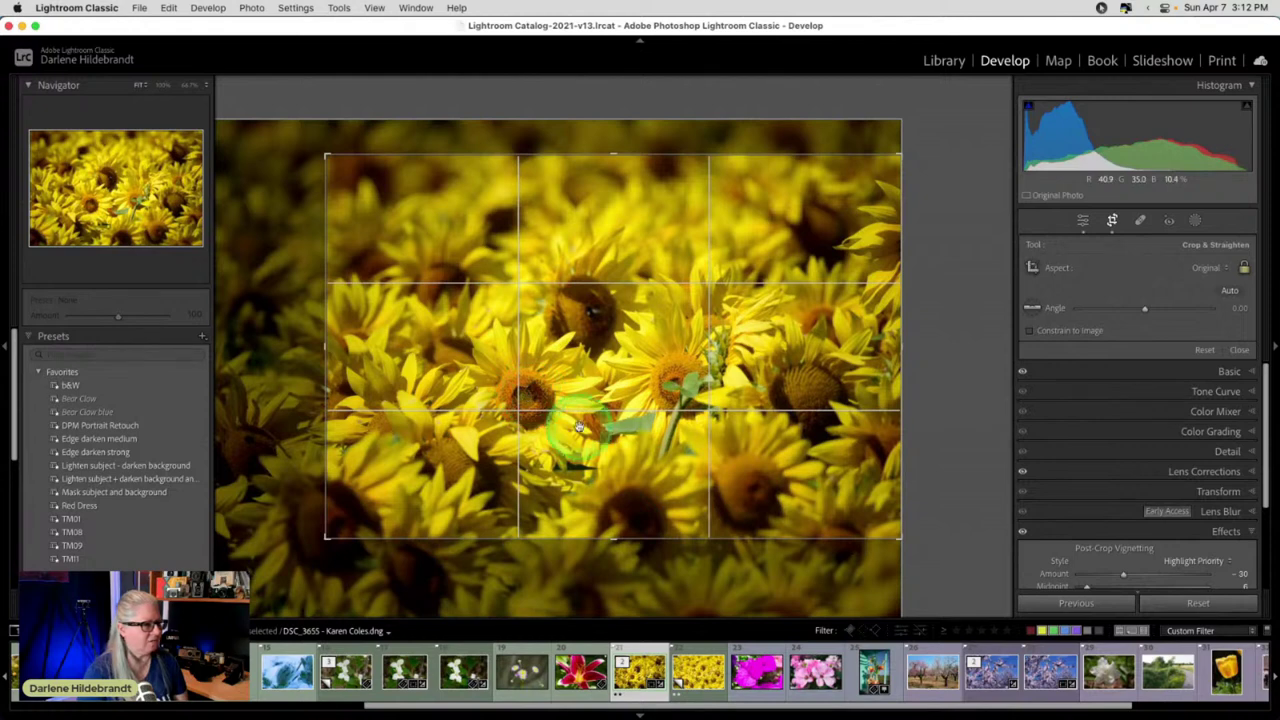
pyautogui.moveTo(578, 427); pyautogui.dragTo(727, 375)
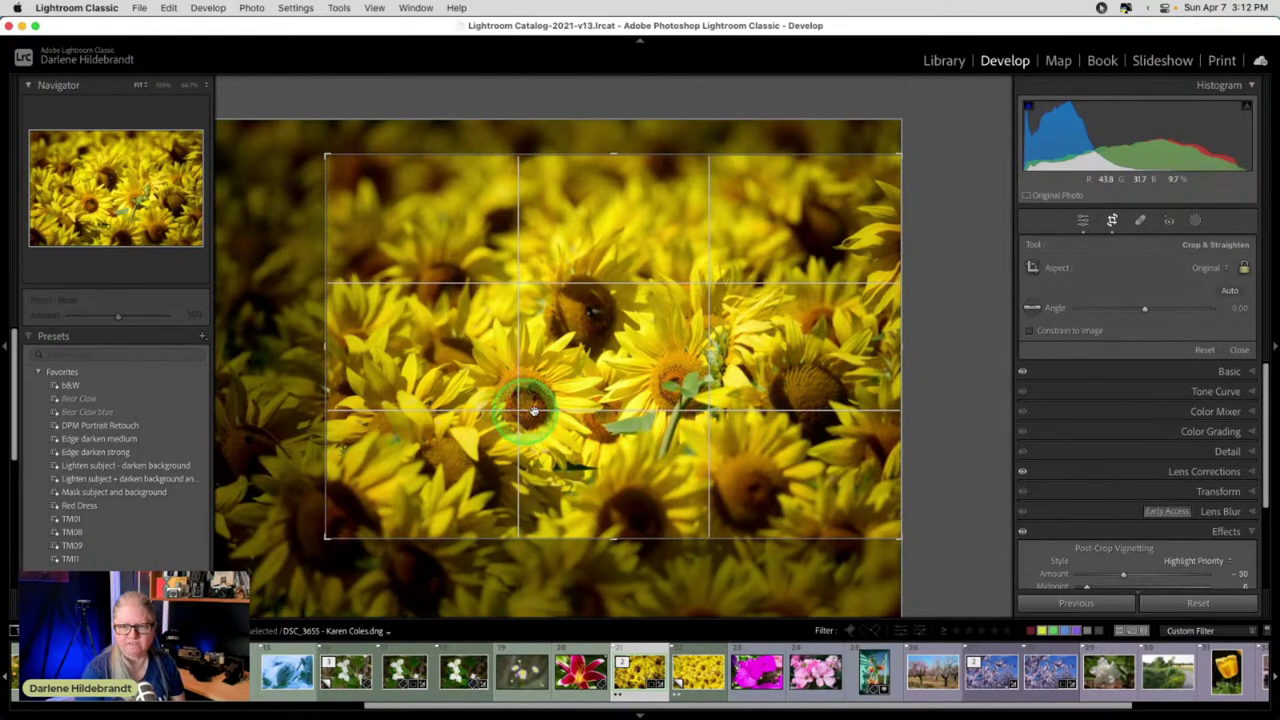
pyautogui.moveTo(534, 410); pyautogui.dragTo(704, 410)
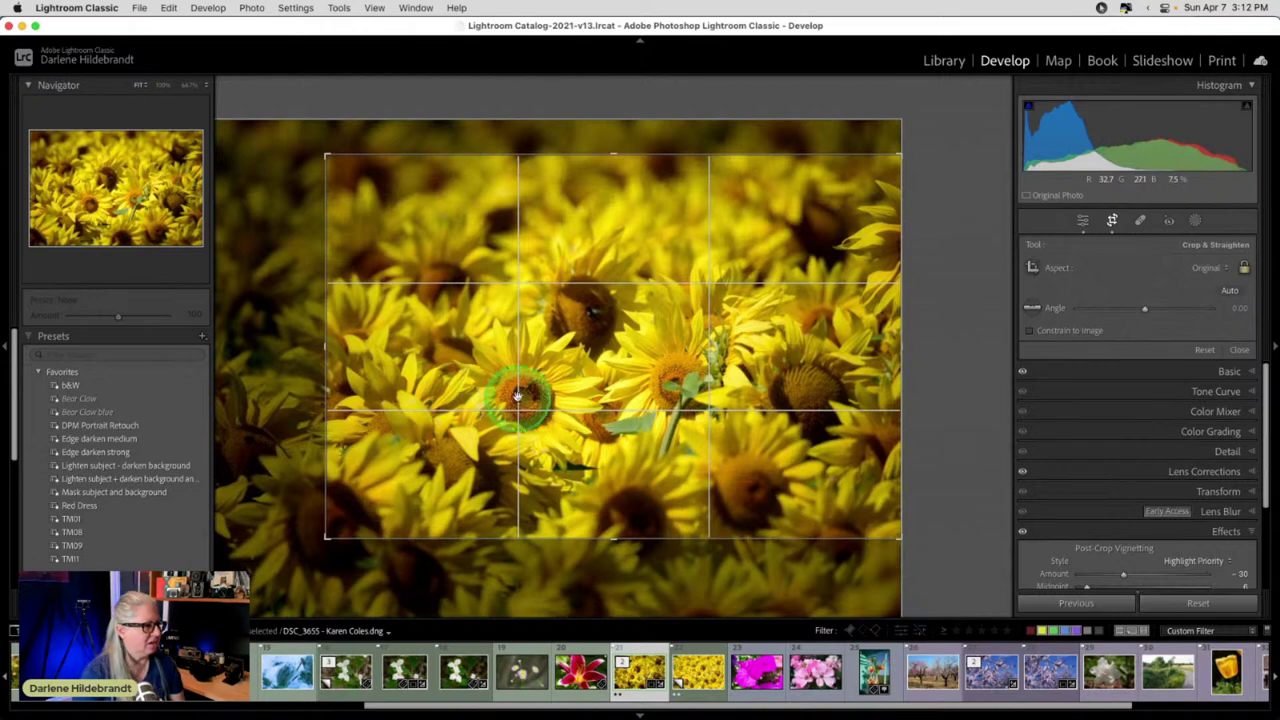
pyautogui.moveTo(570, 404); pyautogui.dragTo(541, 440)
pyautogui.press('Return')
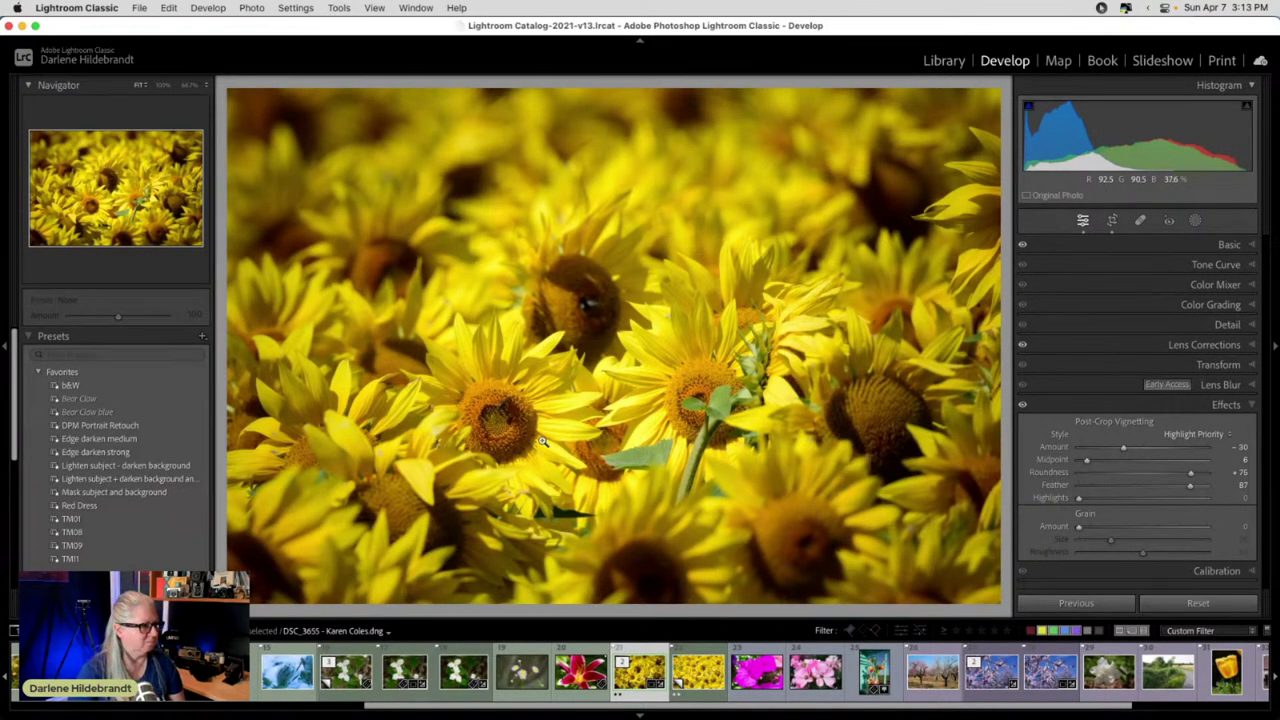
# - Reshape the post-crop vignette with Roundness +17 and Feather 91, and set its Highlights to 22
pyautogui.moveTo(1040, 486)
pyautogui.mouseDown()
pyautogui.moveTo(1028, 486)
pyautogui.moveTo(1106, 491)
pyautogui.moveTo(1050, 488)
pyautogui.mouseUp()
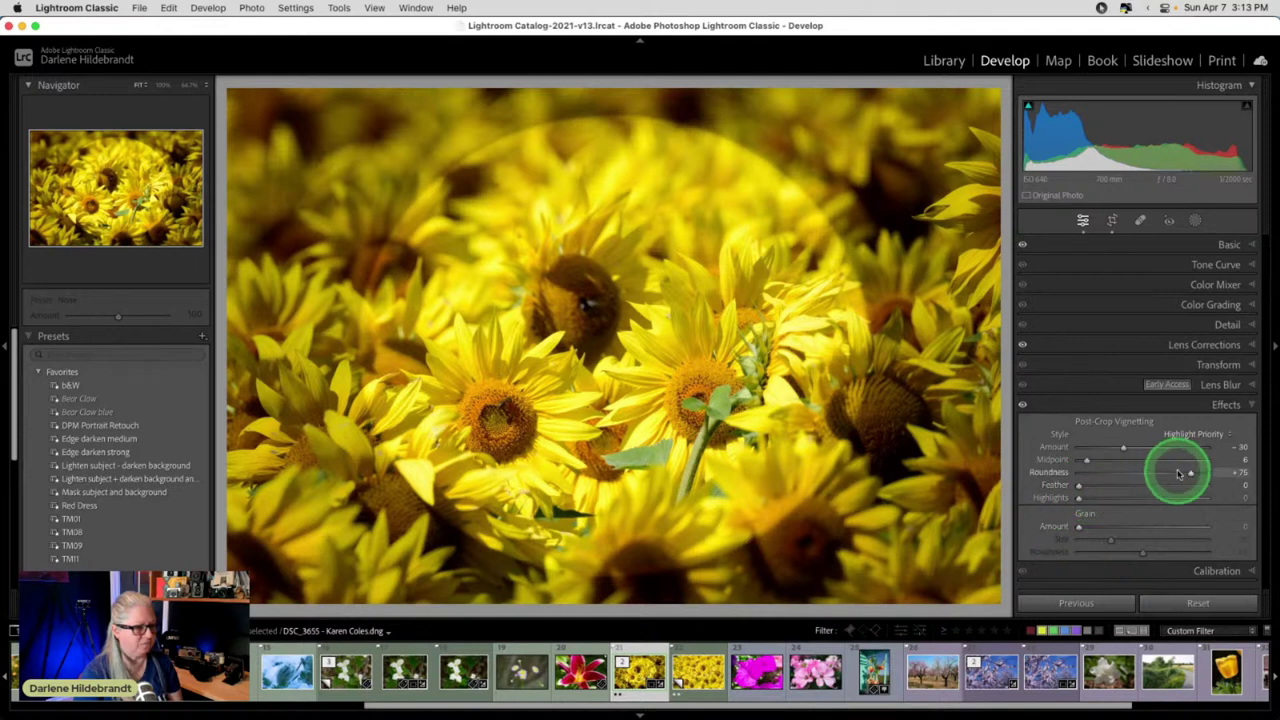
pyautogui.moveTo(1188, 474); pyautogui.dragTo(1151, 472)
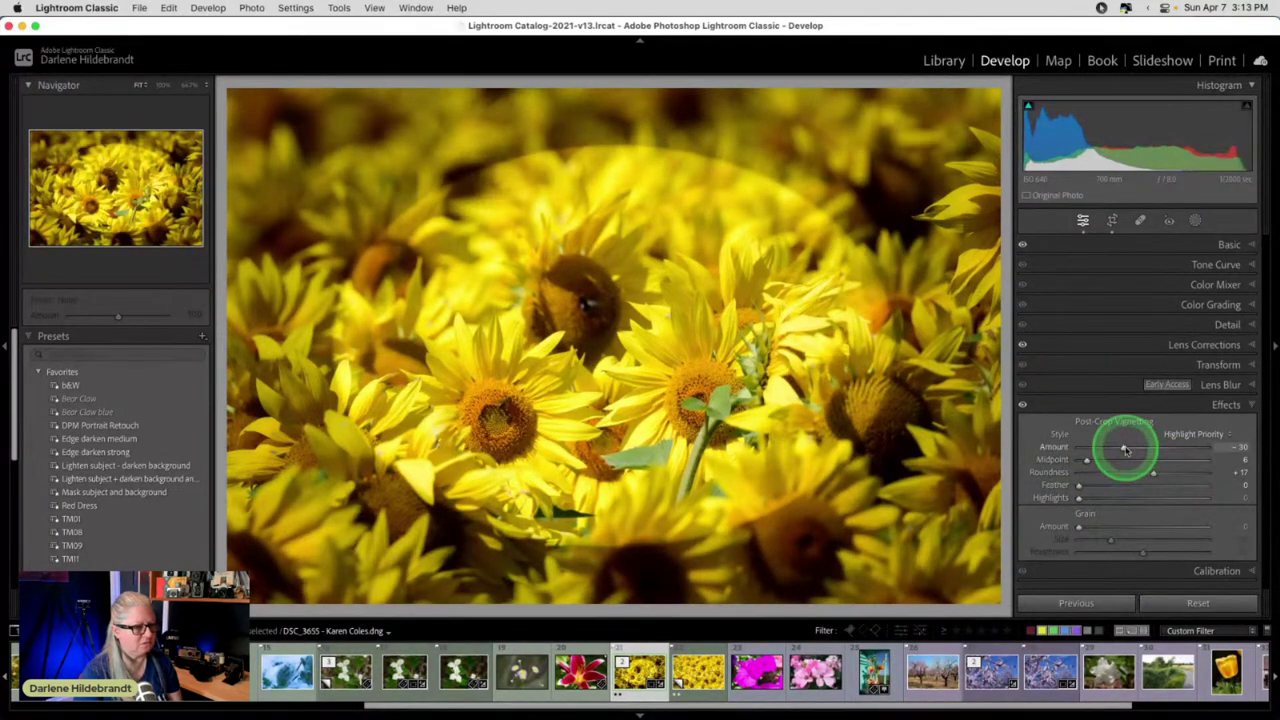
pyautogui.moveTo(1077, 485); pyautogui.dragTo(1196, 487)
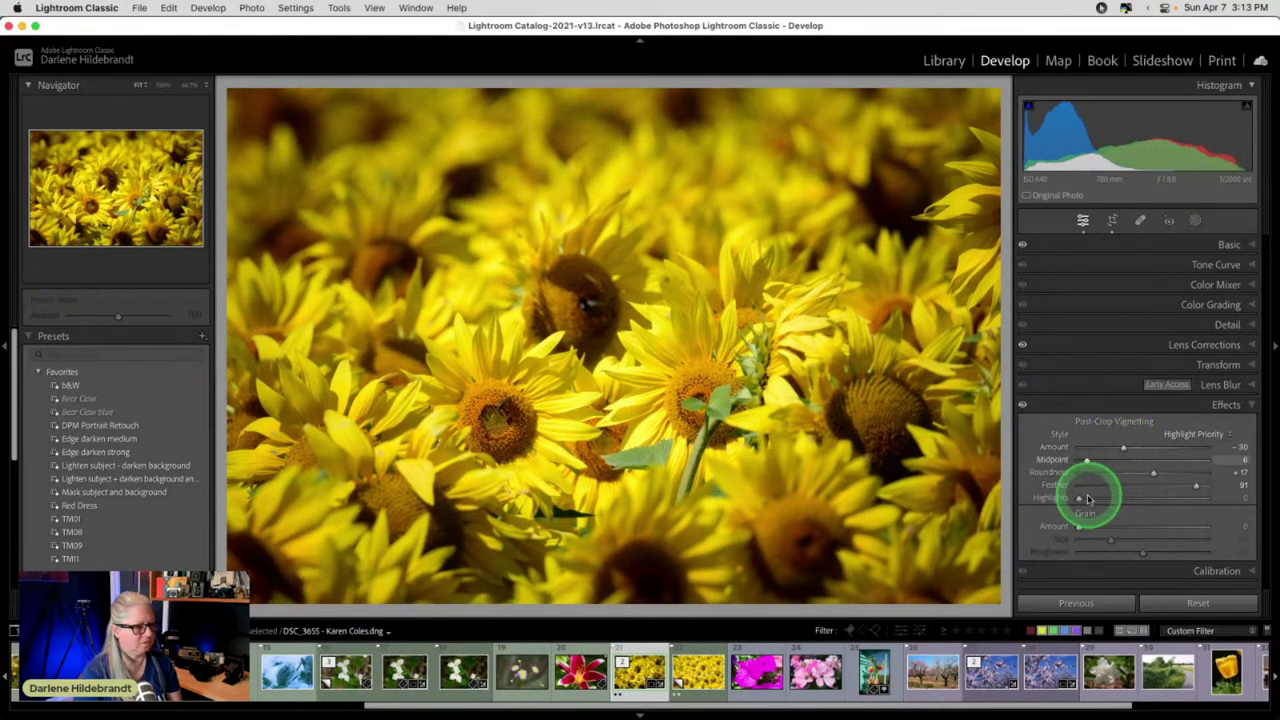
pyautogui.moveTo(1080, 499); pyautogui.dragTo(1107, 498)
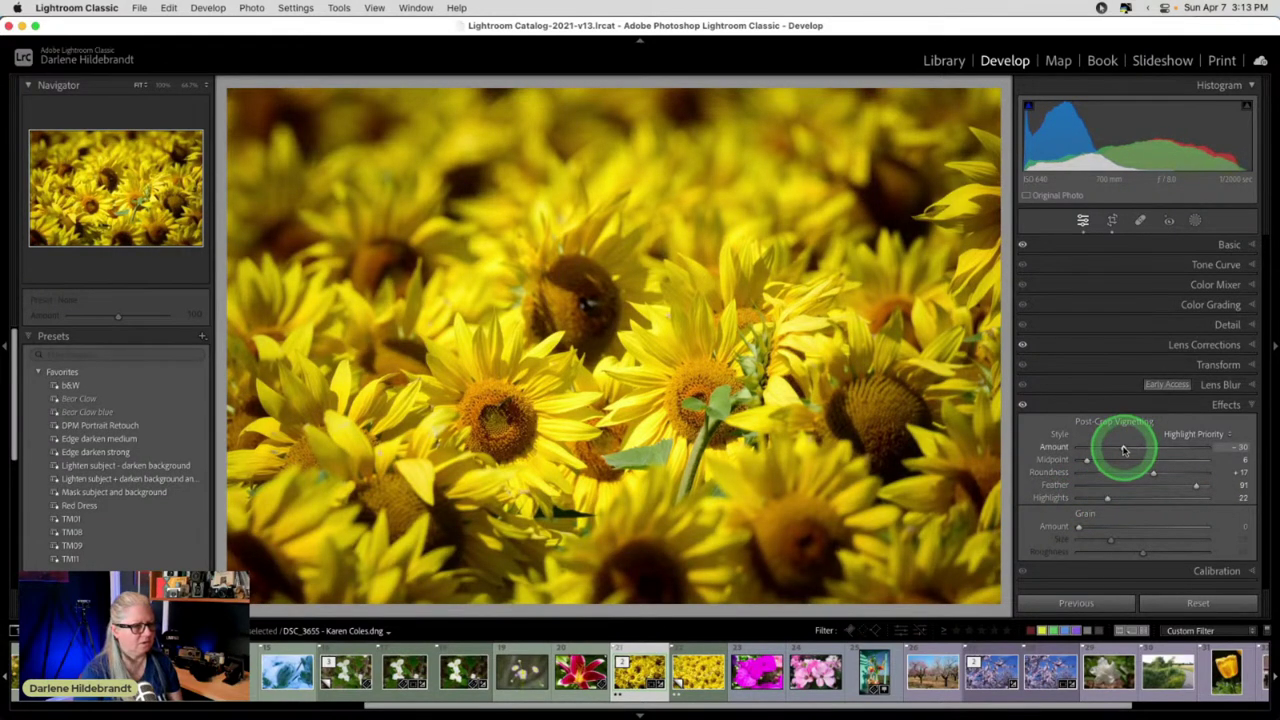
# - Try the Color Priority vignette style, return to Highlight Priority, and set the vignette Amount to -40
pyautogui.click(1181, 434)
pyautogui.click(1180, 451)
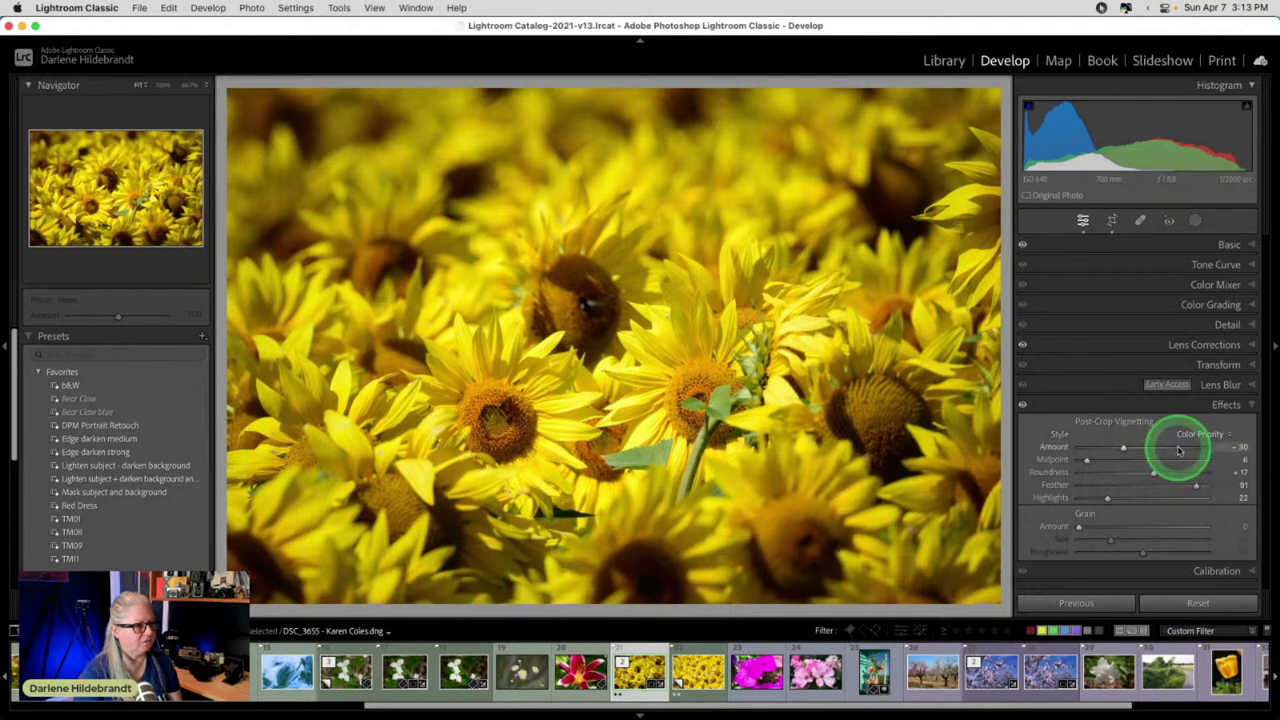
pyautogui.click(1178, 437)
pyautogui.click(1181, 420)
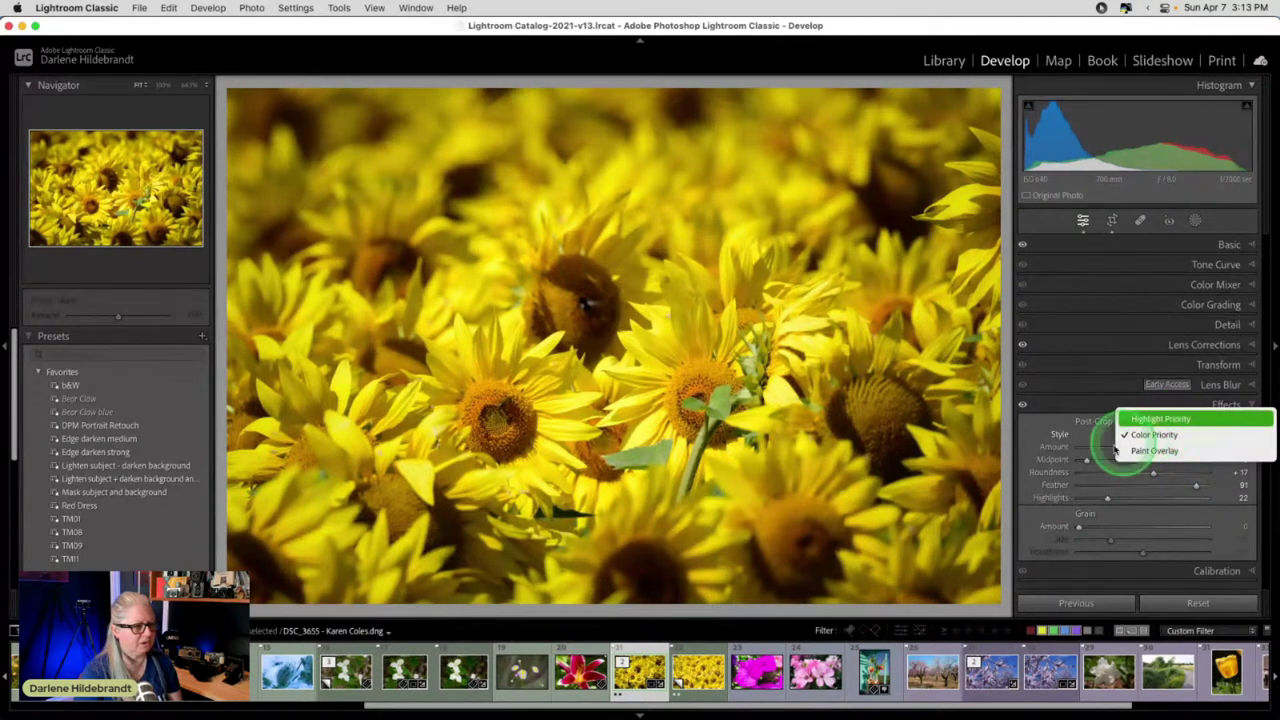
pyautogui.moveTo(1124, 454); pyautogui.dragTo(1117, 450)
# - Try the Paint Overlay and Color Priority vignette styles, and switch back to Highlight Priority
pyautogui.click(1205, 433)
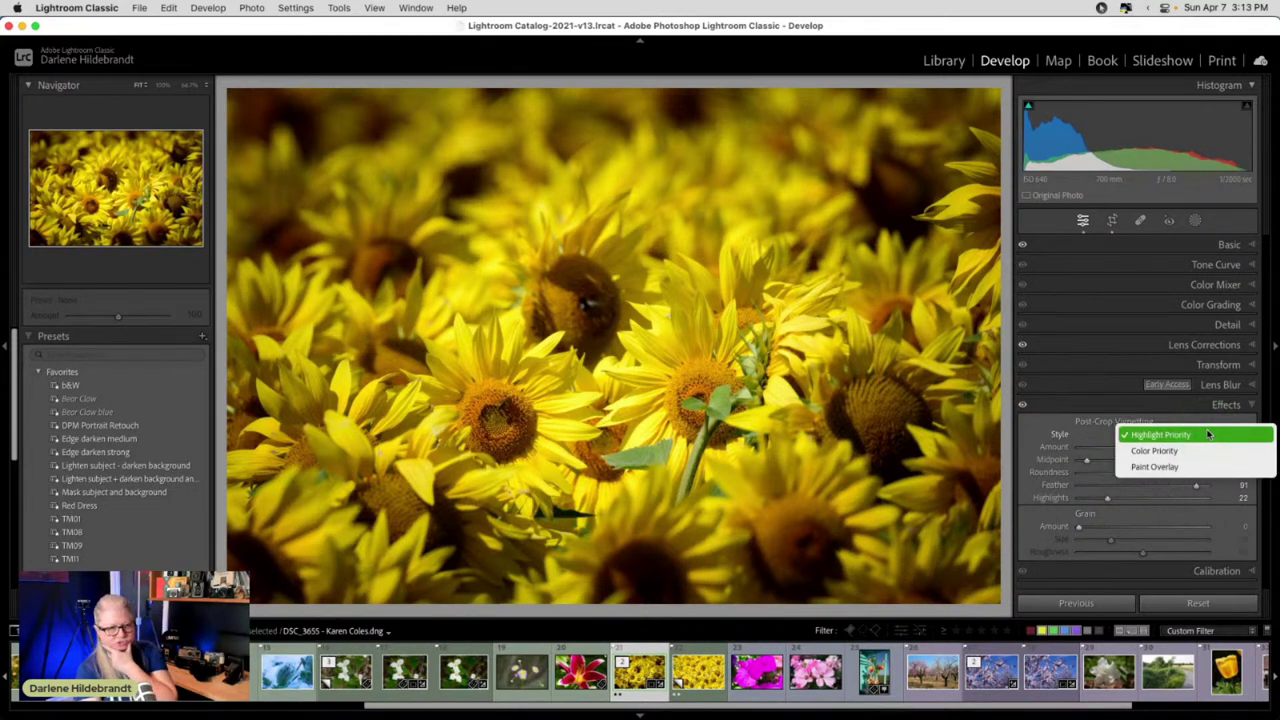
pyautogui.moveTo(1190, 450); pyautogui.dragTo(1190, 466)
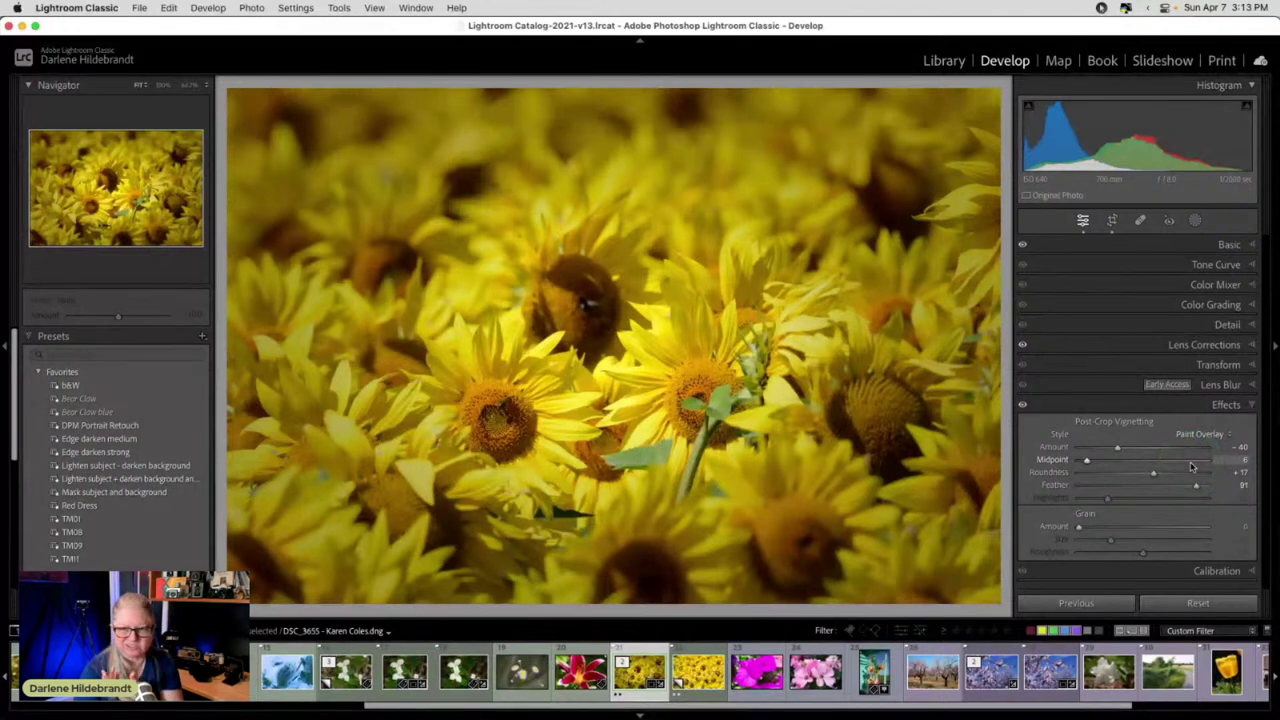
pyautogui.click(1196, 432)
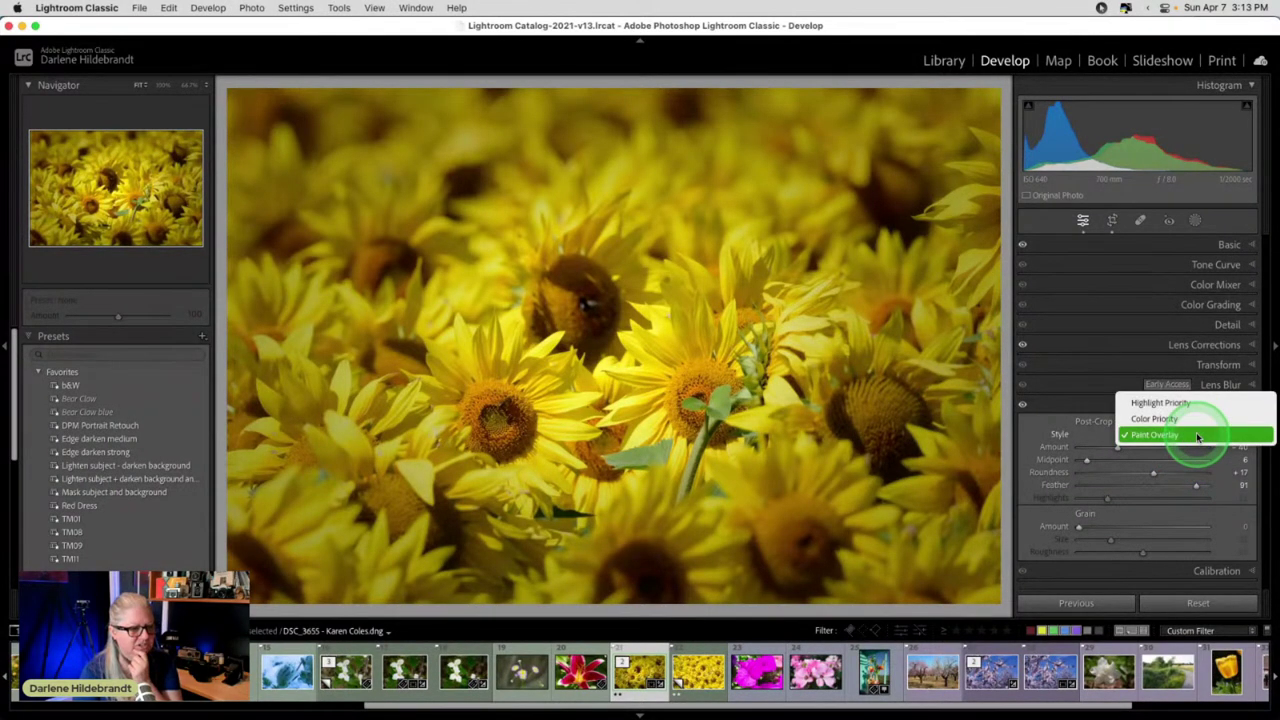
pyautogui.click(1180, 421)
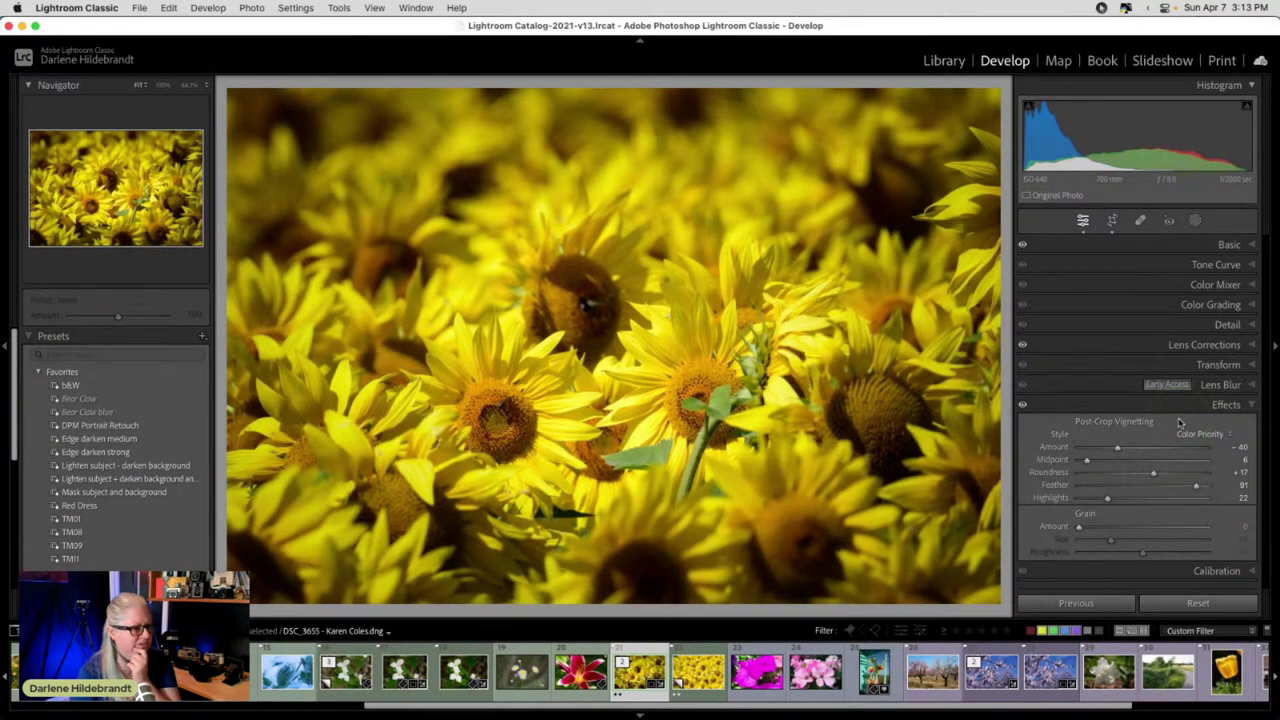
pyautogui.click(1184, 428)
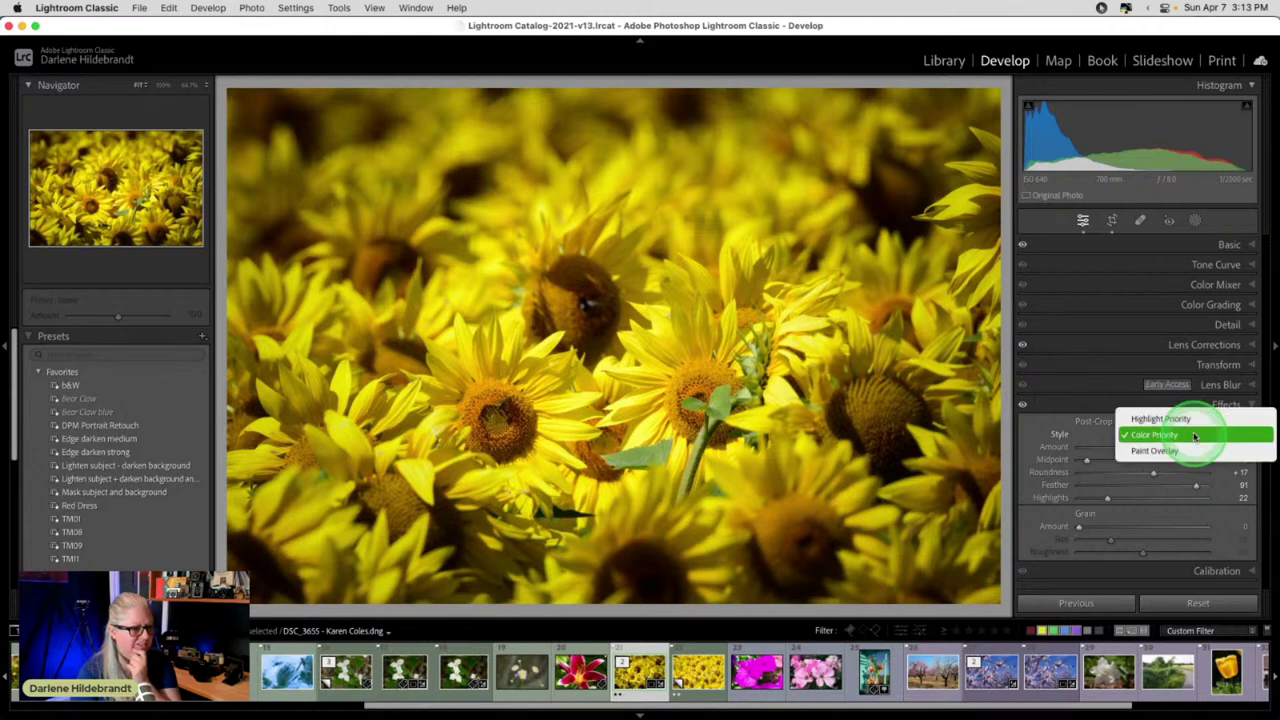
pyautogui.click(1160, 419)
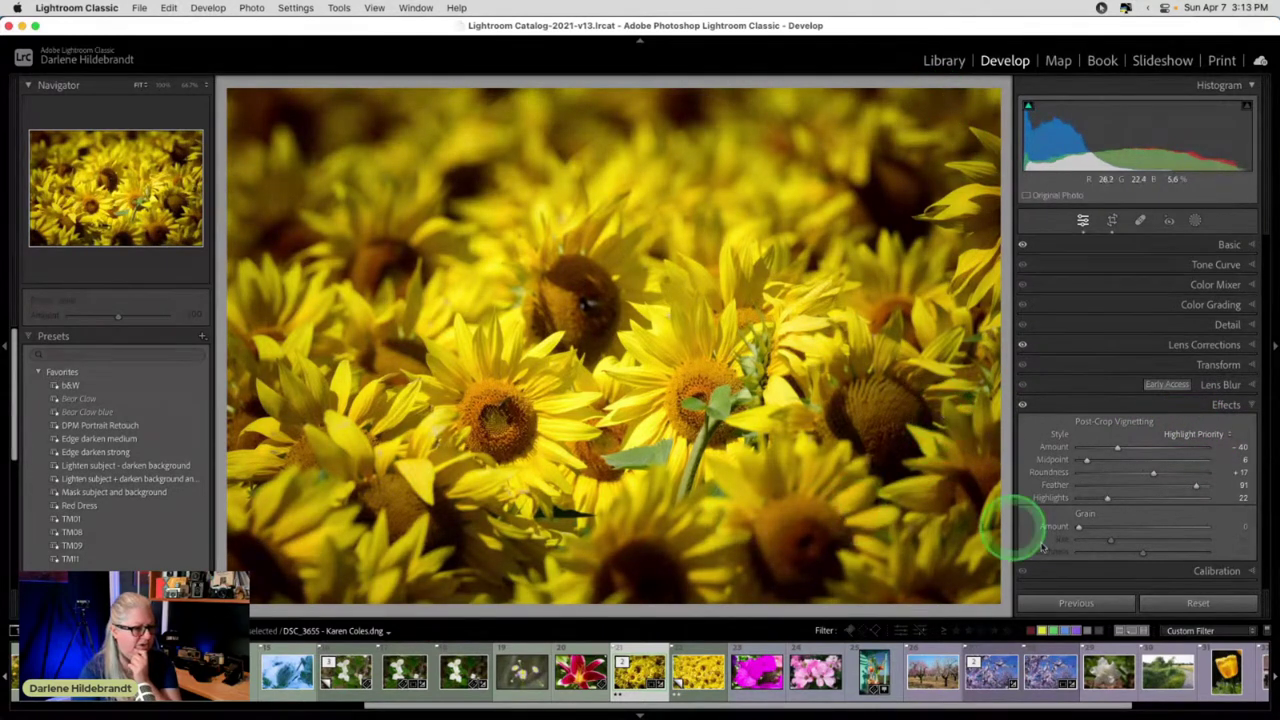
# - Test the vignette's Highlights, leave it at 0, and set the Midpoint to 4
pyautogui.moveTo(1108, 500); pyautogui.dragTo(843, 486)
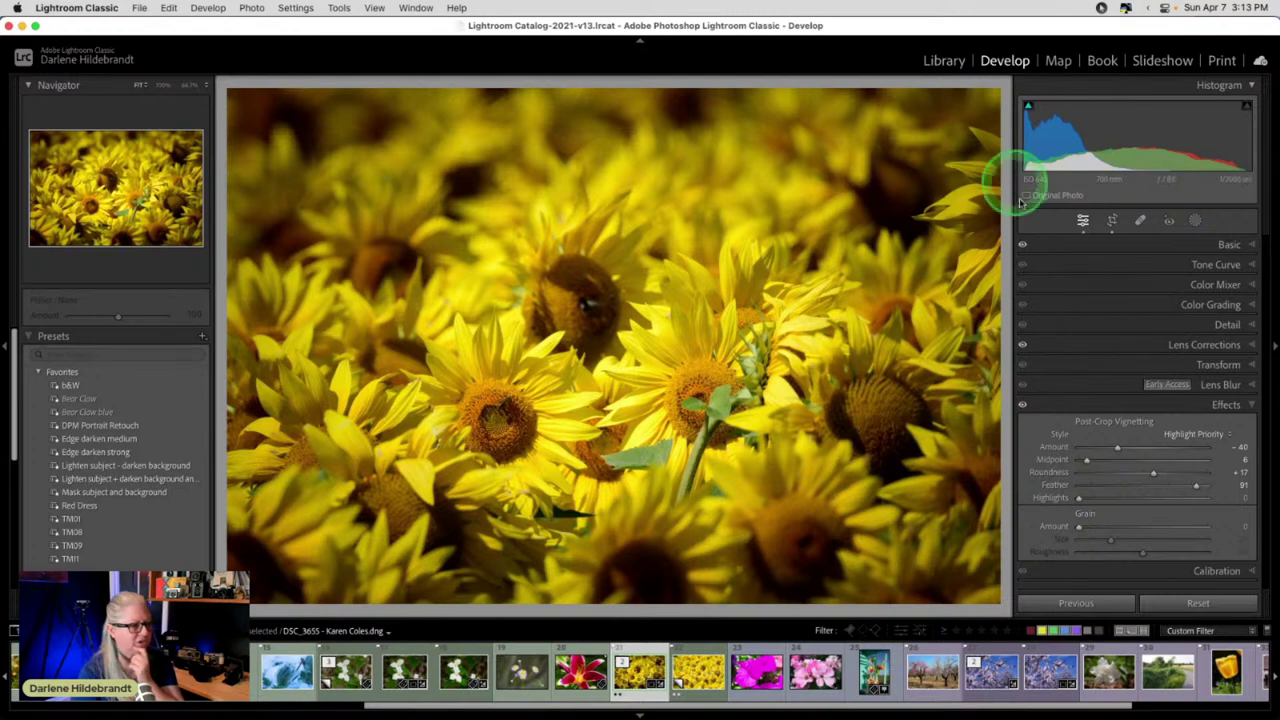
pyautogui.moveTo(1078, 497); pyautogui.dragTo(1105, 485)
pyautogui.moveTo(1030, 482); pyautogui.dragTo(1081, 462)
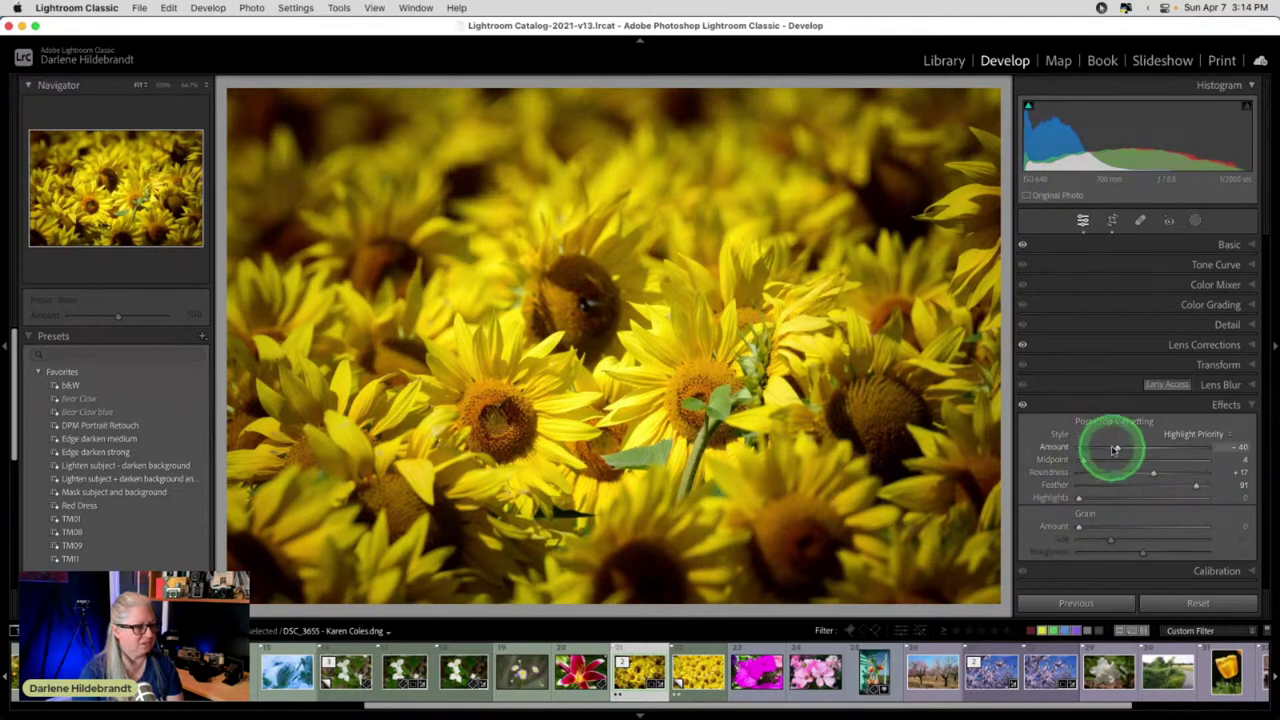
# - Compare the photo with and without the vignette effects, and set the vignette's Midpoint to 13
pyautogui.click(1023, 404)
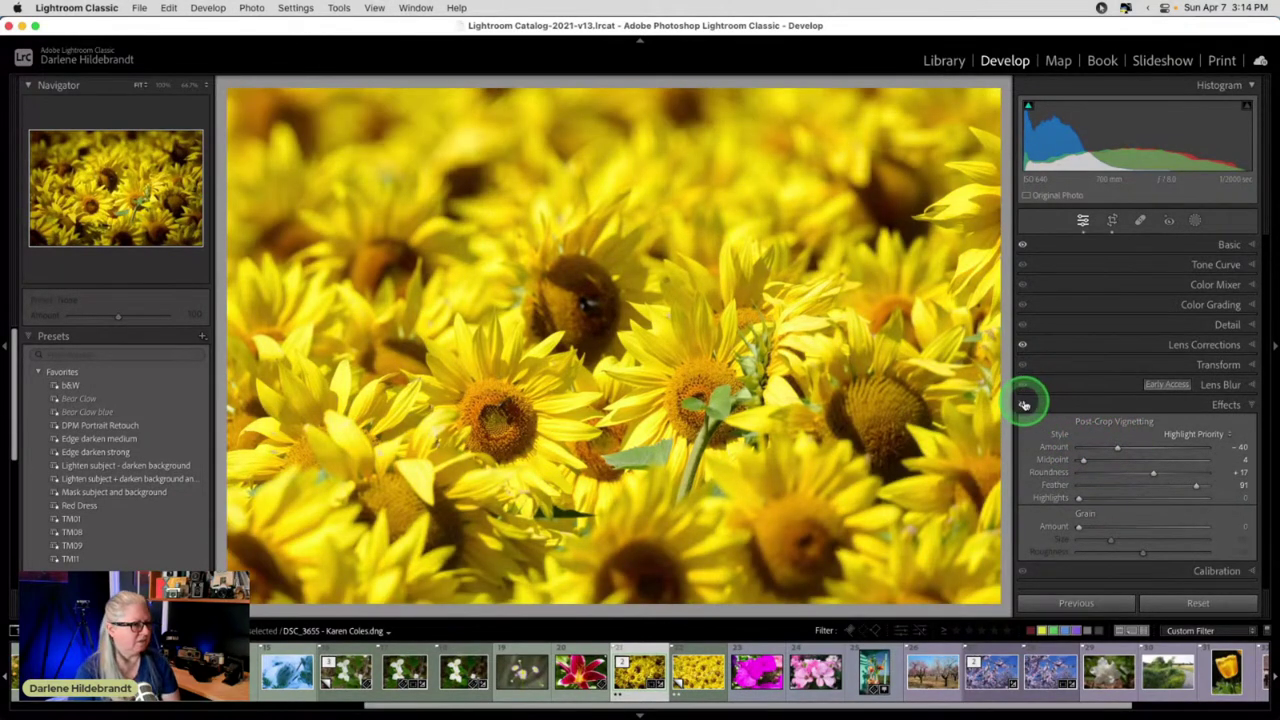
pyautogui.click(1023, 404)
pyautogui.click(1023, 404)
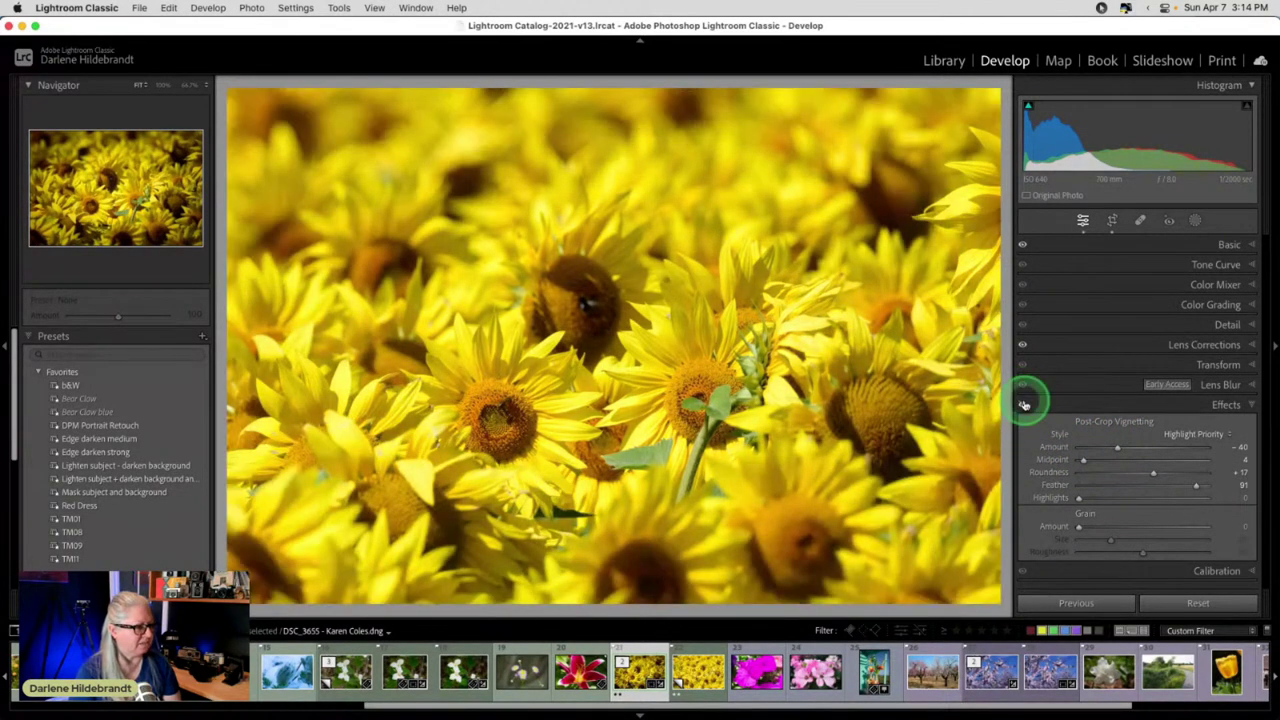
pyautogui.click(1023, 404)
pyautogui.click(1023, 404)
pyautogui.click(1024, 405)
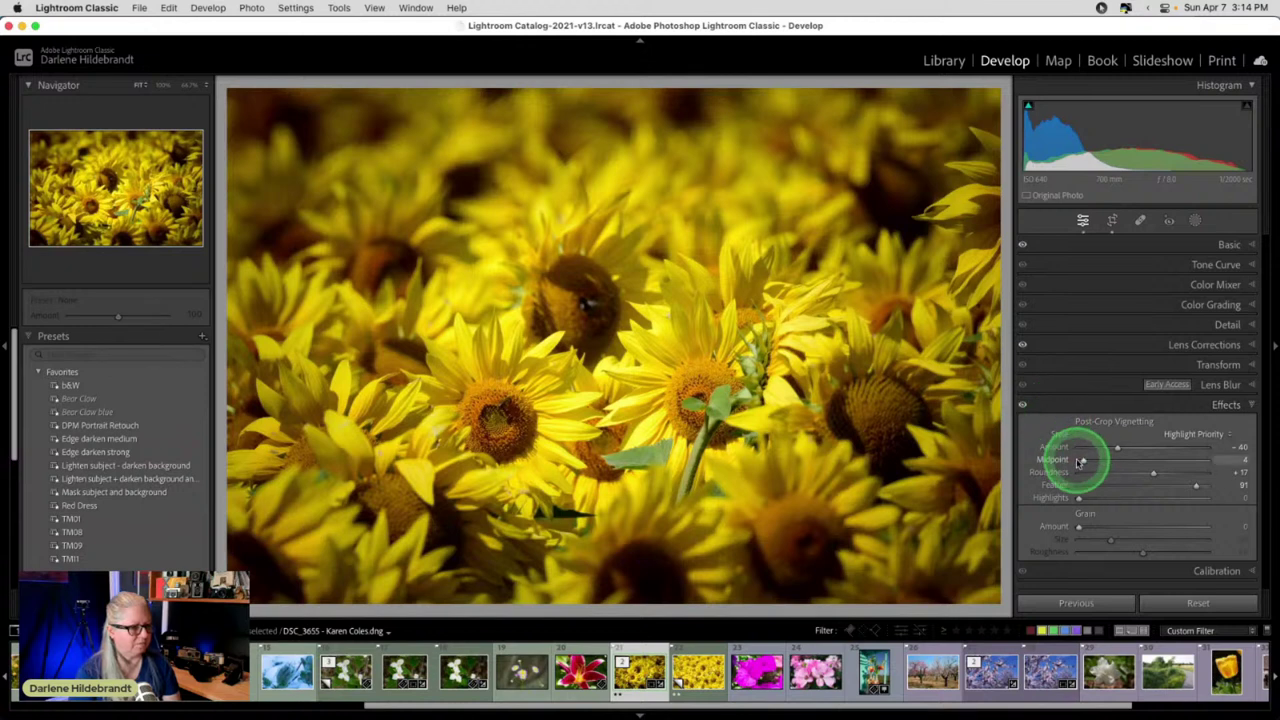
pyautogui.moveTo(1085, 459); pyautogui.dragTo(1100, 460)
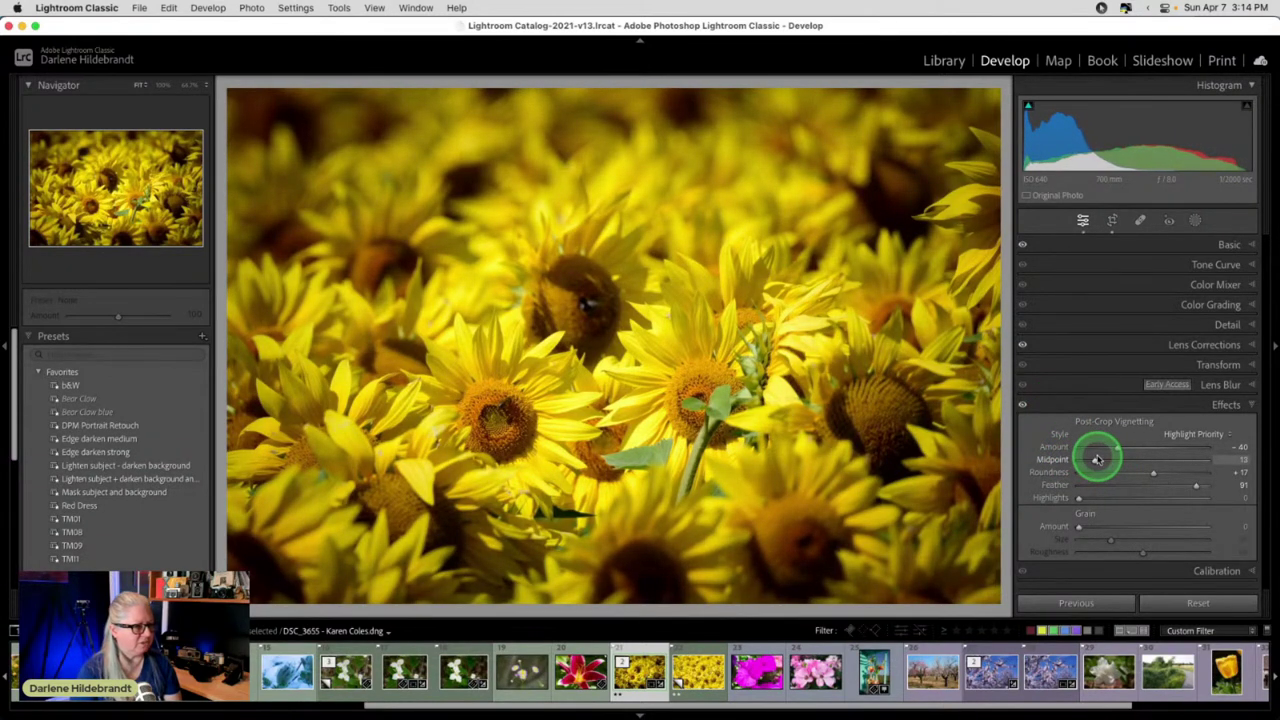
# - Create a wide Radial Gradient mask centred over the main sunflowers and invert it to cover the photo's surroundings
pyautogui.click(1195, 221)
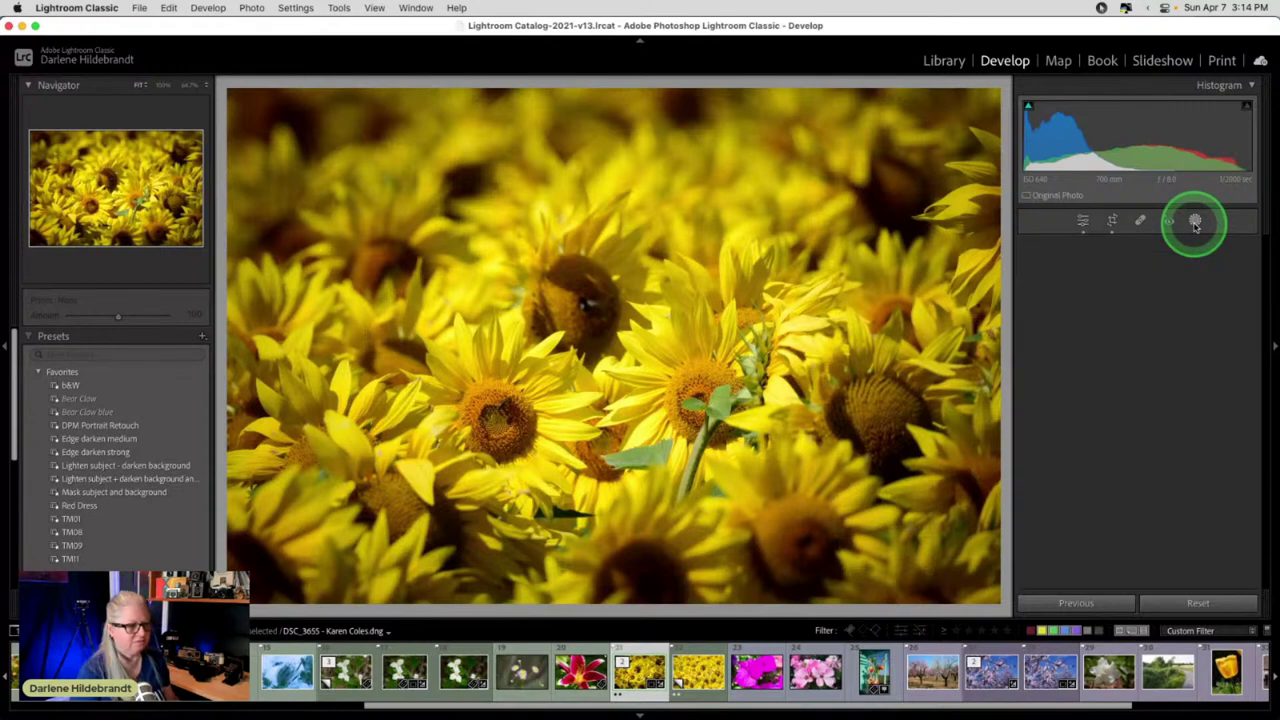
pyautogui.click(1063, 380)
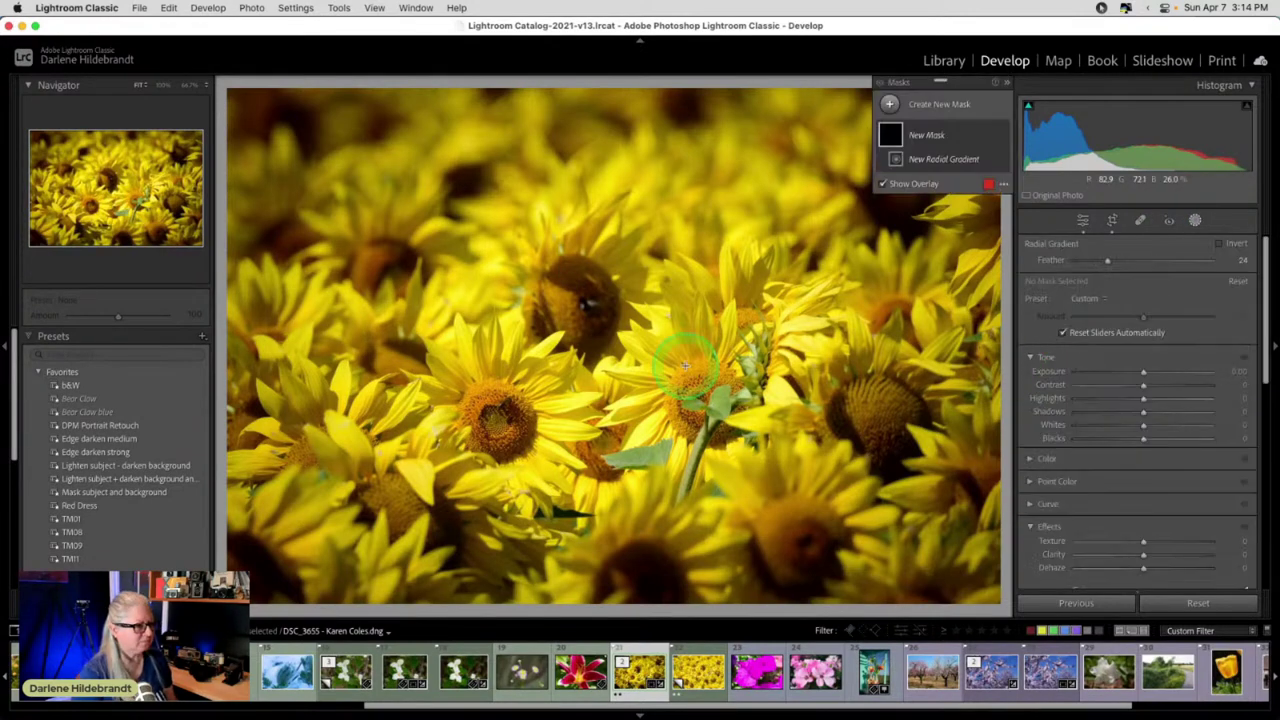
pyautogui.moveTo(650, 355); pyautogui.dragTo(957, 523)
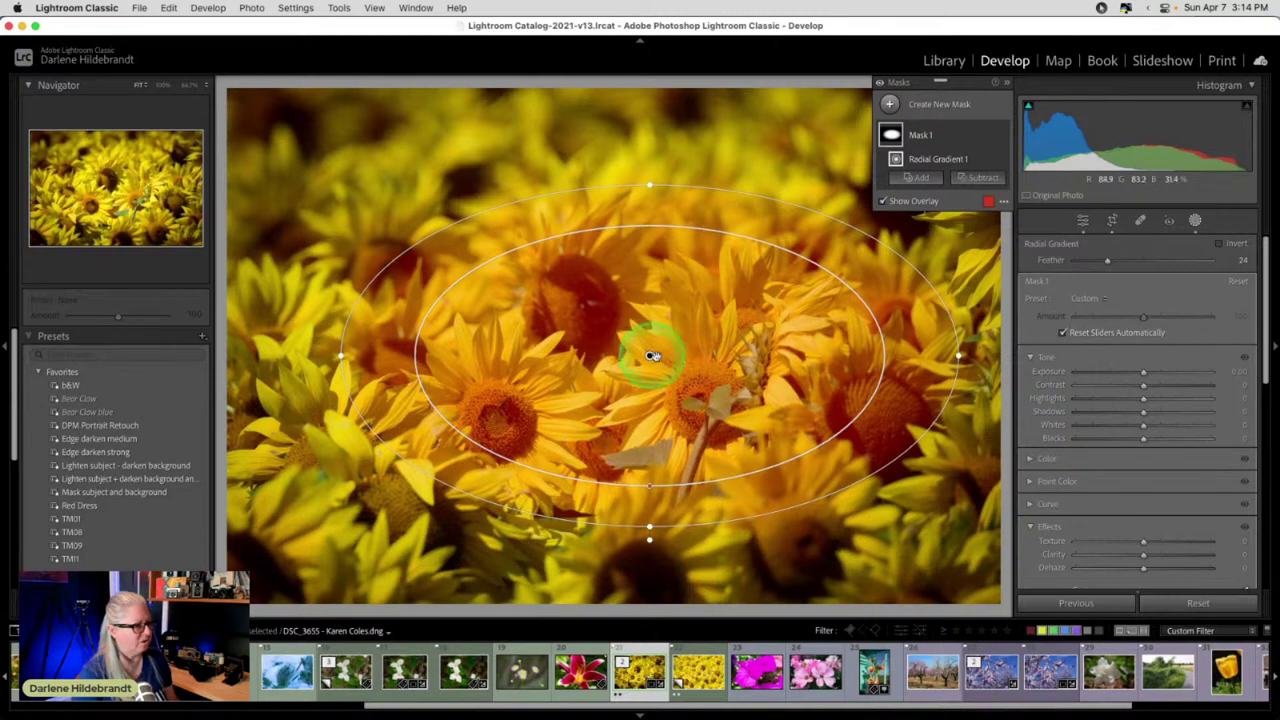
pyautogui.moveTo(651, 352); pyautogui.dragTo(608, 369)
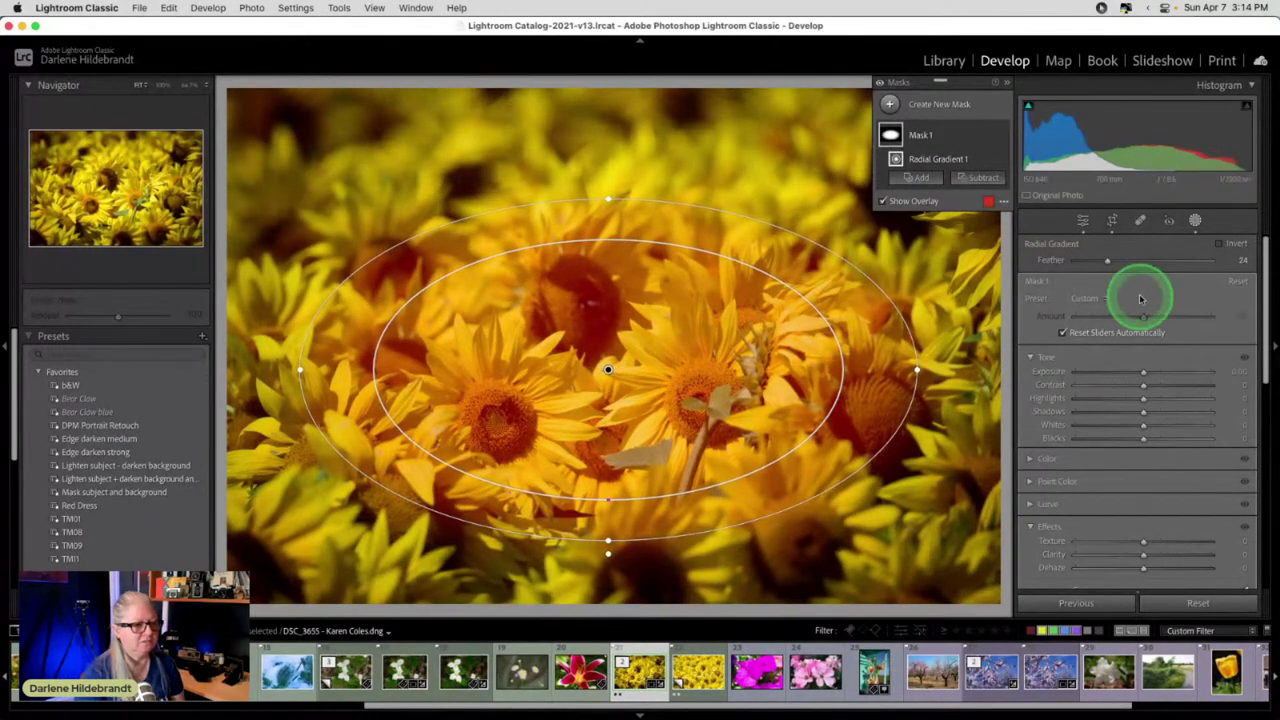
pyautogui.click(1219, 243)
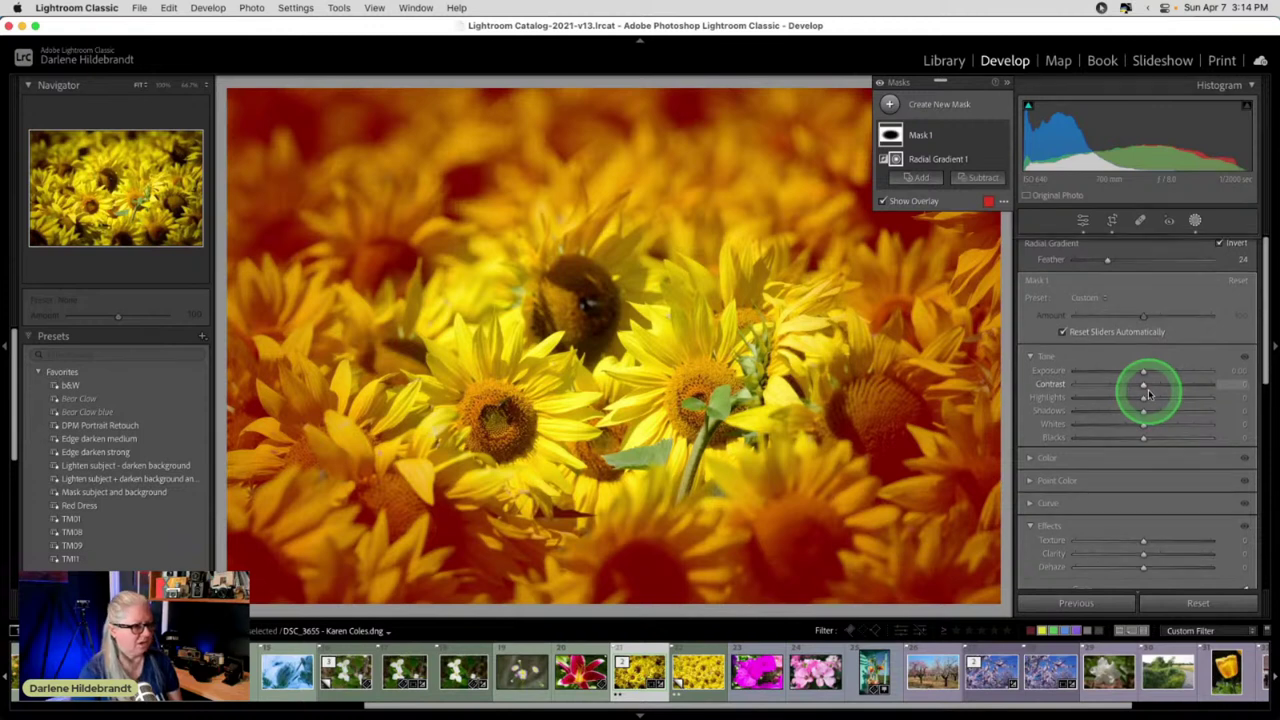
# - Soften the masked surroundings with Texture -44 and Clarity -10, and set the mask's Highlights to -53
pyautogui.scroll(-2, 1148, 389)
pyautogui.moveTo(1148, 389); pyautogui.dragTo(1112, 487)
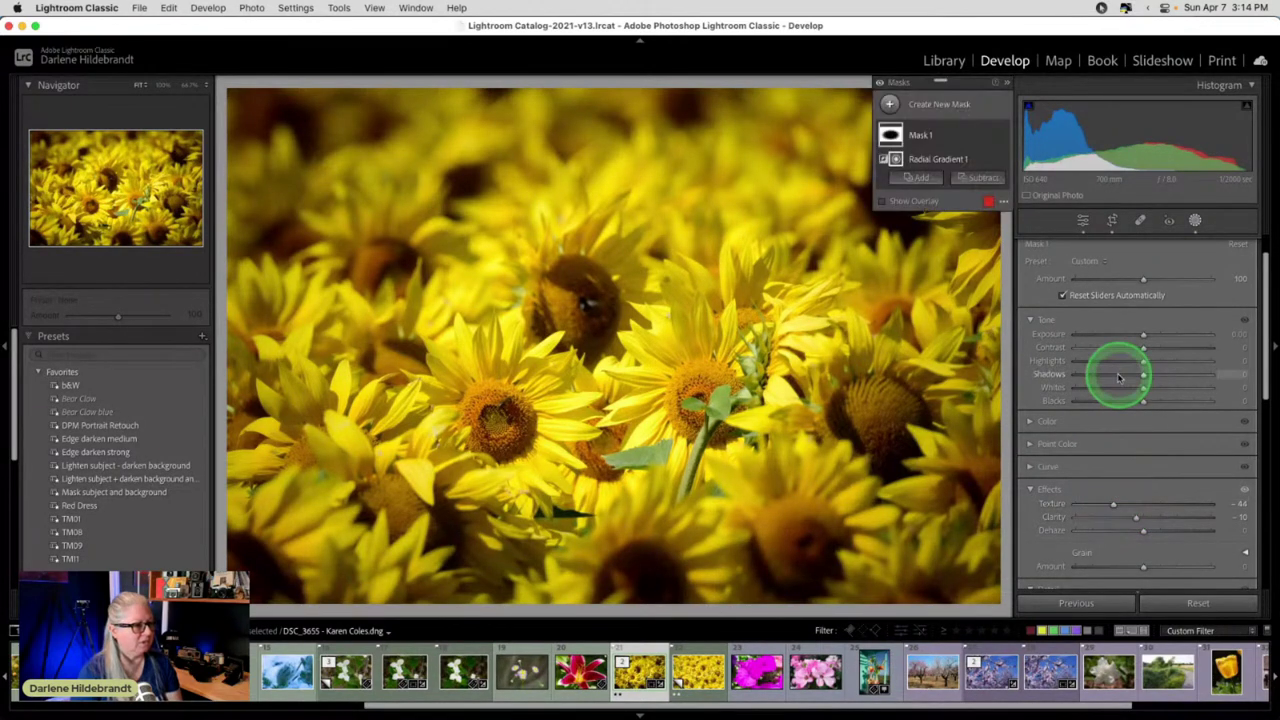
pyautogui.moveTo(1143, 361); pyautogui.dragTo(1114, 362)
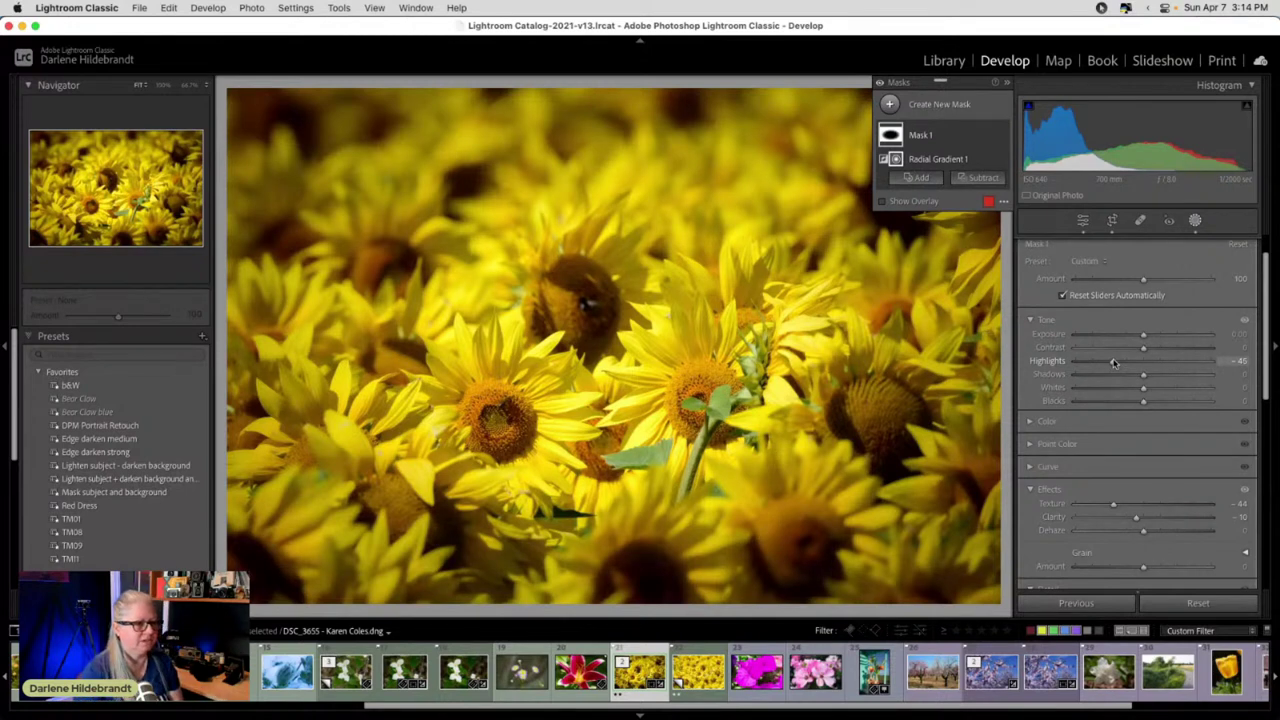
pyautogui.moveTo(1114, 362); pyautogui.dragTo(1029, 349)
# - Set the radial mask's Saturation to -11 and its Exposure to -0.07
pyautogui.scroll(-3, 1108, 361)
pyautogui.moveTo(1140, 430)
pyautogui.mouseDown()
pyautogui.moveTo(1089, 426)
pyautogui.moveTo(1133, 427)
pyautogui.mouseUp()
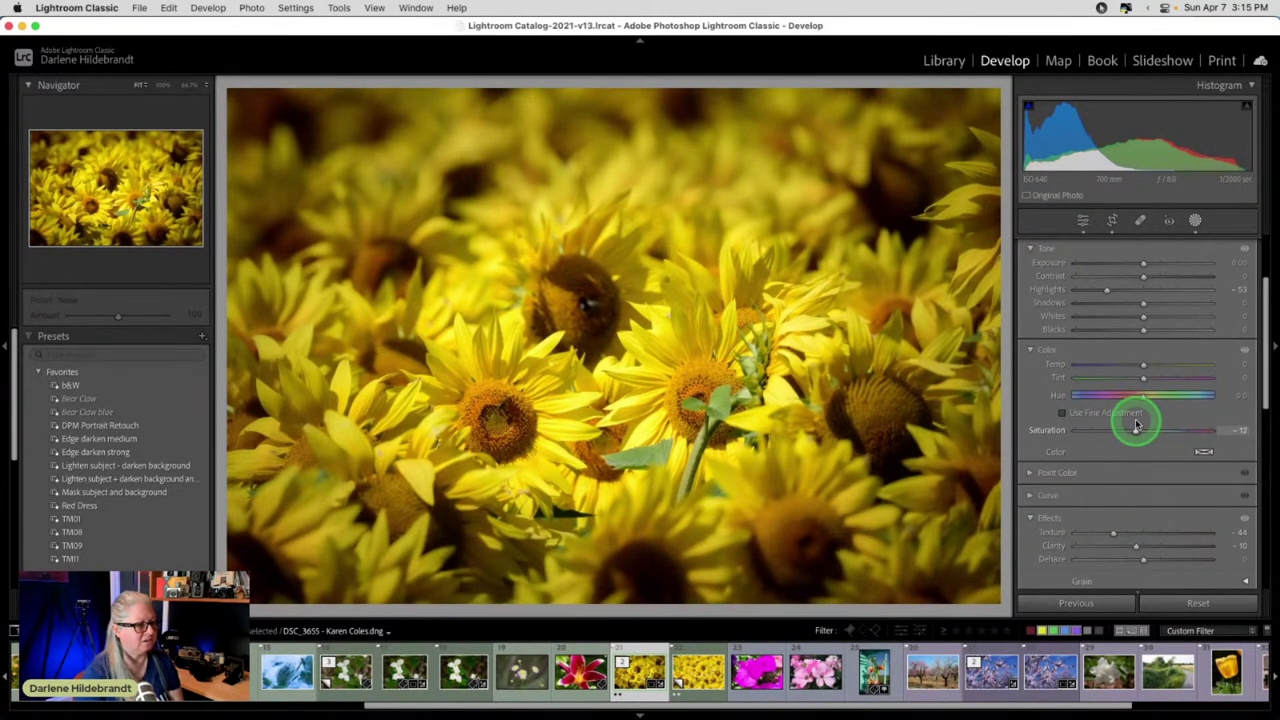
pyautogui.moveTo(1136, 425); pyautogui.dragTo(1129, 386)
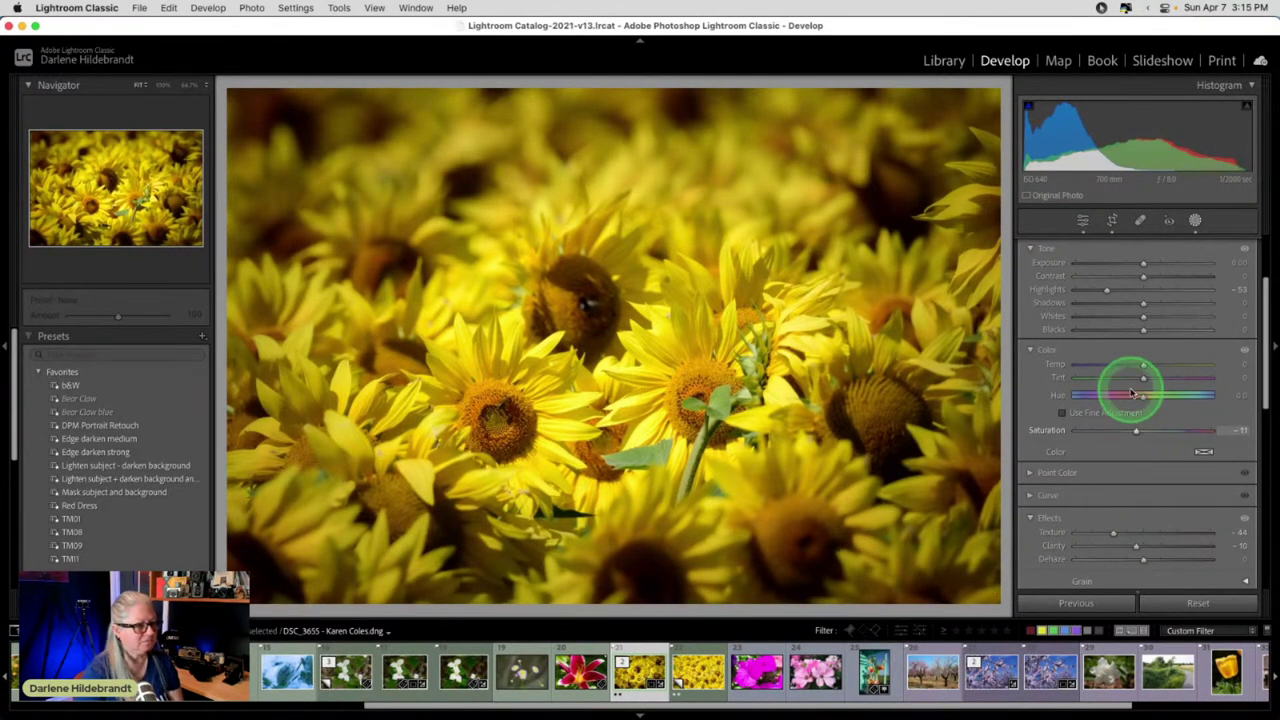
pyautogui.click(1145, 264)
pyautogui.moveTo(1143, 264); pyautogui.dragTo(1141, 264)
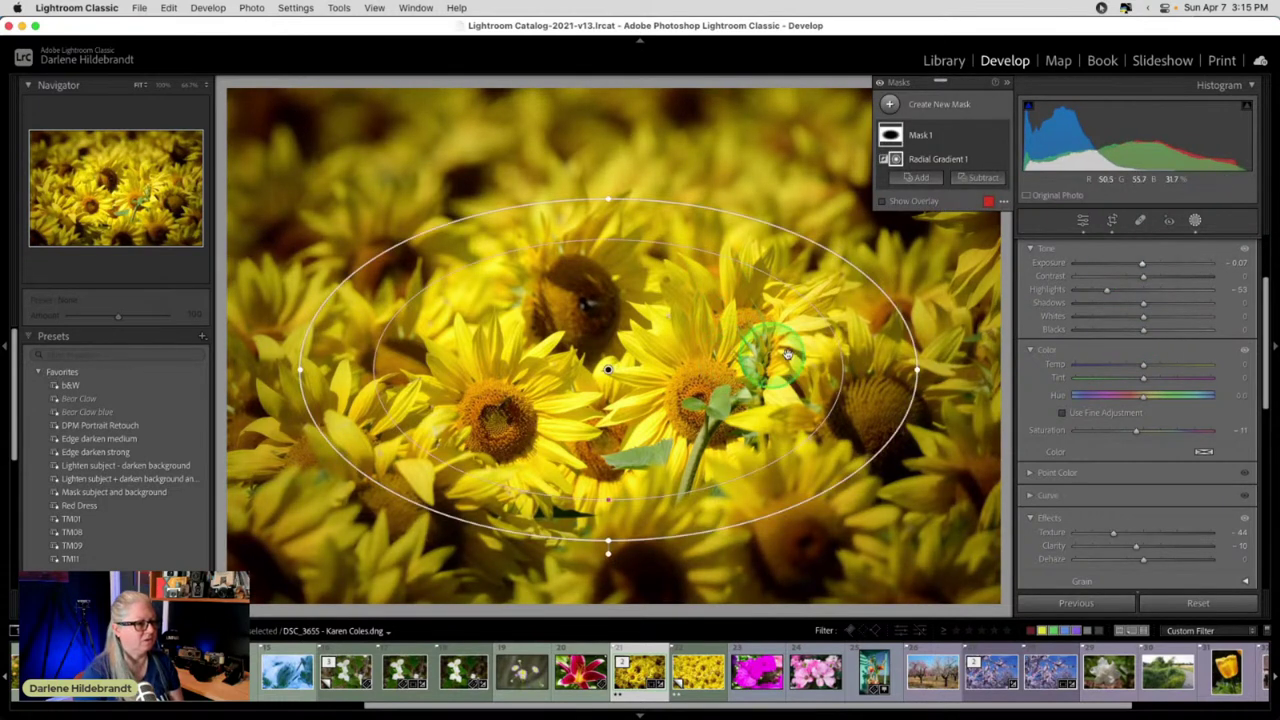
pyautogui.click(836, 336)
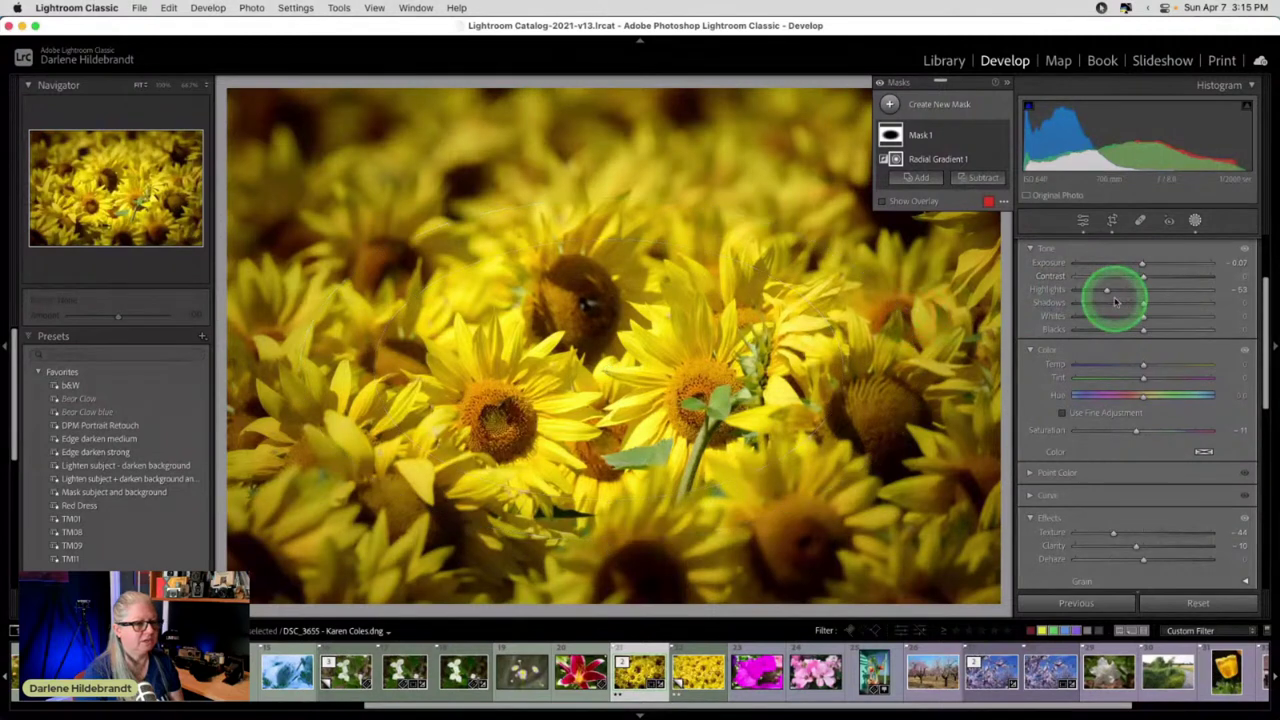
# - Set the radial gradient's Feather to 71, enlarge its ellipse mainly in height, and recentre it slightly over the main flowers
pyautogui.scroll(4, 1110, 295)
pyautogui.moveTo(1133, 266); pyautogui.dragTo(1172, 261)
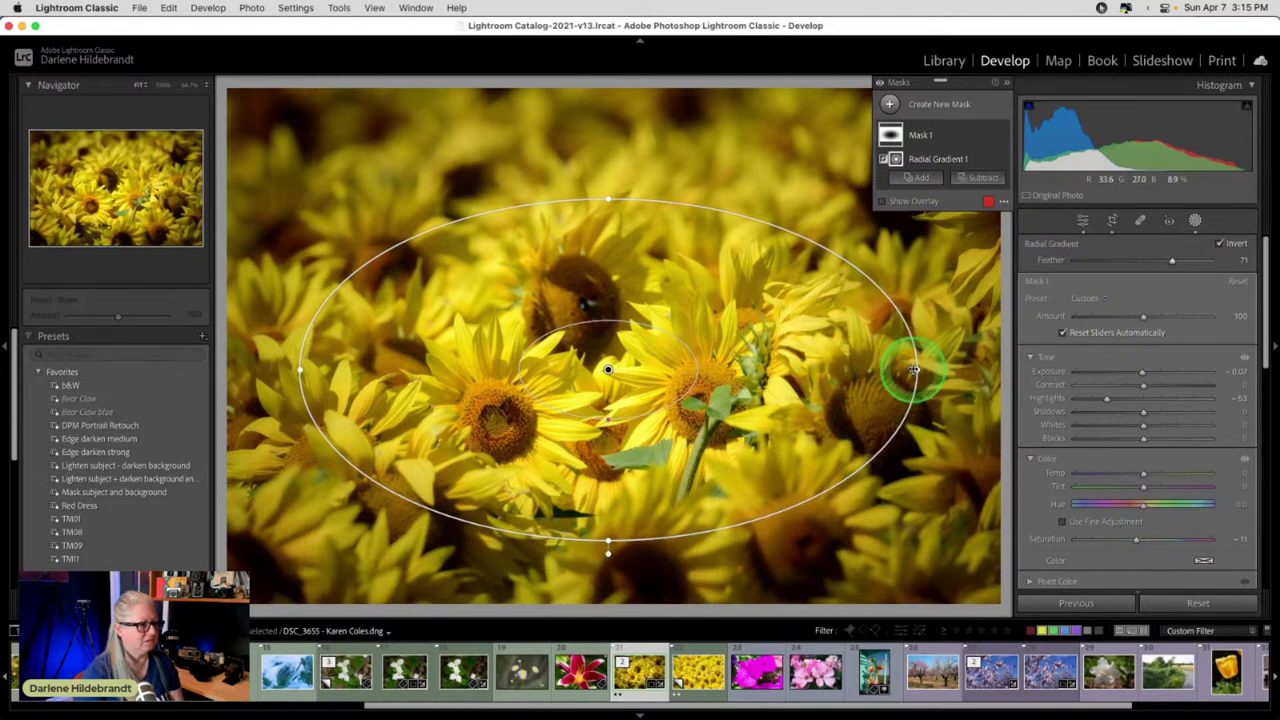
pyautogui.moveTo(917, 370); pyautogui.dragTo(938, 370)
pyautogui.moveTo(608, 200); pyautogui.dragTo(602, 135)
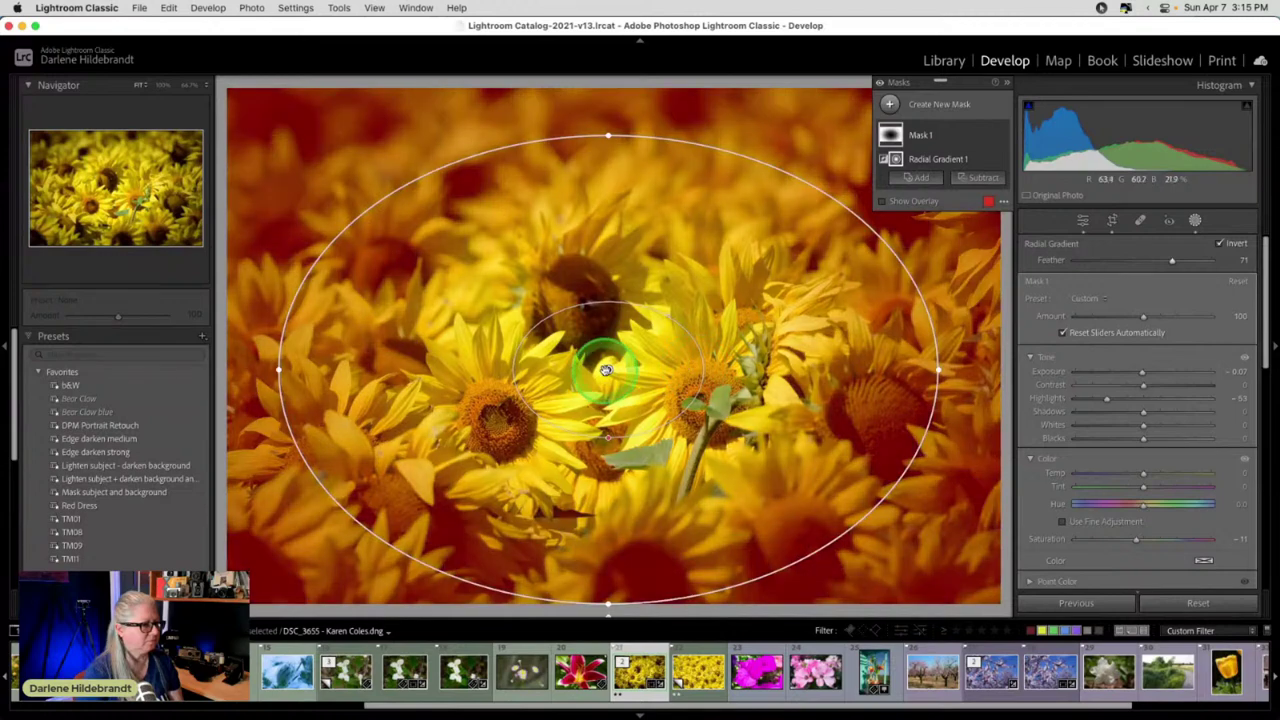
pyautogui.moveTo(608, 369)
pyautogui.mouseDown()
pyautogui.moveTo(600, 358)
pyautogui.moveTo(620, 372)
pyautogui.mouseUp()
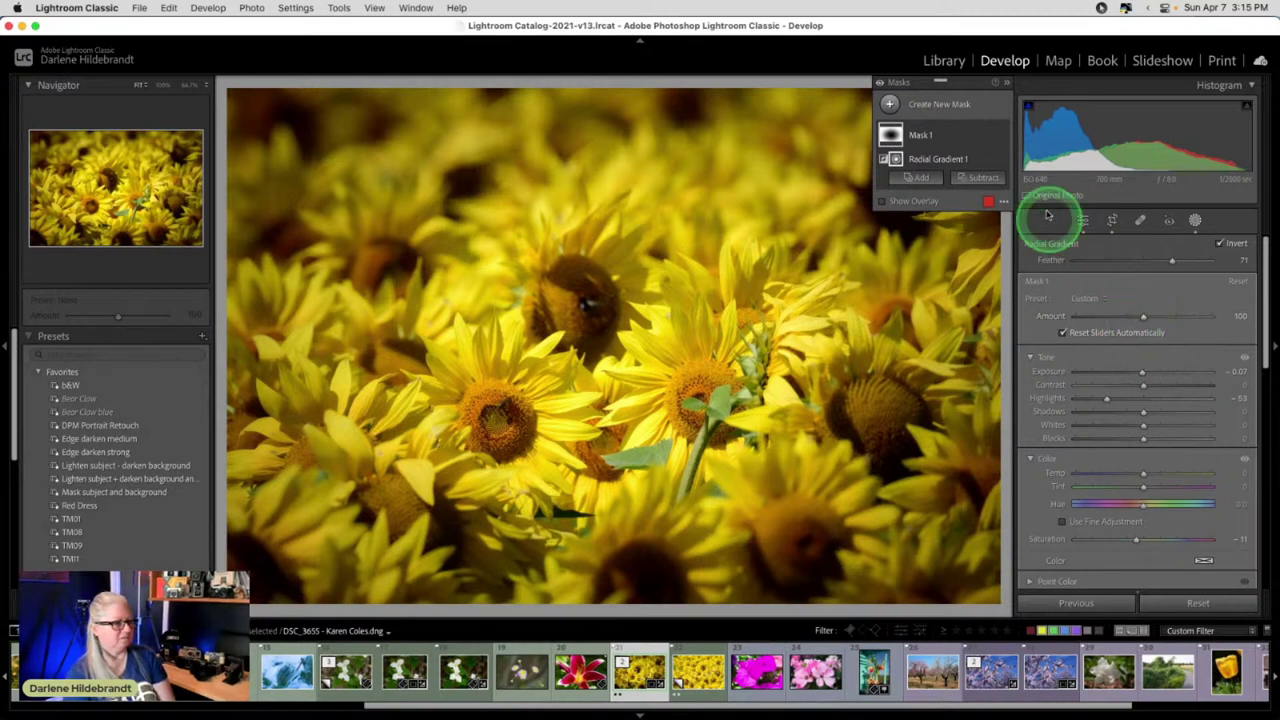
# - Toggle the radial mask's visibility to compare the photo with and without it, leaving it visible
pyautogui.click(1002, 134)
pyautogui.click(1002, 134)
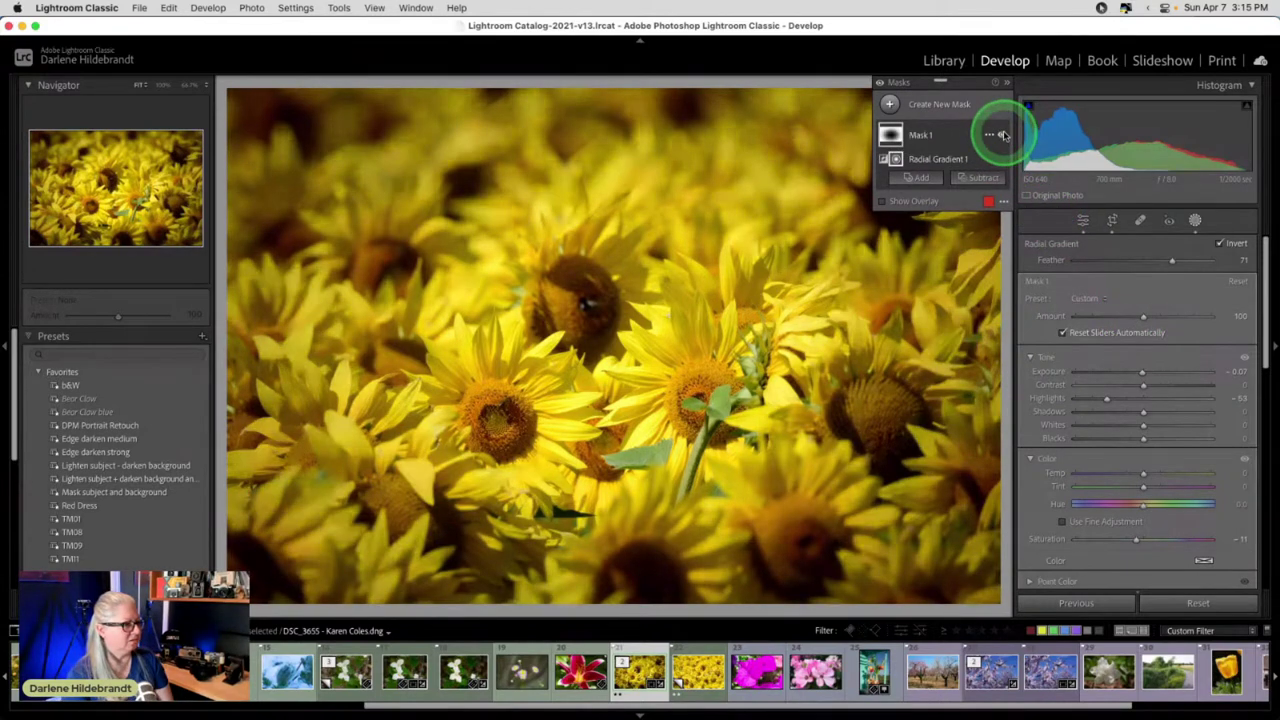
pyautogui.click(1002, 134)
pyautogui.click(1002, 134)
pyautogui.click(1002, 134)
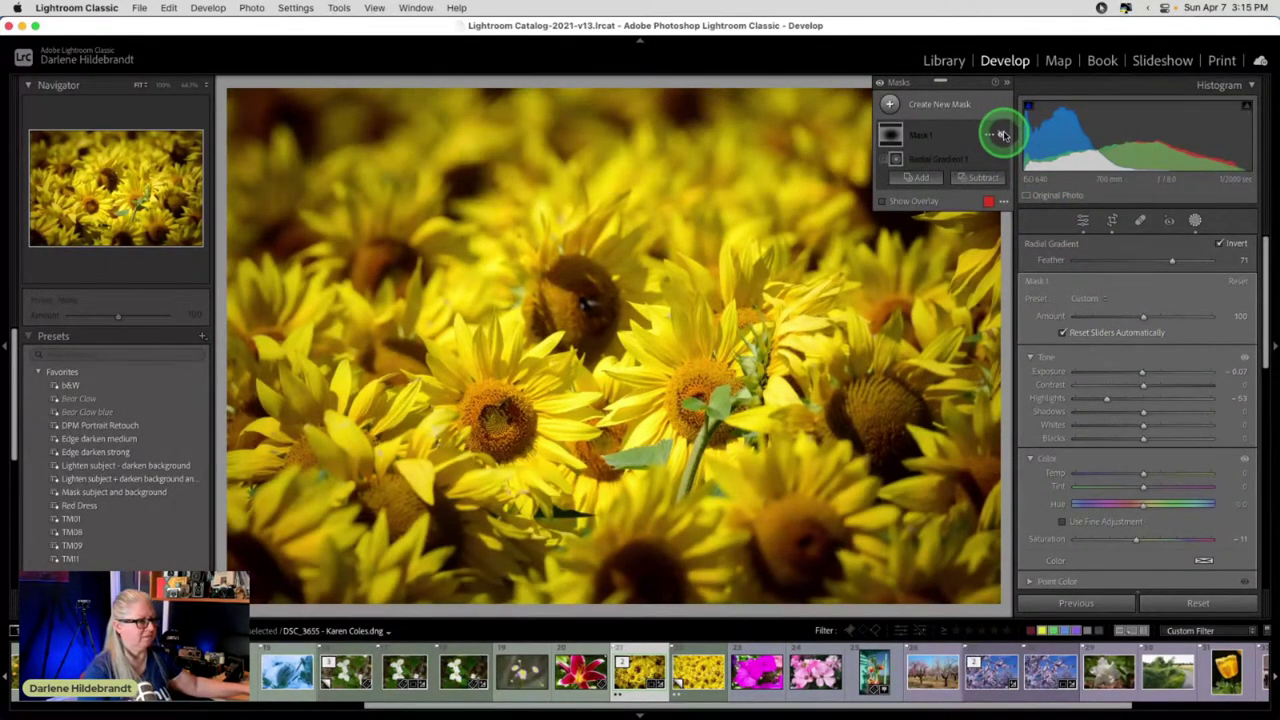
pyautogui.click(1002, 134)
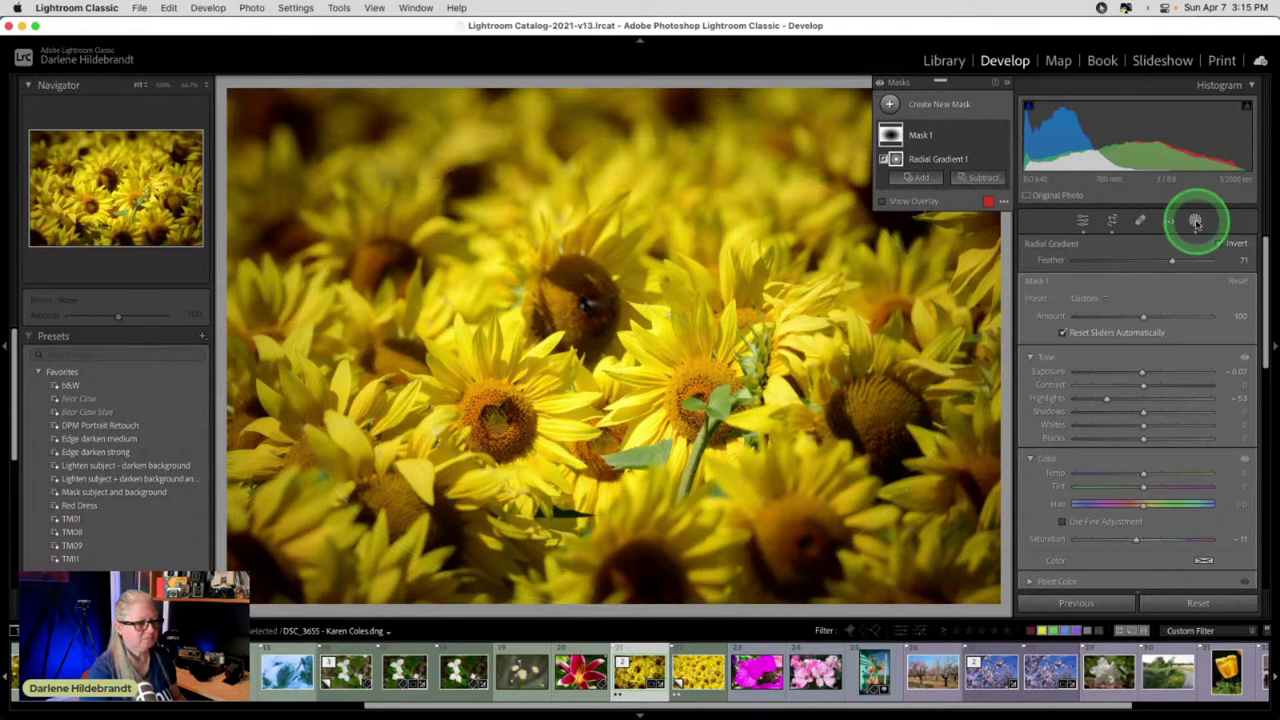
# - Leave masking and compare the edited photo with its Before view
pyautogui.hotkey('shift', 'w')
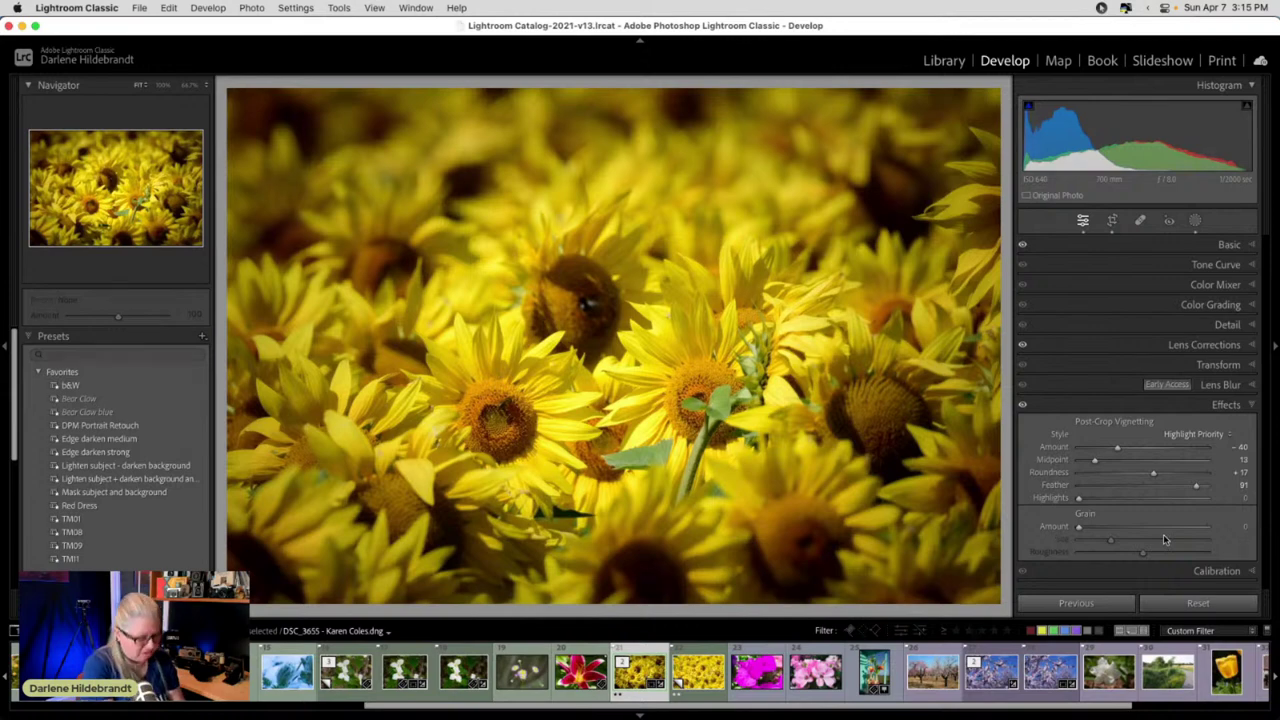
pyautogui.press('\\')
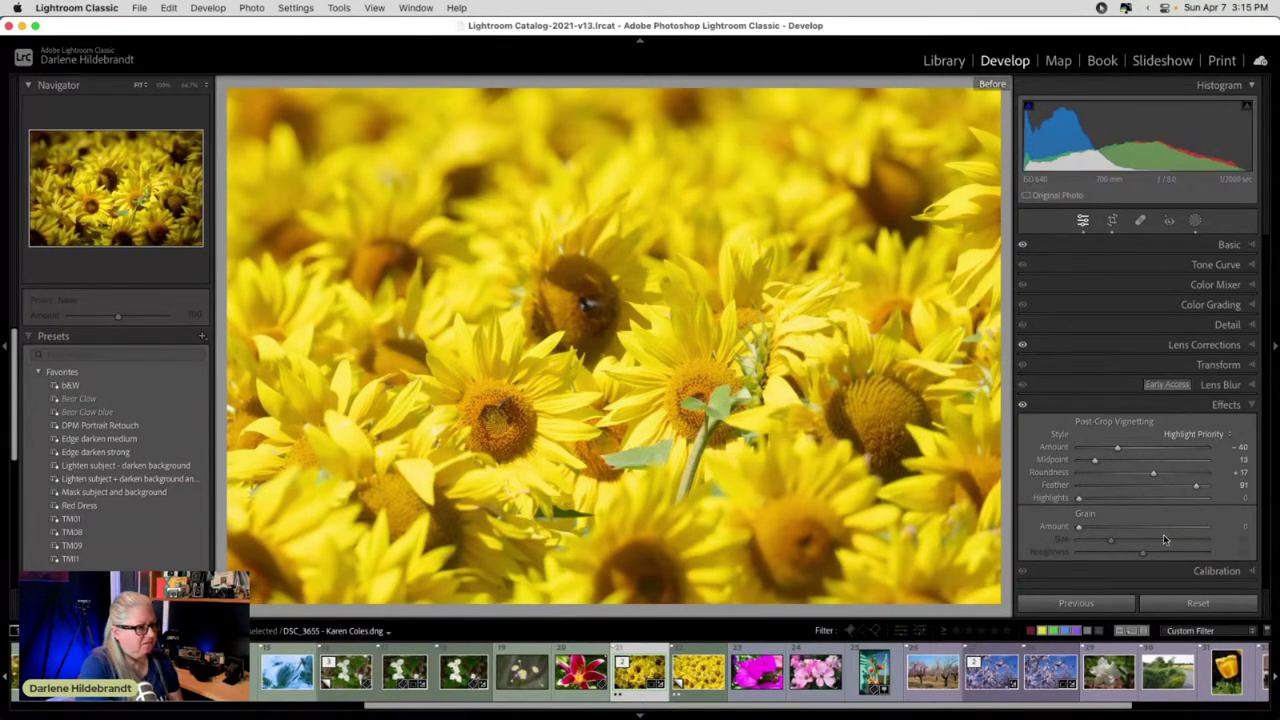
pyautogui.press('\\')
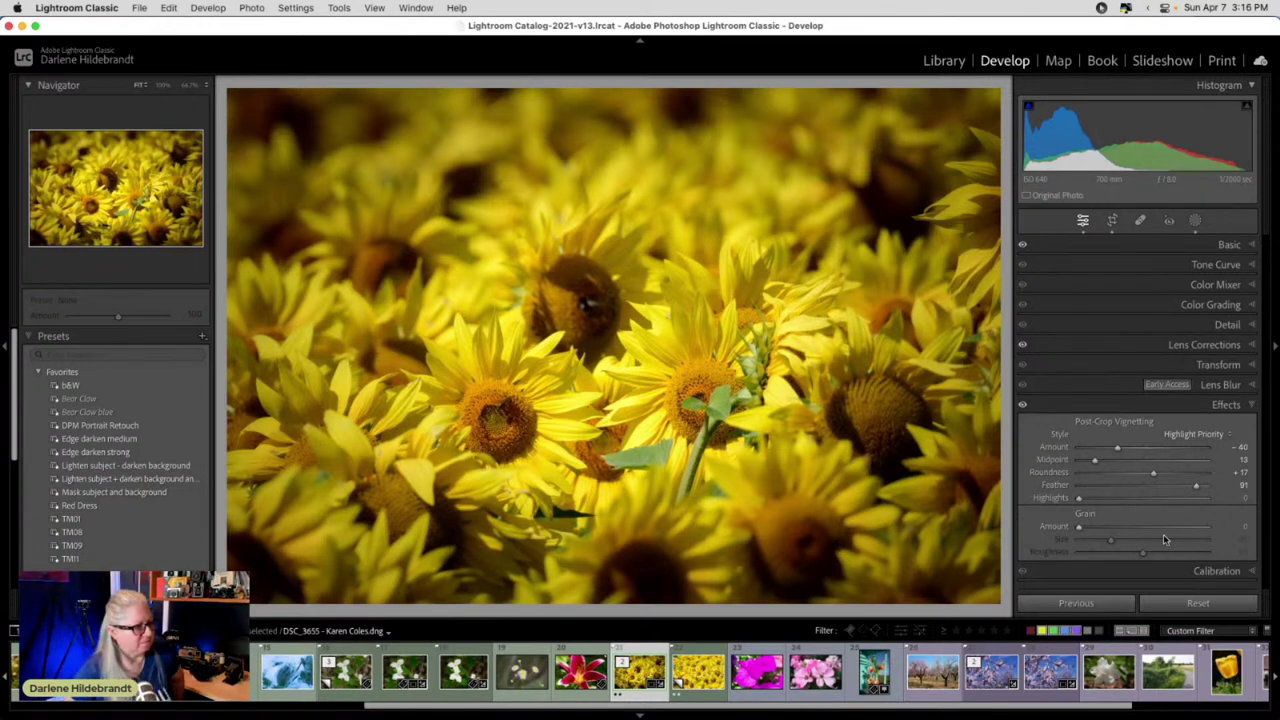
# - Reopen masking and rename the radial mask as "edge"
pyautogui.click(1195, 222)
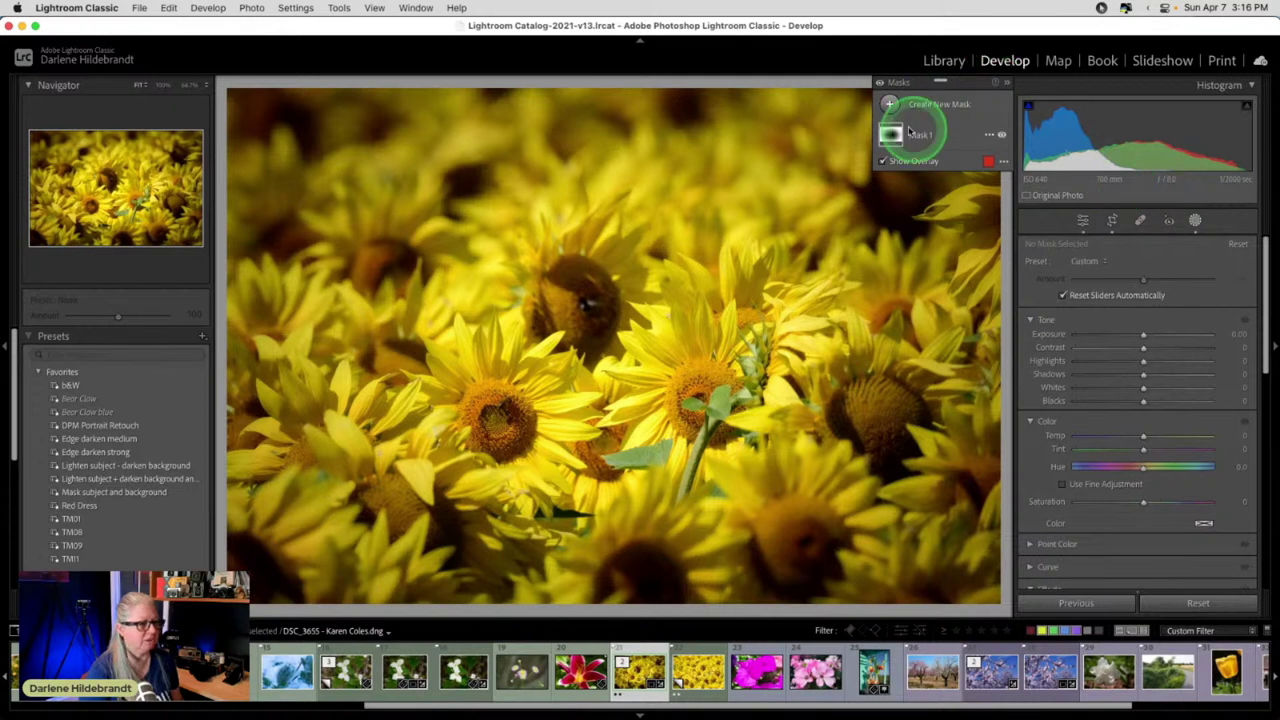
pyautogui.moveTo(890, 134)
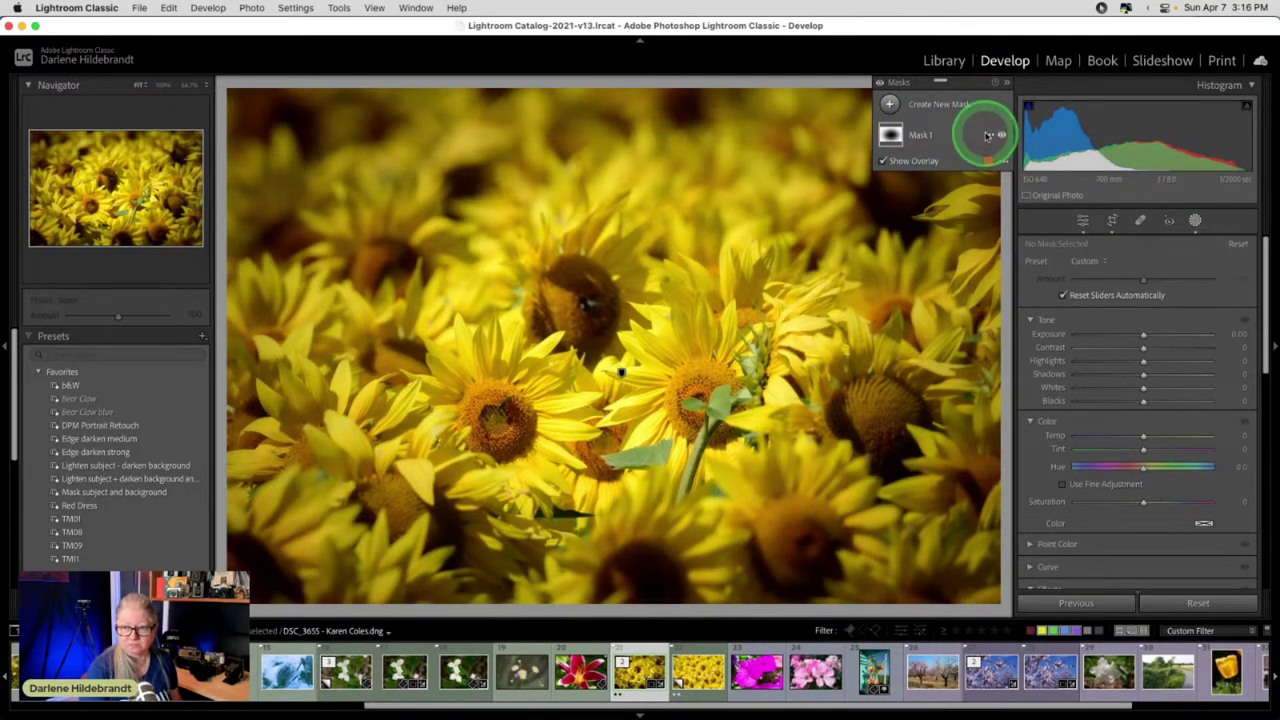
pyautogui.click(989, 134)
pyautogui.click(996, 142)
pyautogui.write('edge')
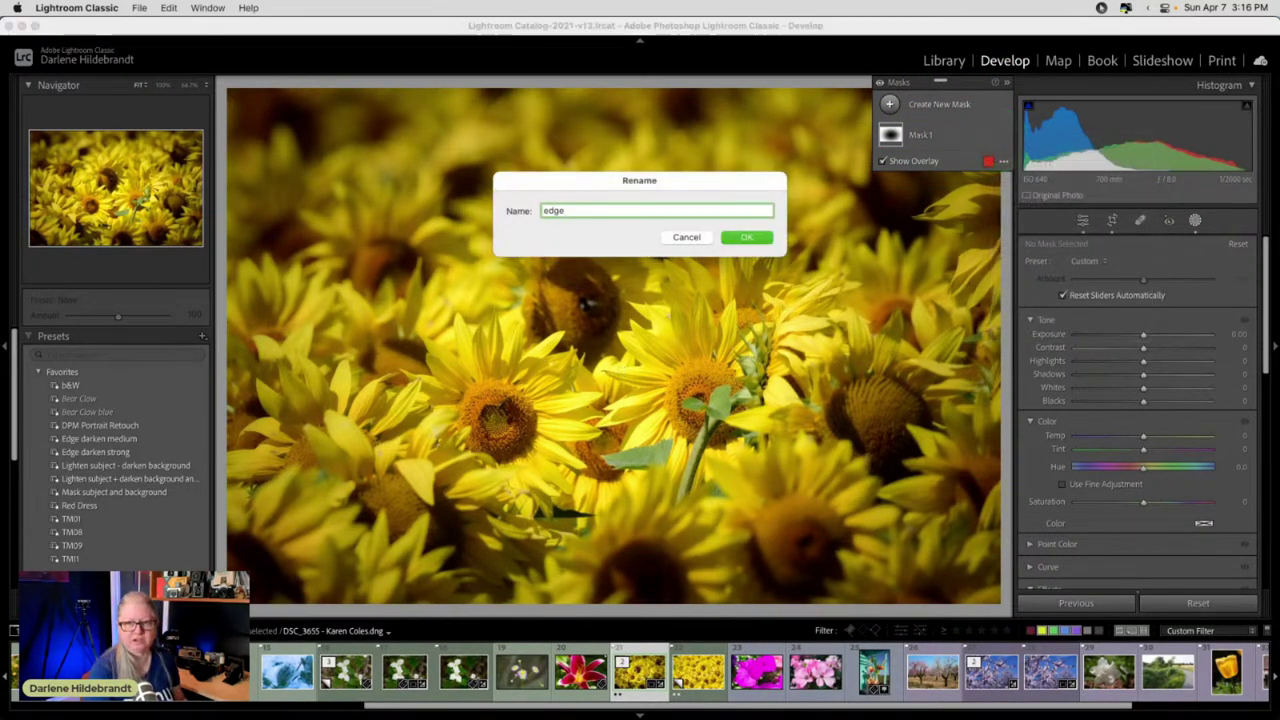
pyautogui.press('Return')
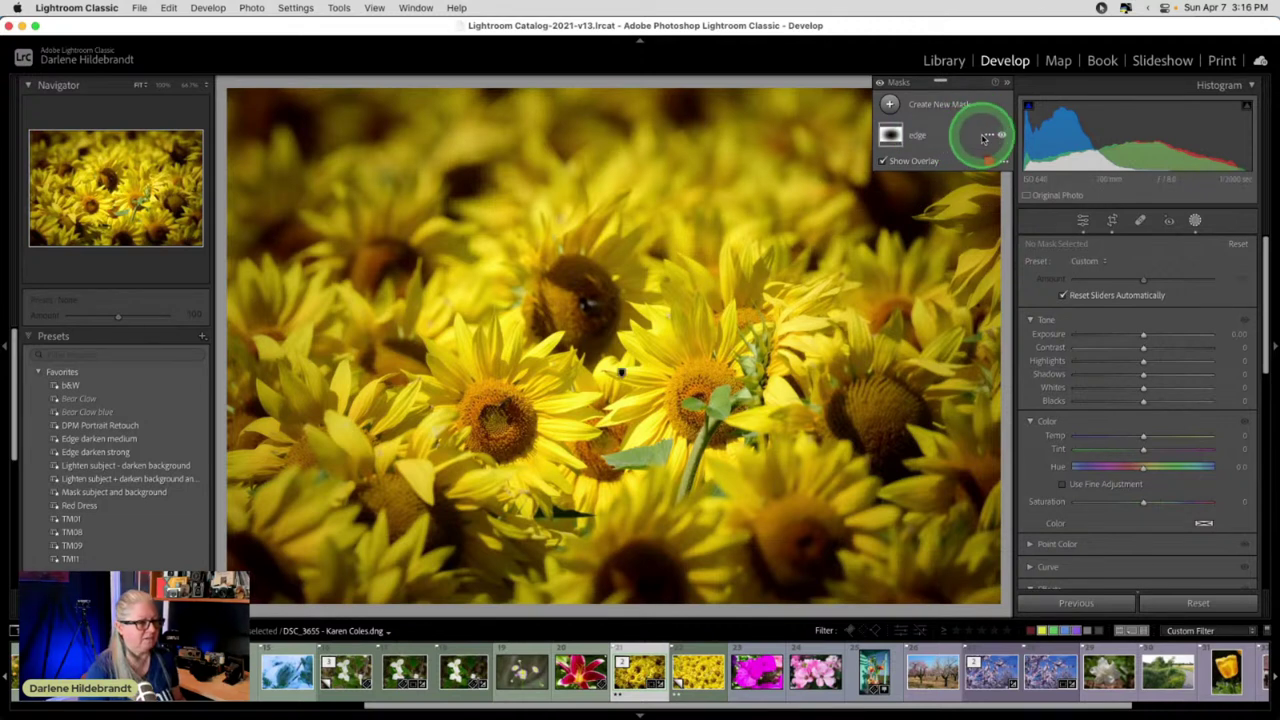
# - Duplicate and invert the edge mask, set the copy's Feather to 49, and shrink its ellipse around the main flowers
pyautogui.click(986, 137)
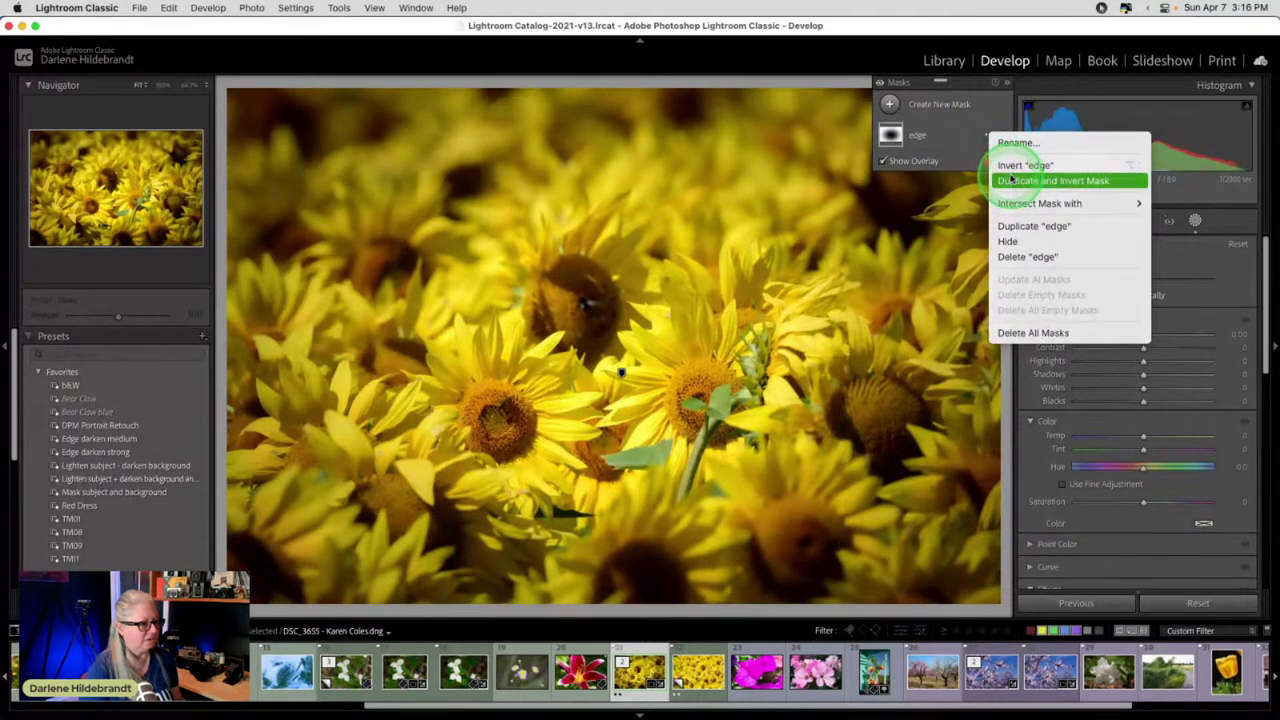
pyautogui.click(1010, 179)
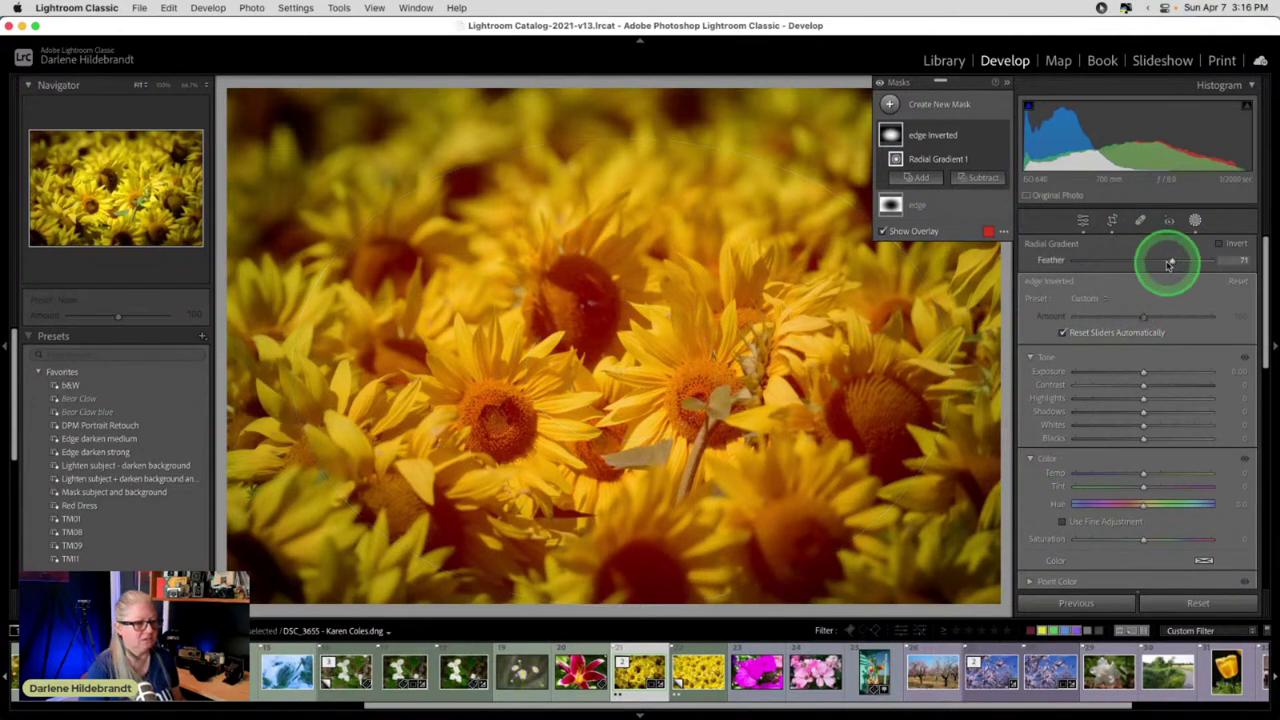
pyautogui.moveTo(1170, 260); pyautogui.dragTo(1141, 260)
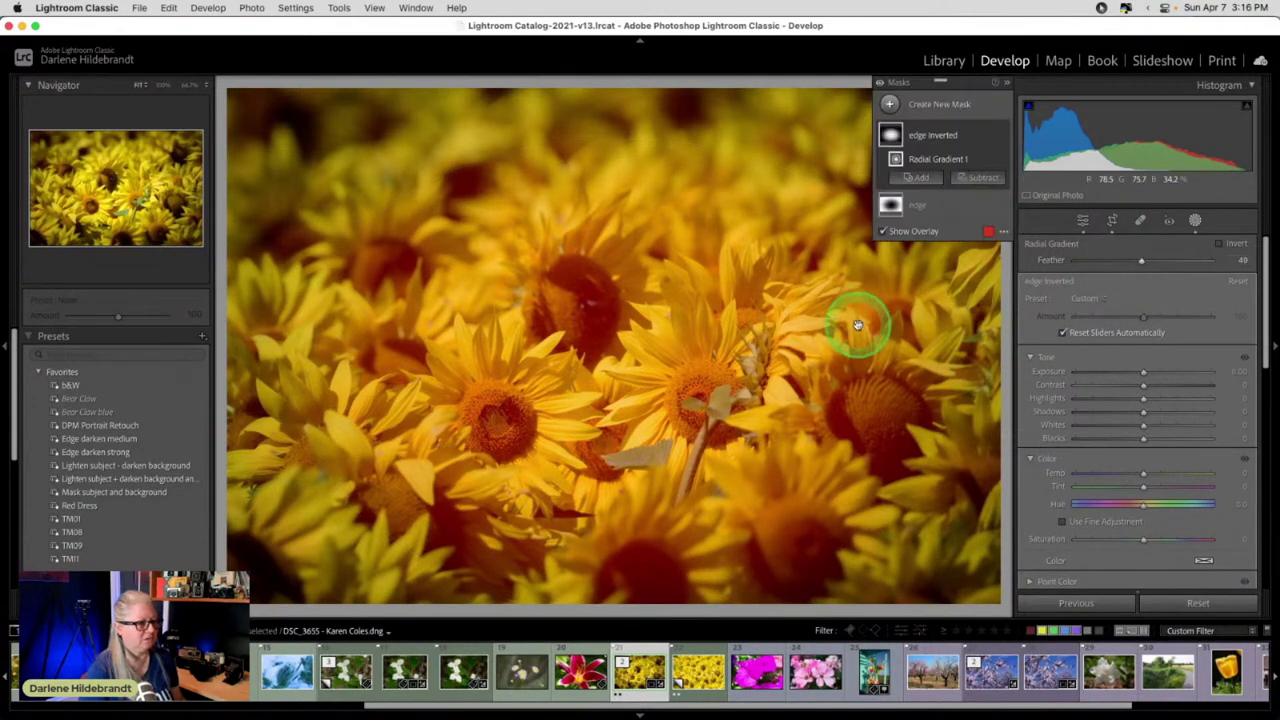
pyautogui.moveTo(951, 370); pyautogui.dragTo(880, 372)
pyautogui.moveTo(620, 137); pyautogui.dragTo(620, 208)
# - Set the inverted mask's Texture to 26 and Clarity to 24, and shift its ellipse lower over the two front flowers and flatten it
pyautogui.scroll(-5, 1111, 430)
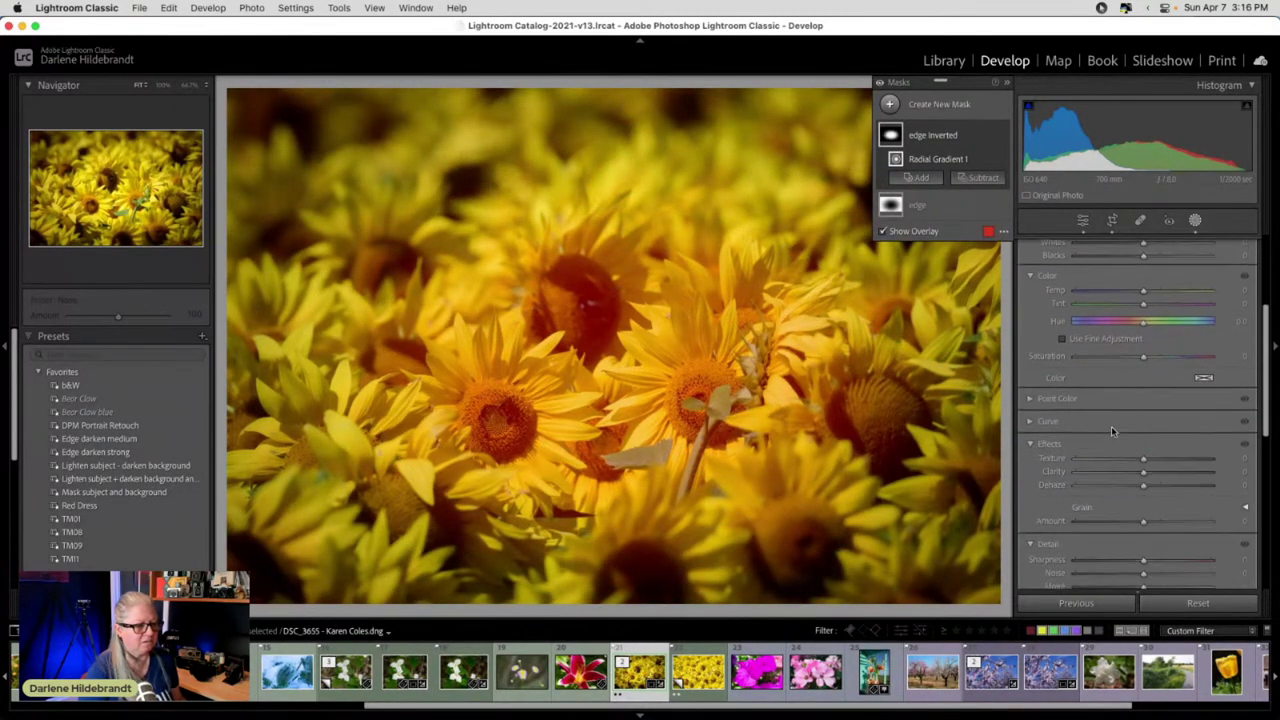
pyautogui.moveTo(1141, 456); pyautogui.dragTo(1160, 456)
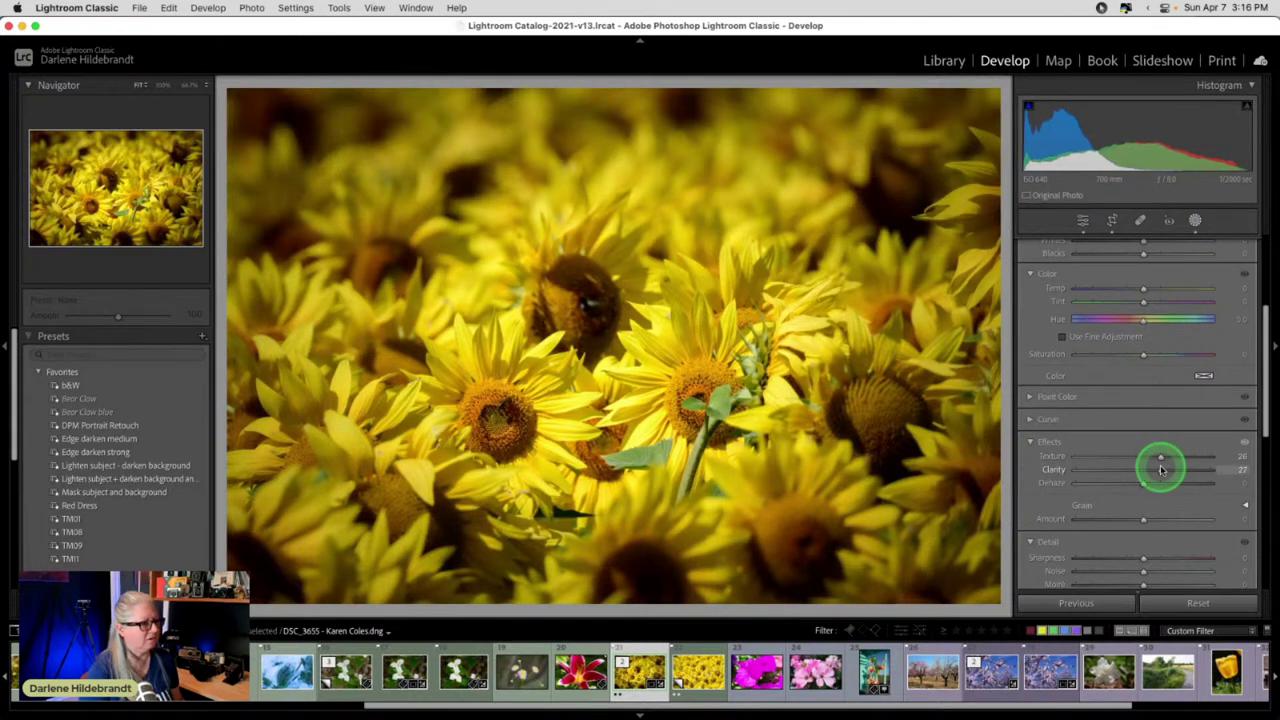
pyautogui.moveTo(1160, 469); pyautogui.dragTo(1156, 468)
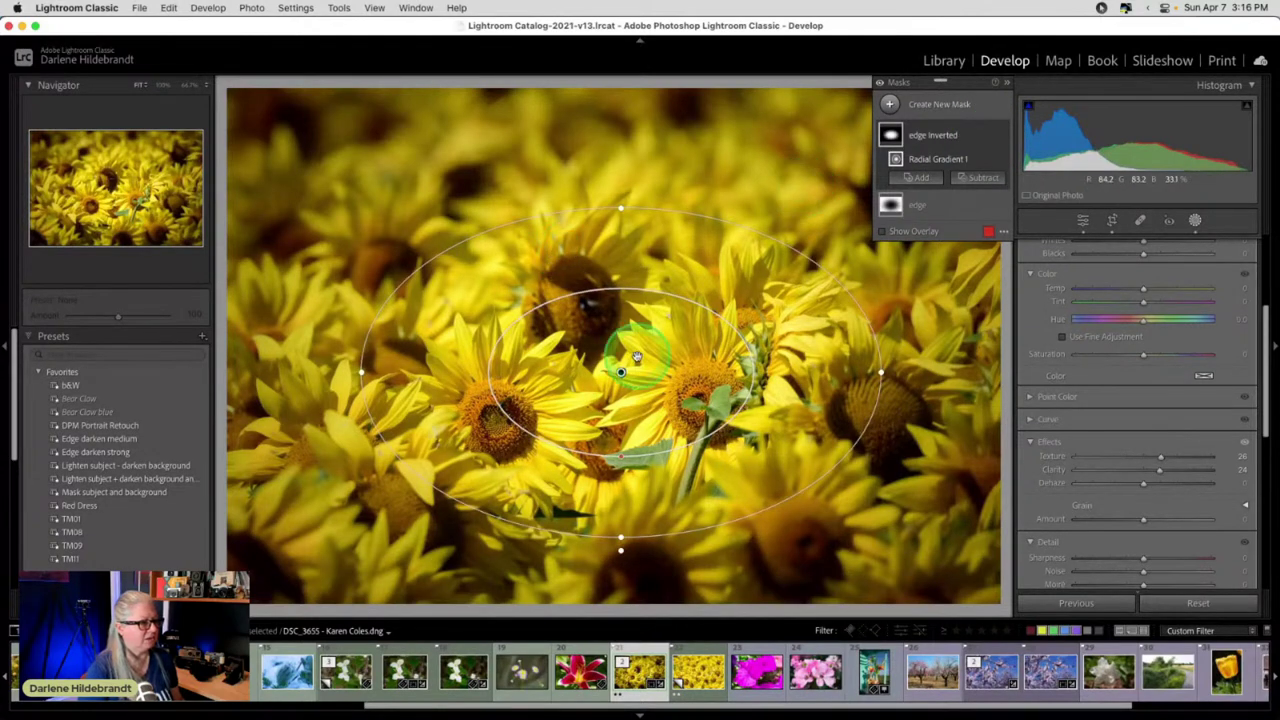
pyautogui.moveTo(620, 371); pyautogui.dragTo(607, 398)
pyautogui.moveTo(608, 237); pyautogui.dragTo(607, 251)
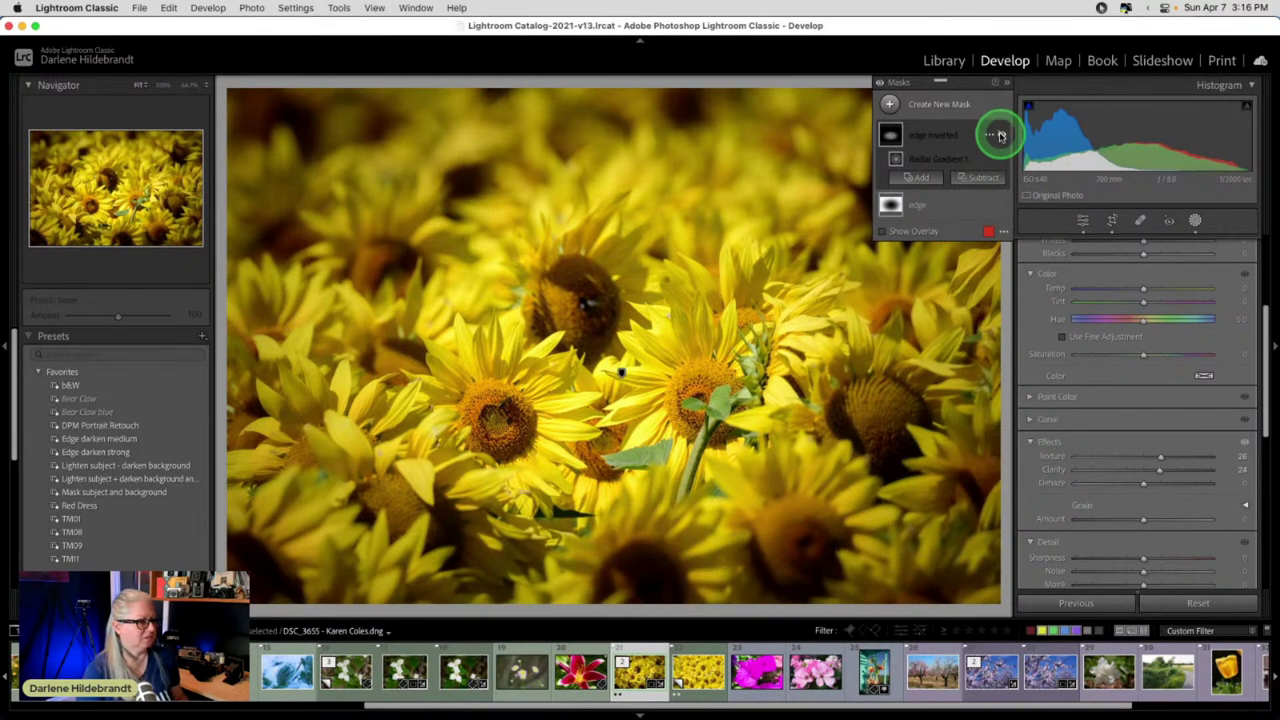
# - Compare the two front sunflowers up close with the inverted edge mask's effect hidden and shown
pyautogui.press('super+equal')
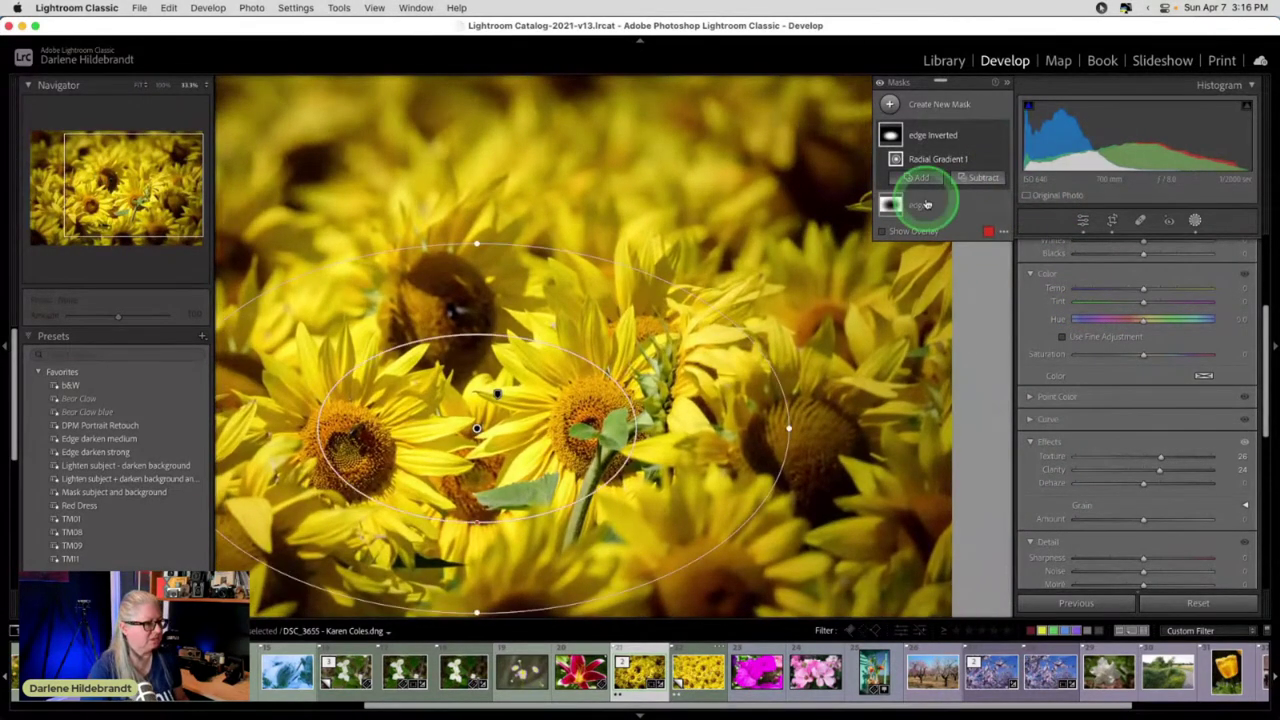
pyautogui.hscroll(-5, 572, 413)
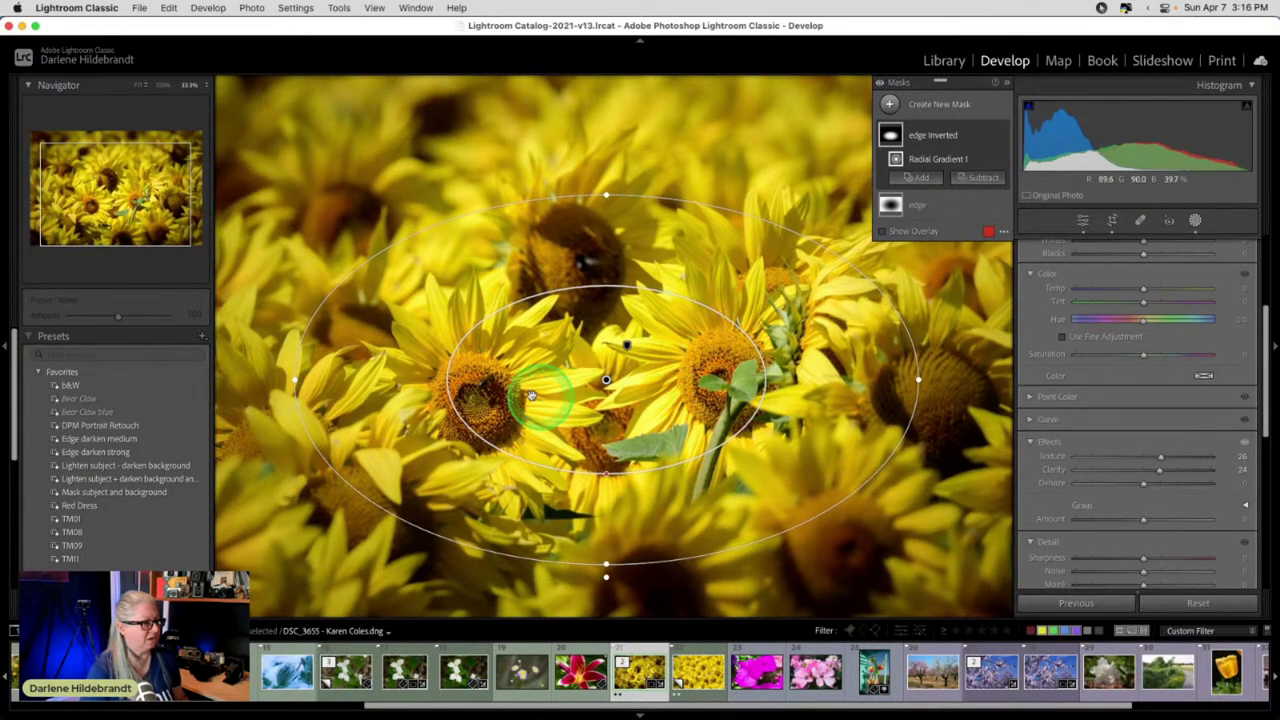
pyautogui.click(1000, 136)
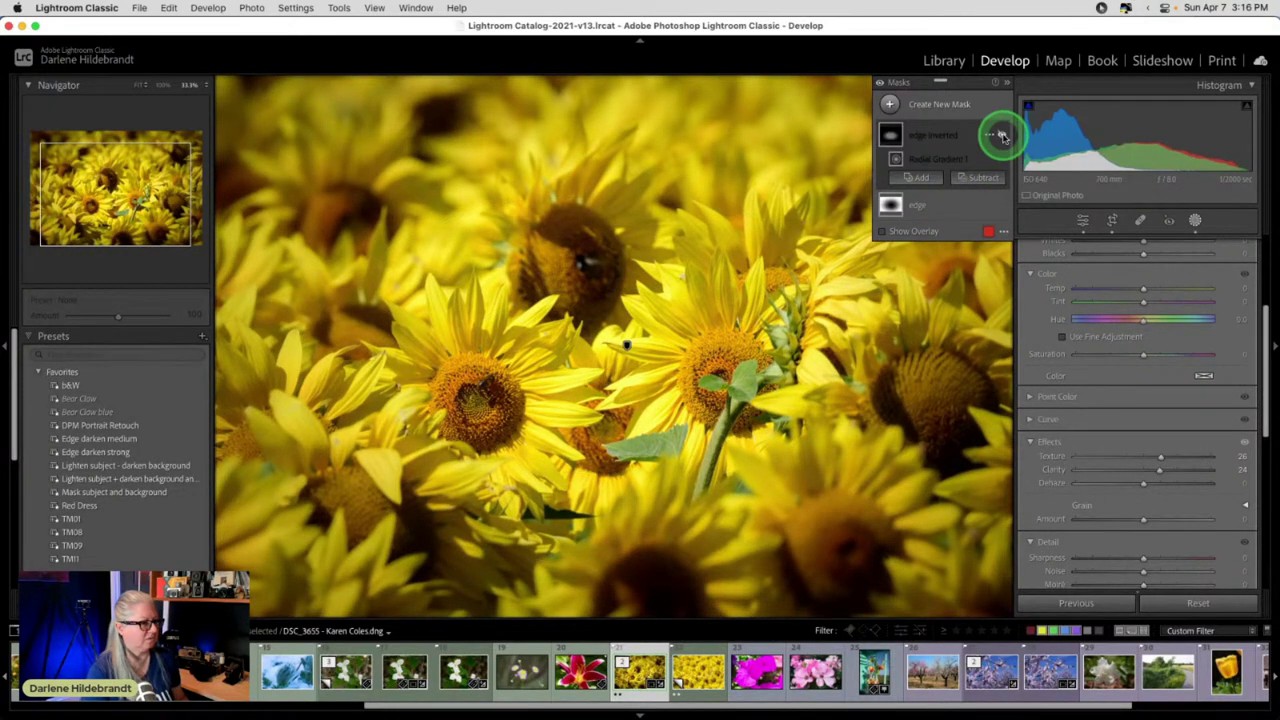
pyautogui.click(1001, 136)
pyautogui.click(1002, 136)
pyautogui.click(1002, 136)
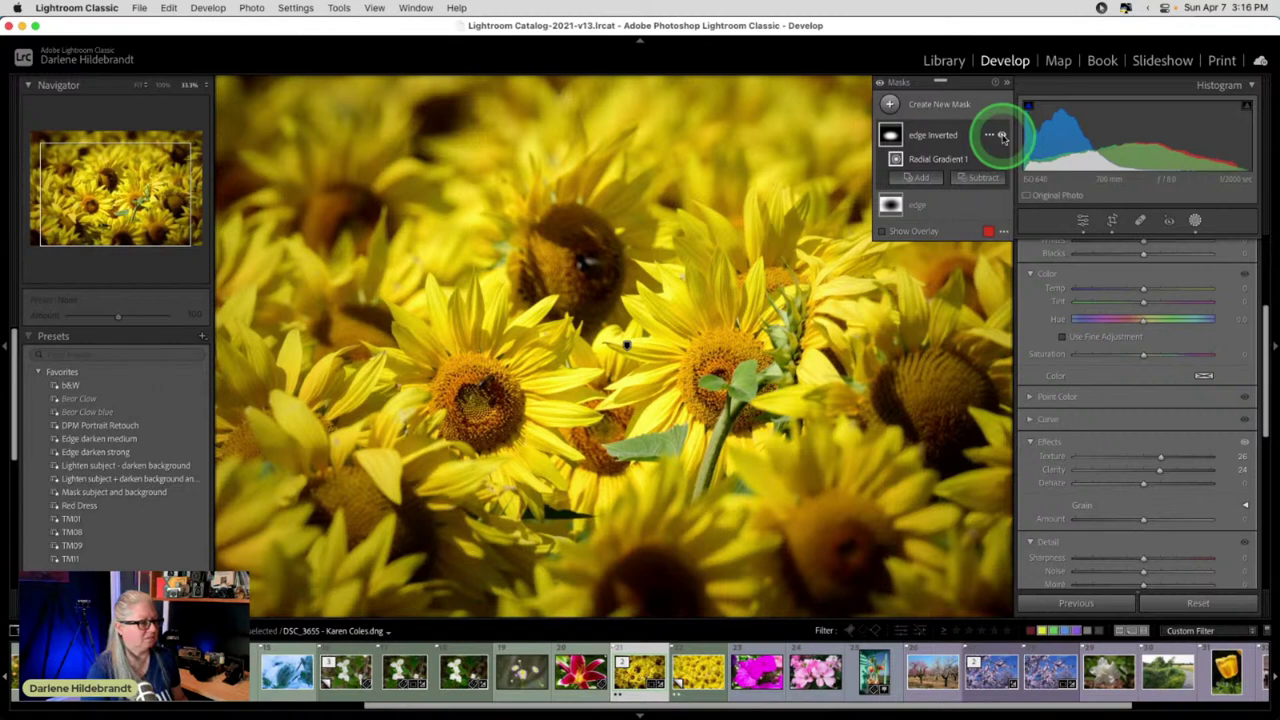
pyautogui.click(1002, 136)
pyautogui.click(1002, 136)
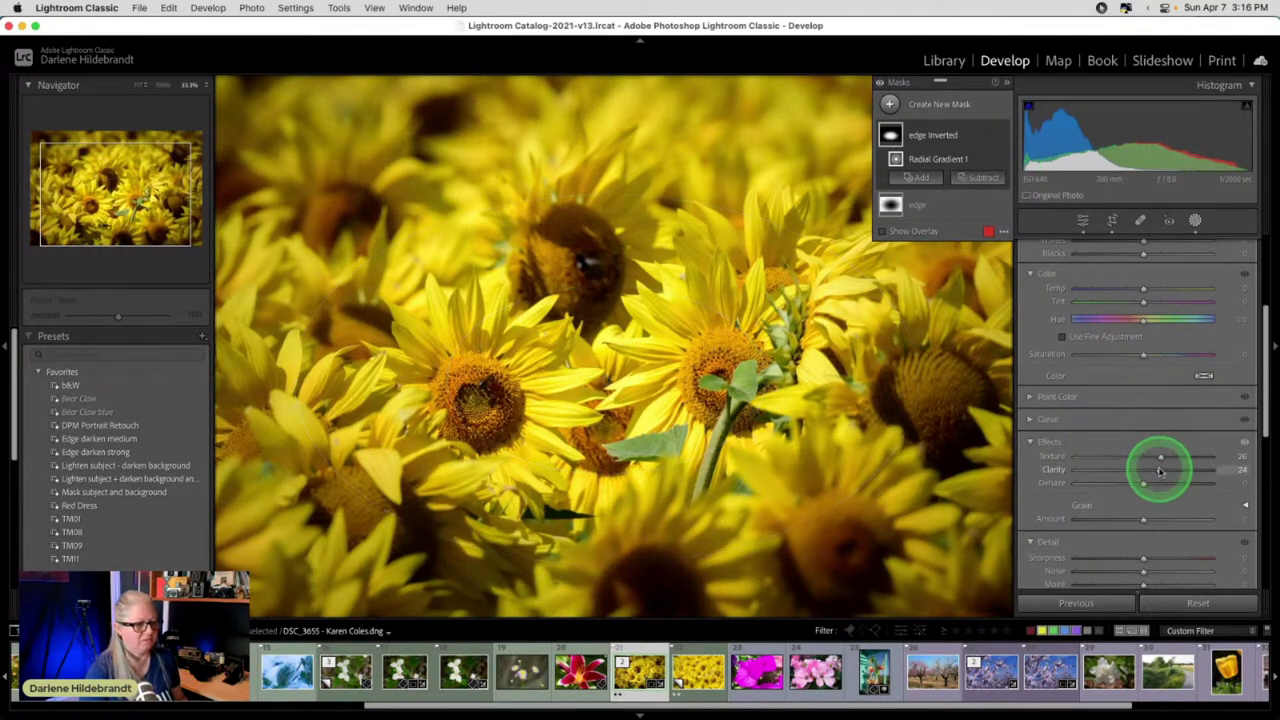
# - Raise the inverted mask's Texture to 59 and Clarity to 52, and rename the mask as "center"
pyautogui.moveTo(1160, 470); pyautogui.dragTo(1193, 455)
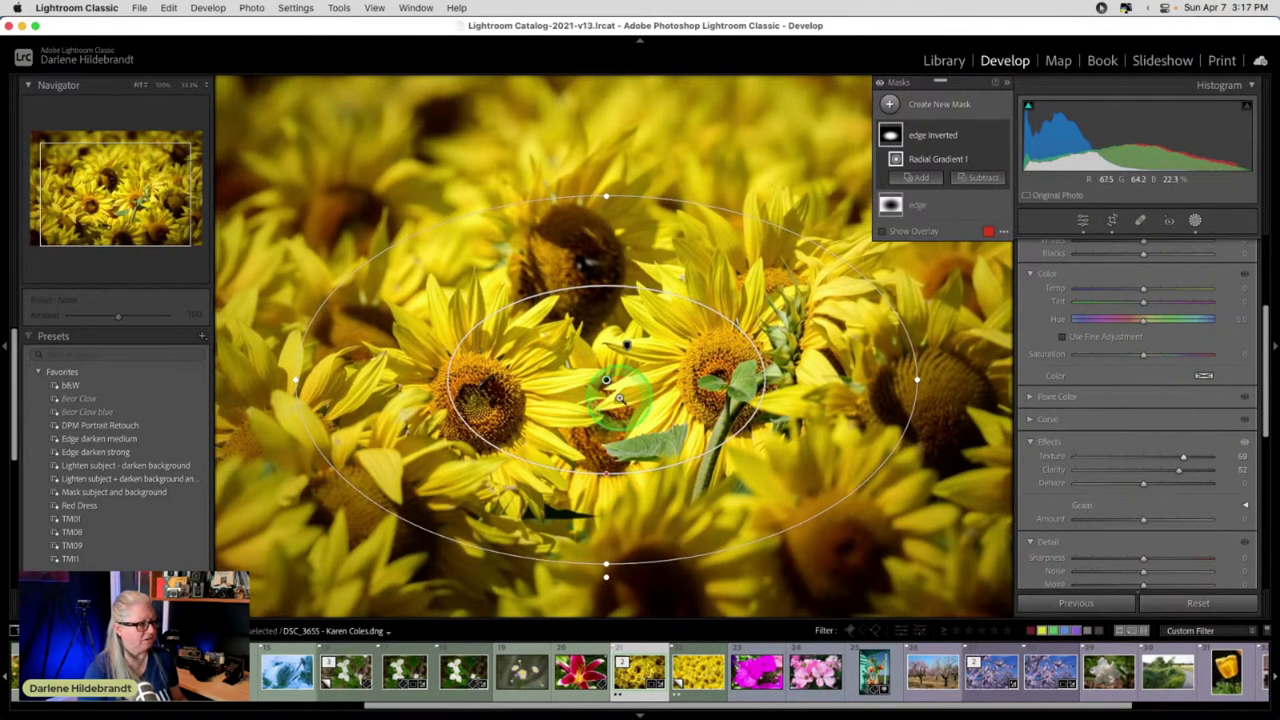
pyautogui.click(619, 397)
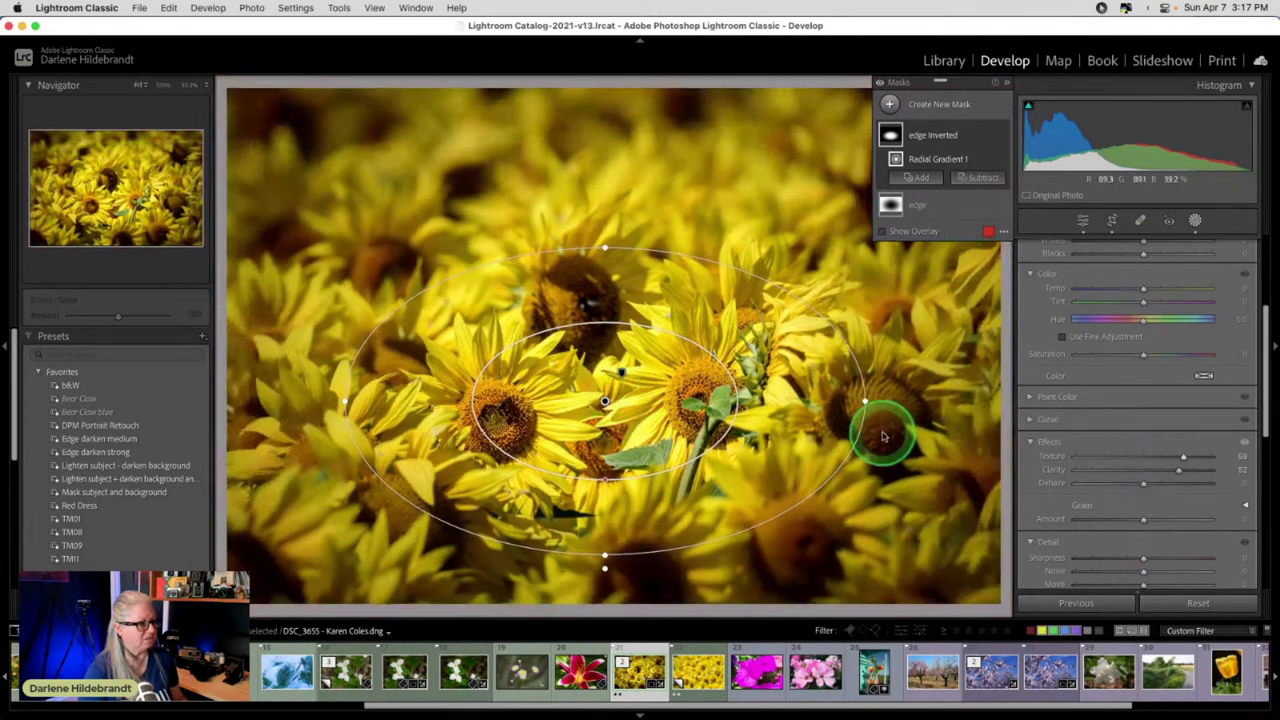
pyautogui.click(989, 135)
pyautogui.press('Escape')
pyautogui.write('center')
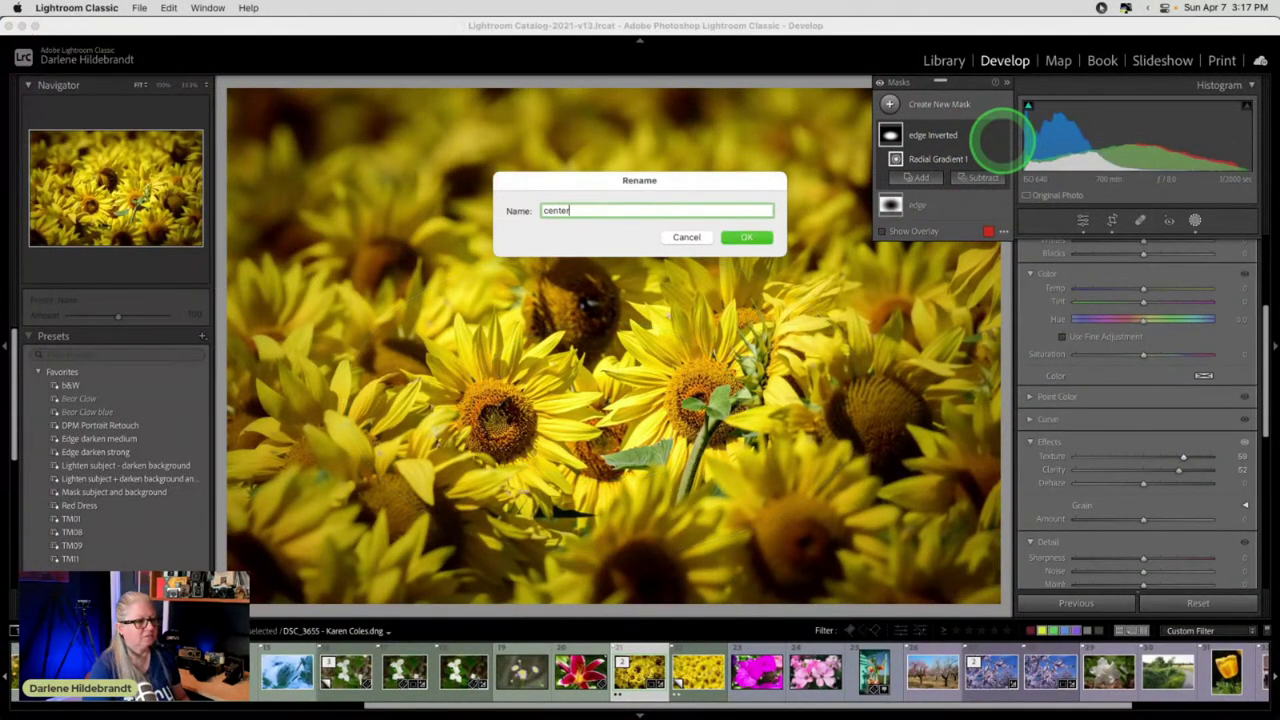
pyautogui.press('Return')
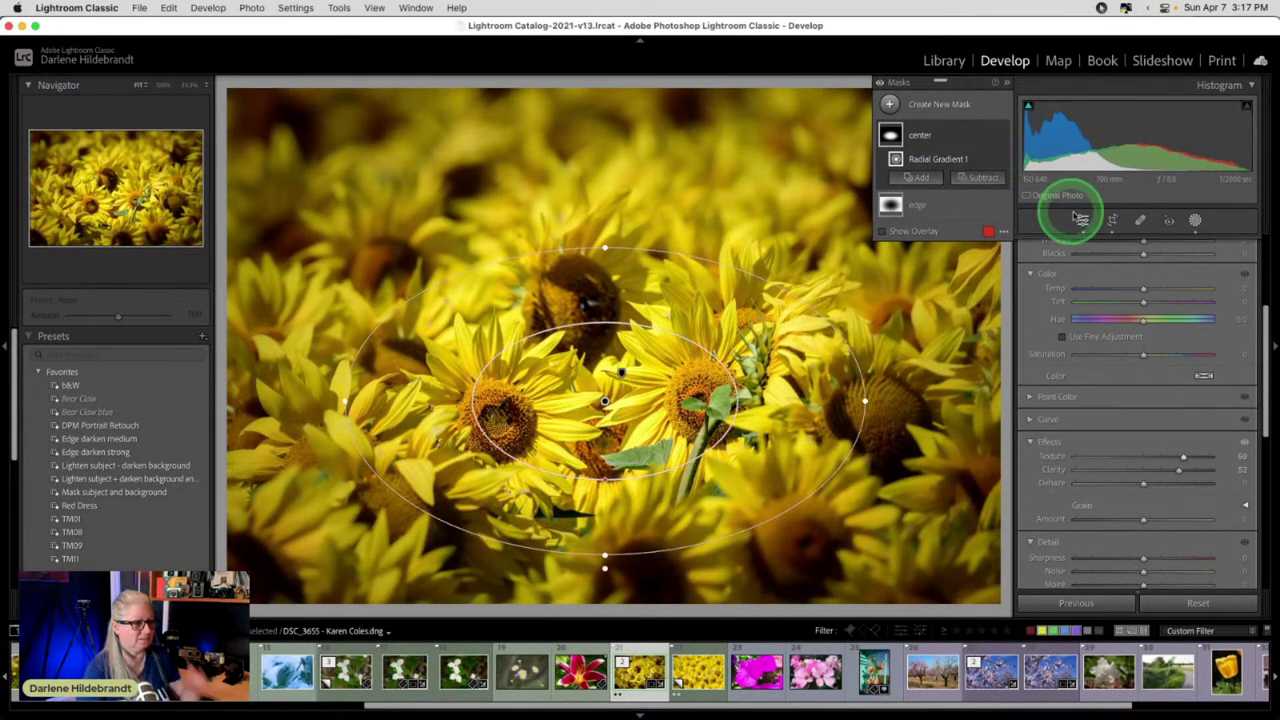
# - Compare the sunflower photo with all masks hidden and shown, and leave masking with the masks enabled
pyautogui.scroll(-5, 1137, 314)
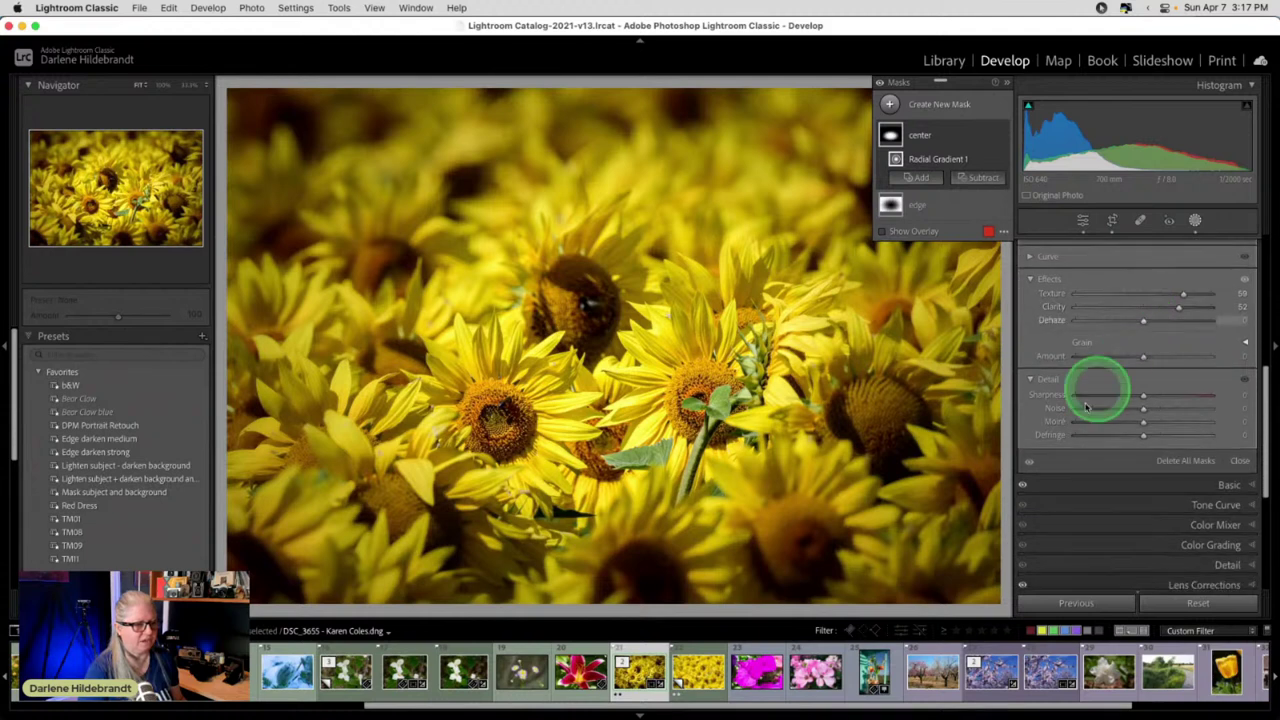
pyautogui.click(1031, 464)
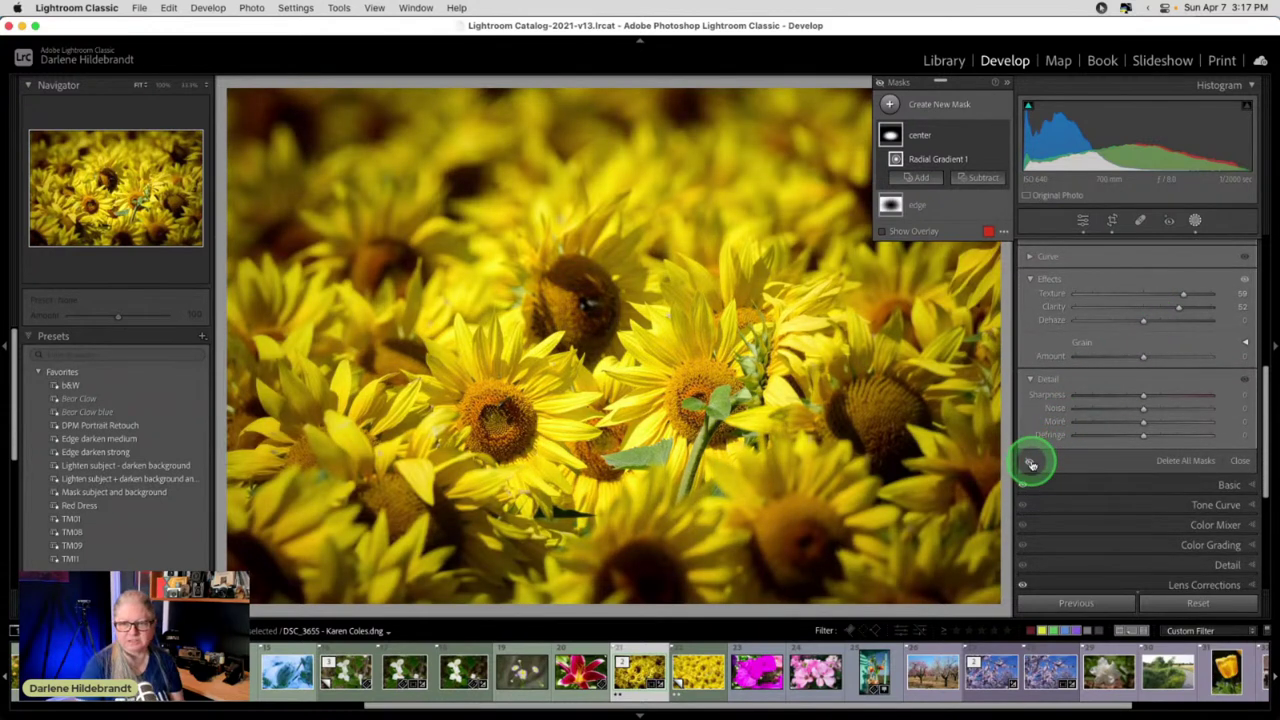
pyautogui.click(1031, 464)
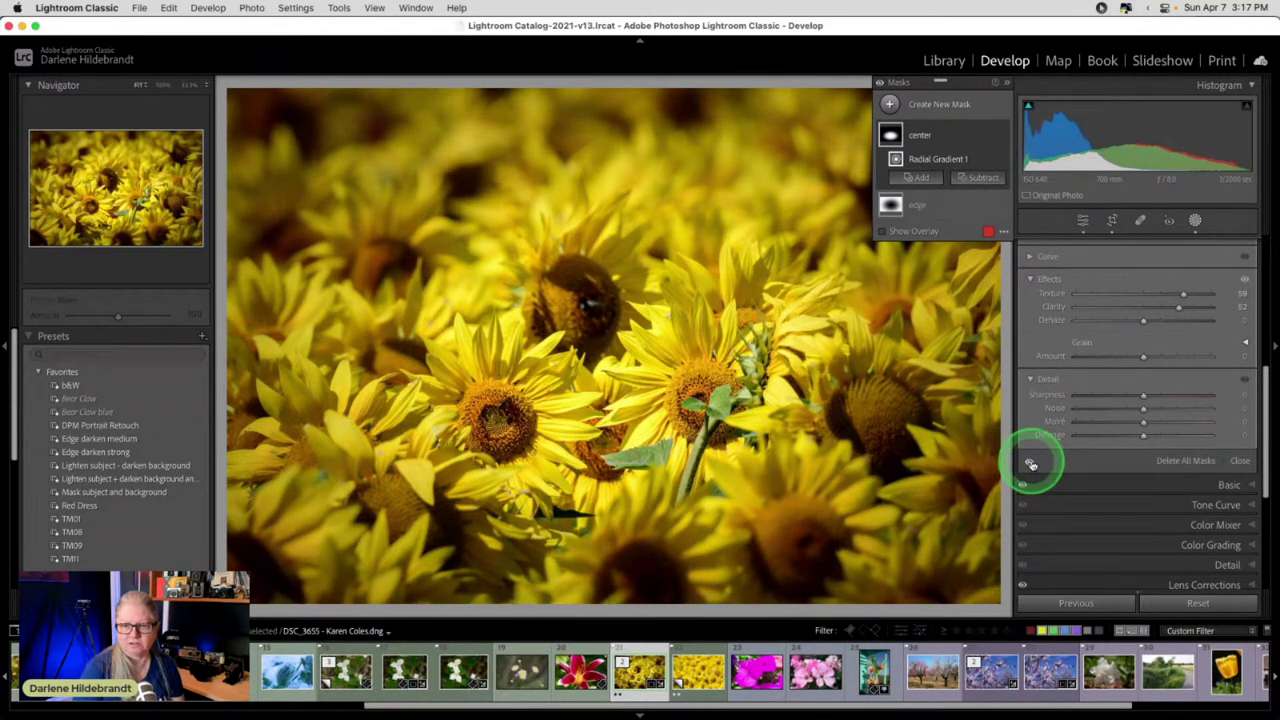
pyautogui.click(1031, 464)
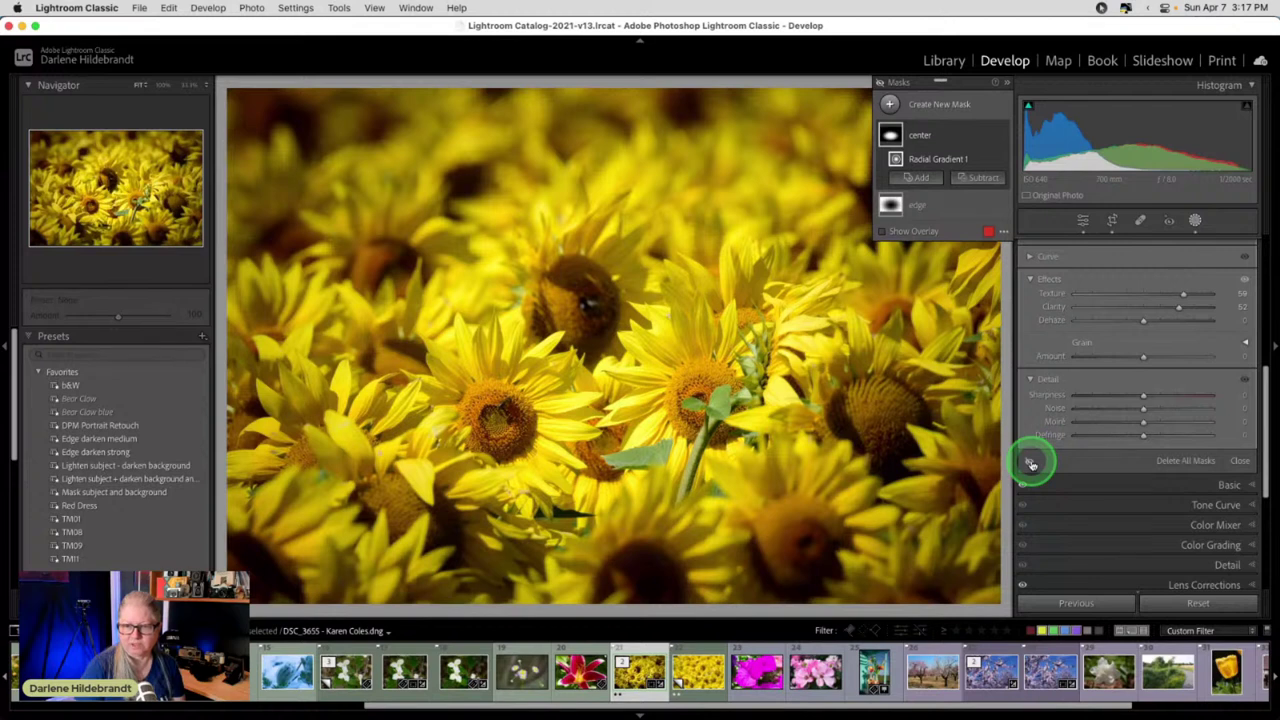
pyautogui.click(1031, 464)
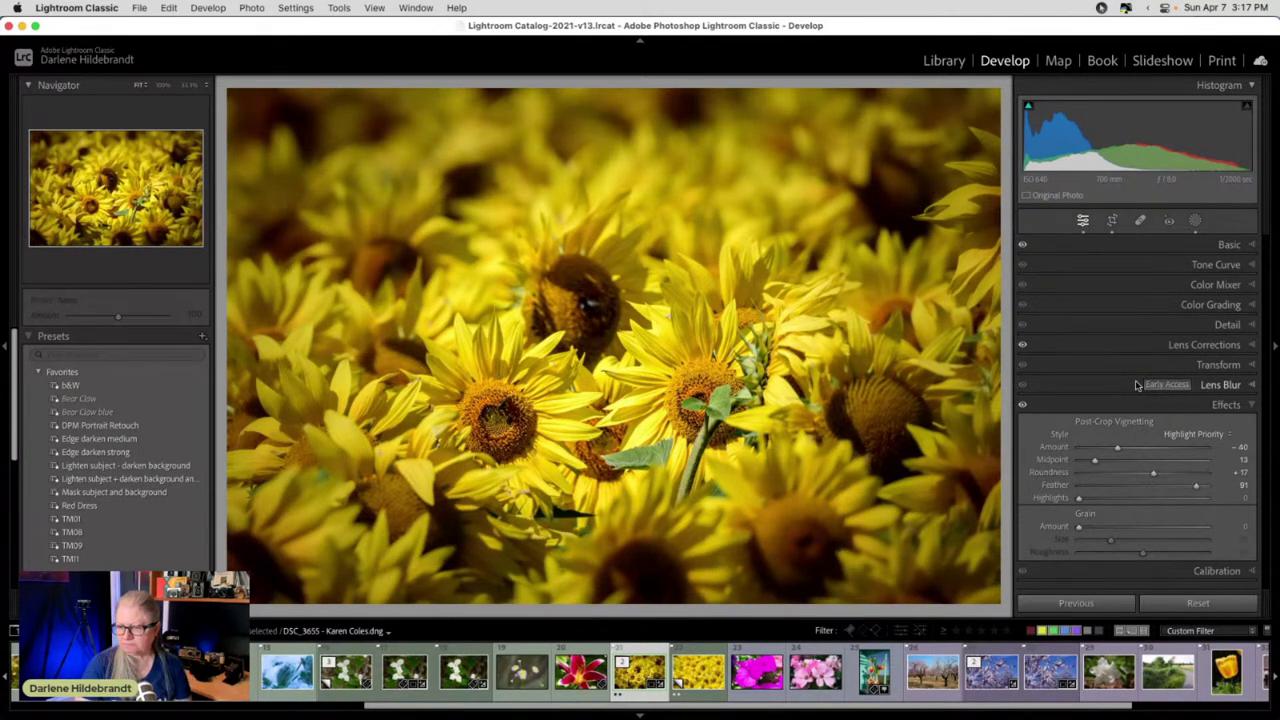
pyautogui.click(1136, 385)
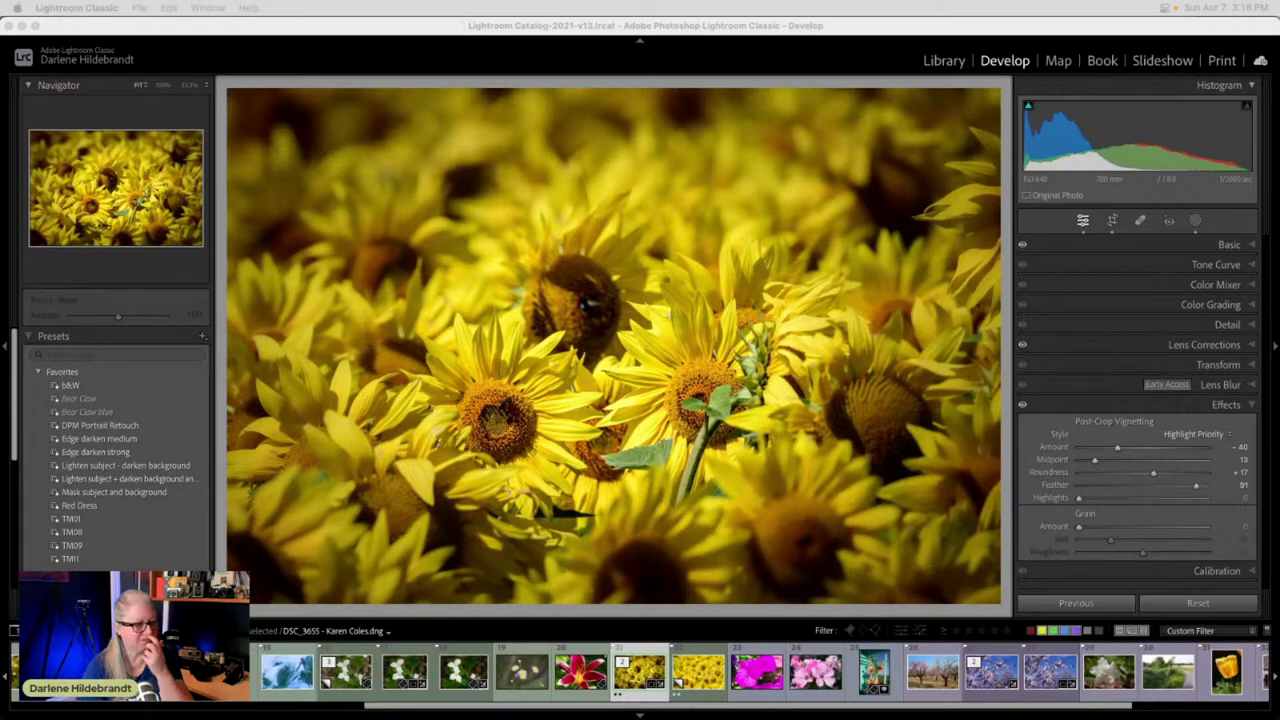
# - Return to the Library grid and open the first photo, the dark blossom shot, in Loupe view
pyautogui.click(1008, 293)
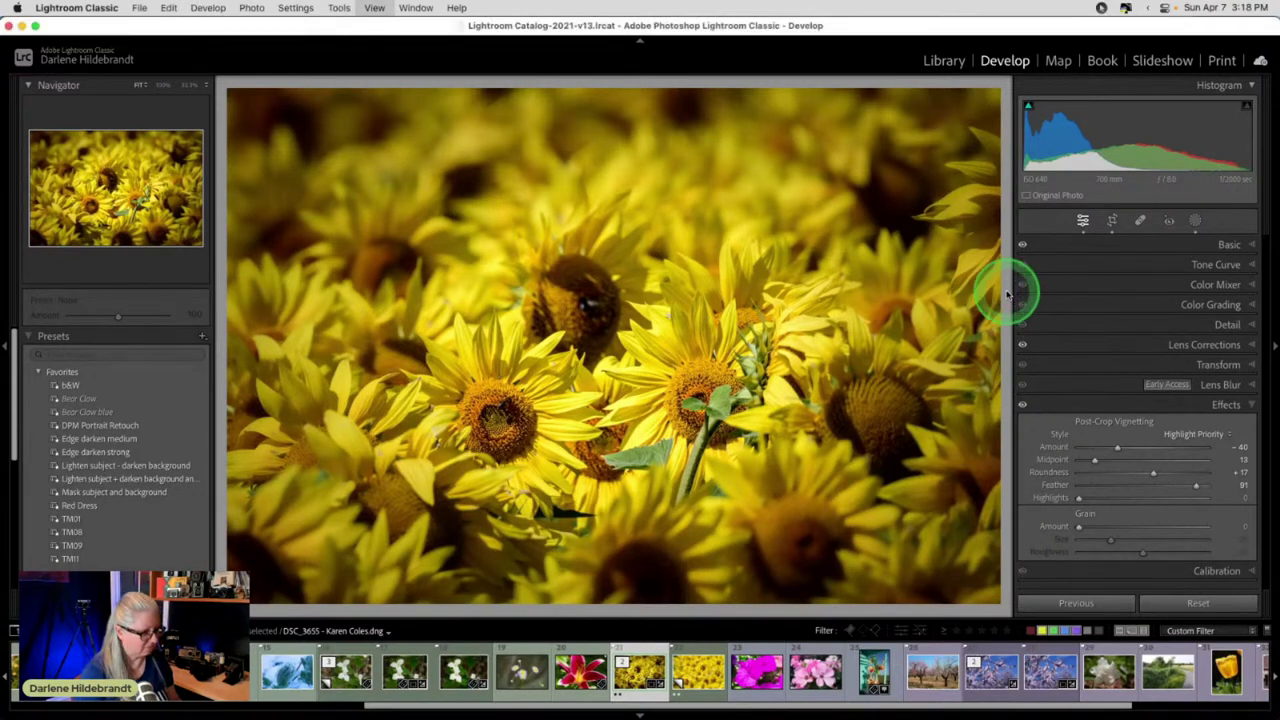
pyautogui.press('g')
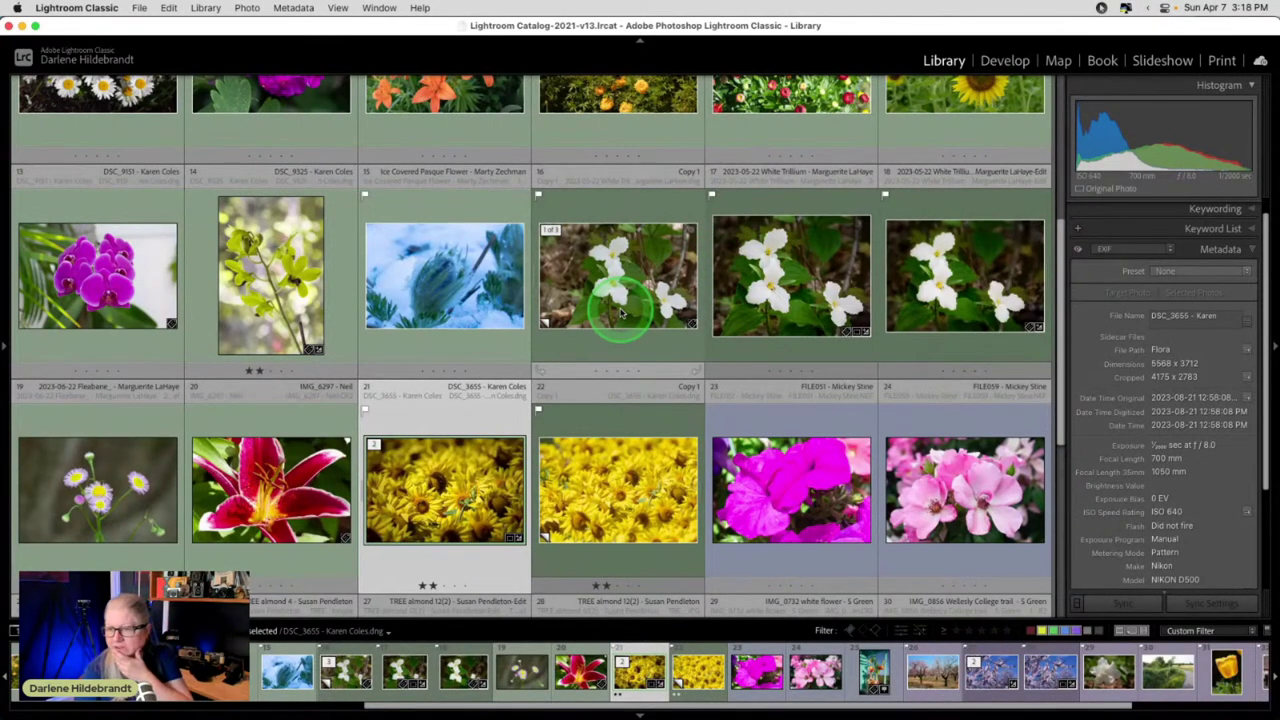
pyautogui.moveTo(620, 313)
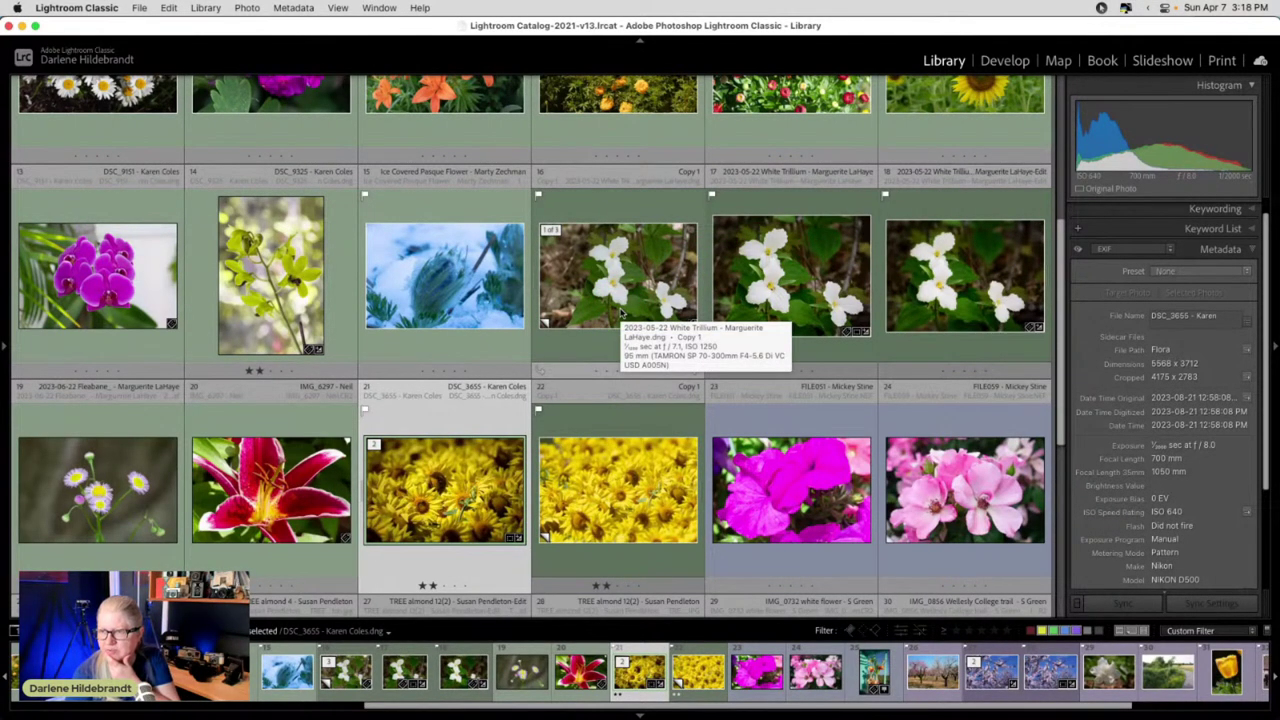
pyautogui.scroll(3, 630, 313)
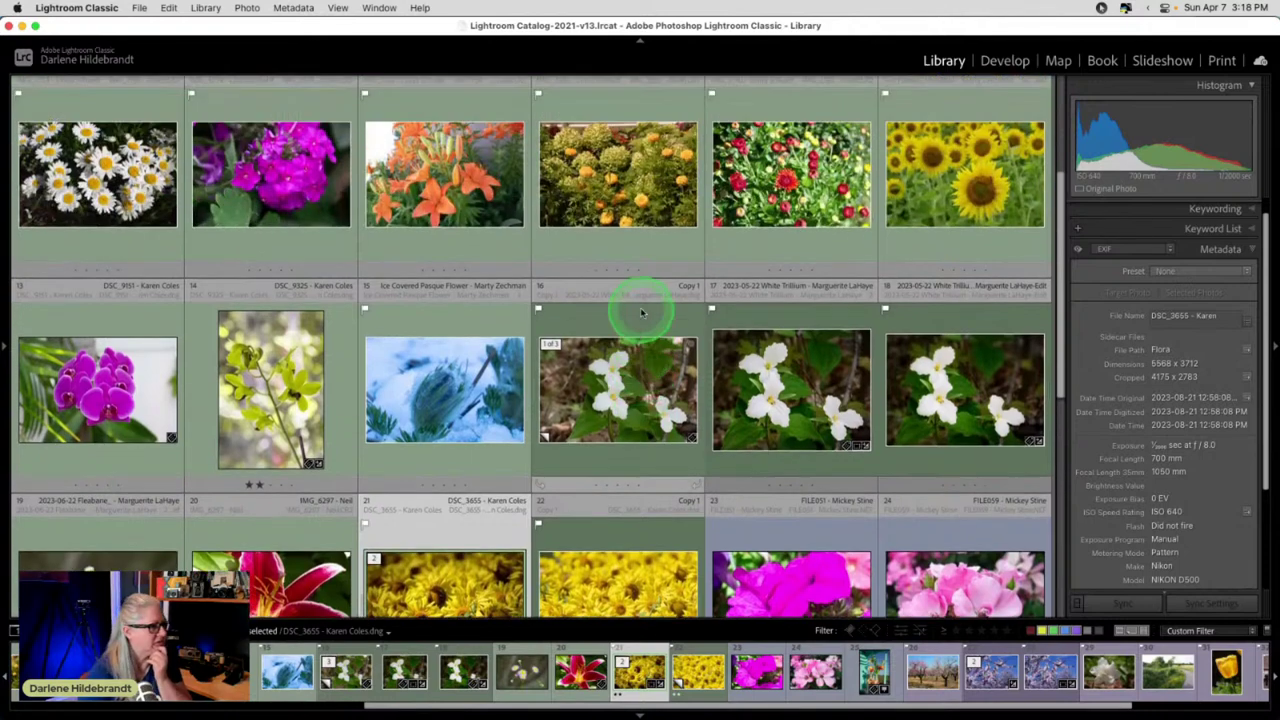
pyautogui.scroll(3, 641, 313)
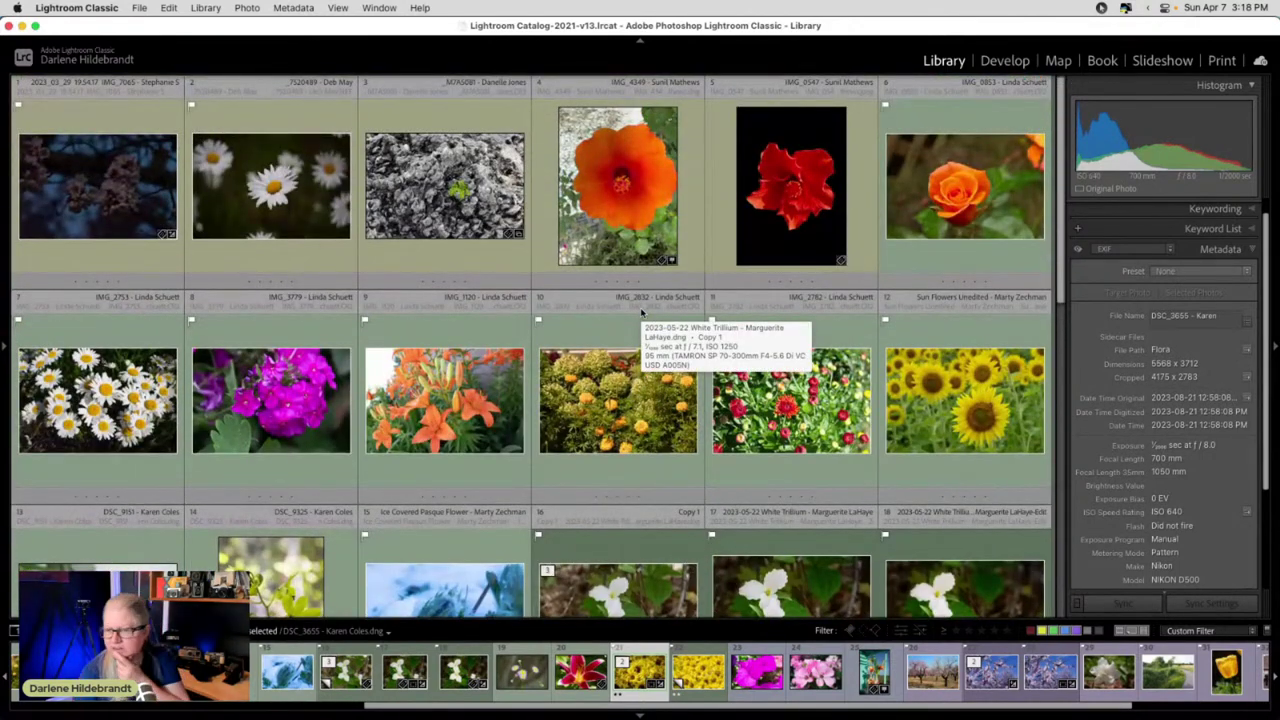
pyautogui.click(1110, 449)
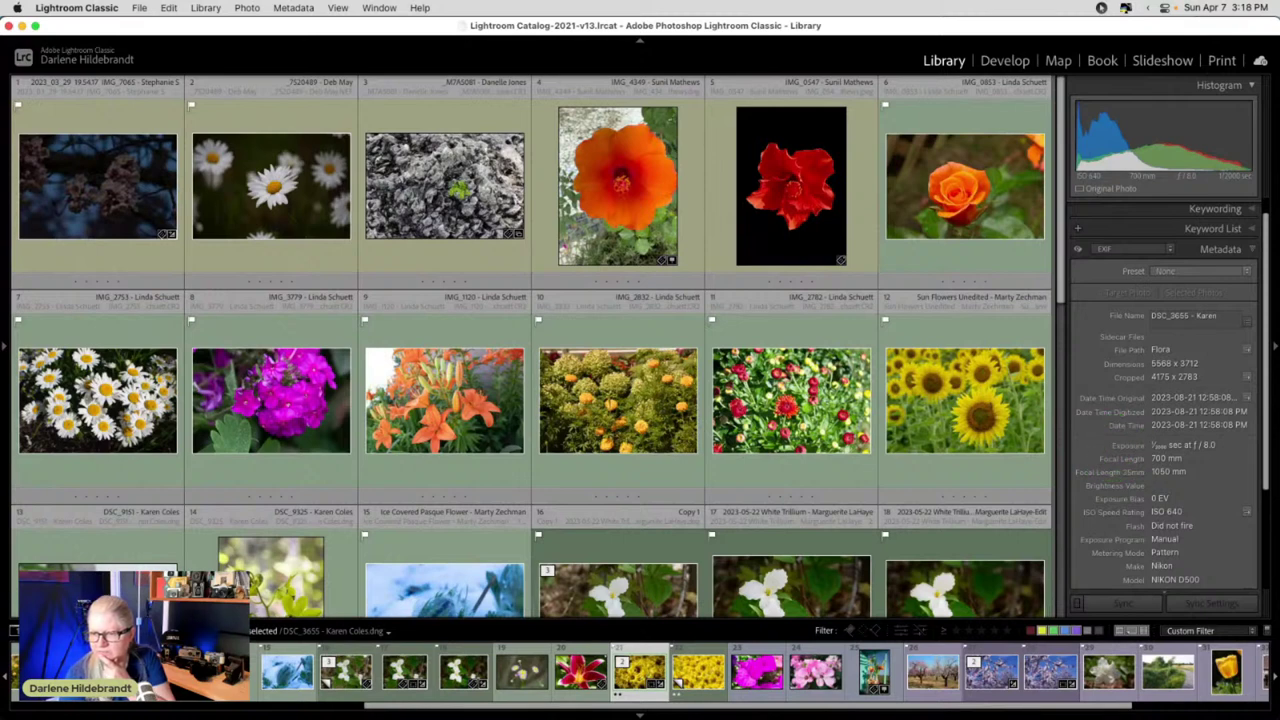
pyautogui.moveTo(1114, 271); pyautogui.dragTo(42, 207)
pyautogui.click(42, 207)
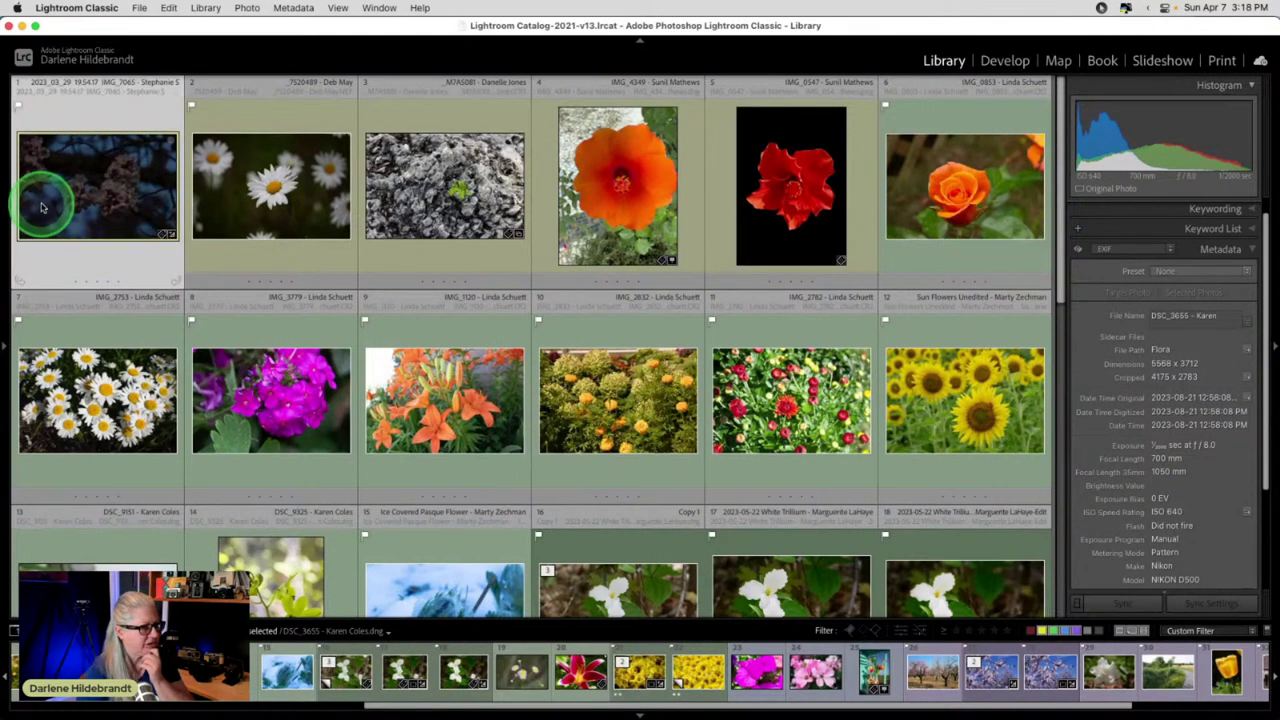
pyautogui.press('e')
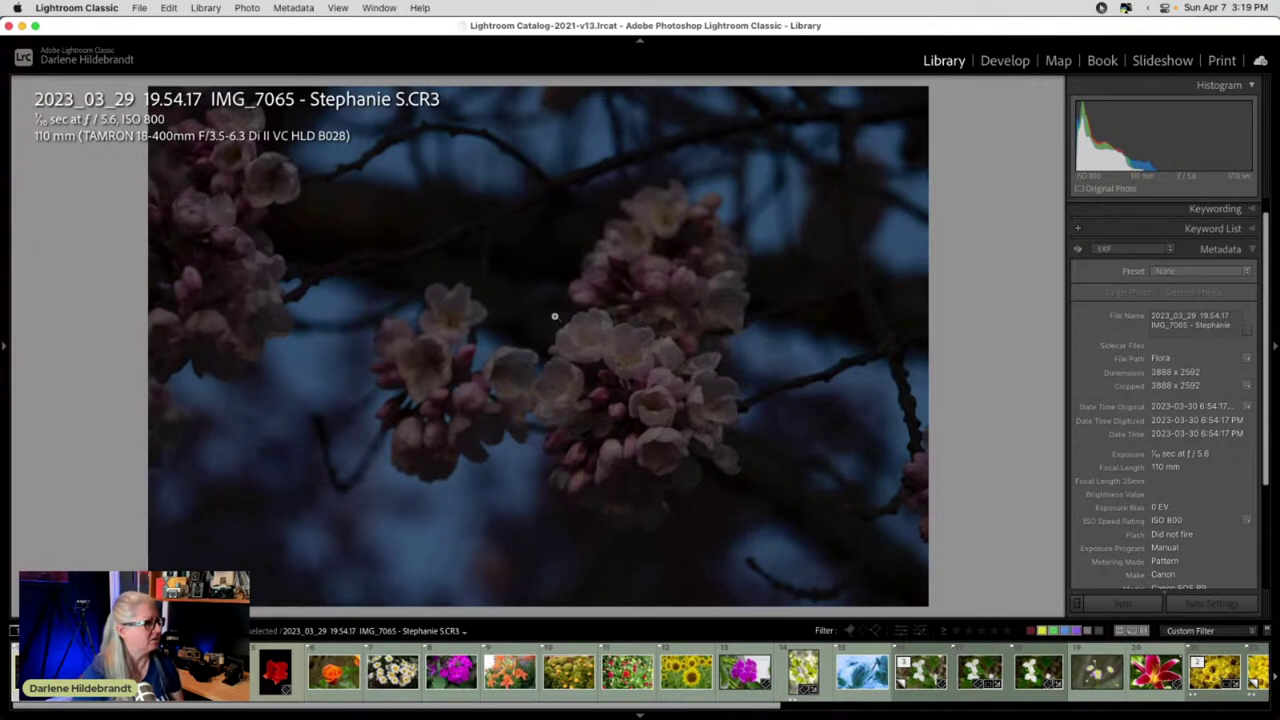
# - Examine the blossom photo's EXIF metadata for its exposure, ISO, lens and camera settings, along with its histogram
pyautogui.click(897, 311)
pyautogui.click(1150, 392)
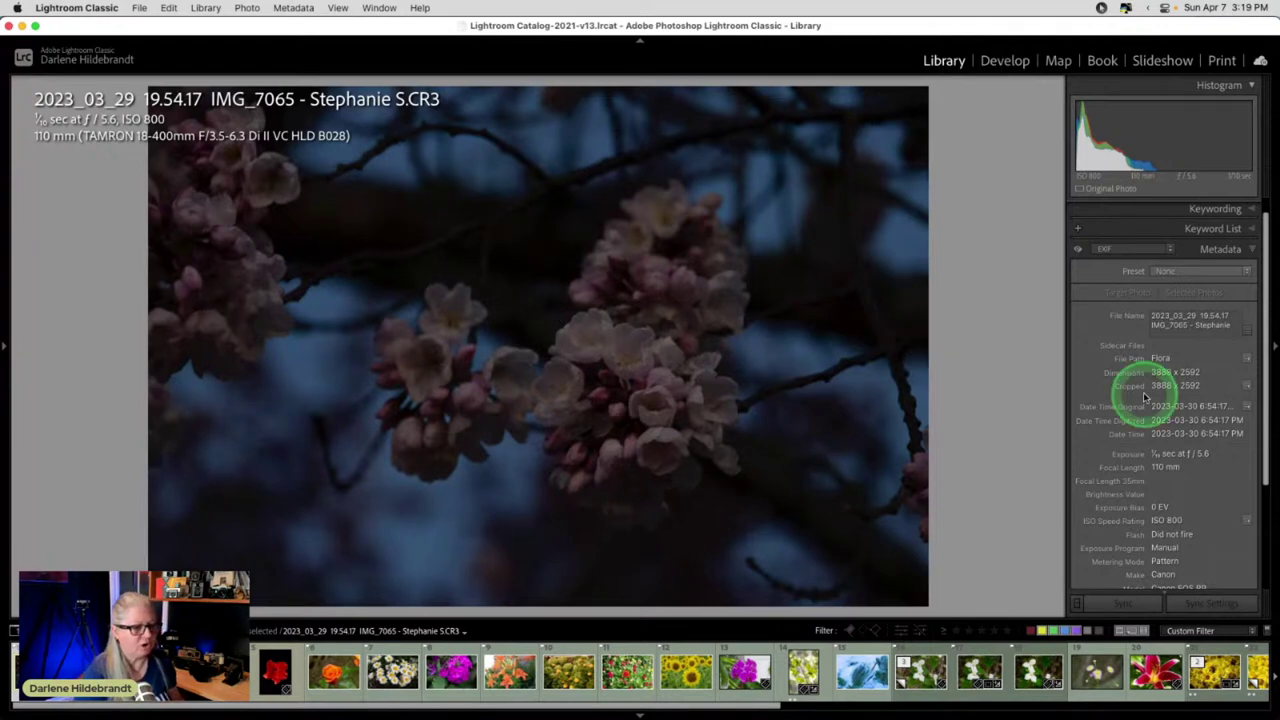
pyautogui.scroll(-3, 1151, 385)
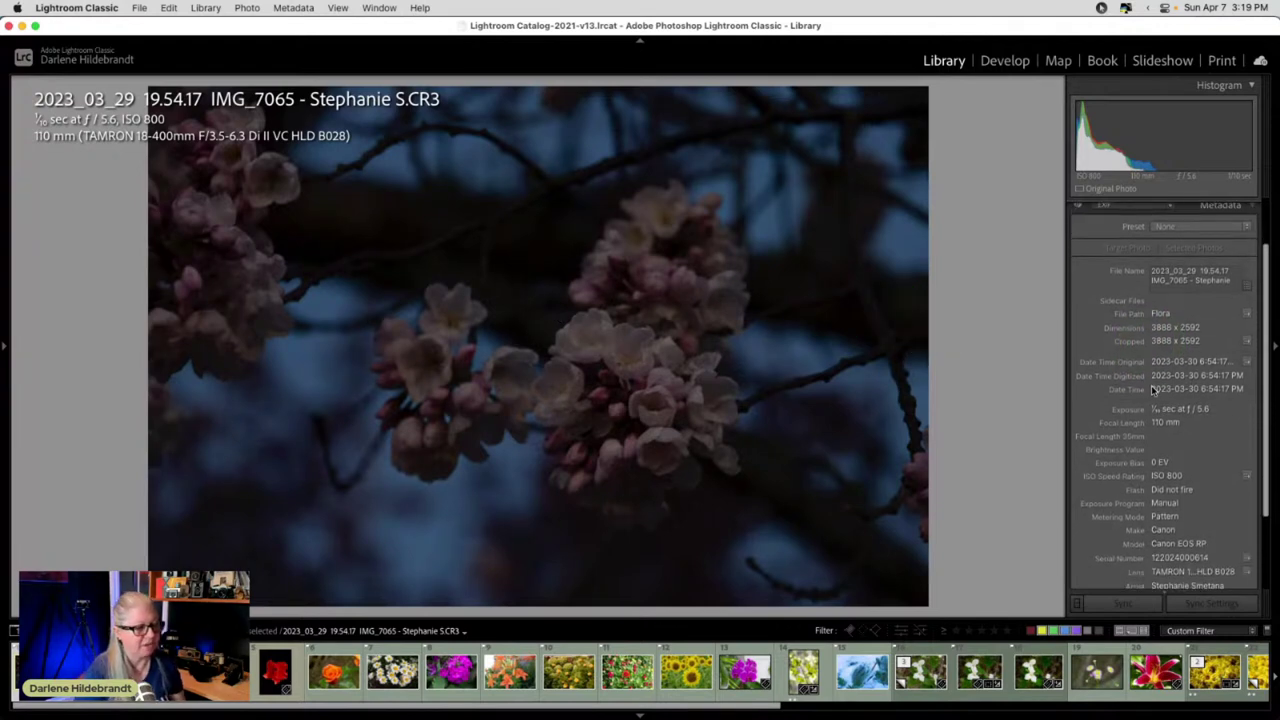
pyautogui.click(1104, 490)
pyautogui.click(1106, 450)
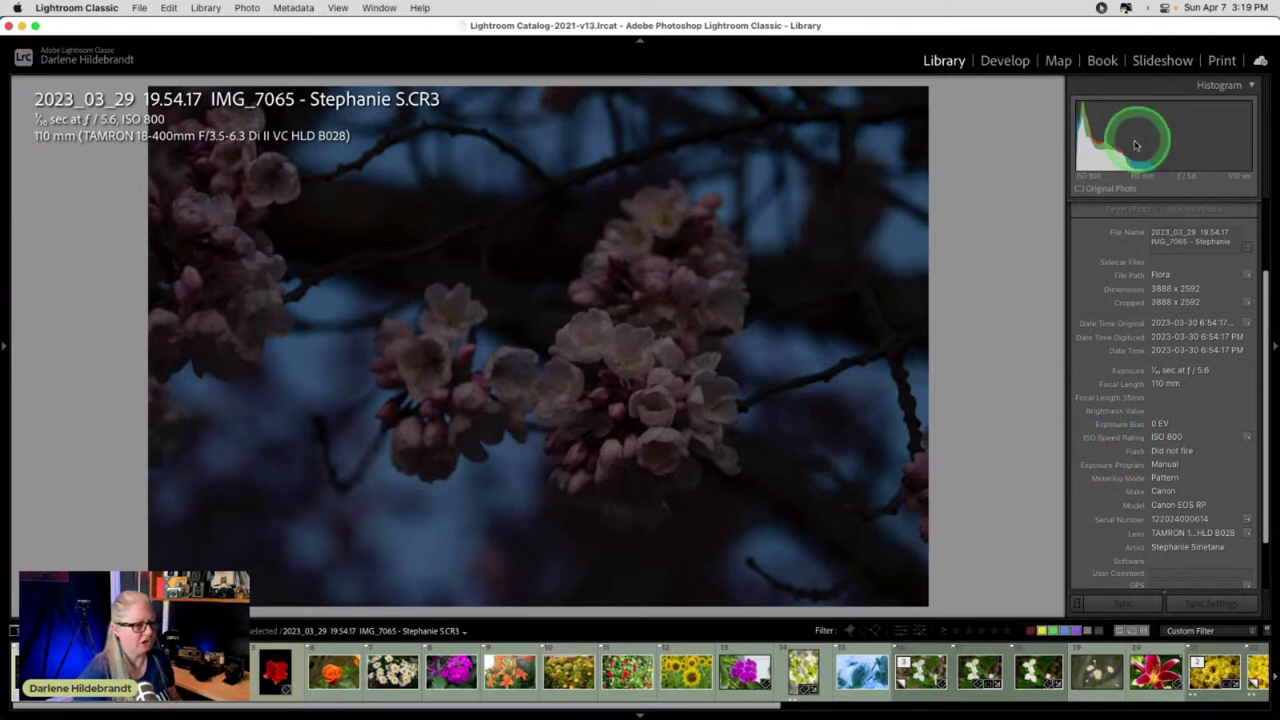
pyautogui.scroll(1, 1178, 344)
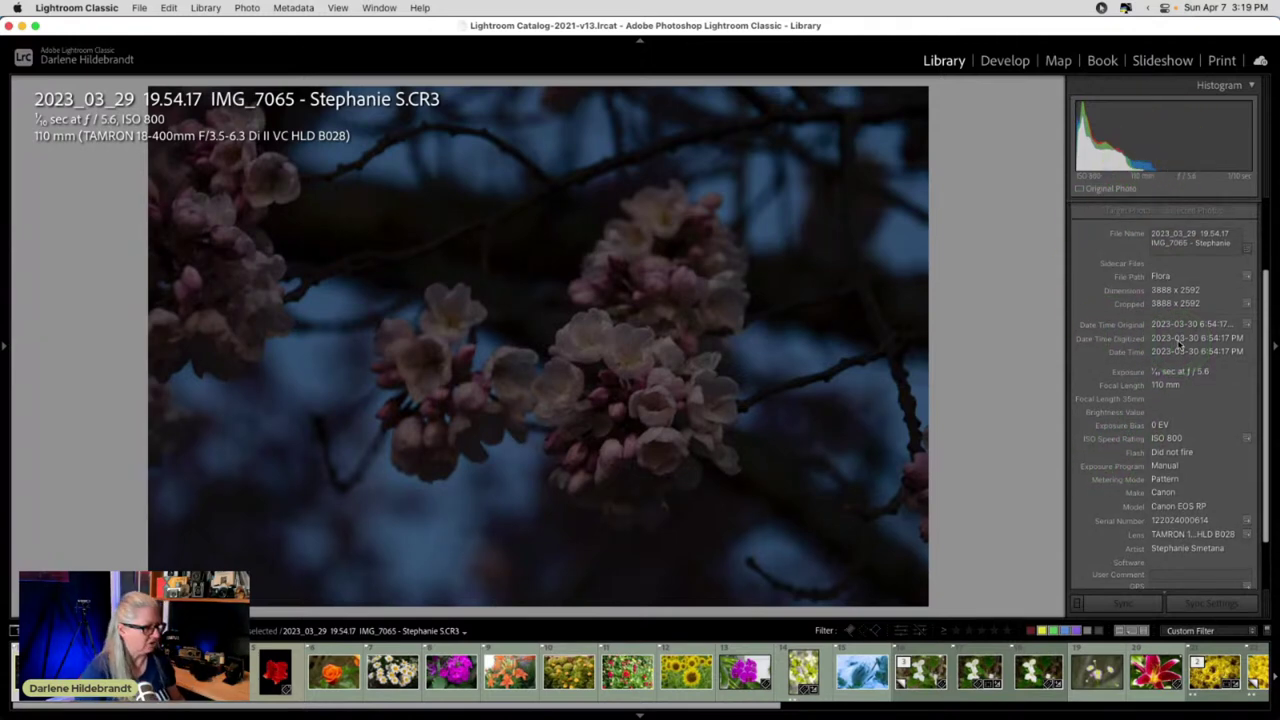
# - Open the blossom photo in Develop and apply the Camera Landscape profile
pyautogui.press('d')
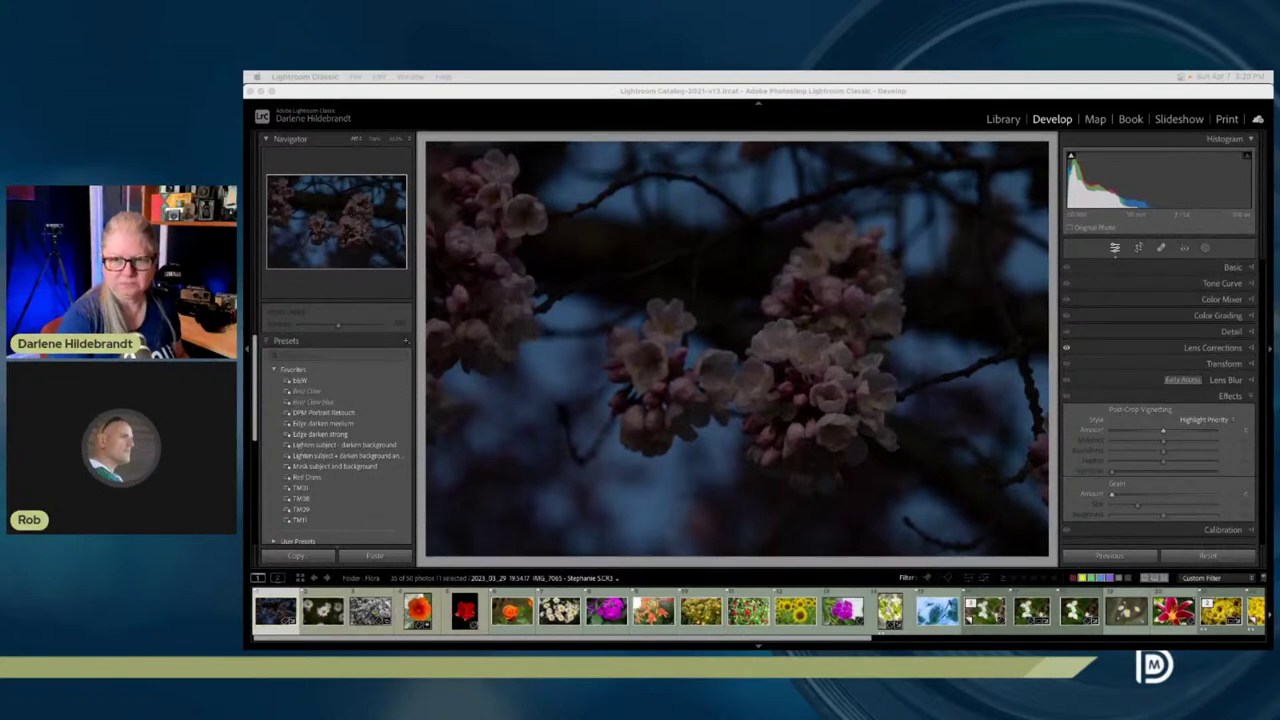
pyautogui.click(1238, 267)
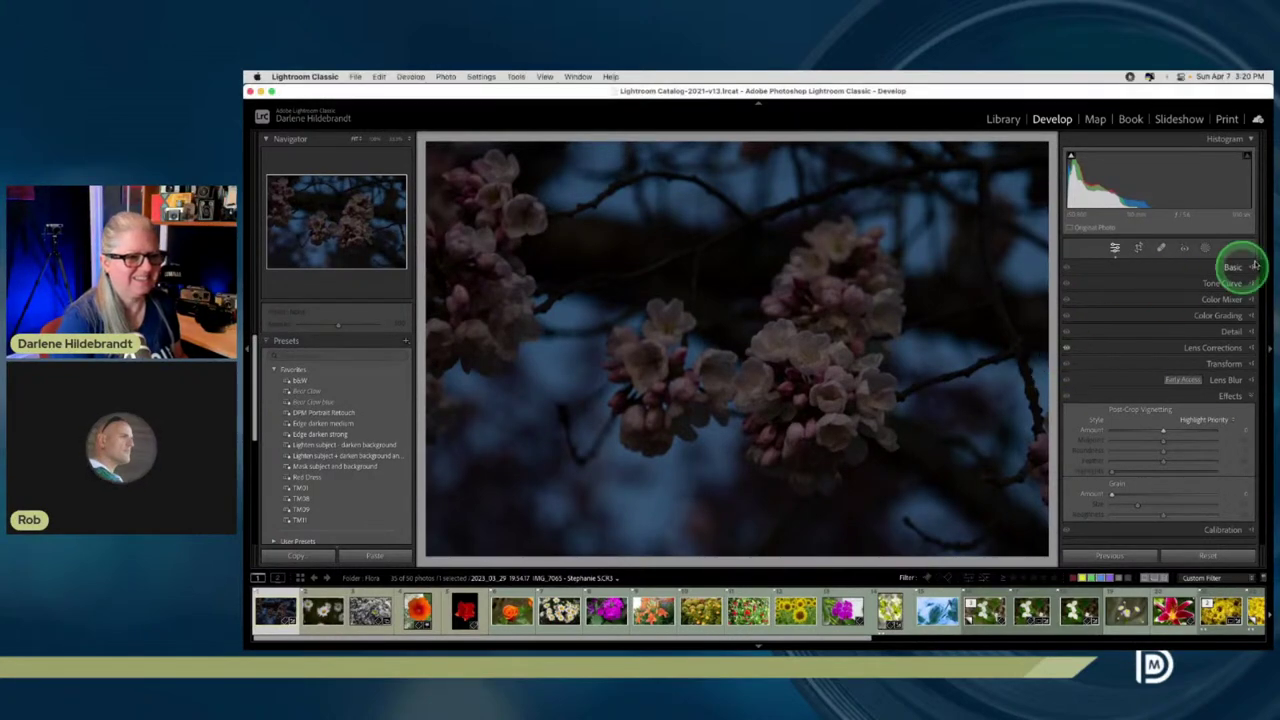
pyautogui.click(1234, 268)
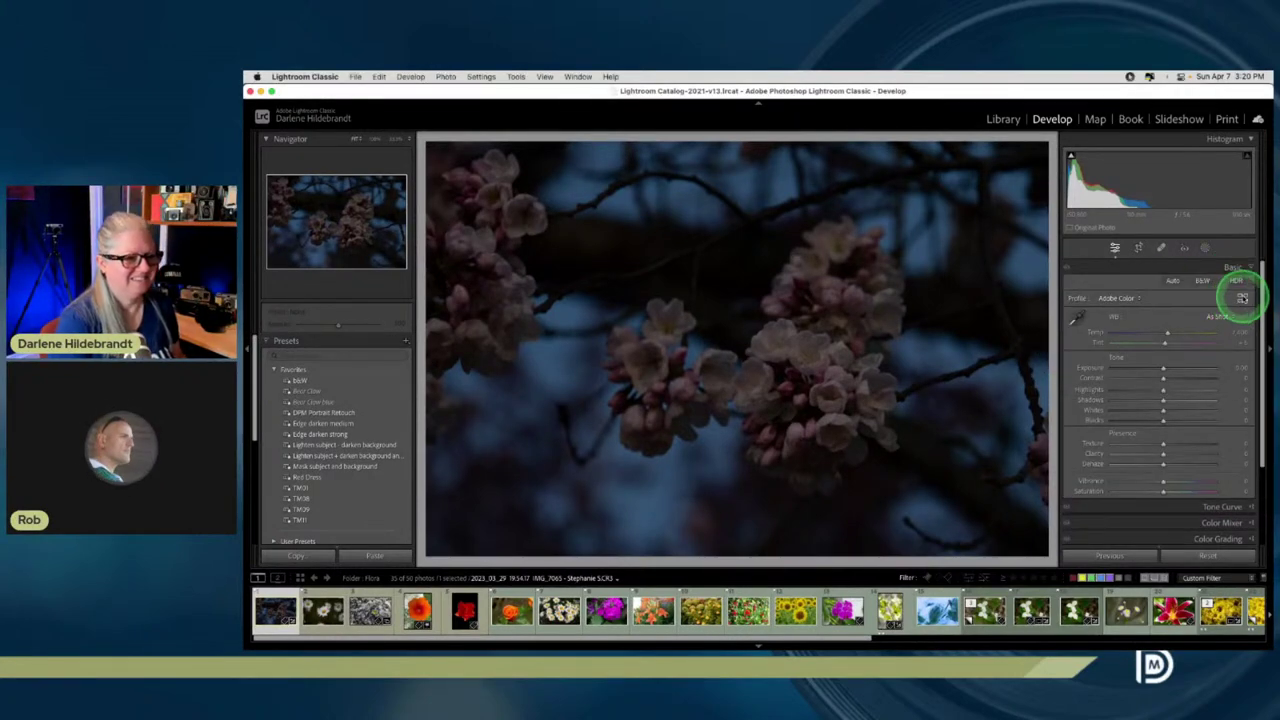
pyautogui.click(1239, 298)
pyautogui.click(1183, 368)
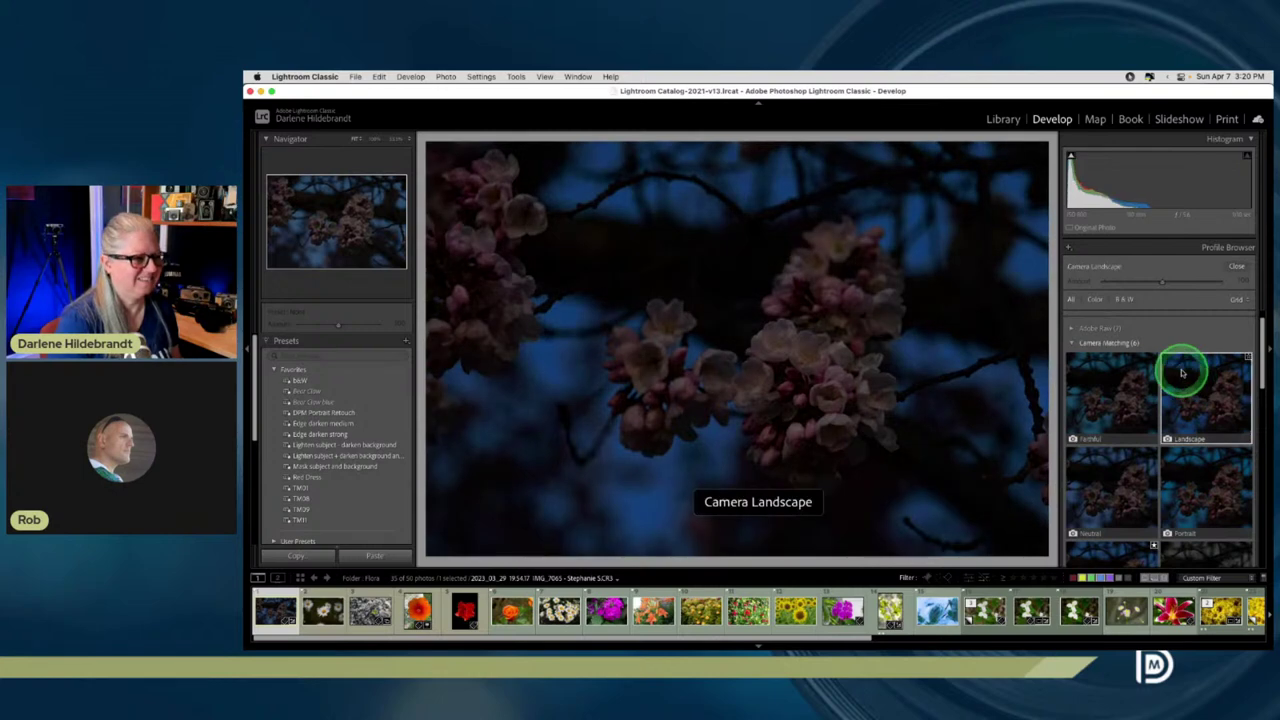
pyautogui.click(1237, 267)
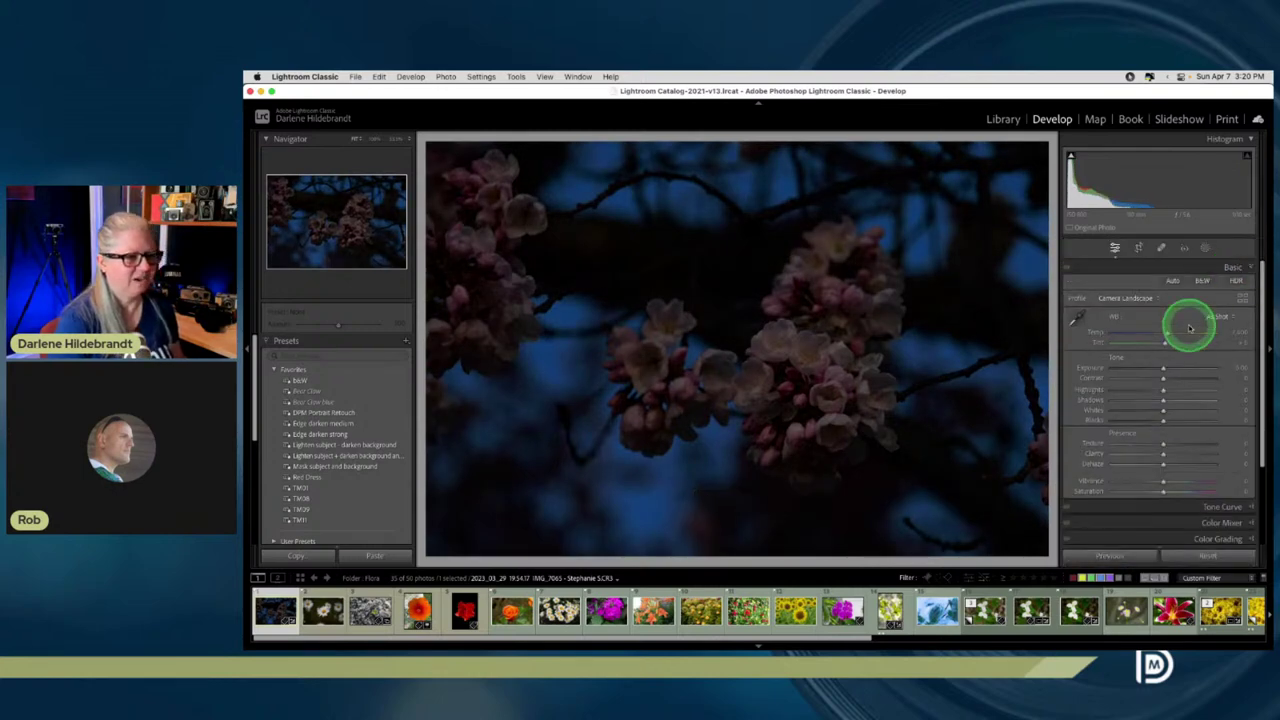
# - Set the blossom photo's Whites automatically and raise its Exposure to +1.55
pyautogui.keyDown('shift'); pyautogui.doubleClick(1095, 413); pyautogui.keyUp('shift')
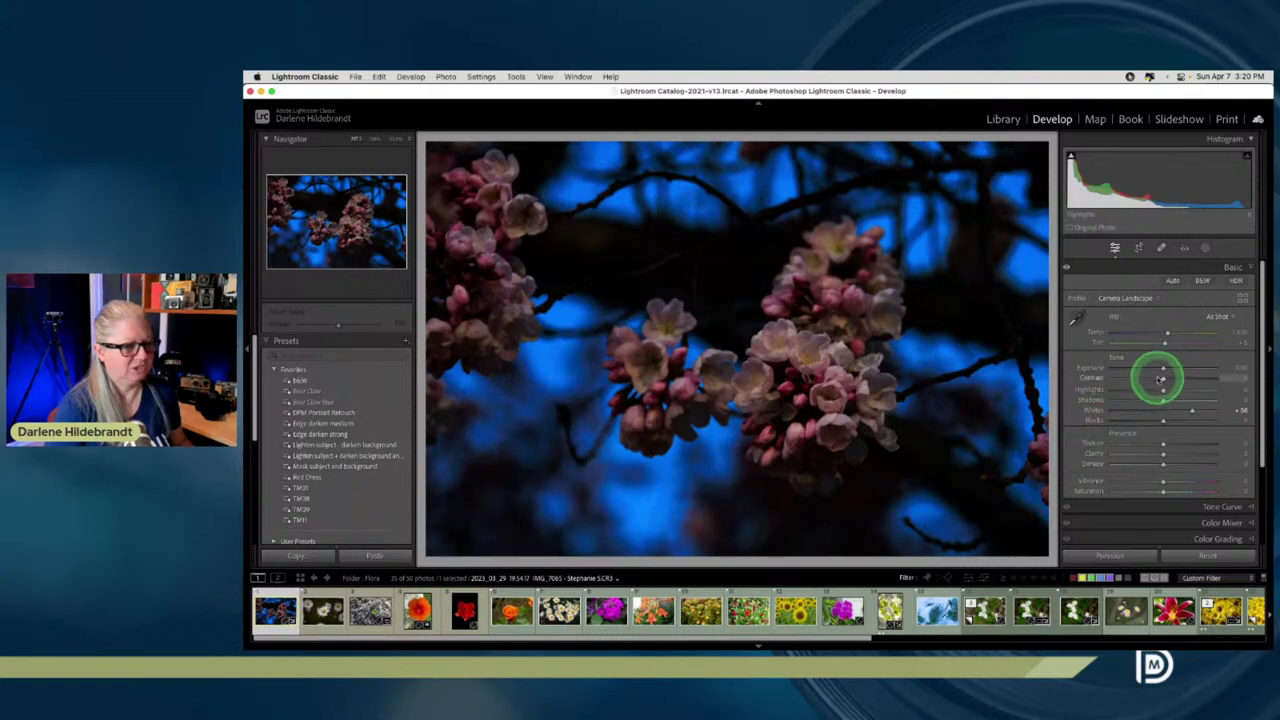
pyautogui.moveTo(1162, 368); pyautogui.dragTo(1177, 369)
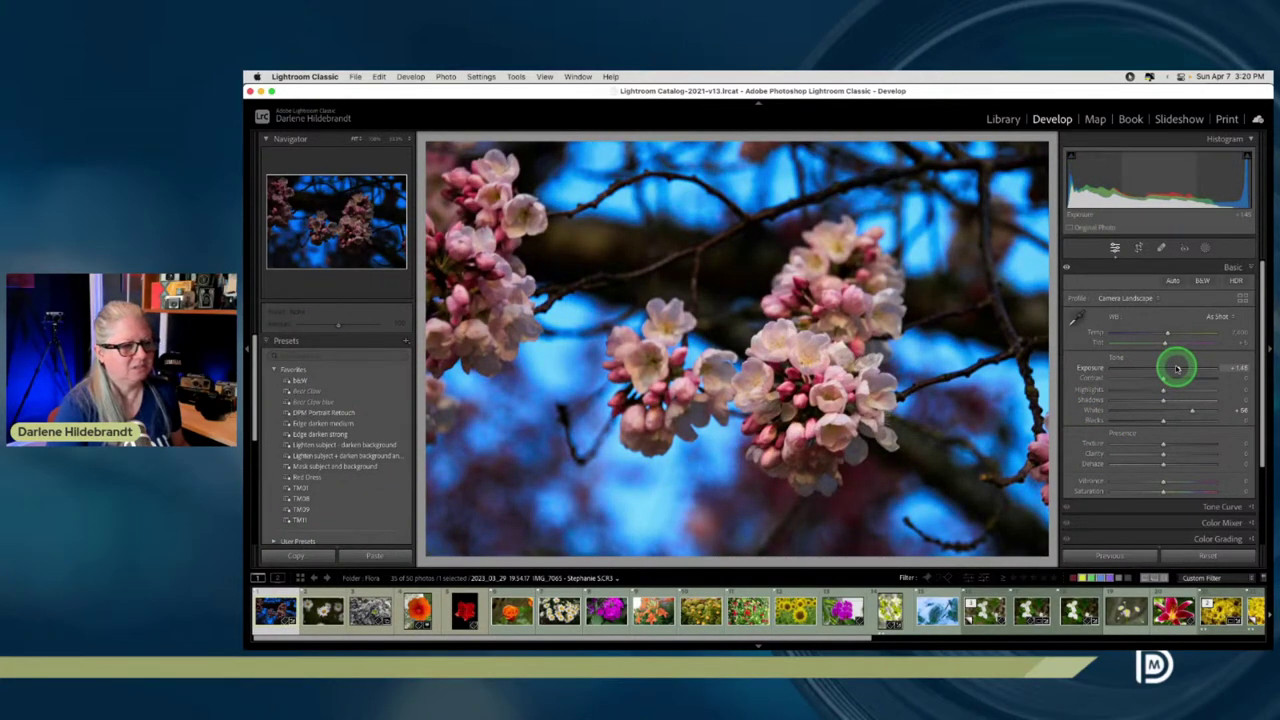
pyautogui.moveTo(1178, 369); pyautogui.dragTo(1175, 421)
pyautogui.click(1113, 456)
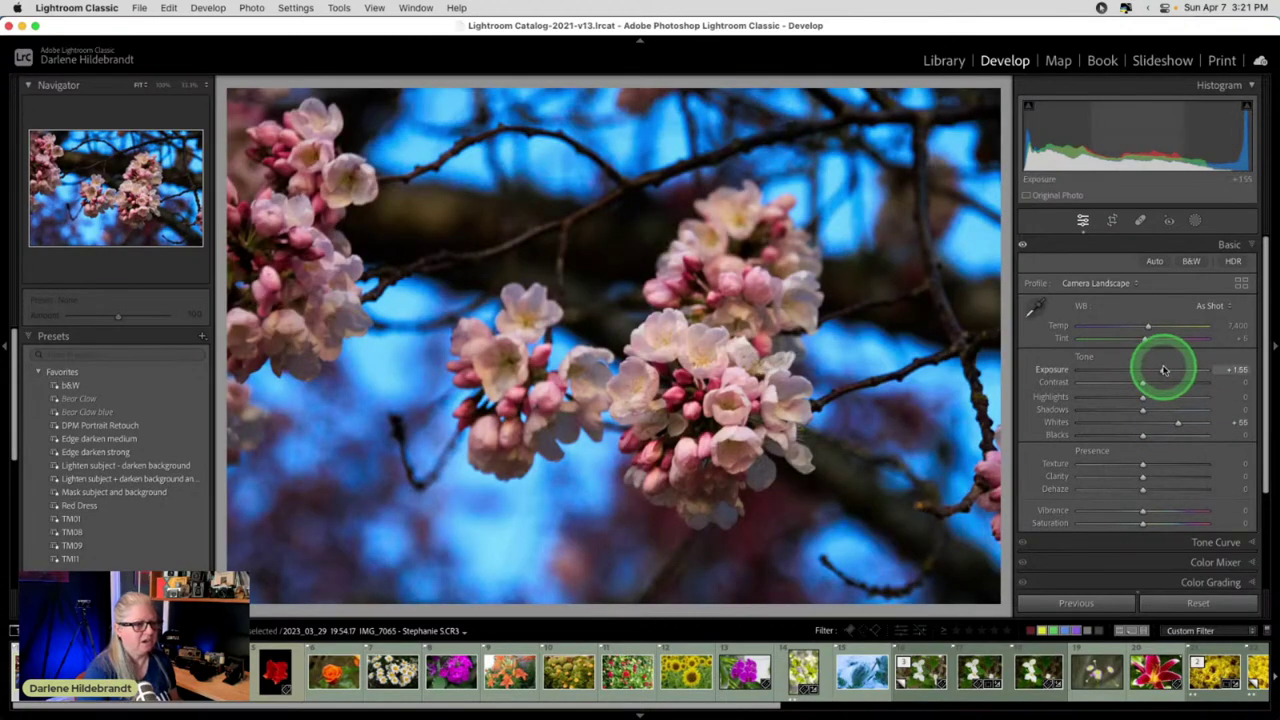
# - Raise the blossom photo's Exposure to +1.75
pyautogui.moveTo(1160, 369); pyautogui.dragTo(1164, 370)
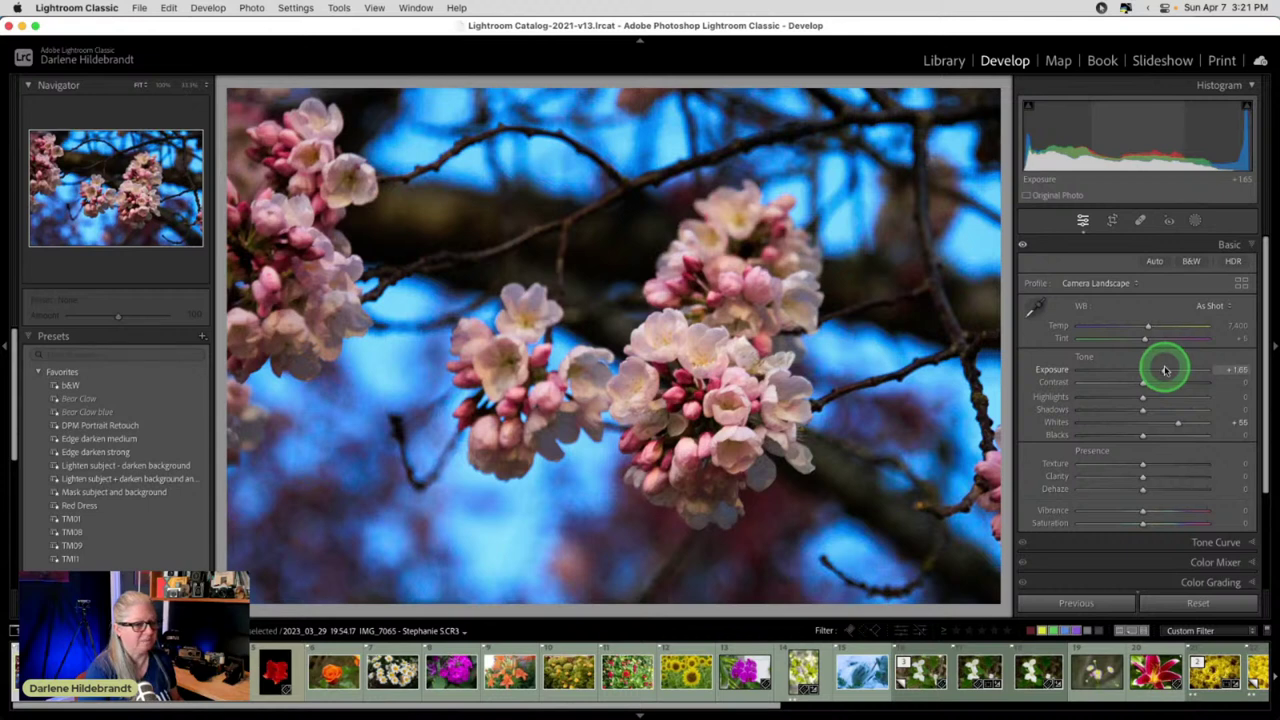
pyautogui.moveTo(1164, 370); pyautogui.dragTo(1167, 370)
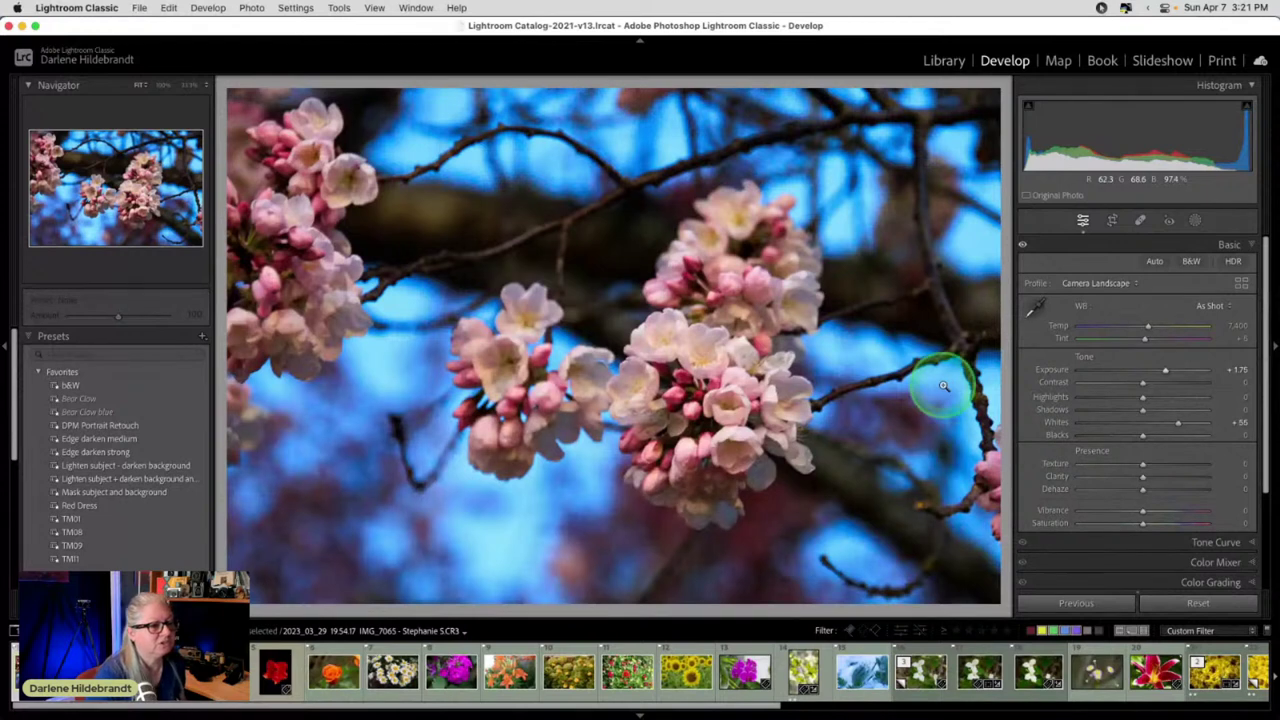
# - Check the blossom photo's shooting information overlay and examine the flowers close up for focus and noise, ending on the full view
pyautogui.click(929, 337)
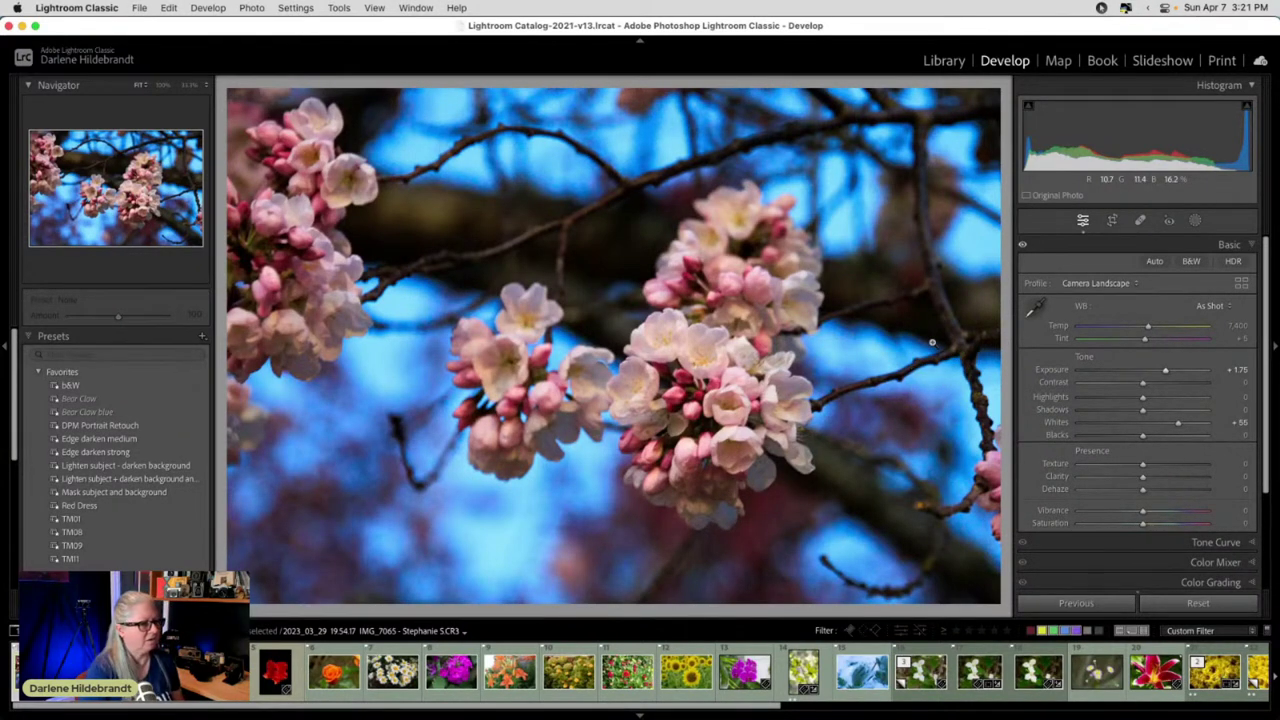
pyautogui.click(931, 340)
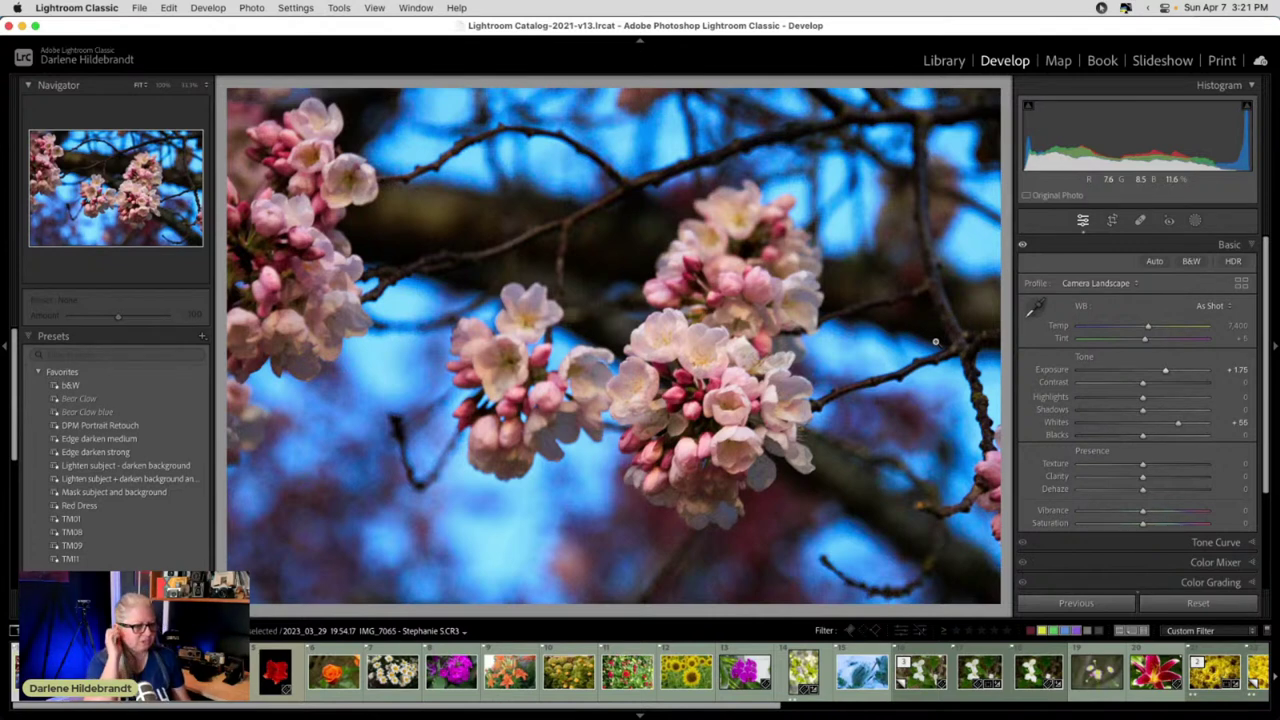
pyautogui.click(934, 333)
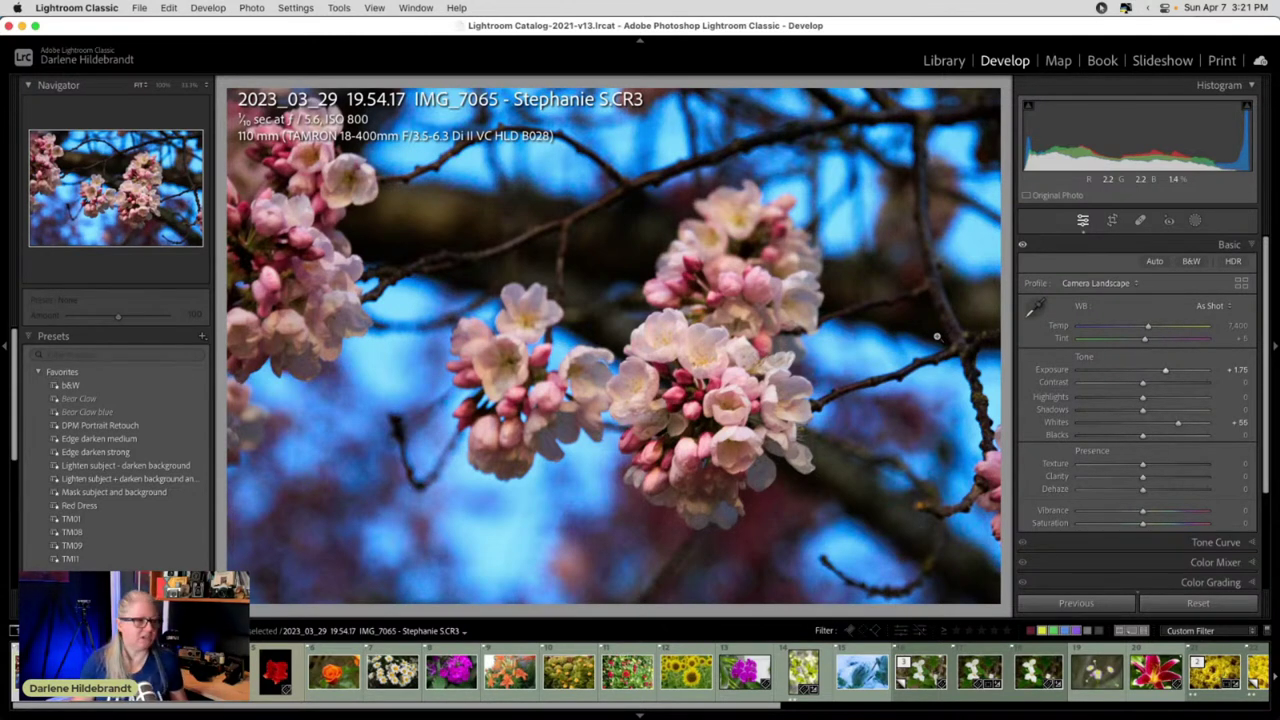
pyautogui.click(937, 337)
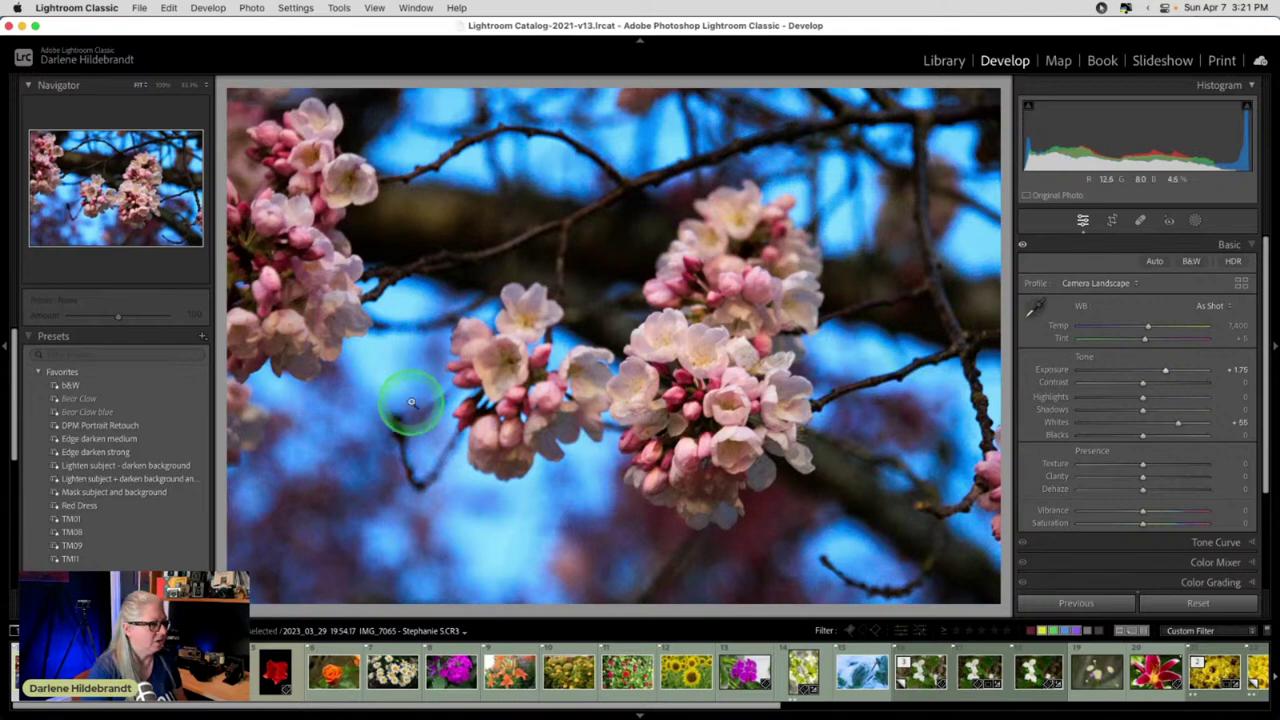
pyautogui.moveTo(406, 403); pyautogui.dragTo(399, 385)
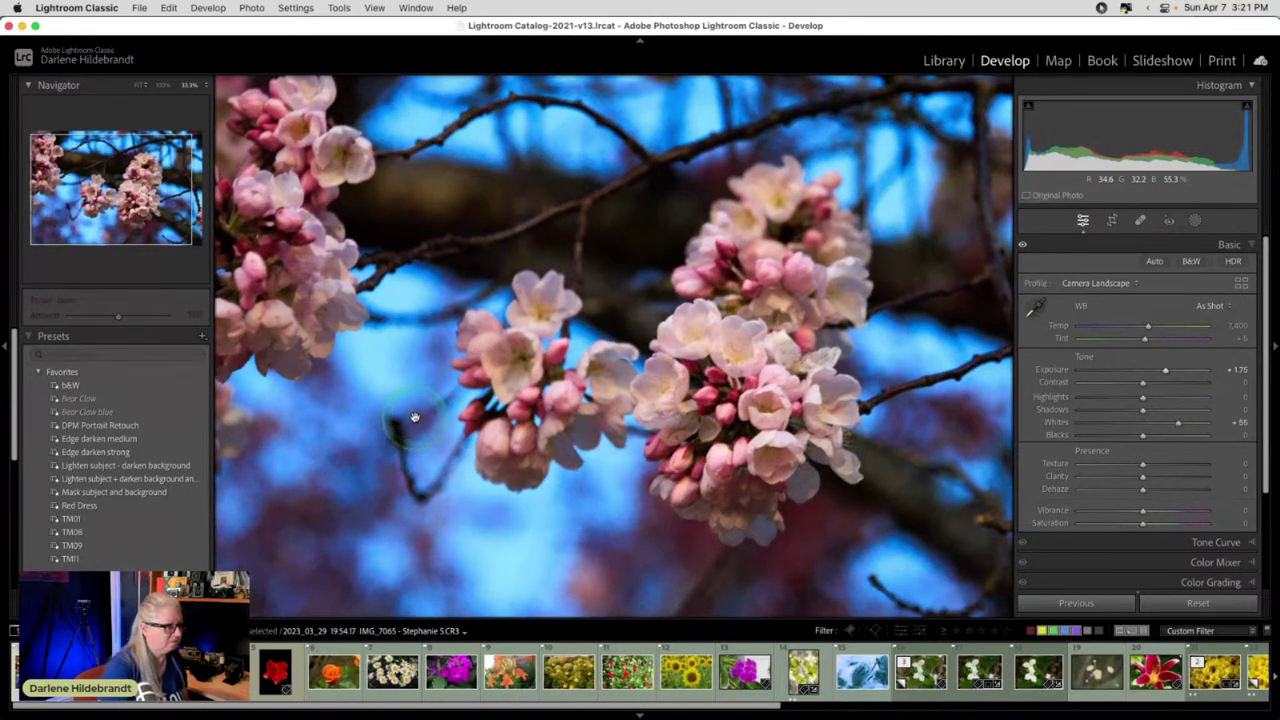
pyautogui.click(408, 420)
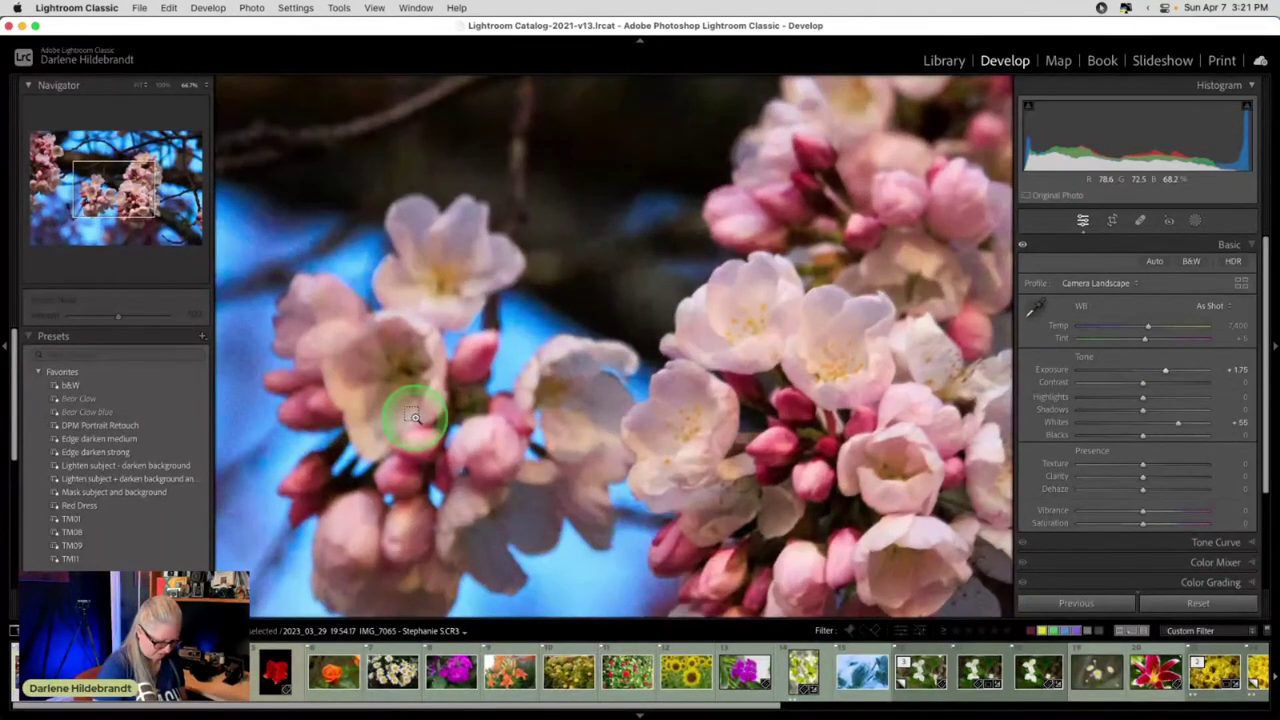
pyautogui.click(405, 420)
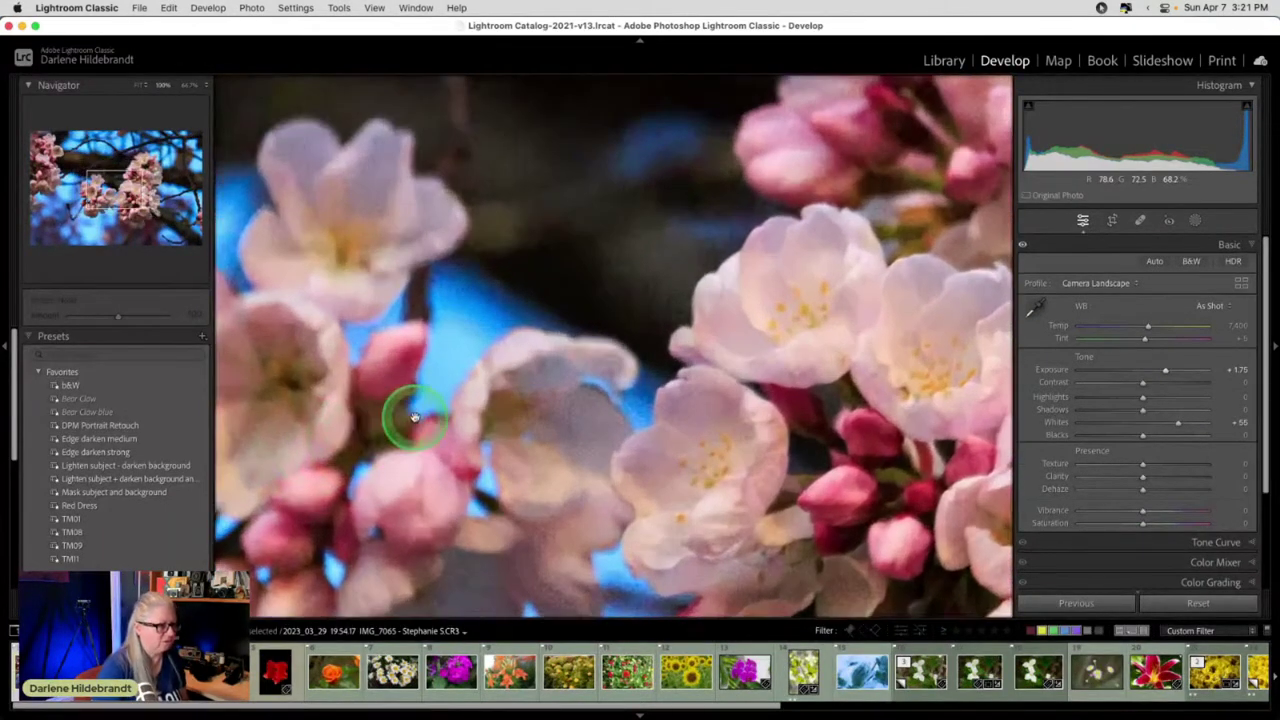
pyautogui.moveTo(420, 463); pyautogui.dragTo(580, 237)
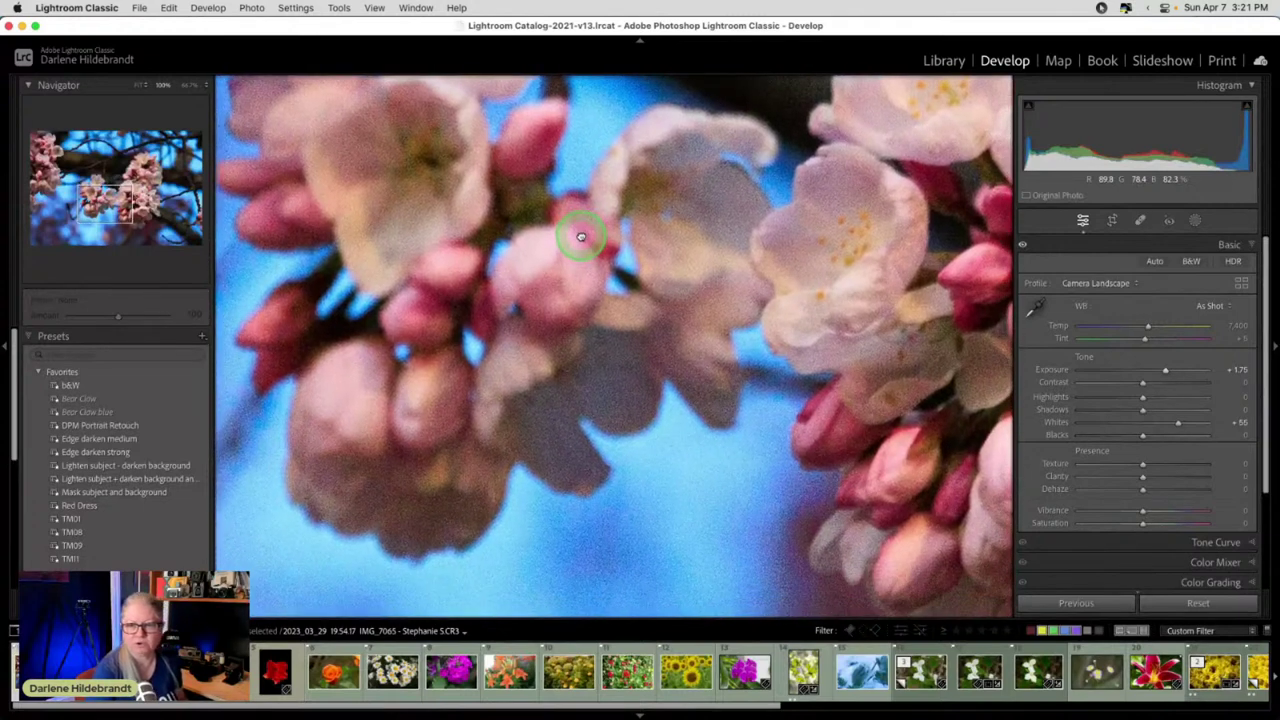
pyautogui.click(527, 414)
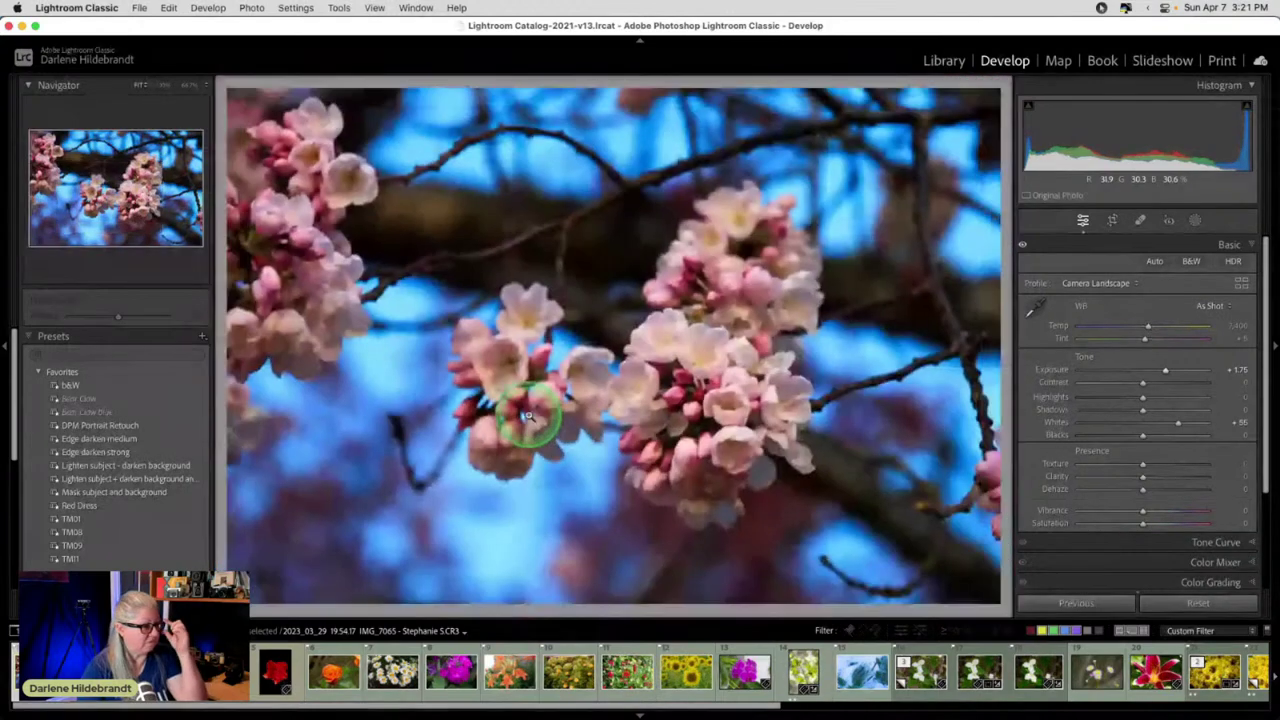
# - Darken the blossom photo's edges with the Edge darken medium preset after trying the strong version, and warm the Temp to 7,506
pyautogui.click(140, 439)
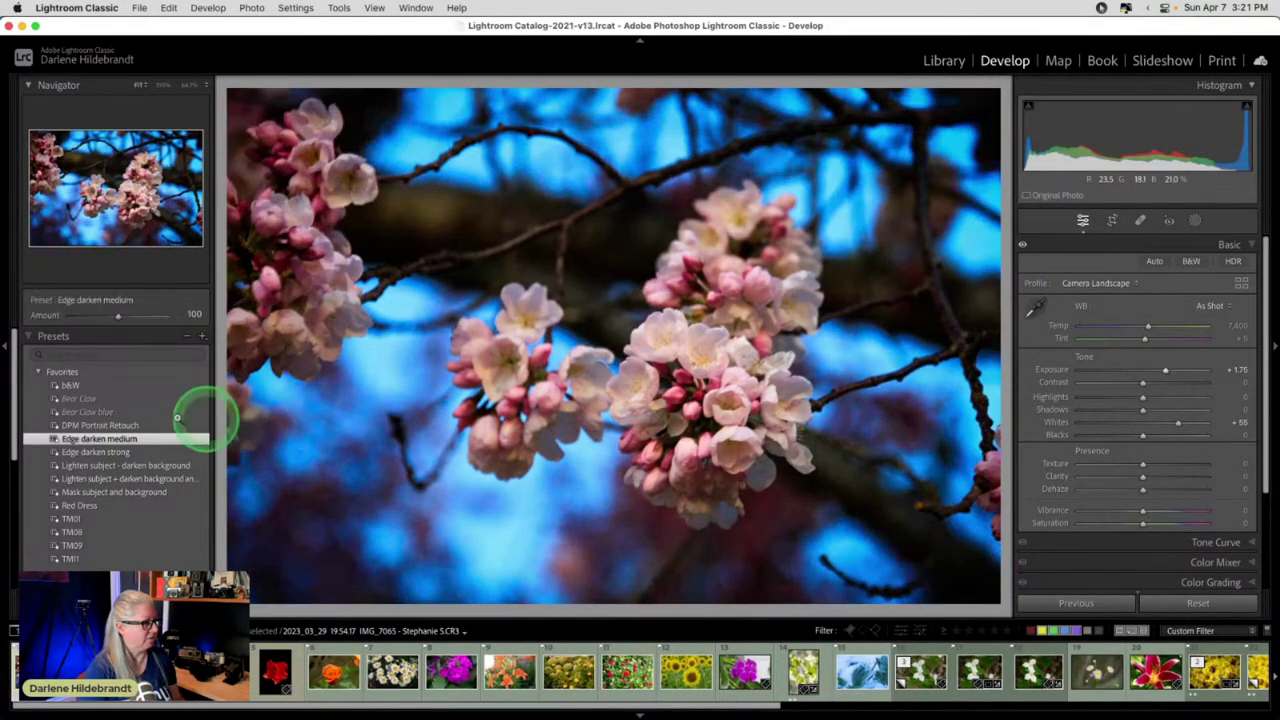
pyautogui.click(92, 453)
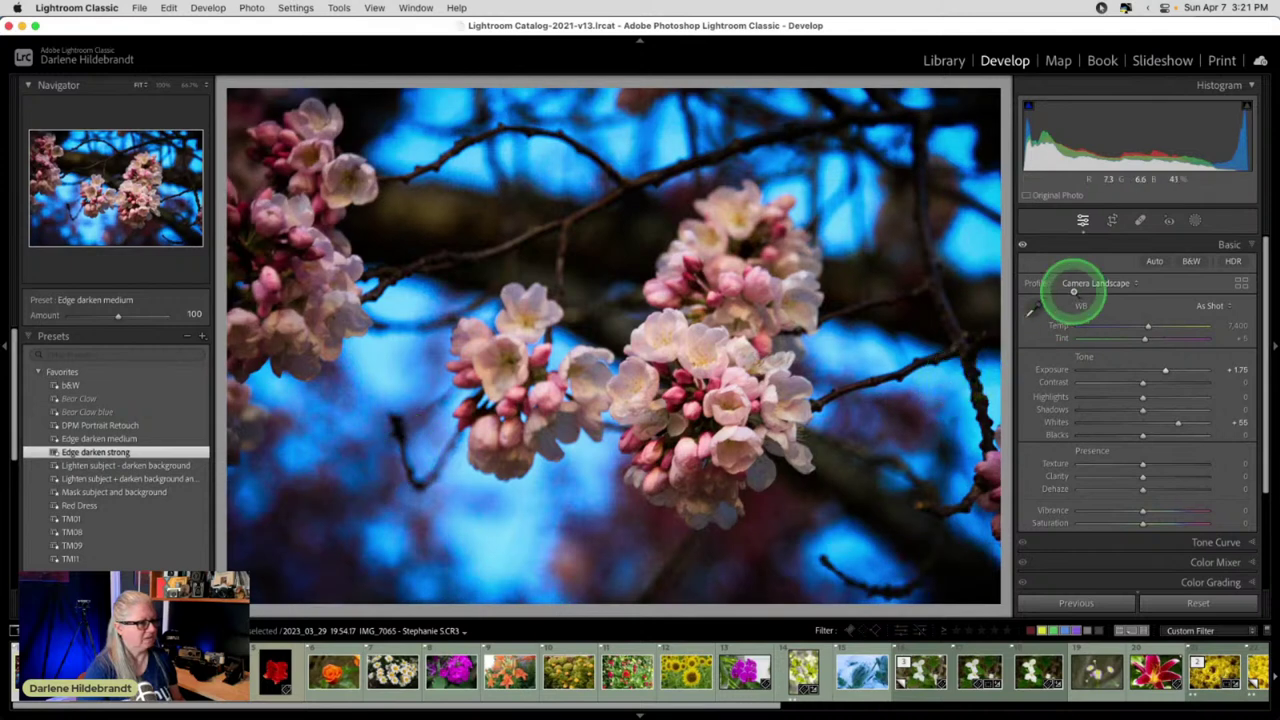
pyautogui.click(112, 439)
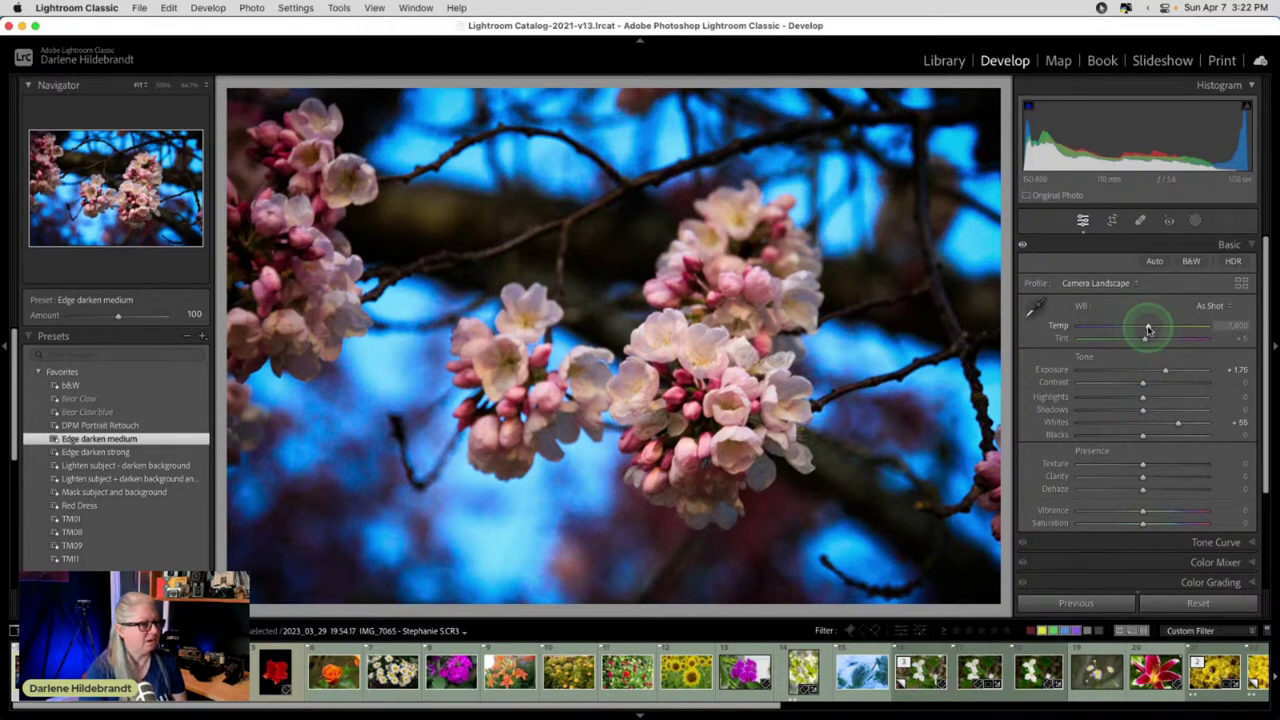
pyautogui.moveTo(1148, 329); pyautogui.dragTo(1150, 329)
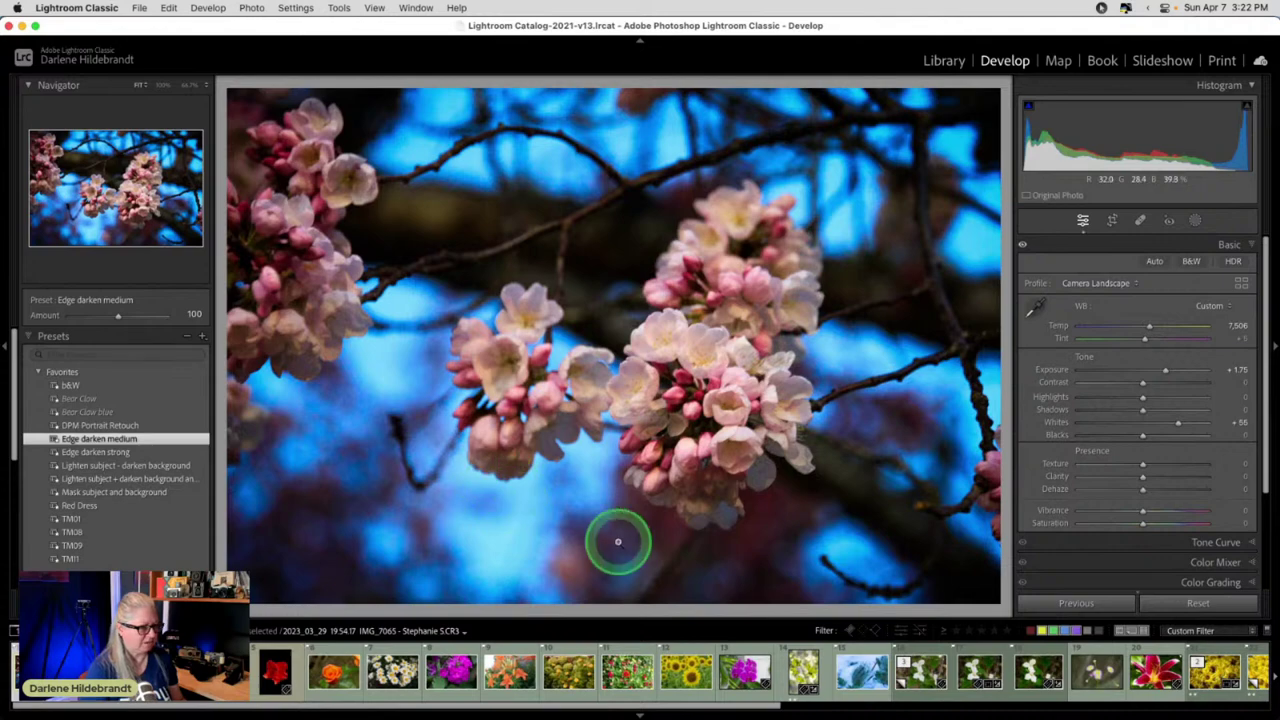
# - Crop the blossom photo tighter to about 3519 x 2346, trimming its right, top and bottom edges at the original aspect ratio
pyautogui.press('r')
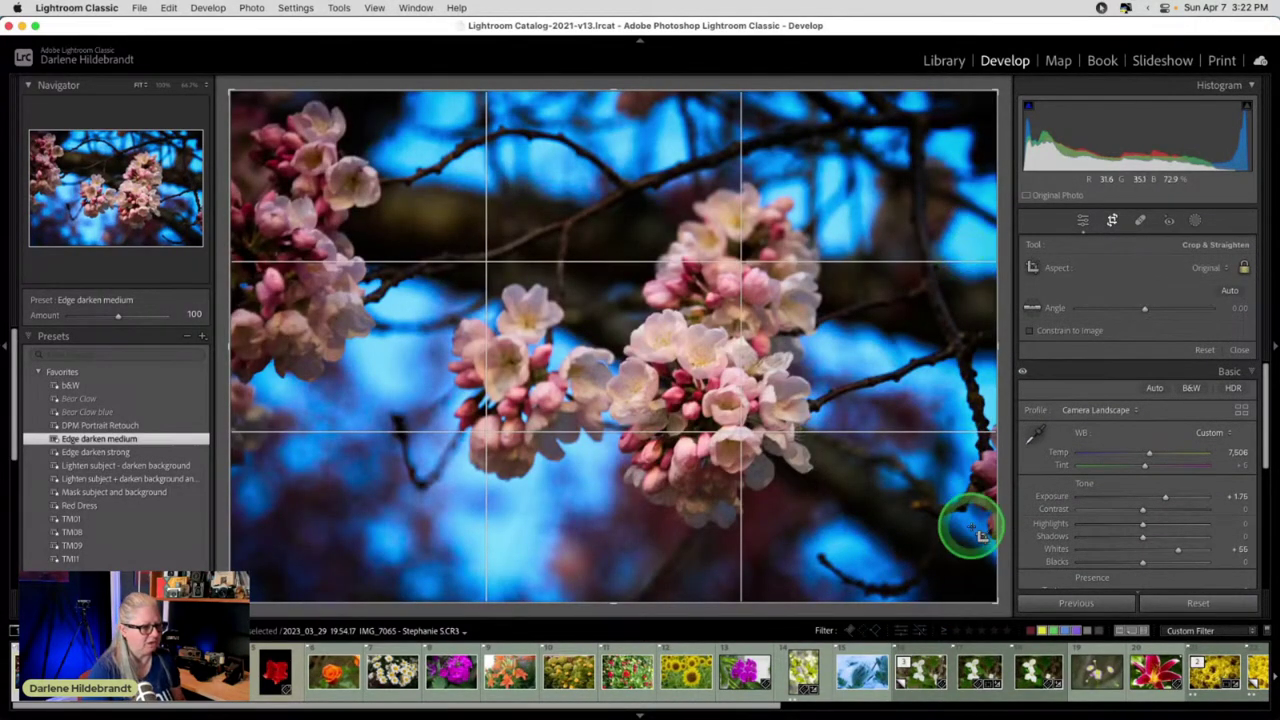
pyautogui.moveTo(986, 597); pyautogui.dragTo(975, 588)
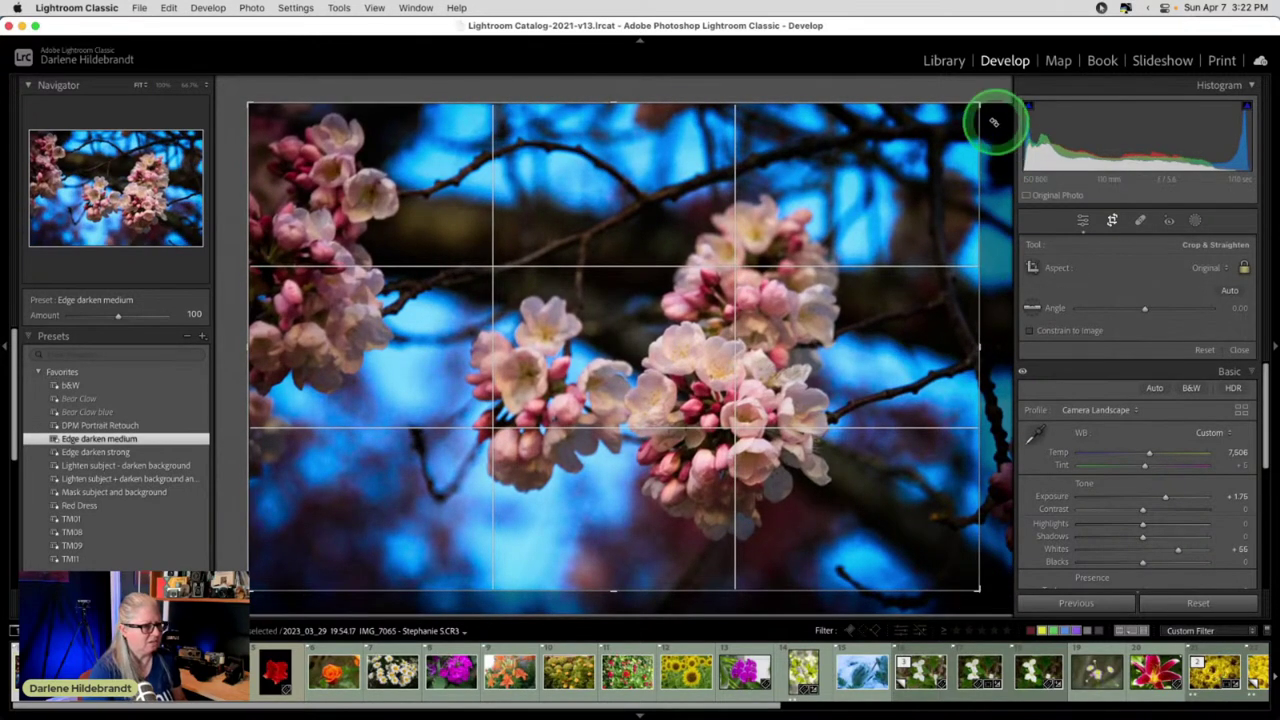
pyautogui.moveTo(980, 108); pyautogui.dragTo(958, 160)
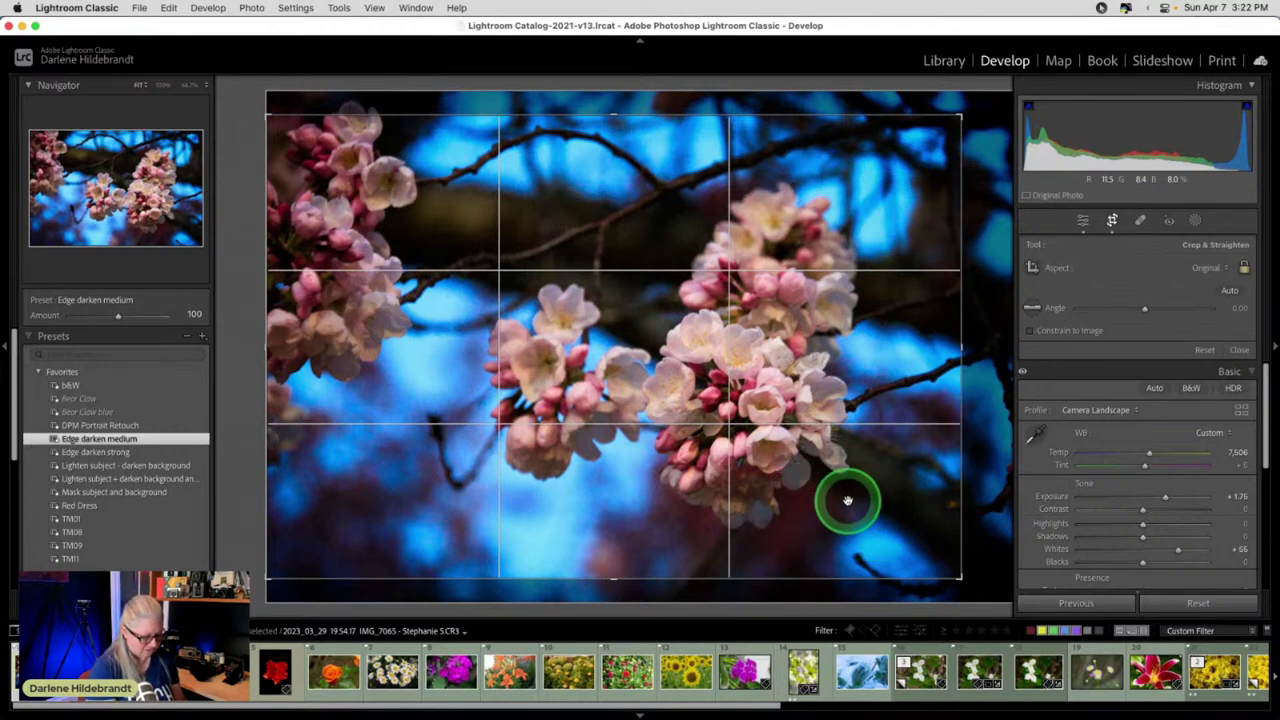
pyautogui.press('Return')
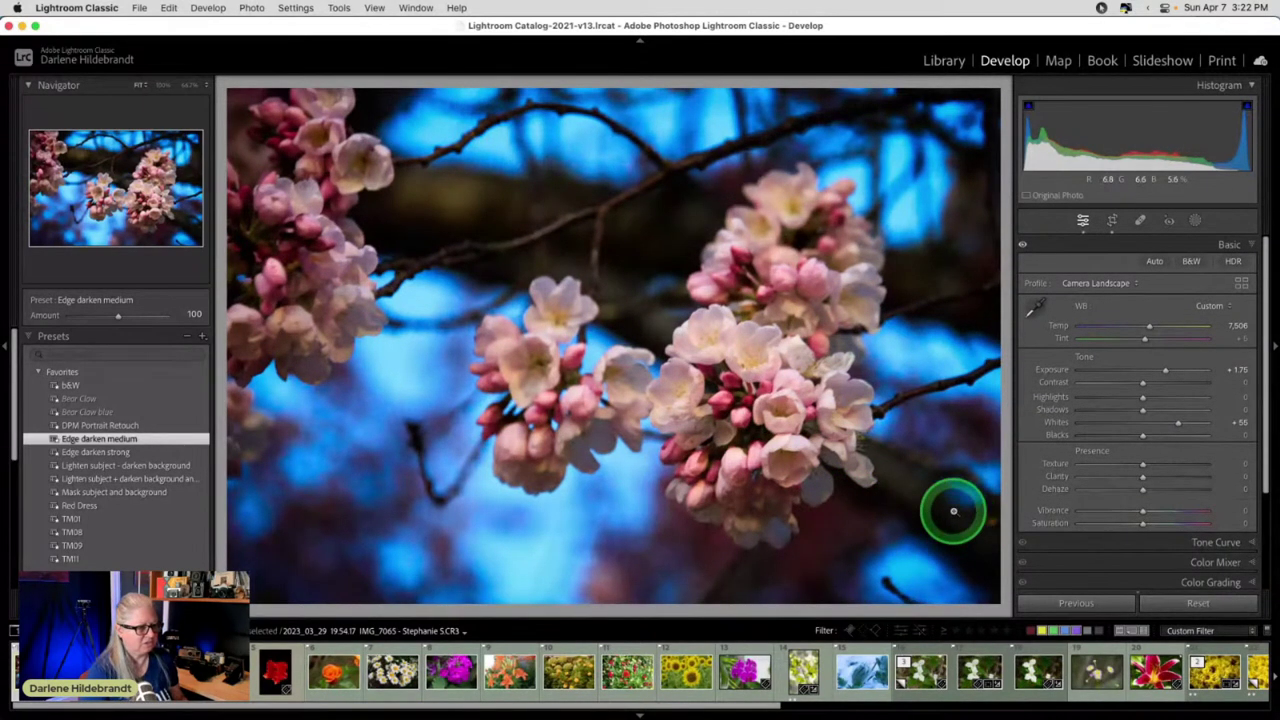
# - Remove the dark twig tip near the photo's lower-right corner with the Remove tool and compare the edit with the original
pyautogui.press('q')
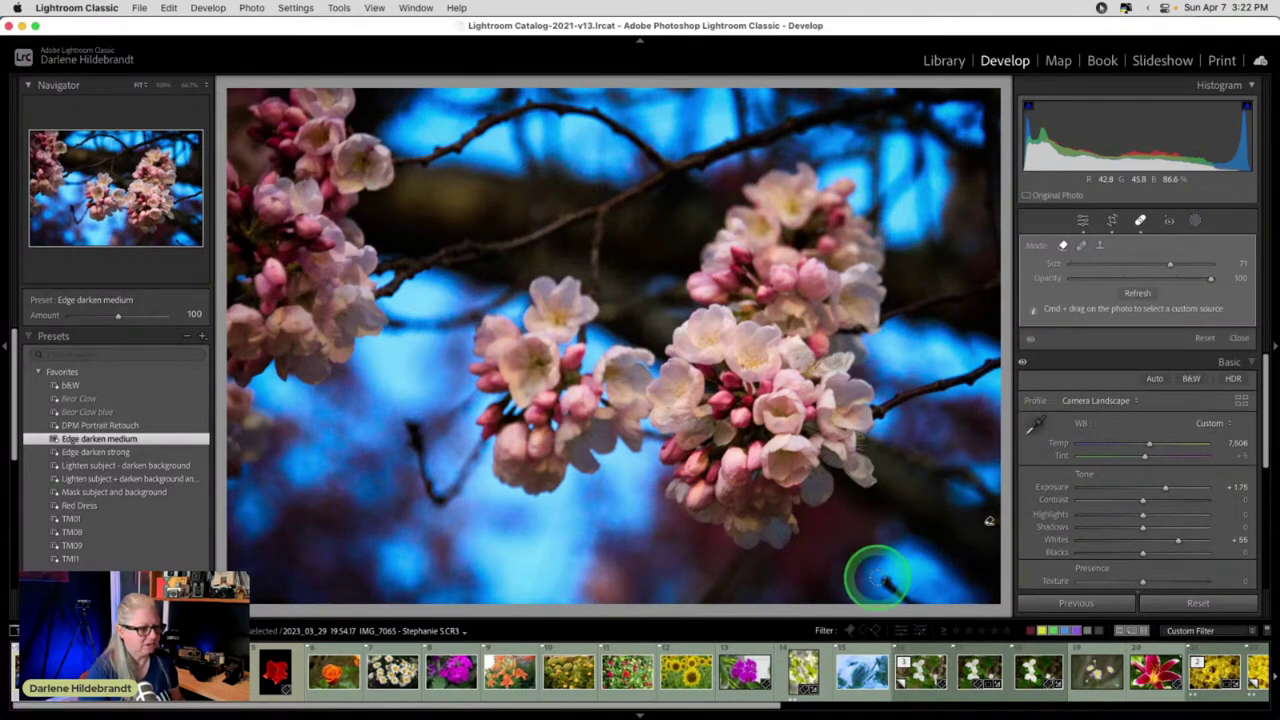
pyautogui.moveTo(882, 580)
pyautogui.mouseDown()
pyautogui.moveTo(918, 605)
pyautogui.moveTo(886, 579)
pyautogui.mouseUp()
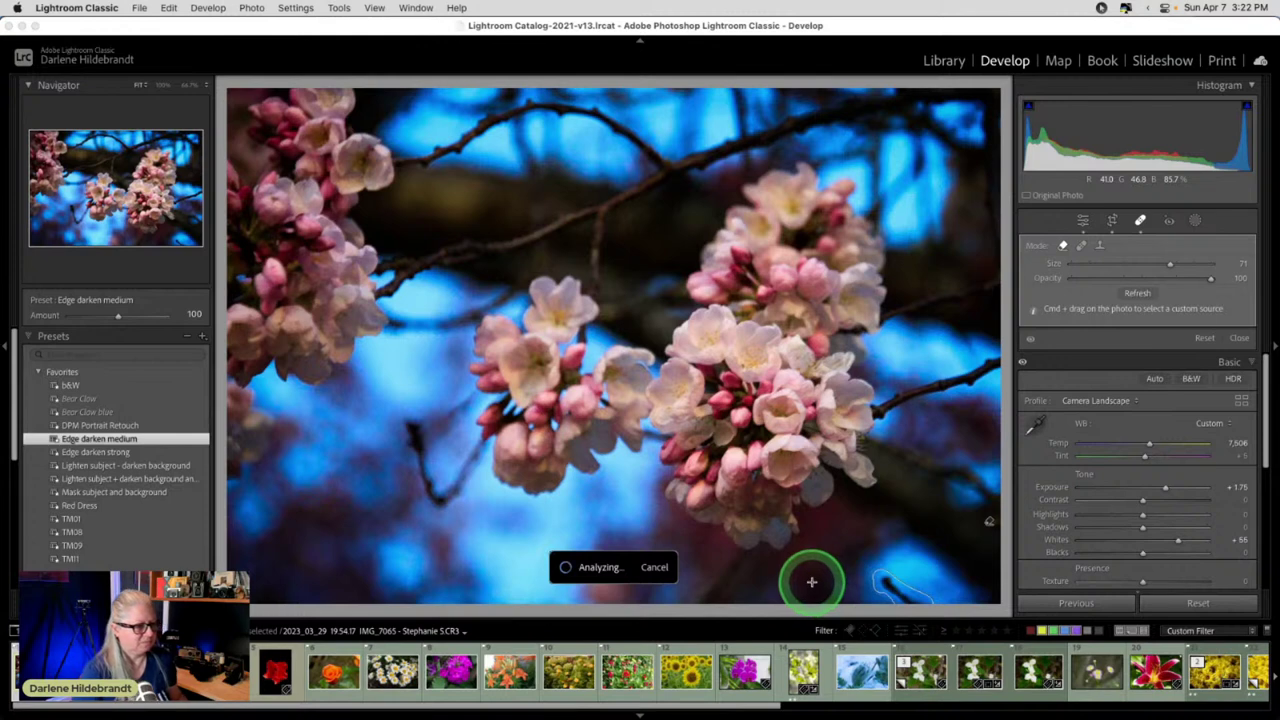
pyautogui.press('q')
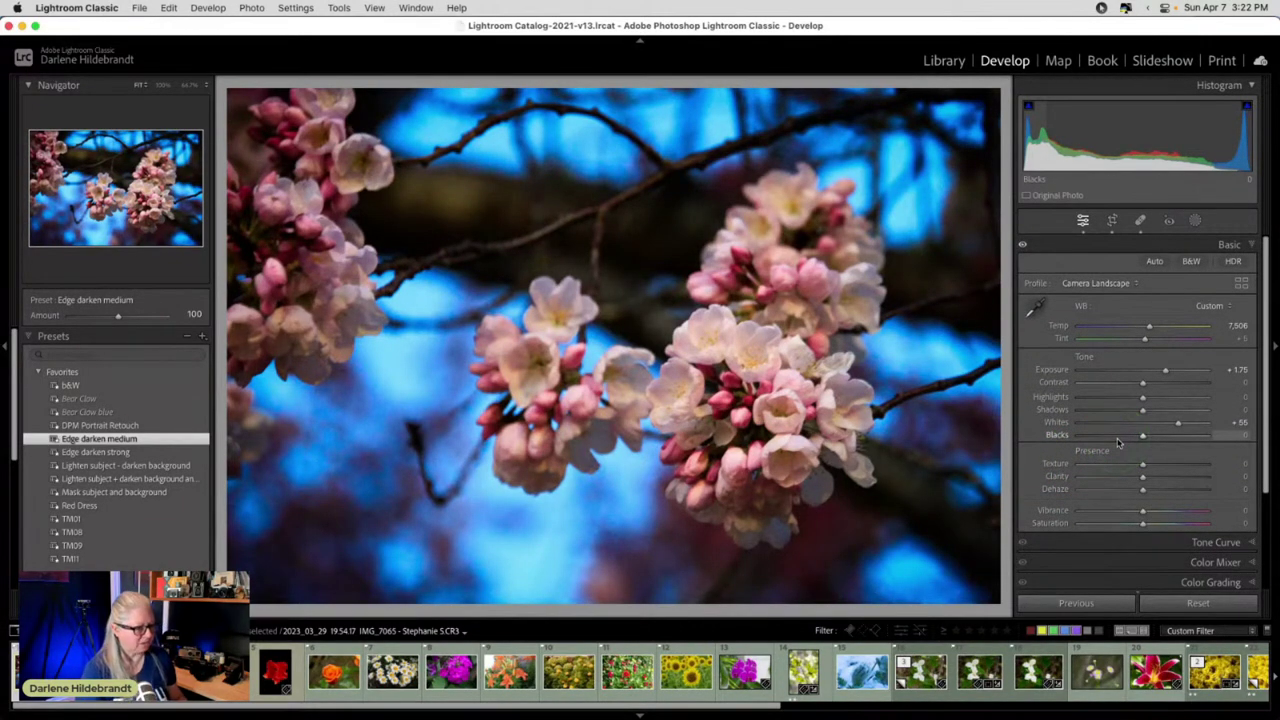
pyautogui.press('\\')
pyautogui.press('\\')
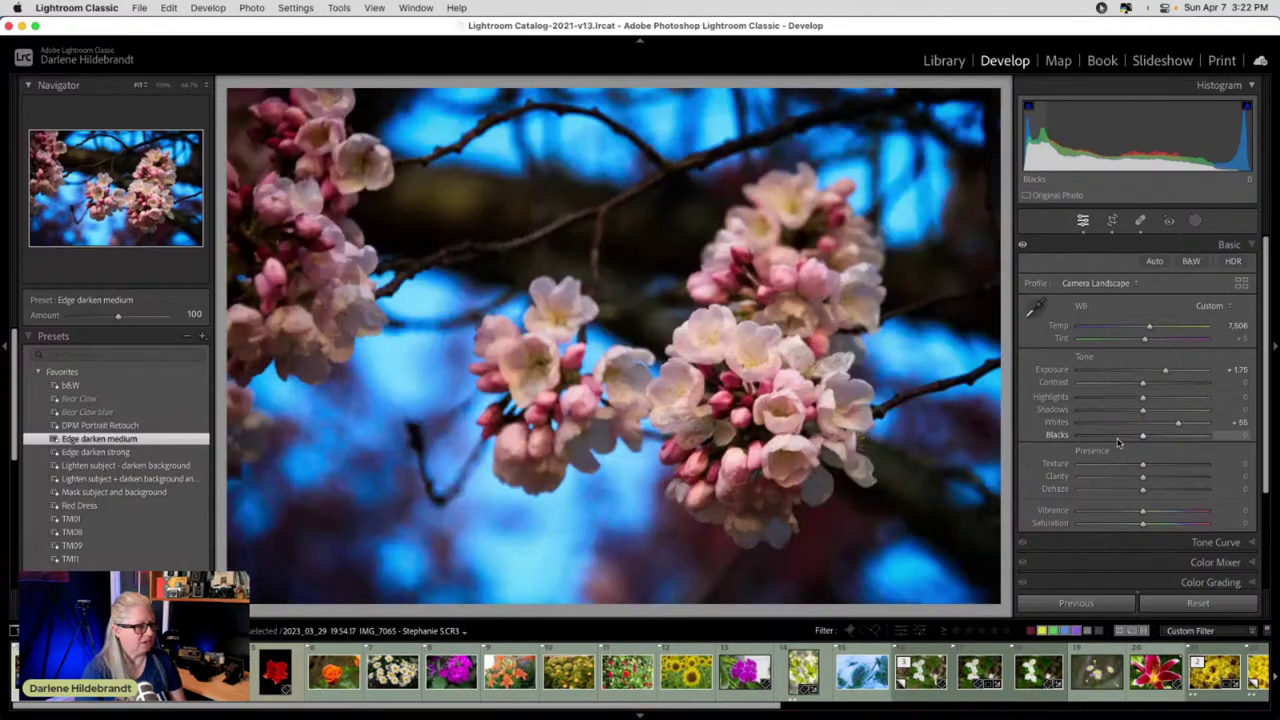
pyautogui.press('\\')
pyautogui.press('\\')
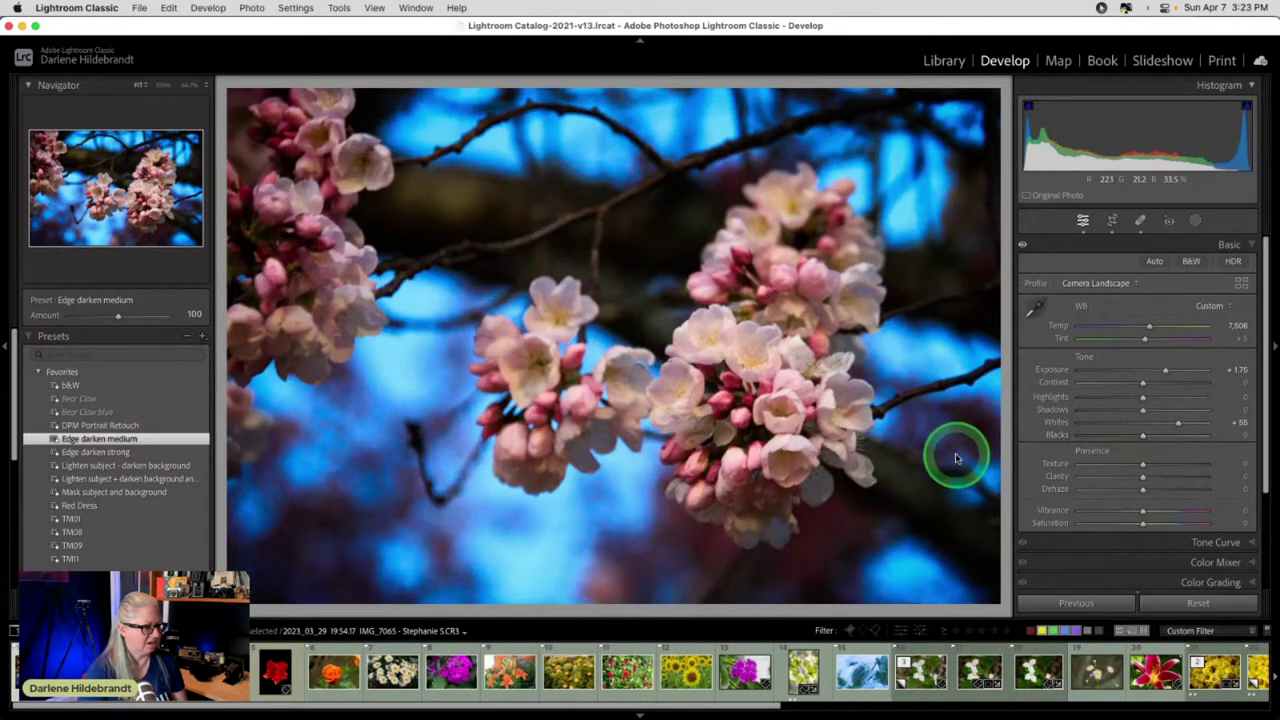
# - Remove the V-shaped twig beside the central blossom cluster with the Remove tool
pyautogui.press('q')
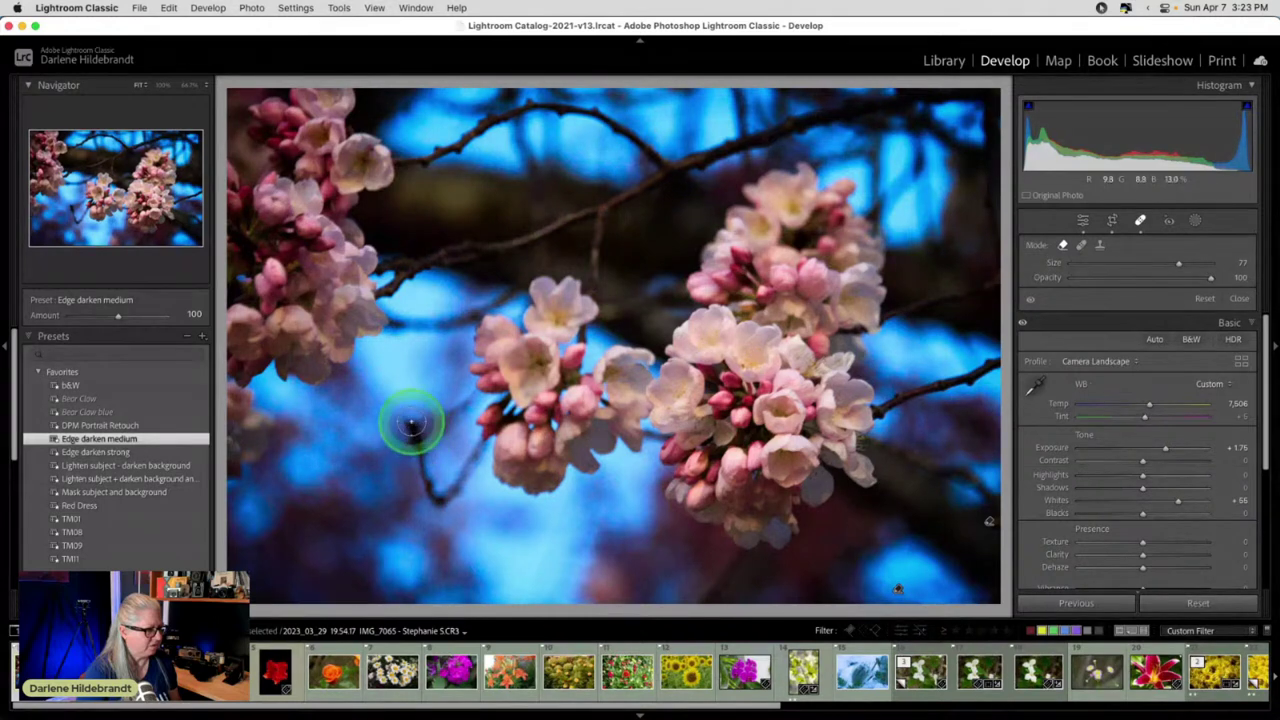
pyautogui.moveTo(414, 429)
pyautogui.mouseDown()
pyautogui.moveTo(438, 502)
pyautogui.moveTo(481, 447)
pyautogui.mouseUp()
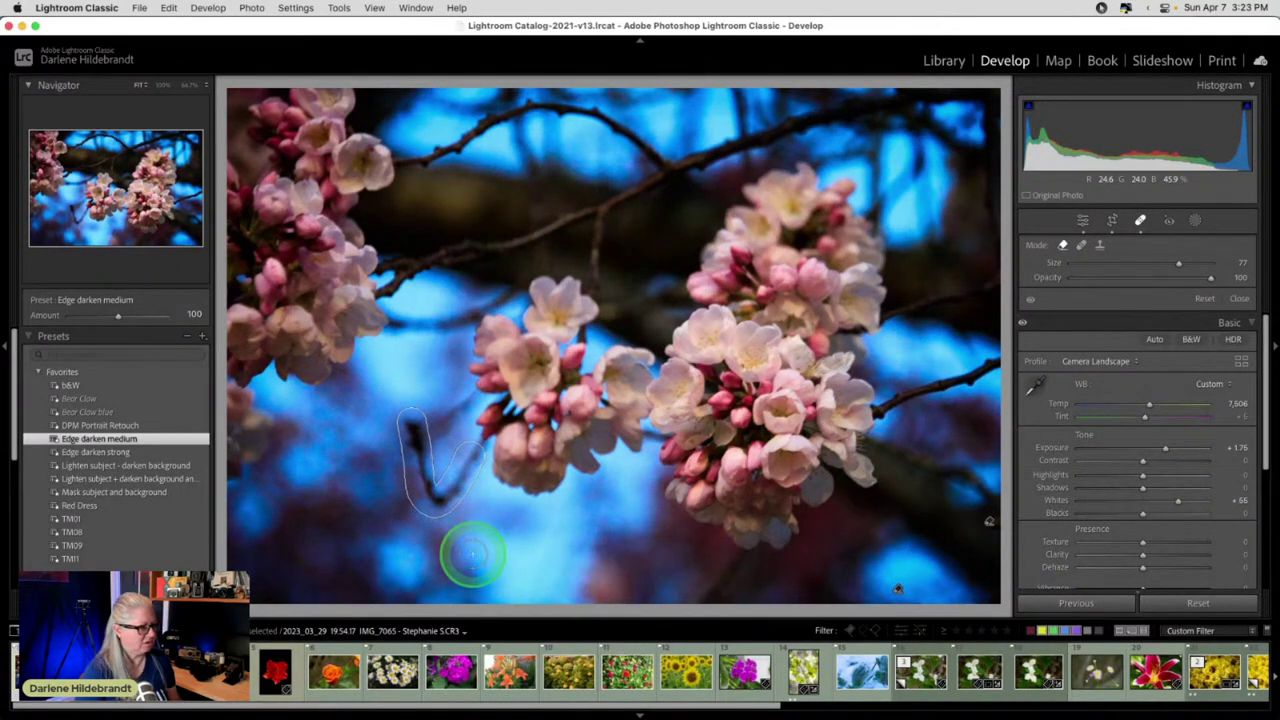
pyautogui.press('q')
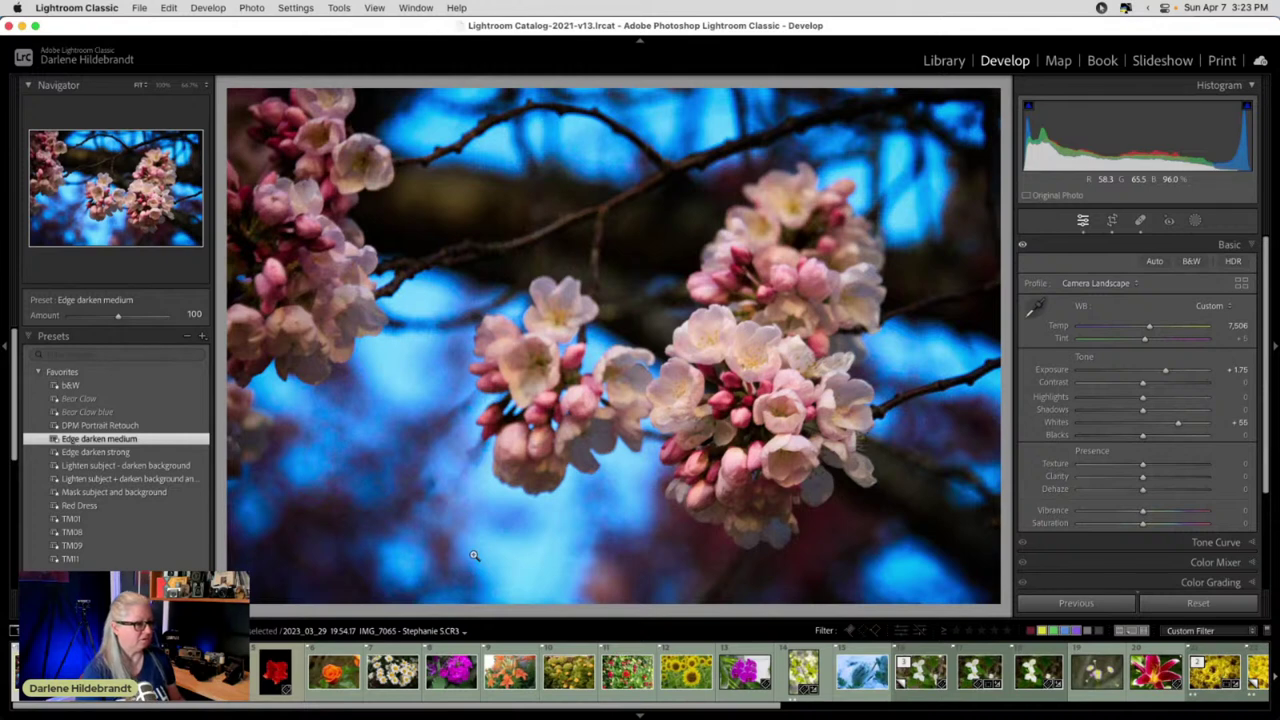
# - Clean up the leftover spots where the V-shaped twig was and compare the photo before and after editing
pyautogui.press('q')
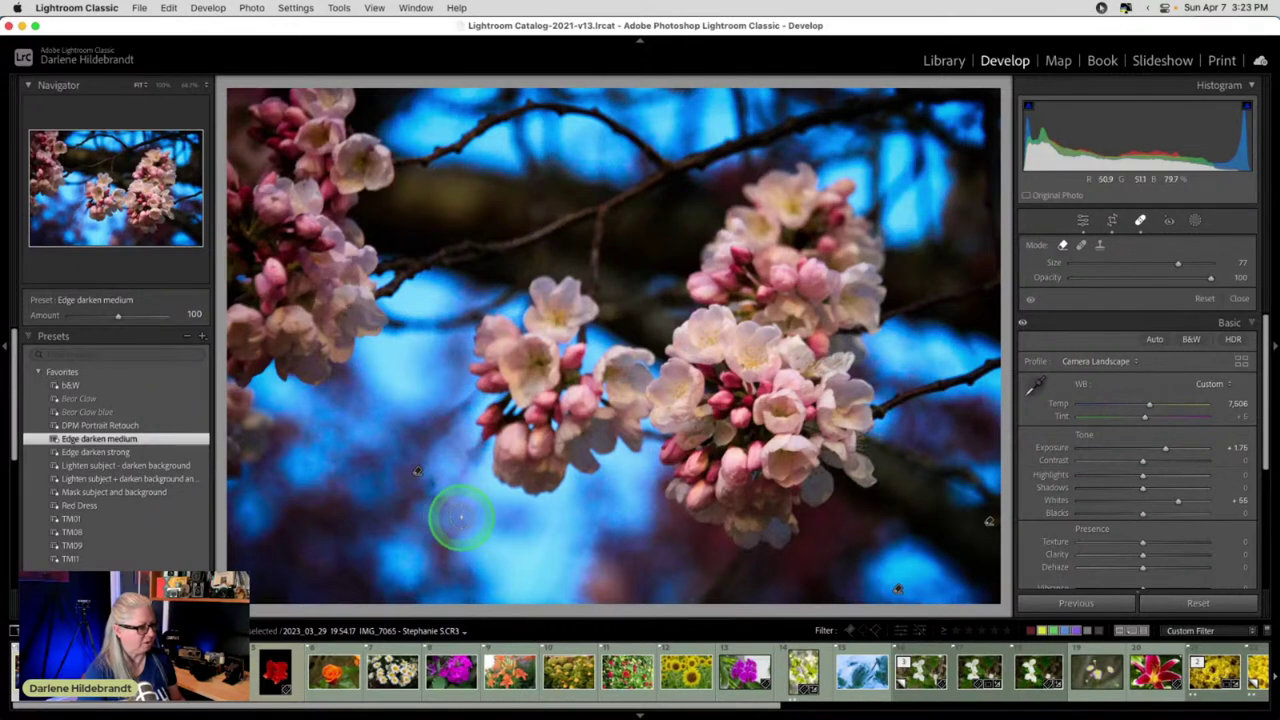
pyautogui.click(460, 516)
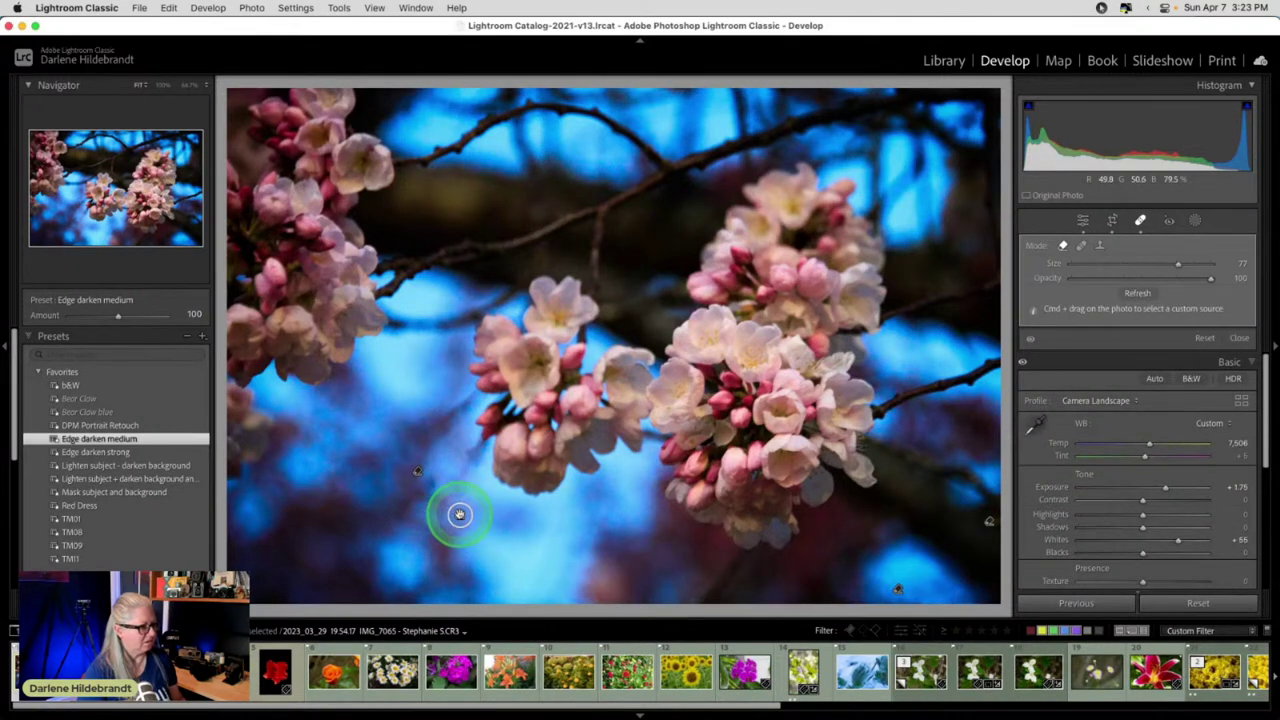
pyautogui.moveTo(459, 514); pyautogui.dragTo(429, 482)
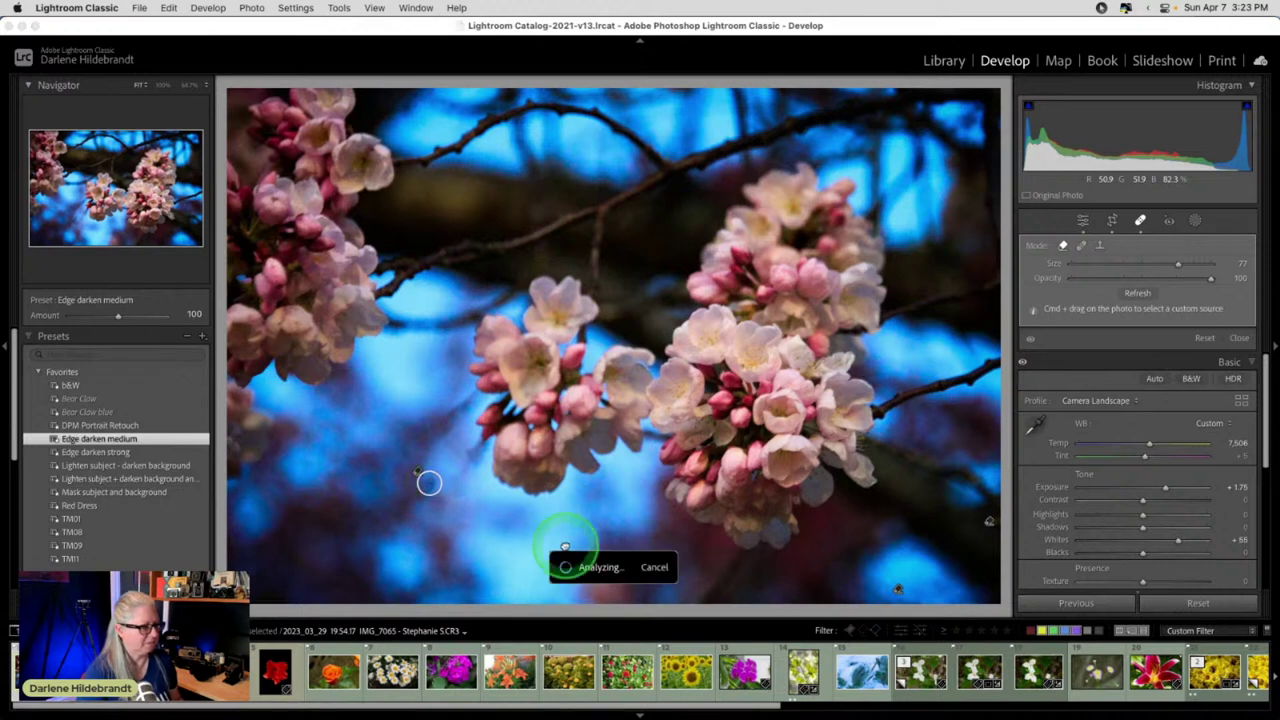
pyautogui.press('q')
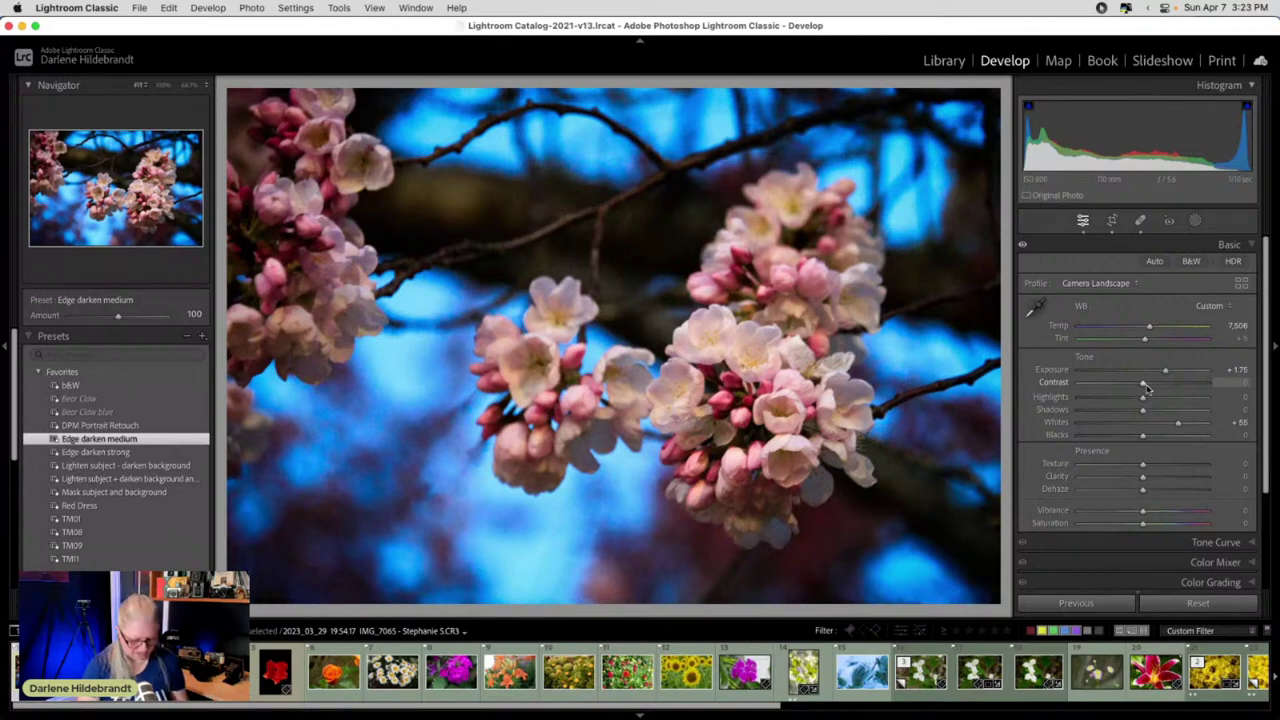
pyautogui.press('\\')
pyautogui.press('\\')
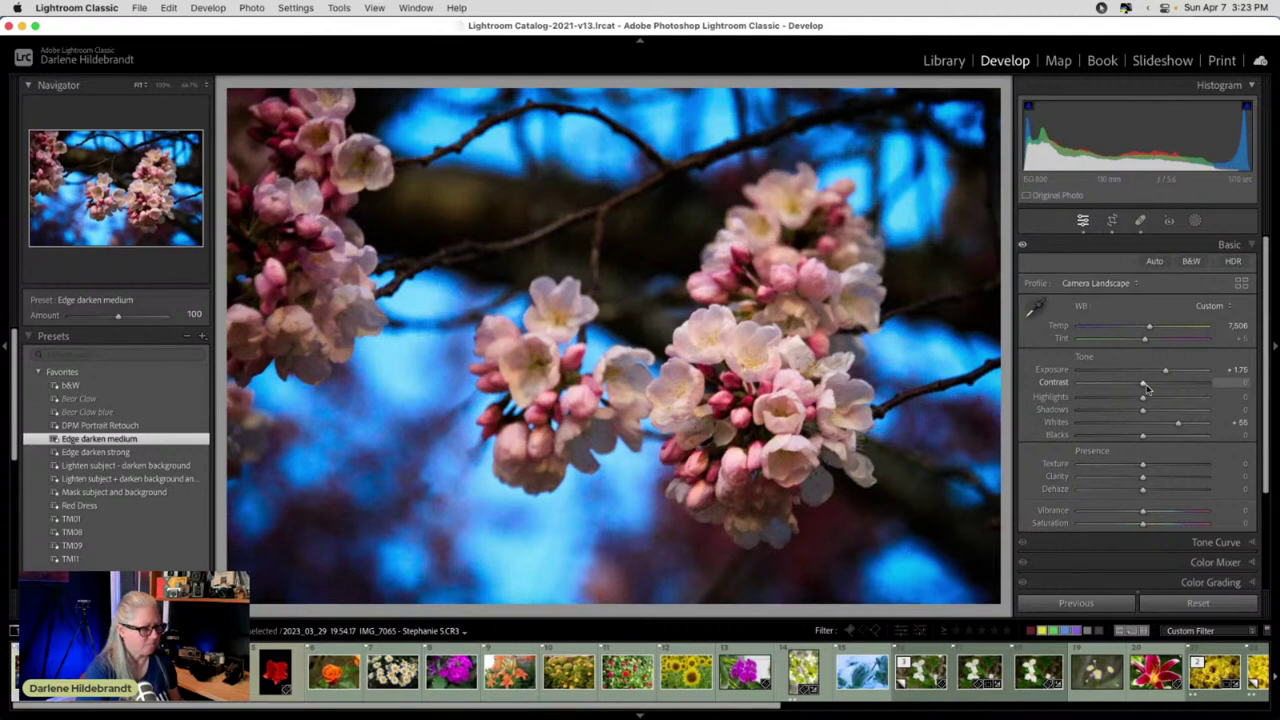
pyautogui.click(1131, 386)
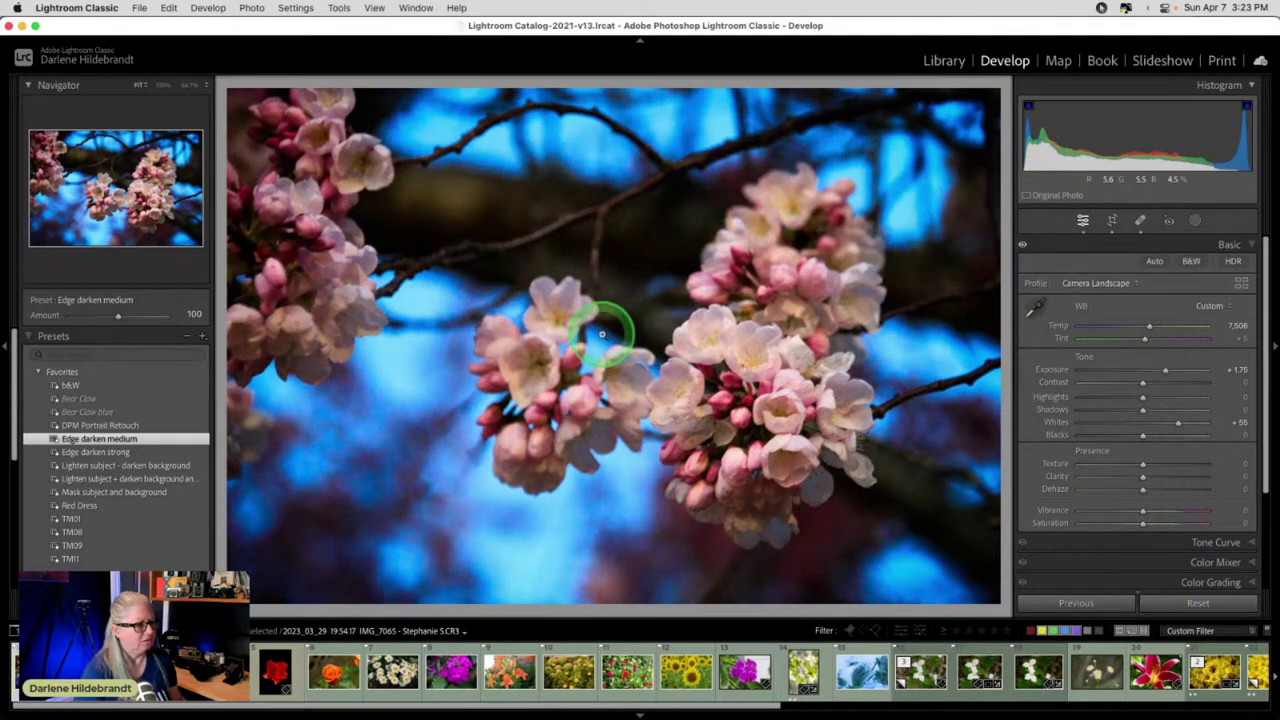
# - Flag the blossom photo as a pick in the Library grid and select the orange rose photo
pyautogui.press('g')
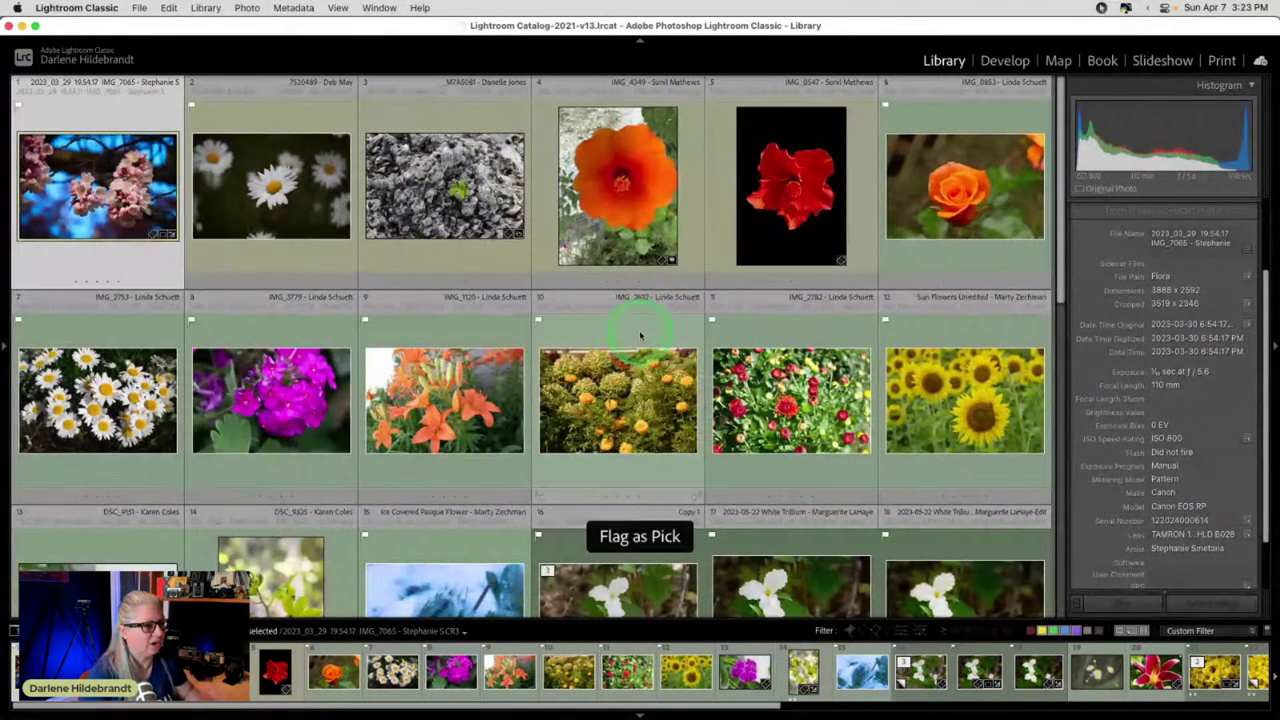
pyautogui.click(943, 183)
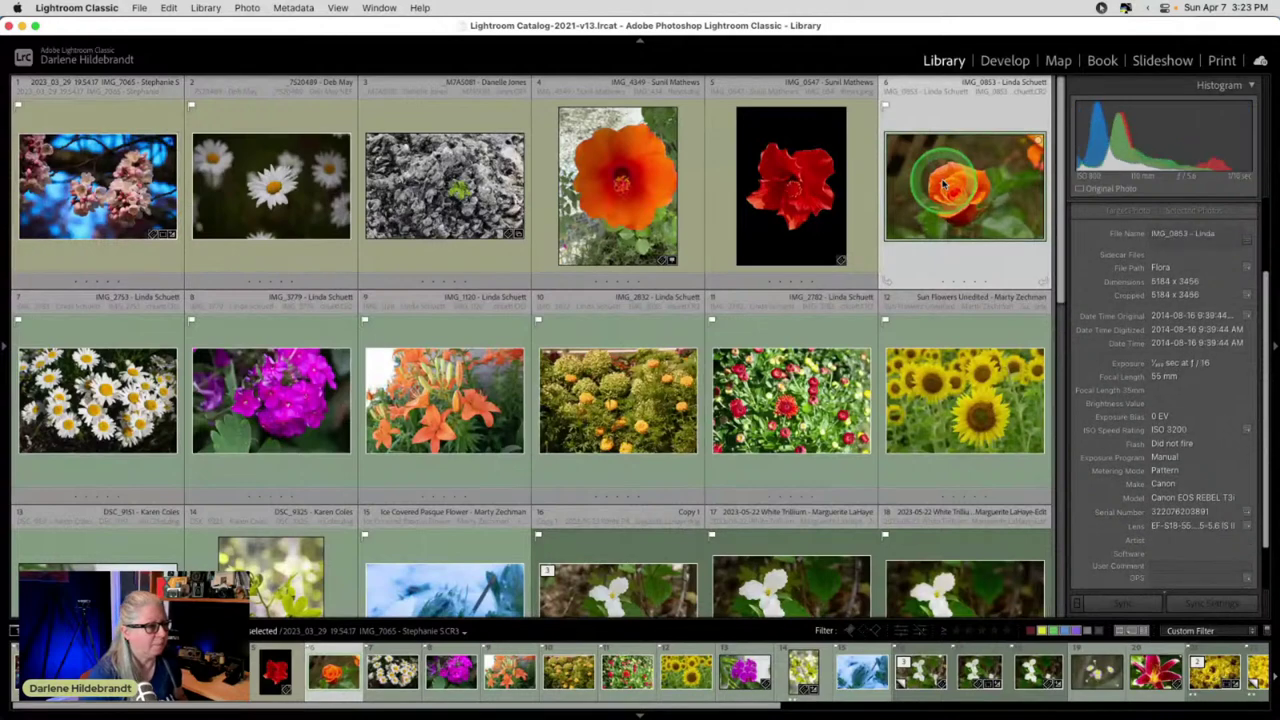
# - Select the six photos from the orange rose through the red chrysanthemums and show them together in Survey view with the panels hidden
pyautogui.keyDown('shift'); pyautogui.click(782, 410); pyautogui.keyUp('shift')
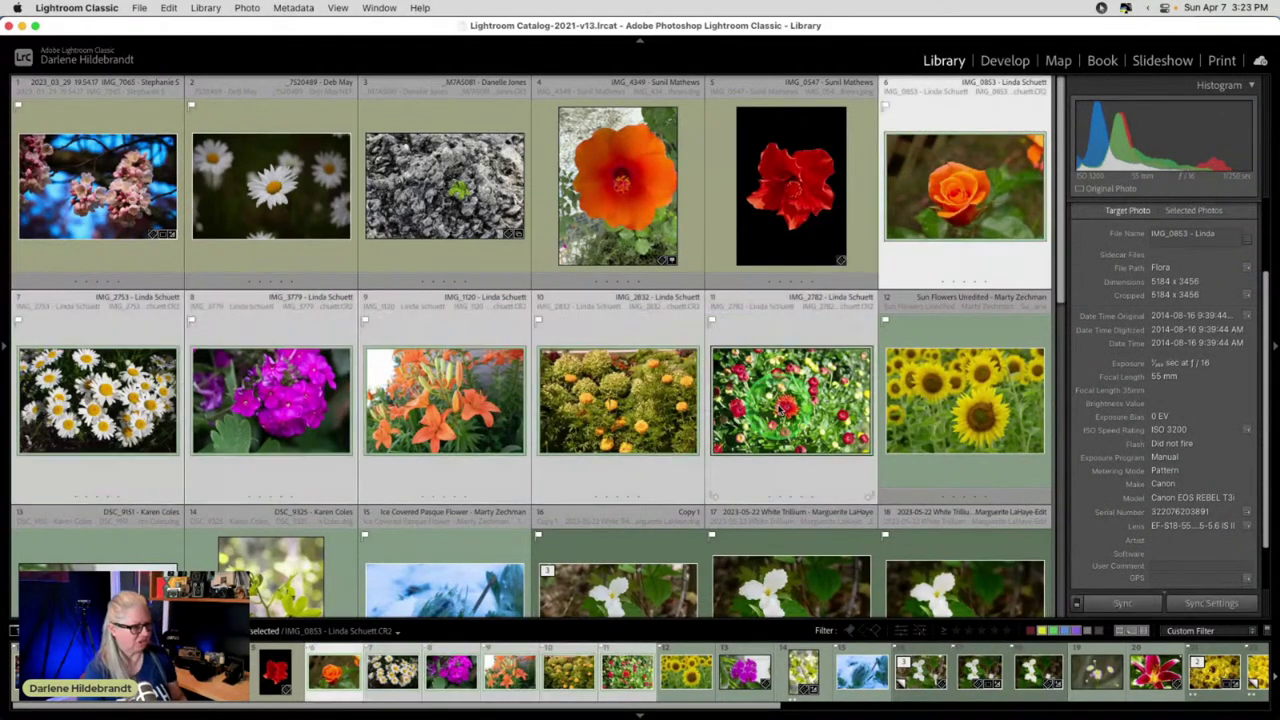
pyautogui.press('n')
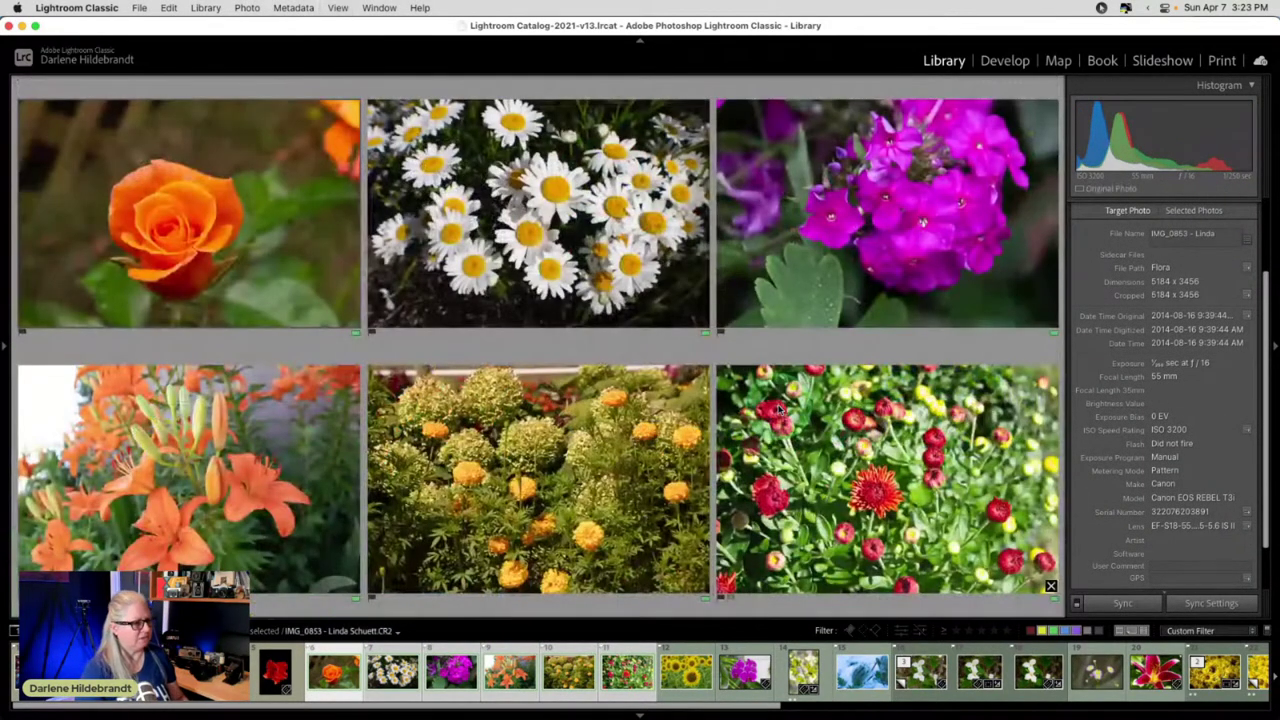
pyautogui.hotkey('shift', 'Tab')
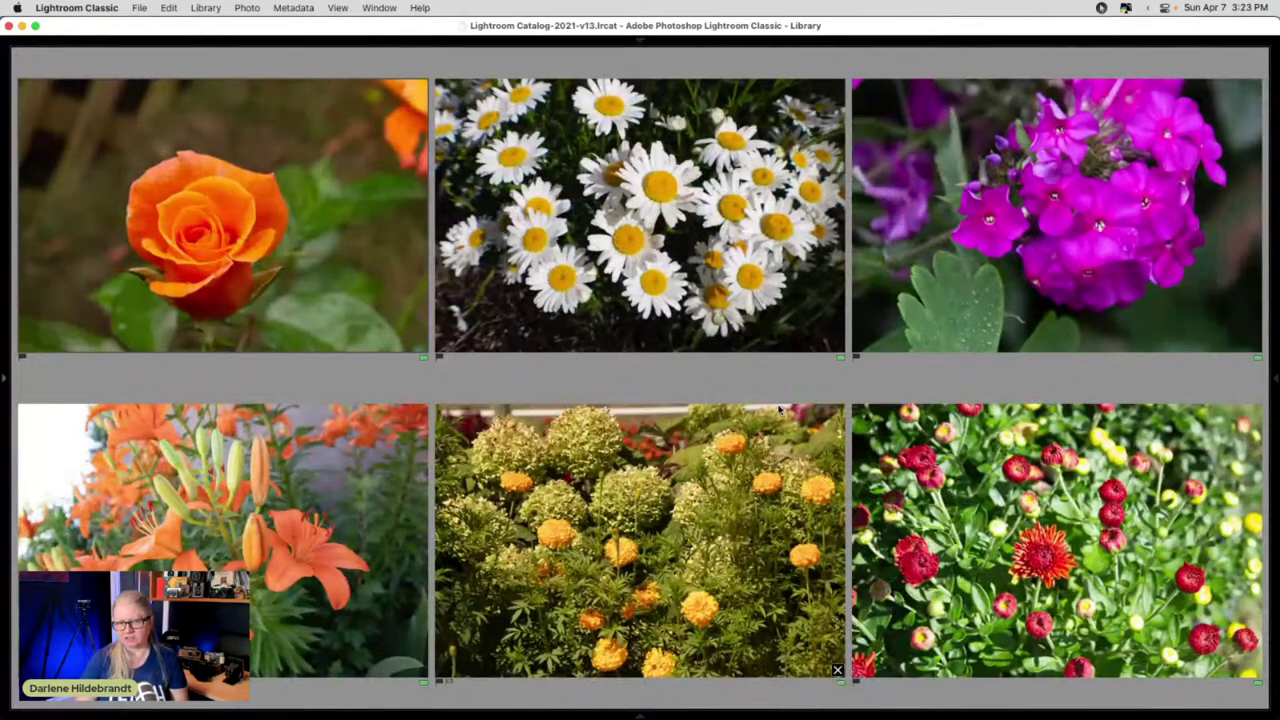
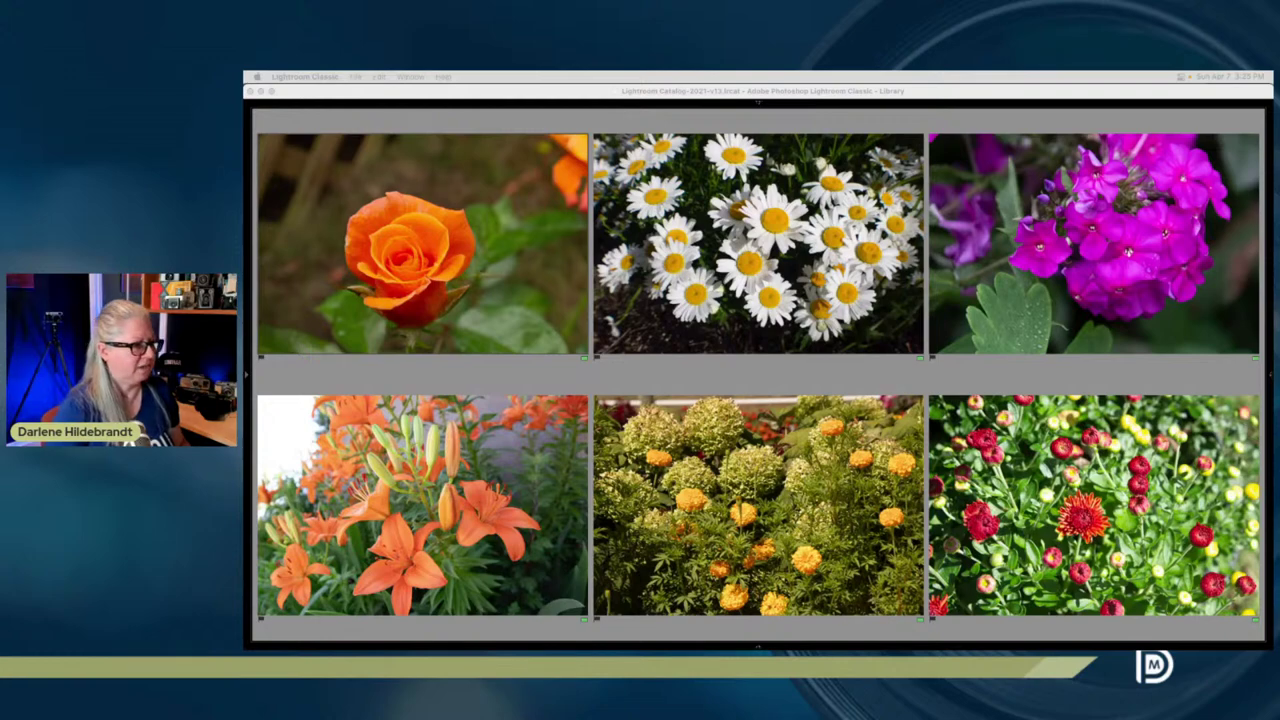
# - Return to the Library grid with smaller thumbnails and open the orange rose photo in Loupe view
pyautogui.click(499, 370)
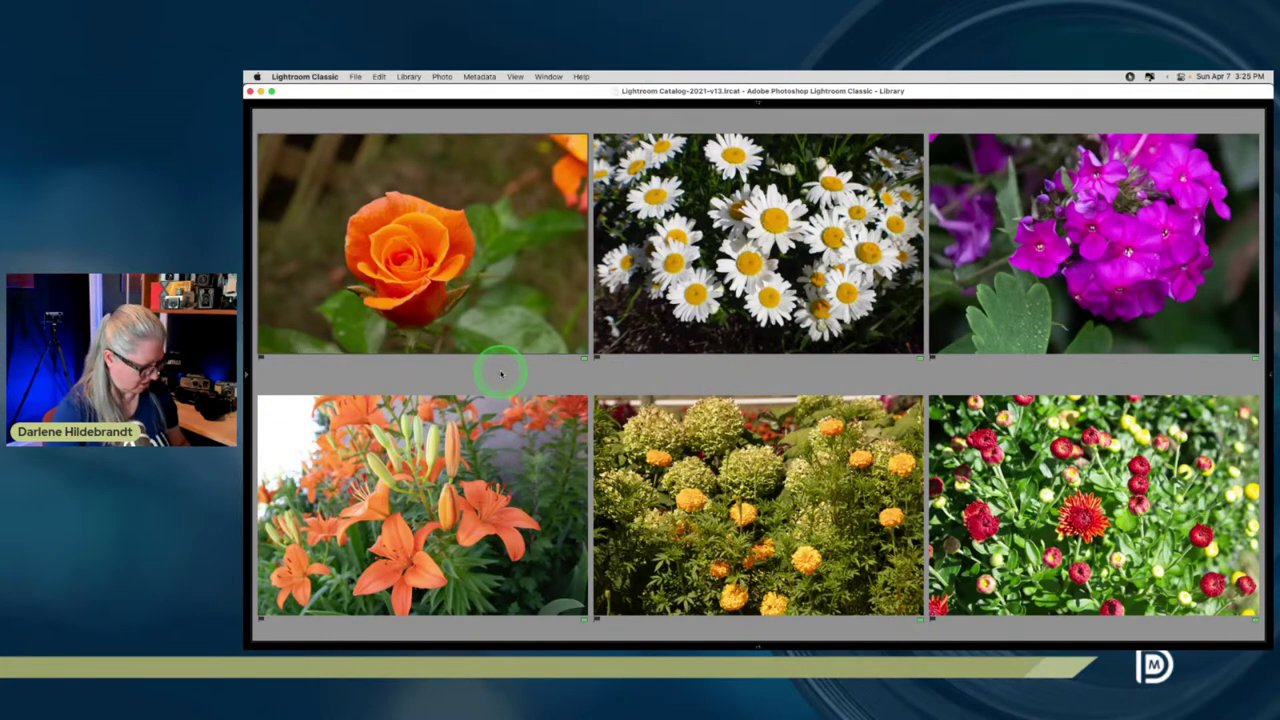
pyautogui.press('-')
pyautogui.press('-')
pyautogui.press('-')
pyautogui.press('-')
pyautogui.click(995, 150)
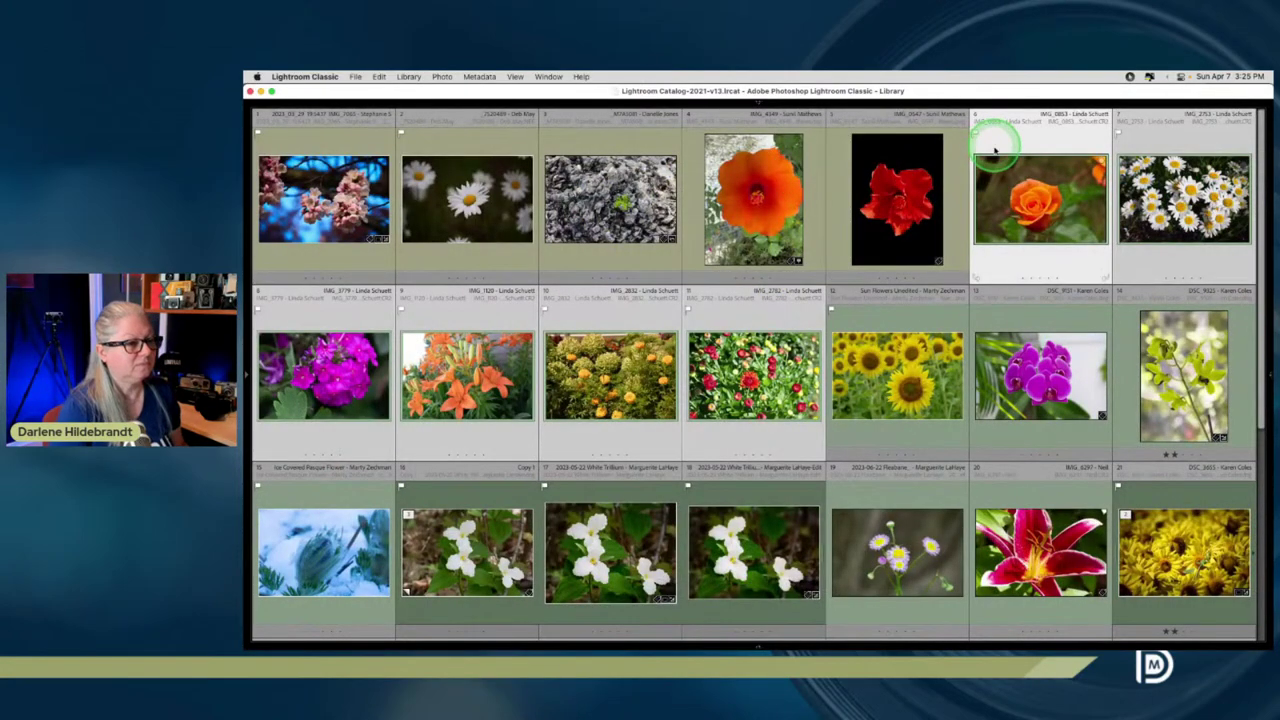
pyautogui.doubleClick(1004, 206)
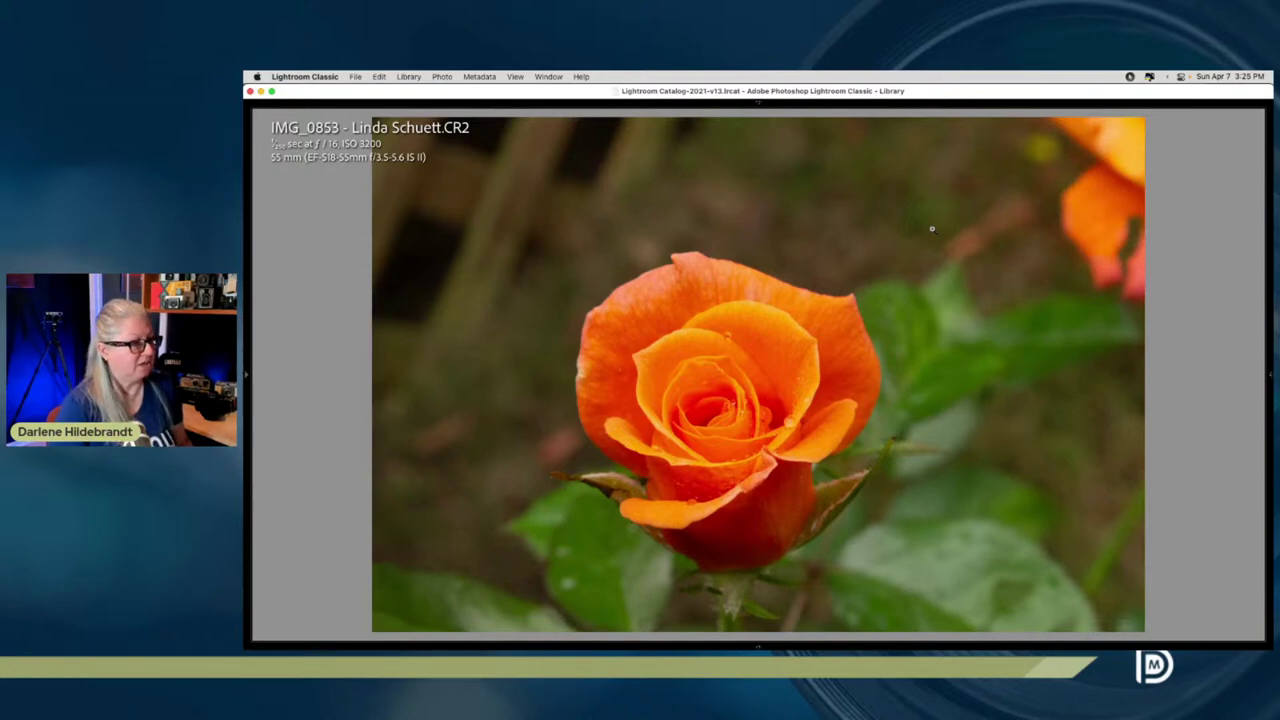
# - Examine the six selected flower photos one by one in Loupe view, paging through the set to choose which to edit
pyautogui.press('Right')
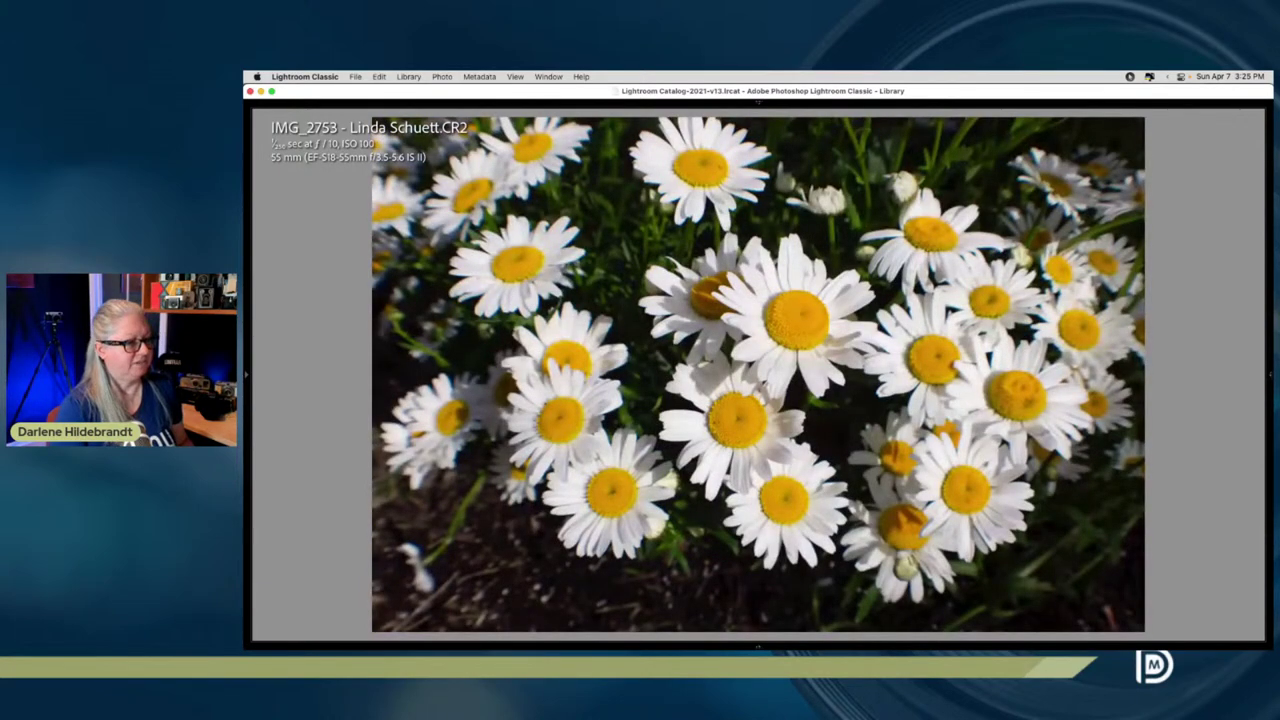
pyautogui.press('Right')
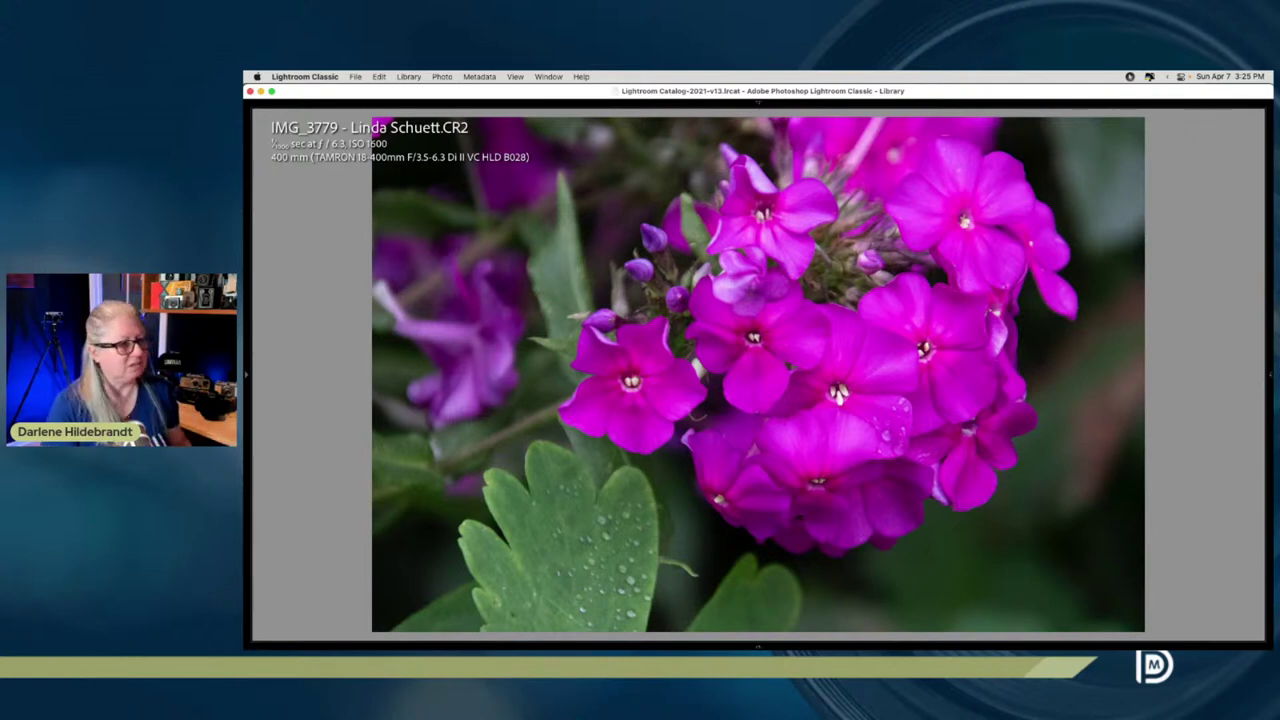
pyautogui.press('Right')
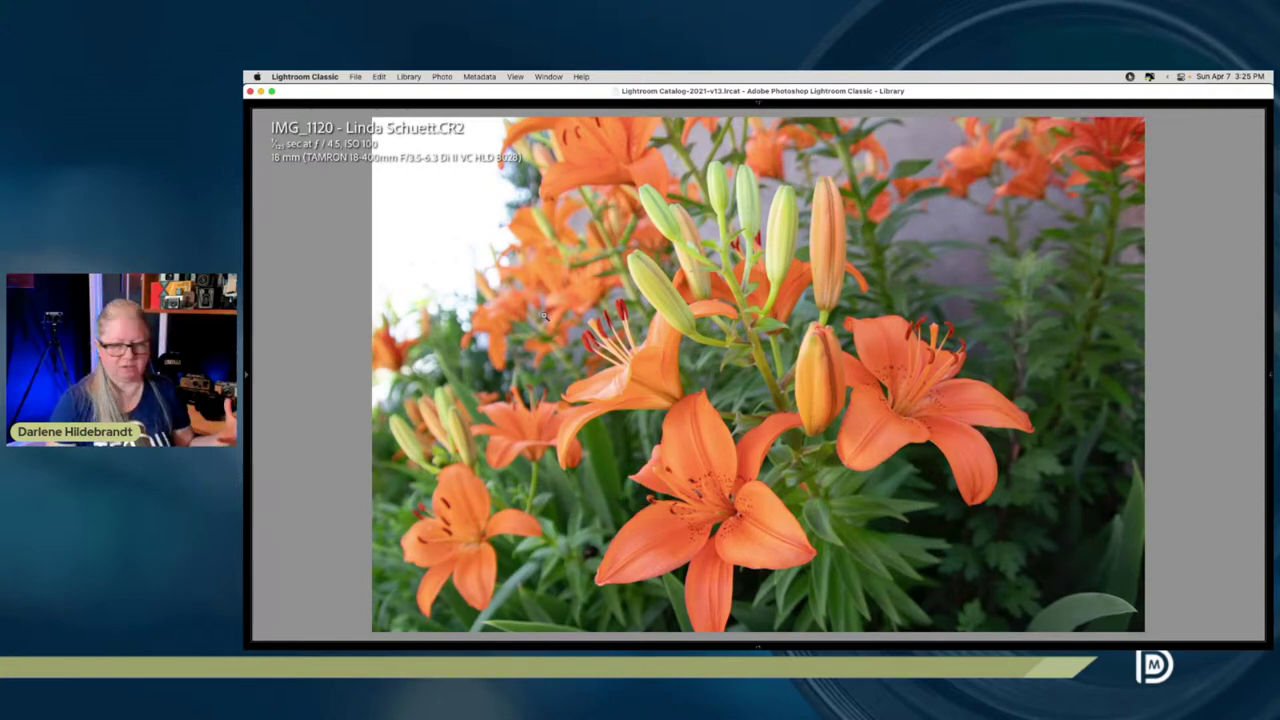
pyautogui.press('Right')
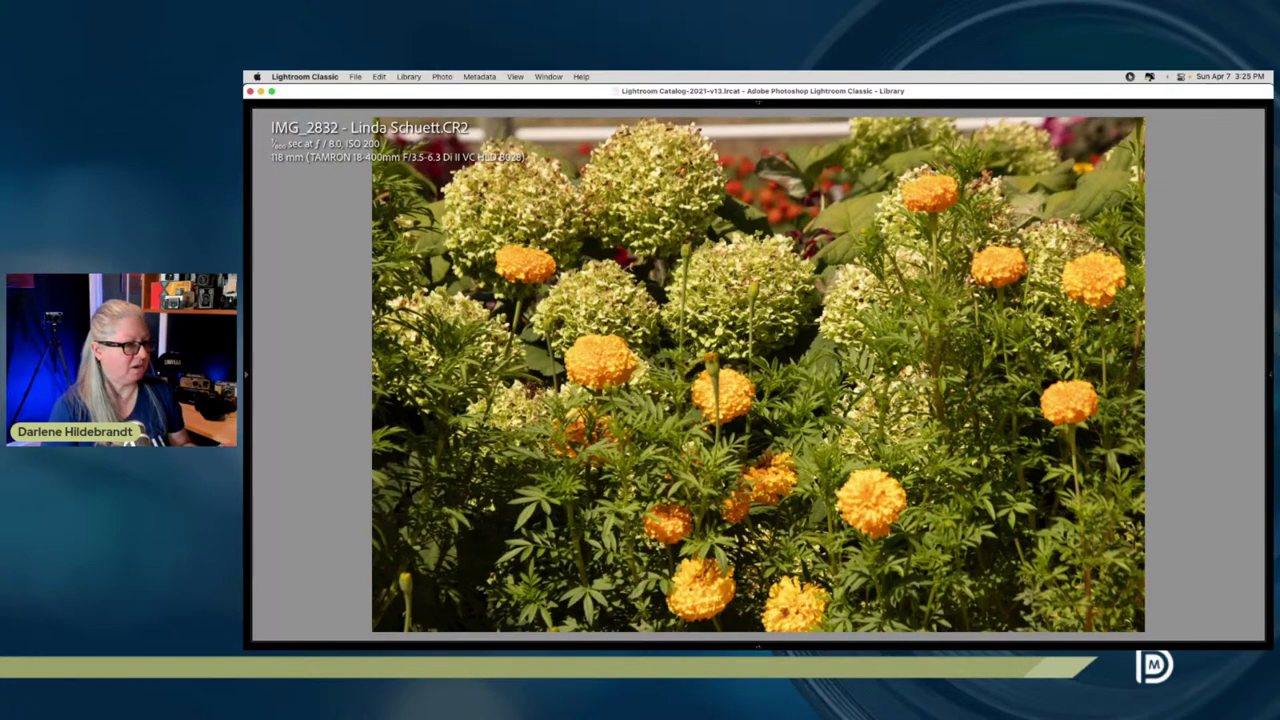
pyautogui.press('Right')
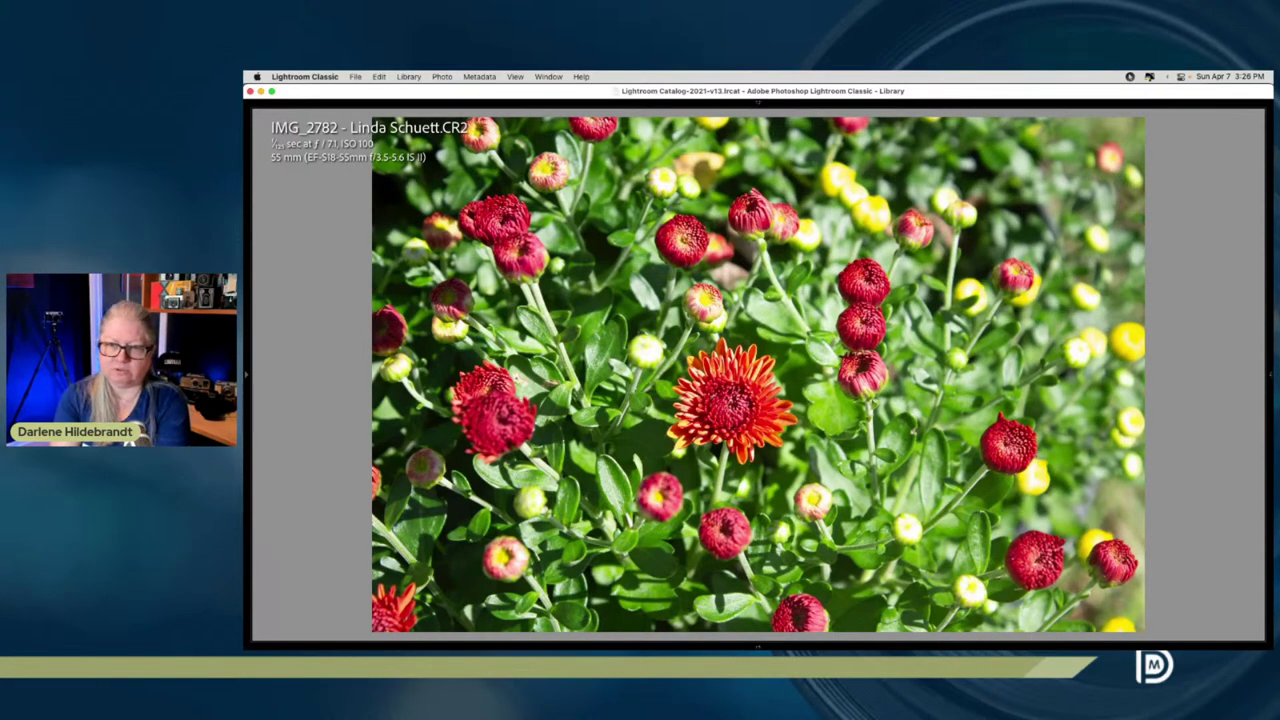
pyautogui.press('Right')
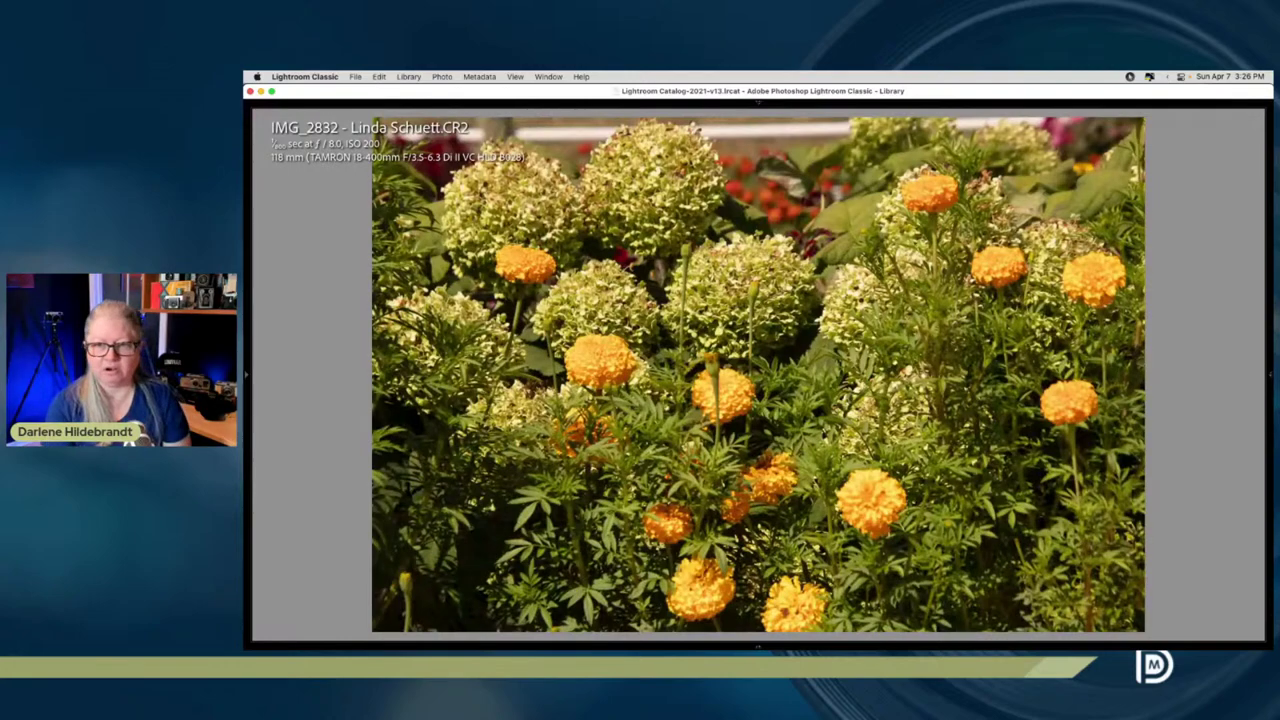
pyautogui.press('Right')
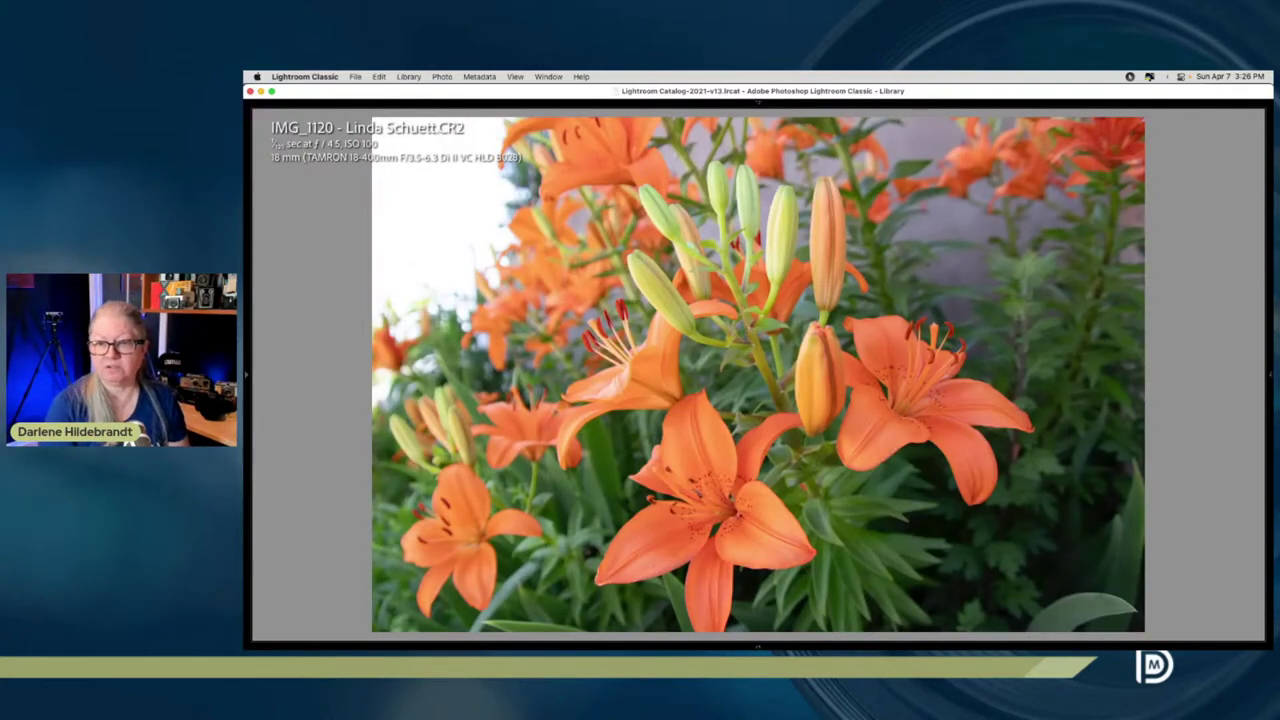
pyautogui.press('Right')
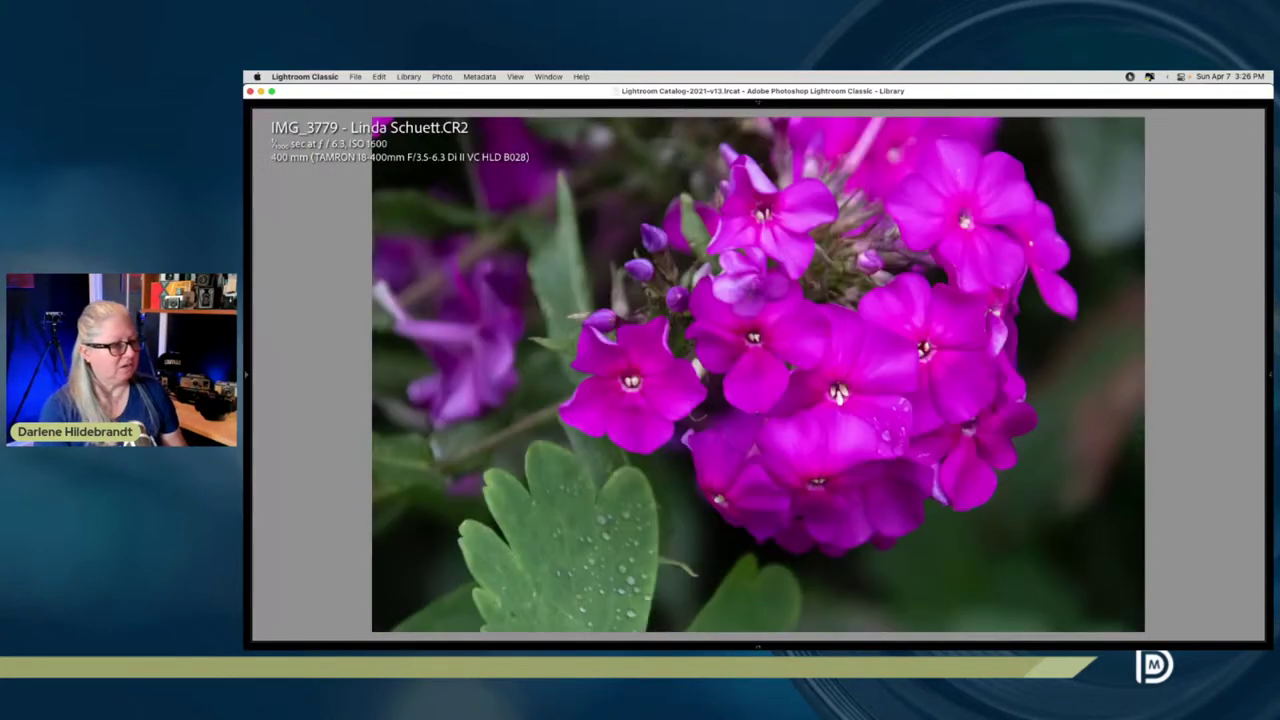
pyautogui.press('Right')
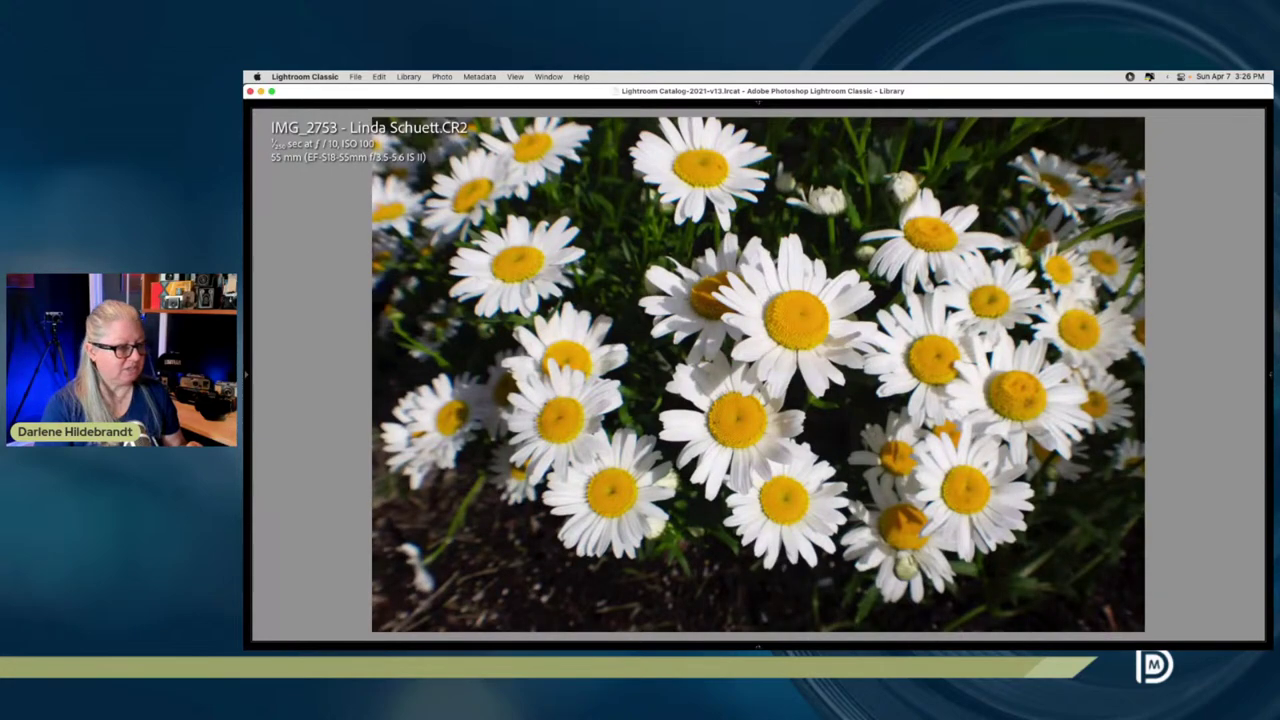
pyautogui.press('Right')
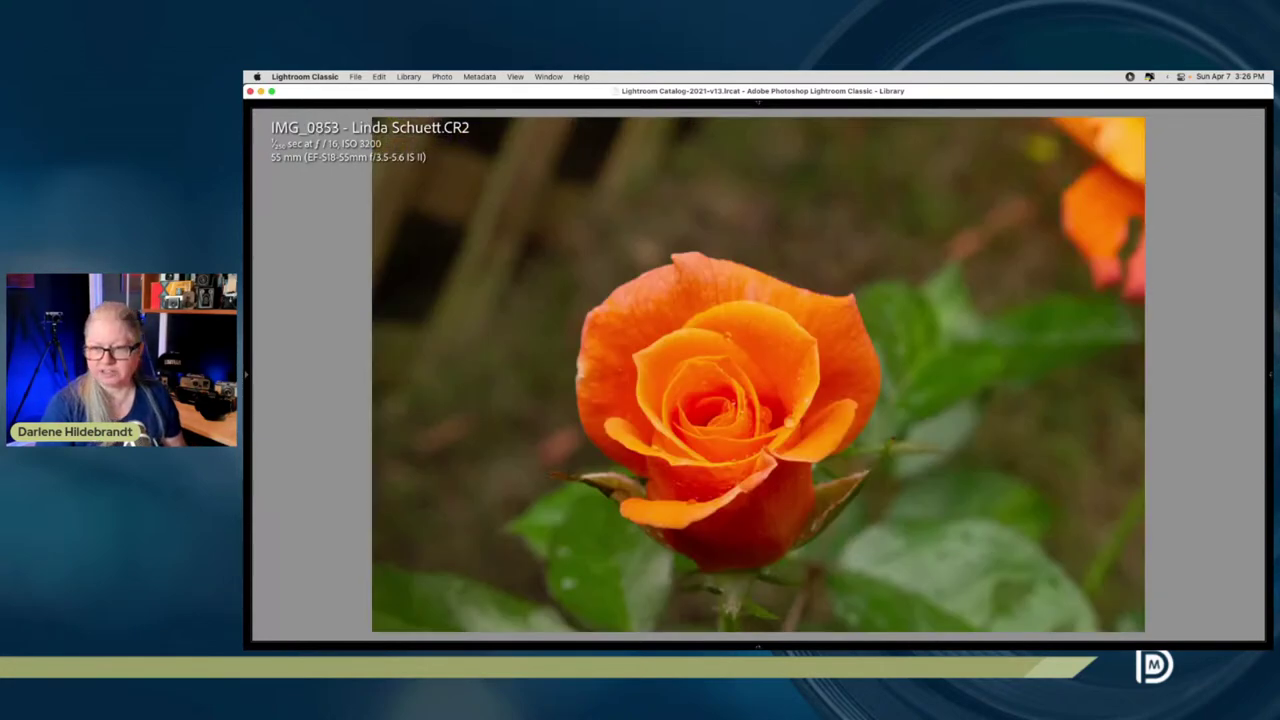
pyautogui.press('Left')
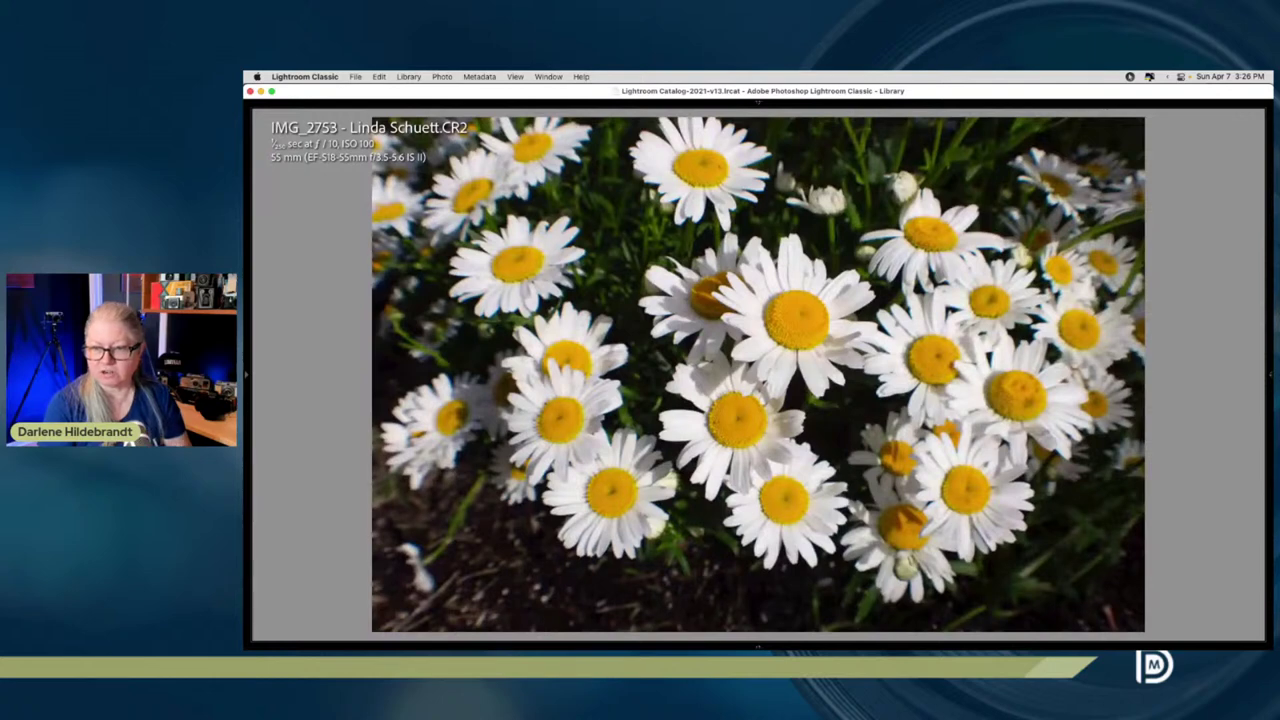
pyautogui.press('Left')
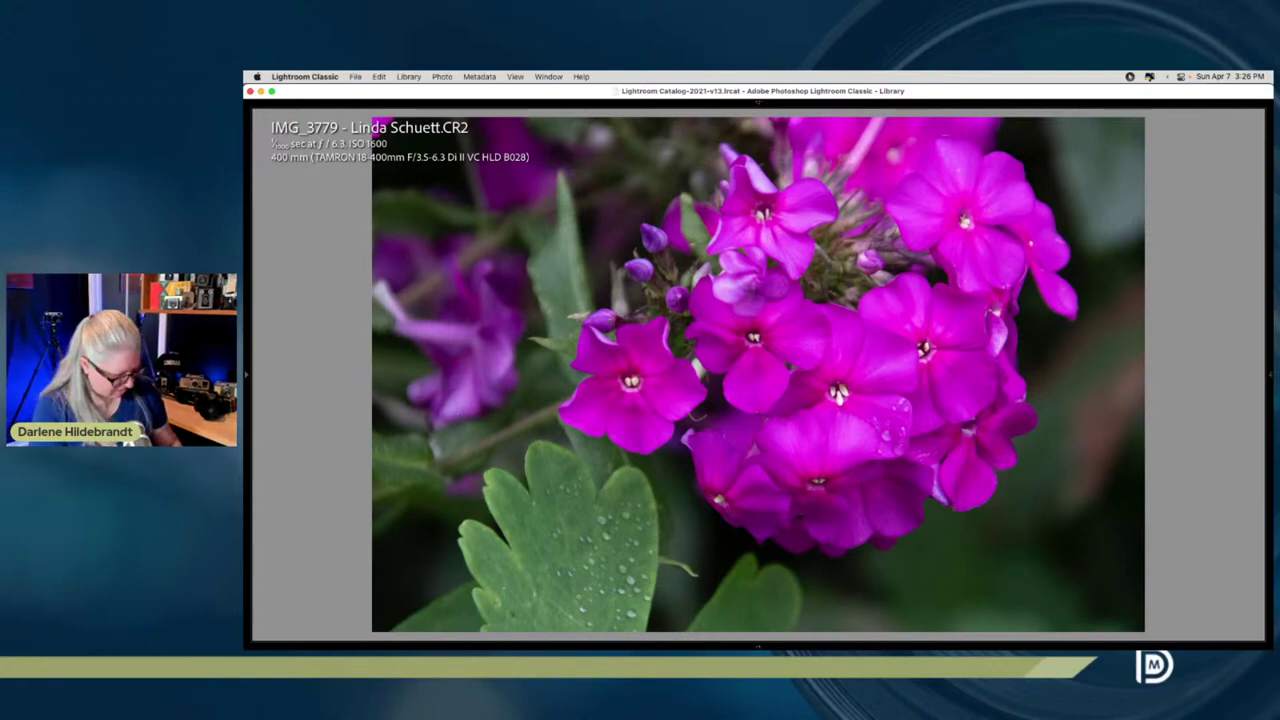
# - Select only the orange rose photo in the Library grid and open it in Develop with the filmstrip shown
pyautogui.press('n')
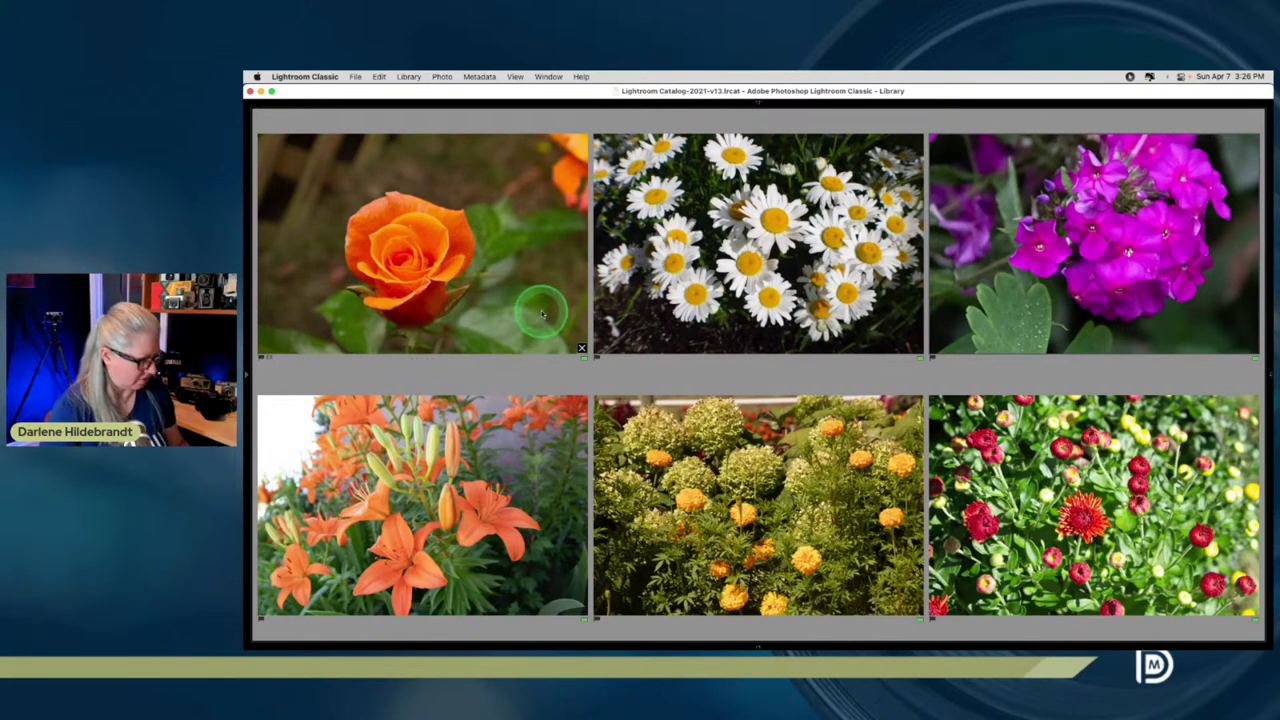
pyautogui.press('g')
pyautogui.click(469, 292)
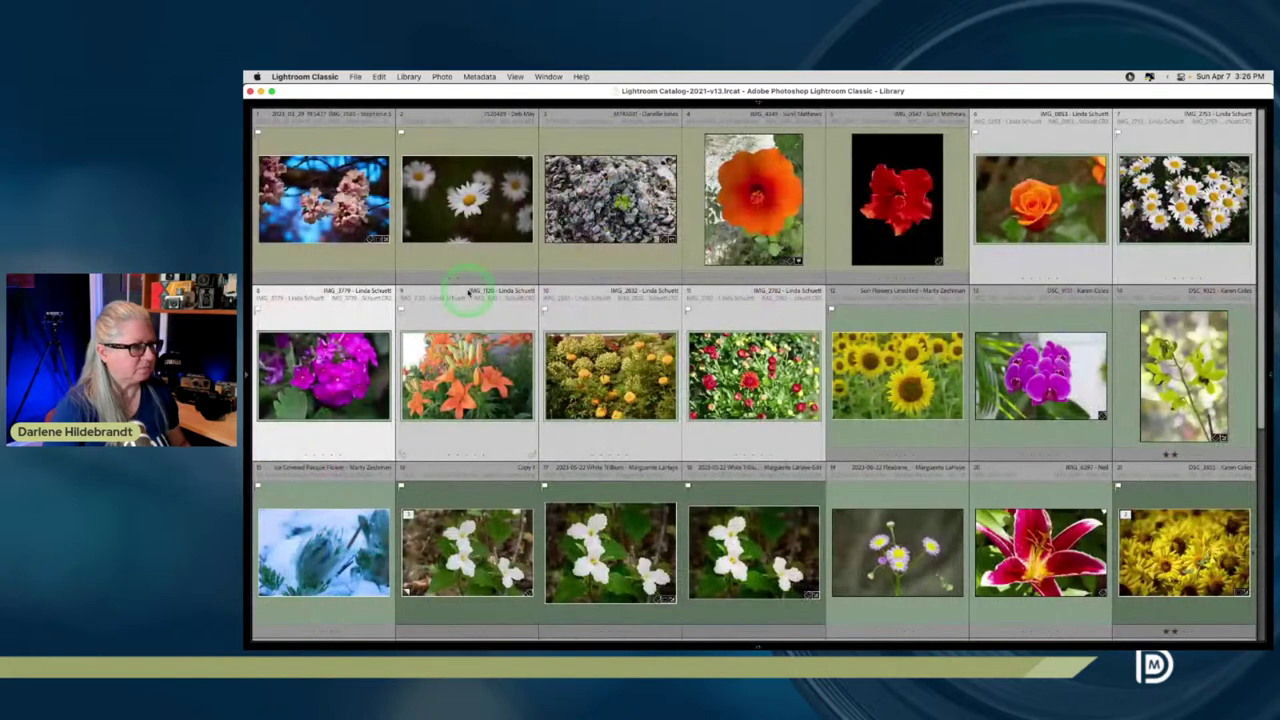
pyautogui.click(997, 264)
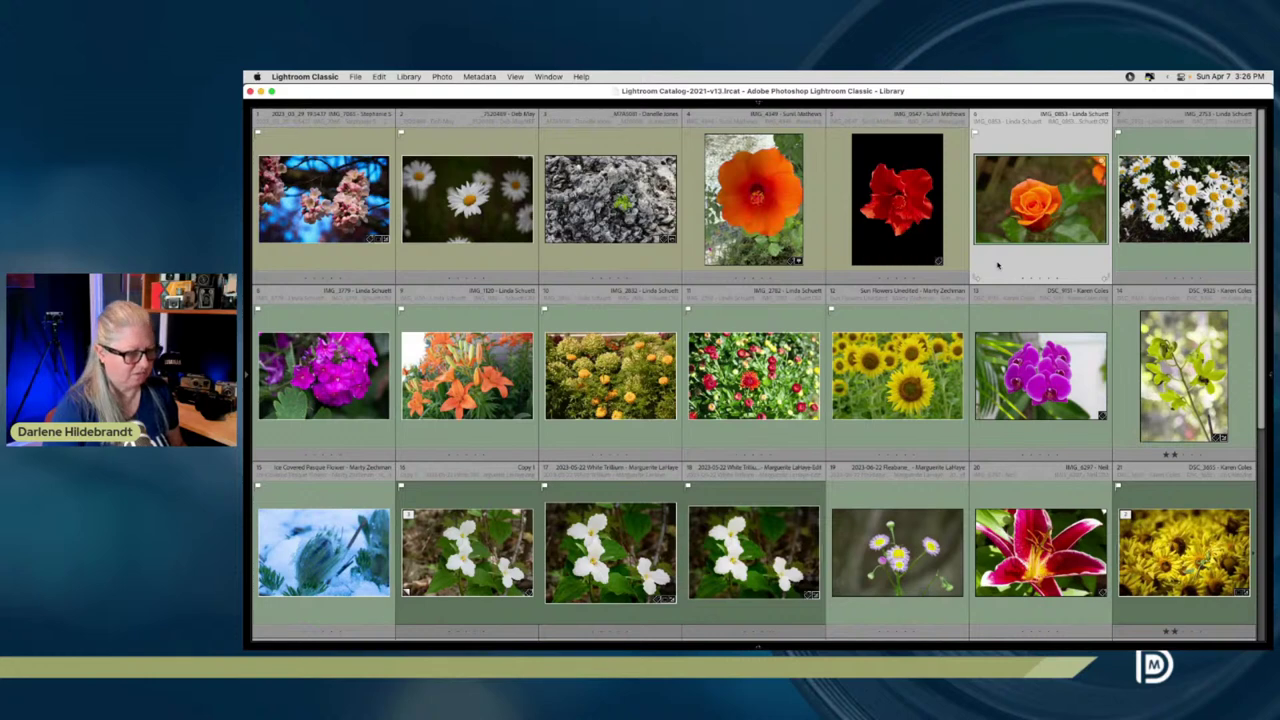
pyautogui.press('d')
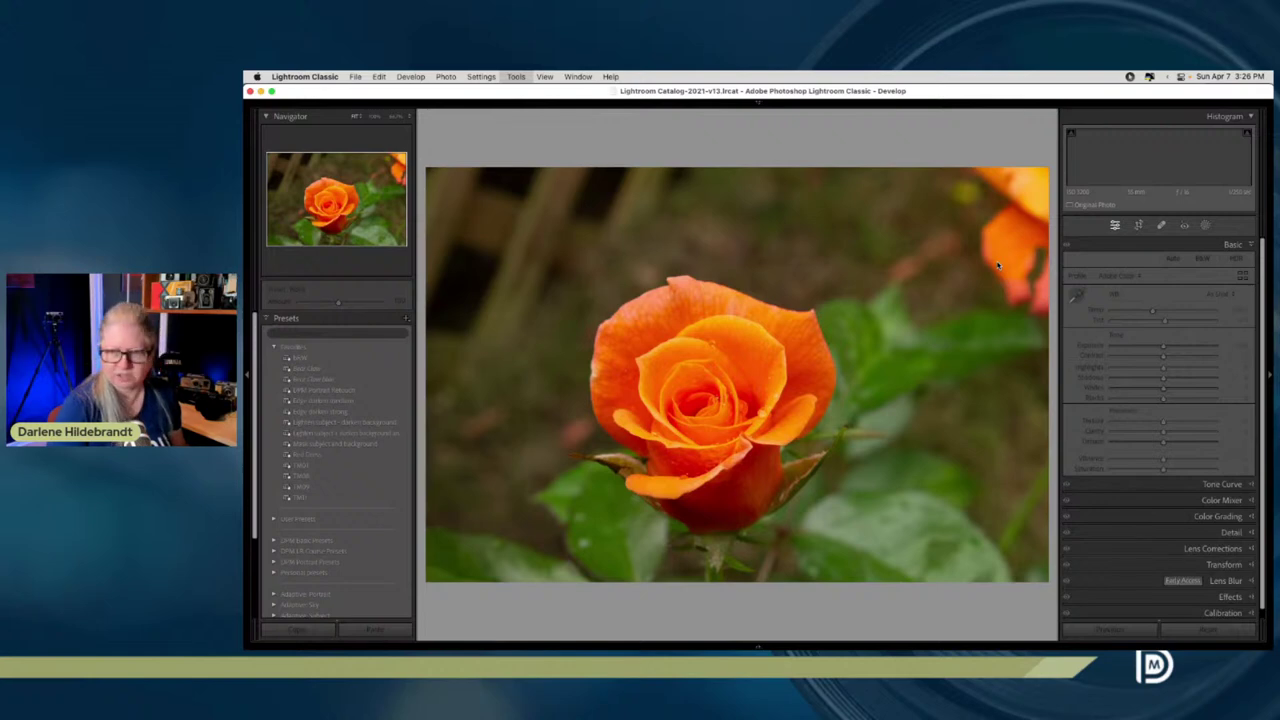
pyautogui.moveTo(706, 622)
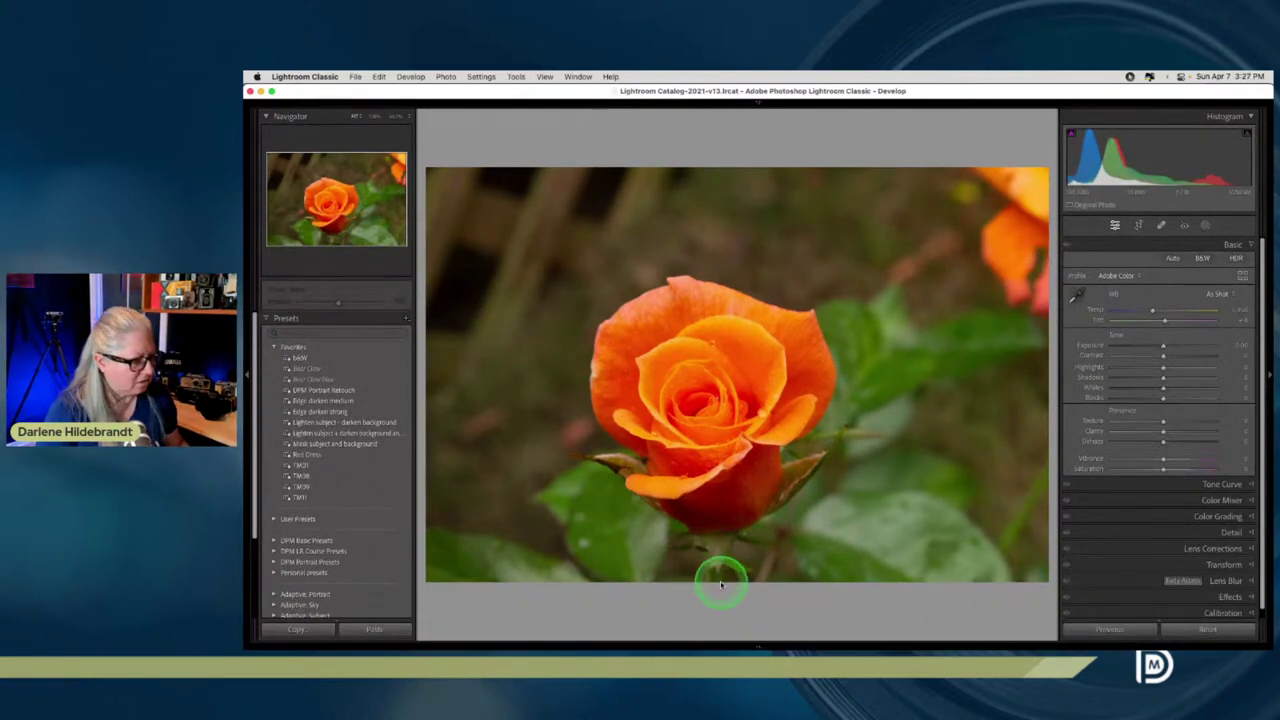
pyautogui.moveTo(757, 645)
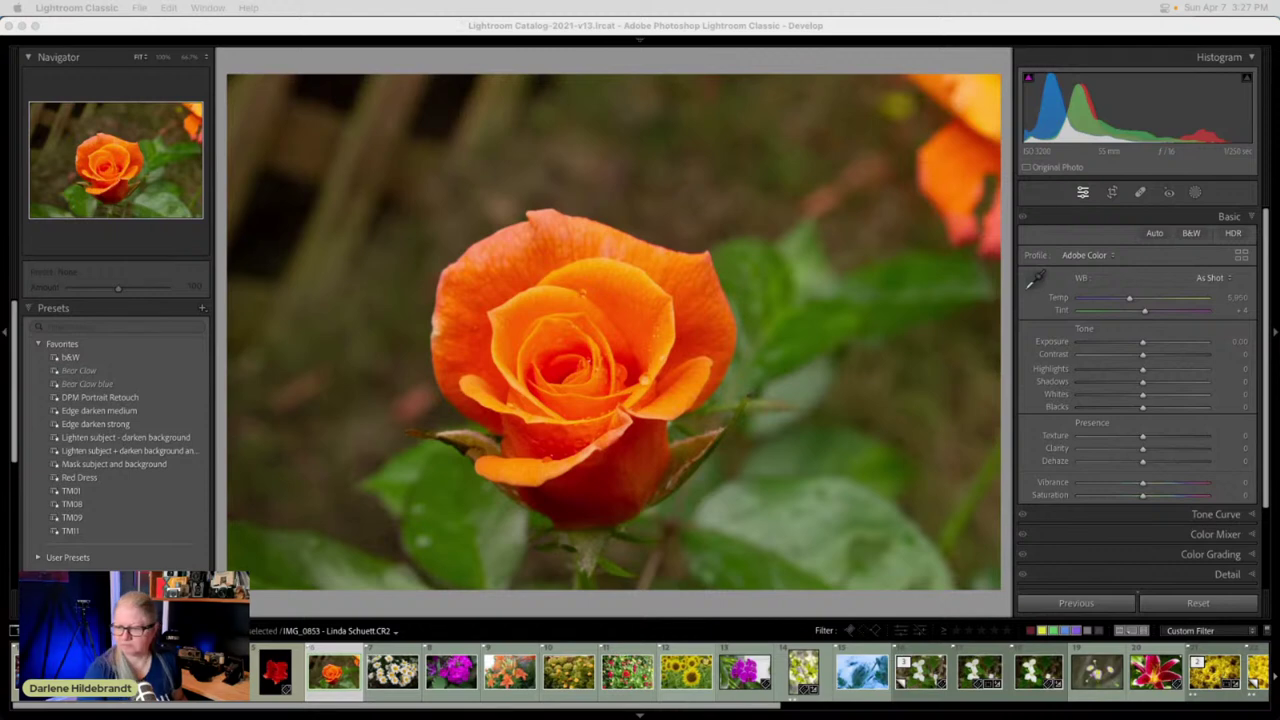
# - Open the Profile Browser and compare the Camera Landscape, Camera Faithful and Camera Neutral profiles on the orange rose
pyautogui.click(1242, 257)
pyautogui.click(1242, 257)
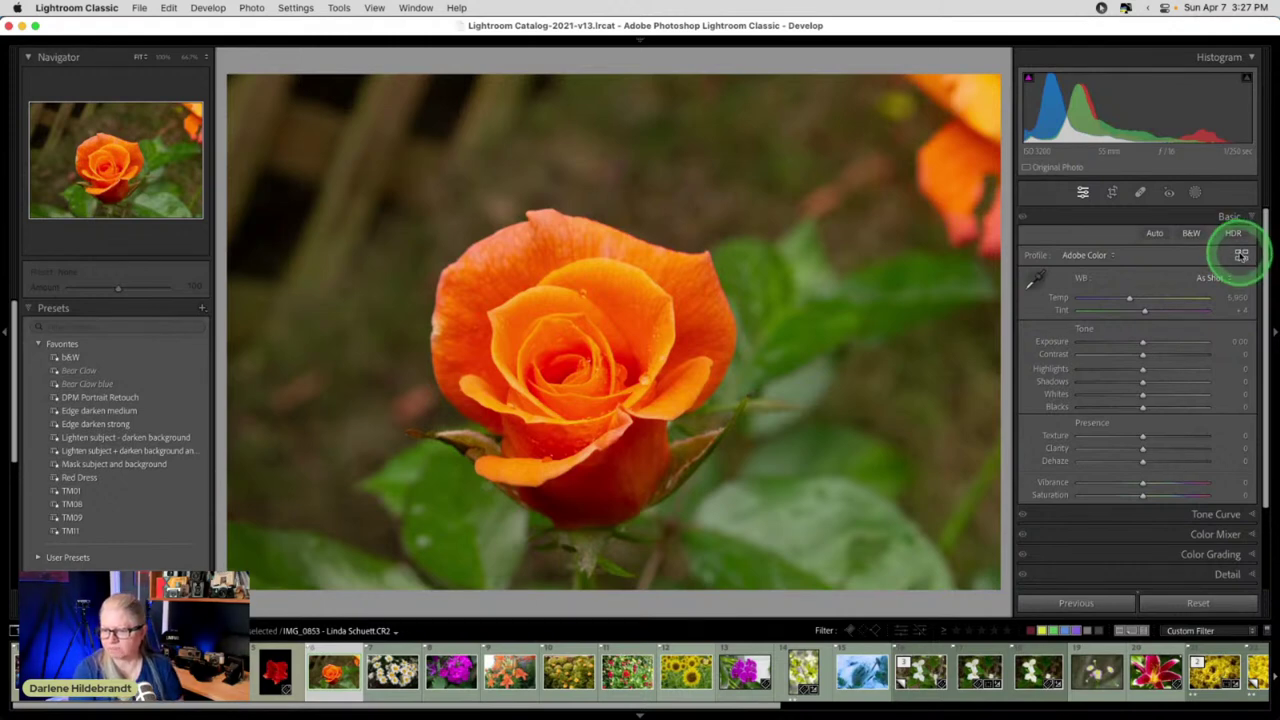
pyautogui.click(1241, 256)
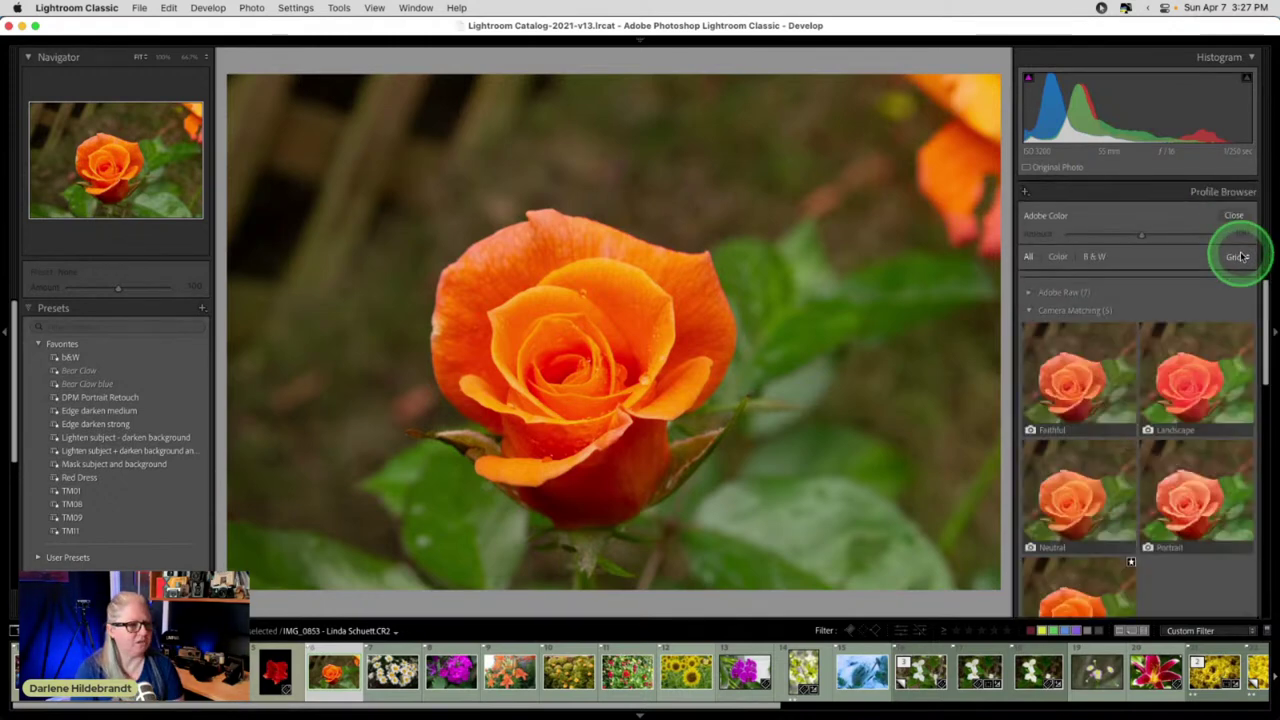
pyautogui.click(1205, 375)
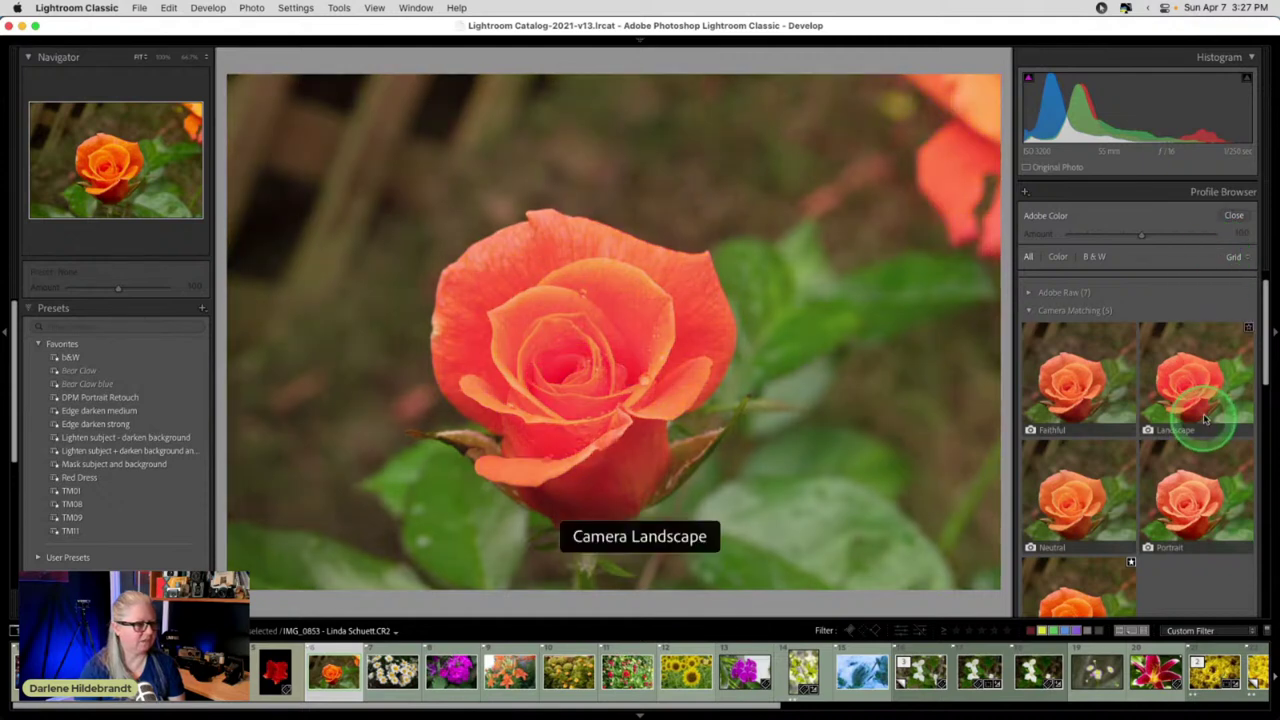
pyautogui.click(1071, 373)
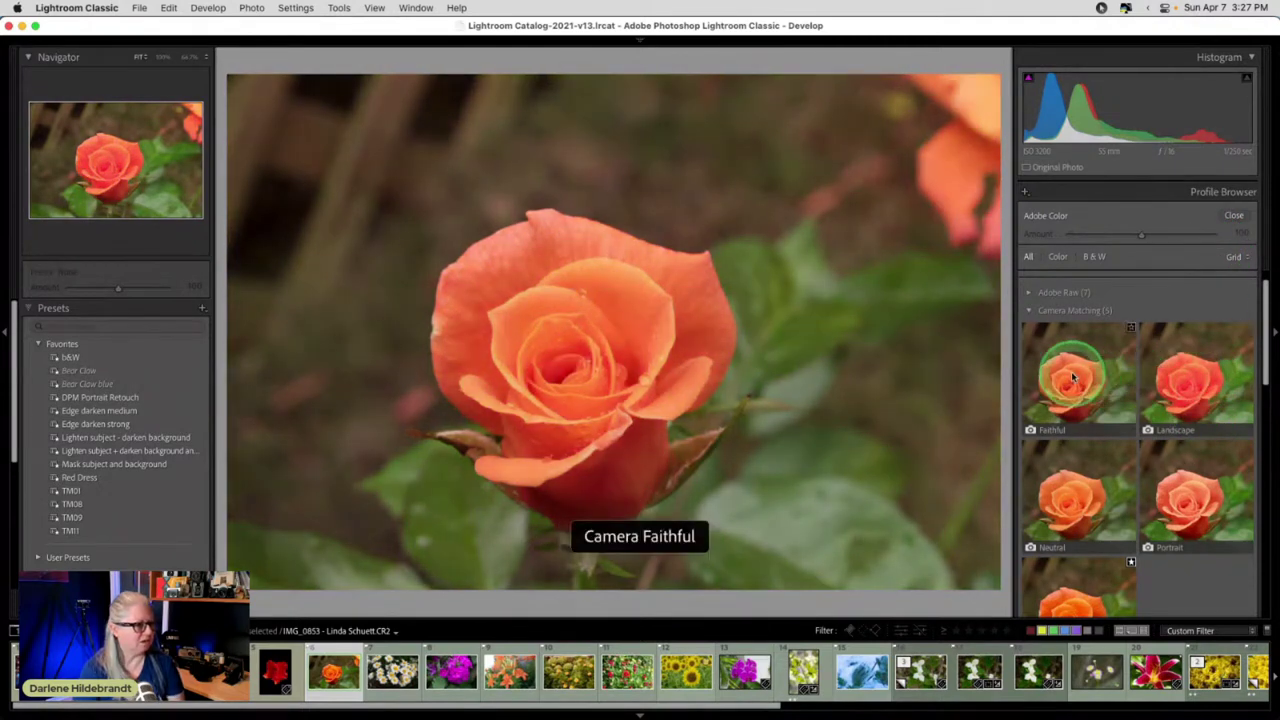
pyautogui.click(1190, 375)
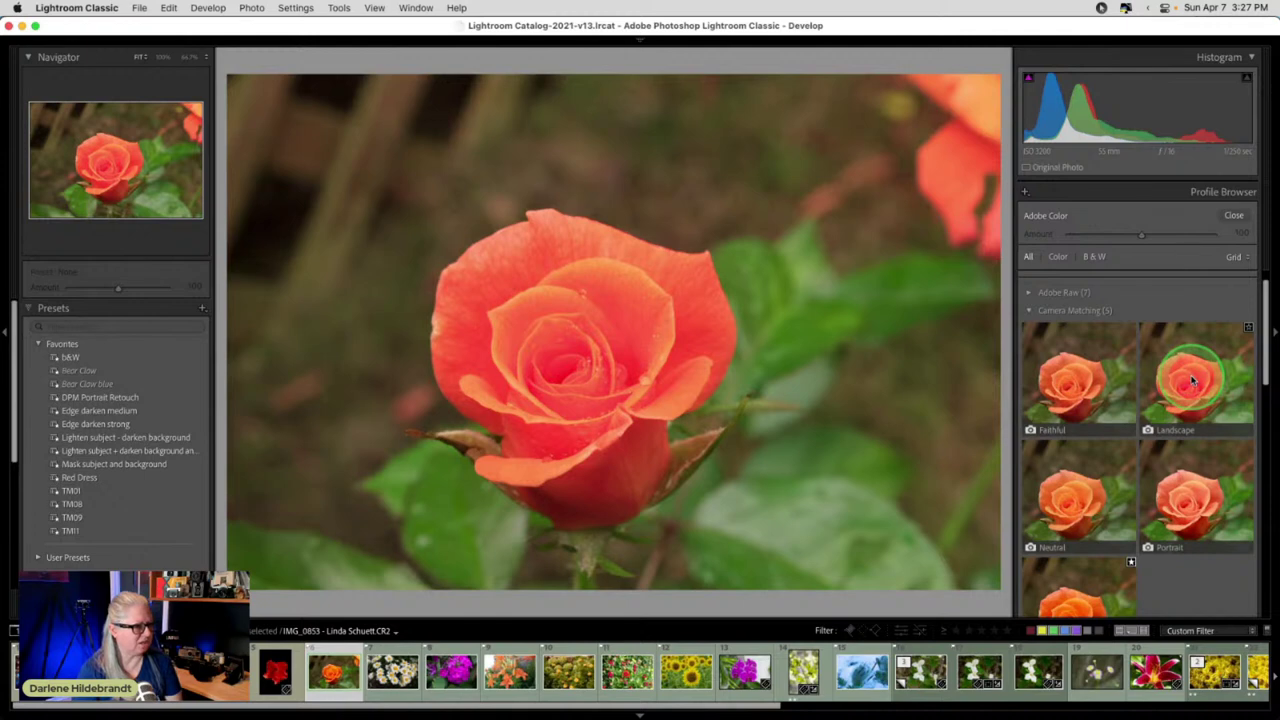
pyautogui.click(1067, 385)
pyautogui.click(1083, 383)
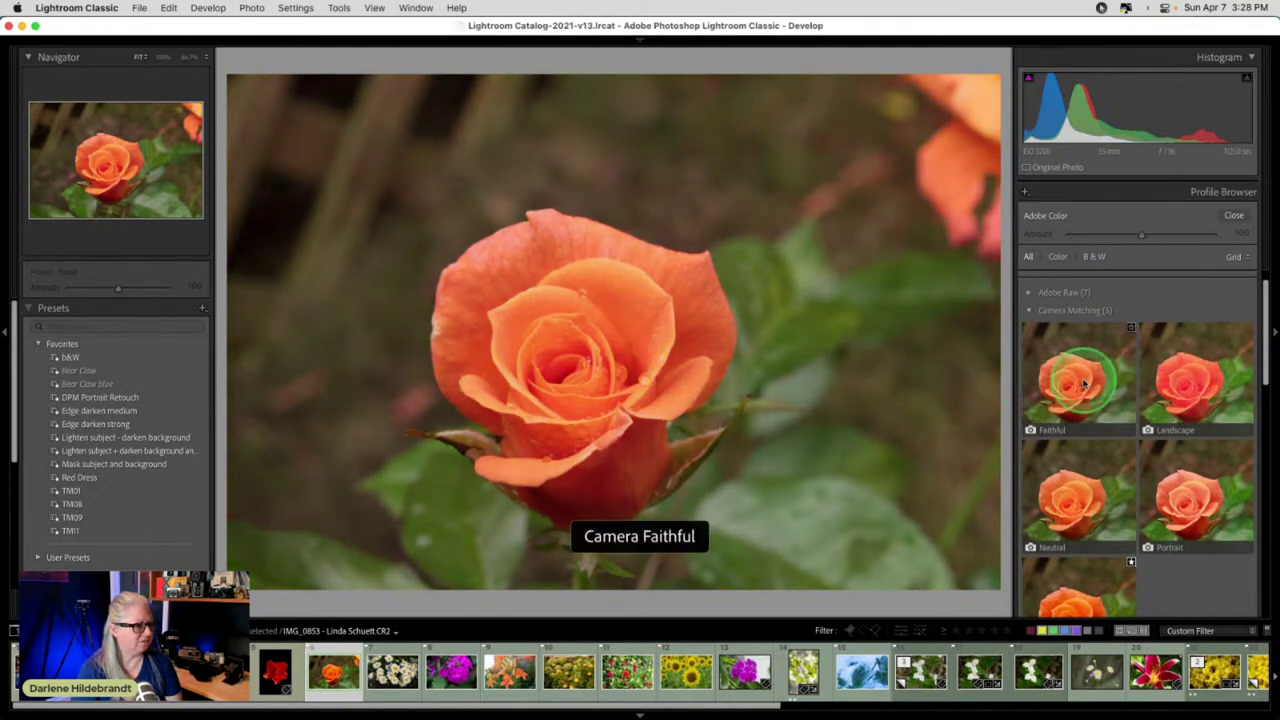
pyautogui.click(1087, 503)
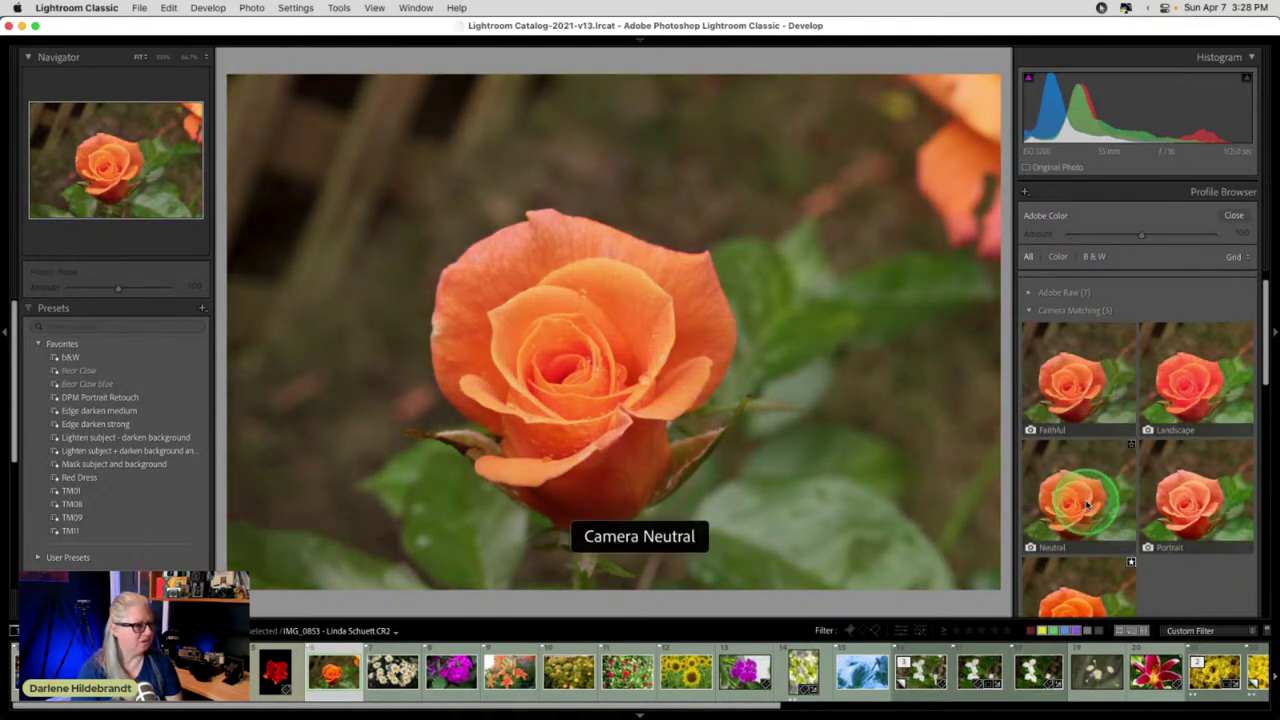
# - Preview the Camera Standard and Camera Portrait profiles on the orange rose
pyautogui.scroll(-1, 1087, 503)
pyautogui.click(1066, 563)
pyautogui.click(1049, 566)
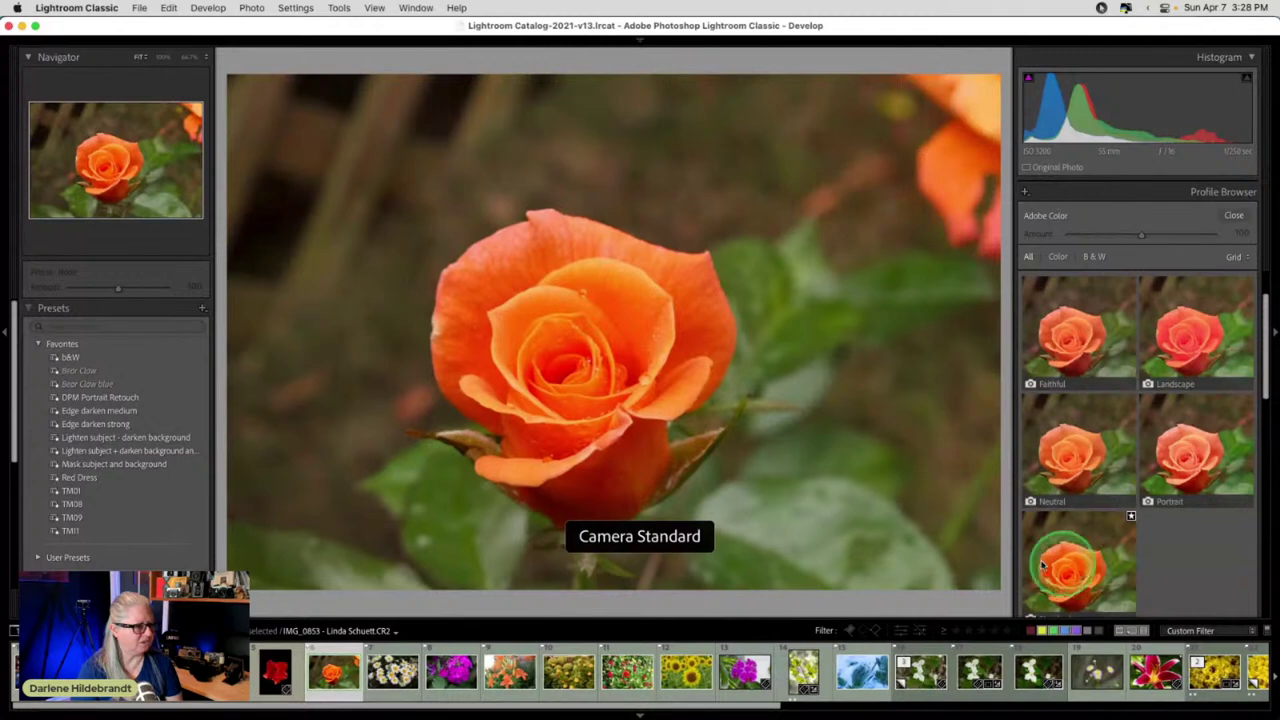
pyautogui.click(1187, 460)
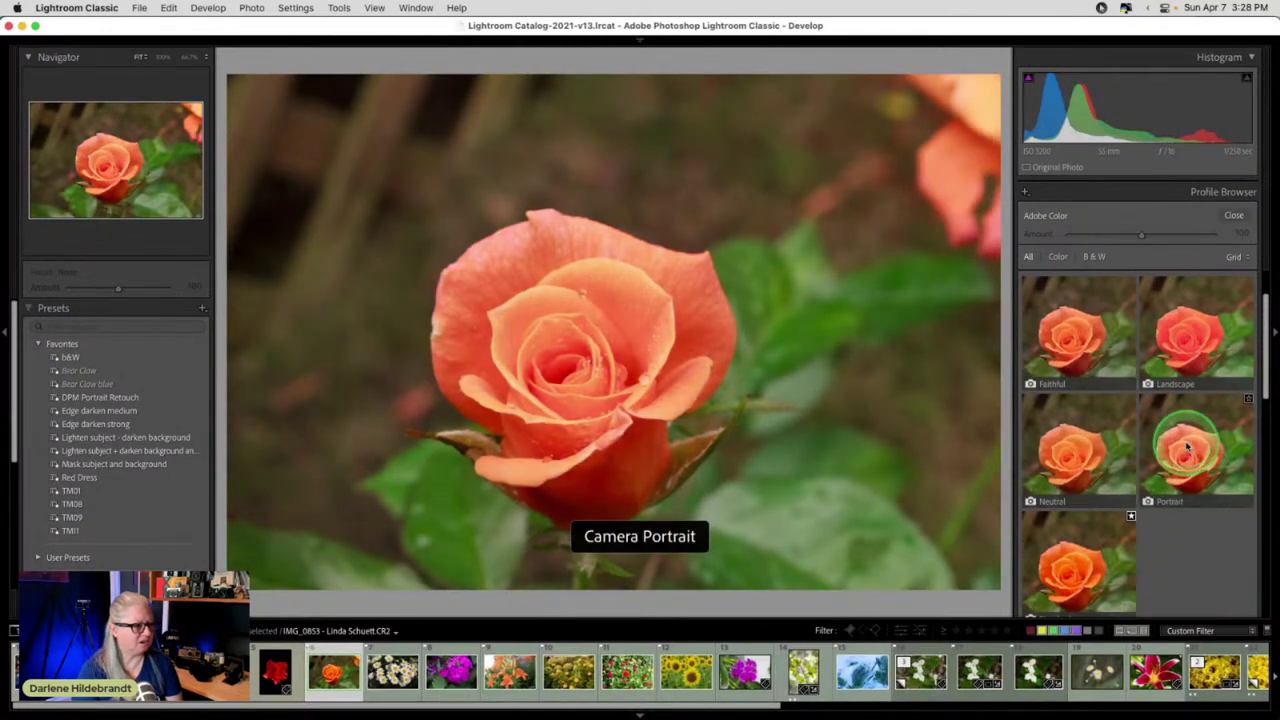
pyautogui.click(1194, 535)
pyautogui.click(1186, 443)
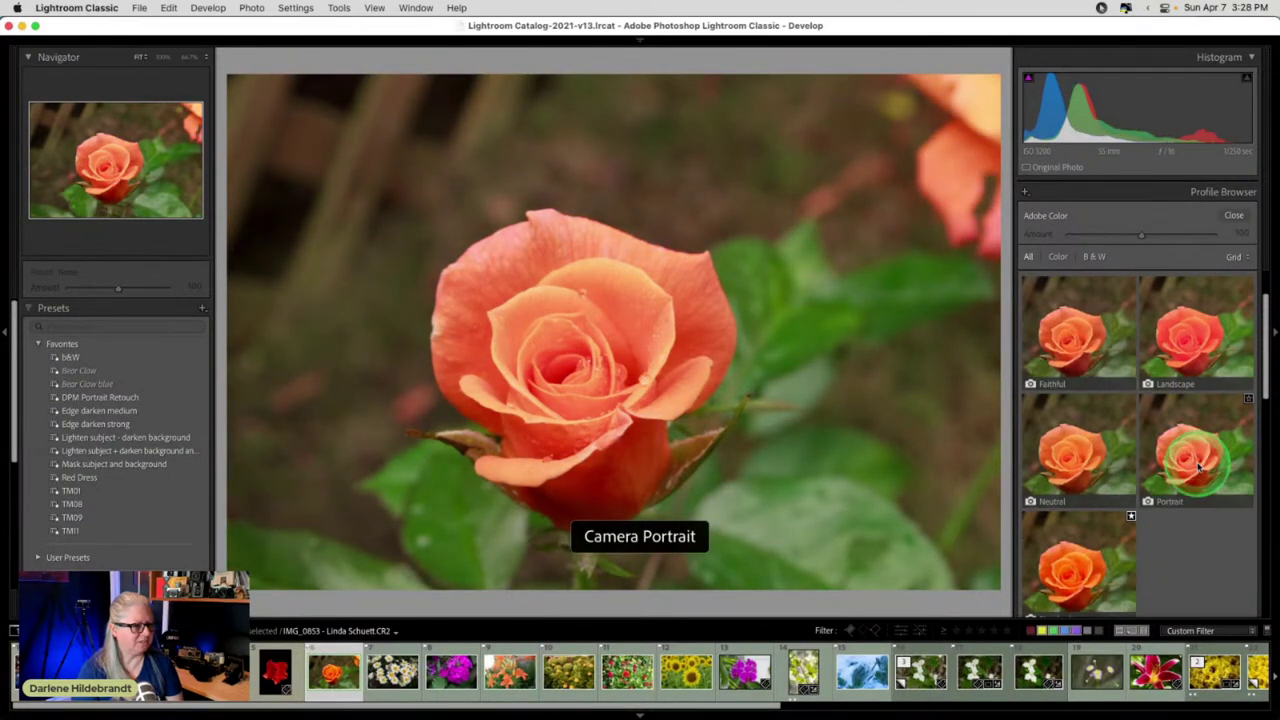
# - Compare the Camera Portrait, Camera Faithful and Camera Standard profiles on the orange rose again
pyautogui.click(1197, 440)
pyautogui.click(1211, 454)
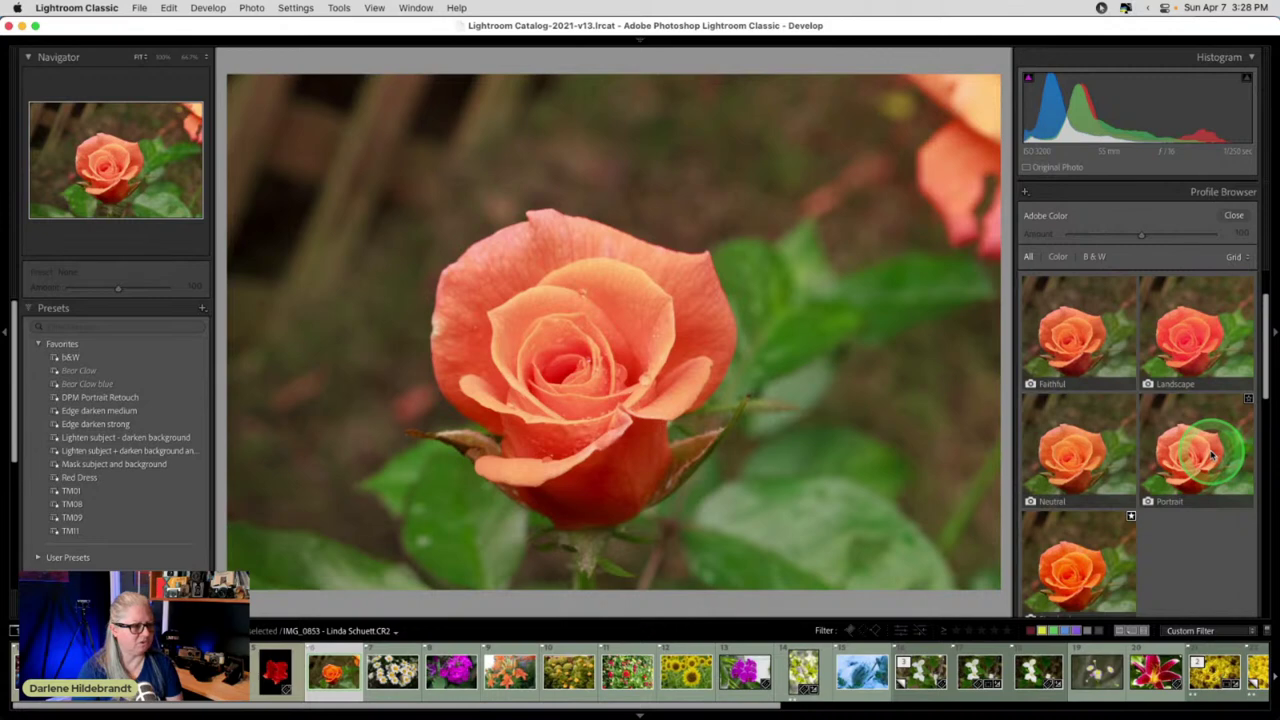
pyautogui.click(1068, 335)
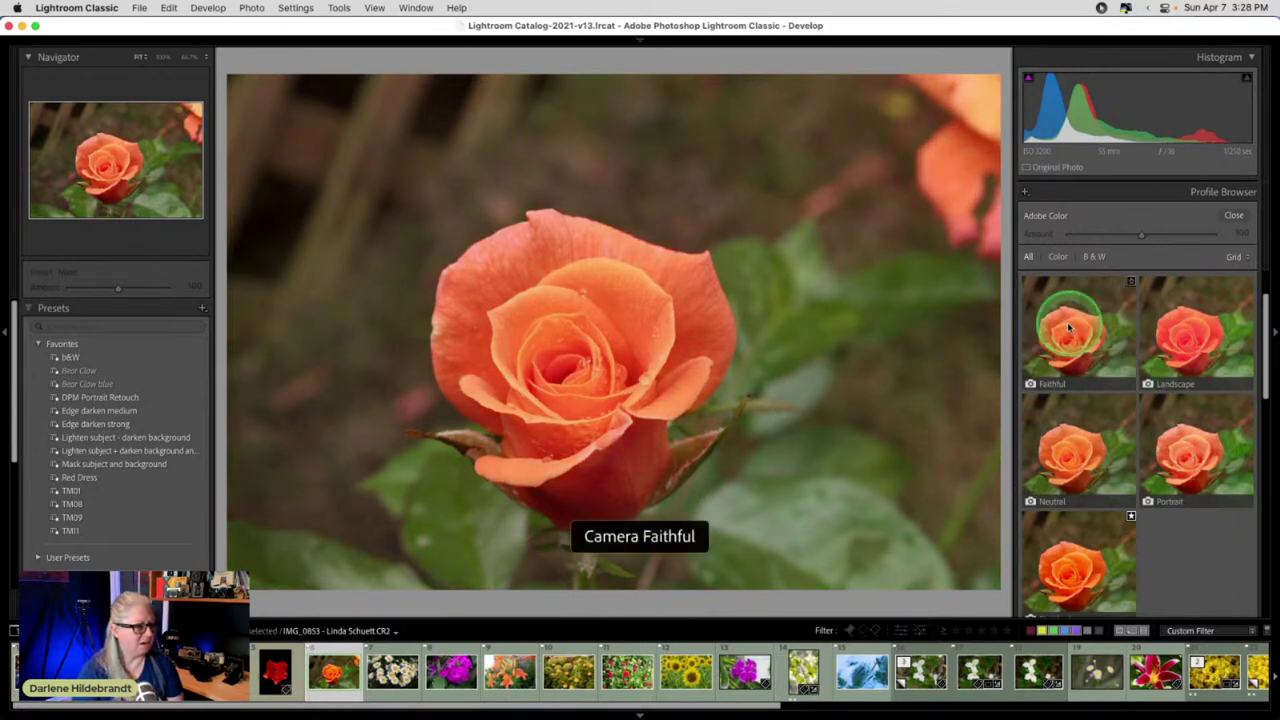
pyautogui.scroll(-4, 1075, 400)
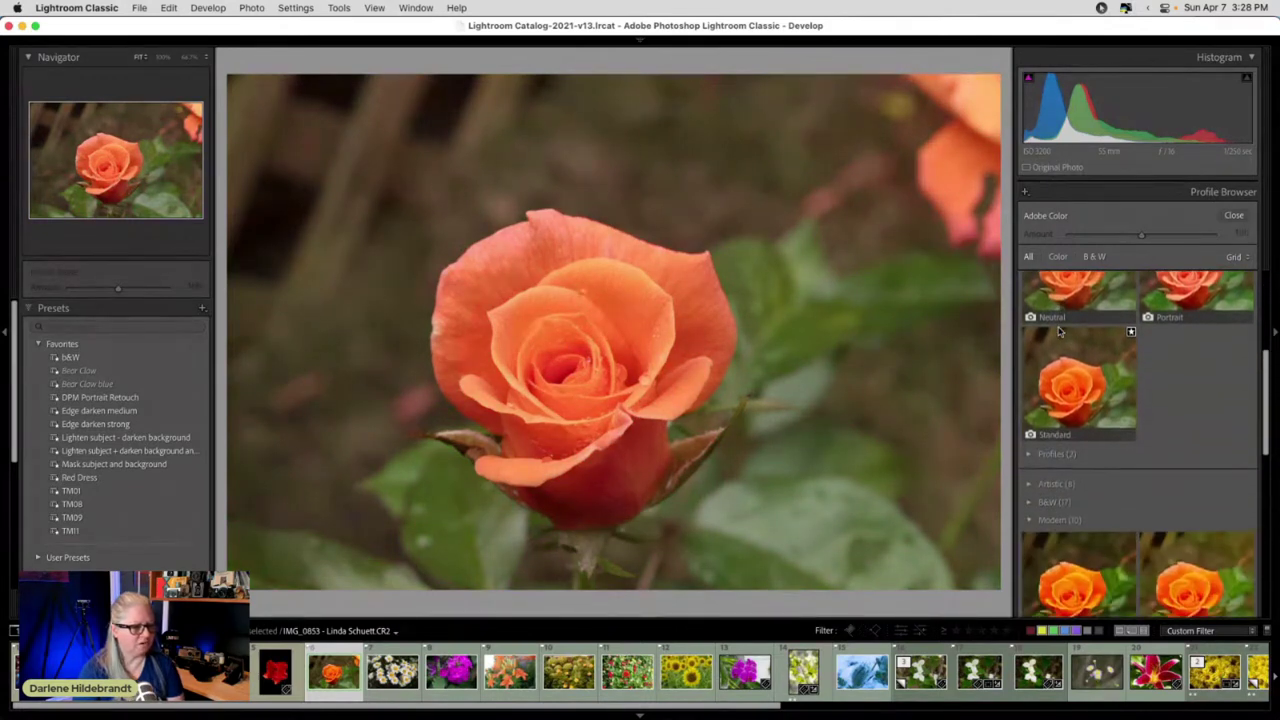
pyautogui.click(1060, 380)
pyautogui.click(1030, 489)
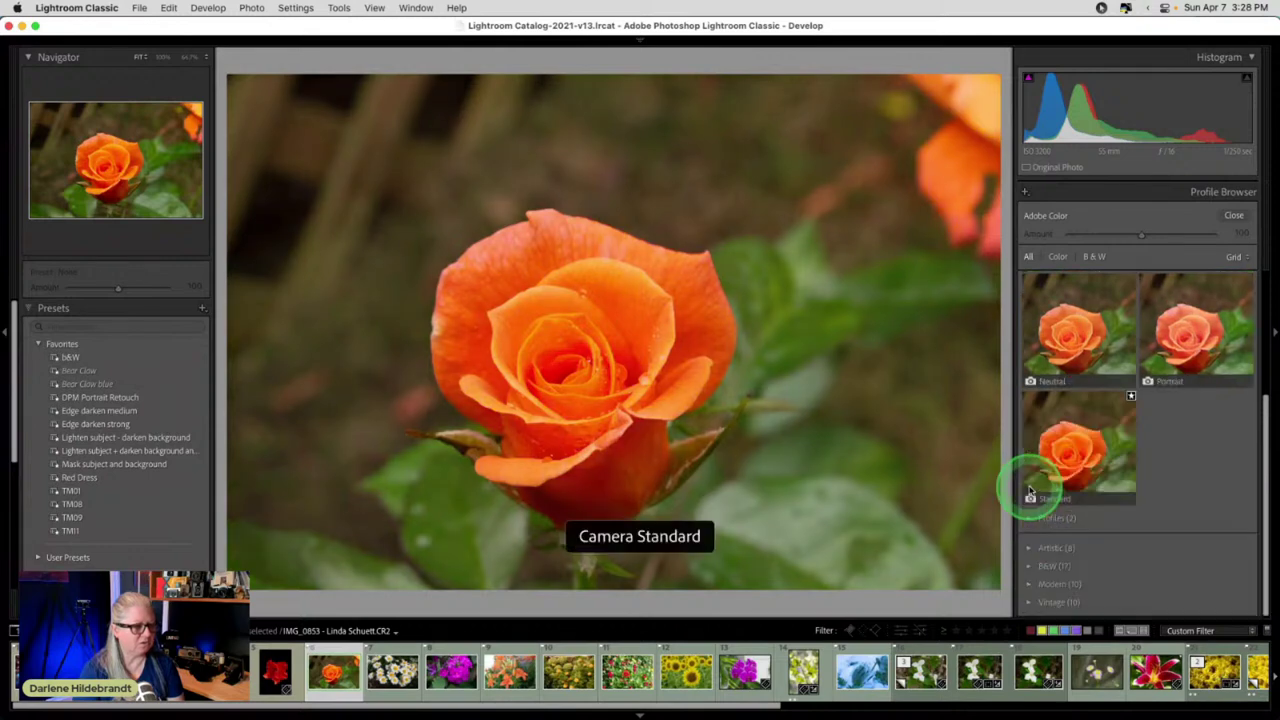
# - Expand the Vintage profile group and preview its looks on the rose, including Vintage 03 and Vintage 07
pyautogui.click(1030, 603)
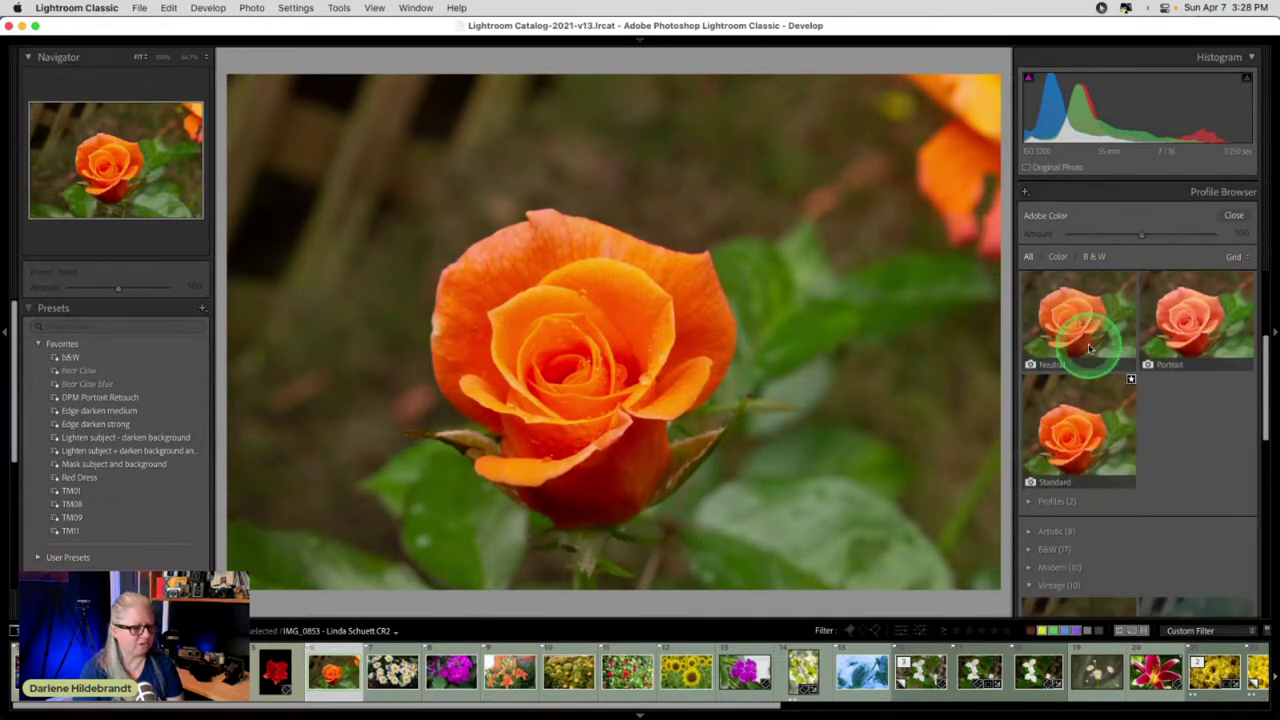
pyautogui.click(1075, 318)
pyautogui.click(1075, 415)
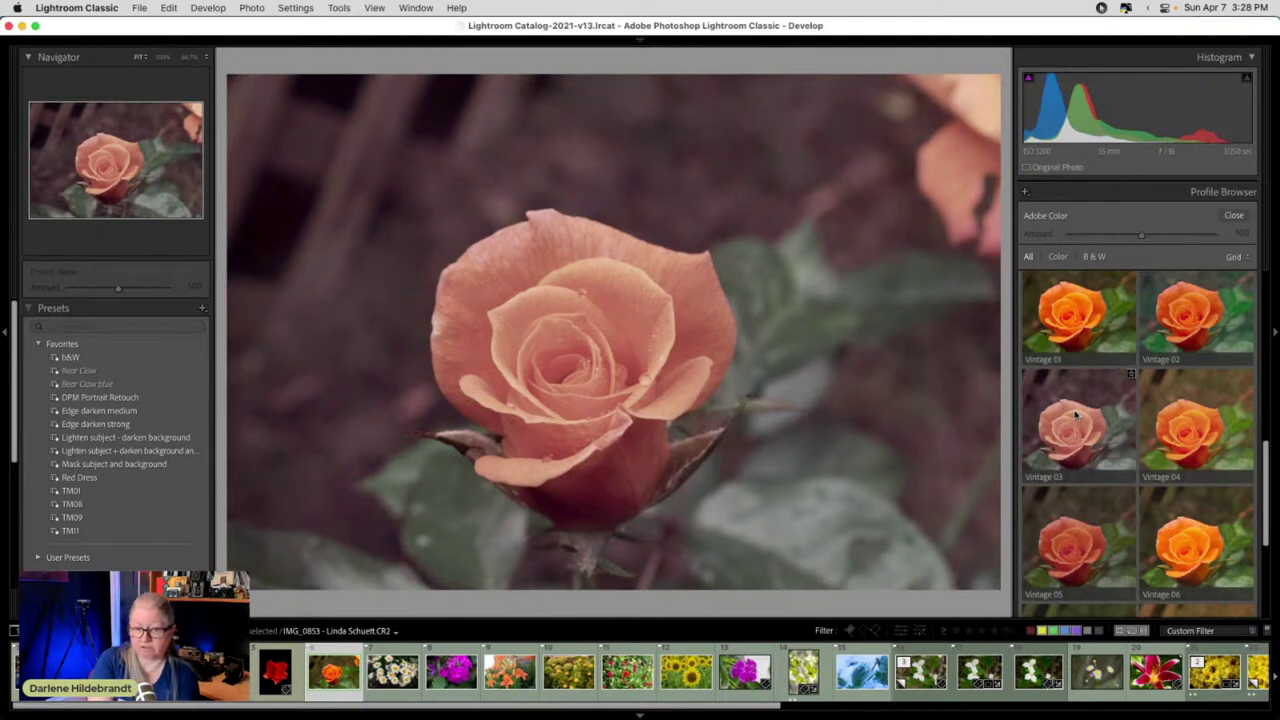
pyautogui.click(1075, 418)
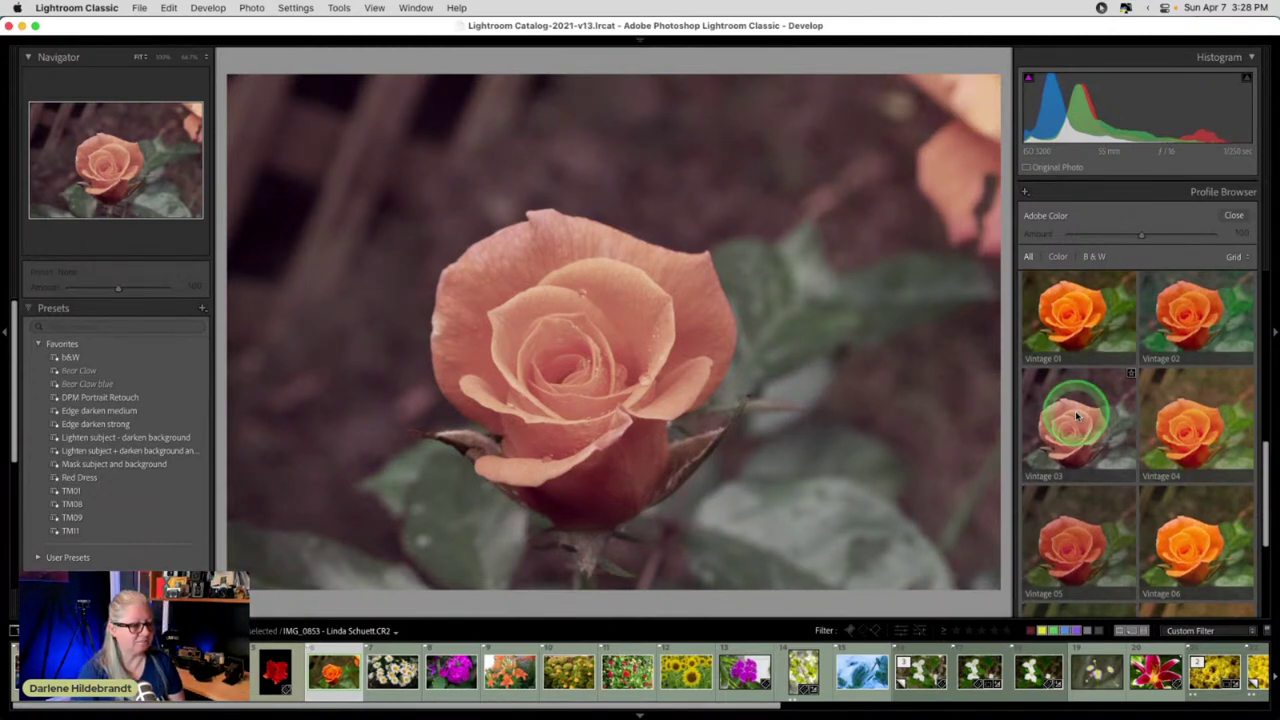
pyautogui.scroll(-1, 1073, 440)
pyautogui.click(1078, 470)
pyautogui.scroll(-3, 1078, 470)
pyautogui.click(1078, 468)
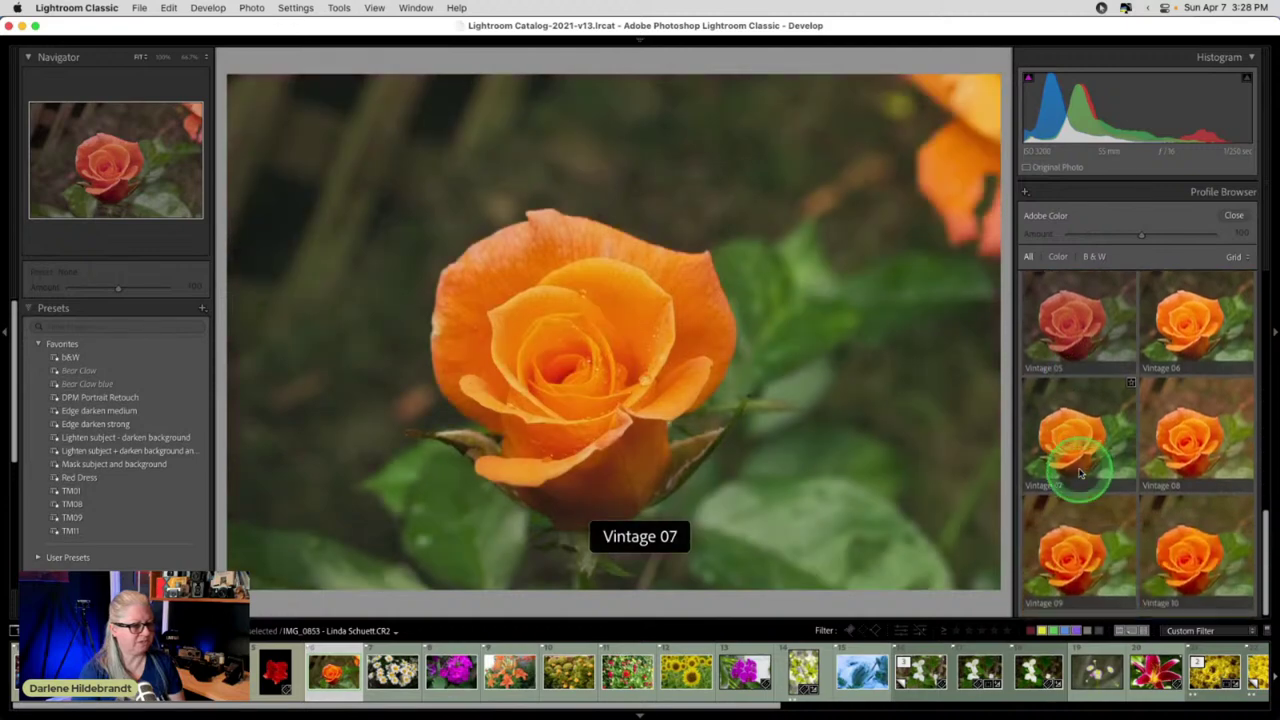
pyautogui.scroll(2, 1080, 473)
pyautogui.scroll(5, 1078, 470)
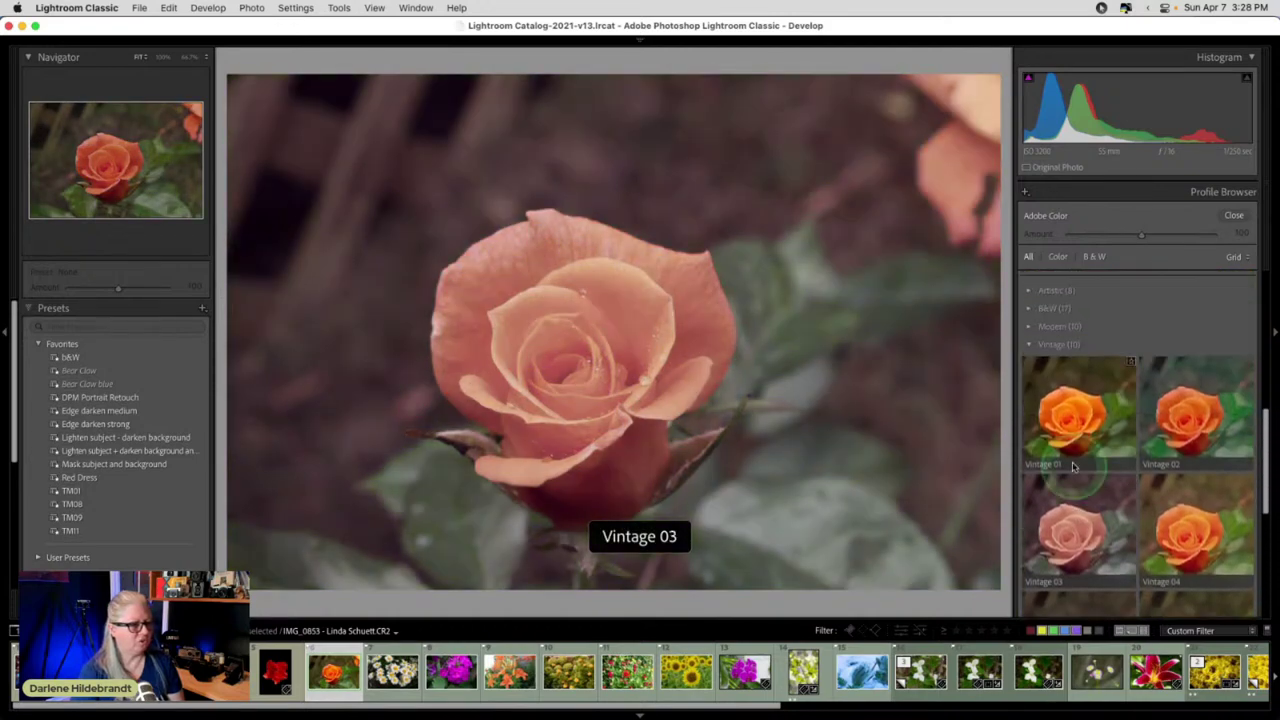
# - Expand the Artistic profile group, preview Artistic 01 on the rose, and collapse the group again
pyautogui.click(1027, 293)
pyautogui.click(1071, 389)
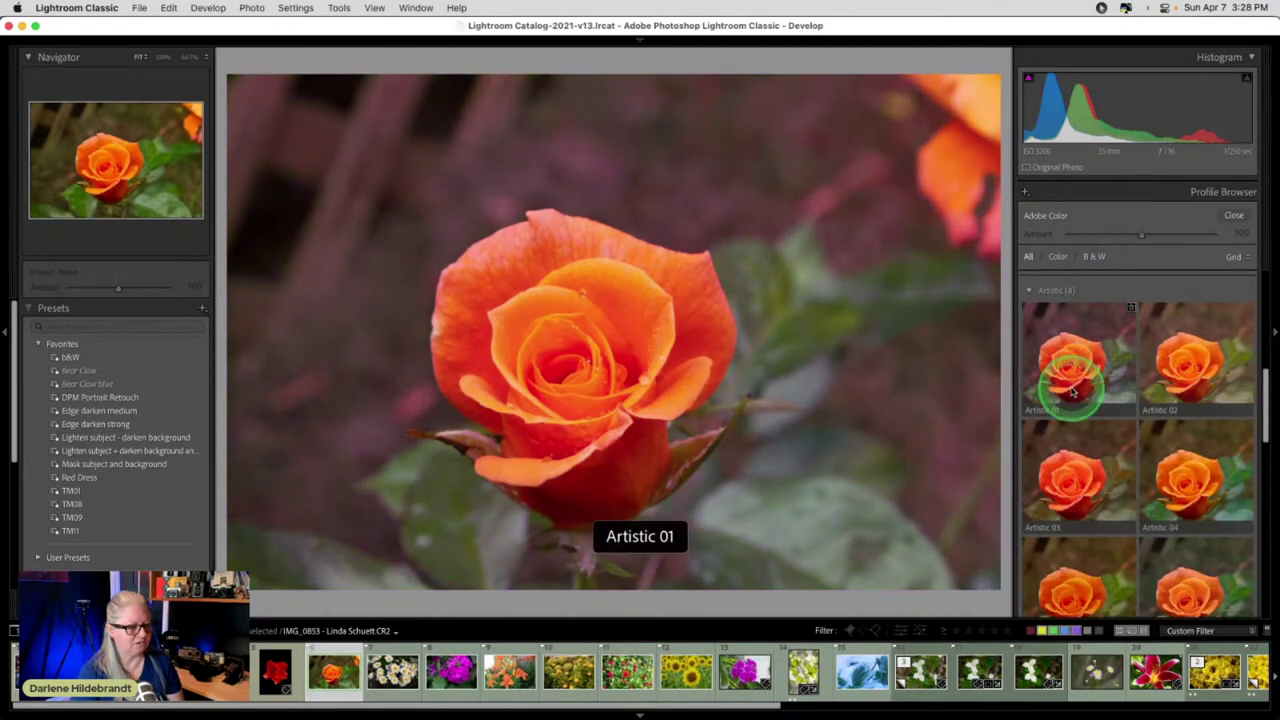
pyautogui.scroll(-4, 1071, 389)
pyautogui.click(1072, 392)
pyautogui.scroll(4, 1075, 390)
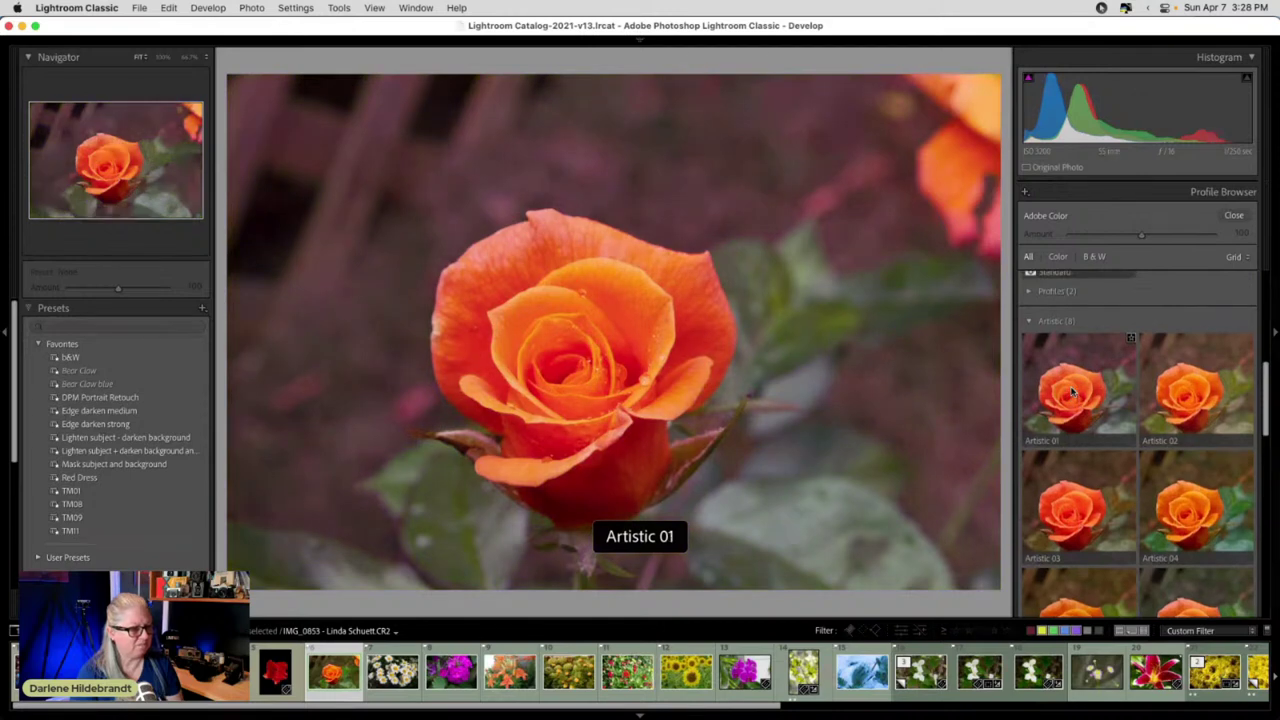
pyautogui.click(1084, 388)
pyautogui.click(1034, 325)
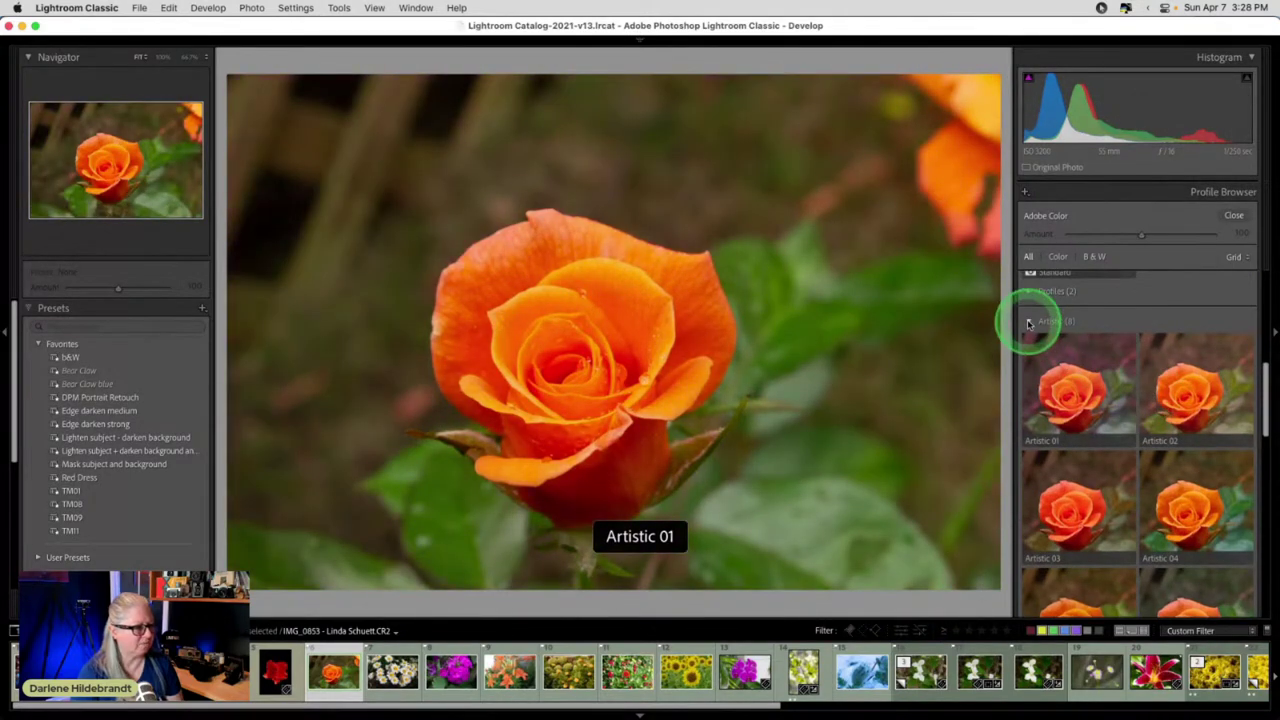
# - Return to the Vintage group and preview the Vintage 03 profile on the rose once more
pyautogui.click(1034, 343)
pyautogui.scroll(-2, 1040, 380)
pyautogui.click(1048, 405)
pyautogui.click(1067, 480)
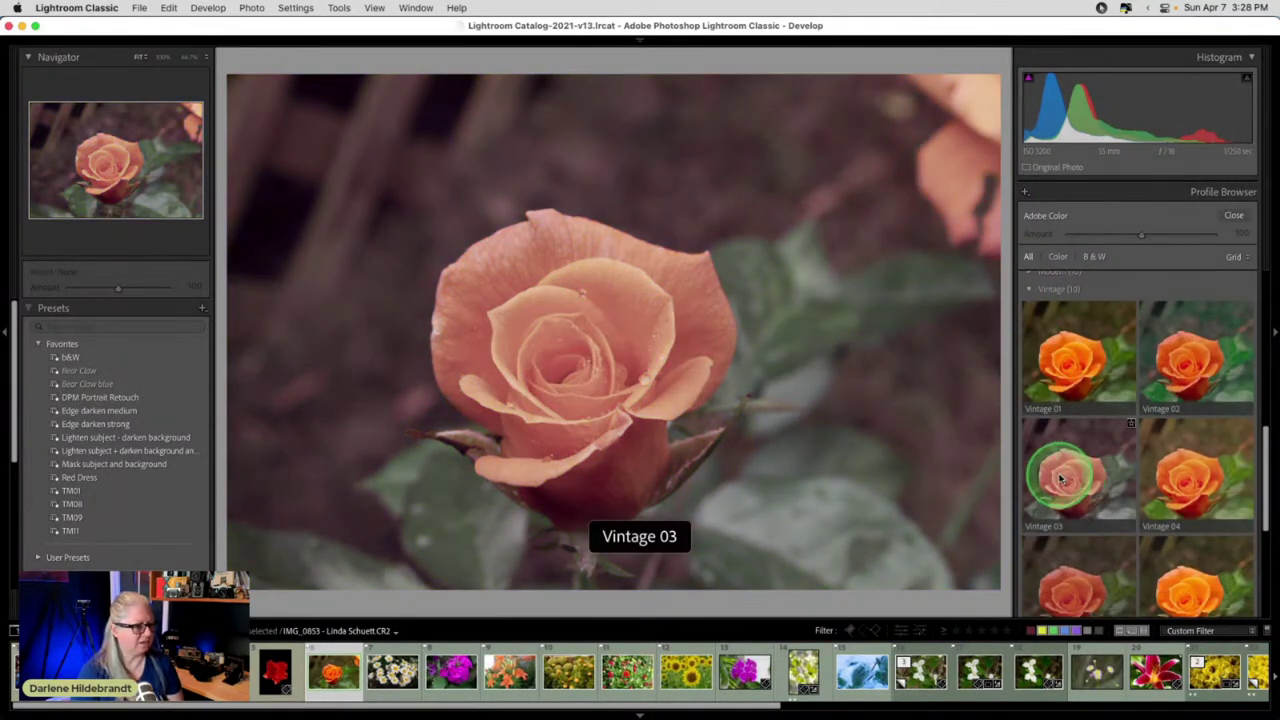
# - Apply the Camera Faithful profile from the Camera Matching group and close the Profile Browser
pyautogui.scroll(5, 1067, 480)
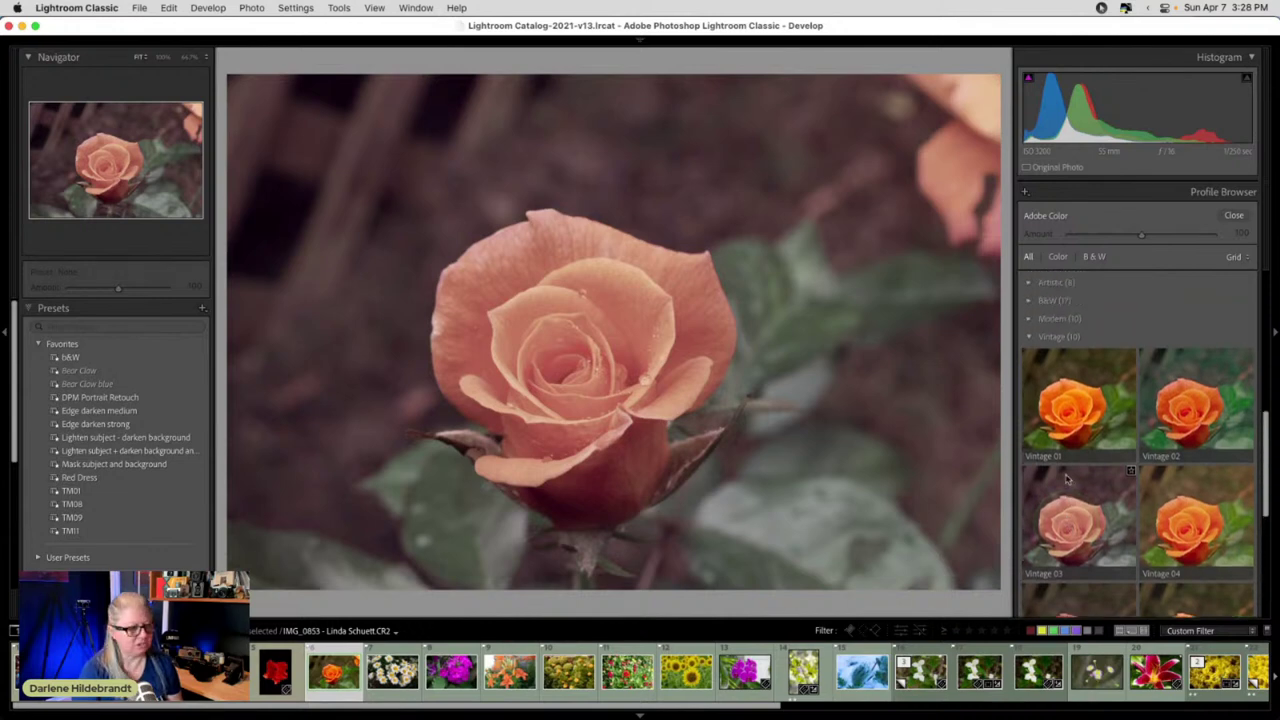
pyautogui.click(1067, 480)
pyautogui.click(1065, 400)
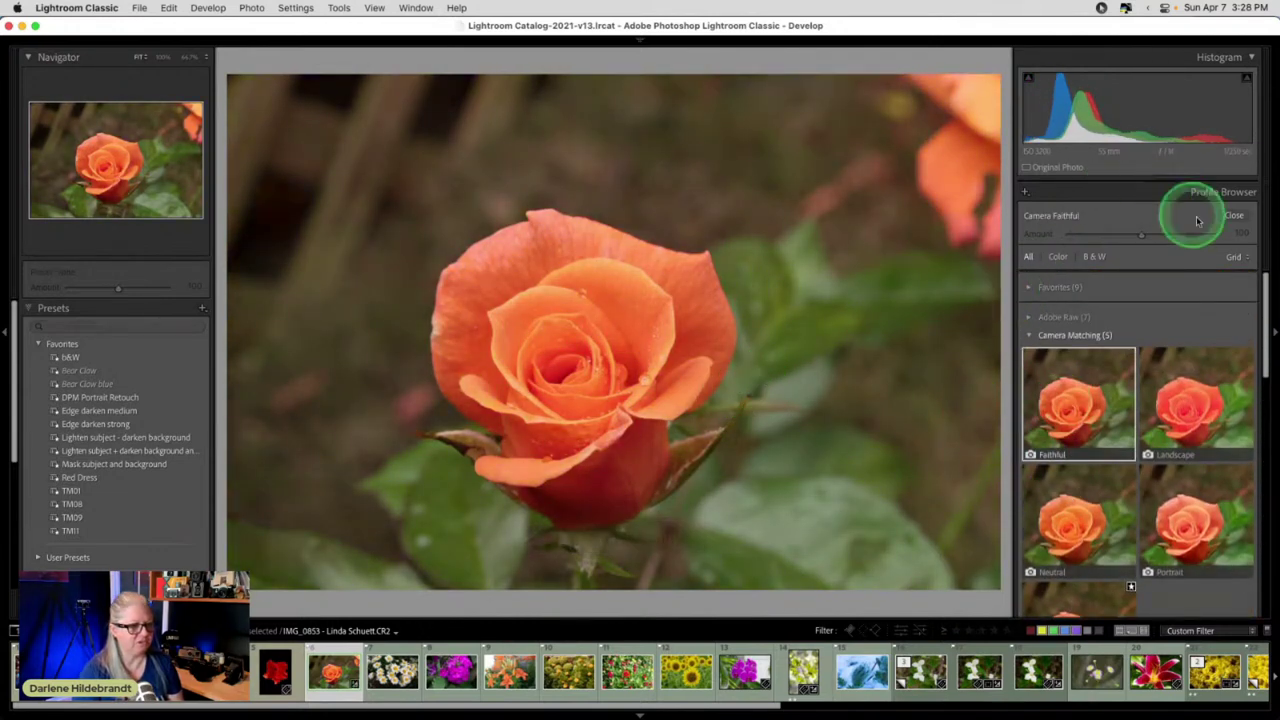
pyautogui.click(1233, 215)
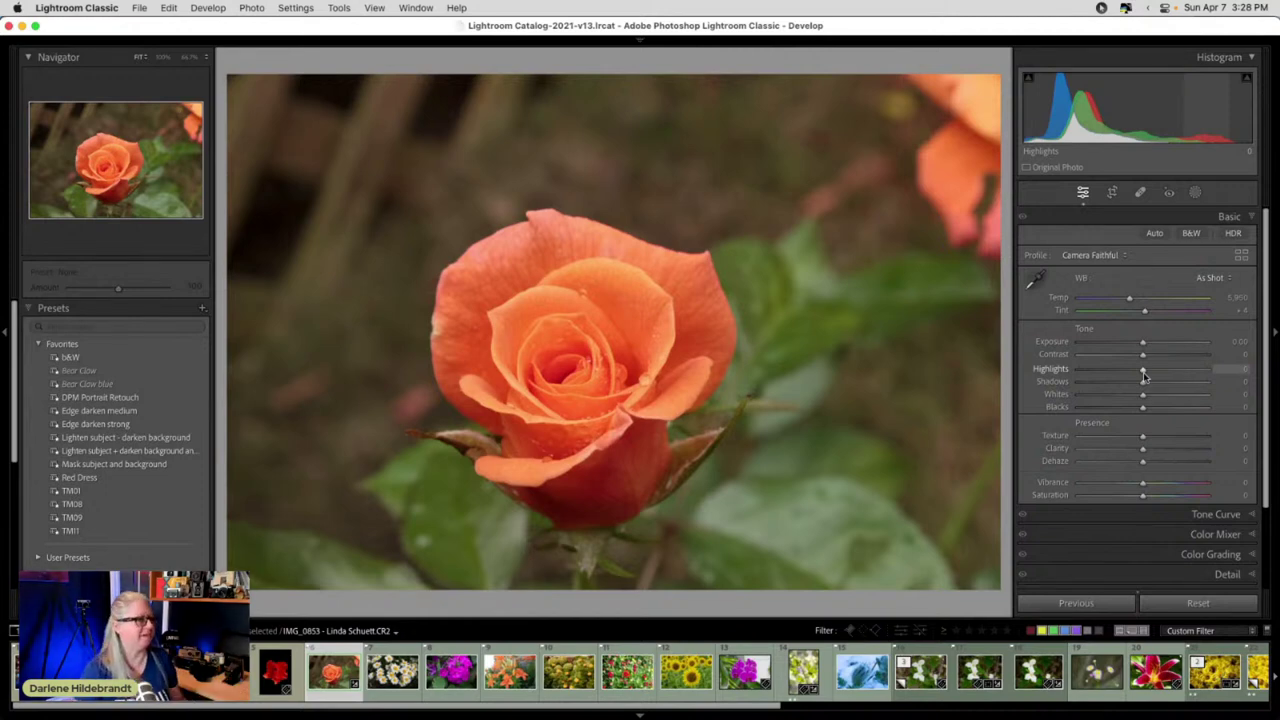
# - Turn the rose photo upside down, judge its composition in full-screen view, and rotate it back upright
pyautogui.press('r')
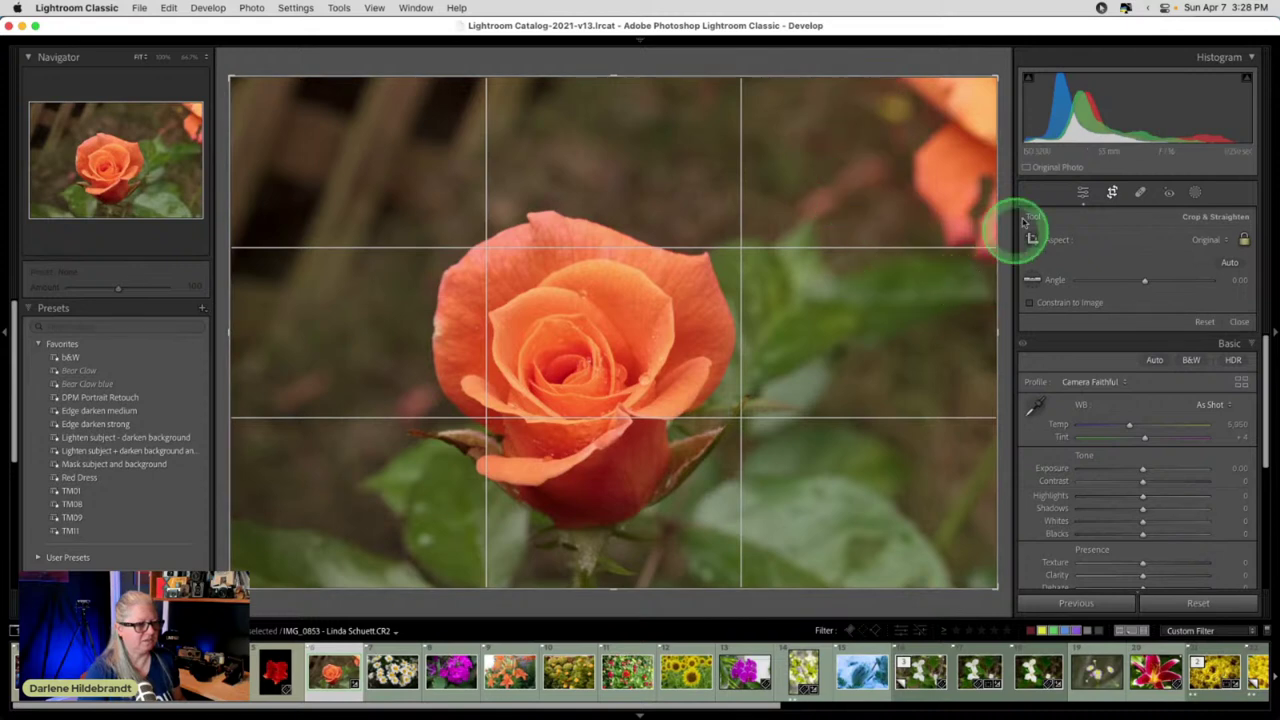
pyautogui.press('r')
pyautogui.click(932, 169)
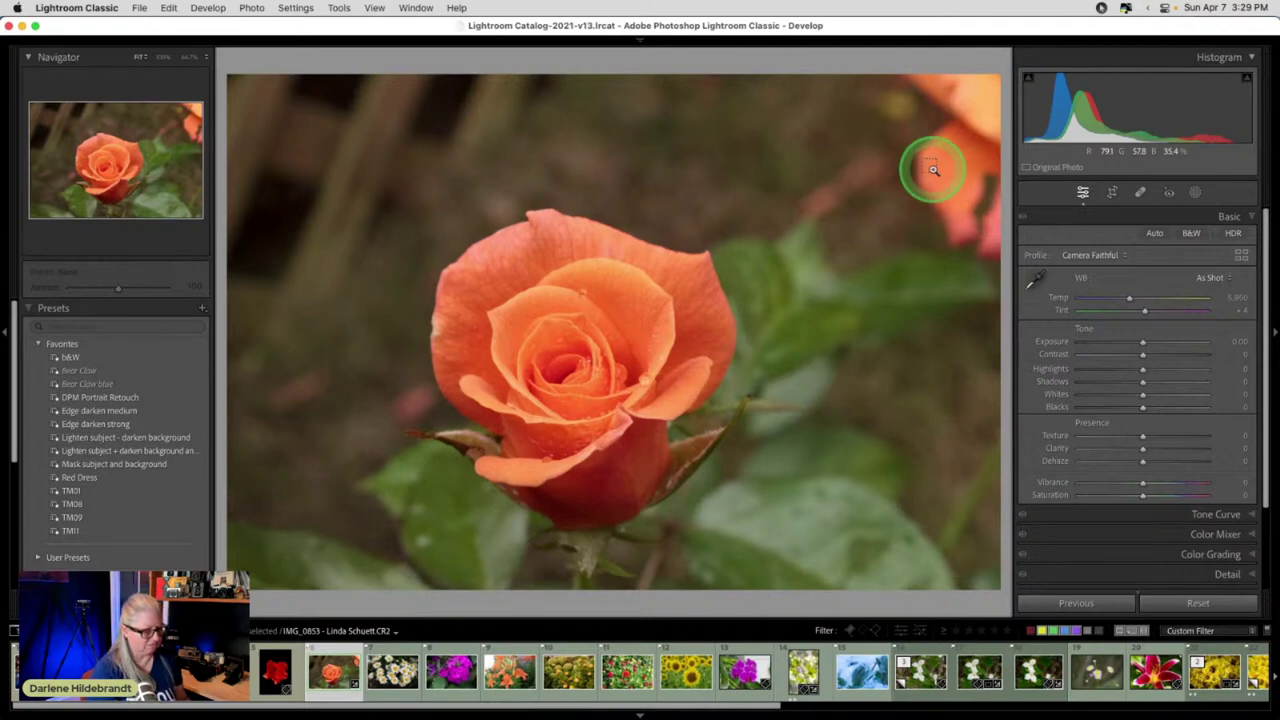
pyautogui.press('super+bracketright')
pyautogui.click(930, 165)
pyautogui.press('super+bracketleft')
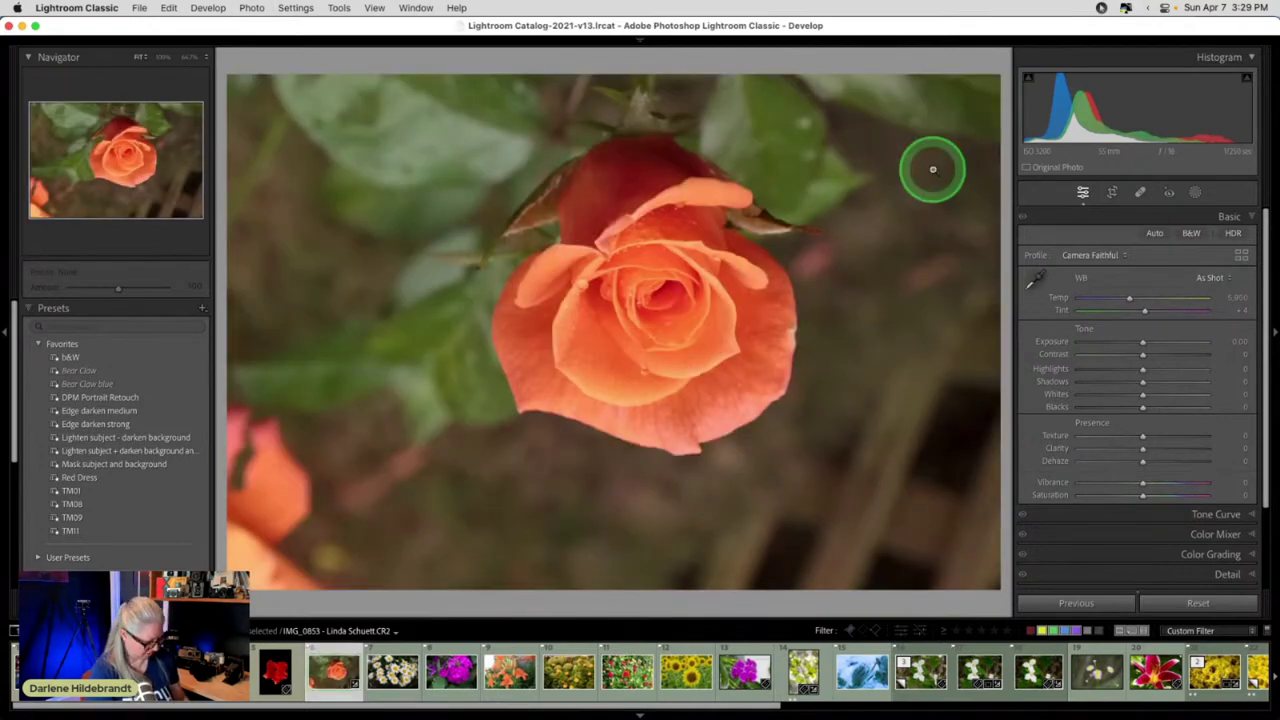
pyautogui.press('f')
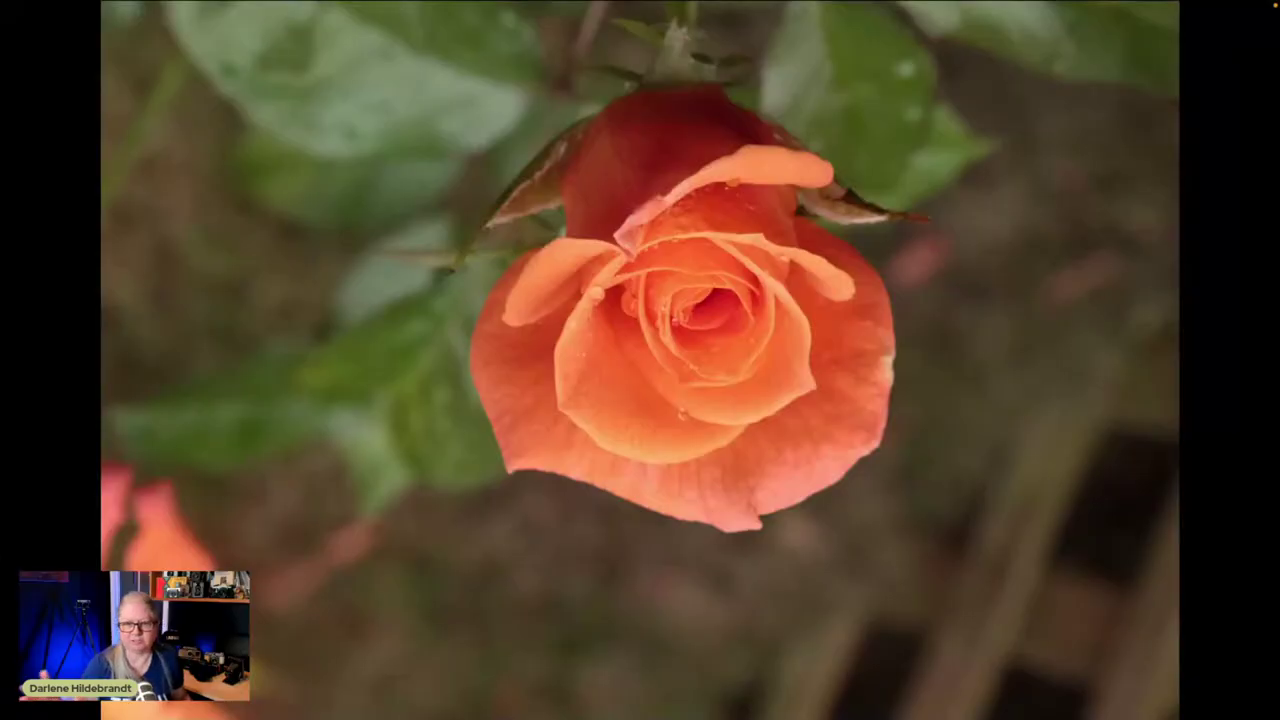
pyautogui.press('f')
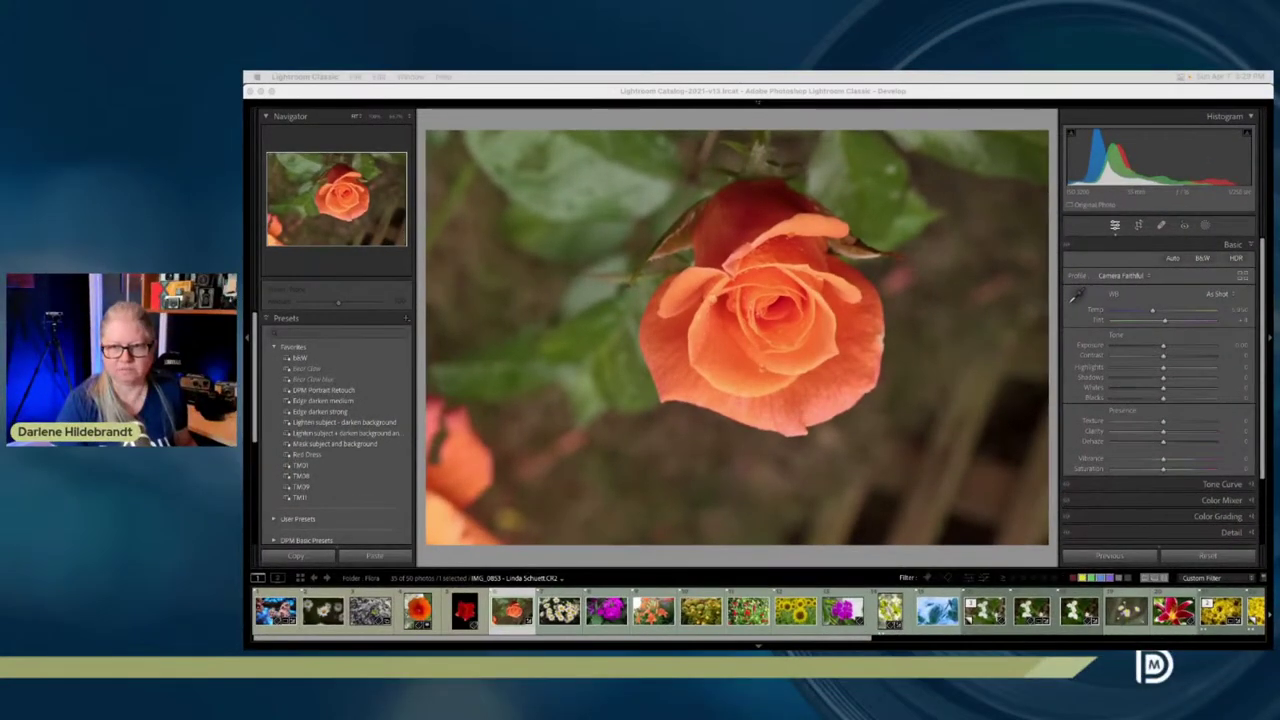
pyautogui.press('f')
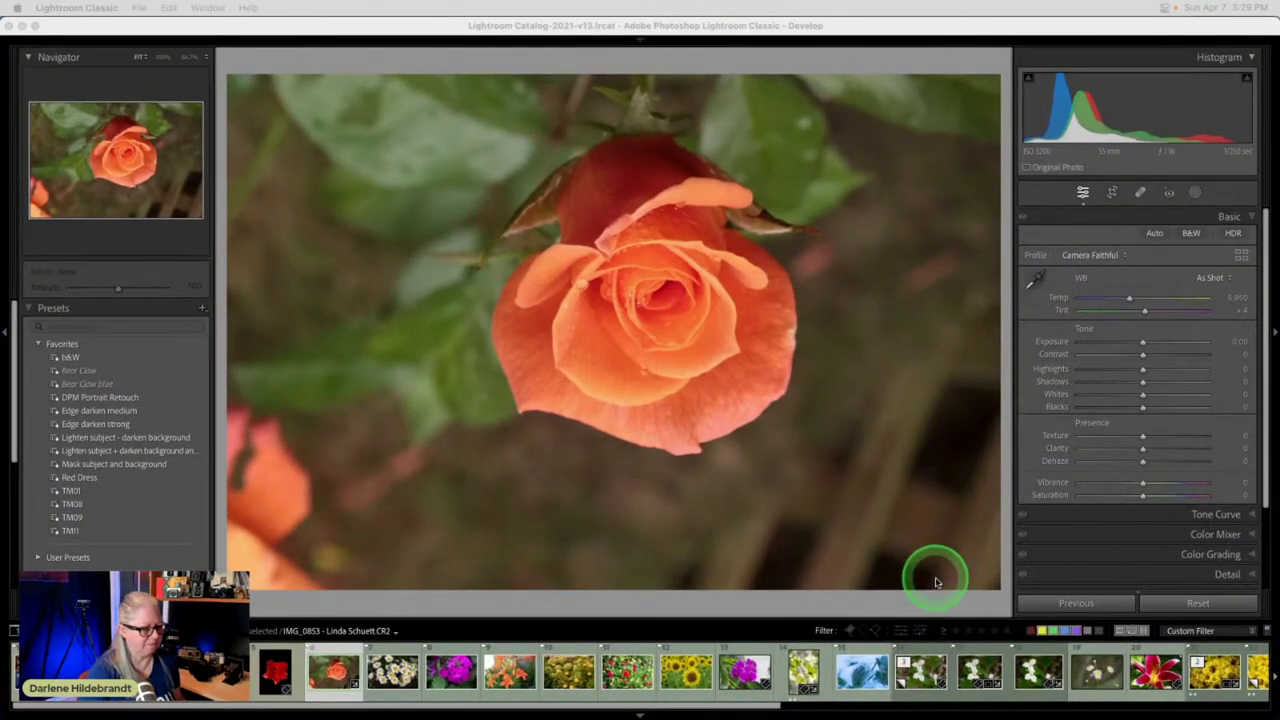
pyautogui.click(1017, 309)
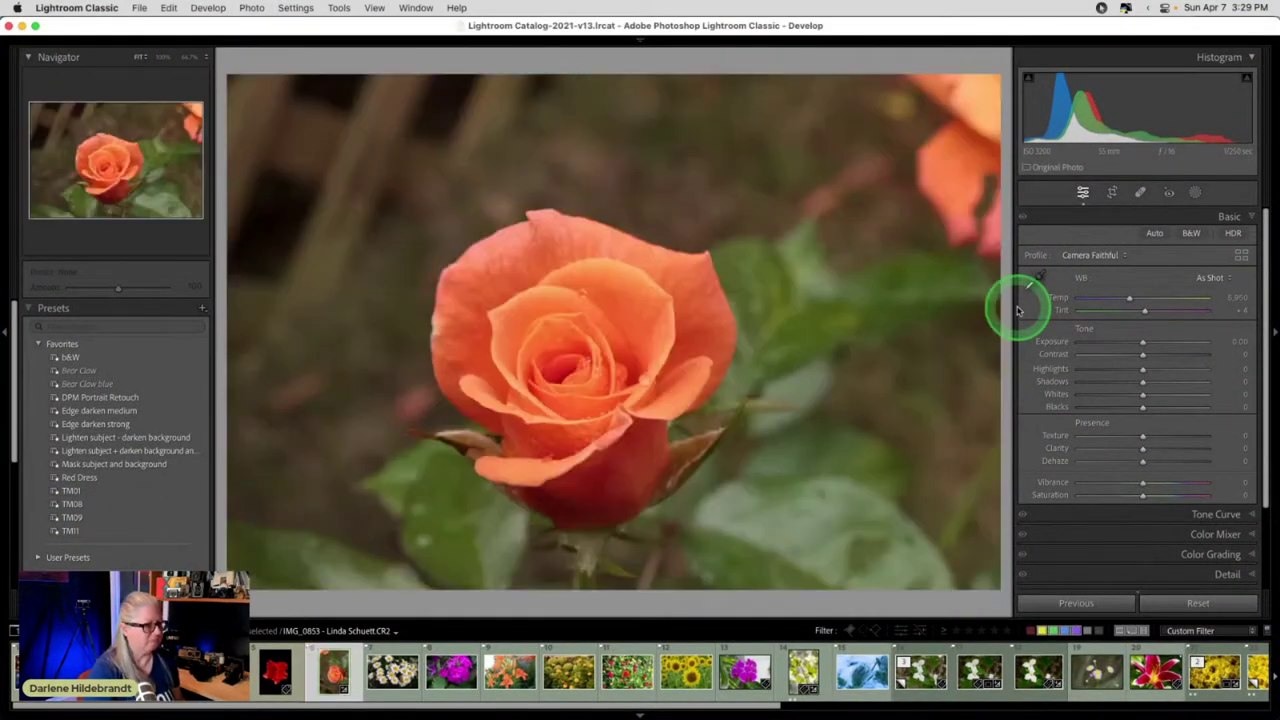
# - Crop the rose photo slightly tighter at its original aspect ratio and shift the image within the crop frame
pyautogui.press('r')
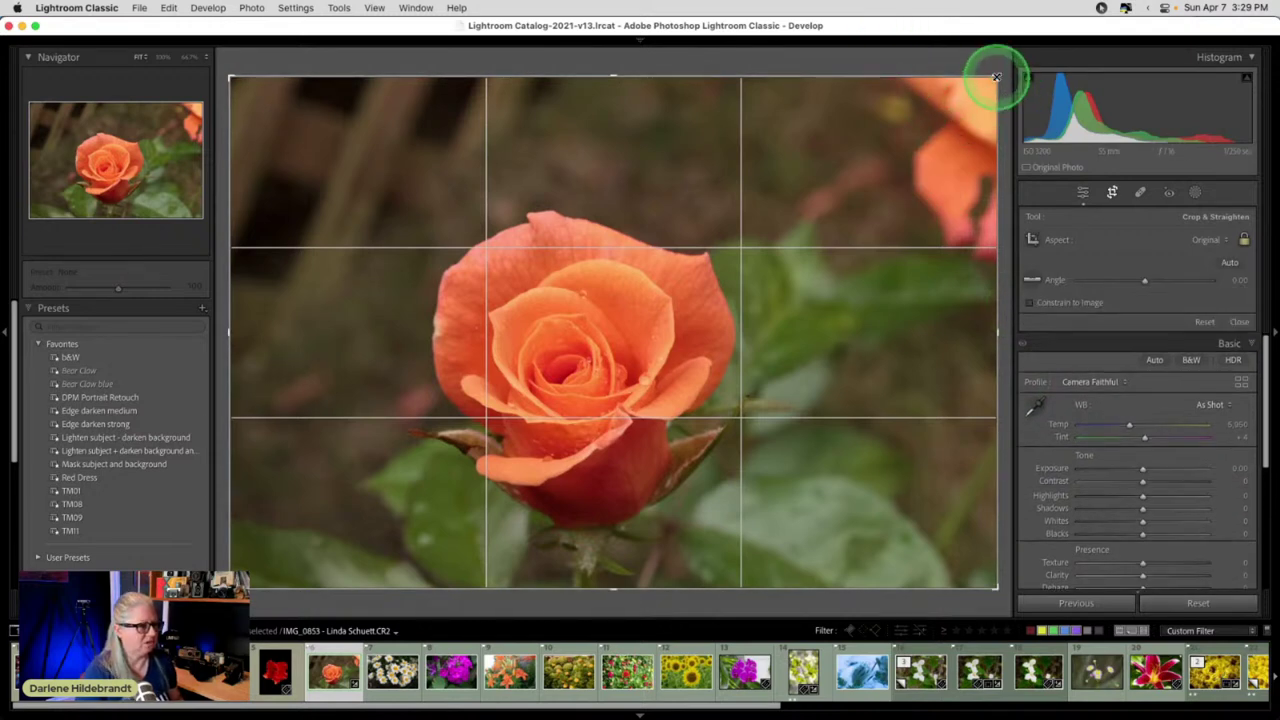
pyautogui.moveTo(996, 76); pyautogui.dragTo(946, 106)
pyautogui.moveTo(686, 274); pyautogui.dragTo(693, 305)
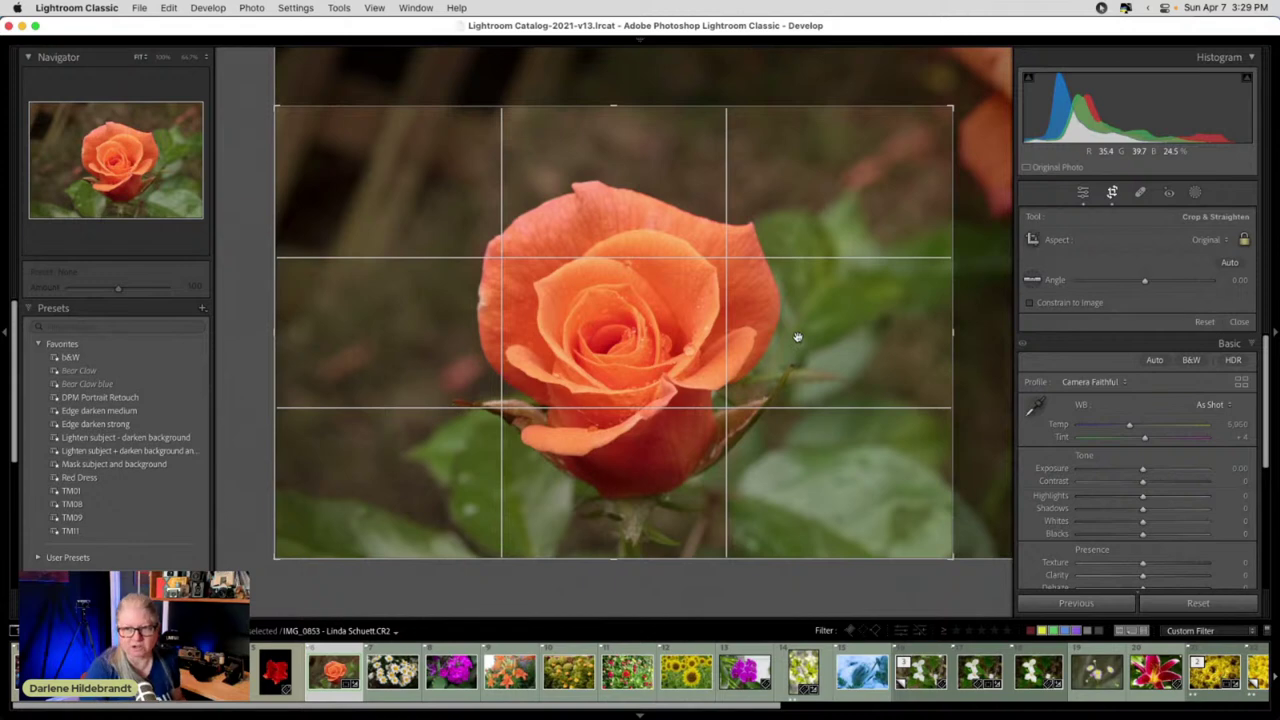
# - Compare centred and off-centre placements within the crop, and apply it with the rose near the left third line
pyautogui.moveTo(797, 337); pyautogui.dragTo(988, 323)
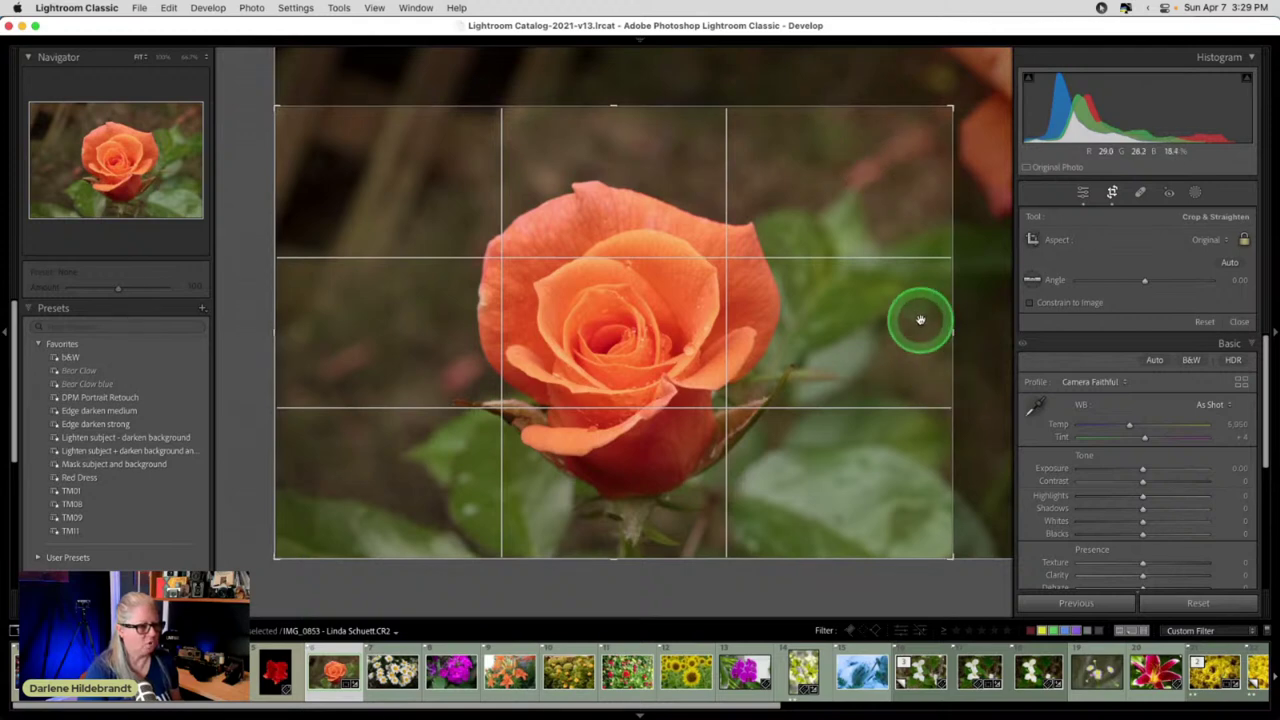
pyautogui.moveTo(877, 363); pyautogui.dragTo(664, 362)
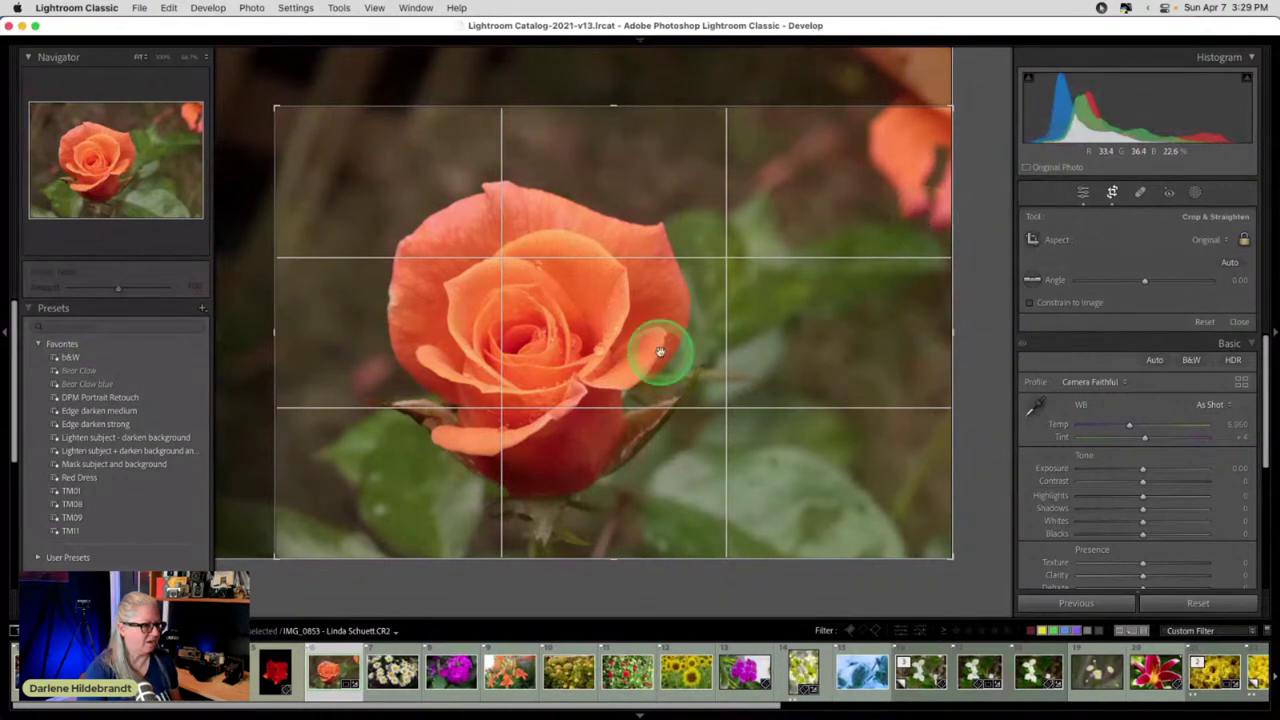
pyautogui.moveTo(657, 351); pyautogui.dragTo(880, 380)
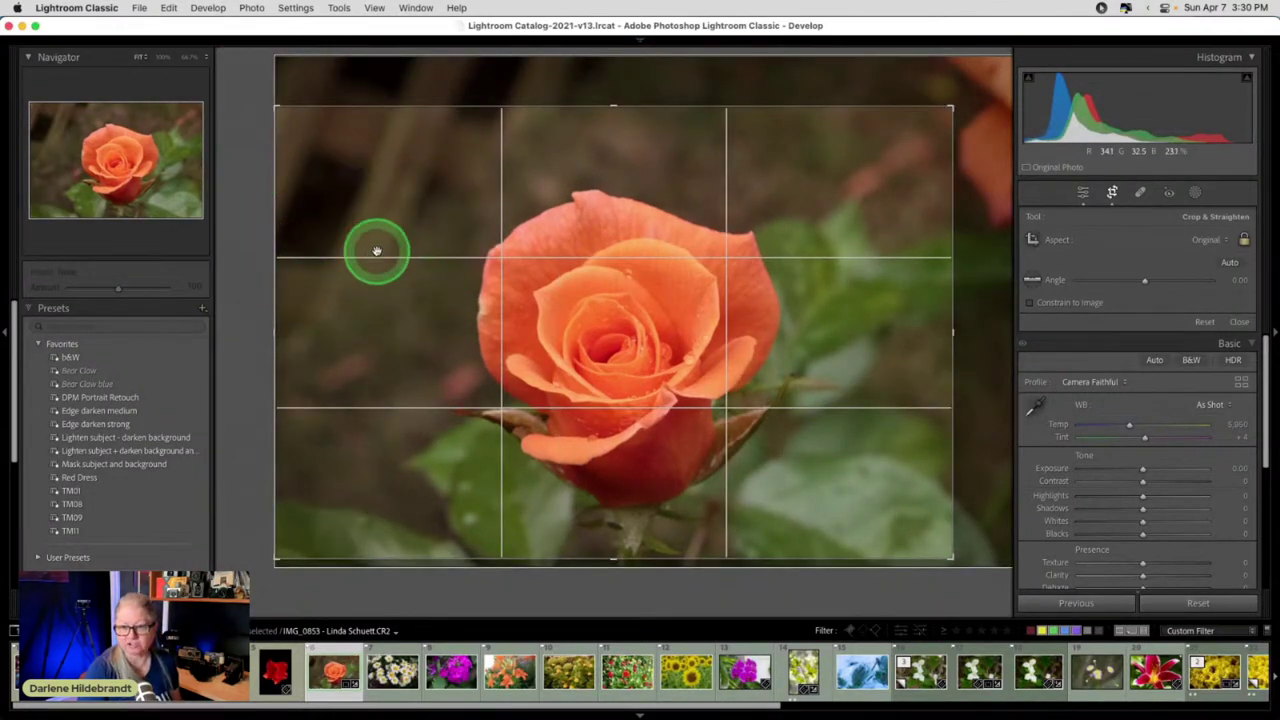
pyautogui.moveTo(571, 394); pyautogui.dragTo(374, 391)
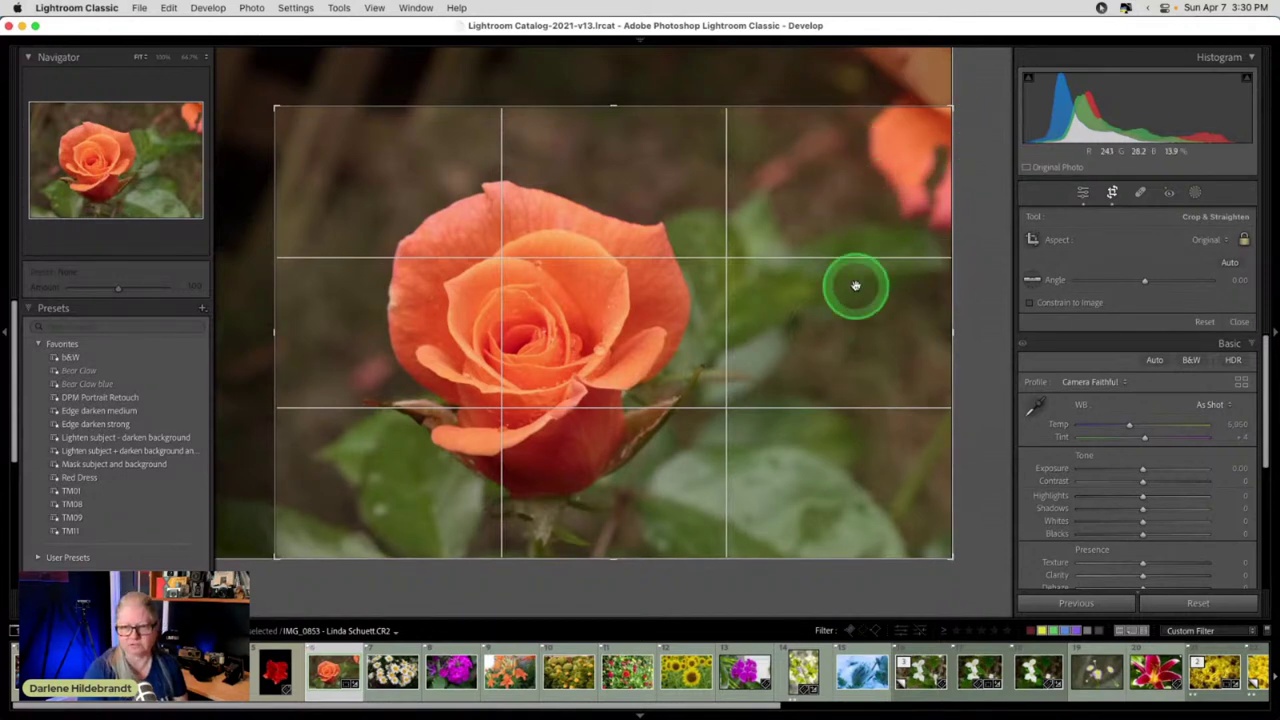
pyautogui.press('Return')
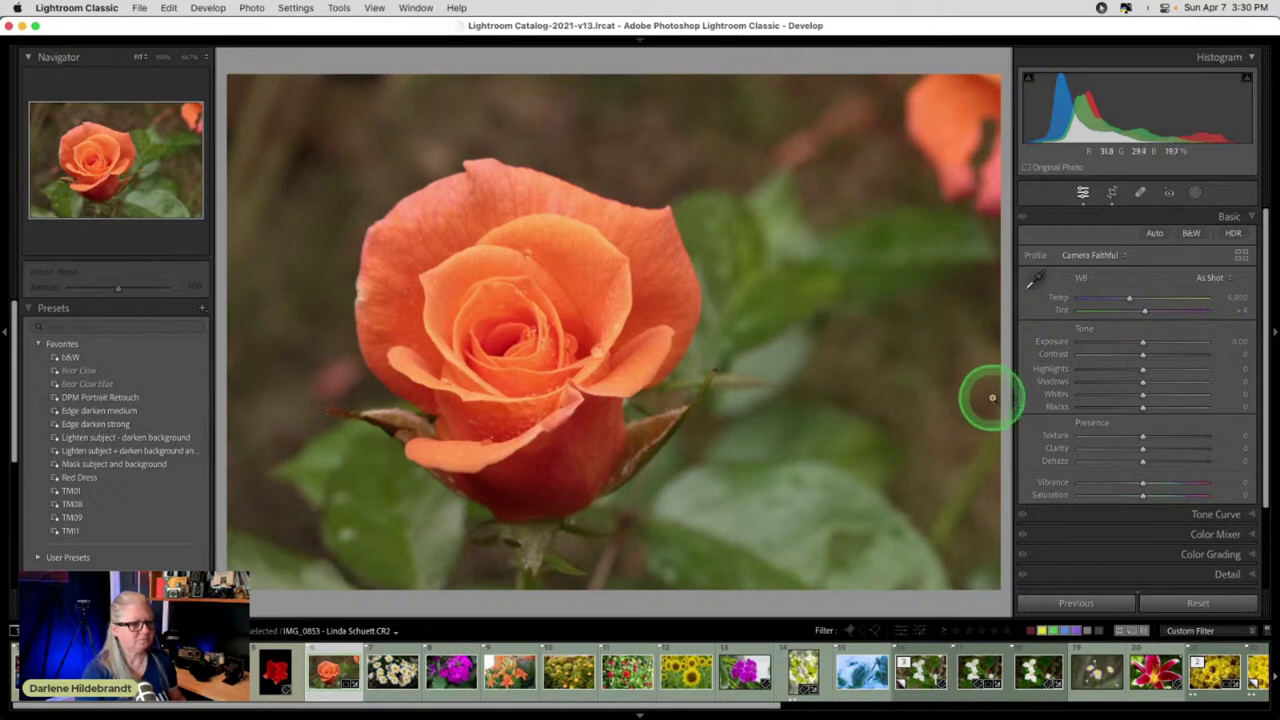
# - Auto-set Whites to +21 and Blacks to -70 on the rose photo, and compare before and after
pyautogui.moveTo(1058, 396); pyautogui.dragTo(1056, 407)
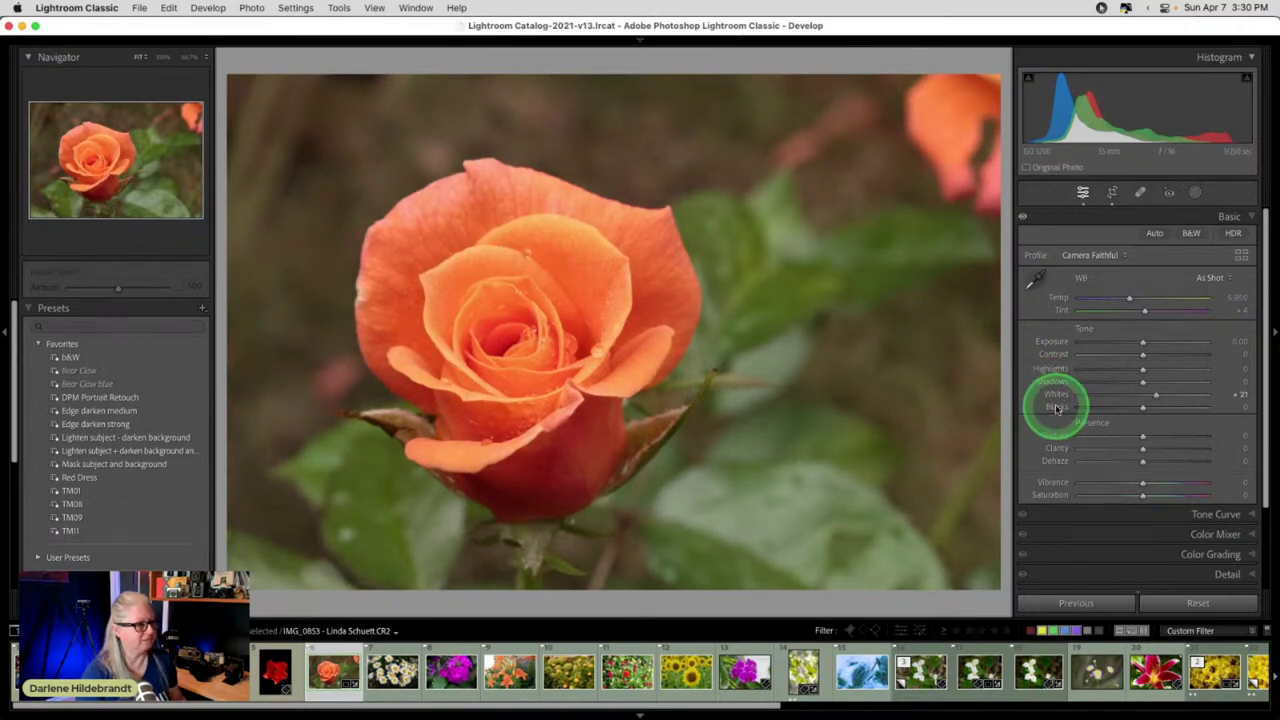
pyautogui.keyDown('shift'); pyautogui.doubleClick(1056, 407); pyautogui.keyUp('shift')
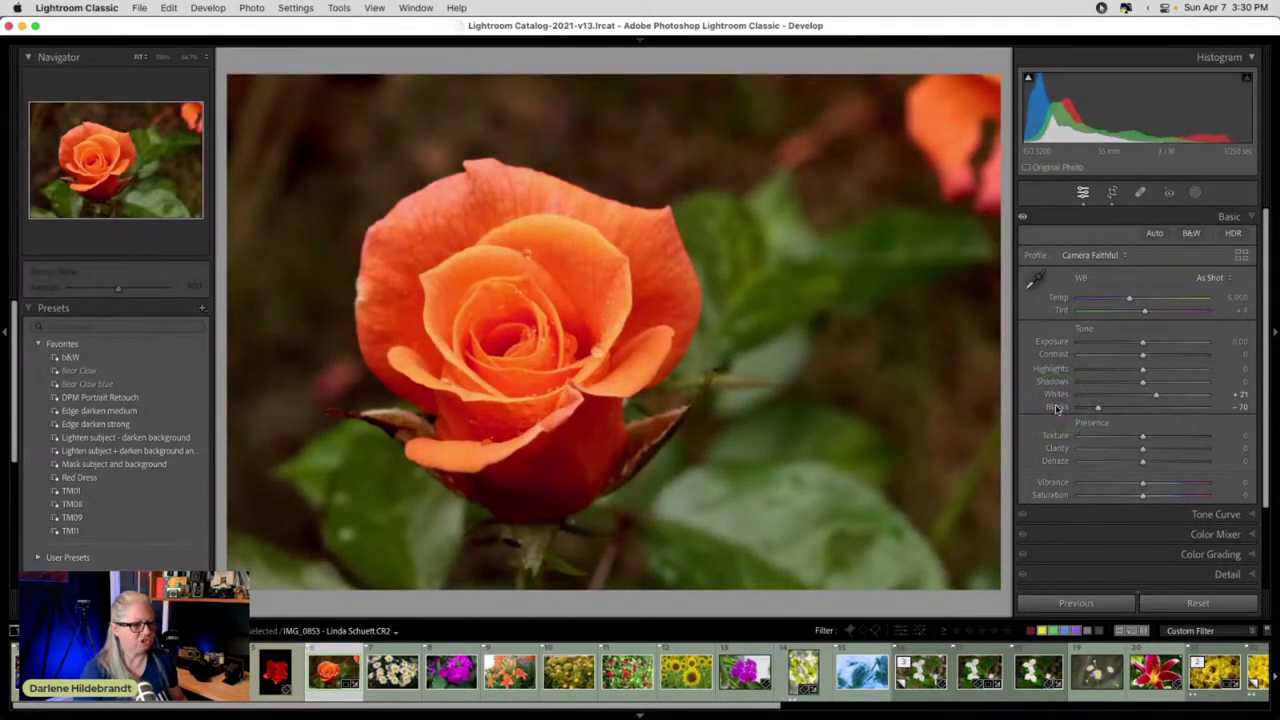
pyautogui.moveTo(1098, 408); pyautogui.dragTo(1098, 410)
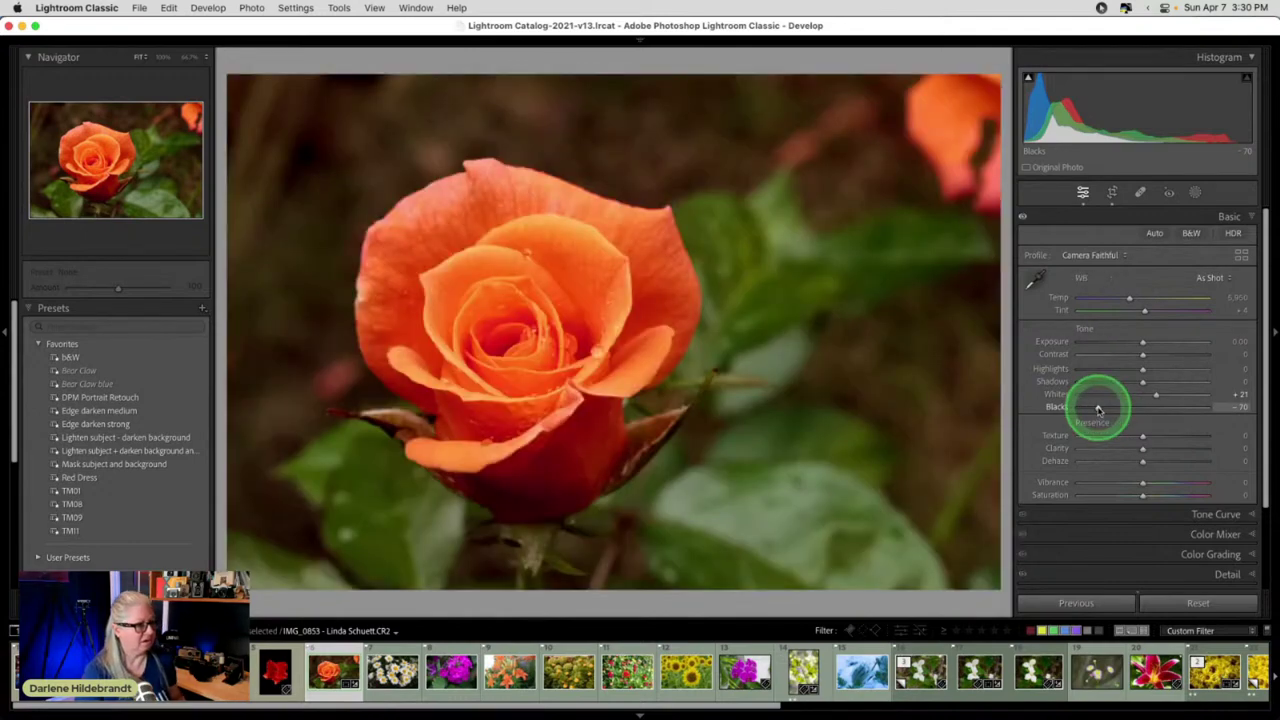
pyautogui.press('\\')
pyautogui.press('\\')
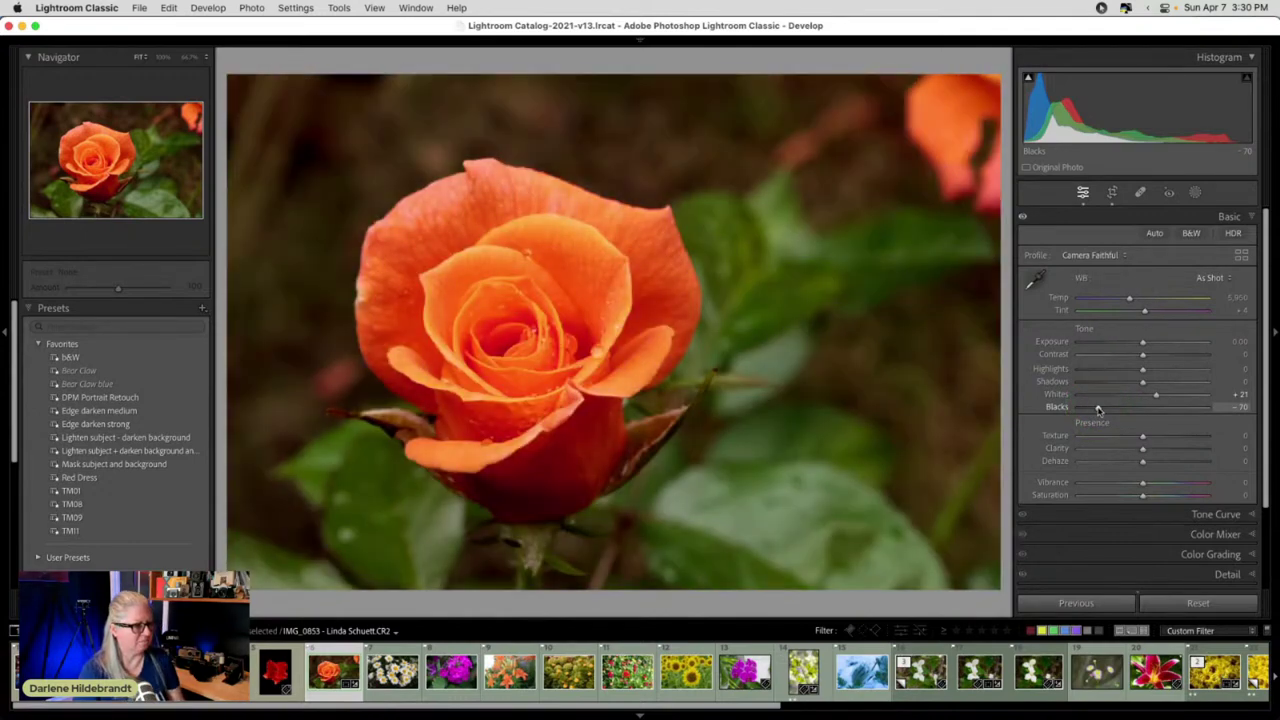
pyautogui.press('\\')
pyautogui.press('\\')
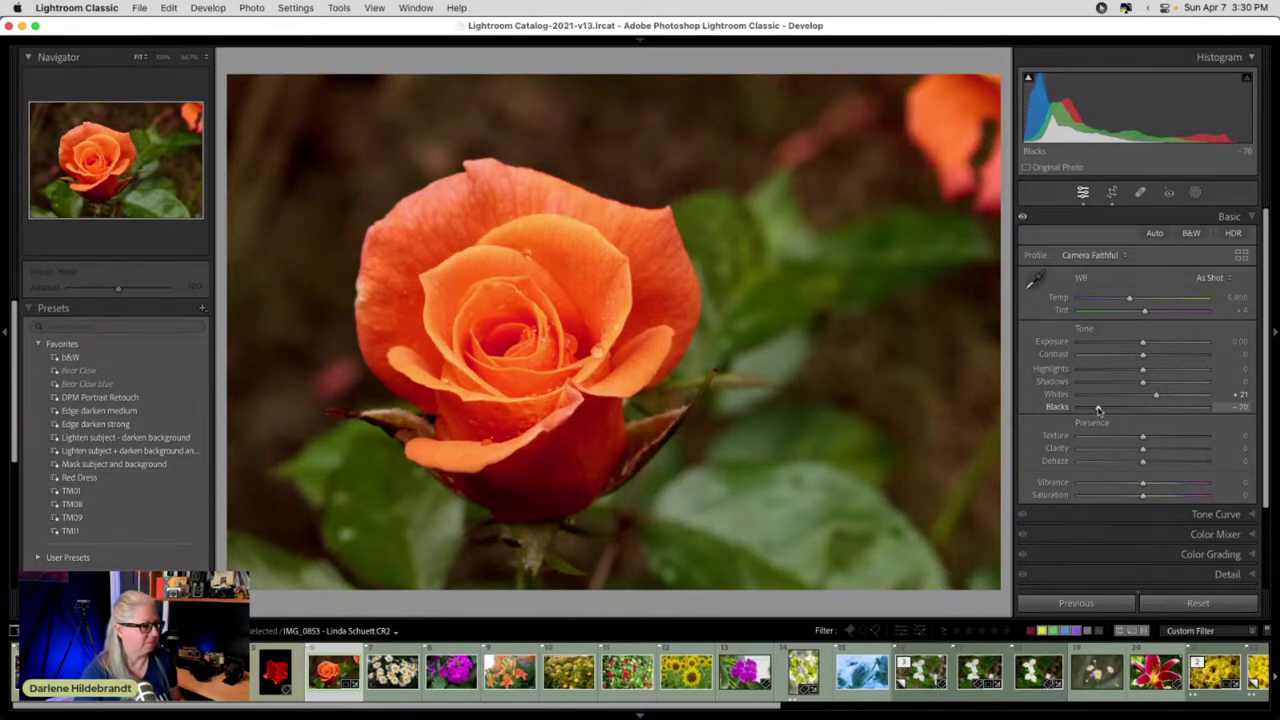
# - Show the rose photo's file information overlay and hide it again
pyautogui.click(876, 207)
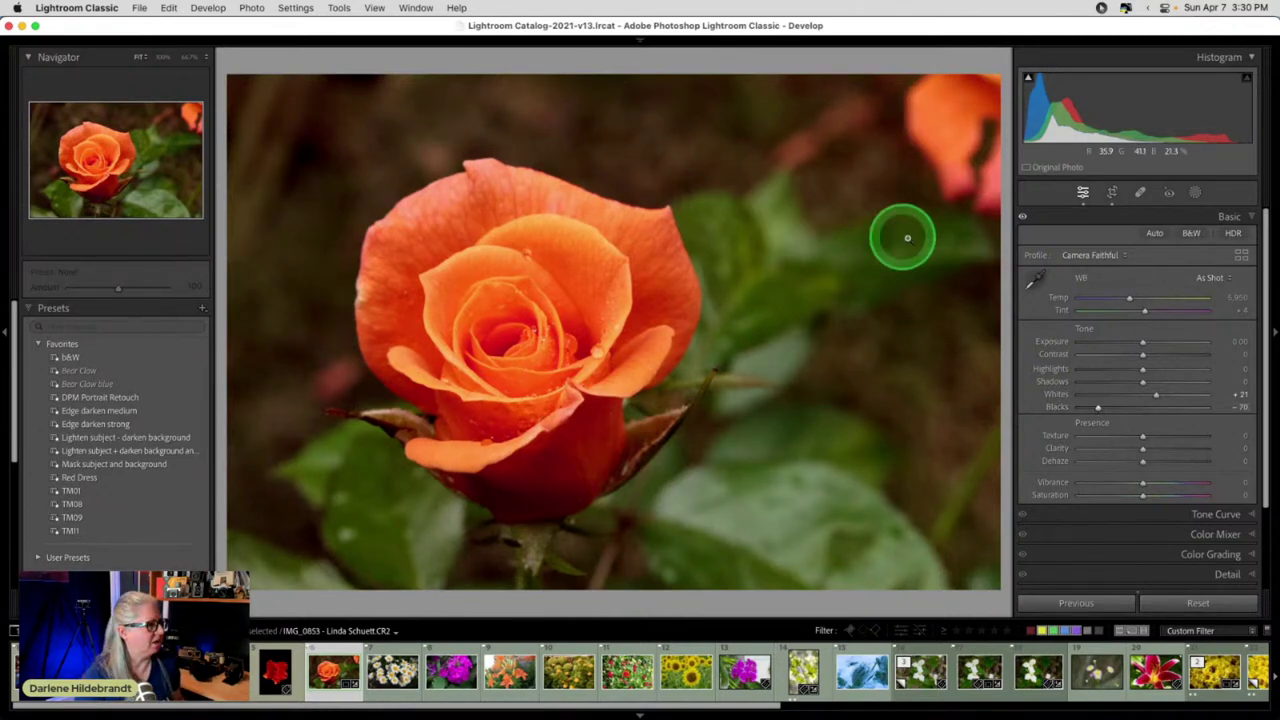
pyautogui.press('i')
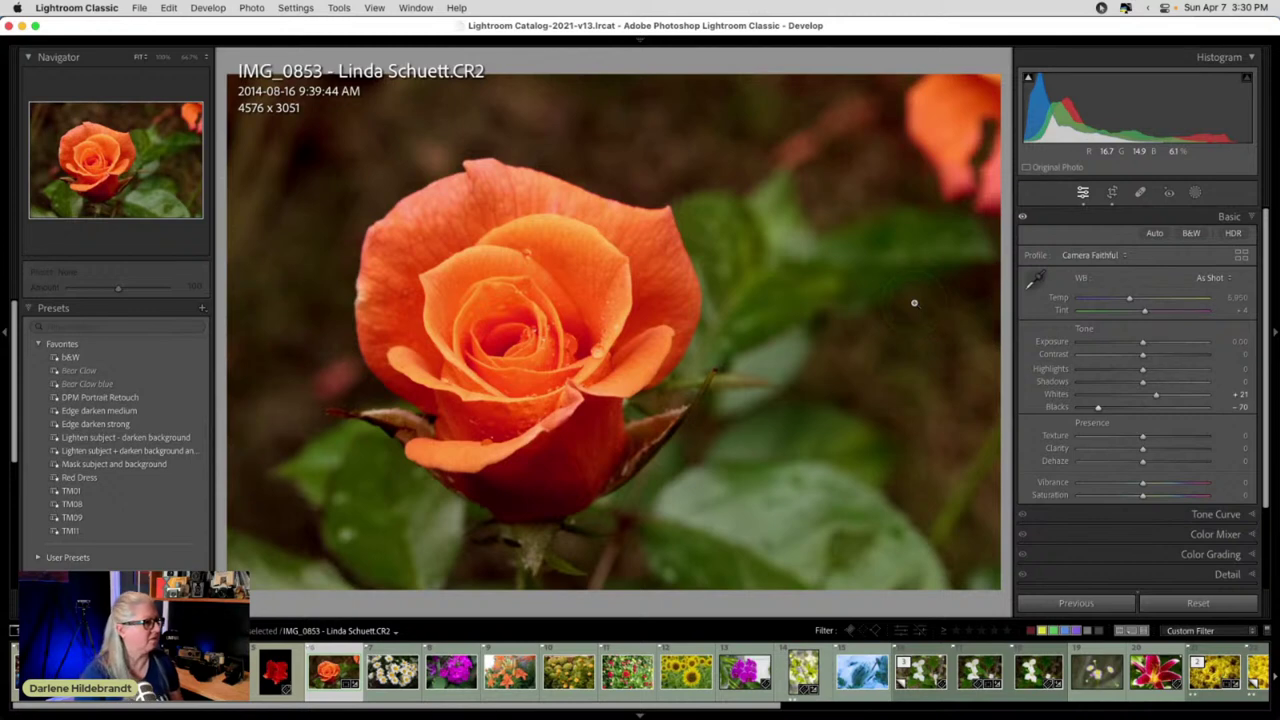
pyautogui.press('i')
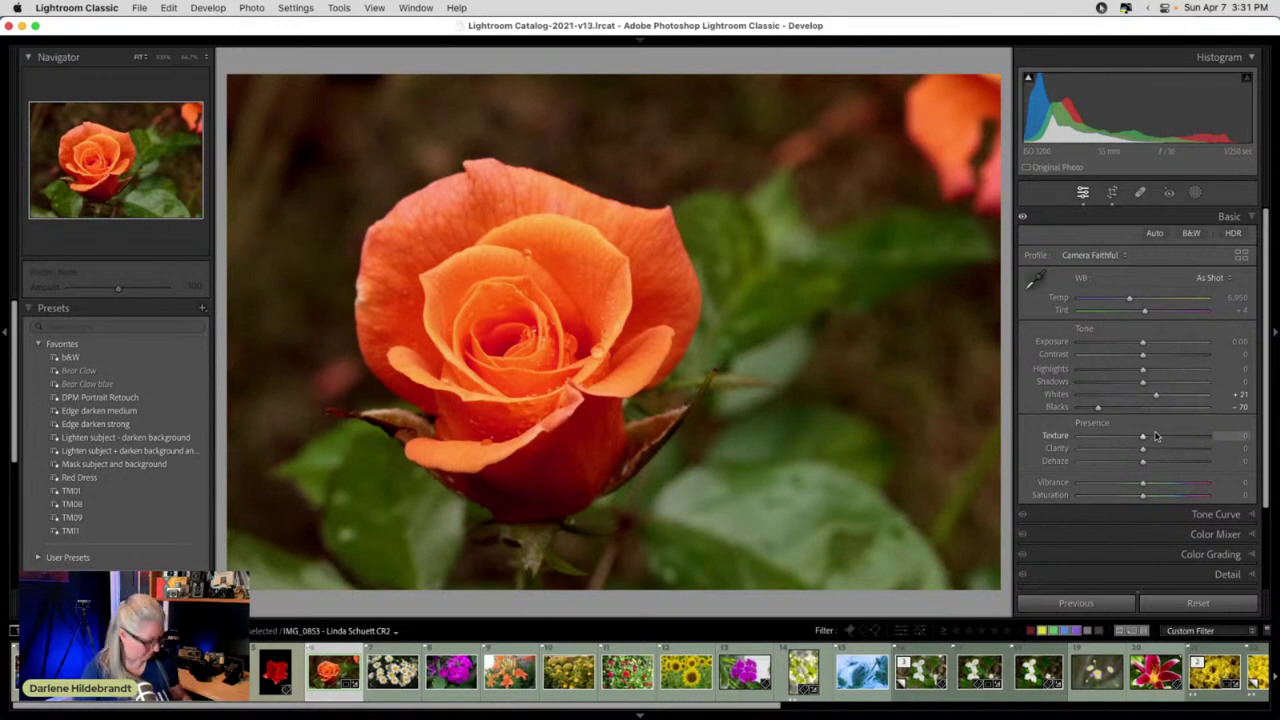
# - Remove the blurred orange blossom in the photo's upper-right corner with content-aware Remove at size 82, refreshing the fill several times
pyautogui.press('k')
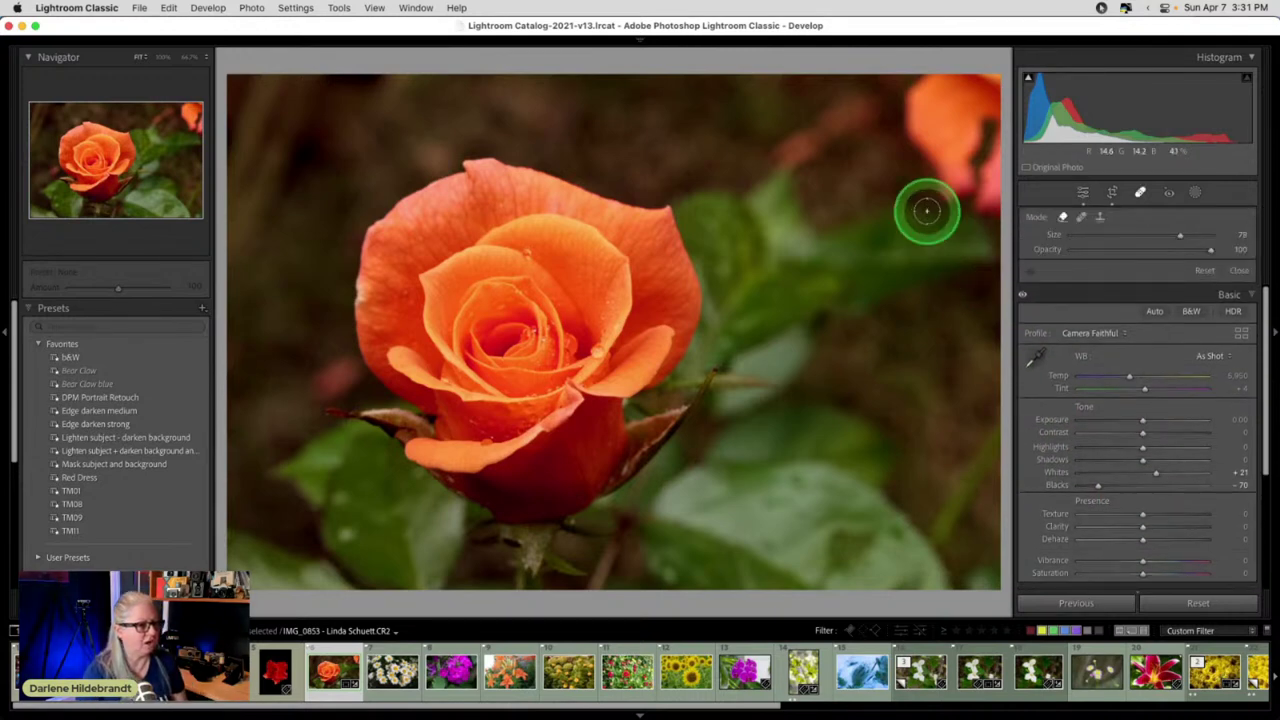
pyautogui.scroll(2, 927, 155)
pyautogui.moveTo(927, 155)
pyautogui.mouseDown()
pyautogui.moveTo(909, 119)
pyautogui.moveTo(924, 93)
pyautogui.moveTo(988, 83)
pyautogui.moveTo(999, 194)
pyautogui.moveTo(985, 197)
pyautogui.moveTo(927, 144)
pyautogui.moveTo(936, 110)
pyautogui.moveTo(983, 90)
pyautogui.moveTo(979, 78)
pyautogui.moveTo(946, 90)
pyautogui.moveTo(975, 160)
pyautogui.mouseUp()
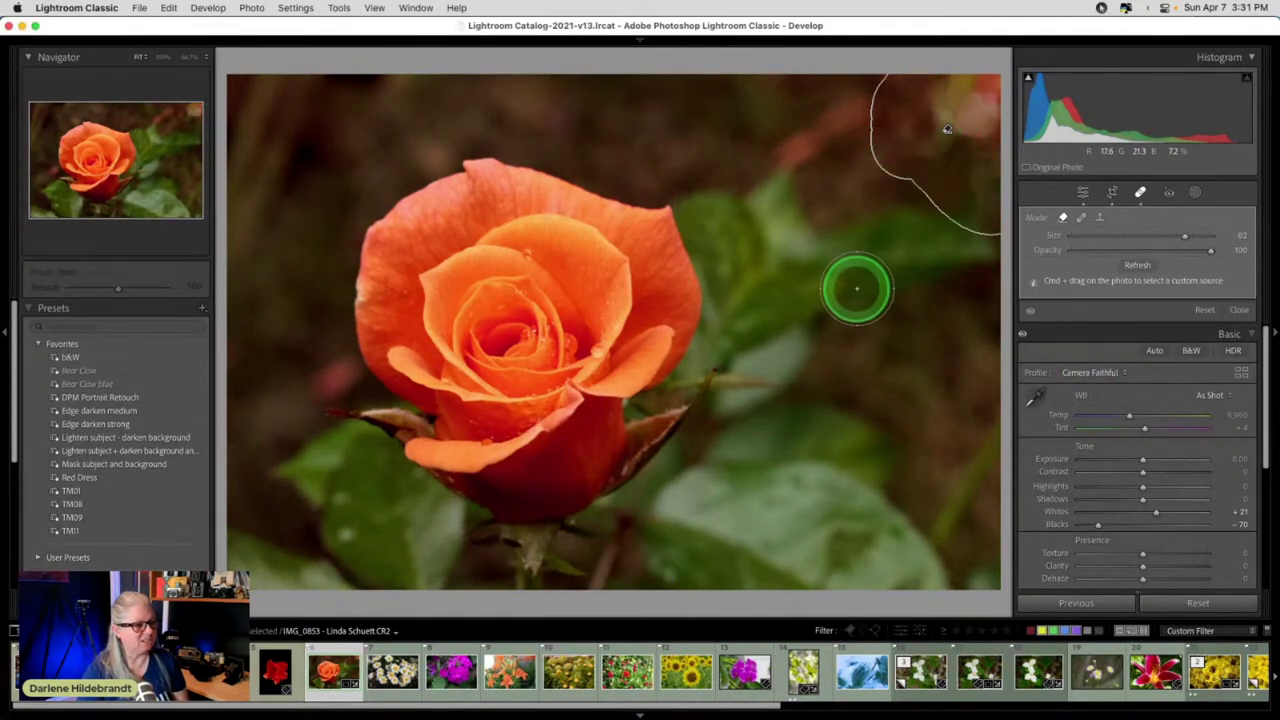
pyautogui.click(1137, 265)
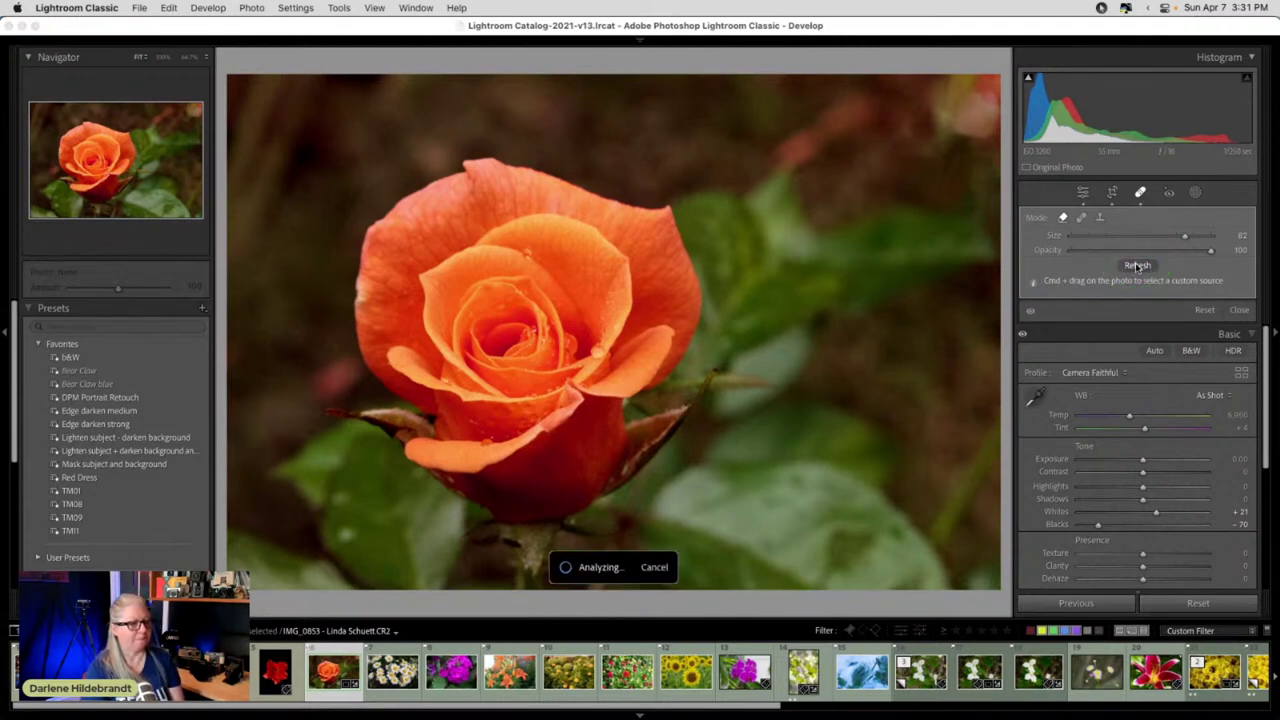
pyautogui.click(1137, 265)
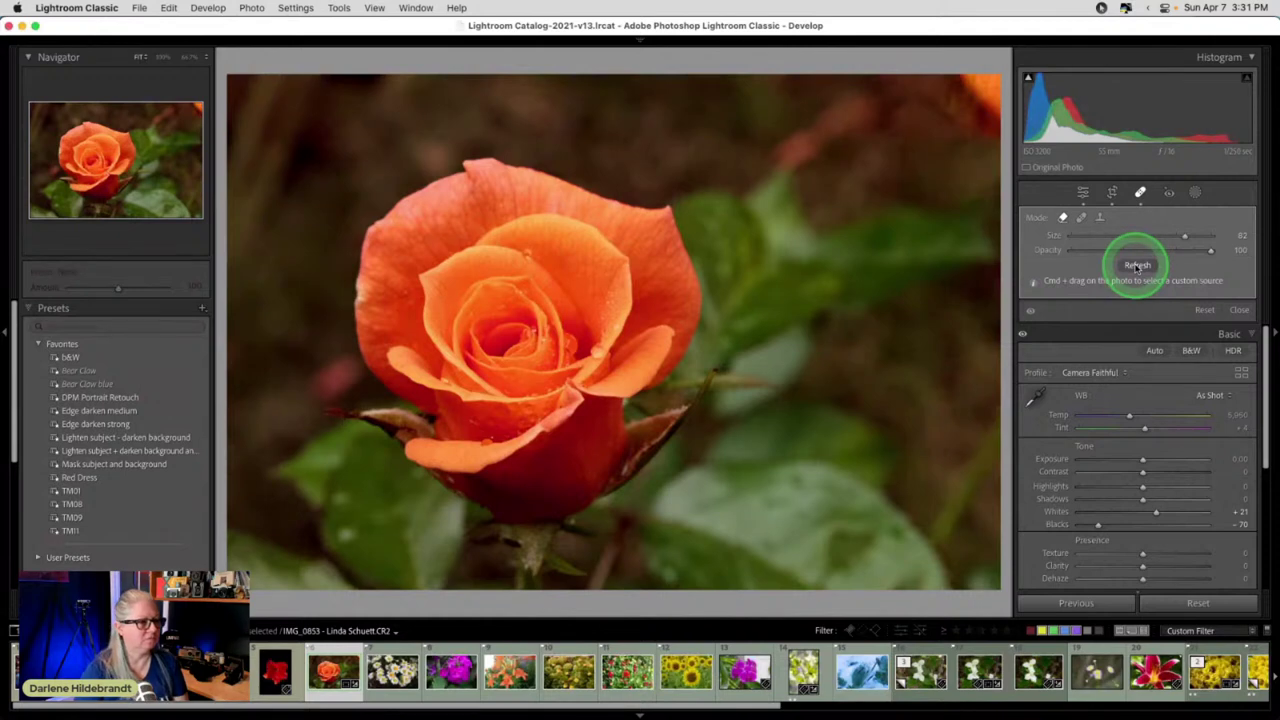
pyautogui.click(1137, 265)
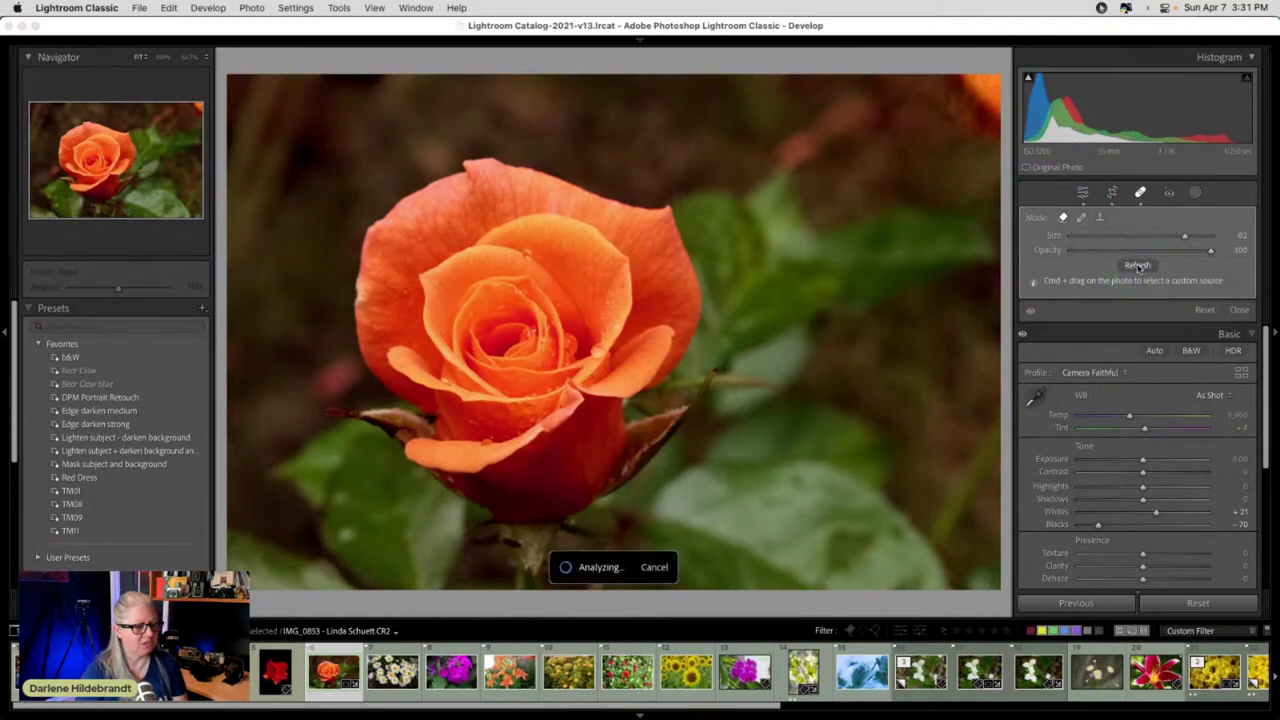
pyautogui.click(1137, 265)
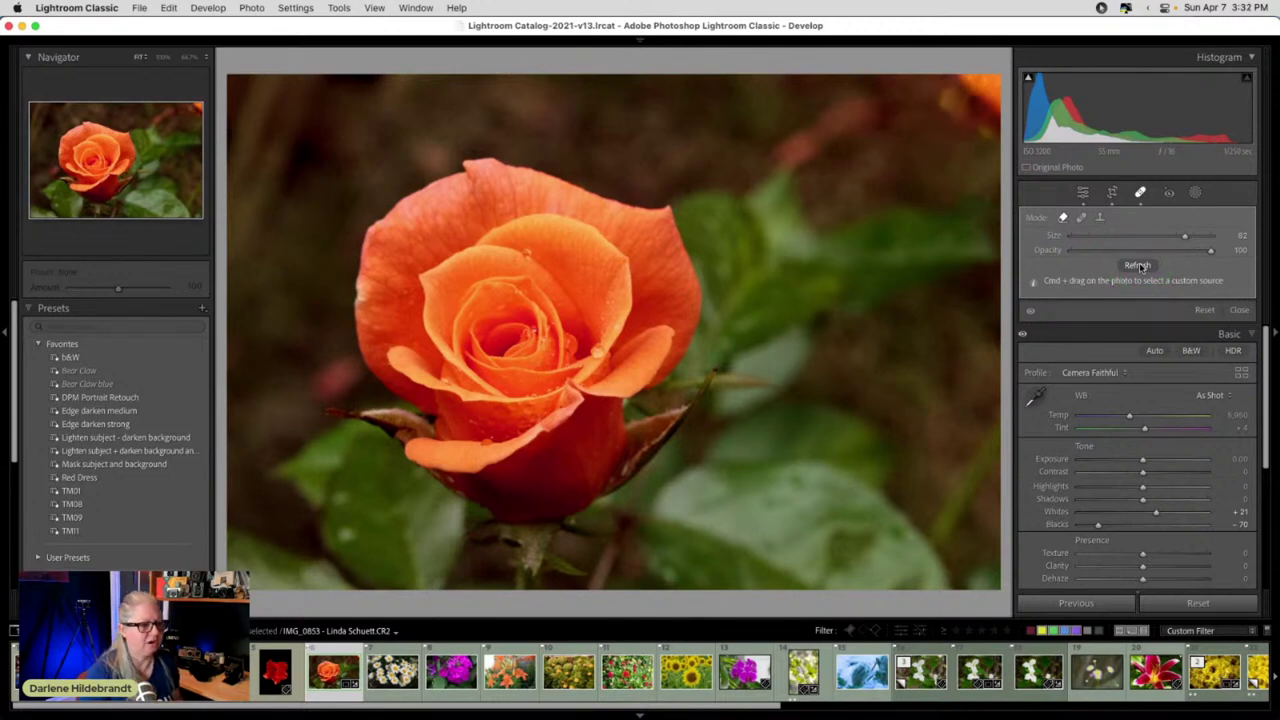
# - Sample a custom source from the brown background beside the rose for the blossom removal, and refresh the fill twice more
pyautogui.moveTo(1043, 286); pyautogui.dragTo(1145, 285)
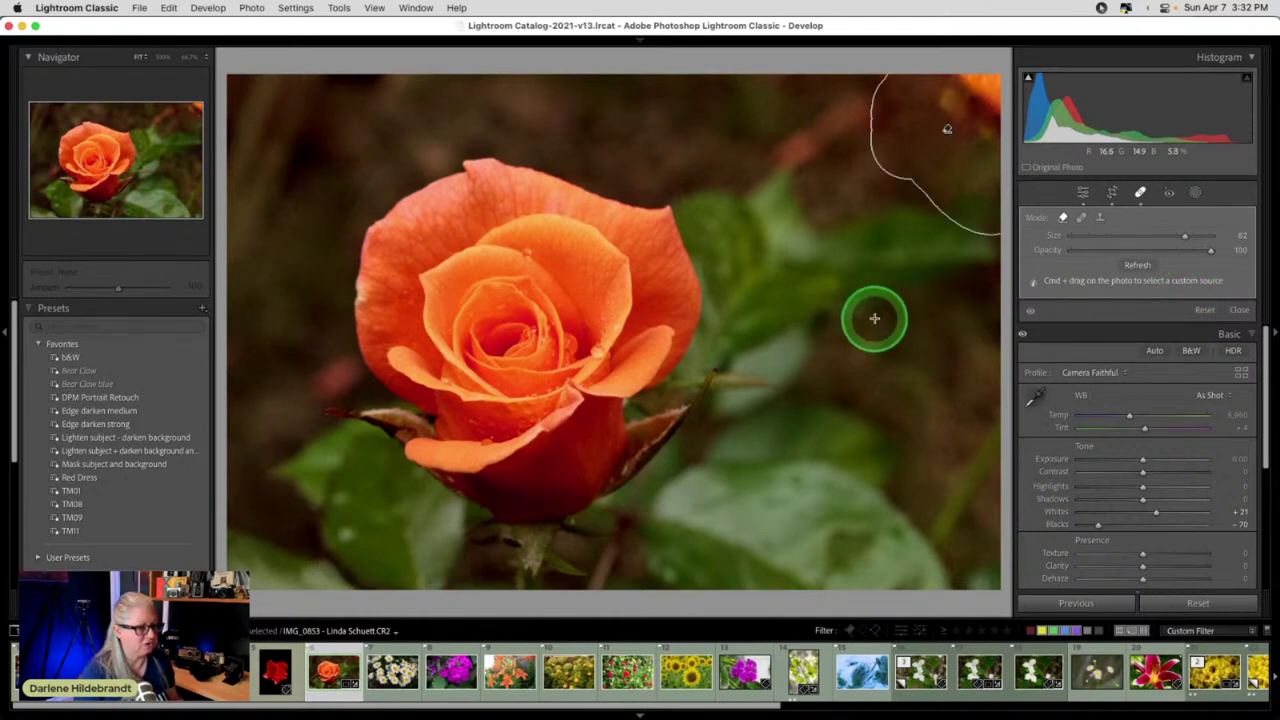
pyautogui.moveTo(844, 294); pyautogui.dragTo(995, 473)
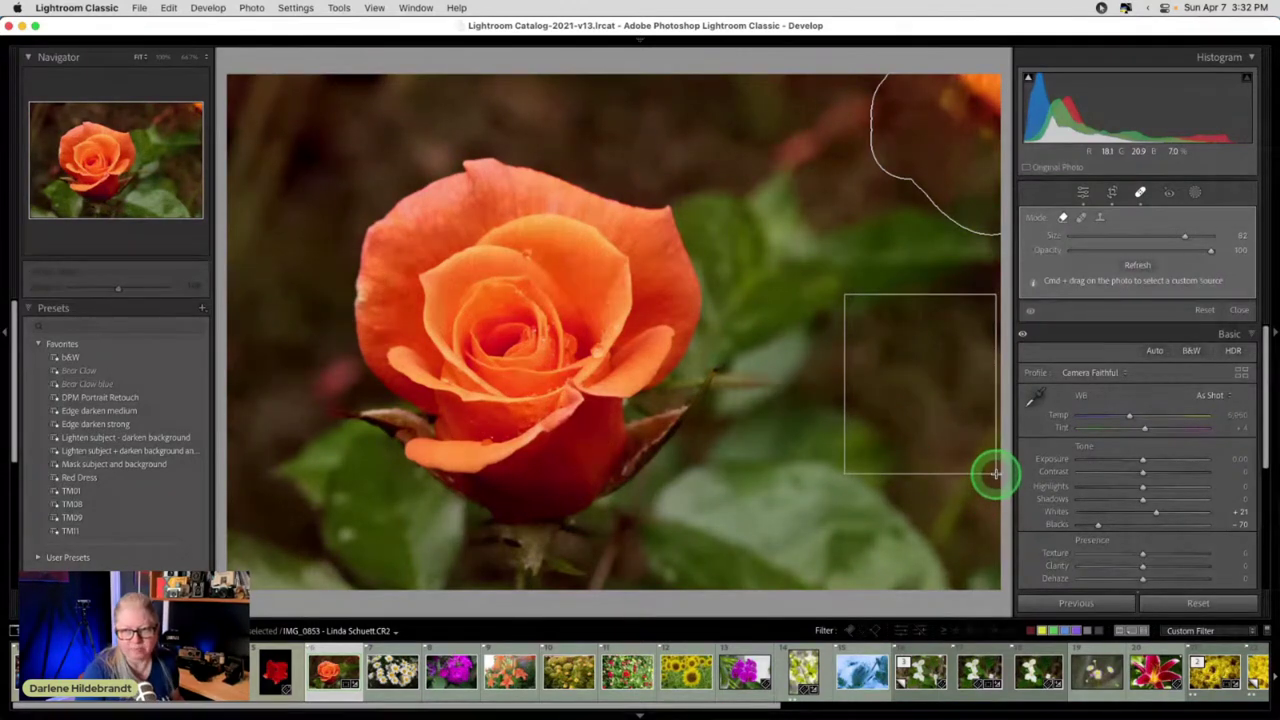
pyautogui.moveTo(995, 473); pyautogui.dragTo(995, 473)
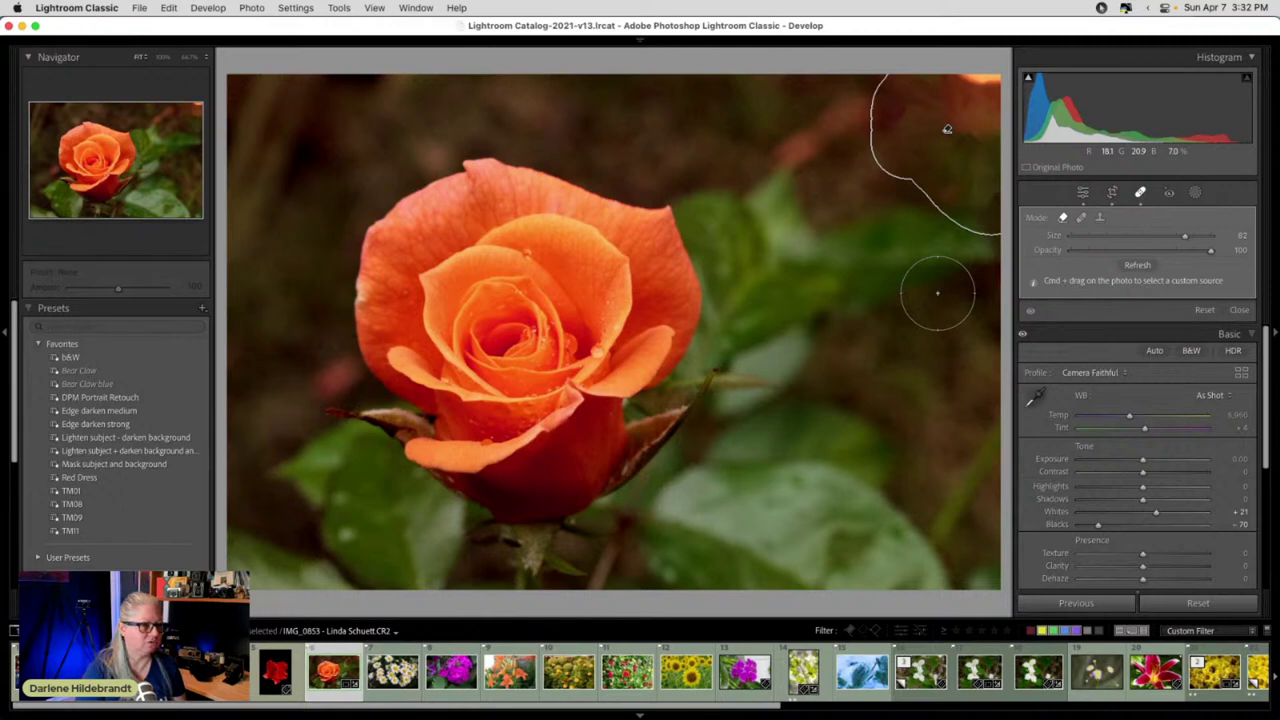
pyautogui.click(1130, 265)
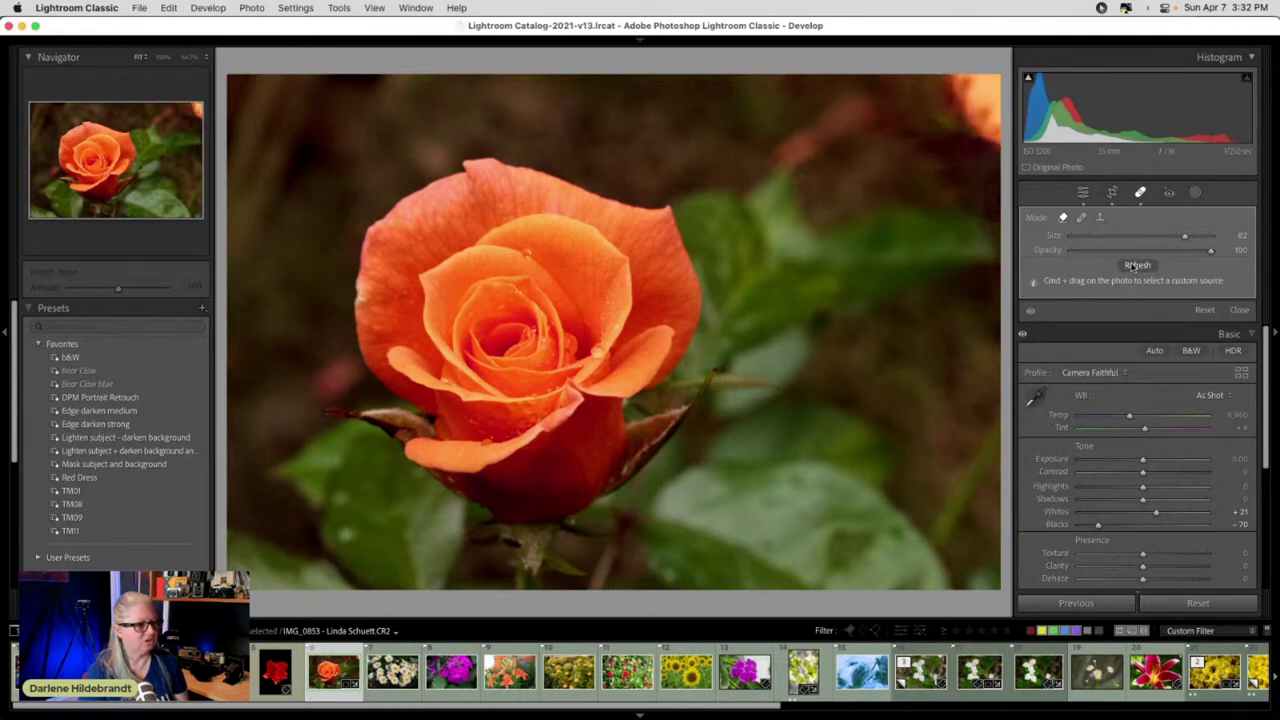
pyautogui.click(1133, 265)
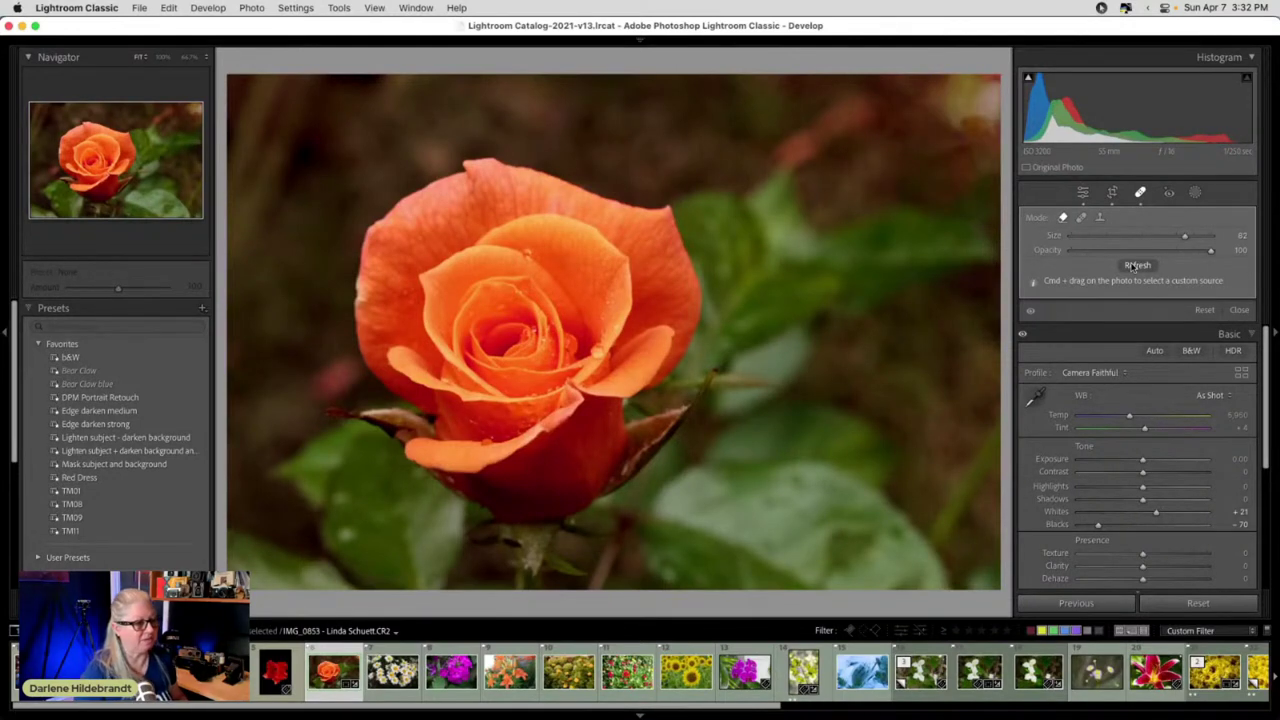
# - Cover the leftover blossom in the corner with a second removal spot sourced from the background, and refresh its fill
pyautogui.click(977, 109)
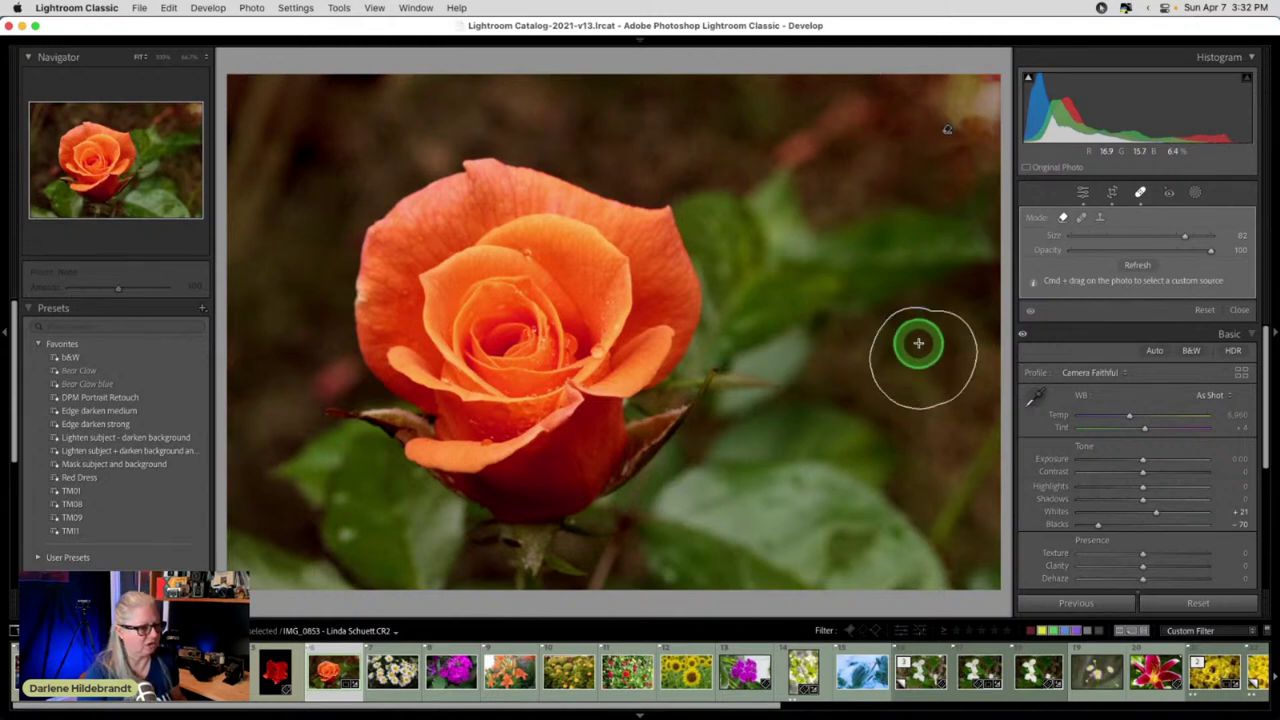
pyautogui.click(915, 348)
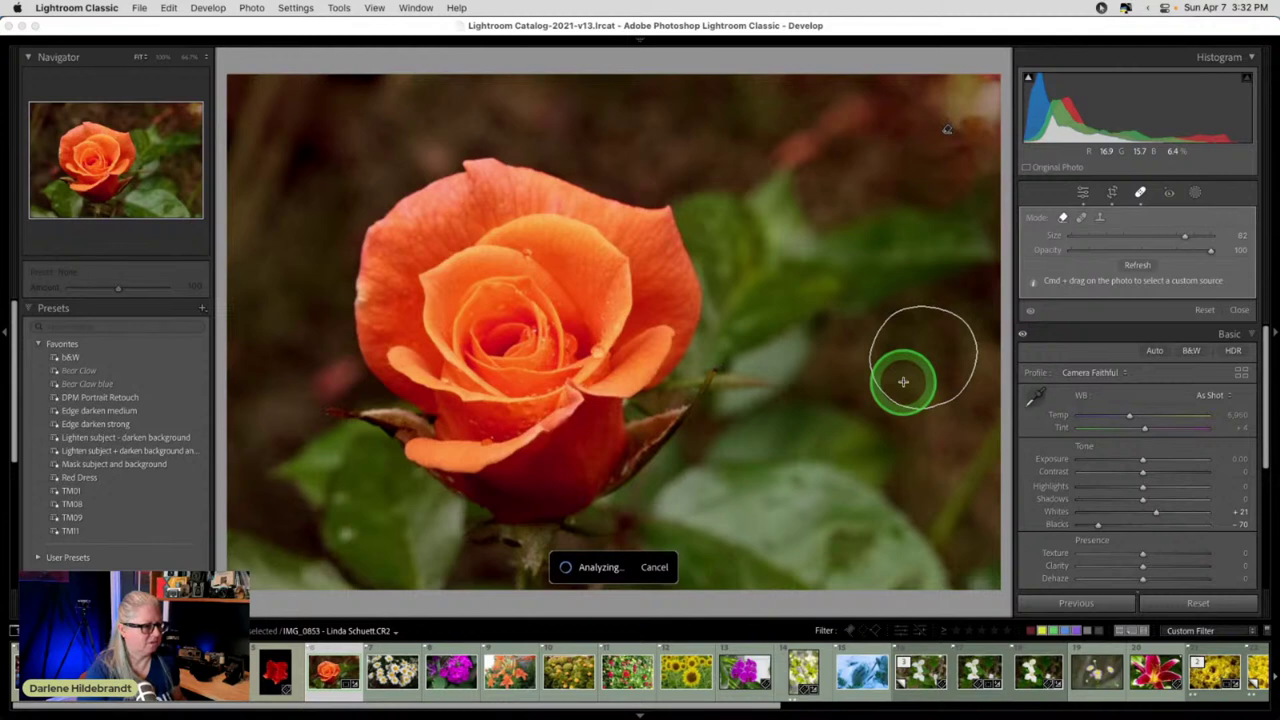
pyautogui.moveTo(940, 186); pyautogui.dragTo(954, 125)
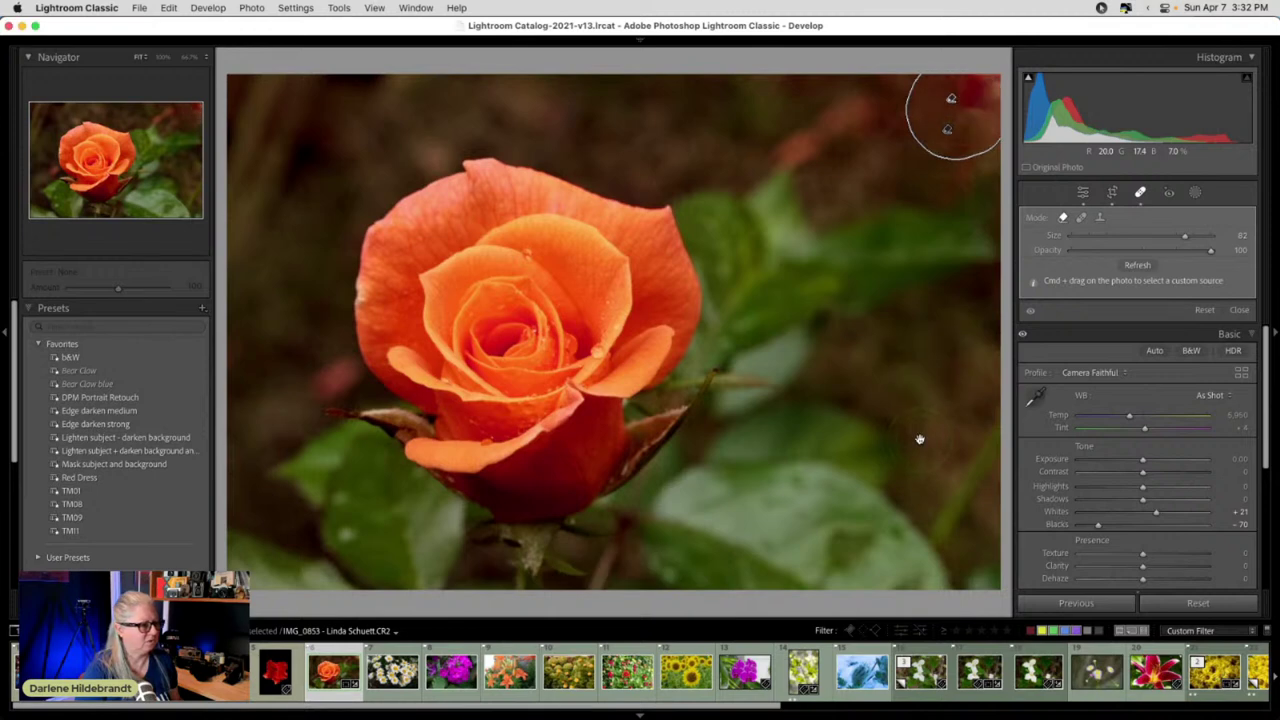
pyautogui.click(1135, 265)
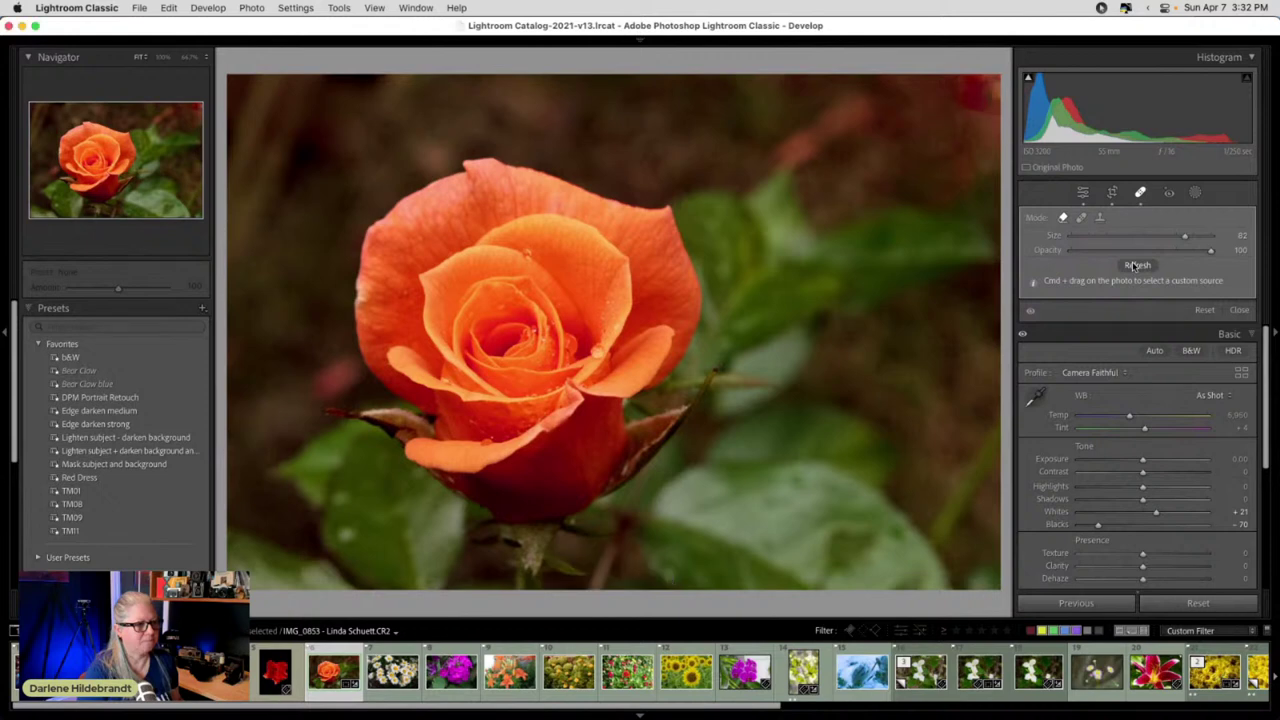
# - Switch the second corner spot to Heal and move its source to the dark background farther down
pyautogui.click(1080, 217)
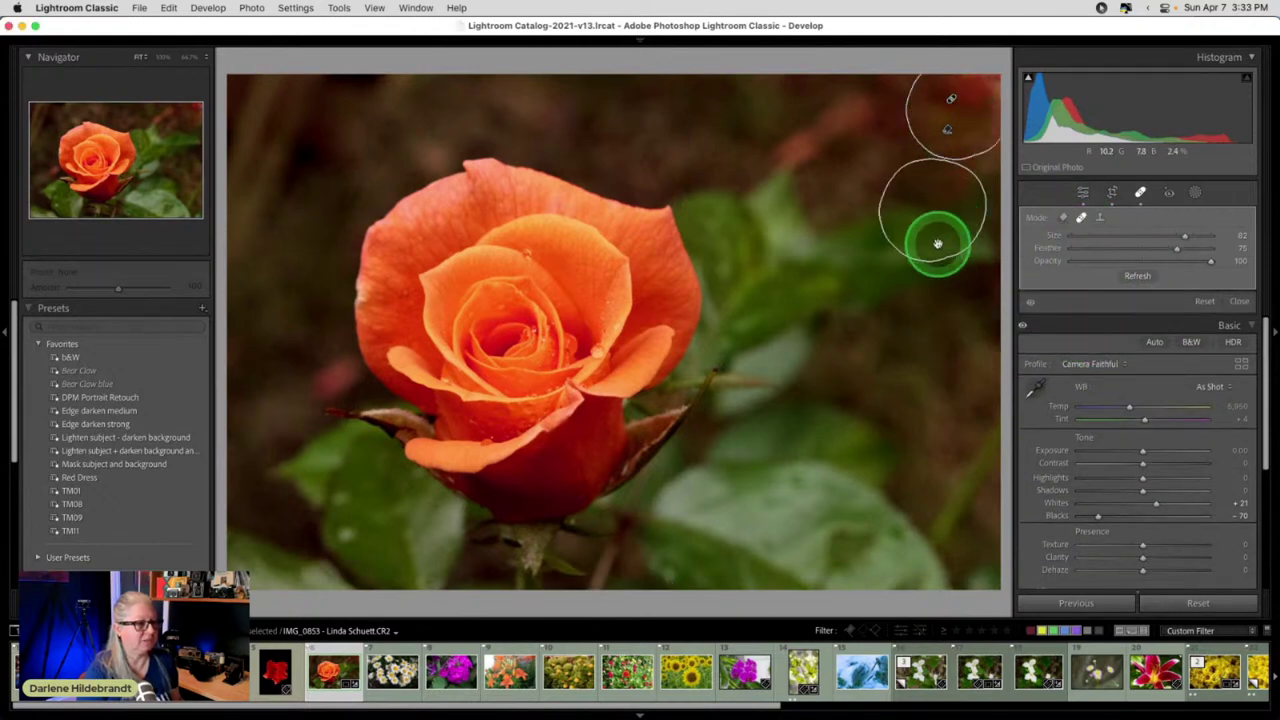
pyautogui.moveTo(931, 209); pyautogui.dragTo(930, 357)
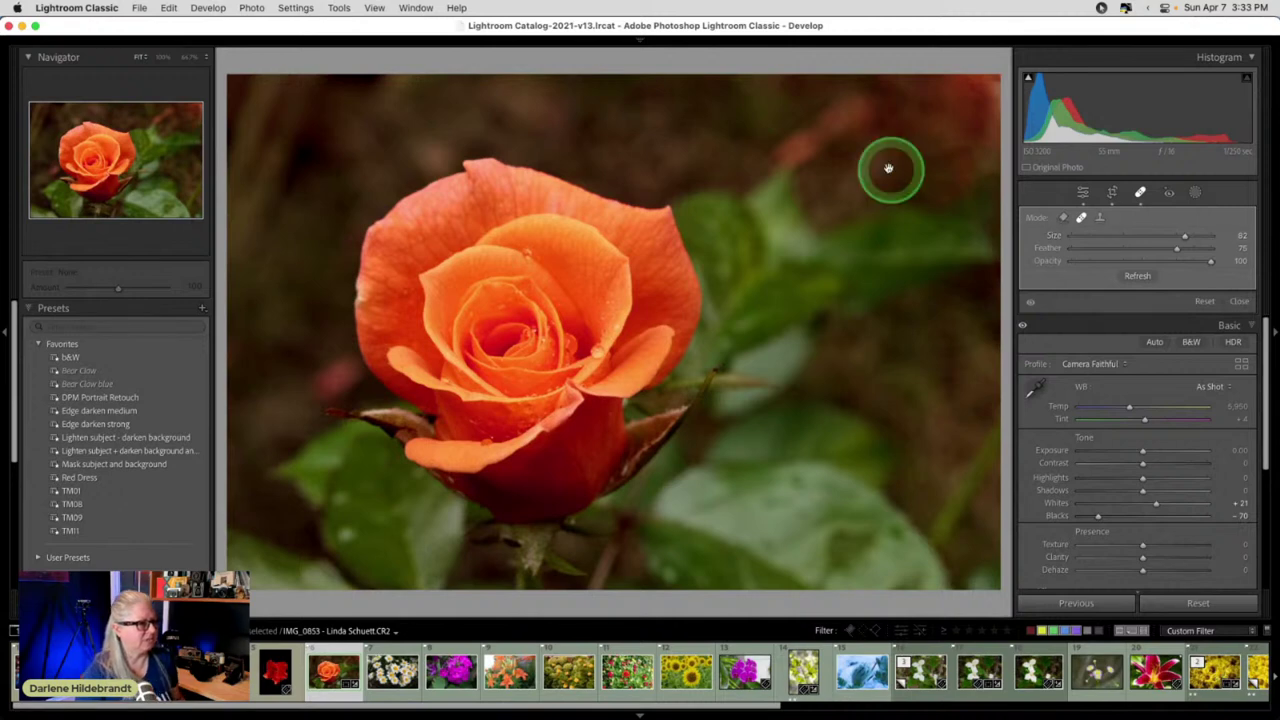
pyautogui.press('Escape')
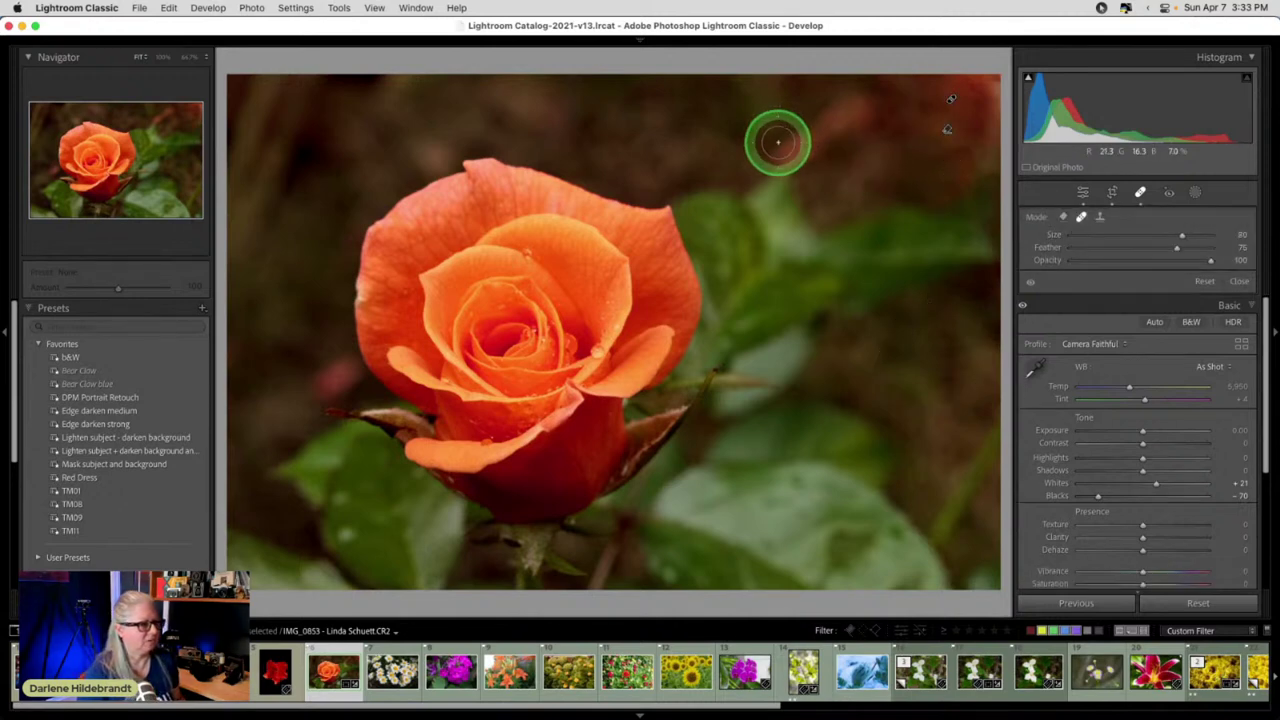
# - Heal the reddish streak above the green leaves with a size 80 brush, and close the removal tool
pyautogui.scroll(1, 809, 149)
pyautogui.moveTo(783, 152); pyautogui.dragTo(849, 109)
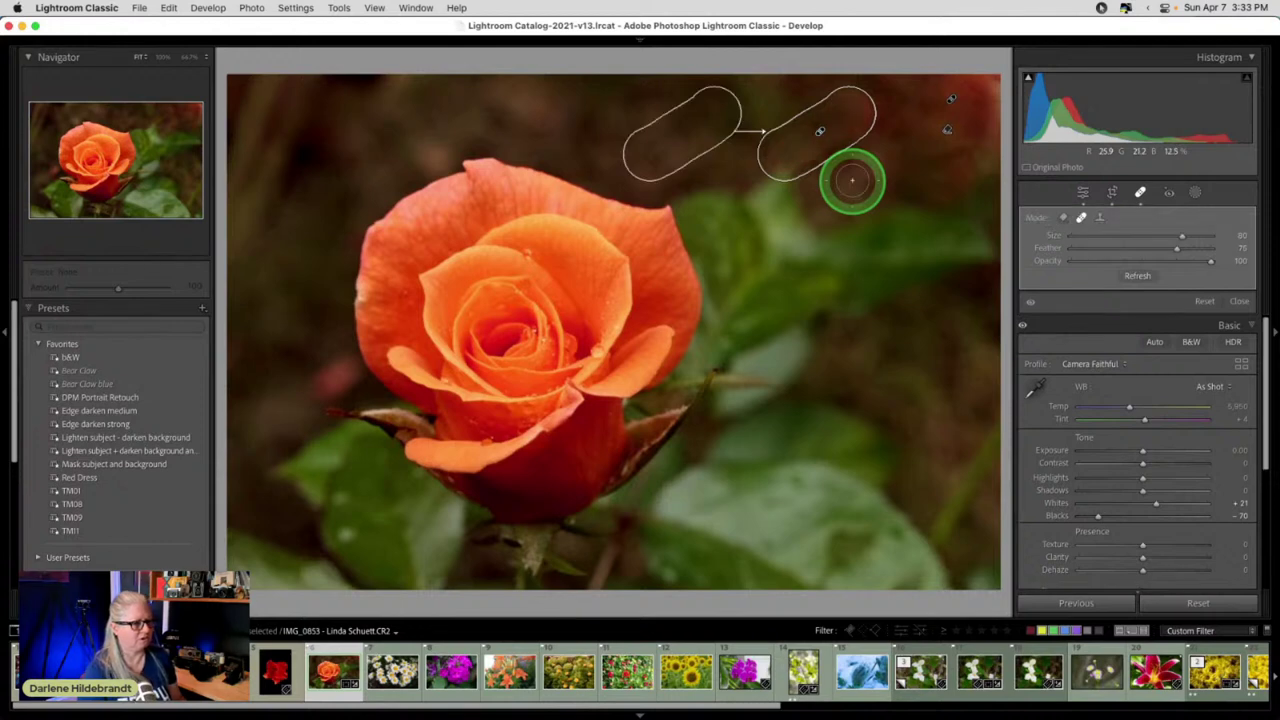
pyautogui.press('q')
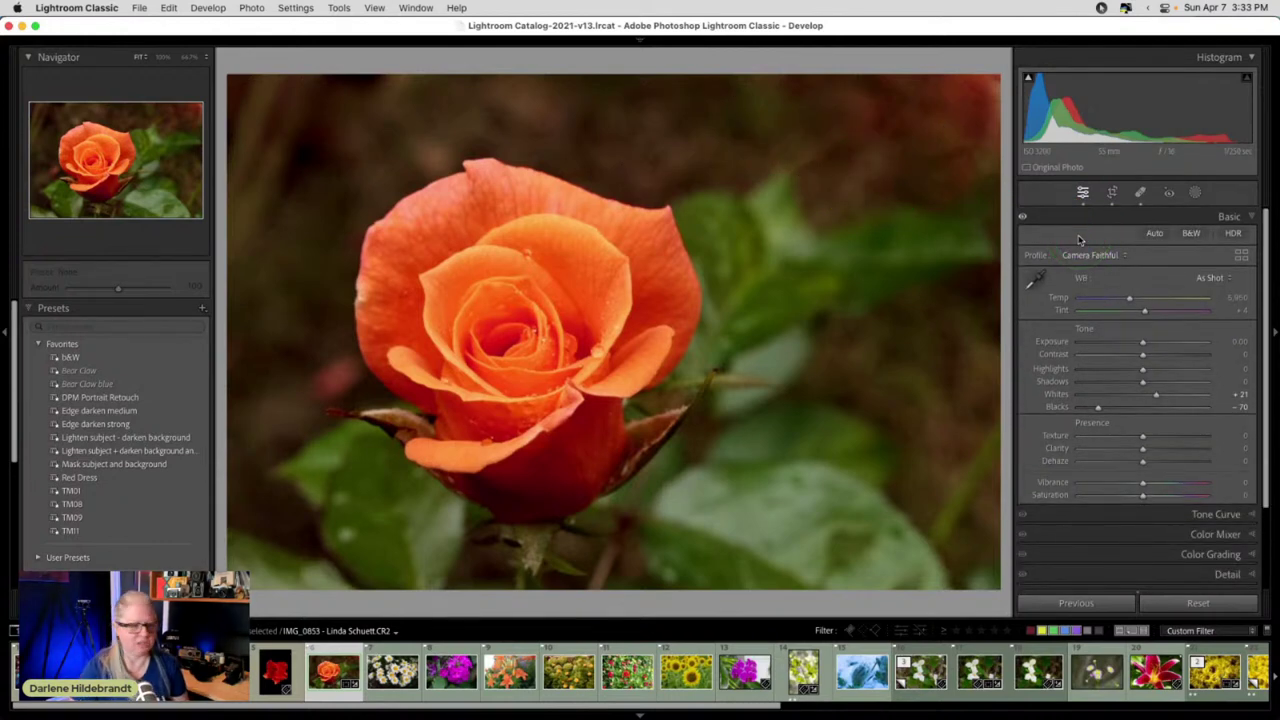
# - Apply the Edge darken medium preset and warm the whole photo to a Temp of about 6,900
pyautogui.click(120, 411)
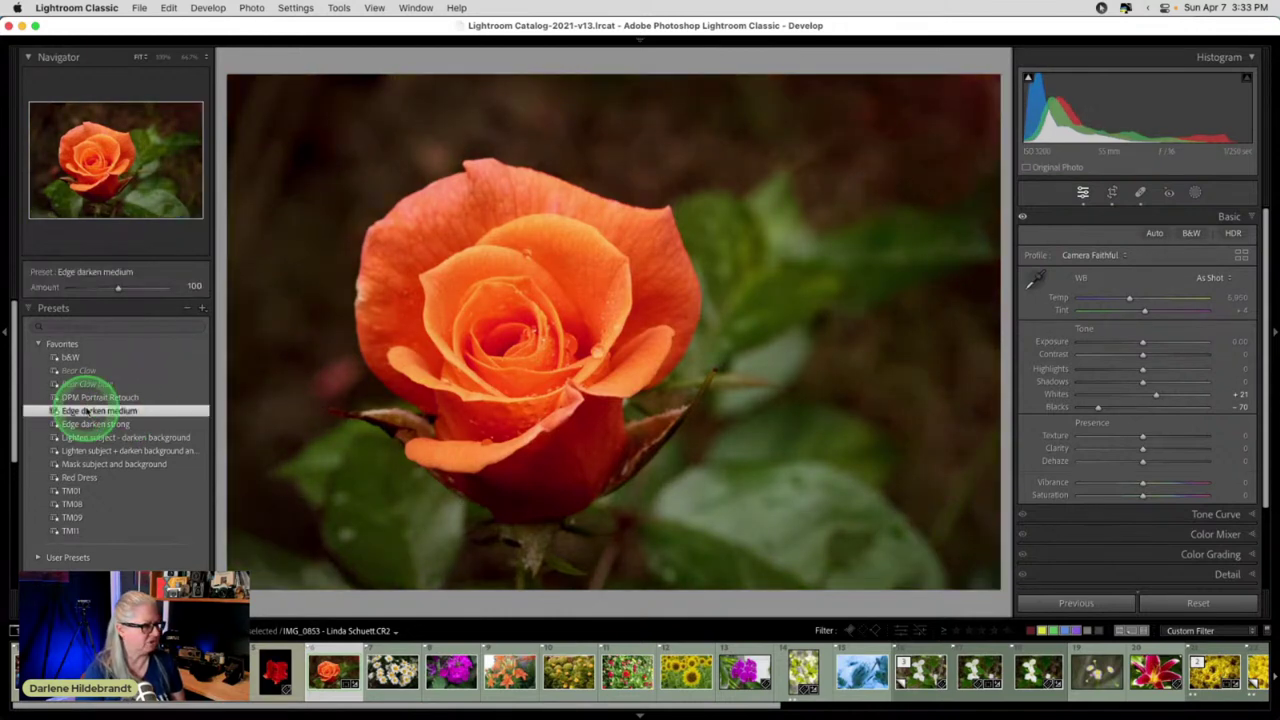
pyautogui.click(1155, 375)
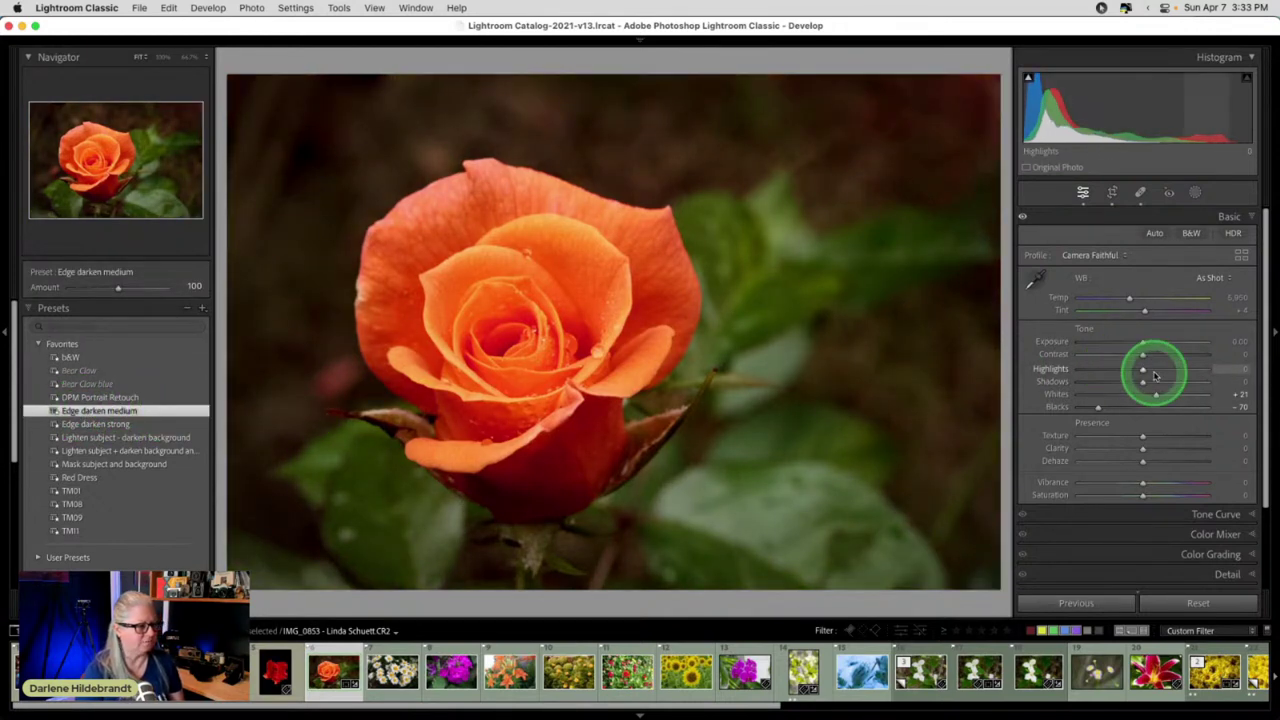
pyautogui.scroll(-3, 1152, 333)
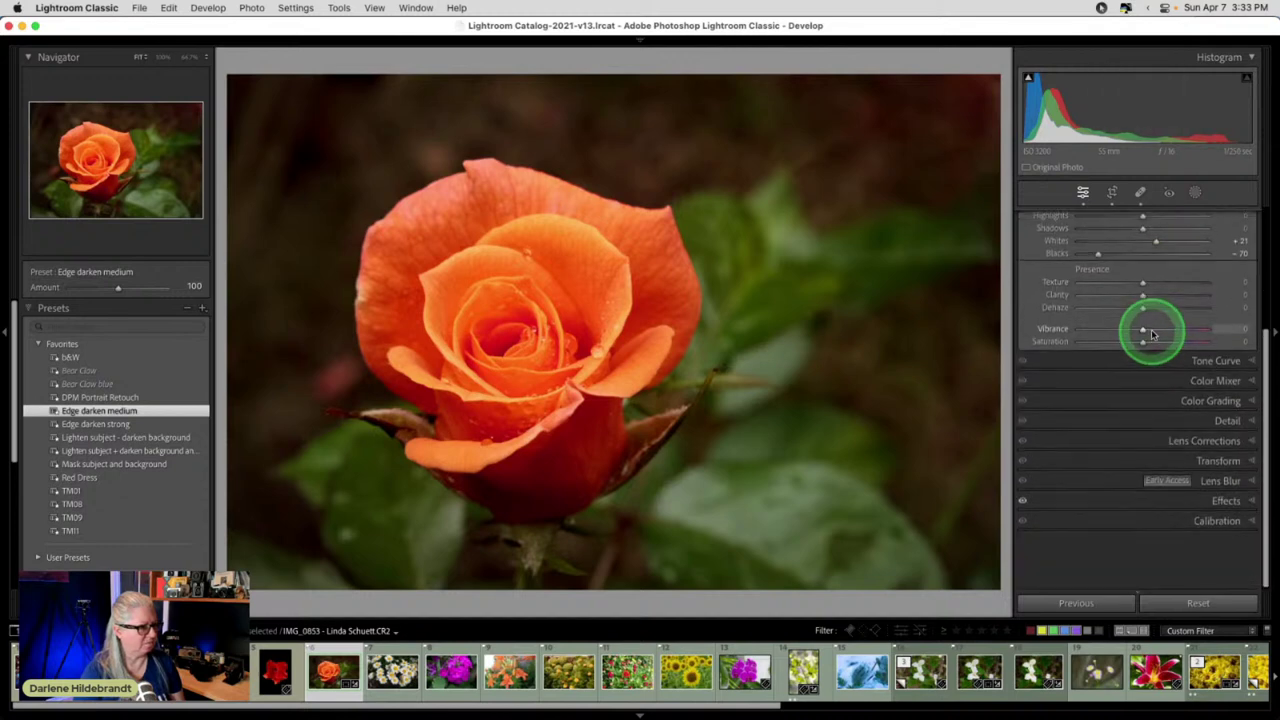
pyautogui.scroll(3, 1152, 333)
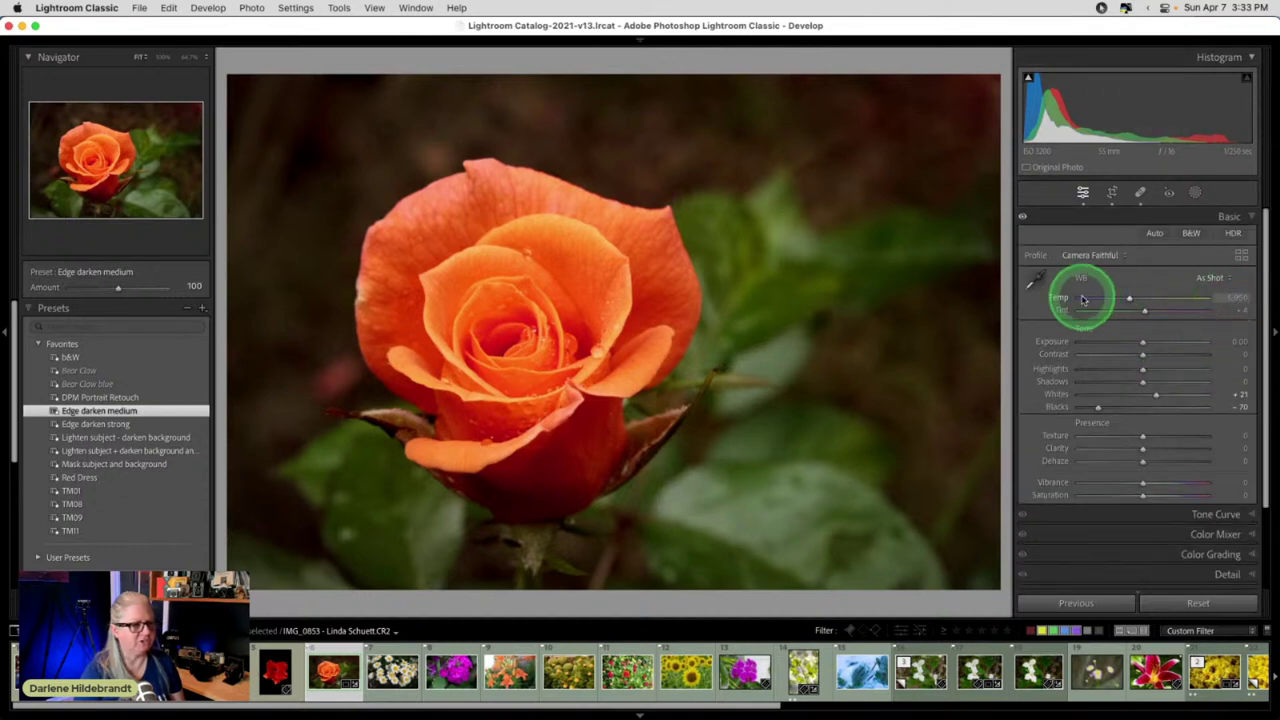
pyautogui.moveTo(1129, 298)
pyautogui.mouseDown()
pyautogui.moveTo(1146, 298)
pyautogui.moveTo(1112, 298)
pyautogui.moveTo(1158, 302)
pyautogui.moveTo(1113, 298)
pyautogui.moveTo(1154, 299)
pyautogui.moveTo(1123, 298)
pyautogui.moveTo(1134, 299)
pyautogui.mouseUp()
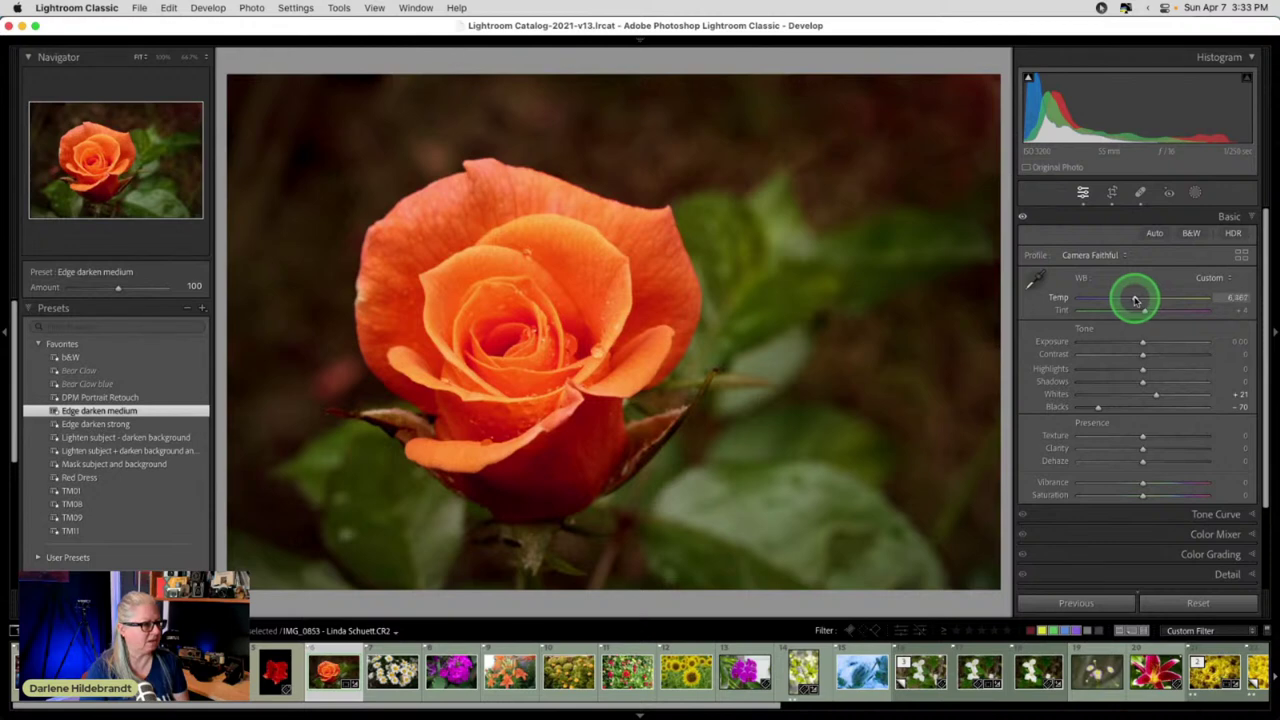
# - Create a Select Subject mask on the rose and change the mask overlay colour to green
pyautogui.click(1195, 194)
pyautogui.click(1060, 248)
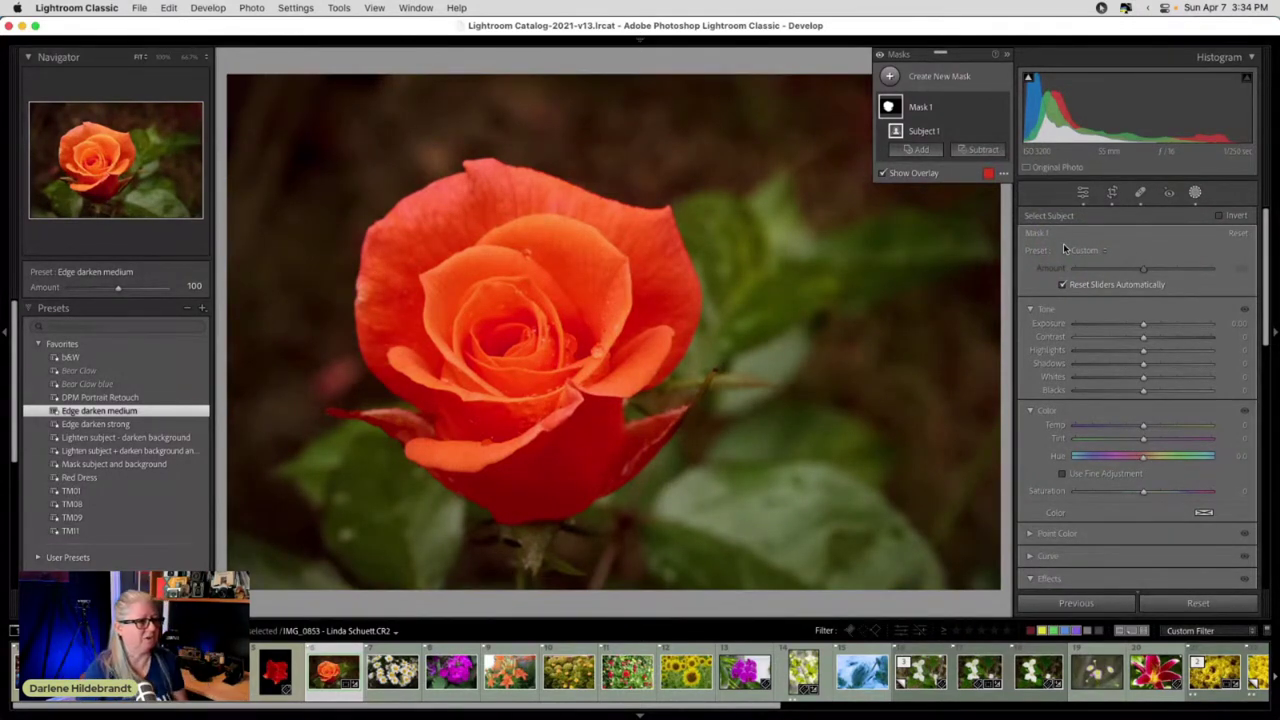
pyautogui.click(988, 174)
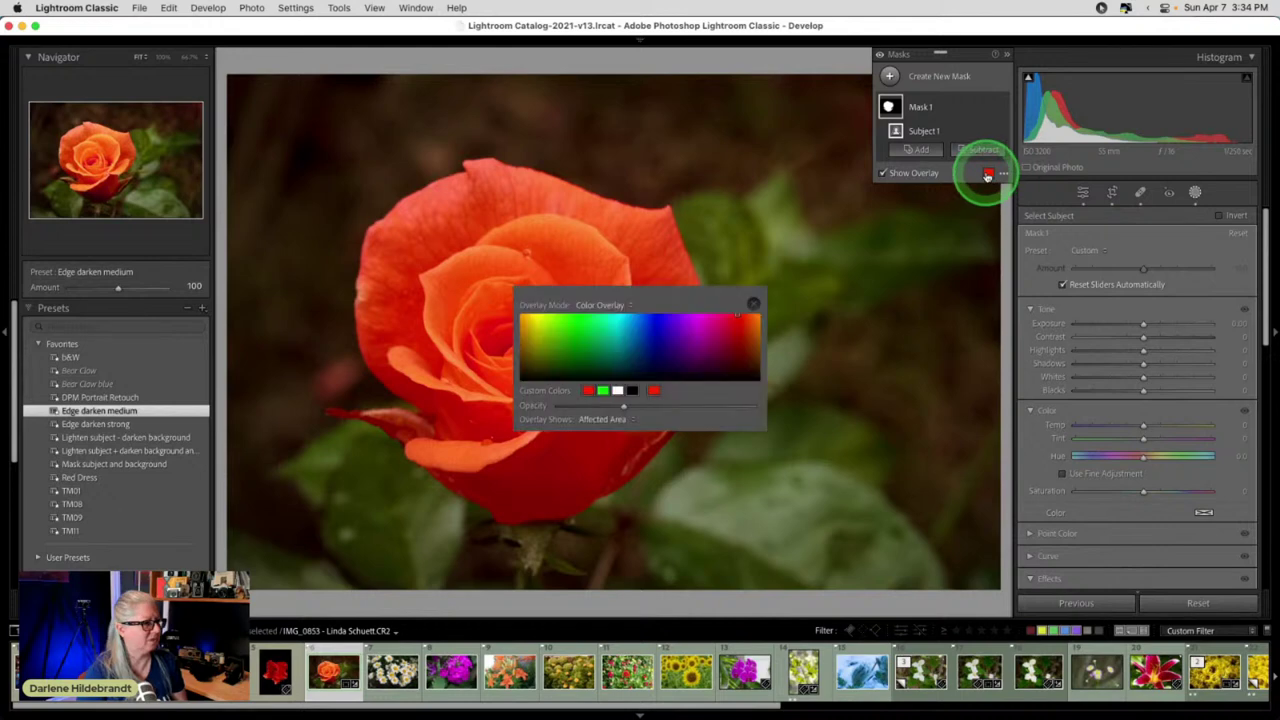
pyautogui.click(602, 390)
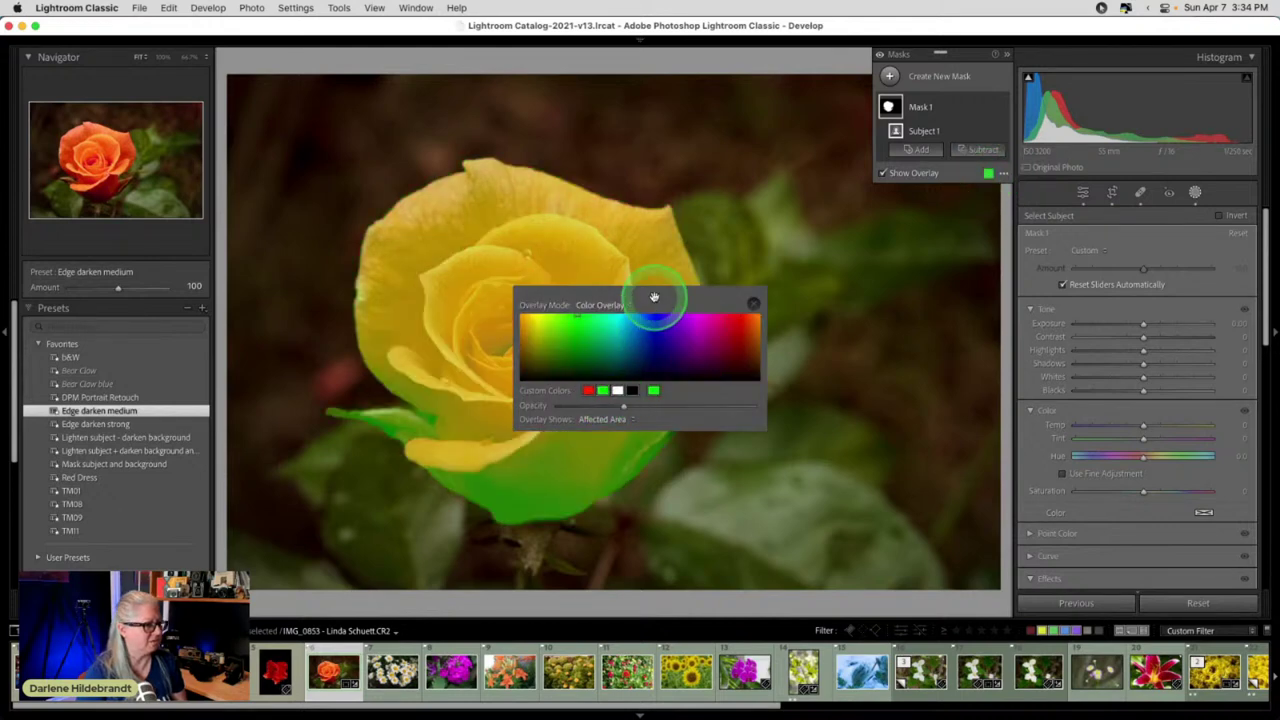
pyautogui.moveTo(654, 297); pyautogui.dragTo(877, 421)
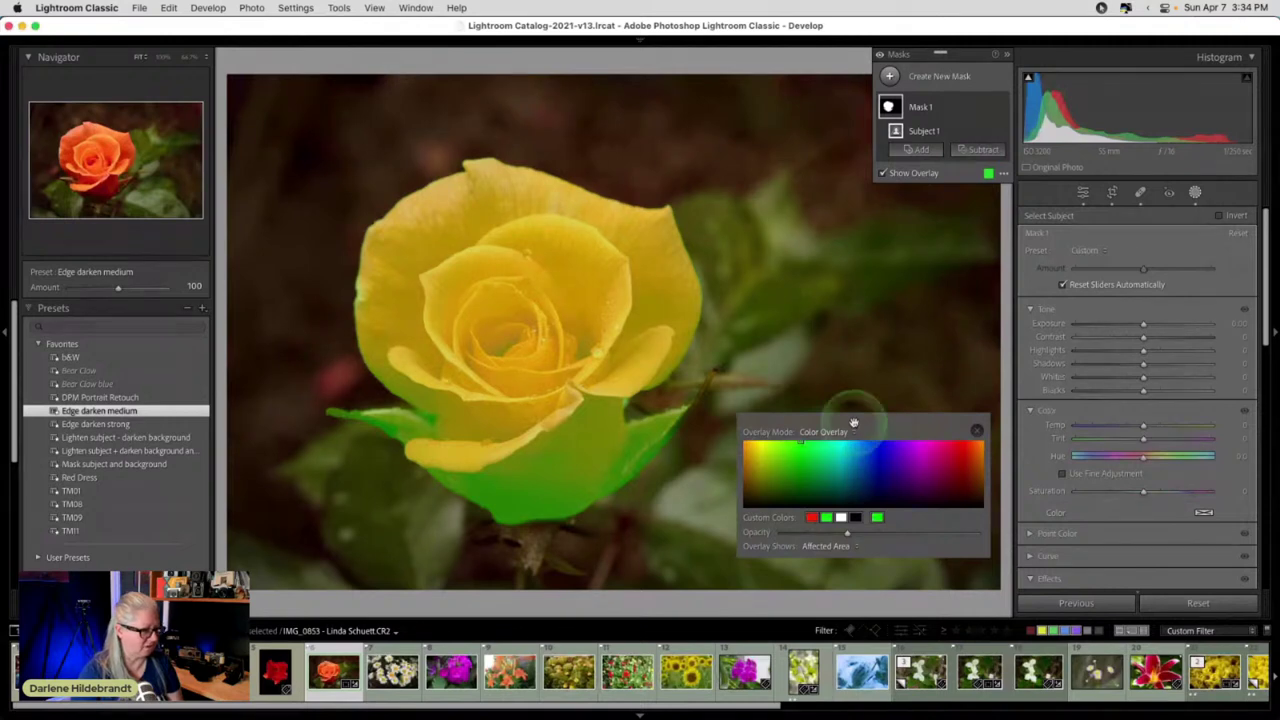
pyautogui.moveTo(509, 559); pyautogui.dragTo(543, 551)
pyautogui.click(955, 433)
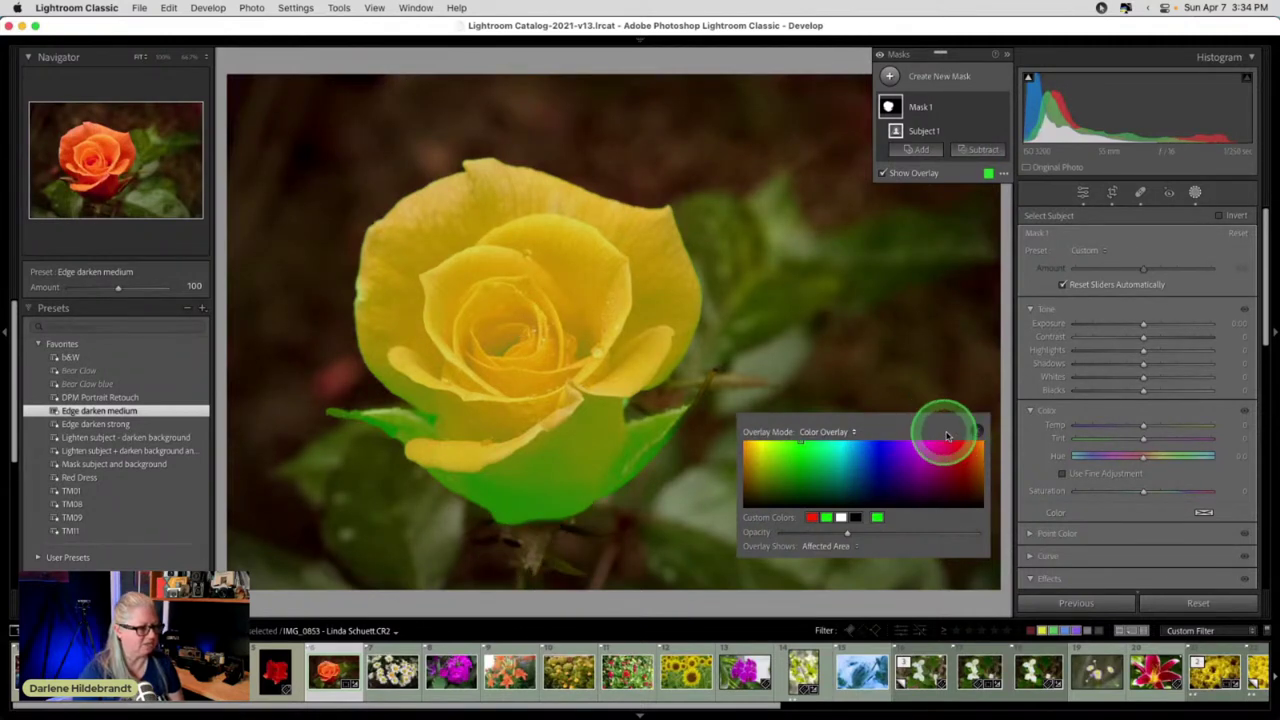
pyautogui.click(978, 434)
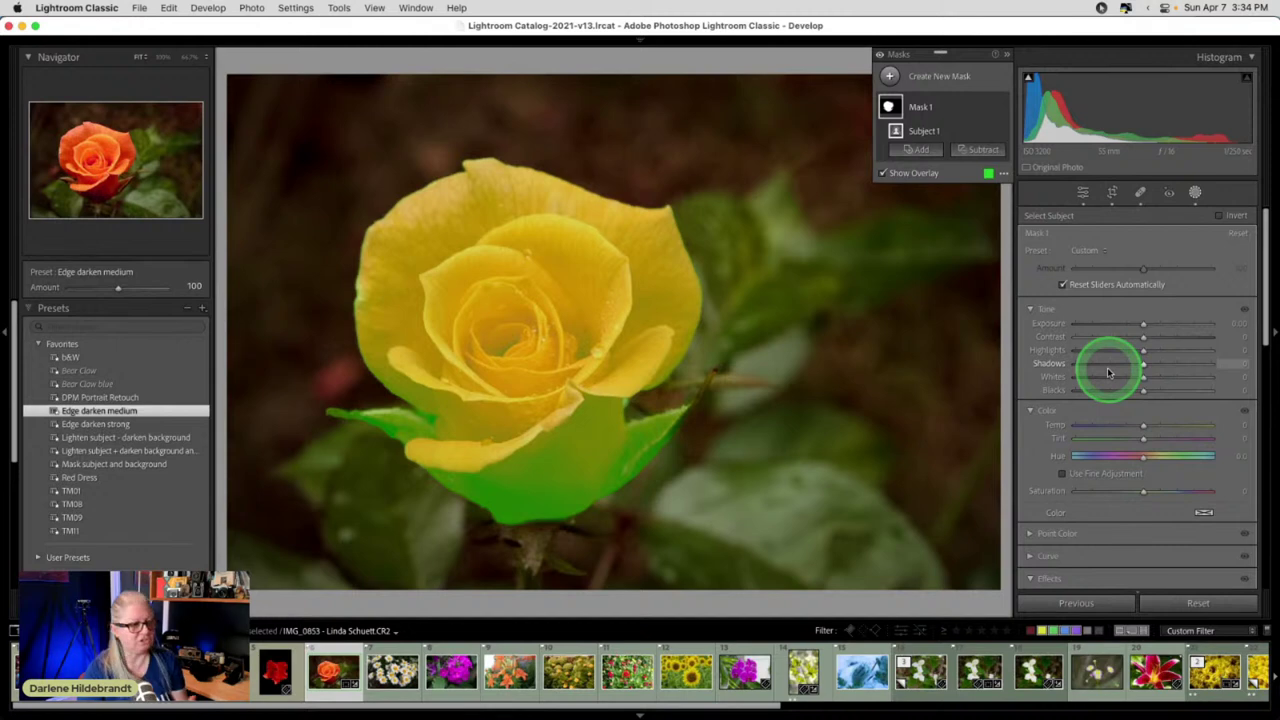
# - Warm the masked rose by setting the mask's Temp to 18
pyautogui.moveTo(1143, 425)
pyautogui.mouseDown()
pyautogui.moveTo(1176, 417)
pyautogui.moveTo(1152, 420)
pyautogui.mouseUp()
pyautogui.scroll(-3, 1137, 423)
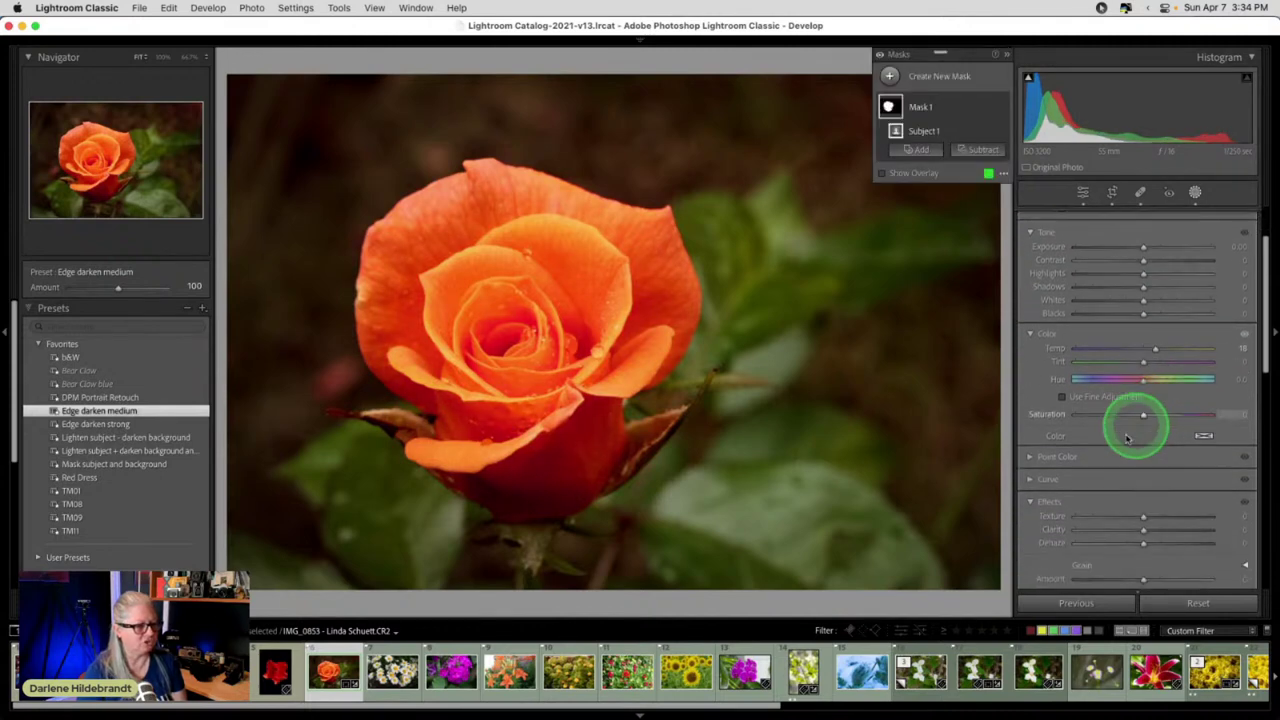
# - Set the rose mask's Texture to 52 and Clarity to 66, and compare the photo with the mask off and on
pyautogui.scroll(-1, 1092, 486)
pyautogui.moveTo(1143, 456); pyautogui.dragTo(1178, 445)
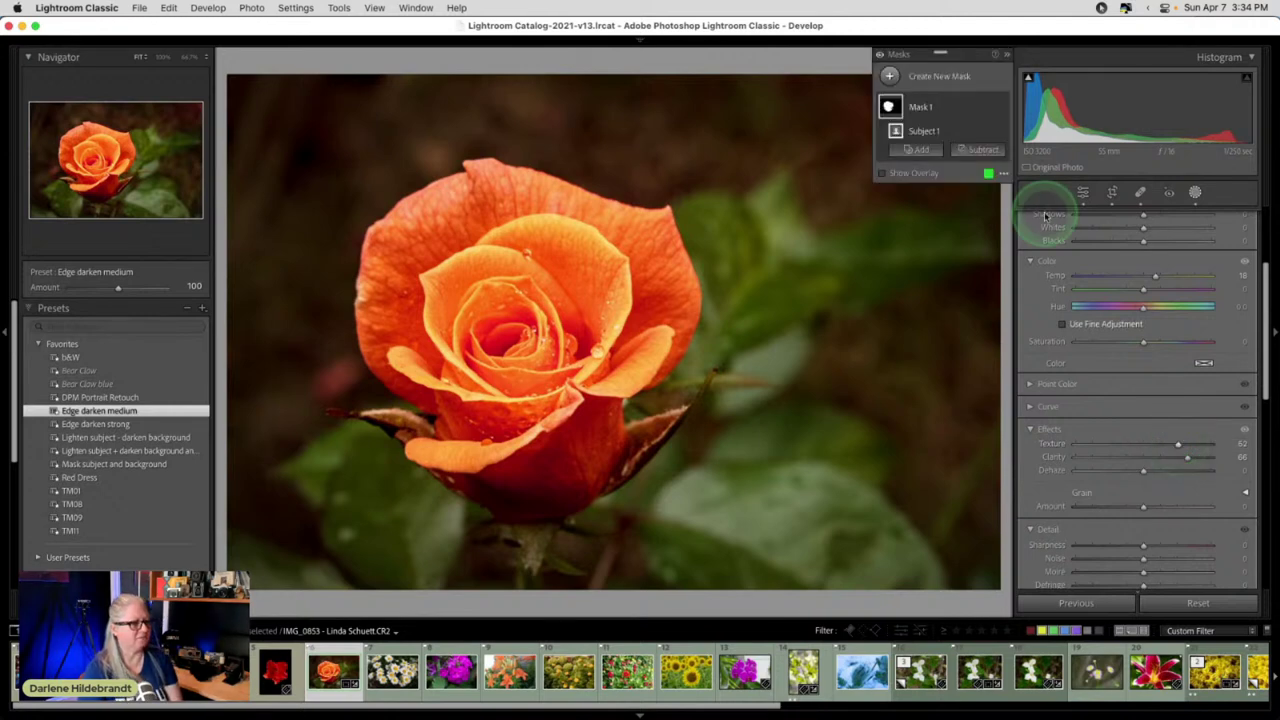
pyautogui.click(1003, 108)
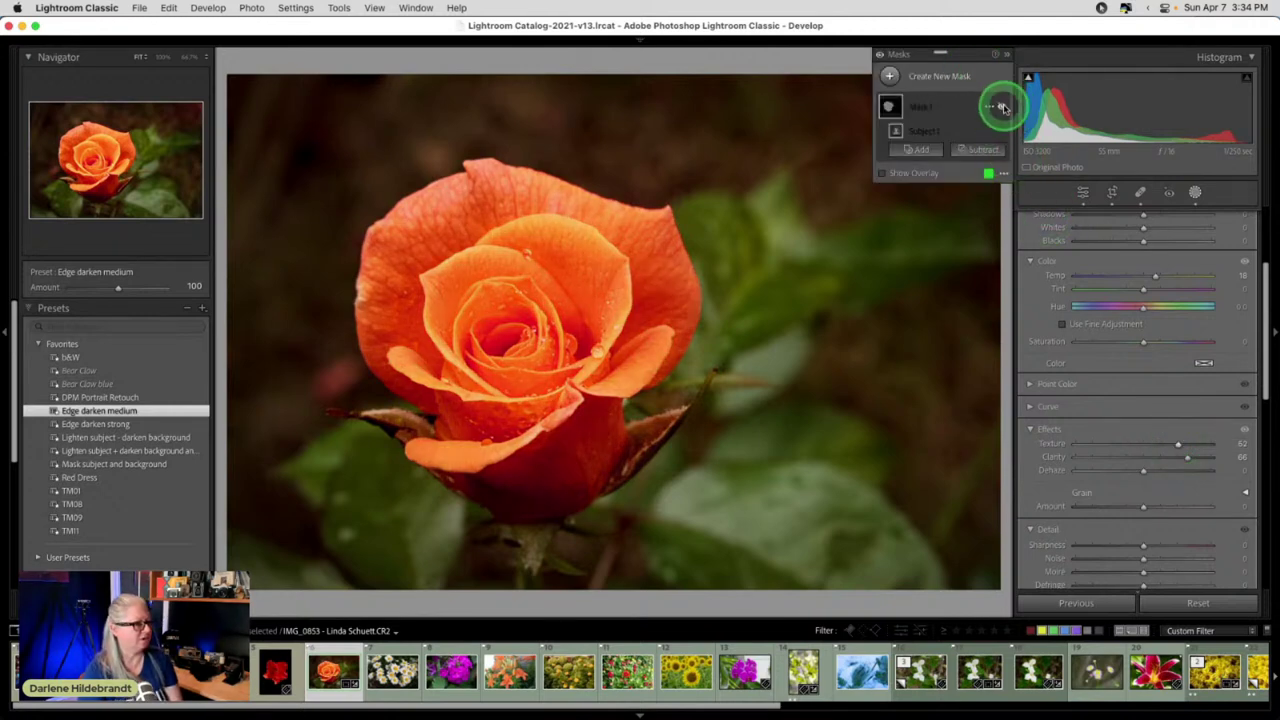
pyautogui.click(1003, 108)
pyautogui.click(1003, 108)
pyautogui.click(1003, 108)
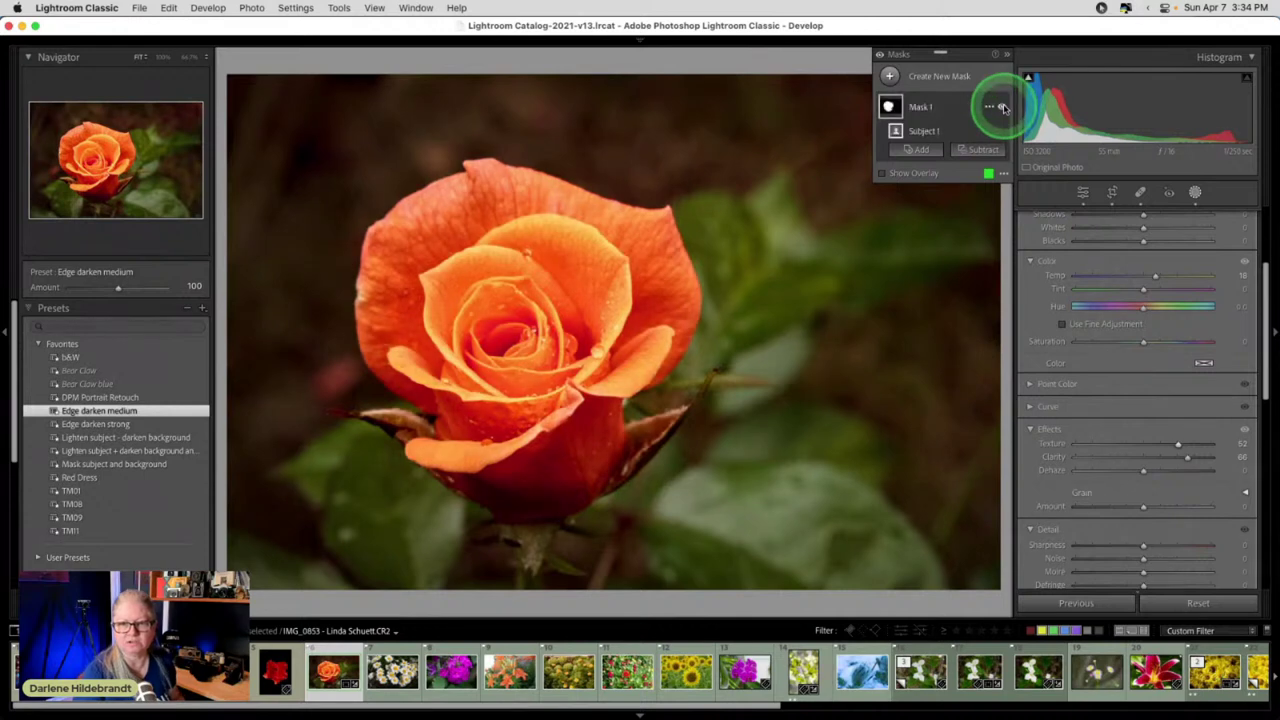
# - Rename Mask 1 as flower and create a duplicated, inverted copy of it for the background
pyautogui.click(985, 110)
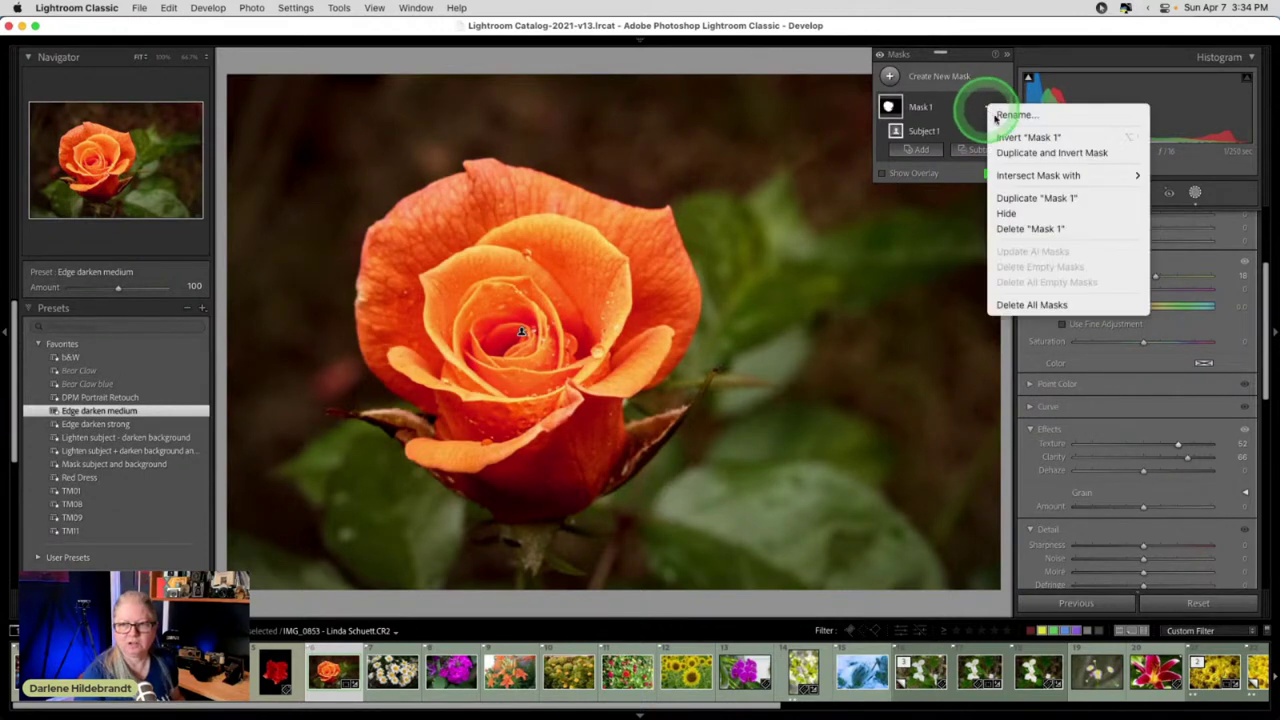
pyautogui.click(1007, 118)
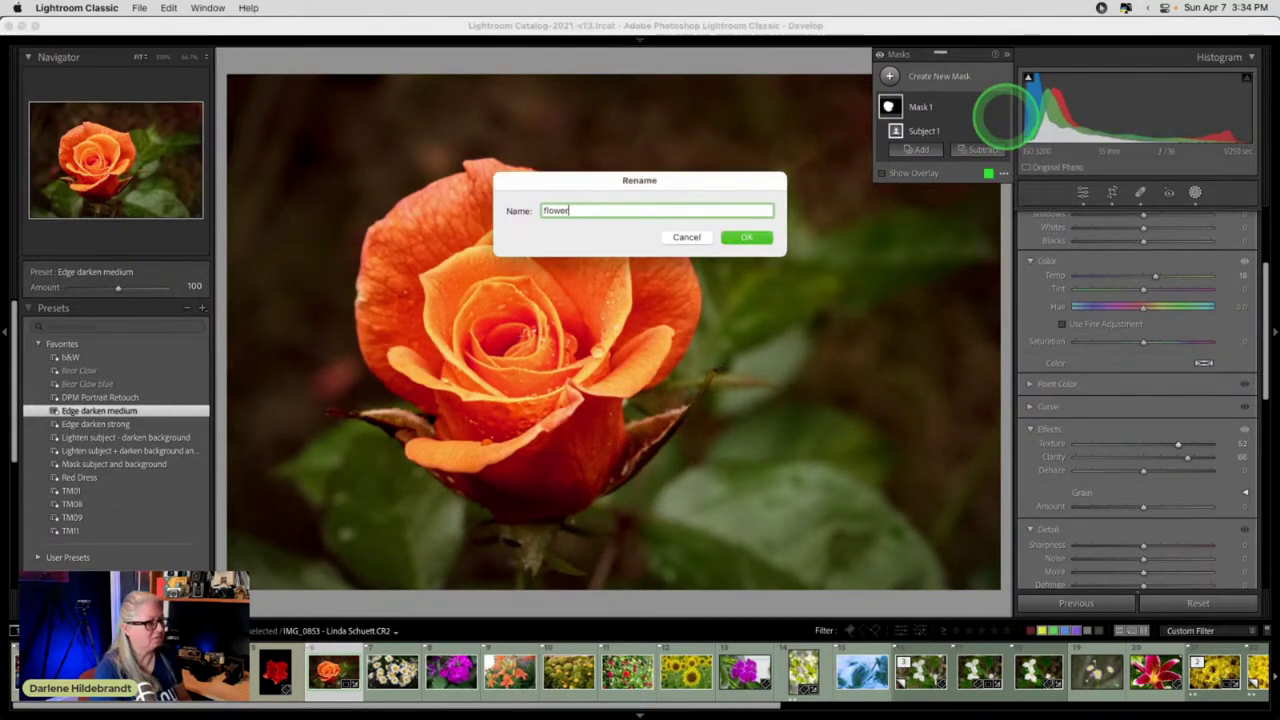
pyautogui.press('Return')
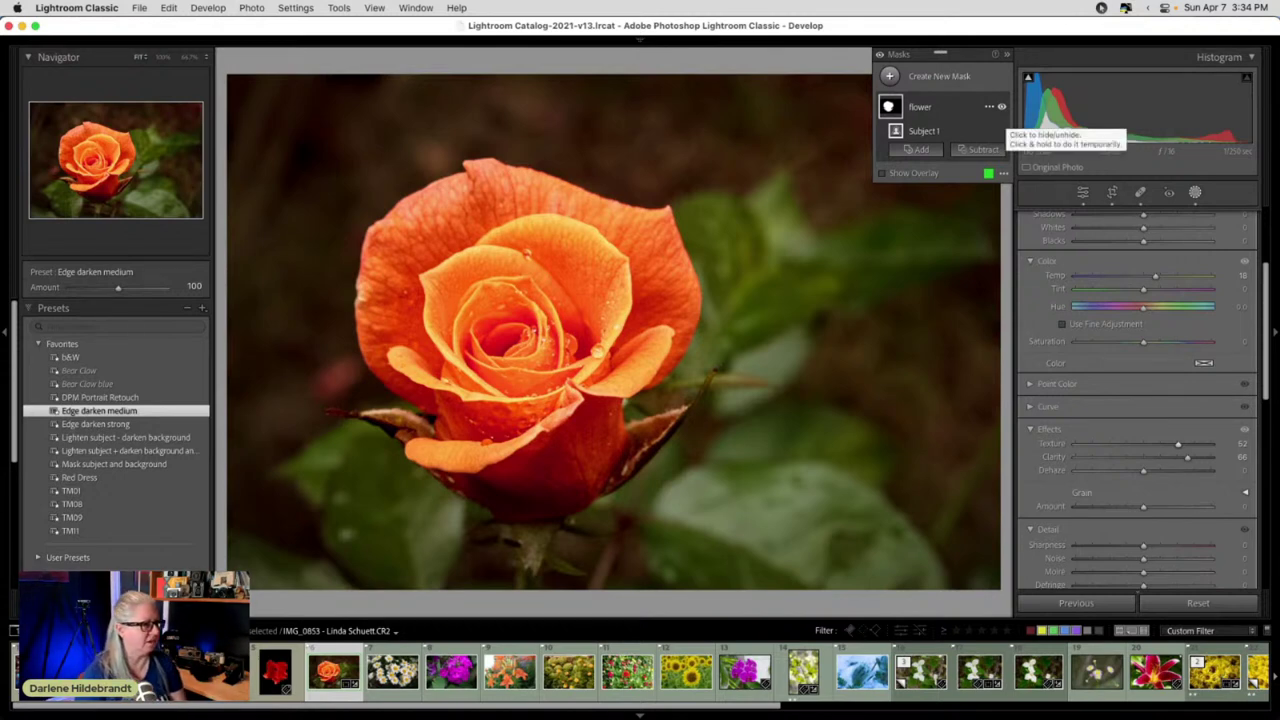
pyautogui.click(990, 107)
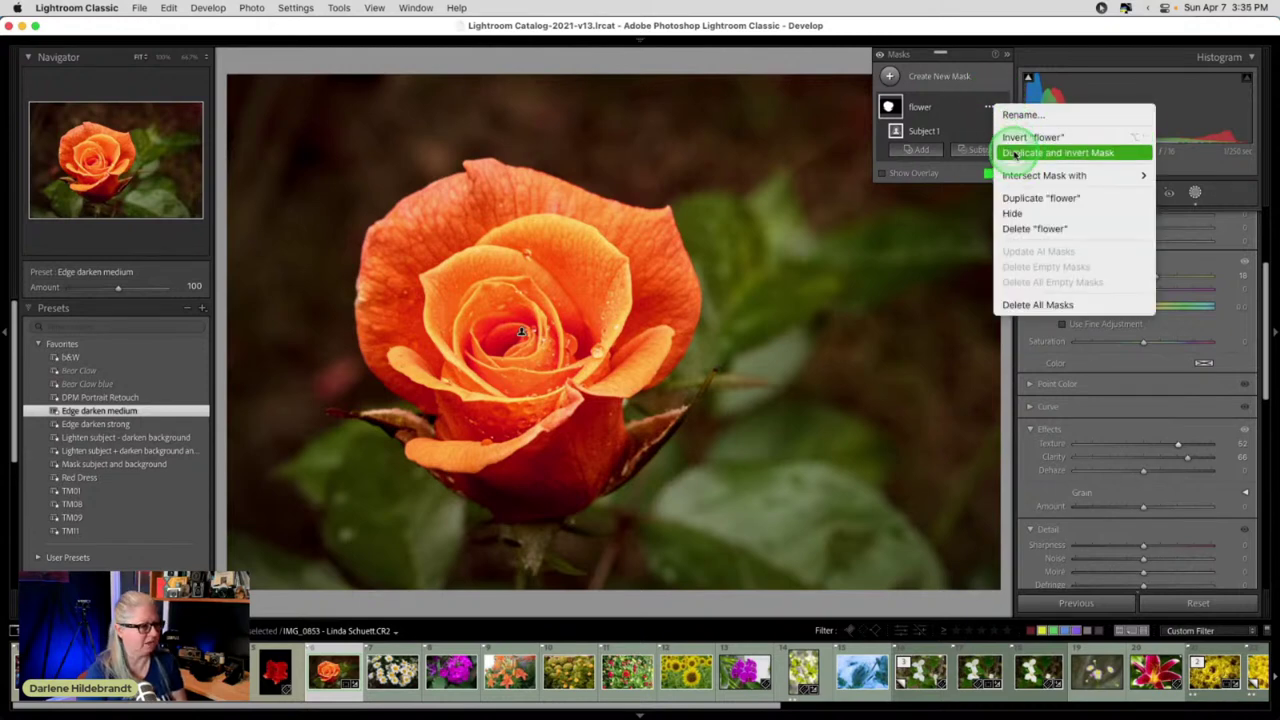
pyautogui.click(1080, 320)
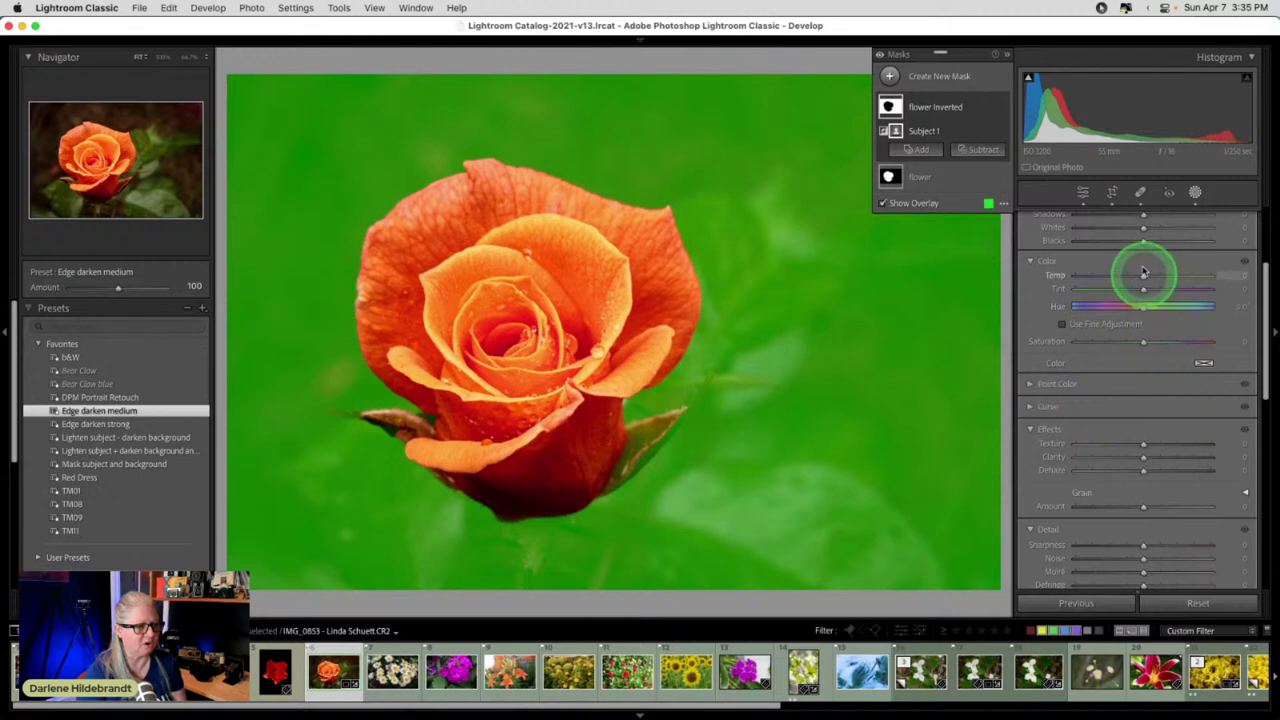
# - Cool and soften the background with the inverted mask: Temp -18, Tint -3, Texture -30 and Clarity -20
pyautogui.click(1144, 277)
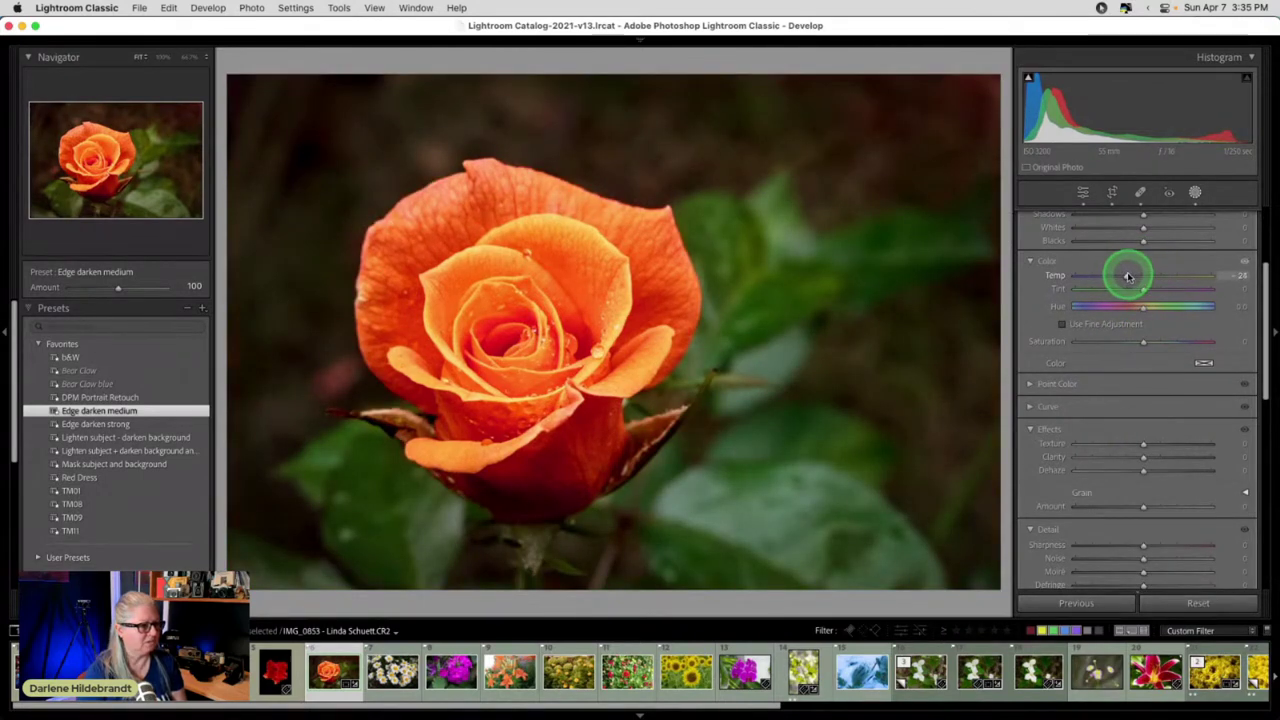
pyautogui.moveTo(1129, 277)
pyautogui.mouseDown()
pyautogui.moveTo(1176, 280)
pyautogui.moveTo(1089, 277)
pyautogui.moveTo(1137, 286)
pyautogui.mouseUp()
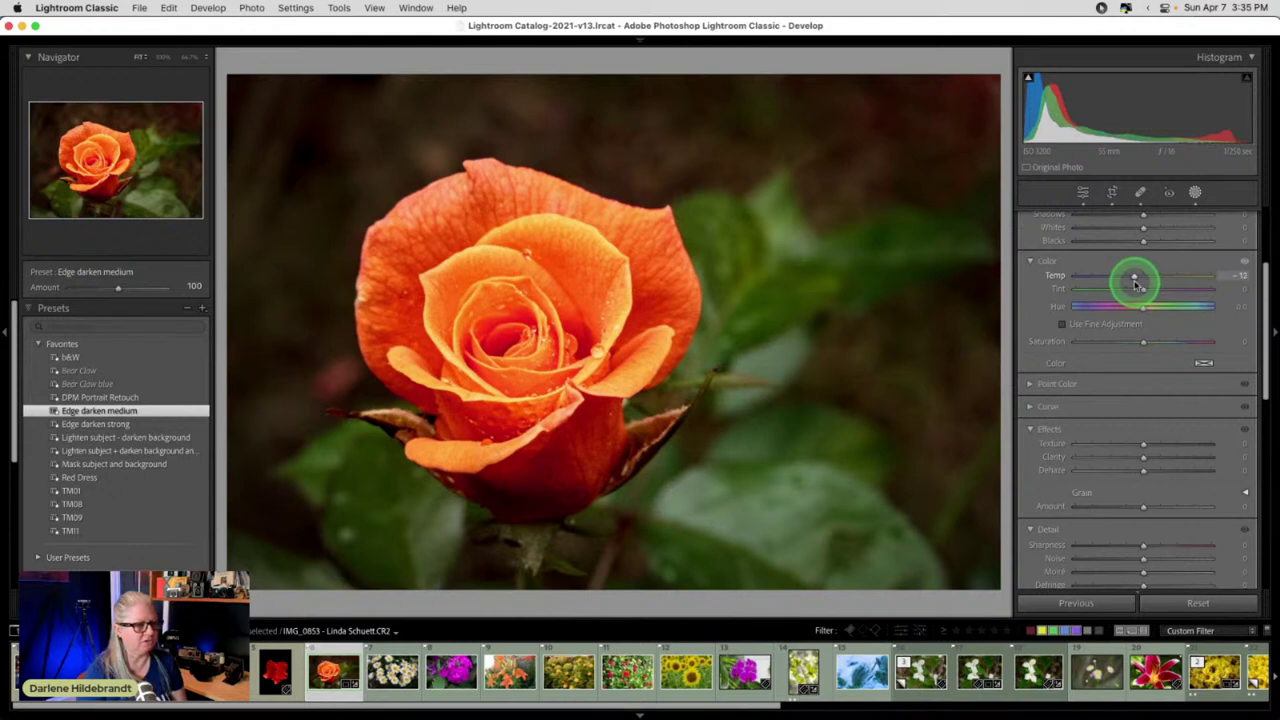
pyautogui.moveTo(1133, 284)
pyautogui.mouseDown()
pyautogui.moveTo(1152, 290)
pyautogui.moveTo(1134, 292)
pyautogui.mouseUp()
pyautogui.moveTo(1128, 445); pyautogui.dragTo(1133, 454)
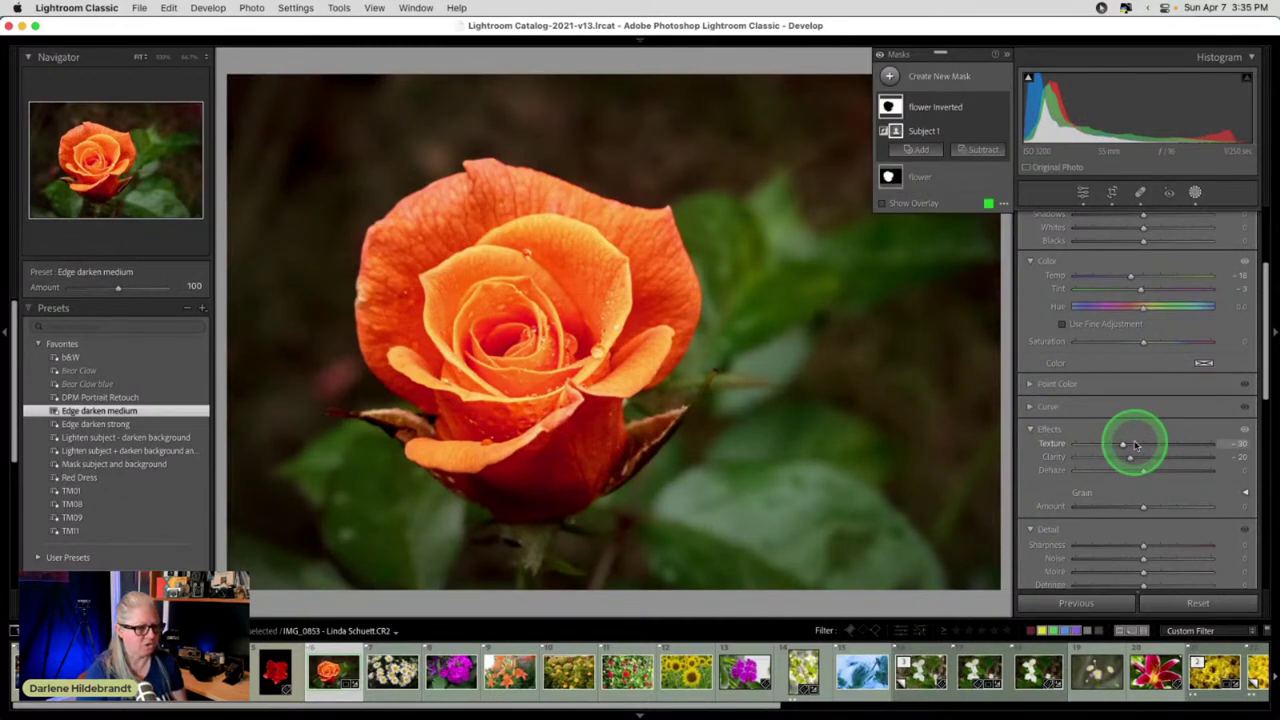
# - Darken the background by setting the inverted mask's Highlights to -63 and Exposure to about -0.15
pyautogui.scroll(5, 1136, 446)
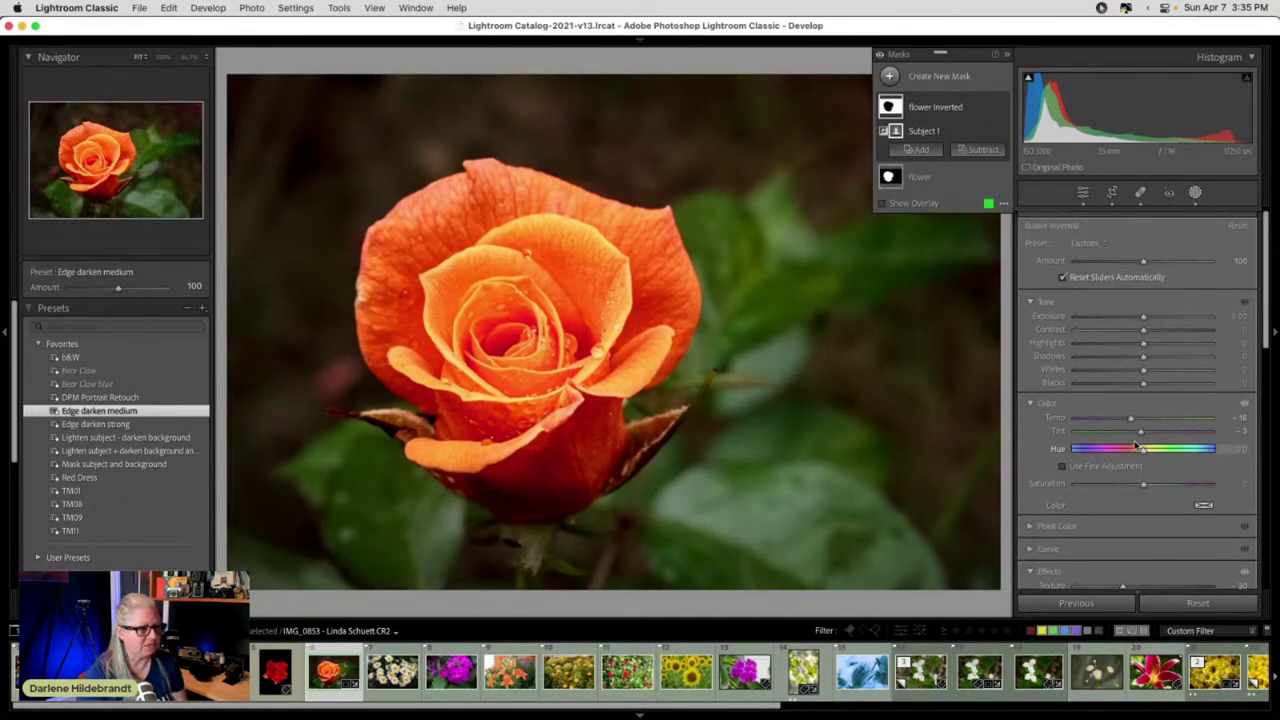
pyautogui.scroll(-2, 1136, 446)
pyautogui.scroll(3, 1140, 420)
pyautogui.click(1147, 370)
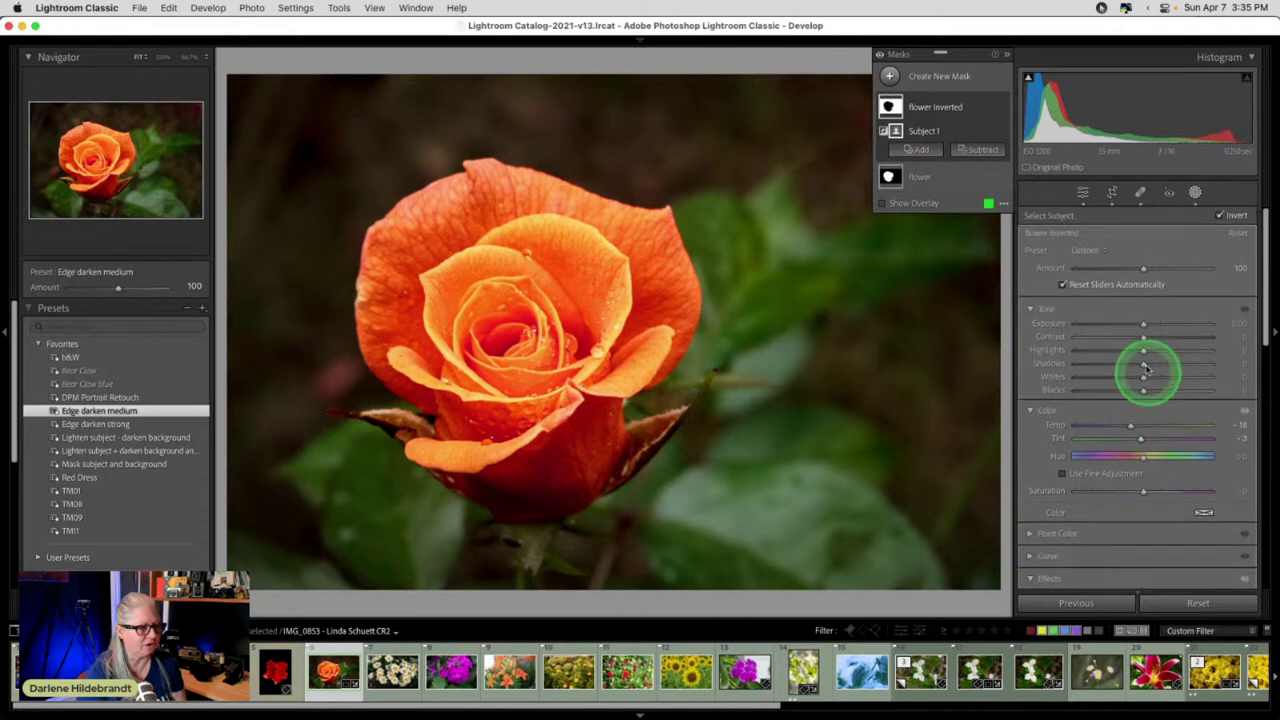
pyautogui.moveTo(1144, 349)
pyautogui.mouseDown()
pyautogui.moveTo(1113, 350)
pyautogui.moveTo(1189, 349)
pyautogui.moveTo(1068, 349)
pyautogui.moveTo(1203, 349)
pyautogui.moveTo(1100, 350)
pyautogui.moveTo(1132, 327)
pyautogui.mouseUp()
pyautogui.scroll(-5, 1108, 340)
pyautogui.moveTo(1143, 286)
pyautogui.mouseDown()
pyautogui.moveTo(1129, 284)
pyautogui.moveTo(1160, 285)
pyautogui.moveTo(1143, 287)
pyautogui.mouseUp()
pyautogui.scroll(3, 1145, 287)
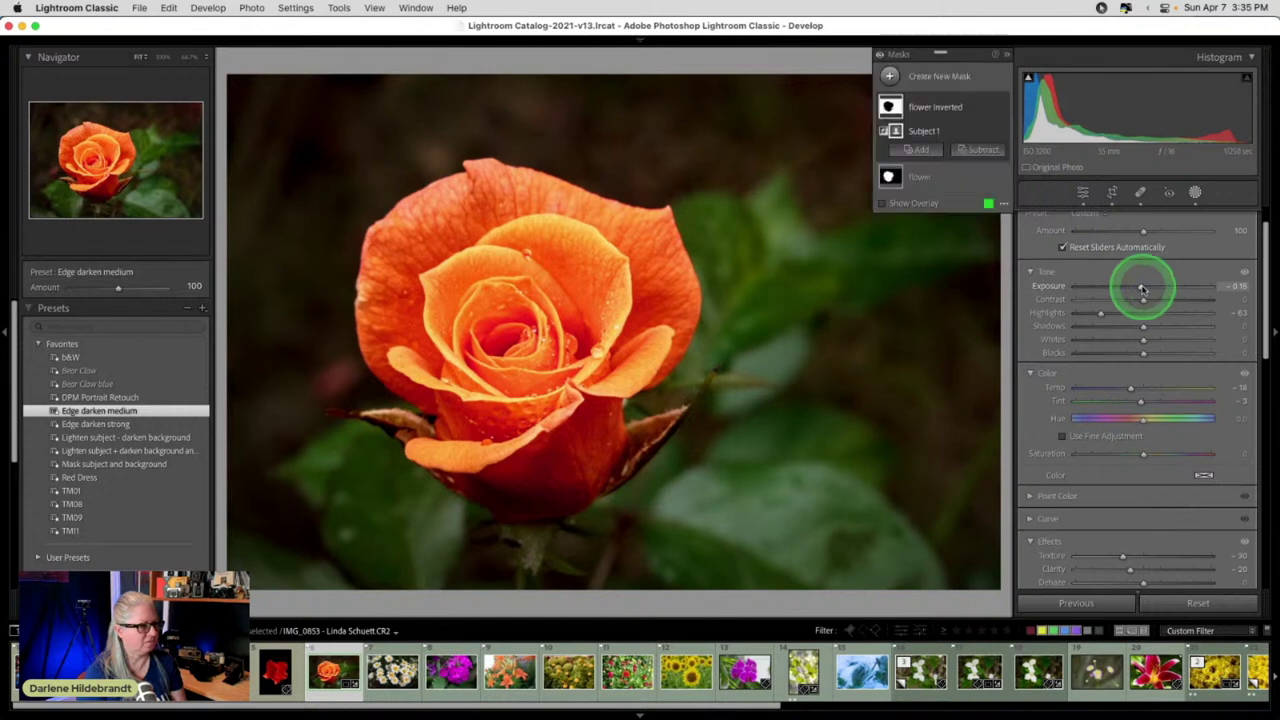
# - Cool the background further by setting the inverted mask's Temp to -38, and reset its Tint to 0
pyautogui.moveTo(1130, 388); pyautogui.dragTo(1125, 390)
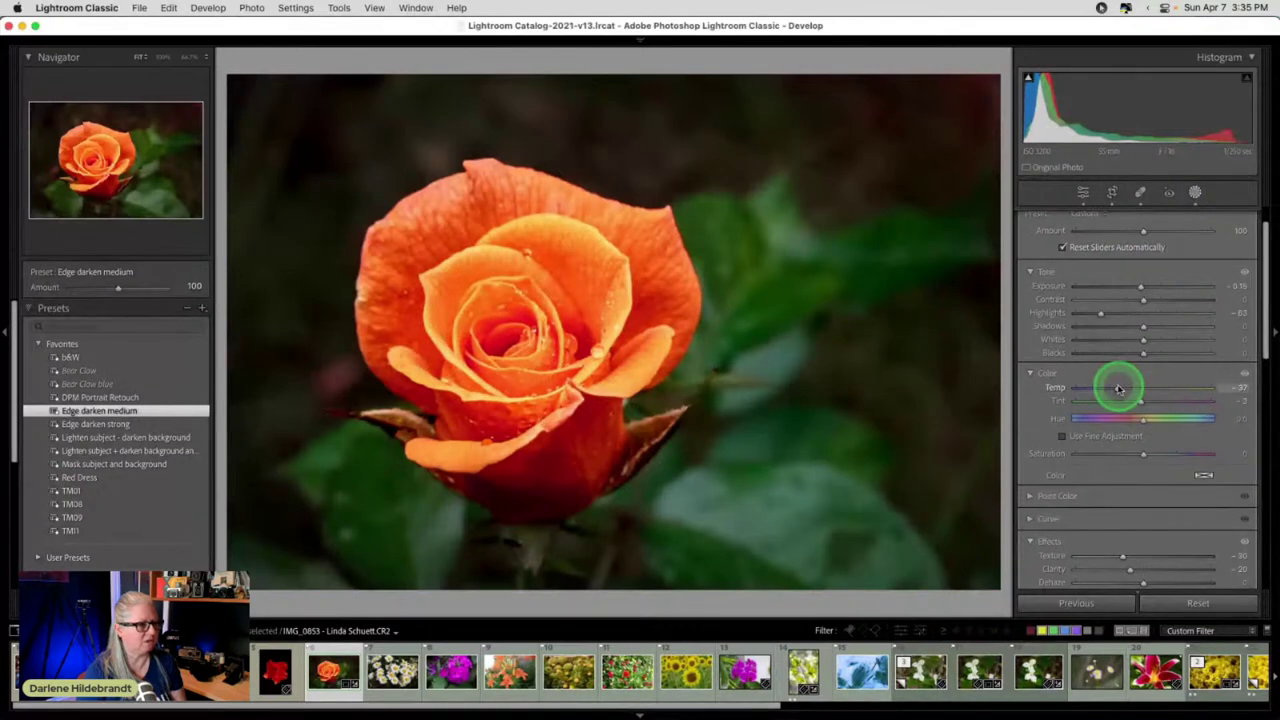
pyautogui.moveTo(1117, 389); pyautogui.dragTo(1117, 389)
pyautogui.click(1141, 400)
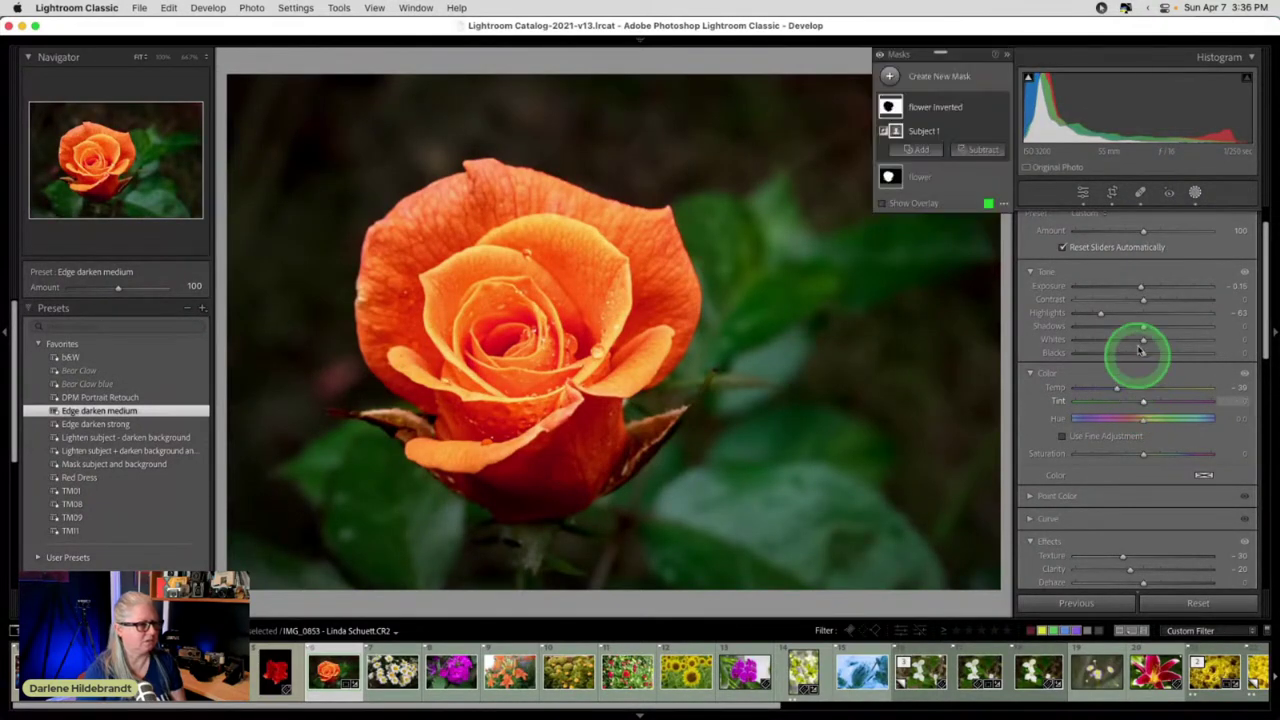
pyautogui.scroll(-2, 1138, 346)
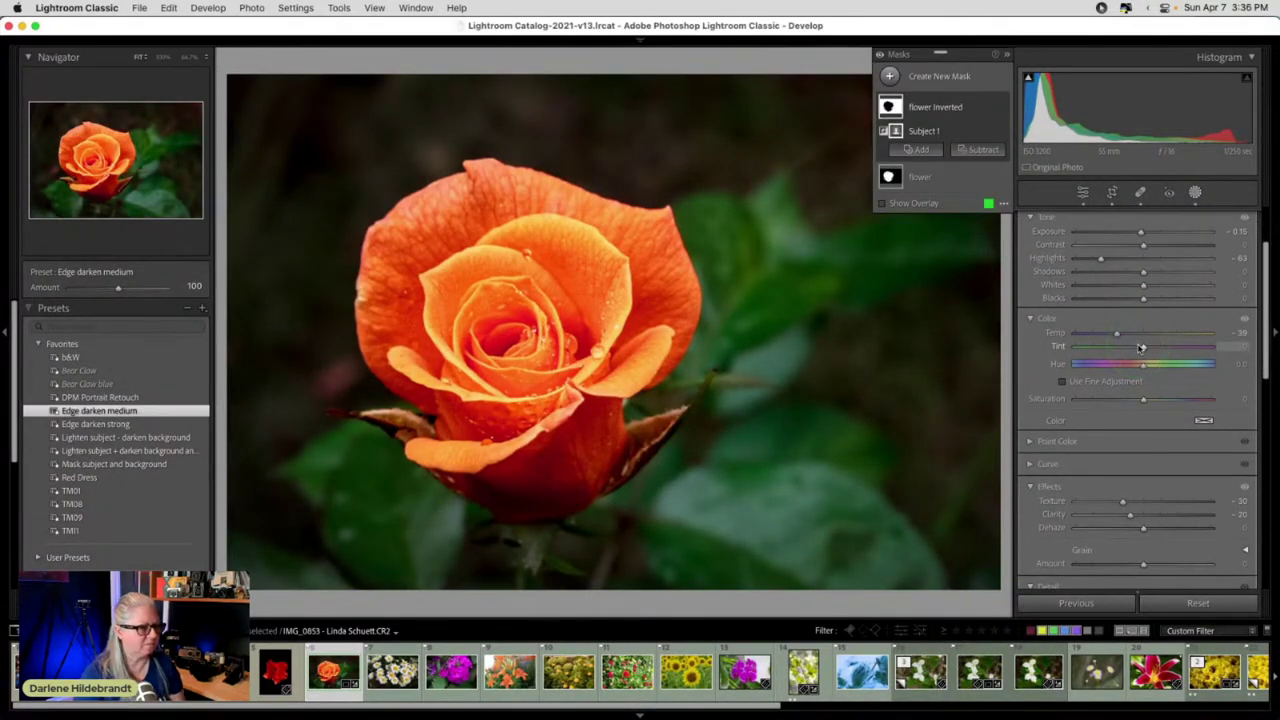
pyautogui.moveTo(1116, 333); pyautogui.dragTo(1116, 334)
# - Set the inverted mask's Sharpness to -46 and Noise to 87
pyautogui.scroll(-4, 1124, 371)
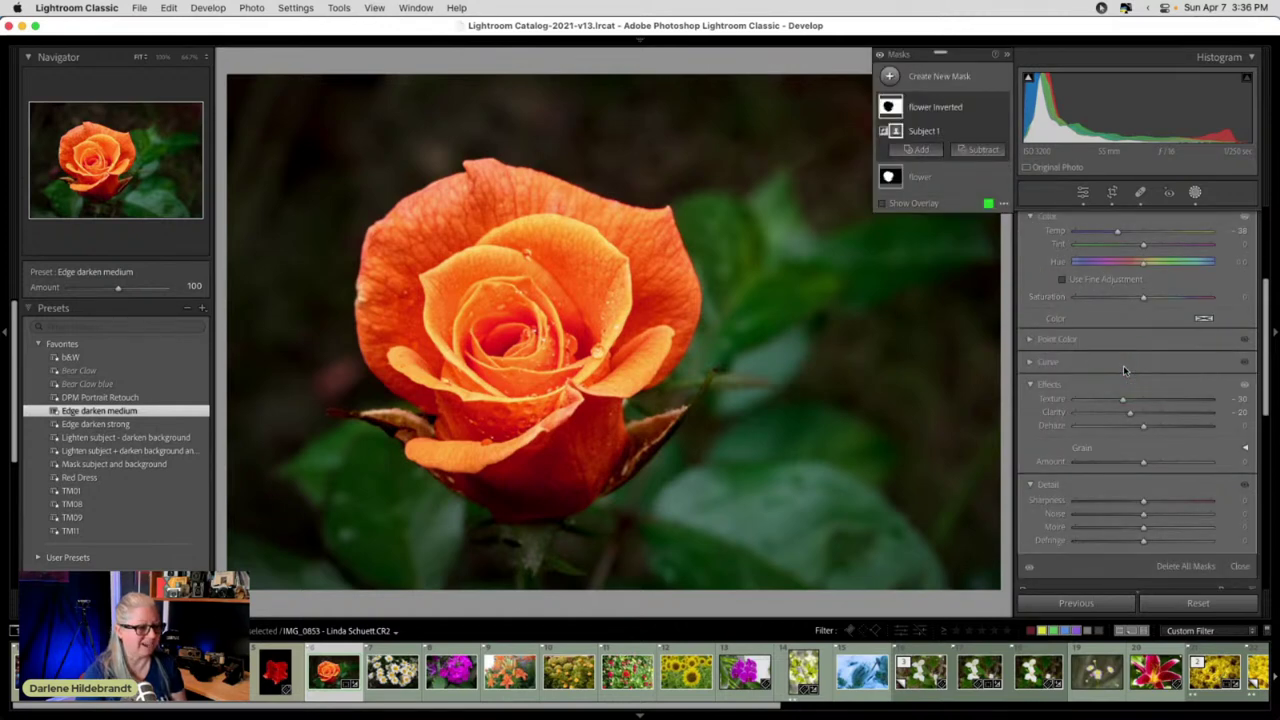
pyautogui.moveTo(1122, 514)
pyautogui.mouseDown()
pyautogui.moveTo(1205, 512)
pyautogui.moveTo(1113, 500)
pyautogui.mouseUp()
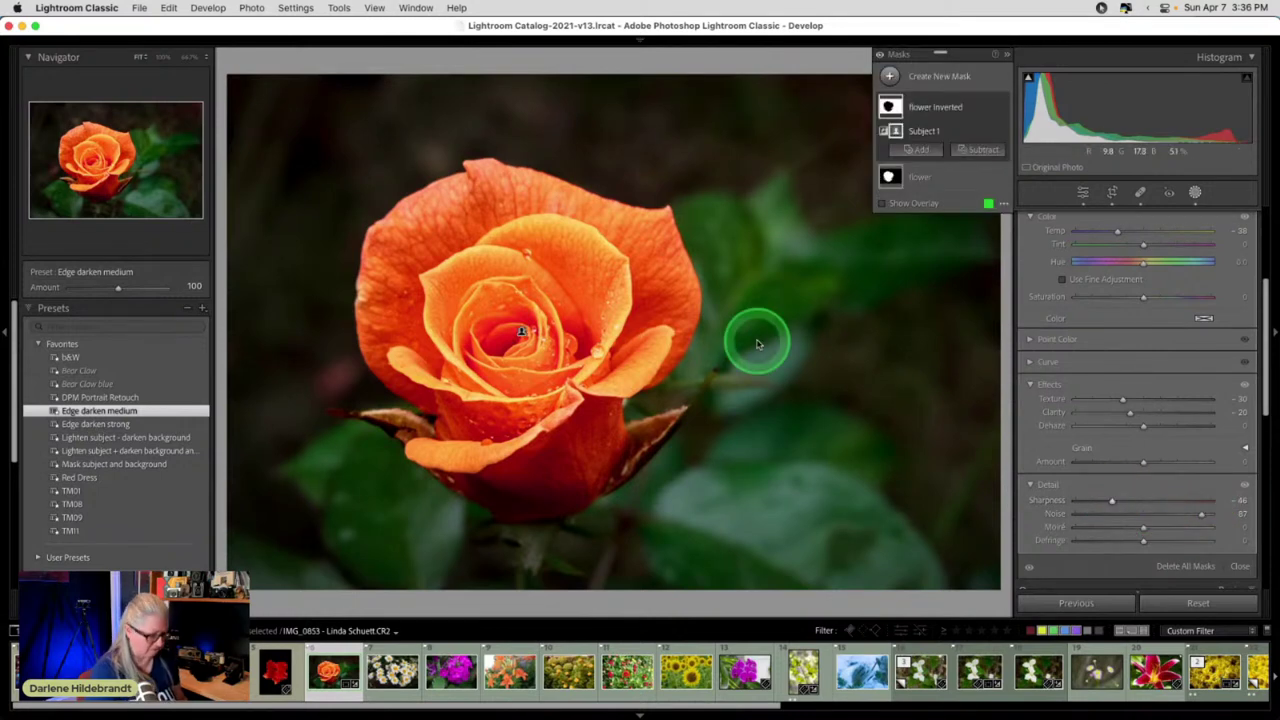
# - Compare the flower's lower edge at 100% with the inverted mask off and on, and reduce that mask's Noise to 45
pyautogui.press('z')
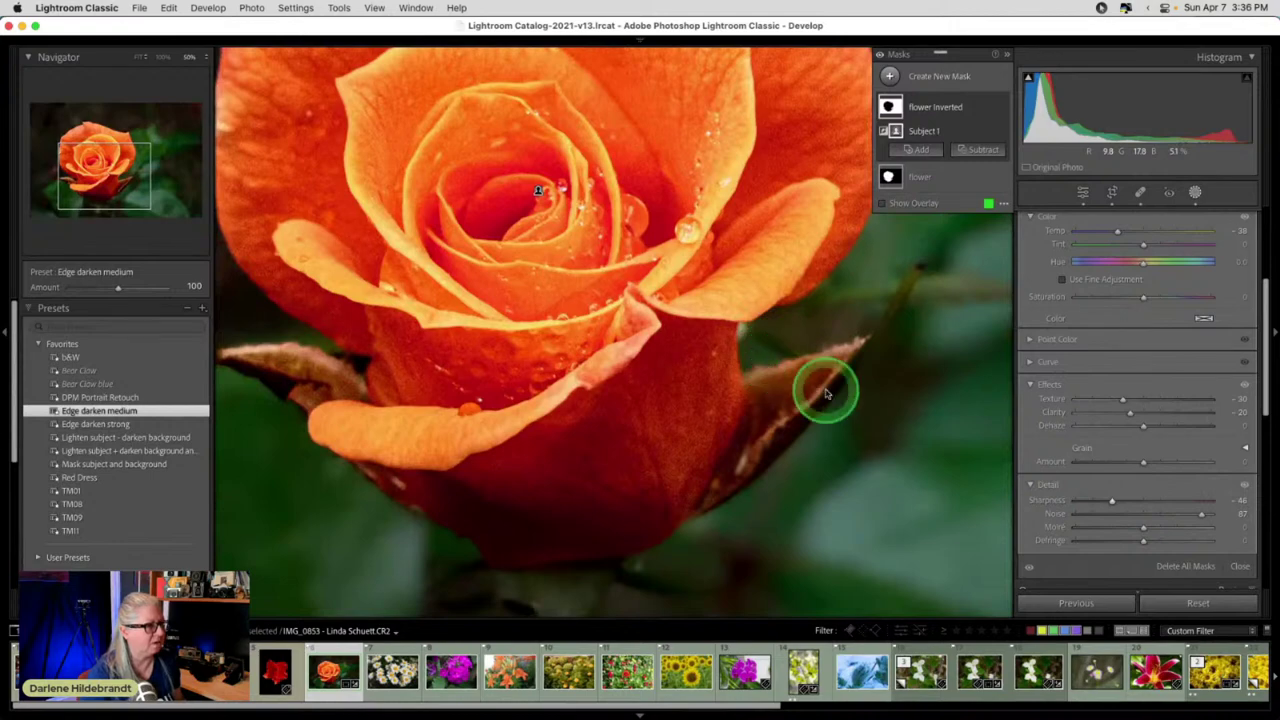
pyautogui.moveTo(826, 393); pyautogui.dragTo(726, 277)
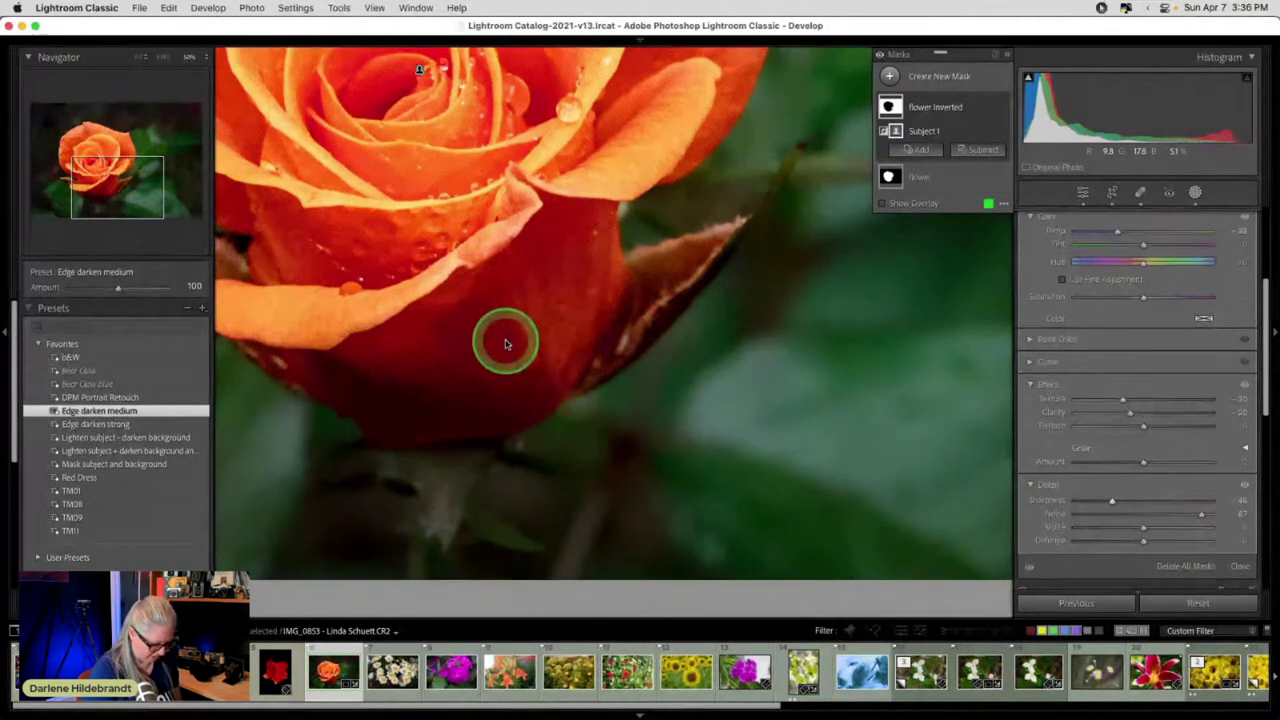
pyautogui.press('super+equal')
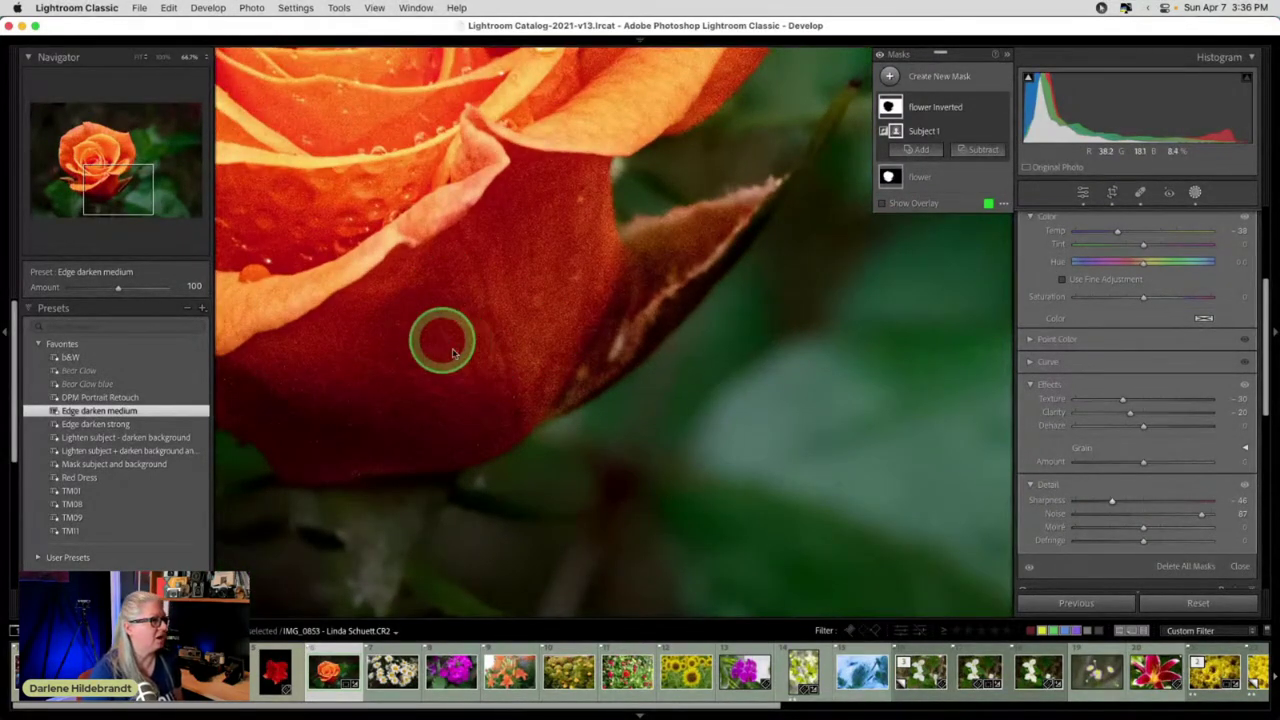
pyautogui.press('super+equal')
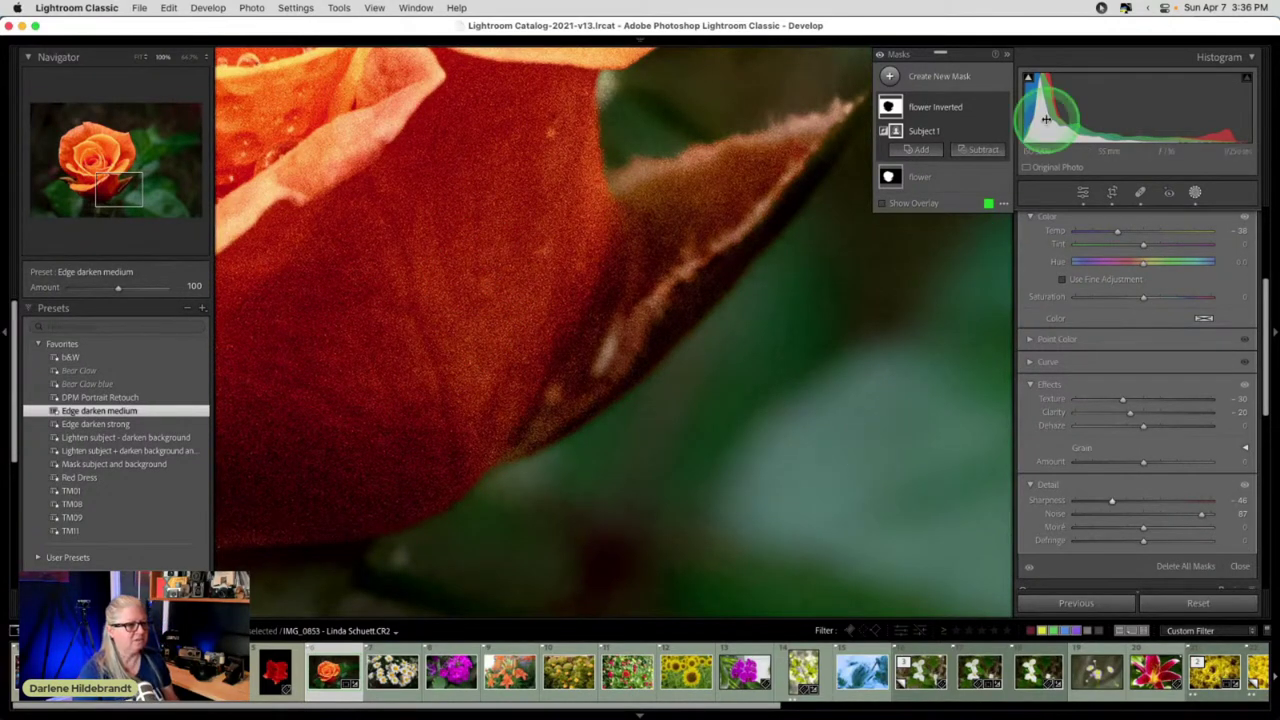
pyautogui.click(1003, 107)
pyautogui.click(1003, 107)
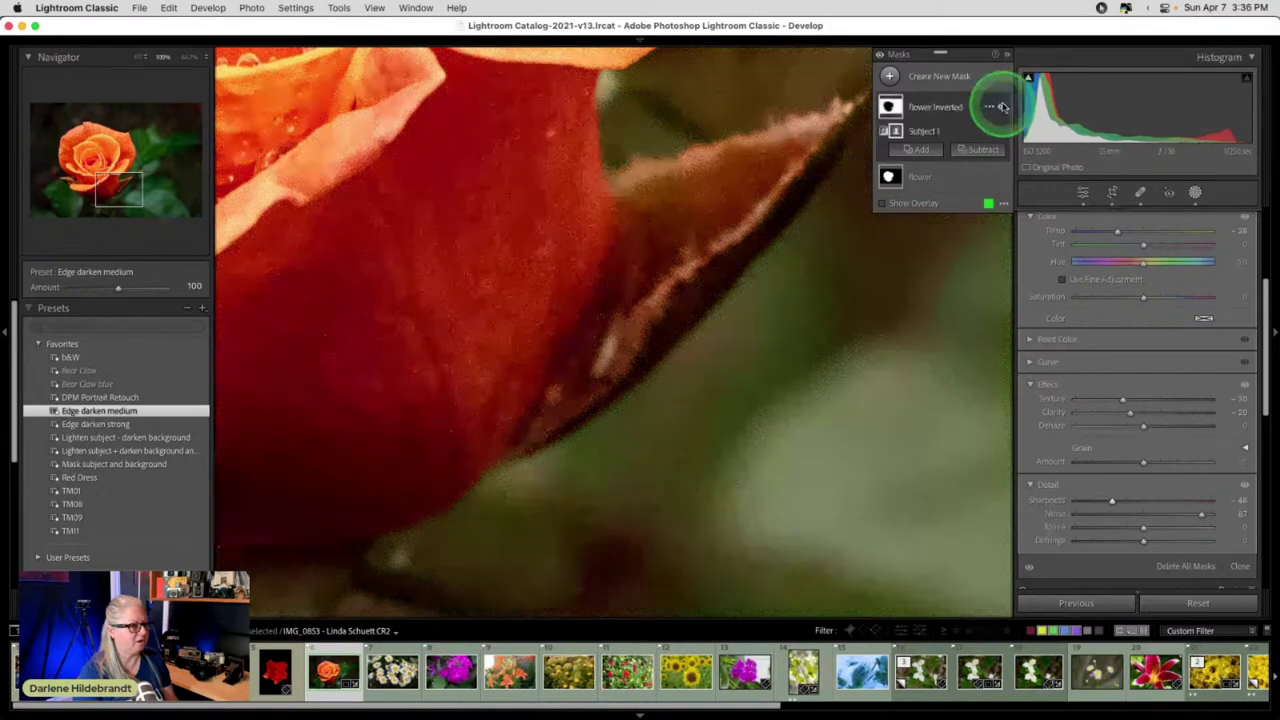
pyautogui.click(1003, 107)
pyautogui.click(1003, 107)
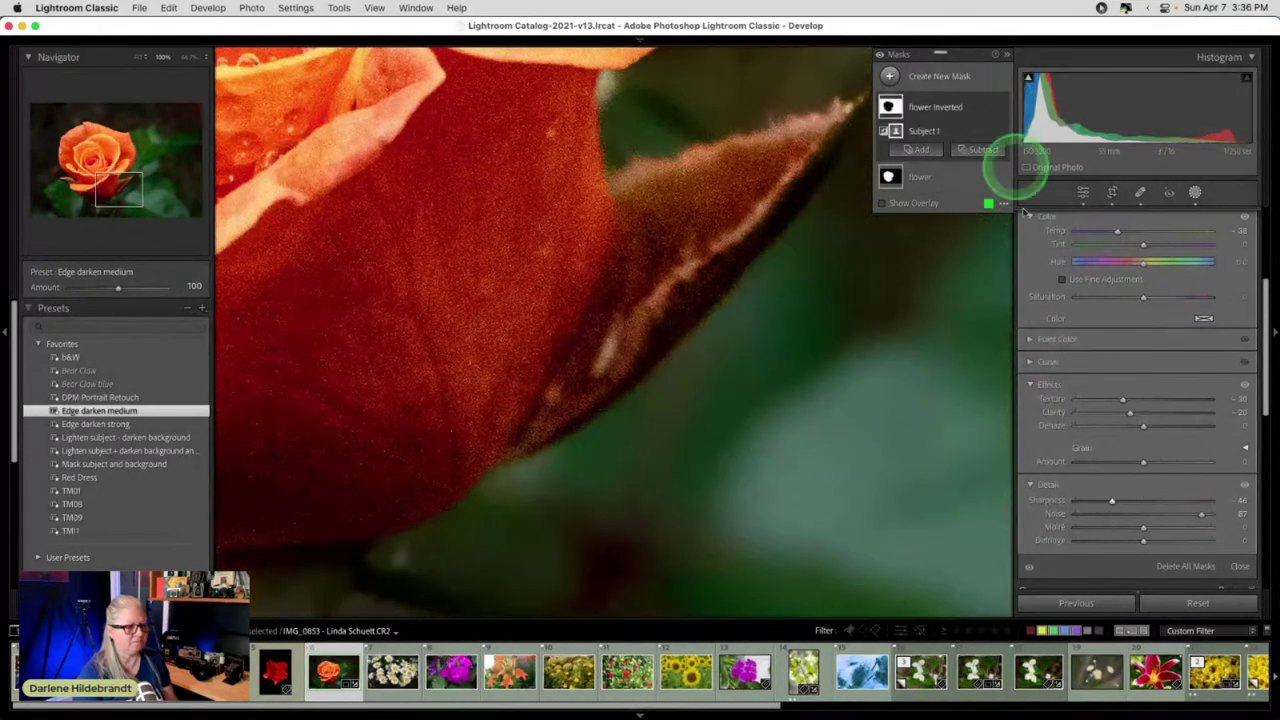
pyautogui.moveTo(1189, 516); pyautogui.dragTo(1174, 515)
pyautogui.click(725, 429)
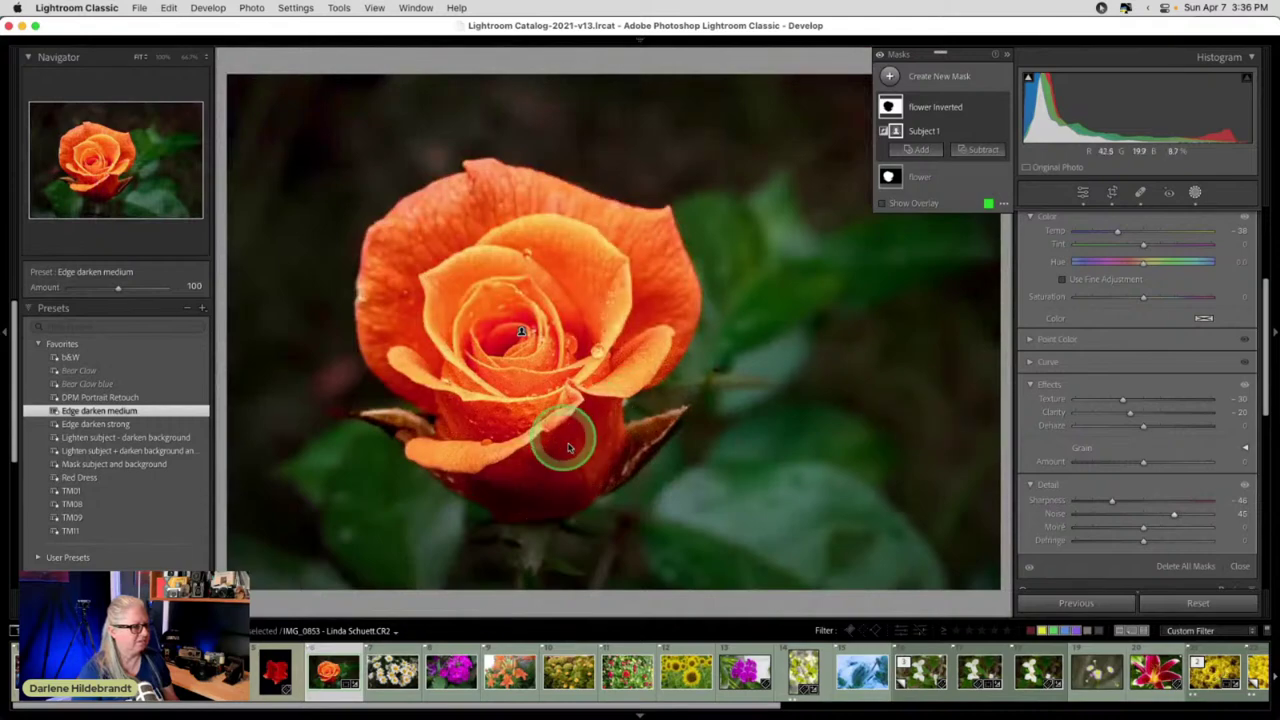
# - Try noise reduction on the flower mask at 100% zoom with Noise at 34 and 10, and return it to 0
pyautogui.click(940, 180)
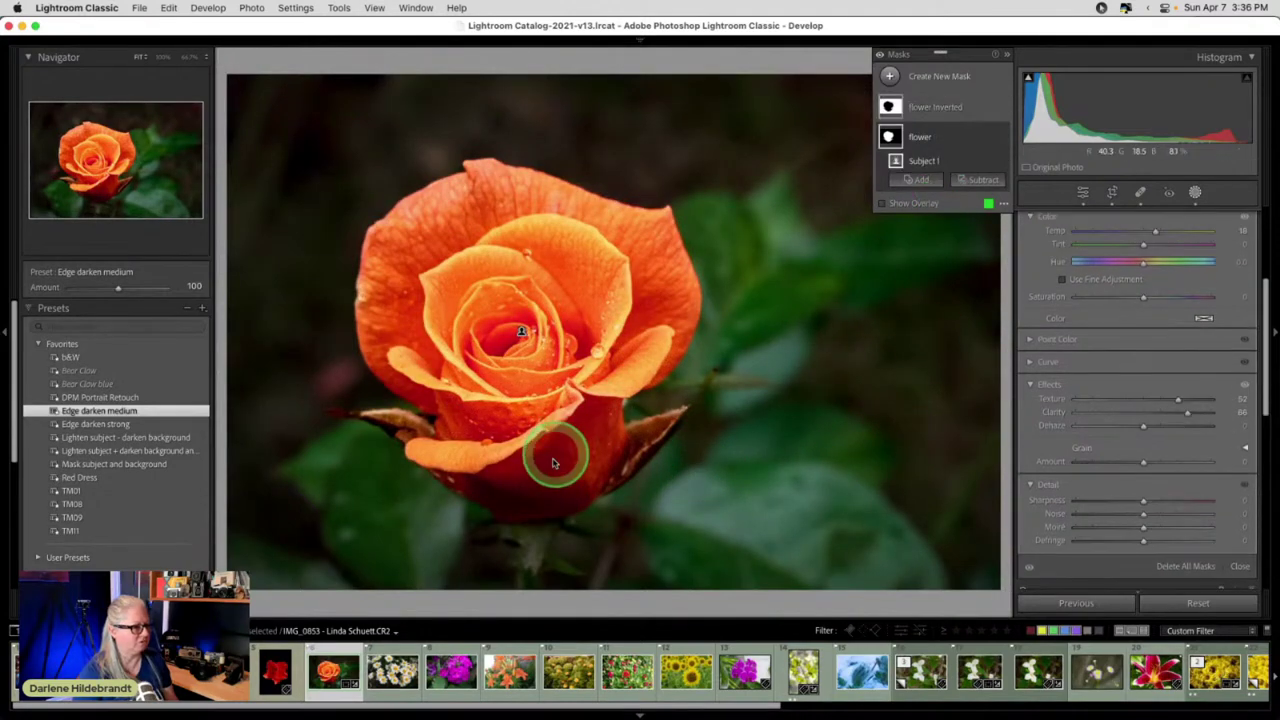
pyautogui.click(564, 456)
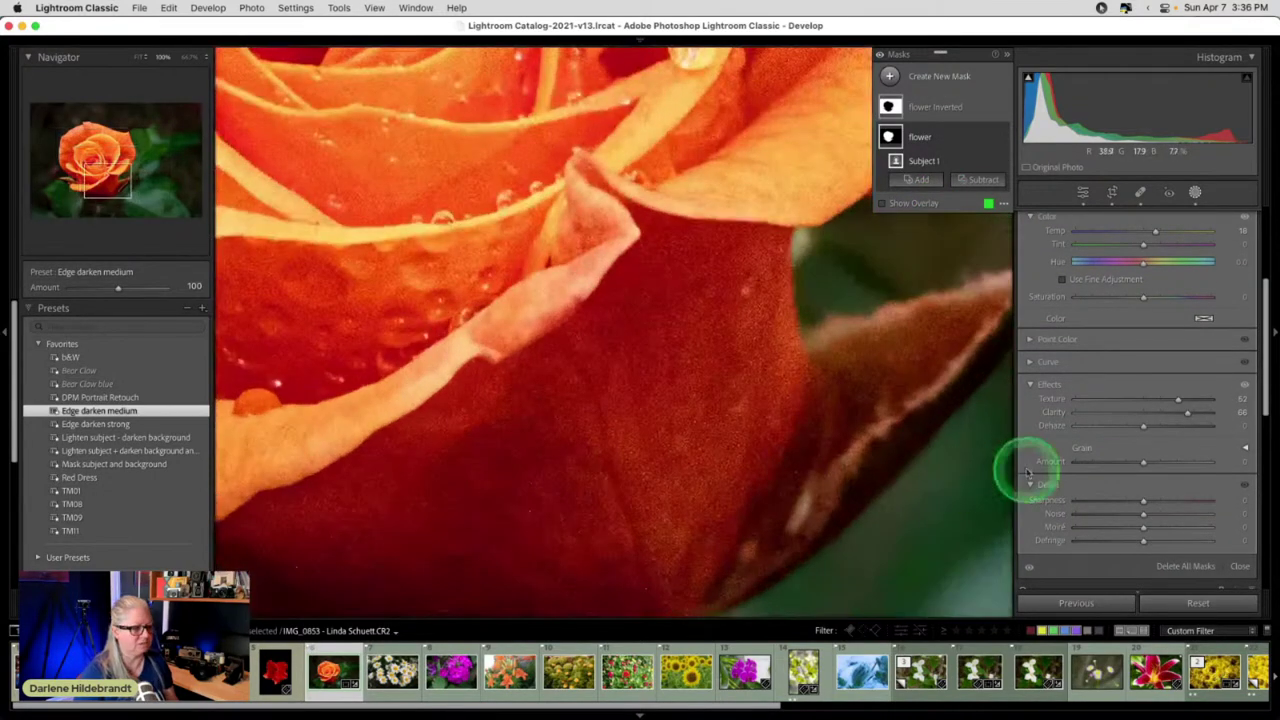
pyautogui.moveTo(1143, 514); pyautogui.dragTo(1166, 516)
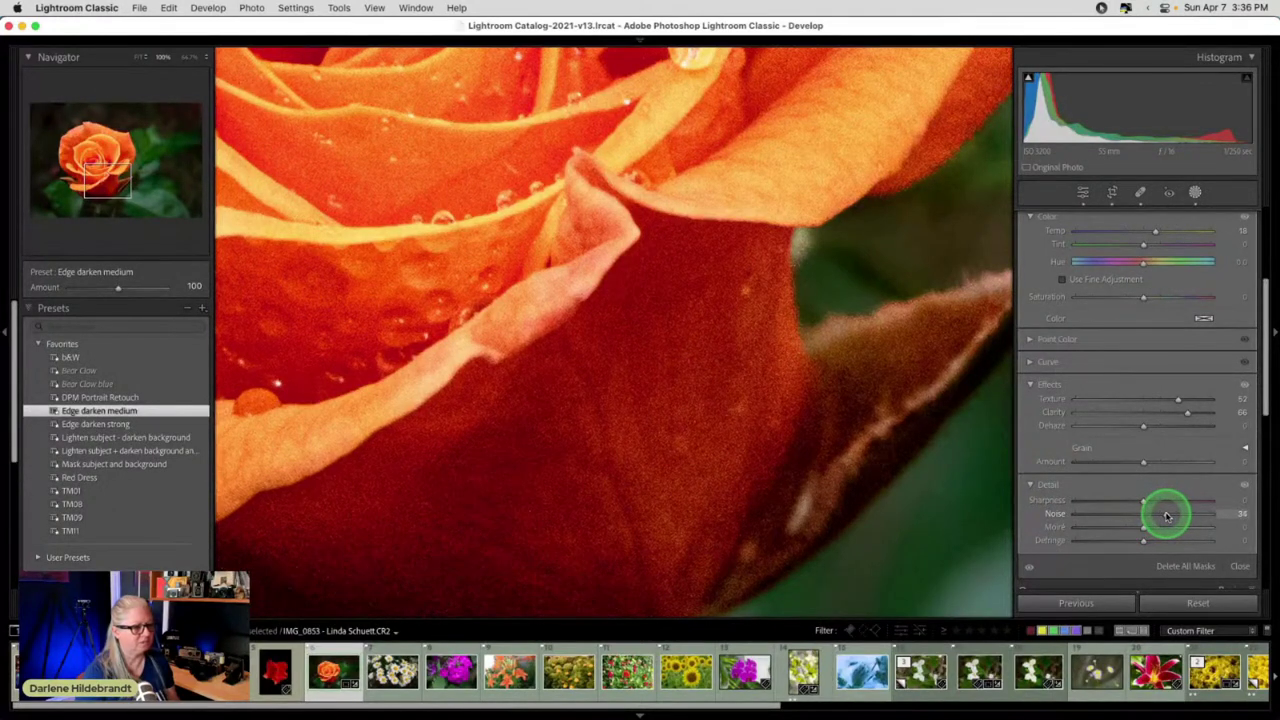
pyautogui.moveTo(1170, 515)
pyautogui.mouseDown()
pyautogui.moveTo(1206, 511)
pyautogui.moveTo(1152, 515)
pyautogui.mouseUp()
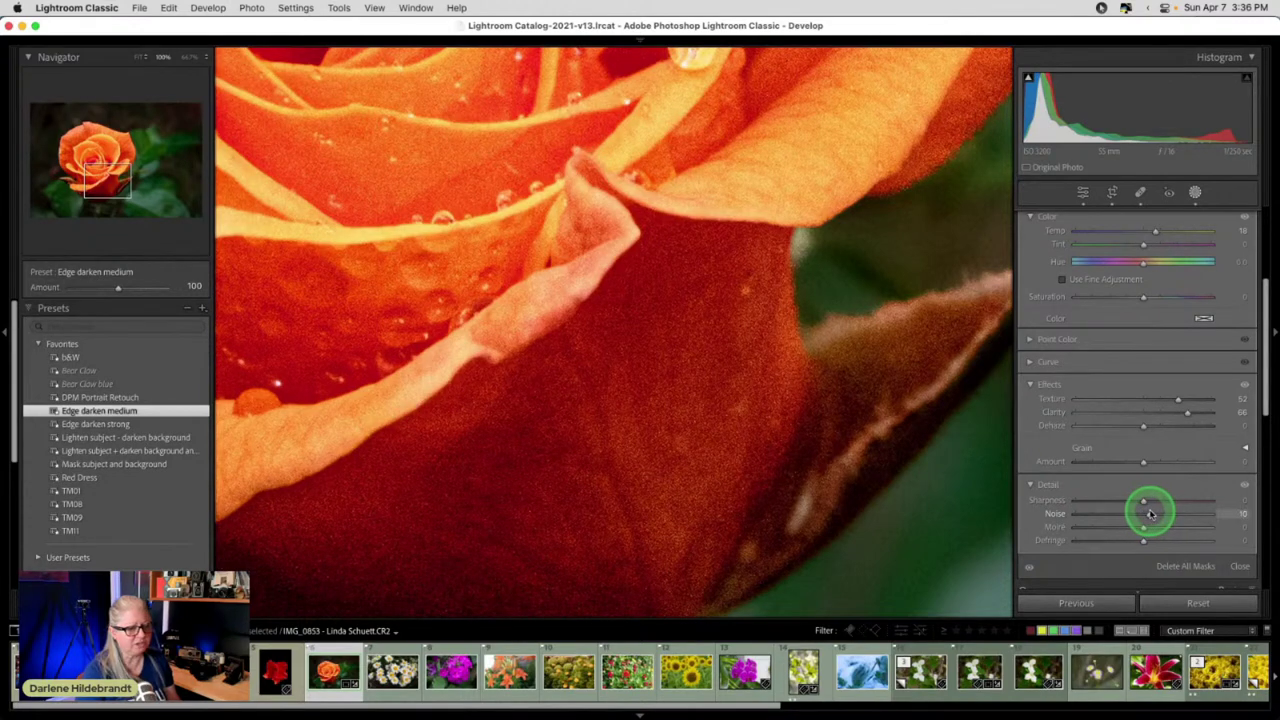
pyautogui.moveTo(1150, 514); pyautogui.dragTo(1143, 514)
# - Recheck the petal and sepal grain at 100%, leave masking, and view the whole rose in its Before state
pyautogui.click(680, 400)
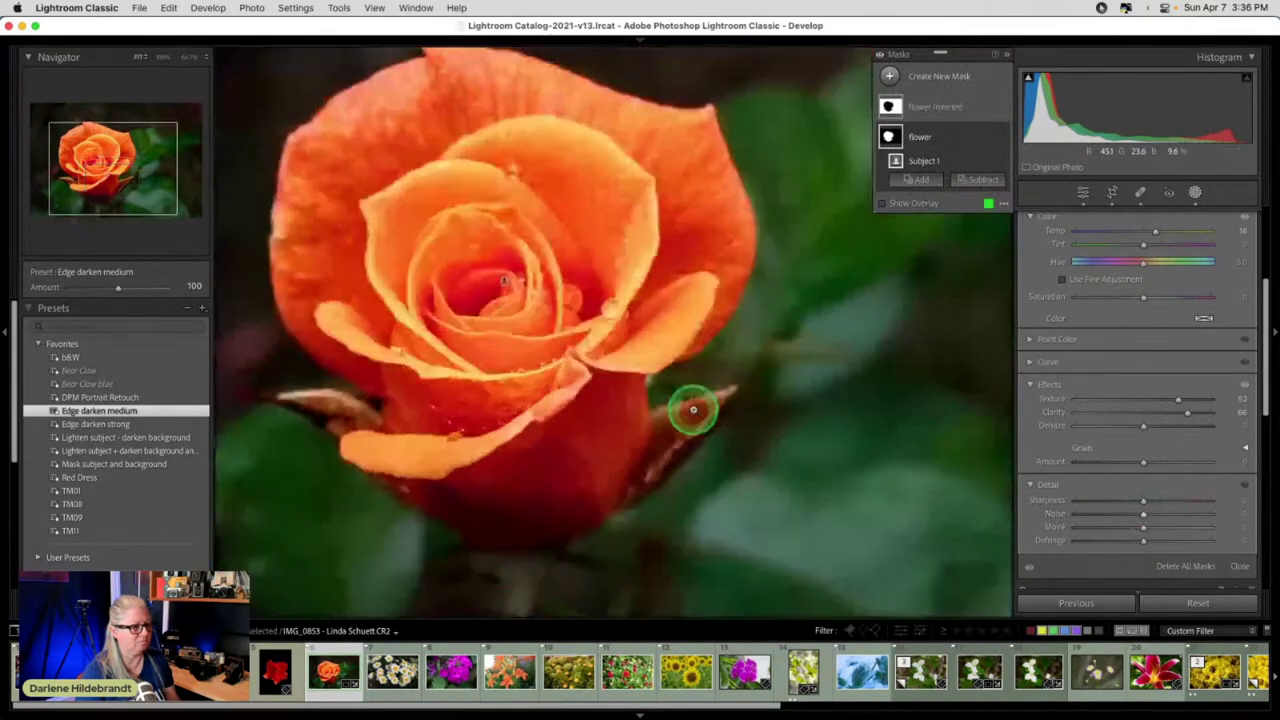
pyautogui.click(691, 409)
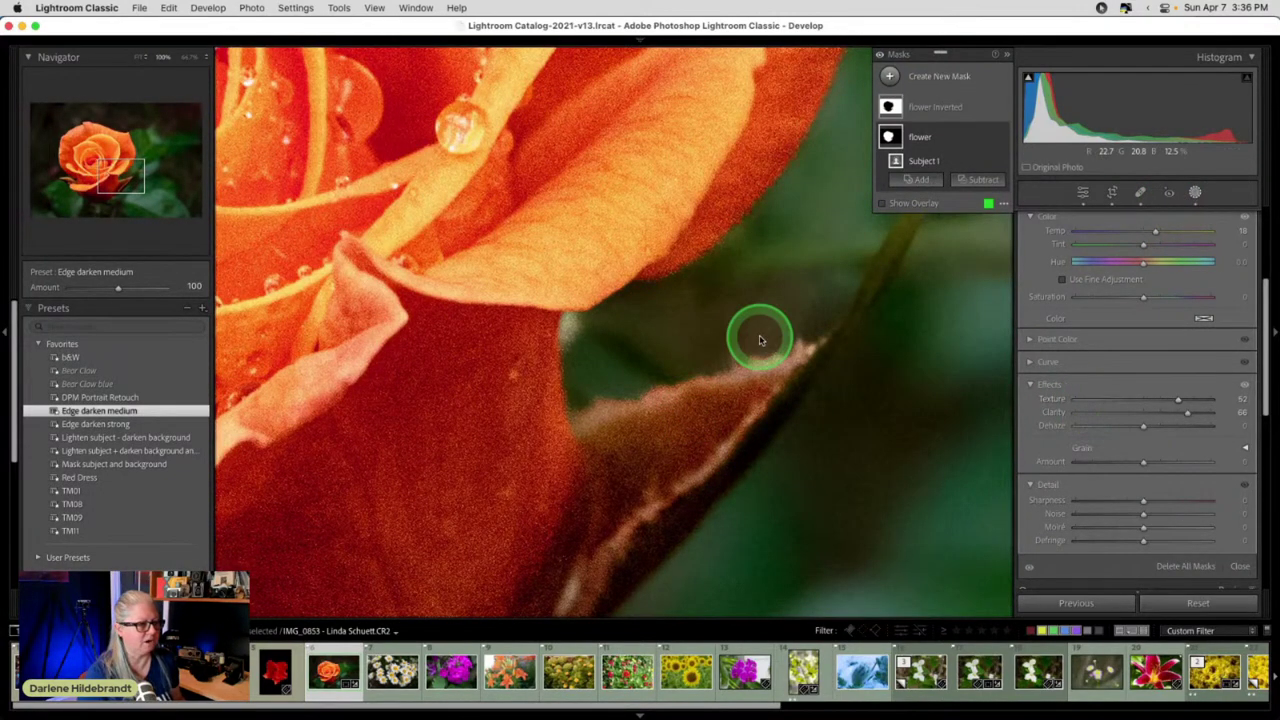
pyautogui.click(1197, 193)
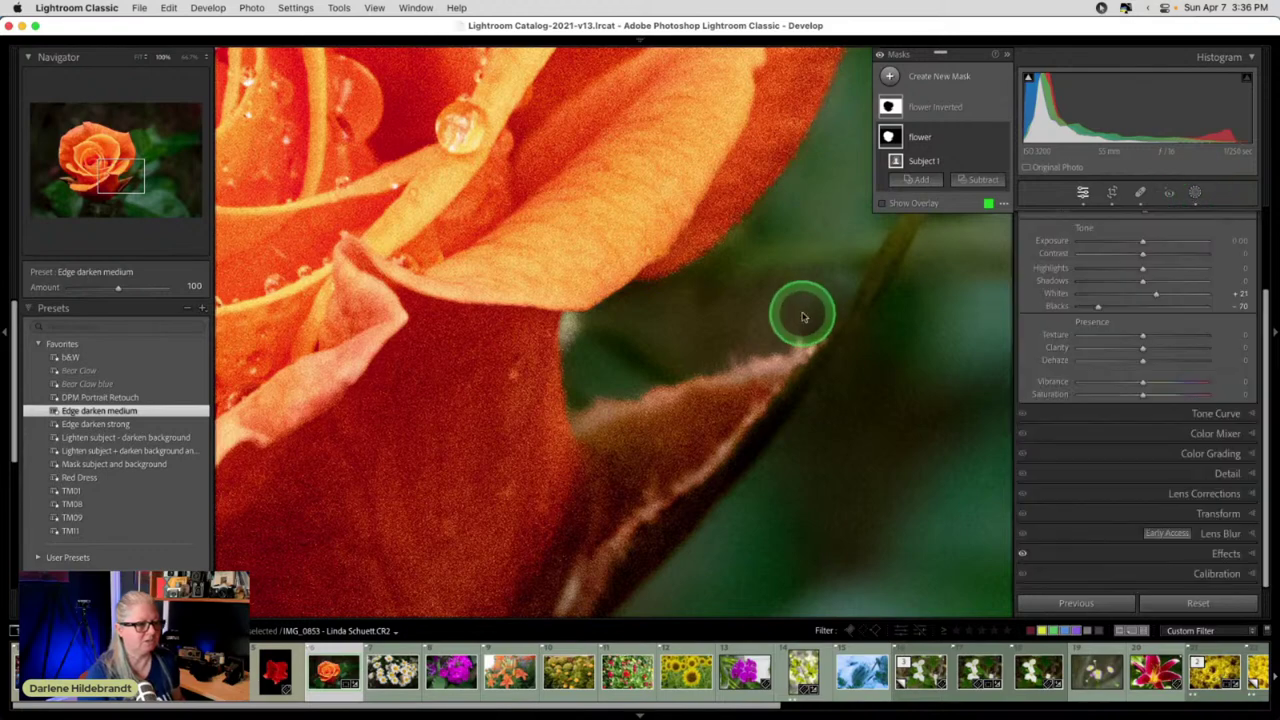
pyautogui.click(901, 348)
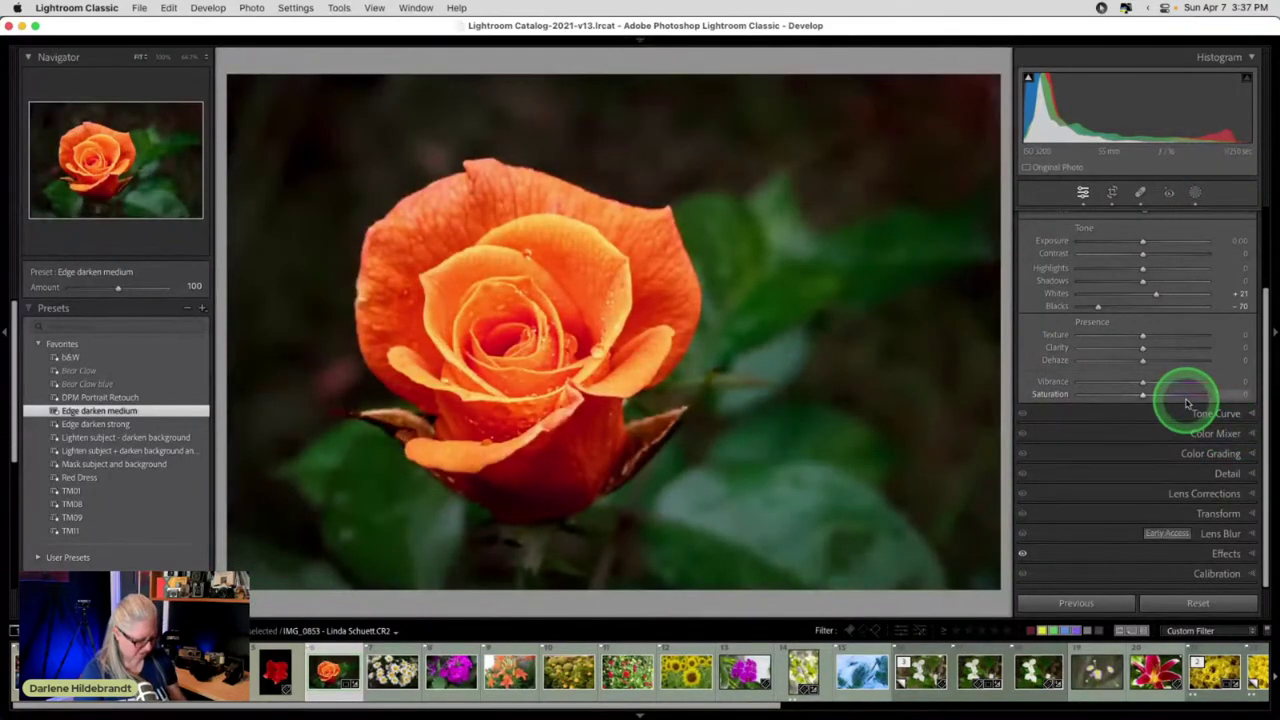
pyautogui.press('\\')
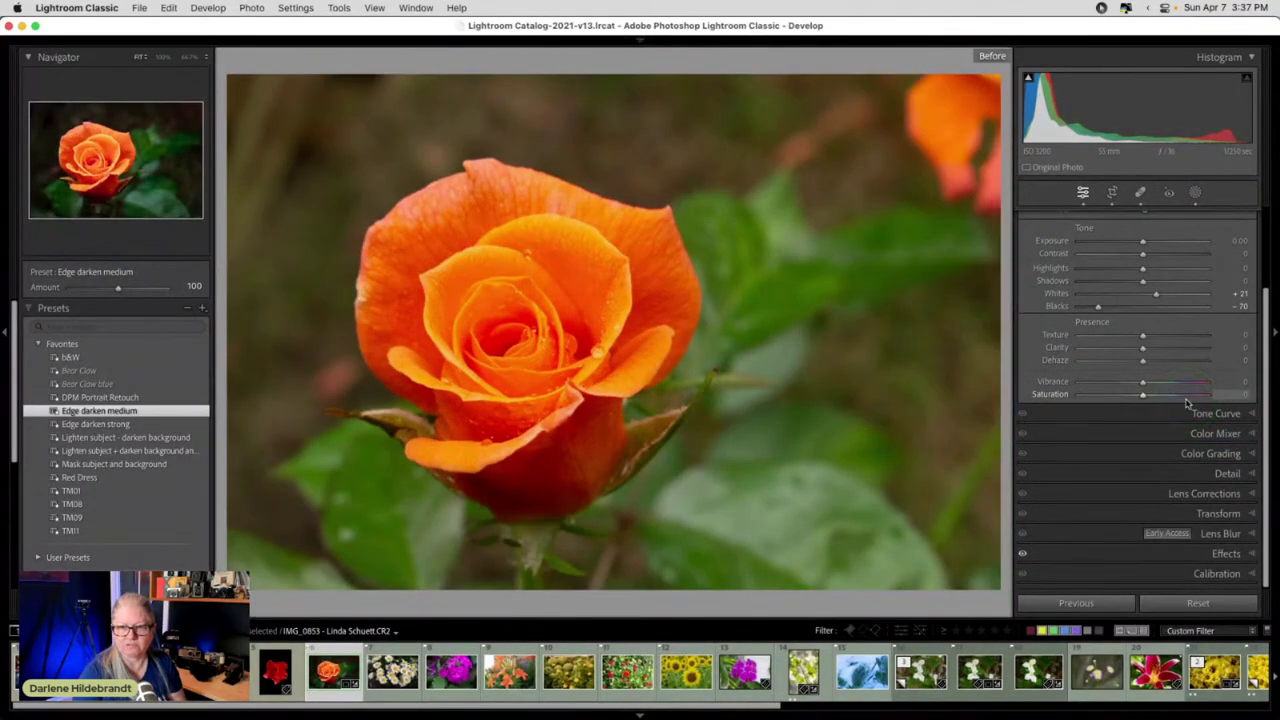
# - Compare the orange rose before and after editing, and open the Detail settings to review sharpening and noise reduction
pyautogui.press('\\')
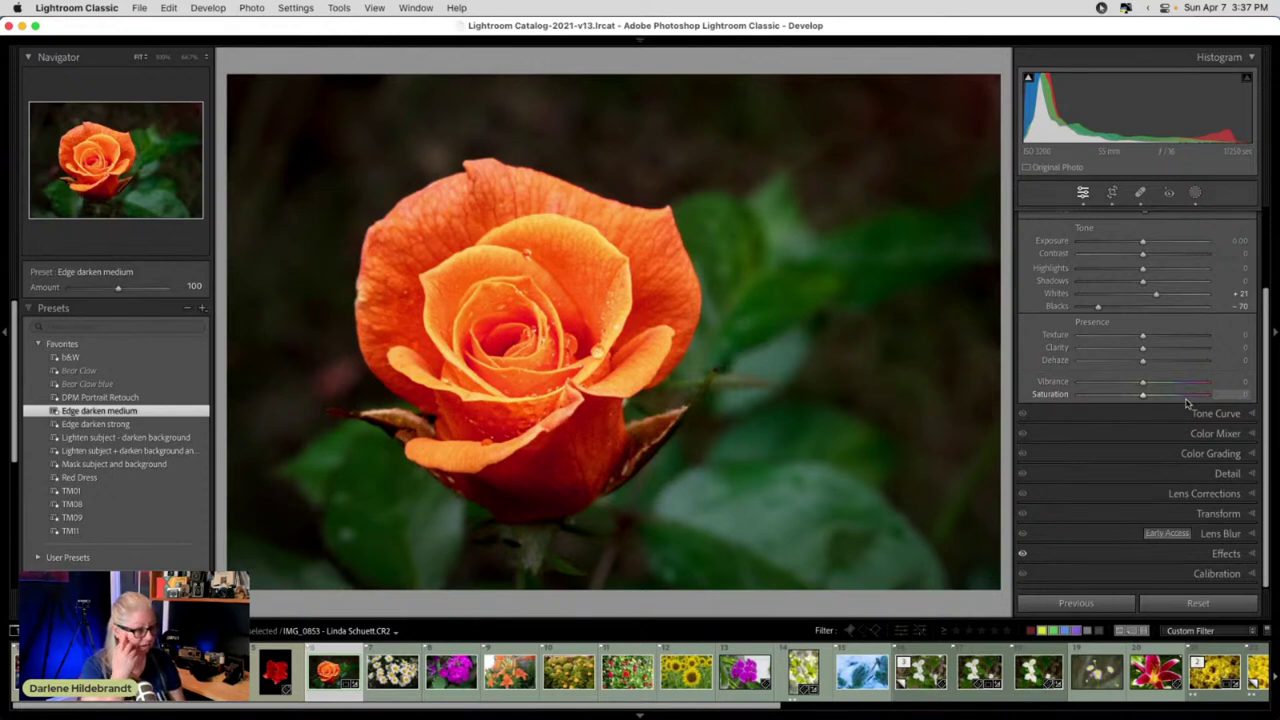
pyautogui.click(1222, 473)
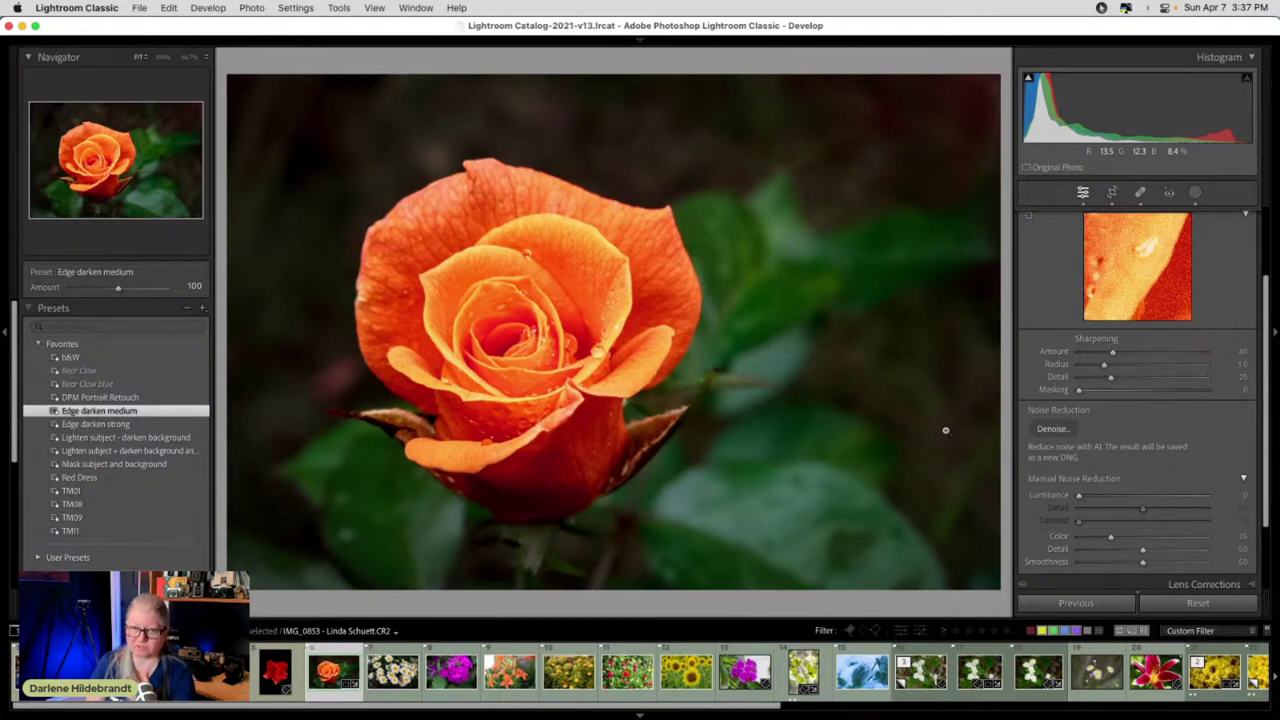
pyautogui.press('\\')
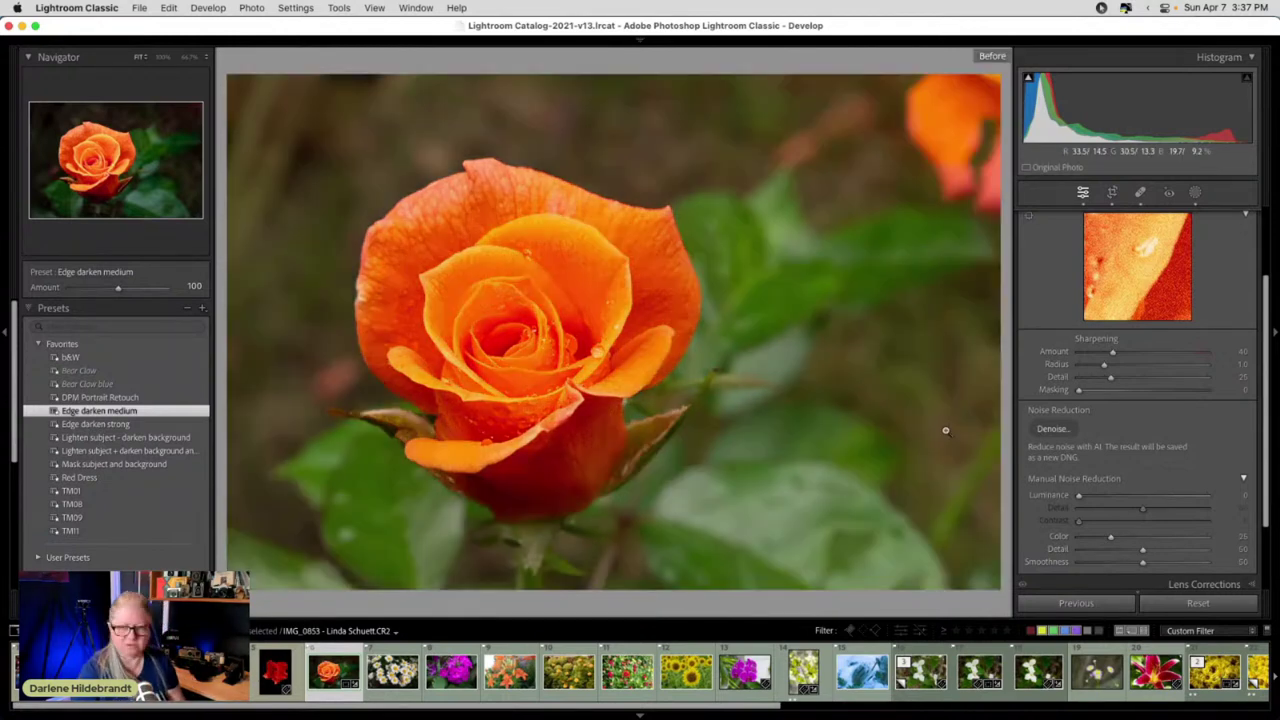
pyautogui.press('\\')
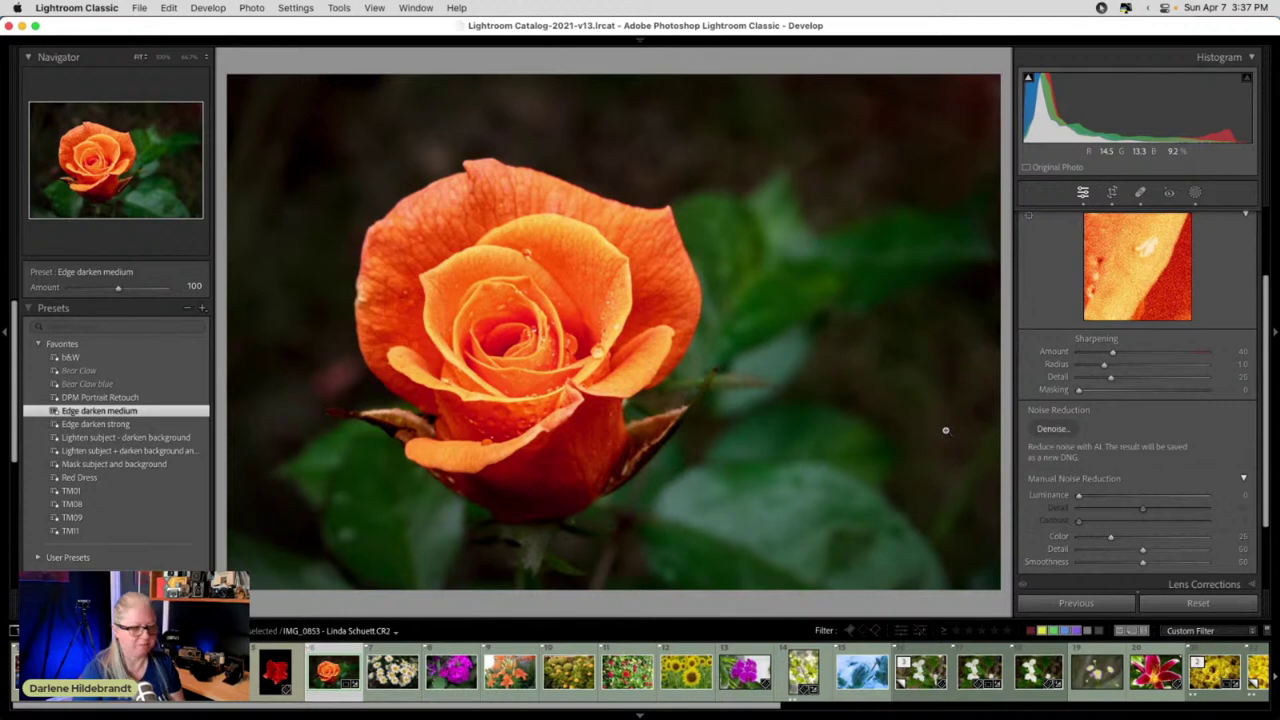
pyautogui.press('\\')
pyautogui.press('\\')
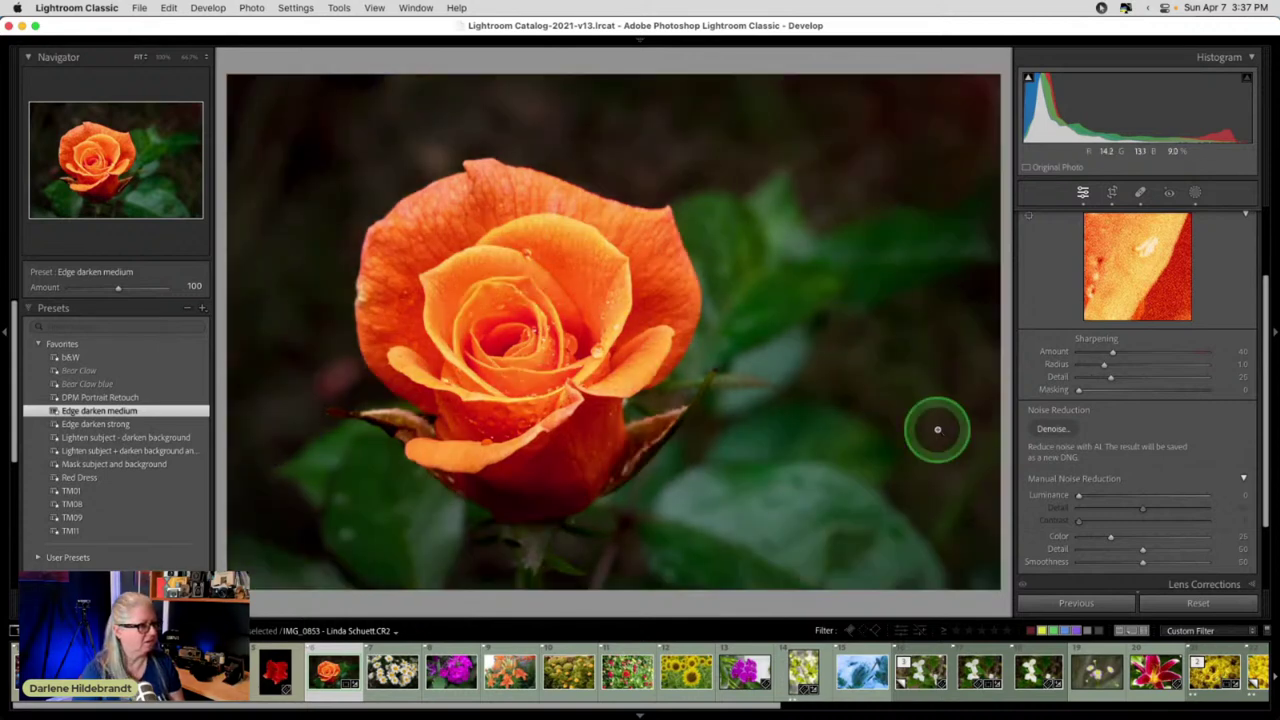
pyautogui.click(1066, 410)
pyautogui.scroll(3, 1116, 424)
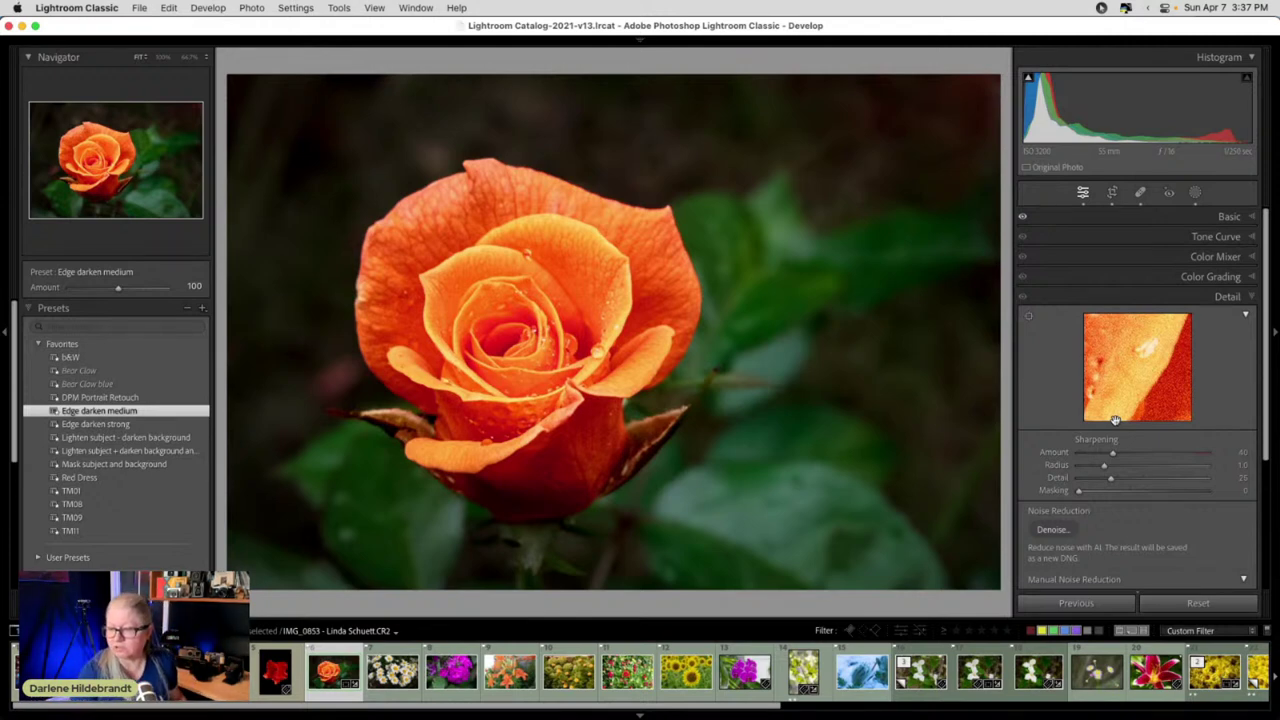
# - Compare the finished rose with its original several more times, ending on the edited version
pyautogui.click(1063, 423)
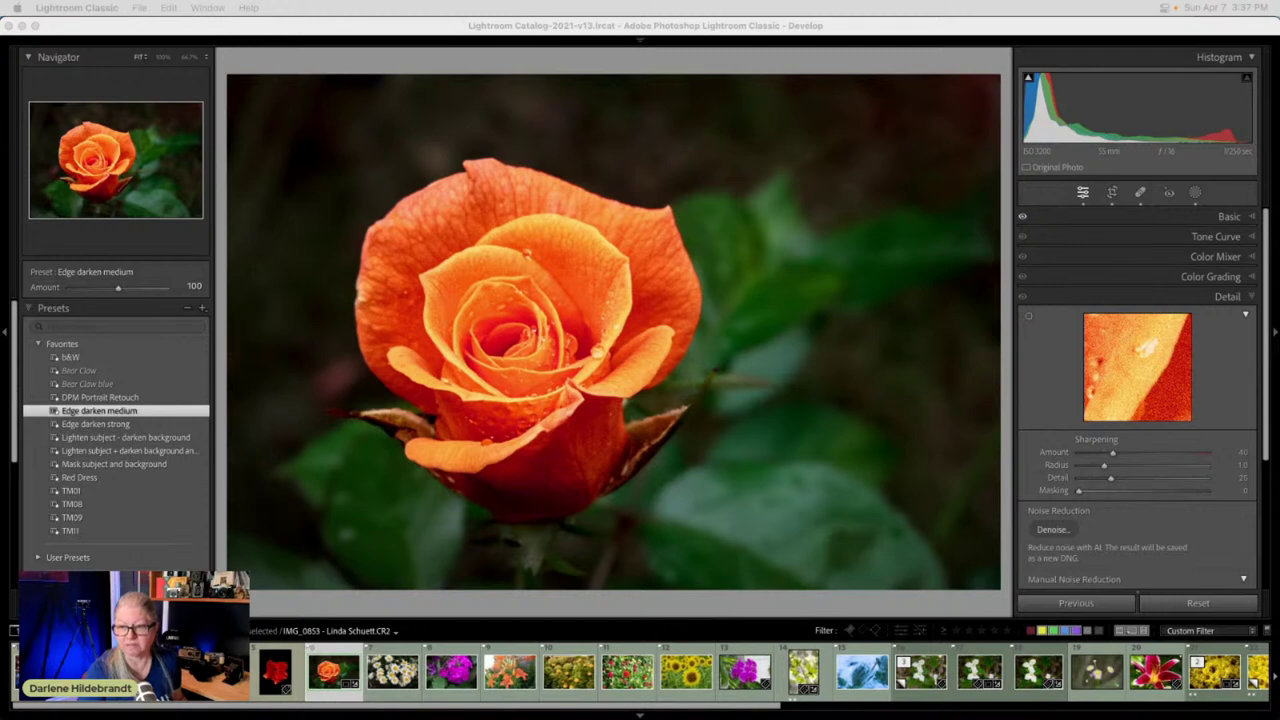
pyautogui.click(1037, 402)
pyautogui.press('\\')
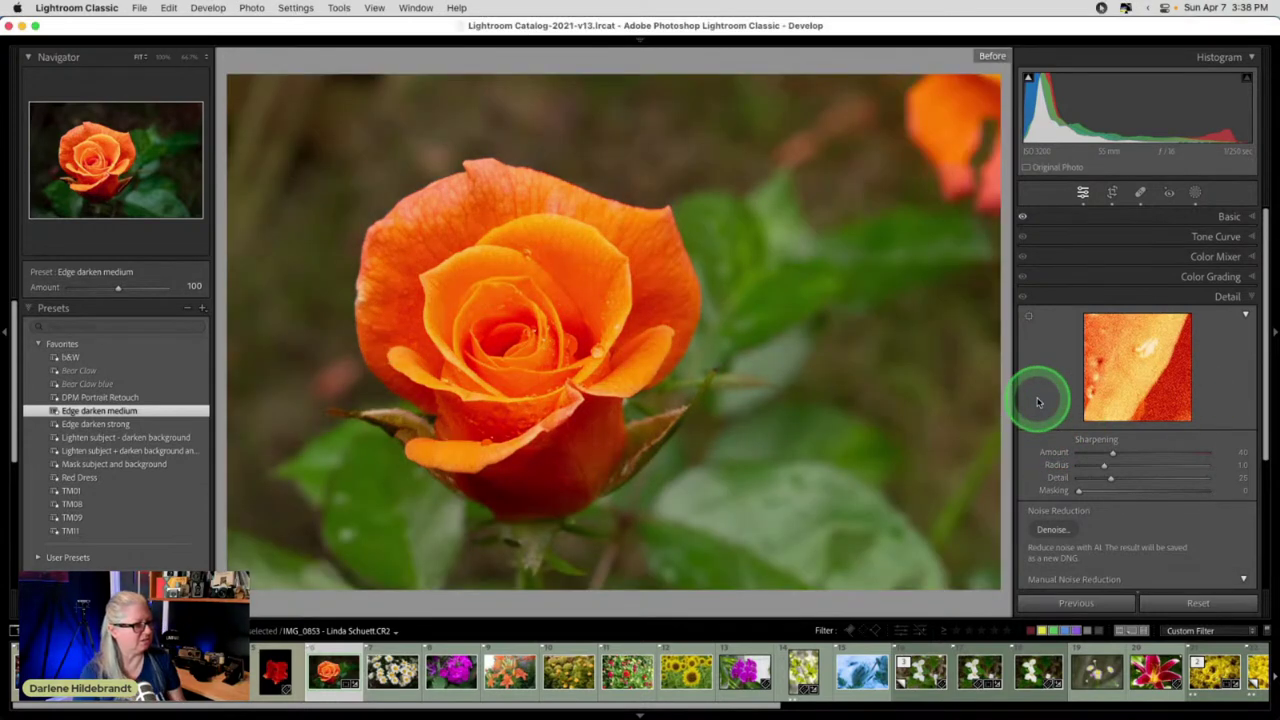
pyautogui.press('\\')
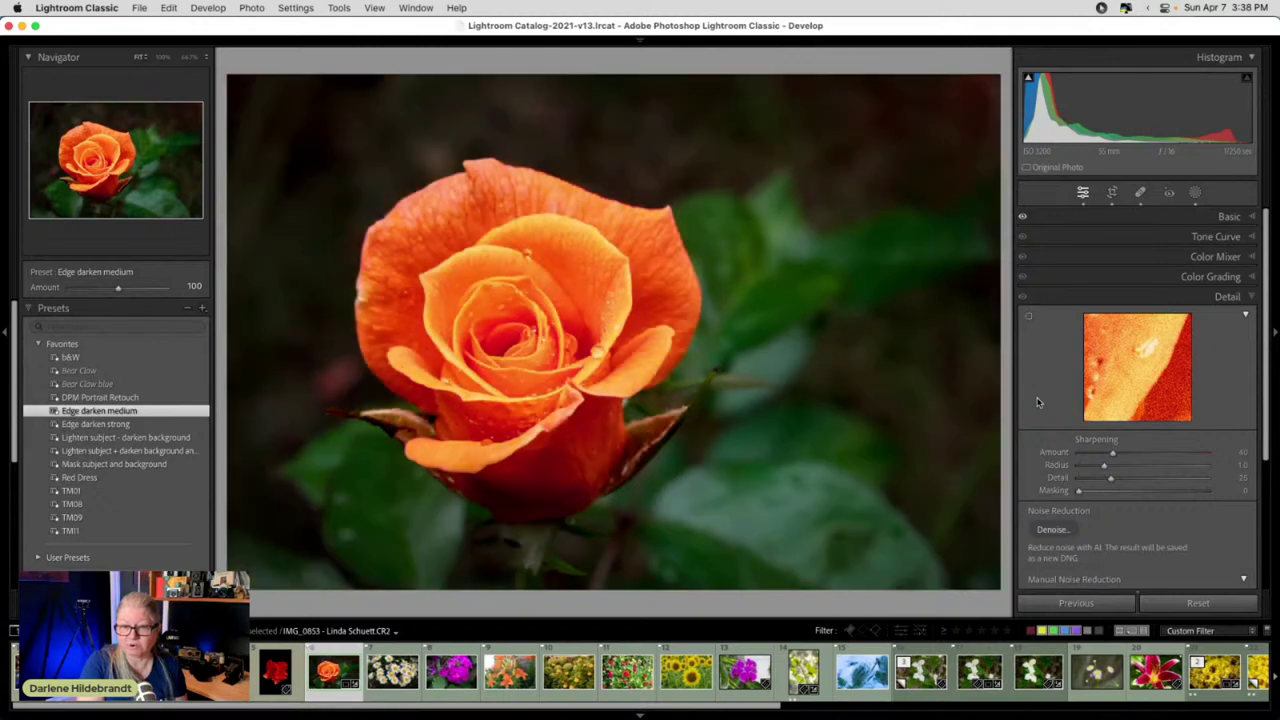
pyautogui.press('\\')
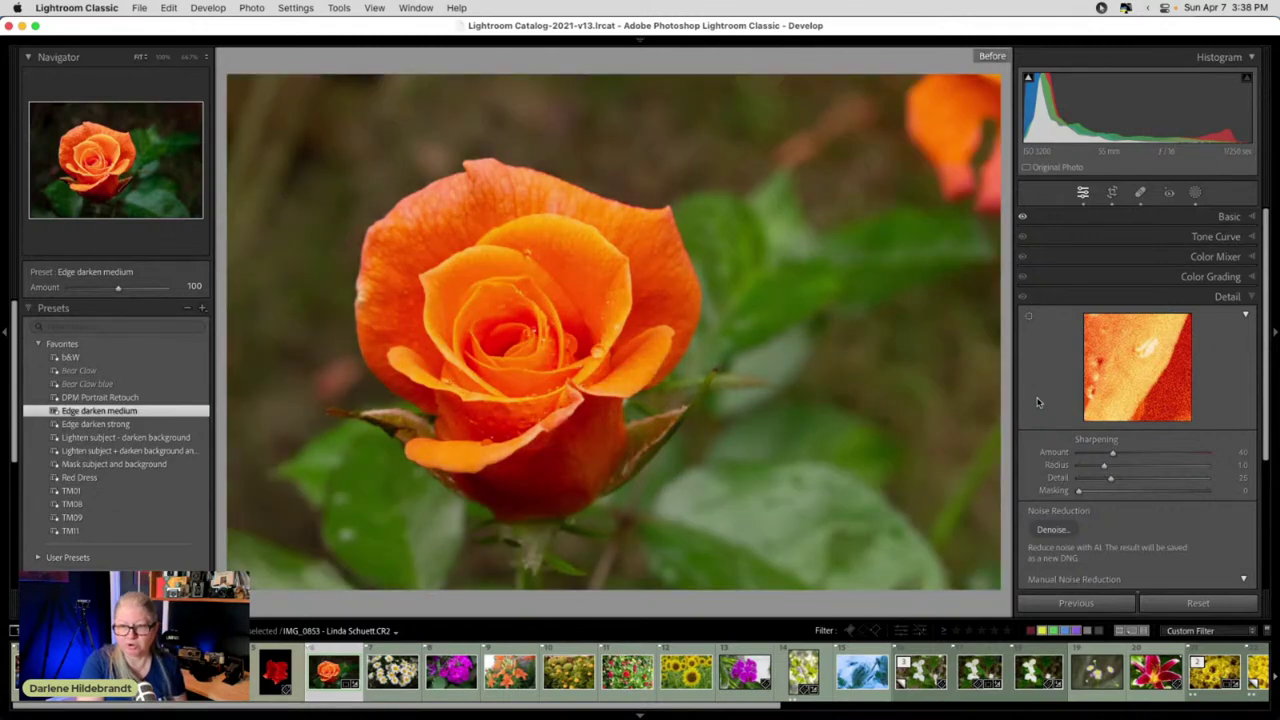
pyautogui.press('\\')
pyautogui.press('\\')
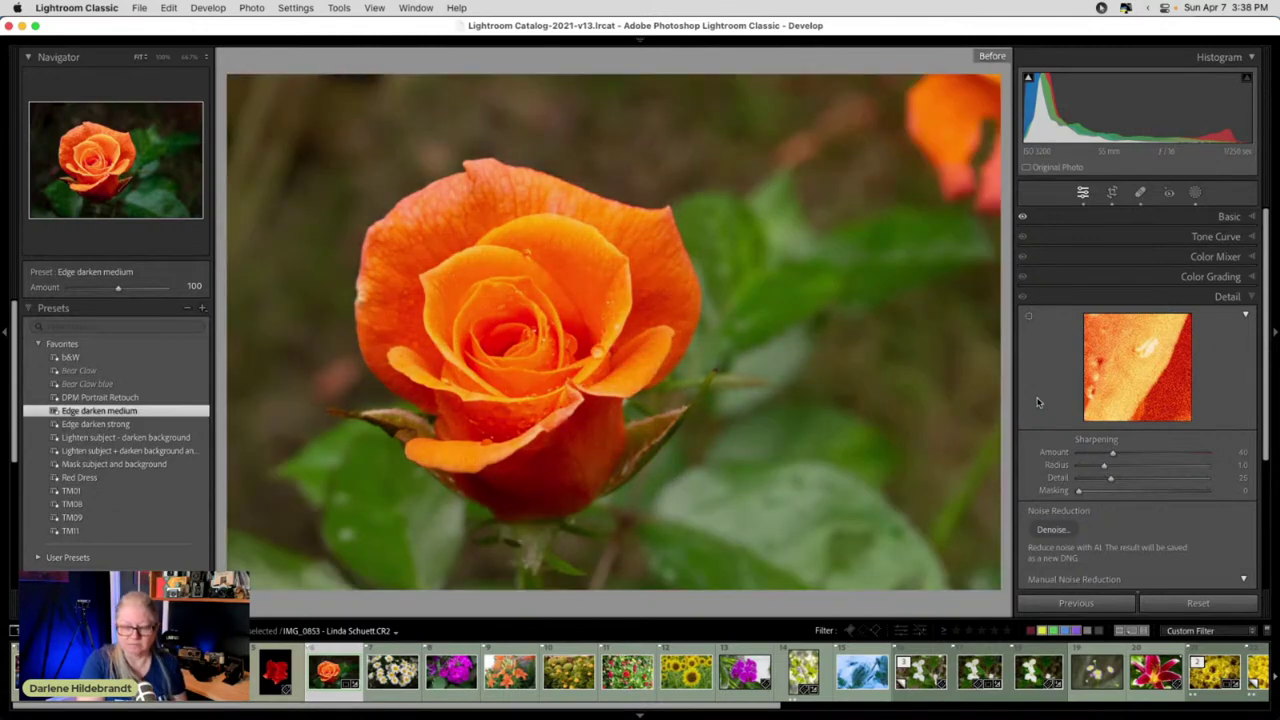
pyautogui.press('\\')
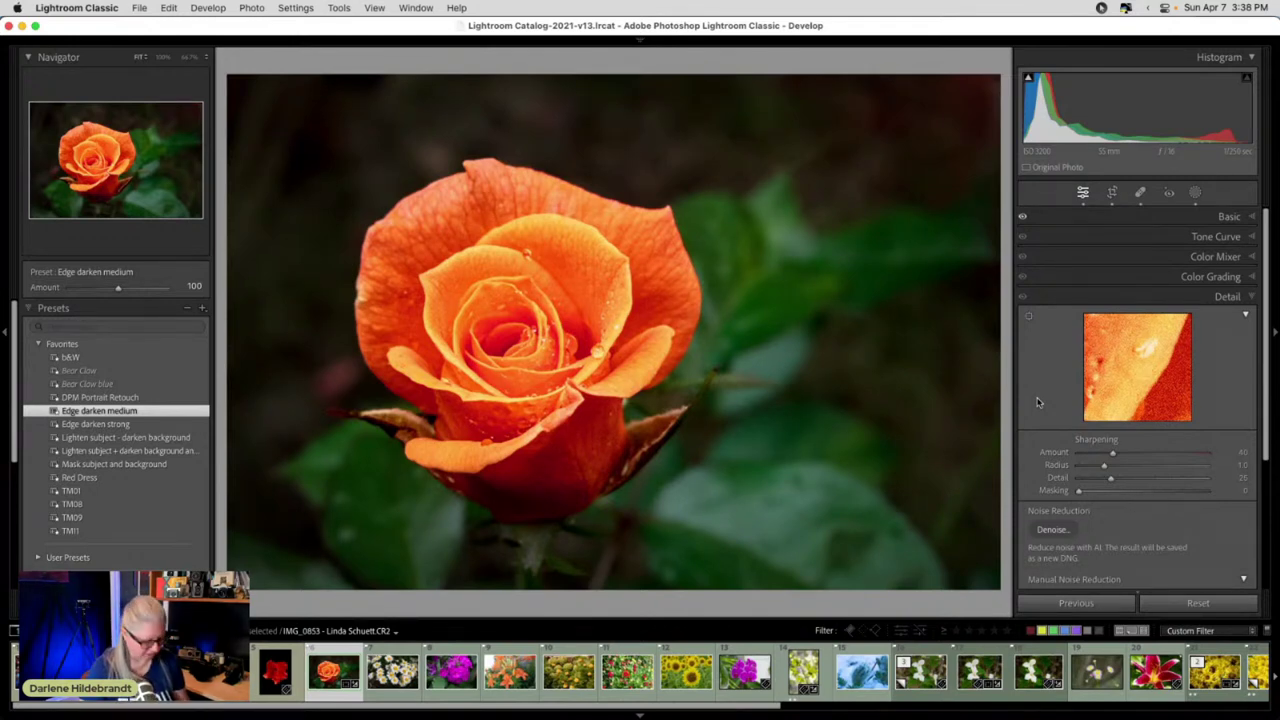
# - Return to the photo grid and select the daisies, magenta flowers, orange lilies, sunflowers and orange hibiscus together with the rose
pyautogui.press('g')
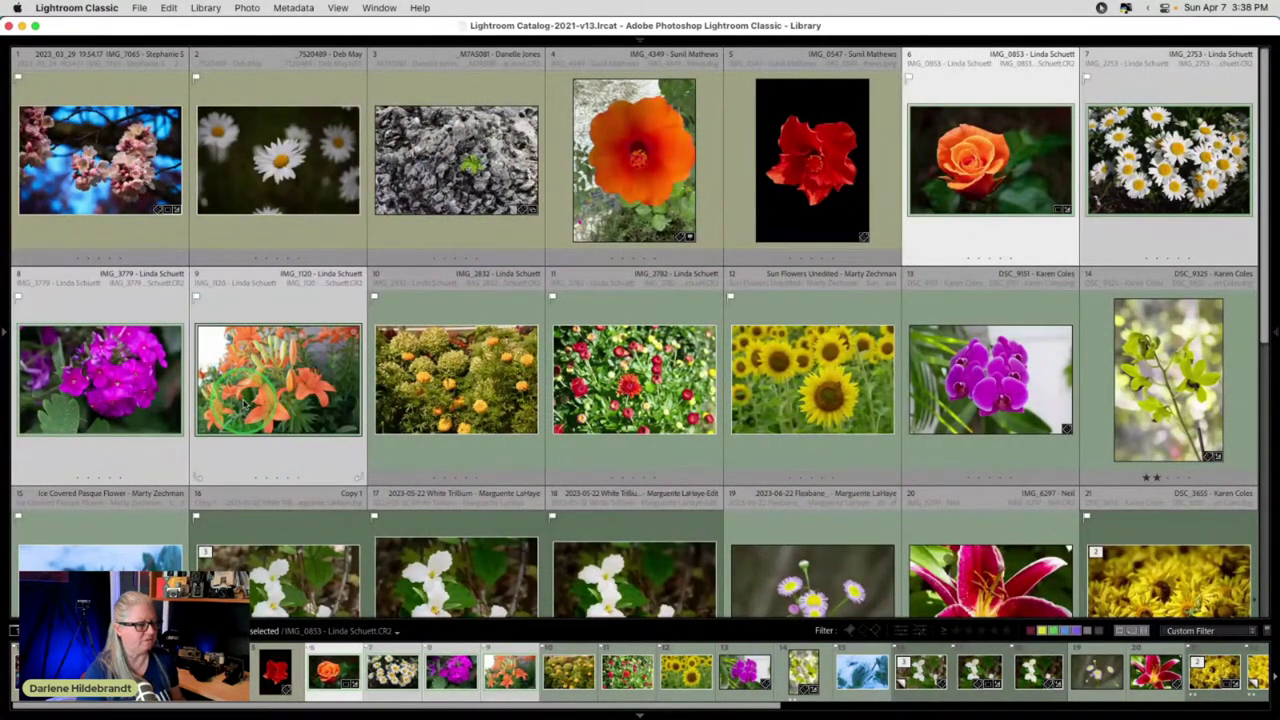
pyautogui.keyDown('super'); pyautogui.click(754, 397); pyautogui.keyUp('super')
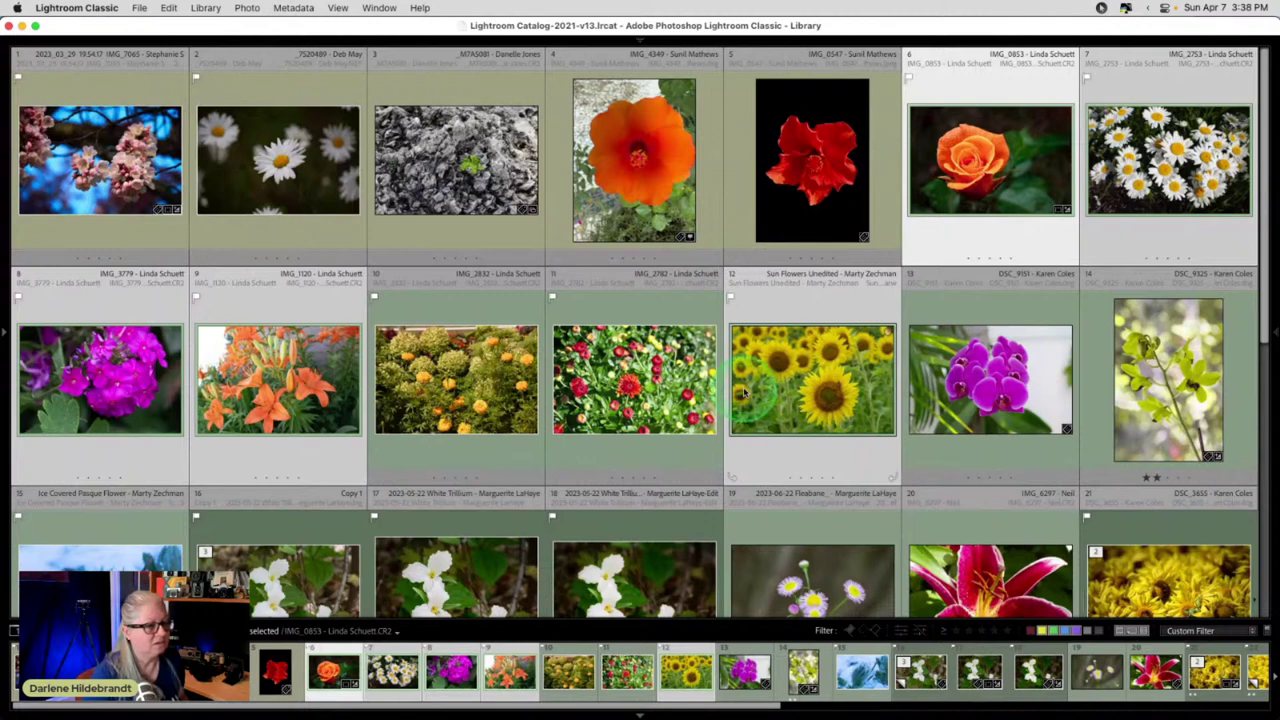
pyautogui.keyDown('super'); pyautogui.click(776, 372); pyautogui.keyUp('super')
pyautogui.scroll(-2, 776, 372)
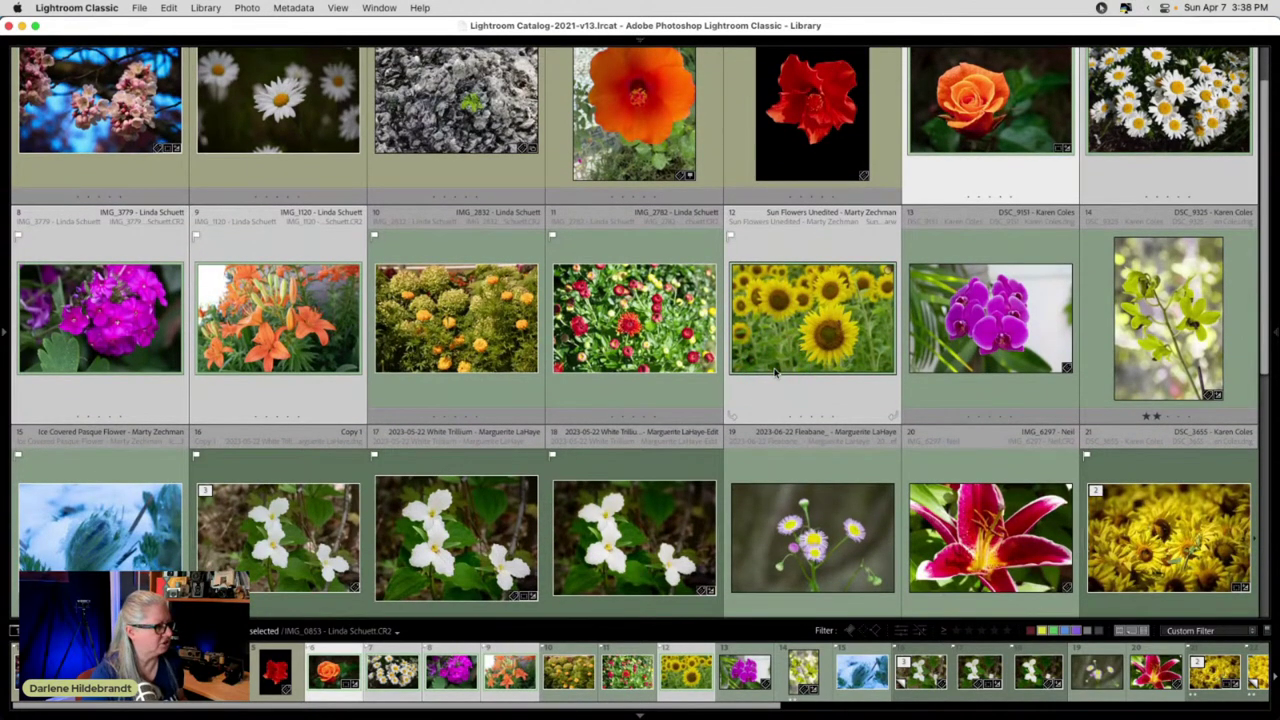
pyautogui.scroll(2, 776, 372)
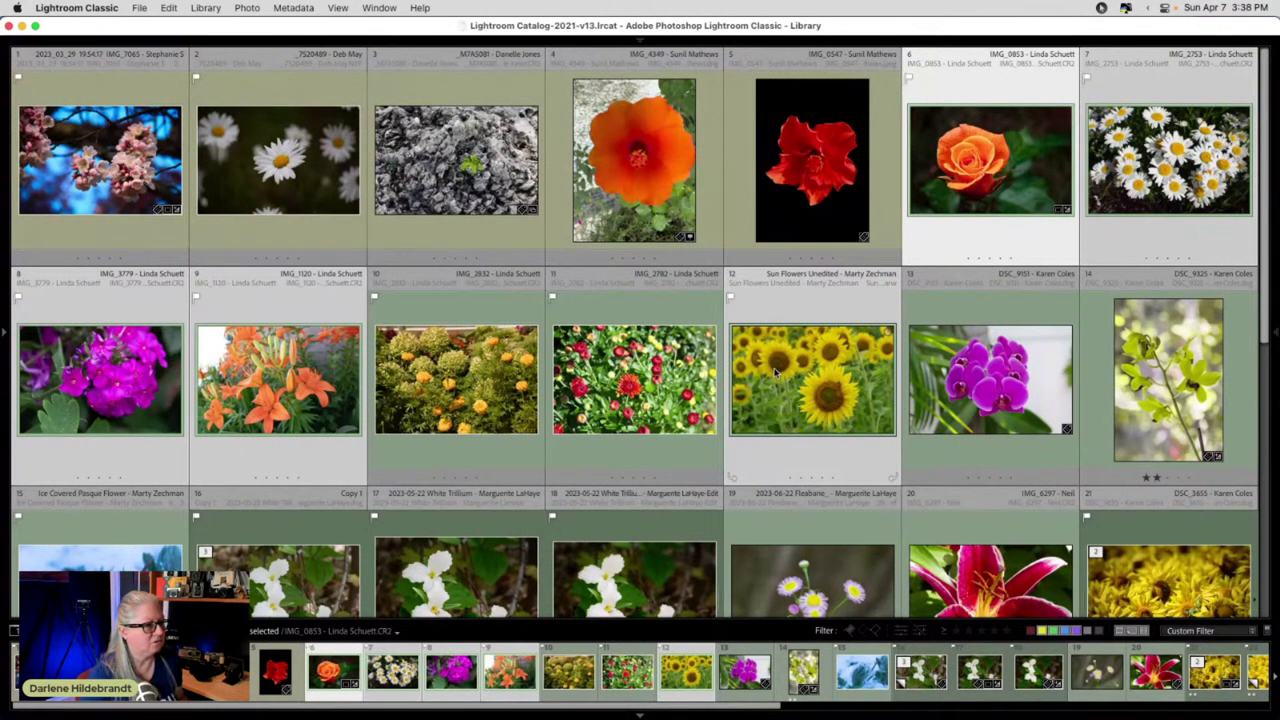
pyautogui.scroll(-1, 776, 372)
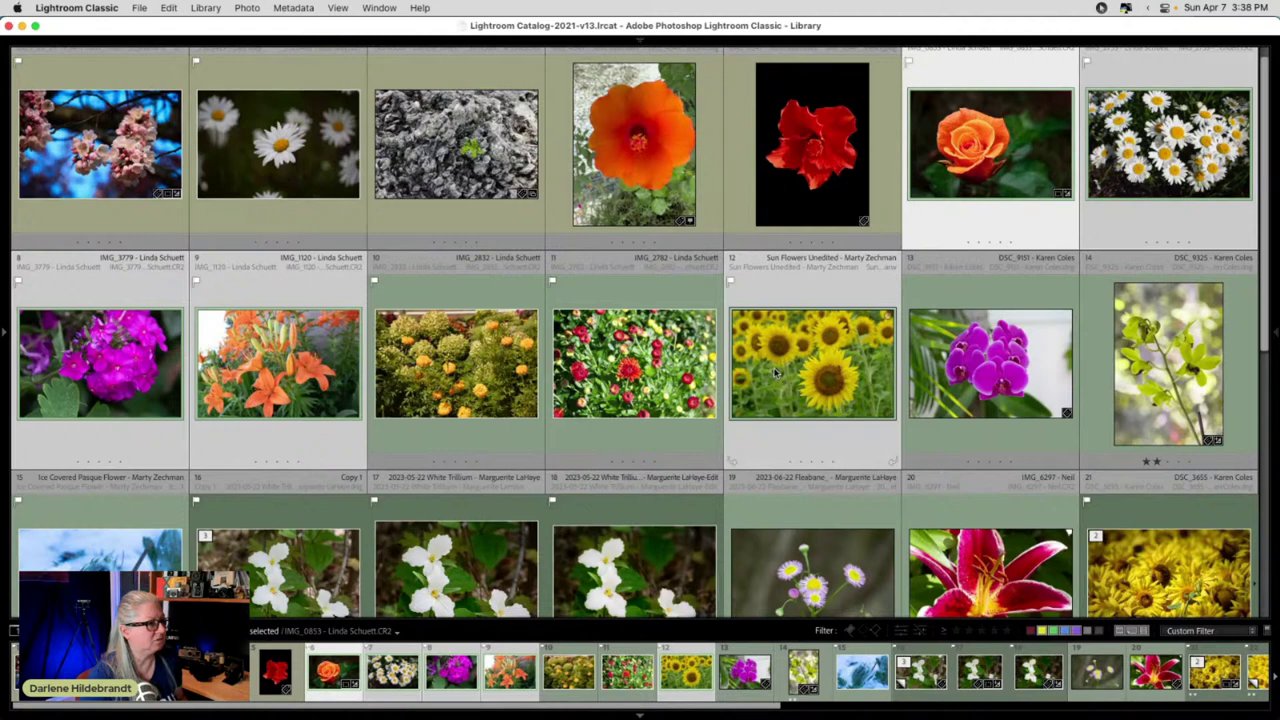
pyautogui.scroll(1, 776, 372)
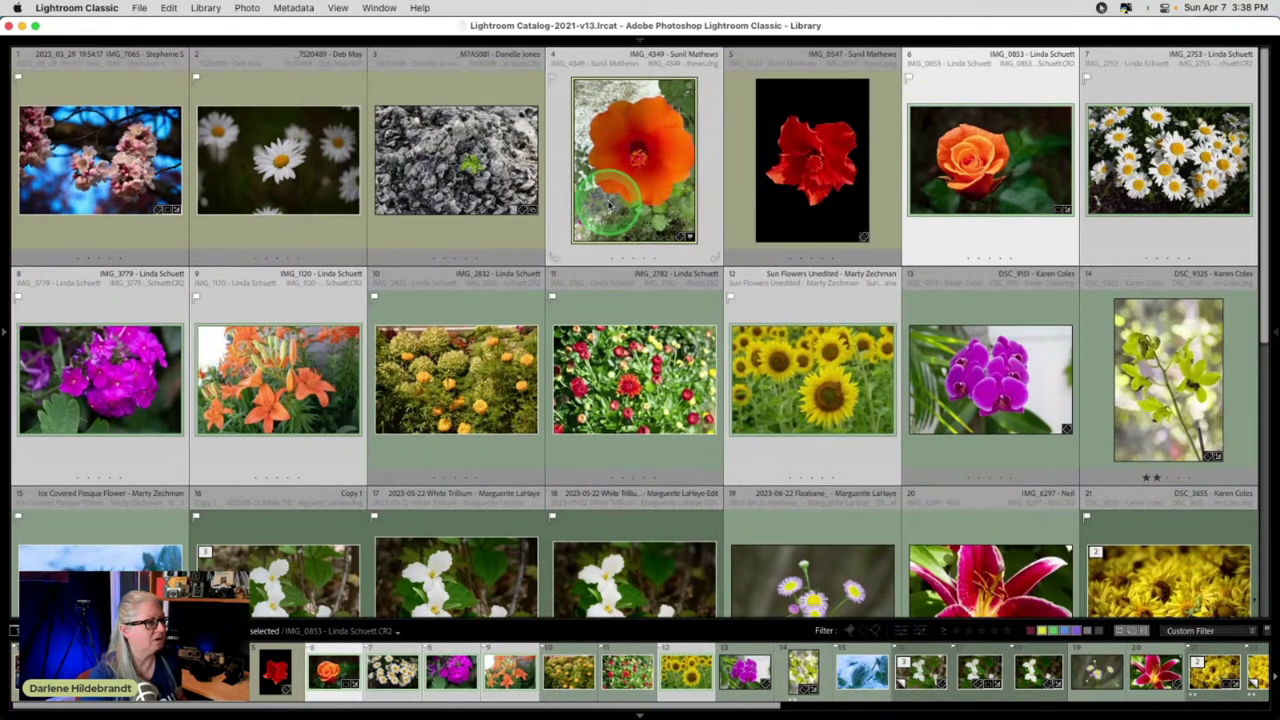
pyautogui.click(757, 337)
# - Add the fleabane, the white flower, the vertical orange lilies and the yellow tulip to the selection
pyautogui.scroll(-5, 757, 337)
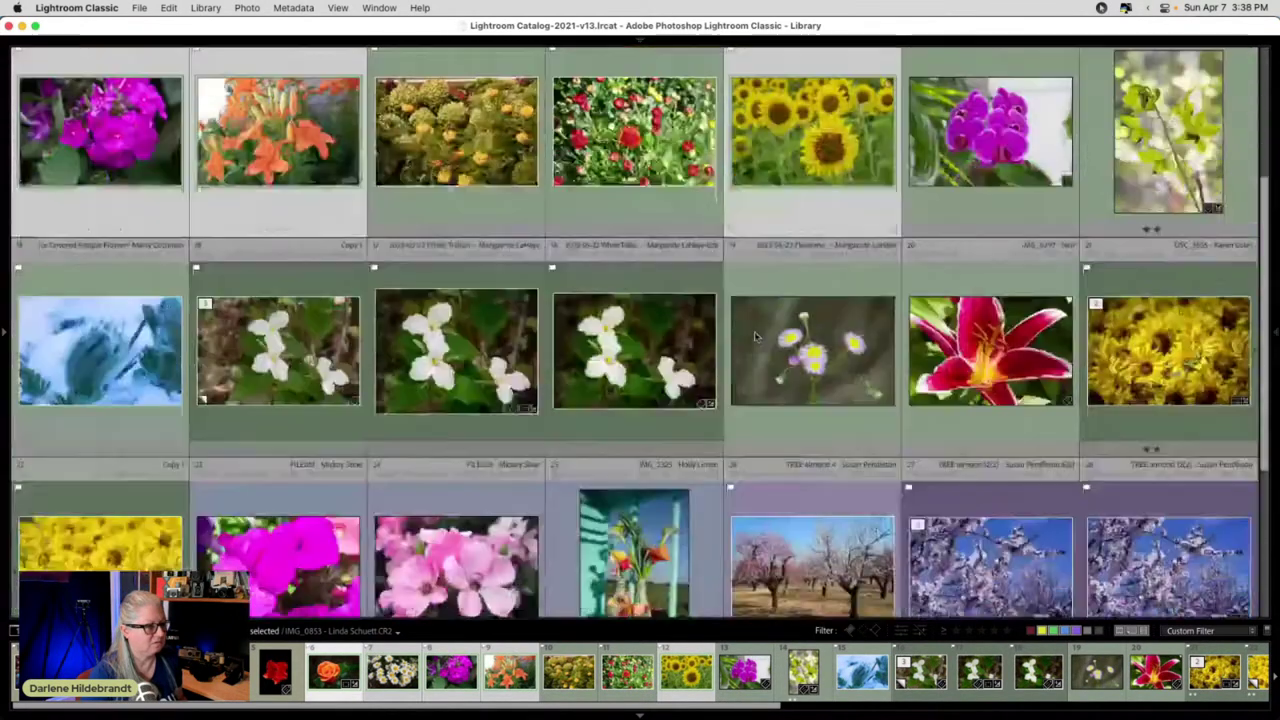
pyautogui.click(761, 333)
pyautogui.scroll(-6, 761, 333)
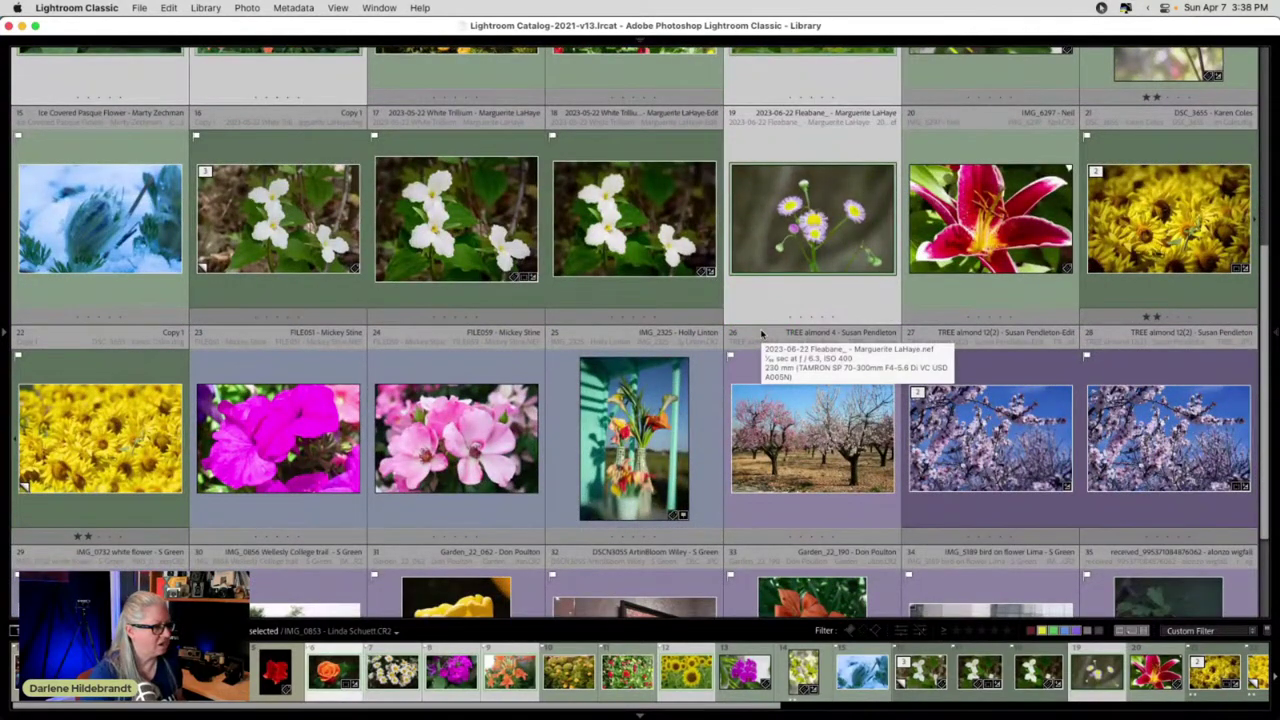
pyautogui.scroll(-5, 761, 333)
pyautogui.click(113, 520)
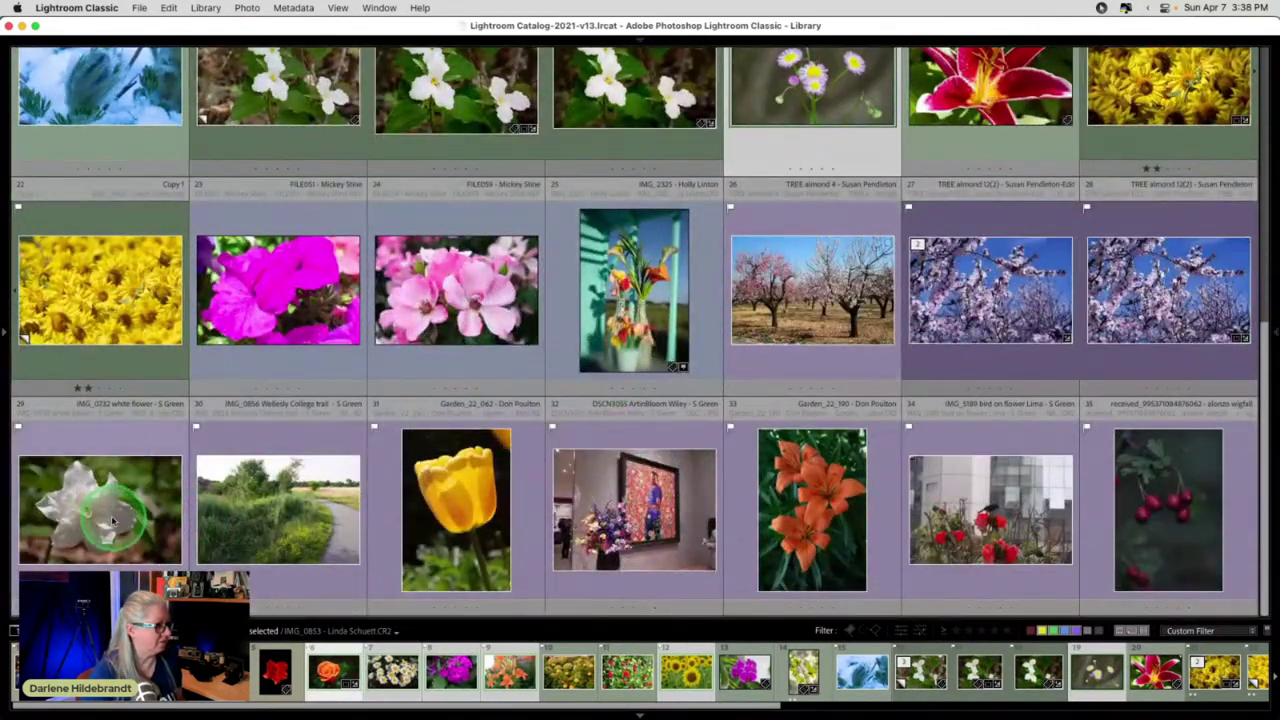
pyautogui.moveTo(113, 520); pyautogui.dragTo(720, 463)
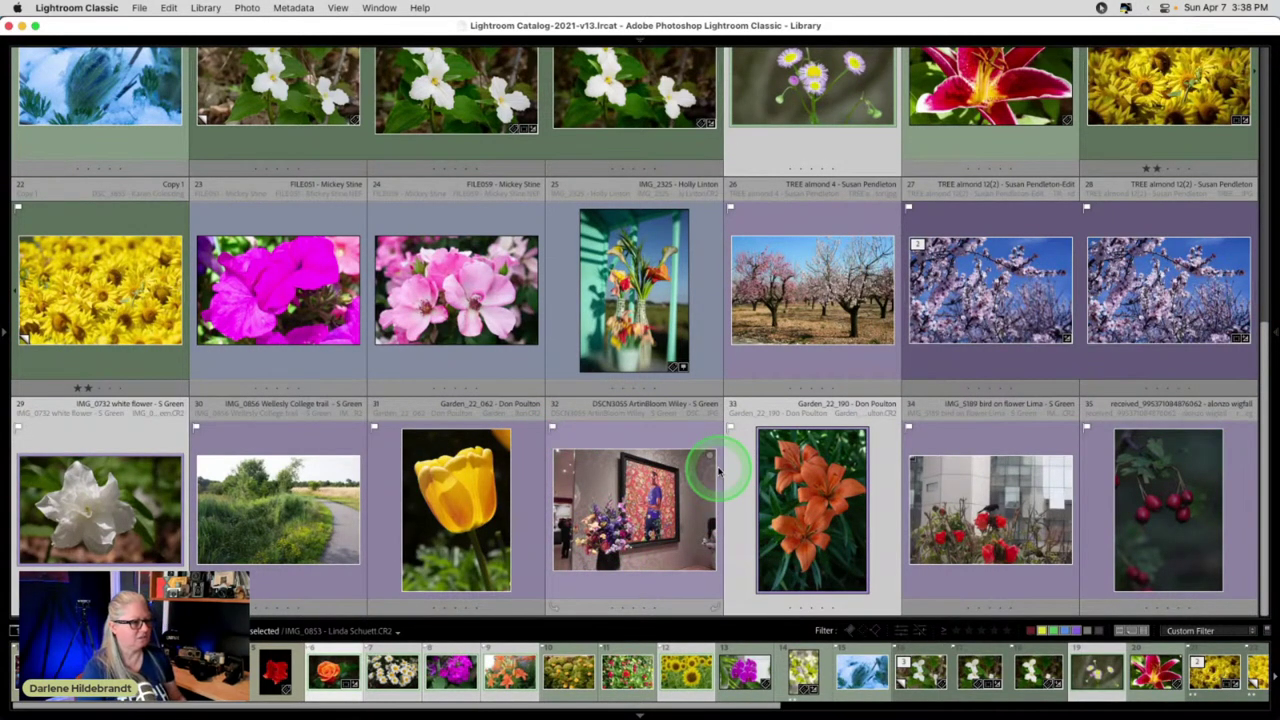
pyautogui.click(446, 535)
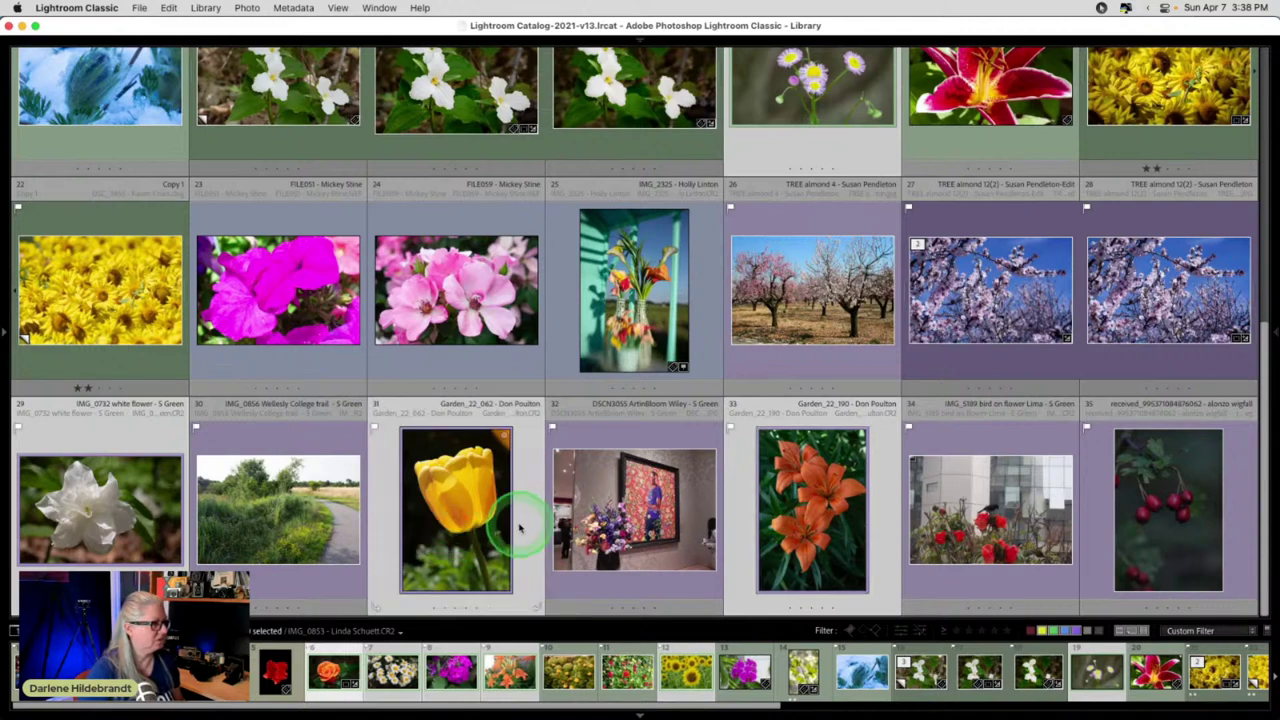
# - Add the pink flowers, magenta petunias, red lily, purple orchid and yellow-green blossoms to the selection
pyautogui.keyDown('super'); pyautogui.click(421, 319); pyautogui.keyUp('super')
pyautogui.keyDown('super'); pyautogui.click(306, 306); pyautogui.keyUp('super')
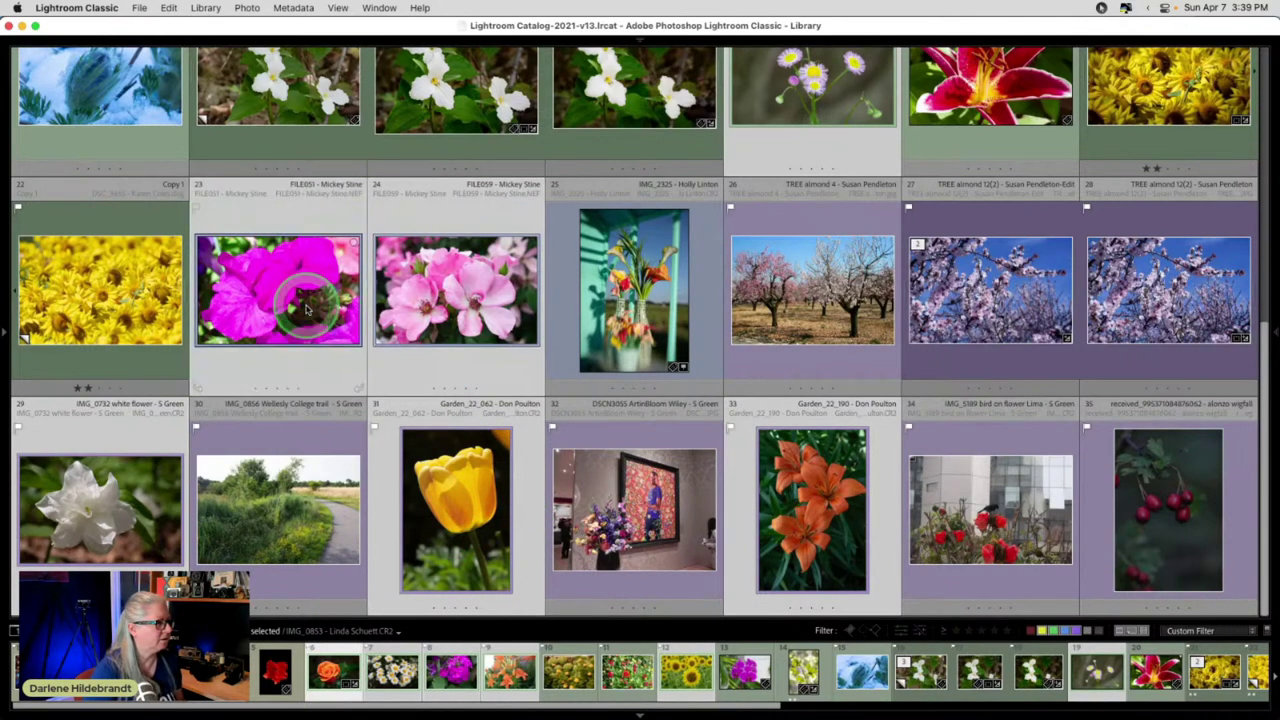
pyautogui.scroll(3, 483, 358)
pyautogui.scroll(1, 651, 386)
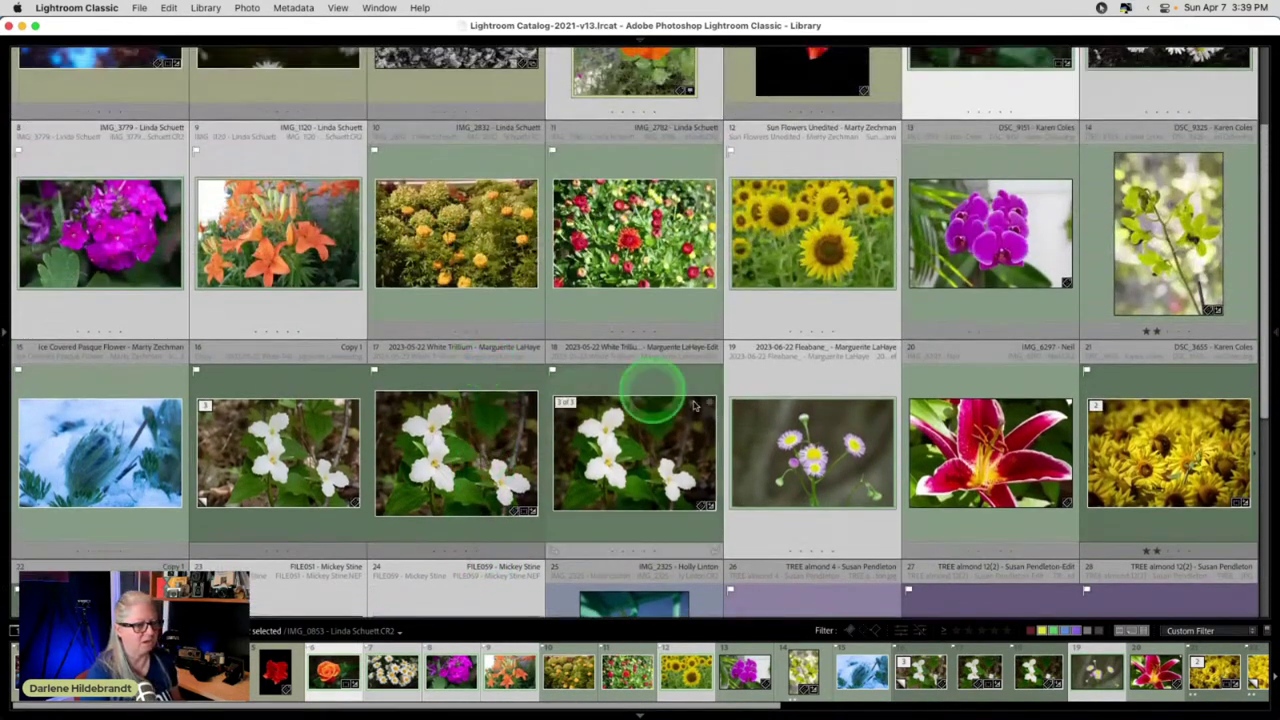
pyautogui.keyDown('super'); pyautogui.click(970, 455); pyautogui.keyUp('super')
pyautogui.keyDown('super'); pyautogui.click(963, 296); pyautogui.keyUp('super')
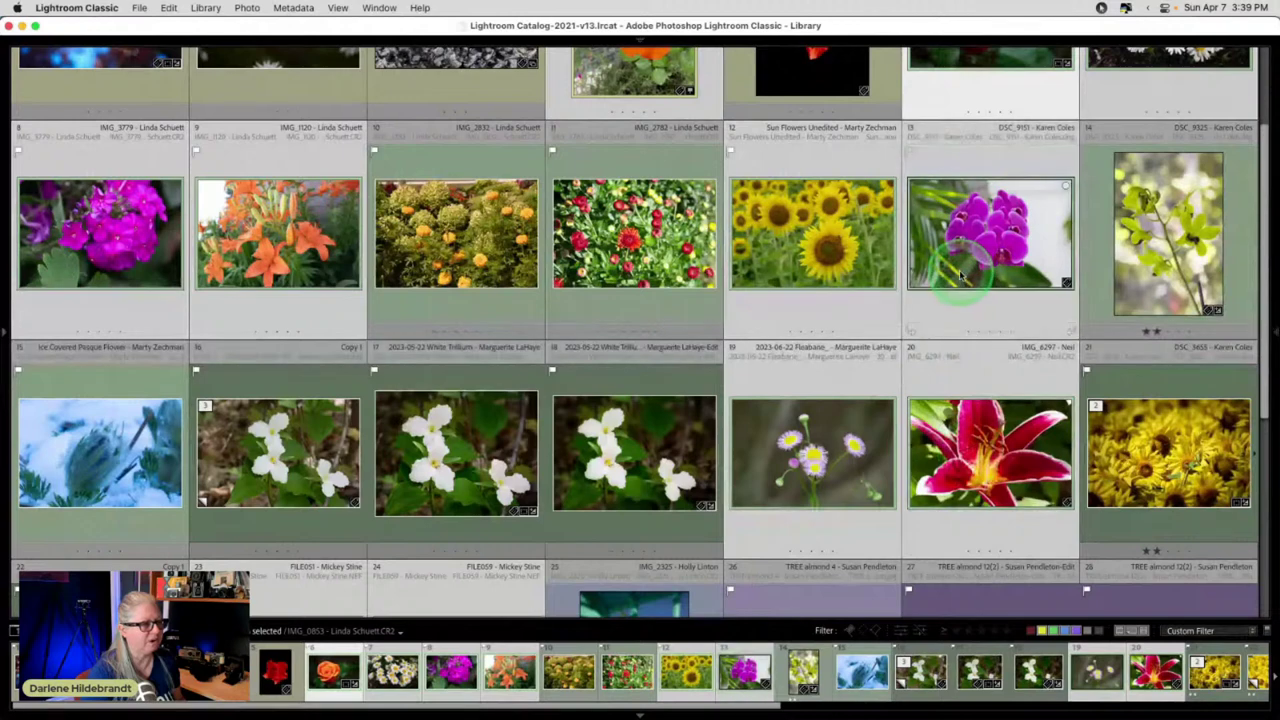
pyautogui.keyDown('super'); pyautogui.click(1157, 262); pyautogui.keyUp('super')
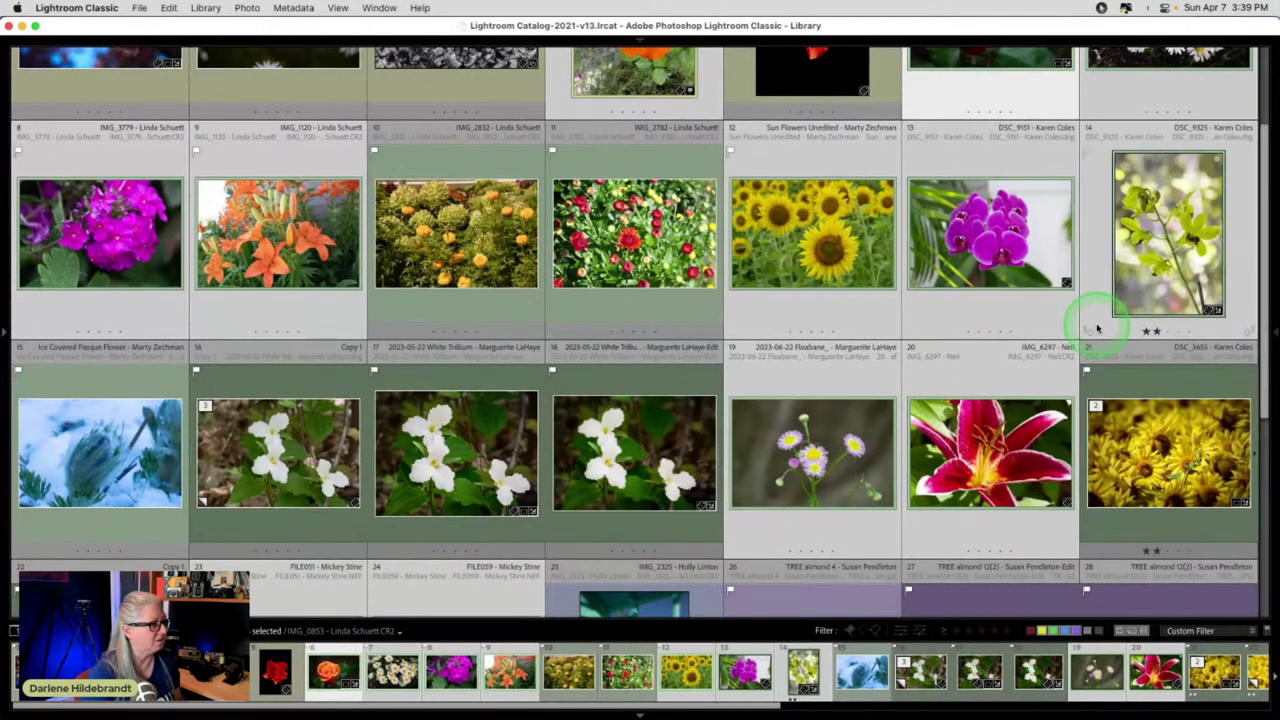
# - Open the selected photos in Develop with the orange rose as the active photo, and show the module picker
pyautogui.scroll(2, 1095, 325)
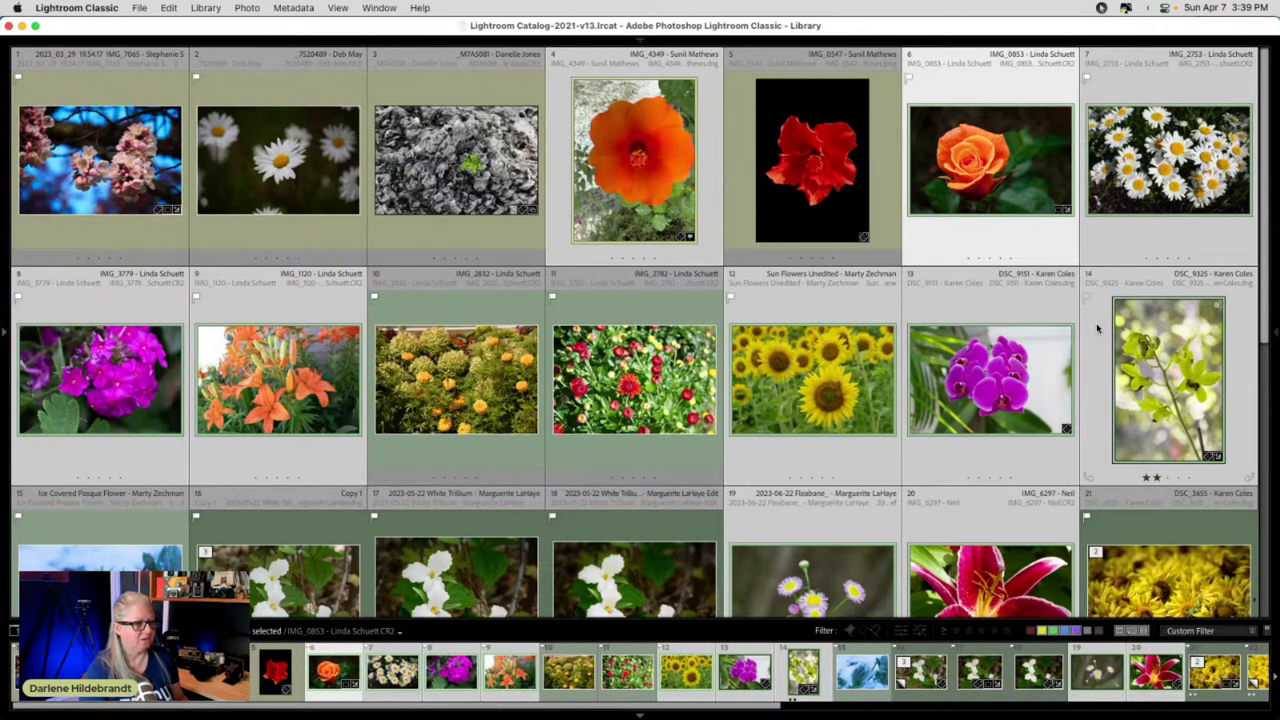
pyautogui.moveTo(980, 86); pyautogui.dragTo(995, 232)
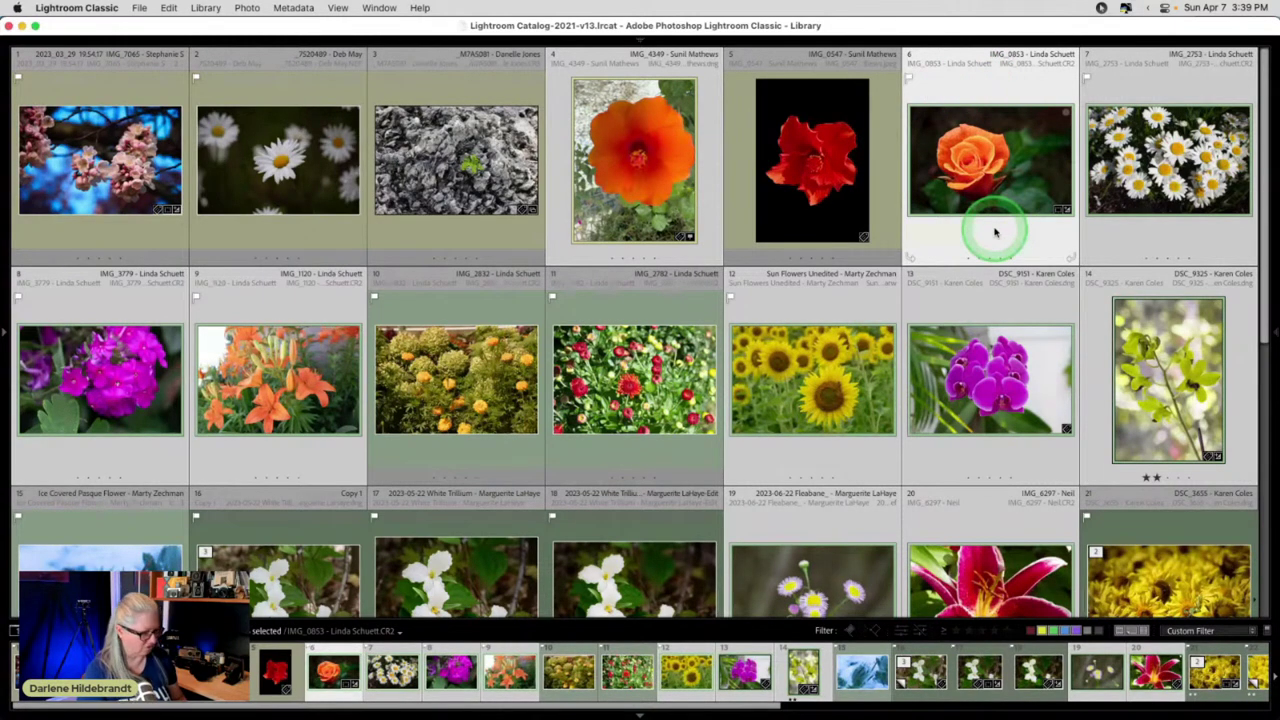
pyautogui.press('d')
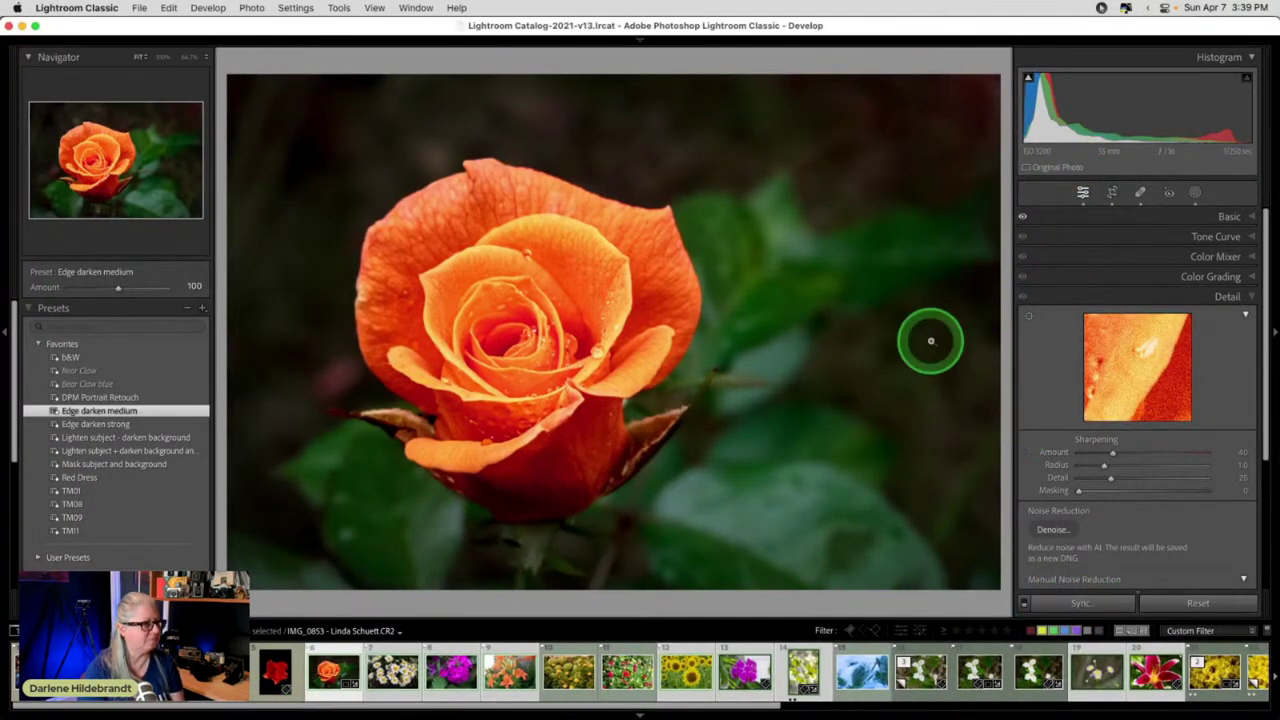
pyautogui.click(640, 40)
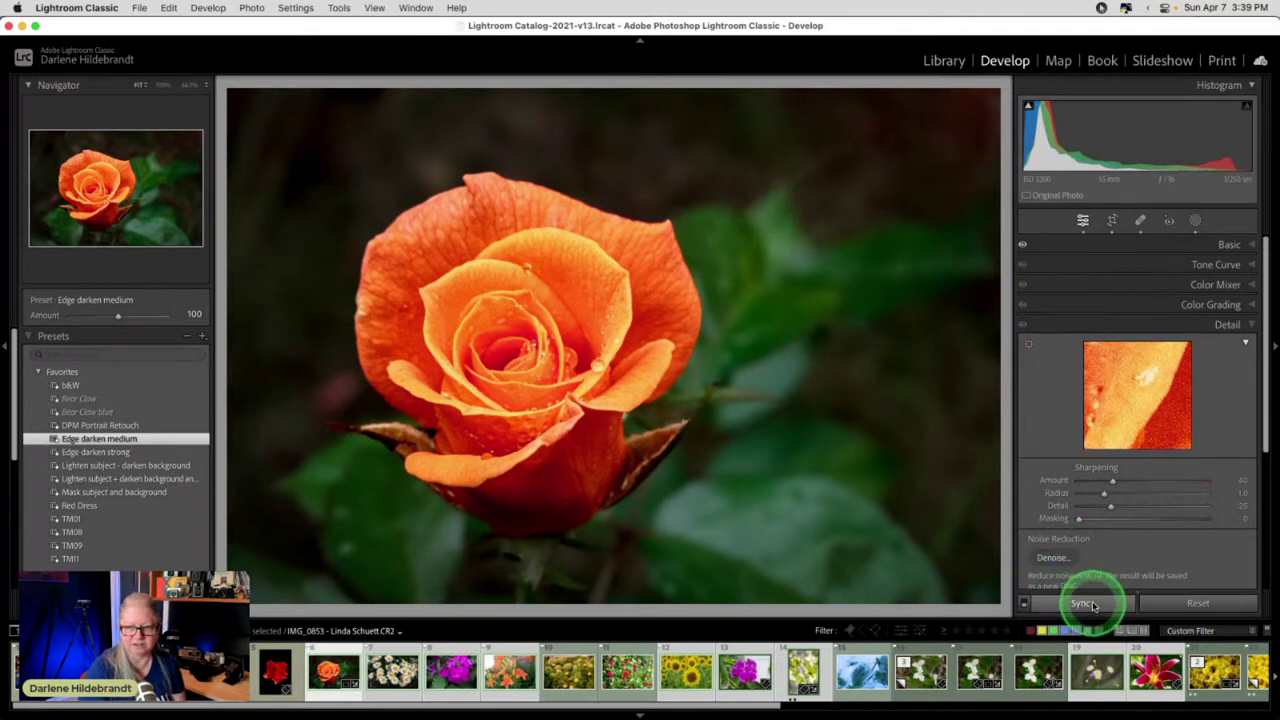
# - Return to the photo grid and view the develop settings commands for the selected photos without applying any
pyautogui.press('g')
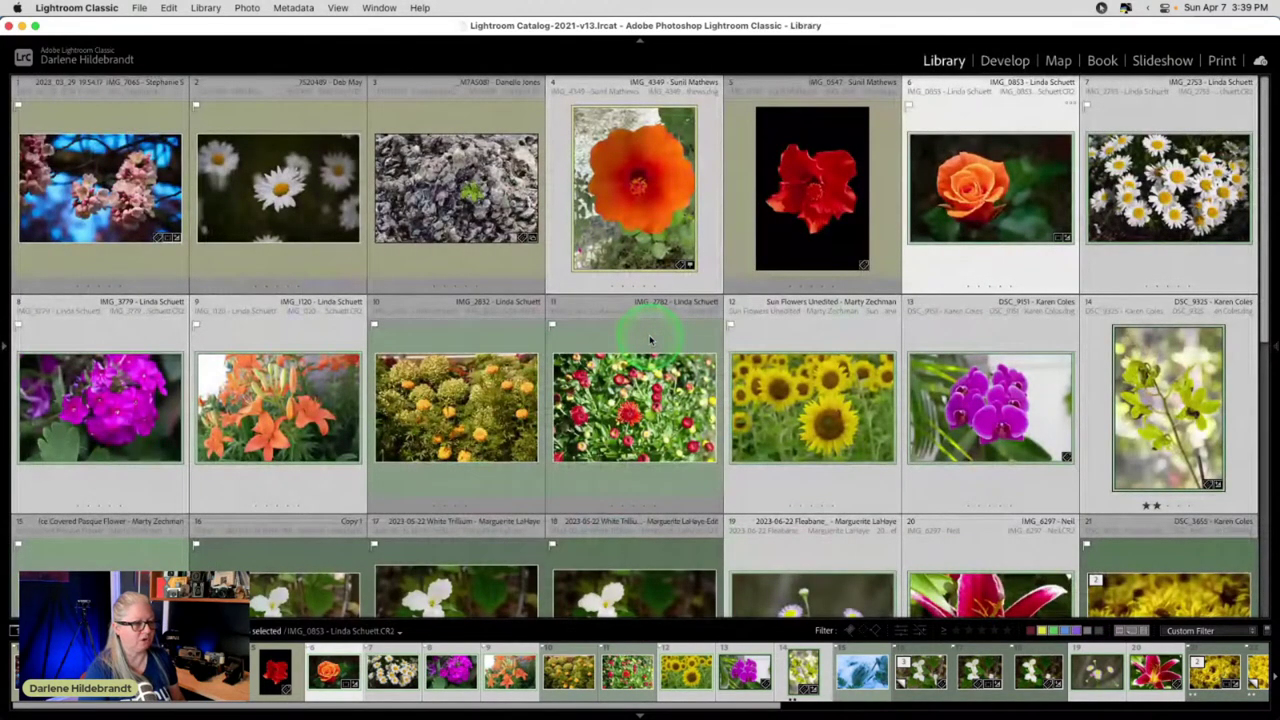
pyautogui.rightClick(1027, 187)
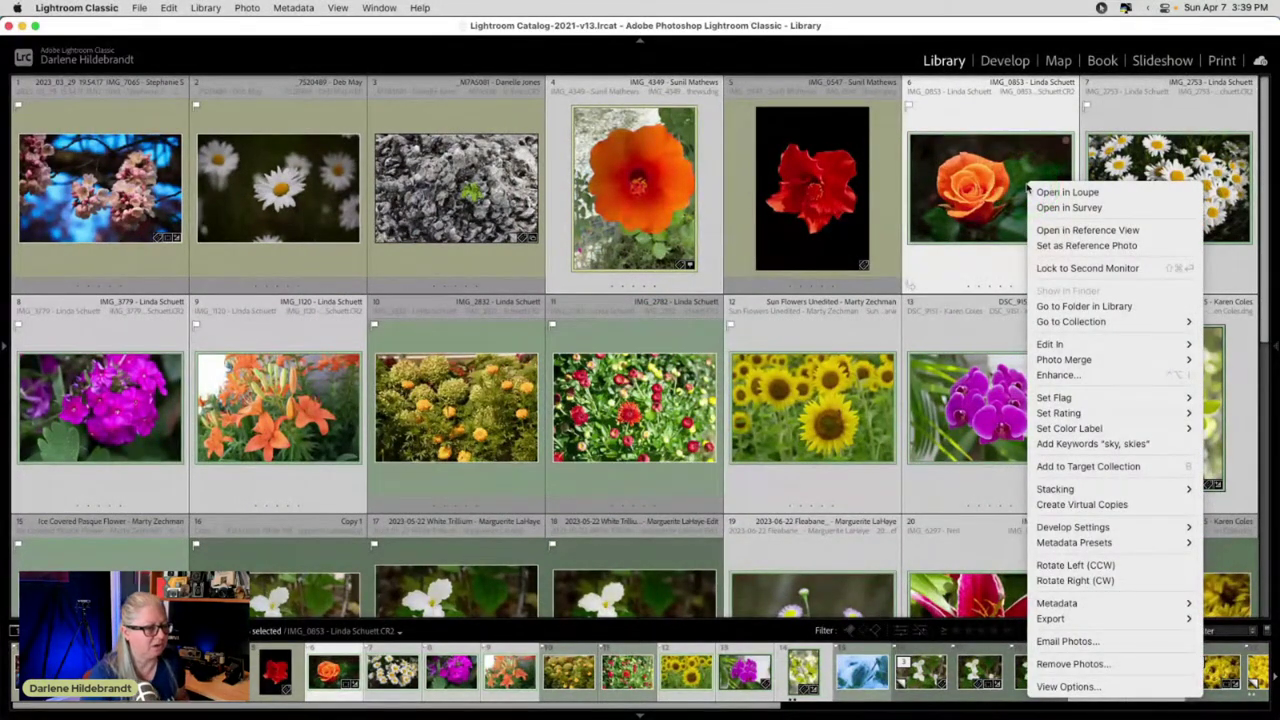
pyautogui.click(1055, 527)
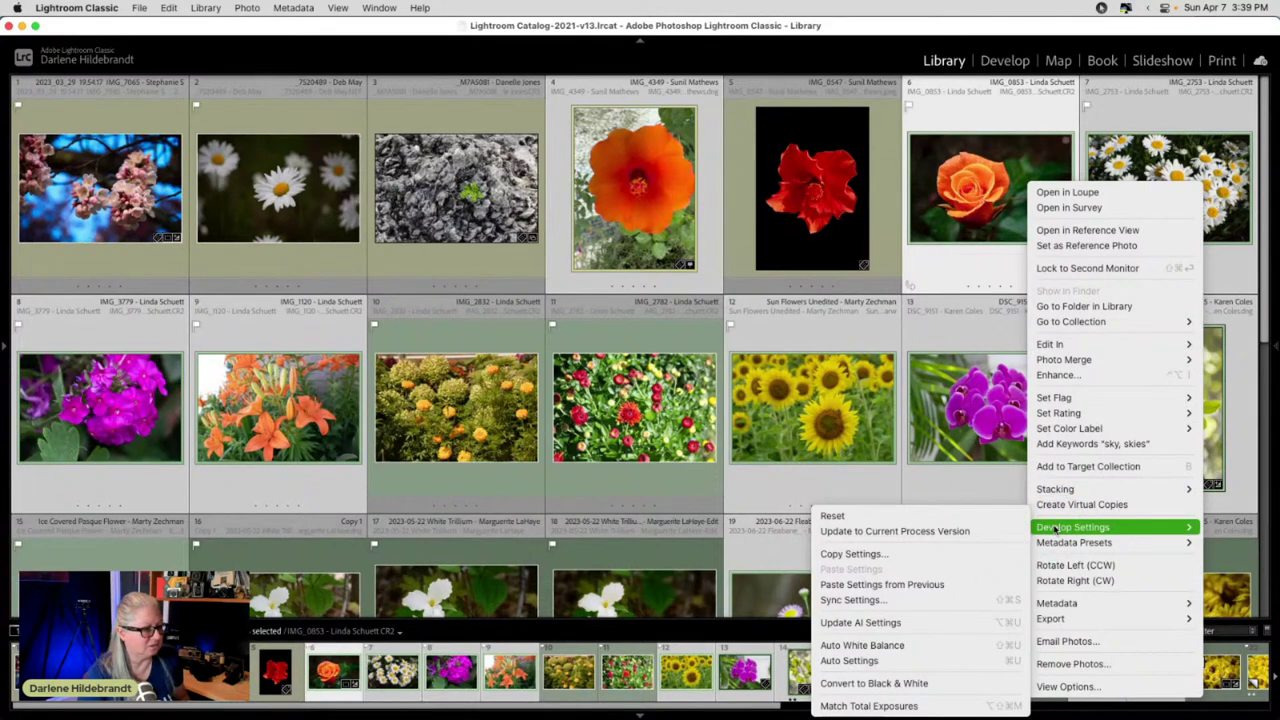
pyautogui.click(893, 102)
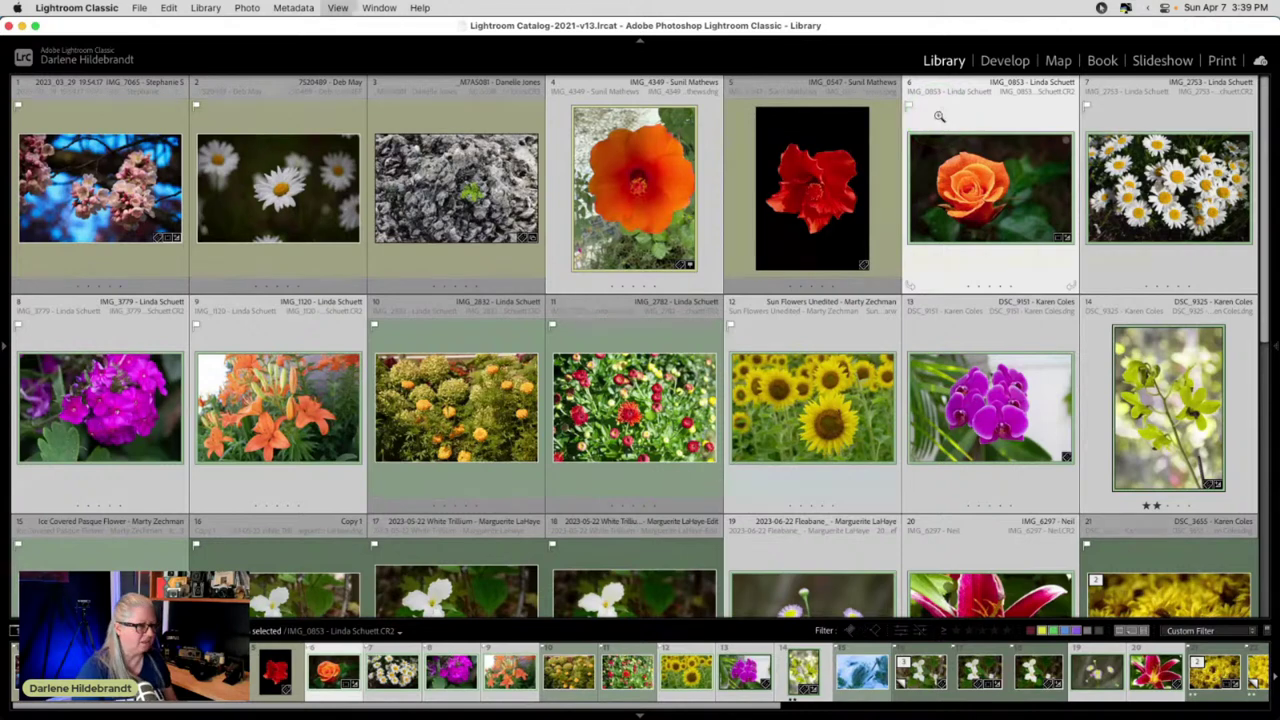
# - Set up syncing the orange rose's develop settings to the selected photos, including every setting except Crop and Healing
pyautogui.press('d')
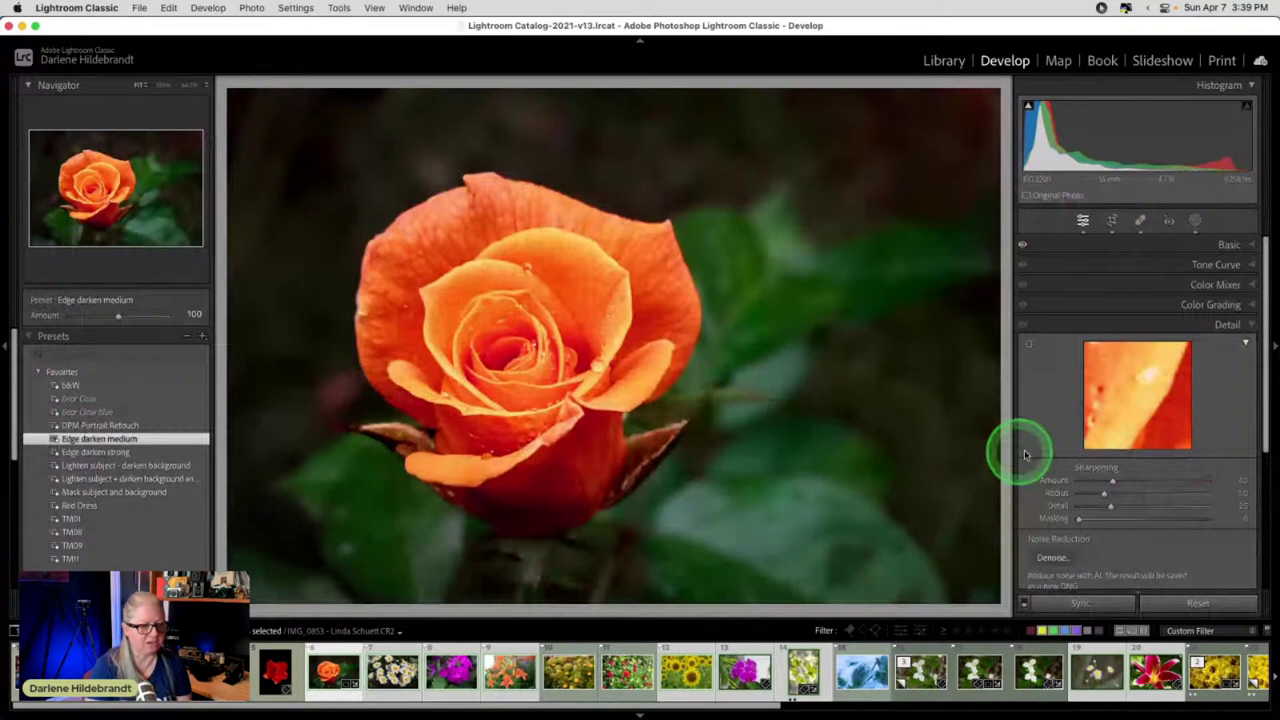
pyautogui.click(1083, 603)
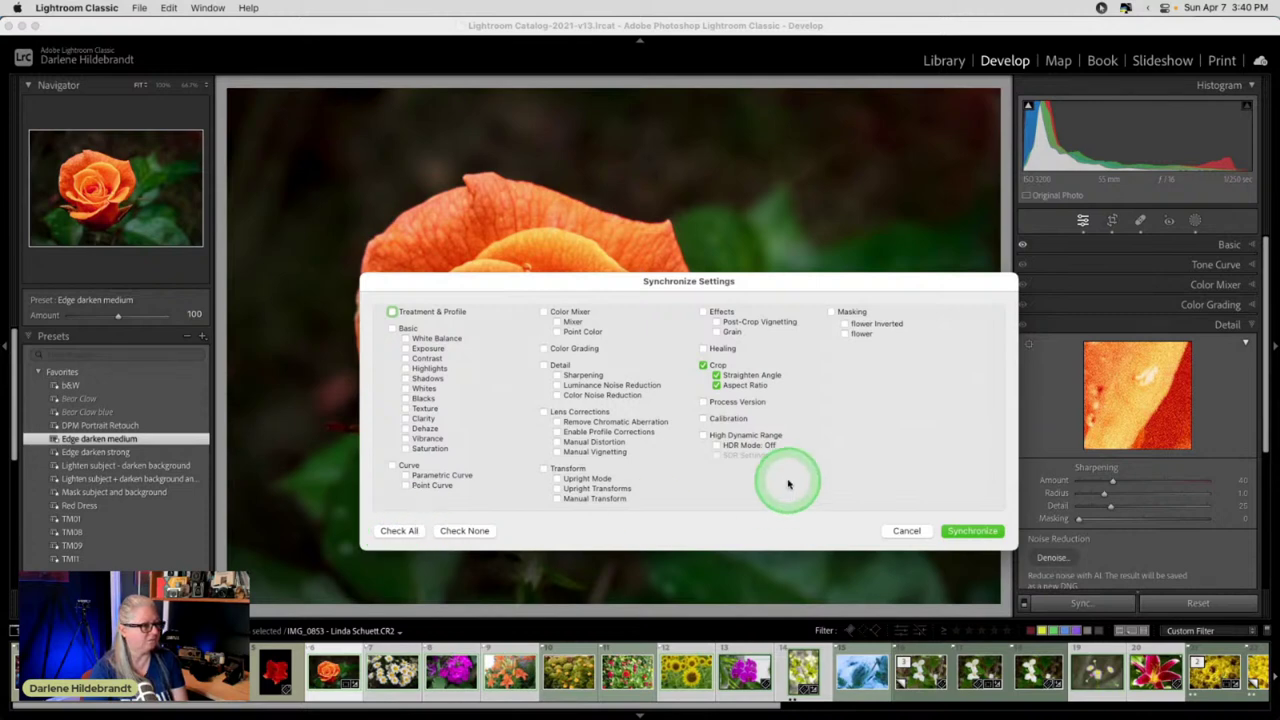
pyautogui.click(396, 531)
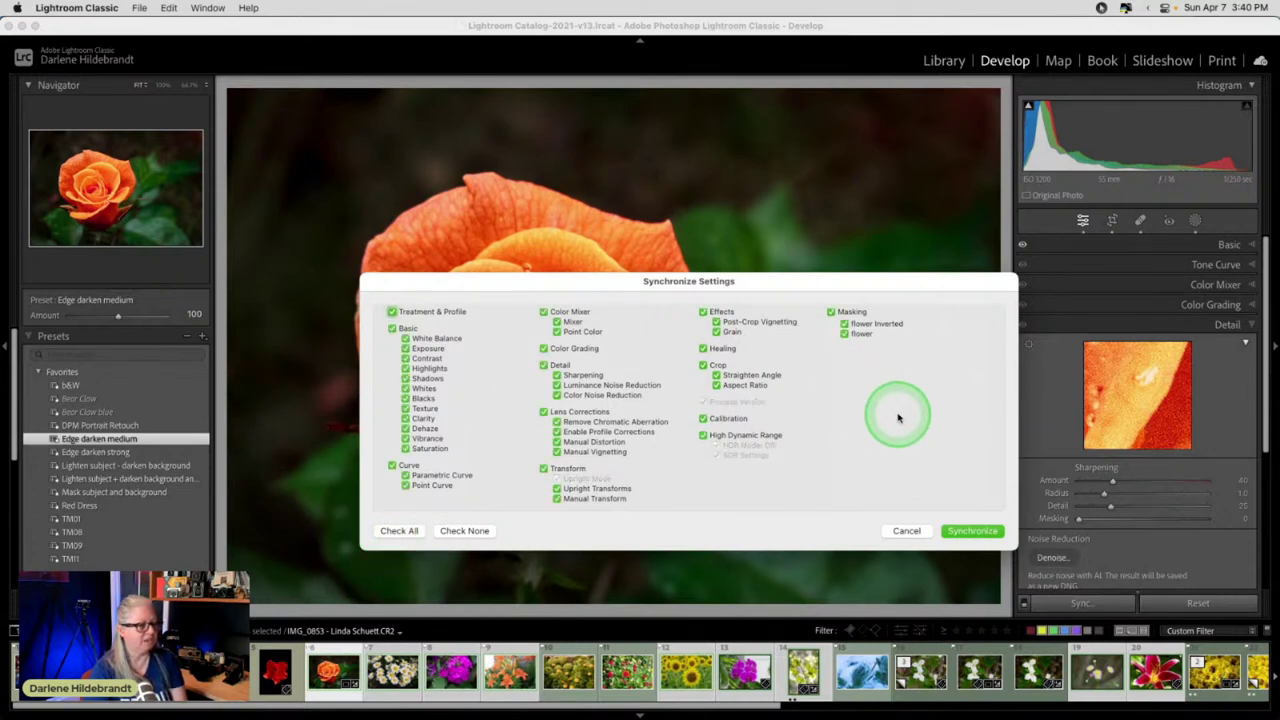
pyautogui.click(703, 365)
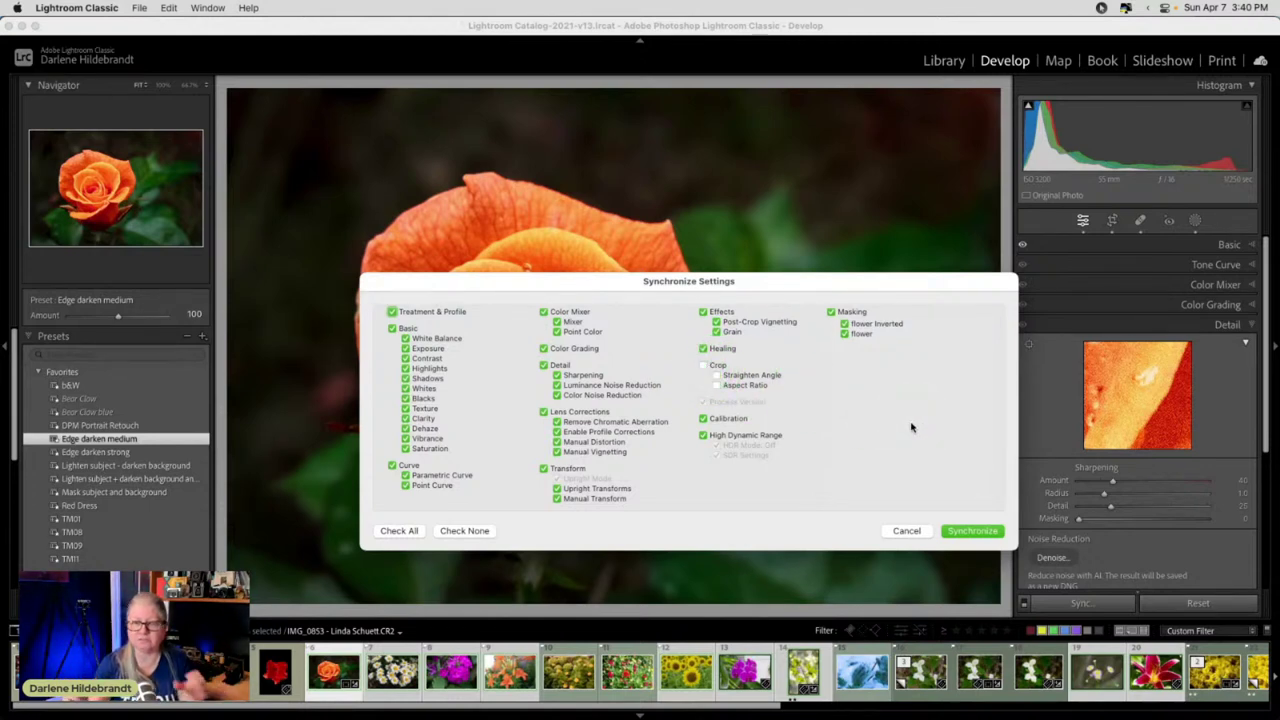
pyautogui.click(703, 348)
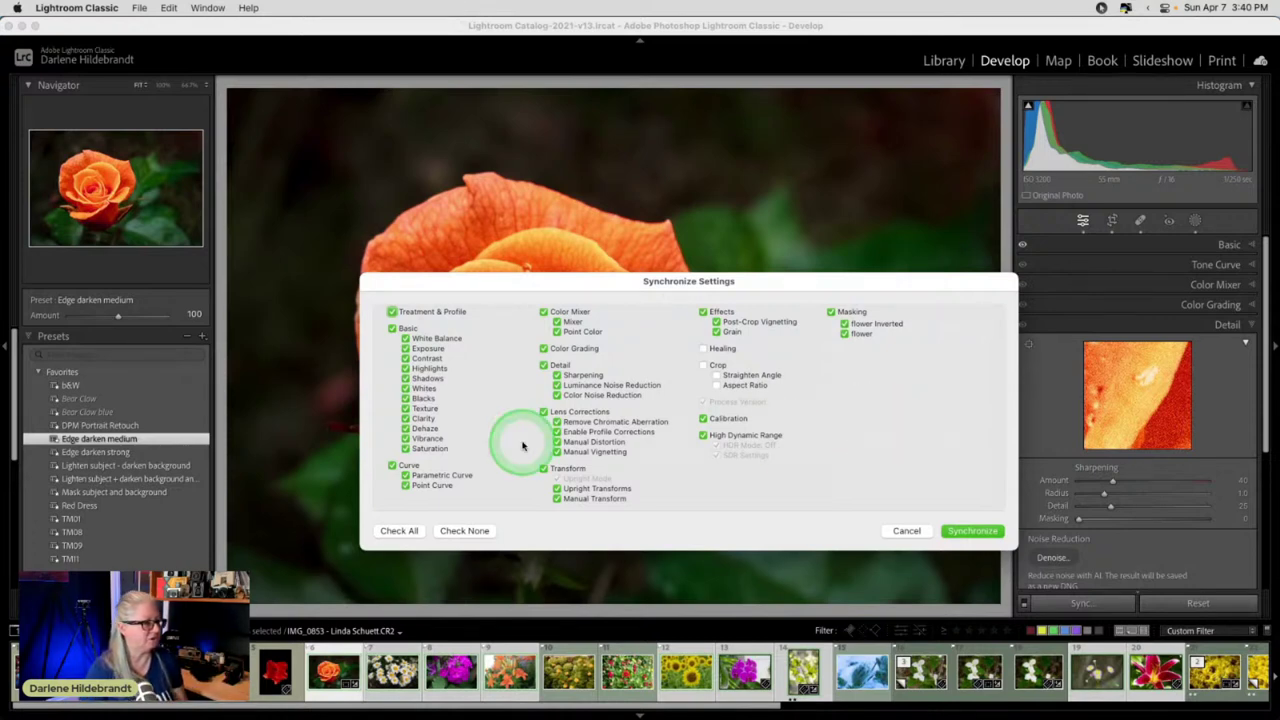
# - Exclude Enable Profile Corrections and Transform, keep Color Grading included, and synchronize the settings to the selected photos
pyautogui.click(557, 431)
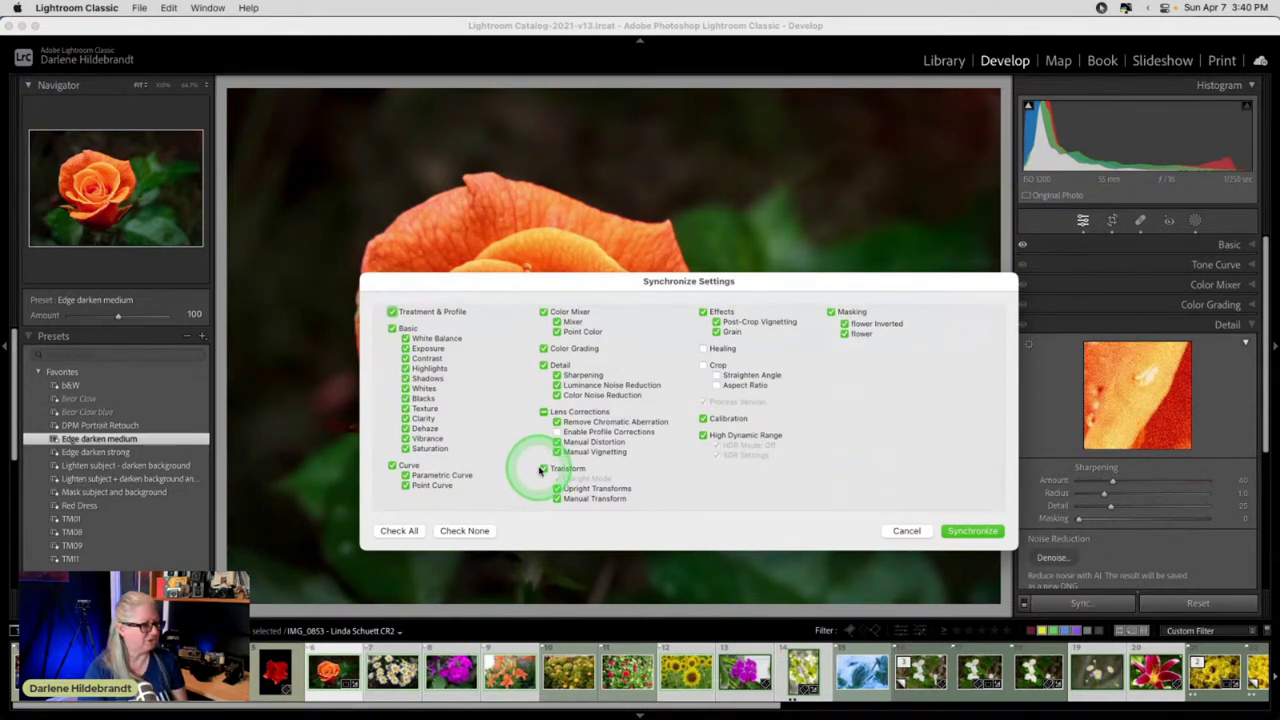
pyautogui.click(543, 468)
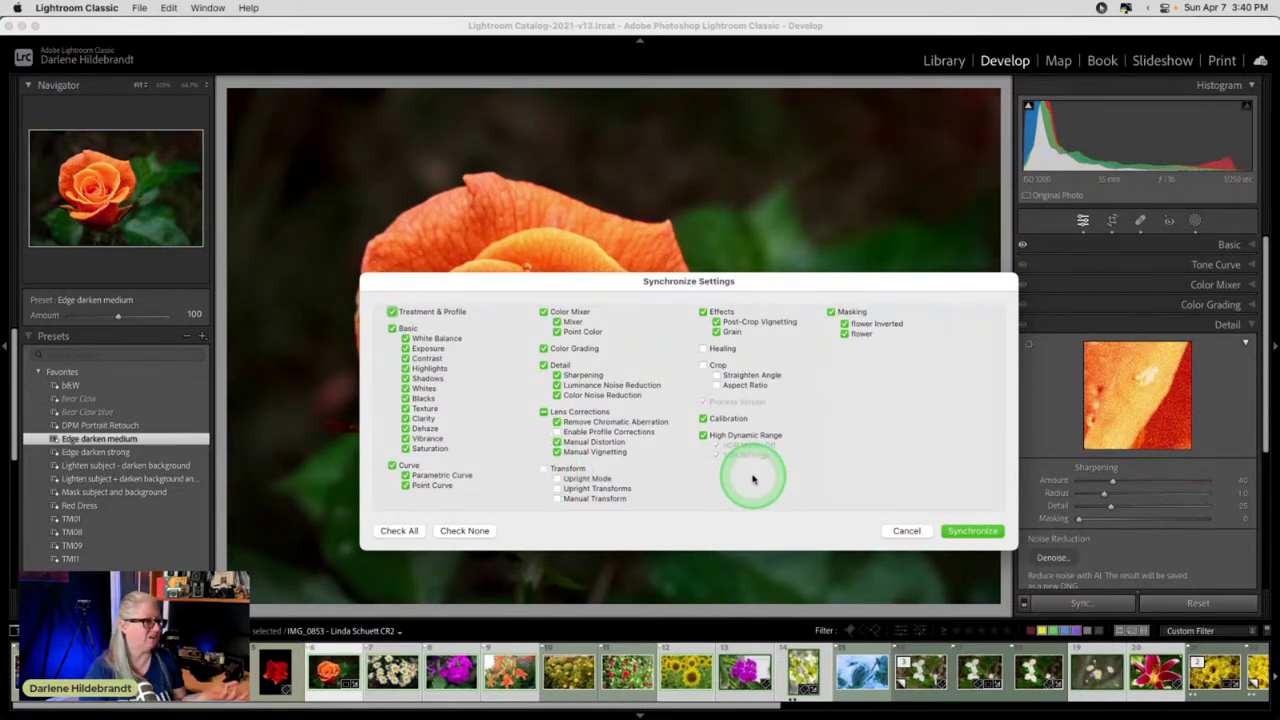
pyautogui.click(543, 348)
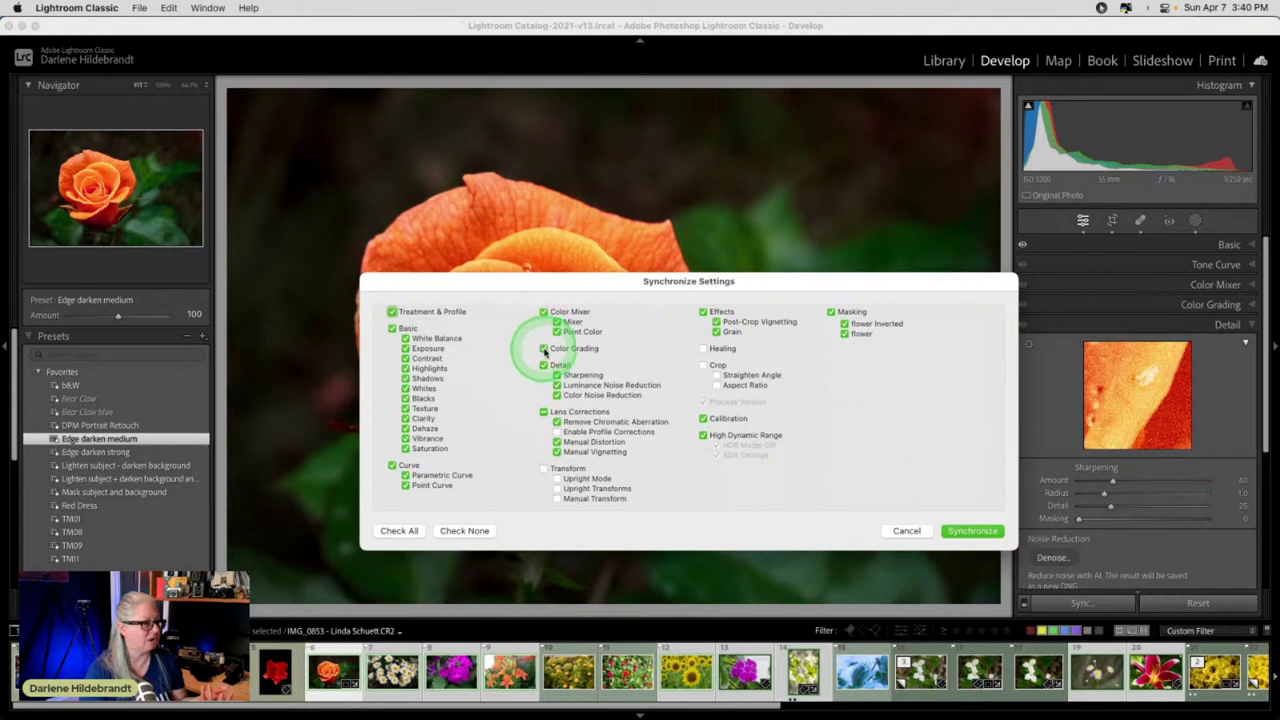
pyautogui.click(543, 349)
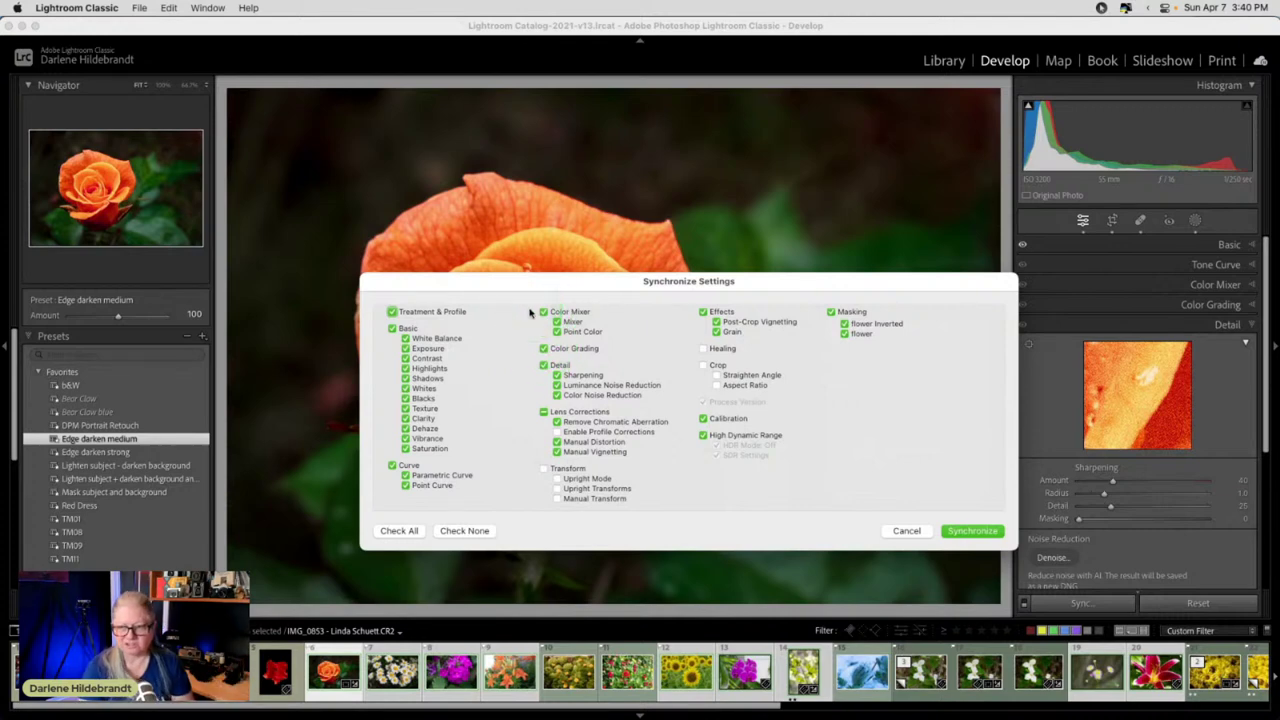
pyautogui.click(970, 531)
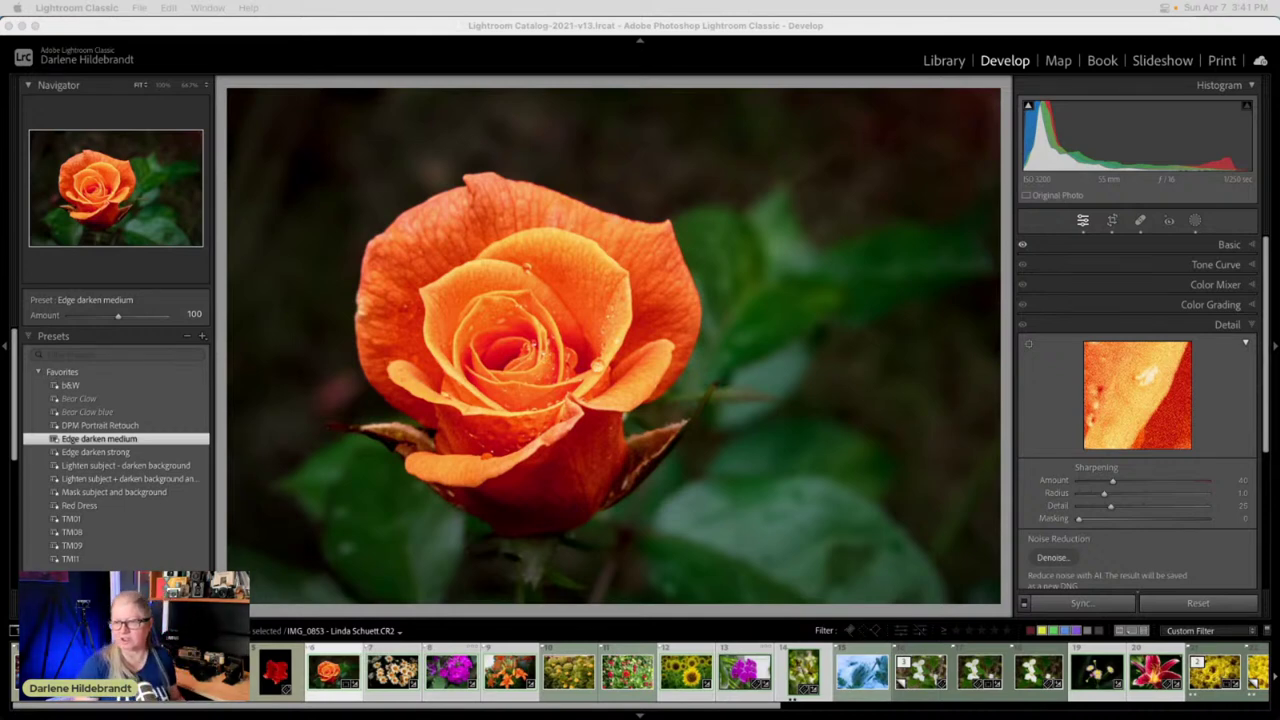
# - Show the synced photos together, then examine them enlarged one by one from the orange hibiscus to the yellow-green blossoms
pyautogui.click(1156, 420)
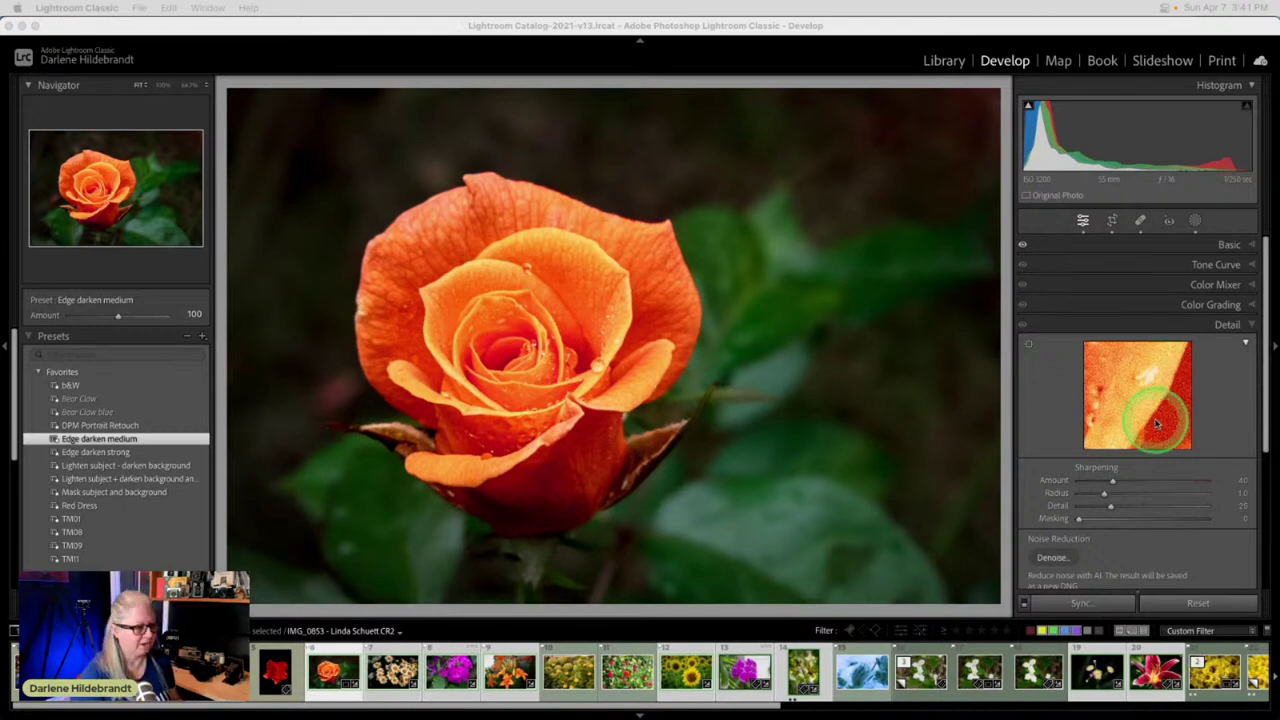
pyautogui.click(1010, 448)
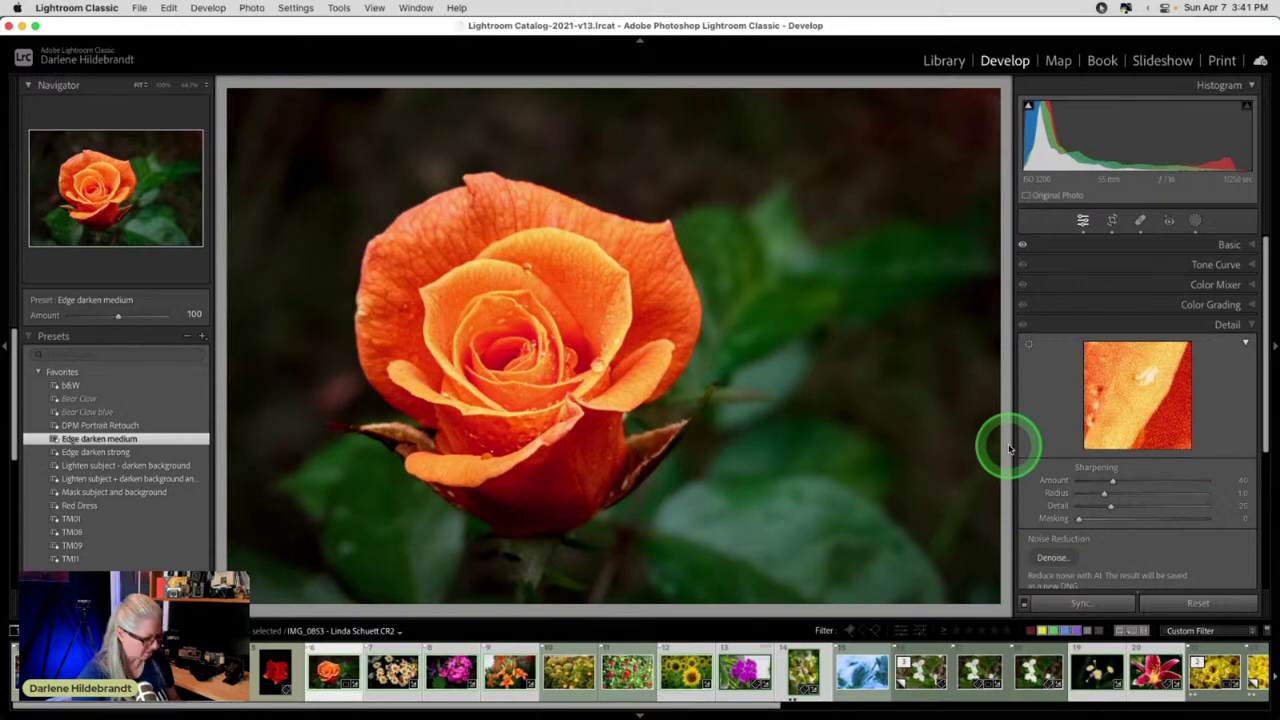
pyautogui.press('g')
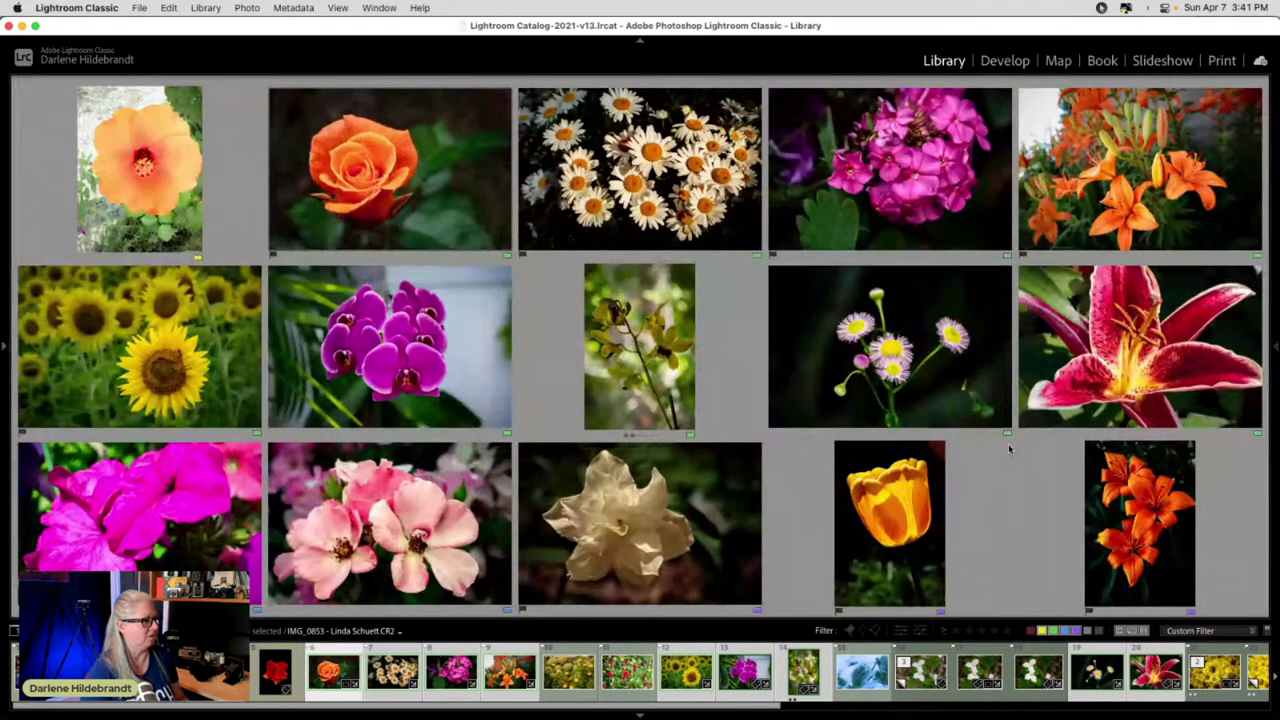
pyautogui.doubleClick(115, 202)
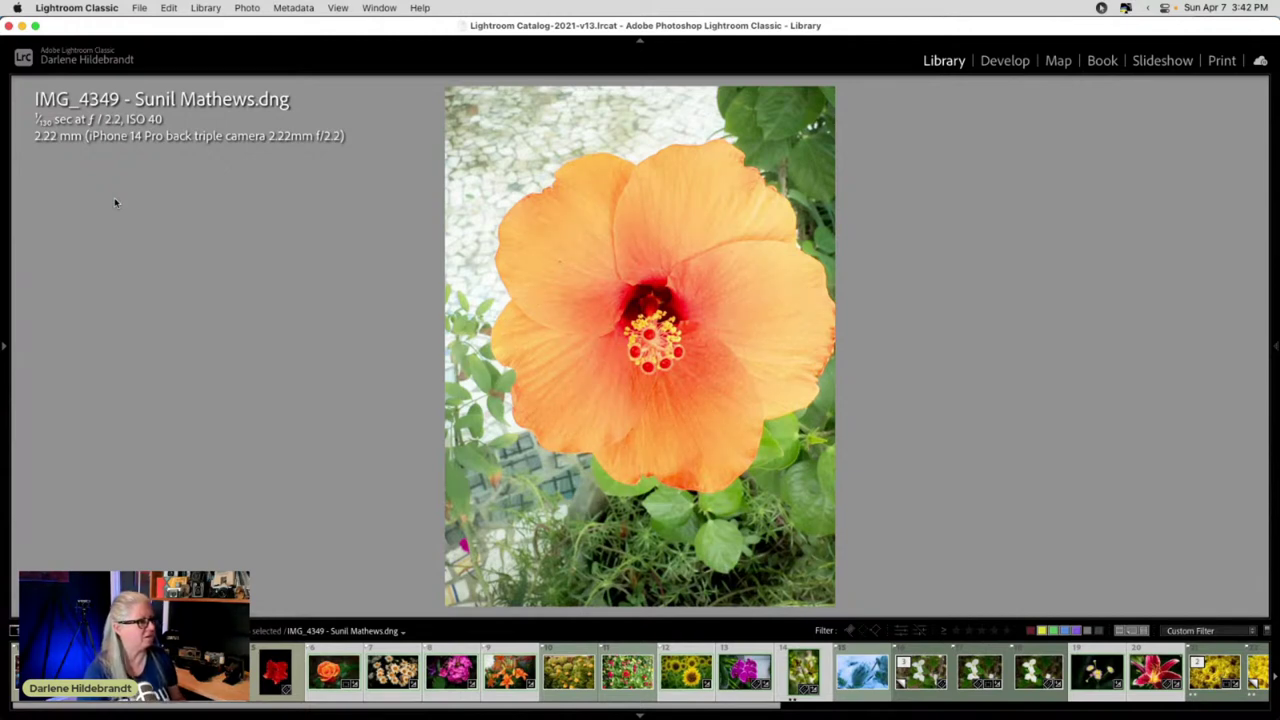
pyautogui.press('Right')
pyautogui.press('Right')
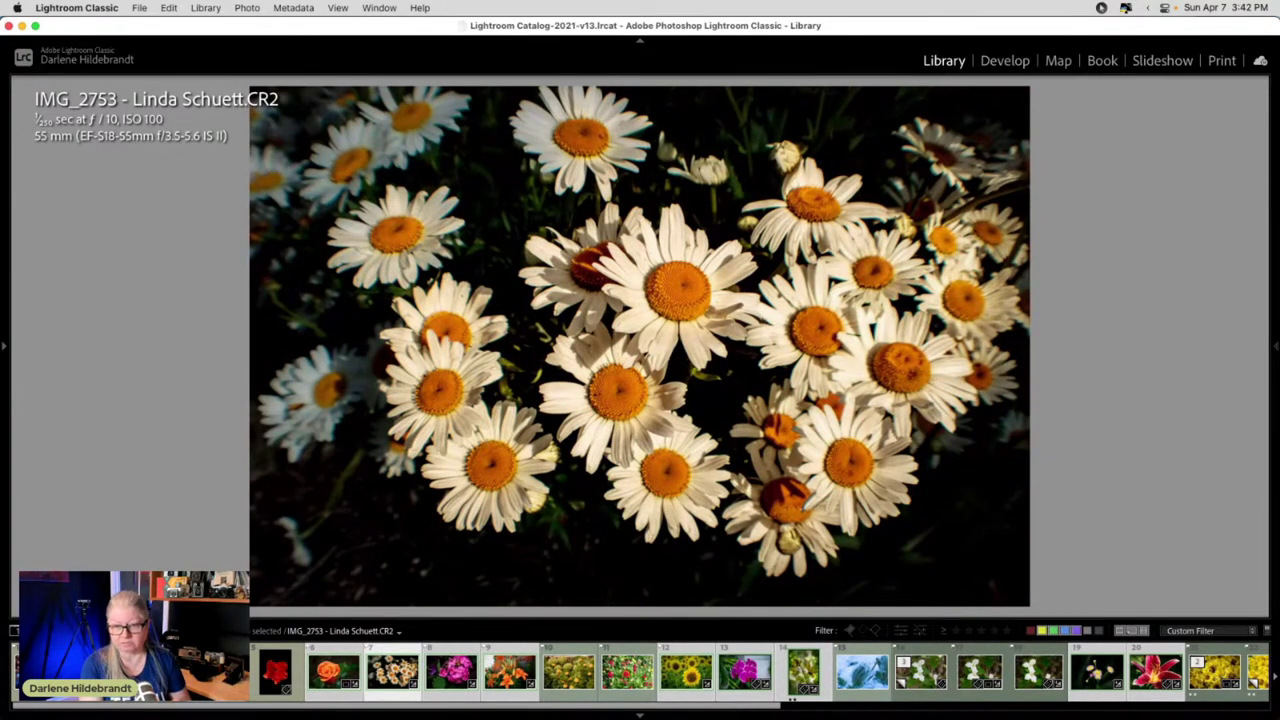
pyautogui.press('Right')
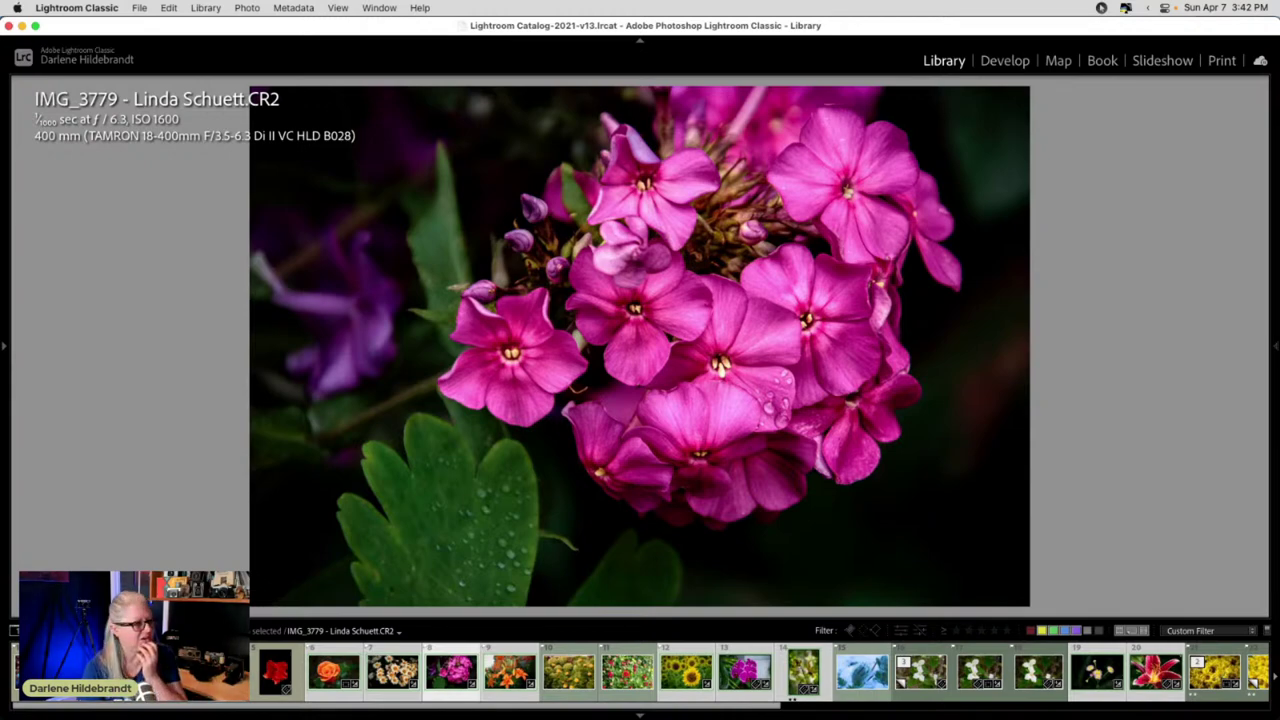
pyautogui.click(510, 671)
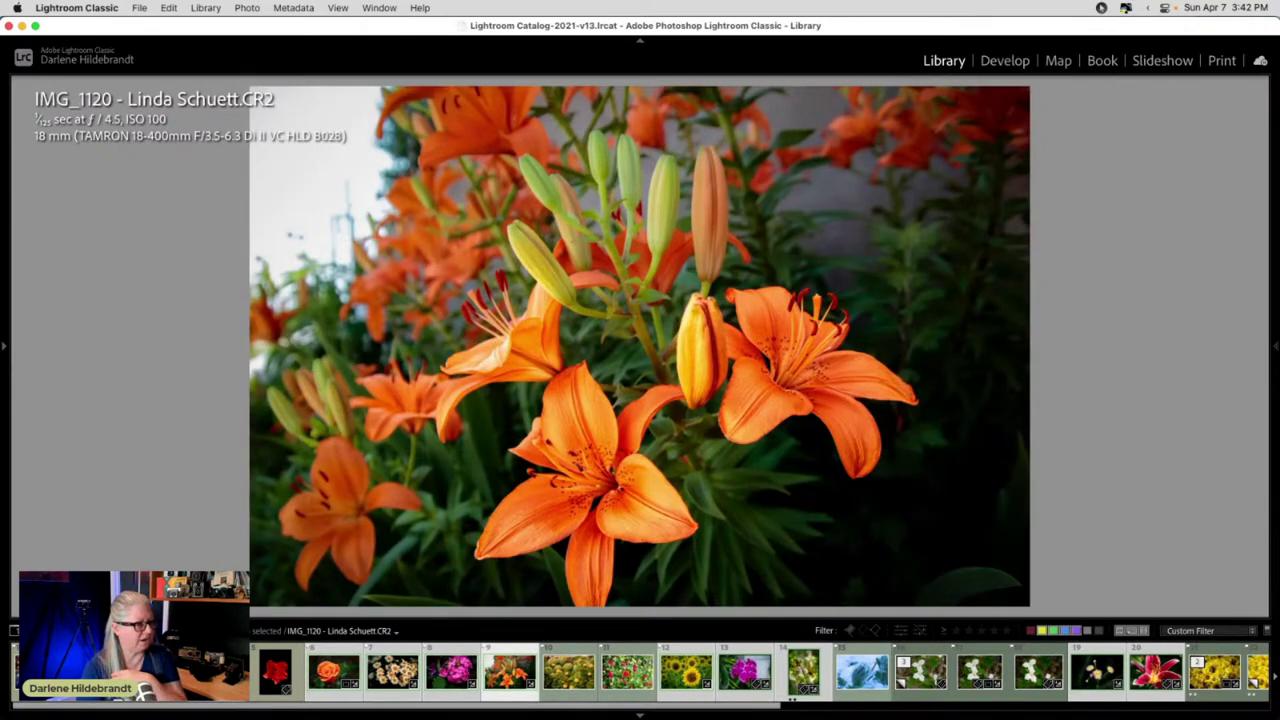
pyautogui.click(686, 671)
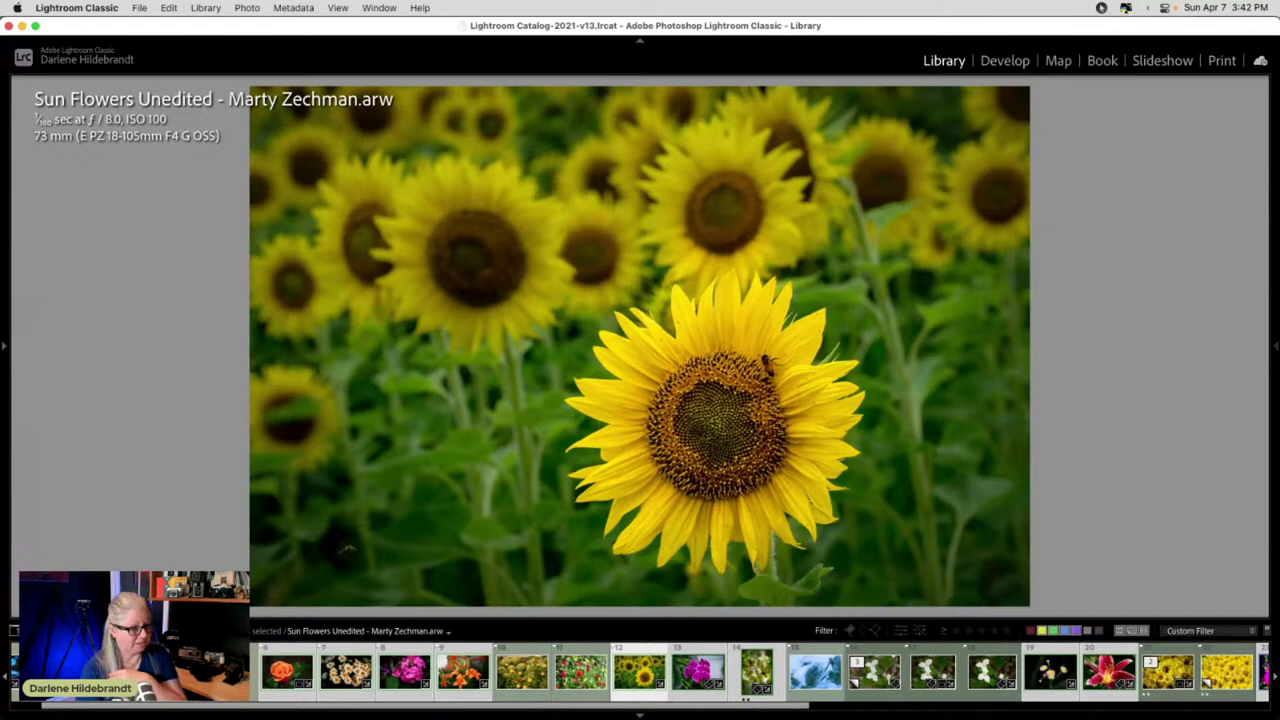
pyautogui.press('Right')
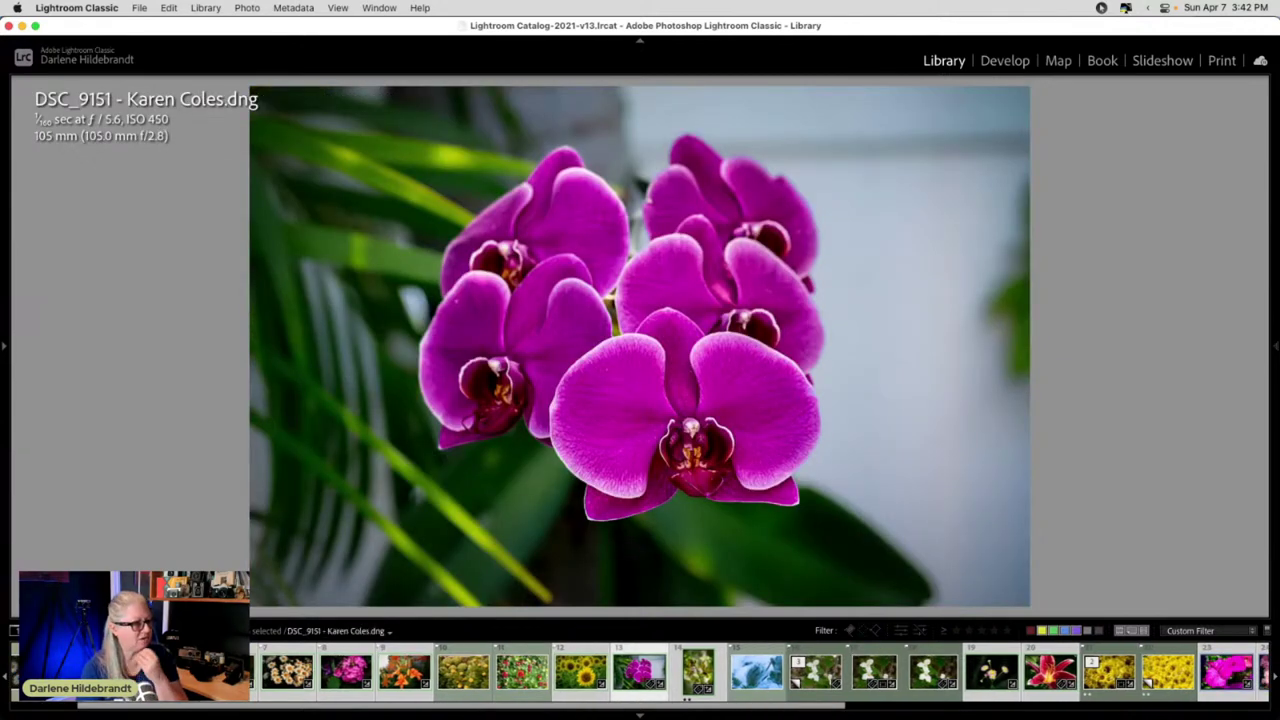
pyautogui.press('Right')
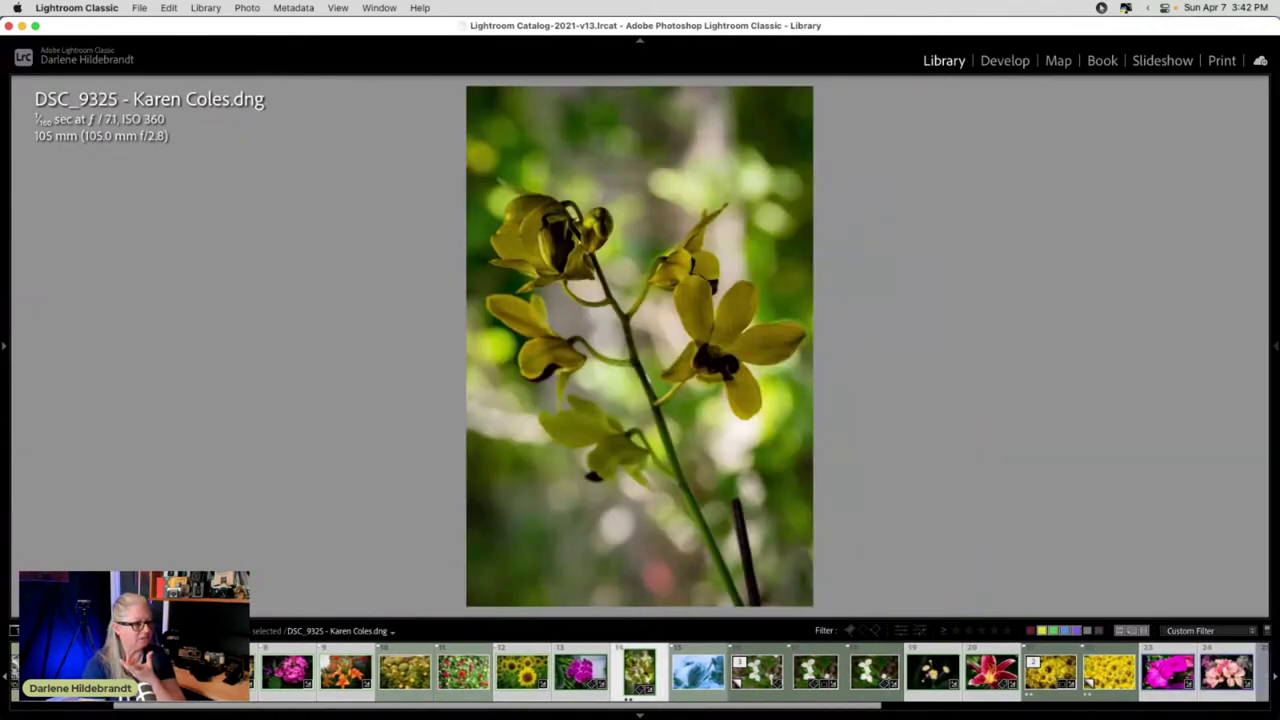
# - Examine the remaining synced photos enlarged, from the fleabane through the red lily and white flower to the vertical orange lilies
pyautogui.click(932, 671)
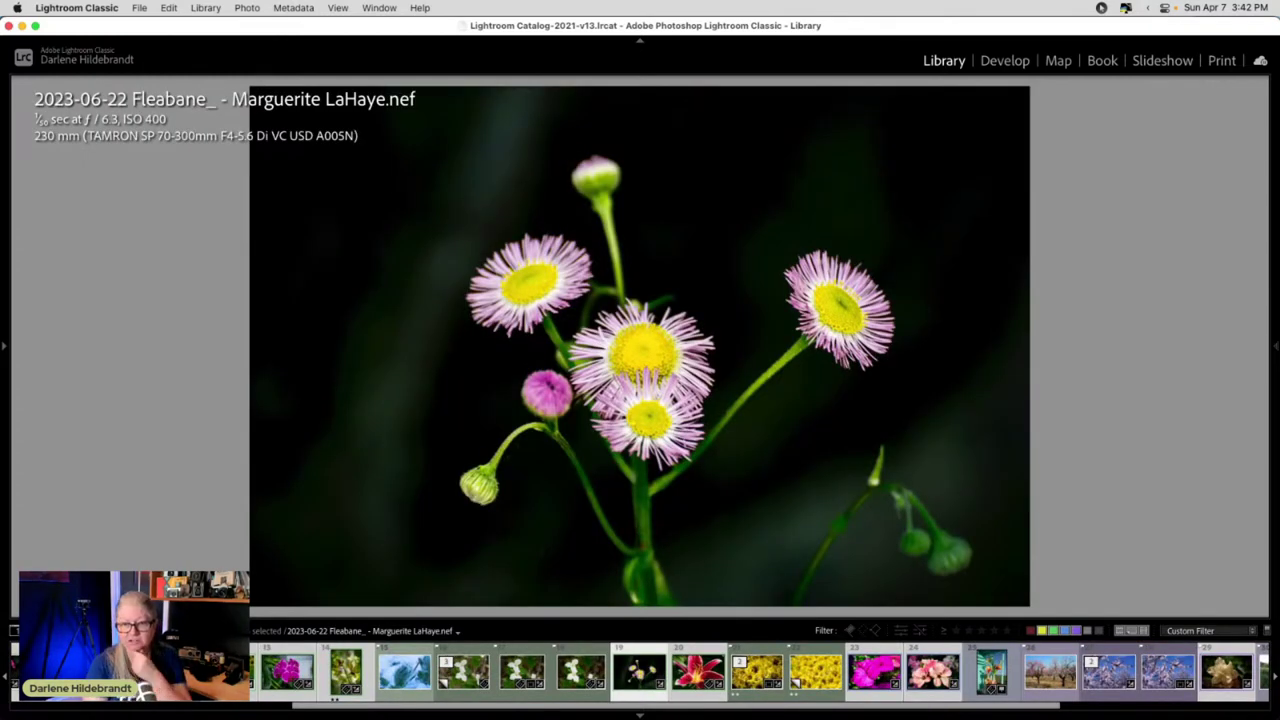
pyautogui.click(697, 671)
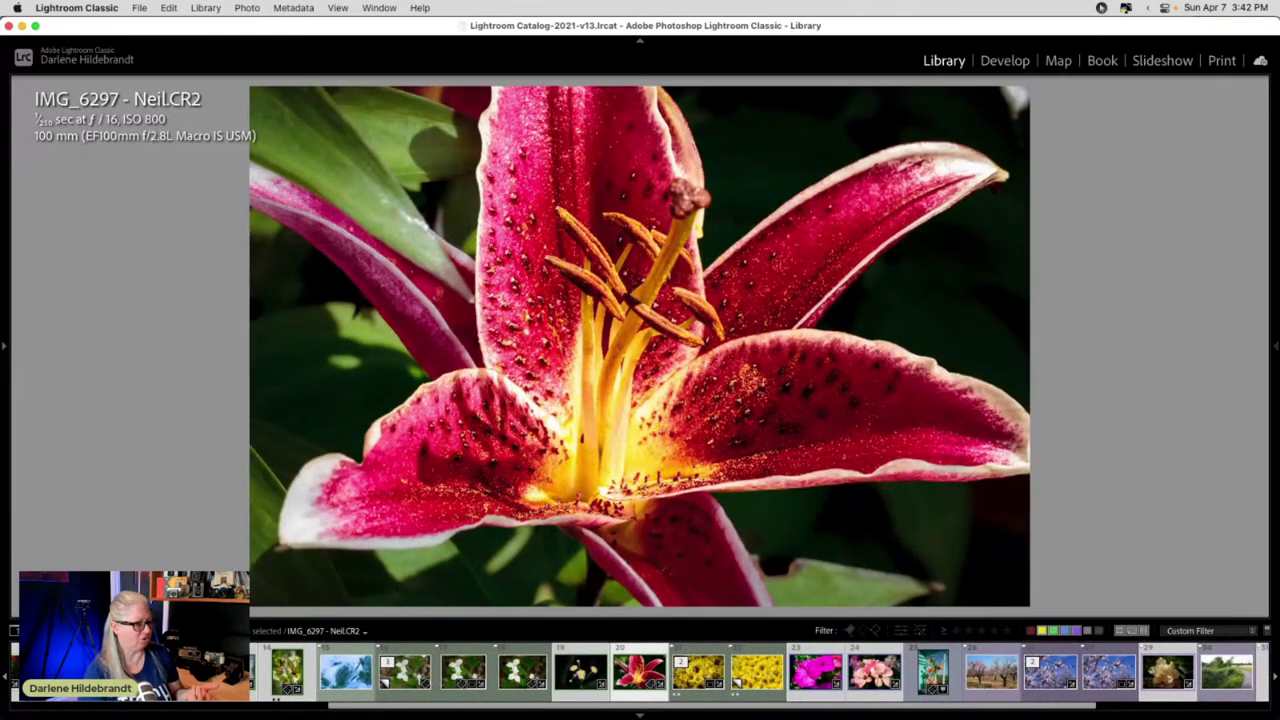
pyautogui.click(815, 671)
pyautogui.click(697, 671)
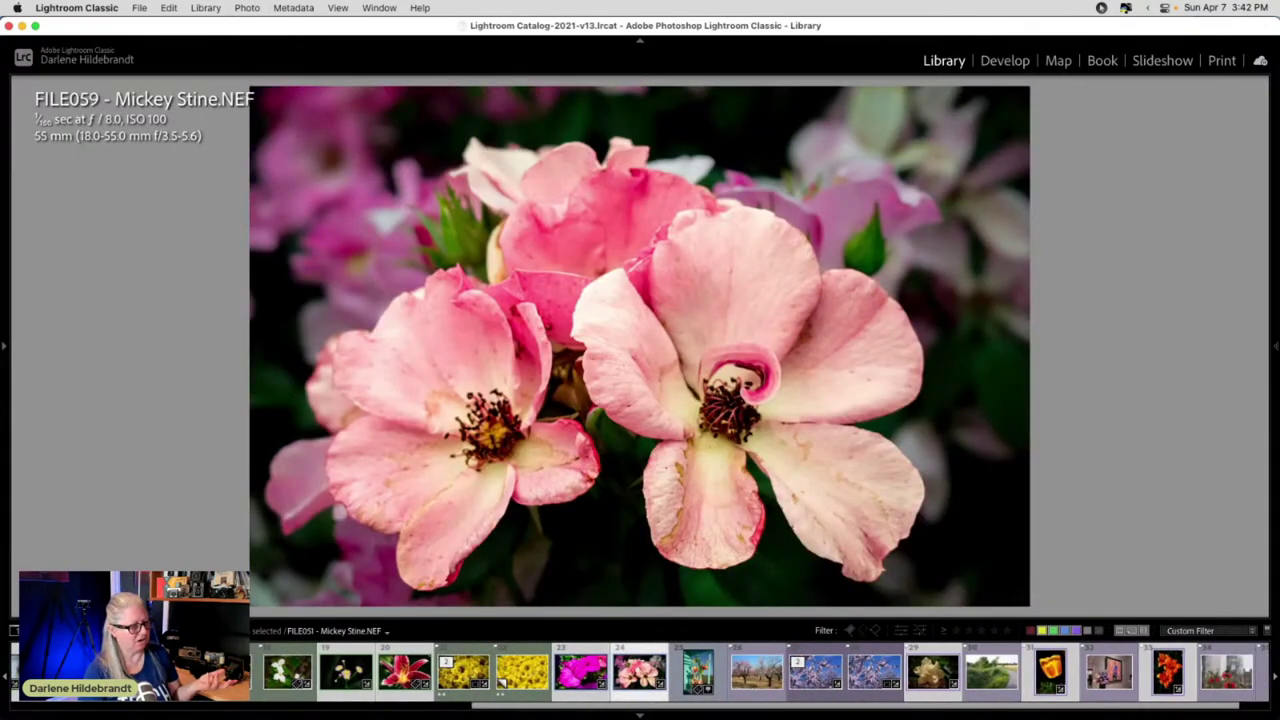
pyautogui.click(932, 671)
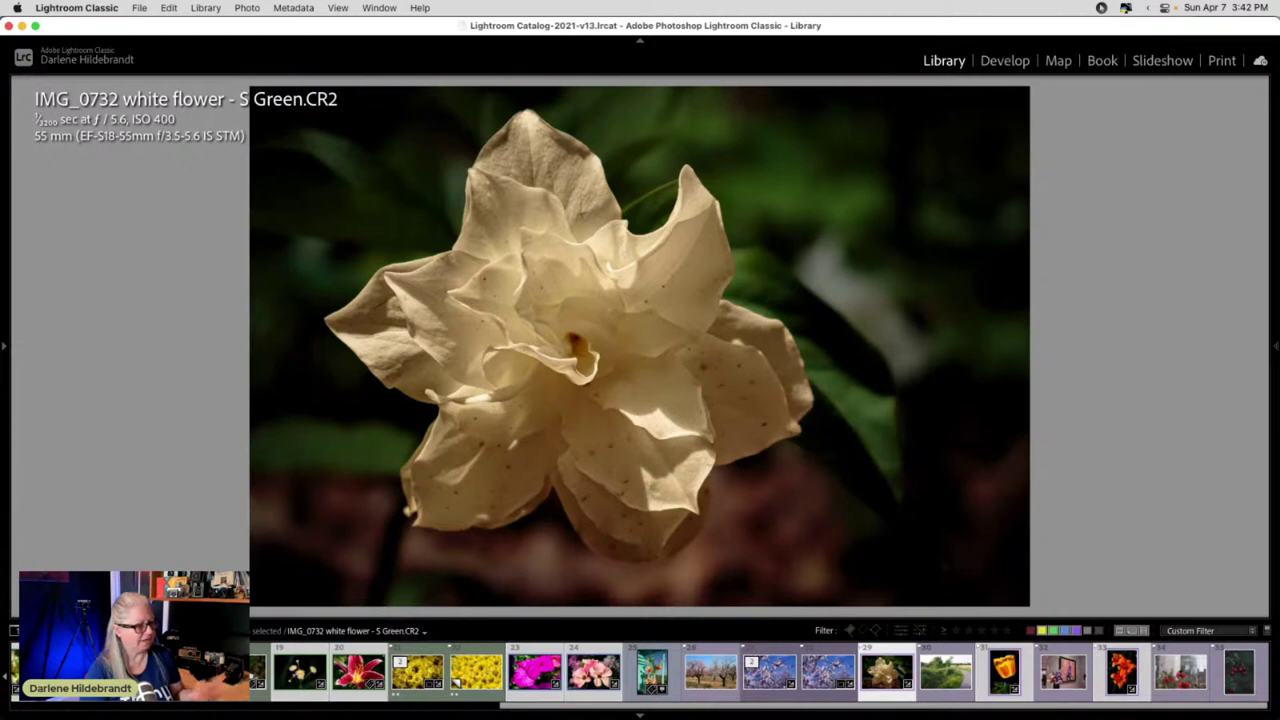
pyautogui.click(1005, 671)
pyautogui.click(1122, 671)
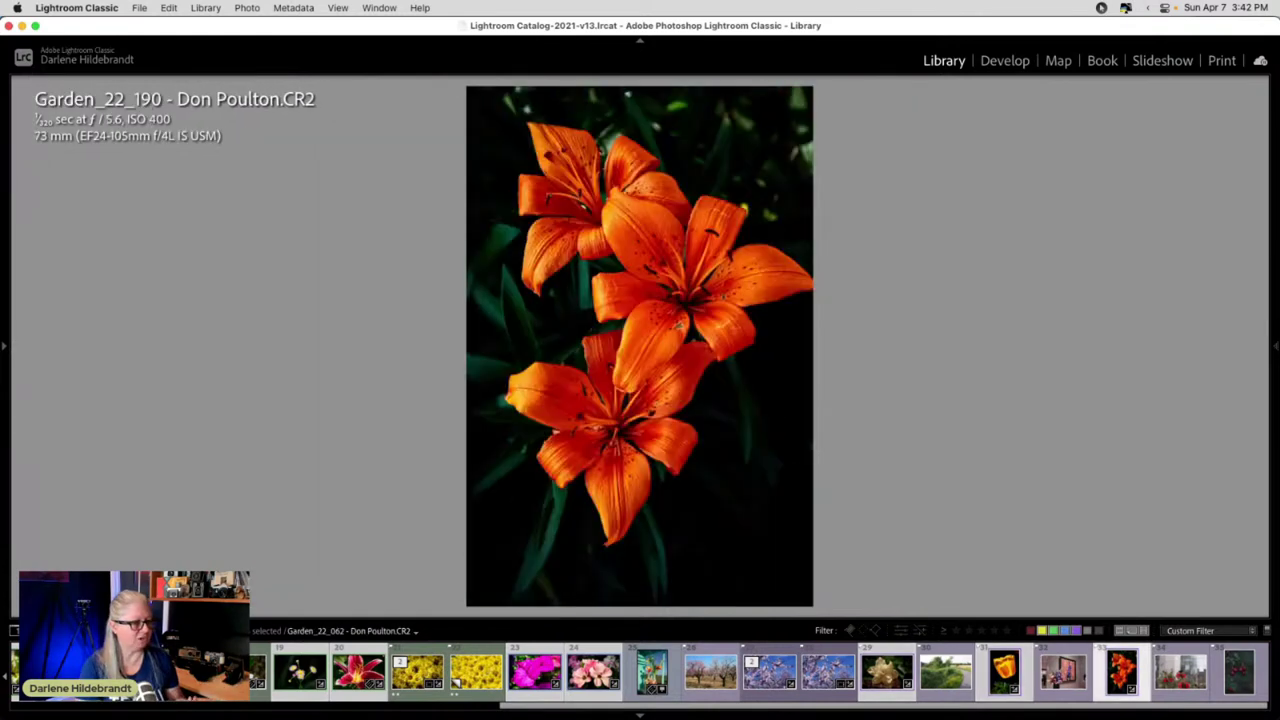
pyautogui.press('Right')
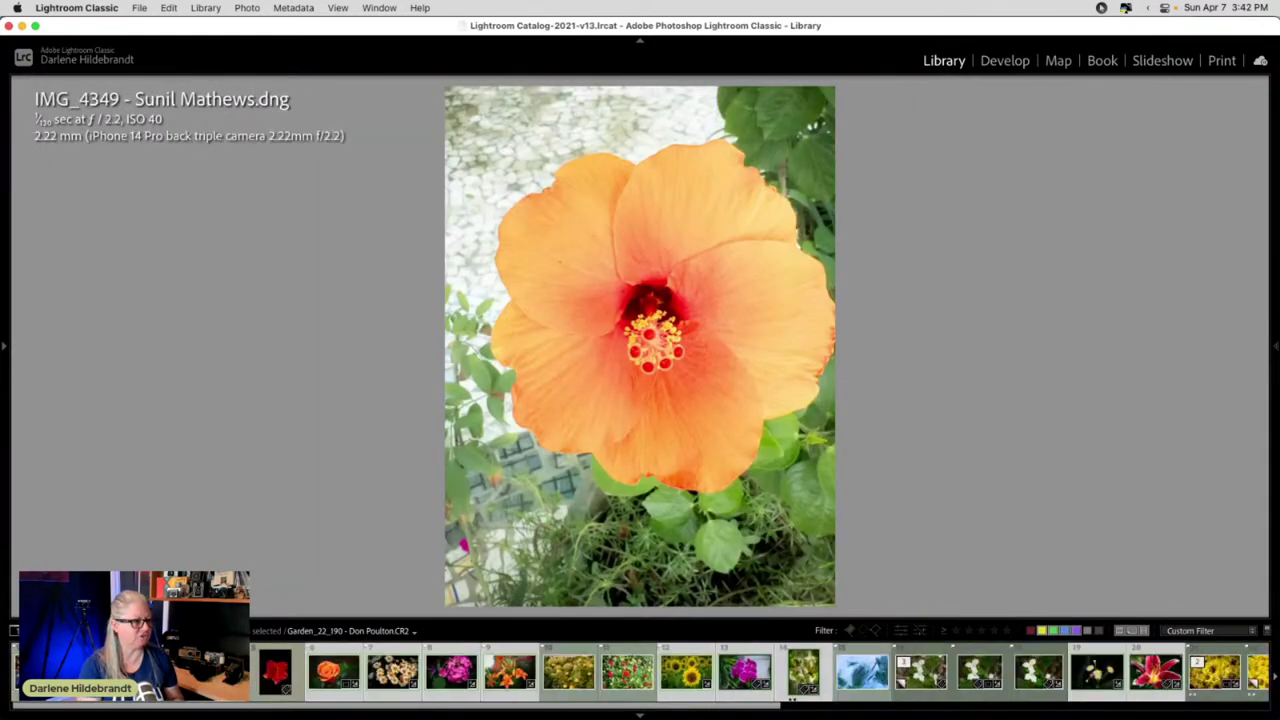
# - Return to the photo grid and select only the pink phlox photo
pyautogui.press('g')
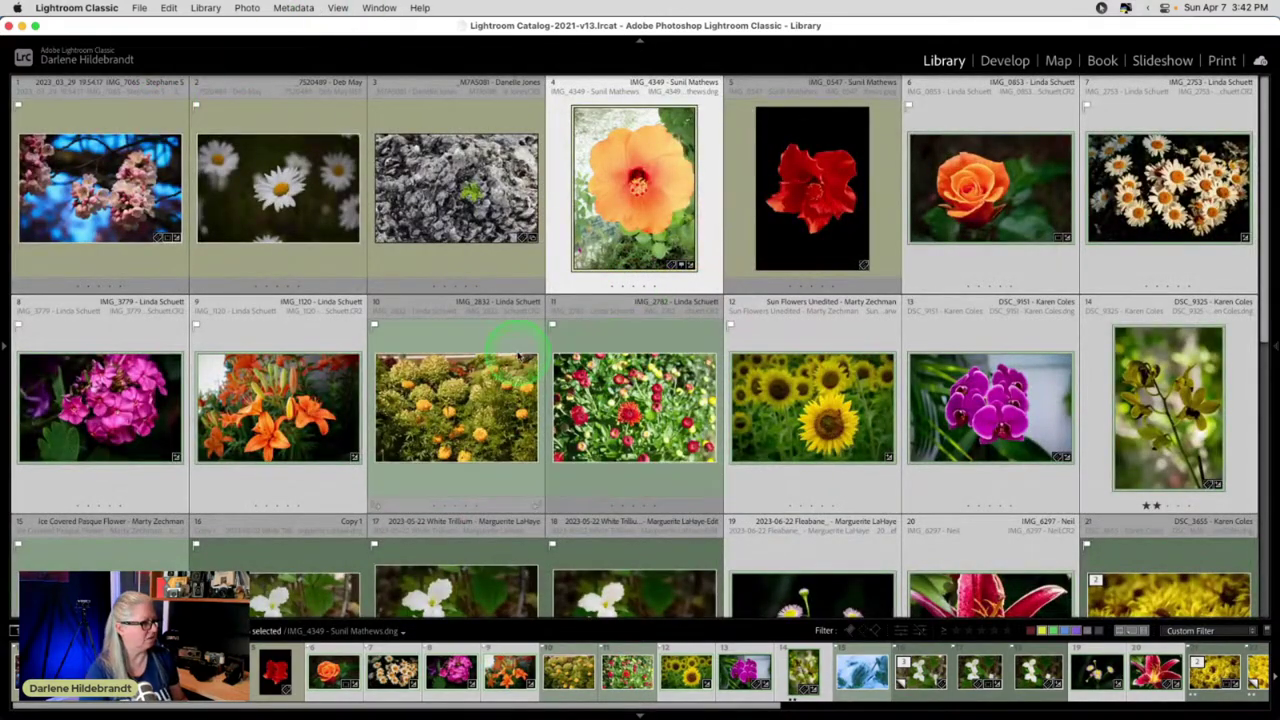
pyautogui.click(107, 341)
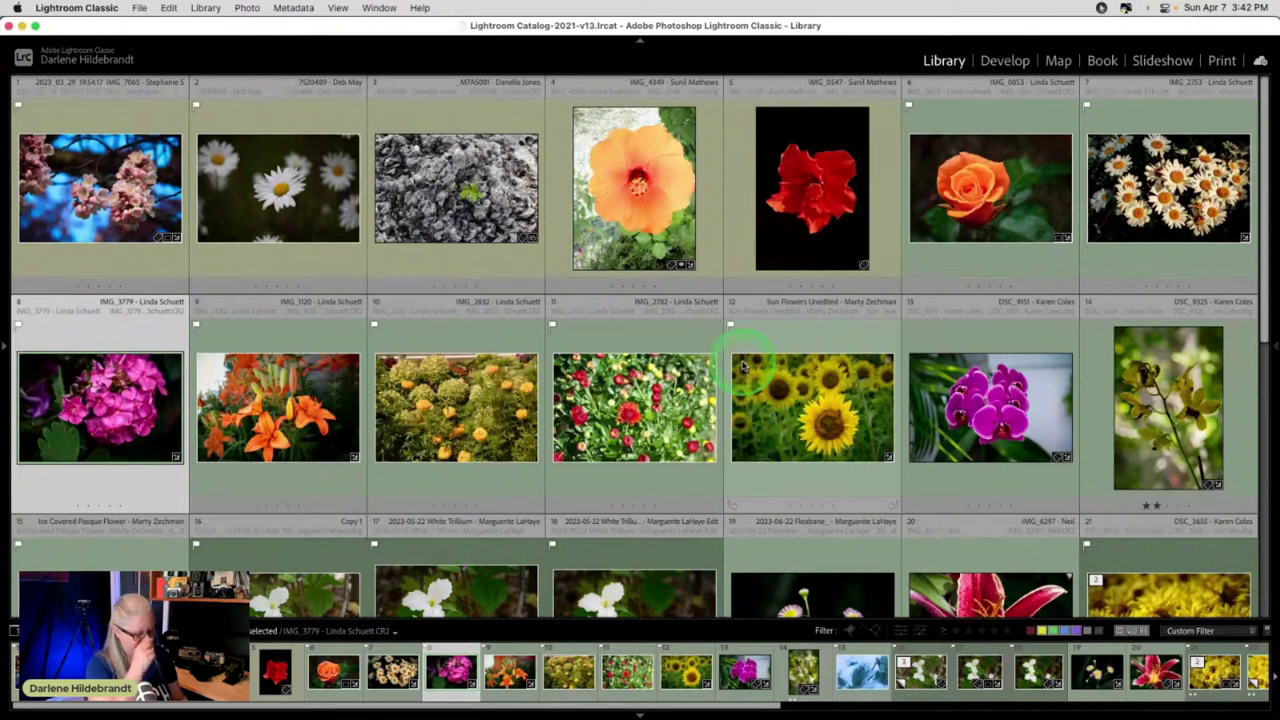
# - Open the pink phlox photo for developing and set its Blacks to -26 and Exposure to +0.20
pyautogui.press('d')
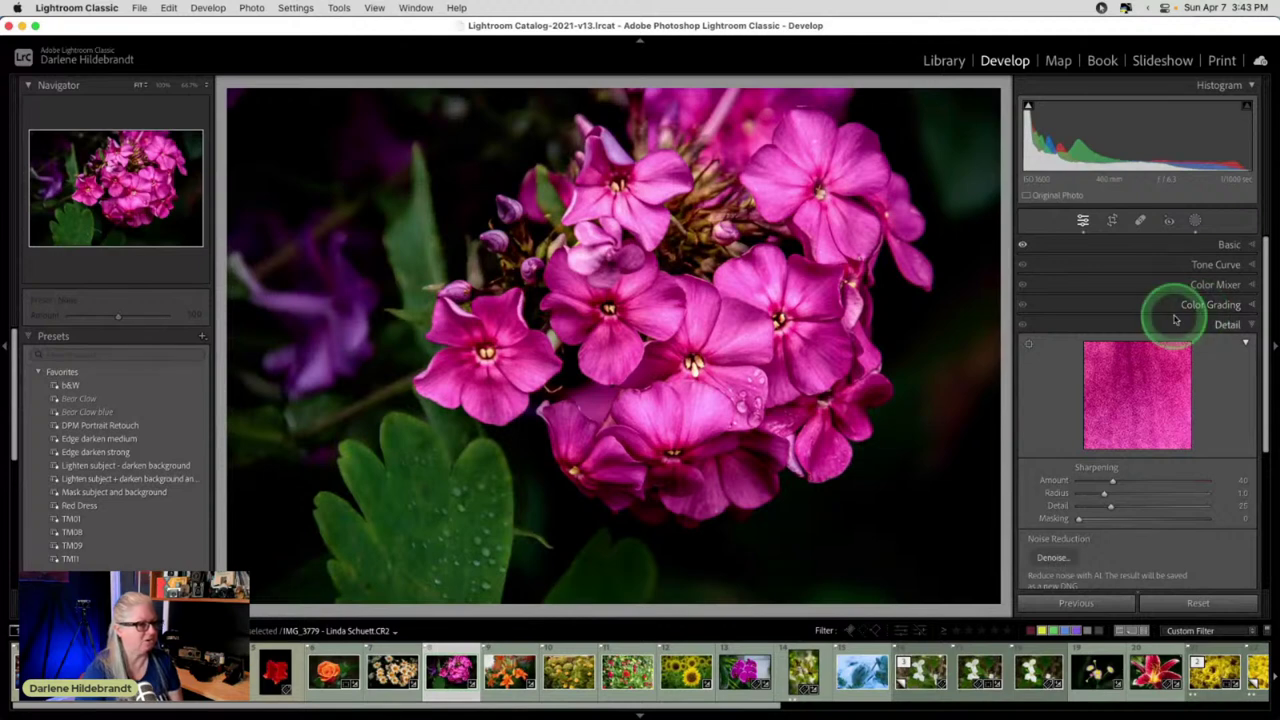
pyautogui.click(1225, 244)
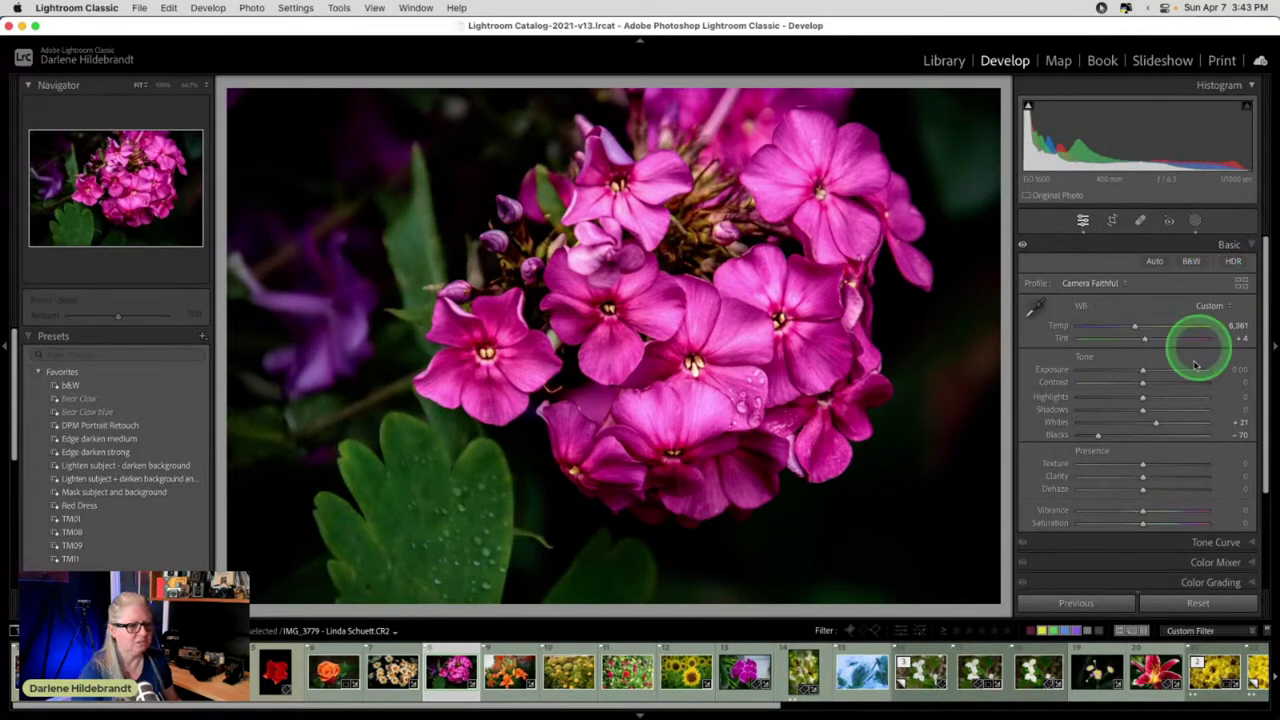
pyautogui.moveTo(1094, 434); pyautogui.dragTo(1126, 437)
pyautogui.moveTo(1142, 370); pyautogui.dragTo(1144, 372)
# - Reset the temperature adjustment of the flower mask to its default
pyautogui.click(1195, 220)
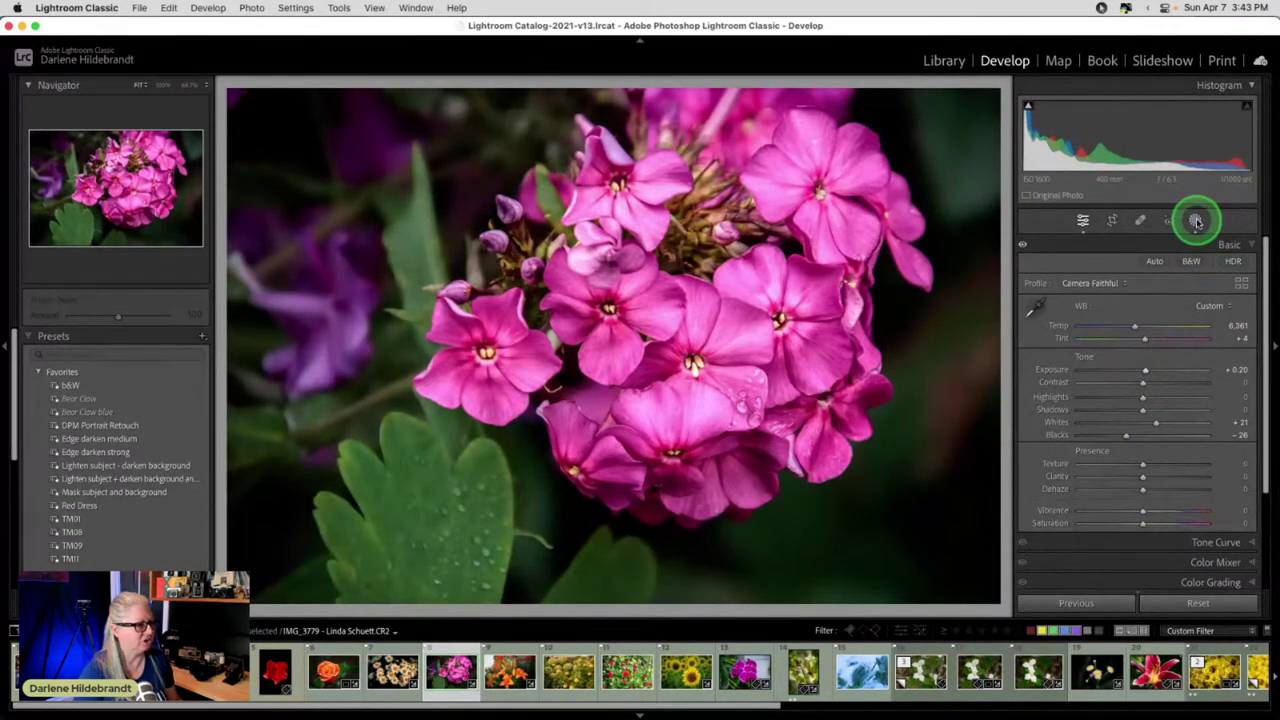
pyautogui.click(936, 136)
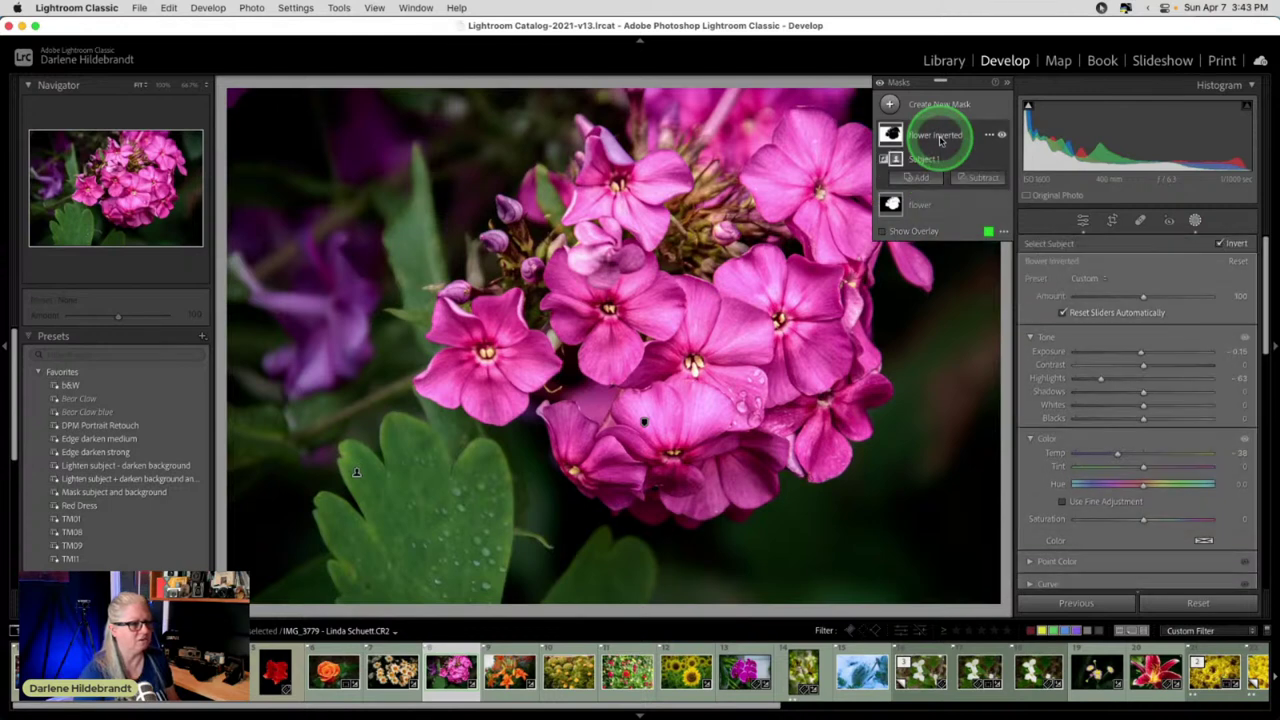
pyautogui.click(940, 205)
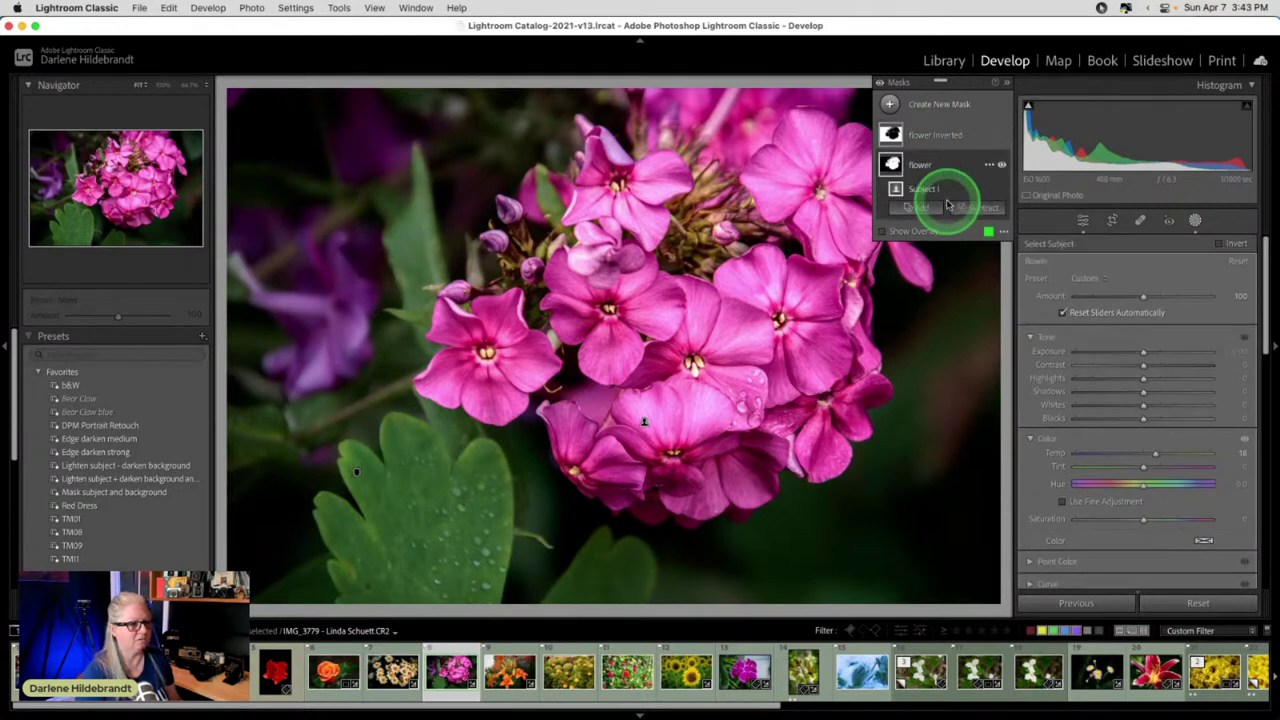
pyautogui.doubleClick(1152, 452)
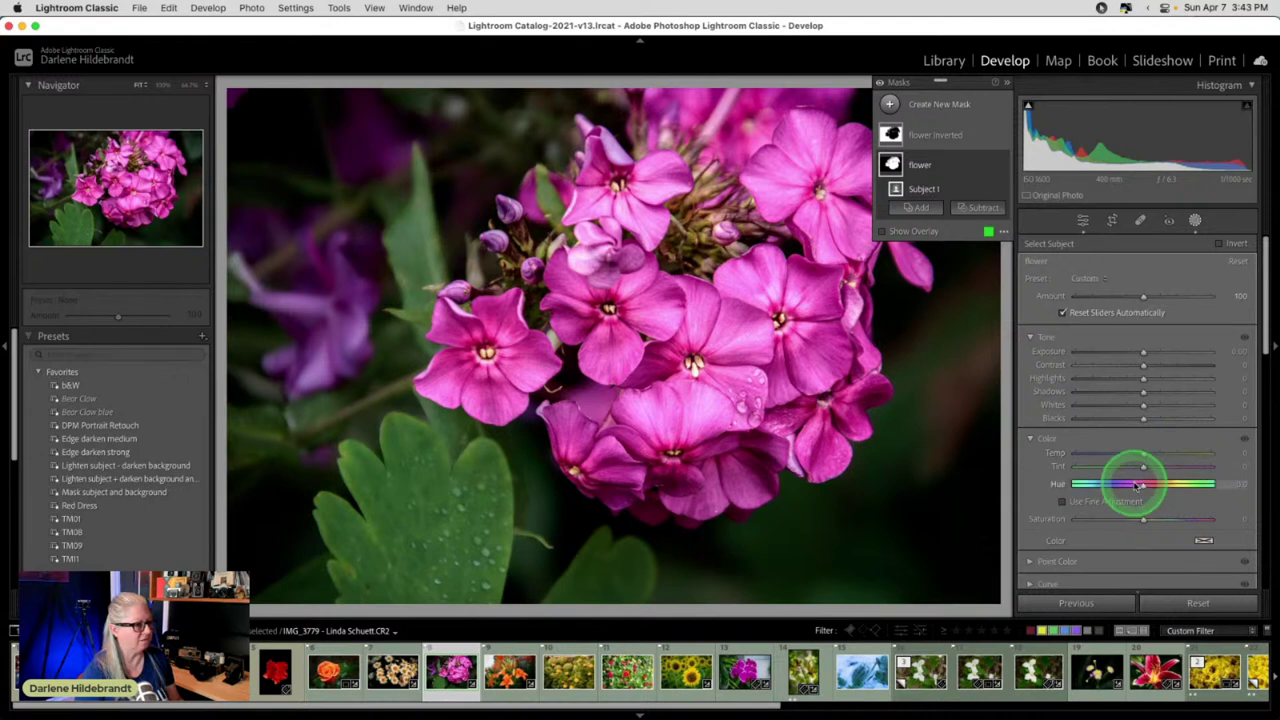
# - Adjust the highlights of the inverted flower mask and set its Texture to about -40
pyautogui.click(948, 136)
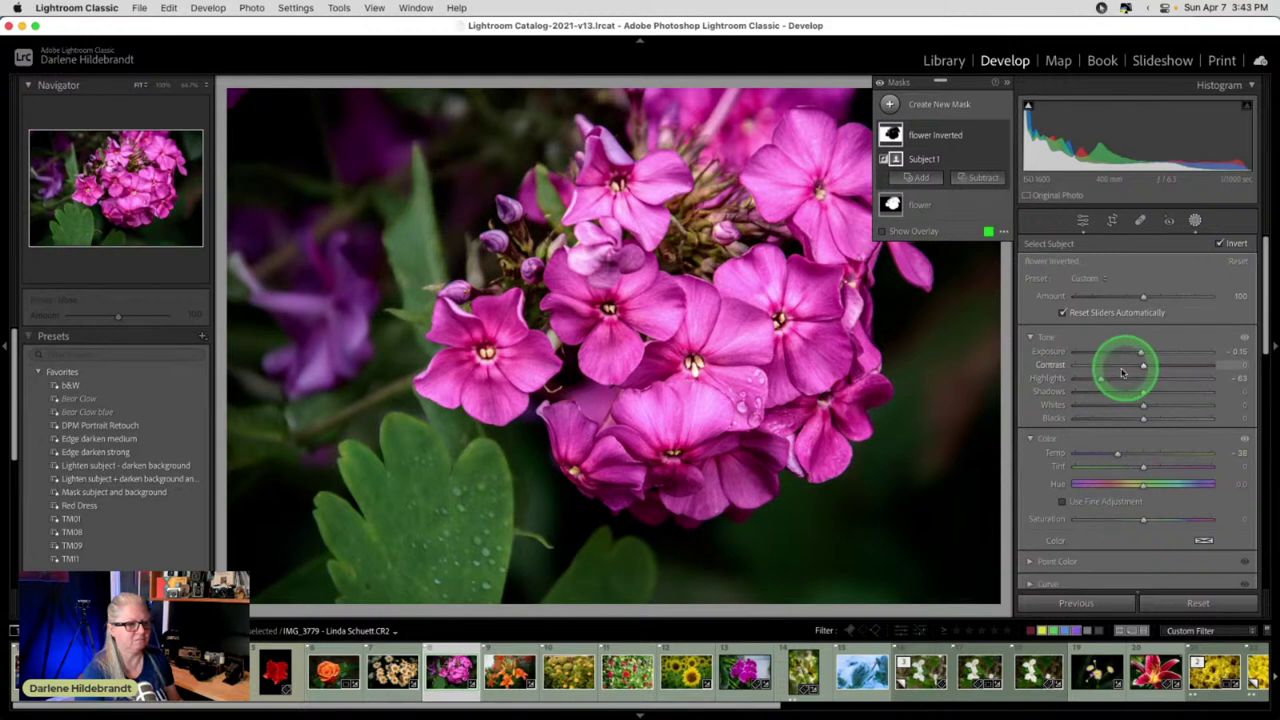
pyautogui.moveTo(1103, 378); pyautogui.dragTo(1115, 379)
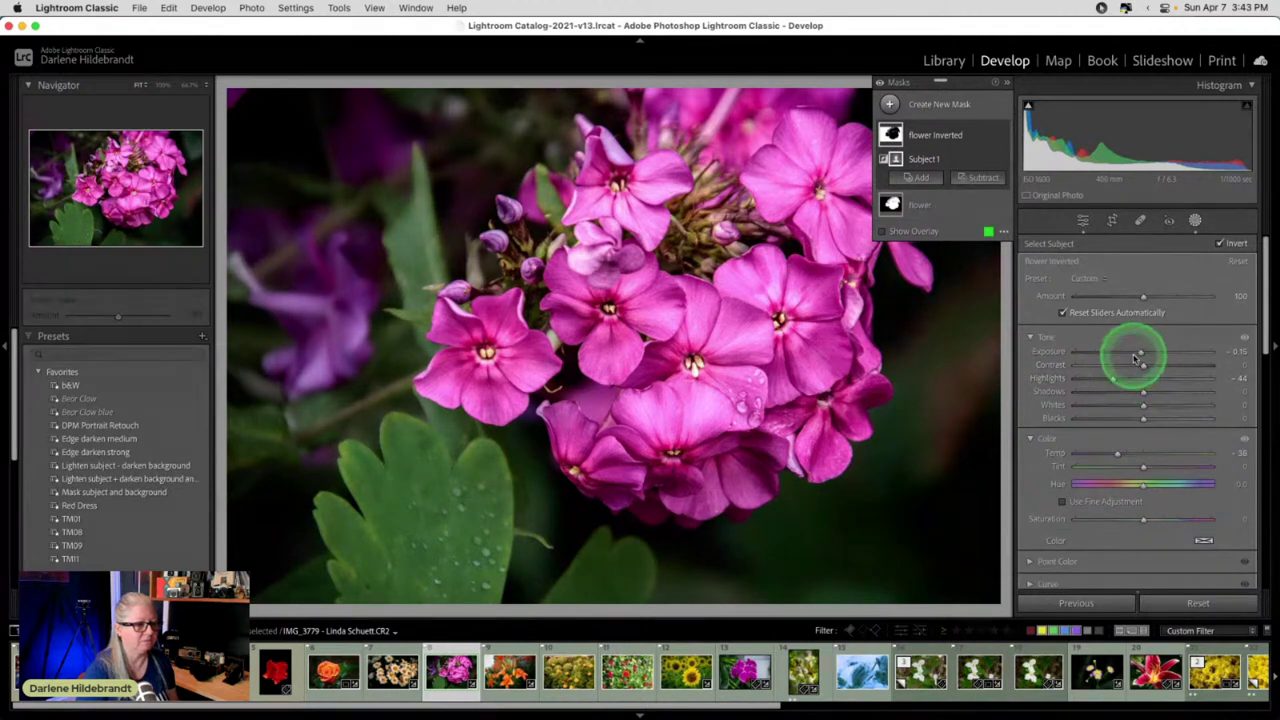
pyautogui.moveTo(1114, 373); pyautogui.dragTo(1043, 366)
pyautogui.scroll(-5, 1114, 391)
pyautogui.scroll(-1, 1120, 391)
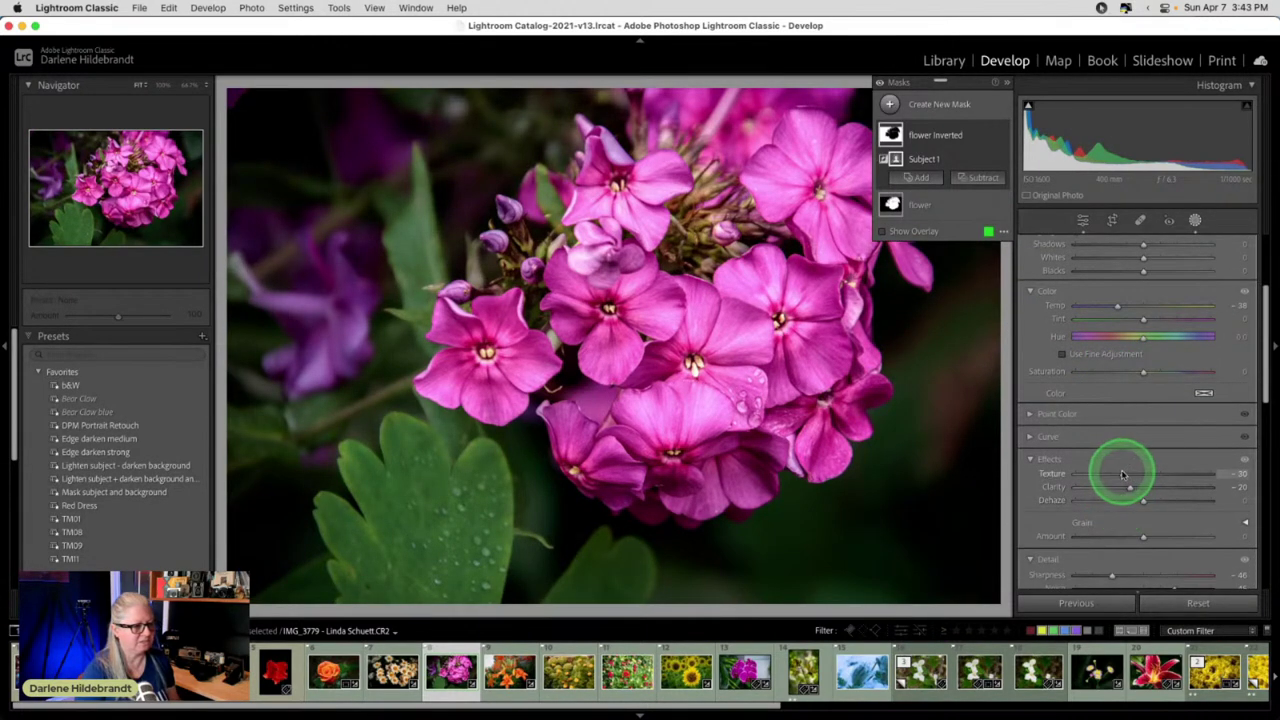
pyautogui.moveTo(1121, 475)
pyautogui.mouseDown()
pyautogui.moveTo(1080, 473)
pyautogui.moveTo(1111, 471)
pyautogui.mouseUp()
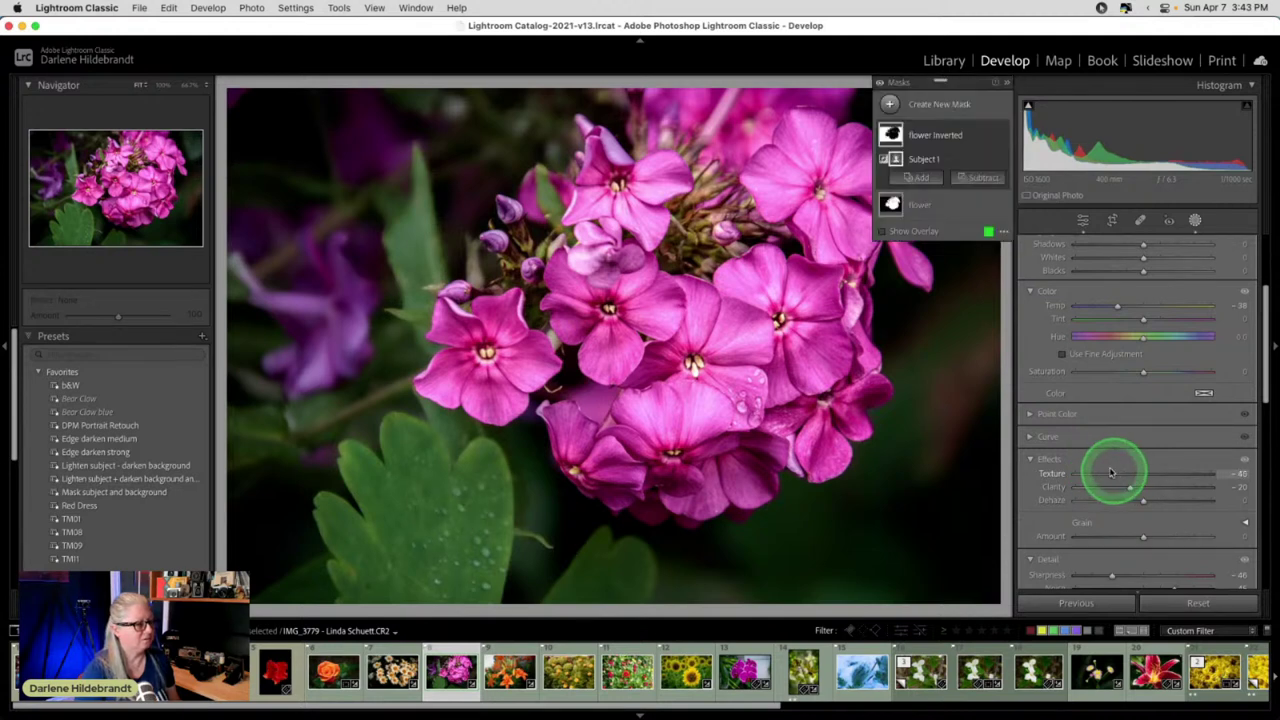
# - Select the flower mask and compare the phlox photo's before and after versions several times
pyautogui.click(947, 206)
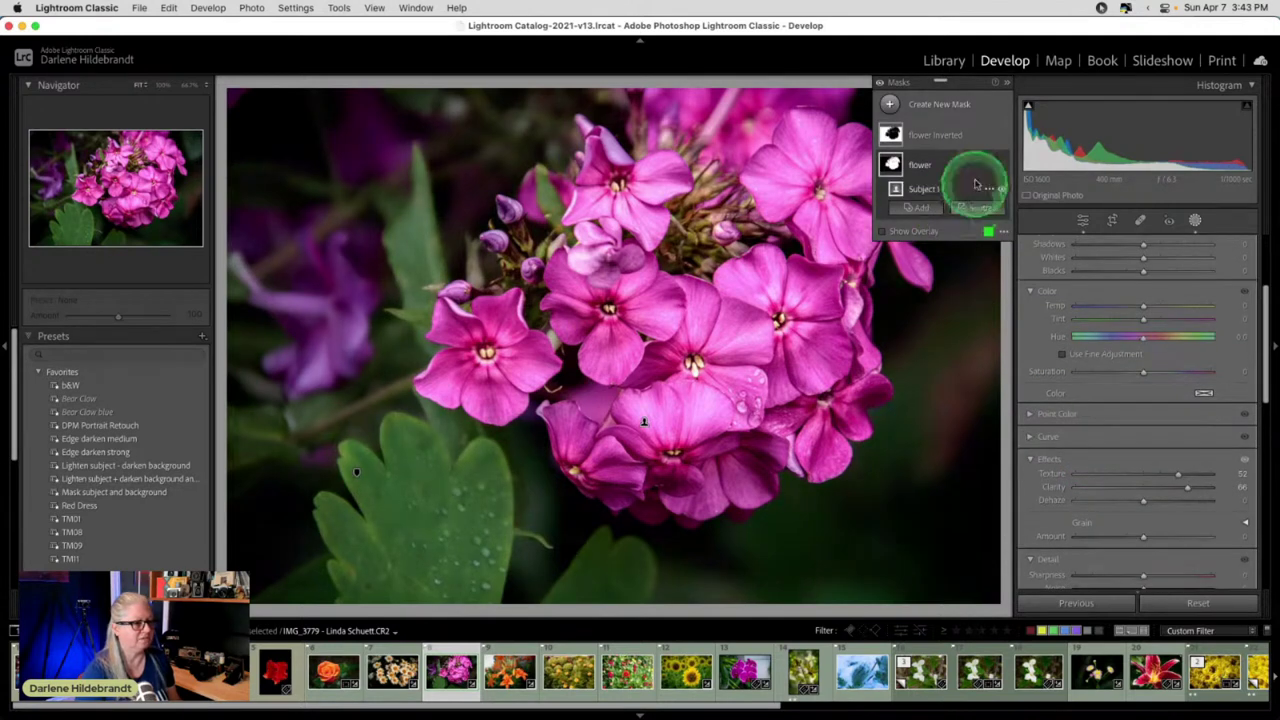
pyautogui.press('\\')
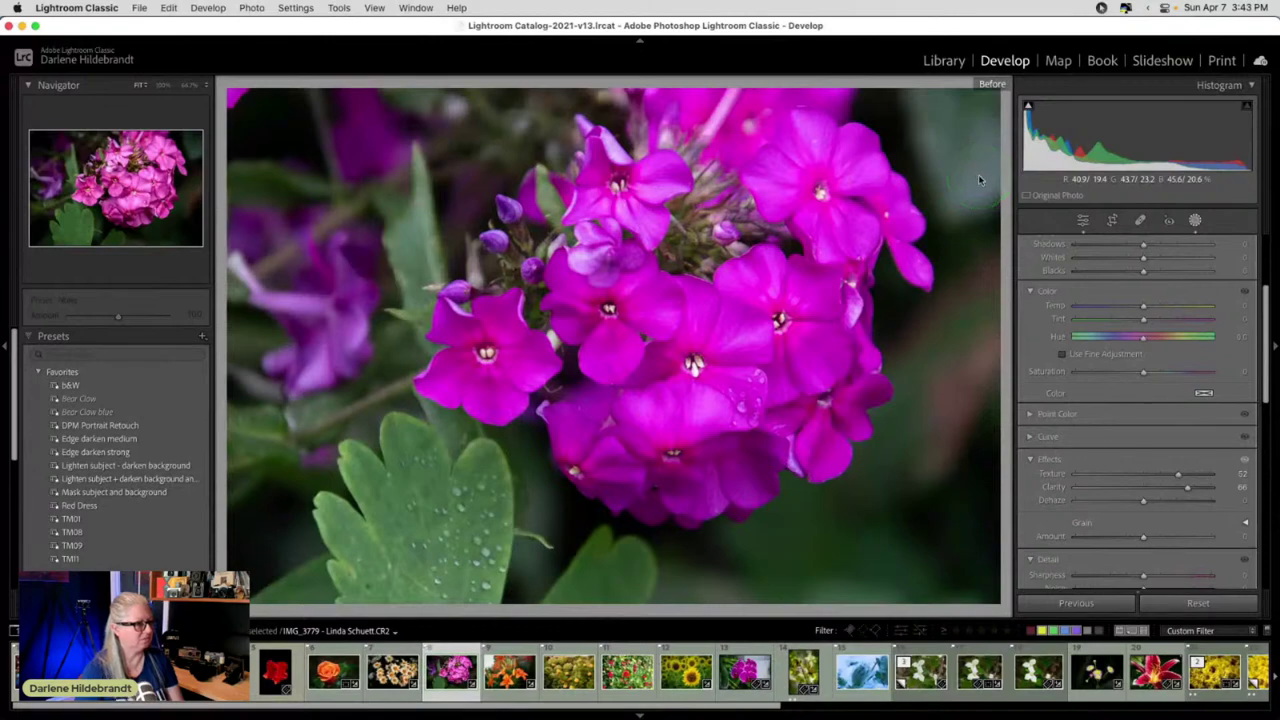
pyautogui.press('\\')
pyautogui.press('\\')
pyautogui.press('\\')
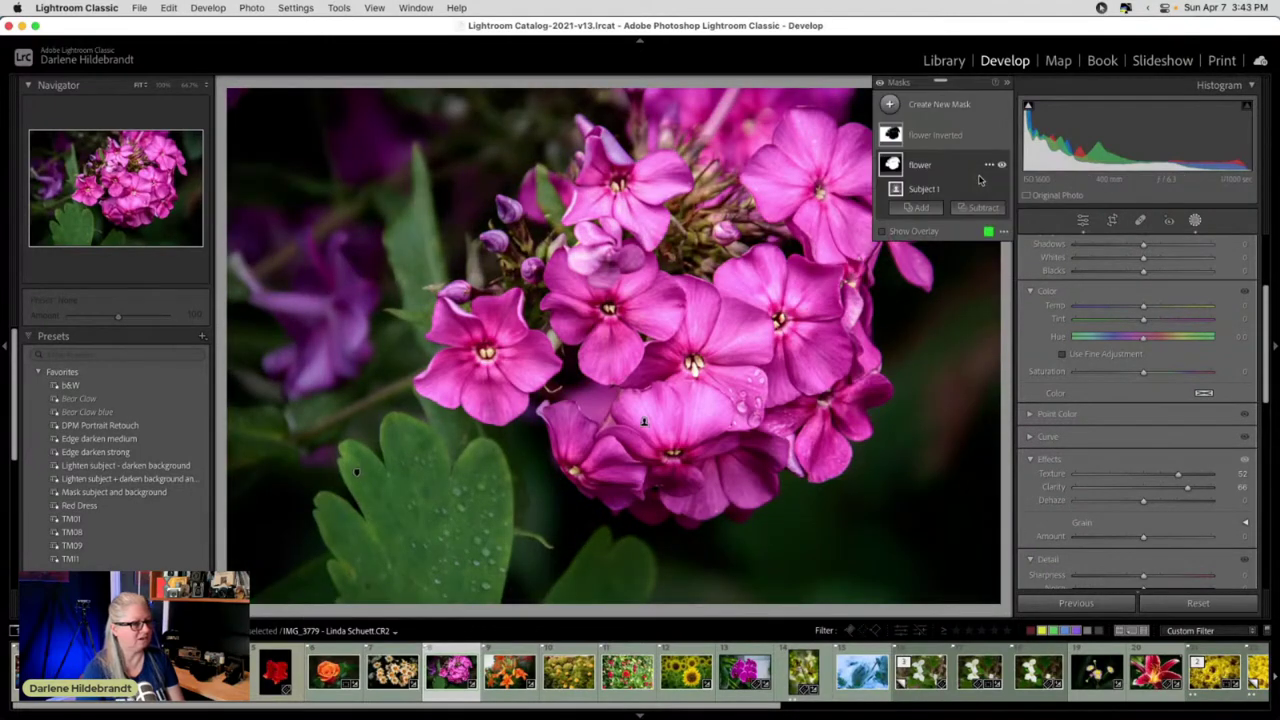
pyautogui.press('\\')
pyautogui.press('\\')
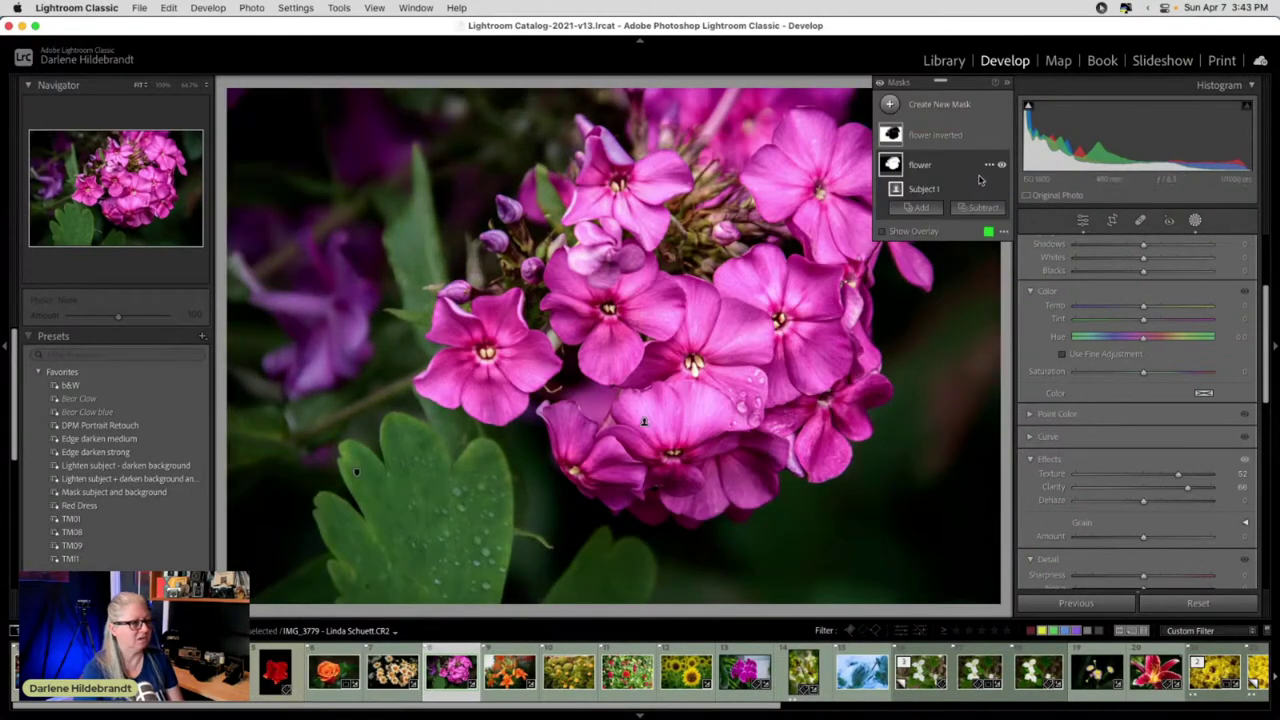
# - Leave masking and apply the Camera Portrait profile to the phlox photo
pyautogui.click(1195, 221)
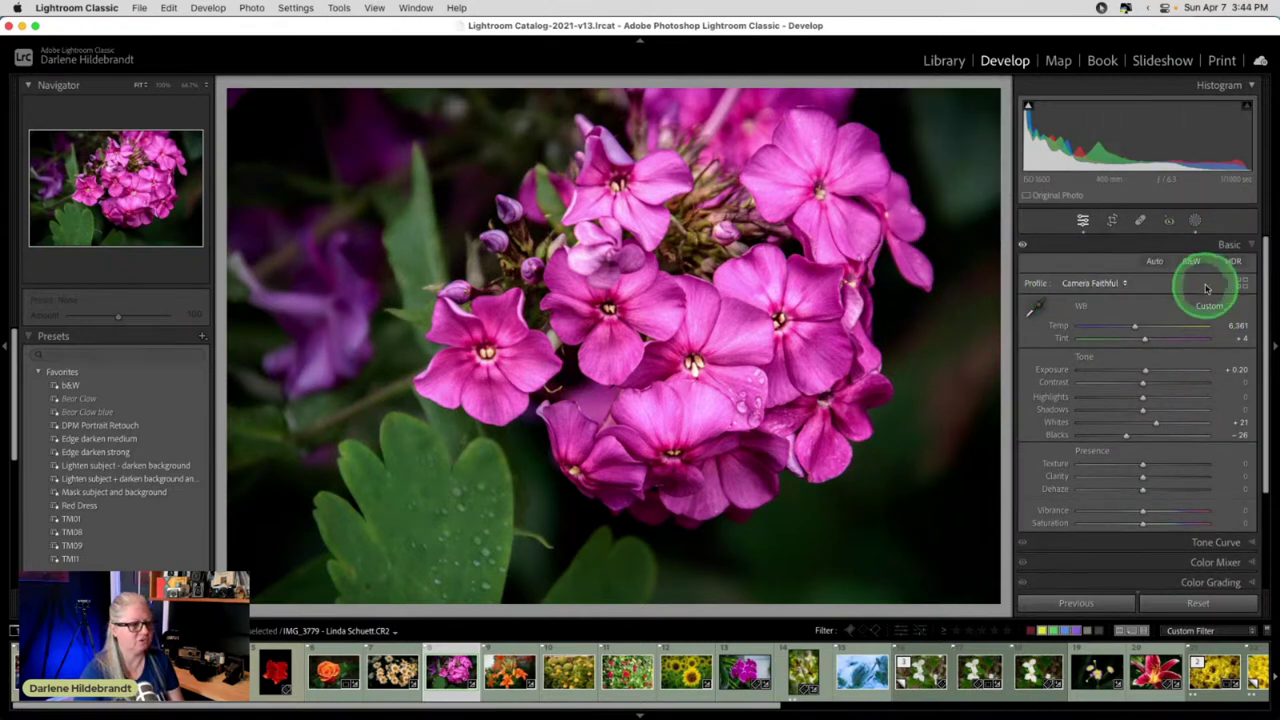
pyautogui.click(1241, 284)
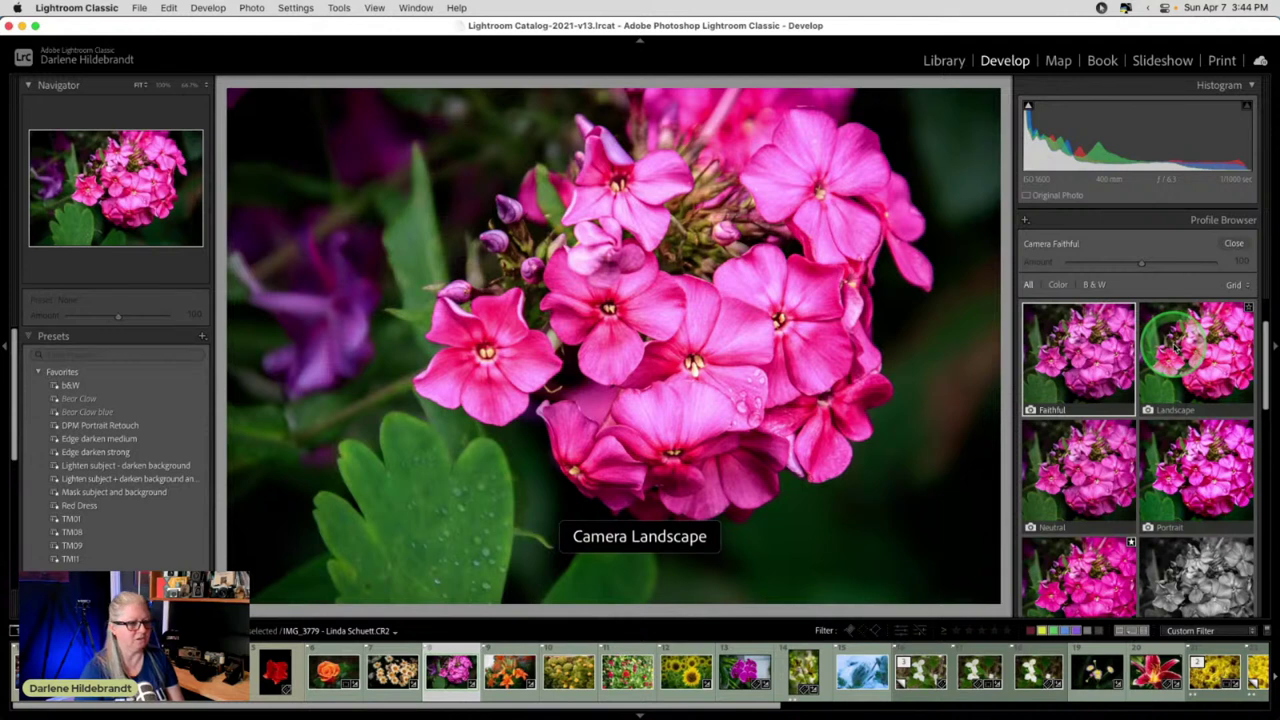
pyautogui.click(1193, 462)
pyautogui.click(1221, 252)
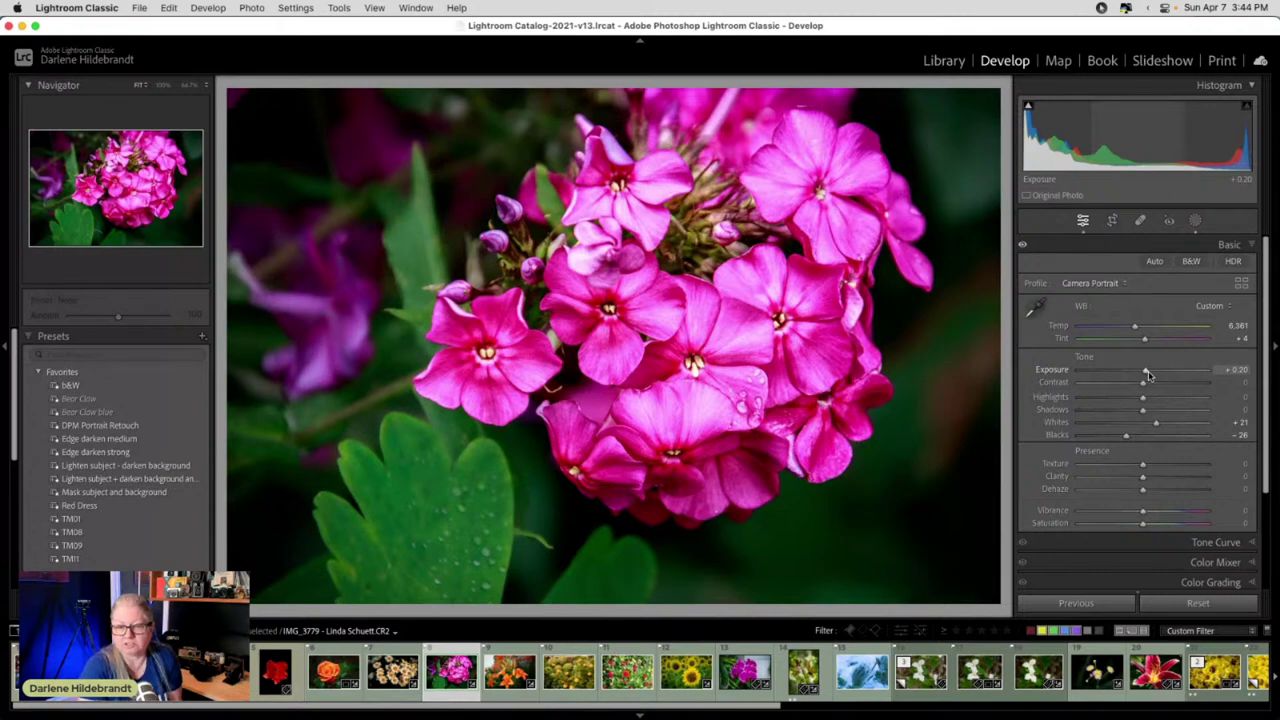
# - Crop the orange lily photo to a 1 x 1 aspect ratio, framing the main blooms and buds
pyautogui.press('Right')
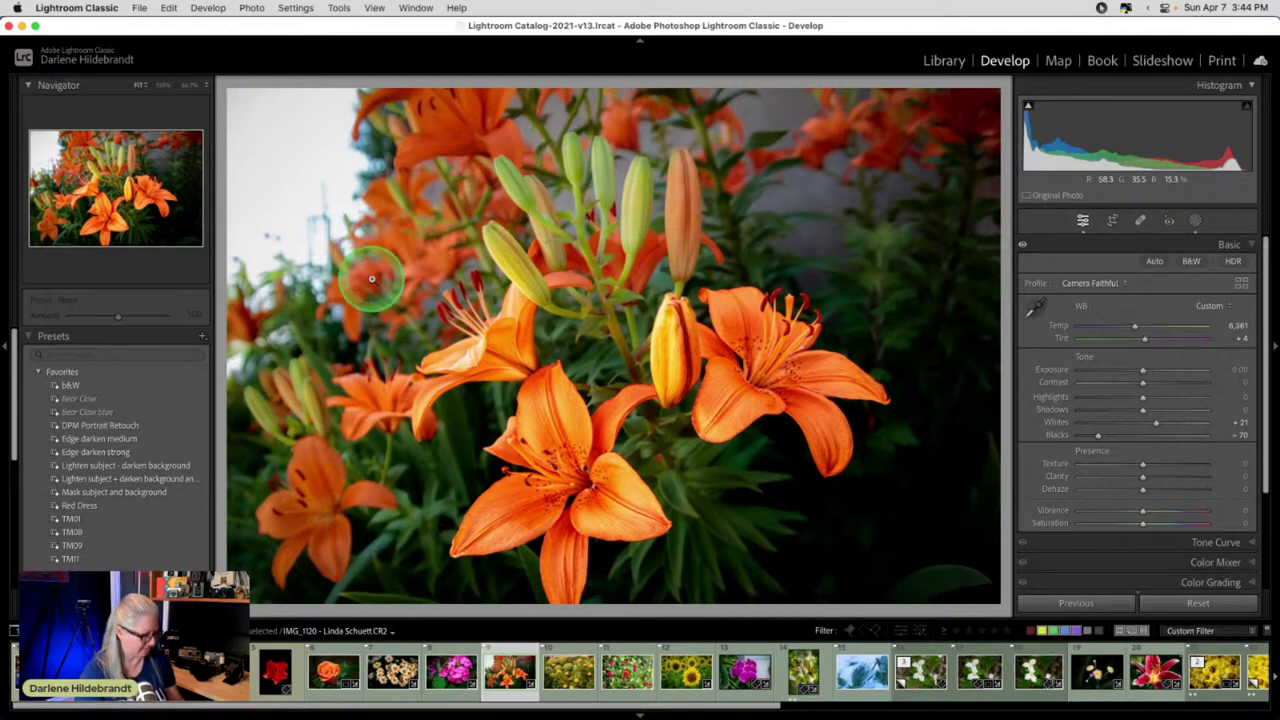
pyautogui.press('r')
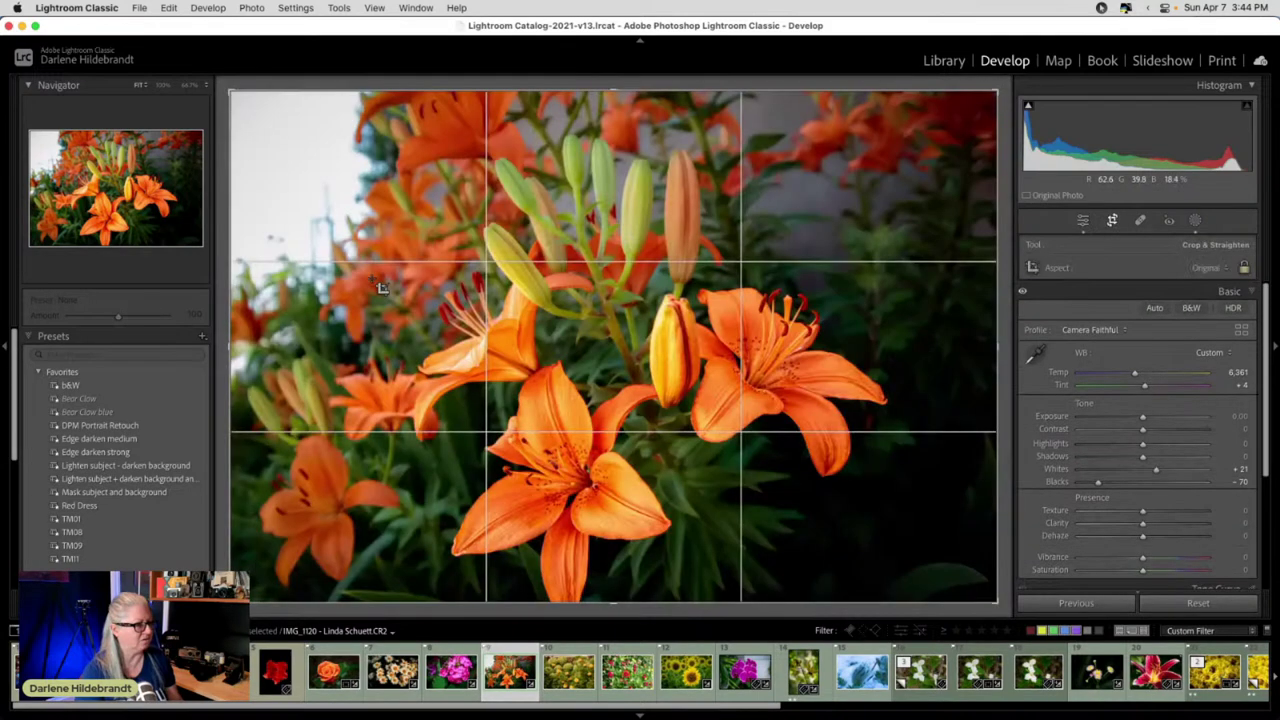
pyautogui.click(1201, 270)
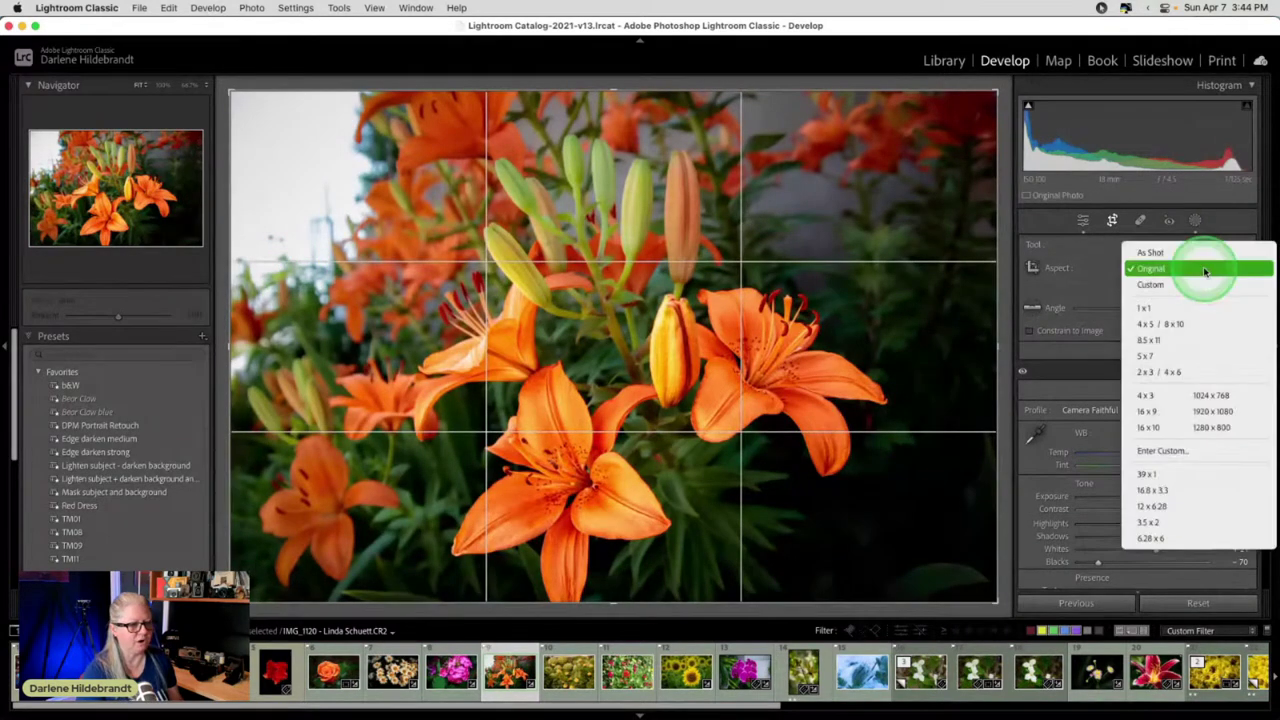
pyautogui.click(1165, 309)
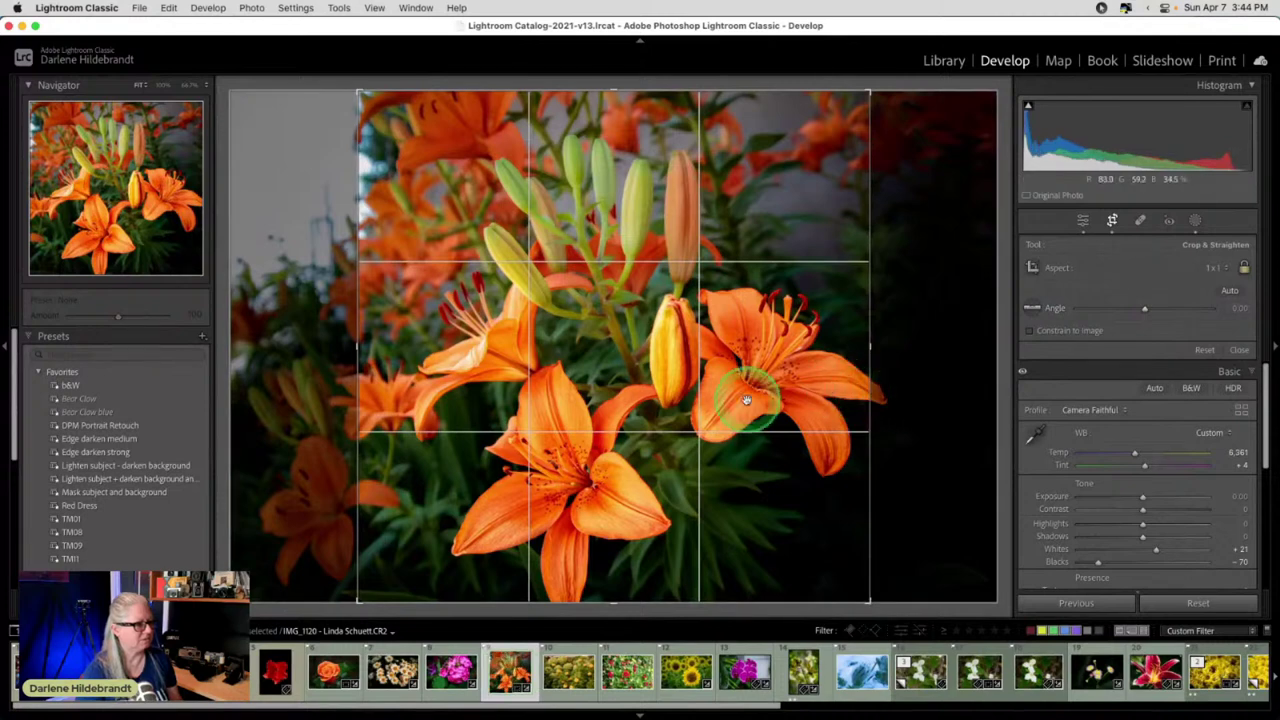
pyautogui.moveTo(823, 437); pyautogui.dragTo(638, 431)
pyautogui.doubleClick(638, 431)
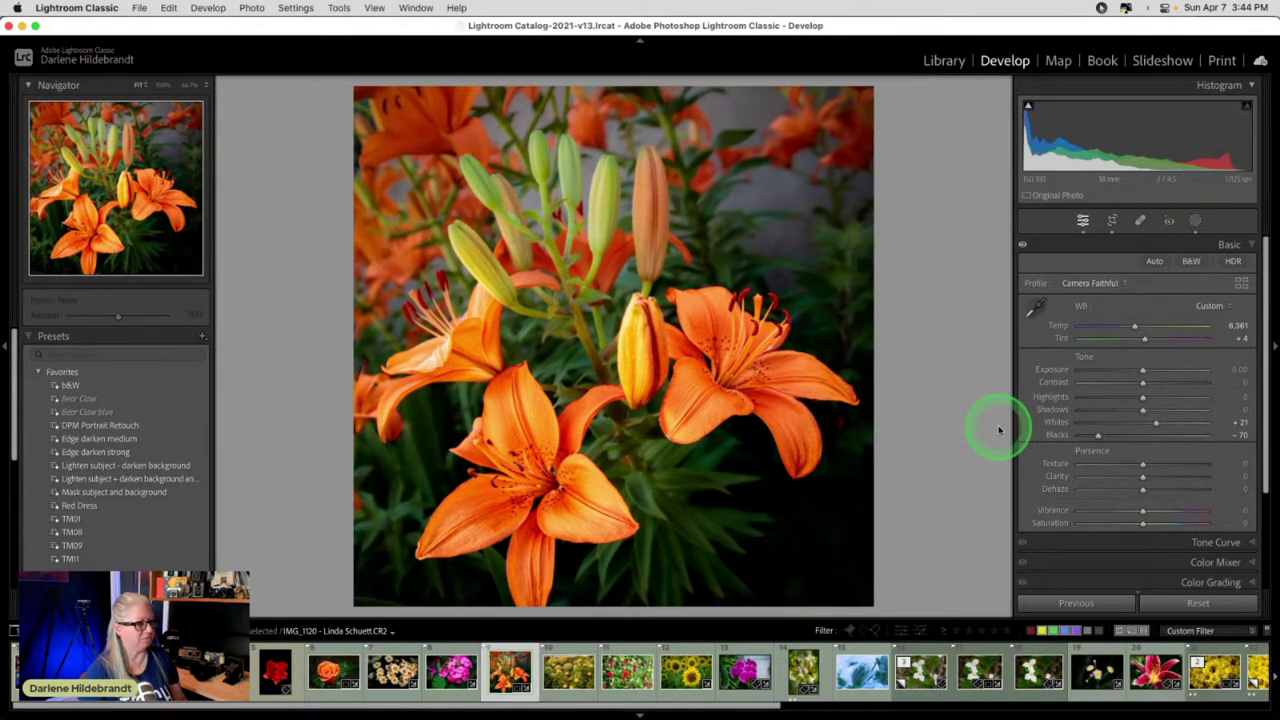
# - Set the lily photo's Blacks to -37 and Whites to +33, and compare it with the unedited version
pyautogui.moveTo(1110, 440); pyautogui.dragTo(1163, 423)
pyautogui.press('alt')
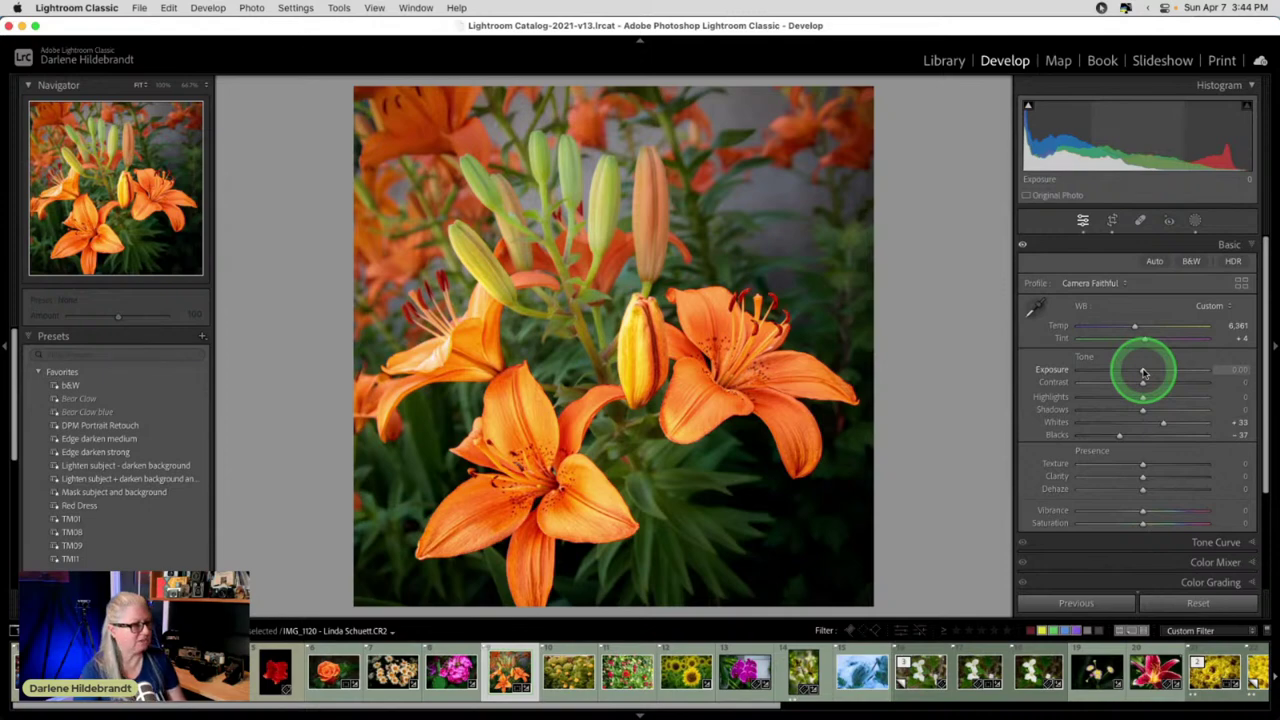
pyautogui.press('\\')
pyautogui.press('\\')
pyautogui.press('\\')
pyautogui.press('\\')
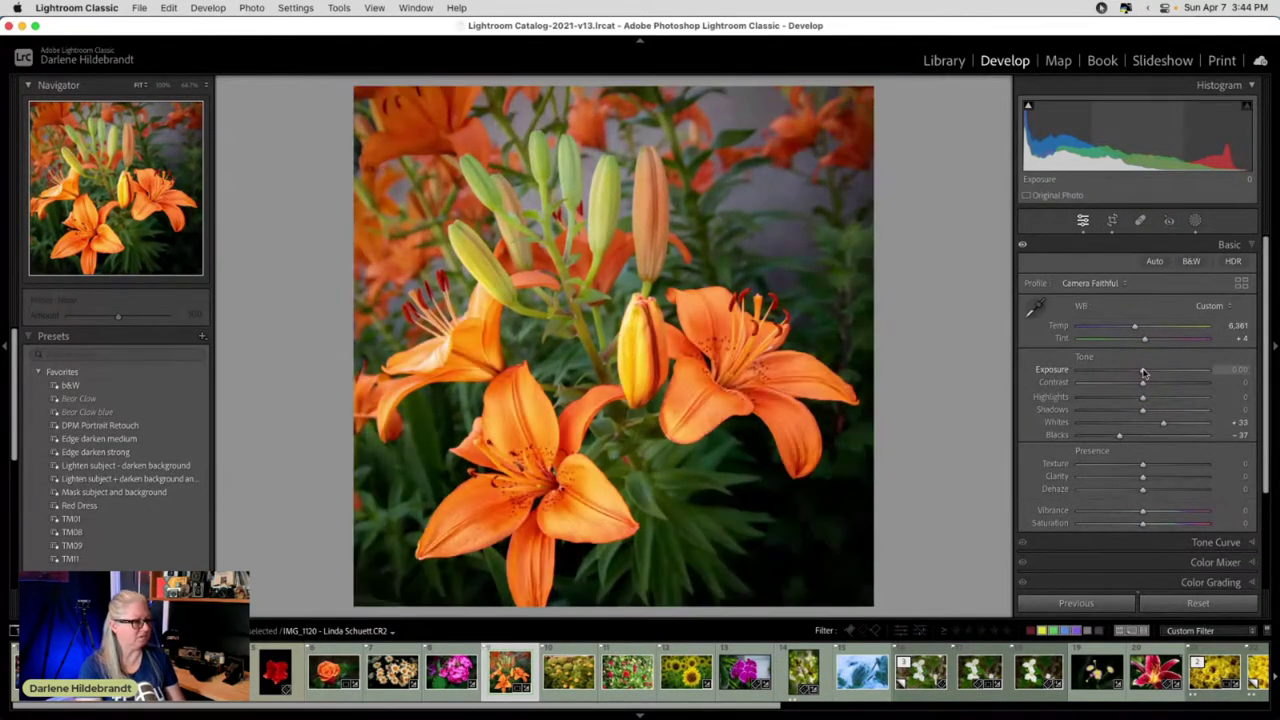
# - Open the unedited sunflower photo from the library grid for developing and compare its before and after versions
pyautogui.press('g')
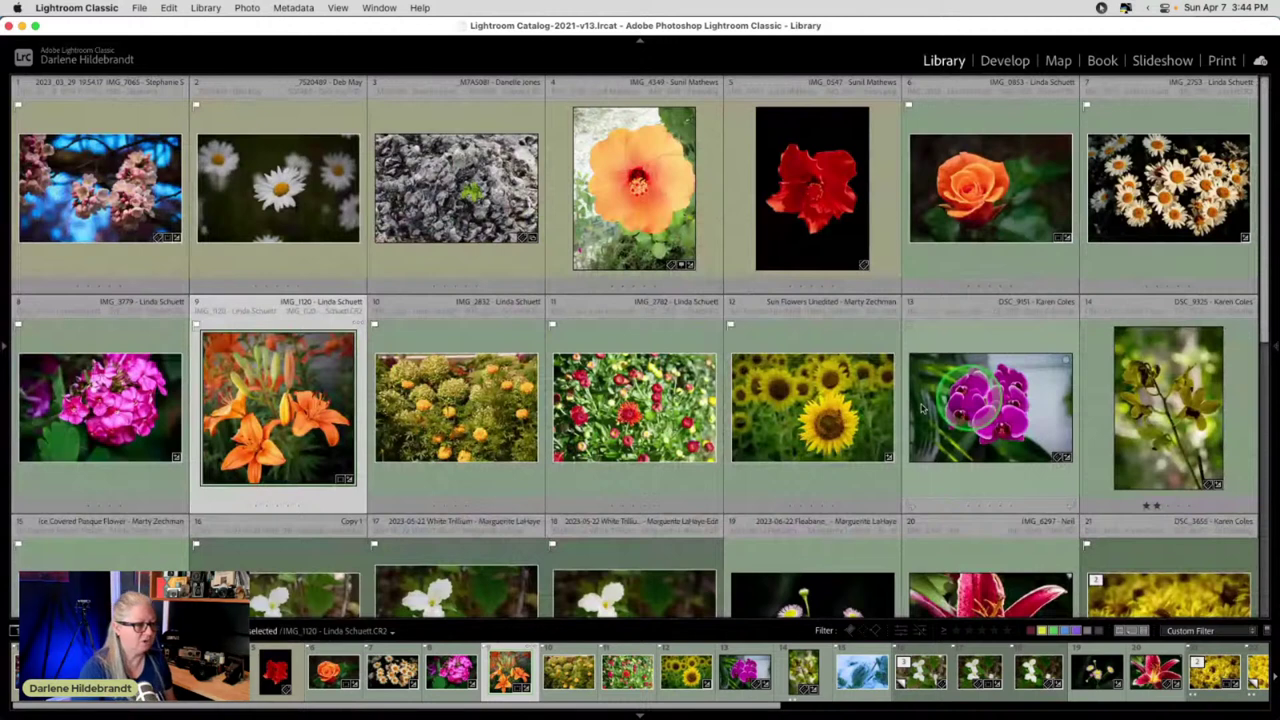
pyautogui.click(812, 392)
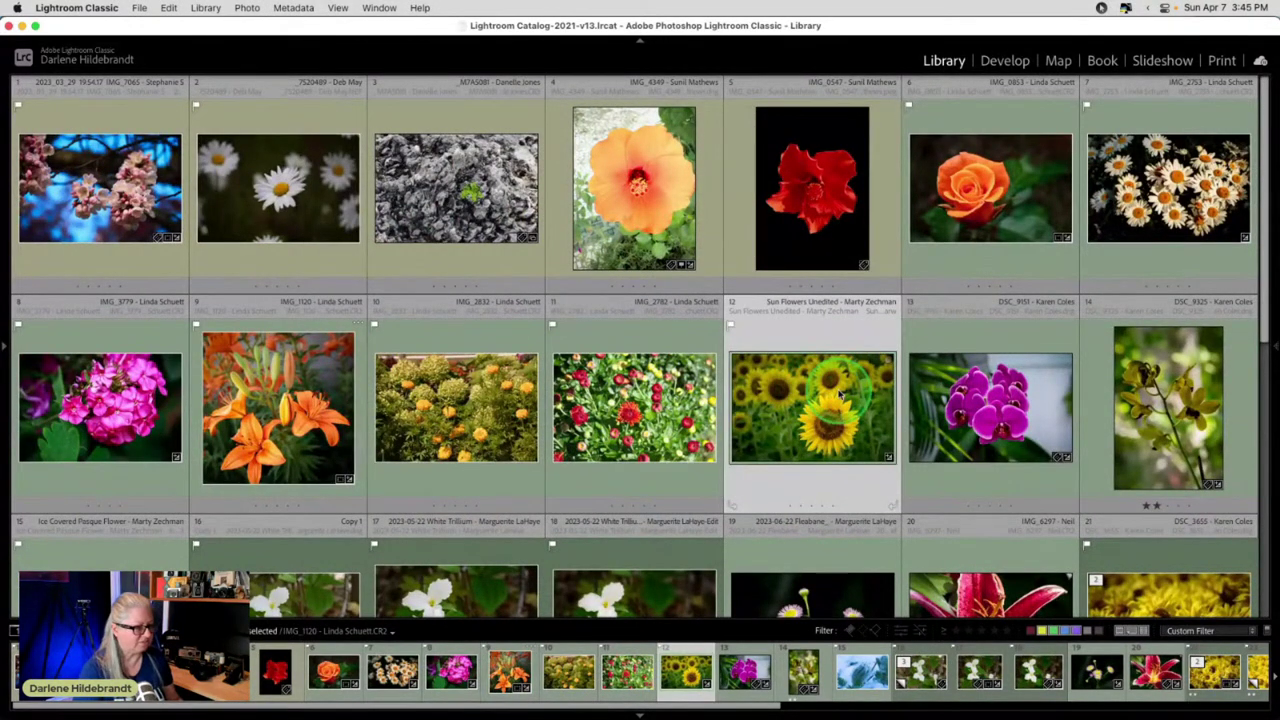
pyautogui.press('d')
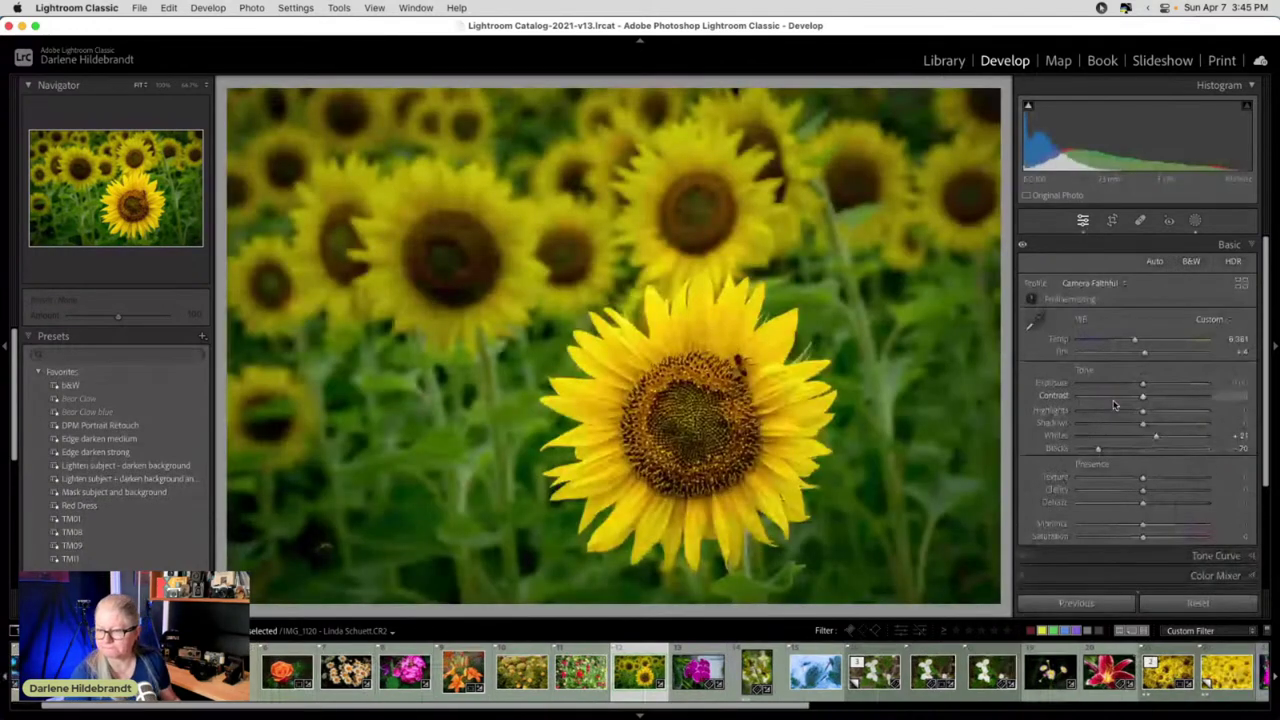
pyautogui.click(1116, 404)
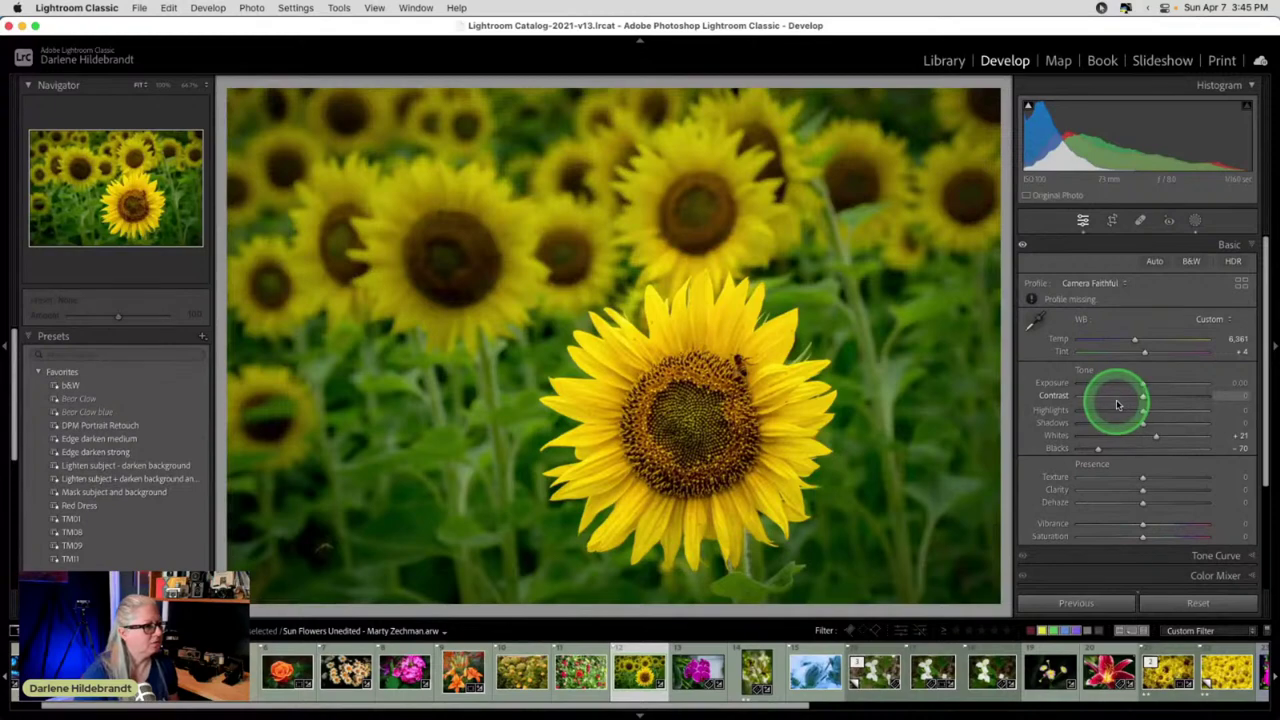
pyautogui.press('\\')
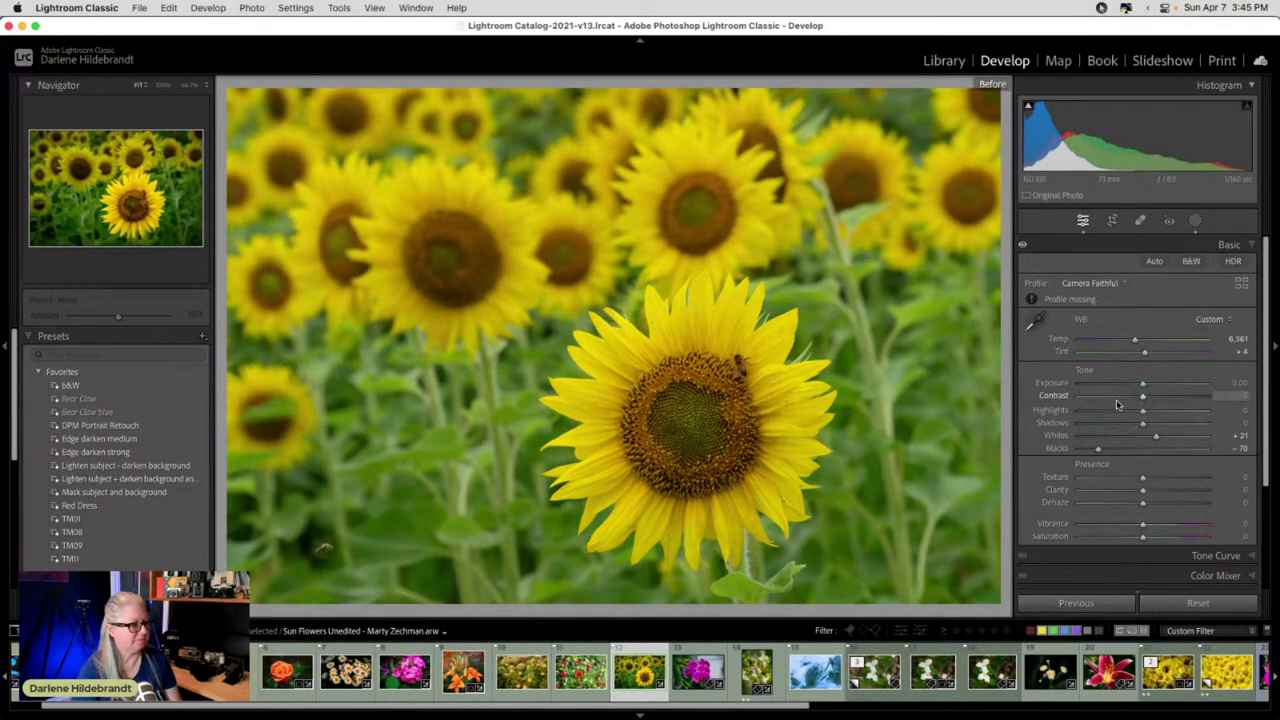
pyautogui.press('\\')
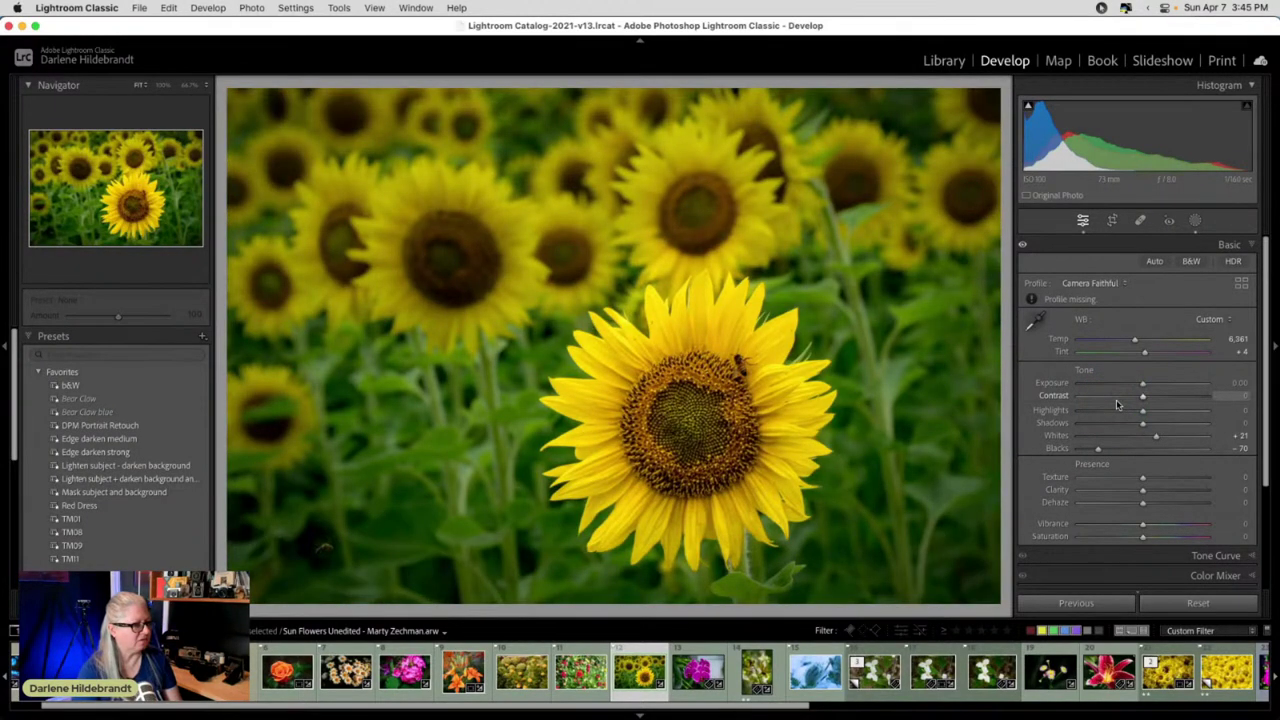
pyautogui.press('\\')
pyautogui.press('\\')
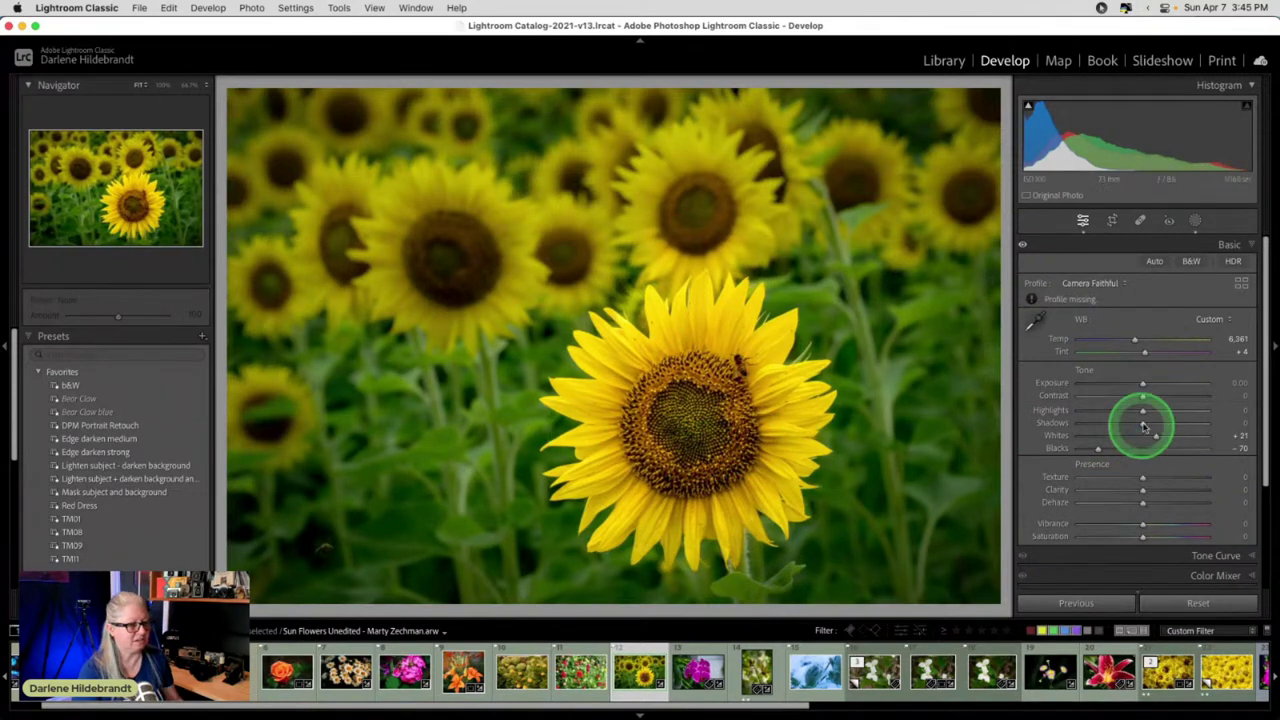
# - Set the sunflower photo's Exposure to +0.40, Highlights to -21, Whites to +20 and Blacks to -57
pyautogui.moveTo(1103, 449); pyautogui.dragTo(1111, 449)
pyautogui.moveTo(1143, 384); pyautogui.dragTo(1147, 386)
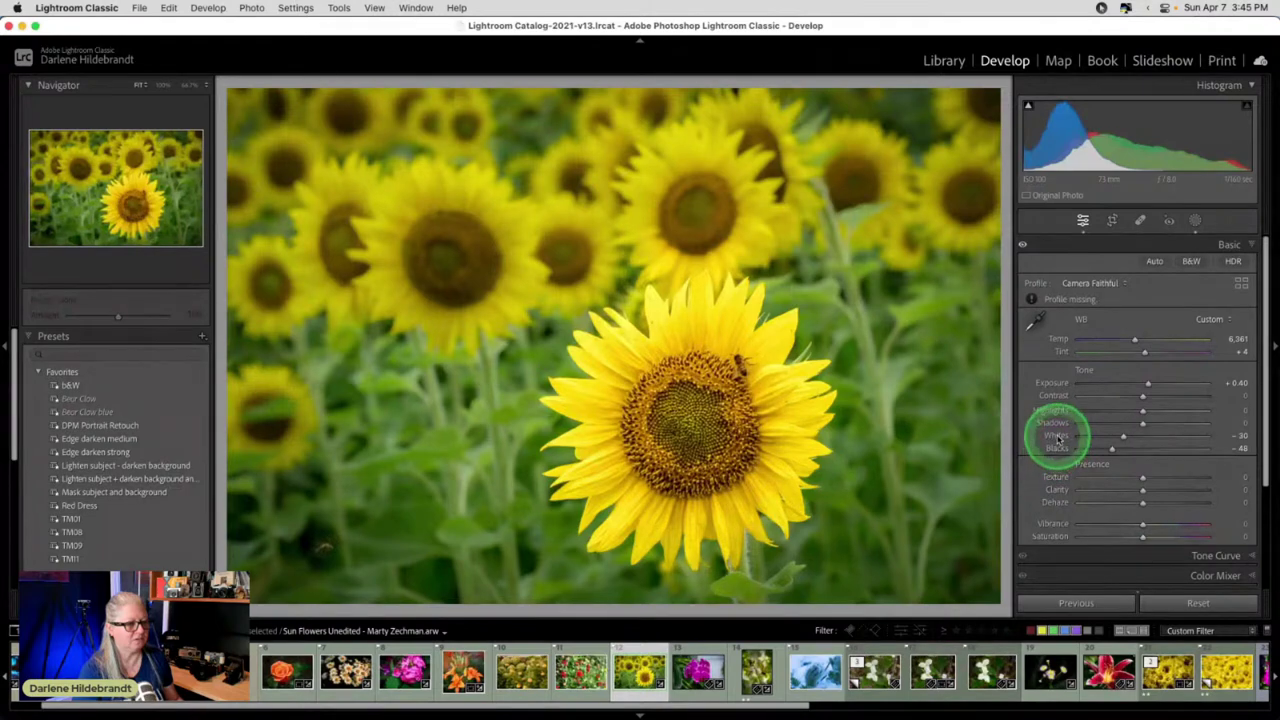
pyautogui.moveTo(1057, 434); pyautogui.dragTo(1133, 418)
pyautogui.press('alt')
pyautogui.press('alt')
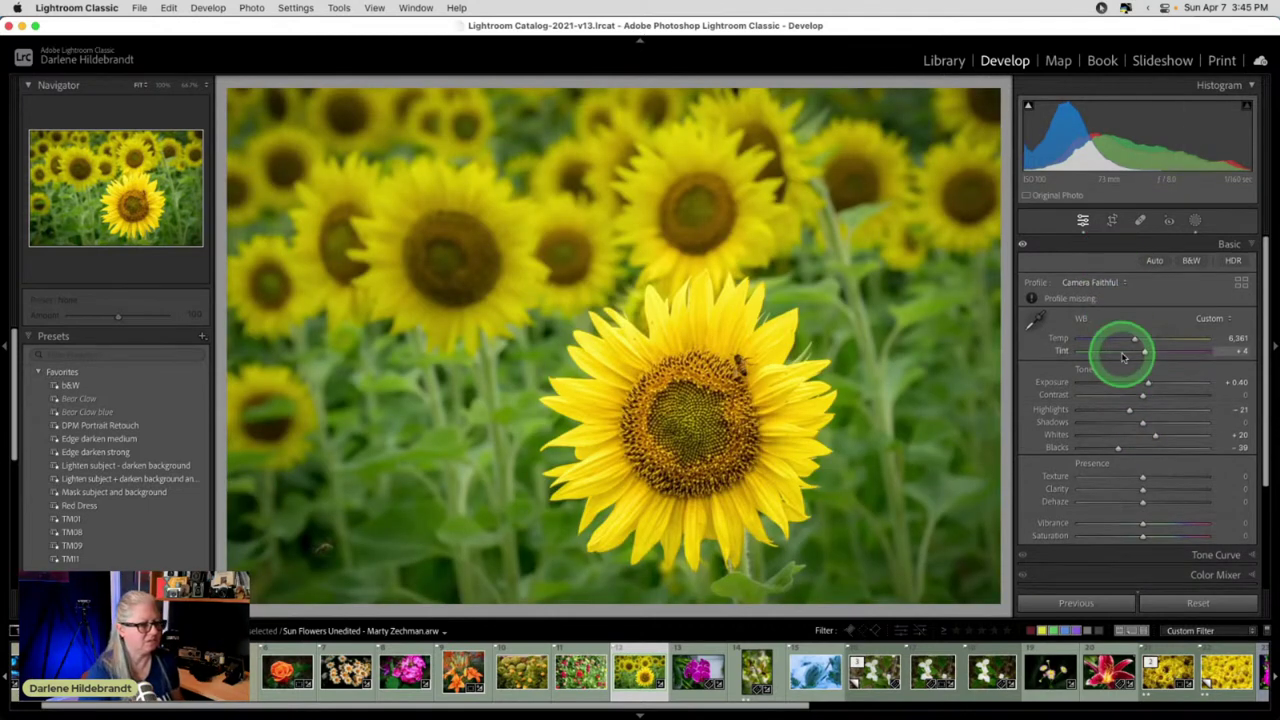
pyautogui.scroll(-1, 1123, 357)
pyautogui.moveTo(1117, 436); pyautogui.dragTo(1108, 436)
# - Subtract the blurred sunflower behind the main bloom from the flower mask using object selection
pyautogui.click(1195, 220)
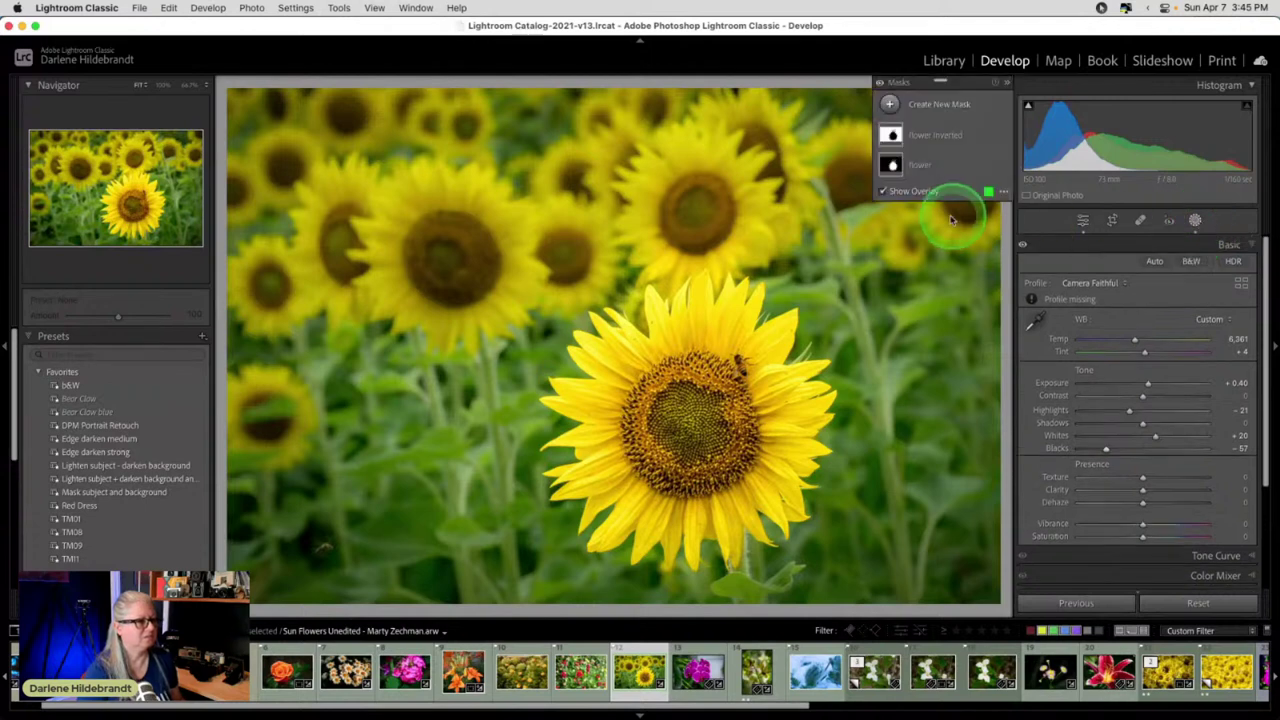
pyautogui.click(945, 166)
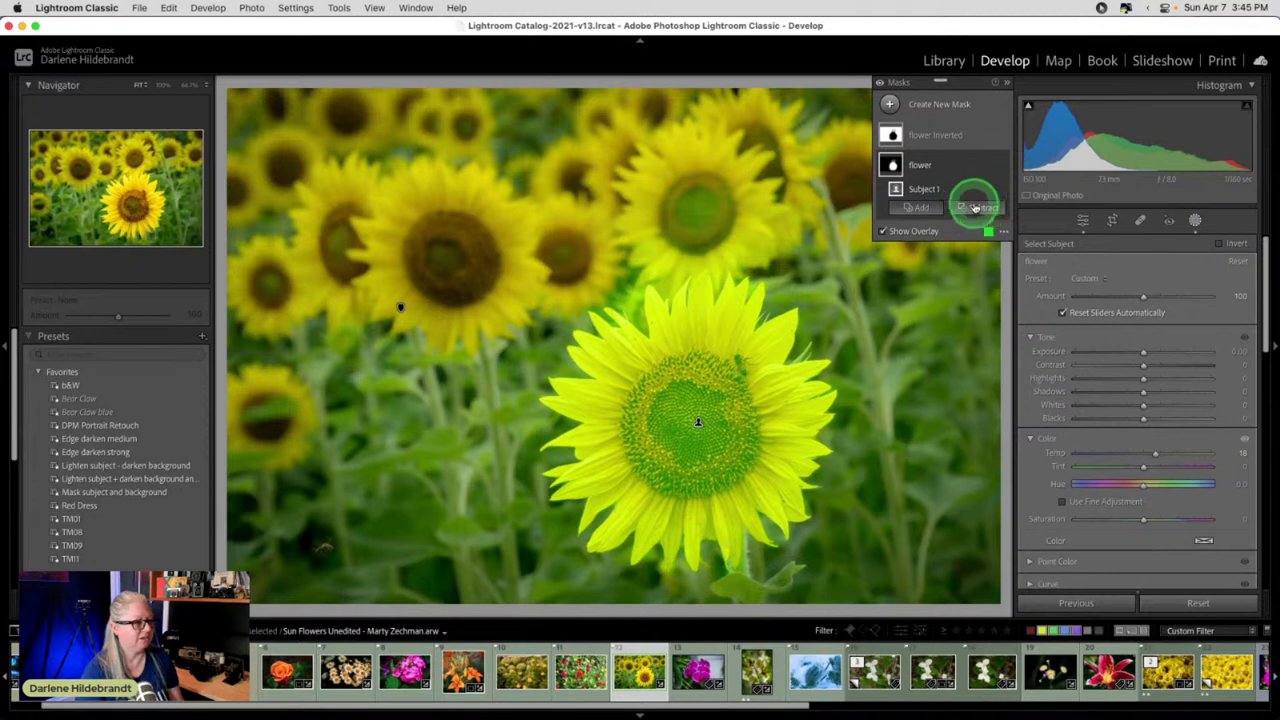
pyautogui.click(975, 207)
pyautogui.click(1000, 300)
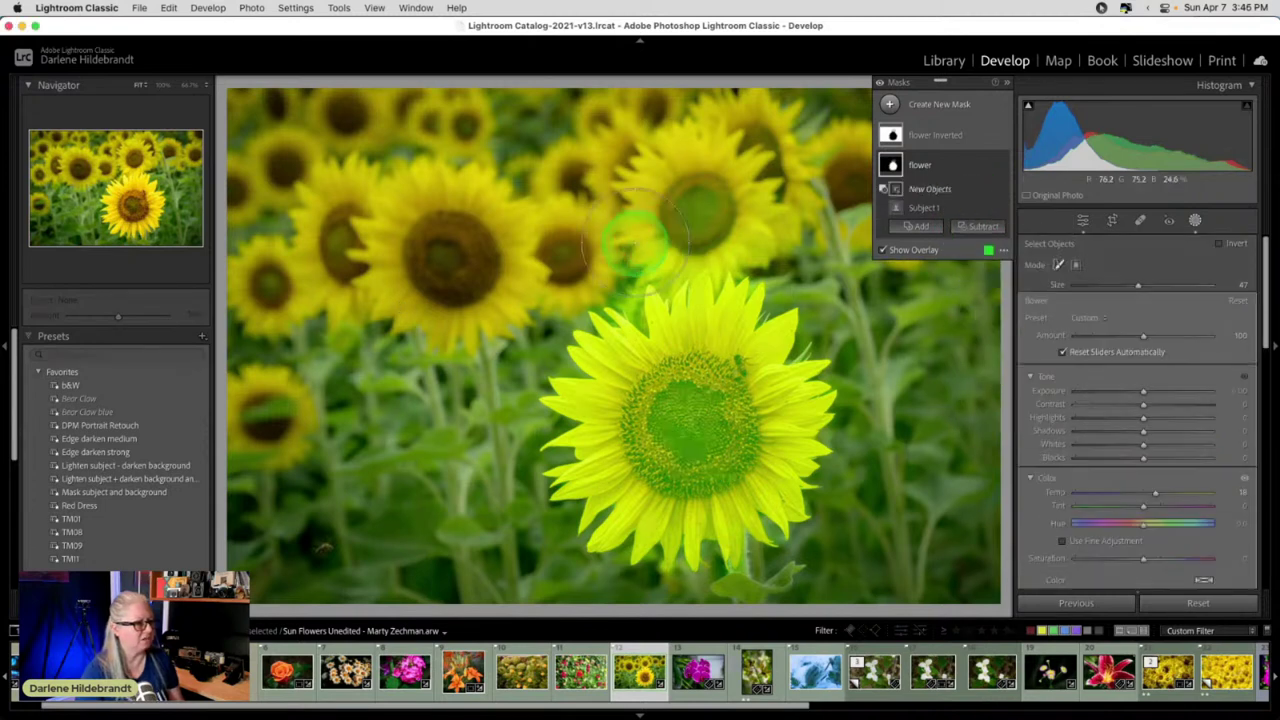
pyautogui.moveTo(630, 255)
pyautogui.mouseDown()
pyautogui.moveTo(757, 214)
pyautogui.moveTo(740, 163)
pyautogui.moveTo(664, 162)
pyautogui.moveTo(610, 195)
pyautogui.mouseUp()
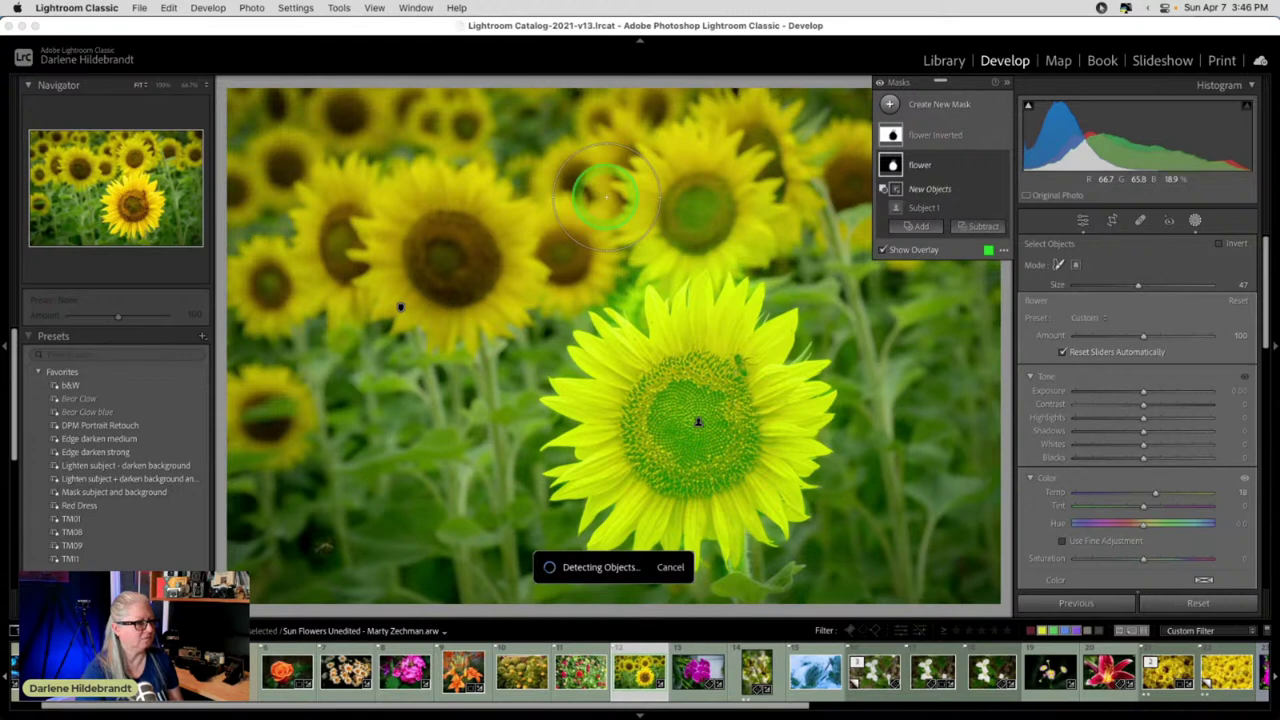
# - On the inverted flower mask, hide the overlay, reset Highlights to 0, and set Blacks to -25 and Exposure to -0.33
pyautogui.click(953, 147)
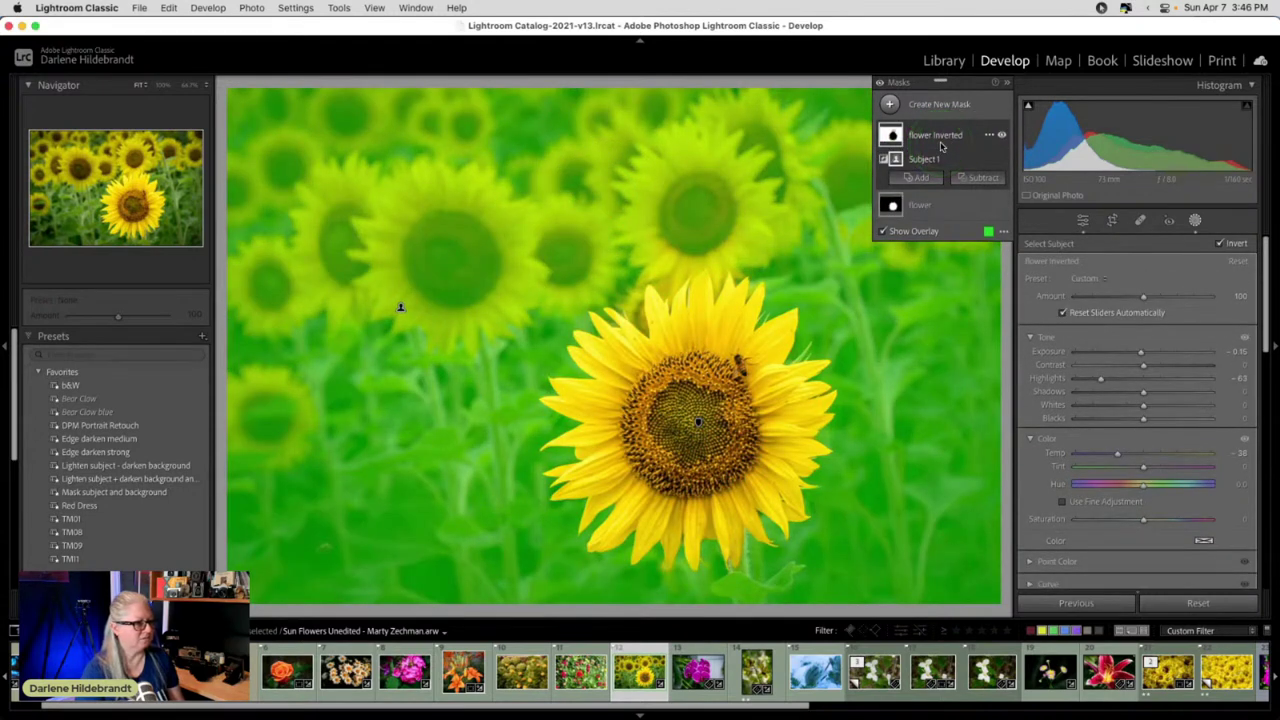
pyautogui.click(945, 158)
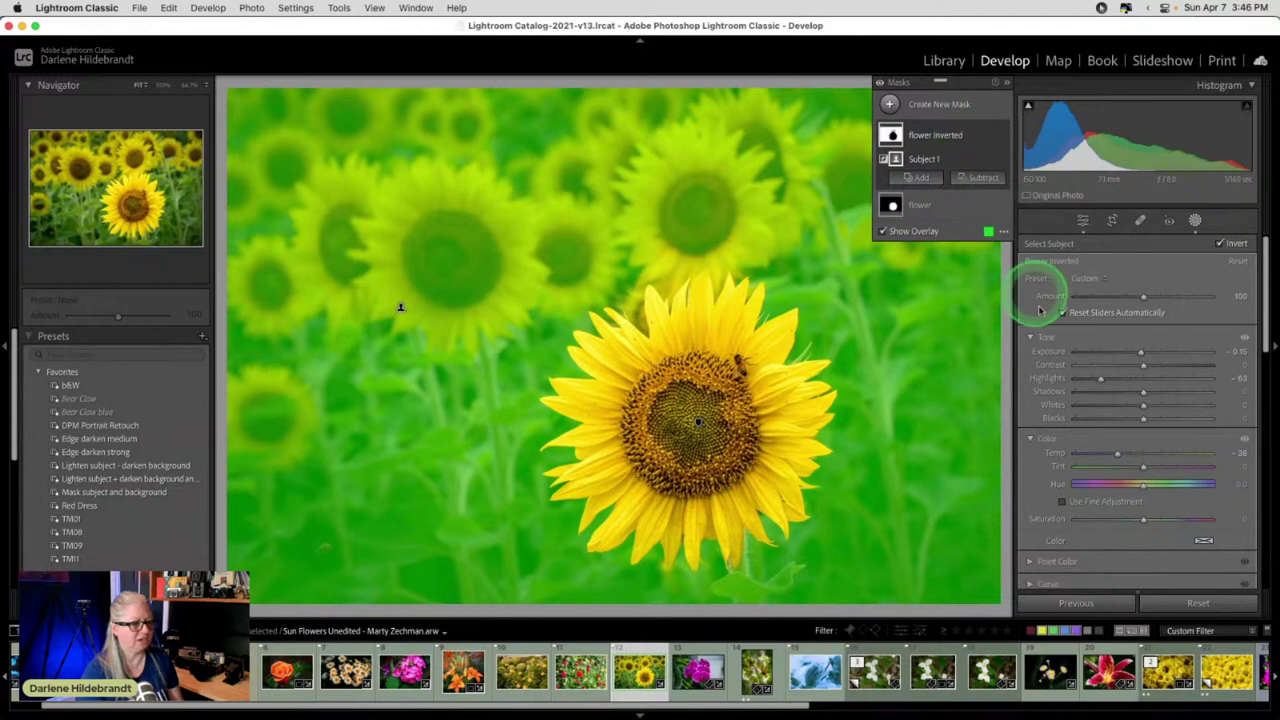
pyautogui.press('o')
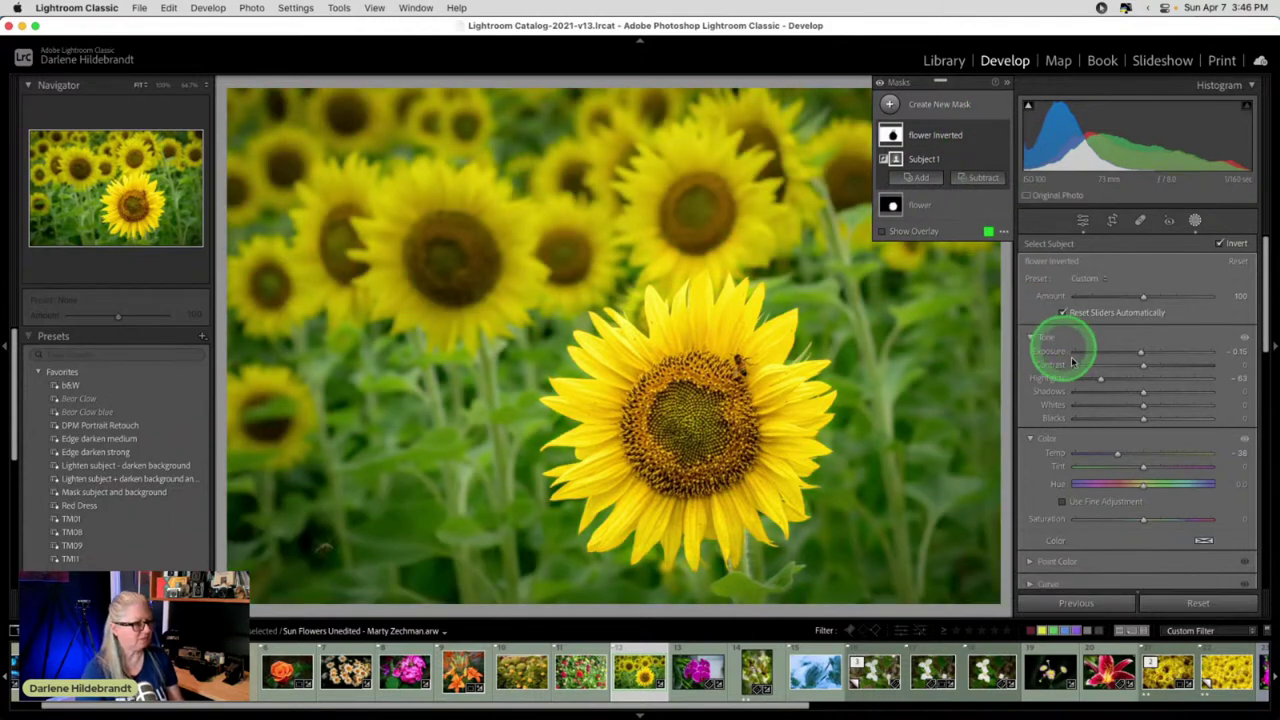
pyautogui.doubleClick(1100, 380)
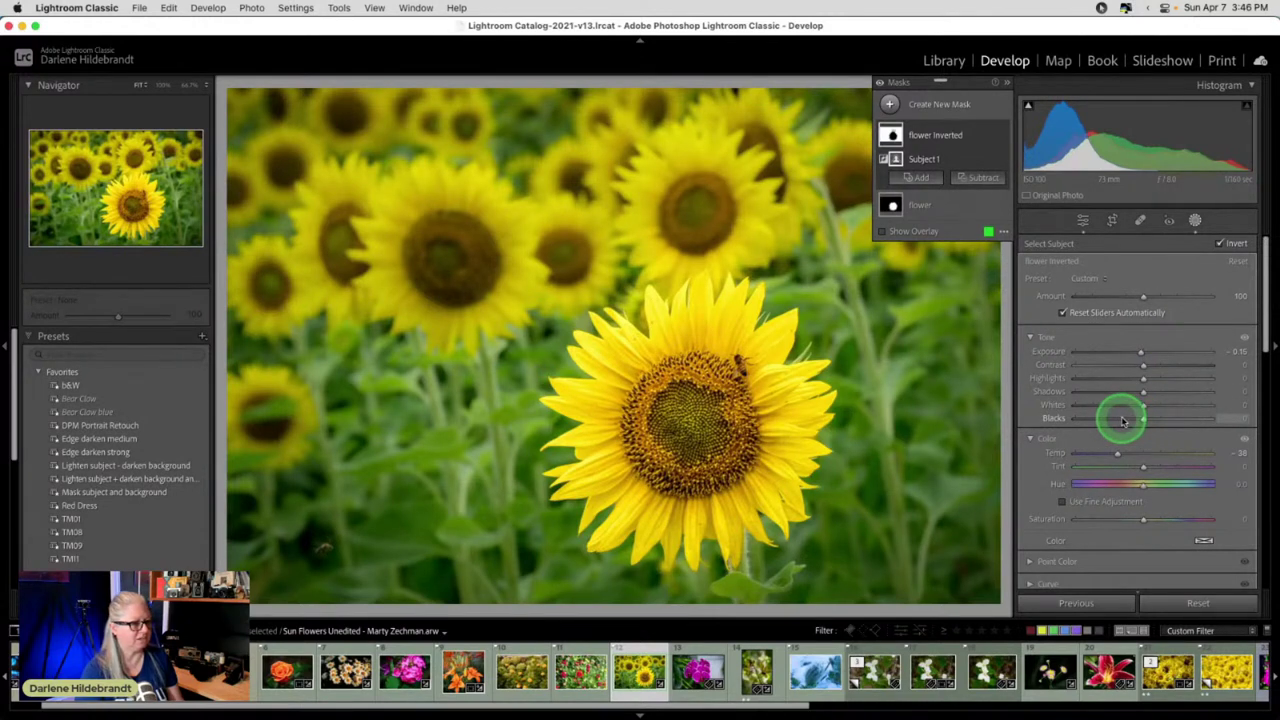
pyautogui.moveTo(1143, 419); pyautogui.dragTo(1128, 418)
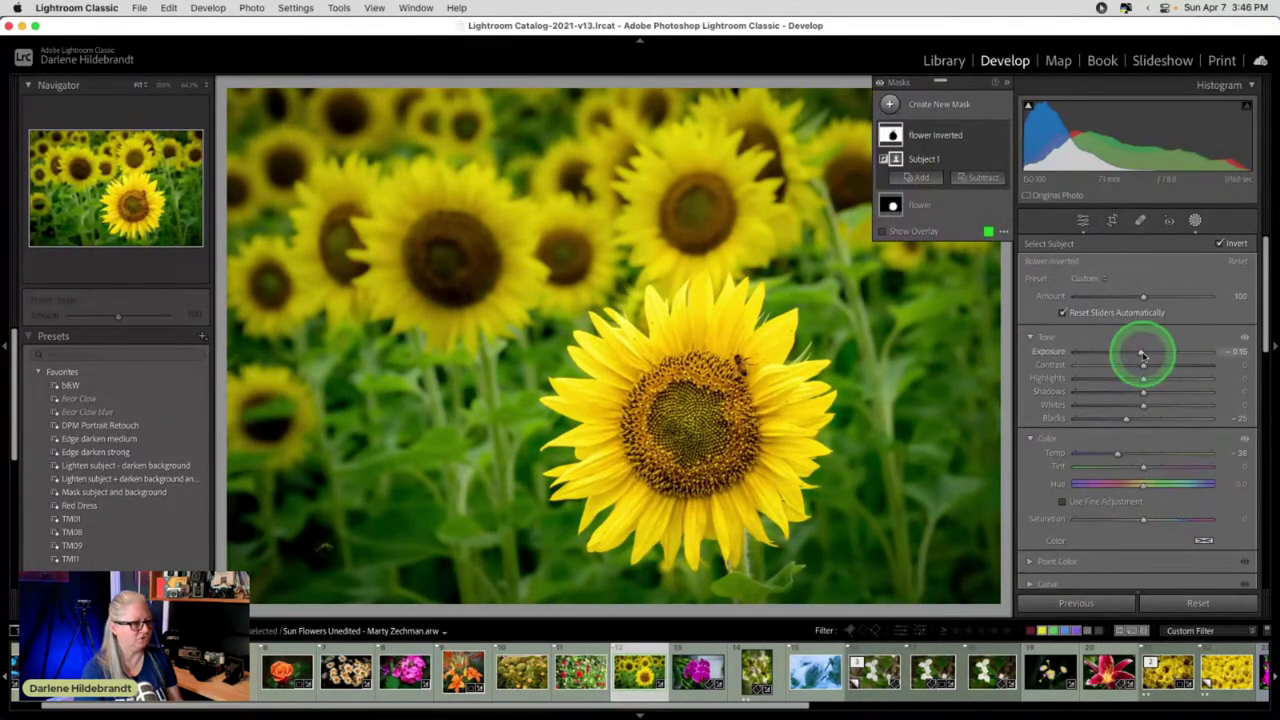
pyautogui.moveTo(1141, 353); pyautogui.dragTo(1137, 352)
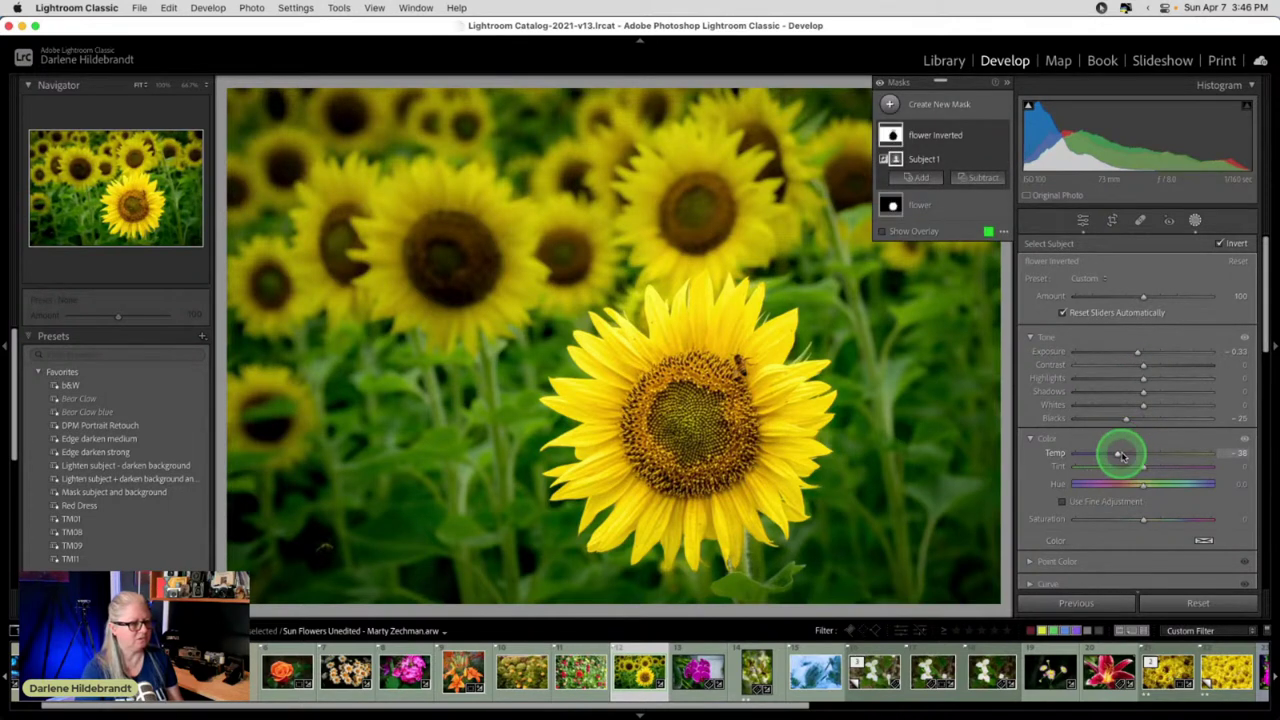
# - Set the inverted flower mask's Temp to -12 and Clarity to -8
pyautogui.moveTo(1117, 451); pyautogui.dragTo(1132, 452)
pyautogui.scroll(-3, 1128, 452)
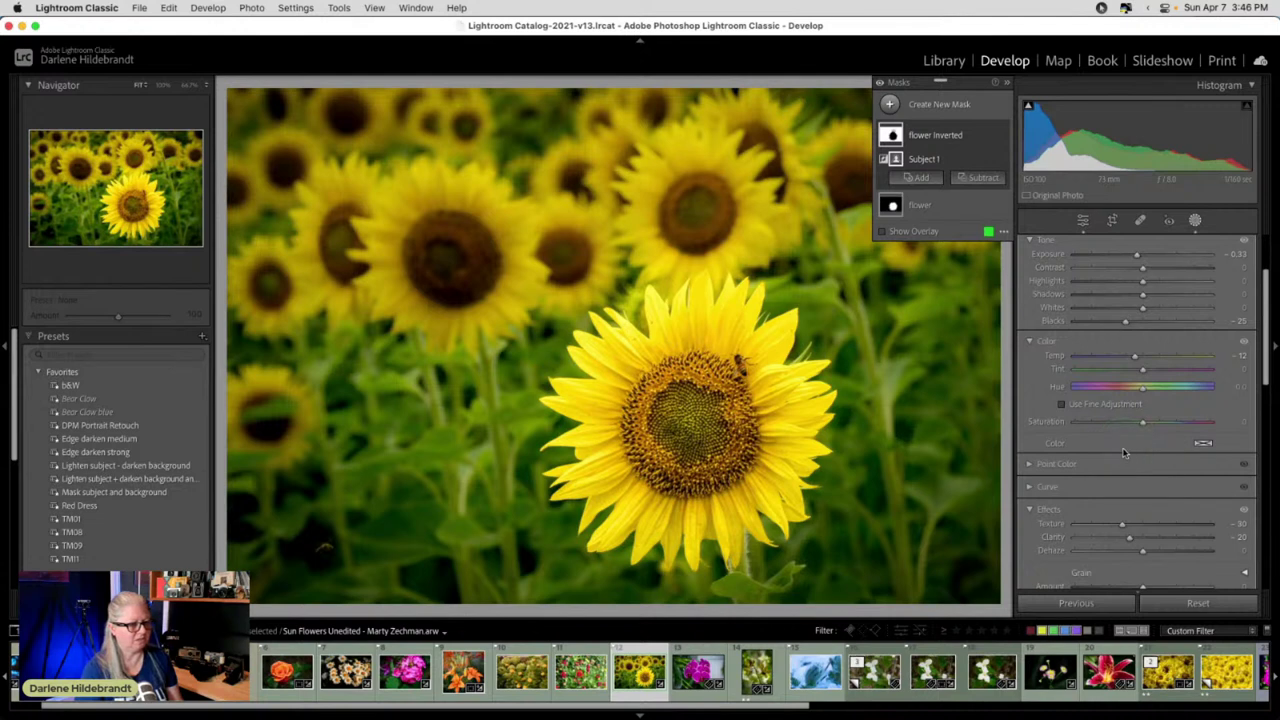
pyautogui.scroll(1, 1122, 452)
pyautogui.moveTo(1122, 560); pyautogui.dragTo(1138, 566)
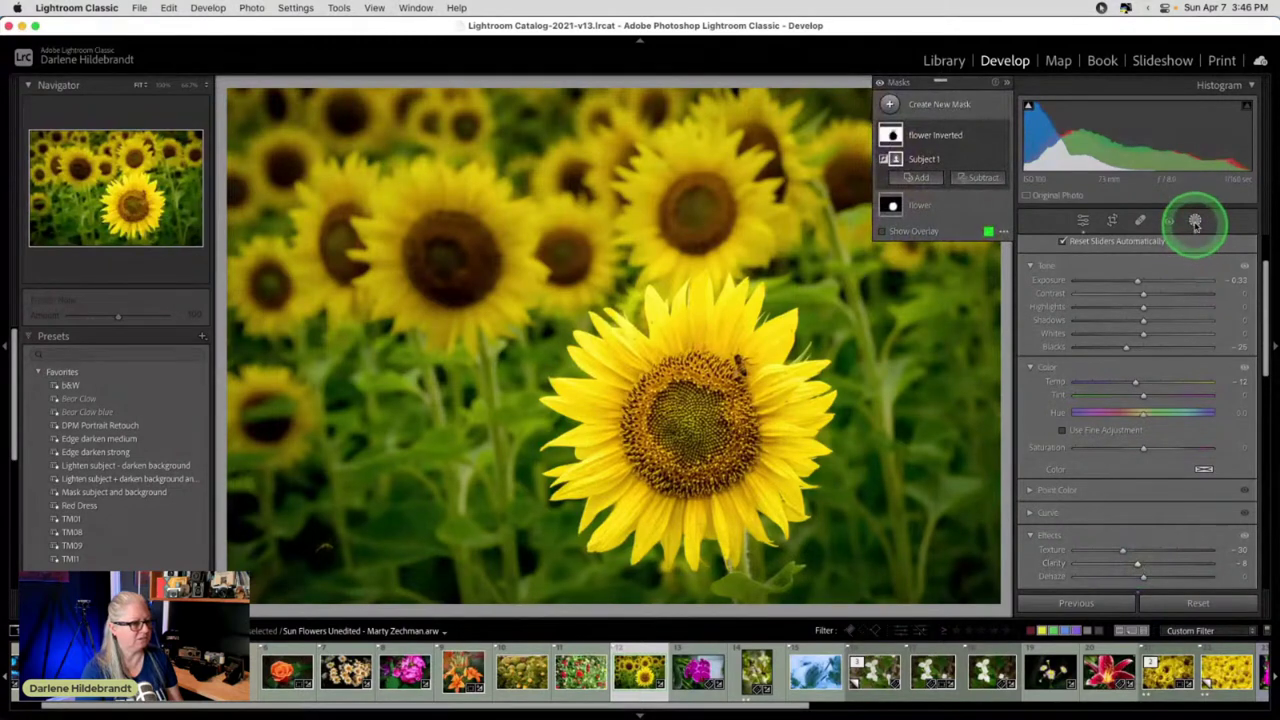
# - Set the flower mask's Temp to 28 and Blacks to -25, and leave masking
pyautogui.click(935, 204)
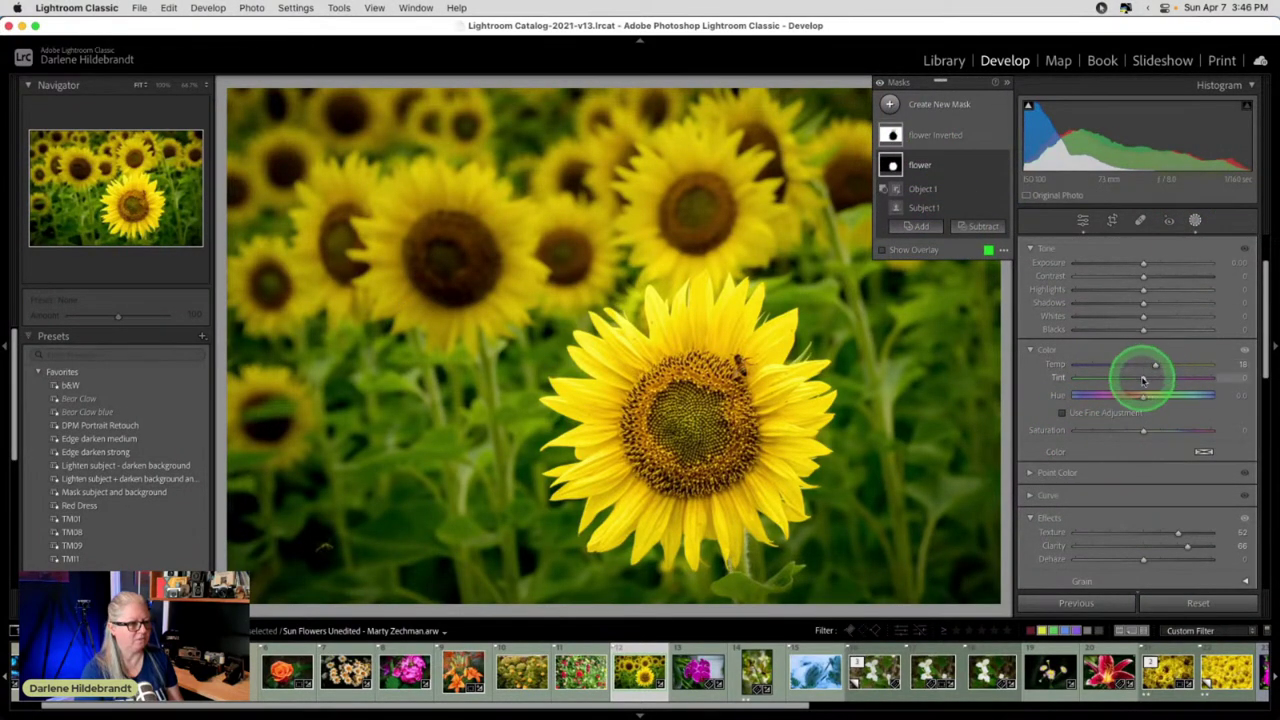
pyautogui.moveTo(1151, 363); pyautogui.dragTo(1123, 334)
pyautogui.click(1190, 224)
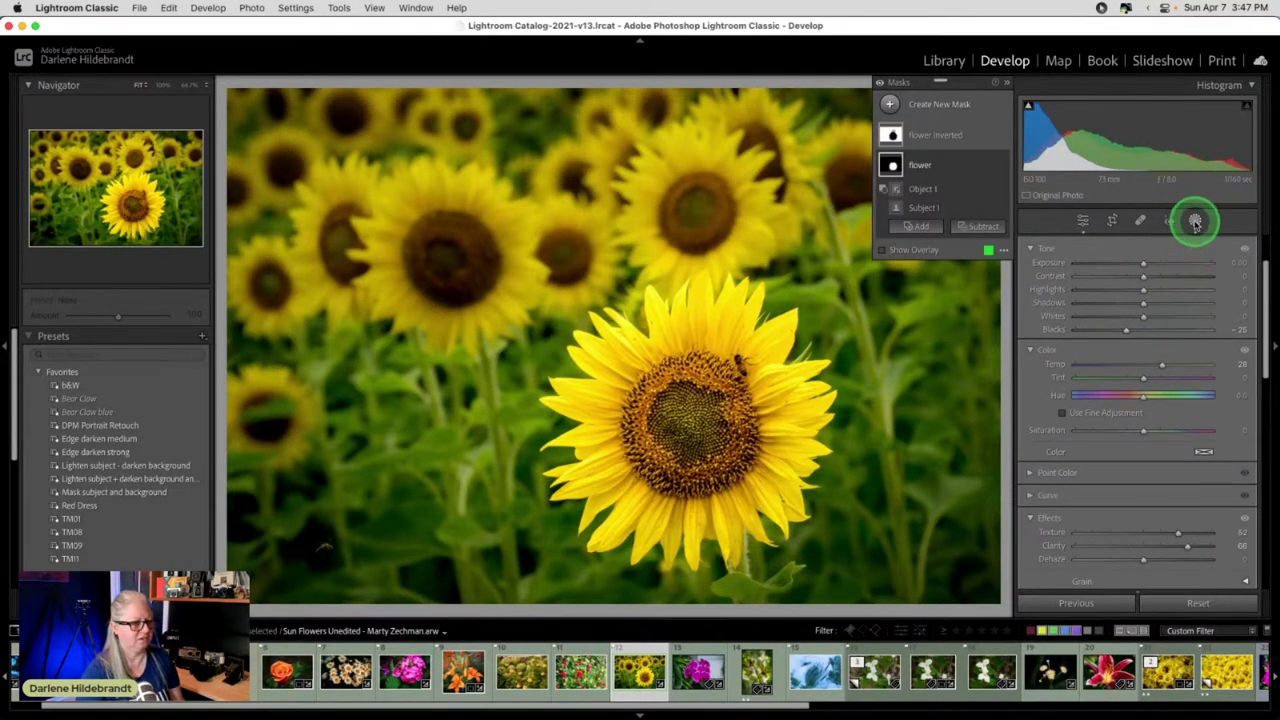
pyautogui.click(1143, 380)
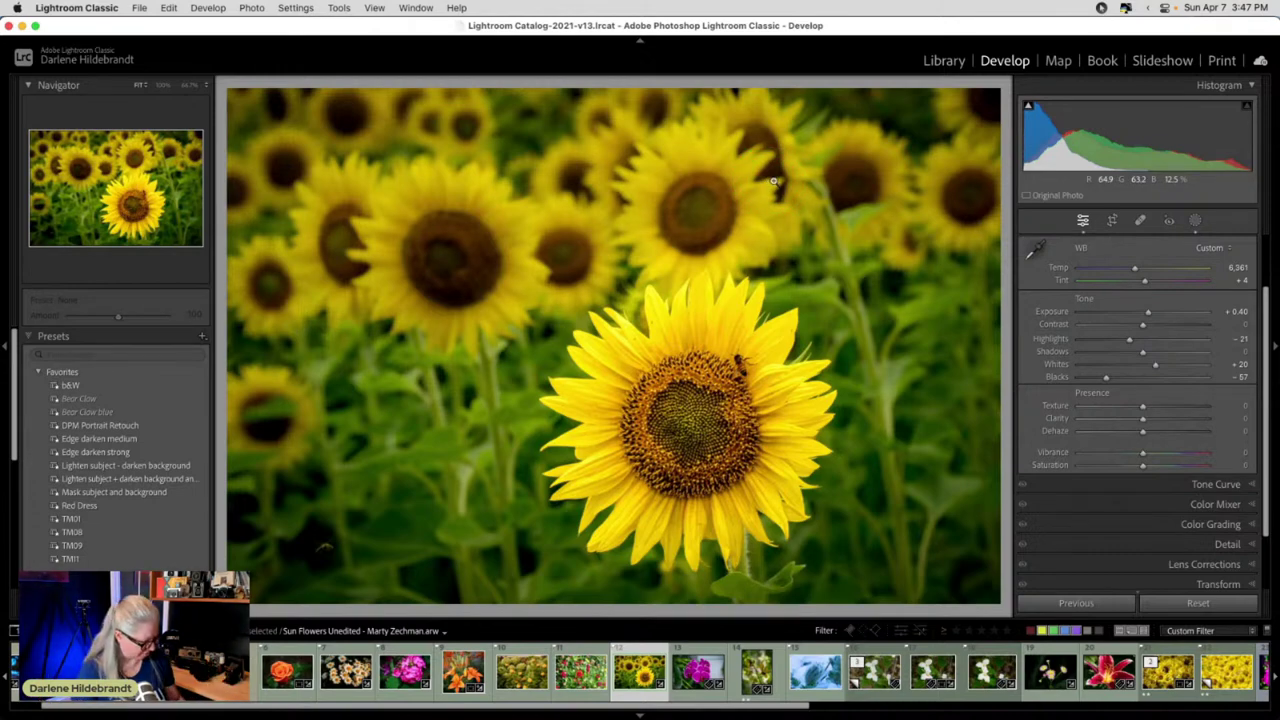
# - Crop the sunflower photo tighter from its upper-right corner at the original aspect, and inspect the small insect in the lower-left background up close
pyautogui.press('r')
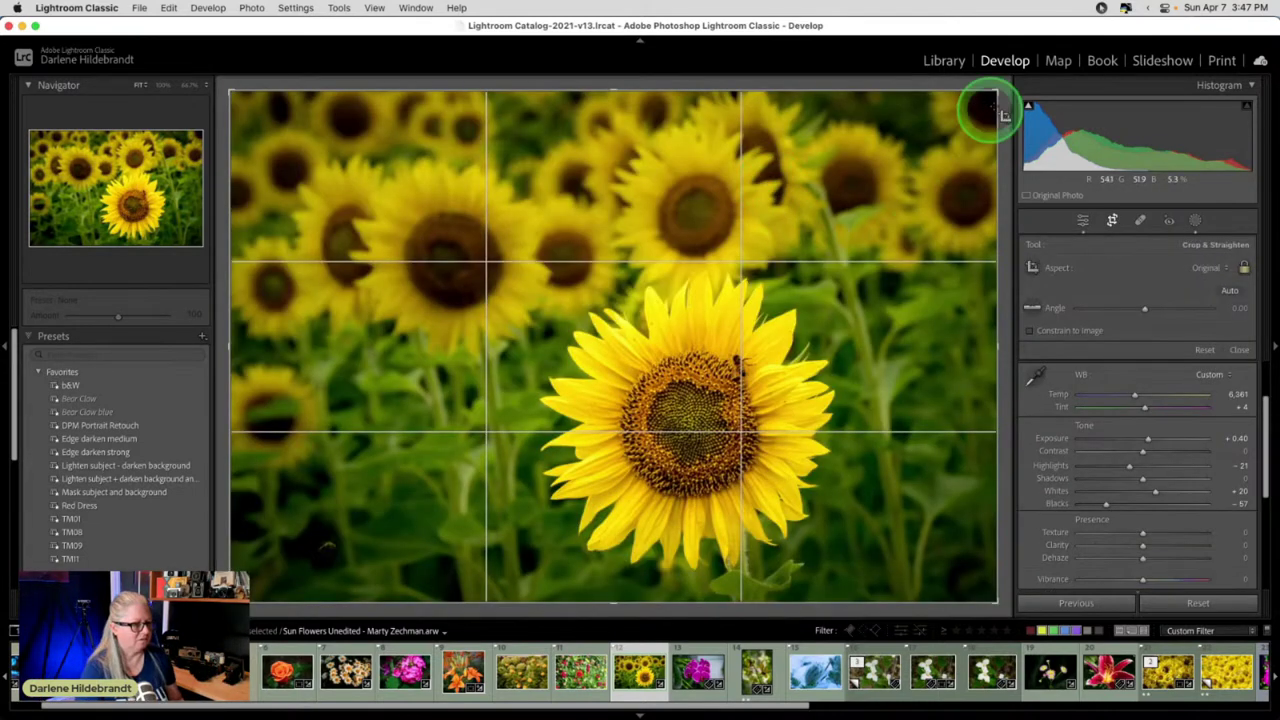
pyautogui.moveTo(987, 102); pyautogui.dragTo(981, 115)
pyautogui.press('Return')
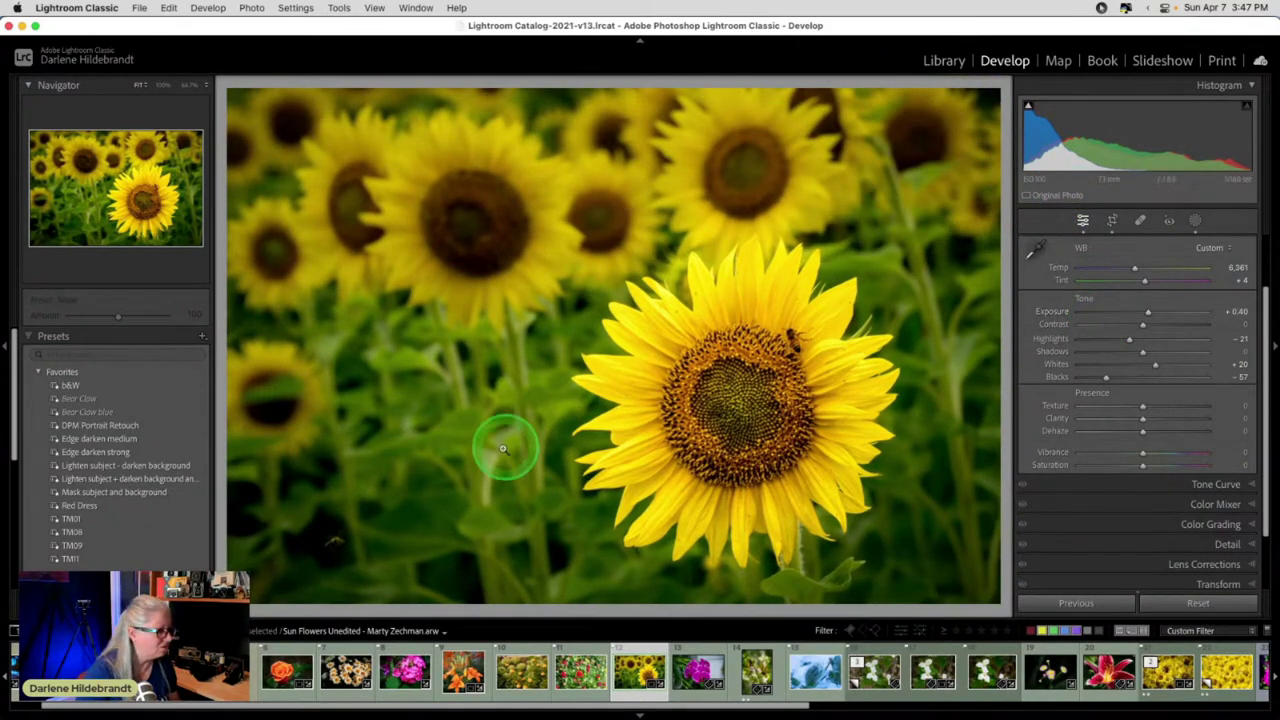
pyautogui.click(311, 551)
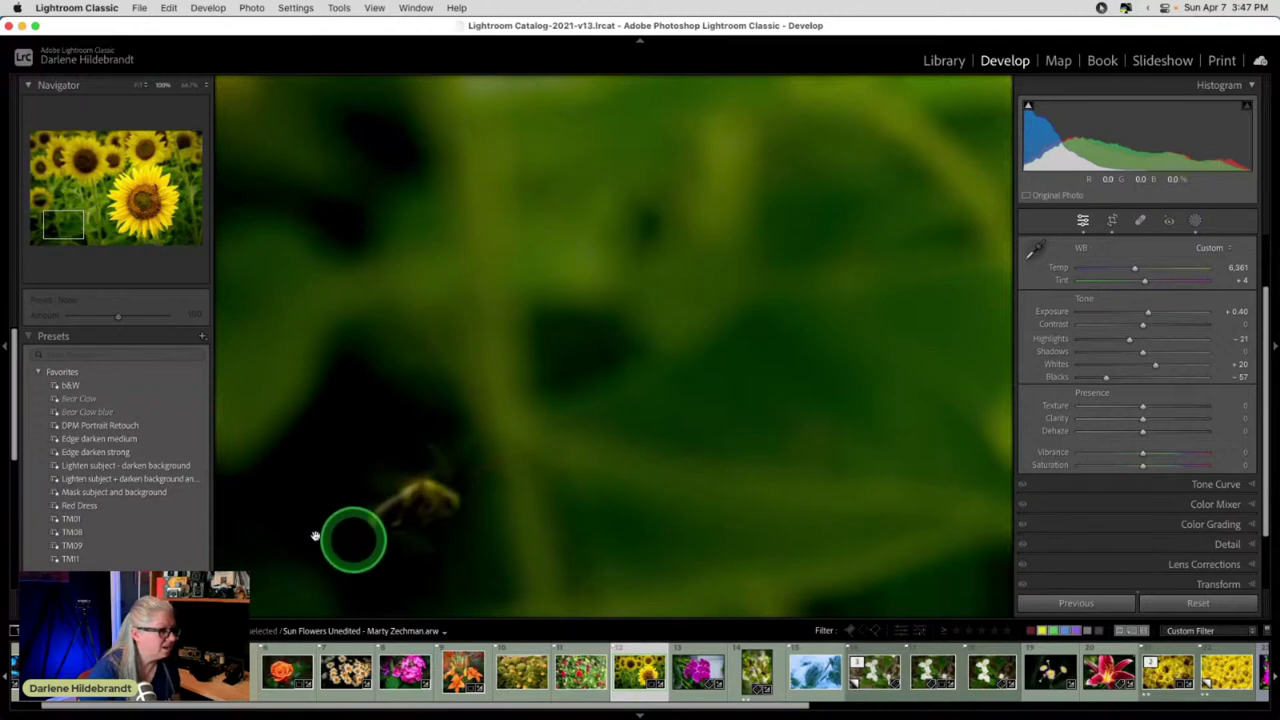
pyautogui.click(314, 554)
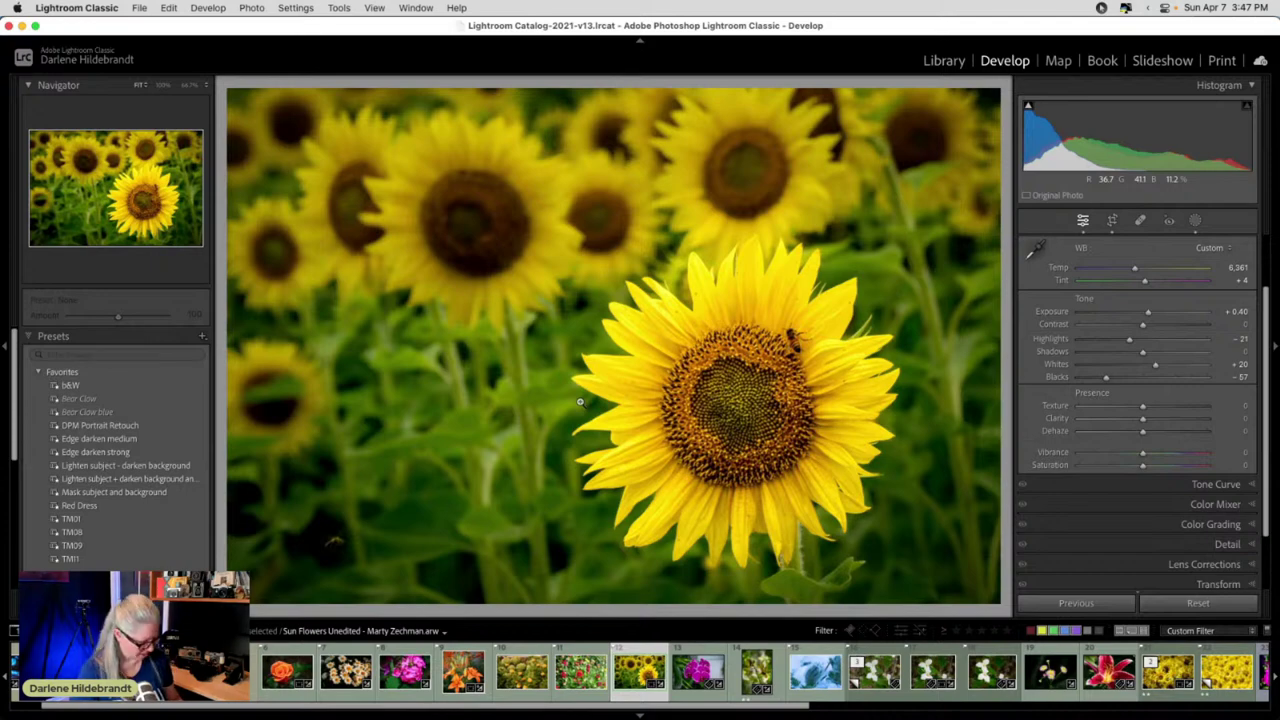
# - Return to the library grid and open the Garden_22_190 photo of orange lilies on a dark background for developing
pyautogui.press('e')
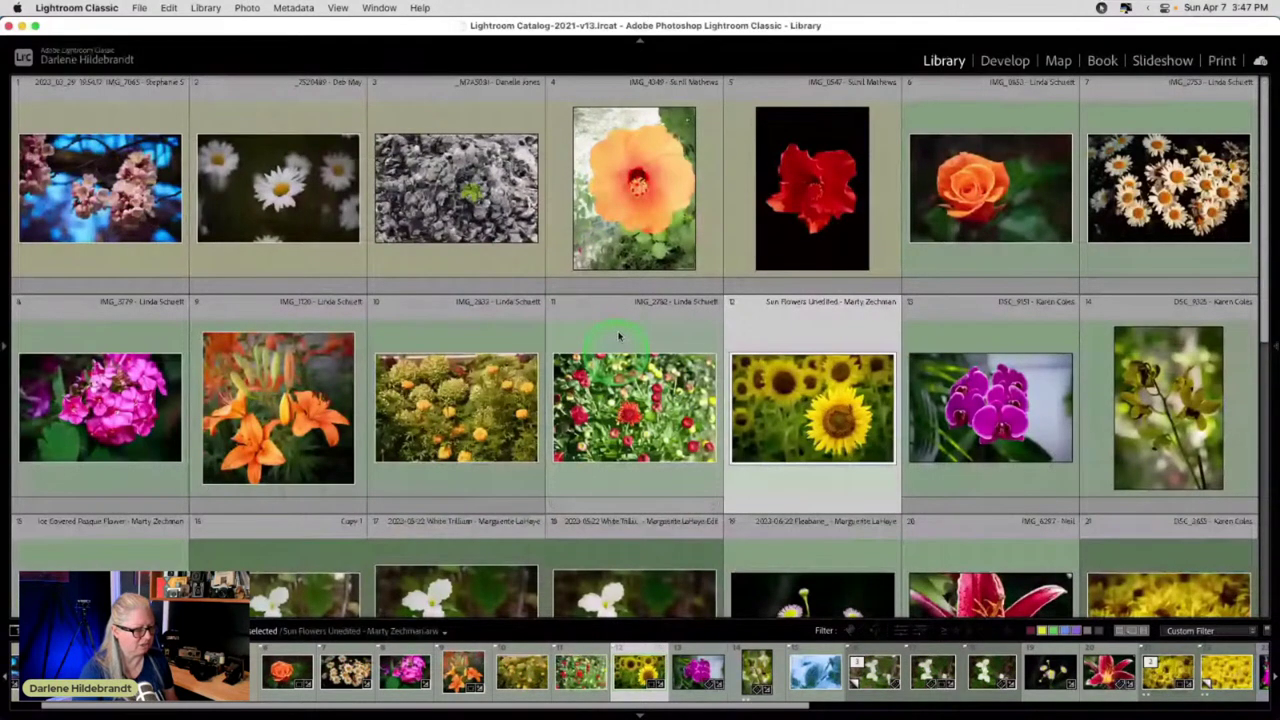
pyautogui.scroll(-3, 618, 337)
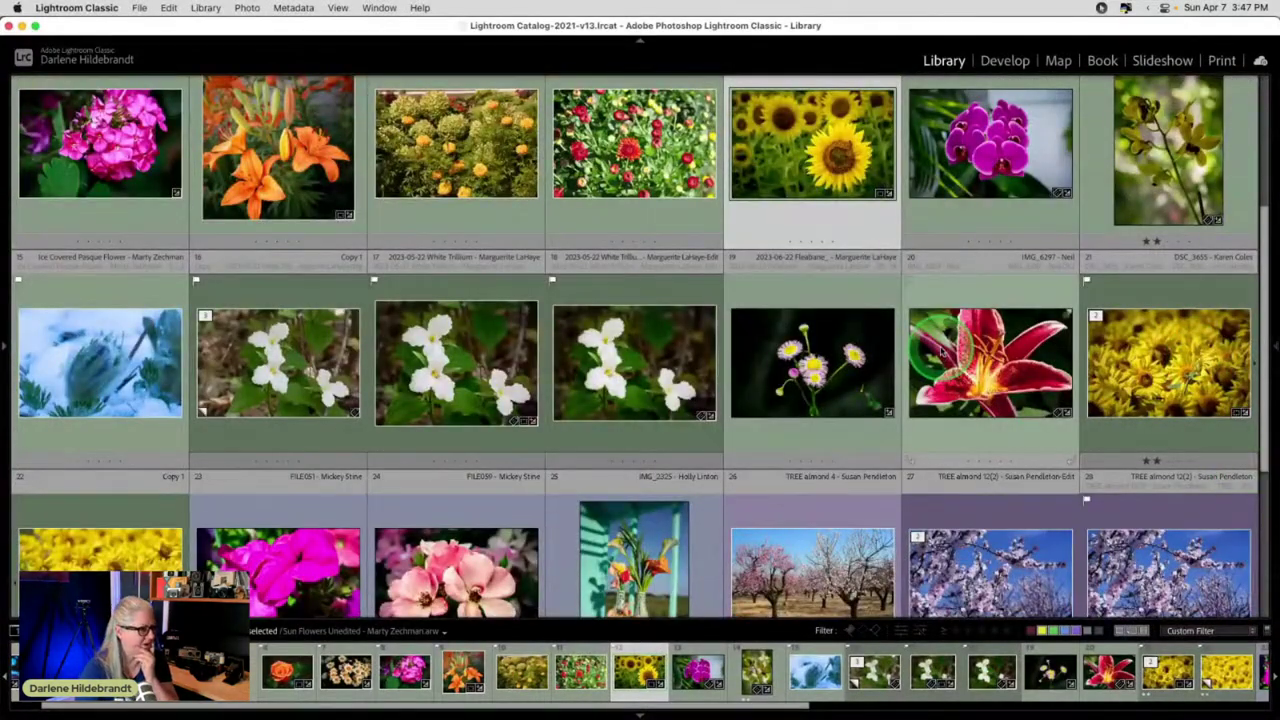
pyautogui.scroll(-1, 940, 348)
pyautogui.scroll(-2, 943, 327)
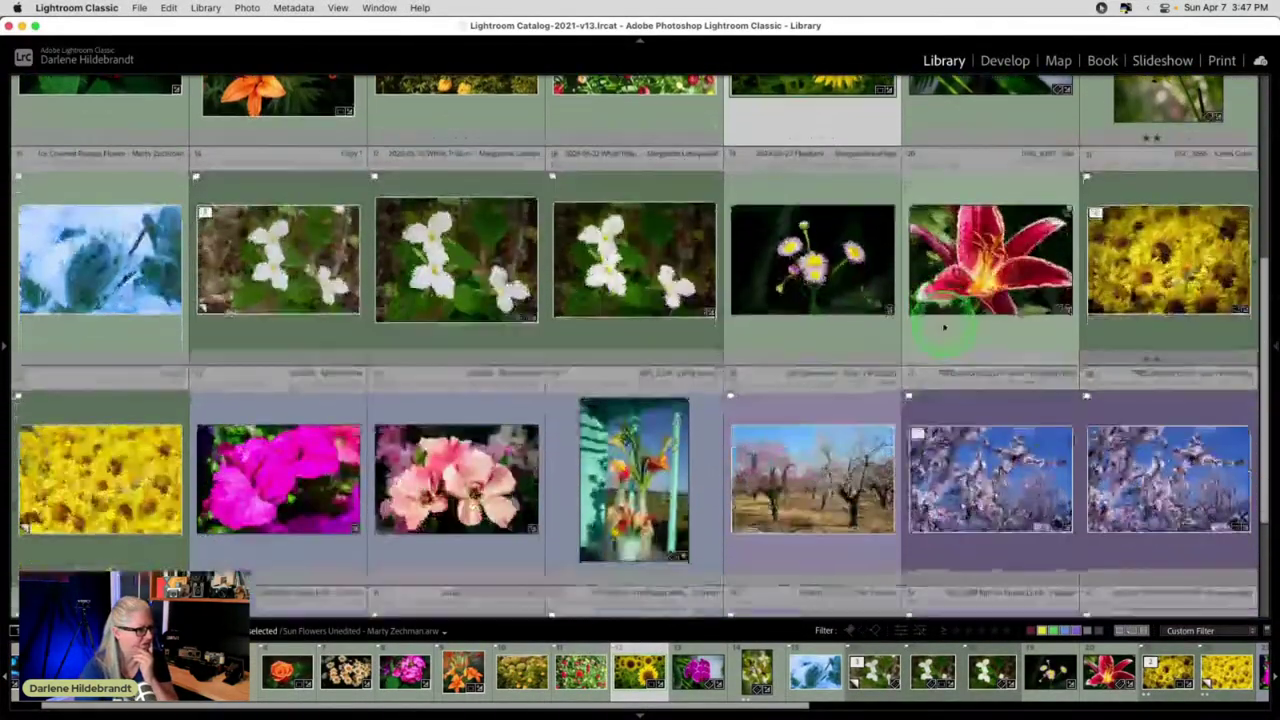
pyautogui.scroll(-2, 943, 327)
pyautogui.scroll(-1, 943, 327)
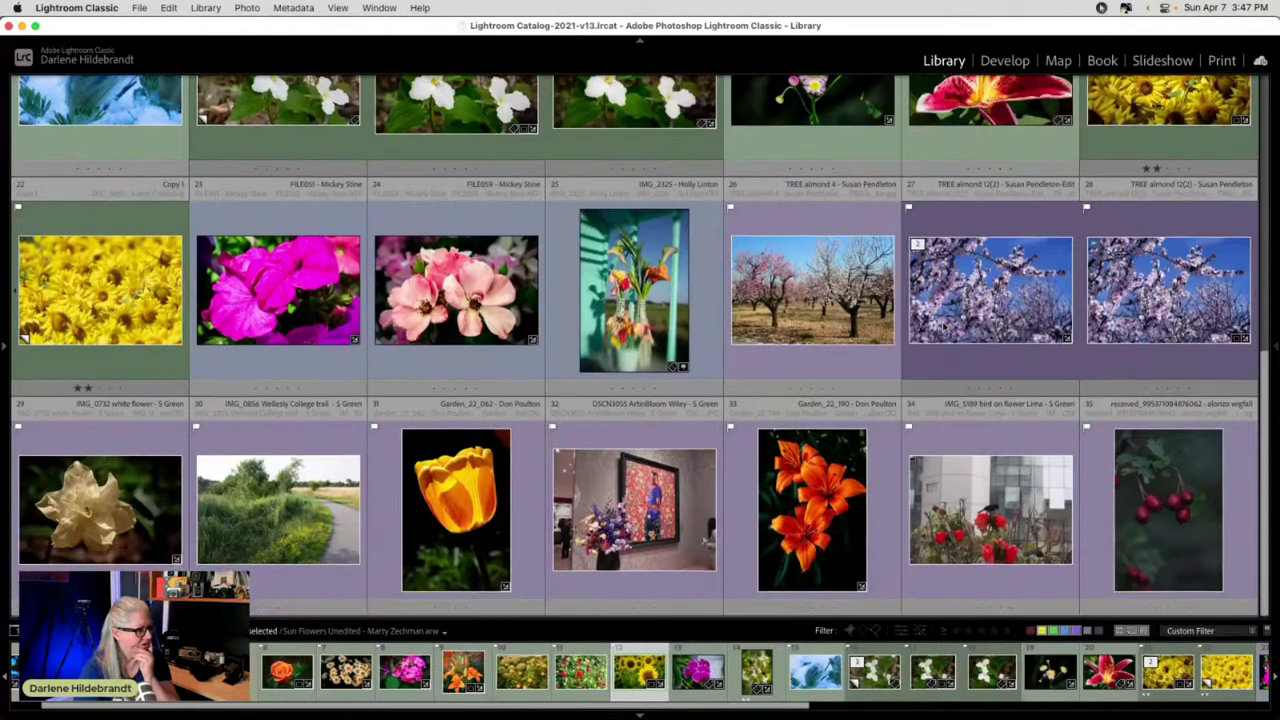
pyautogui.click(818, 519)
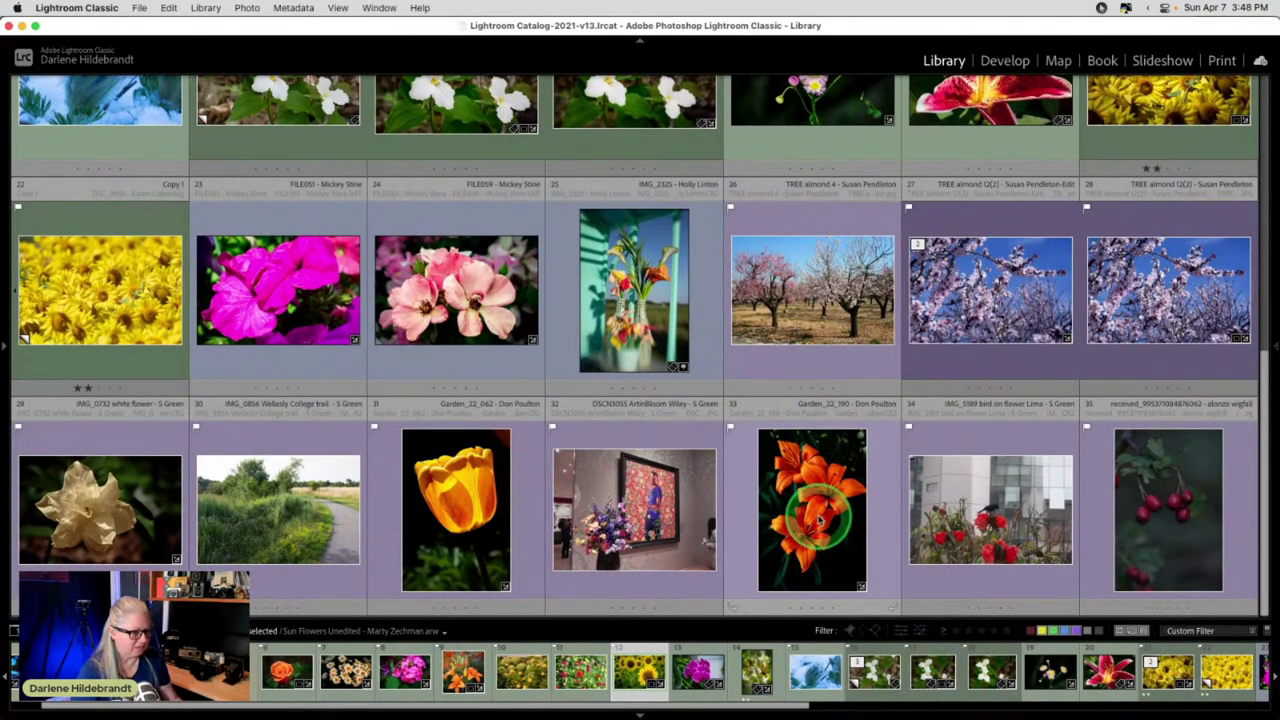
pyautogui.press('d')
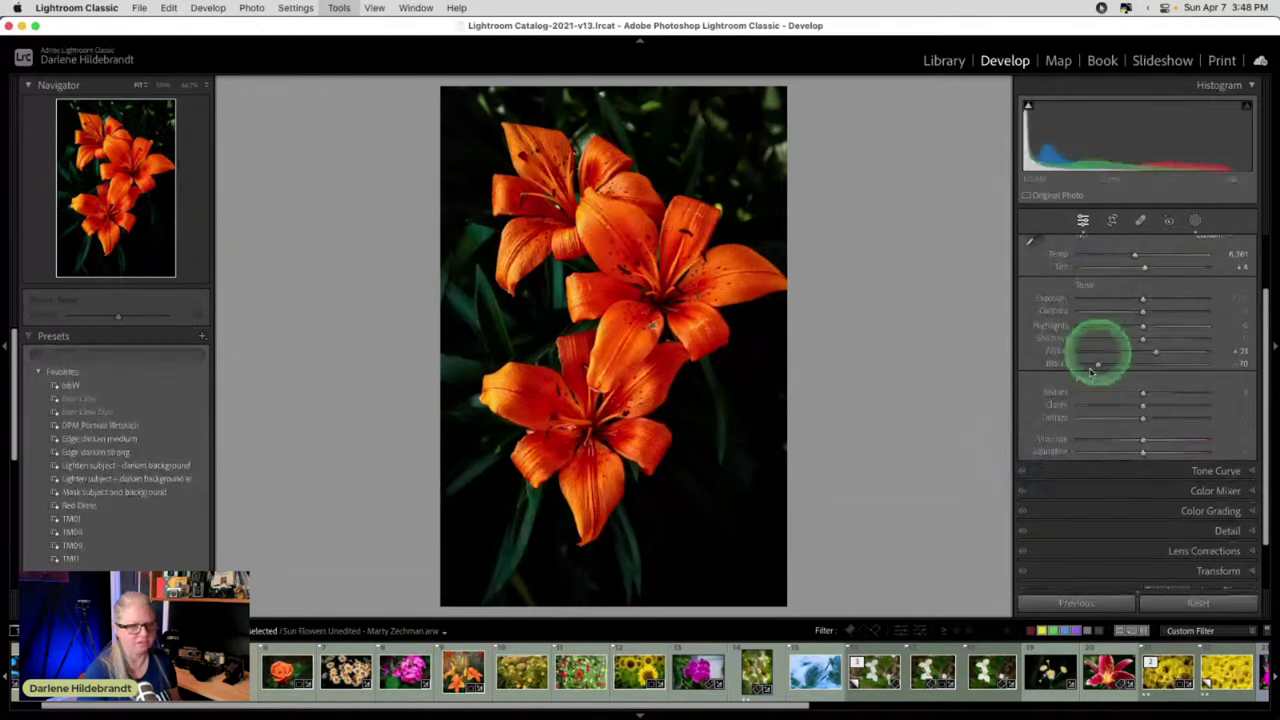
# - Set the orange lily photo's Blacks to -24 and its white balance Temp to 7,394
pyautogui.moveTo(1098, 367); pyautogui.dragTo(1128, 365)
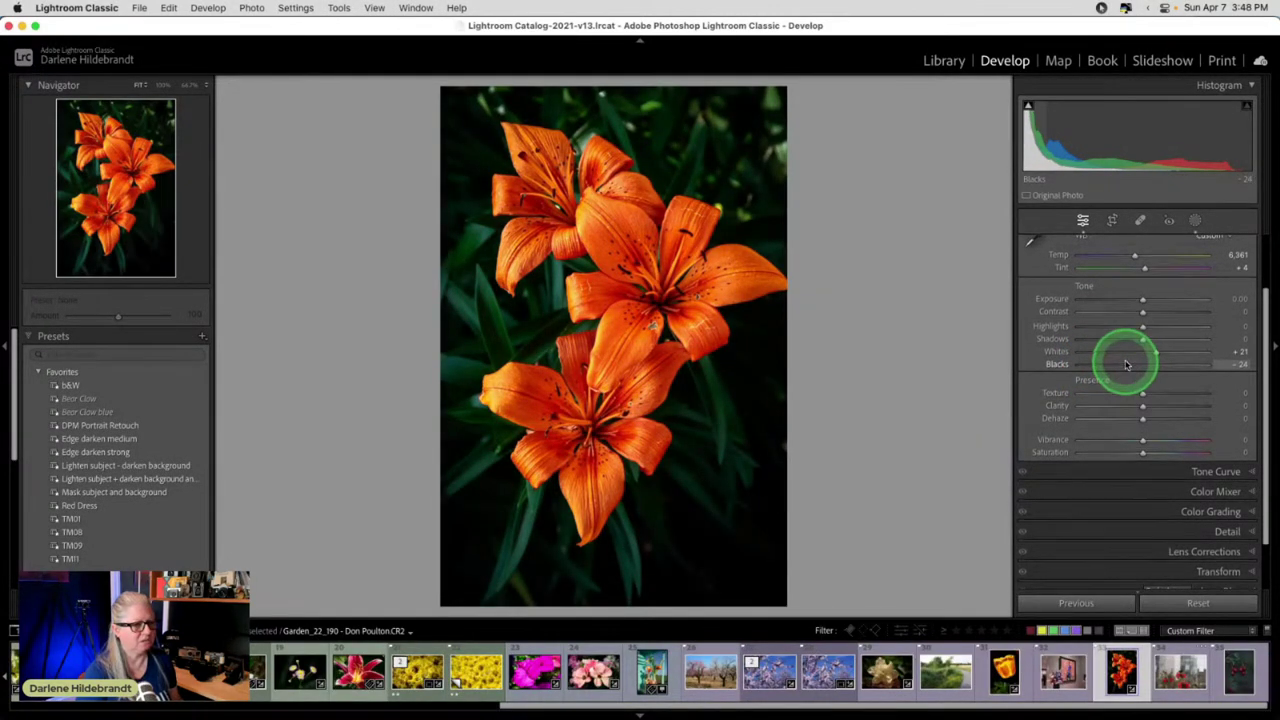
pyautogui.scroll(2, 1122, 363)
pyautogui.moveTo(1143, 326); pyautogui.dragTo(1148, 326)
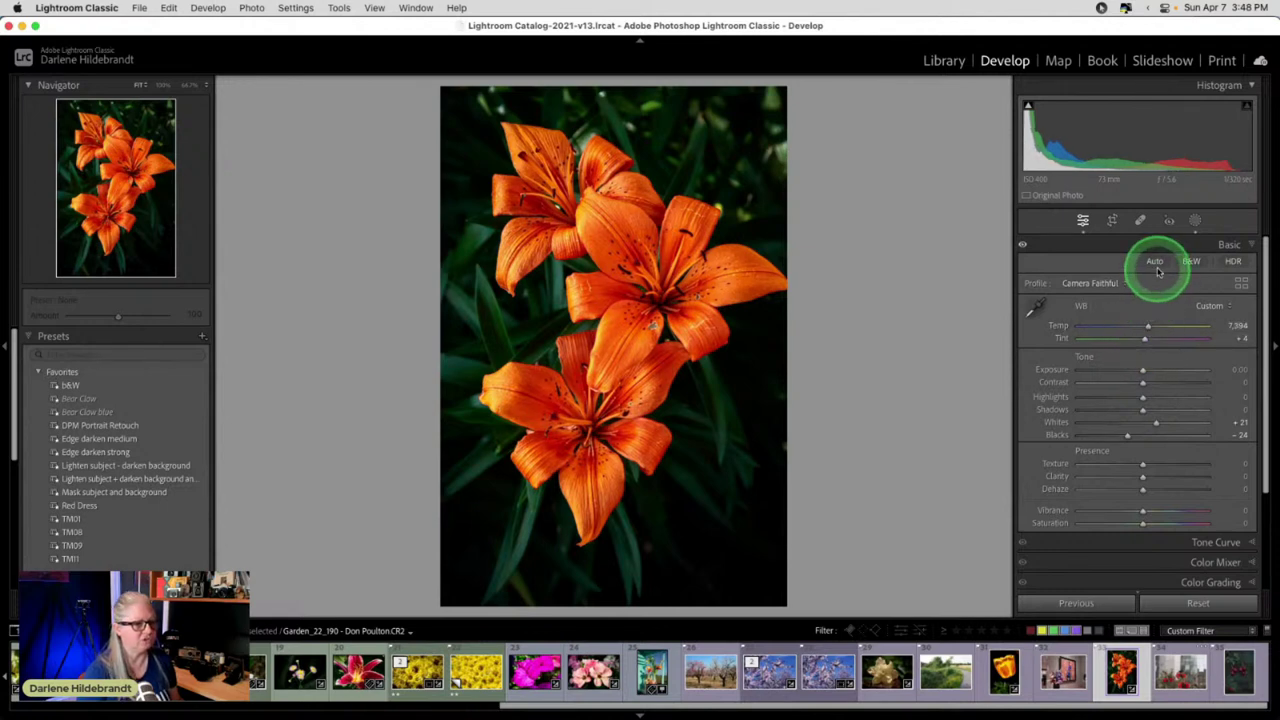
# - Check the lily photo's flower mask, hide the overlay, and reset the inverted flower mask's Highlights to 0
pyautogui.click(1195, 220)
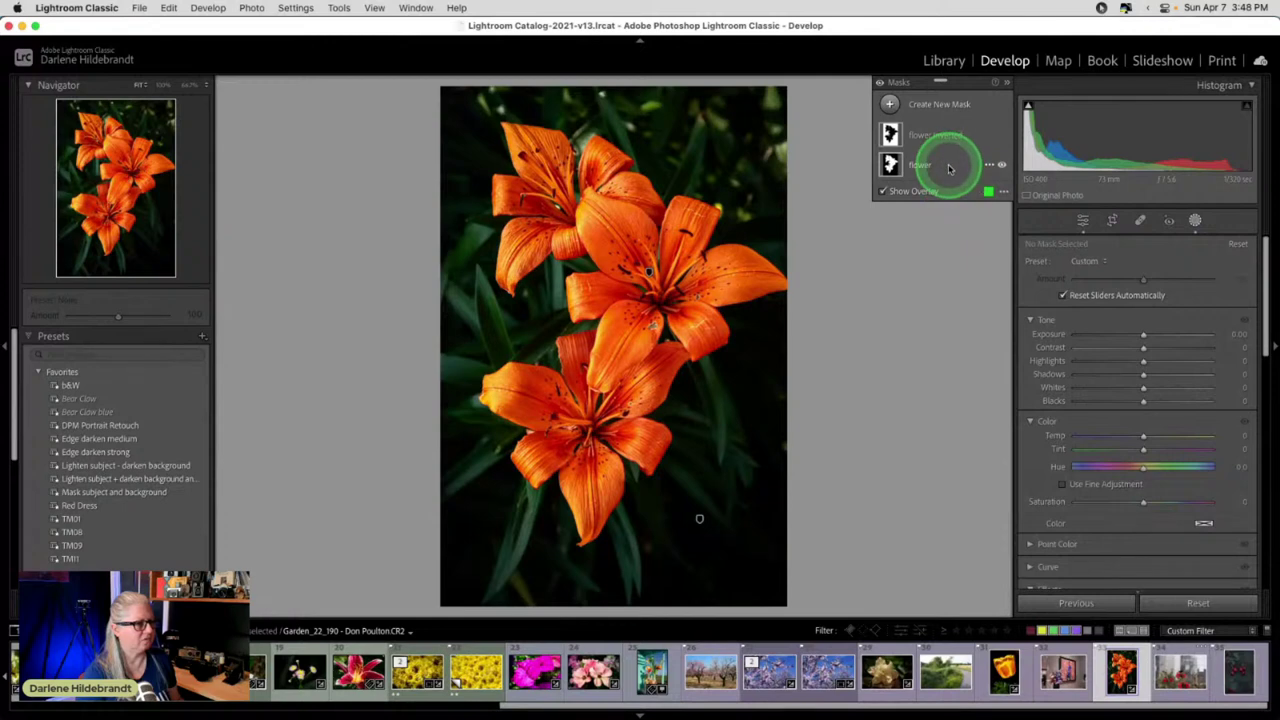
pyautogui.click(948, 166)
pyautogui.press('\\')
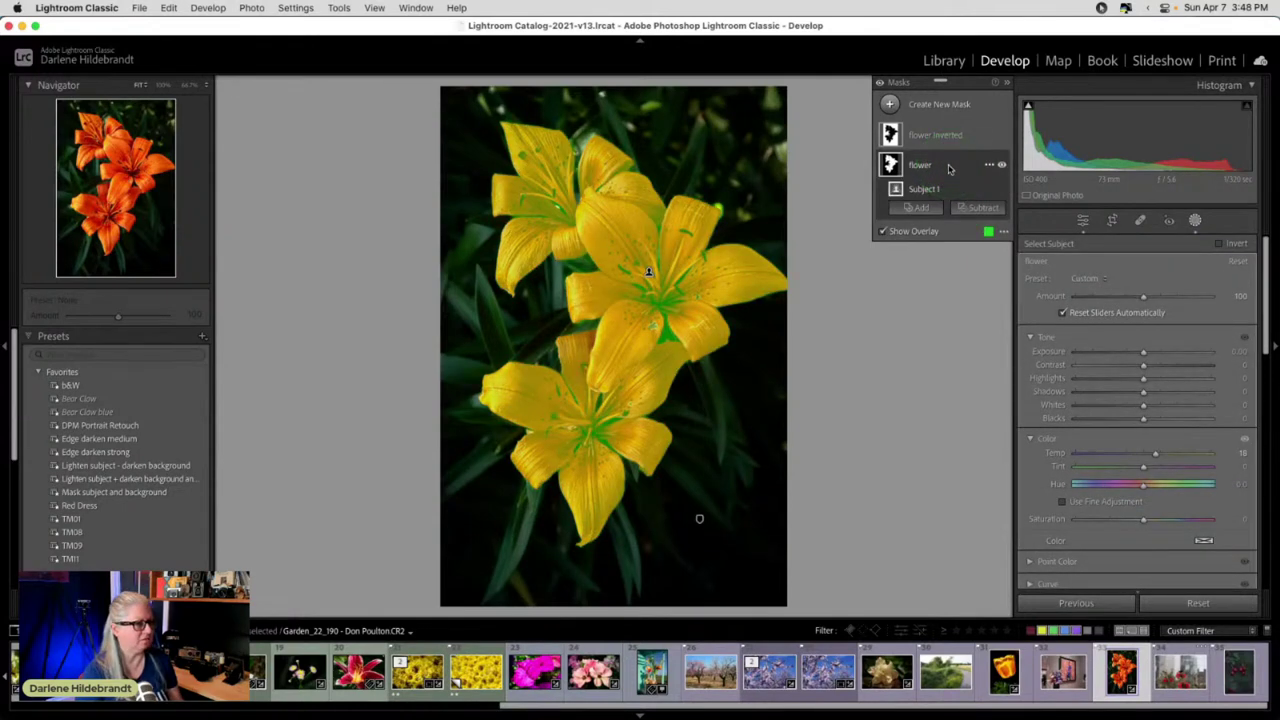
pyautogui.press('\\')
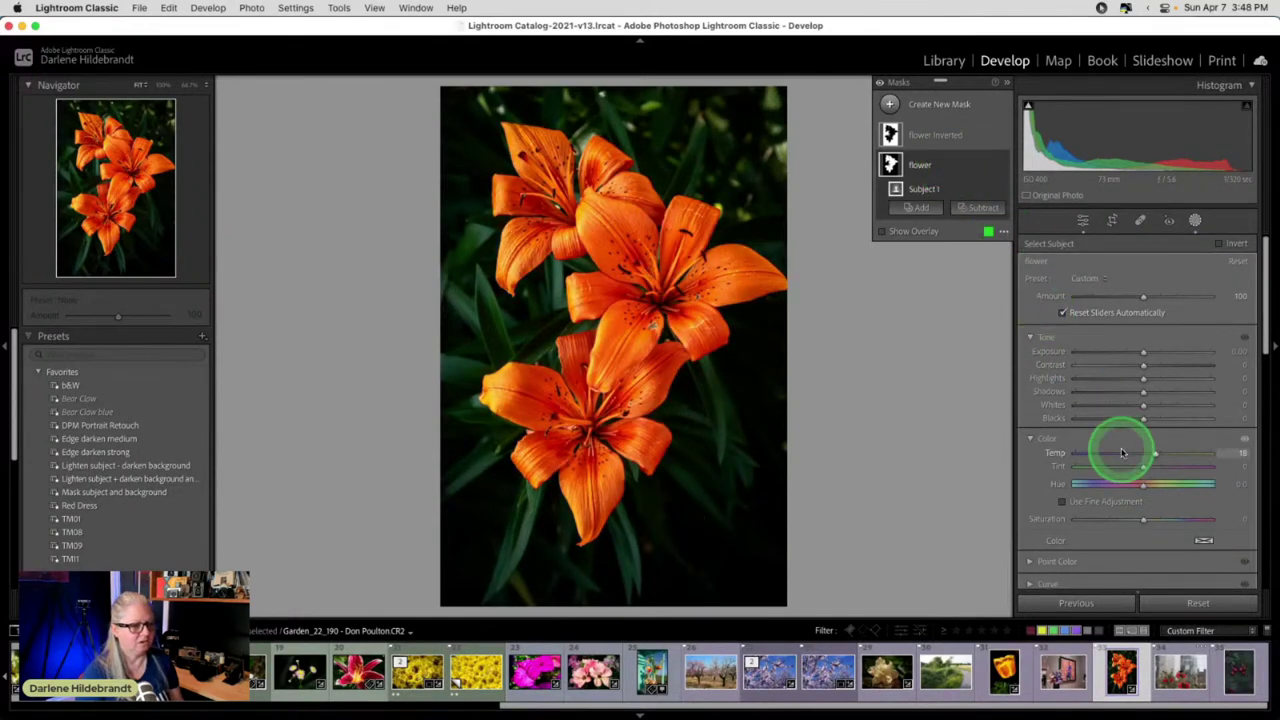
pyautogui.click(940, 136)
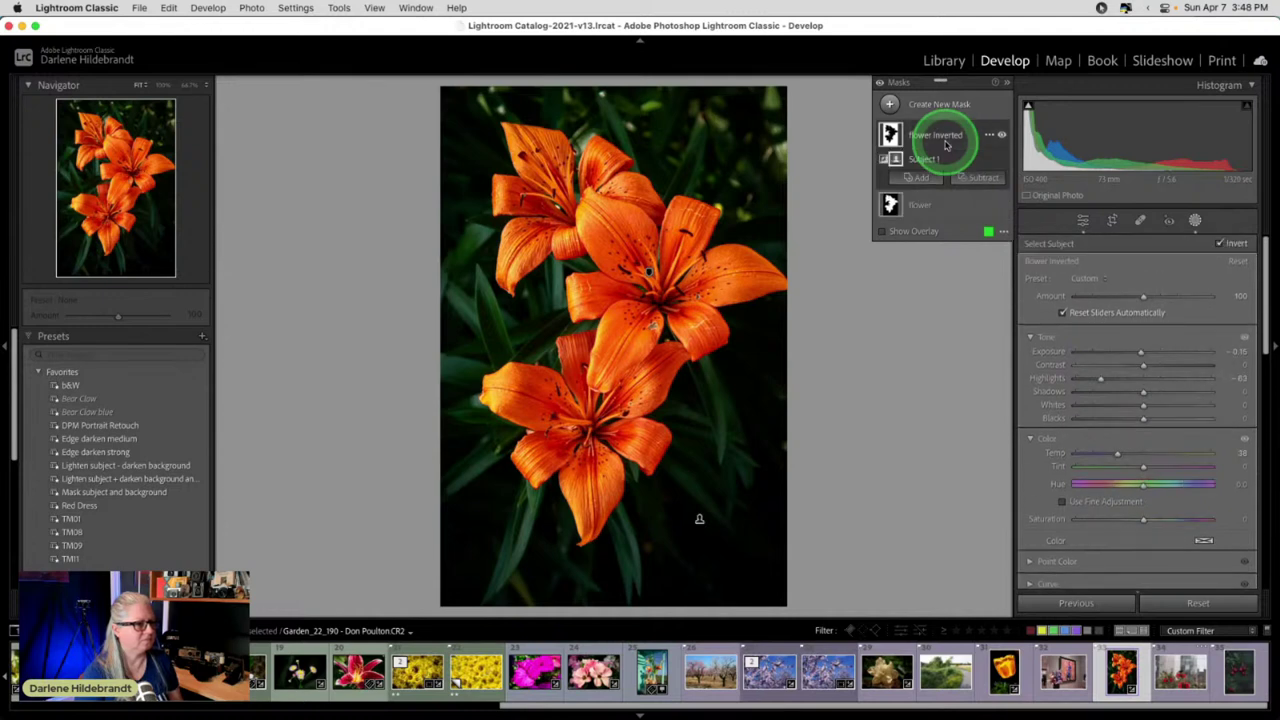
pyautogui.click(1095, 362)
pyautogui.doubleClick(1100, 378)
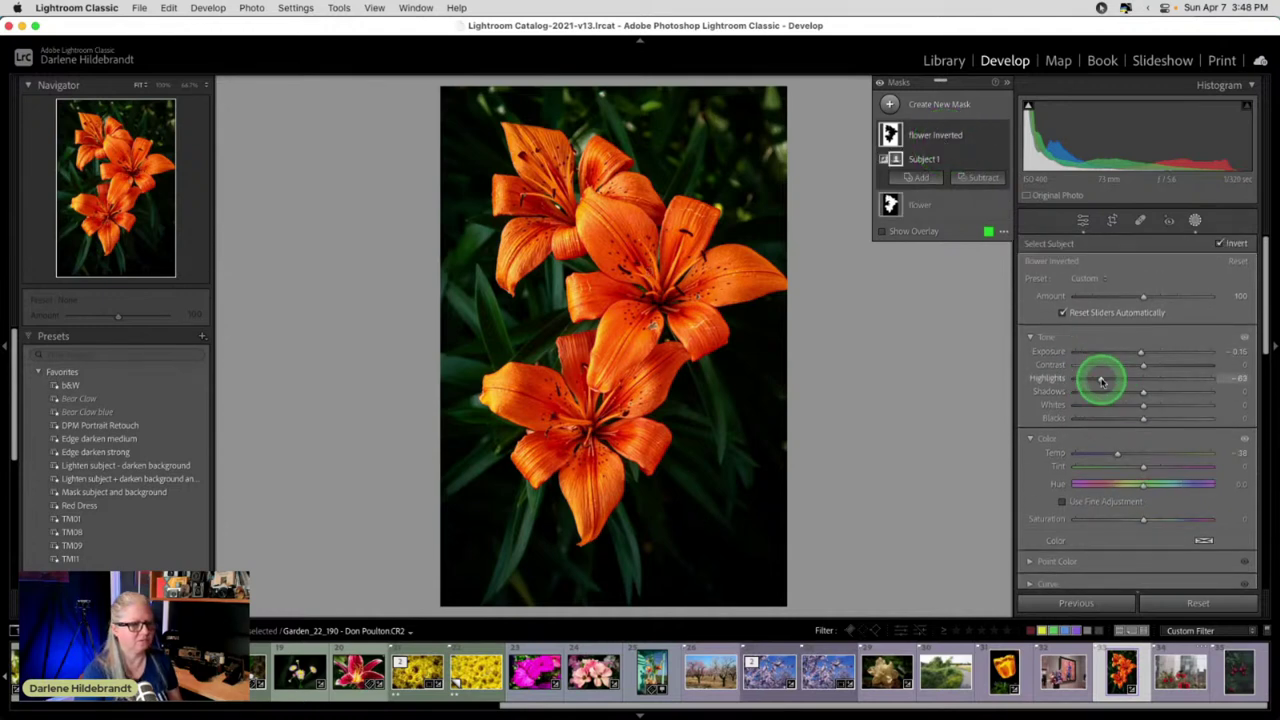
# - Compare the before and after versions of the orange lily photo
pyautogui.press('\\')
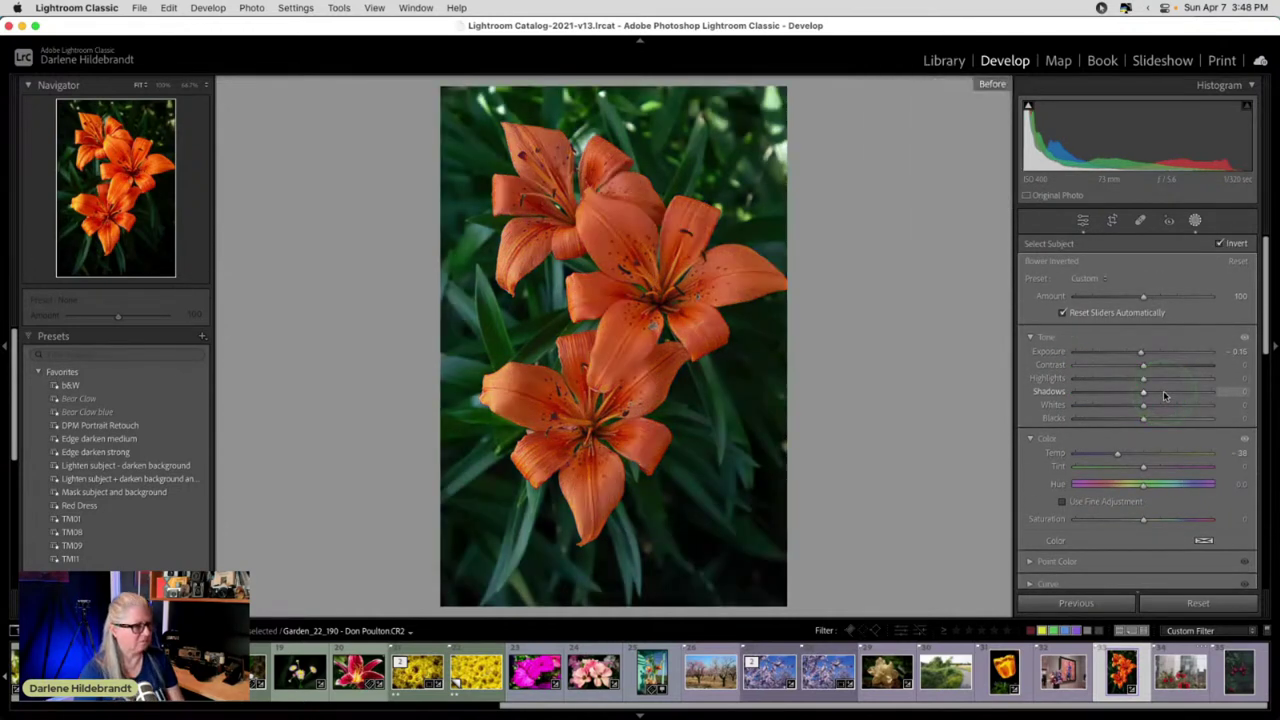
pyautogui.press('\\')
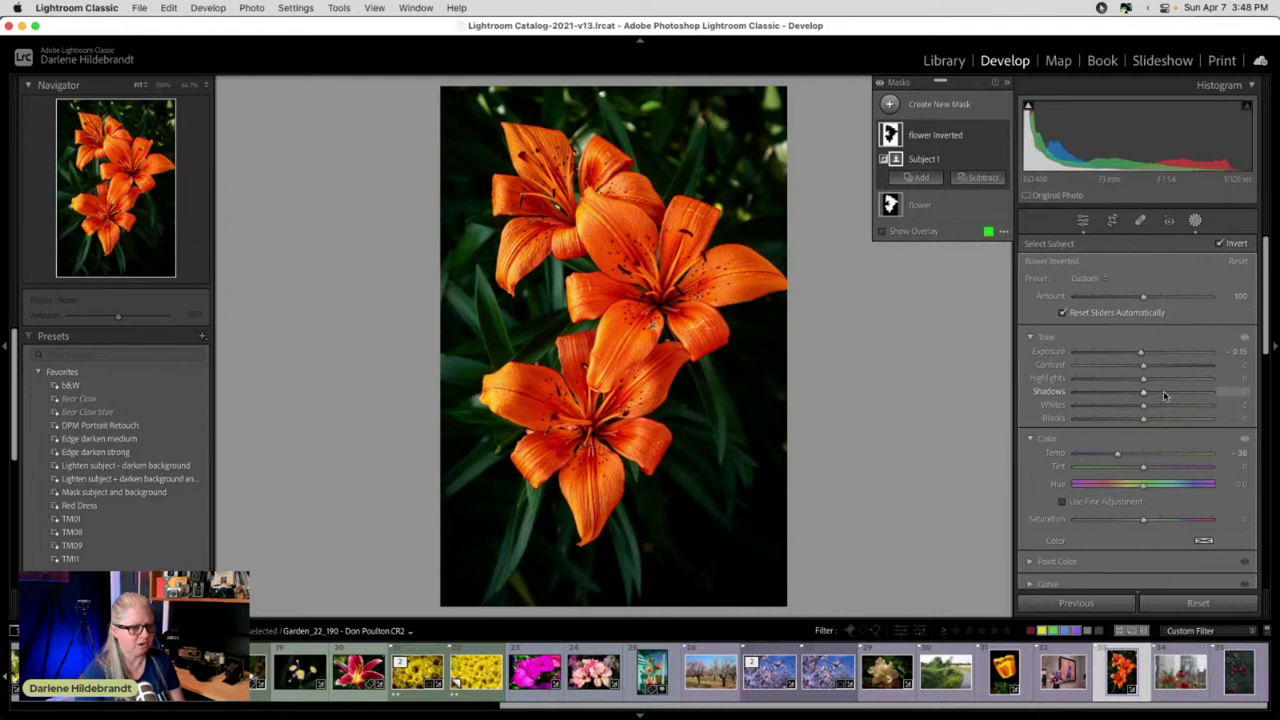
pyautogui.press('\\')
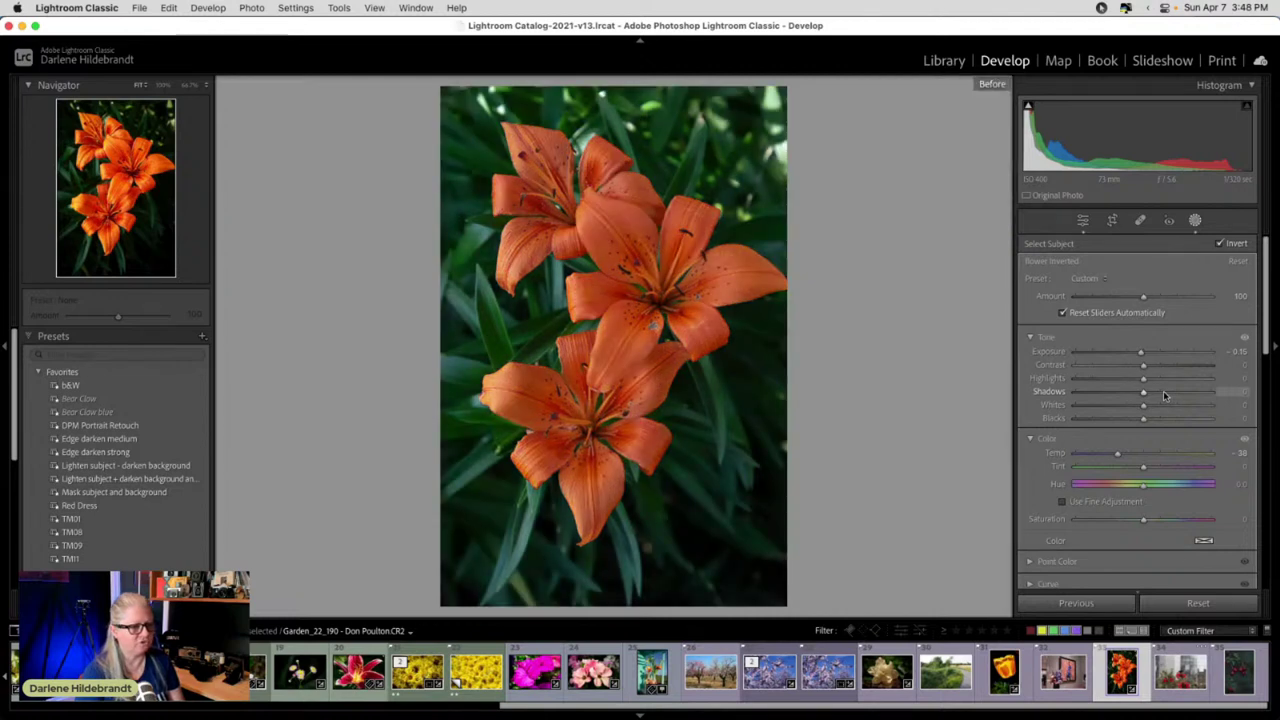
# - Leave the before view and set the inverted flower mask's Temp to -15
pyautogui.press('\\')
pyautogui.moveTo(1117, 453); pyautogui.dragTo(1133, 453)
pyautogui.scroll(-5, 1125, 415)
pyautogui.scroll(-5, 1125, 415)
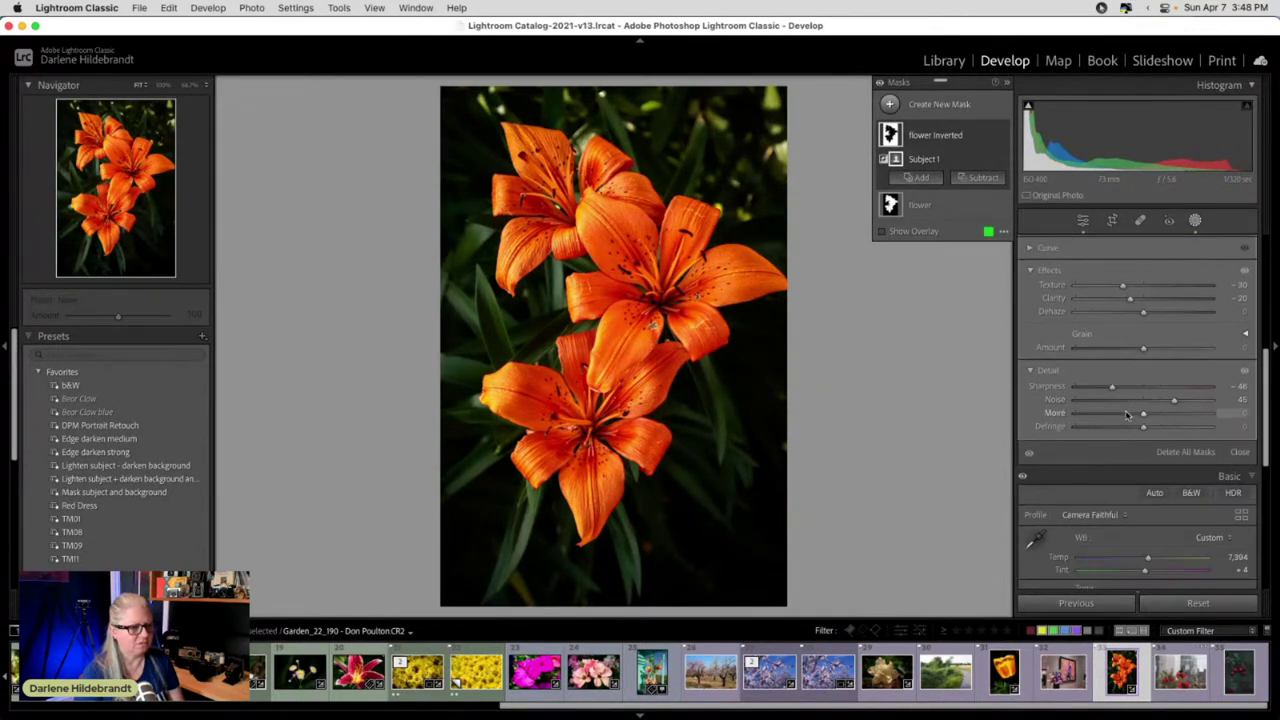
pyautogui.scroll(4, 1125, 415)
pyautogui.scroll(5, 1125, 415)
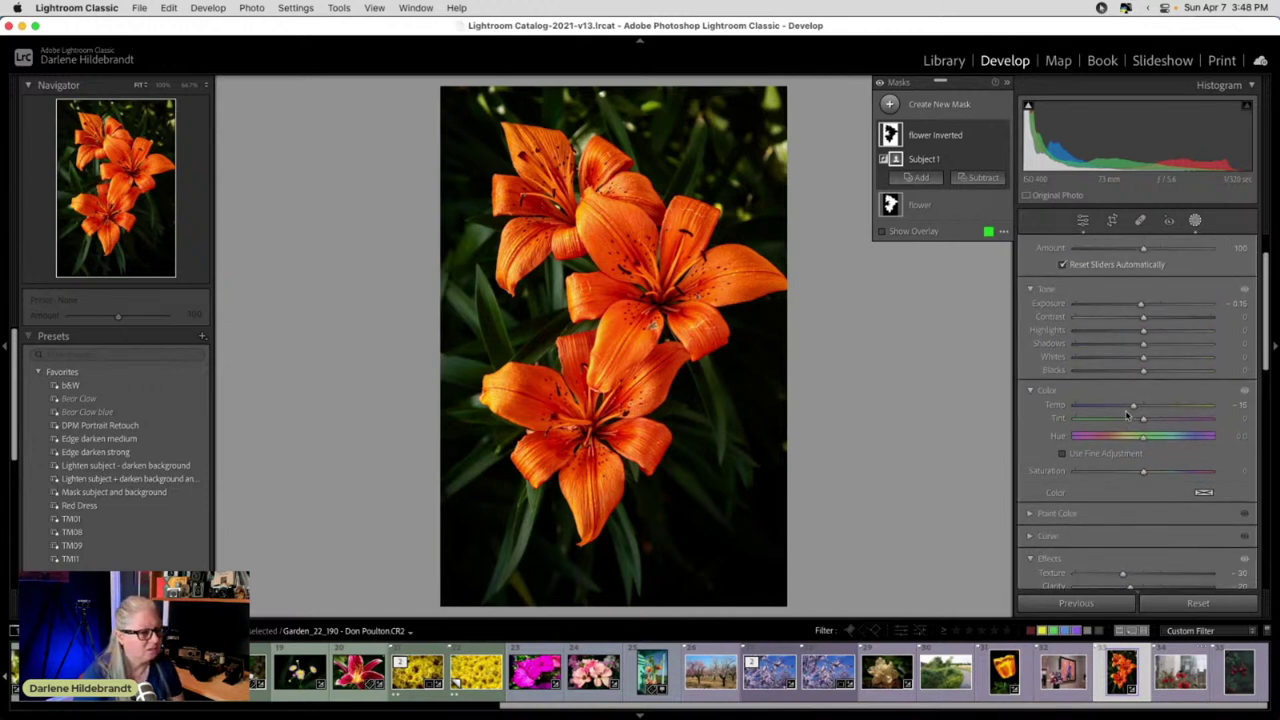
# - Compare the lily photo with its before version and toggle the inverted flower mask off and on to judge its effect
pyautogui.press('\\')
pyautogui.press('\\')
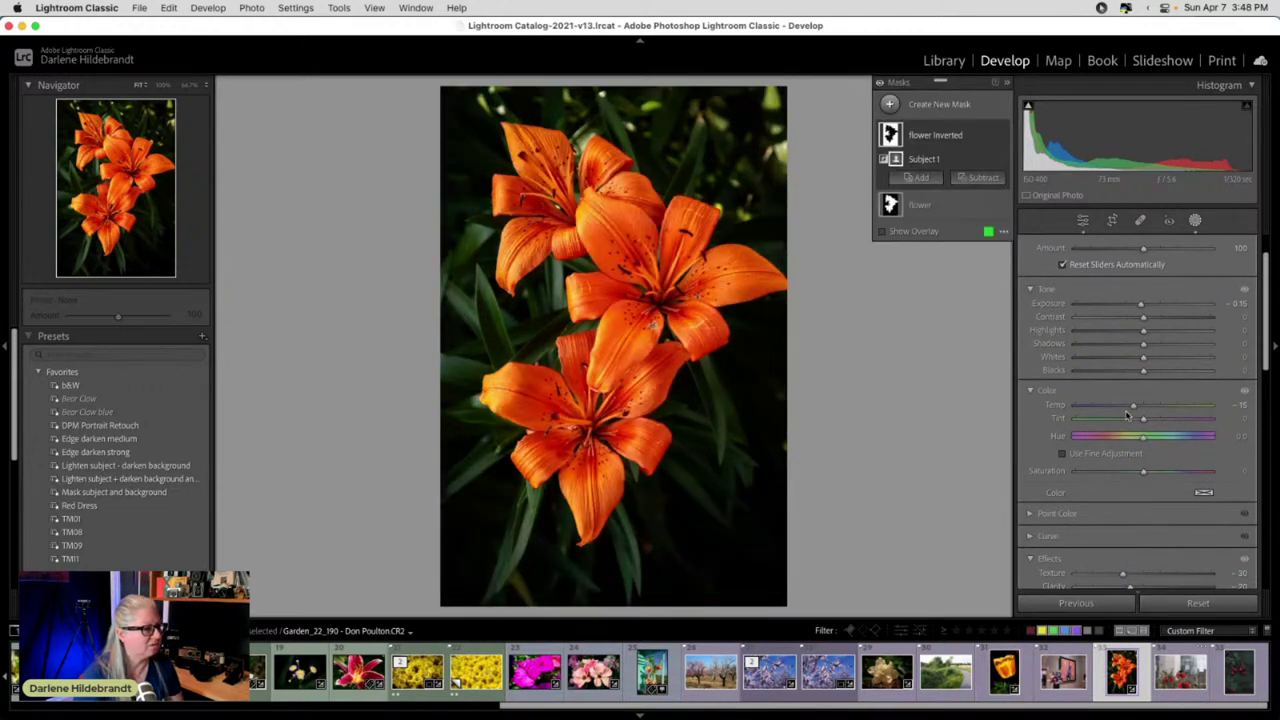
pyautogui.press('\\')
pyautogui.press('\\')
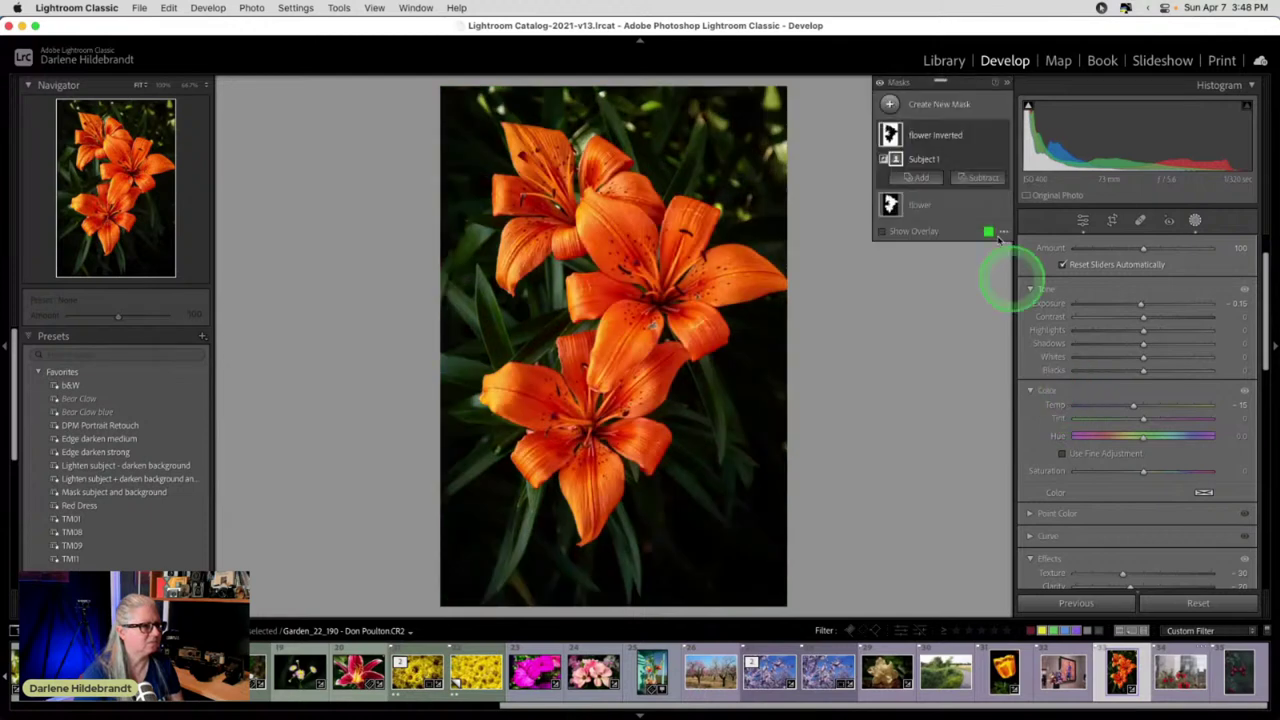
pyautogui.click(1001, 137)
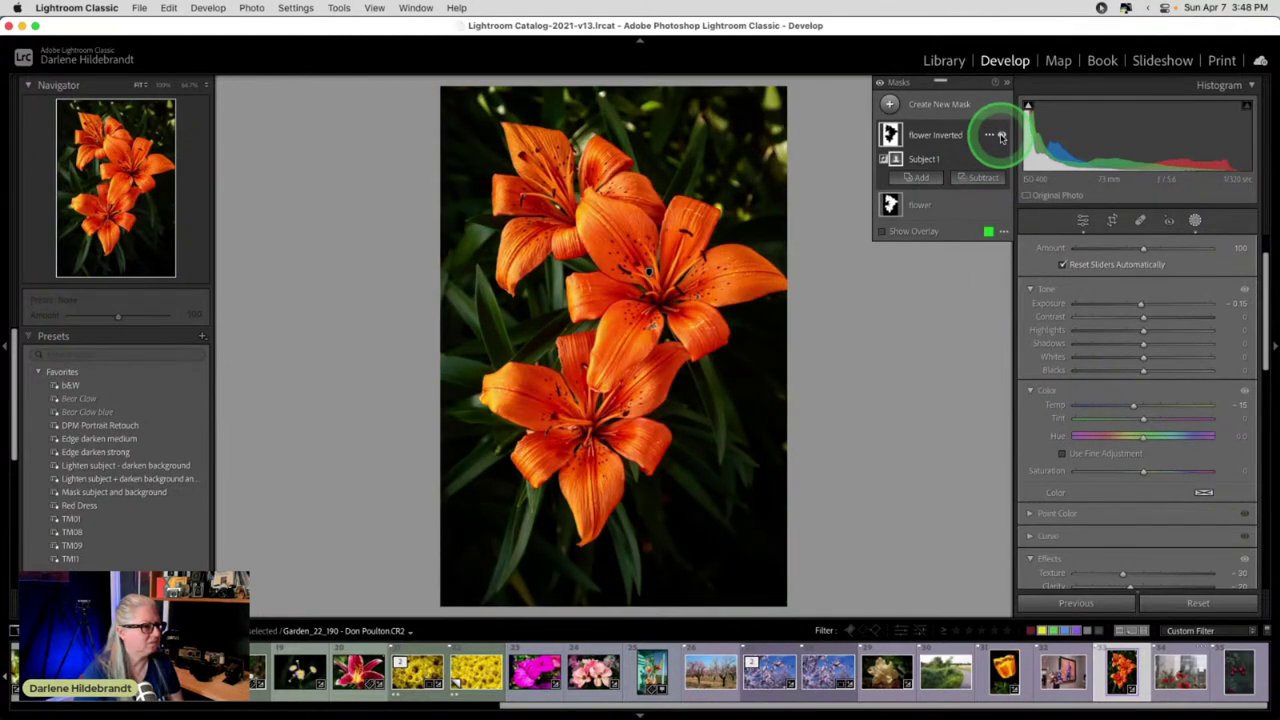
pyautogui.click(1001, 137)
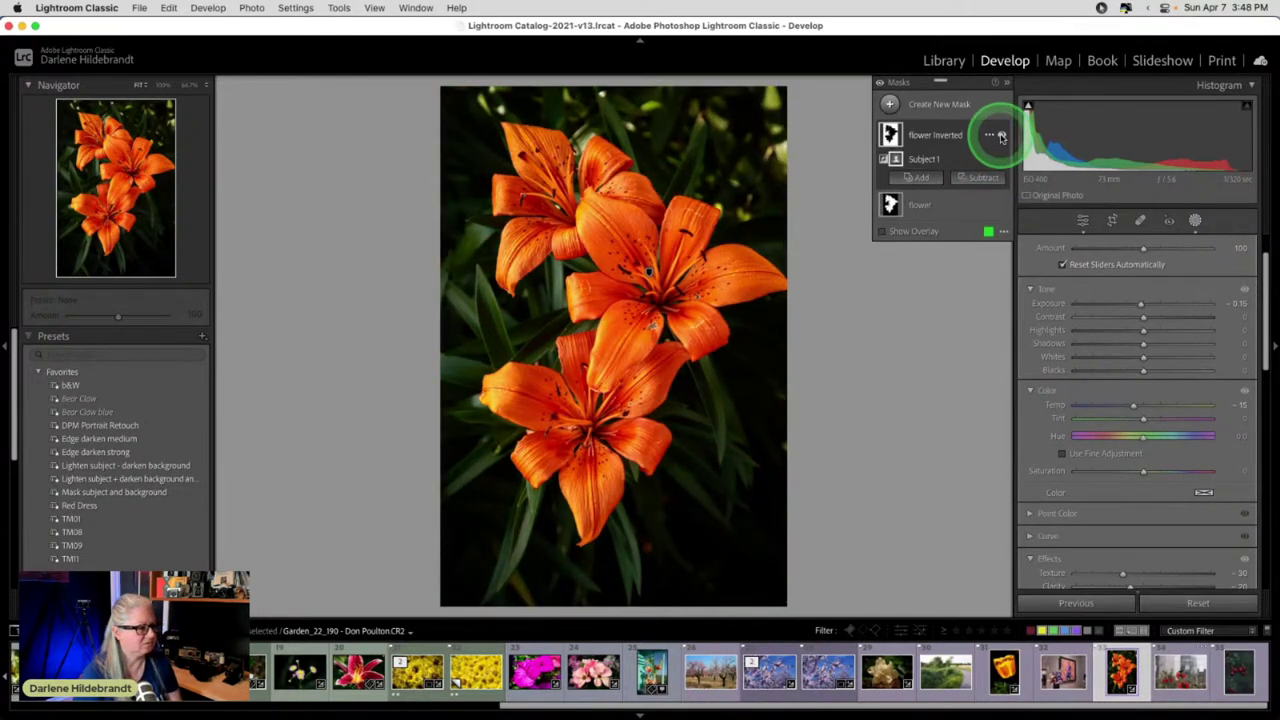
# - Set the inverted flower mask's Shadows to 41, Highlights to -44 and Exposure to 0, and close masking
pyautogui.moveTo(1163, 343); pyautogui.dragTo(1112, 328)
pyautogui.doubleClick(1141, 304)
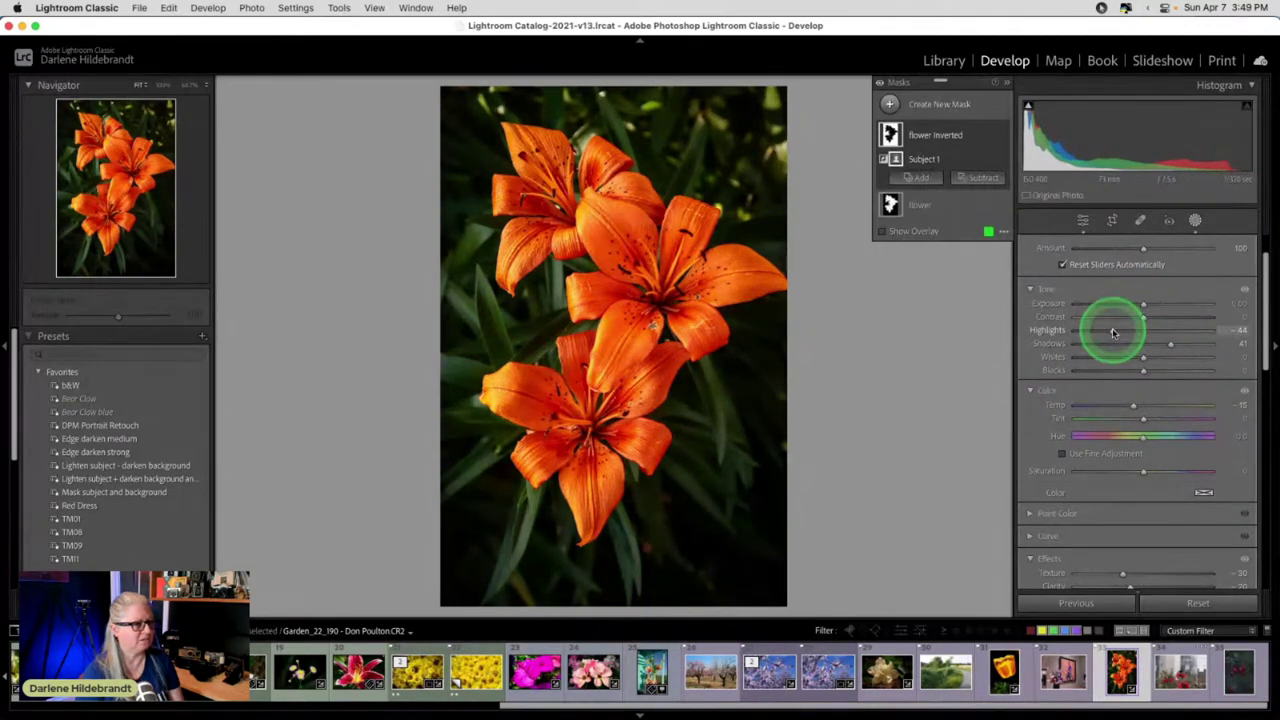
pyautogui.click(1195, 220)
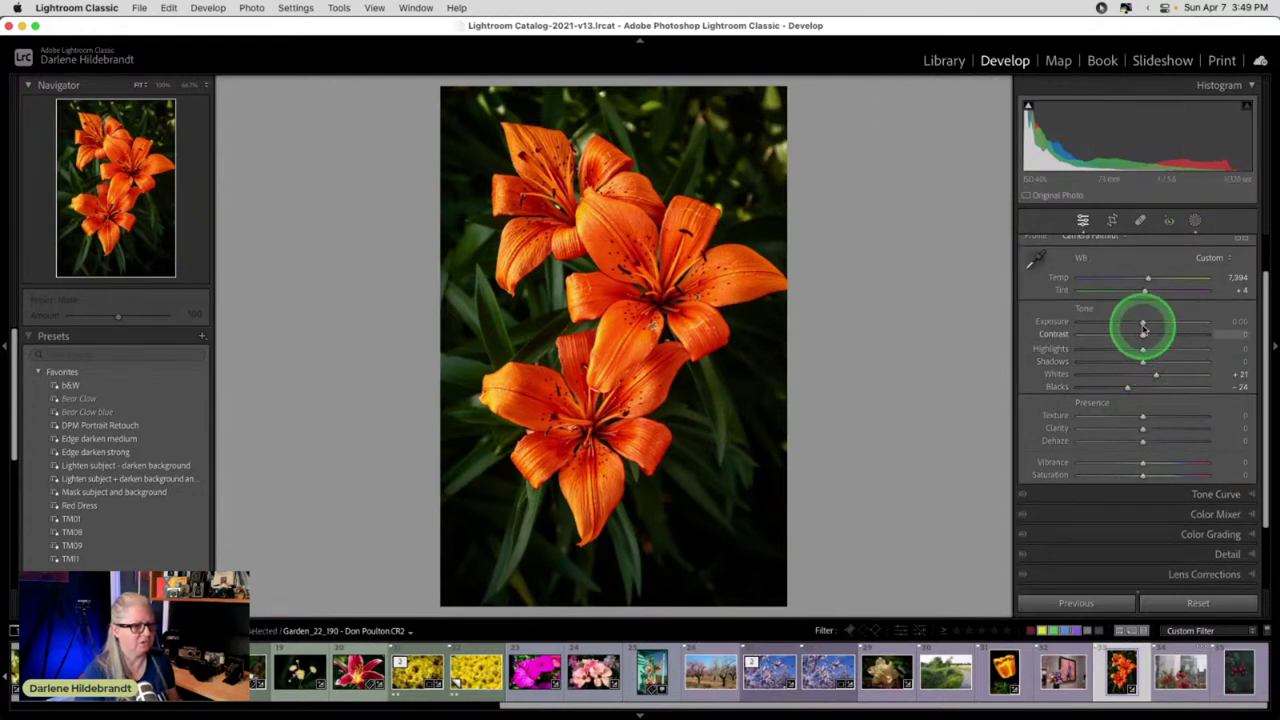
# - Set the whole lily photo's Exposure to +0.50, Shadows to +9 and Highlights to -19
pyautogui.moveTo(1143, 321); pyautogui.dragTo(1149, 317)
pyautogui.click(1147, 363)
pyautogui.moveTo(1147, 364); pyautogui.dragTo(1150, 364)
pyautogui.moveTo(1143, 349); pyautogui.dragTo(1132, 349)
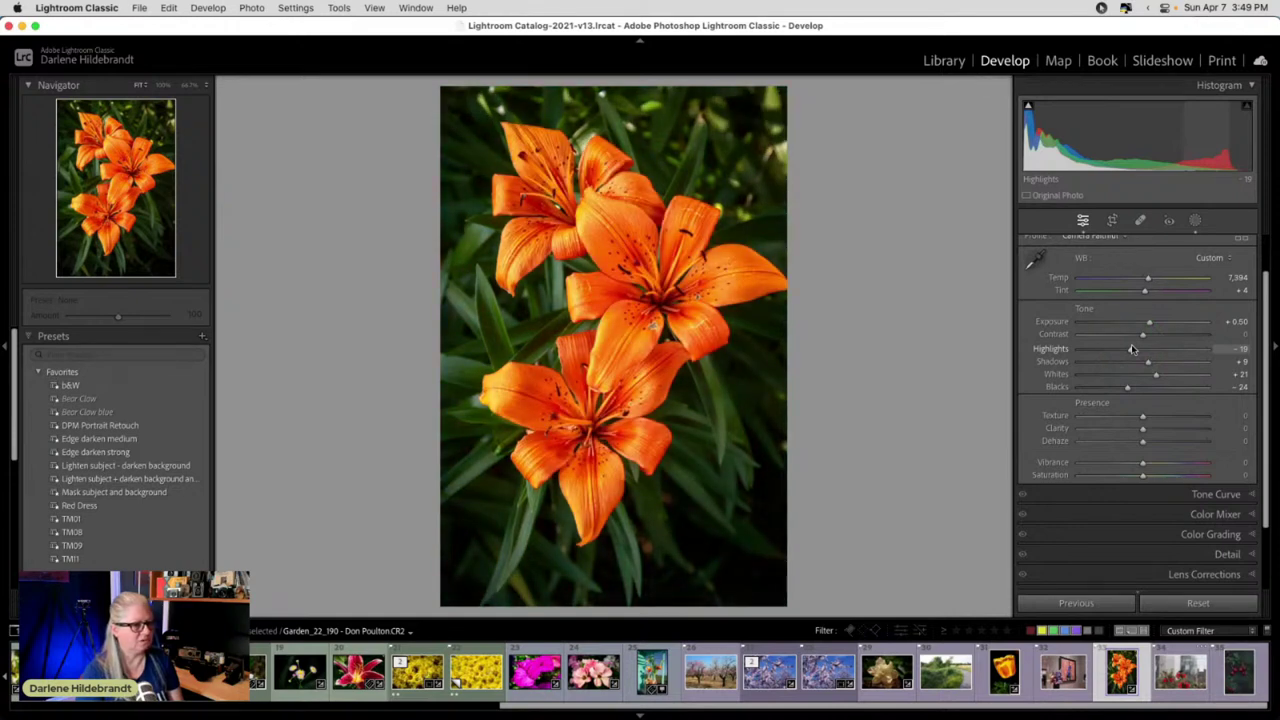
pyautogui.click(1132, 349)
# - Reset the lily photo's white balance to As Shot with Temp raised to 5,715, and compare it with the before version
pyautogui.moveTo(1149, 276); pyautogui.dragTo(1107, 277)
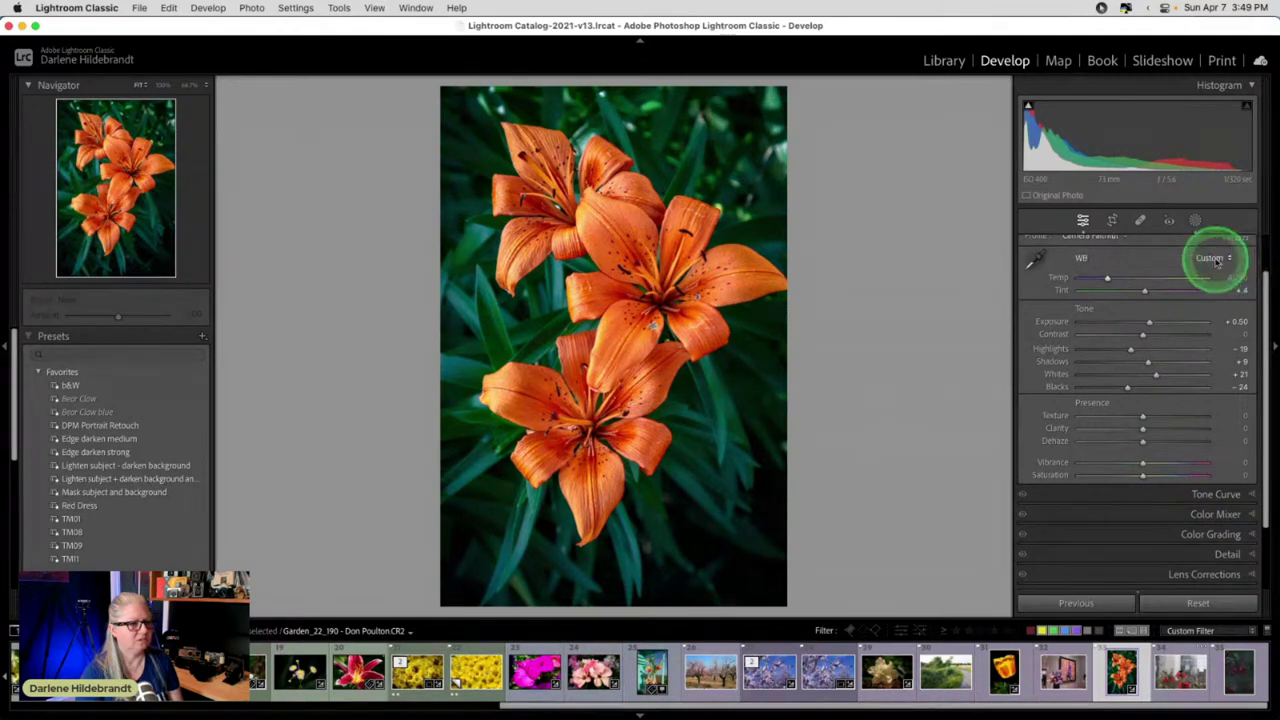
pyautogui.click(1217, 260)
pyautogui.click(1205, 130)
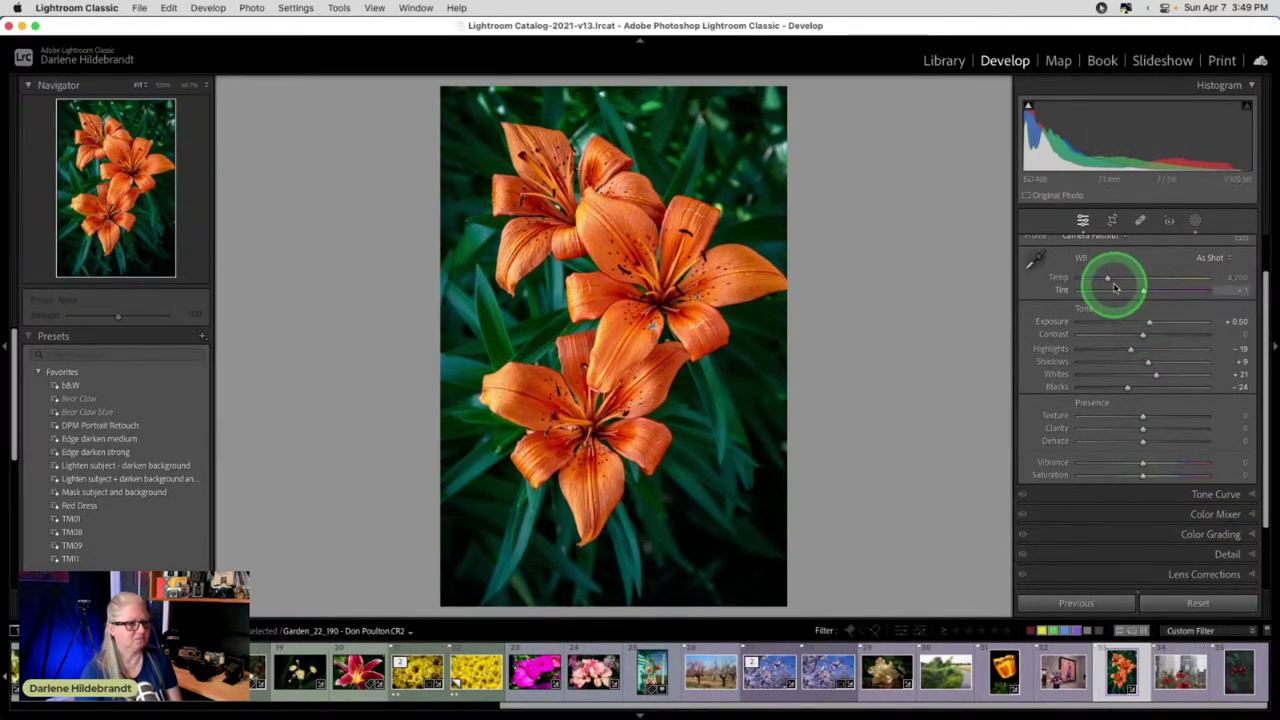
pyautogui.moveTo(1107, 277); pyautogui.dragTo(1128, 277)
pyautogui.press('\\')
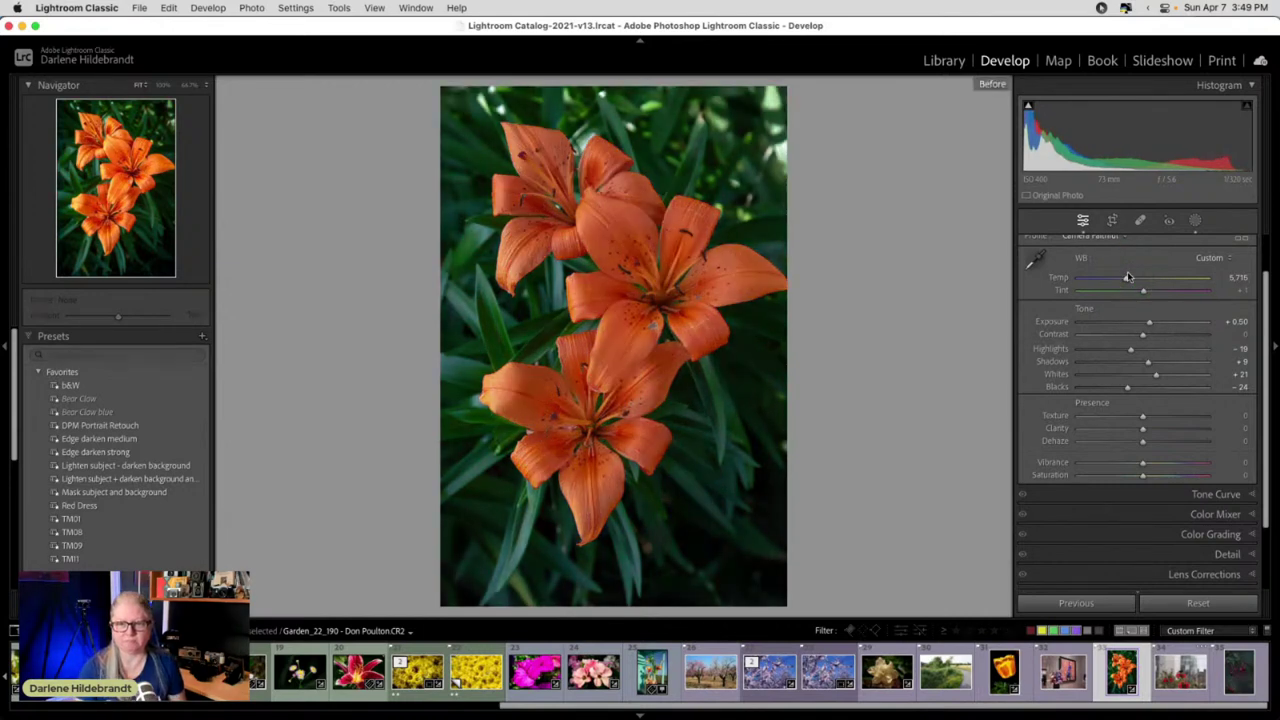
pyautogui.press('\\')
# - Return to the library grid and open the IMG_0853 photo of the orange rose for developing
pyautogui.press('g')
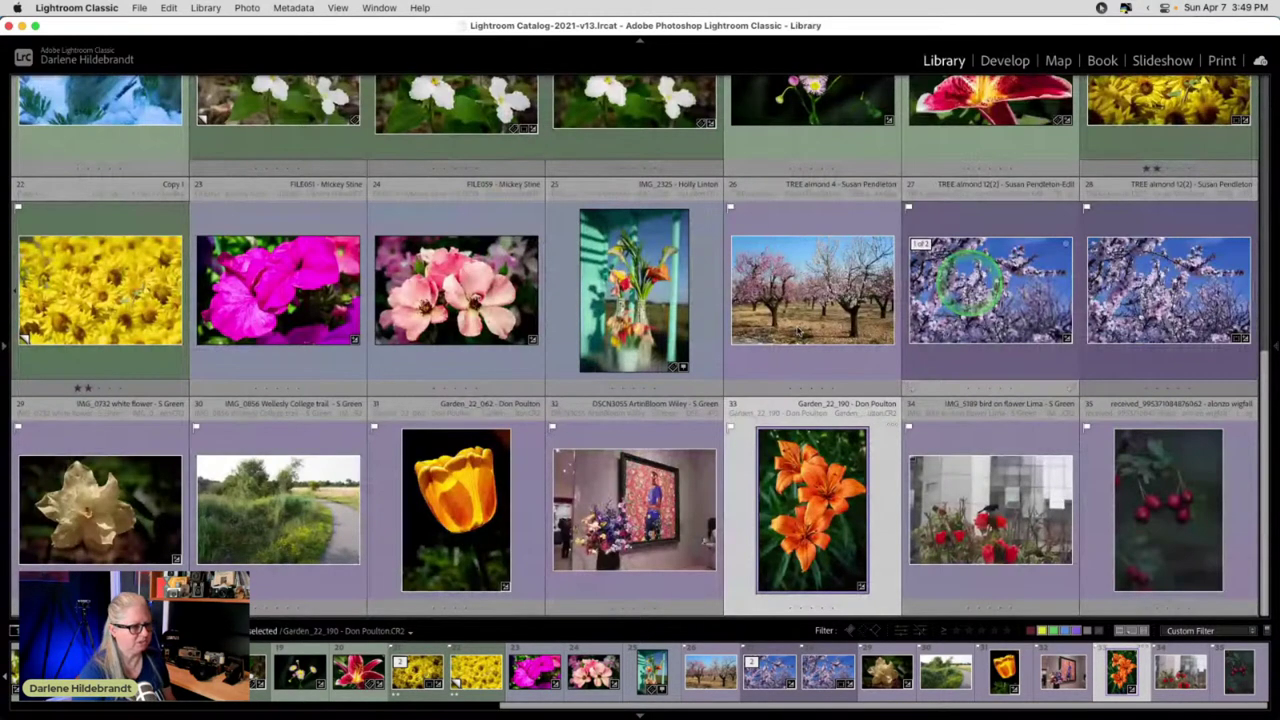
pyautogui.scroll(6, 798, 333)
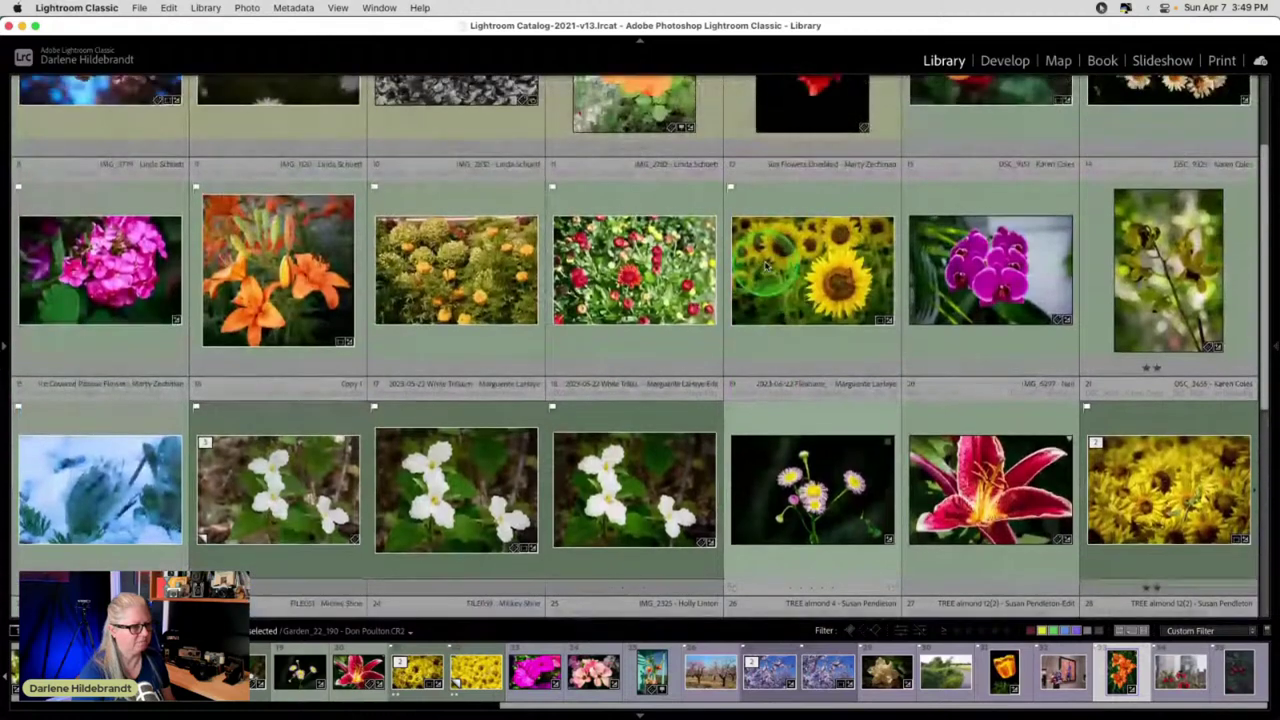
pyautogui.scroll(3, 766, 264)
pyautogui.click(973, 222)
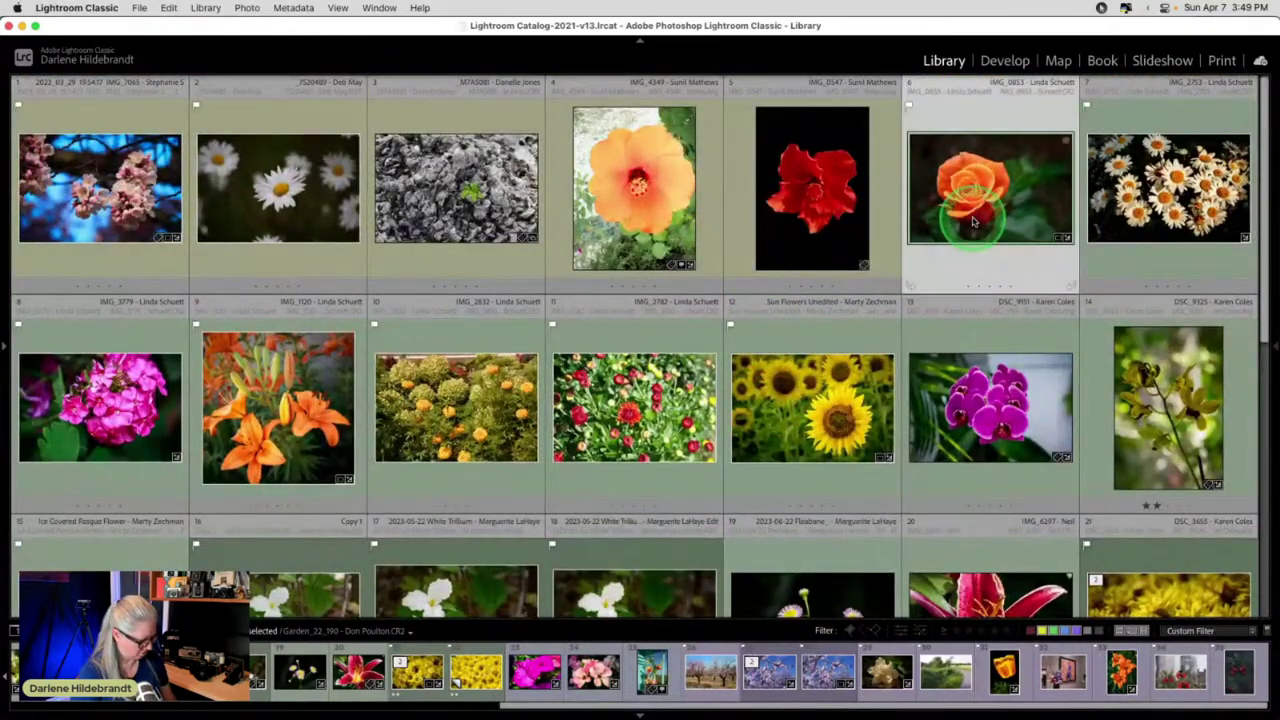
pyautogui.press('d')
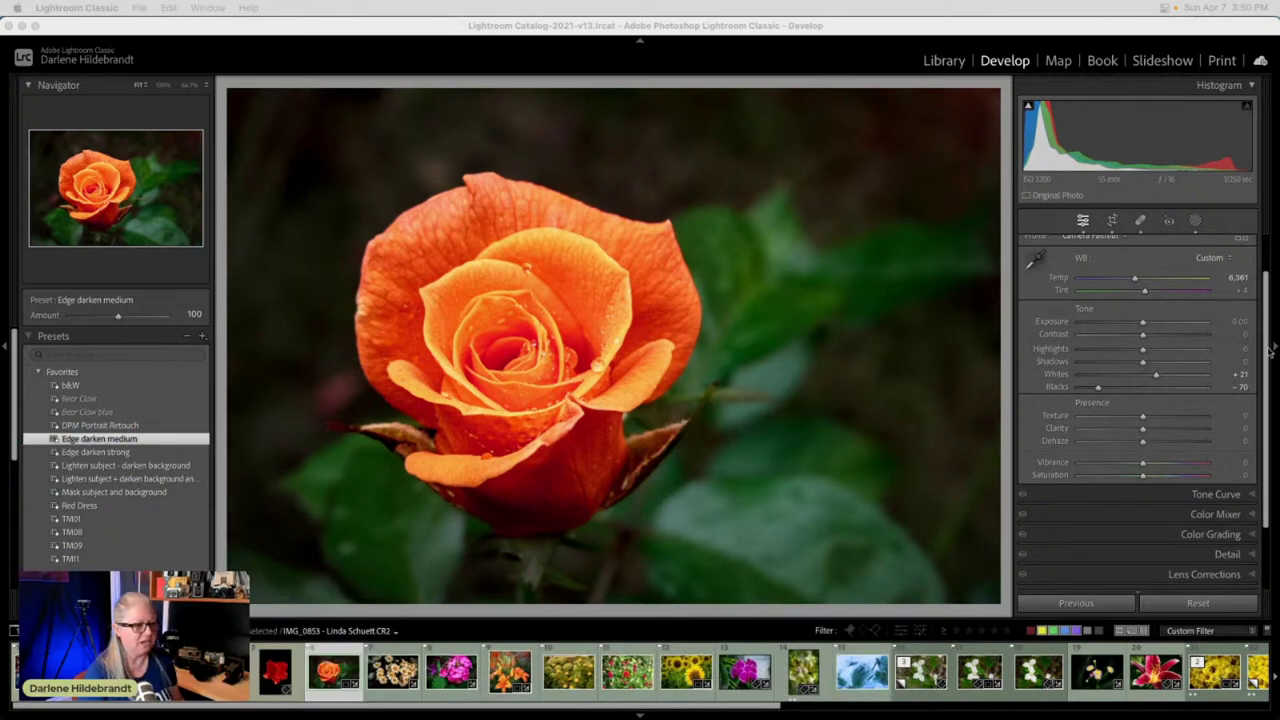
# - Send the rose photo to Luminar Neo as a 16-bit Adobe RGB (1998) TIFF copy with Lightroom adjustments
pyautogui.click(797, 300)
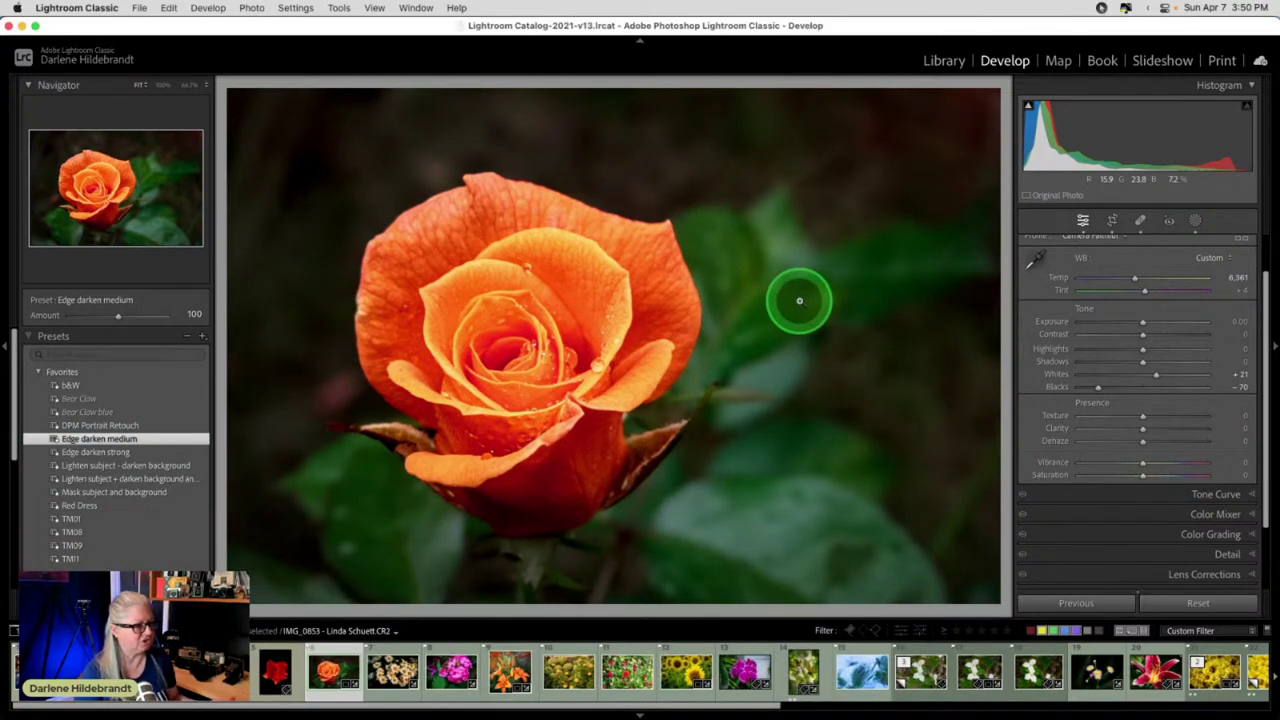
pyautogui.rightClick(755, 305)
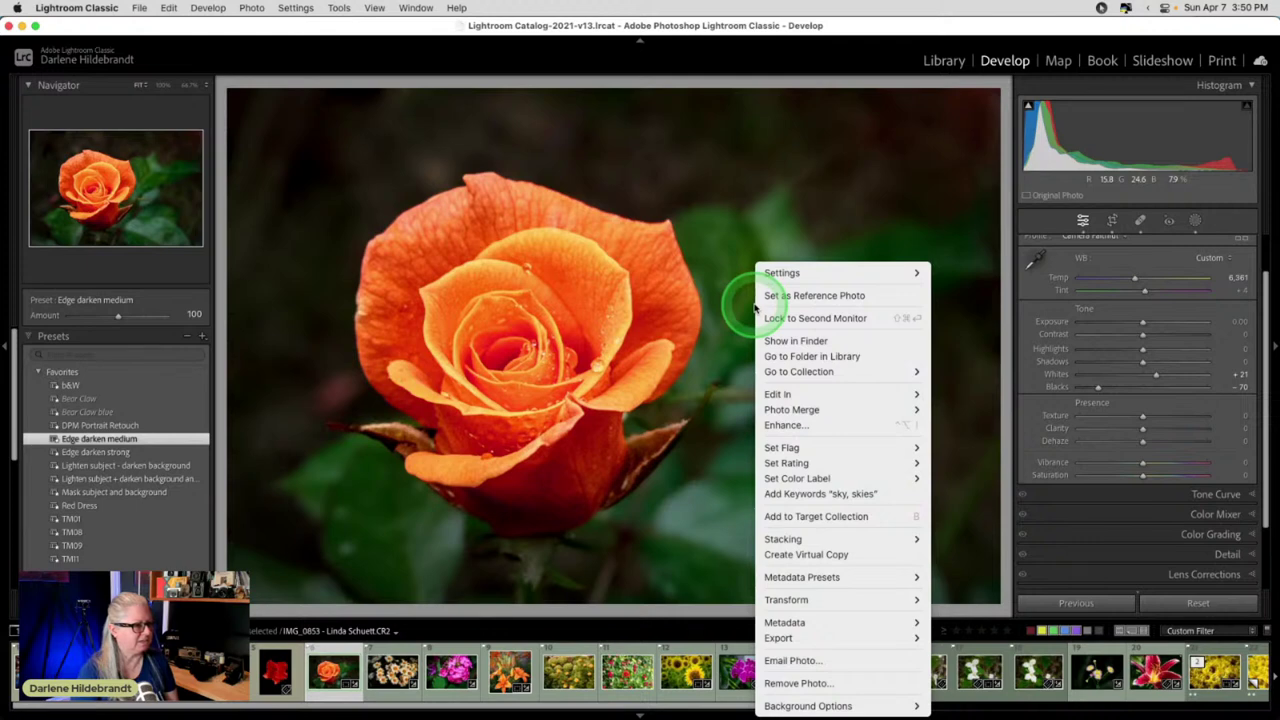
pyautogui.moveTo(770, 395)
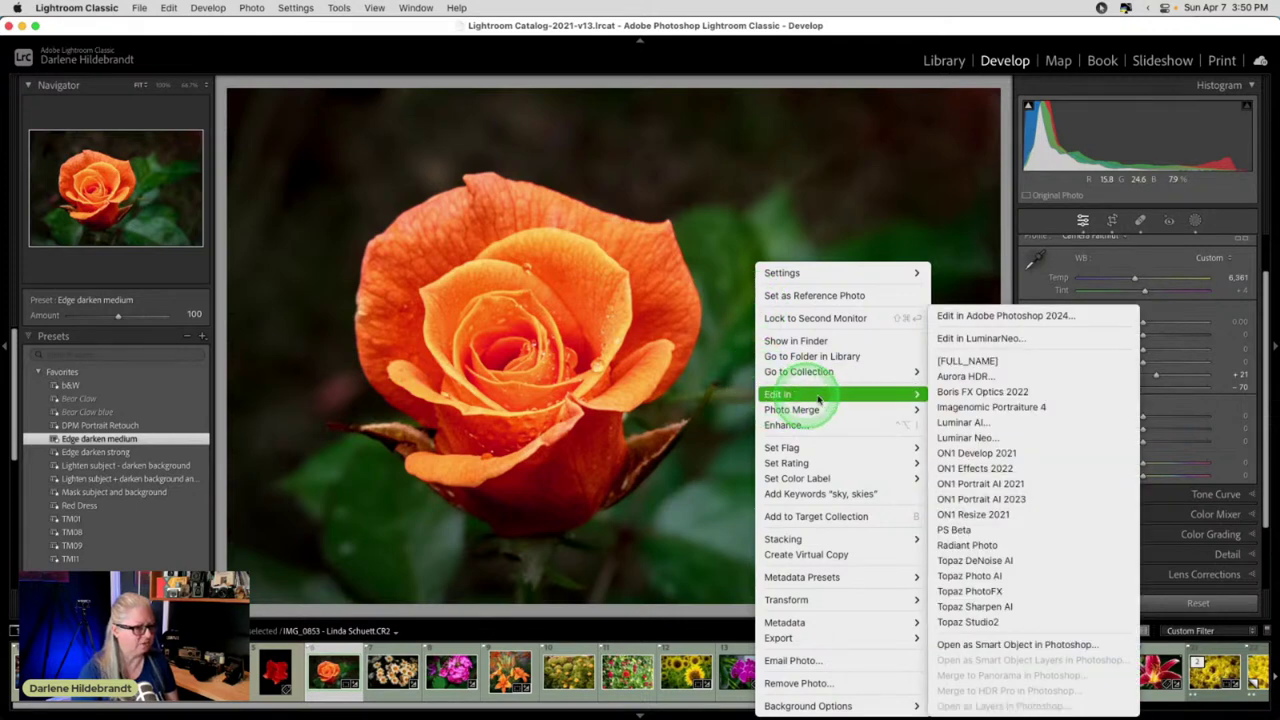
pyautogui.click(968, 440)
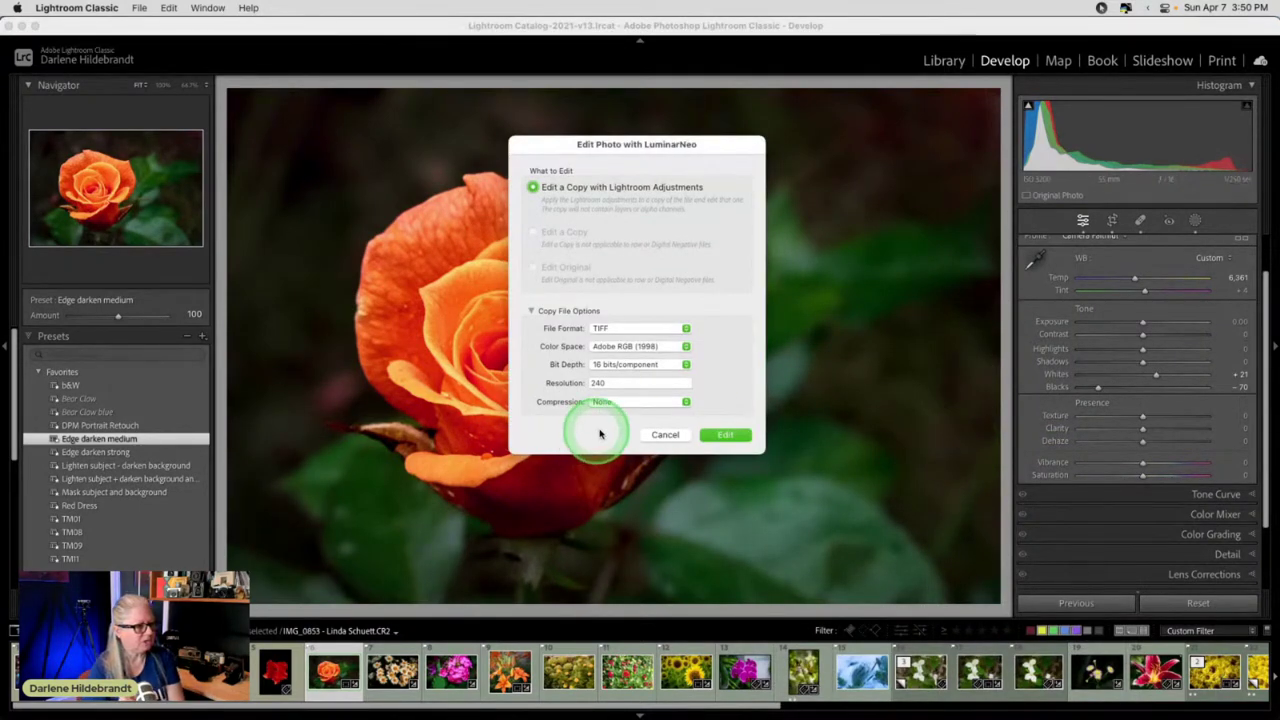
pyautogui.click(722, 434)
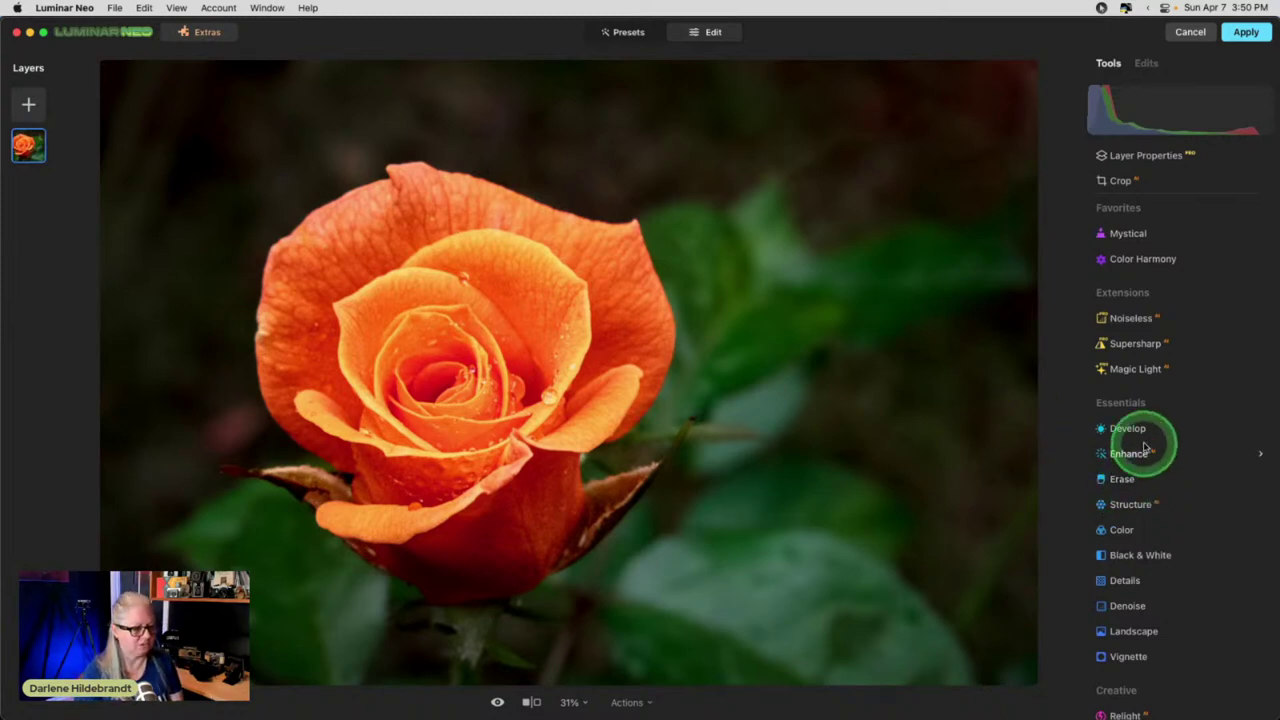
# - Add the Mood and Glow tools to the favorites
pyautogui.scroll(-5, 1143, 443)
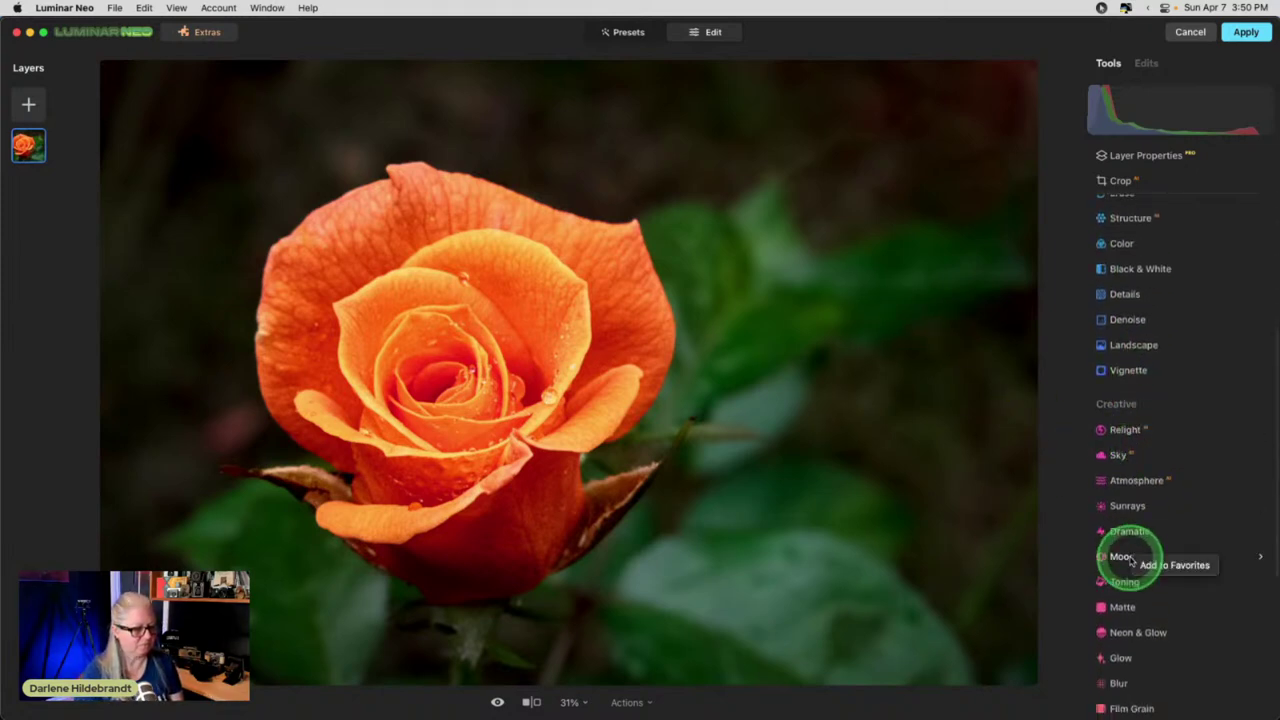
pyautogui.scroll(-2, 1155, 450)
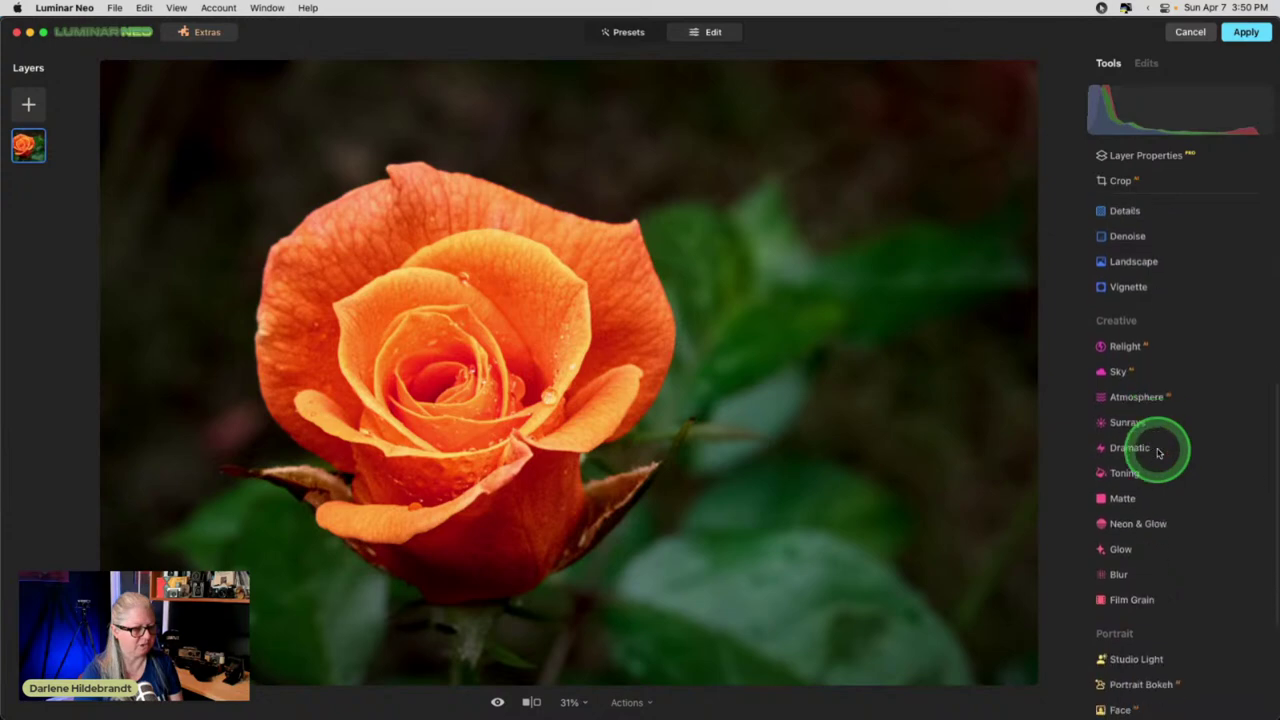
pyautogui.scroll(-5, 1117, 550)
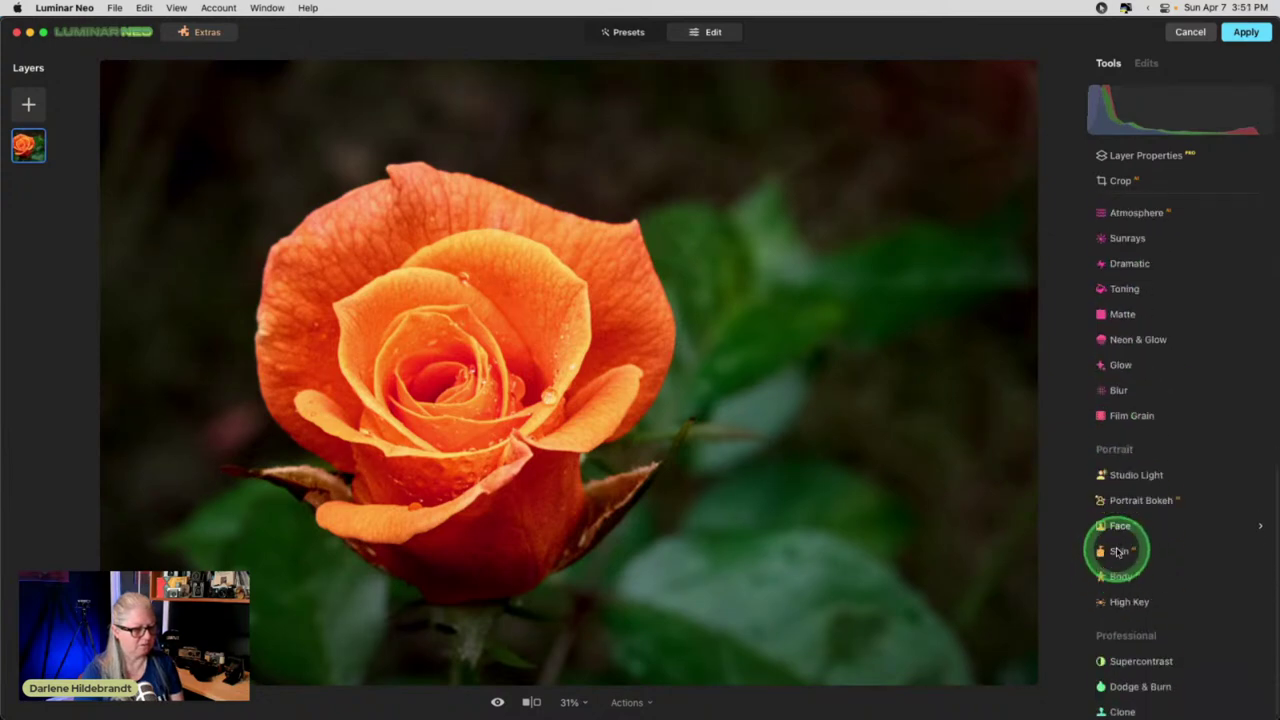
pyautogui.click(1133, 360)
pyautogui.scroll(15, 1134, 425)
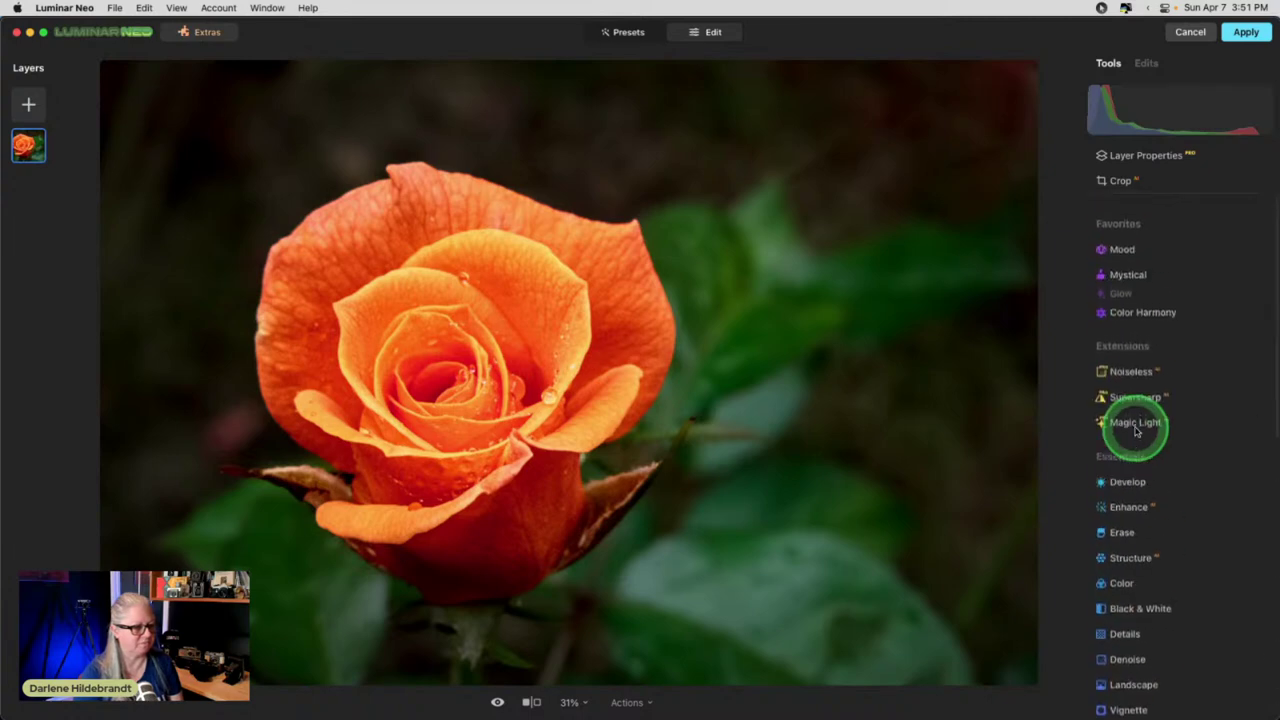
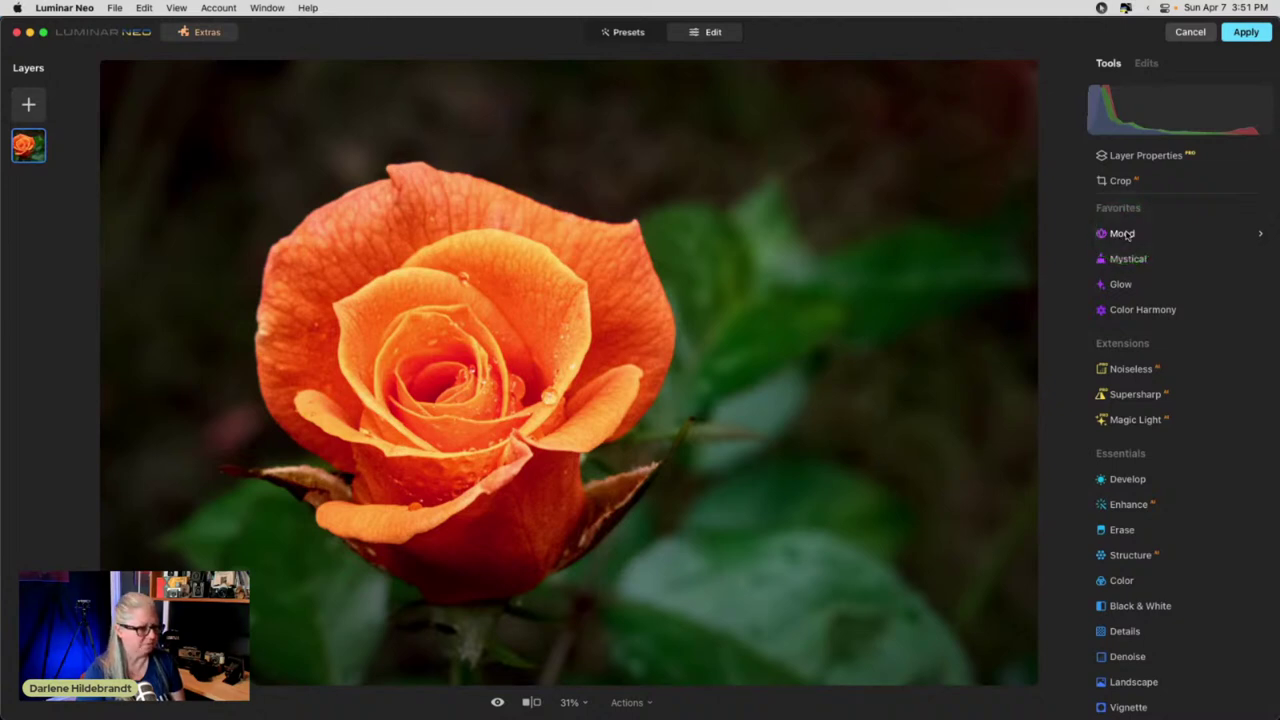
# - Apply the Mood tool to the rose with Amount 55 and the Smokey LUT from the Creative category
pyautogui.click(1124, 234)
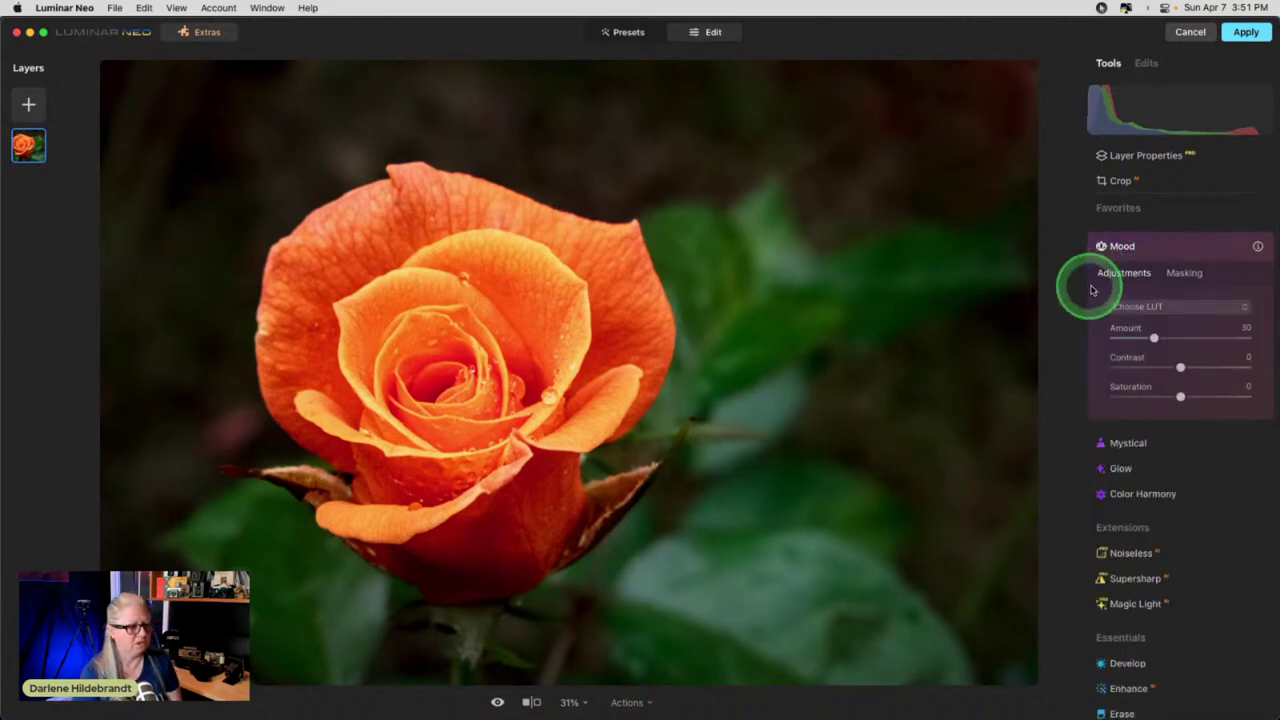
pyautogui.click(1191, 338)
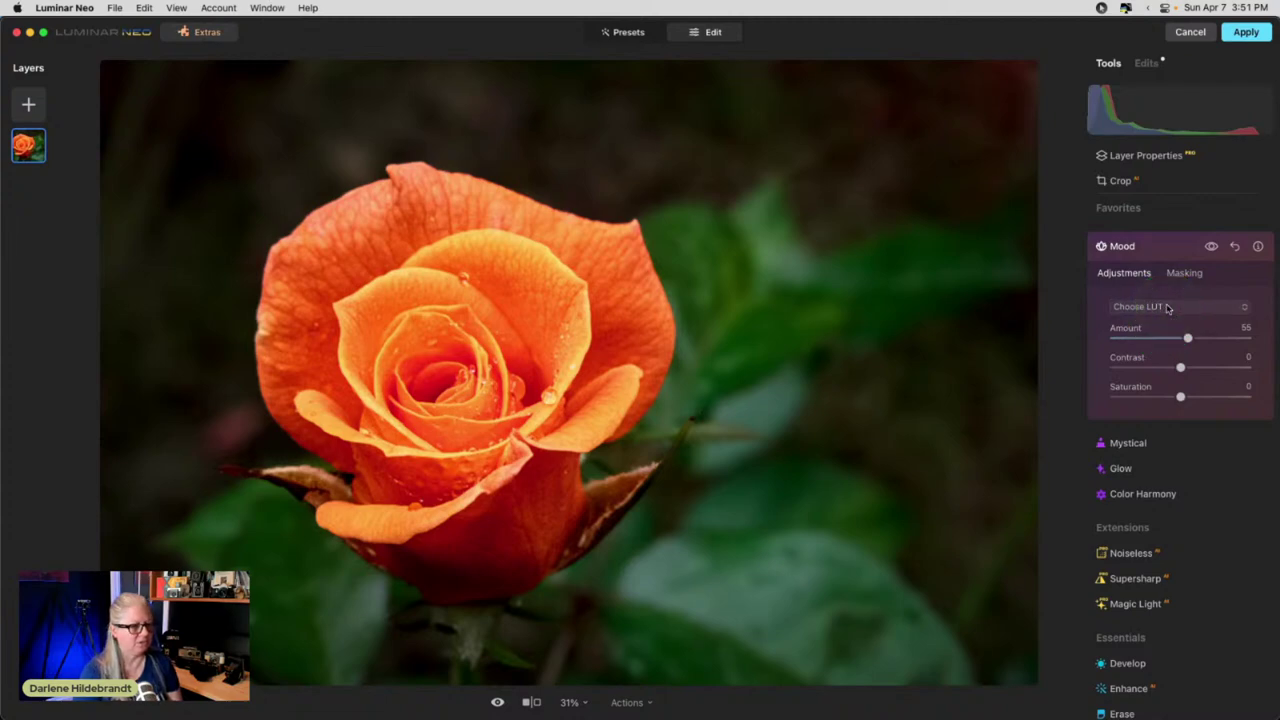
pyautogui.click(1162, 307)
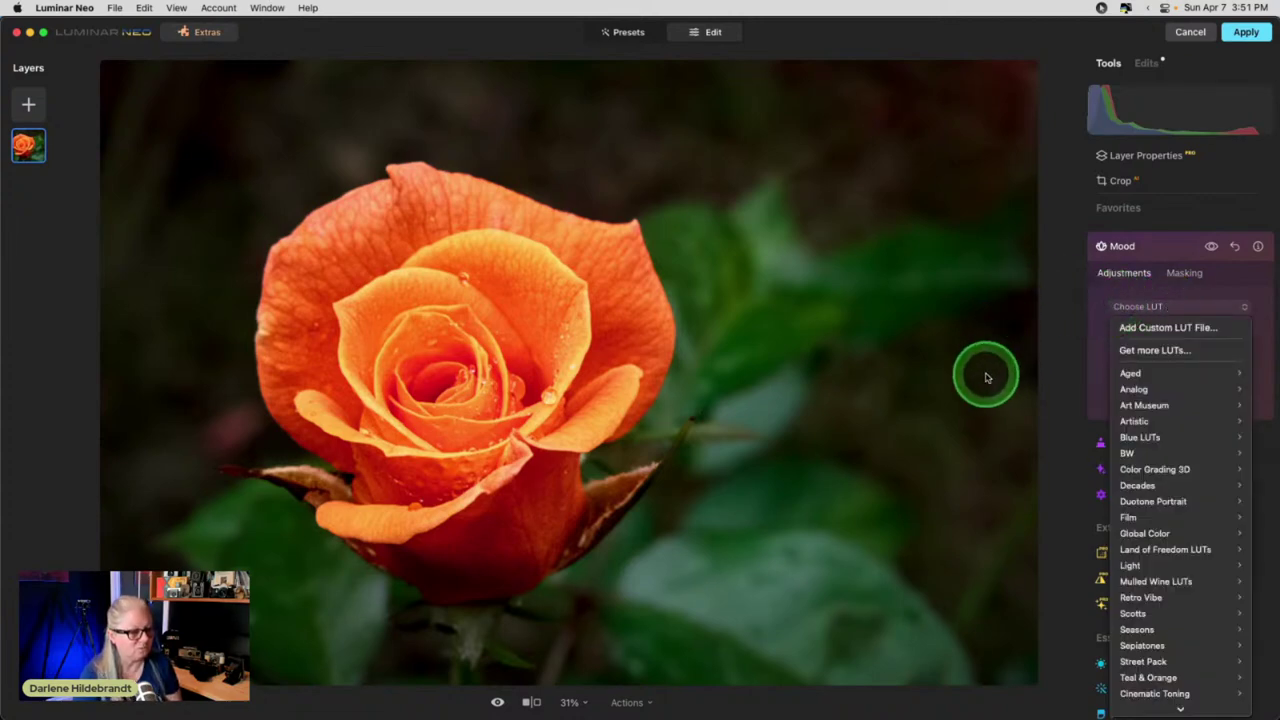
pyautogui.scroll(-1, 1141, 470)
pyautogui.moveTo(1141, 471)
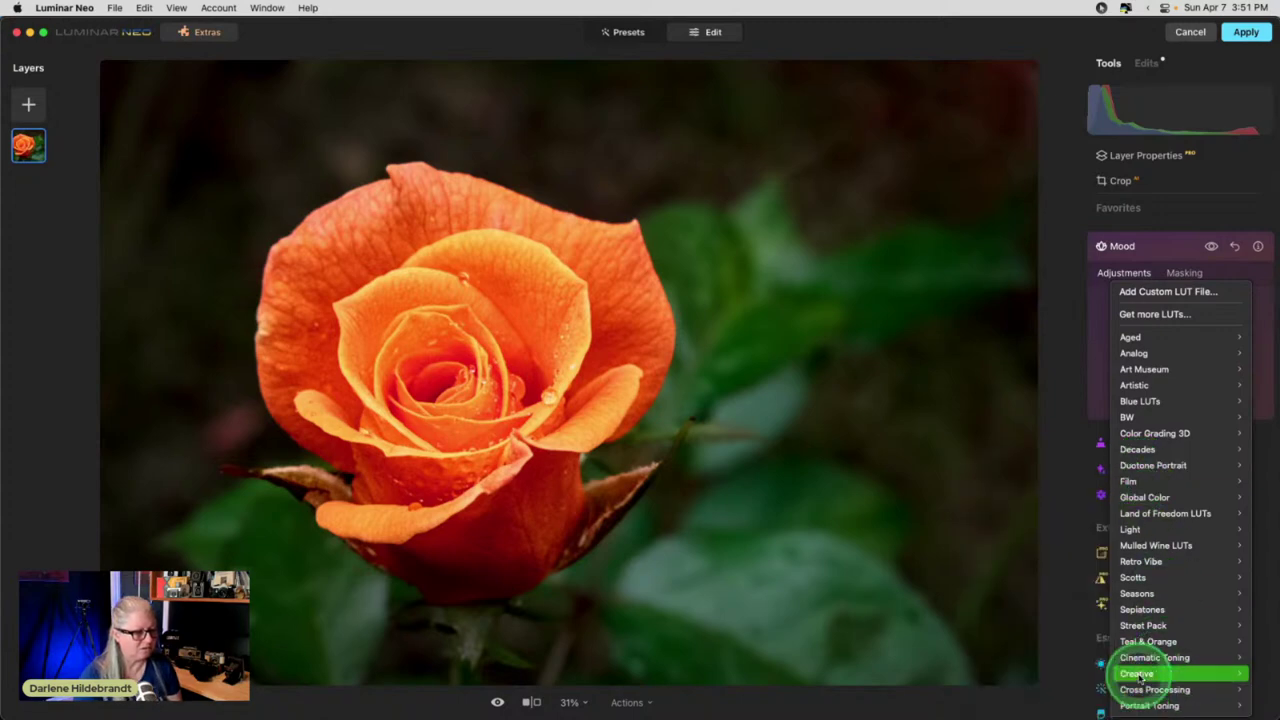
pyautogui.moveTo(1139, 675)
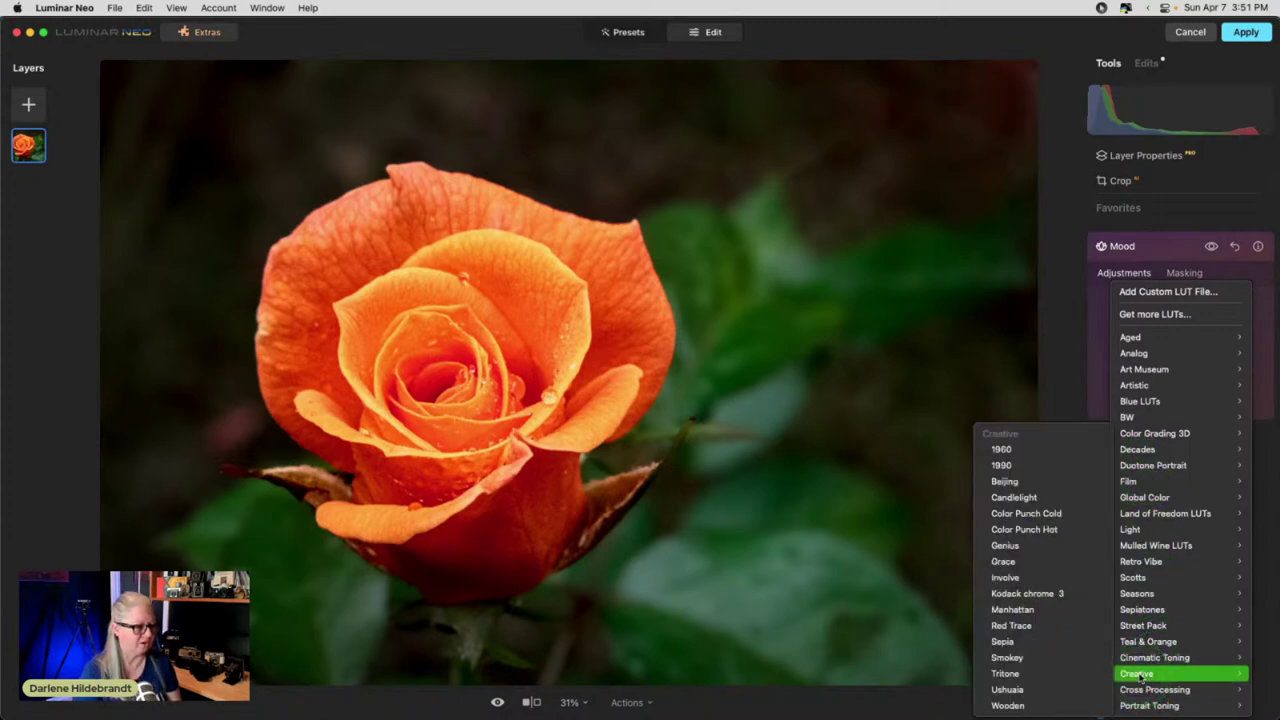
pyautogui.moveTo(1139, 675); pyautogui.dragTo(1004, 678)
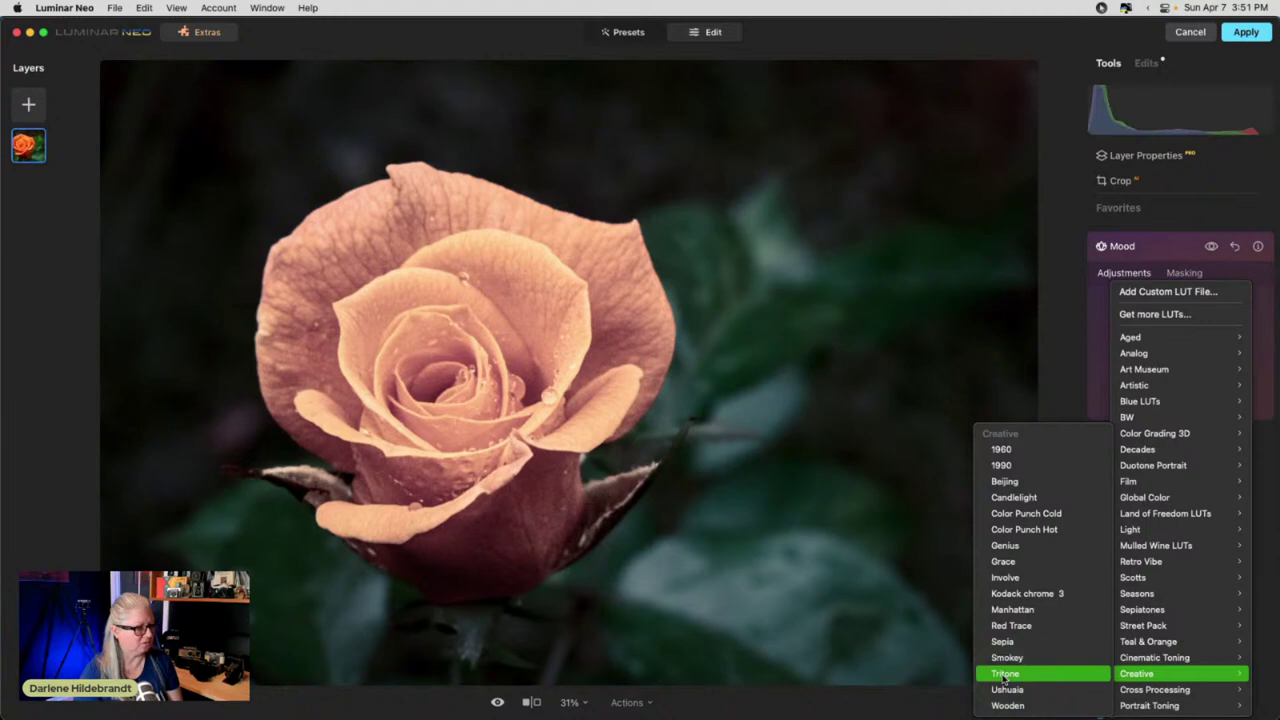
pyautogui.moveTo(1004, 678)
pyautogui.mouseDown()
pyautogui.moveTo(1006, 645)
pyautogui.moveTo(1005, 657)
pyautogui.moveTo(940, 655)
pyautogui.moveTo(997, 658)
pyautogui.moveTo(1002, 589)
pyautogui.moveTo(1016, 594)
pyautogui.moveTo(1005, 482)
pyautogui.moveTo(1007, 705)
pyautogui.moveTo(1005, 662)
pyautogui.moveTo(935, 657)
pyautogui.moveTo(1005, 658)
pyautogui.mouseUp()
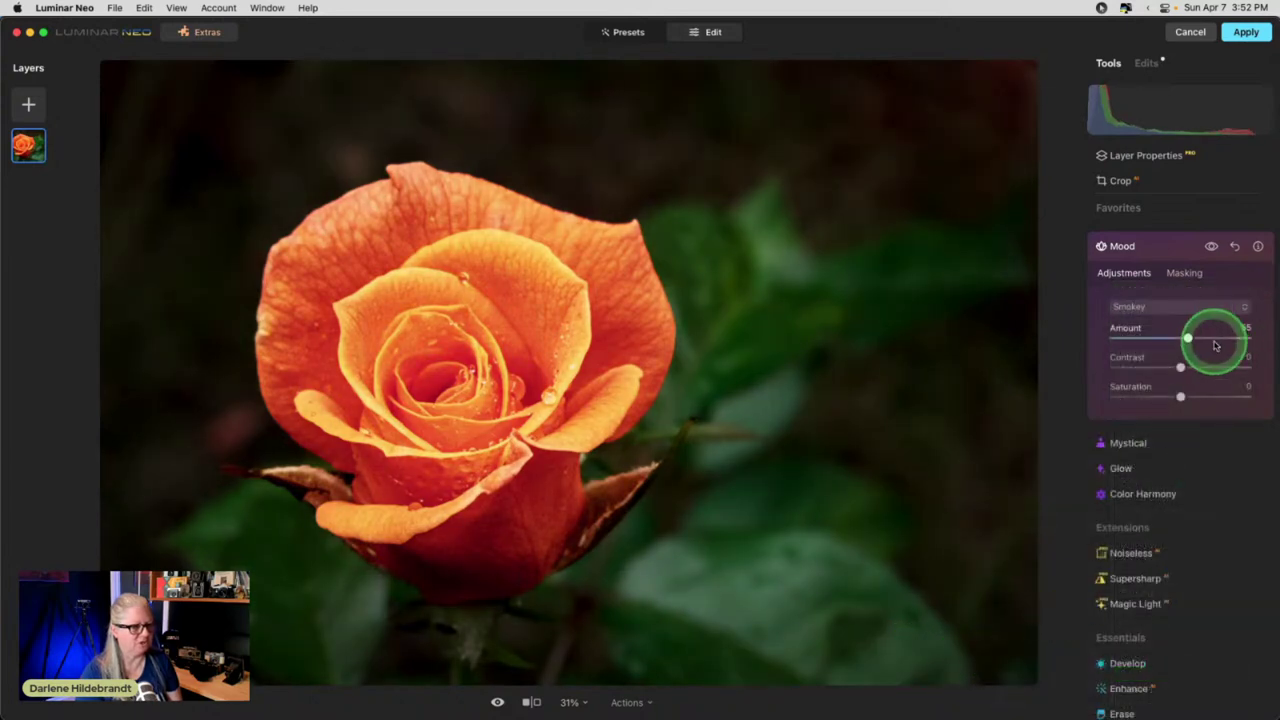
# - Switch the Mood LUT to Involve from the Creative category and lower its Amount
pyautogui.moveTo(1215, 345)
pyautogui.mouseDown()
pyautogui.moveTo(1194, 338)
pyautogui.moveTo(1246, 332)
pyautogui.moveTo(1118, 336)
pyautogui.moveTo(1228, 337)
pyautogui.mouseUp()
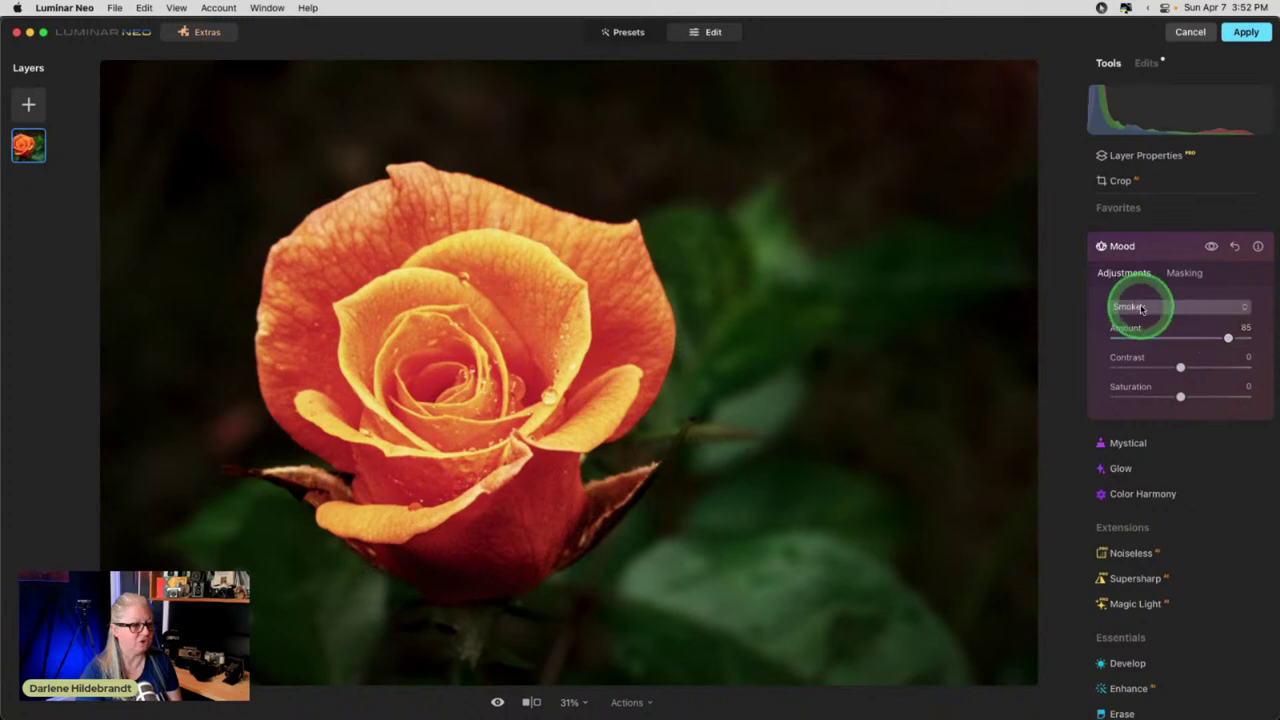
pyautogui.click(1199, 314)
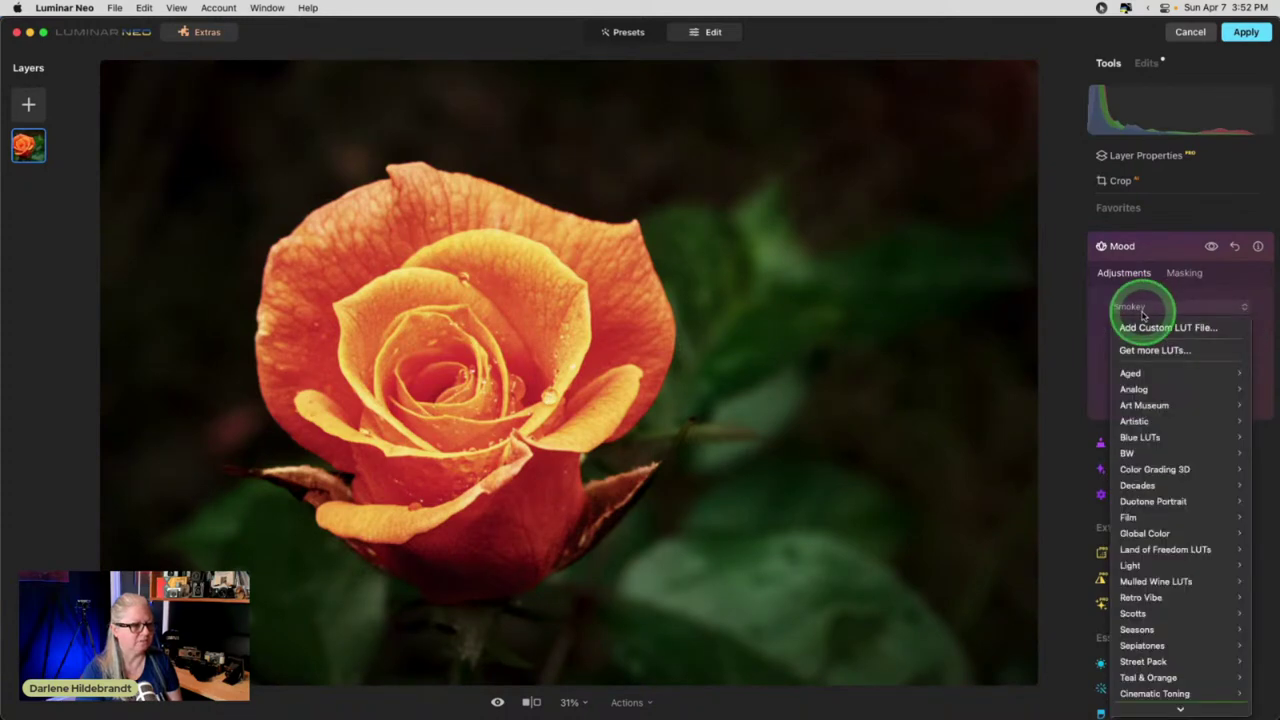
pyautogui.moveTo(1137, 675)
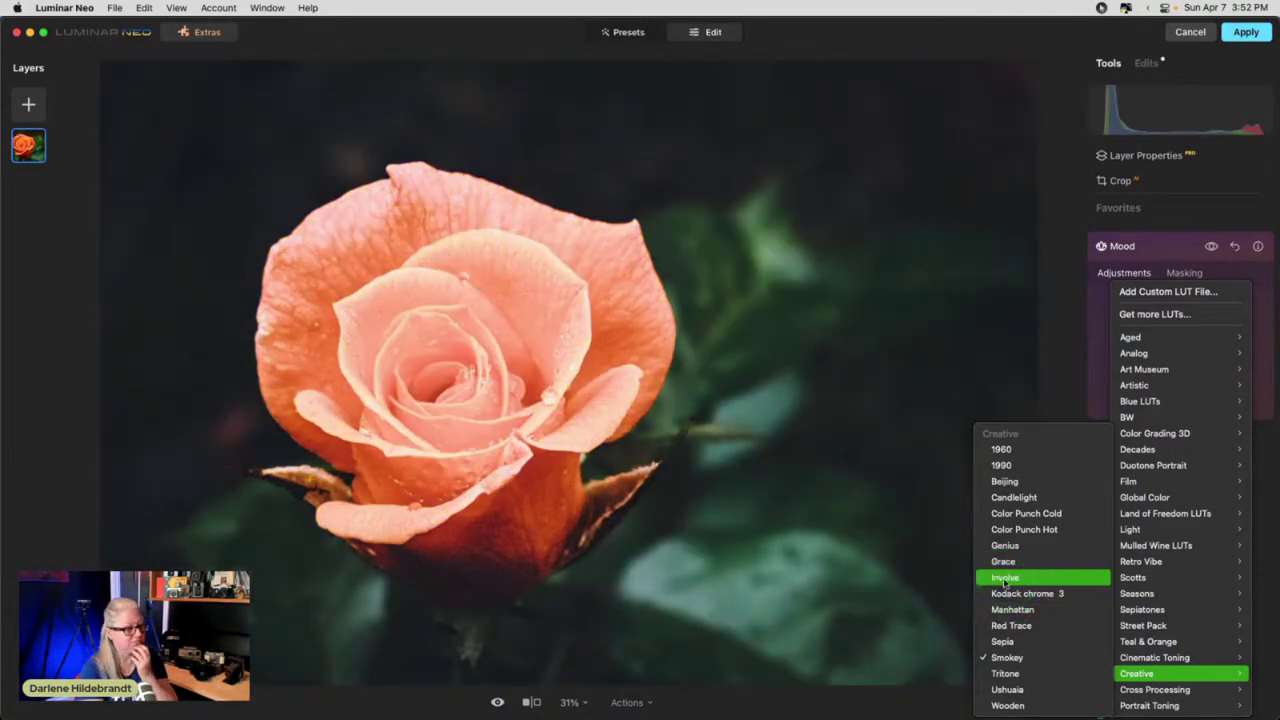
pyautogui.click(1005, 580)
pyautogui.moveTo(1208, 345); pyautogui.dragTo(1182, 278)
# - Mask the Mood effect by painting over the rose's center with a large, fully soft brush at Strength 67
pyautogui.click(1182, 278)
pyautogui.click(1129, 297)
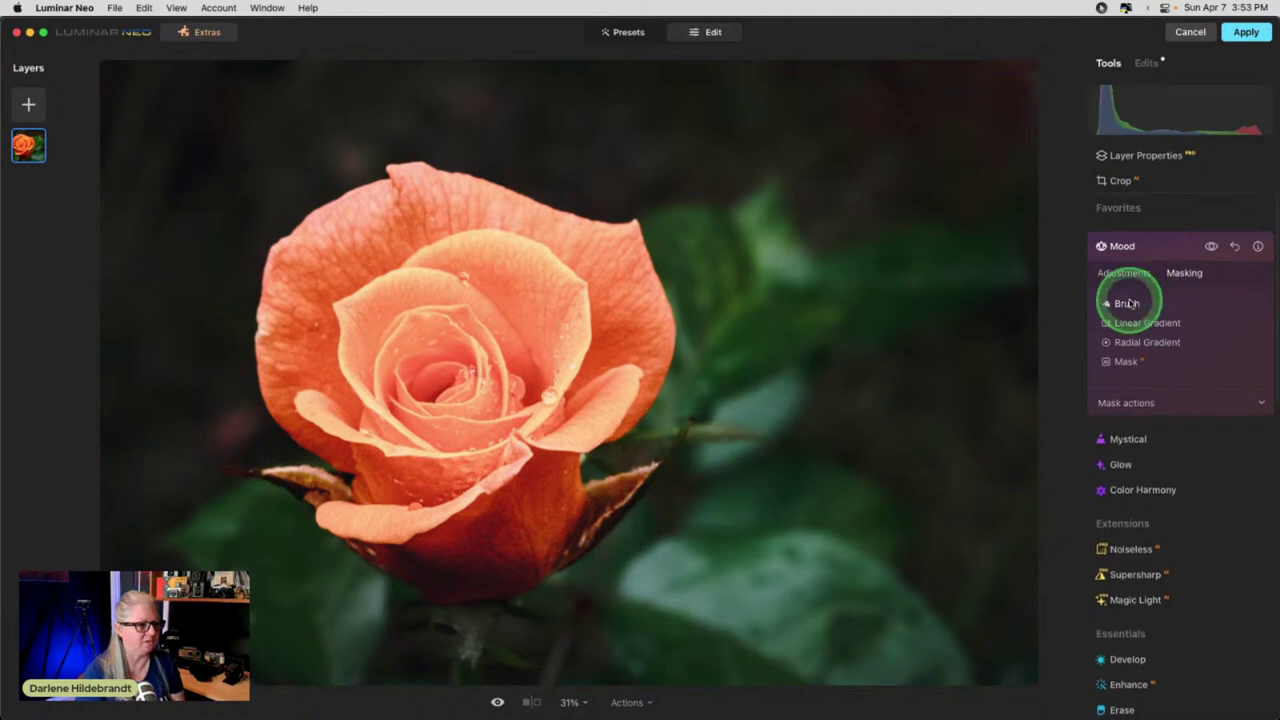
pyautogui.moveTo(1180, 400); pyautogui.dragTo(1205, 402)
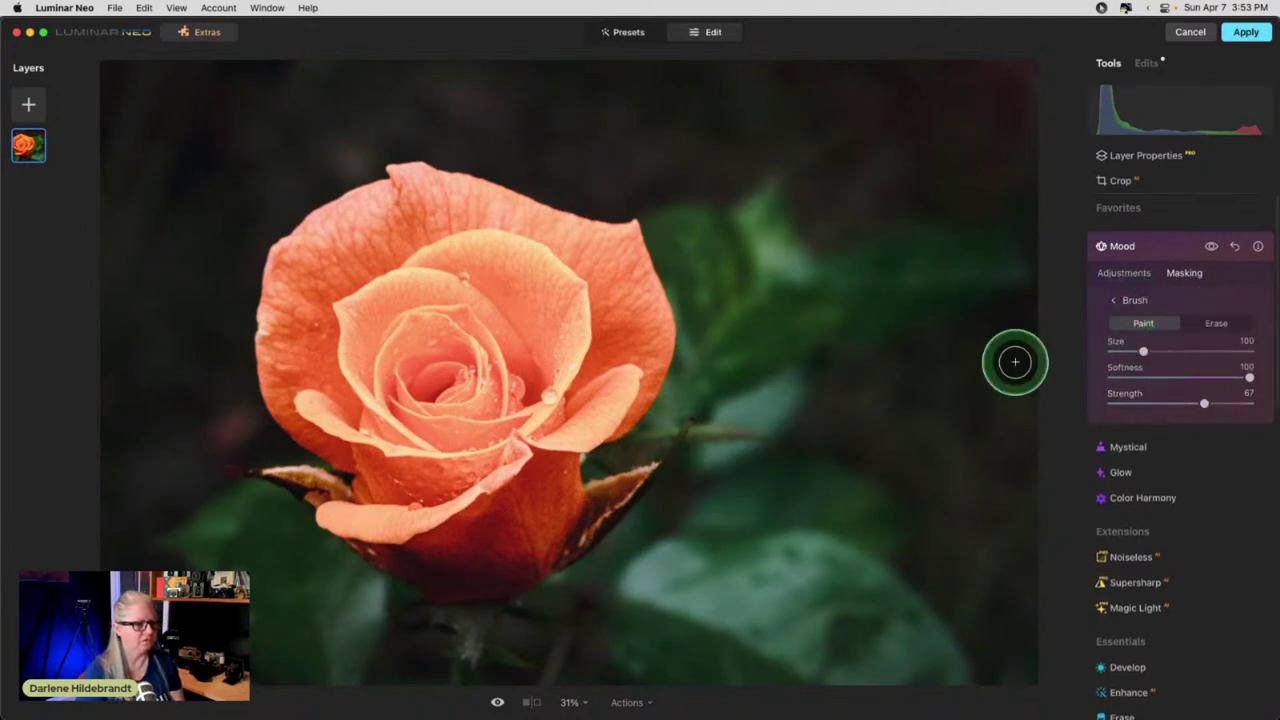
pyautogui.press(']')
pyautogui.press(']')
pyautogui.press(']')
pyautogui.press(']')
pyautogui.press(']')
pyautogui.press(']')
pyautogui.press(']')
pyautogui.press(']')
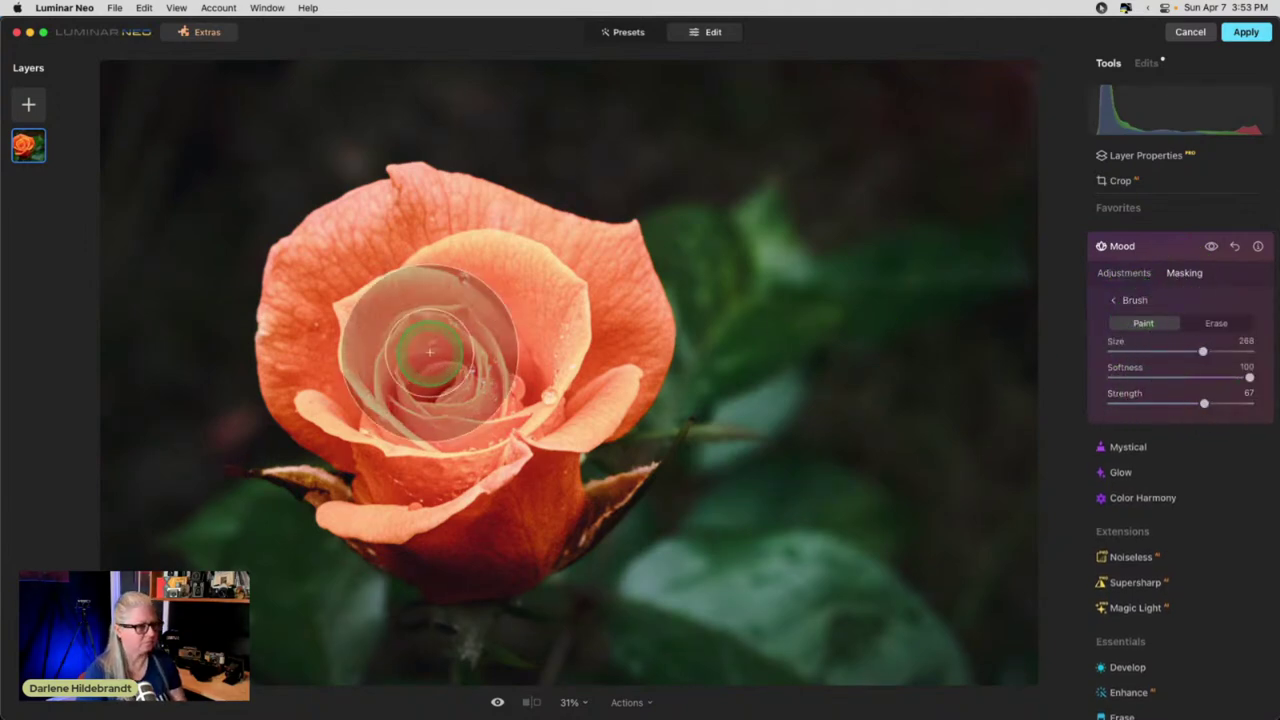
pyautogui.moveTo(462, 345)
pyautogui.mouseDown()
pyautogui.moveTo(387, 323)
pyautogui.moveTo(326, 283)
pyautogui.moveTo(326, 295)
pyautogui.moveTo(435, 236)
pyautogui.moveTo(557, 288)
pyautogui.moveTo(572, 382)
pyautogui.moveTo(491, 500)
pyautogui.moveTo(420, 504)
pyautogui.moveTo(574, 482)
pyautogui.moveTo(570, 272)
pyautogui.moveTo(450, 257)
pyautogui.moveTo(362, 309)
pyautogui.moveTo(355, 424)
pyautogui.moveTo(415, 480)
pyautogui.moveTo(359, 455)
pyautogui.moveTo(365, 277)
pyautogui.moveTo(530, 274)
pyautogui.moveTo(535, 397)
pyautogui.moveTo(410, 478)
pyautogui.mouseUp()
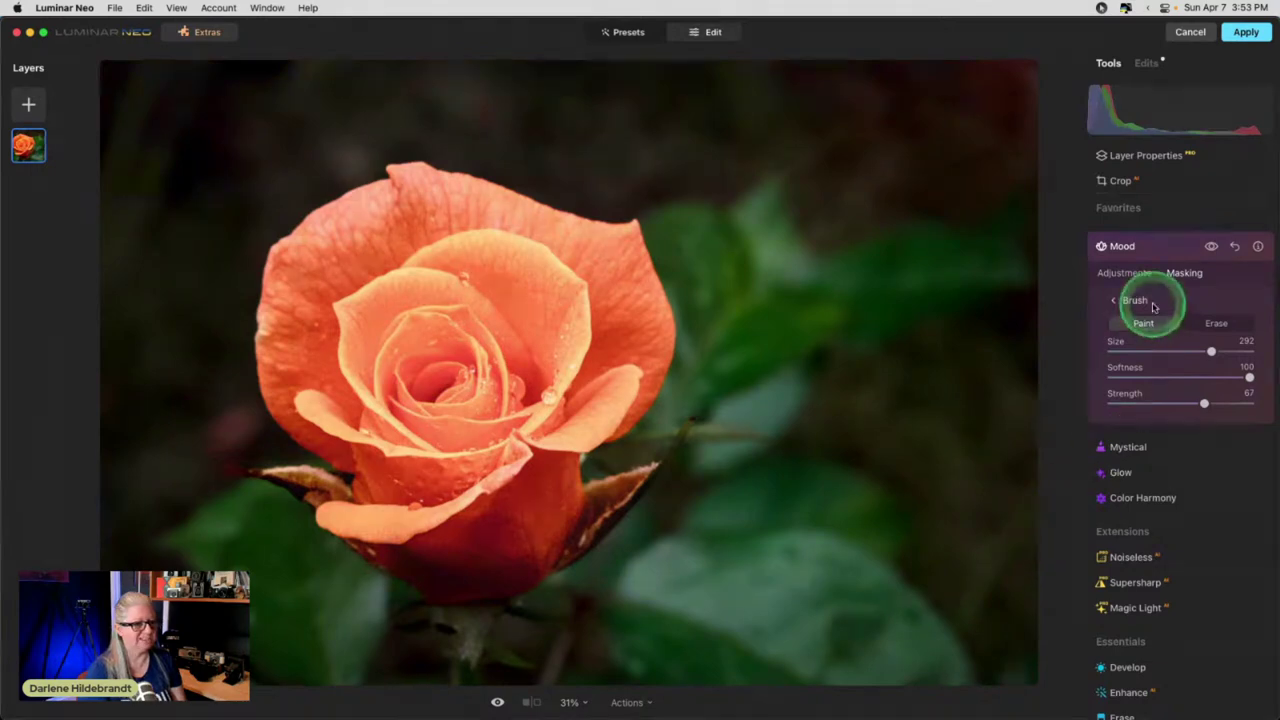
# - Compare the rose with and without the masked Mood effect and close the tool
pyautogui.click(1211, 247)
pyautogui.click(1211, 247)
pyautogui.click(1211, 247)
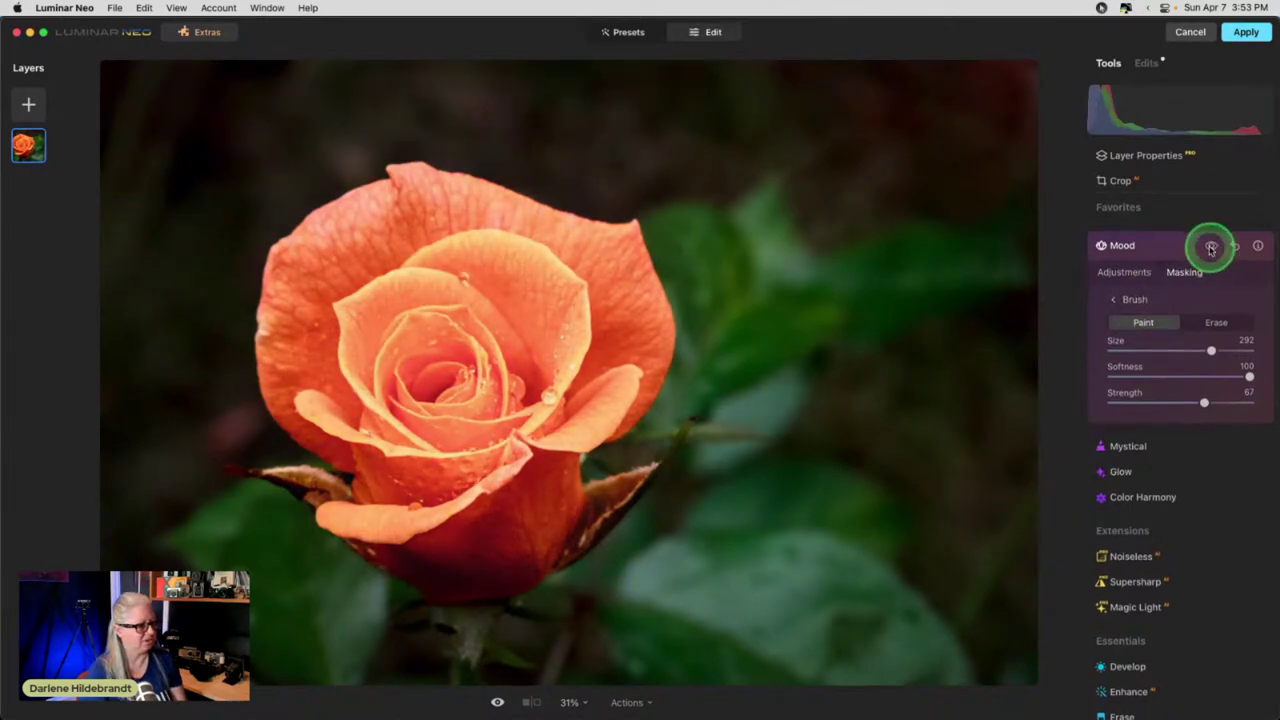
pyautogui.click(1211, 247)
pyautogui.click(1211, 247)
pyautogui.click(1211, 247)
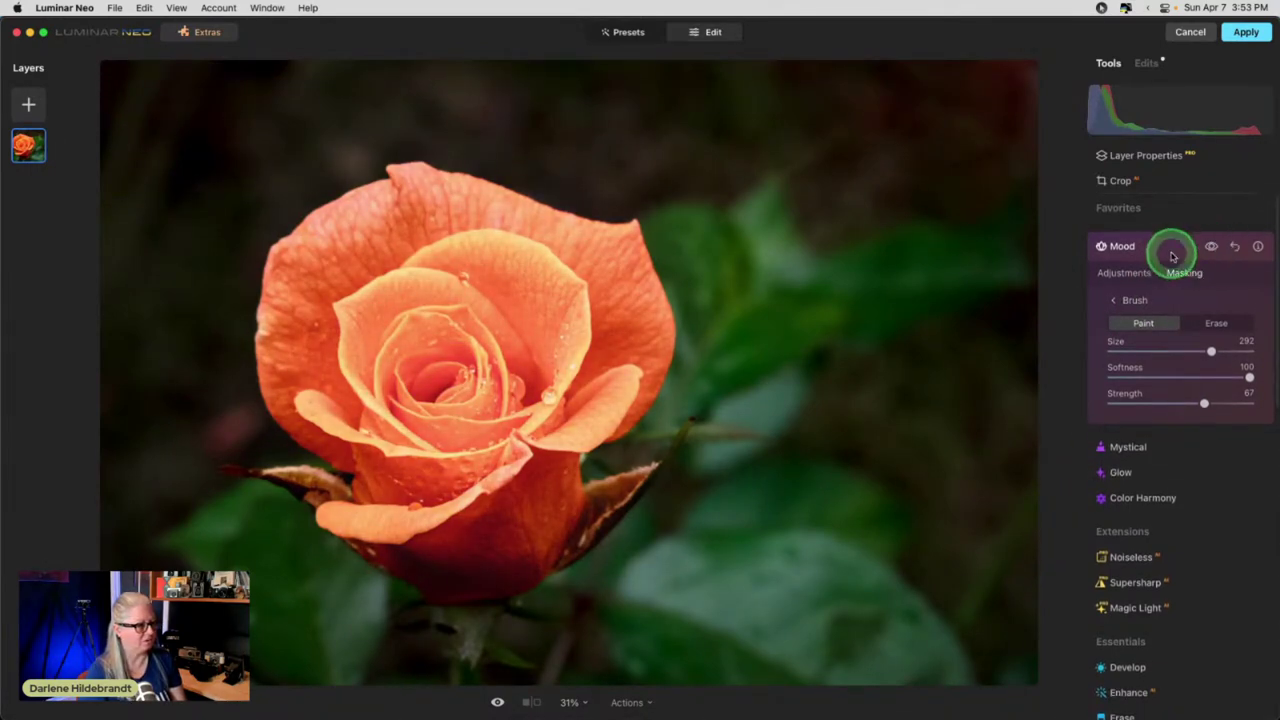
pyautogui.click(1171, 245)
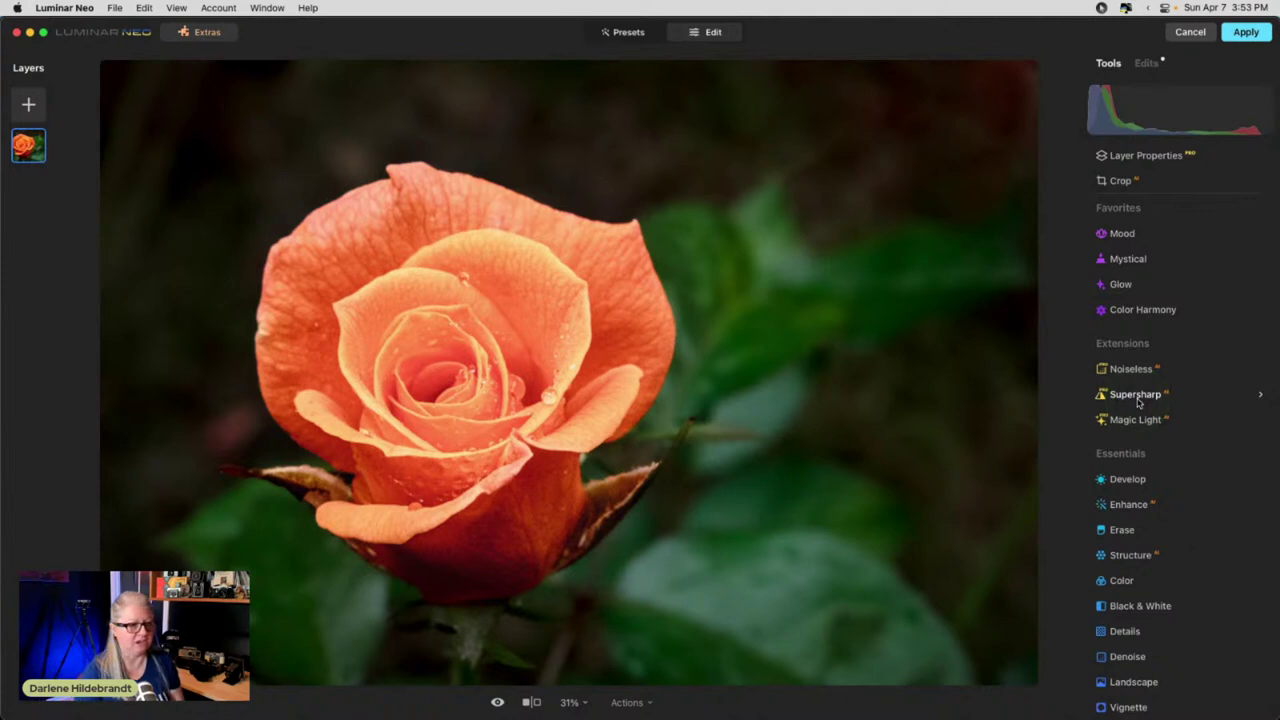
# - Try a second Mood edit with the Kodack chrome 3 LUT at Amount 29 and compare it with the previous look
pyautogui.click(1121, 236)
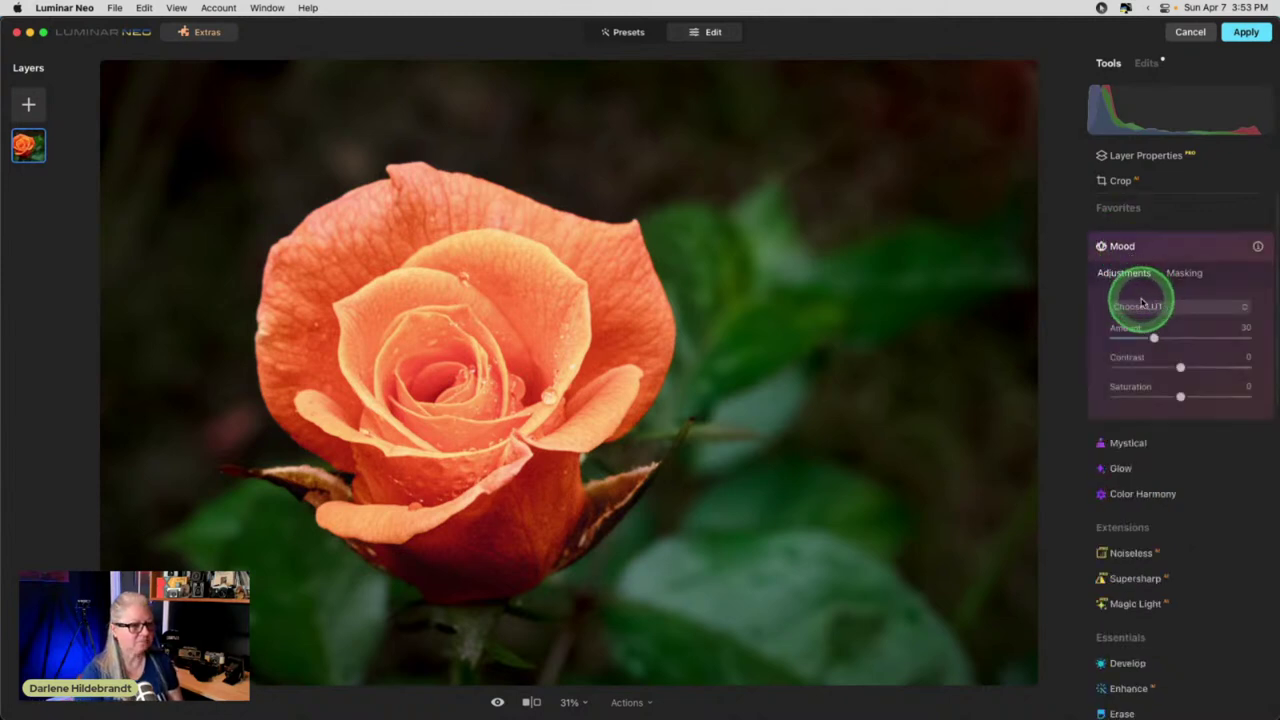
pyautogui.moveTo(1154, 338); pyautogui.dragTo(1191, 338)
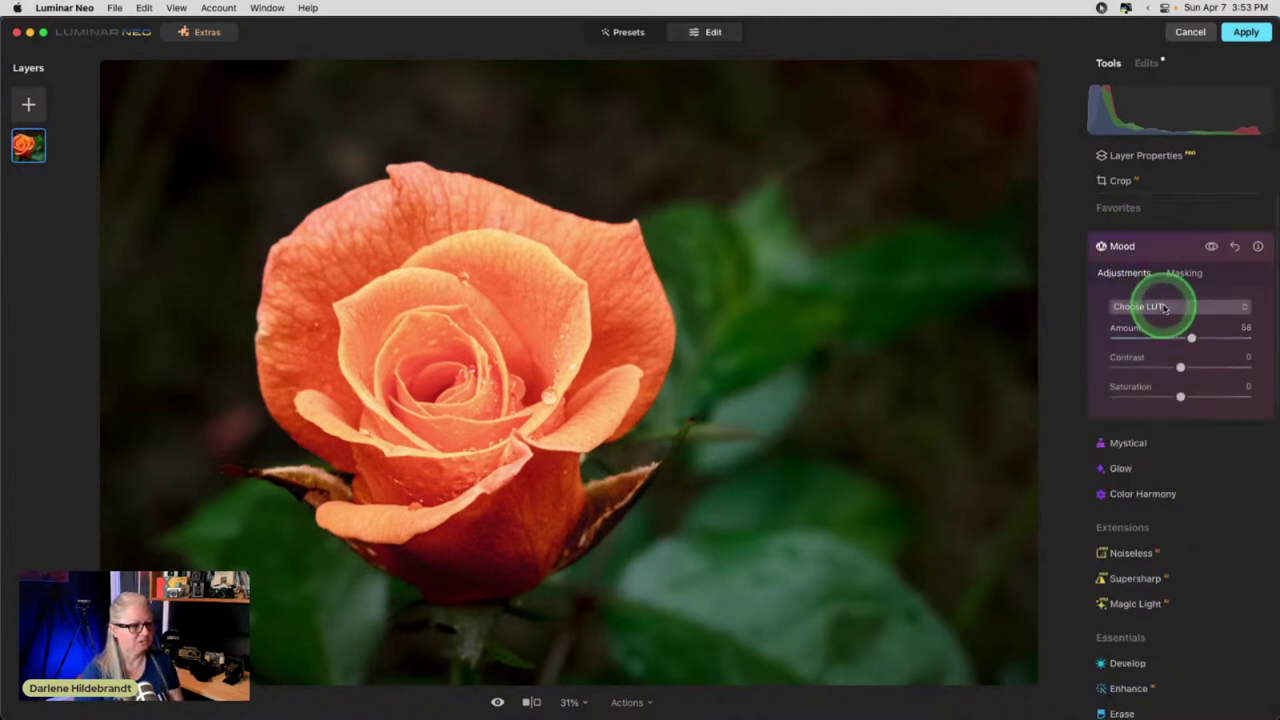
pyautogui.click(1160, 308)
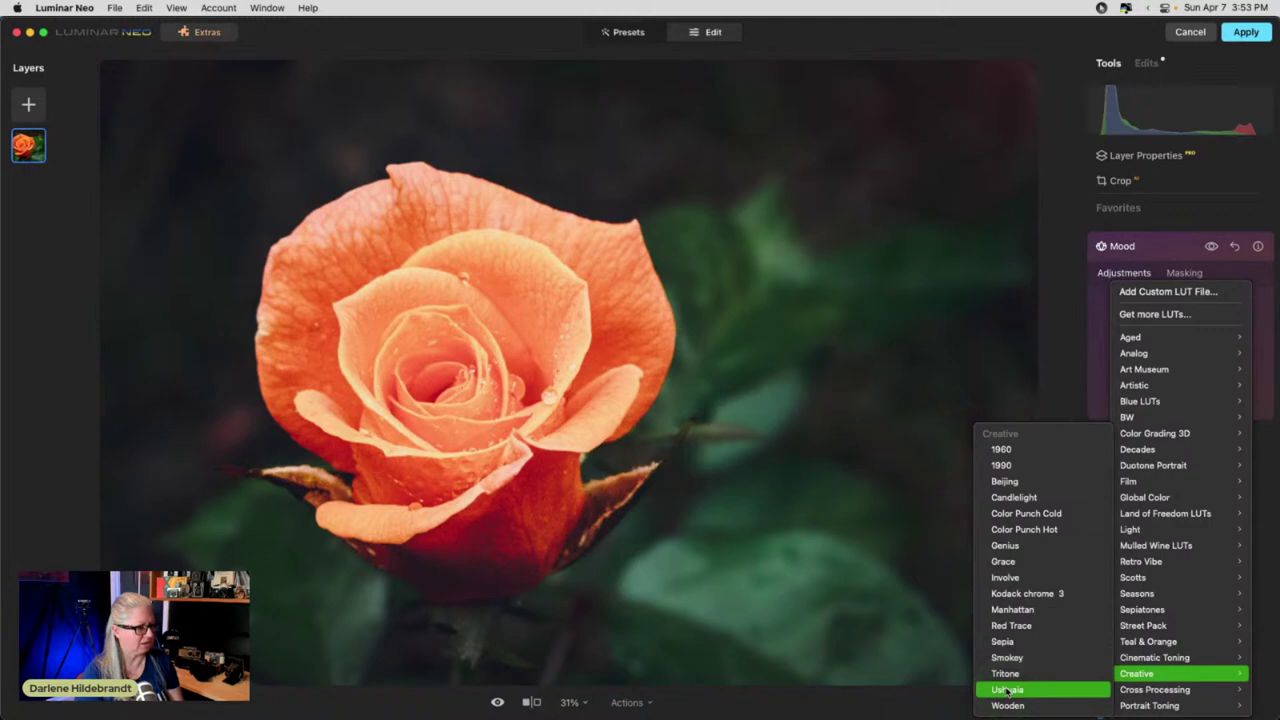
pyautogui.click(1006, 676)
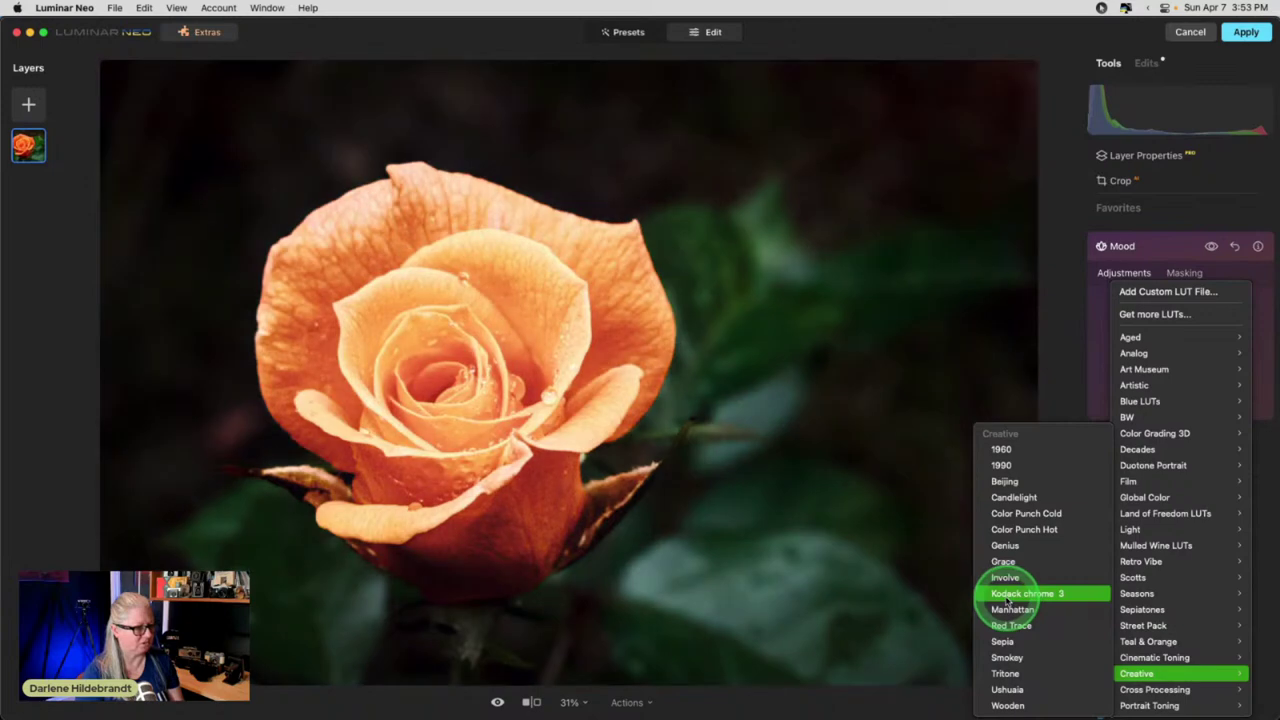
pyautogui.click(1008, 594)
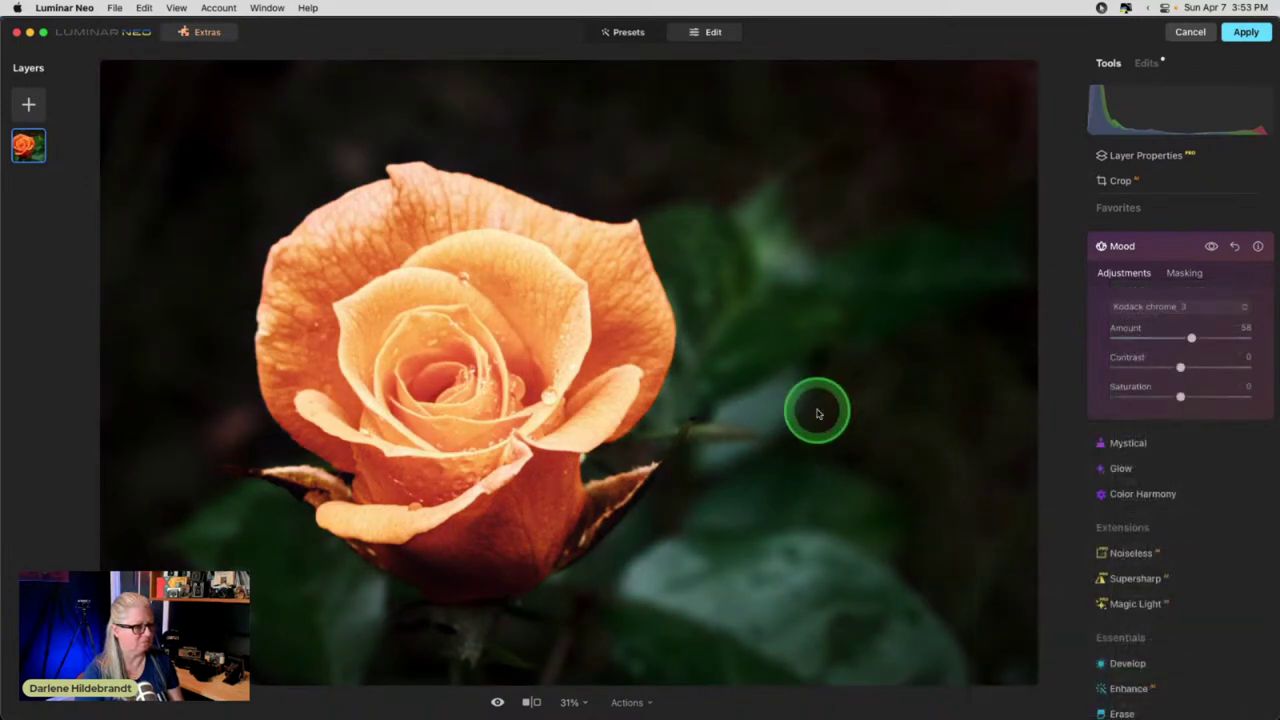
pyautogui.moveTo(1214, 341); pyautogui.dragTo(1153, 338)
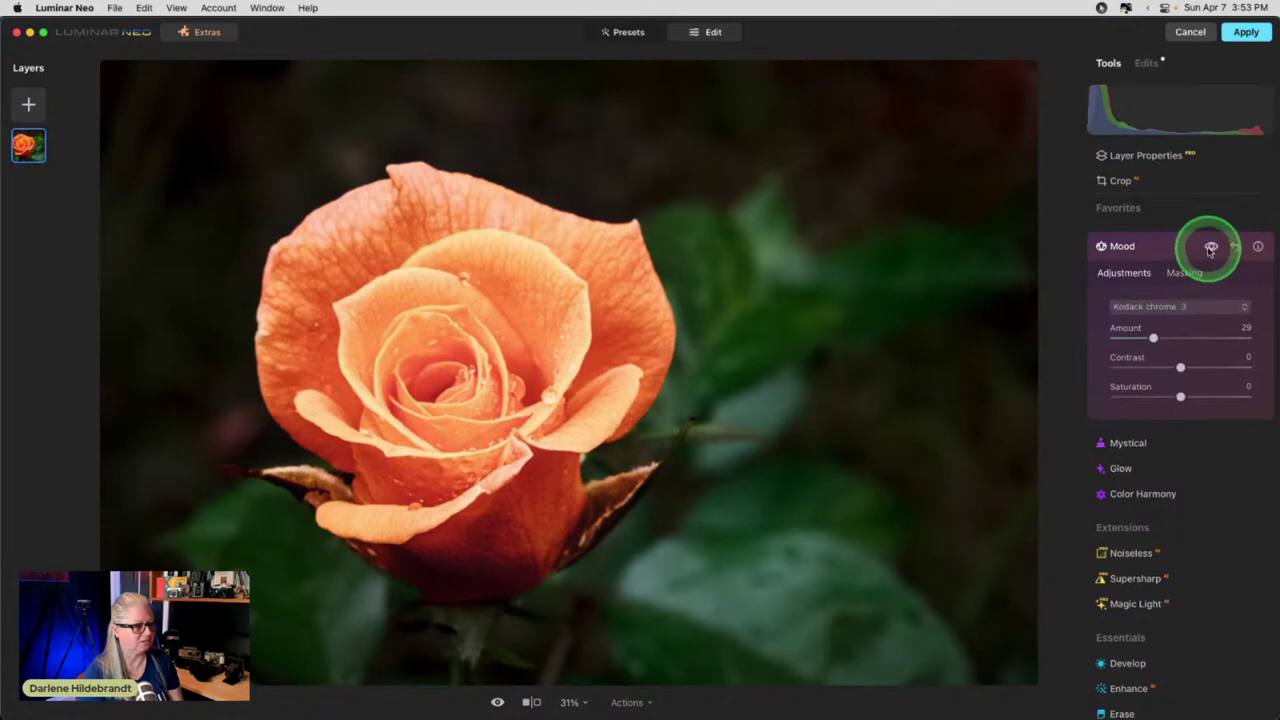
pyautogui.click(1211, 247)
pyautogui.click(1211, 247)
pyautogui.click(1211, 247)
pyautogui.click(1211, 247)
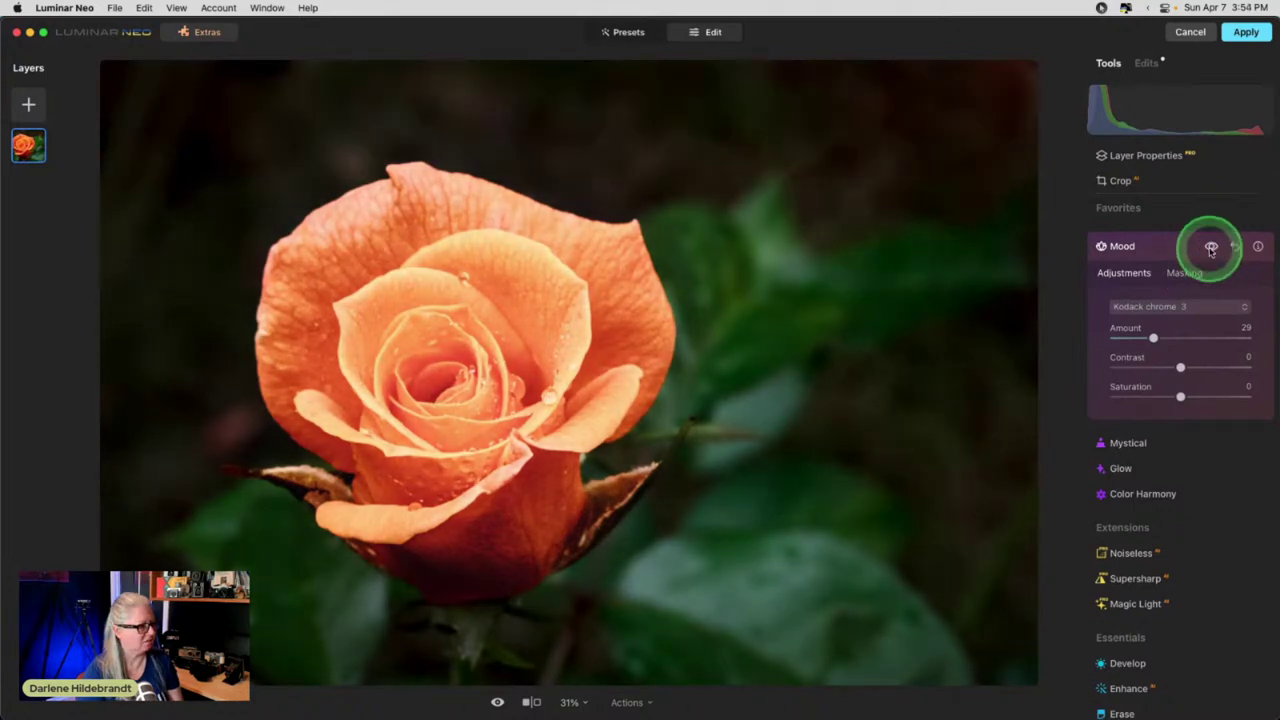
# - Set the second Mood edit to the Sepiatone 02 LUT from the Sepiatones category with Amount 25
pyautogui.click(1153, 338)
pyautogui.click(1157, 304)
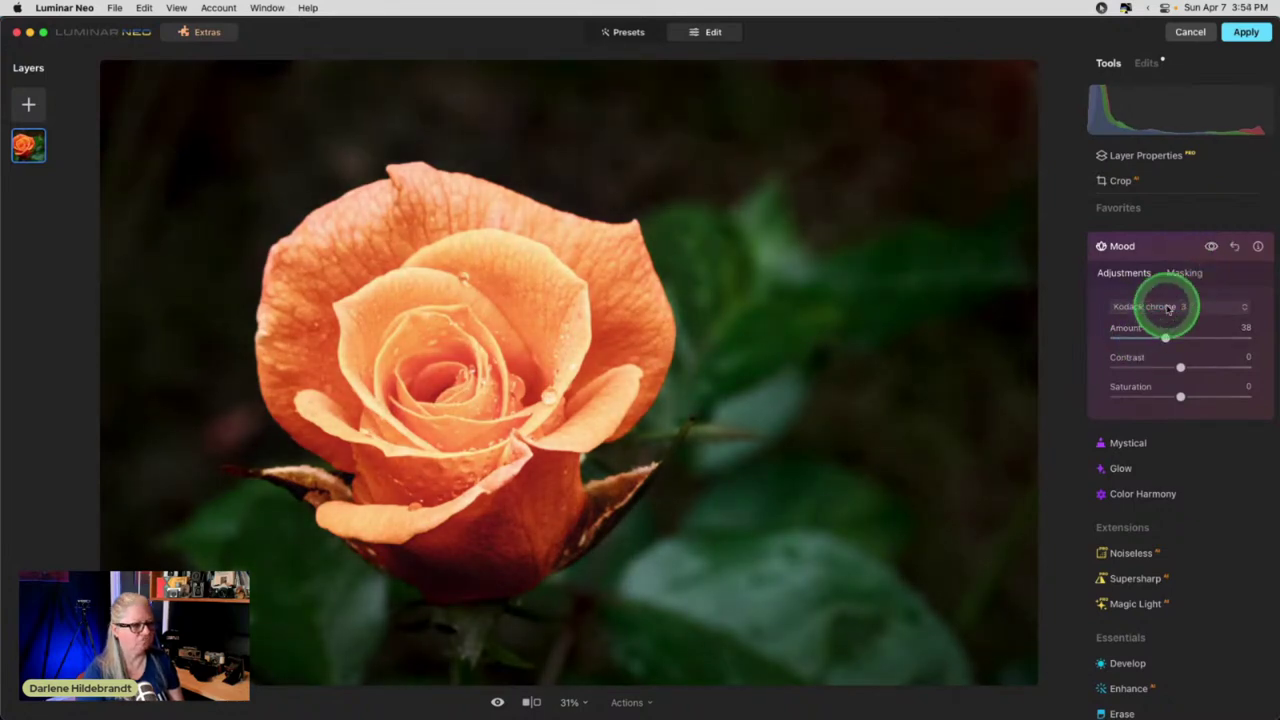
pyautogui.moveTo(1153, 580)
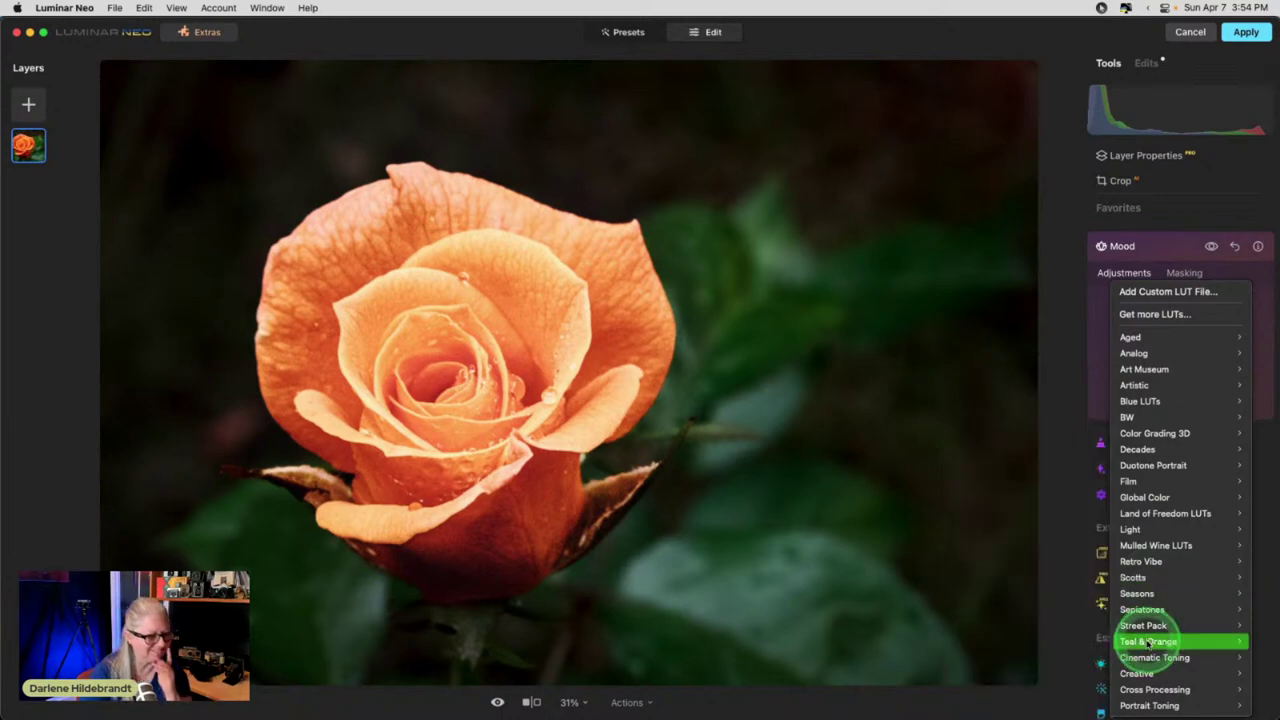
pyautogui.moveTo(1150, 657)
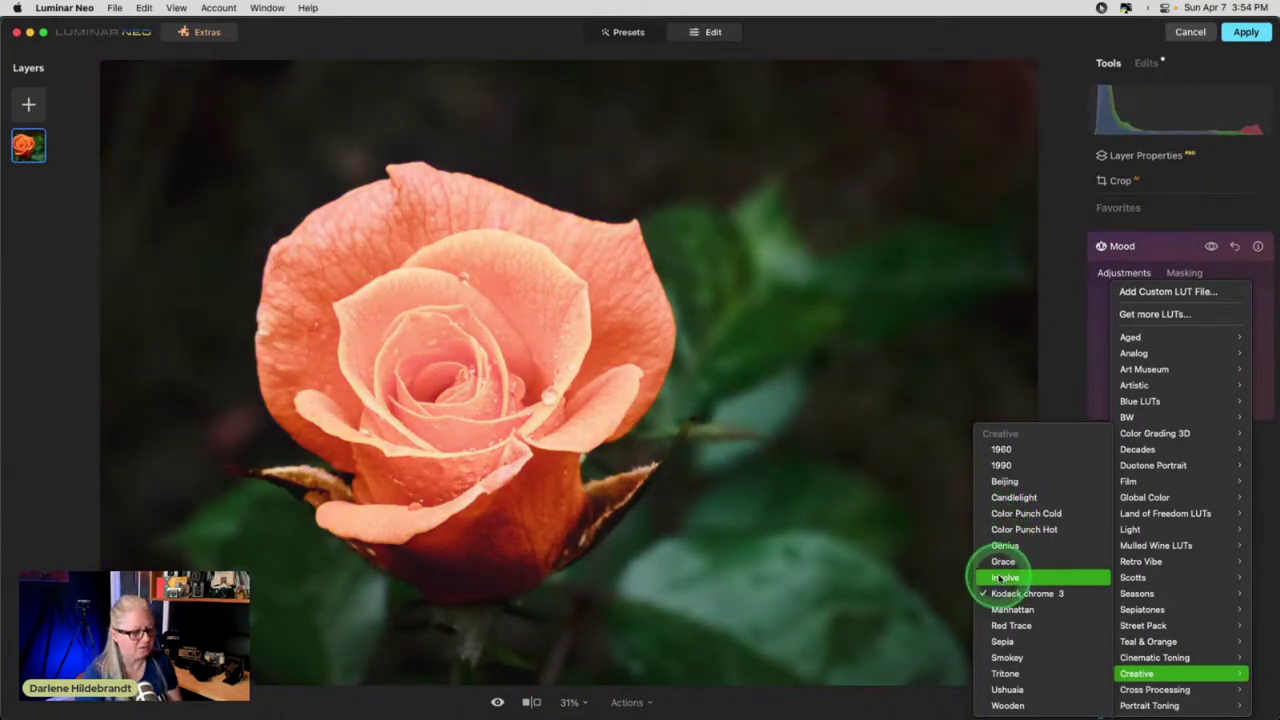
pyautogui.moveTo(1150, 705)
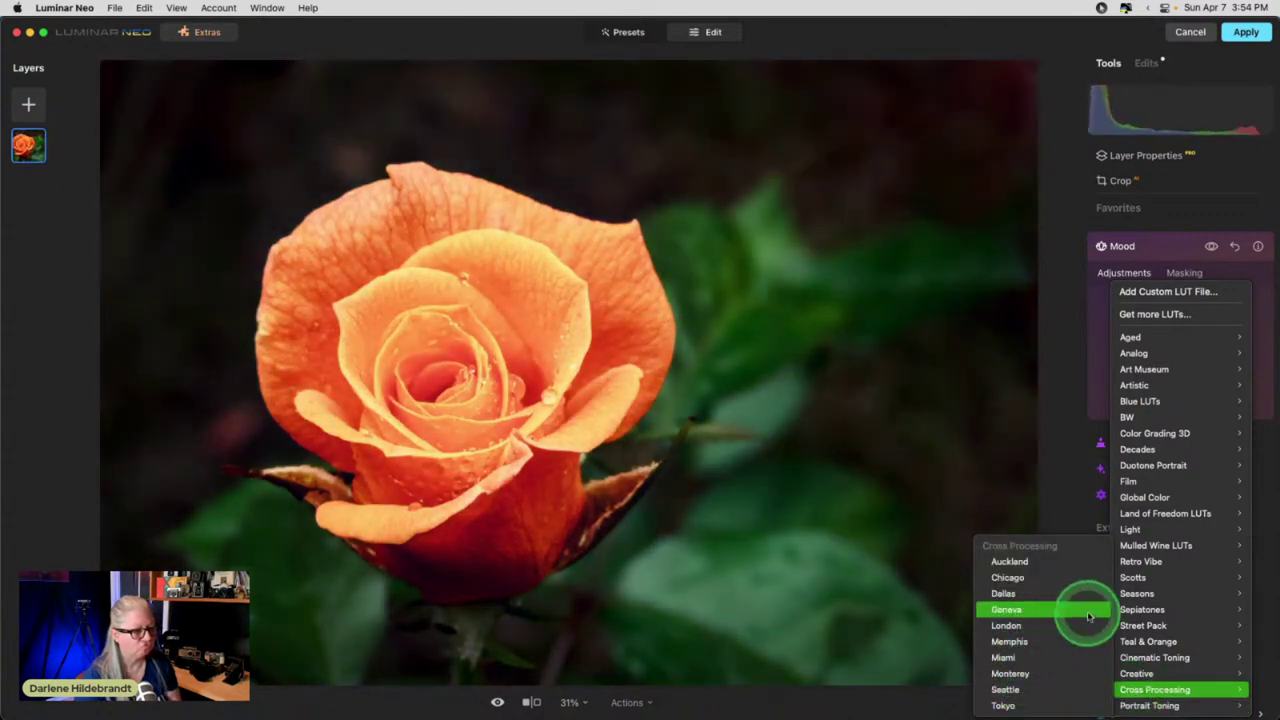
pyautogui.moveTo(1135, 610)
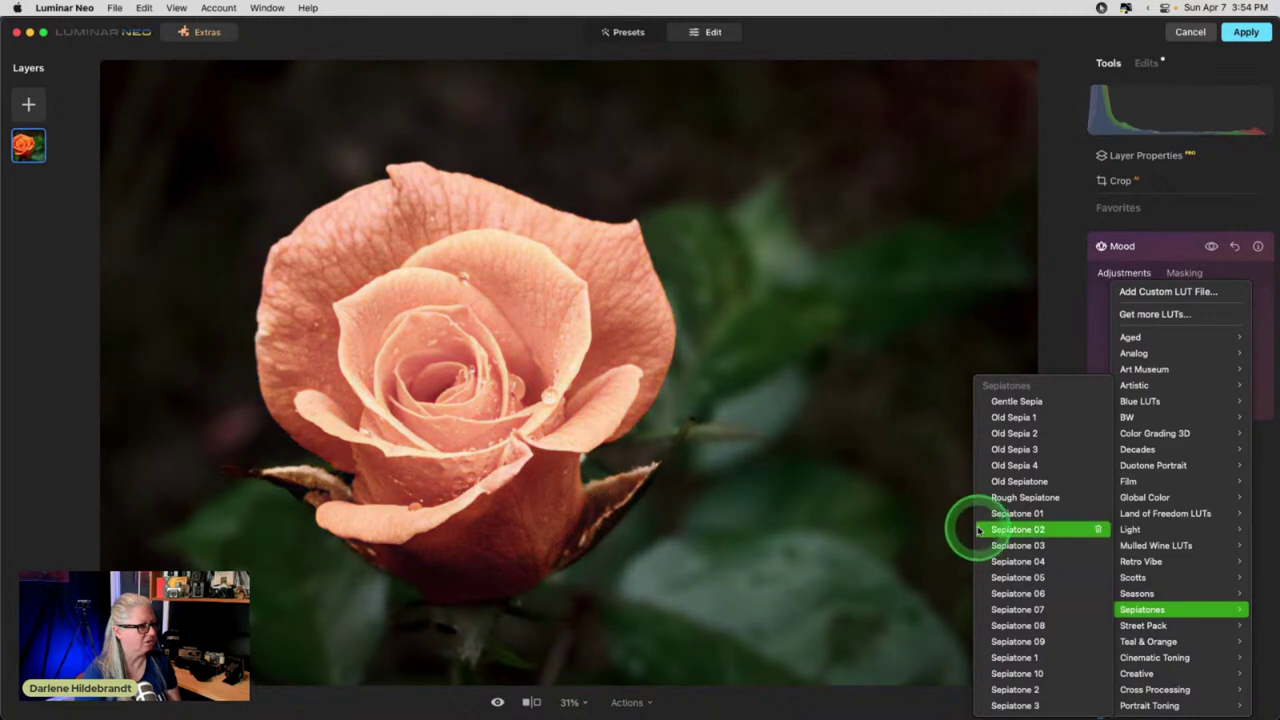
pyautogui.click(1017, 529)
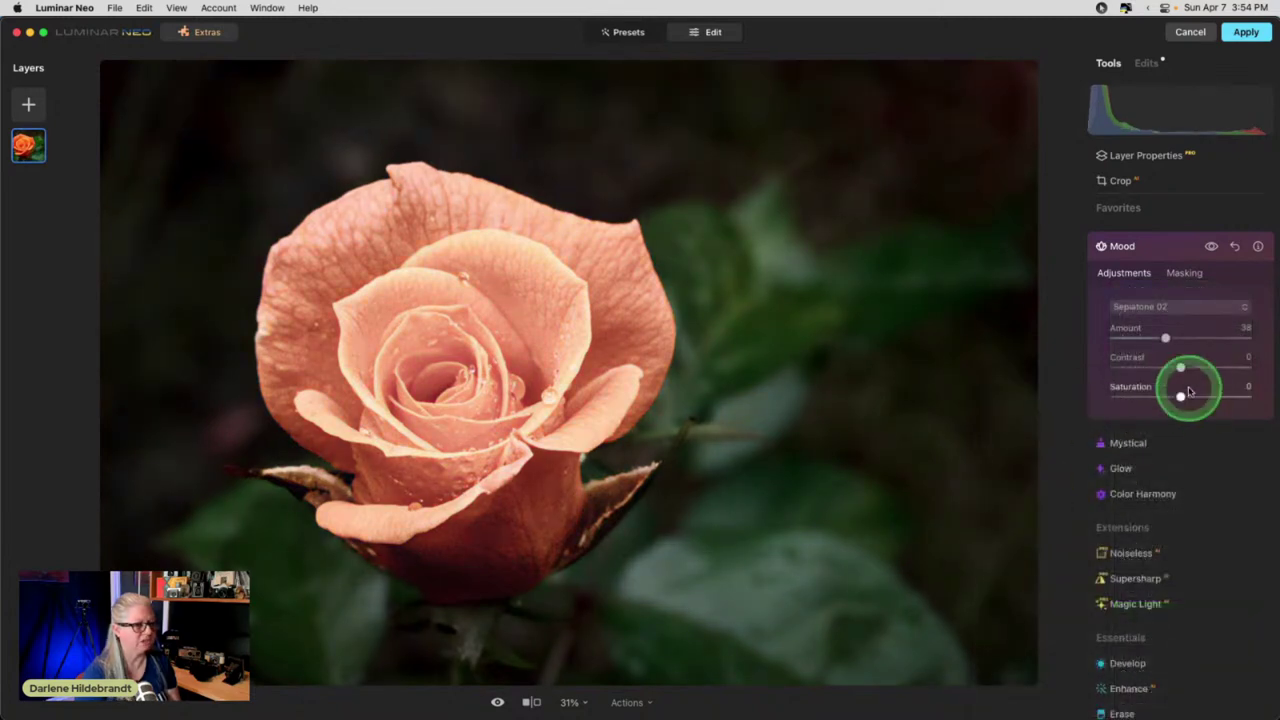
pyautogui.moveTo(1166, 333)
pyautogui.mouseDown()
pyautogui.moveTo(1220, 336)
pyautogui.moveTo(1057, 323)
pyautogui.moveTo(1148, 339)
pyautogui.mouseUp()
# - Mask the sepia Mood effect by painting over the rose with a soft brush of Size 268 and Strength 100
pyautogui.click(1184, 272)
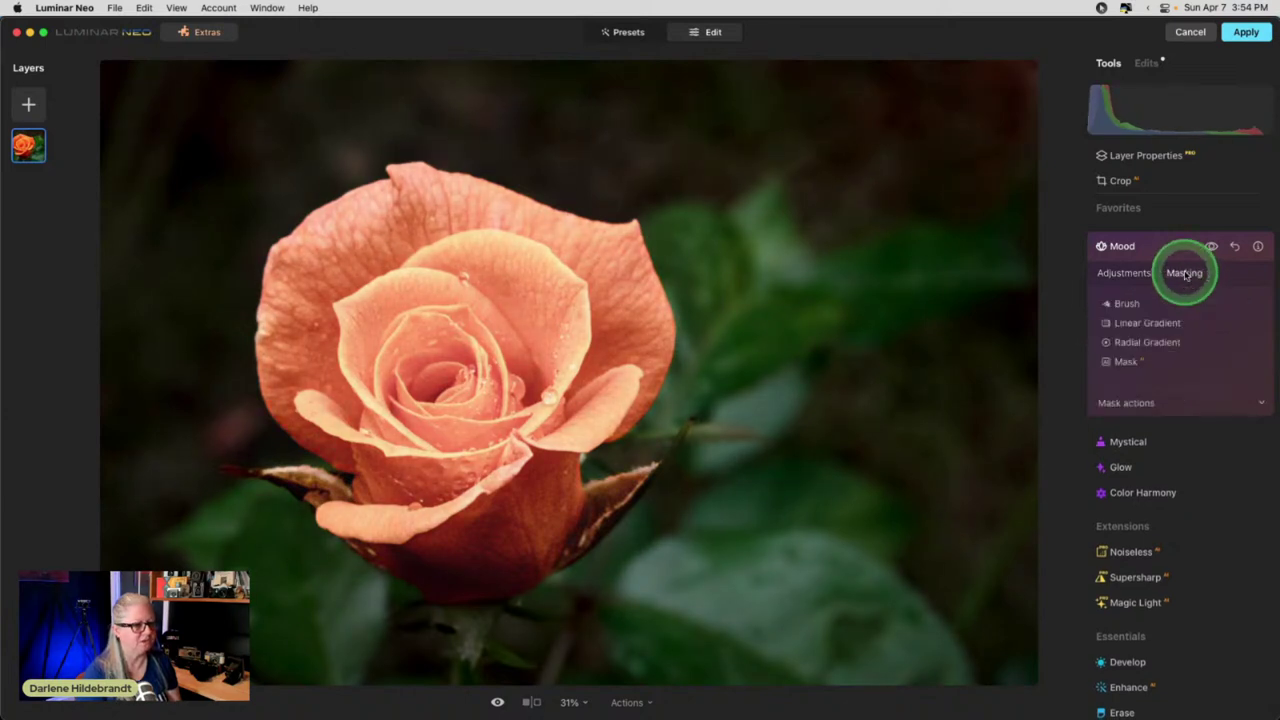
pyautogui.click(1124, 302)
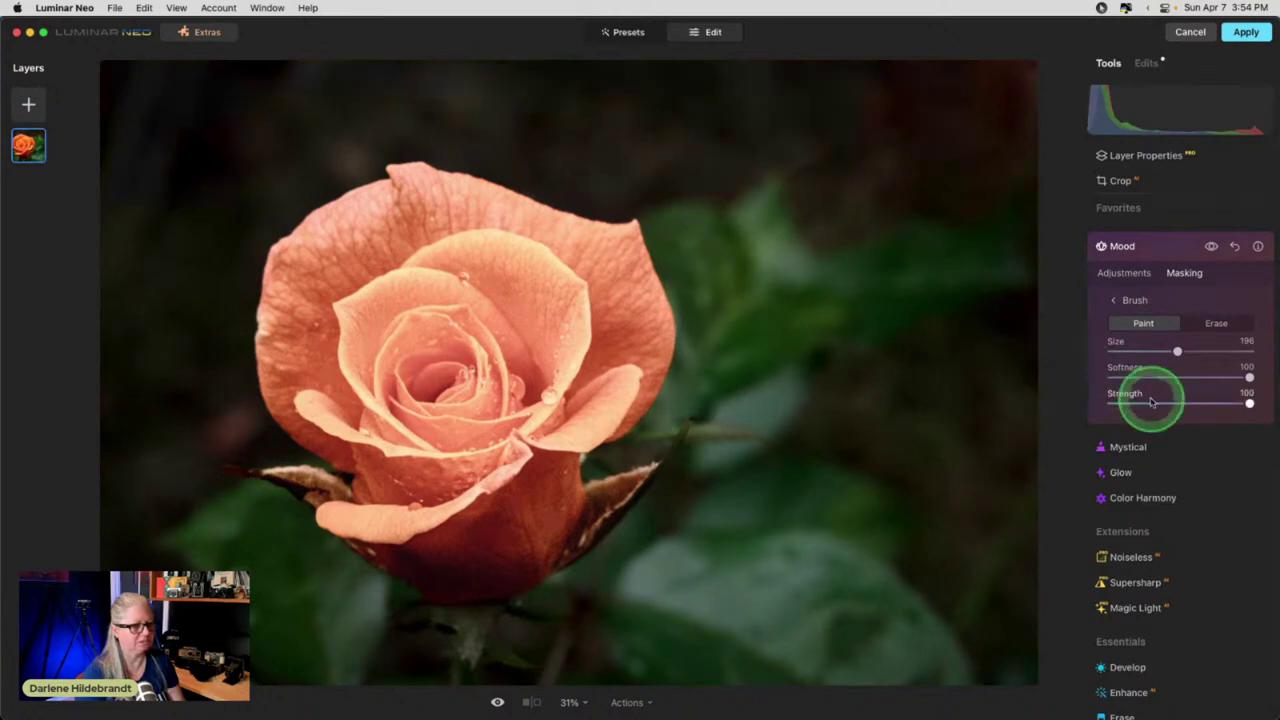
pyautogui.press(']')
pyautogui.press(']')
pyautogui.press(']')
pyautogui.press(']')
pyautogui.moveTo(457, 355)
pyautogui.mouseDown()
pyautogui.moveTo(429, 251)
pyautogui.moveTo(320, 400)
pyautogui.moveTo(471, 471)
pyautogui.moveTo(582, 286)
pyautogui.moveTo(371, 329)
pyautogui.moveTo(523, 177)
pyautogui.moveTo(523, 314)
pyautogui.mouseUp()
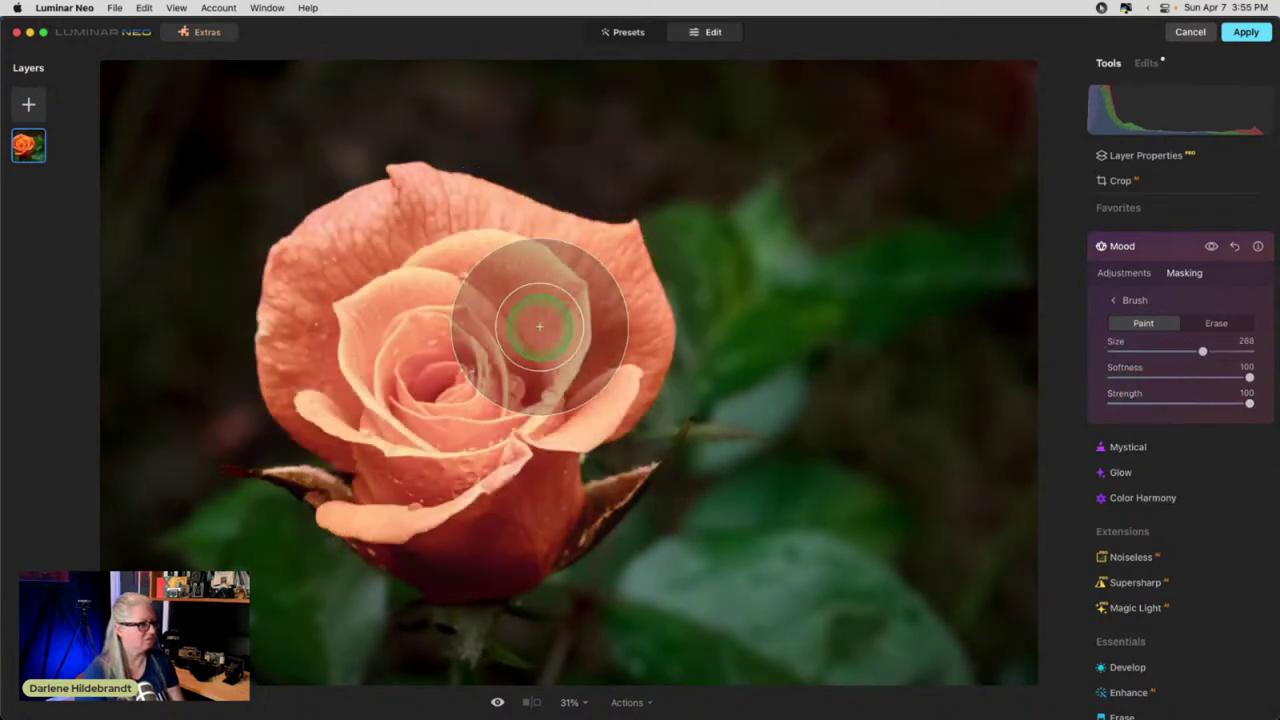
# - Compare the rose with and without the sepia Mood effect and close the tool
pyautogui.click(1128, 273)
pyautogui.click(1211, 247)
pyautogui.click(1211, 247)
pyautogui.click(1211, 247)
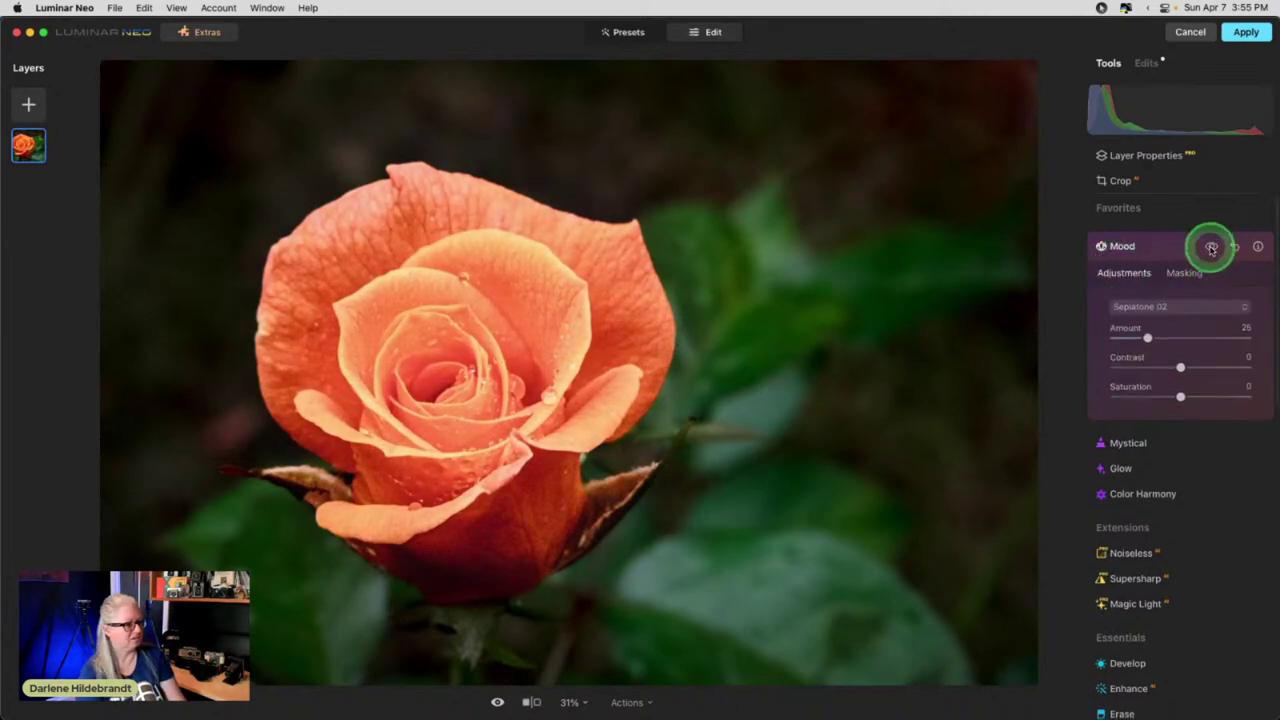
pyautogui.click(1211, 247)
pyautogui.click(1211, 247)
pyautogui.click(1211, 247)
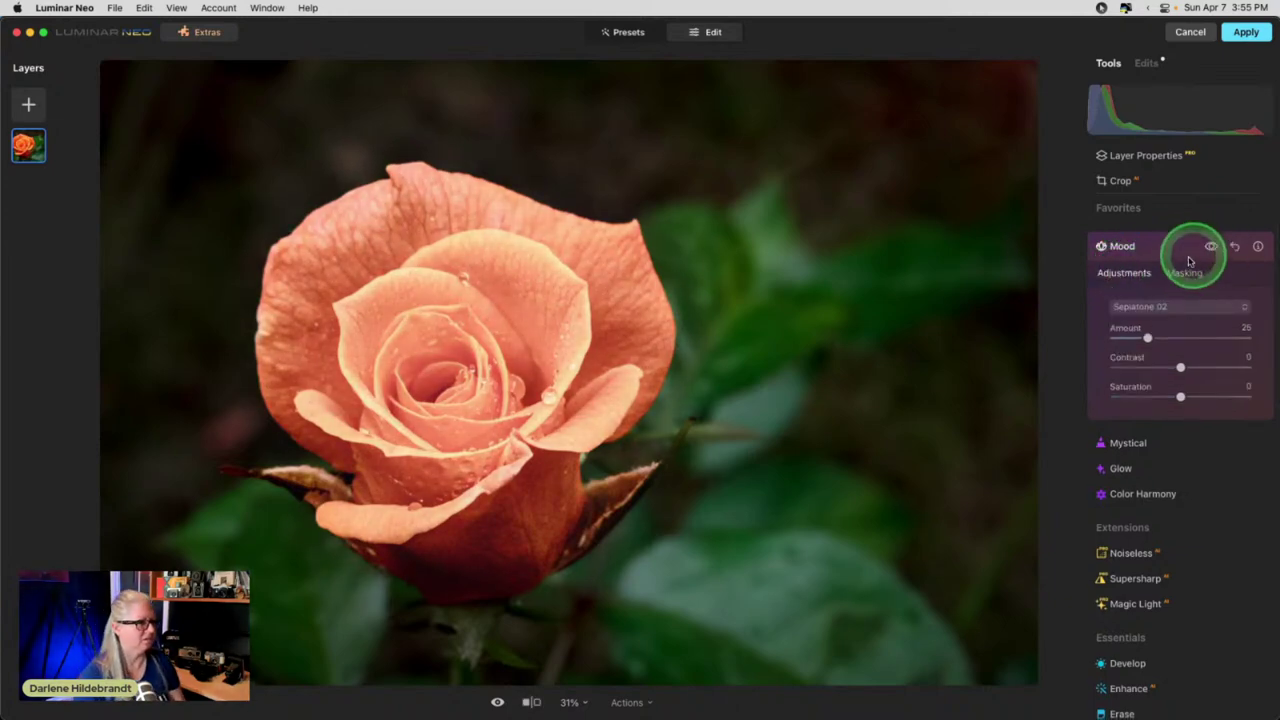
pyautogui.click(1160, 248)
# - Add a Twisted blur with Amount 55 and place its blur center in the heart of the rose
pyautogui.click(1193, 373)
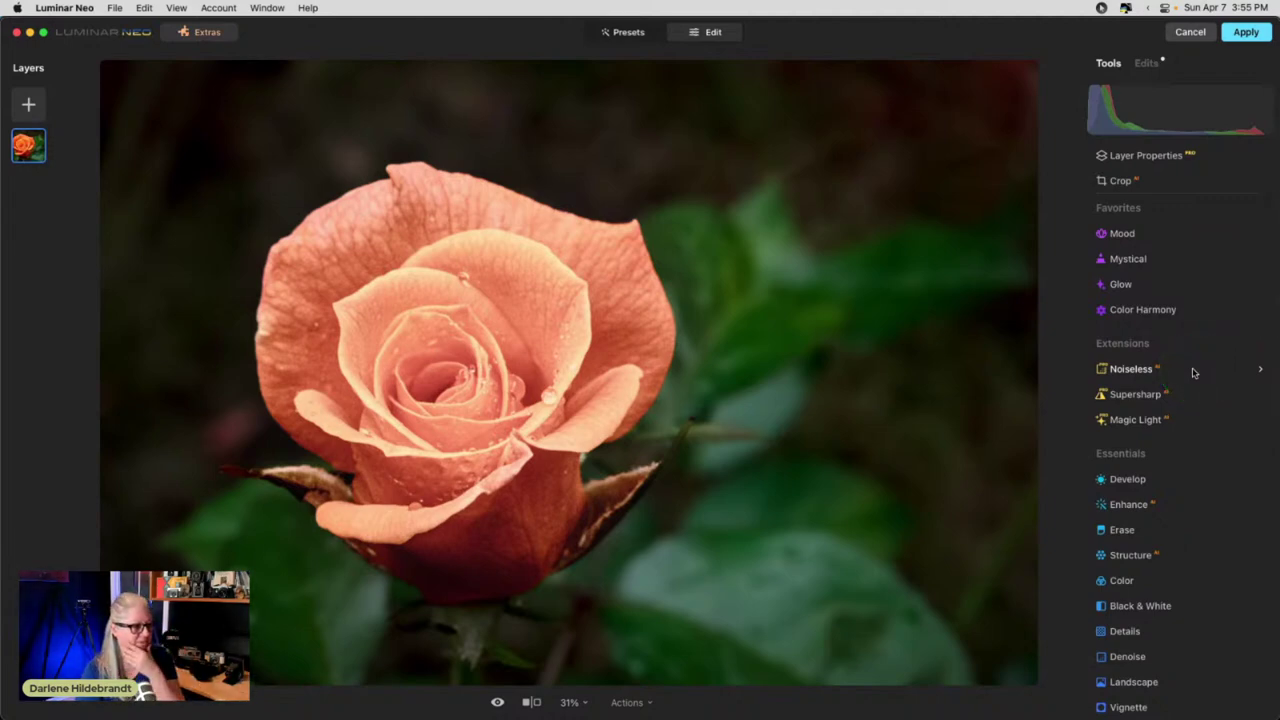
pyautogui.scroll(-10, 1193, 373)
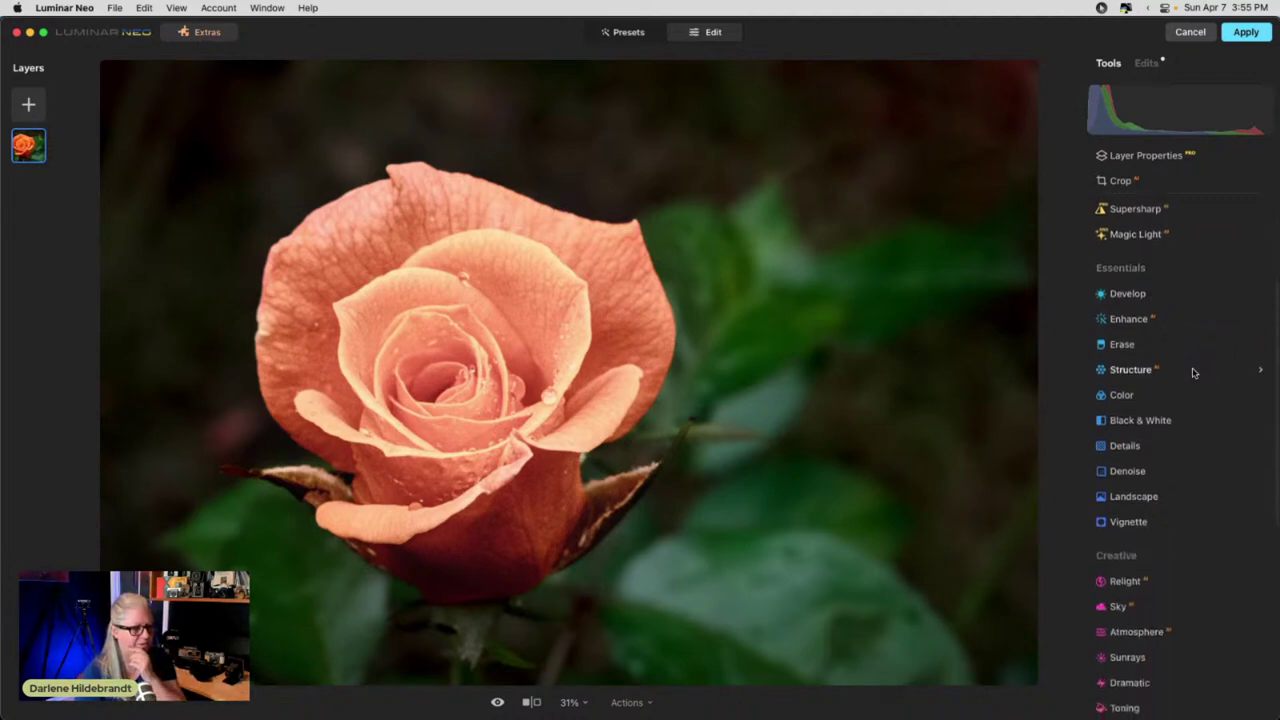
pyautogui.click(1128, 385)
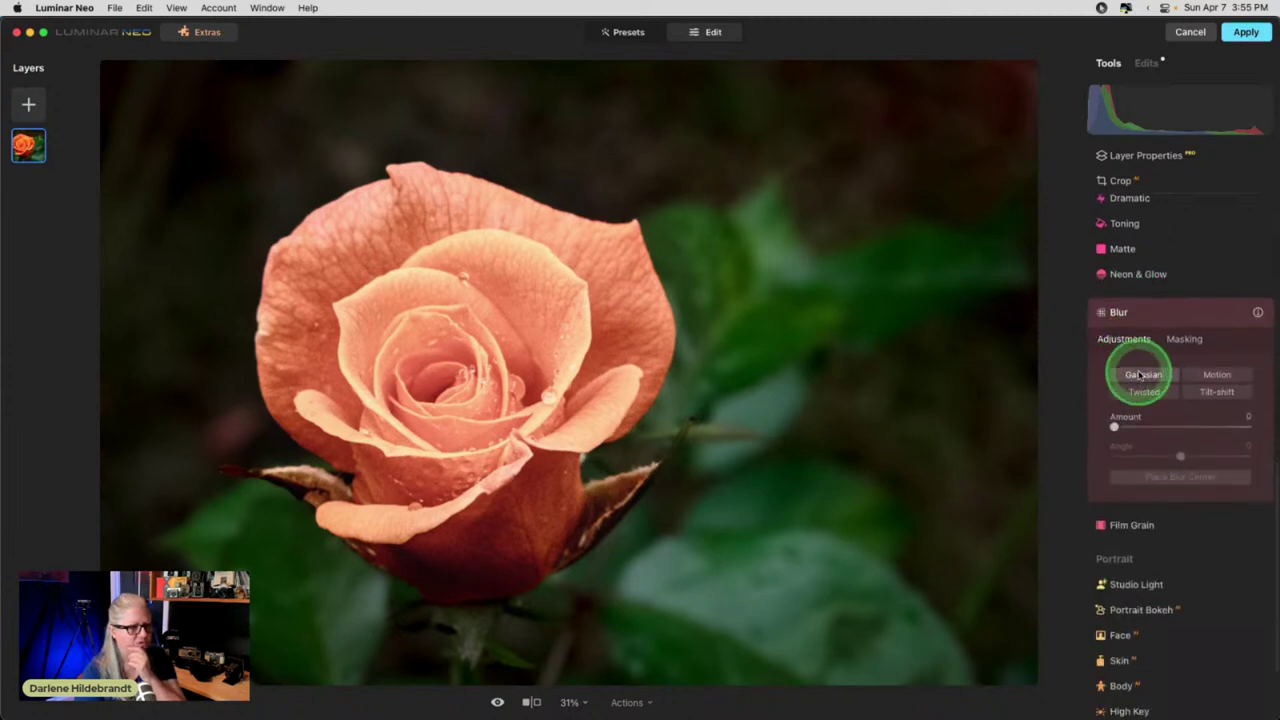
pyautogui.click(1140, 391)
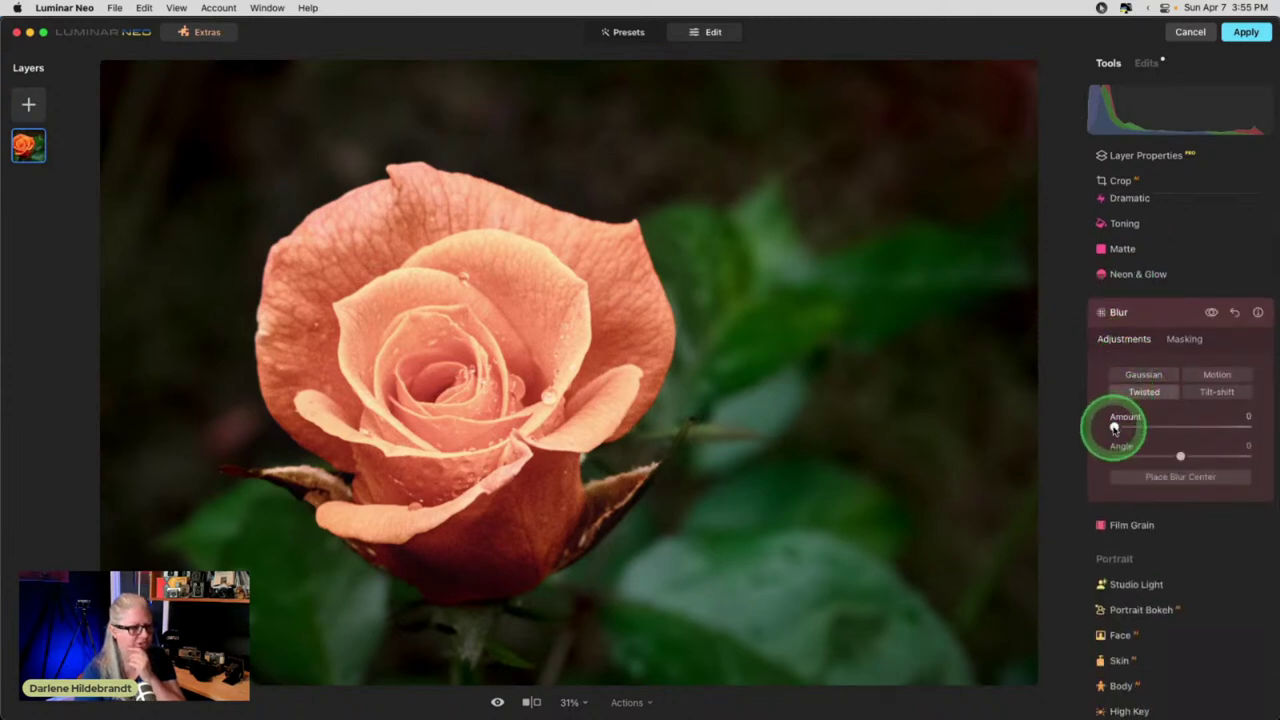
pyautogui.moveTo(1147, 426); pyautogui.dragTo(1195, 426)
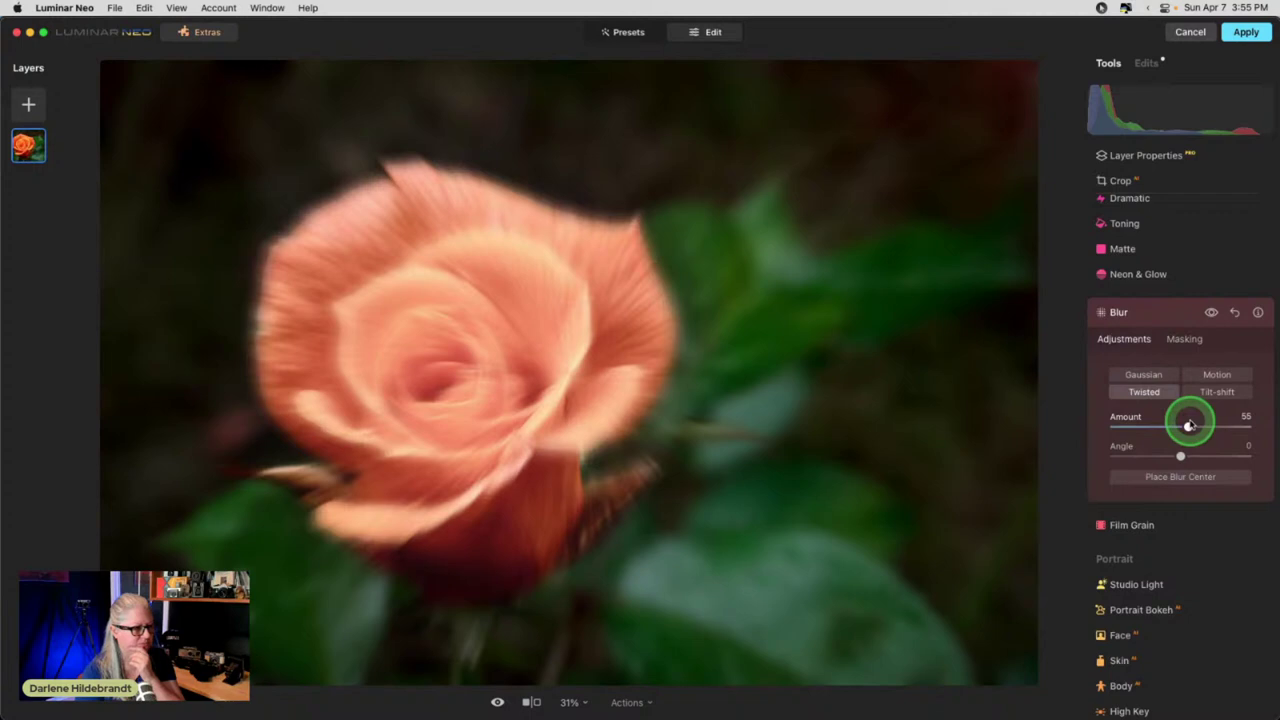
pyautogui.click(1176, 476)
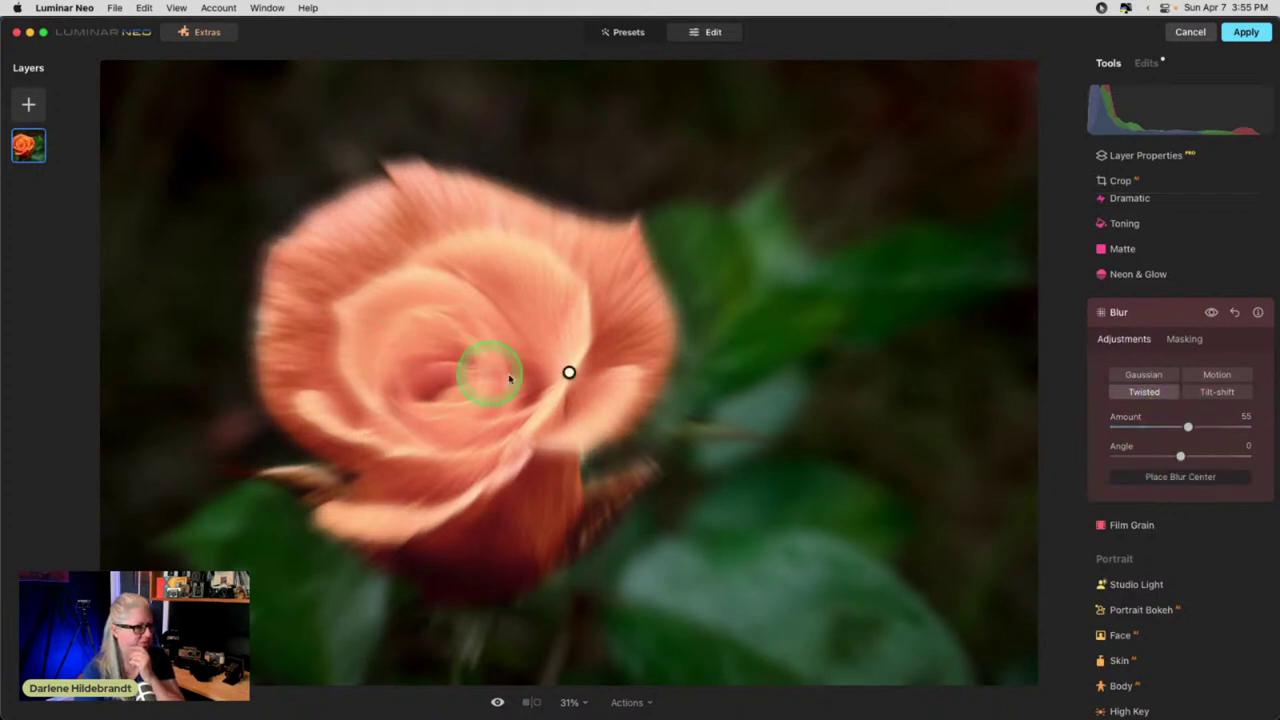
pyautogui.moveTo(569, 372); pyautogui.dragTo(476, 356)
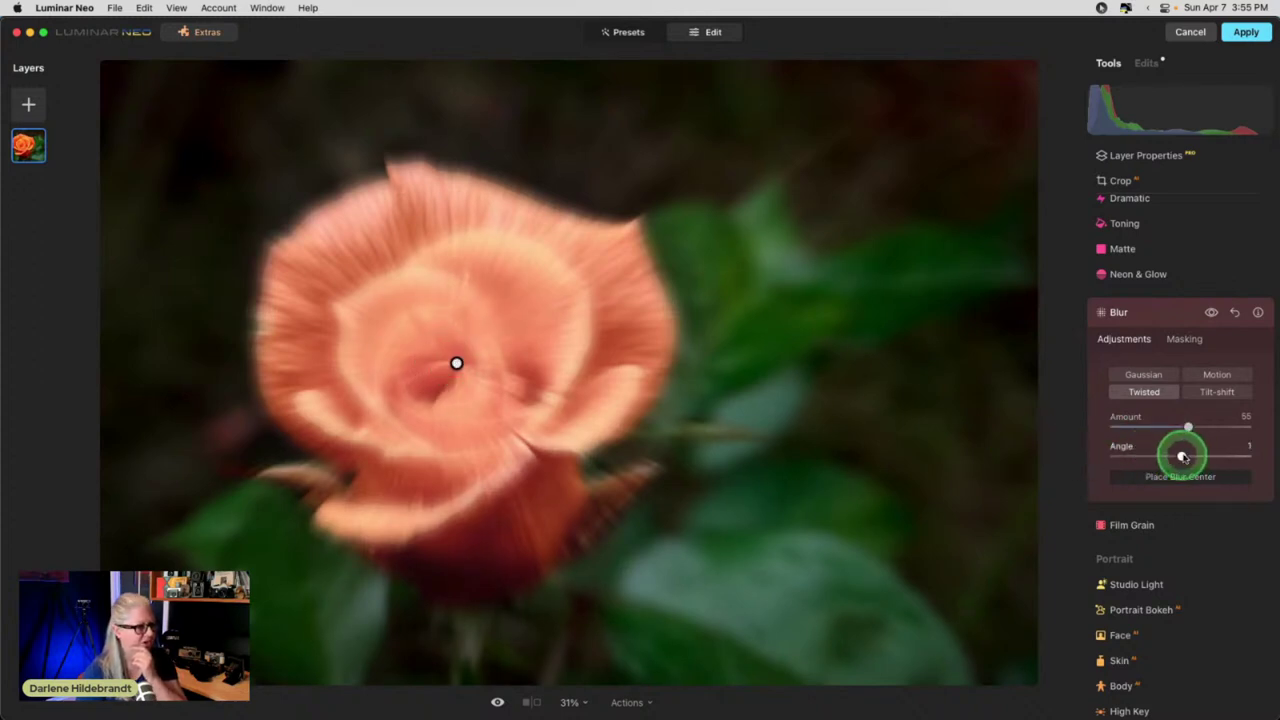
# - Set the Twisted blur's Angle to 45 and Amount to 100, and compare the photo with and without the blur
pyautogui.moveTo(1180, 456); pyautogui.dragTo(1222, 456)
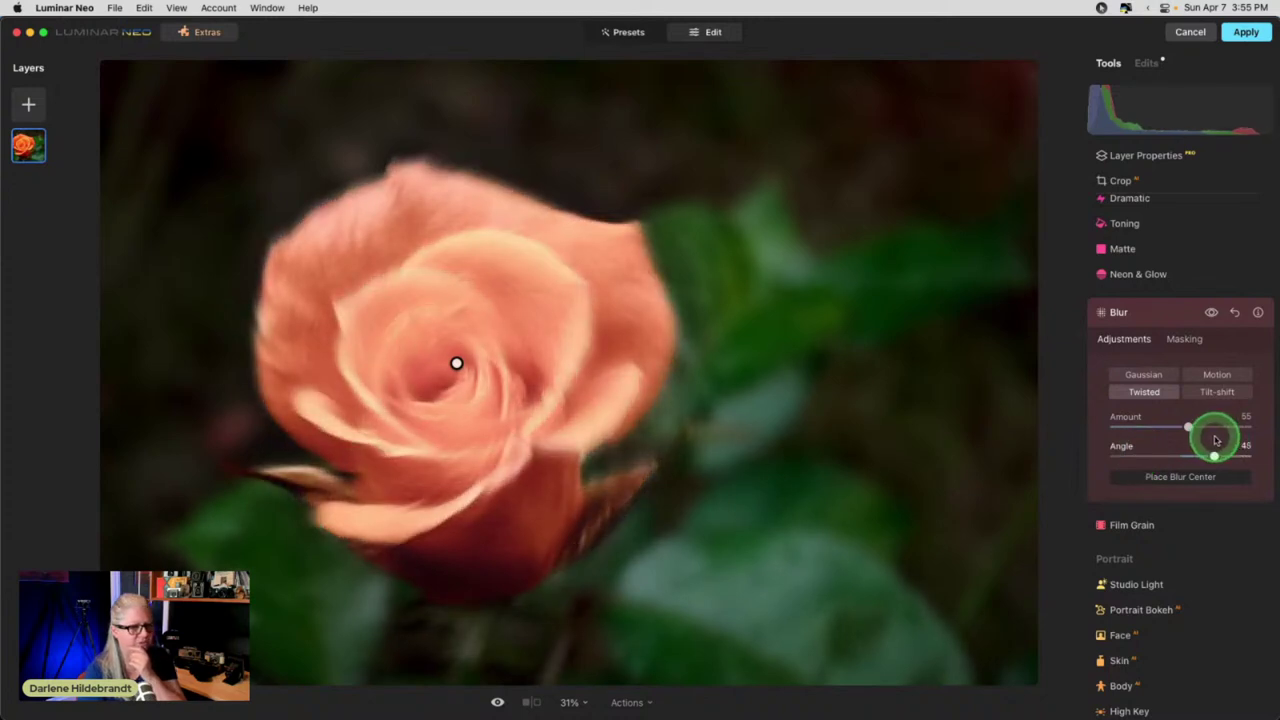
pyautogui.moveTo(1217, 440); pyautogui.dragTo(1247, 426)
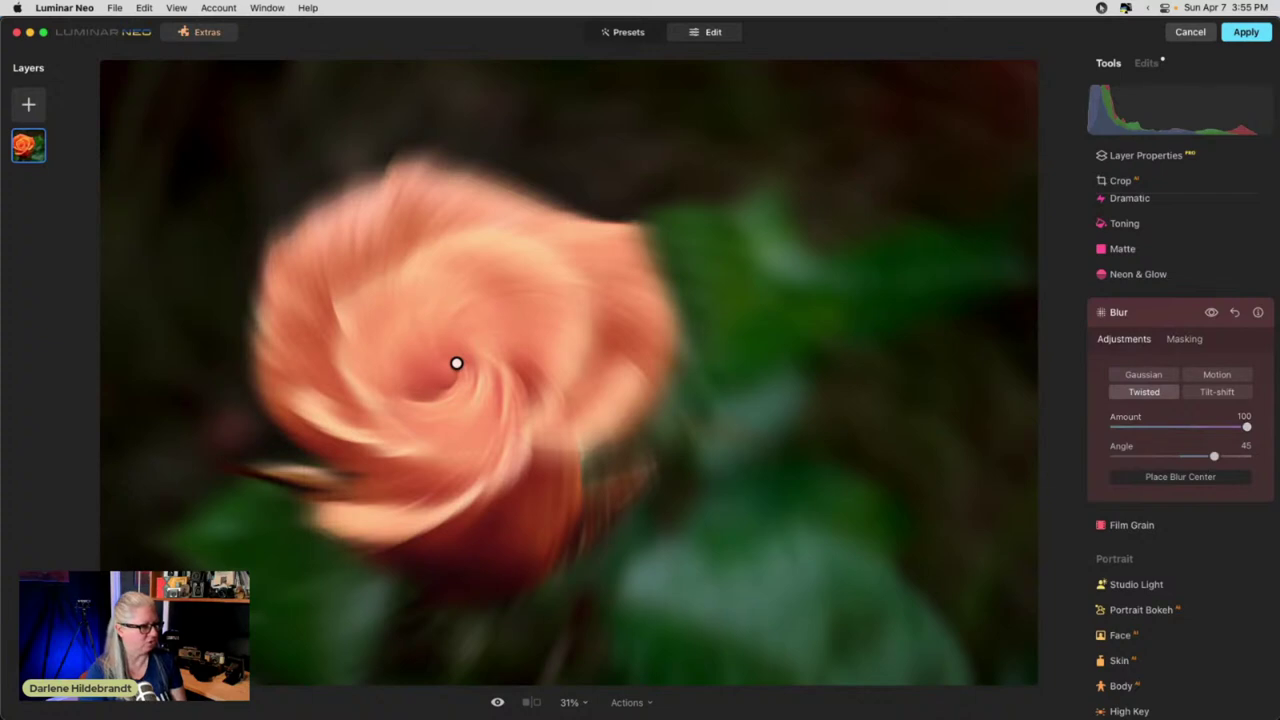
pyautogui.click(1211, 313)
pyautogui.click(1211, 313)
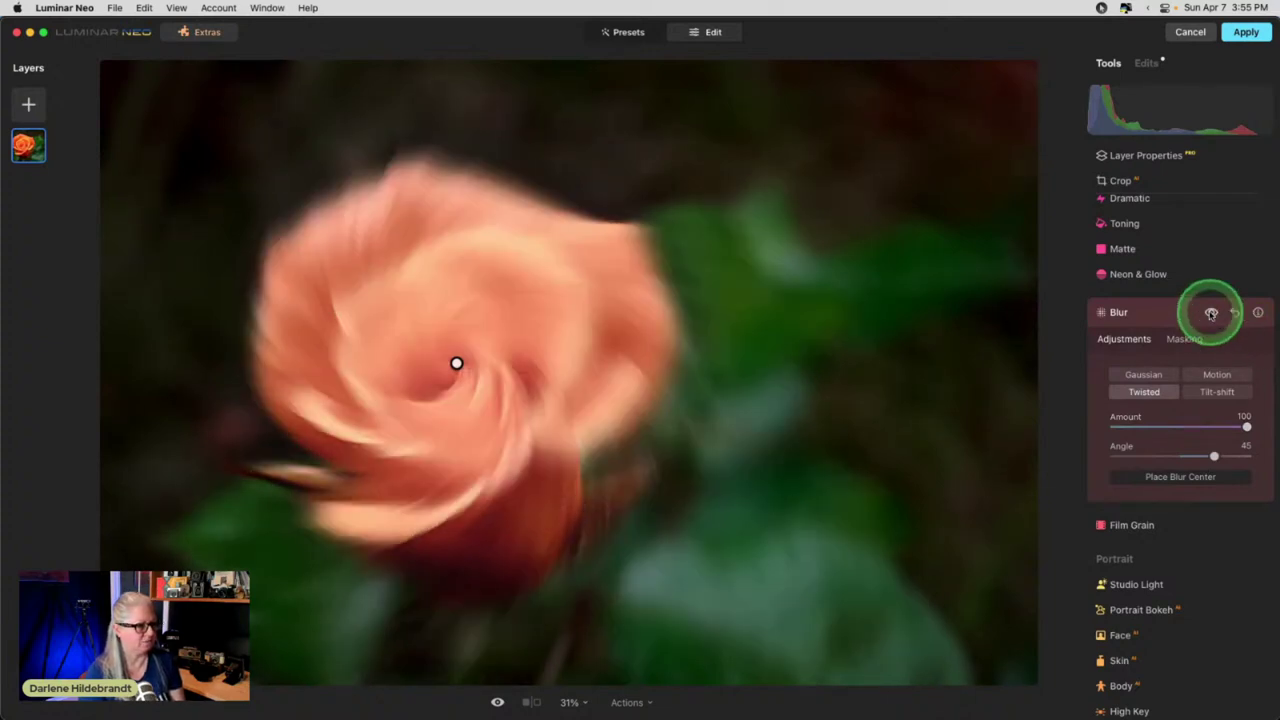
pyautogui.click(1211, 313)
pyautogui.click(1211, 313)
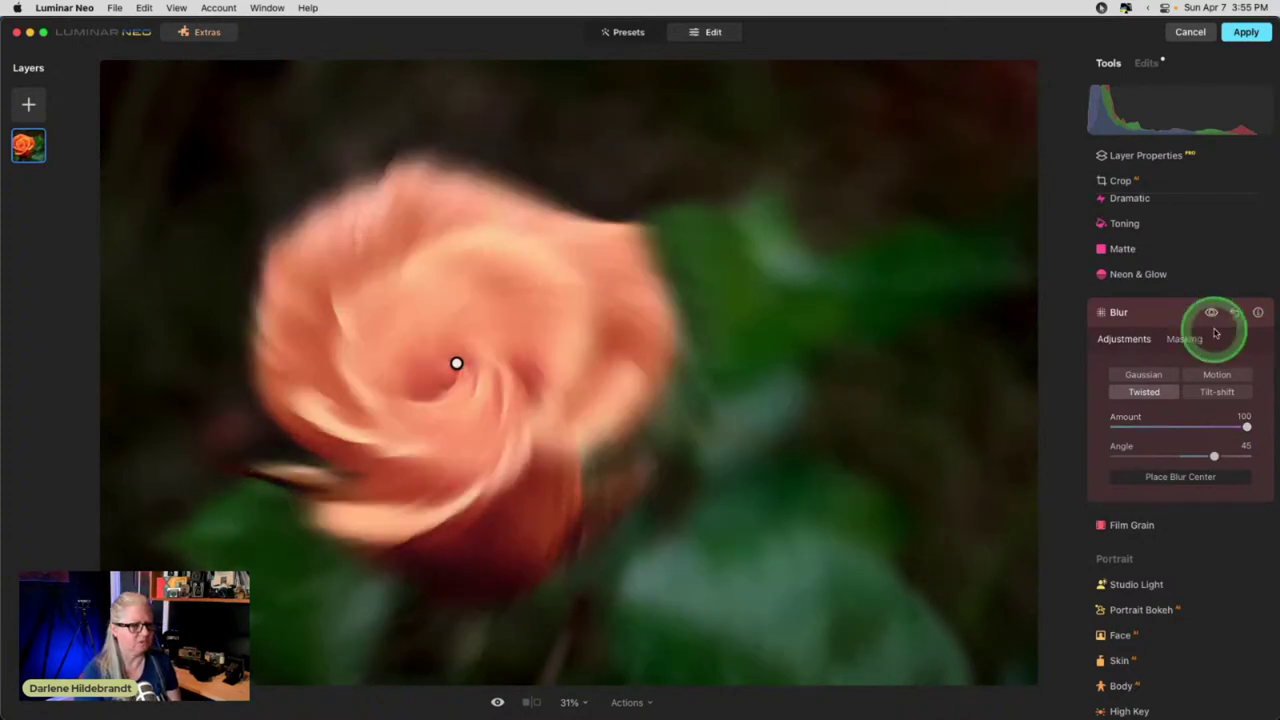
# - Try the Motion blur type on the rose and return to Twisted
pyautogui.click(1217, 375)
pyautogui.click(1152, 377)
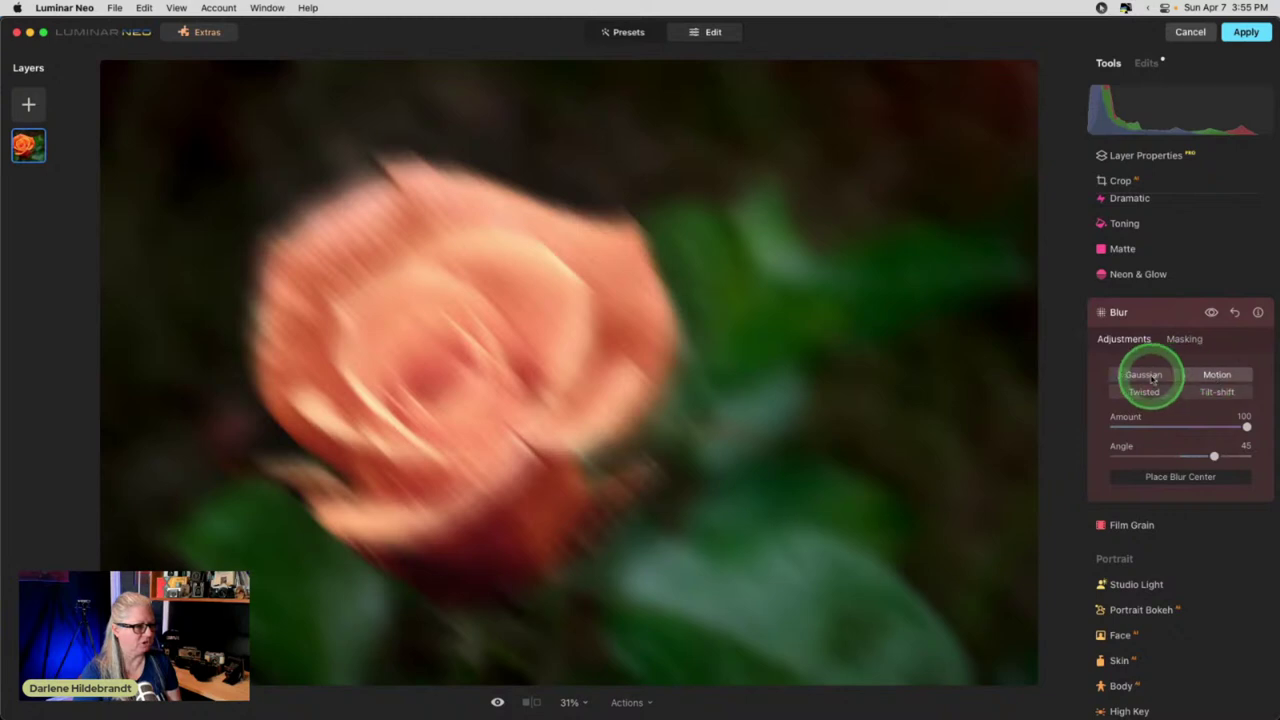
pyautogui.click(1144, 391)
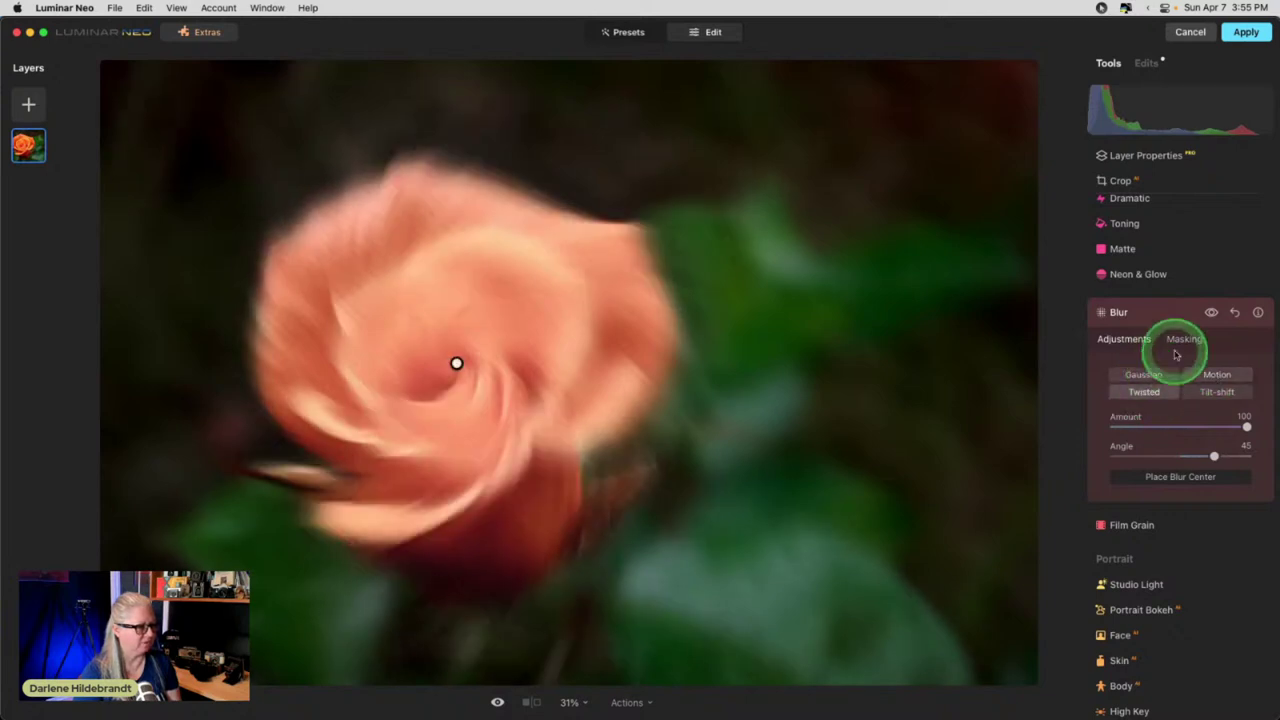
# - Erase the blur from the rose with a soft mask brush of Size 220, Softness 100 and Strength 100
pyautogui.click(1184, 339)
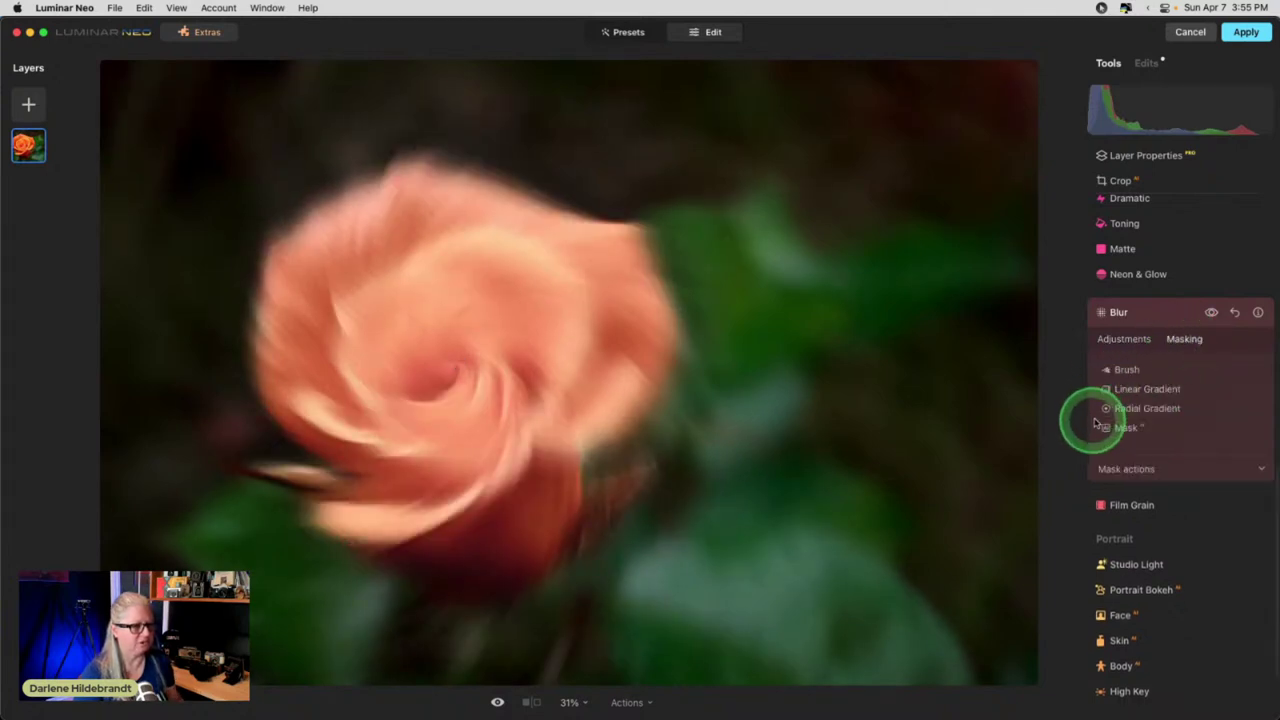
pyautogui.click(1121, 372)
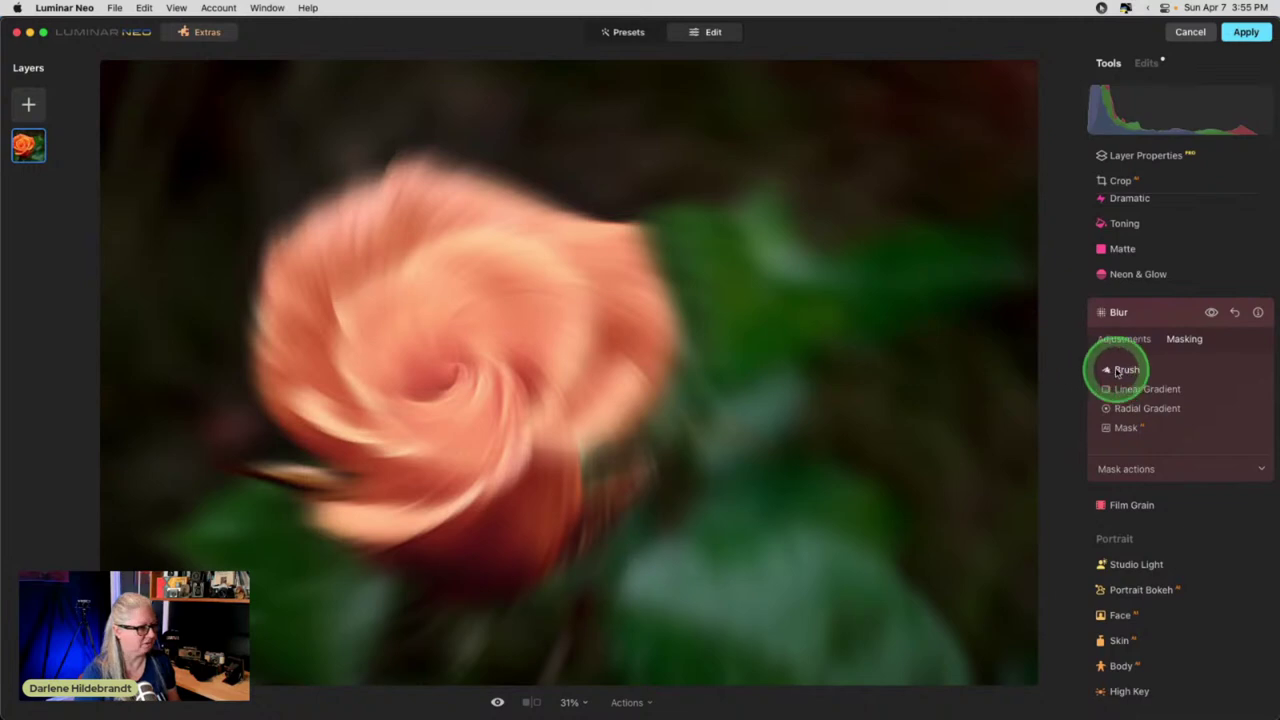
pyautogui.click(1121, 372)
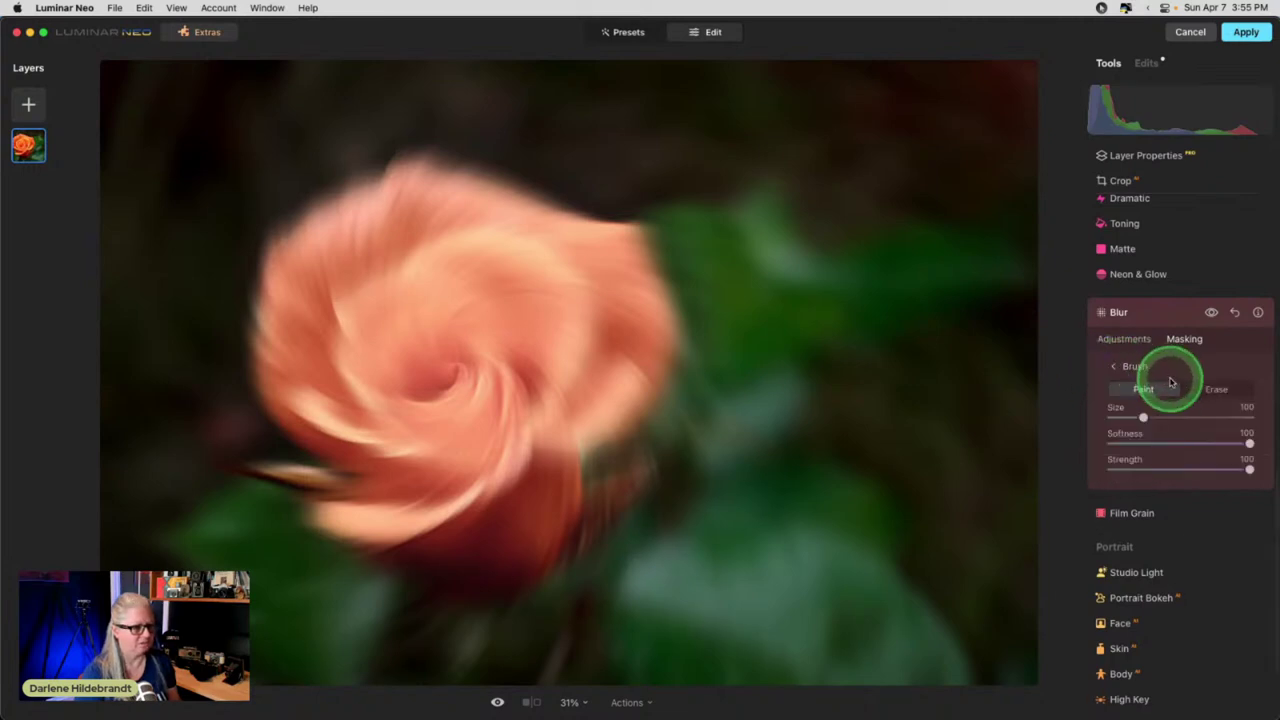
pyautogui.click(1216, 389)
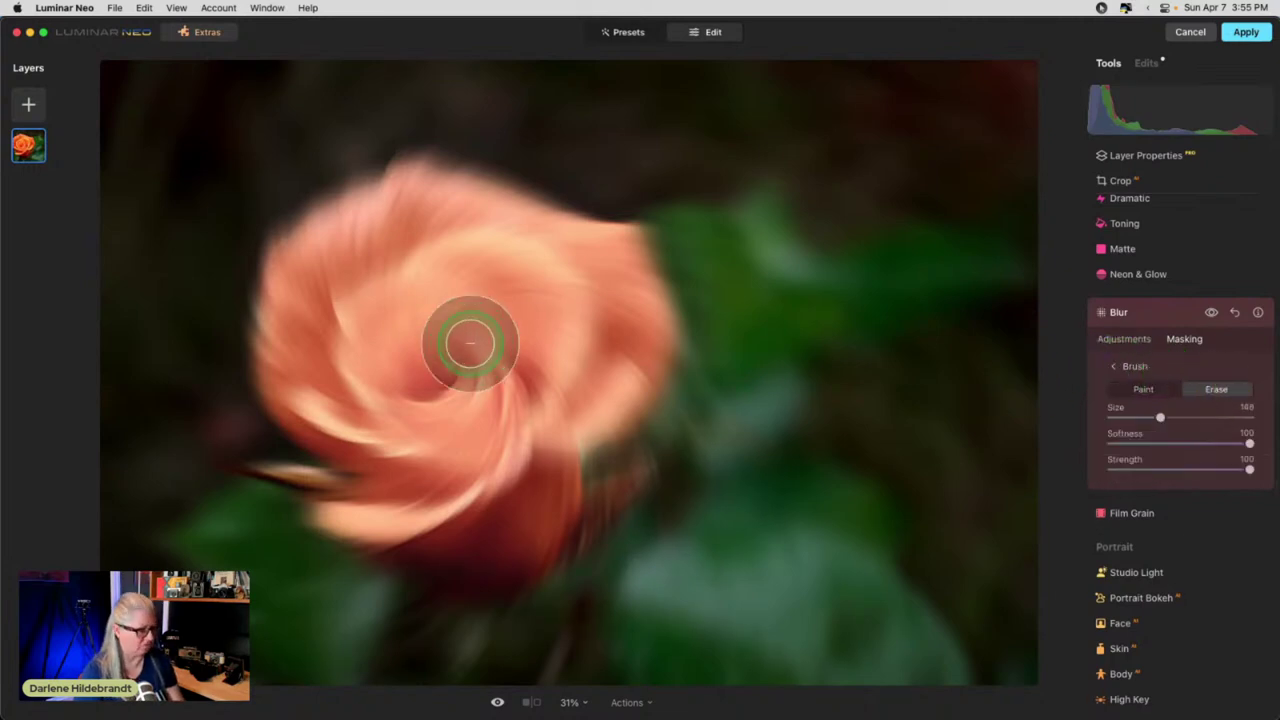
pyautogui.press(']')
pyautogui.press(']')
pyautogui.press(']')
pyautogui.moveTo(451, 229)
pyautogui.mouseDown()
pyautogui.moveTo(410, 330)
pyautogui.moveTo(343, 371)
pyautogui.moveTo(329, 209)
pyautogui.moveTo(443, 209)
pyautogui.moveTo(605, 240)
pyautogui.moveTo(571, 491)
pyautogui.moveTo(337, 486)
pyautogui.moveTo(329, 300)
pyautogui.moveTo(380, 230)
pyautogui.mouseUp()
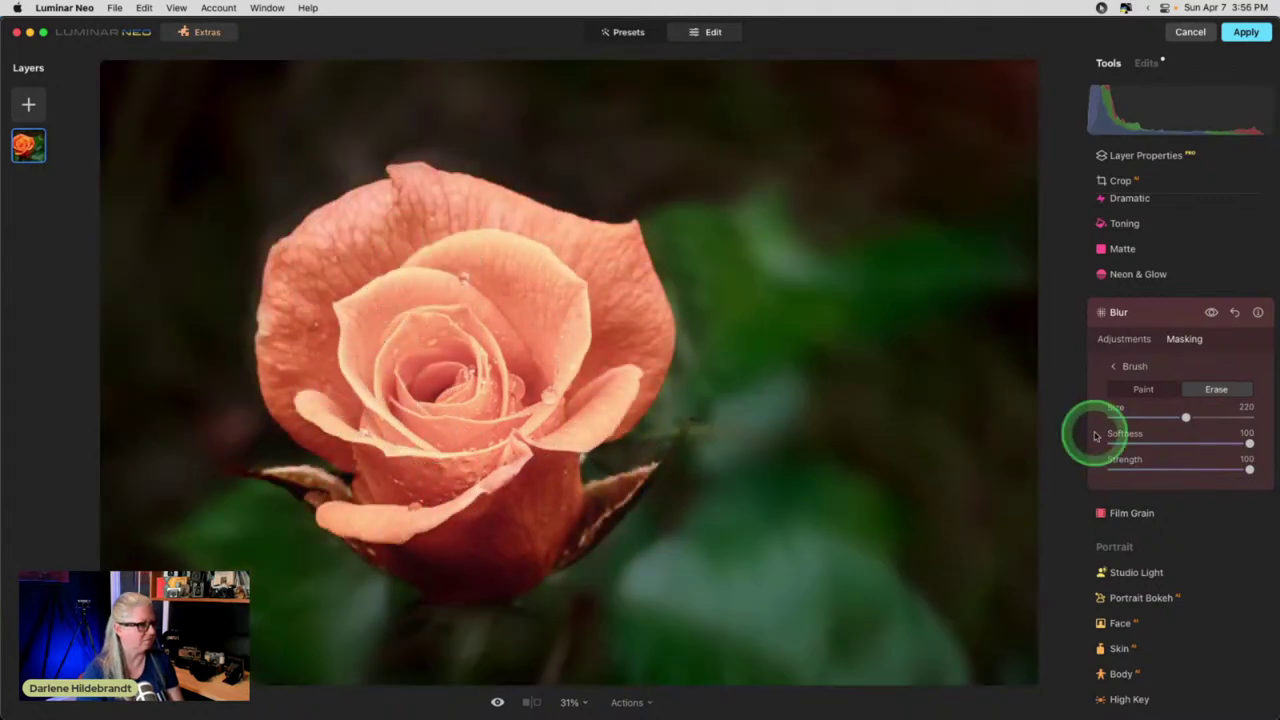
# - Paint the blur back in around the rose's outer edge with a mask brush of Size 63 and Strength 39
pyautogui.click(1145, 390)
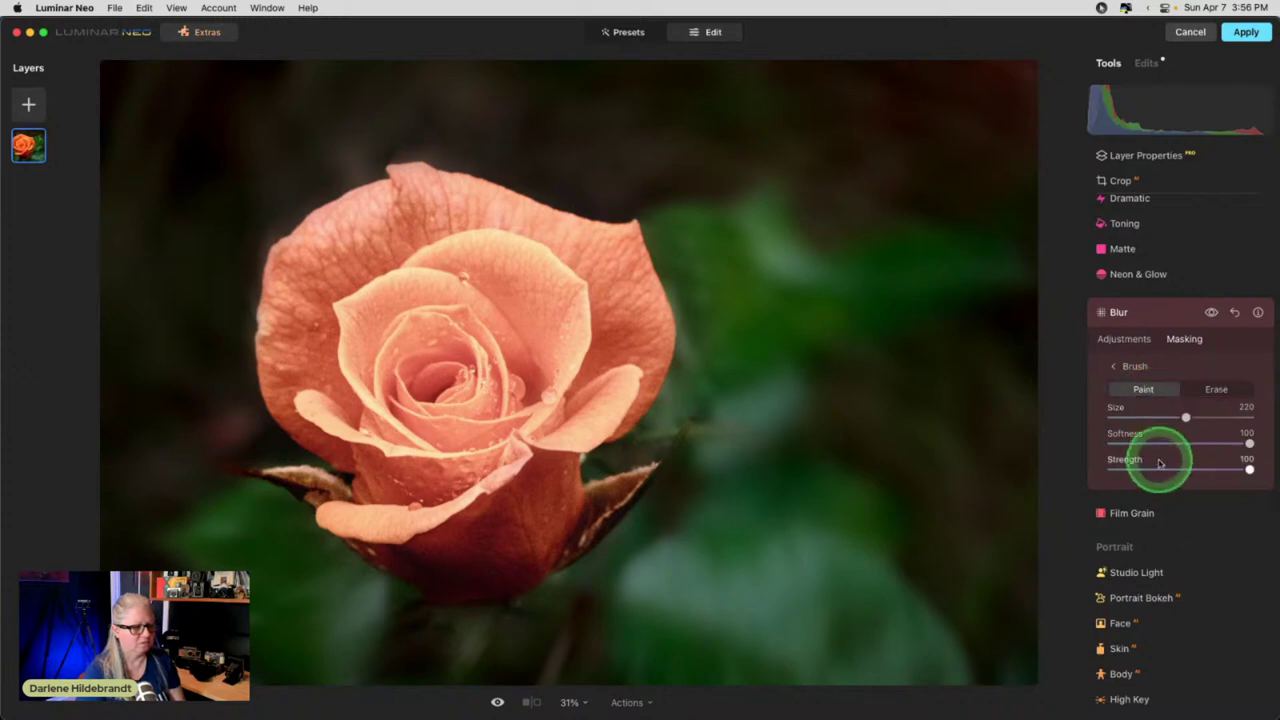
pyautogui.moveTo(1182, 418); pyautogui.dragTo(1130, 417)
pyautogui.moveTo(1249, 469); pyautogui.dragTo(1165, 469)
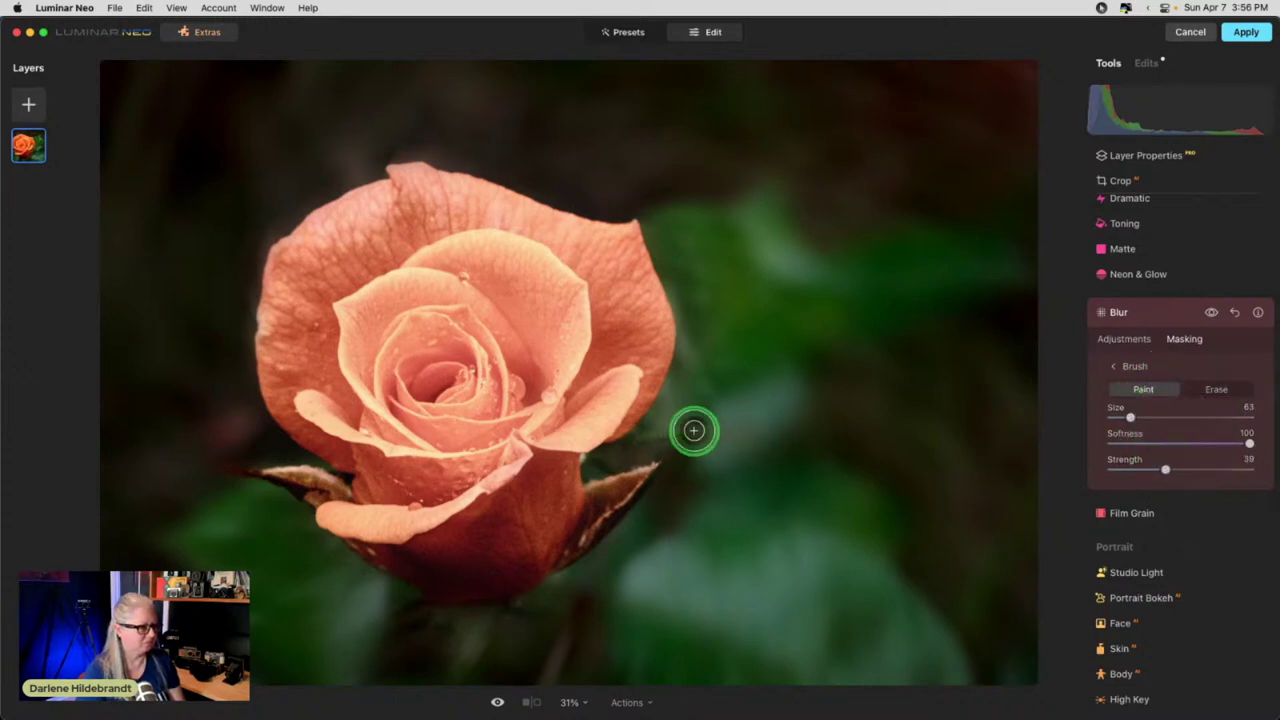
pyautogui.moveTo(691, 429)
pyautogui.mouseDown()
pyautogui.moveTo(649, 434)
pyautogui.moveTo(700, 383)
pyautogui.moveTo(617, 459)
pyautogui.moveTo(686, 382)
pyautogui.moveTo(702, 331)
pyautogui.moveTo(670, 216)
pyautogui.moveTo(749, 288)
pyautogui.moveTo(672, 439)
pyautogui.moveTo(614, 457)
pyautogui.moveTo(698, 425)
pyautogui.moveTo(667, 516)
pyautogui.moveTo(588, 580)
pyautogui.moveTo(663, 563)
pyautogui.mouseUp()
pyautogui.moveTo(553, 603)
pyautogui.mouseDown()
pyautogui.moveTo(497, 626)
pyautogui.moveTo(397, 622)
pyautogui.moveTo(495, 608)
pyautogui.mouseUp()
pyautogui.moveTo(430, 600)
pyautogui.mouseDown()
pyautogui.moveTo(343, 586)
pyautogui.moveTo(250, 485)
pyautogui.mouseUp()
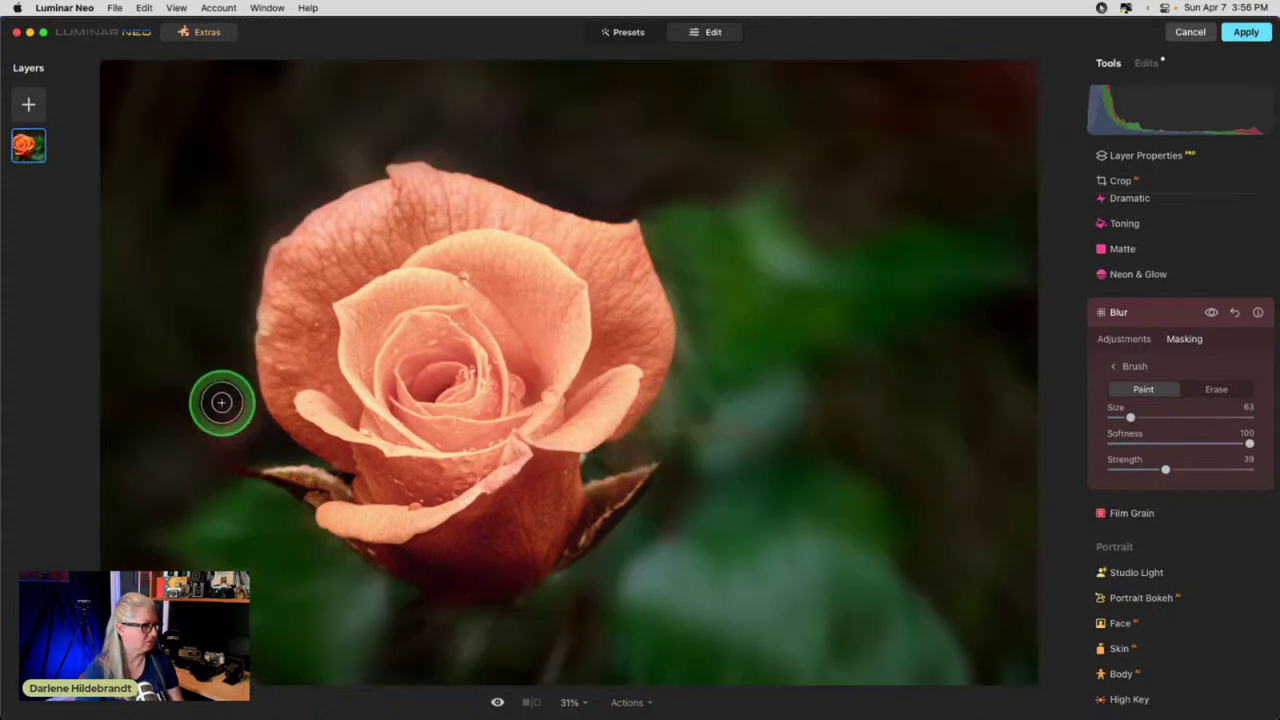
pyautogui.moveTo(230, 410)
pyautogui.mouseDown()
pyautogui.moveTo(268, 440)
pyautogui.moveTo(236, 359)
pyautogui.moveTo(236, 304)
pyautogui.moveTo(241, 242)
pyautogui.moveTo(282, 193)
pyautogui.moveTo(420, 138)
pyautogui.moveTo(580, 190)
pyautogui.mouseUp()
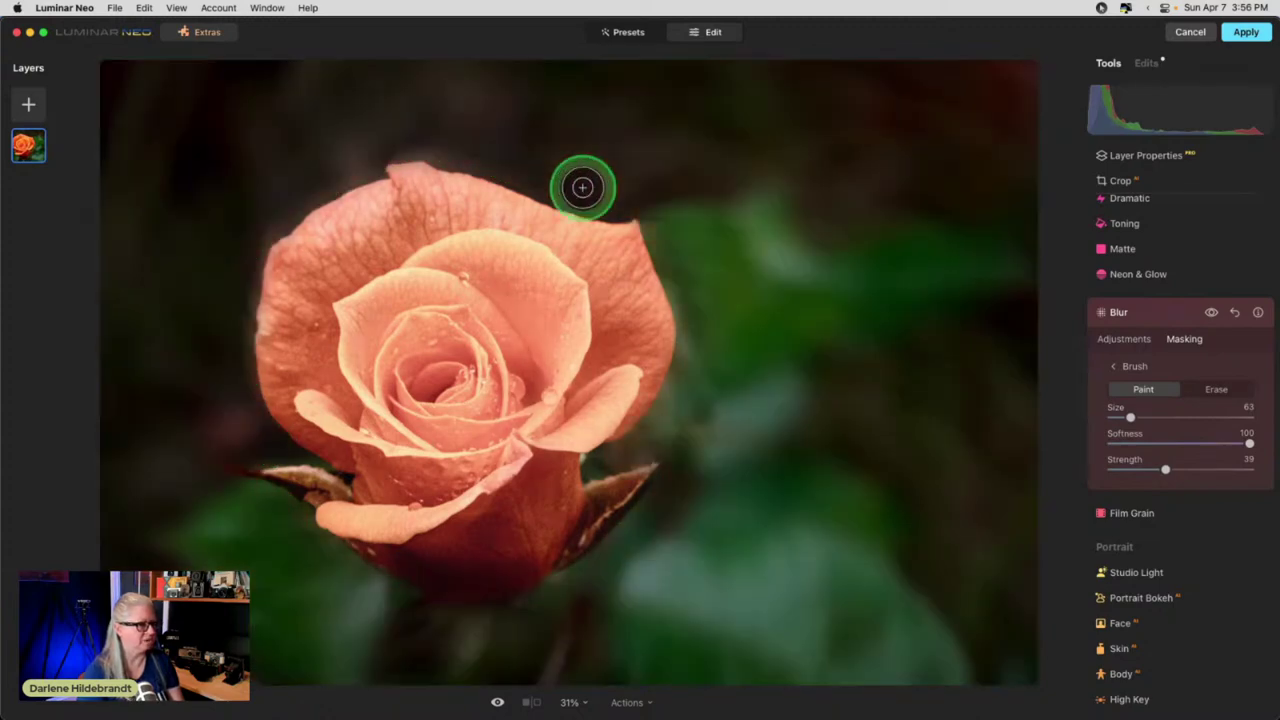
# - Return to the blur adjustments and compare the photo with and without the masked Twisted blur
pyautogui.click(1124, 339)
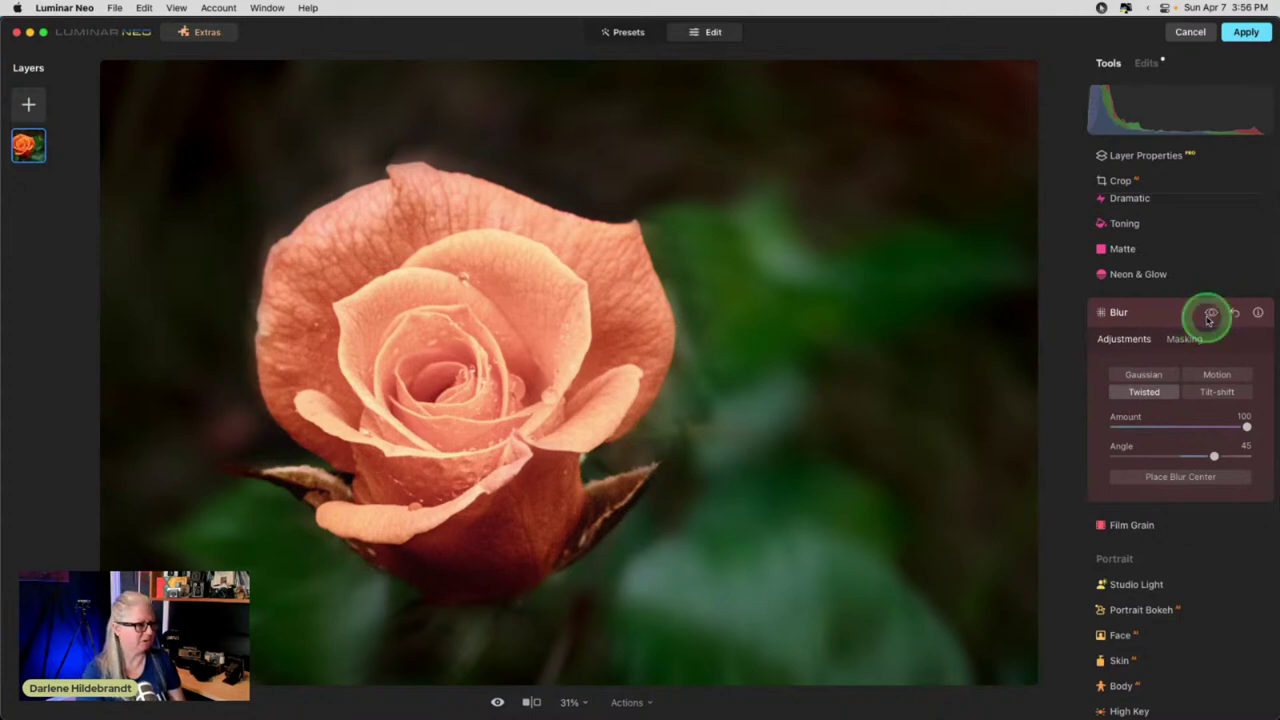
pyautogui.click(1211, 314)
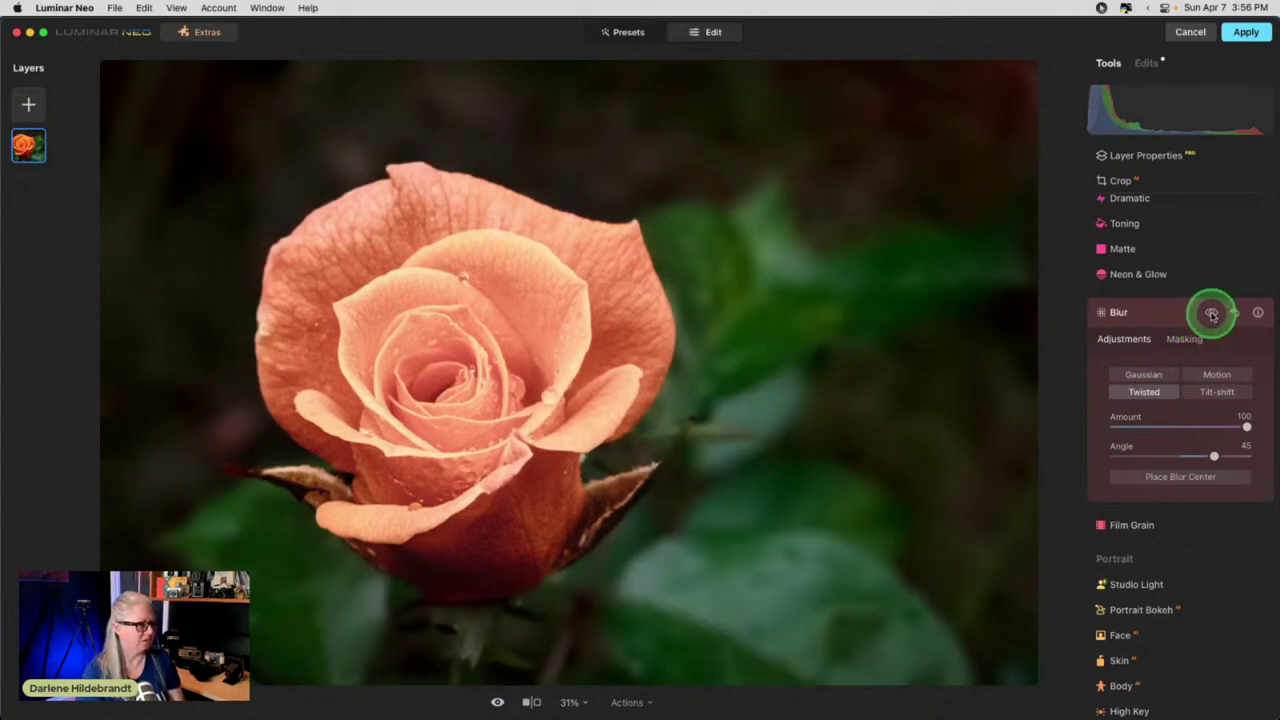
pyautogui.click(1211, 314)
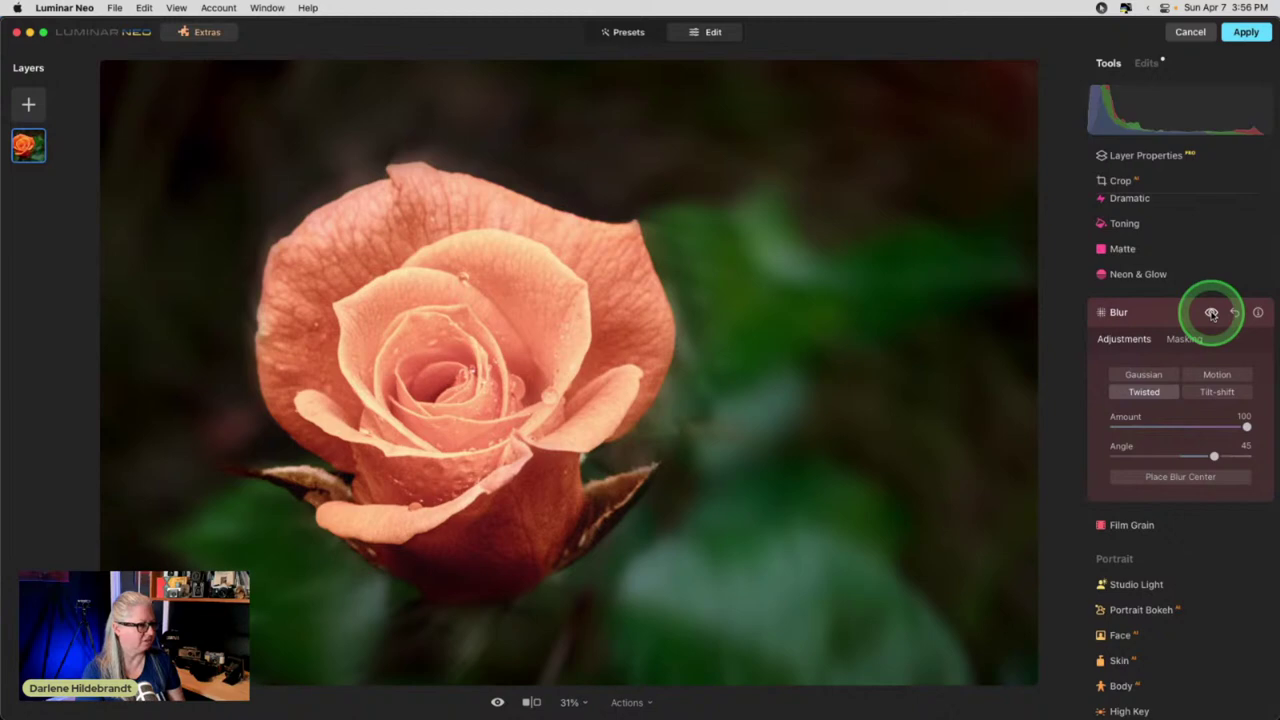
# - Change the blur type to Gaussian with Amount 31 and compare the photo with and without it
pyautogui.click(1147, 372)
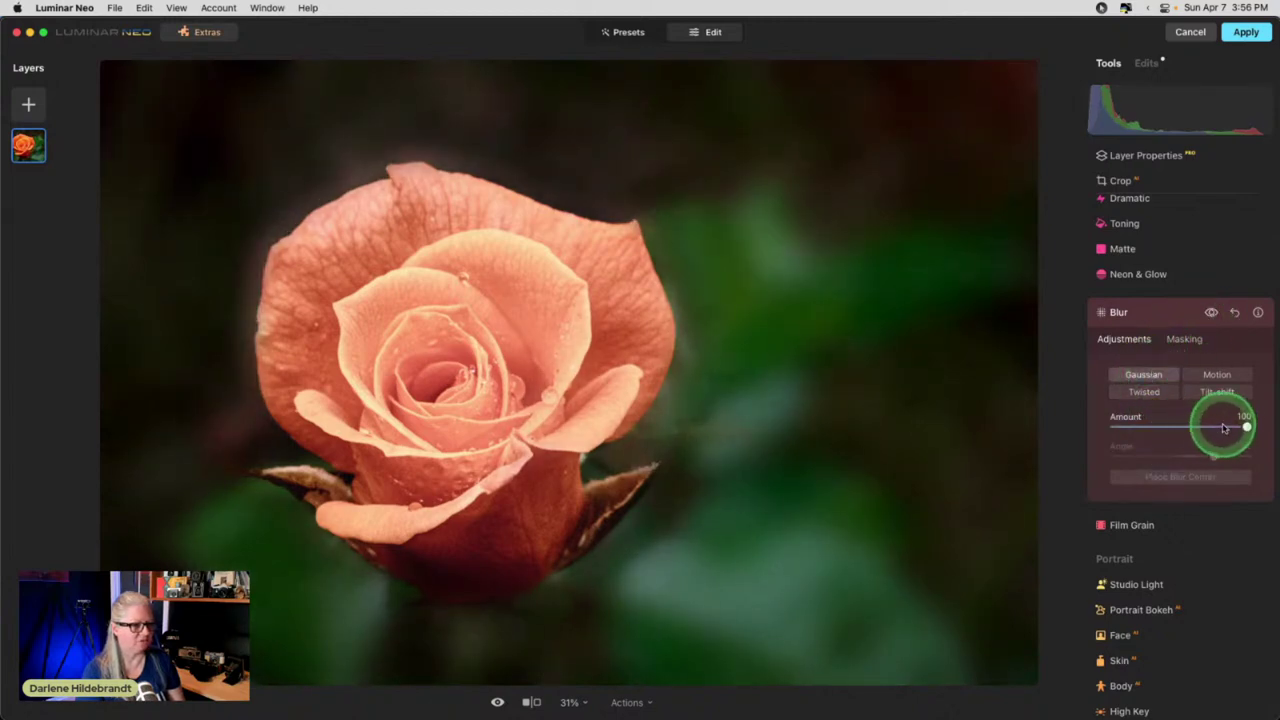
pyautogui.moveTo(1224, 428); pyautogui.dragTo(1150, 427)
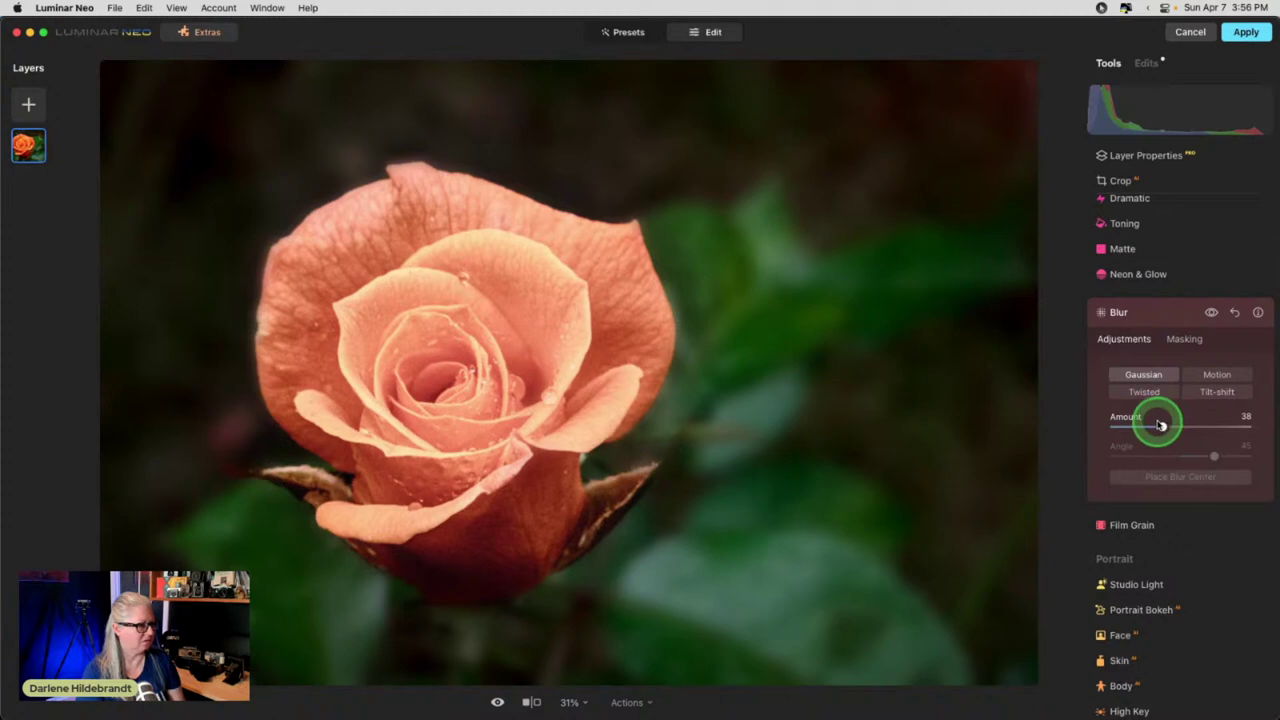
pyautogui.moveTo(1160, 425); pyautogui.dragTo(1120, 425)
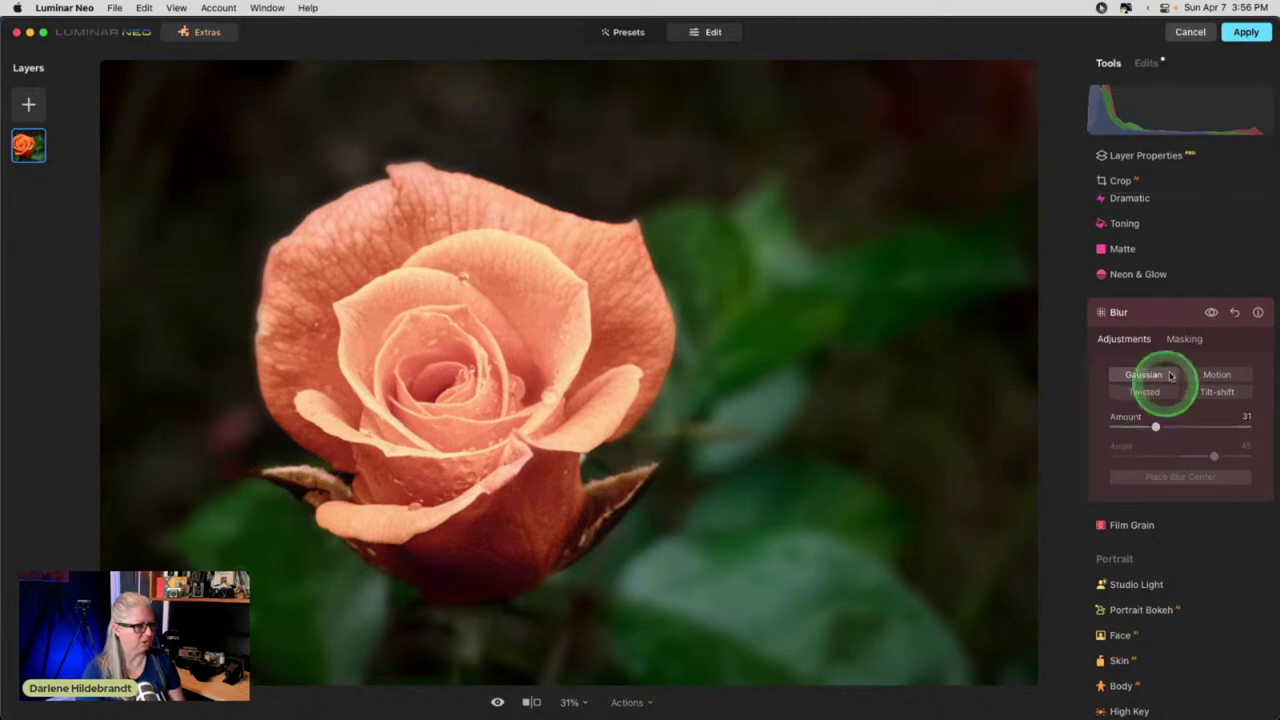
pyautogui.click(1211, 313)
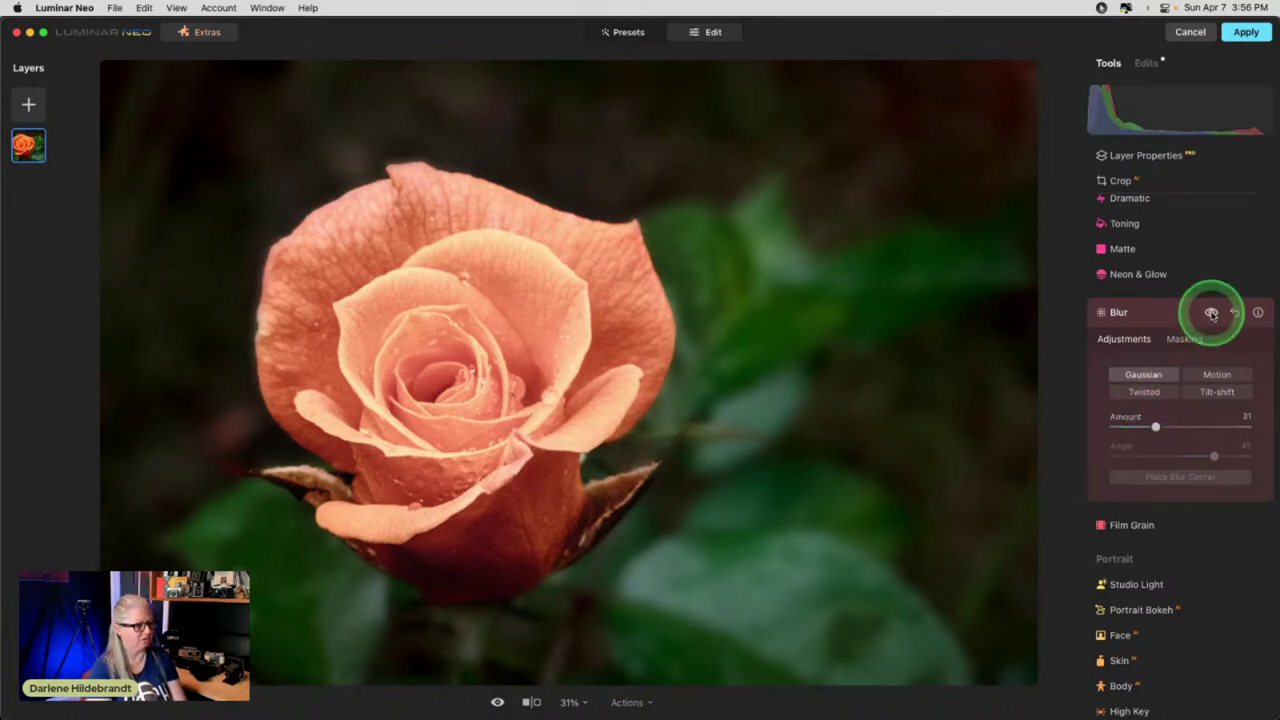
pyautogui.click(1211, 313)
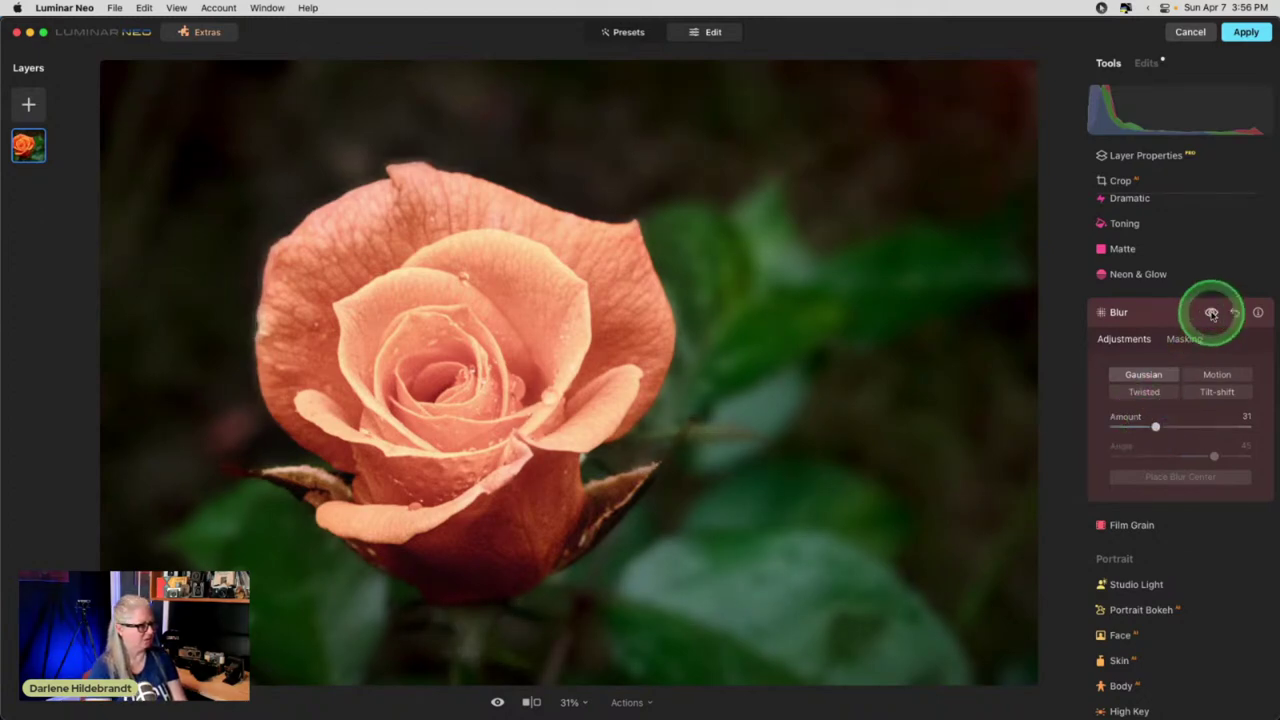
pyautogui.click(1211, 313)
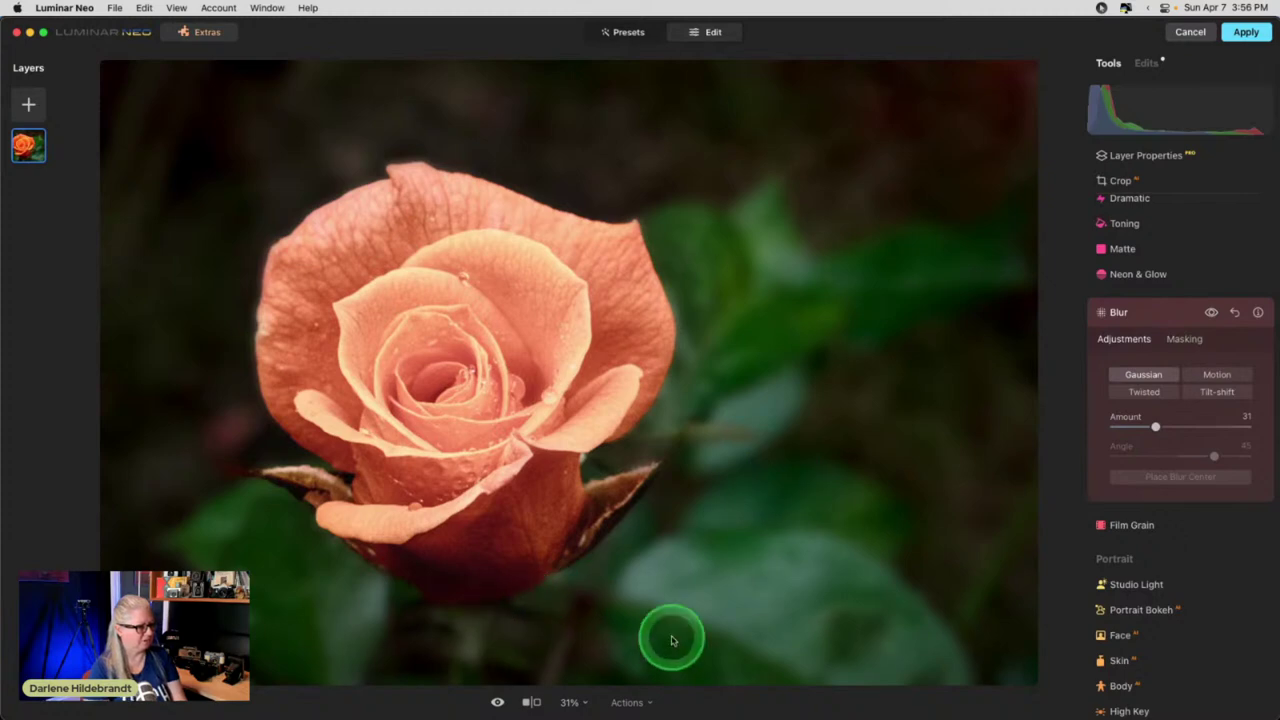
# - Erase the blur along the rose's base at brush Size 63 and on its left sepal at Size 34, and close the Blur tool
pyautogui.click(1172, 341)
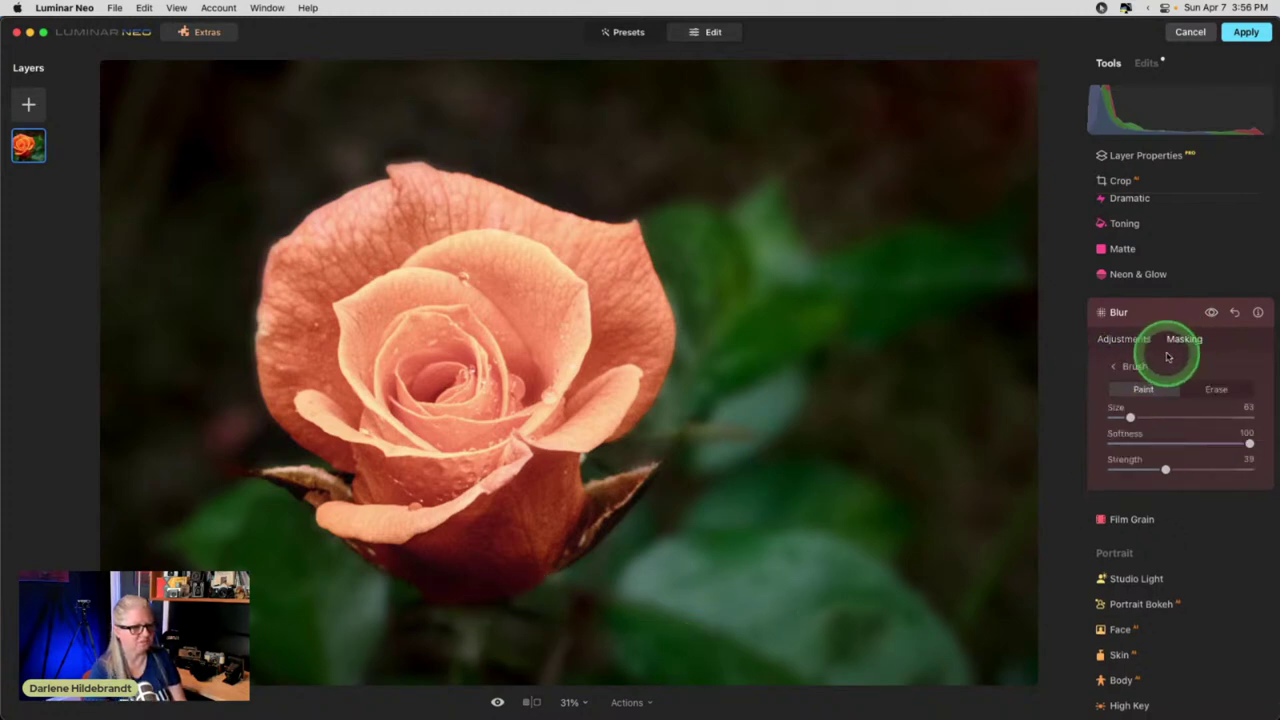
pyautogui.click(1216, 389)
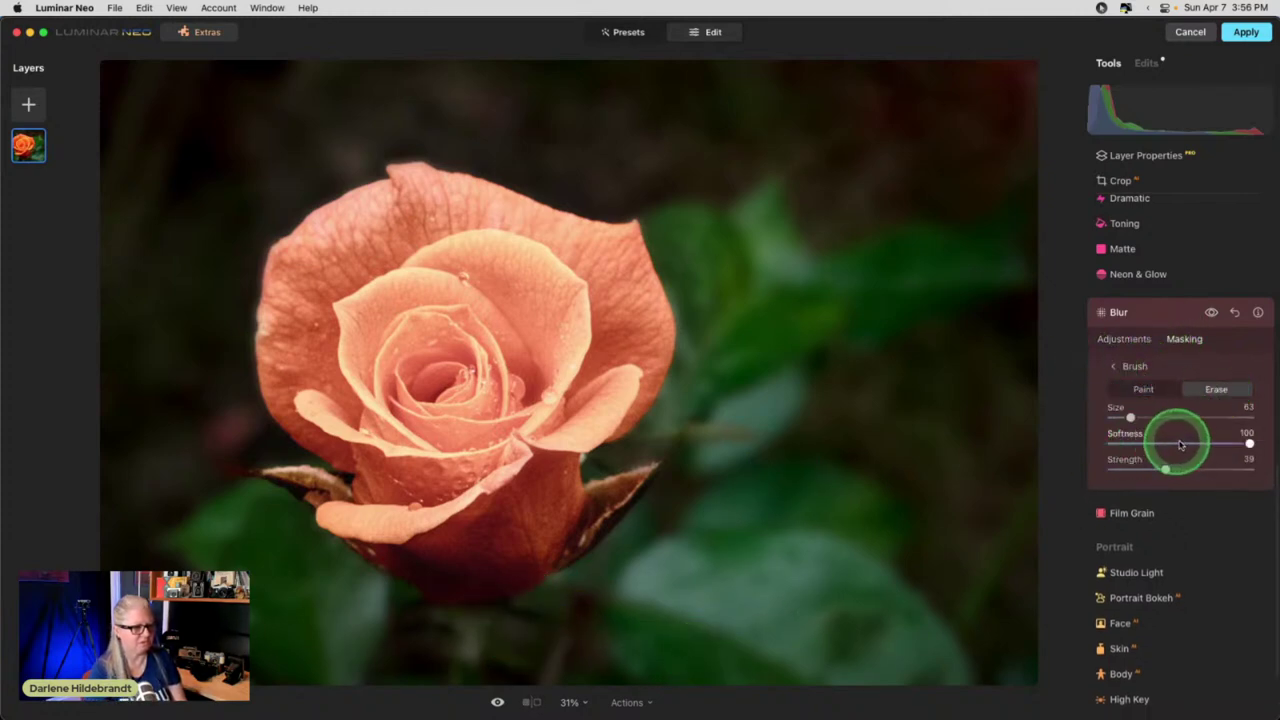
pyautogui.moveTo(596, 571)
pyautogui.mouseDown()
pyautogui.moveTo(589, 611)
pyautogui.moveTo(472, 637)
pyautogui.moveTo(476, 608)
pyautogui.moveTo(449, 612)
pyautogui.moveTo(479, 639)
pyautogui.moveTo(523, 595)
pyautogui.moveTo(394, 610)
pyautogui.moveTo(540, 596)
pyautogui.mouseUp()
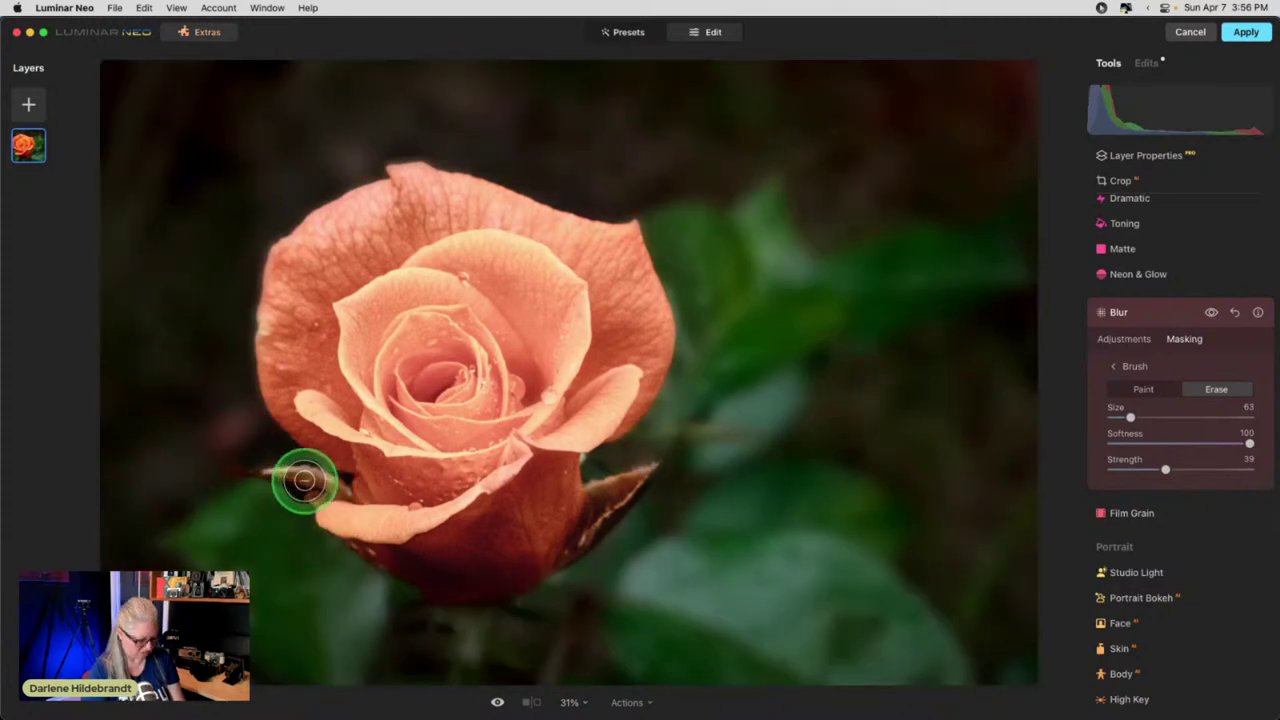
pyautogui.press('[')
pyautogui.moveTo(275, 472); pyautogui.dragTo(240, 468)
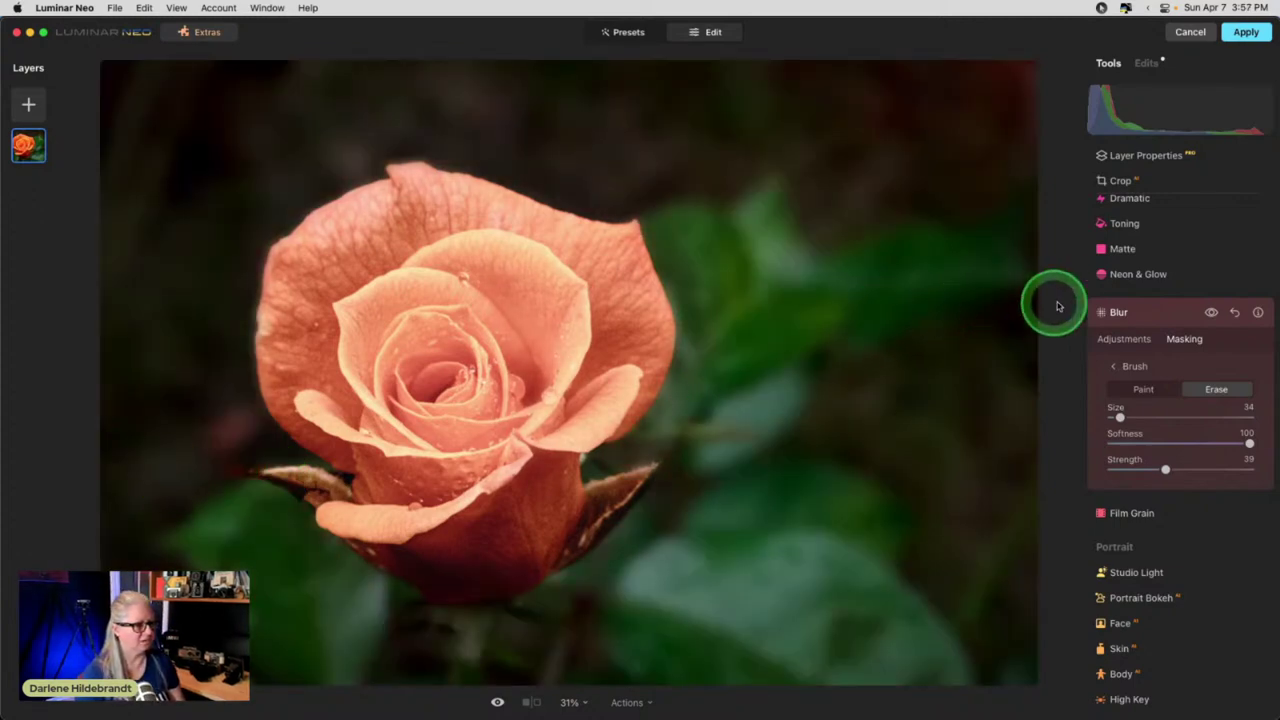
pyautogui.click(1137, 312)
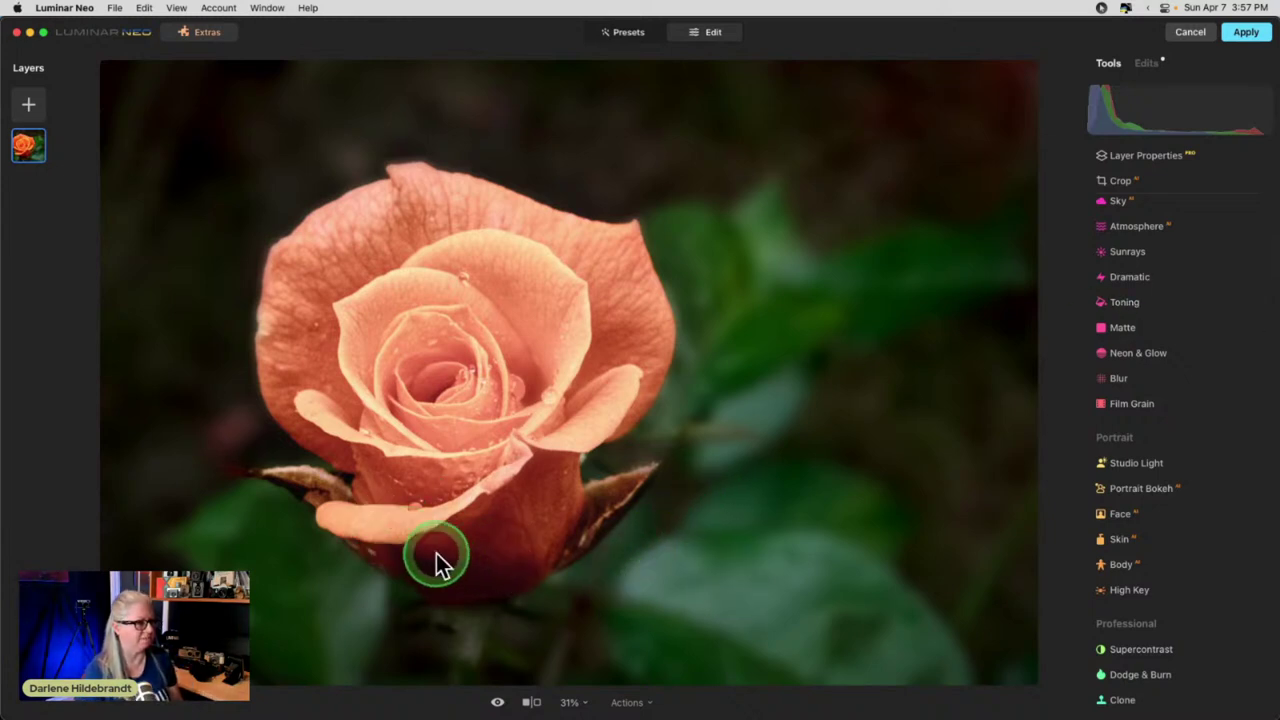
# - Add the green bokeh image from the full My Images collection as a new layer over the rose photo
pyautogui.click(29, 104)
pyautogui.press('\\')
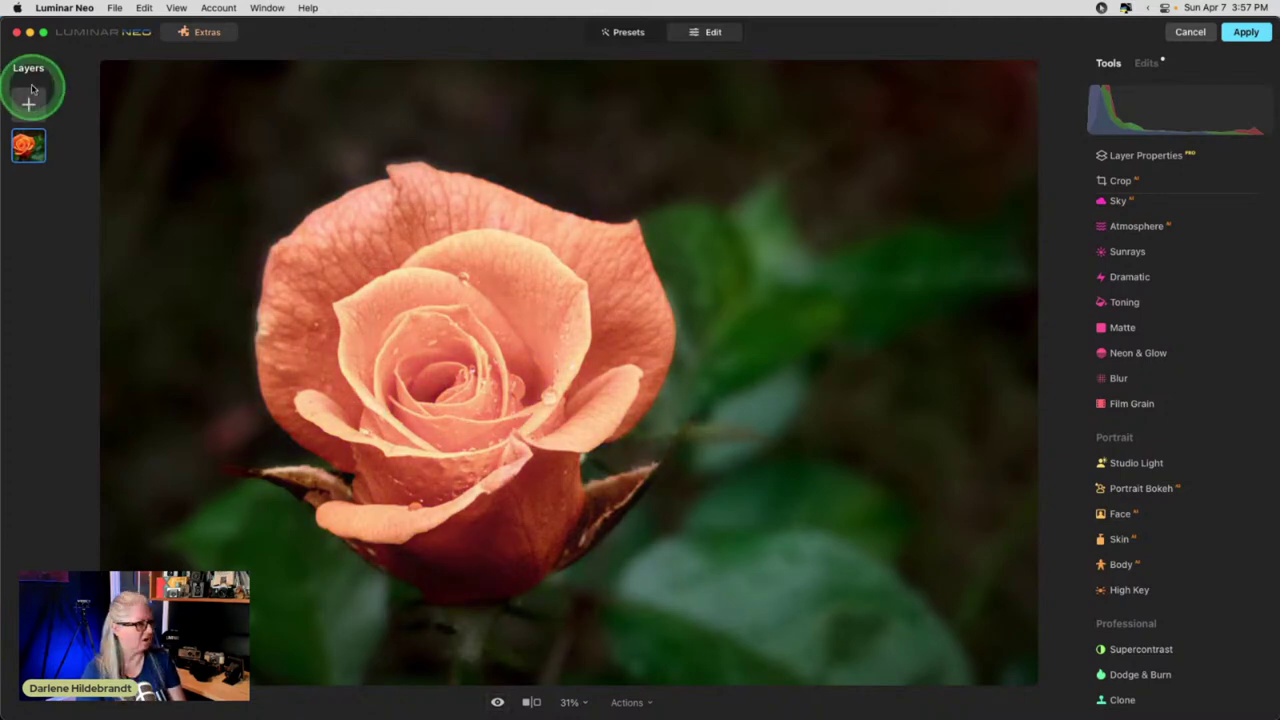
pyautogui.click(28, 102)
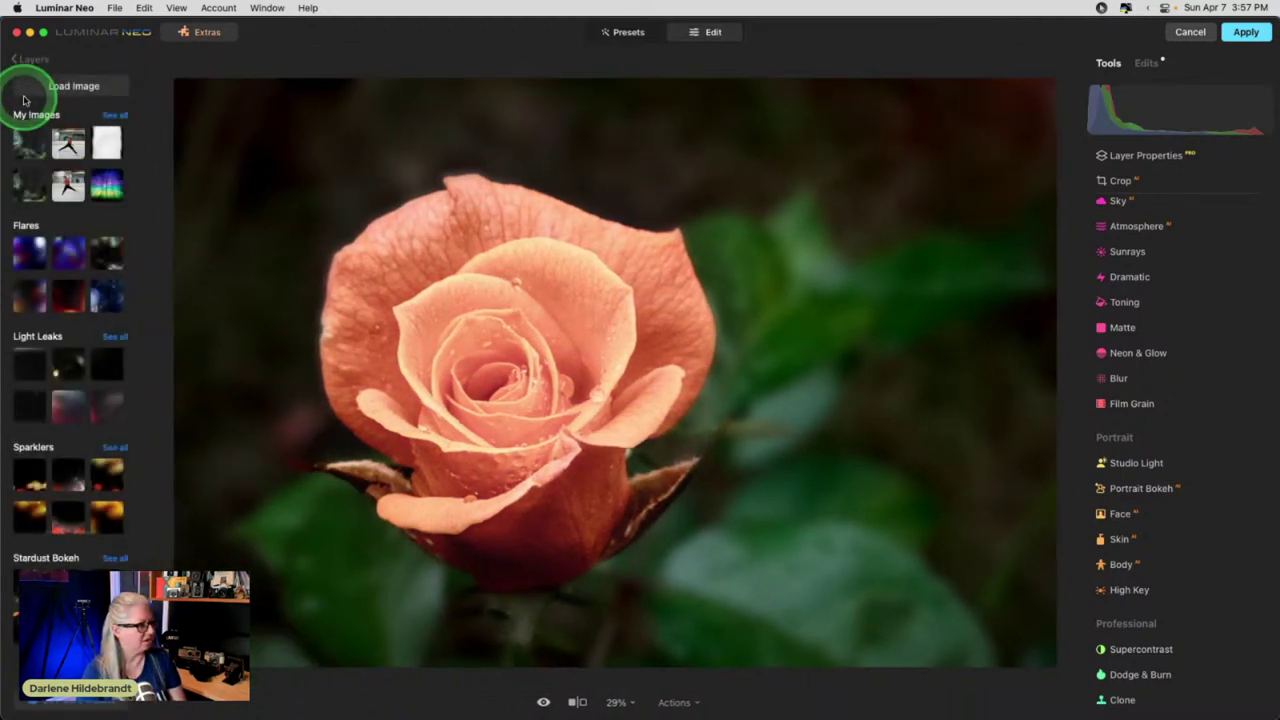
pyautogui.click(107, 117)
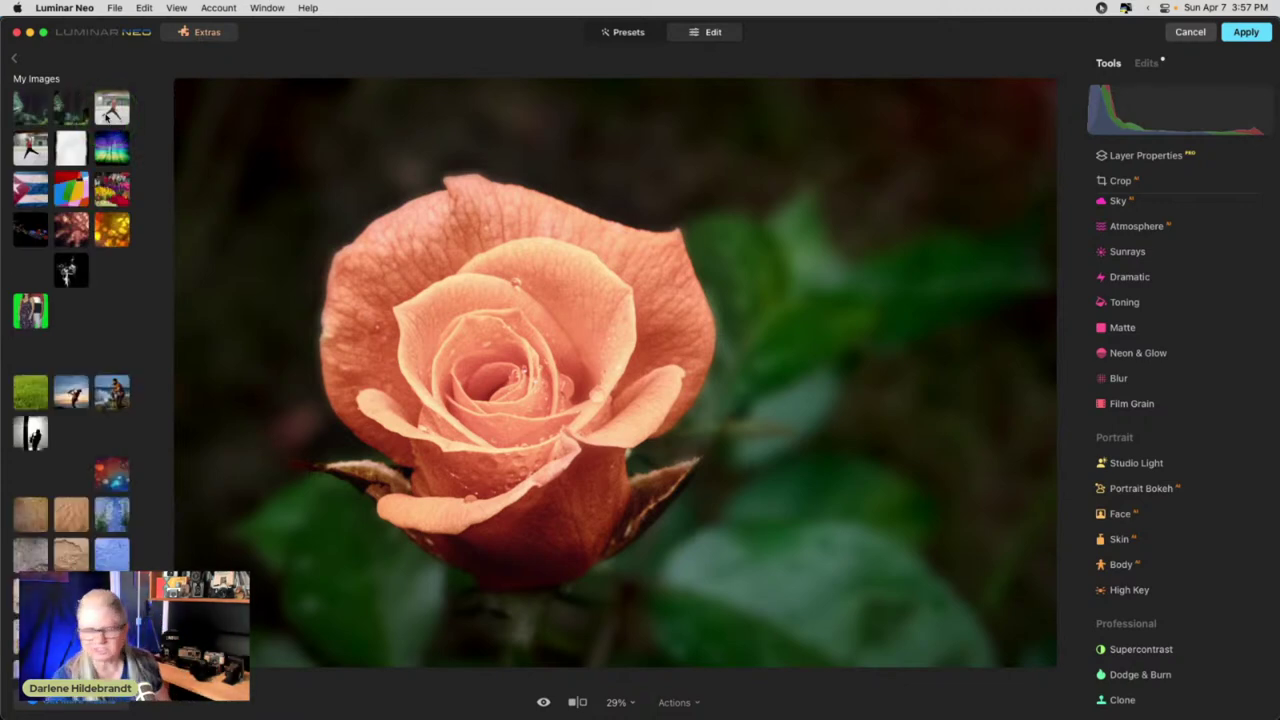
pyautogui.click(111, 113)
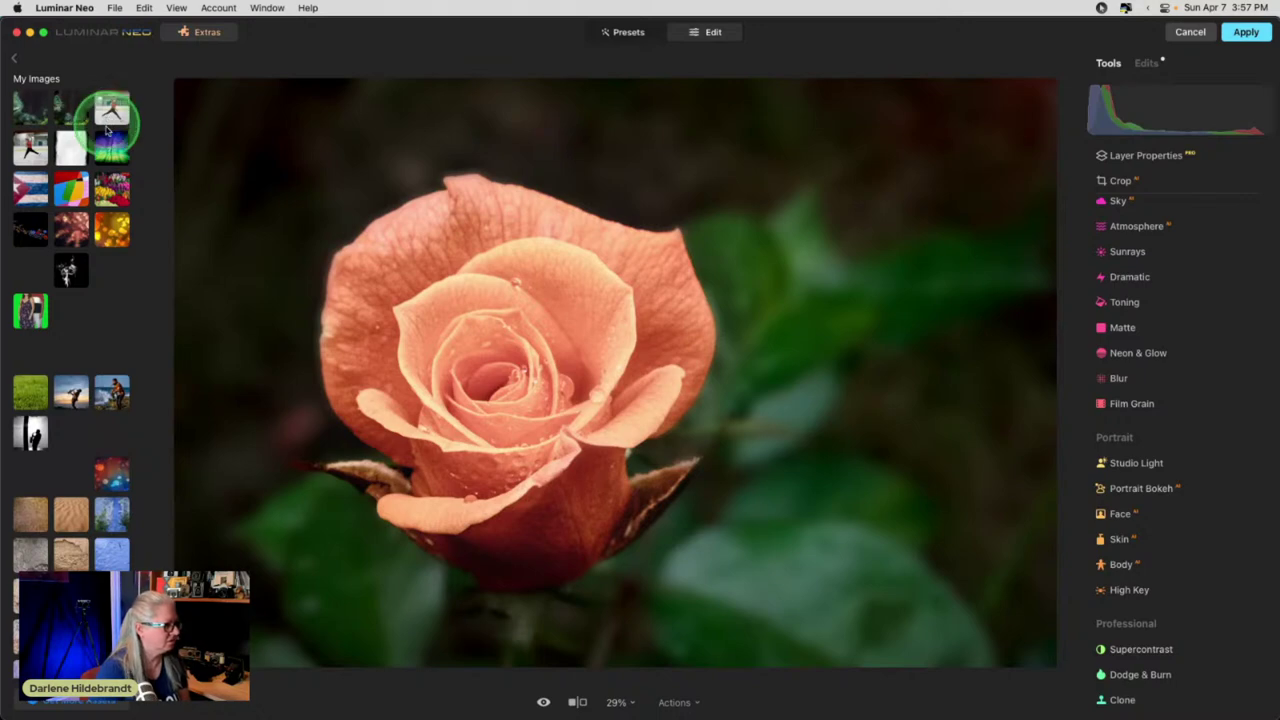
pyautogui.click(58, 263)
pyautogui.scroll(-2, 58, 263)
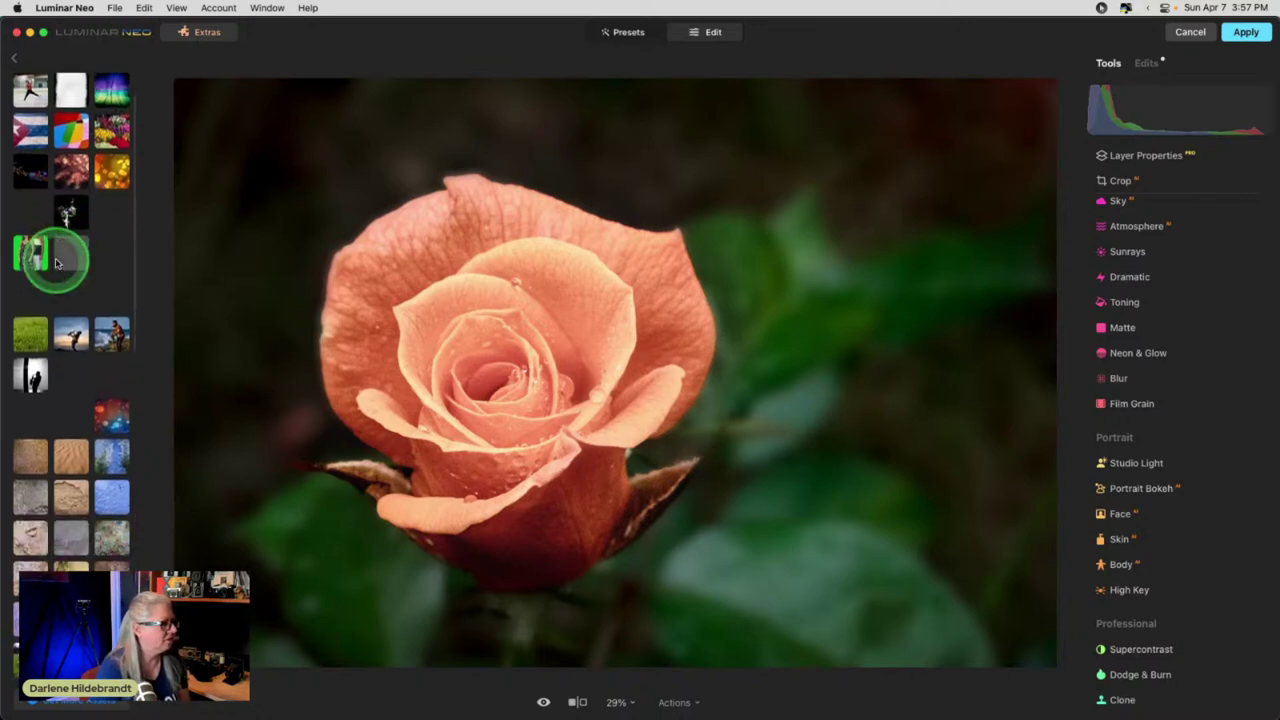
pyautogui.scroll(-3, 57, 263)
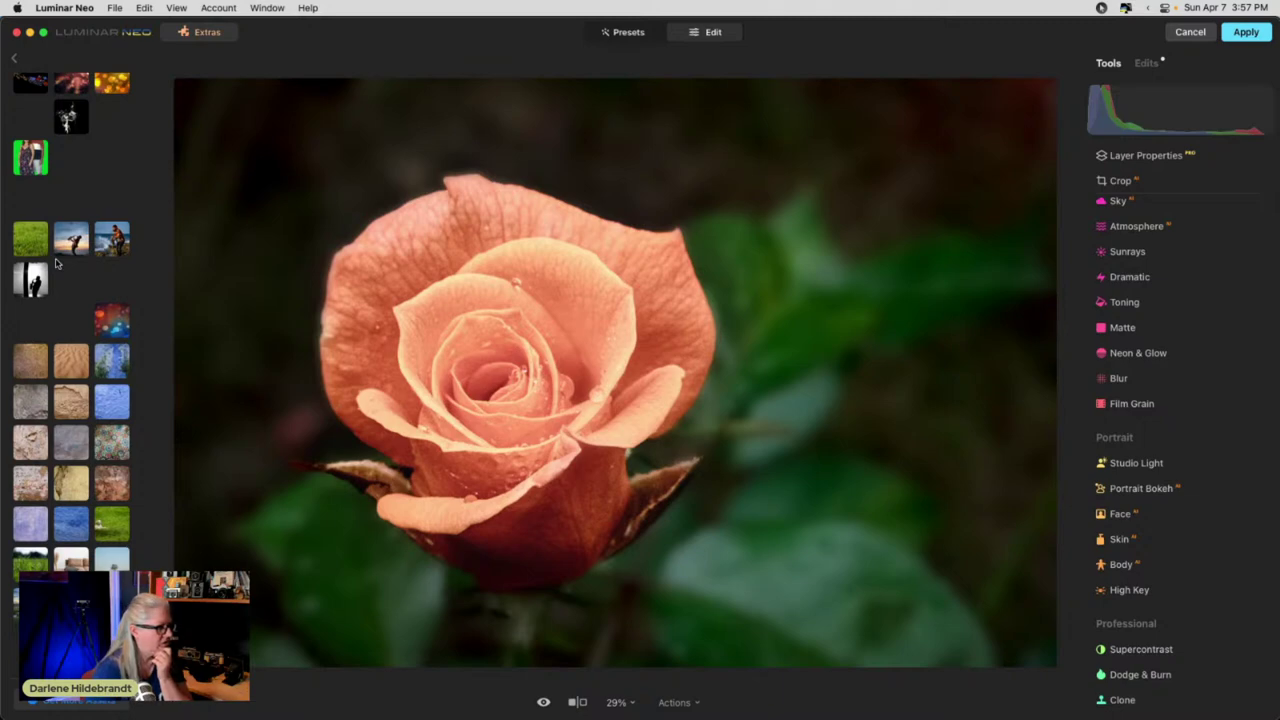
pyautogui.scroll(-2, 57, 263)
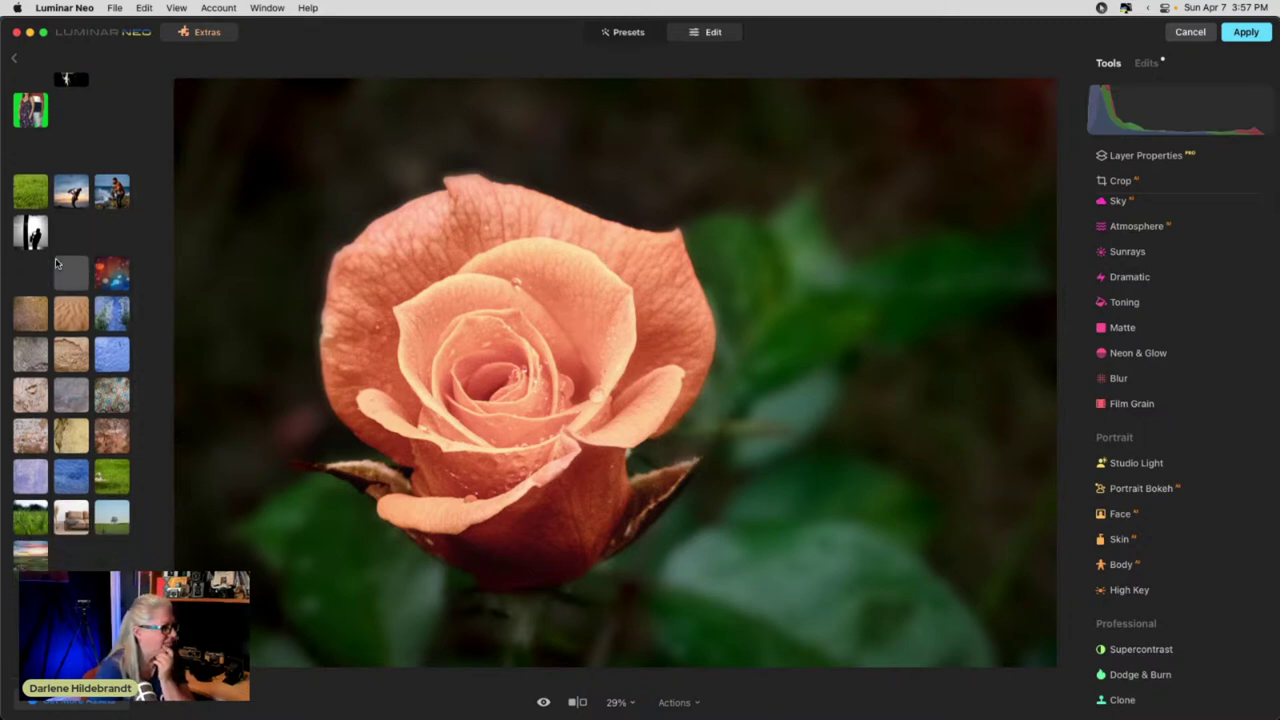
pyautogui.scroll(-2, 57, 263)
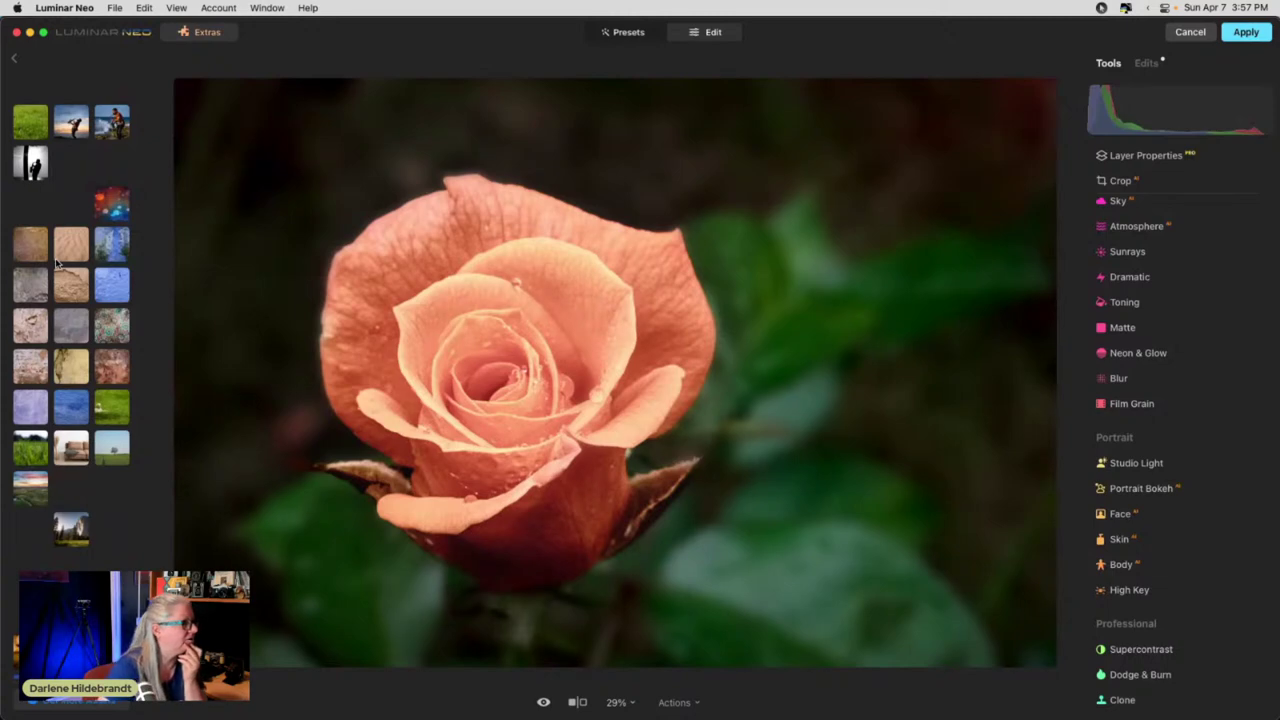
pyautogui.scroll(-12, 57, 263)
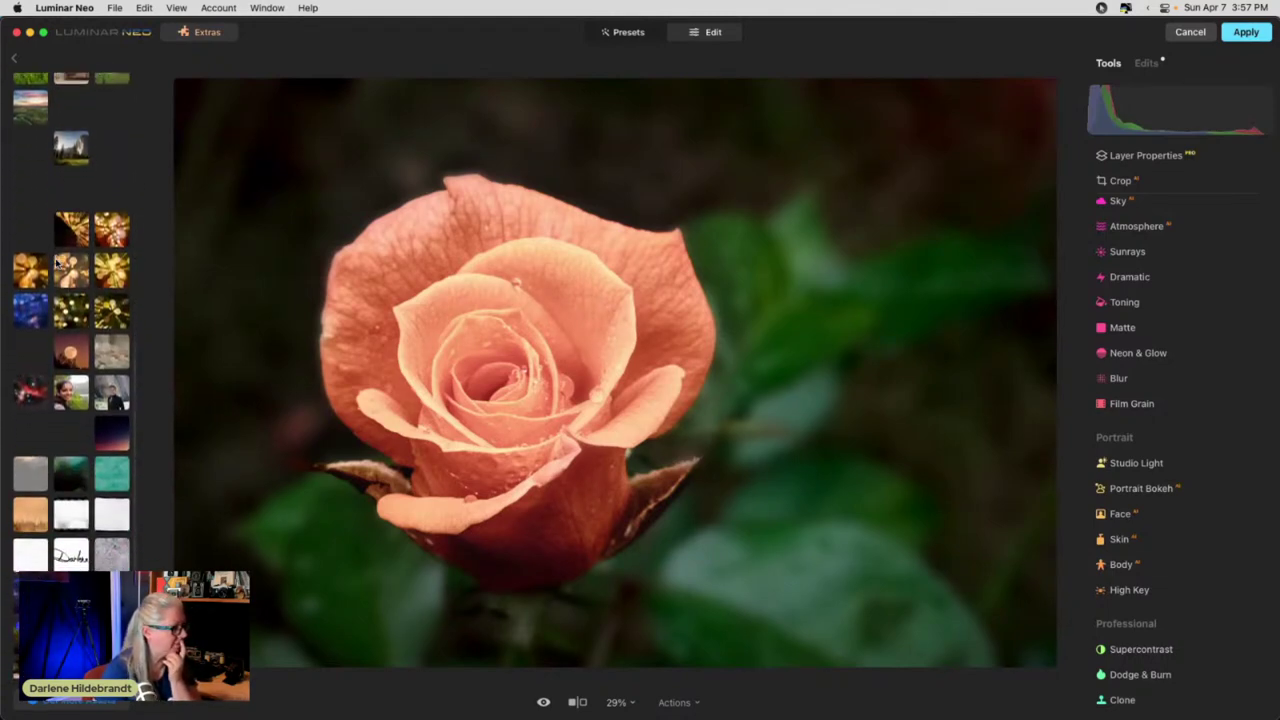
pyautogui.scroll(-6, 57, 263)
pyautogui.scroll(-1, 57, 263)
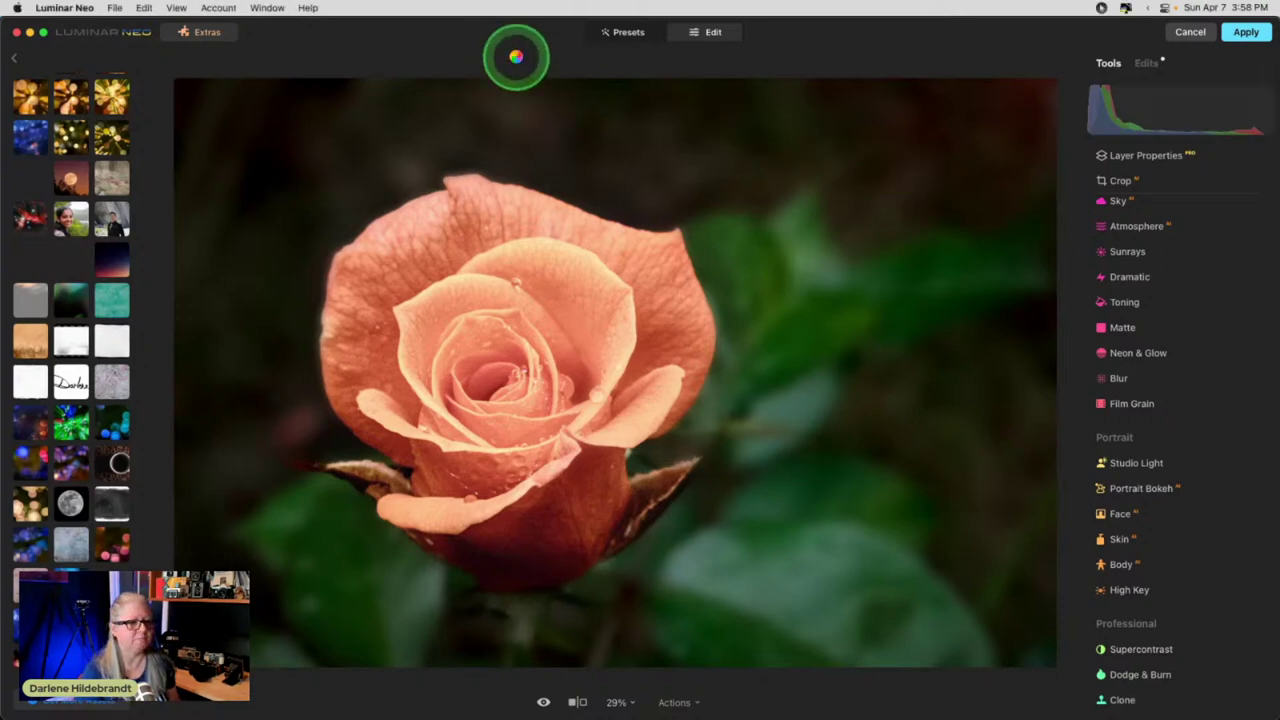
pyautogui.press('super+Tab')
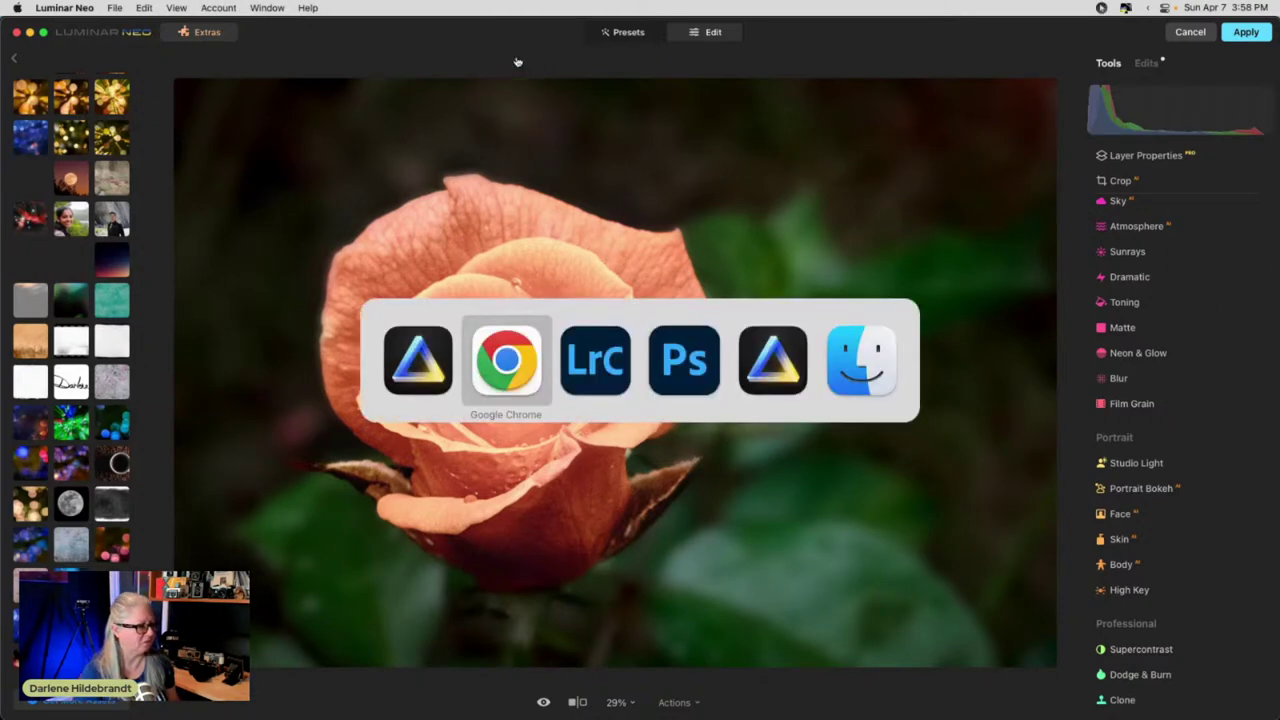
pyautogui.press('super+Tab')
pyautogui.press('super+Tab')
pyautogui.press('super+Tab')
pyautogui.press('super+Tab')
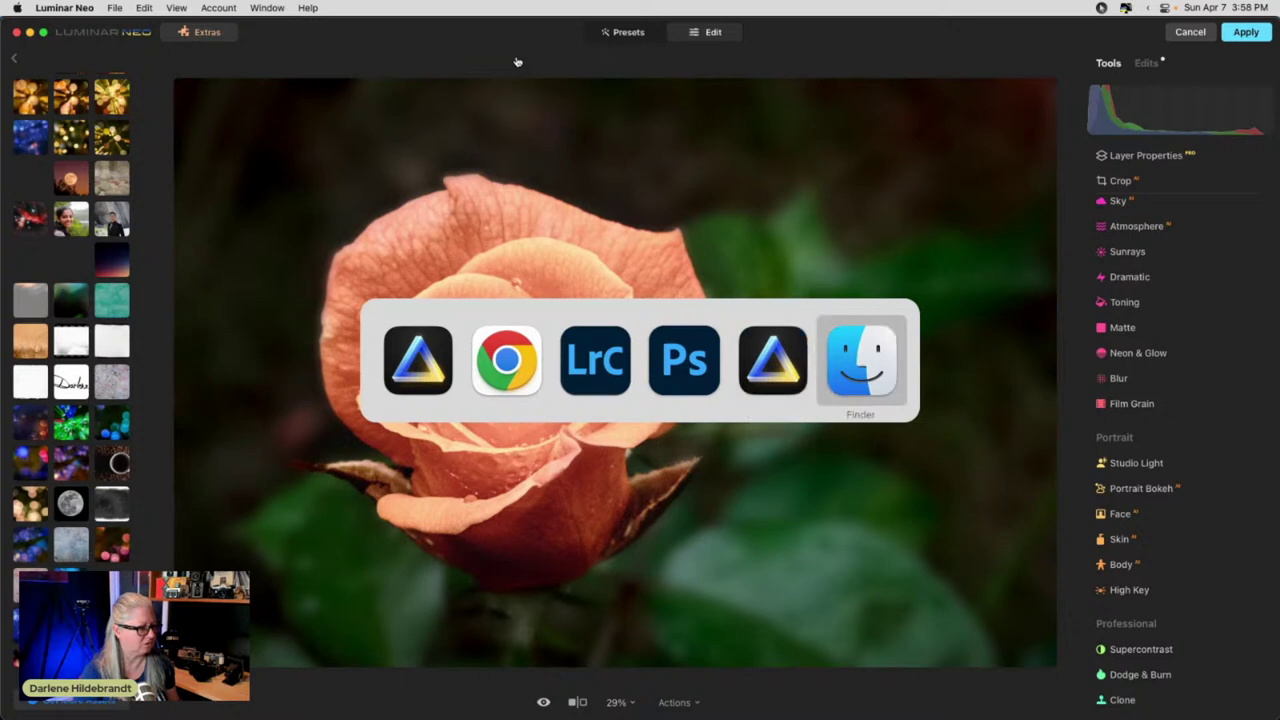
pyautogui.press('super+Tab')
pyautogui.press('super+Tab')
pyautogui.press('super+Tab')
pyautogui.press('super+Tab')
pyautogui.press('super+Tab')
pyautogui.press('super+Tab')
pyautogui.press('super+Tab')
pyautogui.press('super+Tab')
pyautogui.press('super+Tab')
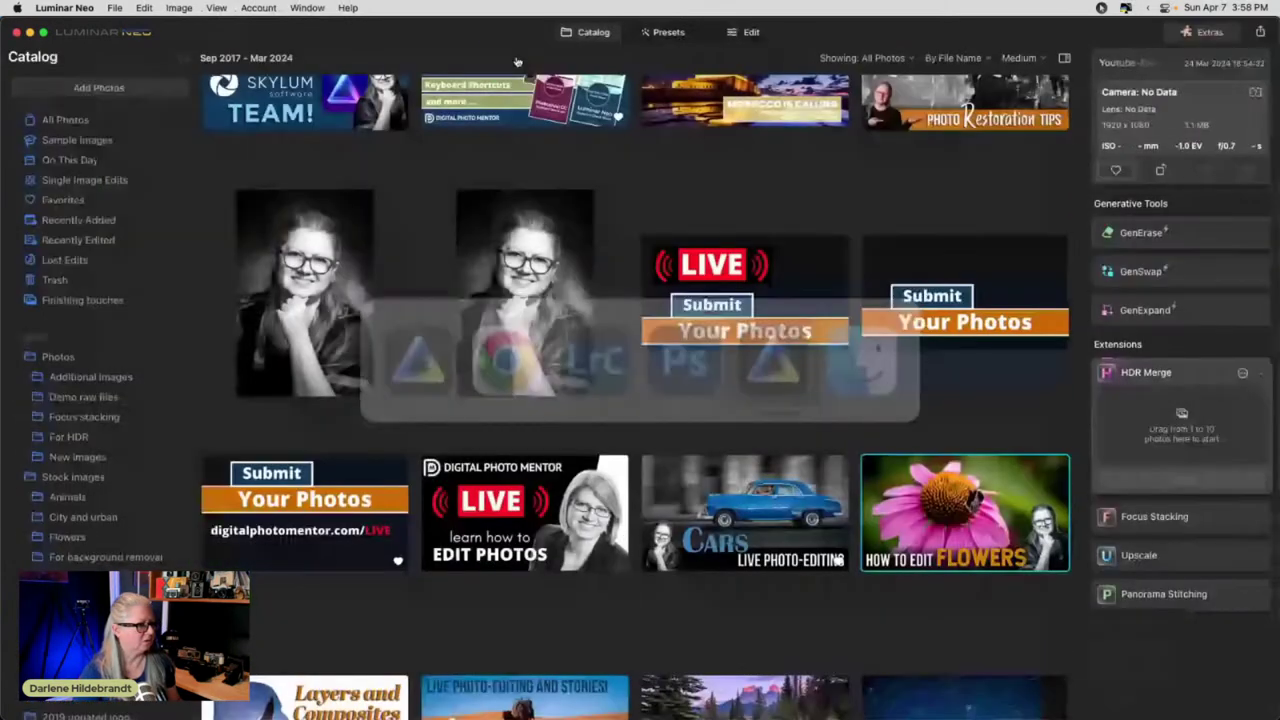
pyautogui.click(517, 61)
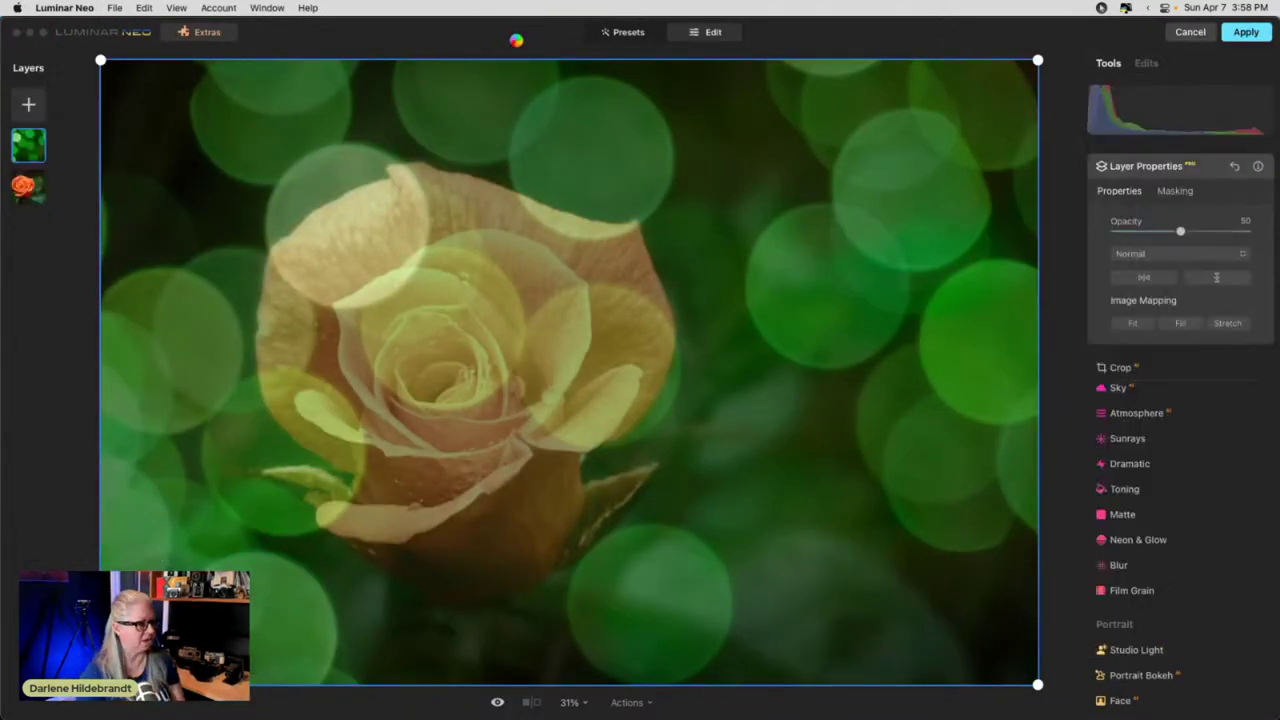
pyautogui.click(516, 40)
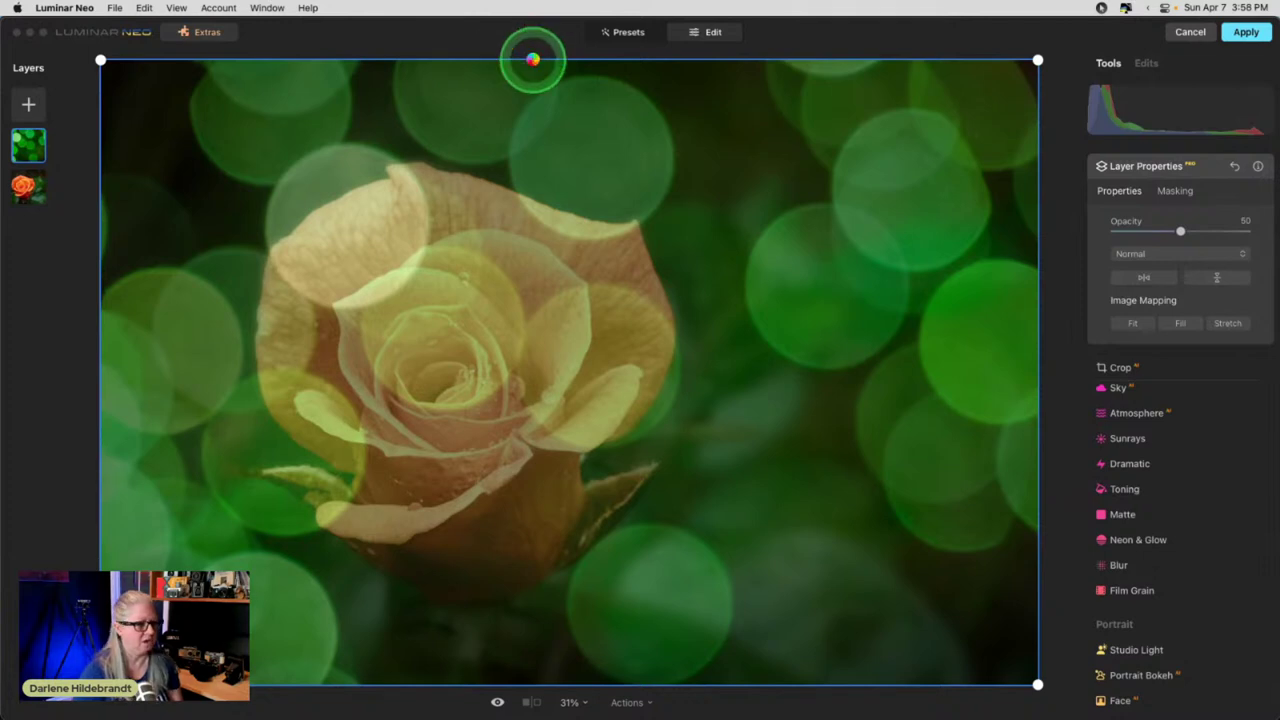
# - Set the green bokeh layer's blend mode to Soft Light
pyautogui.click(1130, 253)
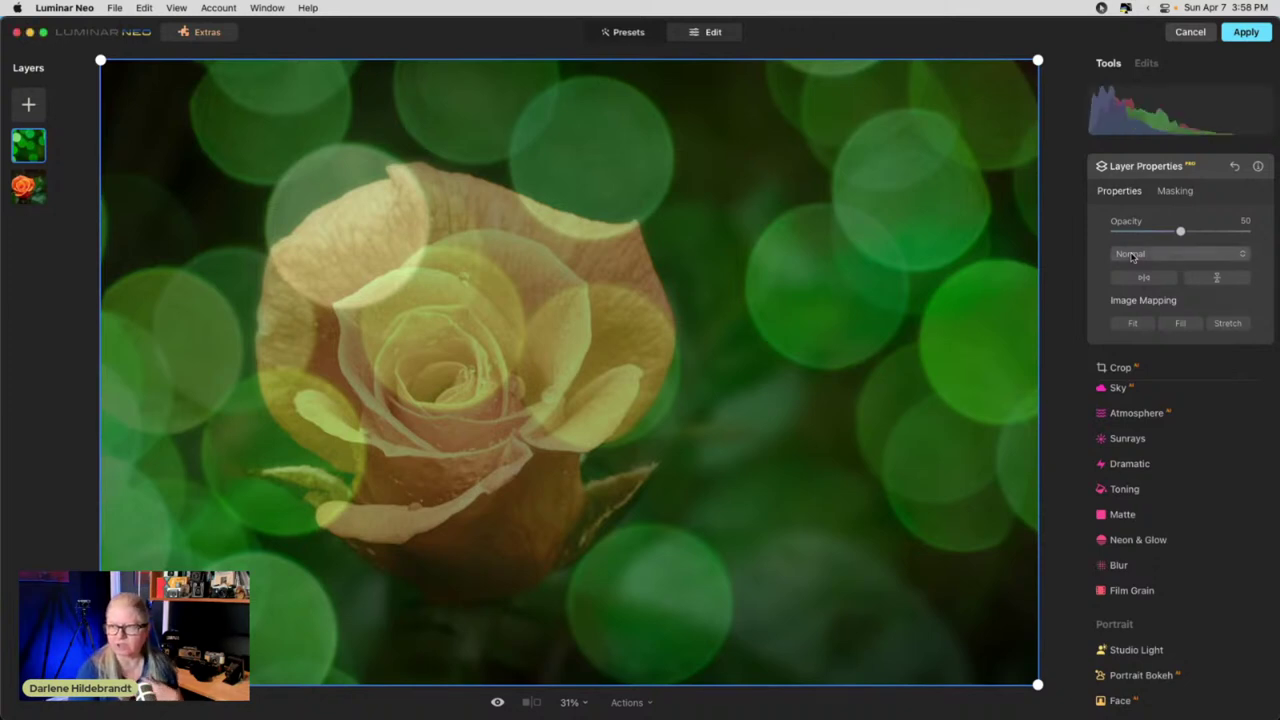
pyautogui.click(1132, 255)
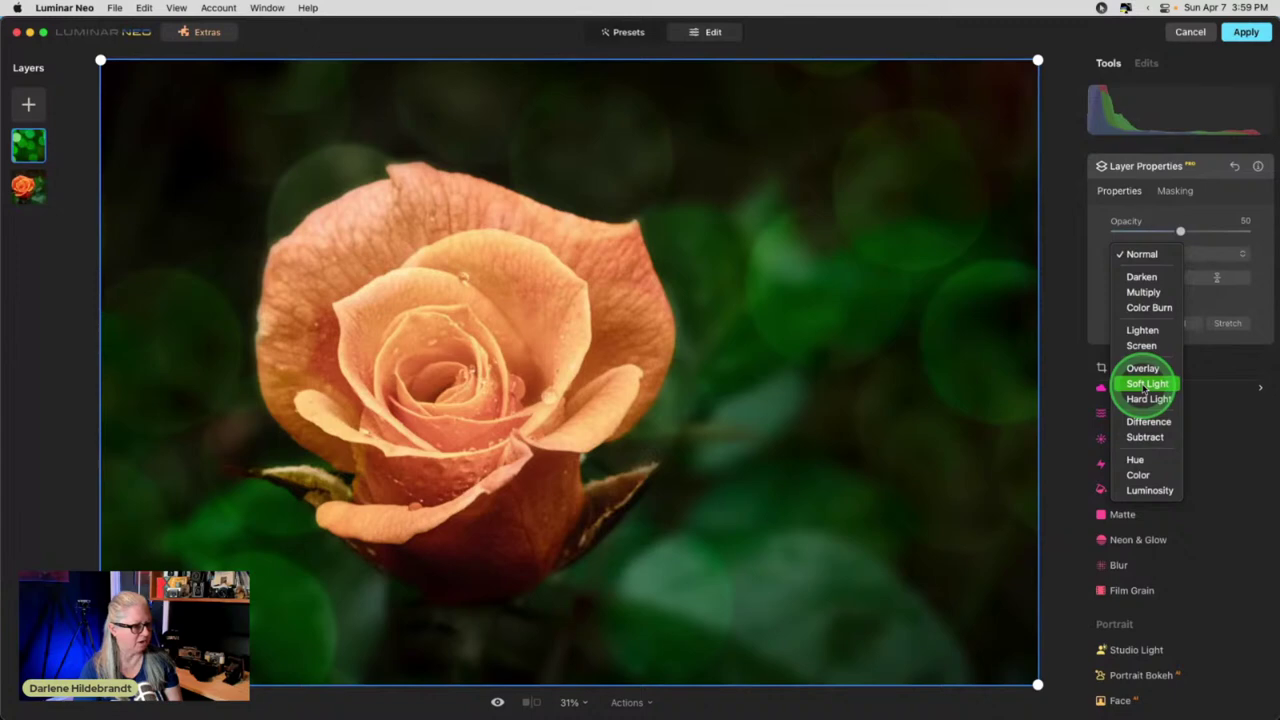
pyautogui.click(1147, 384)
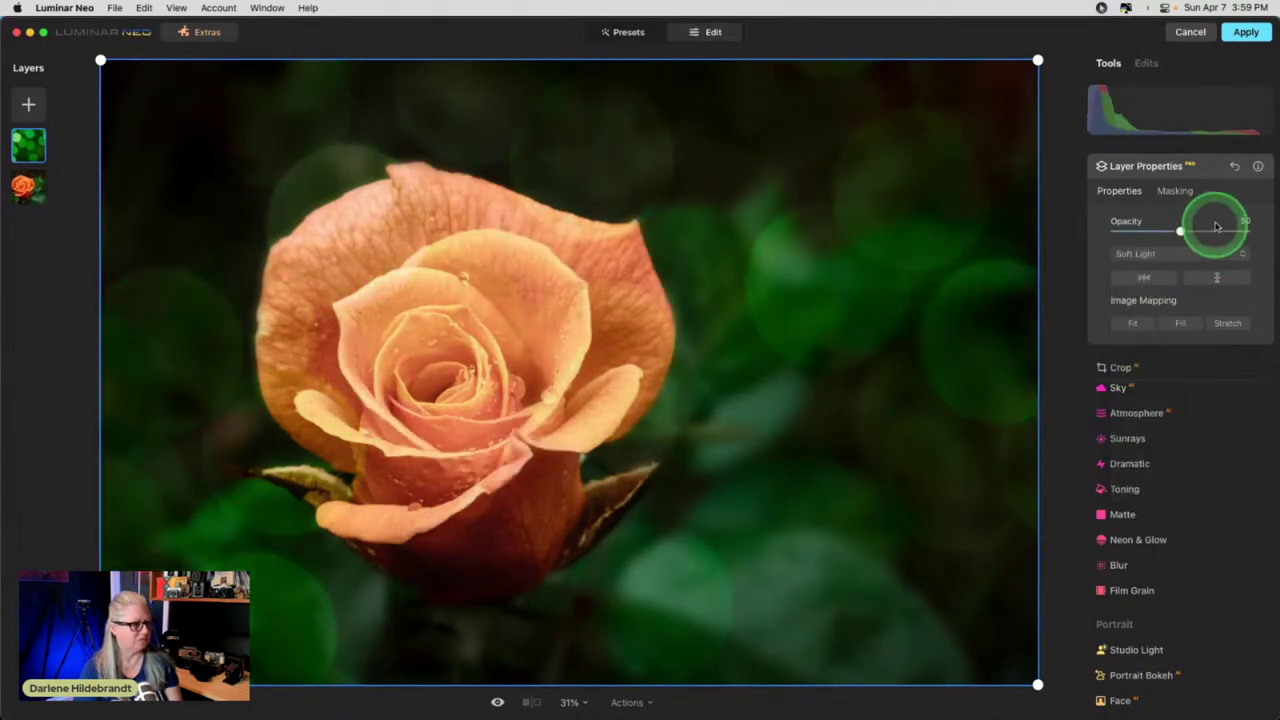
# - Erase the bokeh layer over the rose with a mask brush of Size 220, Softness 100 and Strength 100
pyautogui.click(1180, 193)
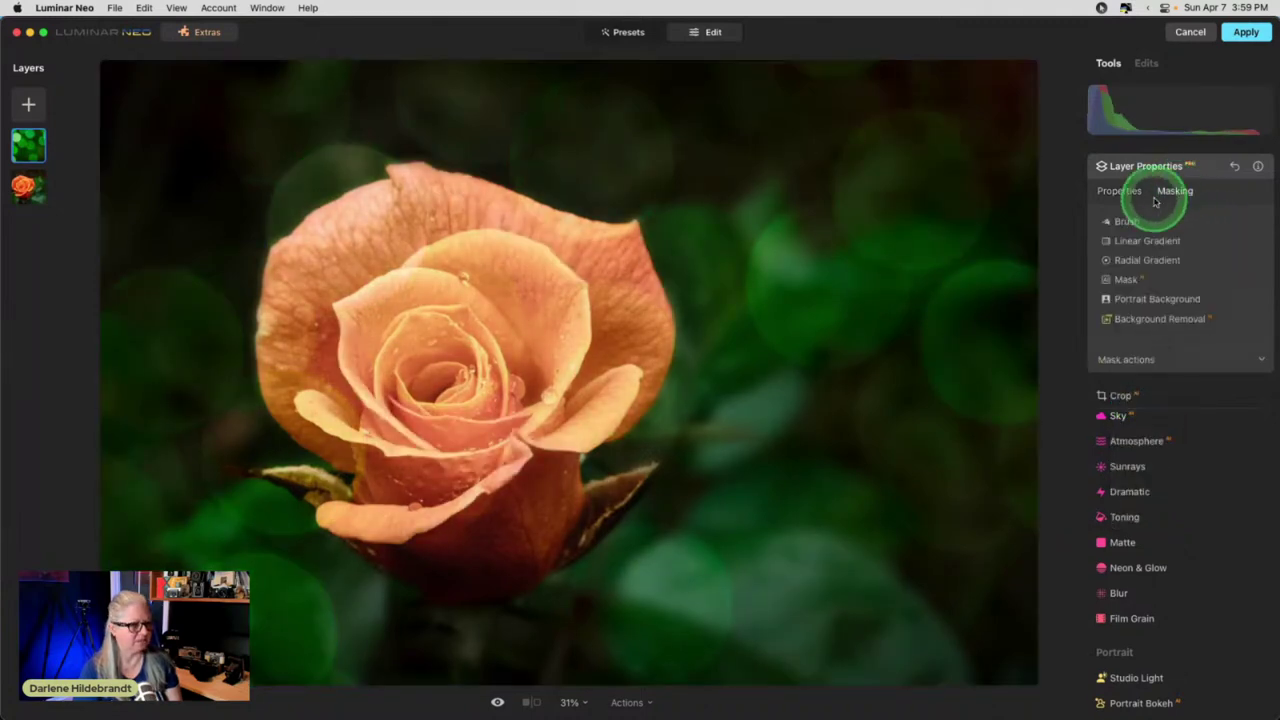
pyautogui.click(1118, 215)
pyautogui.click(1210, 242)
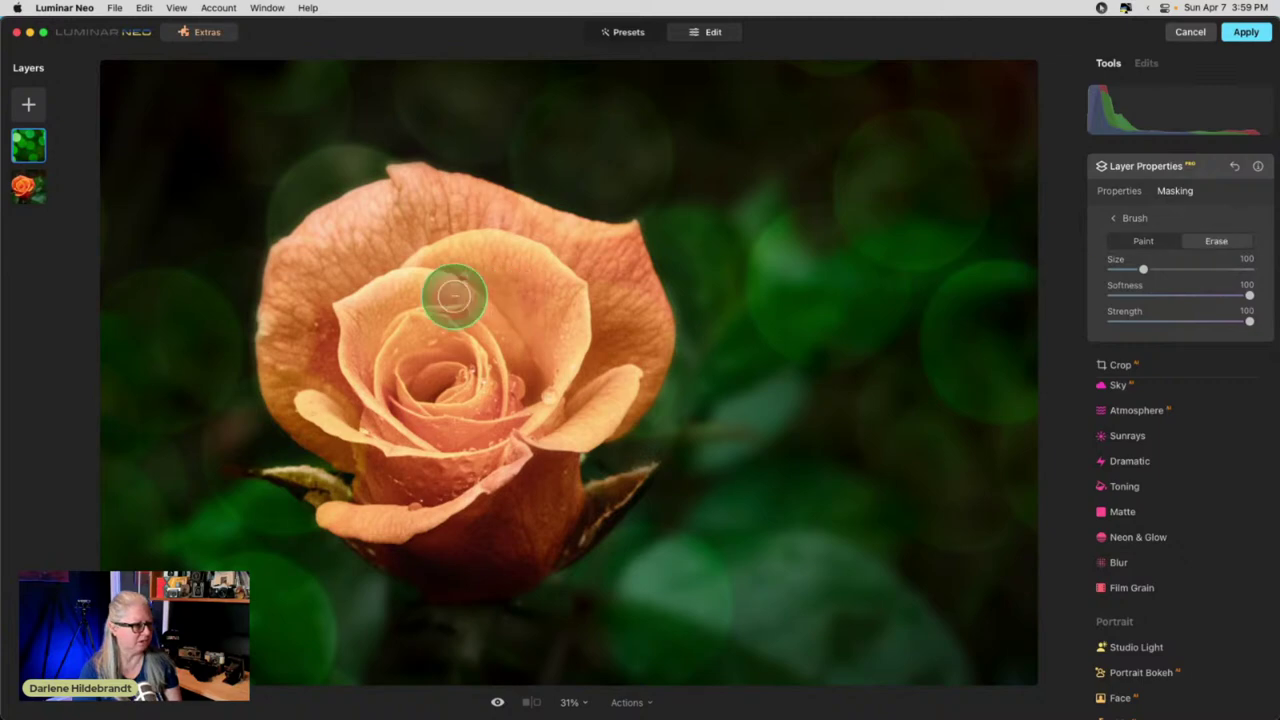
pyautogui.press(']')
pyautogui.press(']')
pyautogui.press(']')
pyautogui.press(']')
pyautogui.moveTo(457, 310)
pyautogui.mouseDown()
pyautogui.moveTo(468, 240)
pyautogui.moveTo(357, 258)
pyautogui.moveTo(334, 332)
pyautogui.moveTo(357, 450)
pyautogui.moveTo(346, 526)
pyautogui.moveTo(462, 528)
pyautogui.moveTo(611, 394)
pyautogui.moveTo(620, 318)
pyautogui.moveTo(590, 266)
pyautogui.moveTo(481, 241)
pyautogui.moveTo(391, 266)
pyautogui.moveTo(328, 326)
pyautogui.moveTo(346, 378)
pyautogui.moveTo(316, 438)
pyautogui.moveTo(306, 310)
pyautogui.moveTo(414, 236)
pyautogui.moveTo(529, 256)
pyautogui.moveTo(541, 388)
pyautogui.moveTo(509, 380)
pyautogui.mouseUp()
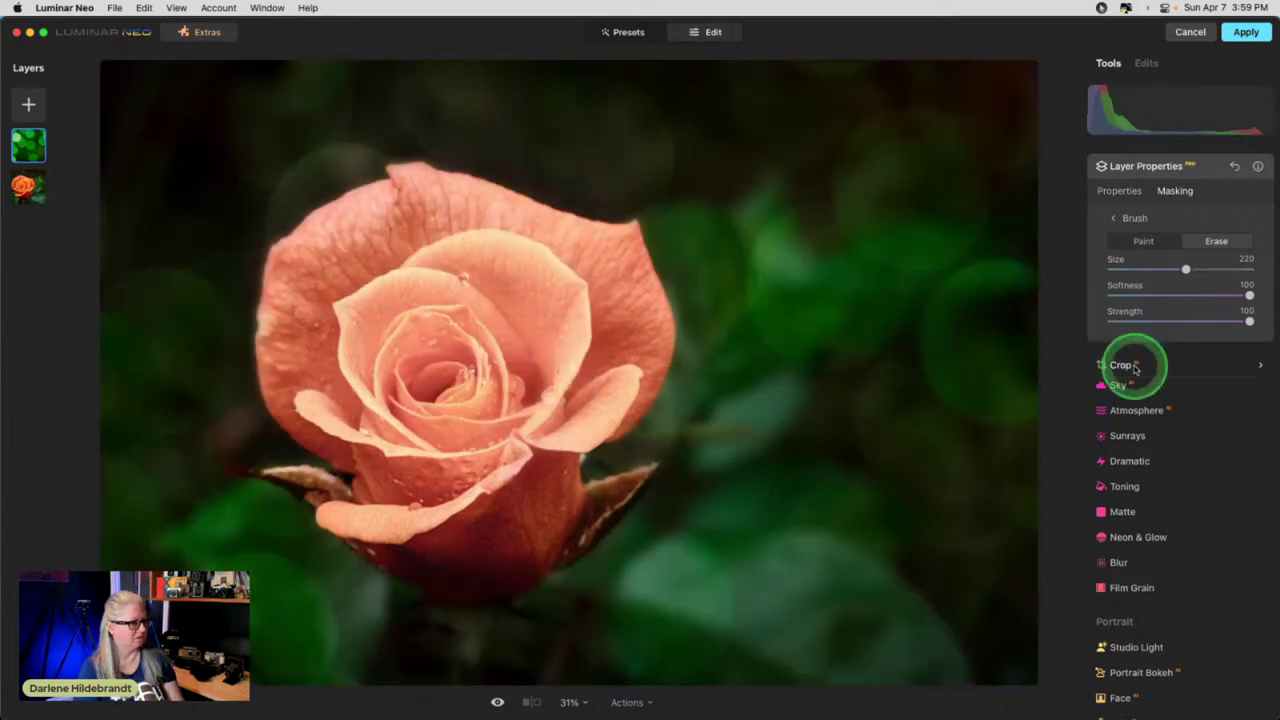
# - Try the bokeh layer at Opacity 51 with horizontal and vertical flips, and restore its original orientation
pyautogui.click(1125, 191)
pyautogui.moveTo(1174, 224)
pyautogui.mouseDown()
pyautogui.moveTo(1140, 229)
pyautogui.moveTo(1210, 234)
pyautogui.moveTo(1166, 232)
pyautogui.moveTo(1183, 236)
pyautogui.mouseUp()
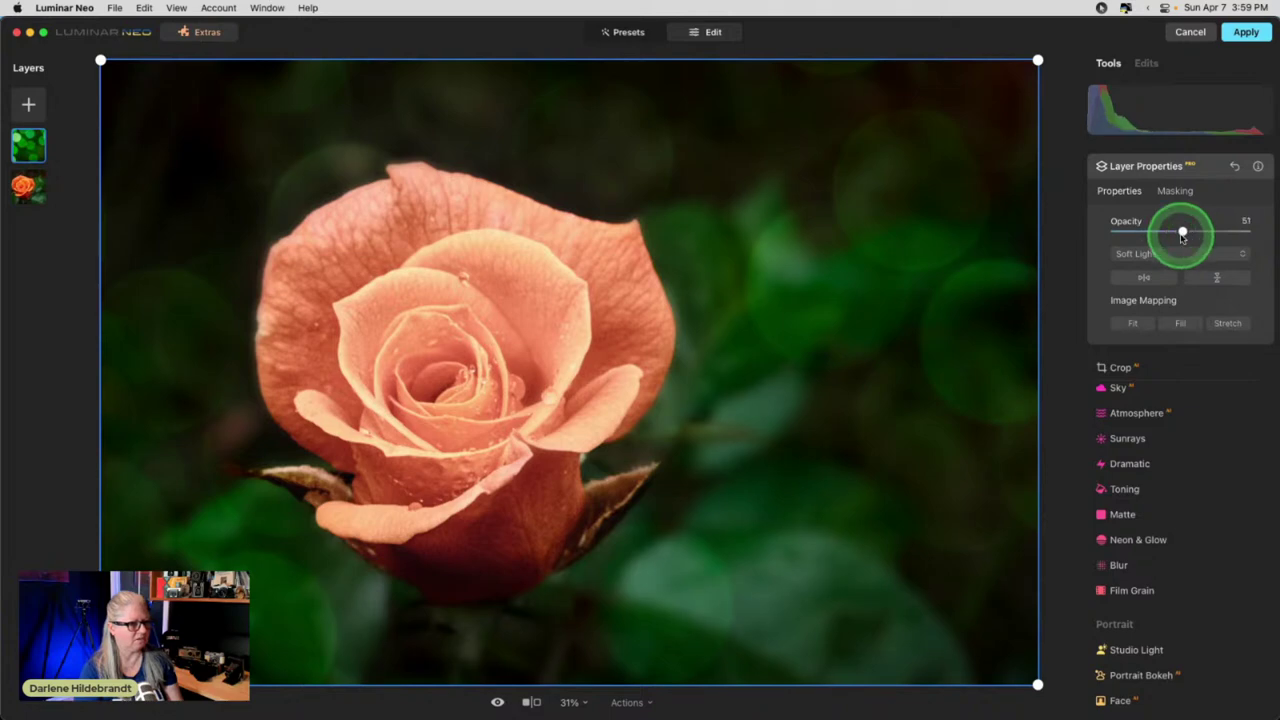
pyautogui.click(1144, 277)
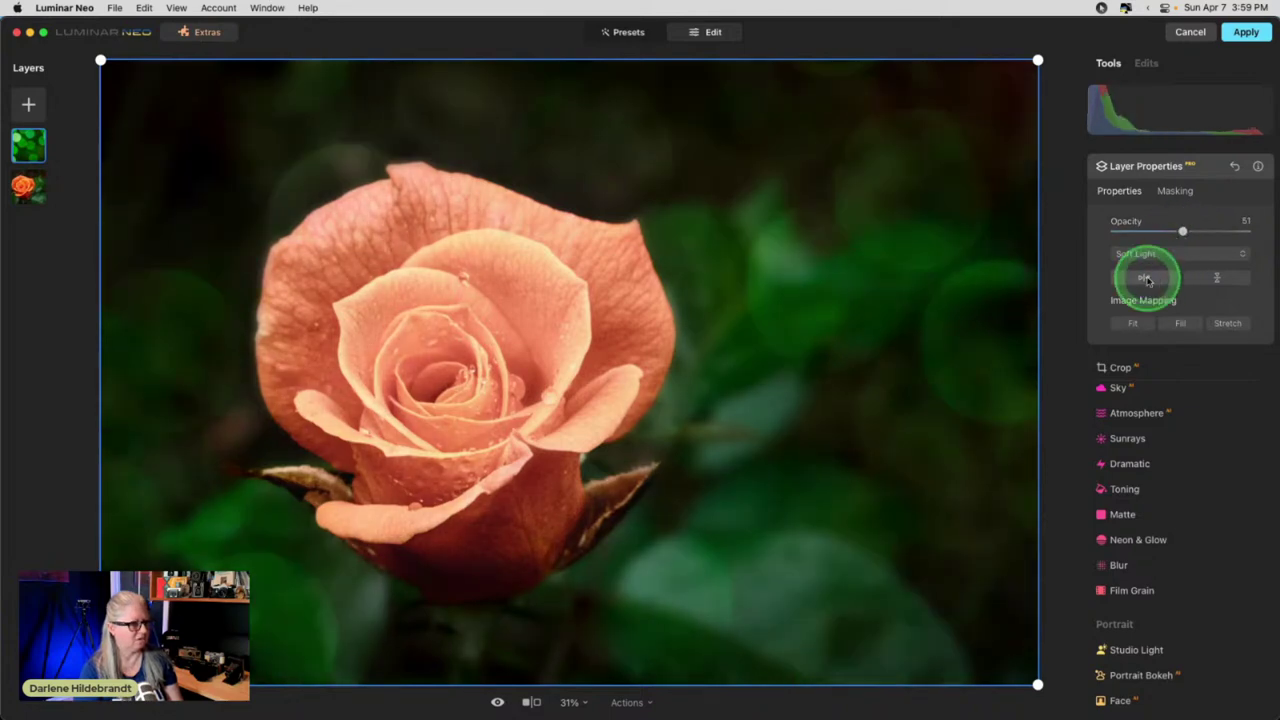
pyautogui.click(1208, 278)
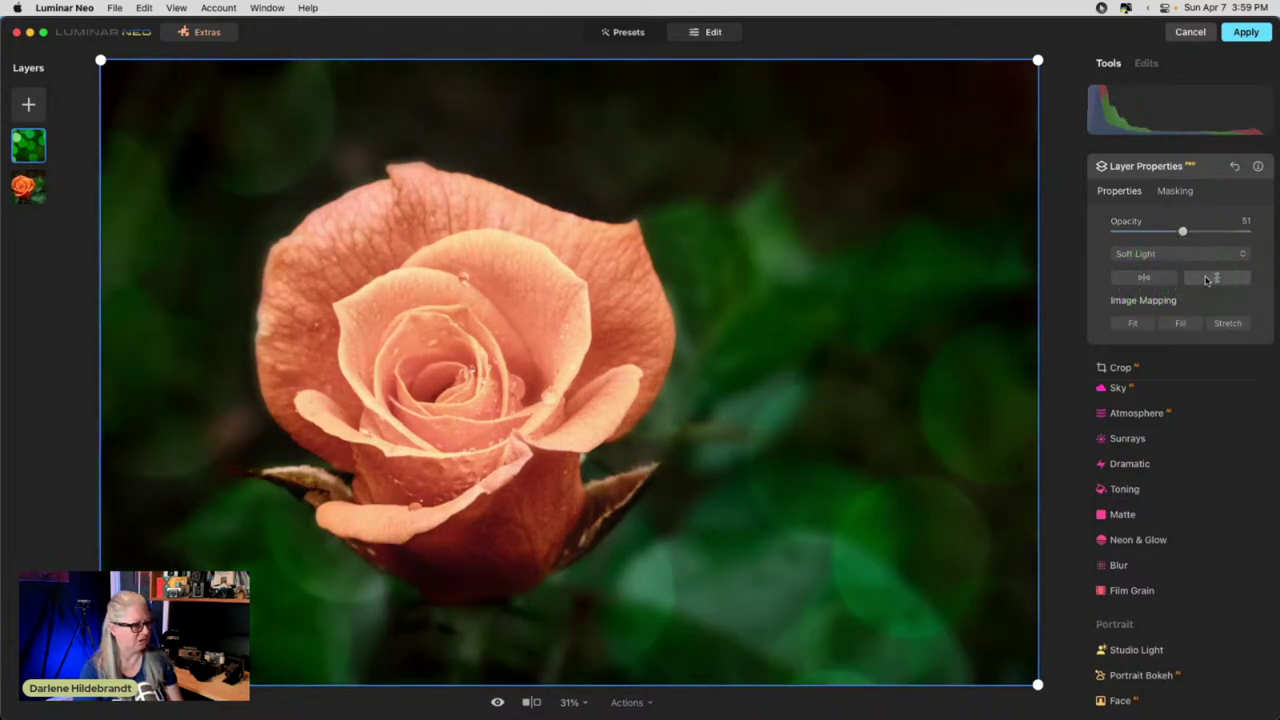
pyautogui.click(1208, 278)
pyautogui.click(1207, 279)
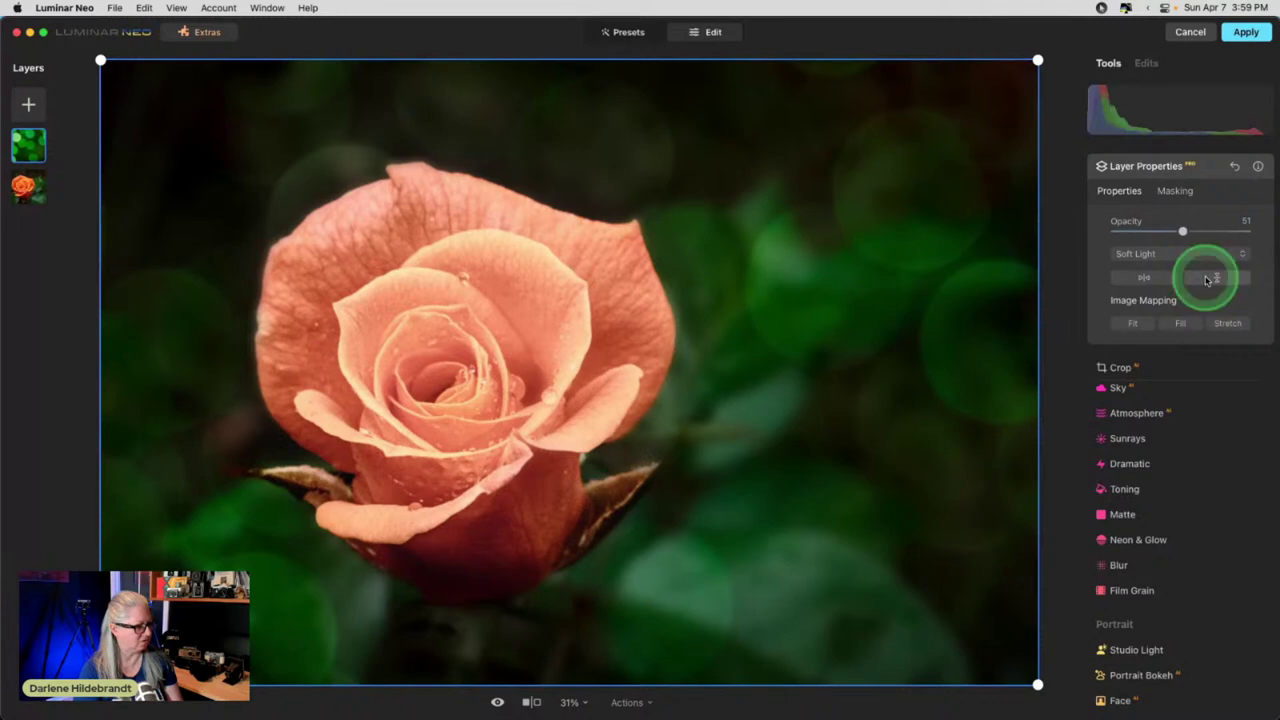
pyautogui.click(1136, 280)
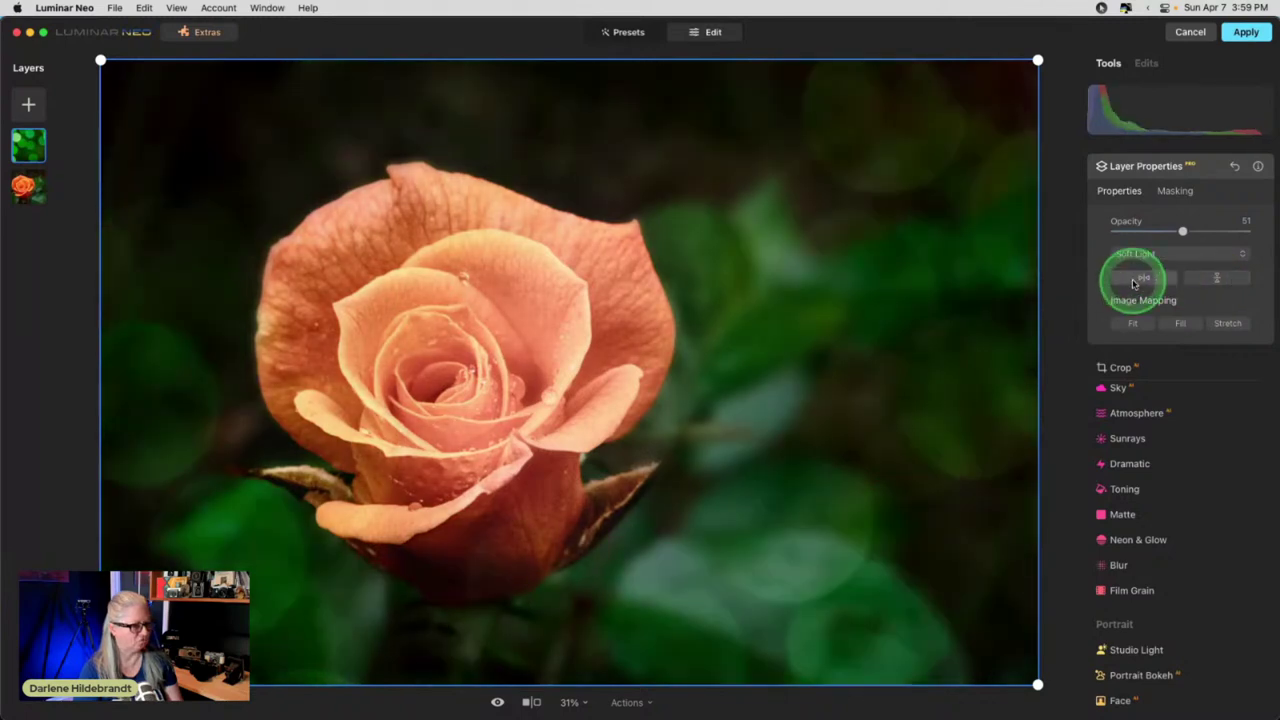
pyautogui.click(1134, 283)
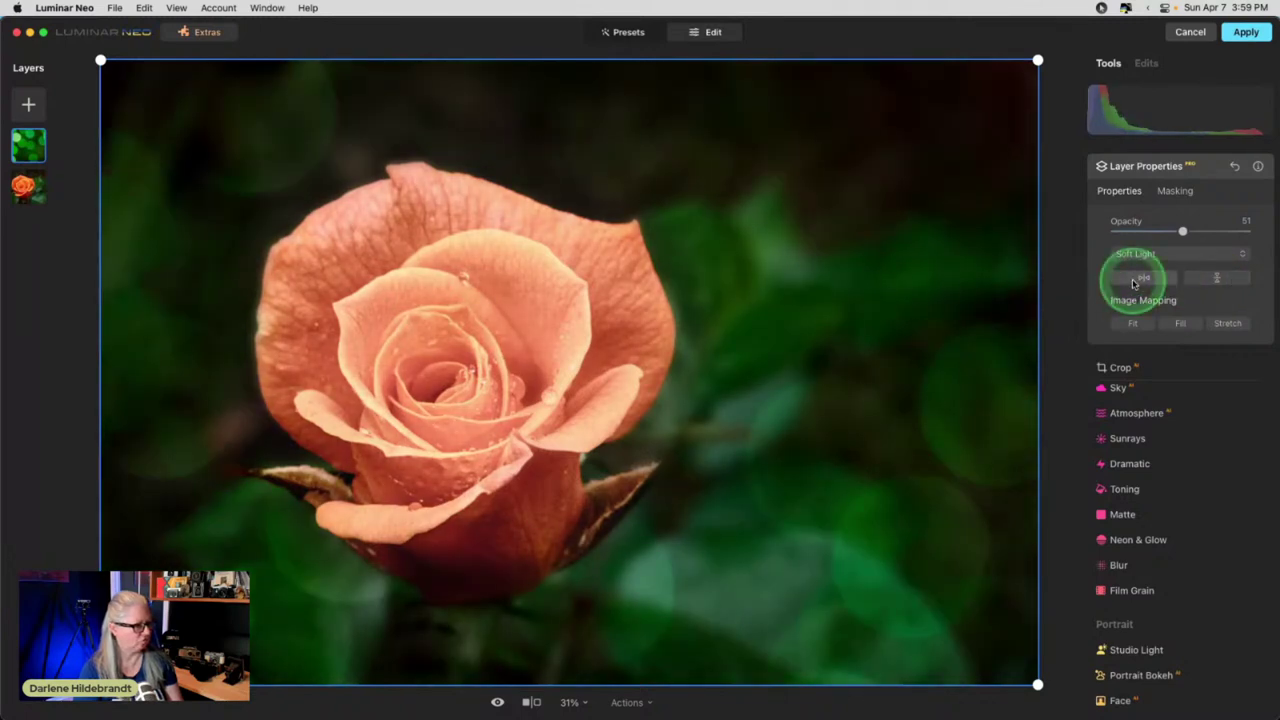
pyautogui.click(1180, 281)
pyautogui.click(1196, 276)
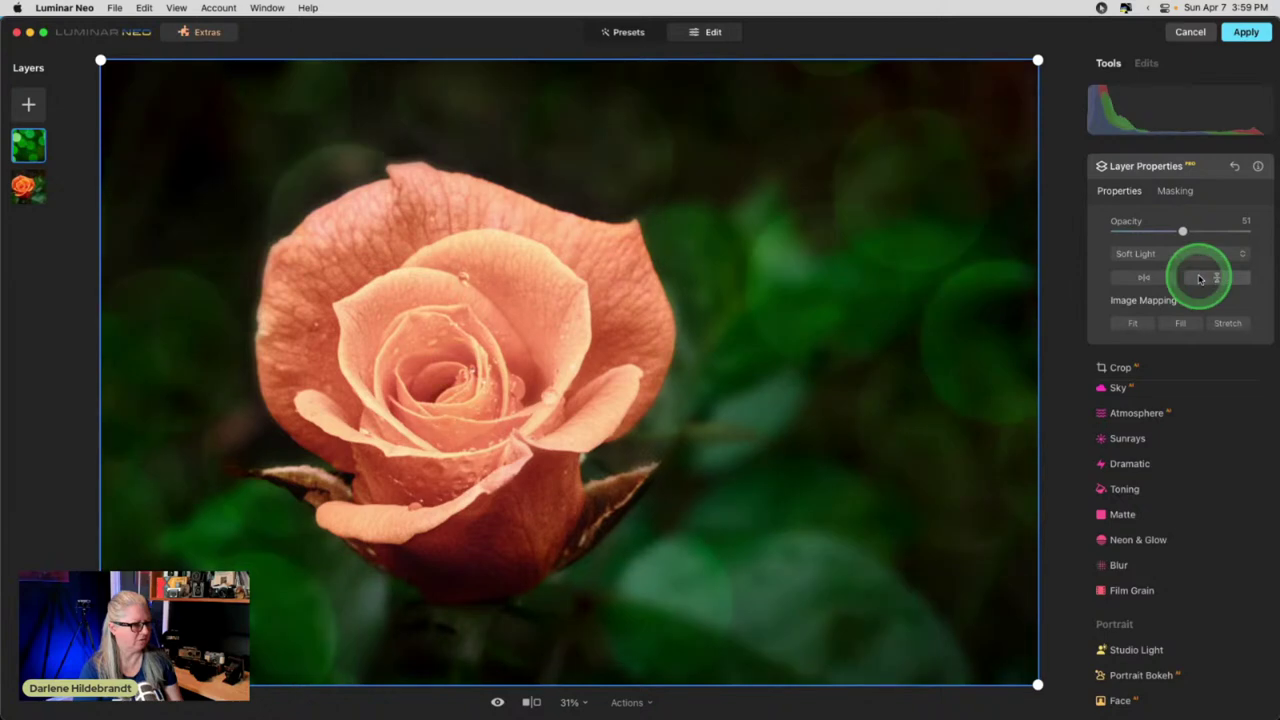
# - Set the bokeh layer's Opacity to 32, erase it around the rose's left edge at brush Strength 60, and close Layer Properties
pyautogui.click(1190, 252)
pyautogui.moveTo(1182, 231); pyautogui.dragTo(1158, 232)
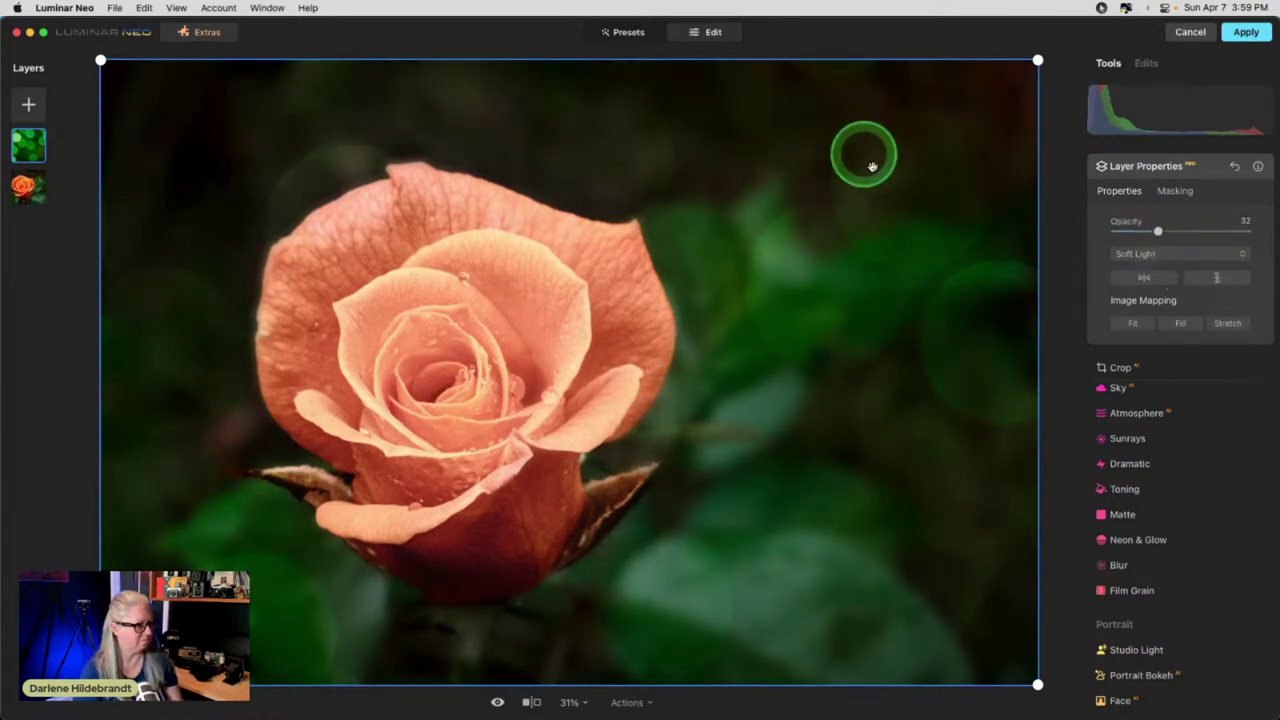
pyautogui.click(1173, 191)
pyautogui.click(1219, 246)
pyautogui.click(1194, 321)
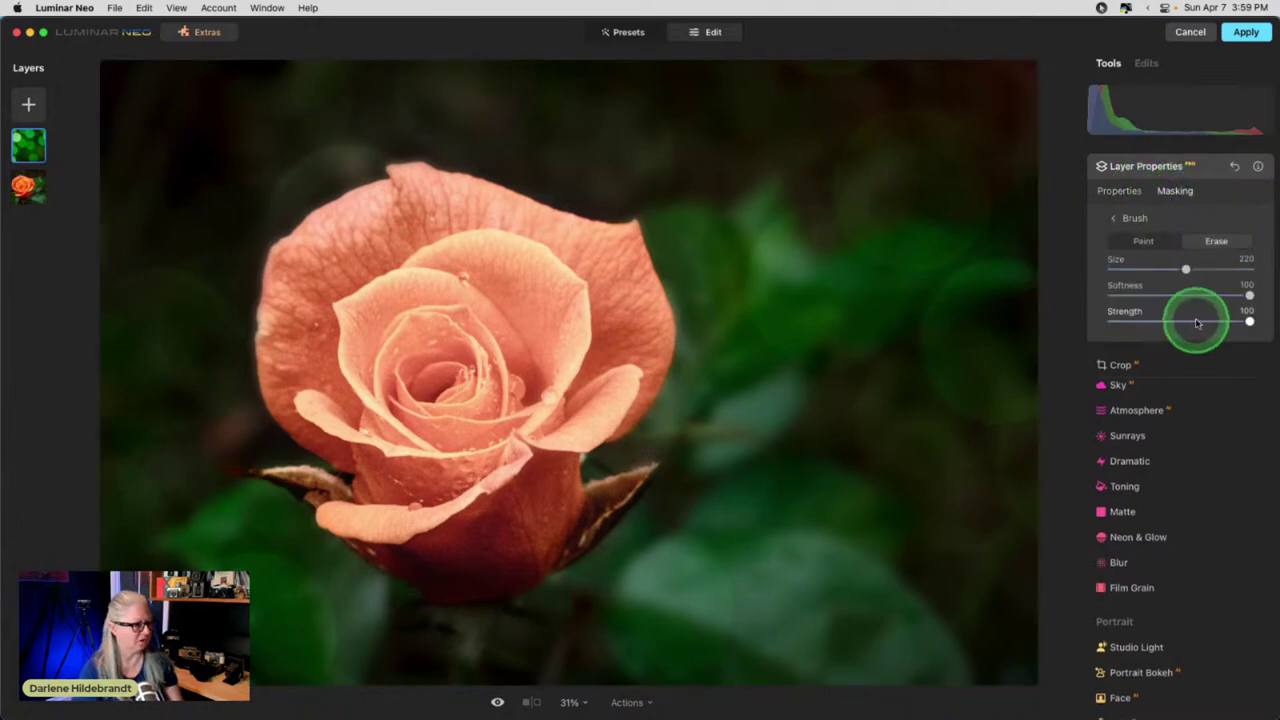
pyautogui.moveTo(277, 406)
pyautogui.mouseDown()
pyautogui.moveTo(295, 531)
pyautogui.moveTo(335, 555)
pyautogui.moveTo(272, 473)
pyautogui.moveTo(278, 302)
pyautogui.moveTo(304, 248)
pyautogui.moveTo(392, 220)
pyautogui.moveTo(286, 229)
pyautogui.mouseUp()
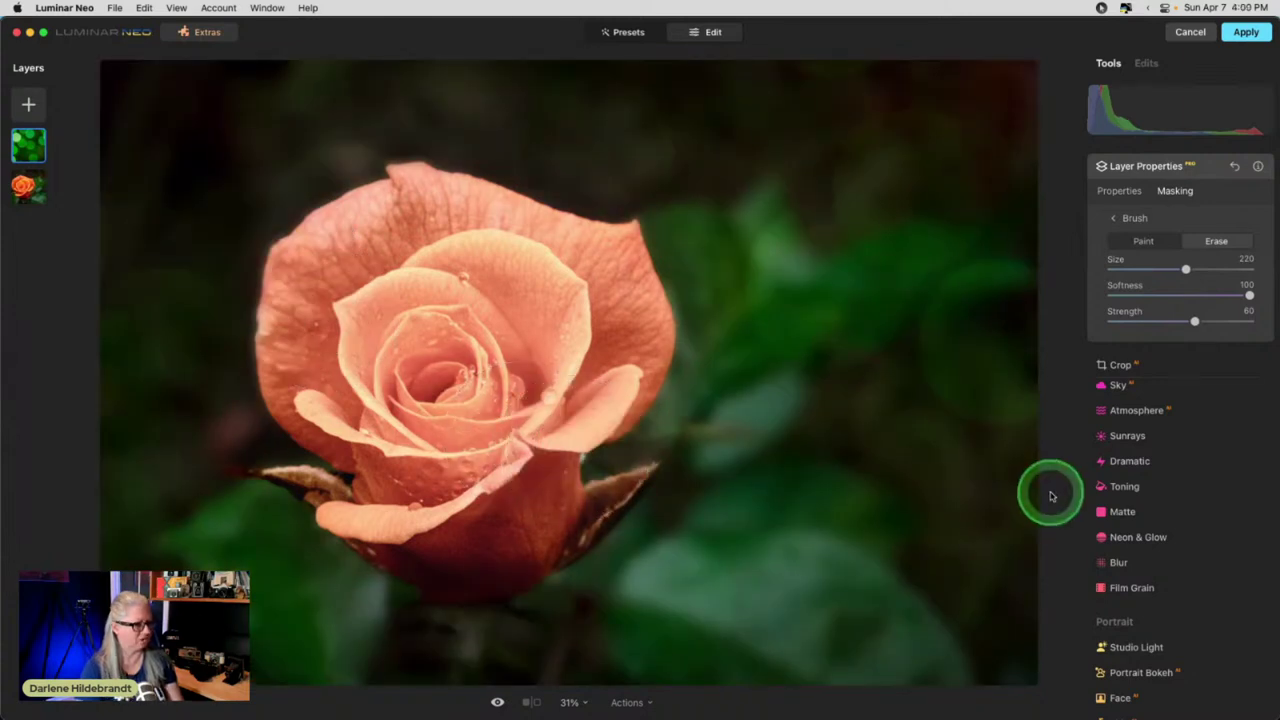
pyautogui.click(1113, 191)
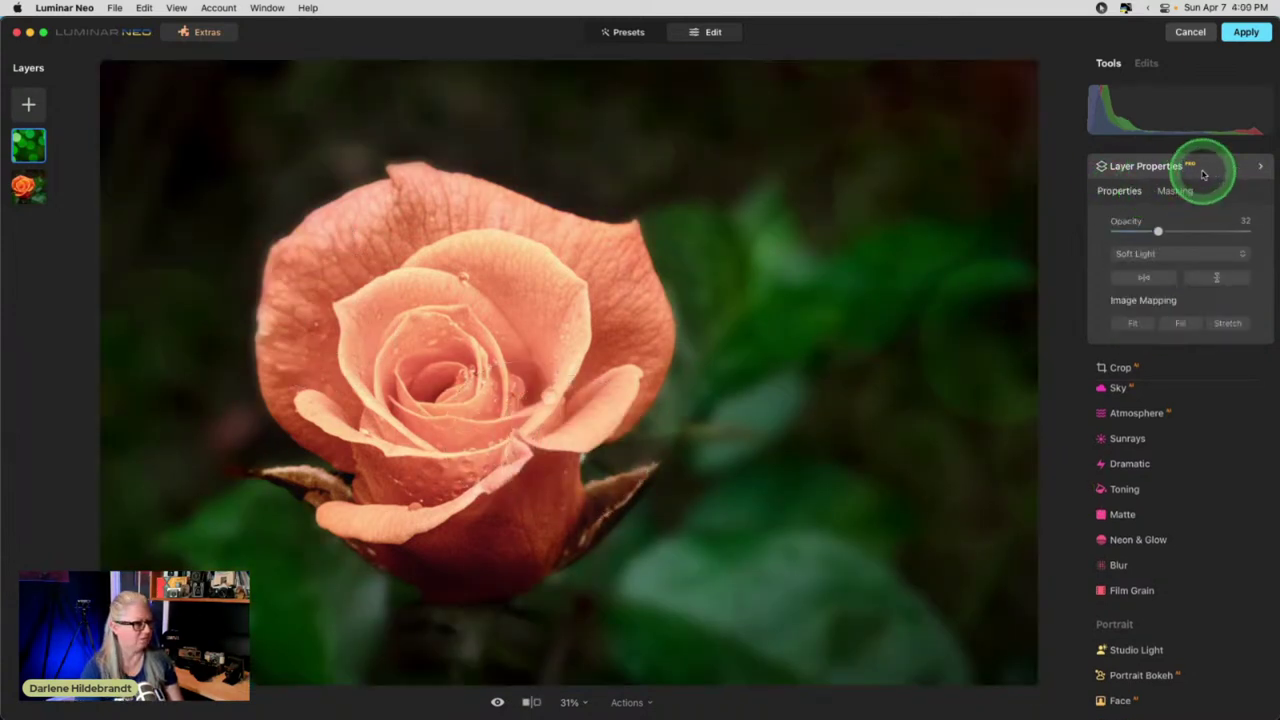
pyautogui.click(1208, 171)
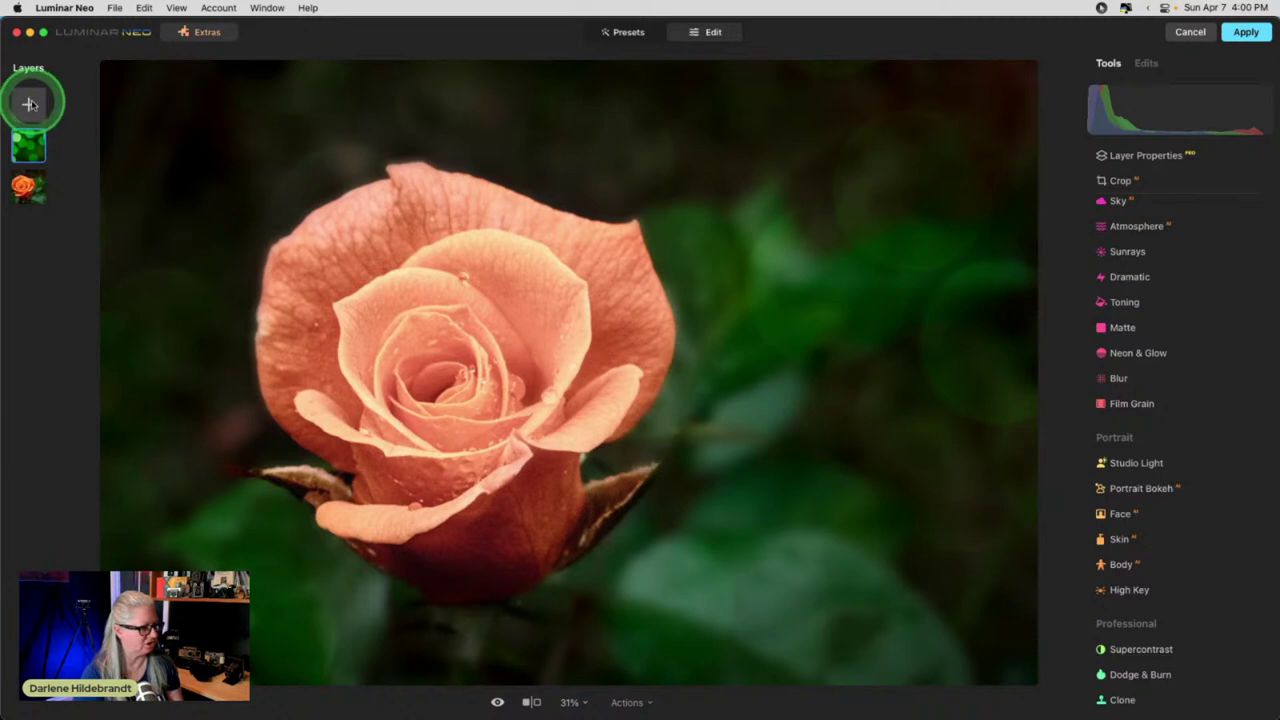
pyautogui.click(30, 104)
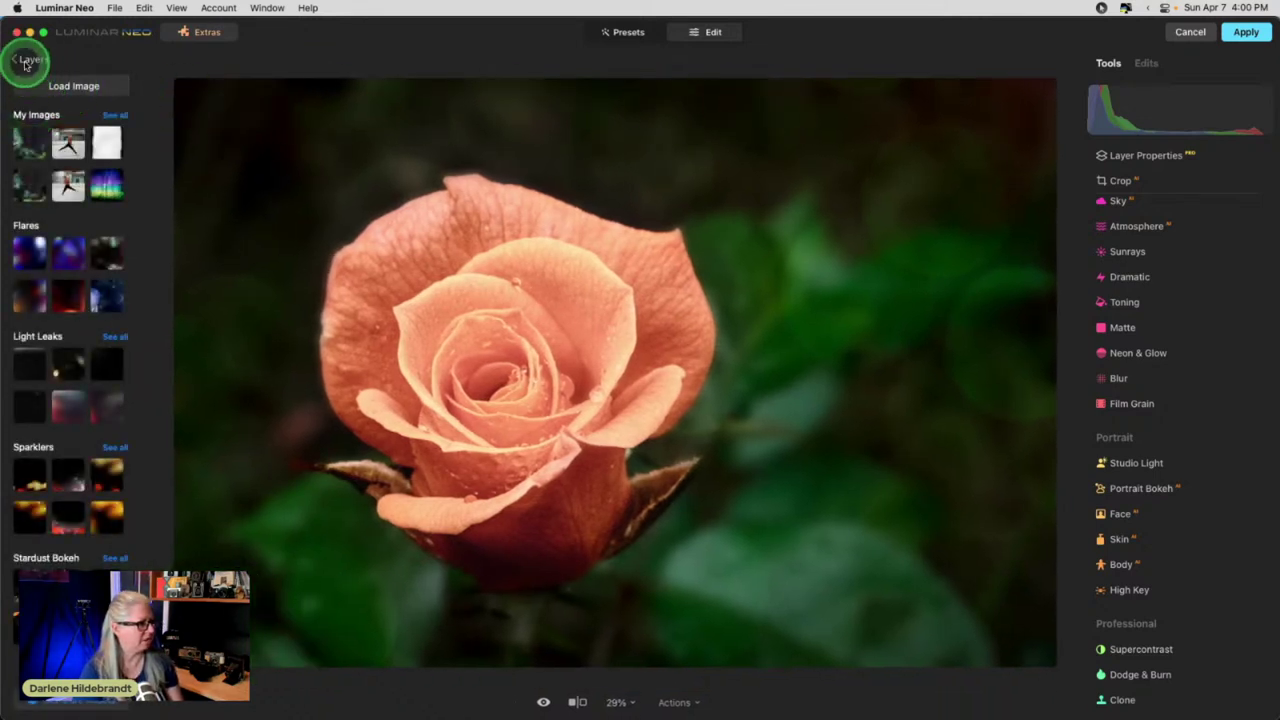
pyautogui.click(24, 59)
pyautogui.click(28, 143)
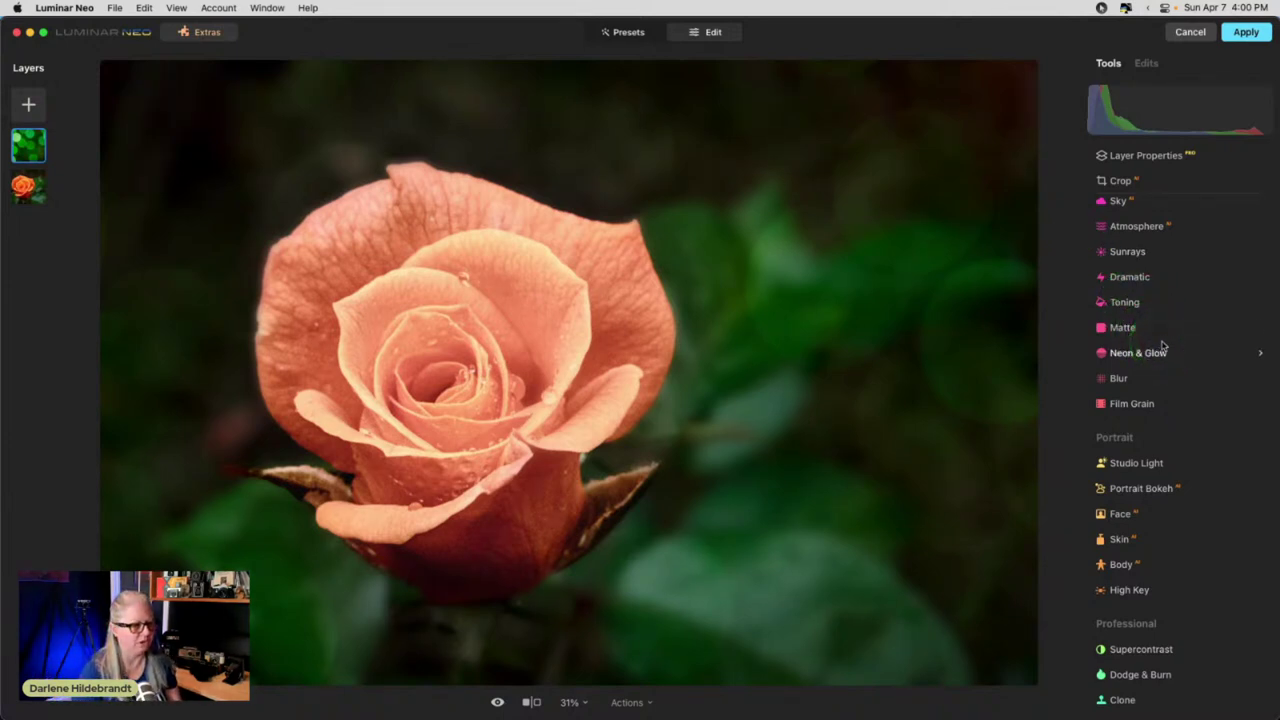
# - Set the bokeh layer's Color Saturation to -30 and shift its Green hue to -6
pyautogui.scroll(8, 1152, 350)
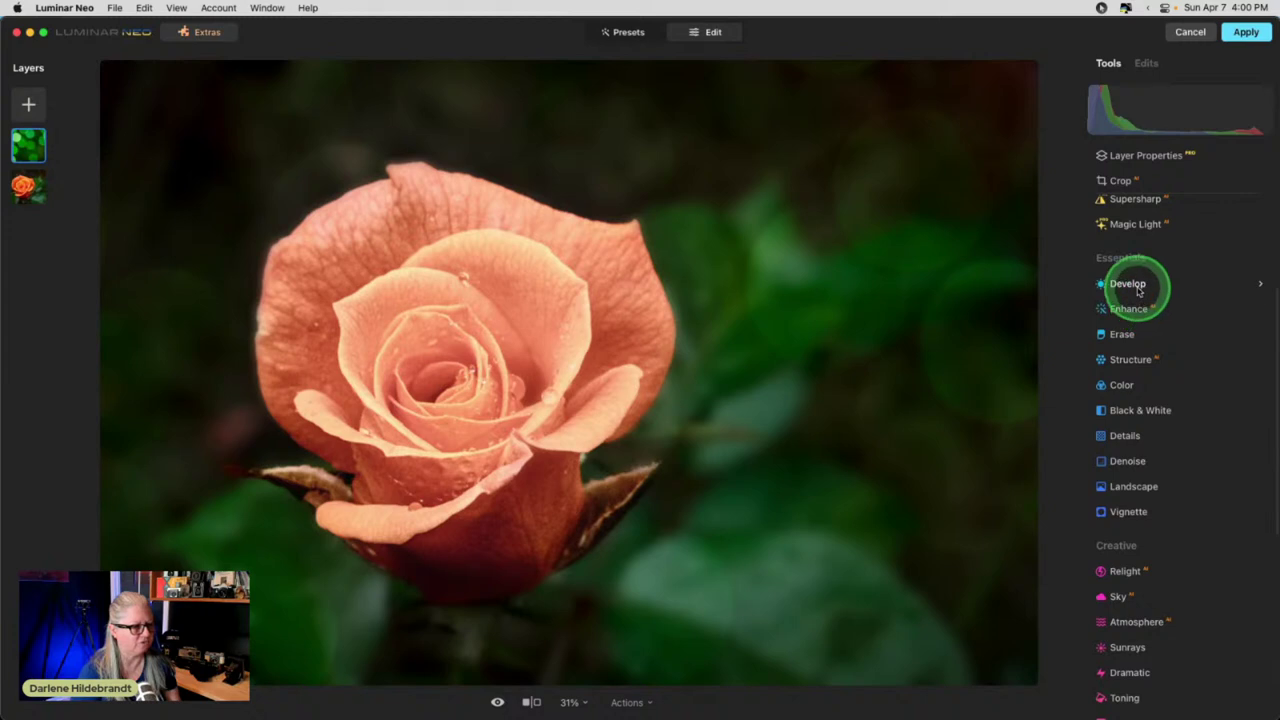
pyautogui.click(1137, 290)
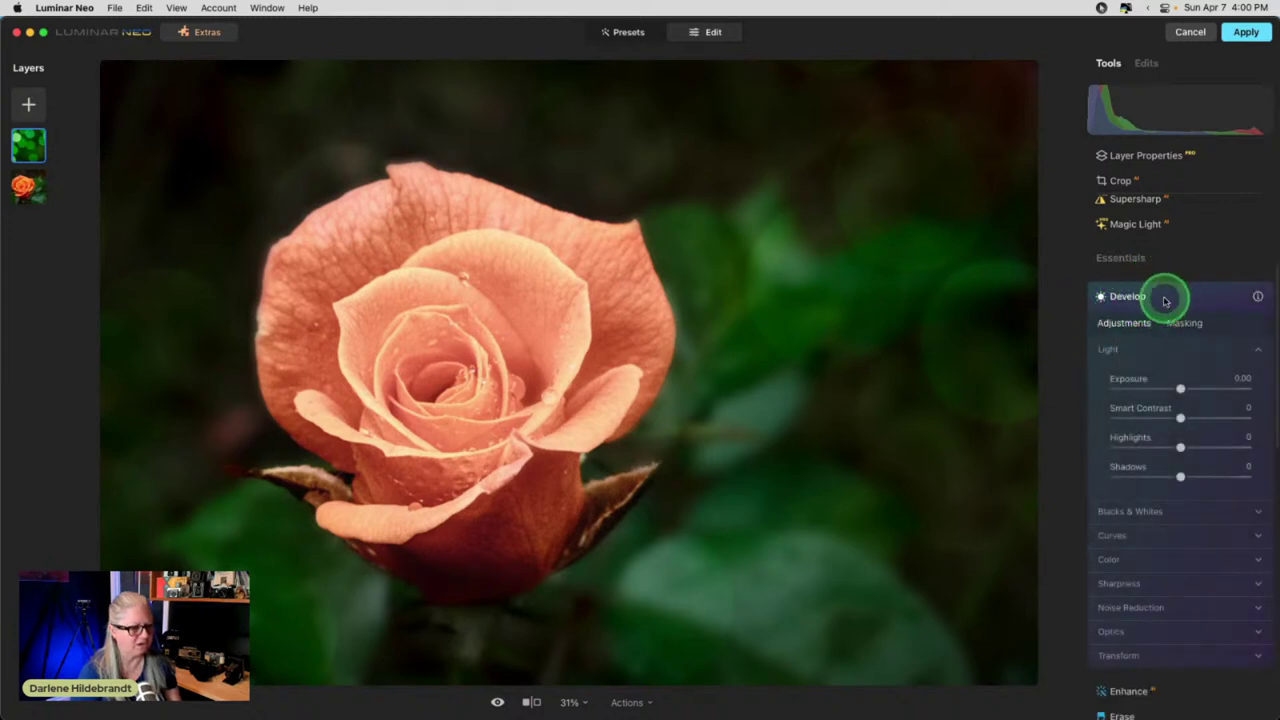
pyautogui.click(1160, 294)
pyautogui.click(1122, 385)
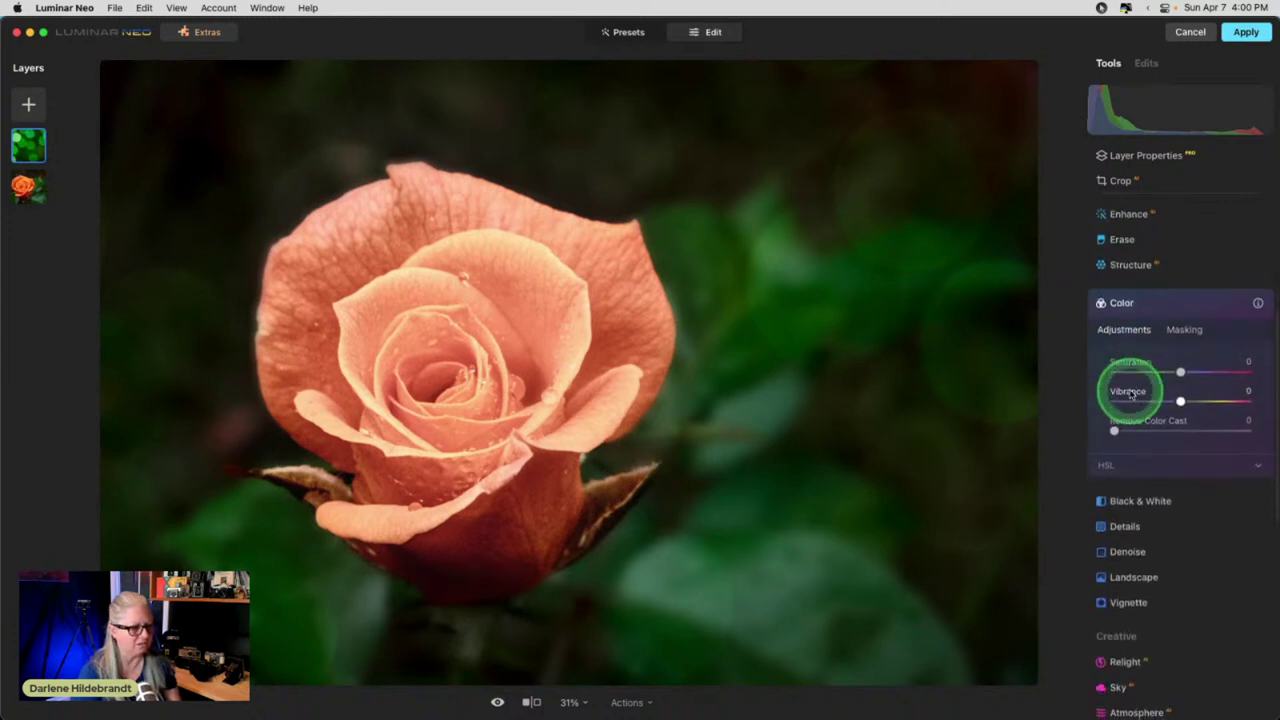
pyautogui.click(1130, 460)
pyautogui.moveTo(1180, 298); pyautogui.dragTo(1062, 296)
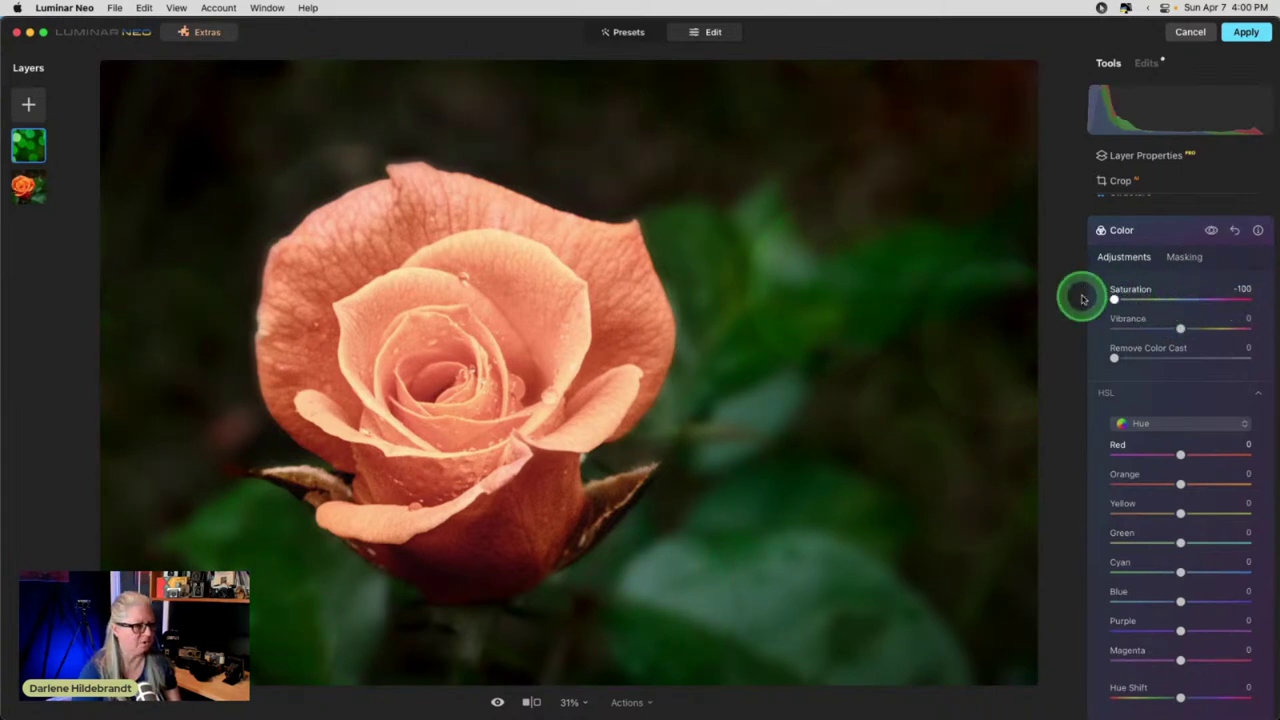
pyautogui.moveTo(1082, 298); pyautogui.dragTo(1157, 292)
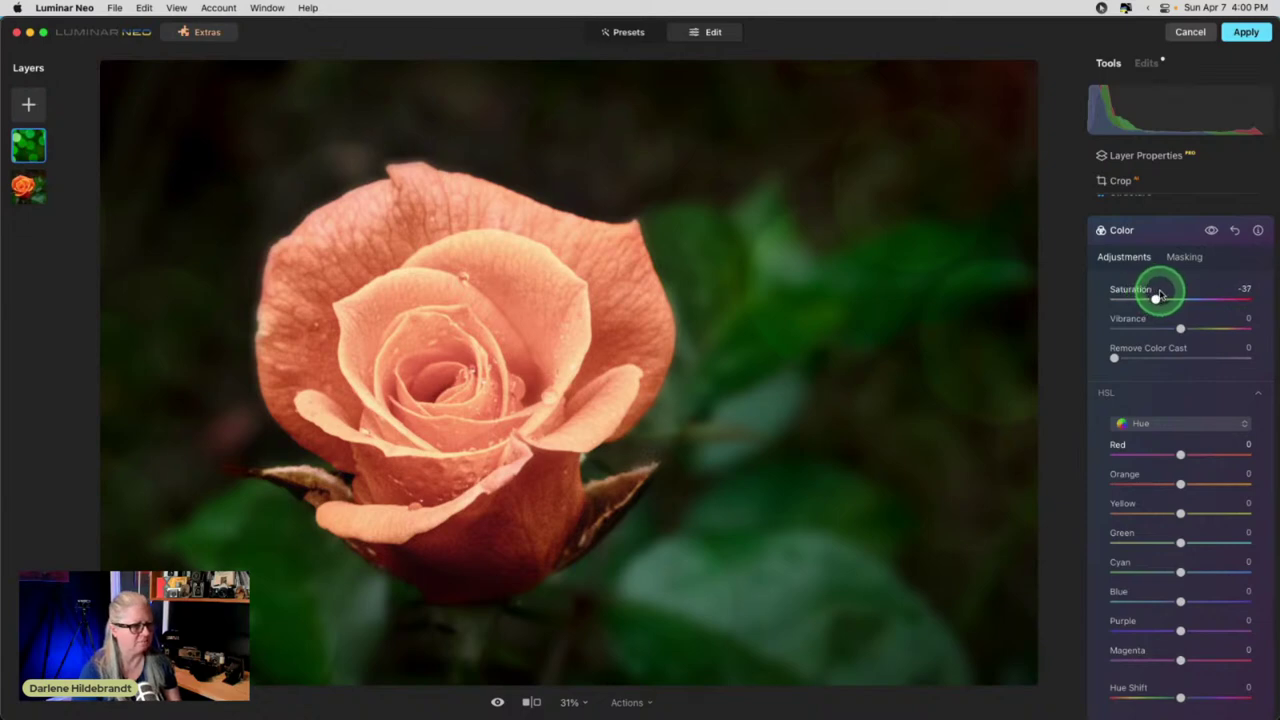
pyautogui.moveTo(1166, 296); pyautogui.dragTo(1170, 295)
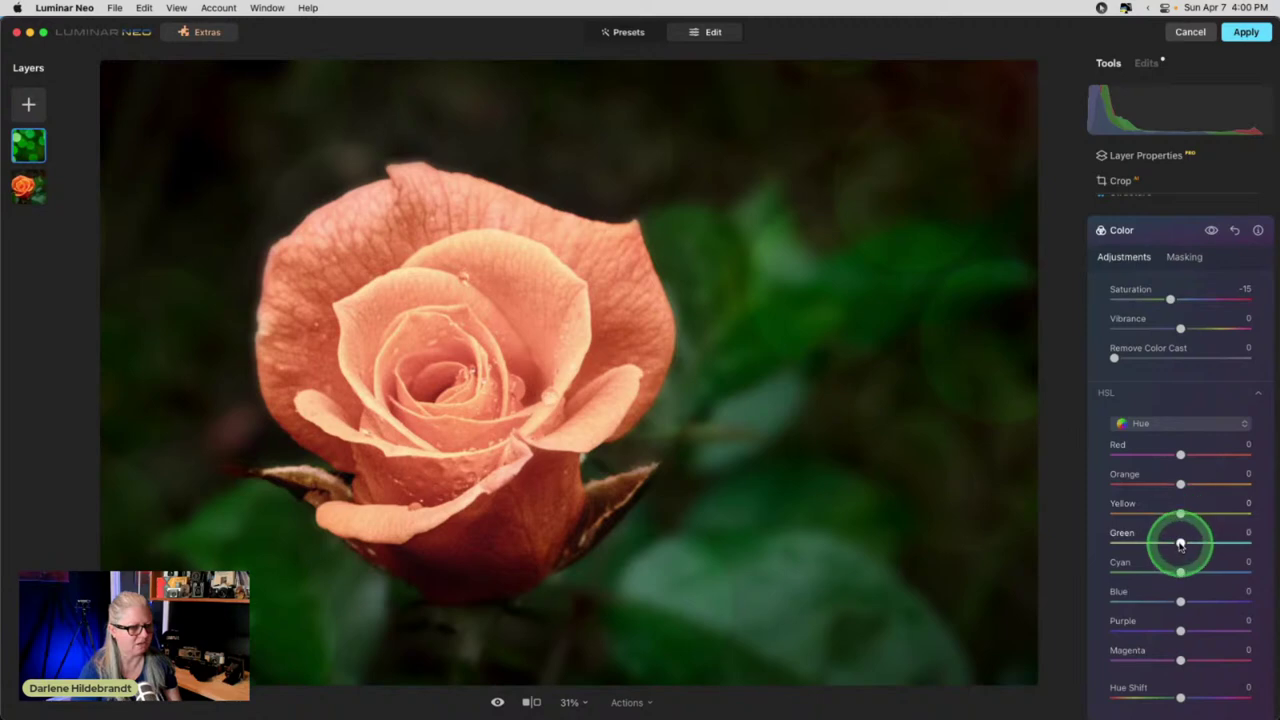
pyautogui.moveTo(1181, 543)
pyautogui.mouseDown()
pyautogui.moveTo(1237, 541)
pyautogui.moveTo(1078, 535)
pyautogui.moveTo(1177, 540)
pyautogui.mouseUp()
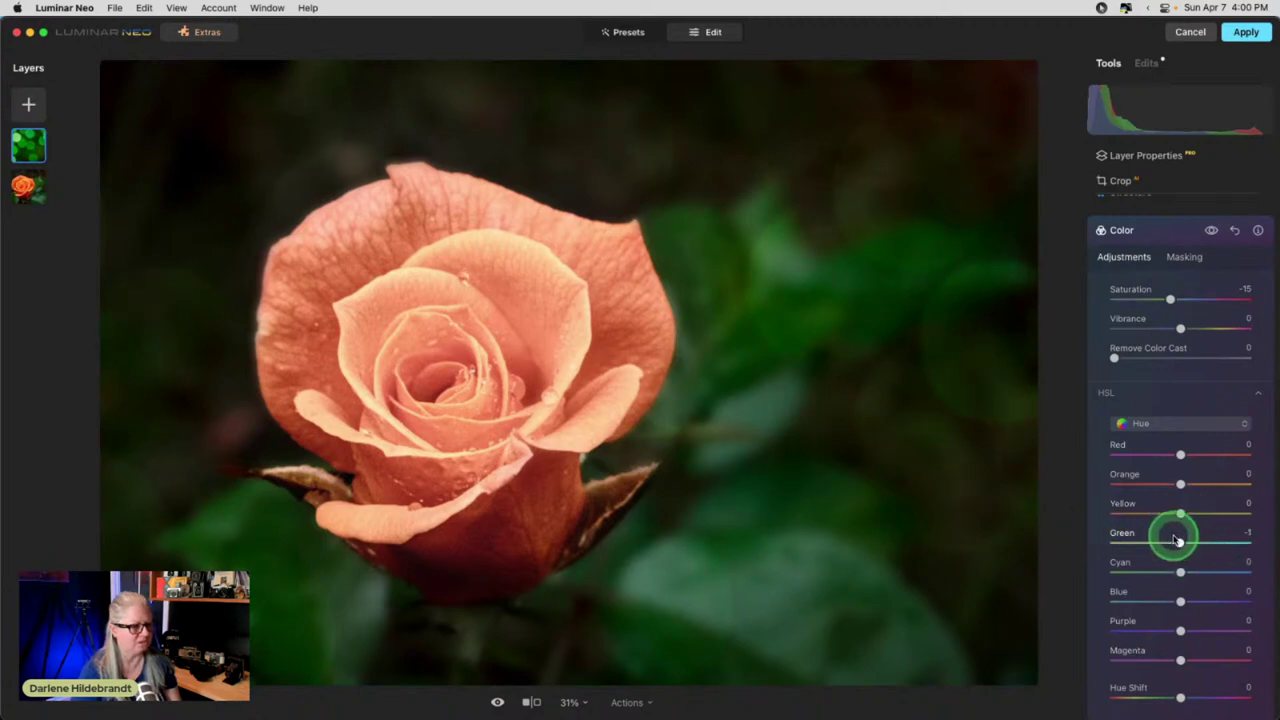
pyautogui.moveTo(1169, 299); pyautogui.dragTo(1162, 301)
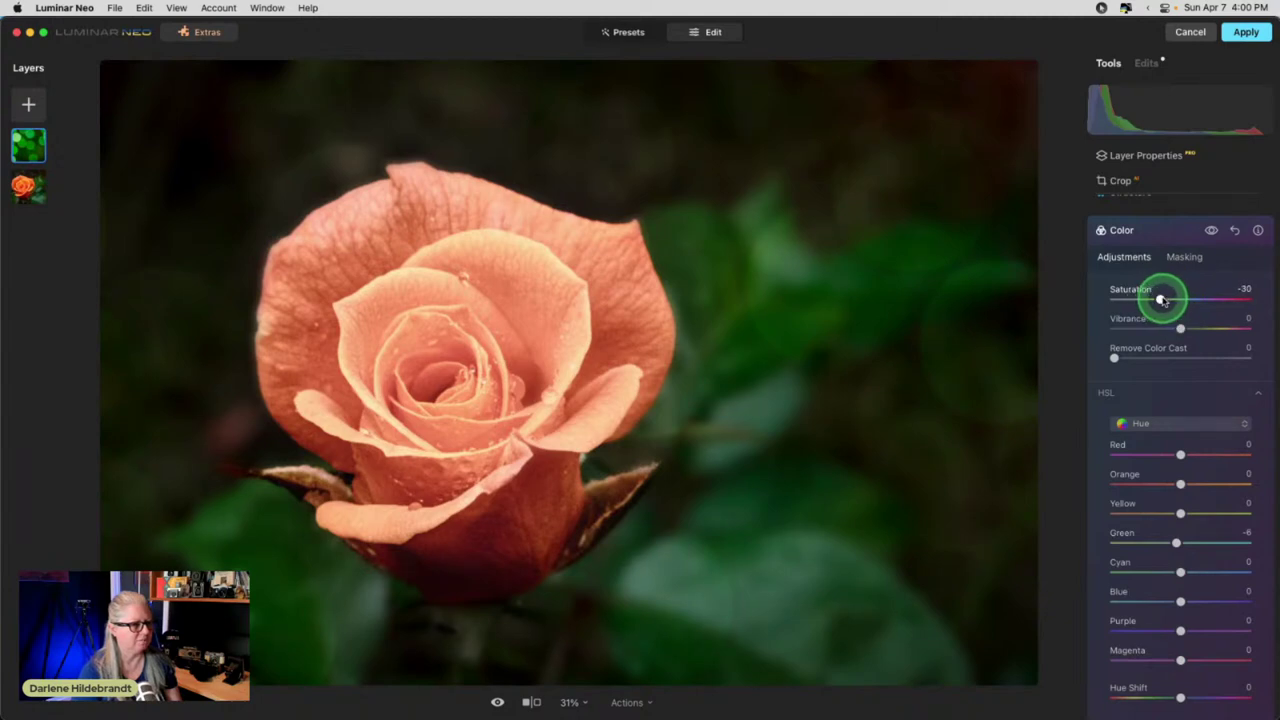
pyautogui.click(1163, 230)
# - Remove the two near-identical photos of the leaping figure from the My Images layer collection
pyautogui.click(31, 103)
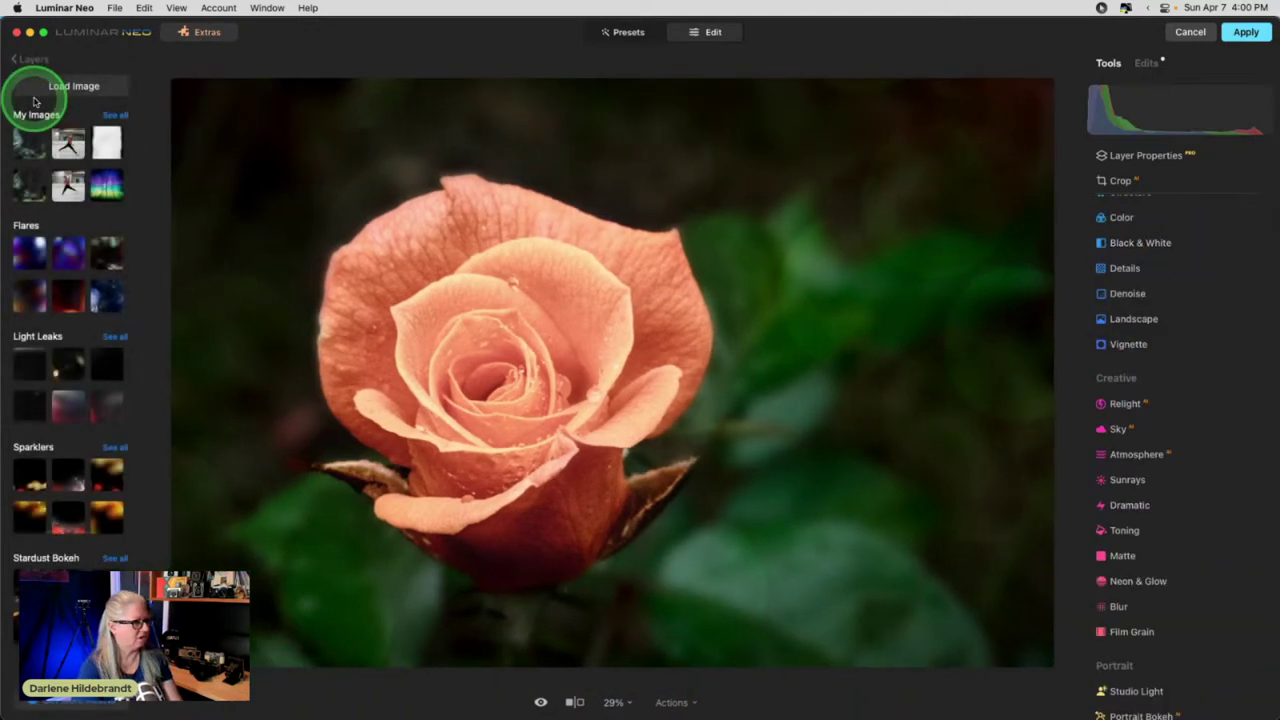
pyautogui.click(114, 108)
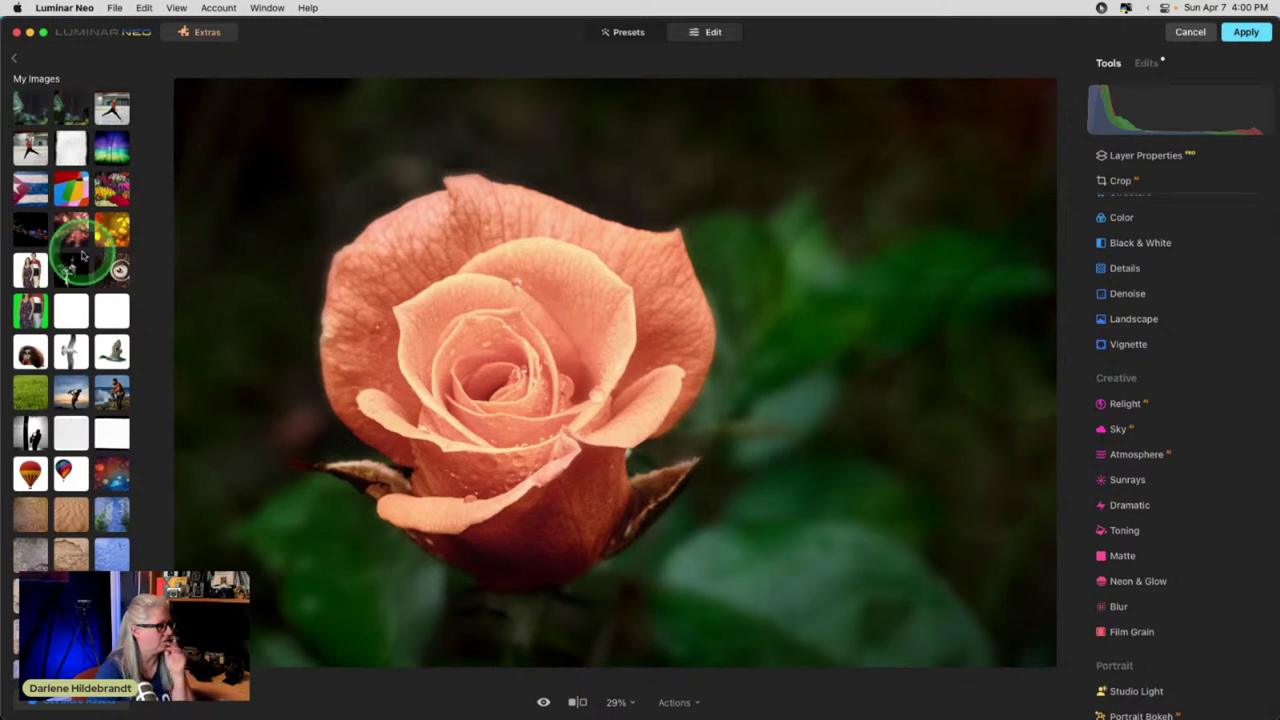
pyautogui.rightClick(112, 108)
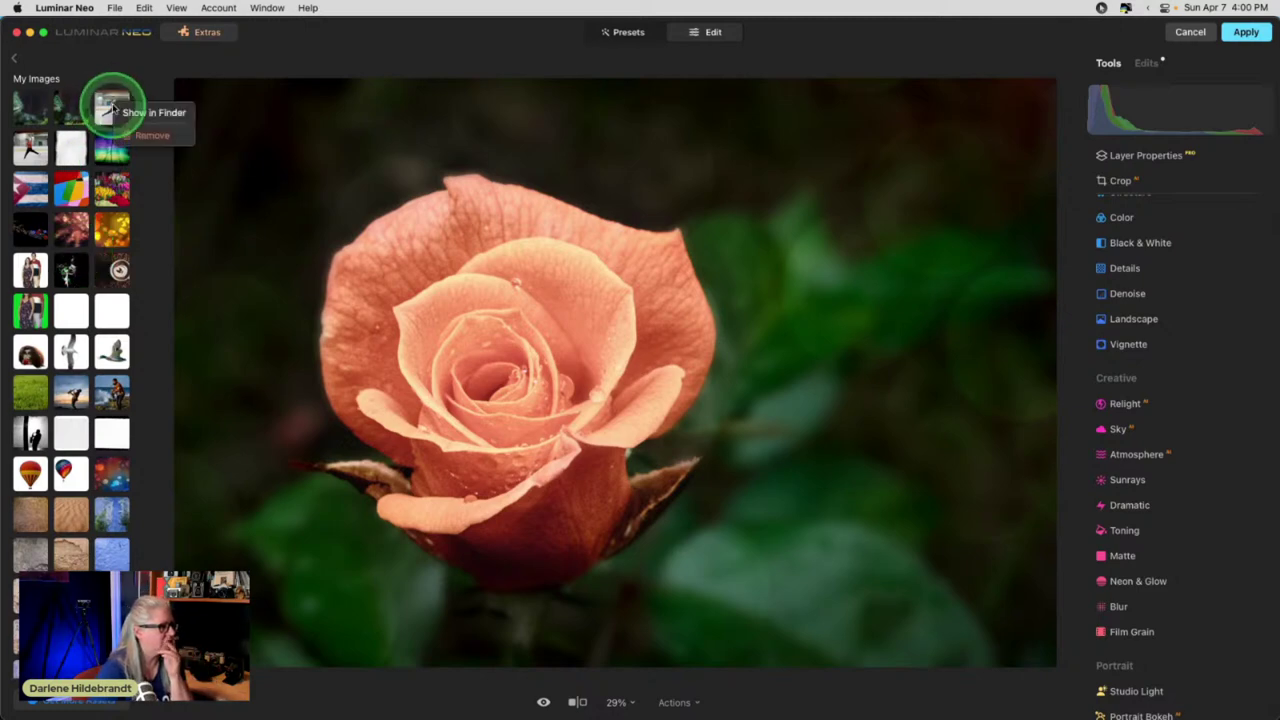
pyautogui.click(152, 135)
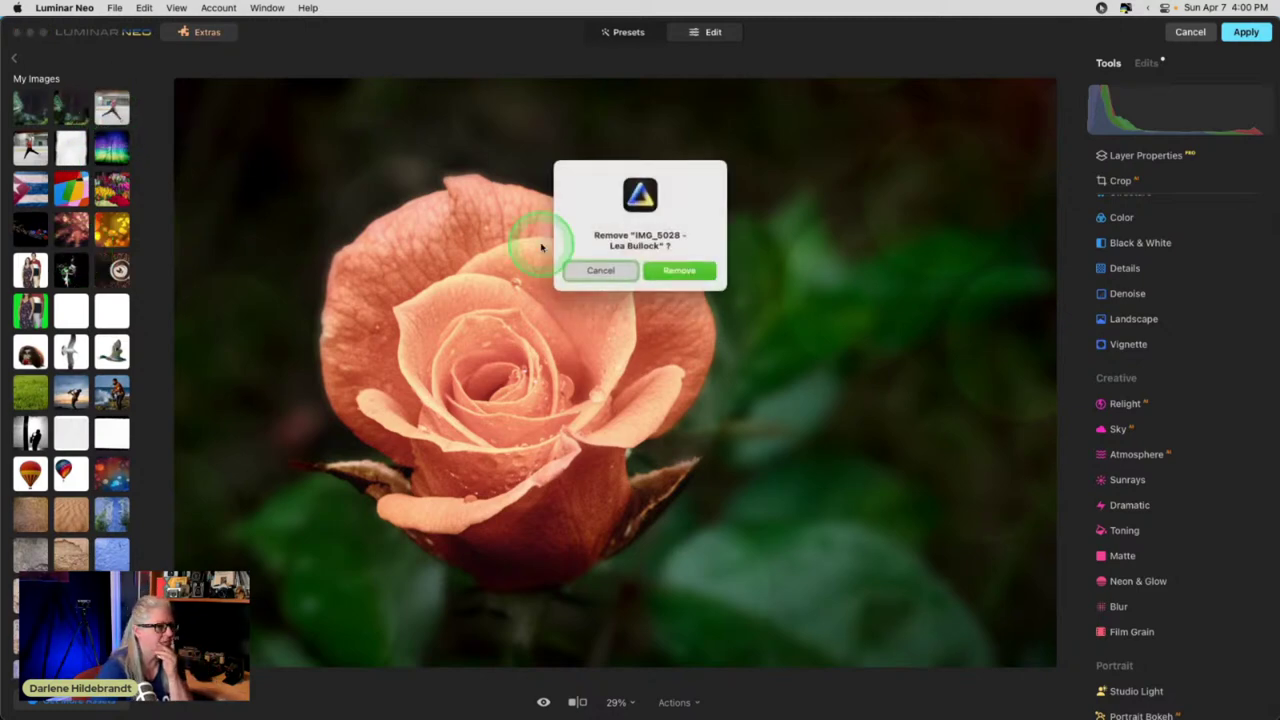
pyautogui.click(679, 270)
pyautogui.rightClick(114, 108)
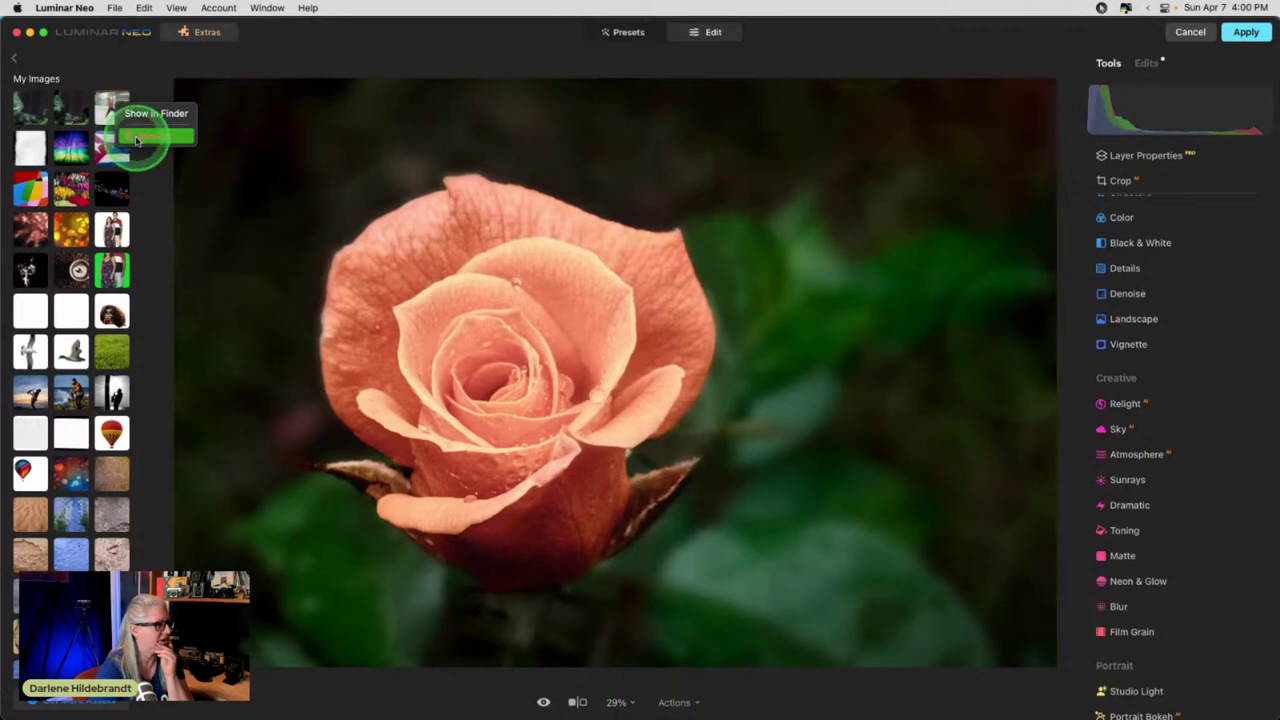
pyautogui.click(137, 140)
pyautogui.click(662, 271)
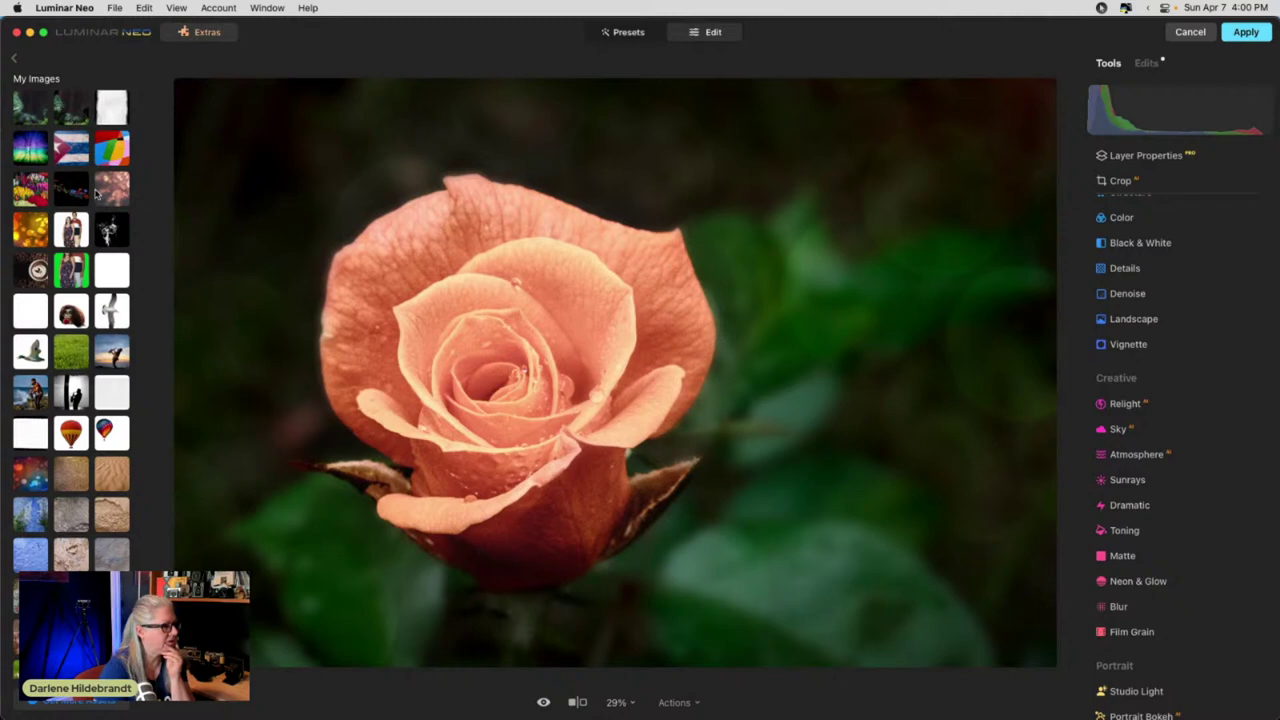
# - Add the brown cracked-stone texture from My Images as a new layer over the rose
pyautogui.scroll(-3, 97, 193)
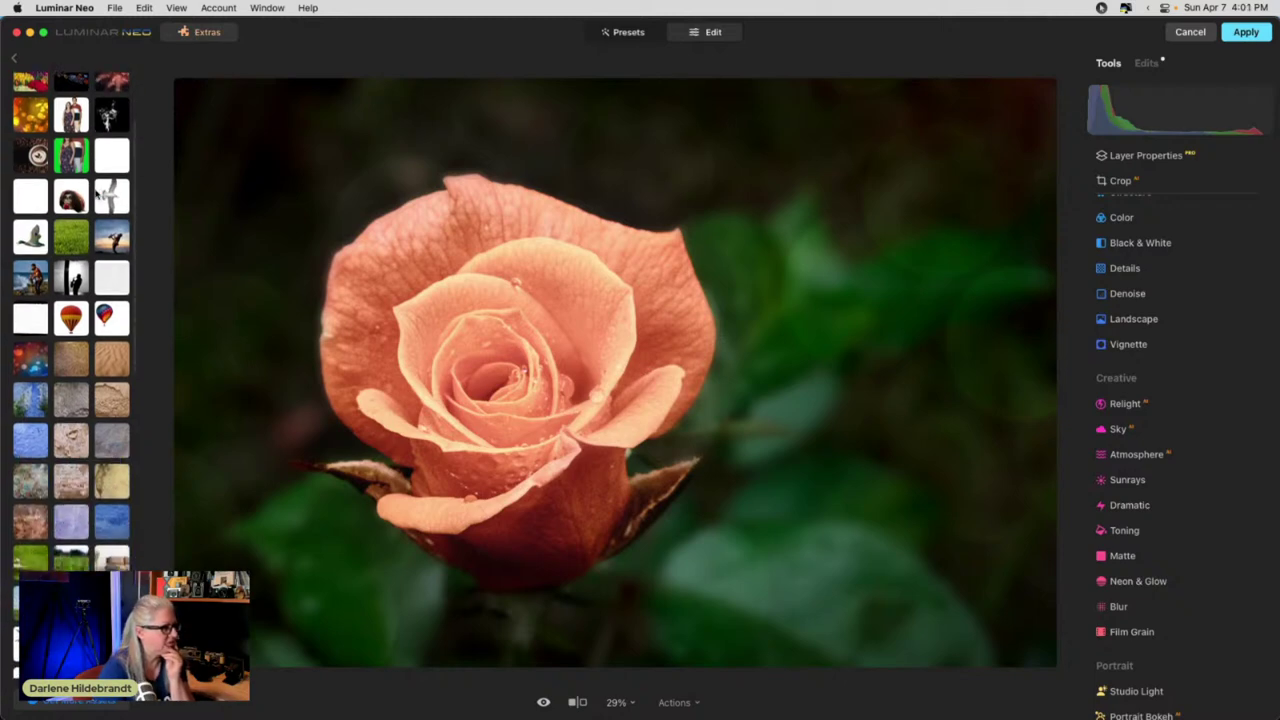
pyautogui.scroll(-2, 97, 193)
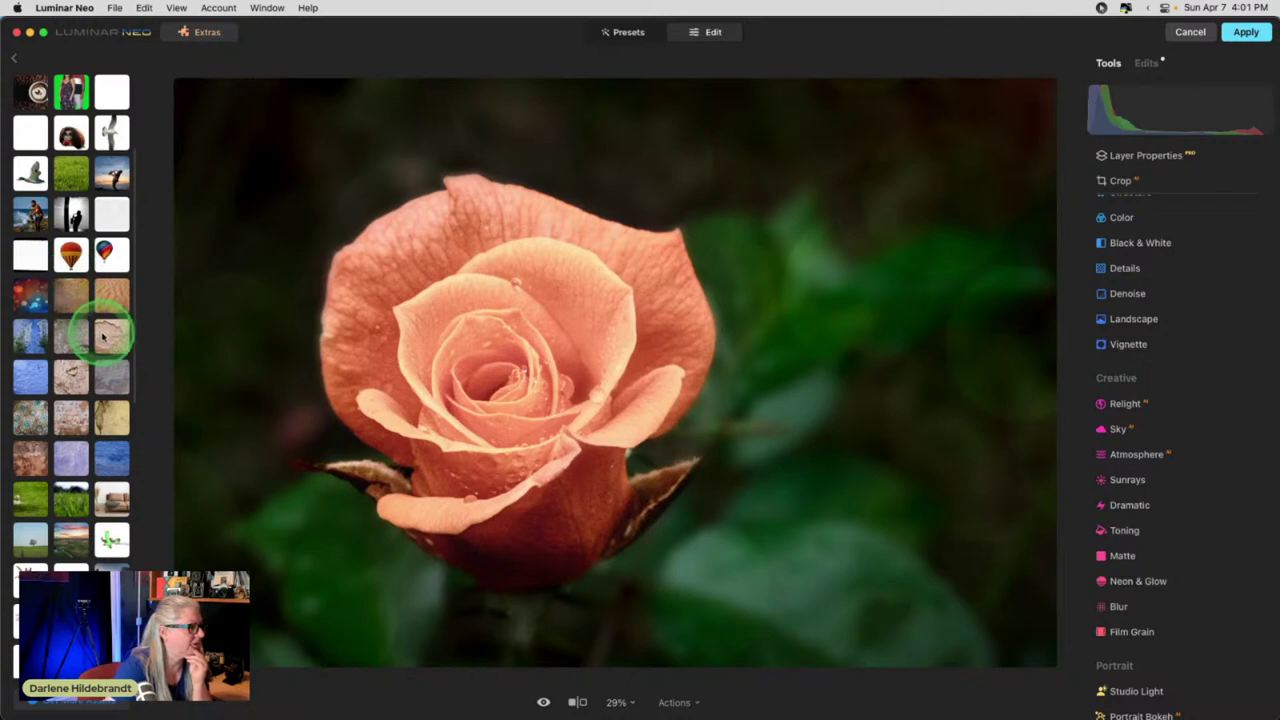
pyautogui.scroll(-1, 103, 337)
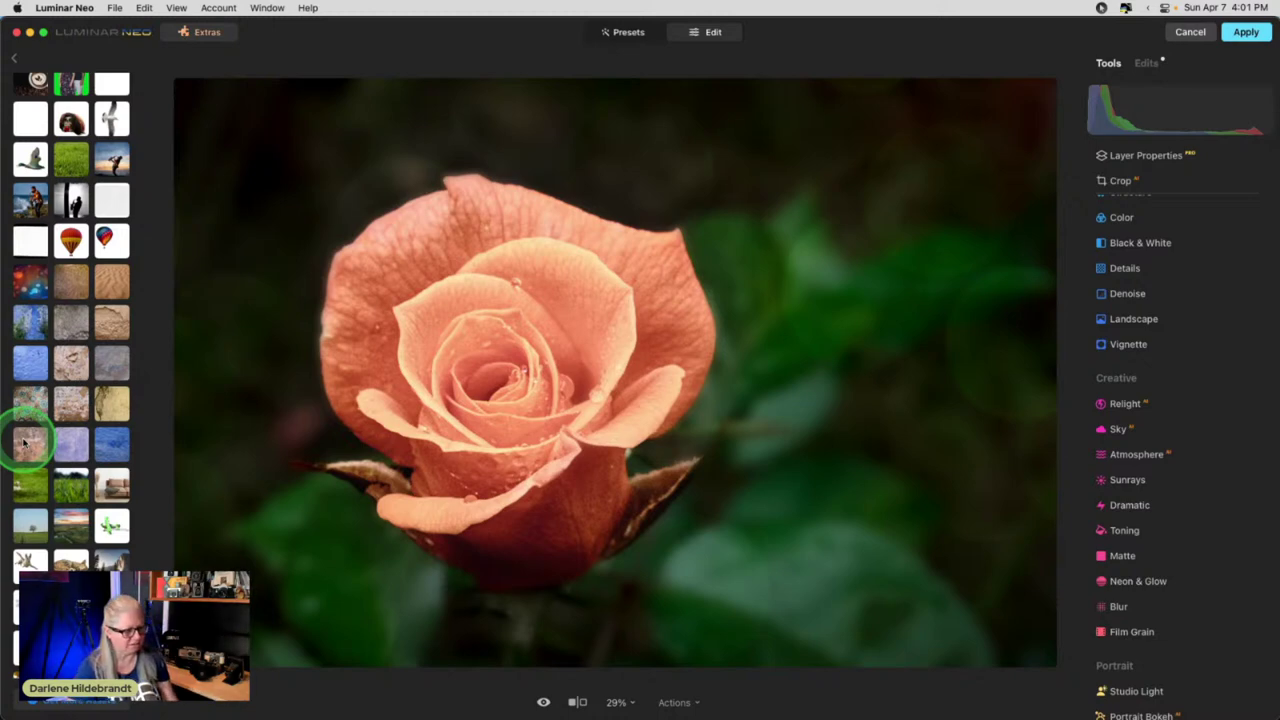
pyautogui.click(24, 442)
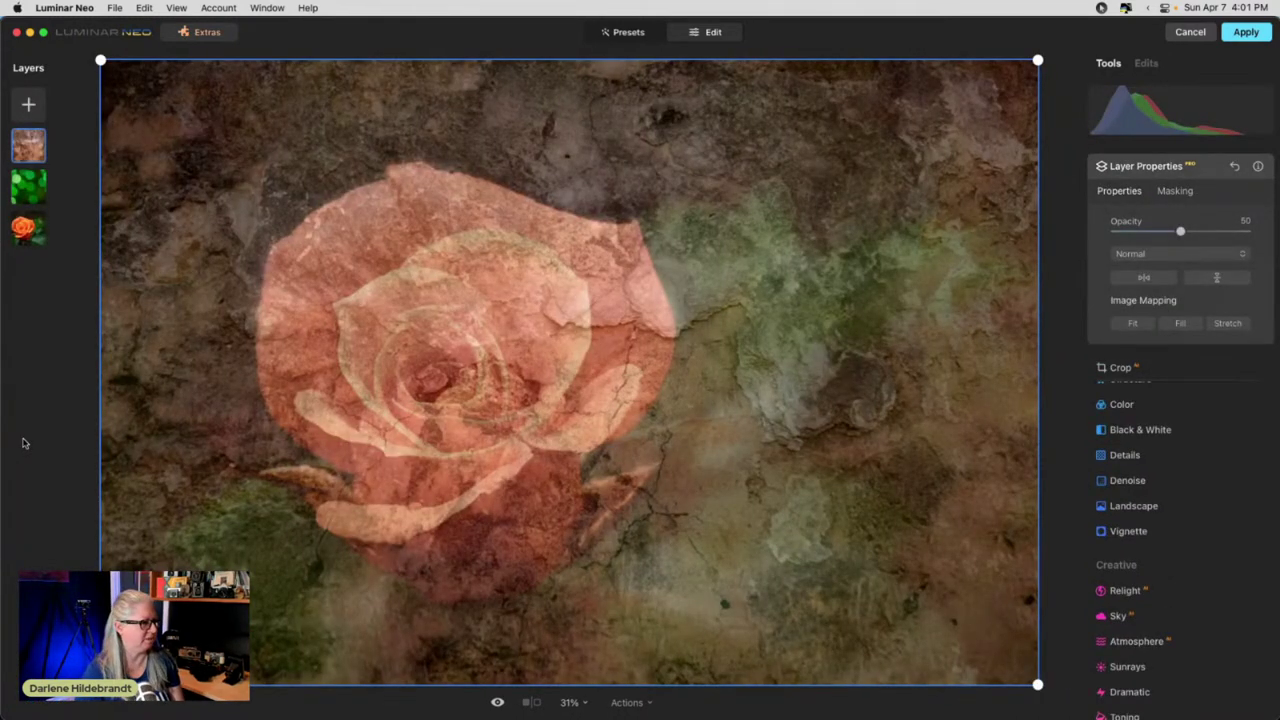
# - Set the stone texture layer's blend mode to Soft Light and flip the layer vertically
pyautogui.click(1148, 255)
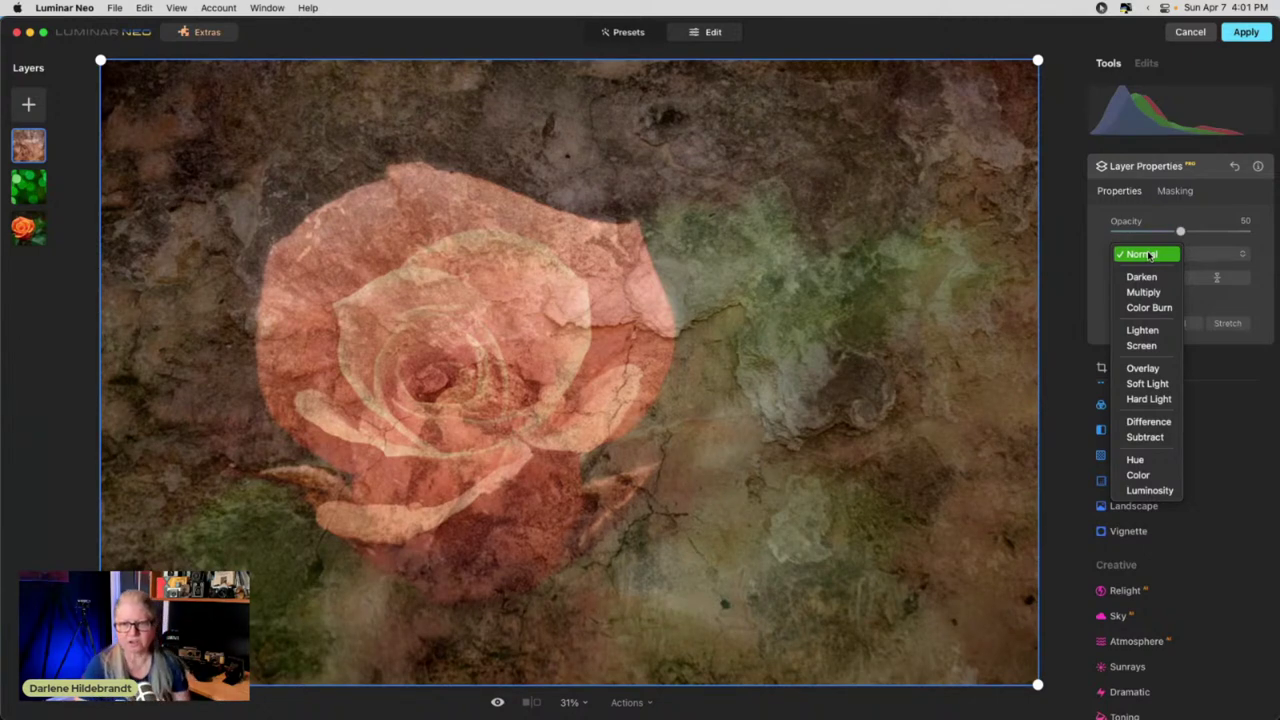
pyautogui.moveTo(1150, 255); pyautogui.dragTo(1145, 368)
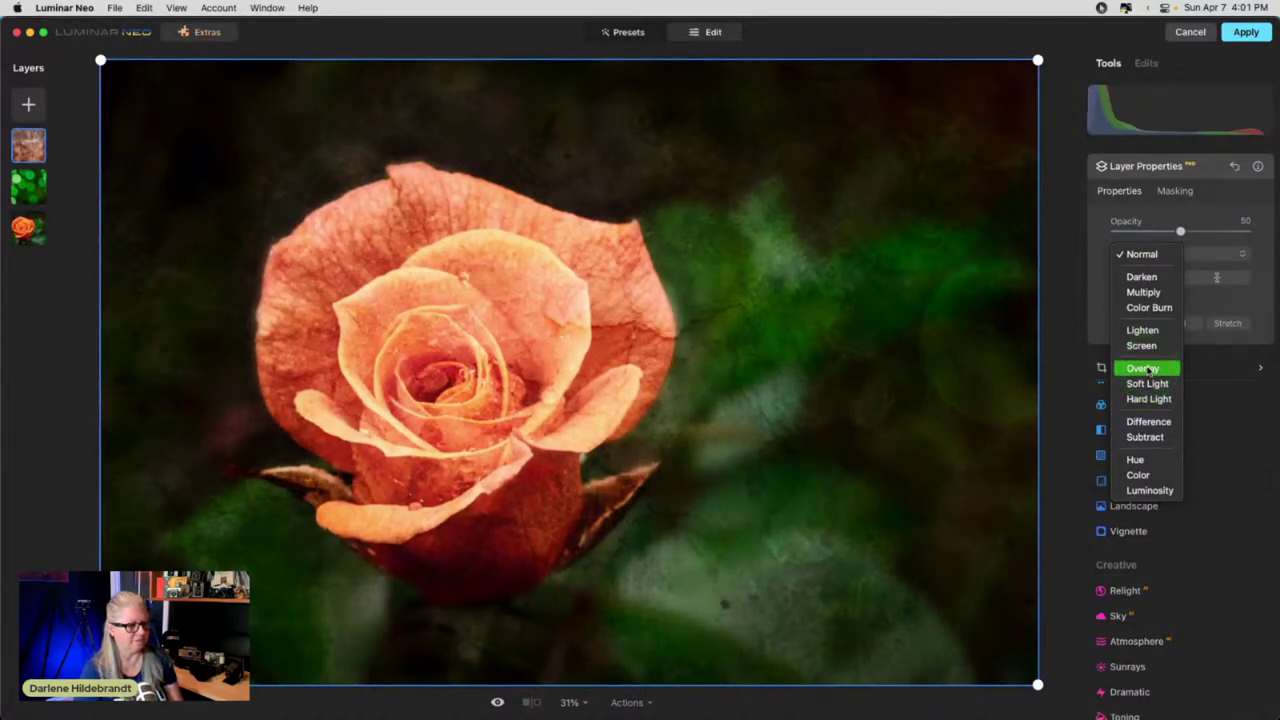
pyautogui.moveTo(1150, 378); pyautogui.dragTo(1024, 367)
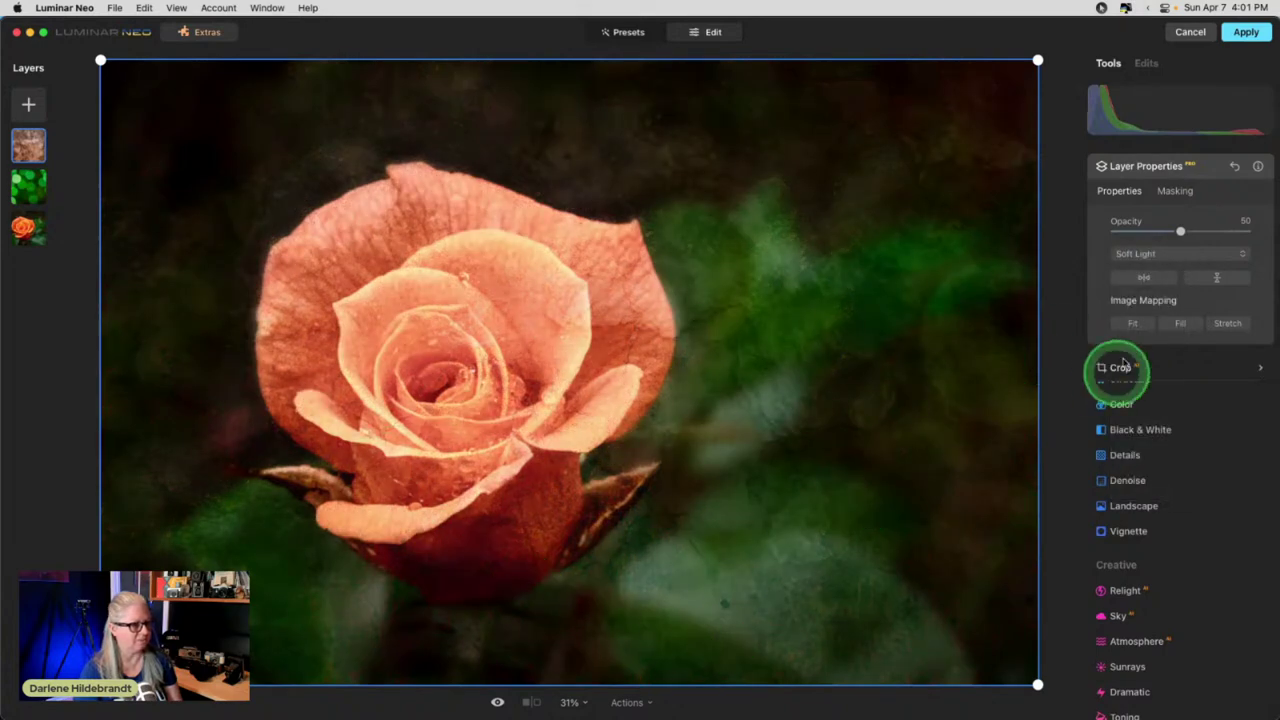
pyautogui.click(1226, 283)
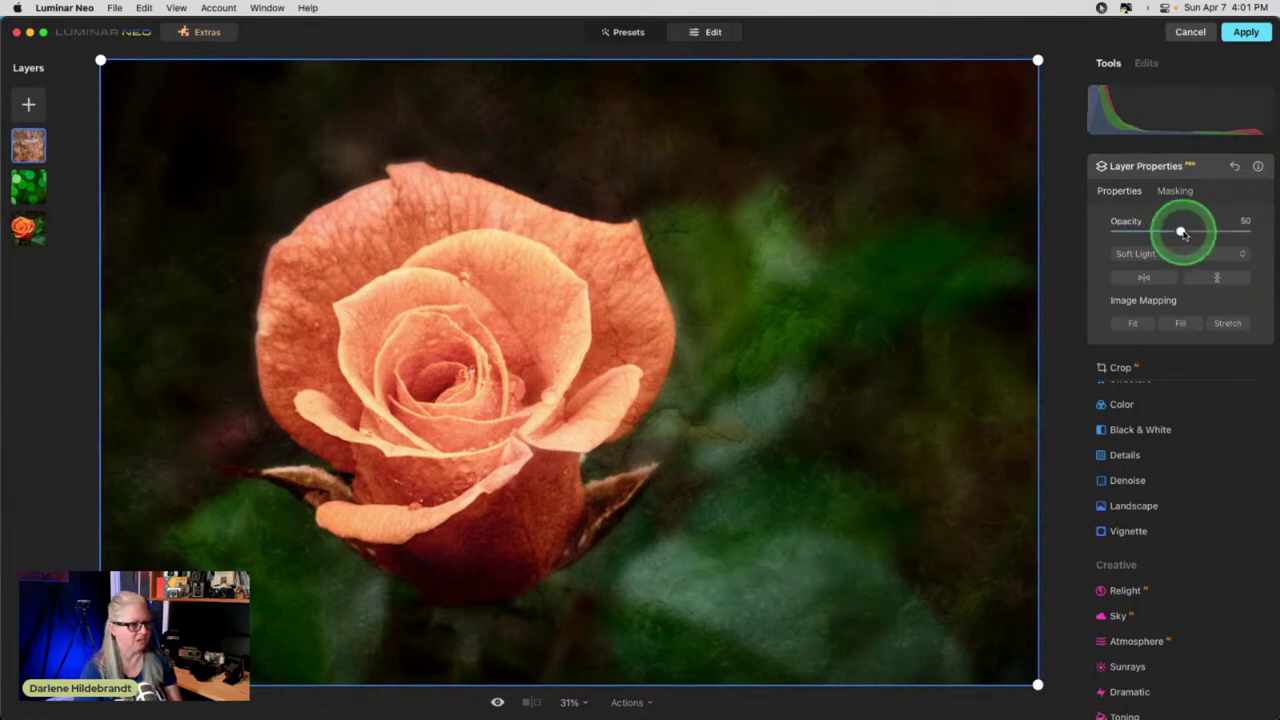
# - Set the texture layer's Opacity to 53, try it flipped horizontally, and restore its horizontal orientation
pyautogui.moveTo(1180, 231)
pyautogui.mouseDown()
pyautogui.moveTo(1157, 232)
pyautogui.moveTo(1233, 236)
pyautogui.moveTo(1171, 231)
pyautogui.mouseUp()
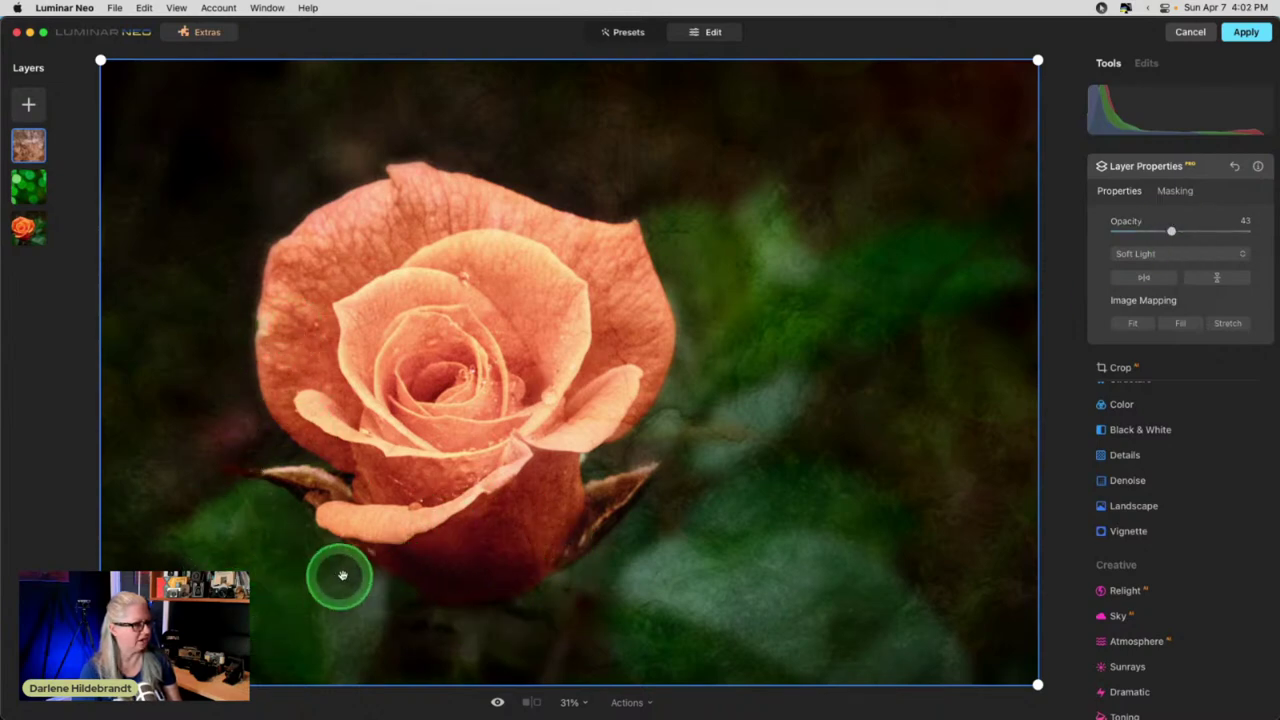
pyautogui.moveTo(1171, 231)
pyautogui.mouseDown()
pyautogui.moveTo(1157, 230)
pyautogui.moveTo(1196, 230)
pyautogui.moveTo(1172, 230)
pyautogui.moveTo(1185, 231)
pyautogui.mouseUp()
pyautogui.click(1145, 278)
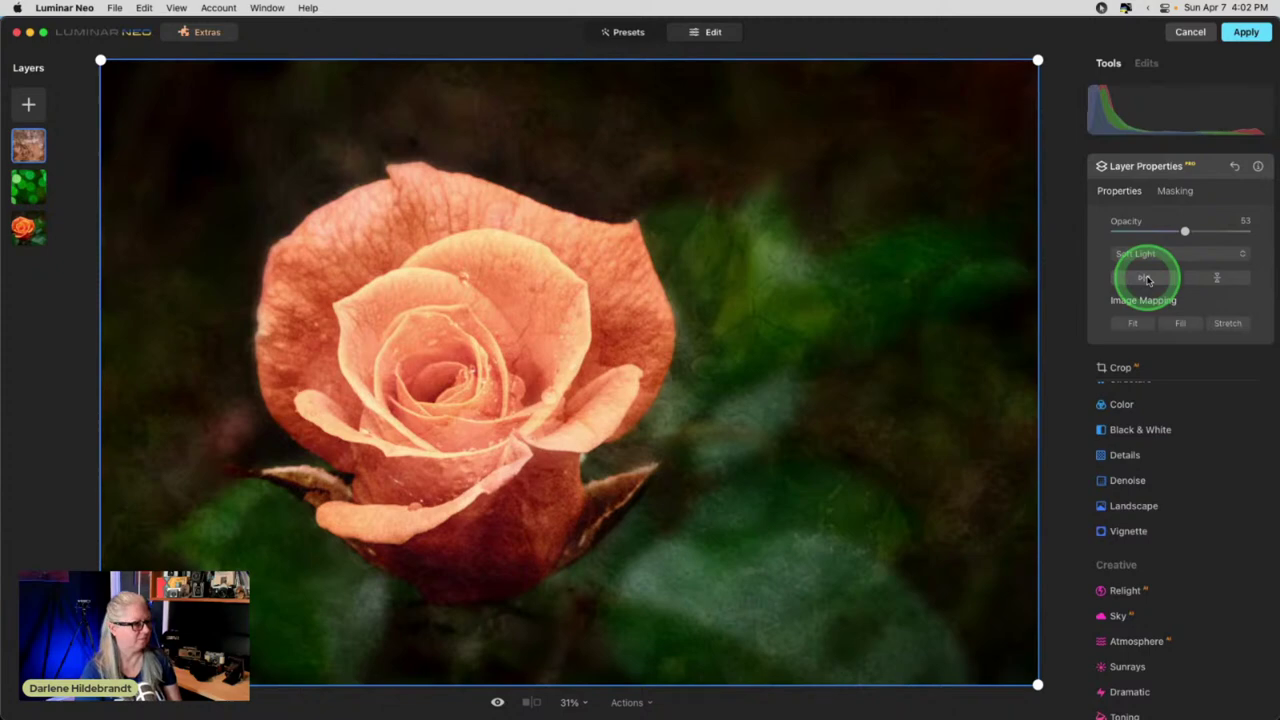
pyautogui.click(1147, 279)
pyautogui.click(1147, 279)
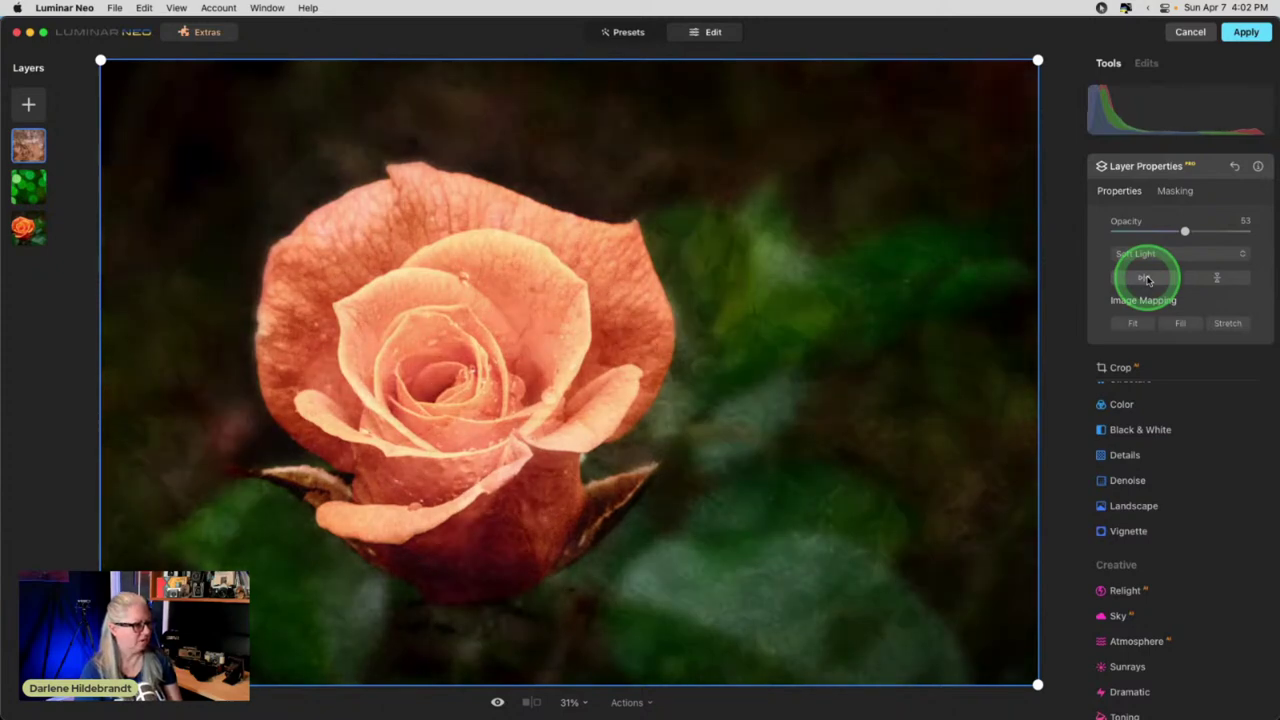
pyautogui.click(1147, 279)
# - Erase the texture from the rose with a mask brush of Size 148, Softness 100 and Strength 56, and close Layer Properties
pyautogui.click(1175, 191)
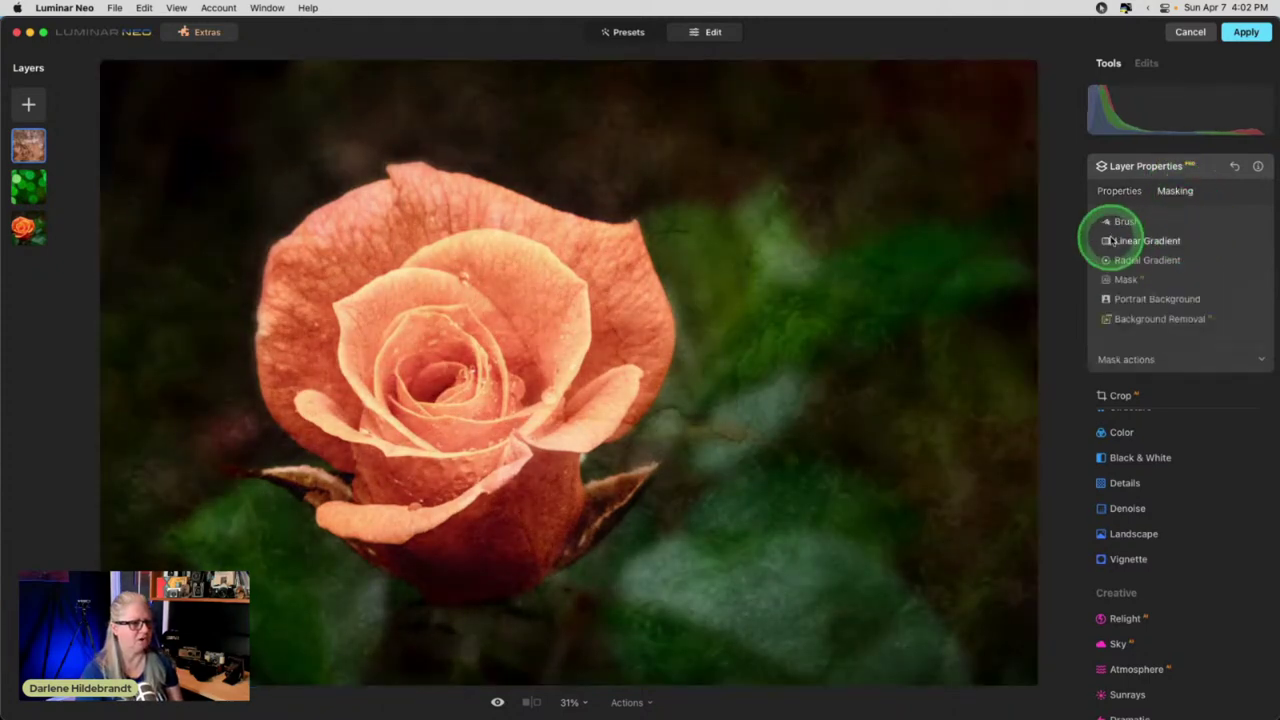
pyautogui.click(1106, 221)
pyautogui.moveTo(1151, 280)
pyautogui.mouseDown()
pyautogui.moveTo(1225, 297)
pyautogui.moveTo(1190, 320)
pyautogui.mouseUp()
pyautogui.click(1213, 243)
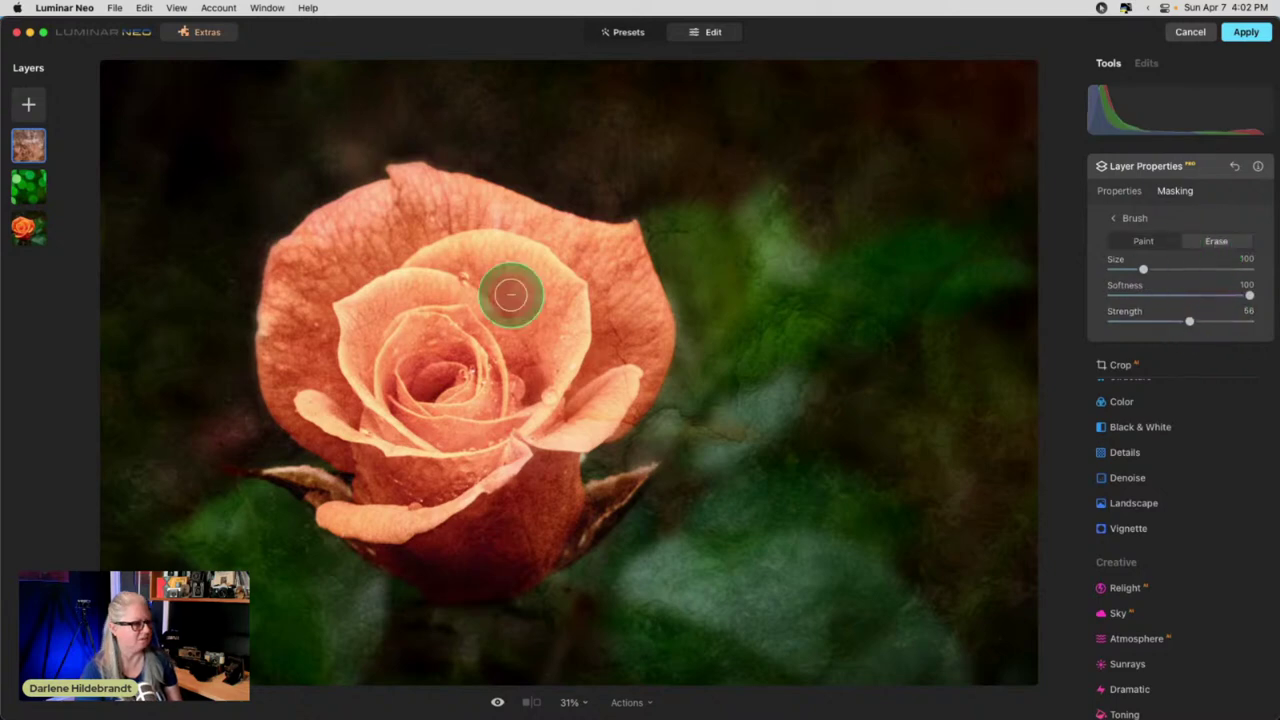
pyautogui.moveTo(518, 296)
pyautogui.mouseDown()
pyautogui.moveTo(447, 246)
pyautogui.moveTo(440, 267)
pyautogui.moveTo(521, 269)
pyautogui.moveTo(553, 324)
pyautogui.mouseUp()
pyautogui.press(']')
pyautogui.press(']')
pyautogui.press('/')
pyautogui.moveTo(537, 243)
pyautogui.mouseDown()
pyautogui.moveTo(357, 363)
pyautogui.moveTo(486, 331)
pyautogui.moveTo(211, 372)
pyautogui.moveTo(374, 220)
pyautogui.moveTo(520, 240)
pyautogui.mouseUp()
pyautogui.moveTo(626, 366)
pyautogui.mouseDown()
pyautogui.moveTo(458, 252)
pyautogui.moveTo(300, 390)
pyautogui.mouseUp()
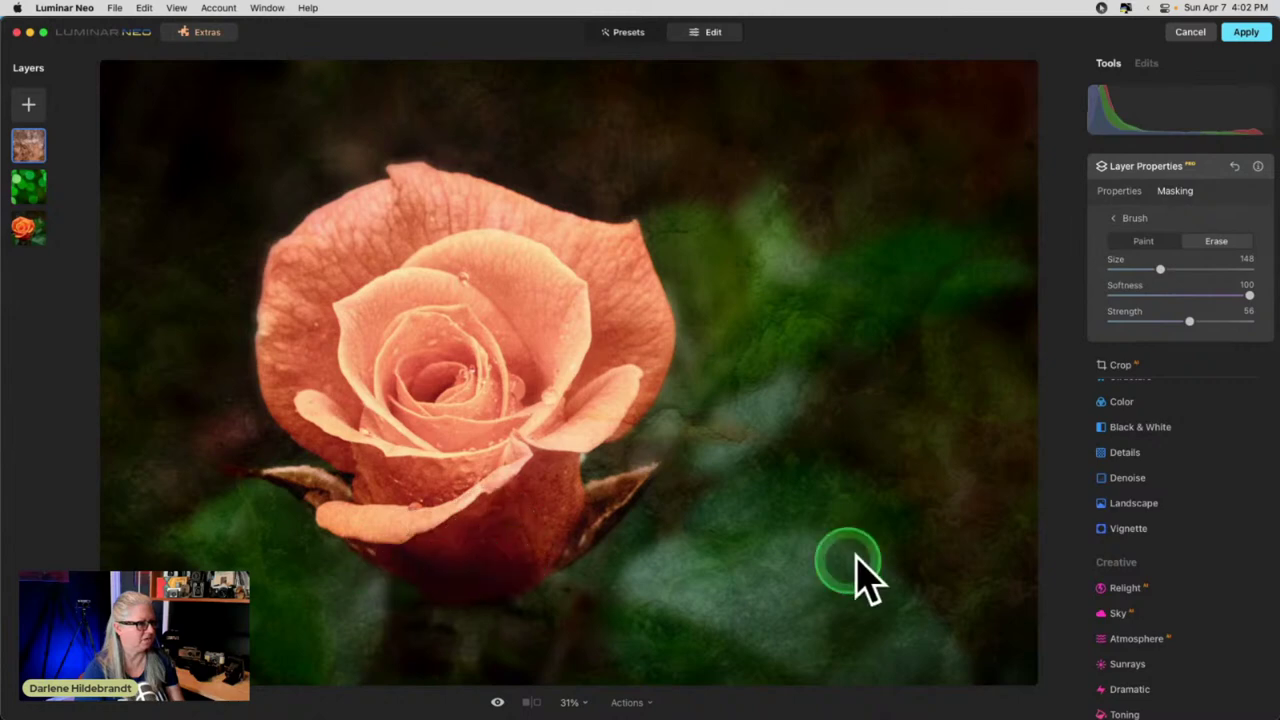
pyautogui.click(1198, 167)
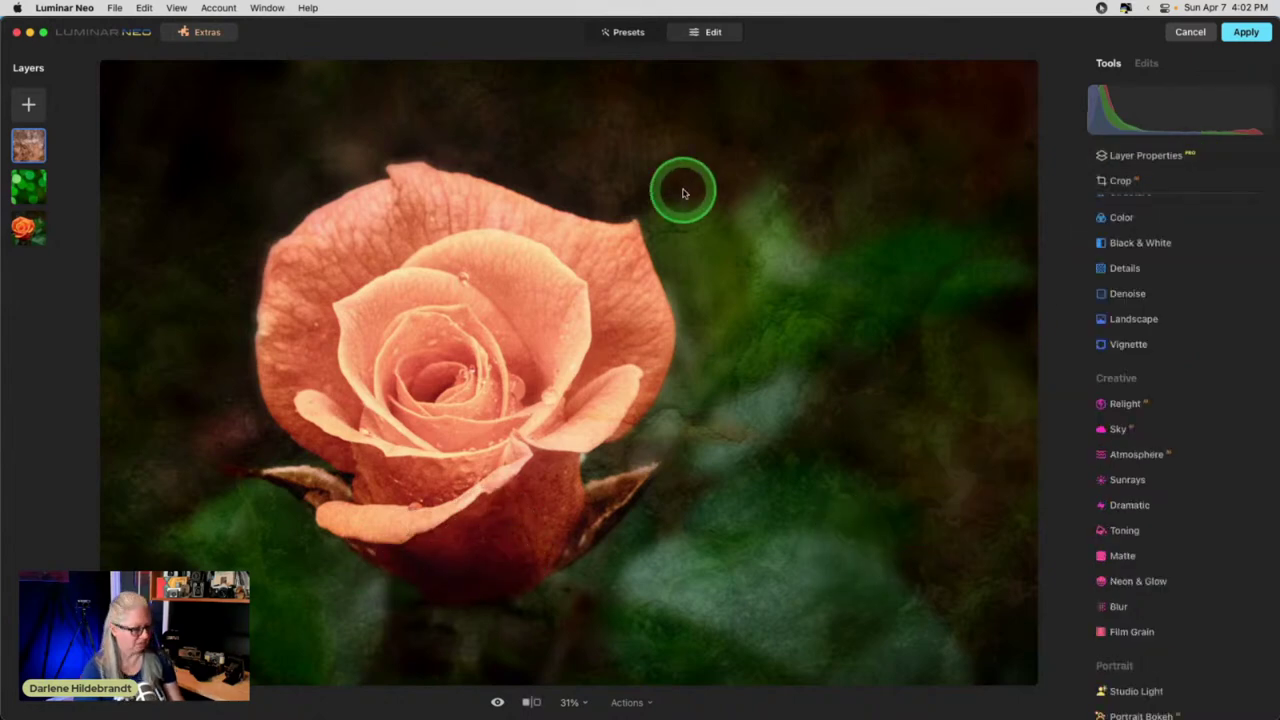
# - Compare the edited rose with the original, and toggle the green bokeh layer's visibility to judge its effect
pyautogui.press('\\')
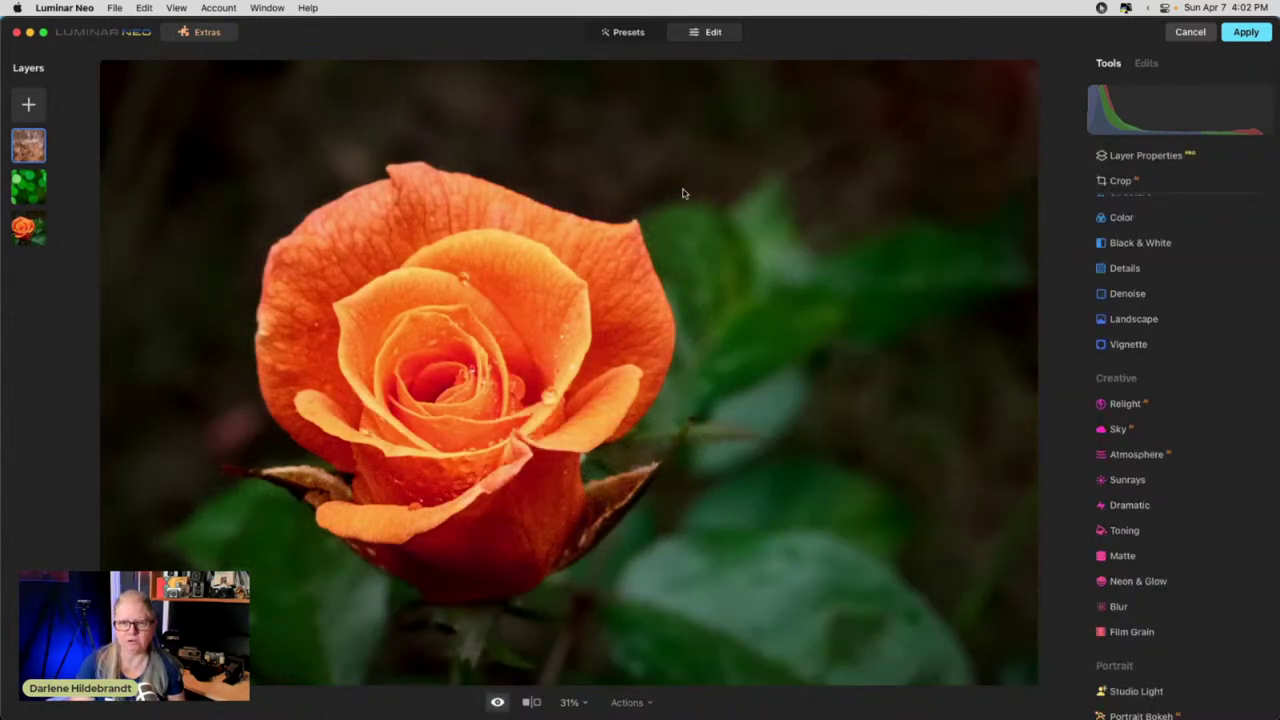
pyautogui.press('\\')
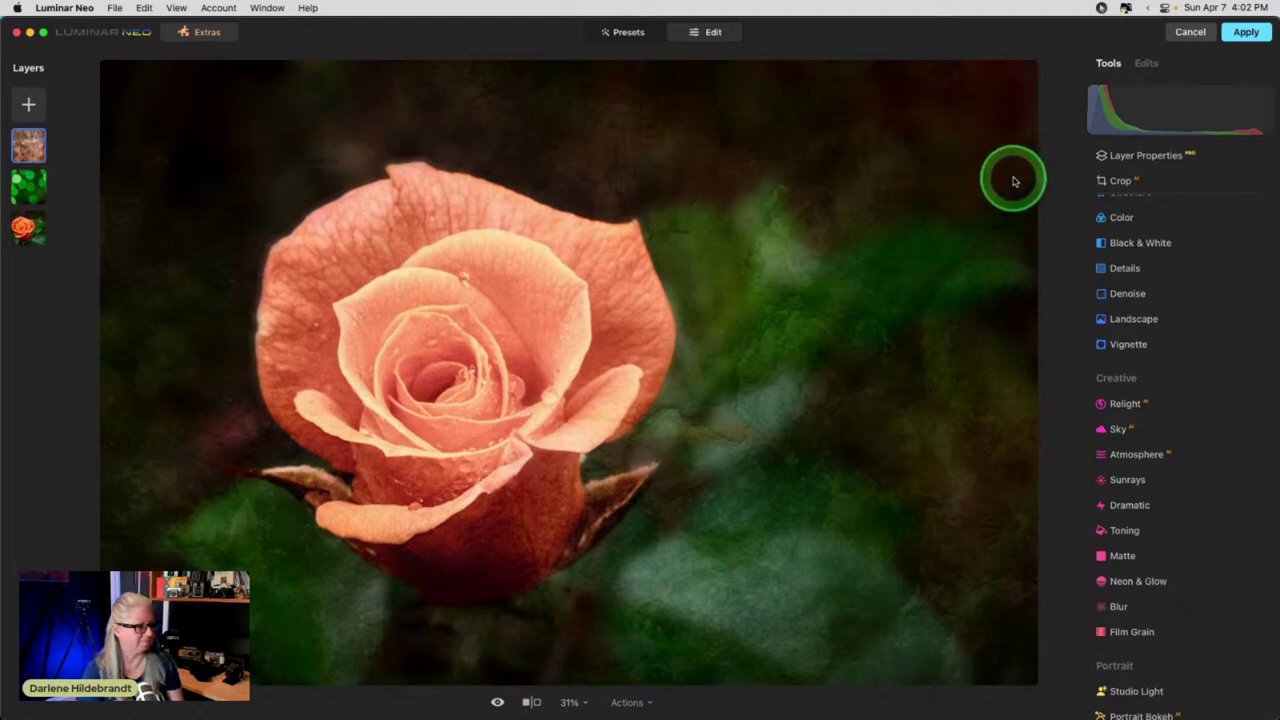
pyautogui.rightClick(30, 188)
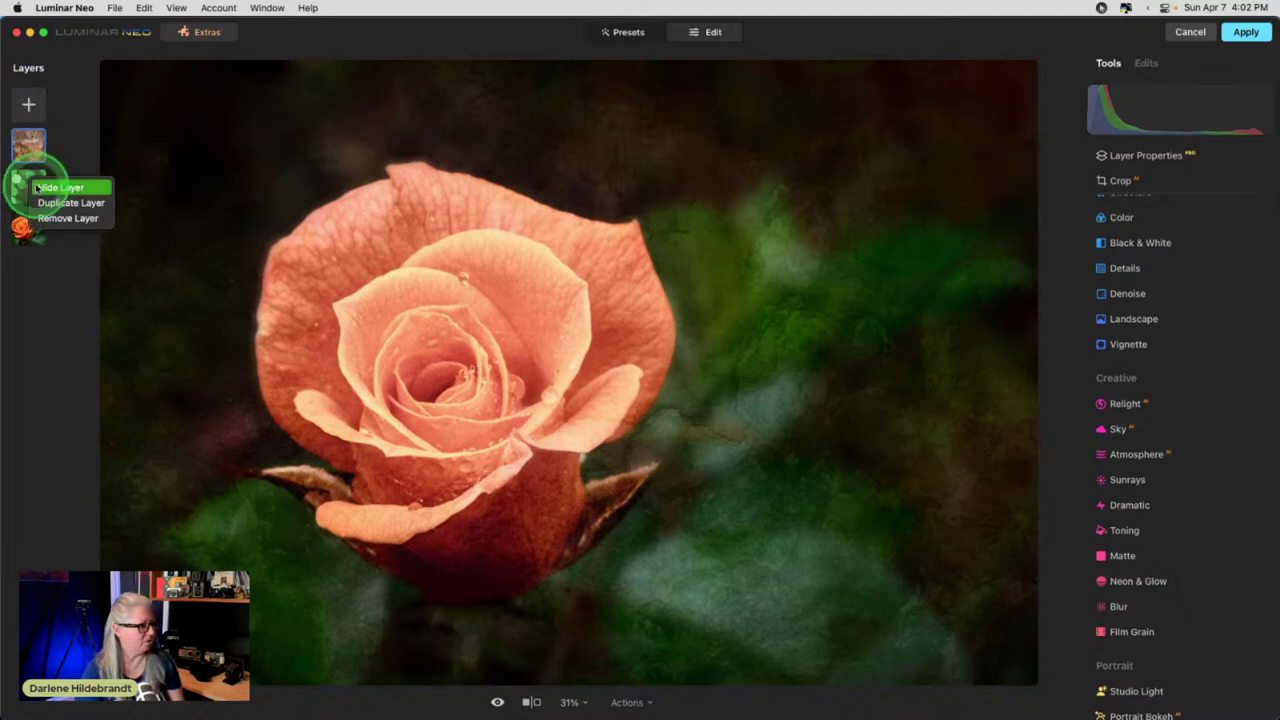
pyautogui.click(41, 187)
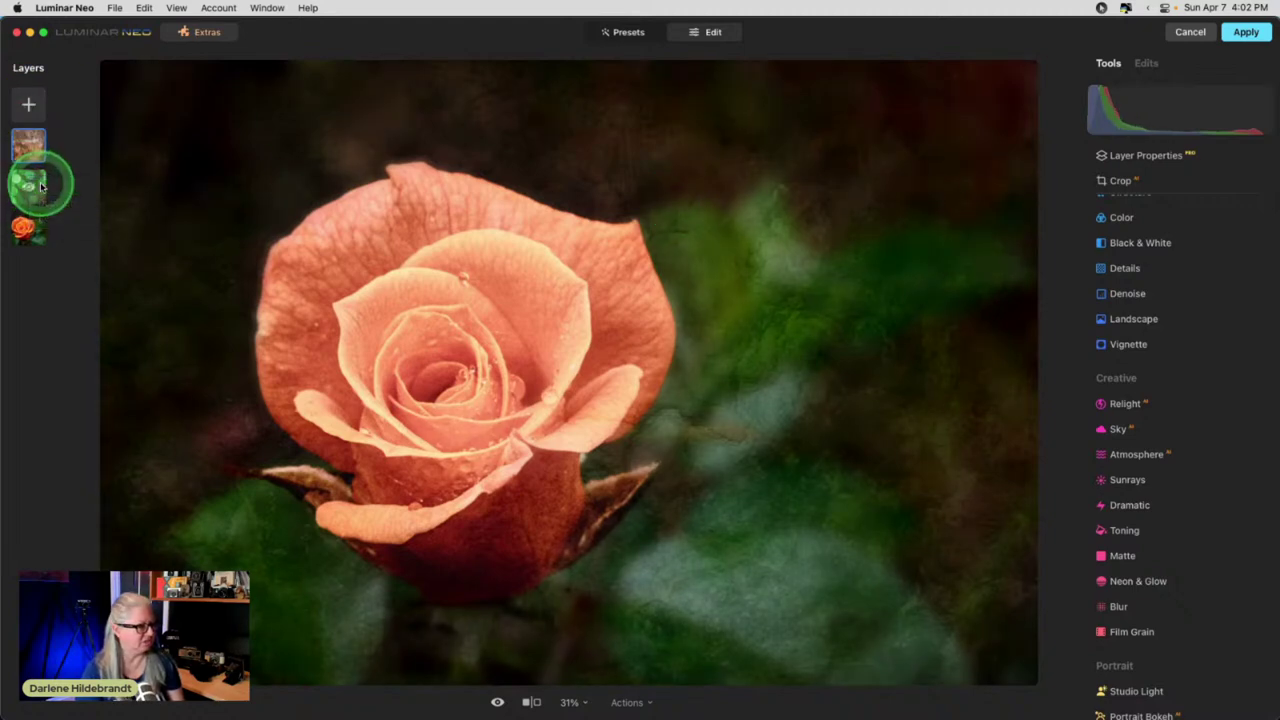
pyautogui.click(40, 181)
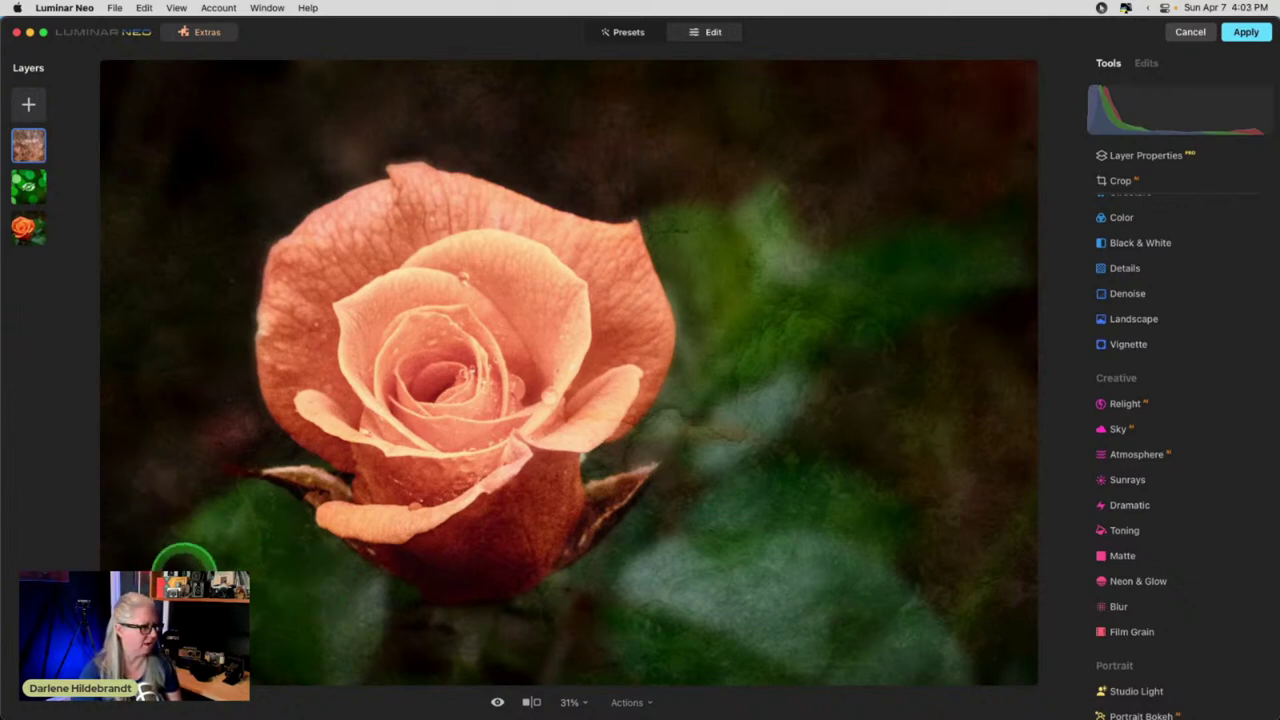
# - Use Develop on the rose photo layer to set Temperature to -28, Highlights to -100, Smart Contrast to -21 and Exposure to -0.54
pyautogui.click(25, 229)
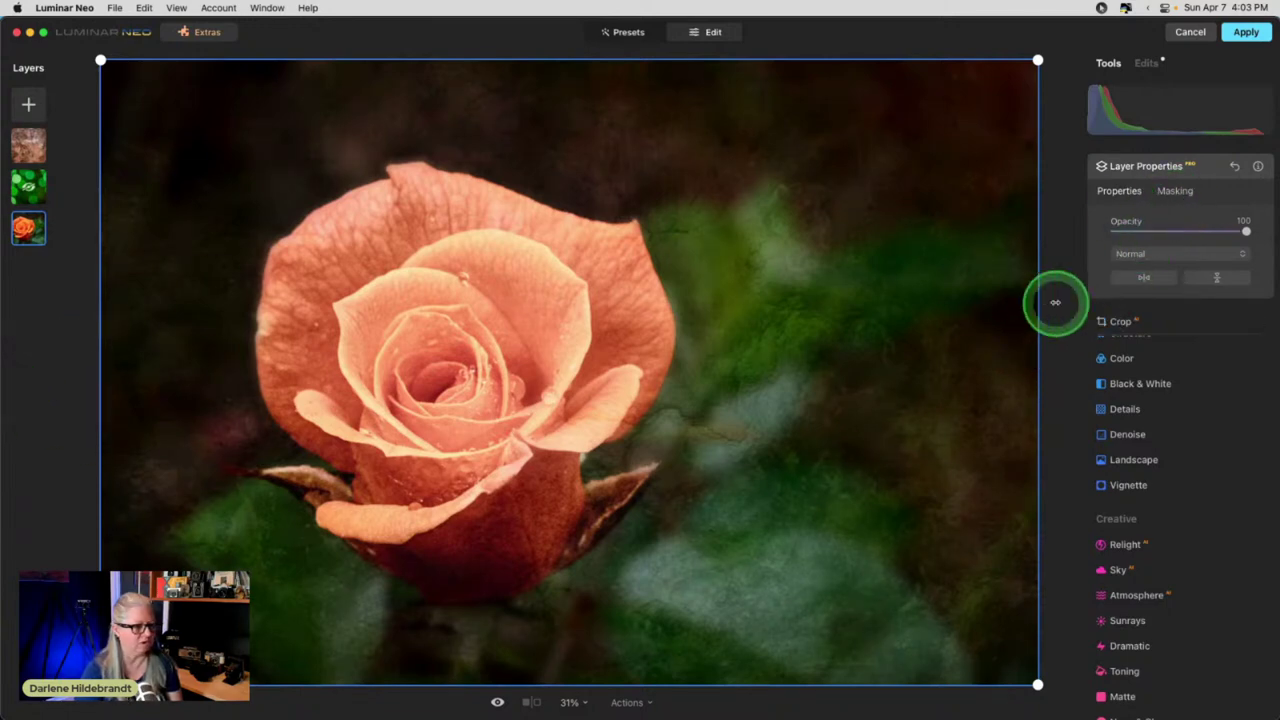
pyautogui.click(1216, 175)
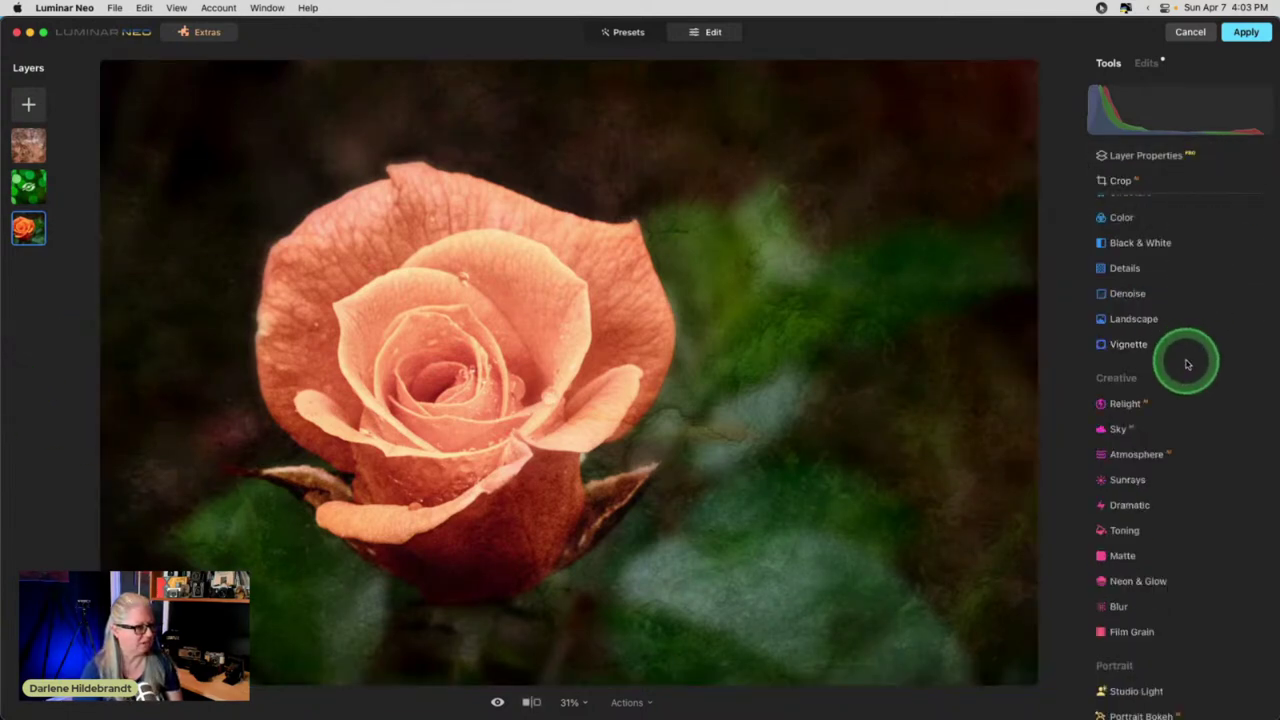
pyautogui.scroll(-3, 1187, 364)
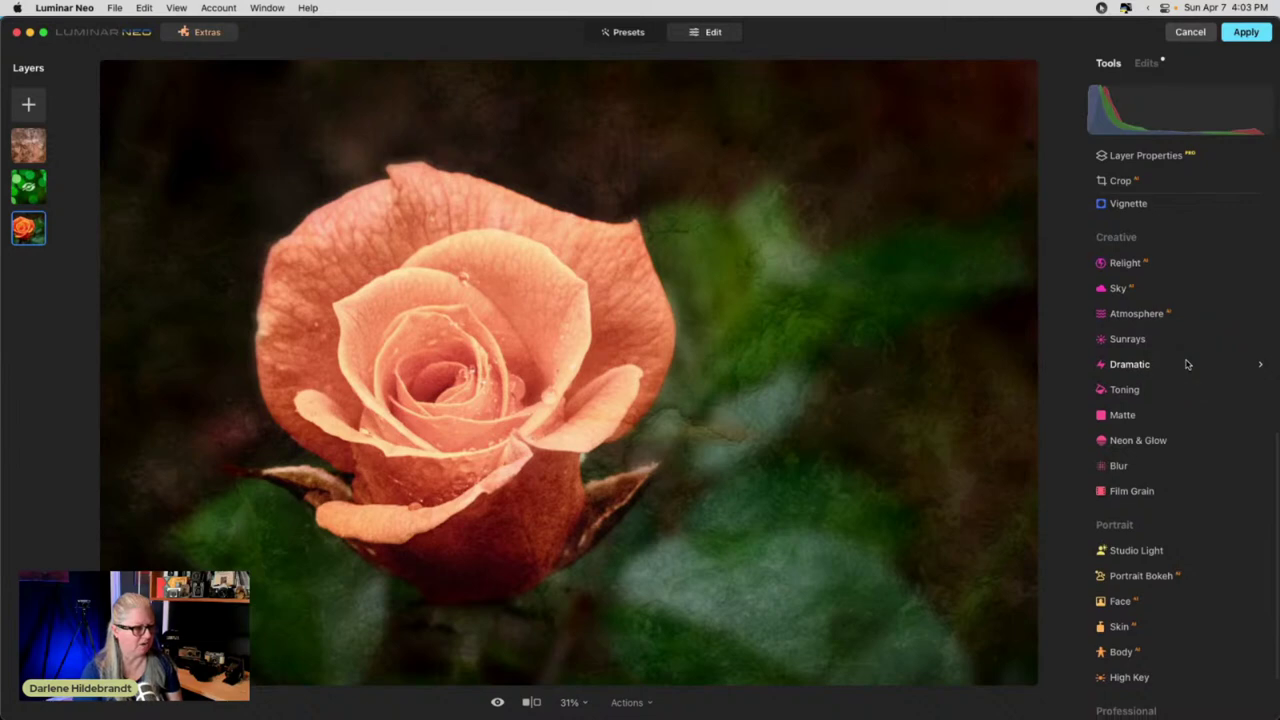
pyautogui.scroll(2, 1187, 364)
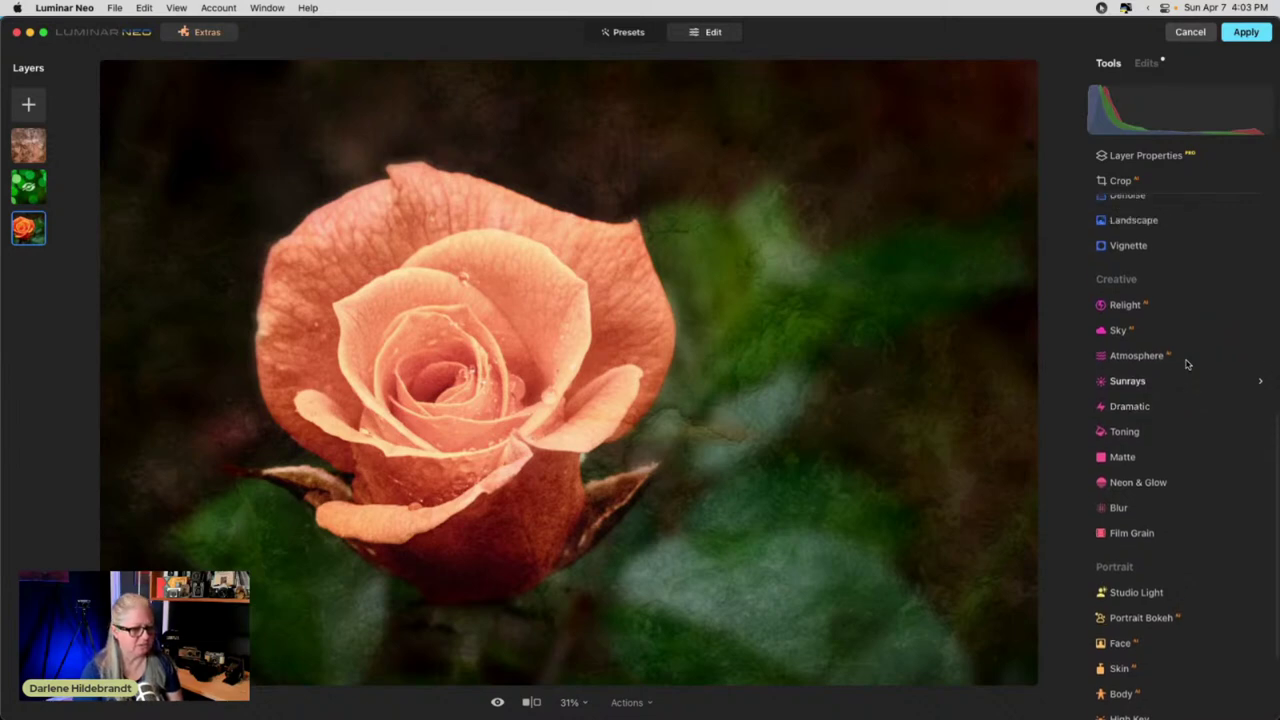
pyautogui.scroll(-4, 1187, 364)
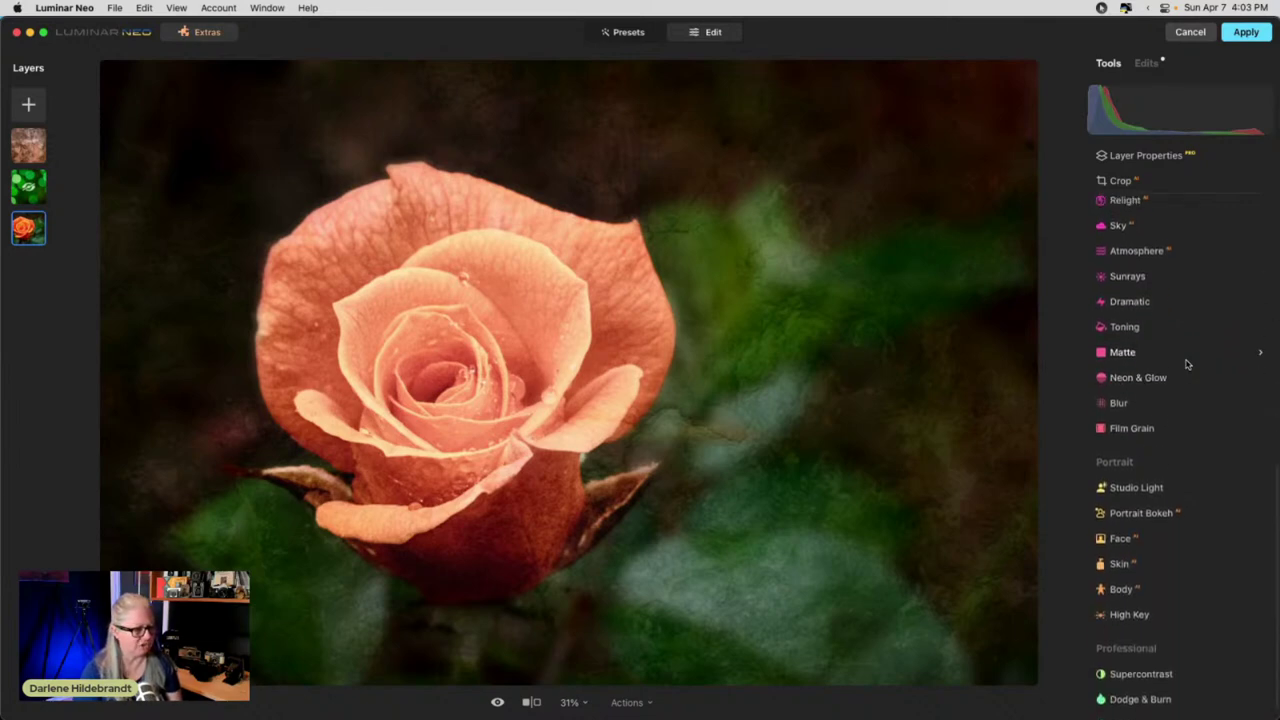
pyautogui.scroll(3, 1187, 364)
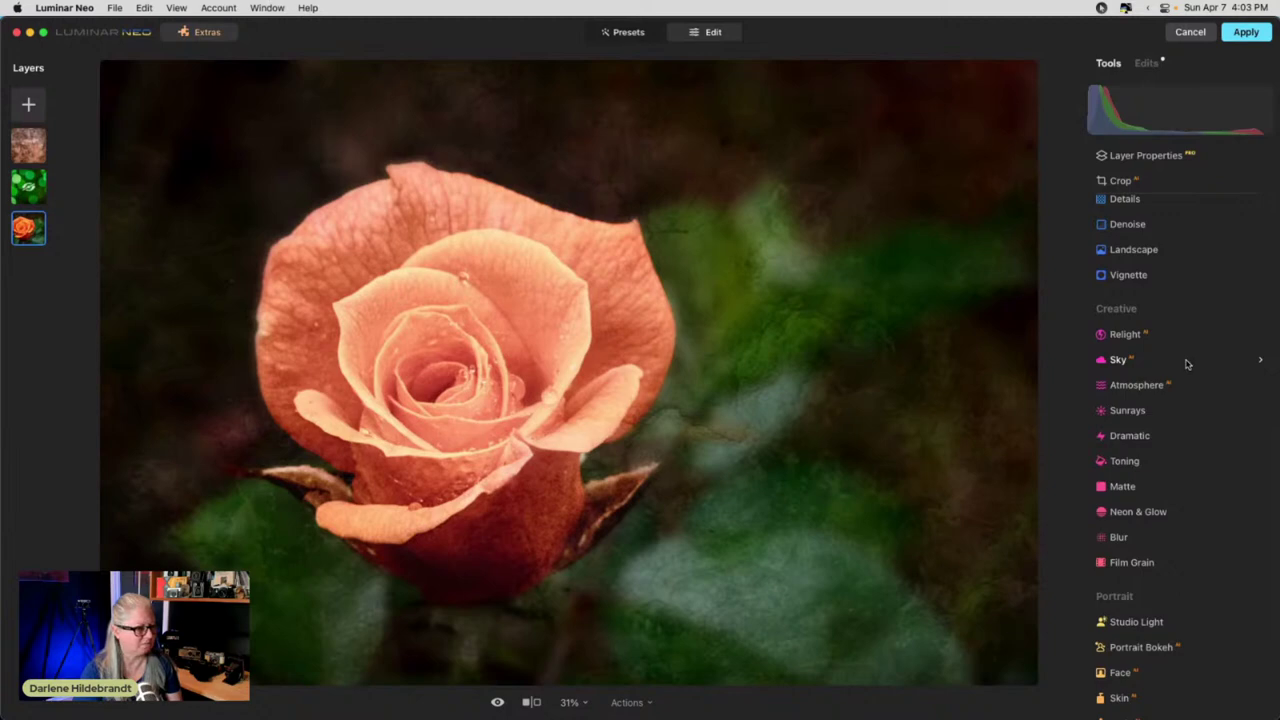
pyautogui.scroll(4, 1187, 364)
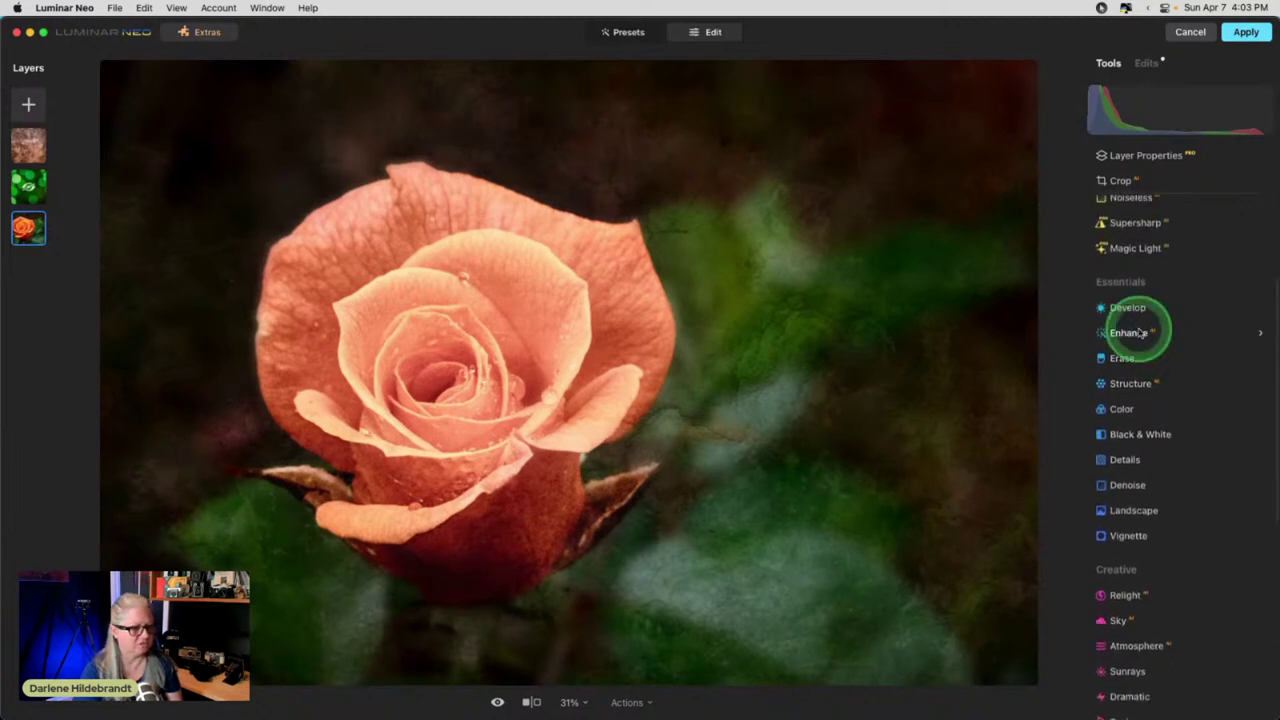
pyautogui.click(1133, 316)
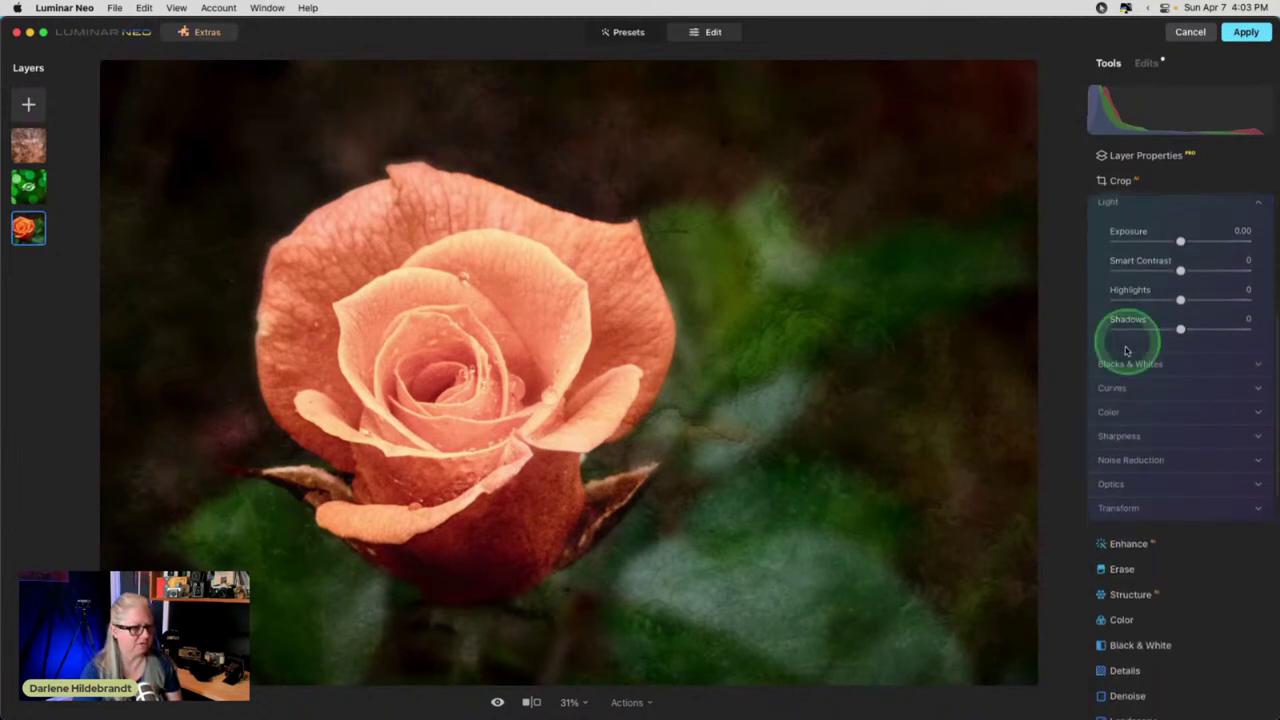
pyautogui.click(1112, 406)
pyautogui.click(1181, 514)
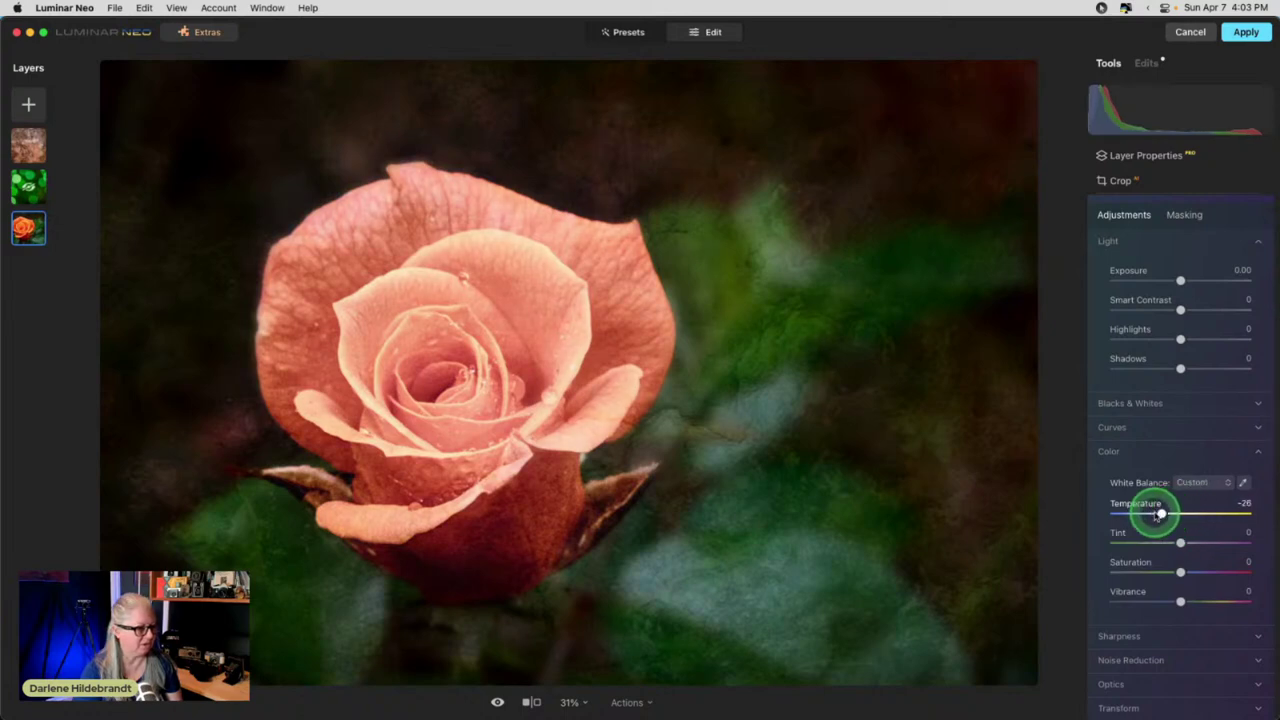
pyautogui.moveTo(1158, 514)
pyautogui.mouseDown()
pyautogui.moveTo(1114, 514)
pyautogui.moveTo(1164, 514)
pyautogui.mouseUp()
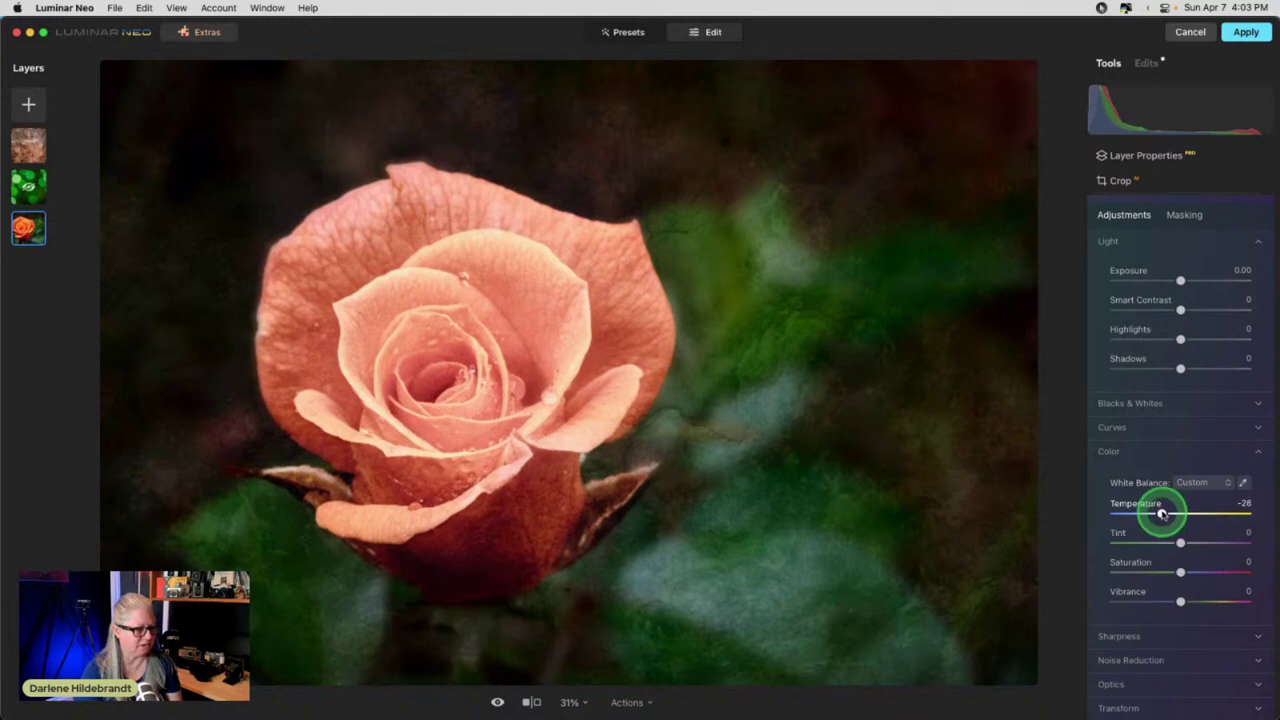
pyautogui.moveTo(1180, 339); pyautogui.dragTo(1092, 337)
pyautogui.moveTo(1180, 309); pyautogui.dragTo(1176, 280)
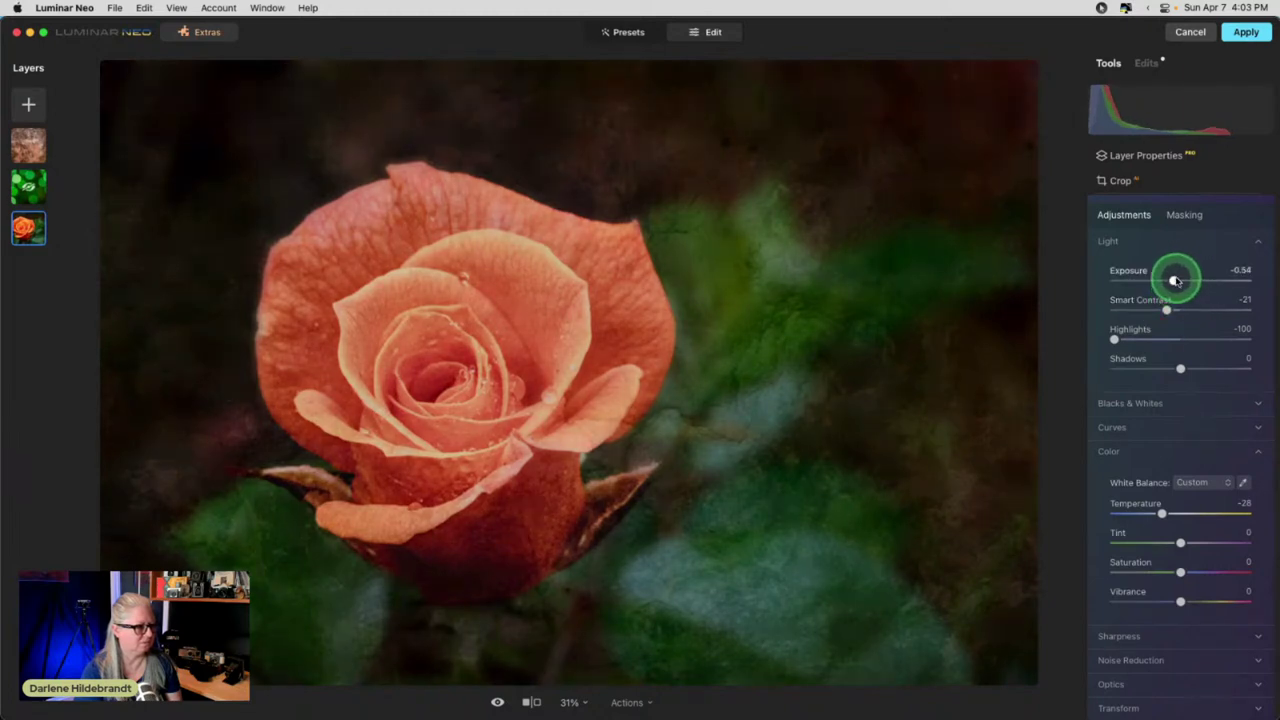
# - Erase the Develop adjustments from the rose with a mask brush of Size 172, Softness 100 and Strength 100
pyautogui.click(1184, 214)
pyautogui.click(1127, 268)
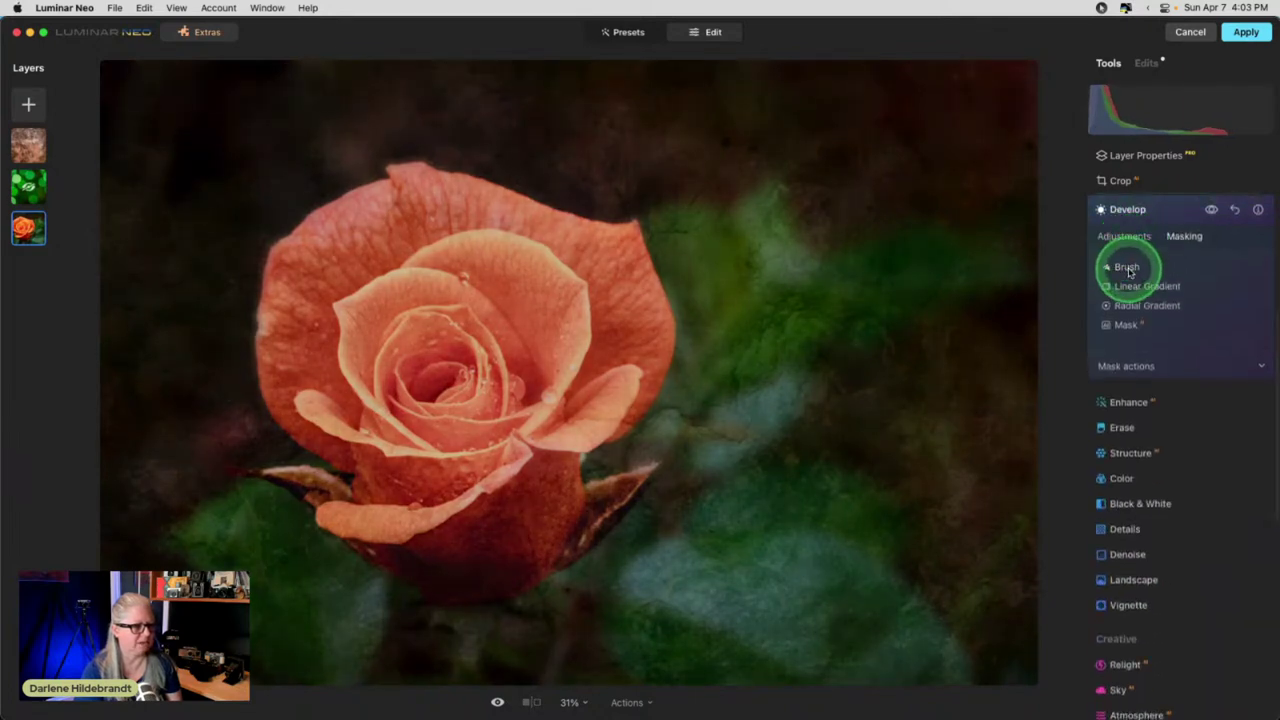
pyautogui.click(1216, 286)
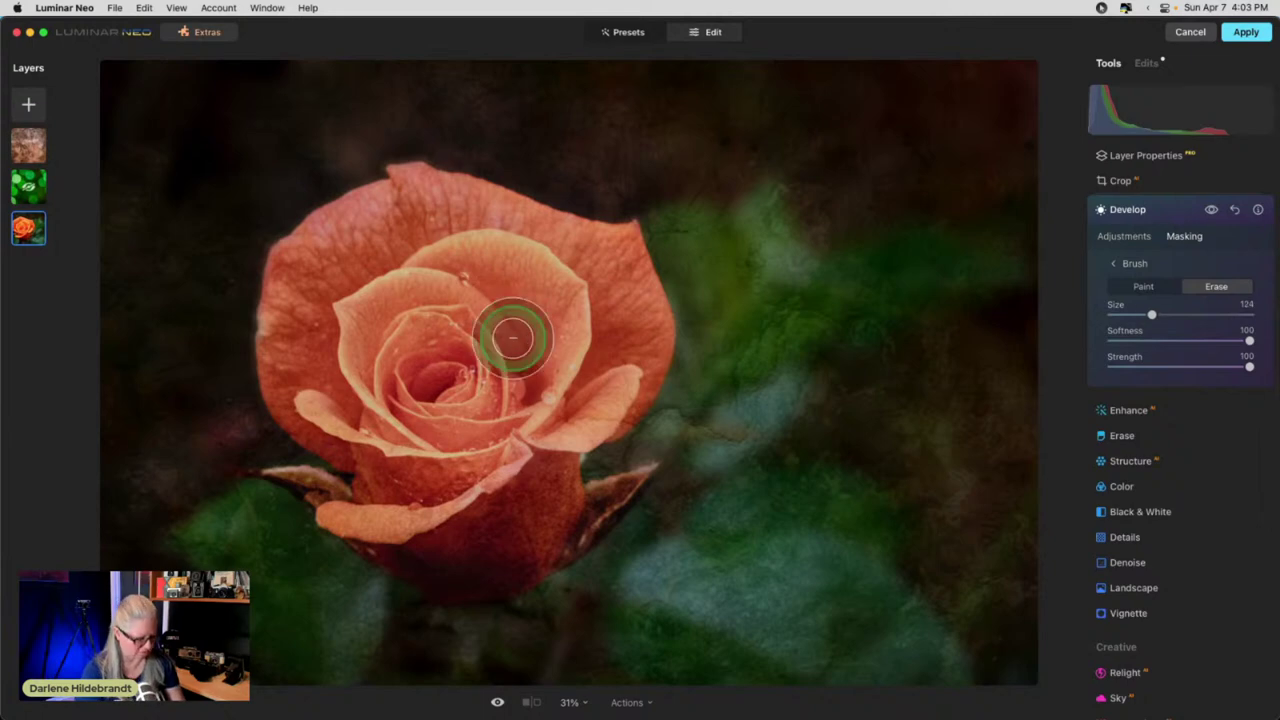
pyautogui.press(']')
pyautogui.press(']')
pyautogui.moveTo(386, 280)
pyautogui.mouseDown()
pyautogui.moveTo(380, 371)
pyautogui.moveTo(366, 230)
pyautogui.moveTo(480, 337)
pyautogui.moveTo(580, 274)
pyautogui.moveTo(606, 297)
pyautogui.moveTo(543, 508)
pyautogui.moveTo(334, 457)
pyautogui.moveTo(414, 251)
pyautogui.moveTo(263, 325)
pyautogui.mouseUp()
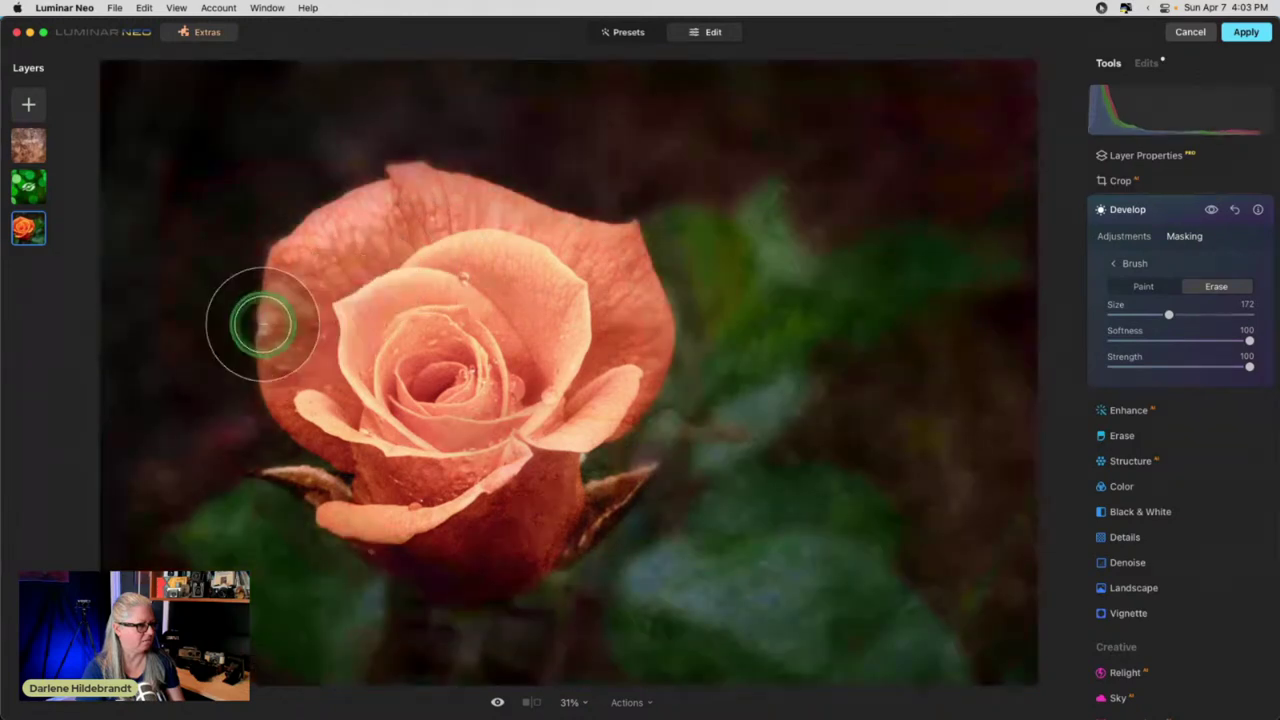
pyautogui.moveTo(460, 520)
pyautogui.mouseDown()
pyautogui.moveTo(485, 564)
pyautogui.moveTo(522, 512)
pyautogui.moveTo(597, 453)
pyautogui.moveTo(630, 320)
pyautogui.moveTo(546, 228)
pyautogui.moveTo(385, 218)
pyautogui.moveTo(302, 323)
pyautogui.moveTo(450, 504)
pyautogui.mouseUp()
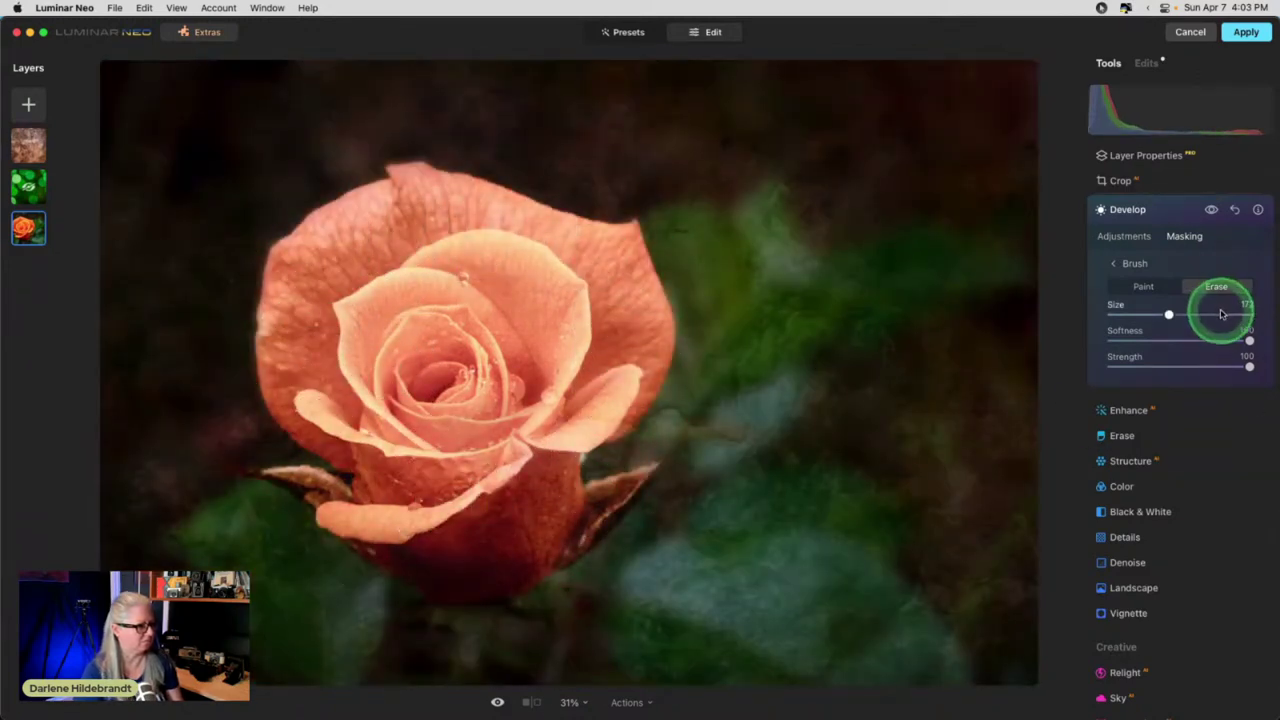
# - Compare the photo with and without the Develop adjustments, erase more of the effect from the rose's lower petals, and close Develop
pyautogui.click(1211, 211)
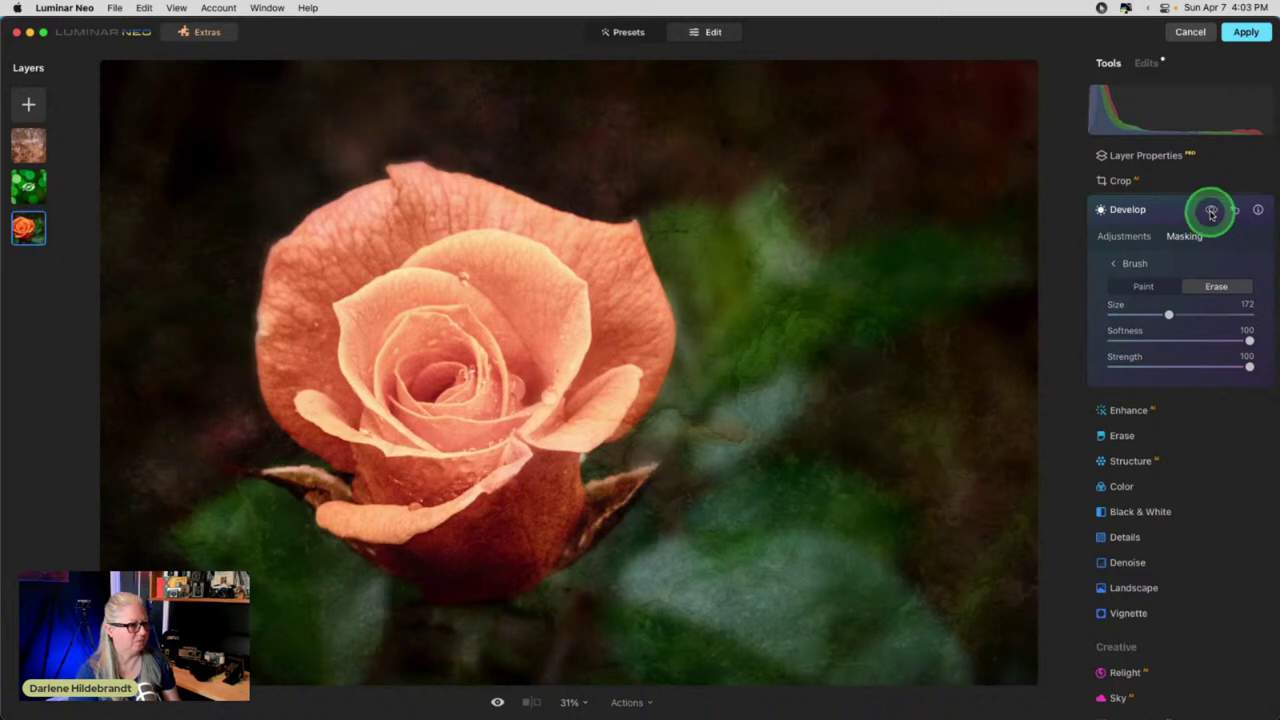
pyautogui.click(1211, 211)
pyautogui.click(1211, 211)
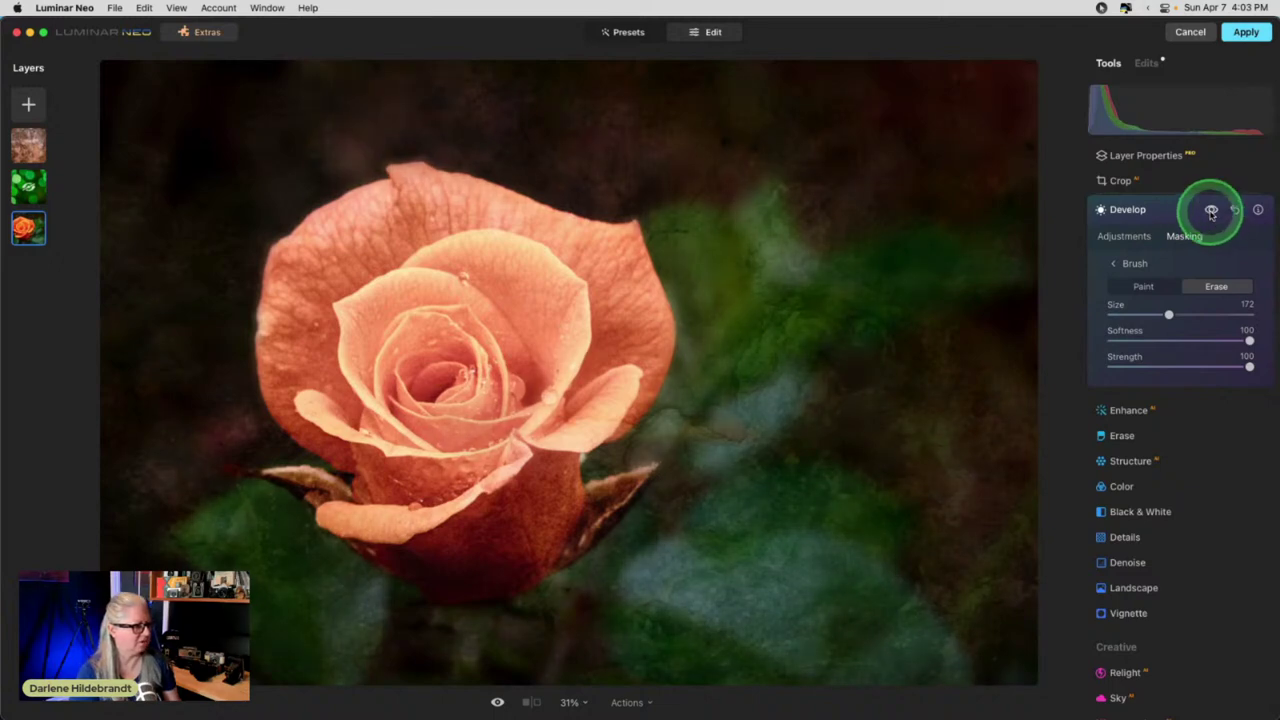
pyautogui.moveTo(520, 410)
pyautogui.mouseDown()
pyautogui.moveTo(482, 387)
pyautogui.moveTo(481, 432)
pyautogui.moveTo(581, 297)
pyautogui.moveTo(512, 455)
pyautogui.moveTo(454, 498)
pyautogui.moveTo(352, 415)
pyautogui.moveTo(449, 534)
pyautogui.mouseUp()
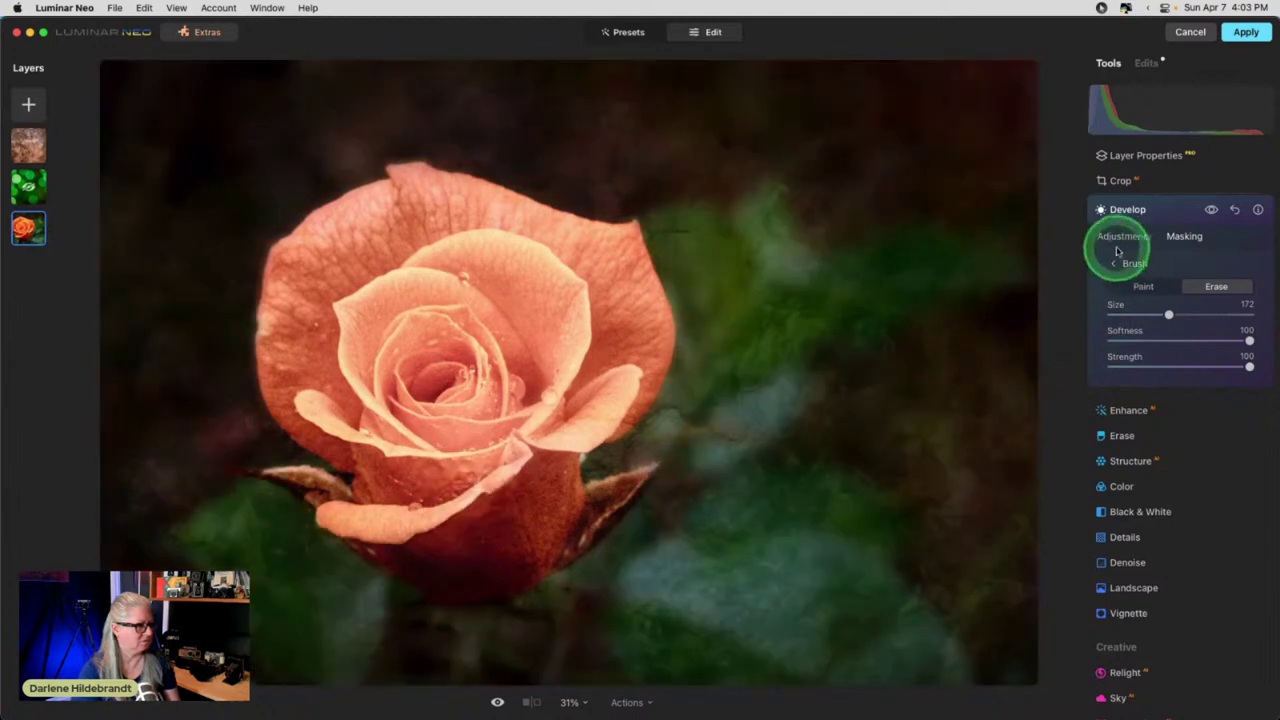
pyautogui.click(1160, 213)
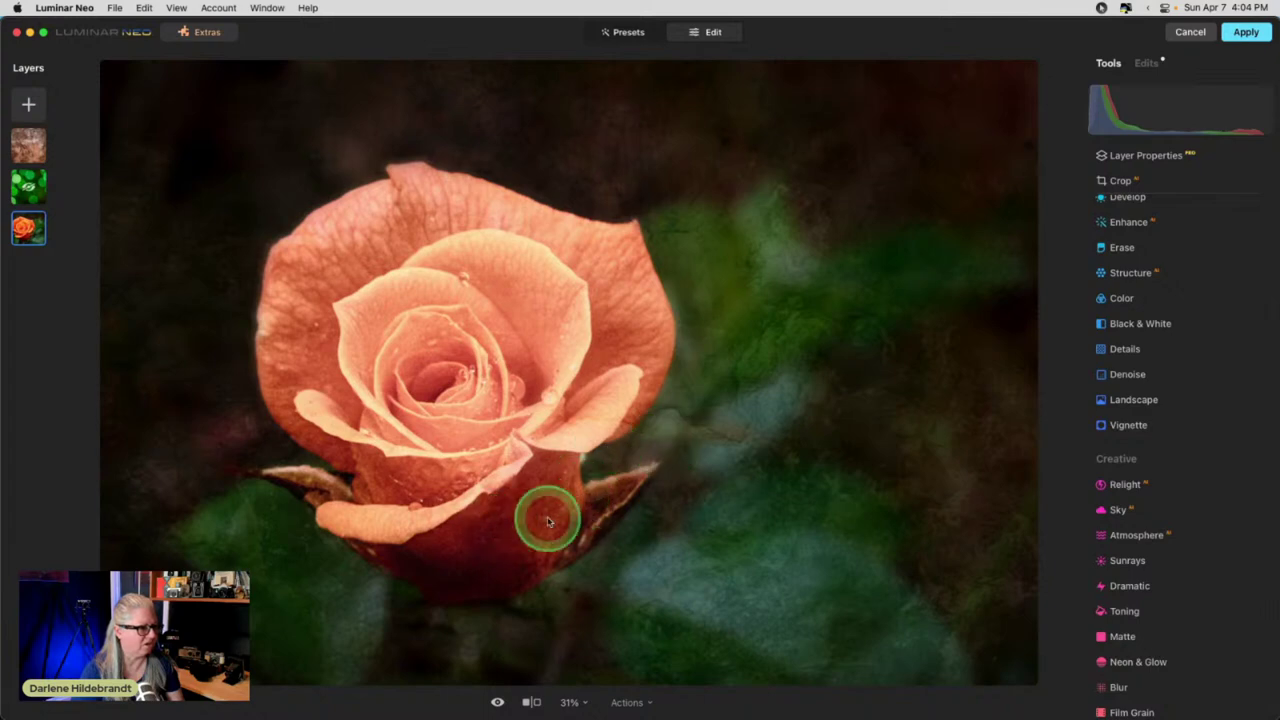
# - Flip the stone texture layer vertically, try it flipped horizontally as well, restore its horizontal orientation, and close Layer Properties
pyautogui.click(27, 140)
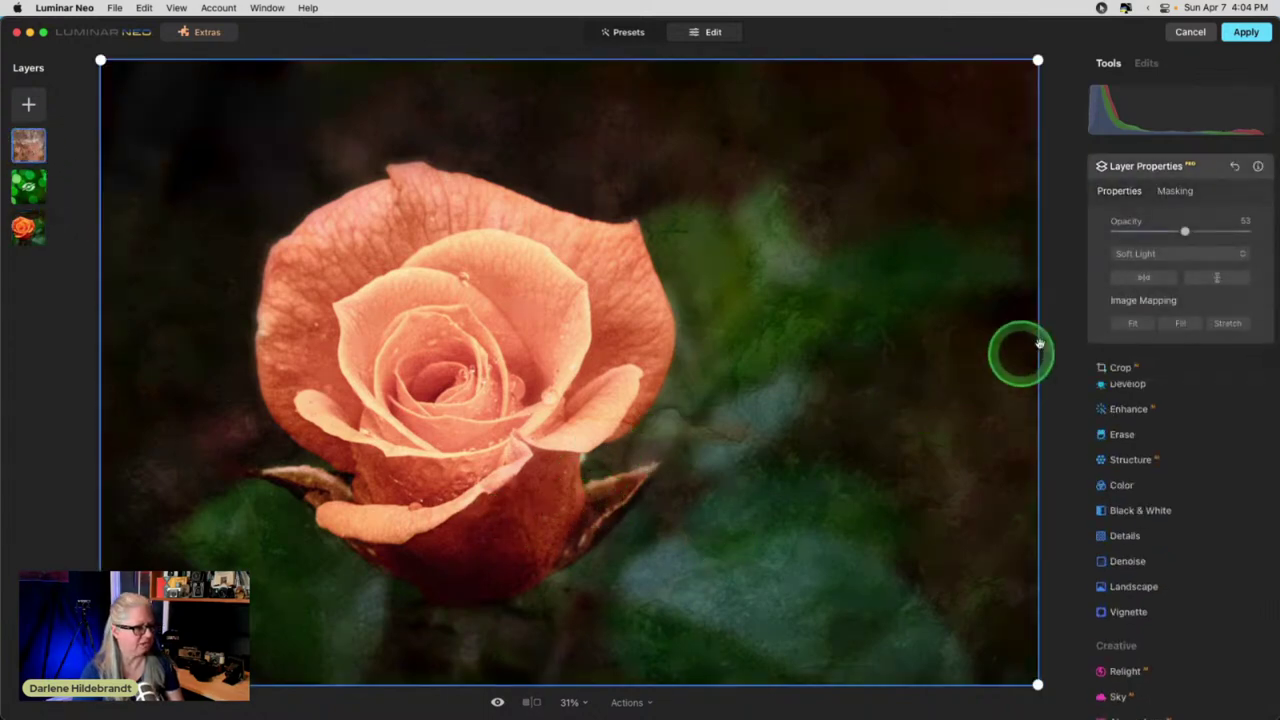
pyautogui.click(1213, 277)
pyautogui.click(1213, 277)
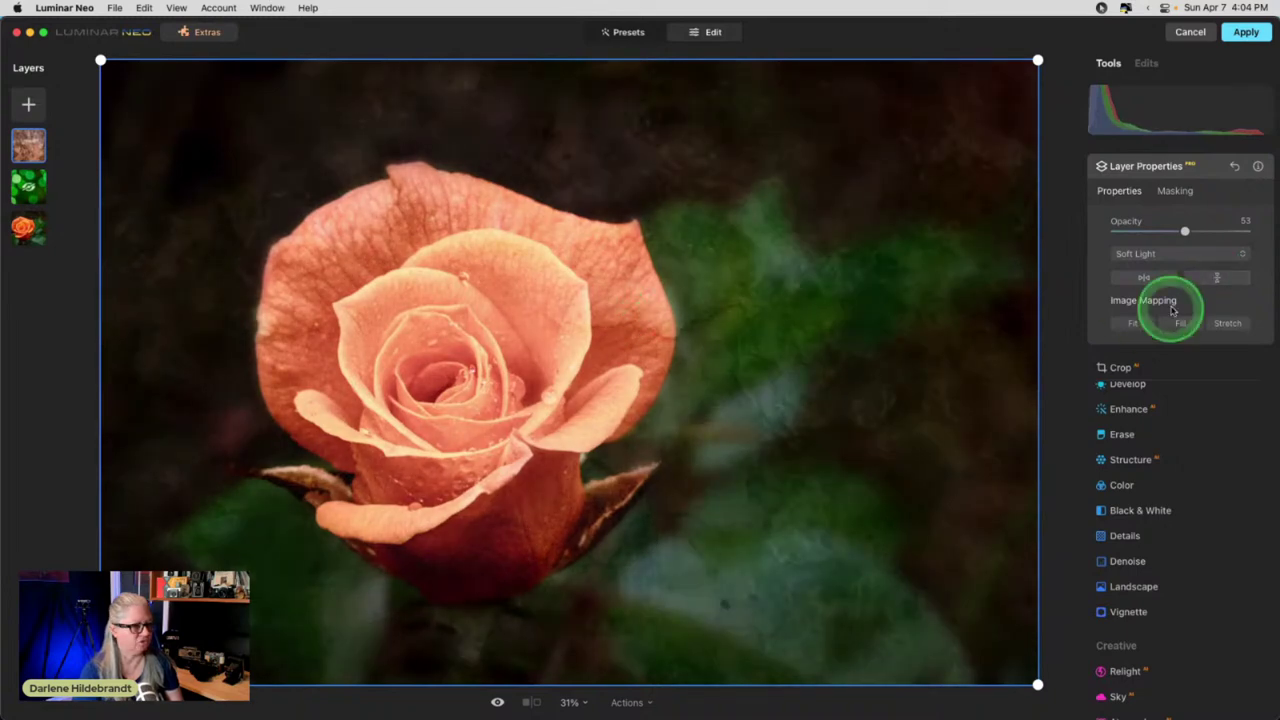
pyautogui.click(1148, 277)
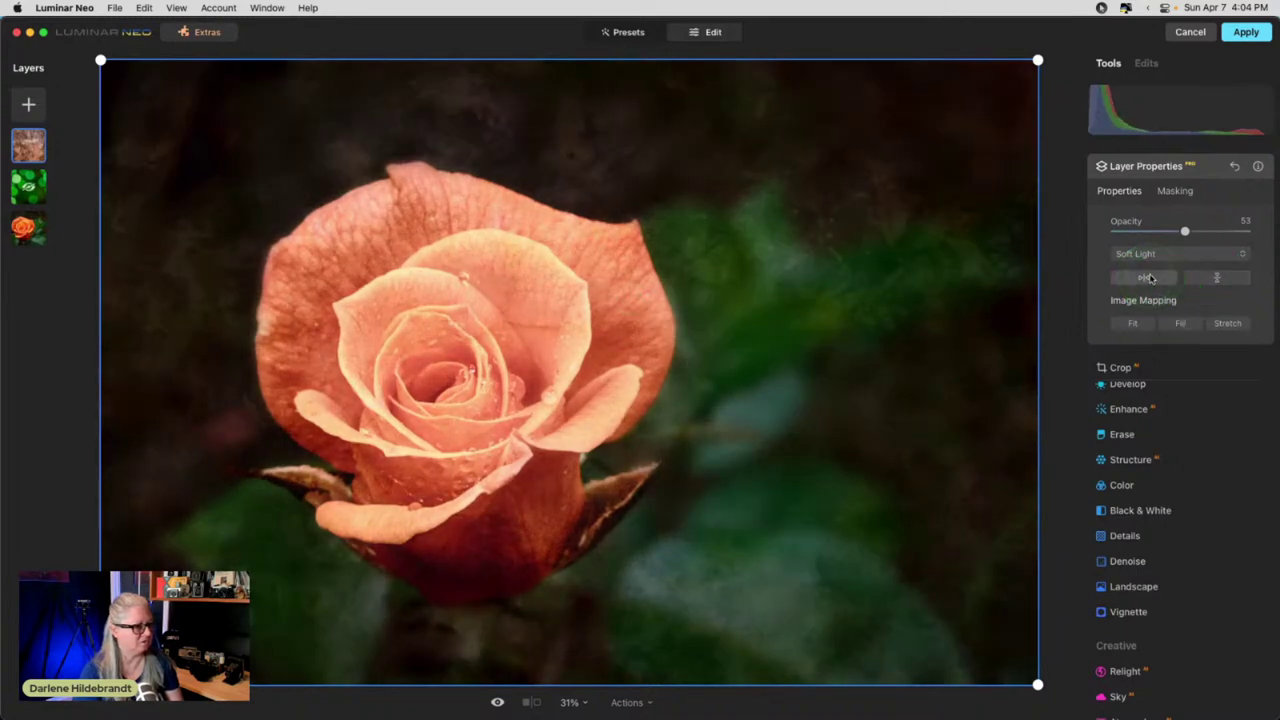
pyautogui.click(1150, 278)
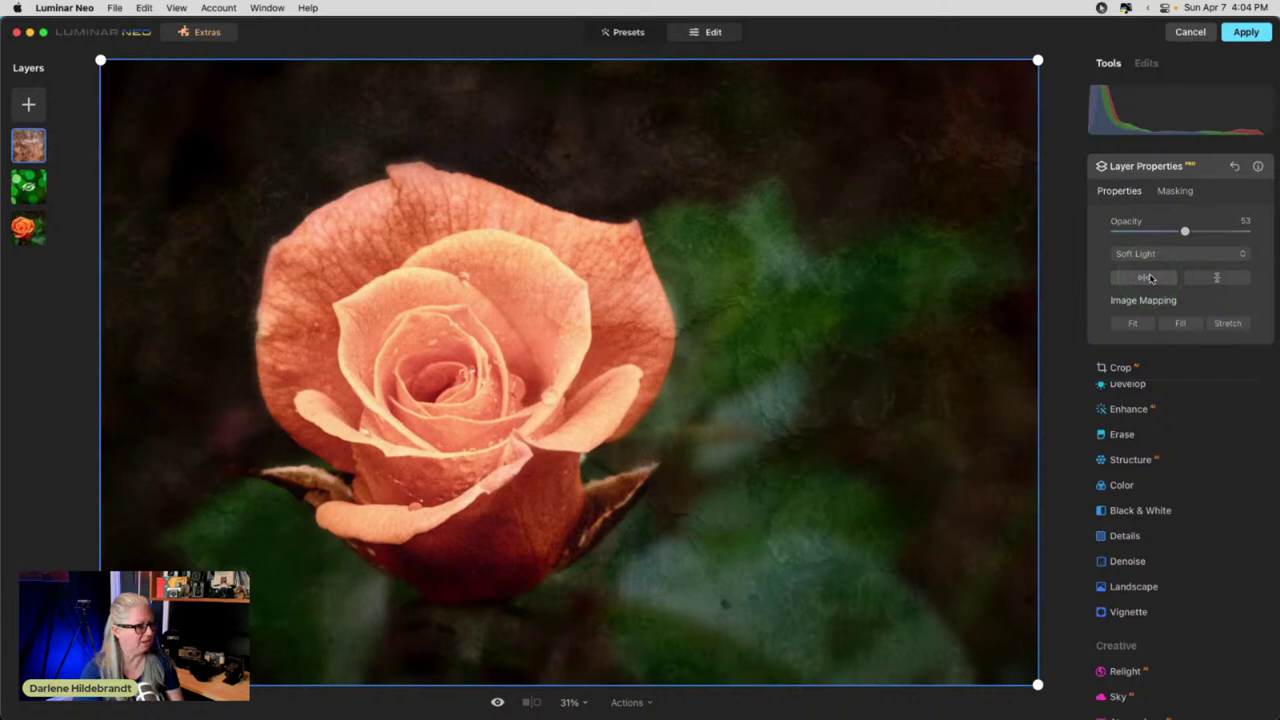
pyautogui.click(1148, 277)
pyautogui.click(1185, 191)
pyautogui.click(1203, 168)
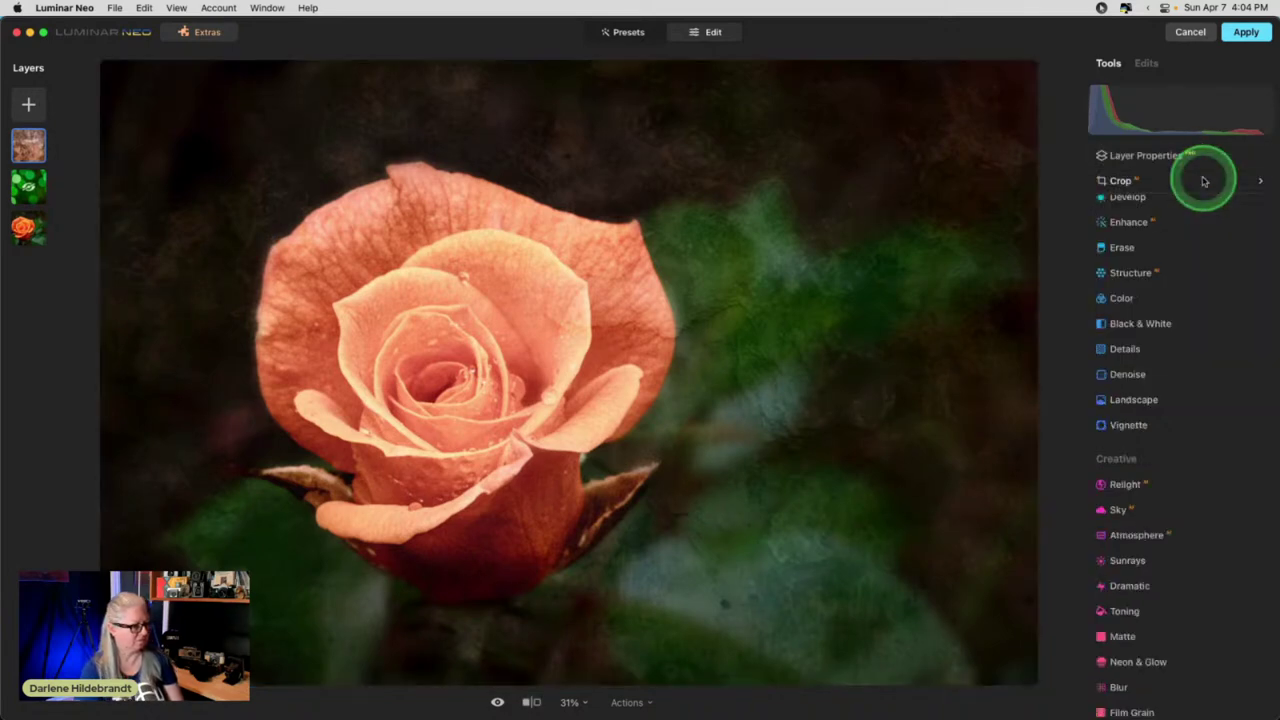
# - Try the texture layer in further horizontal and vertical flips, and return it to its previous orientation
pyautogui.click(1195, 158)
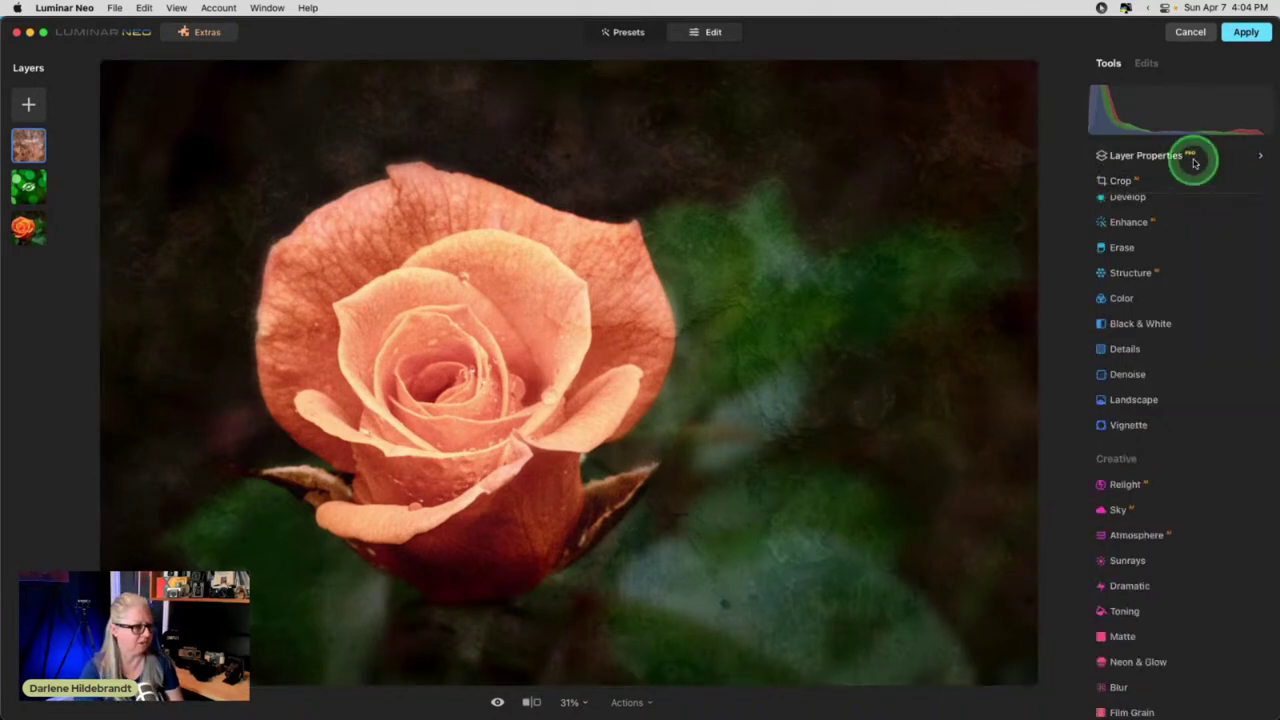
pyautogui.click(1145, 278)
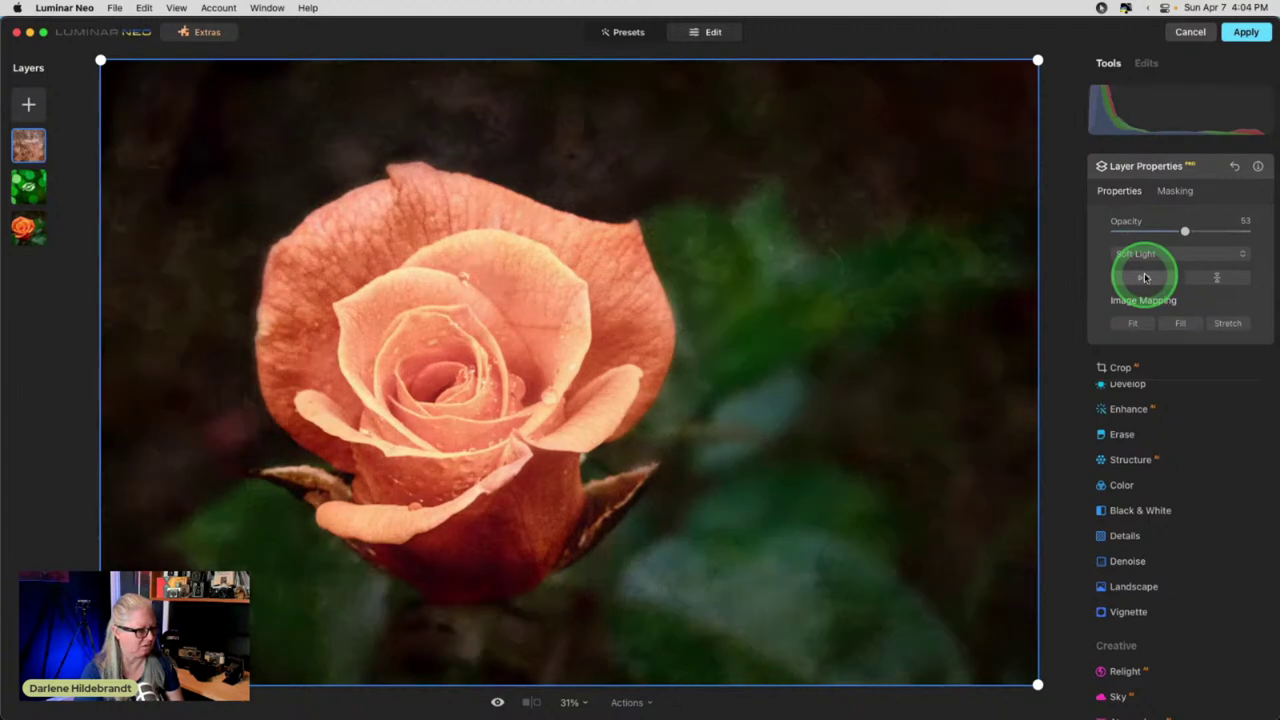
pyautogui.click(1217, 278)
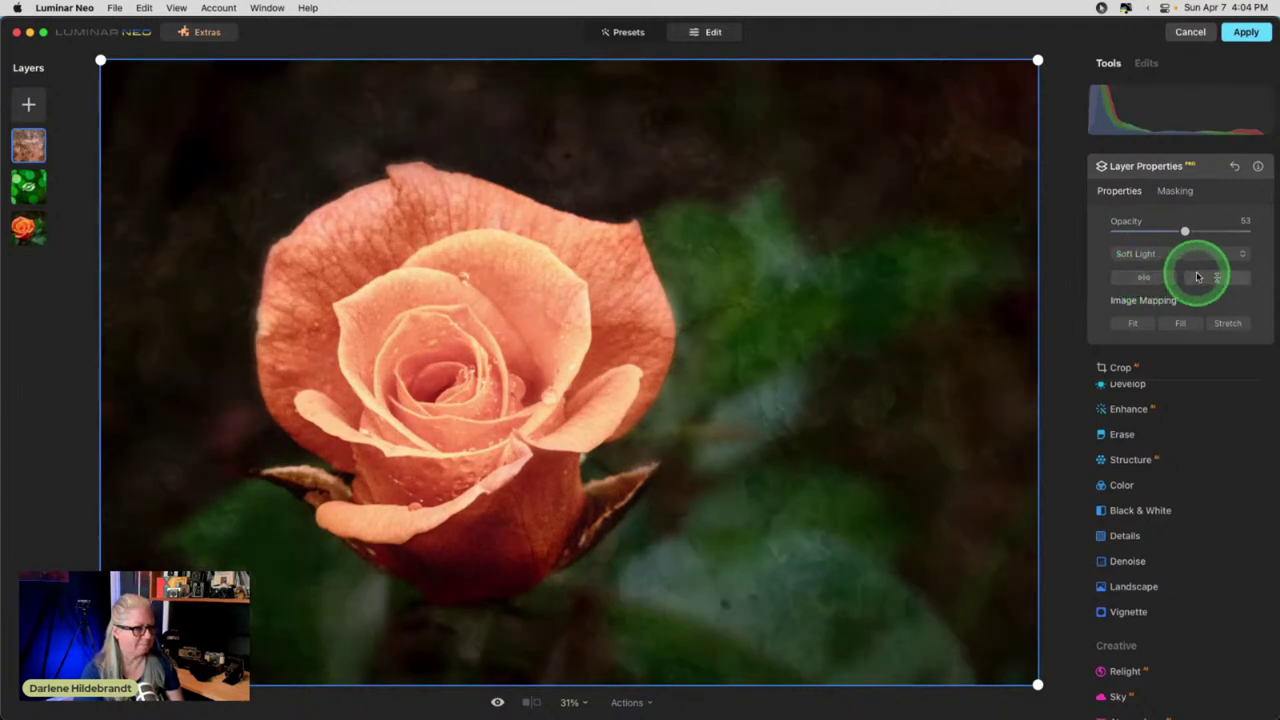
pyautogui.click(1217, 278)
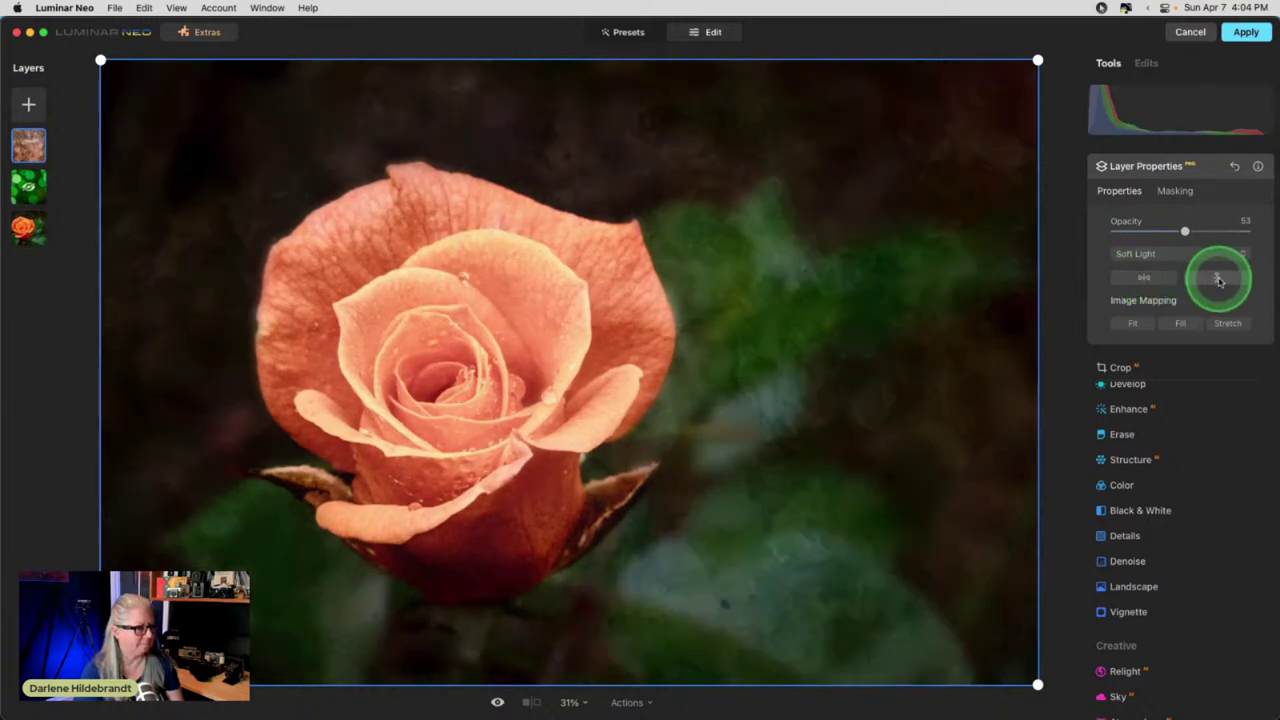
pyautogui.click(1212, 173)
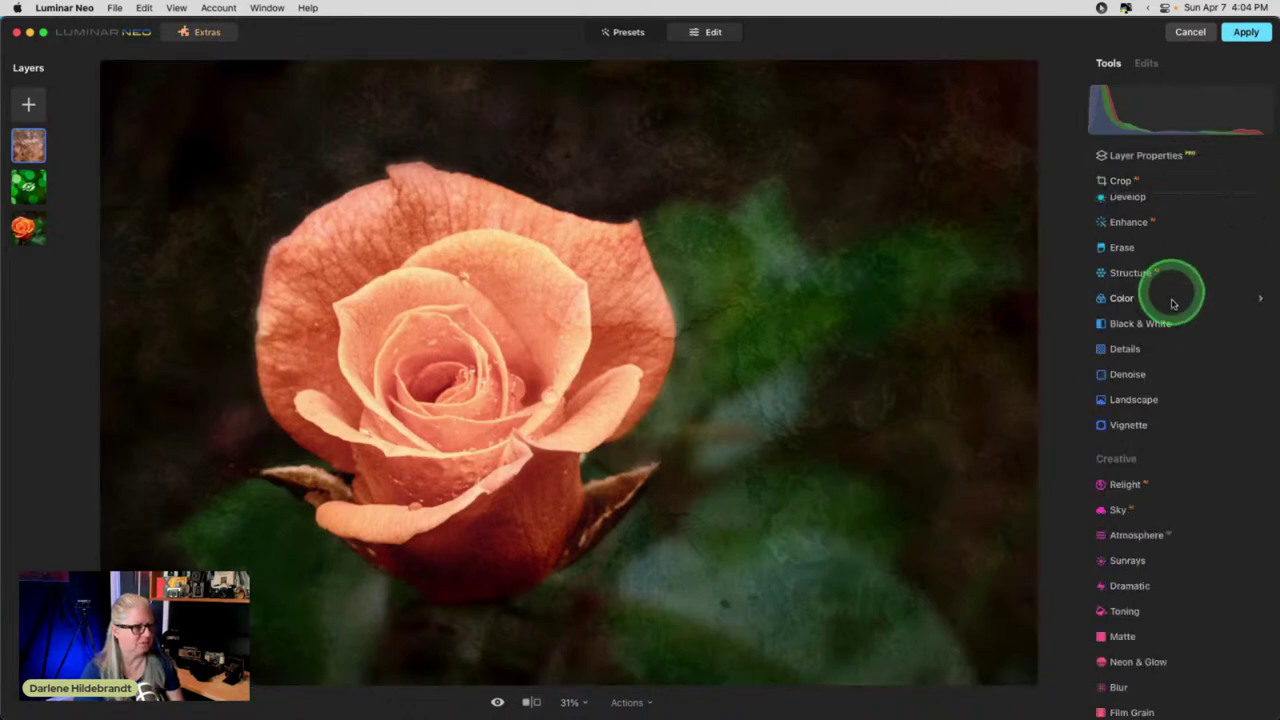
# - Remove the small dark spot on the texture over the lower leaf using Erase with a brush Size of 20
pyautogui.click(1122, 247)
pyautogui.click(724, 604)
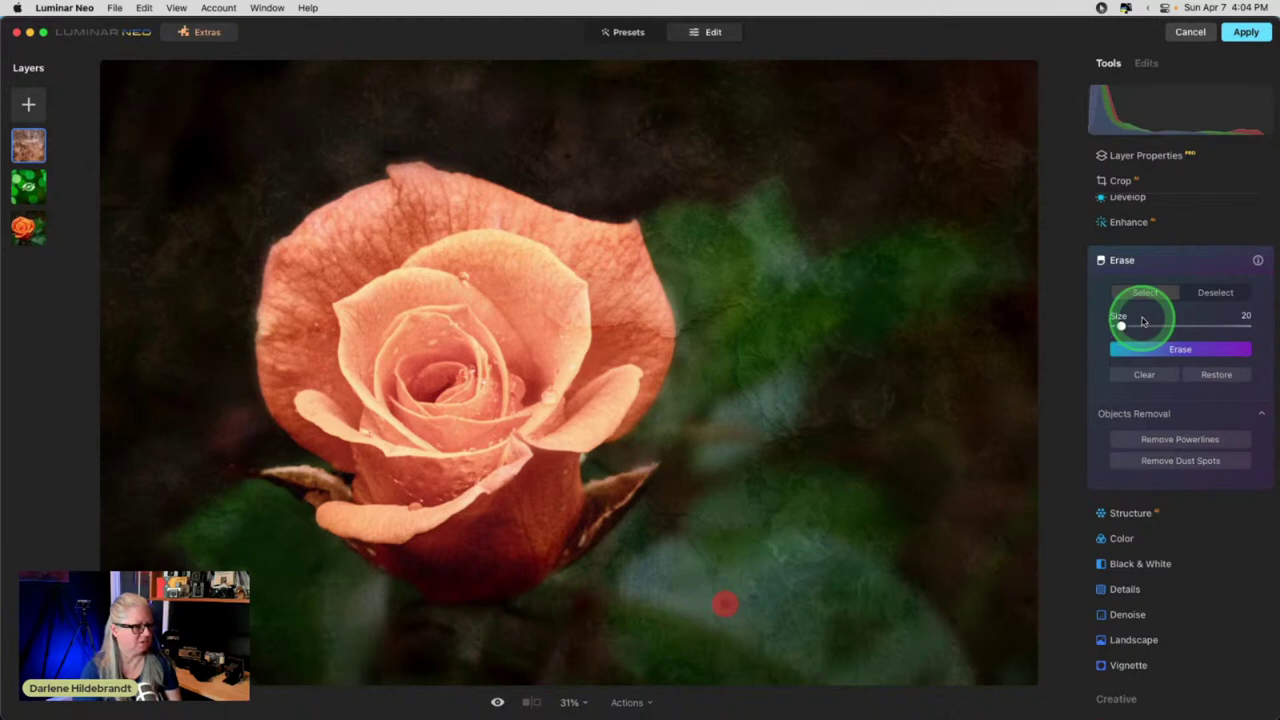
pyautogui.click(1168, 352)
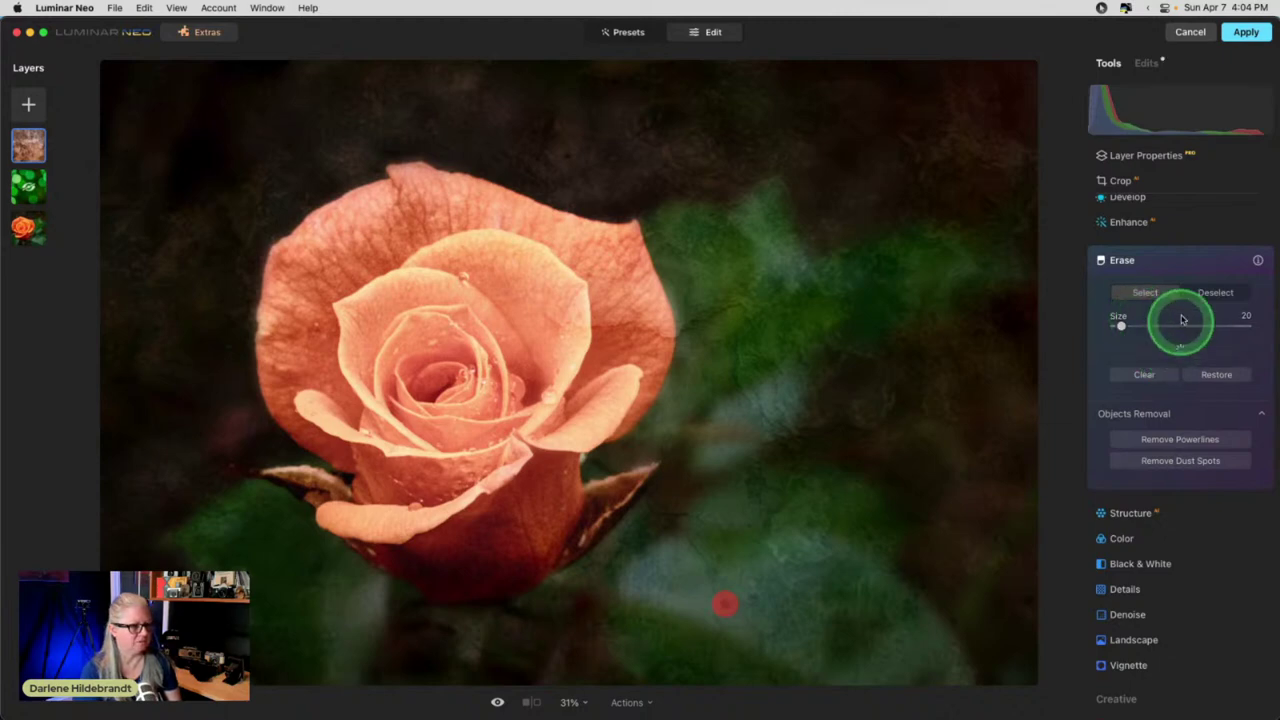
pyautogui.click(1181, 264)
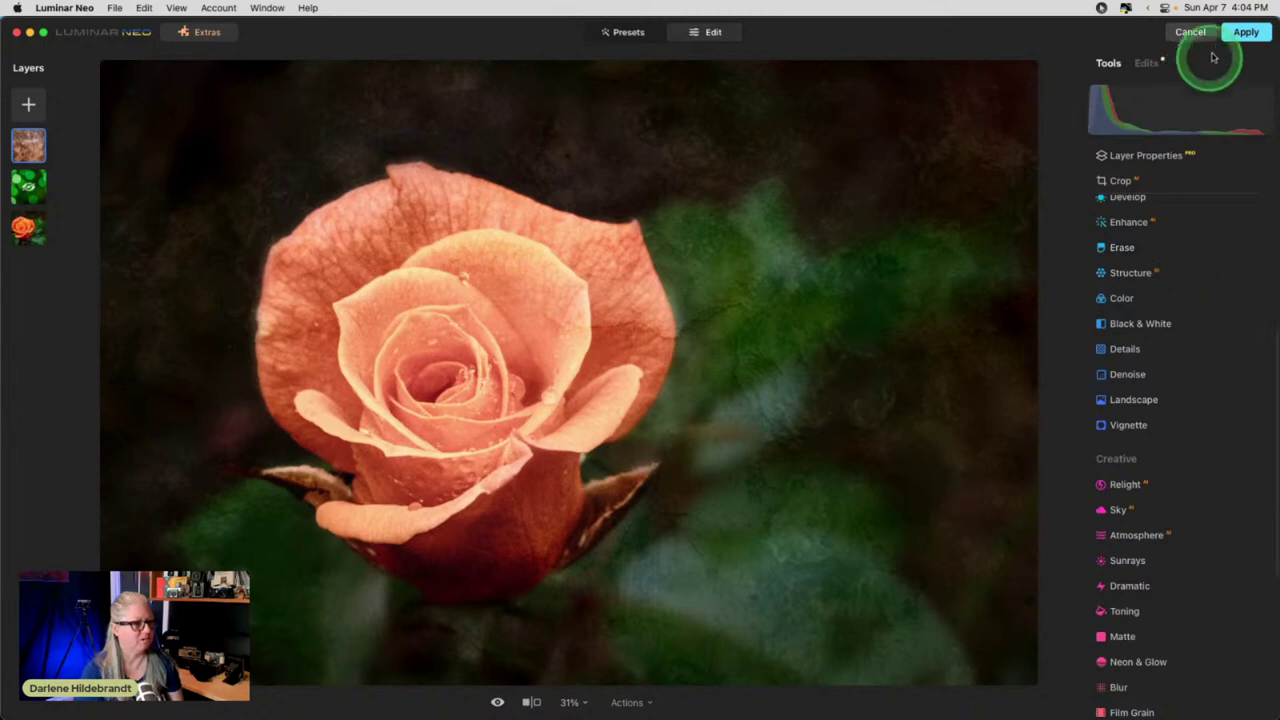
# - Apply the layered edits to return to Lightroom Classic, and display the original CR2 version of the rose for comparison
pyautogui.click(1240, 32)
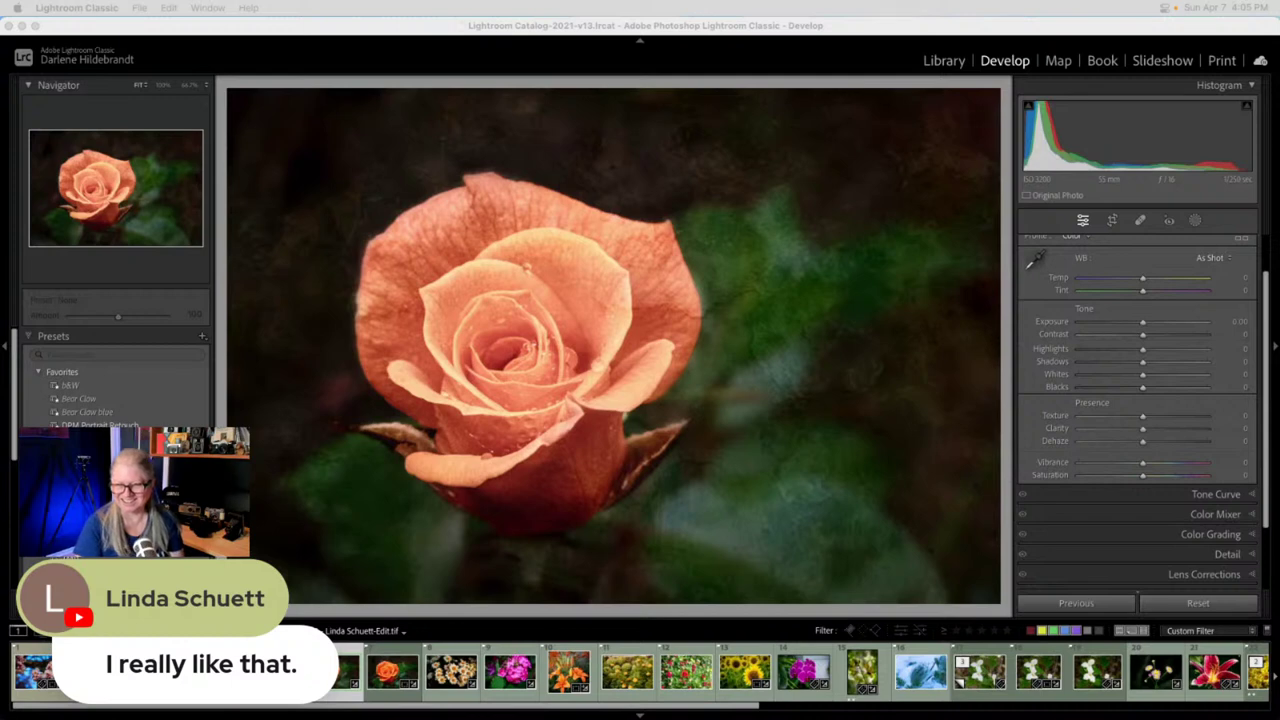
pyautogui.click(1143, 441)
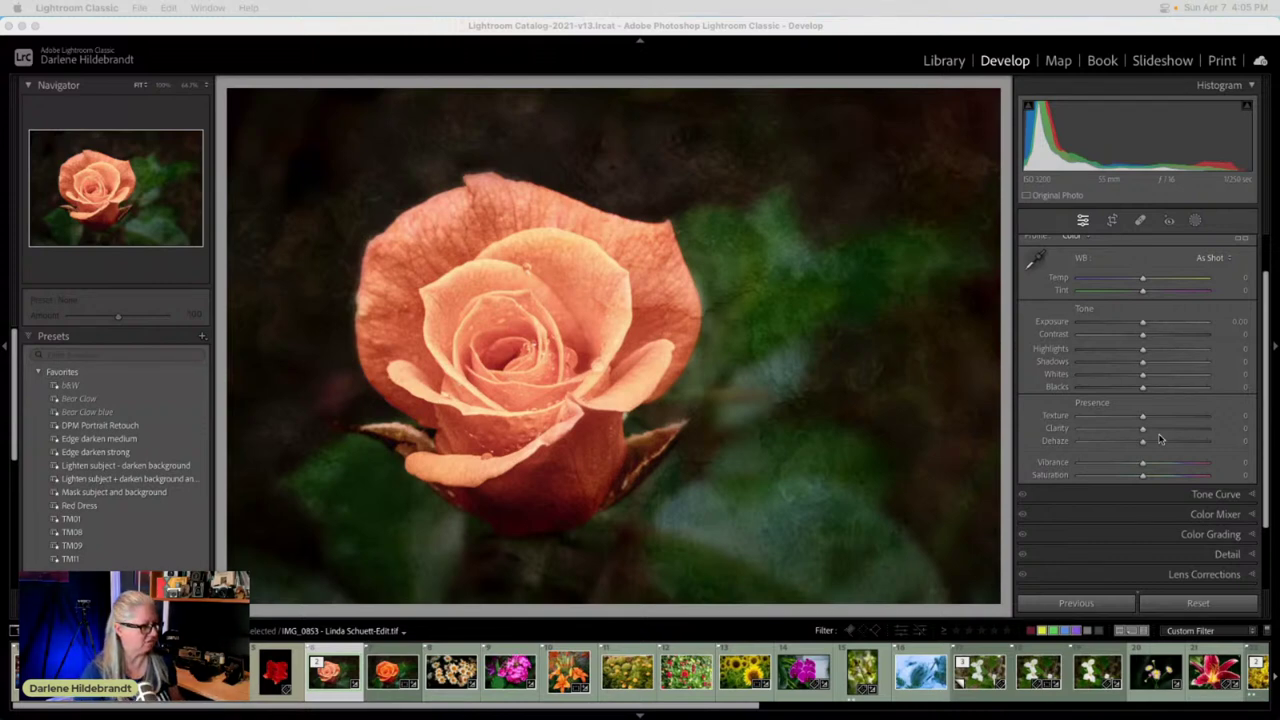
pyautogui.moveTo(1160, 438); pyautogui.dragTo(372, 612)
pyautogui.press('Right')
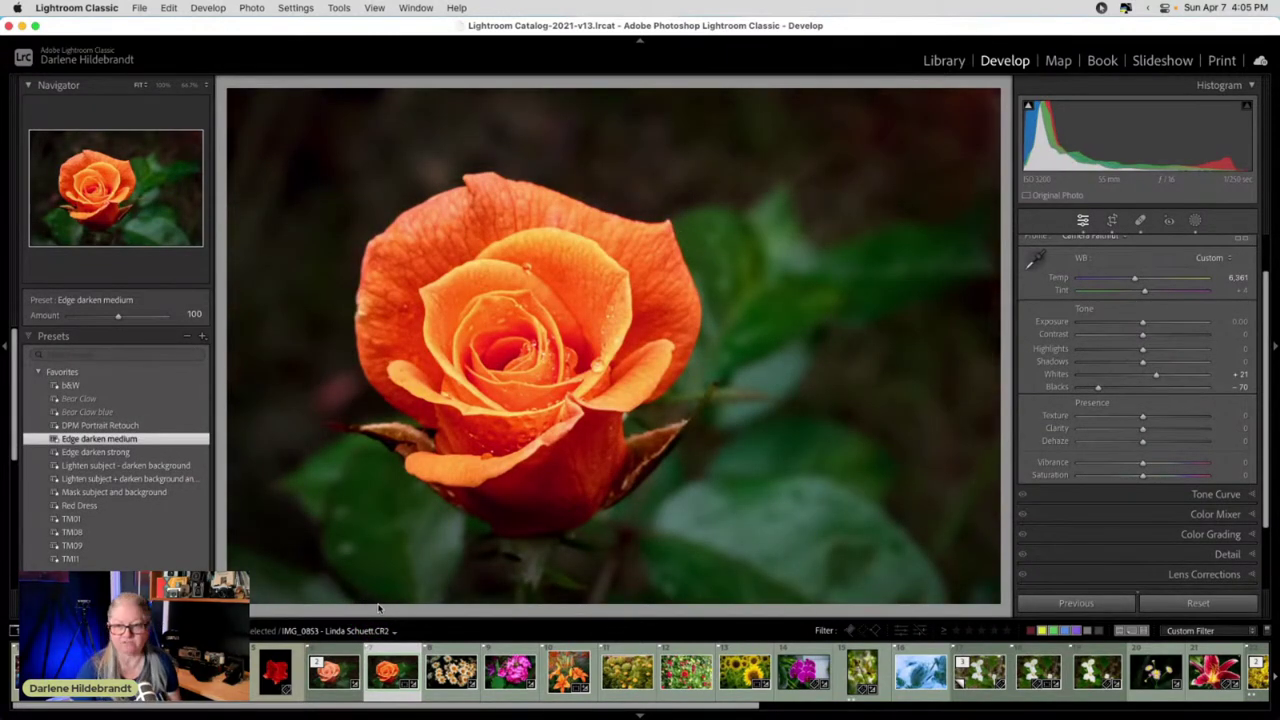
# - Copy only the Crop settings, including Straighten Angle and Aspect Ratio, from the edited CR2 rose photo
pyautogui.click(378, 607)
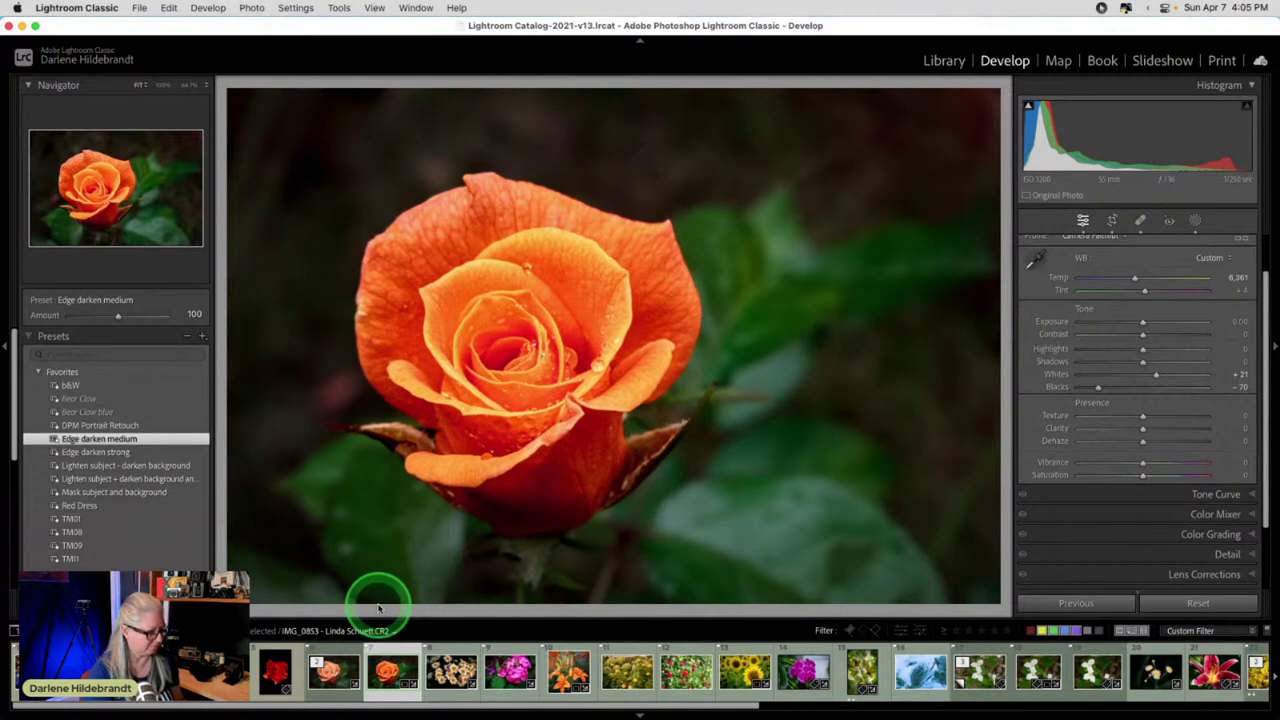
pyautogui.press('super+shift+c')
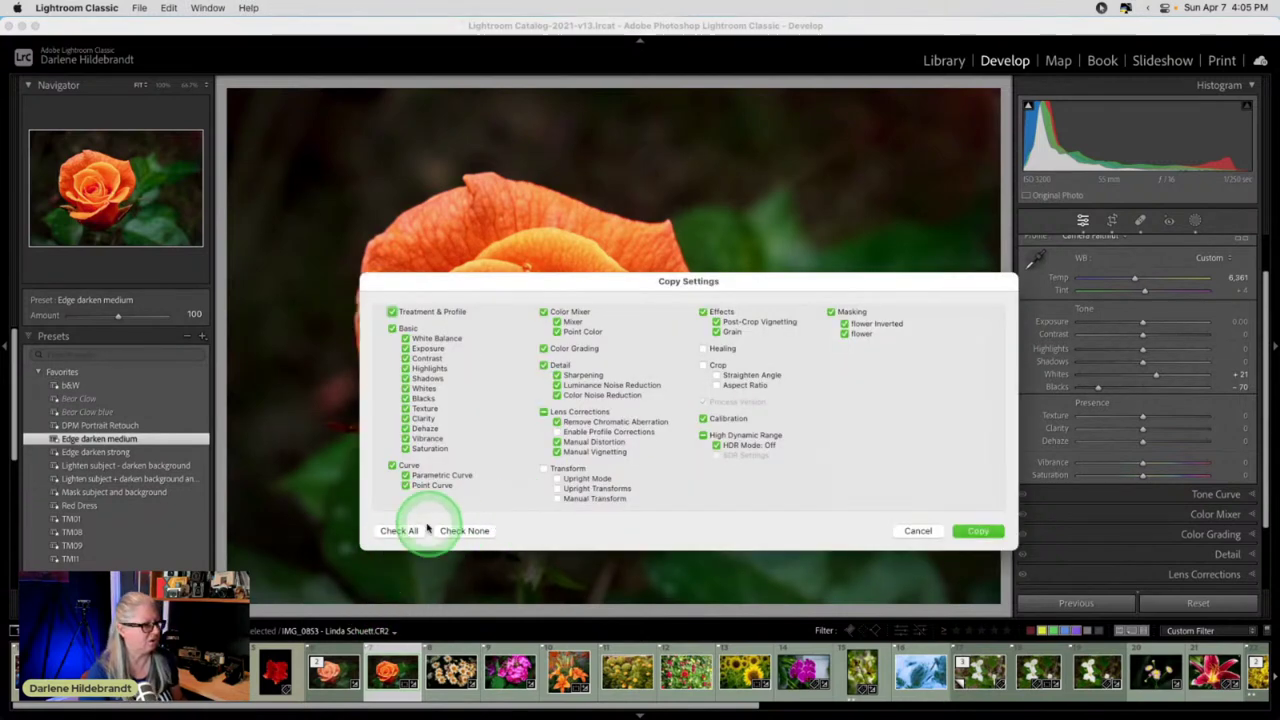
pyautogui.click(460, 530)
pyautogui.click(715, 366)
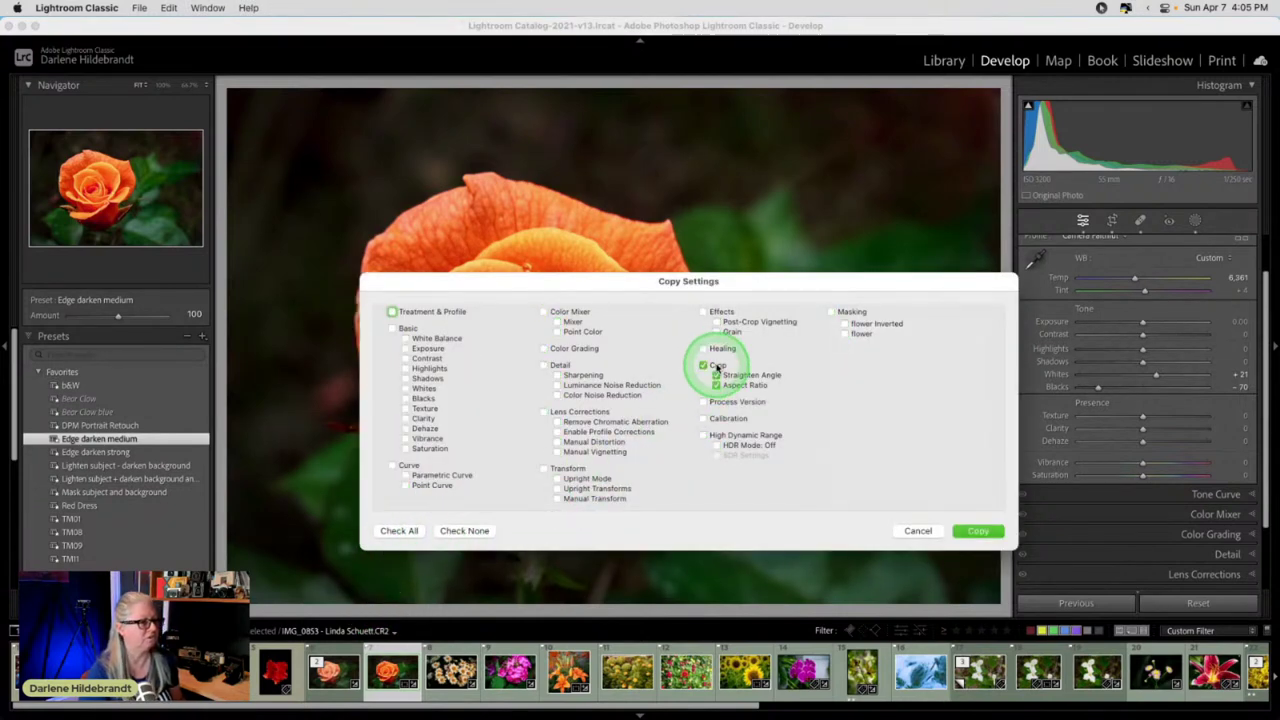
pyautogui.press('Return')
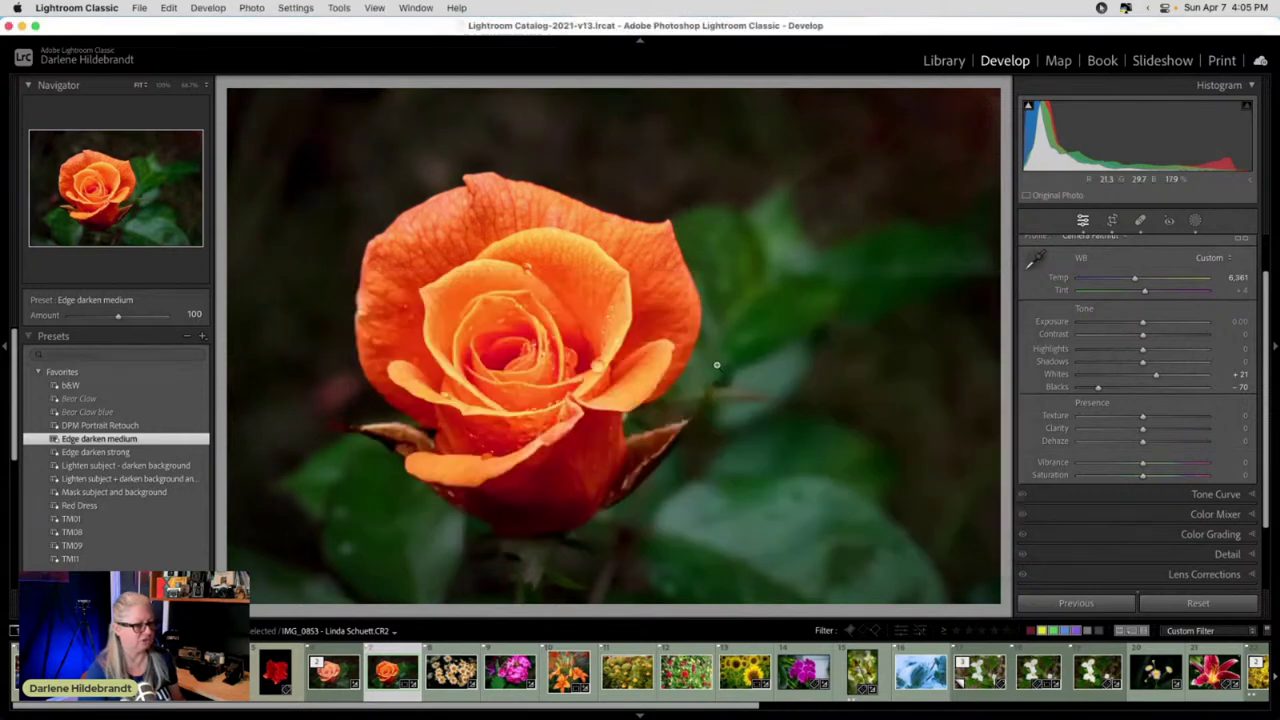
# - Create a virtual copy of the CR2 rose, reset its develop settings, and paste the copied crop onto it
pyautogui.click(716, 365)
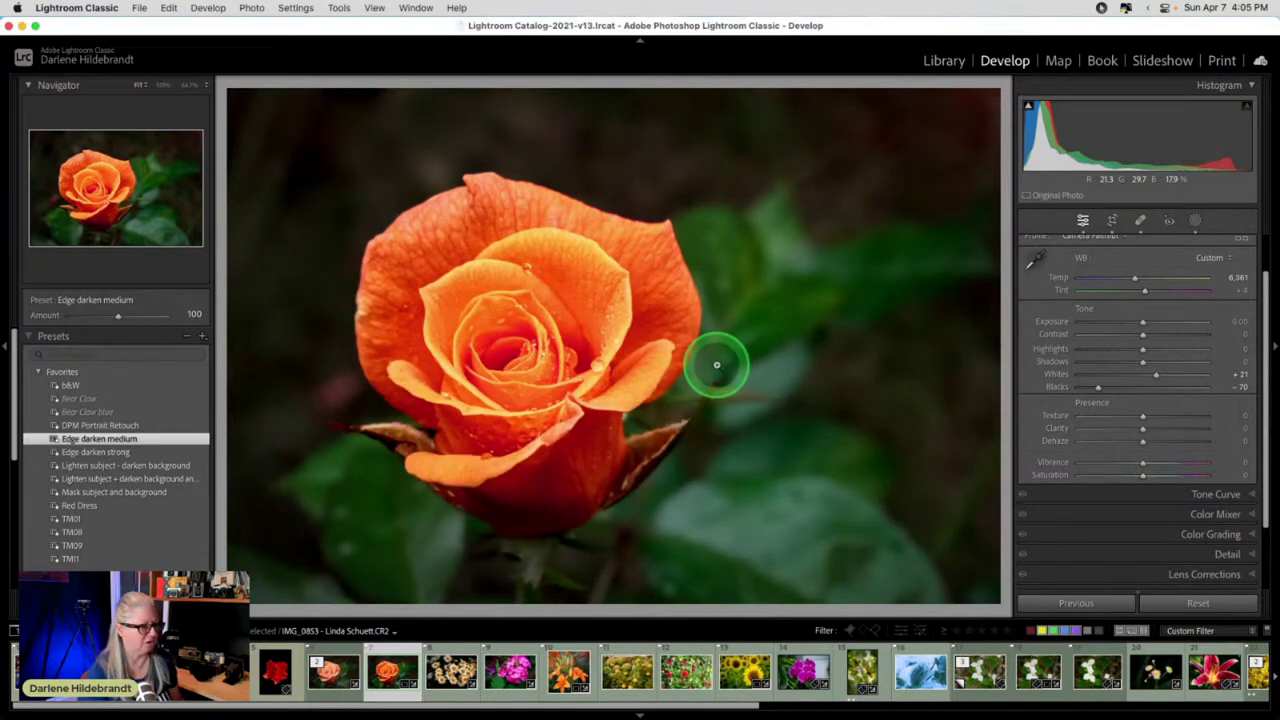
pyautogui.click(829, 449)
pyautogui.press('super+apostrophe')
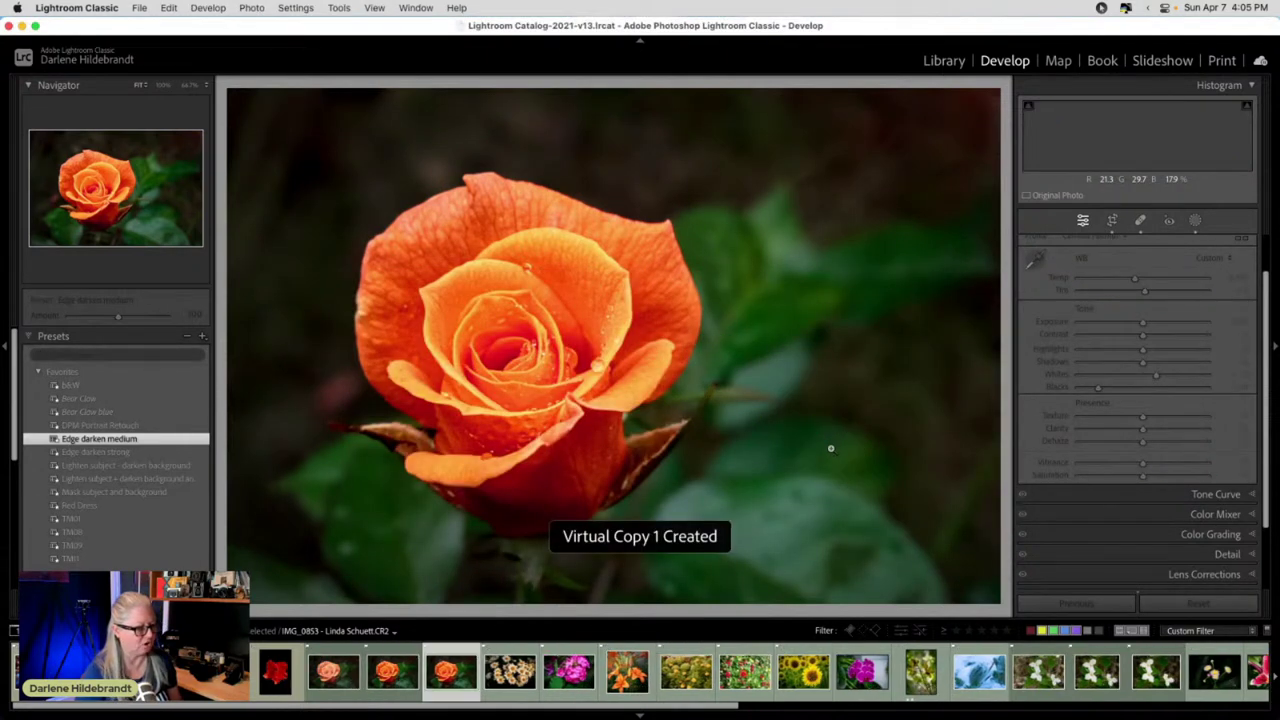
pyautogui.click(1197, 603)
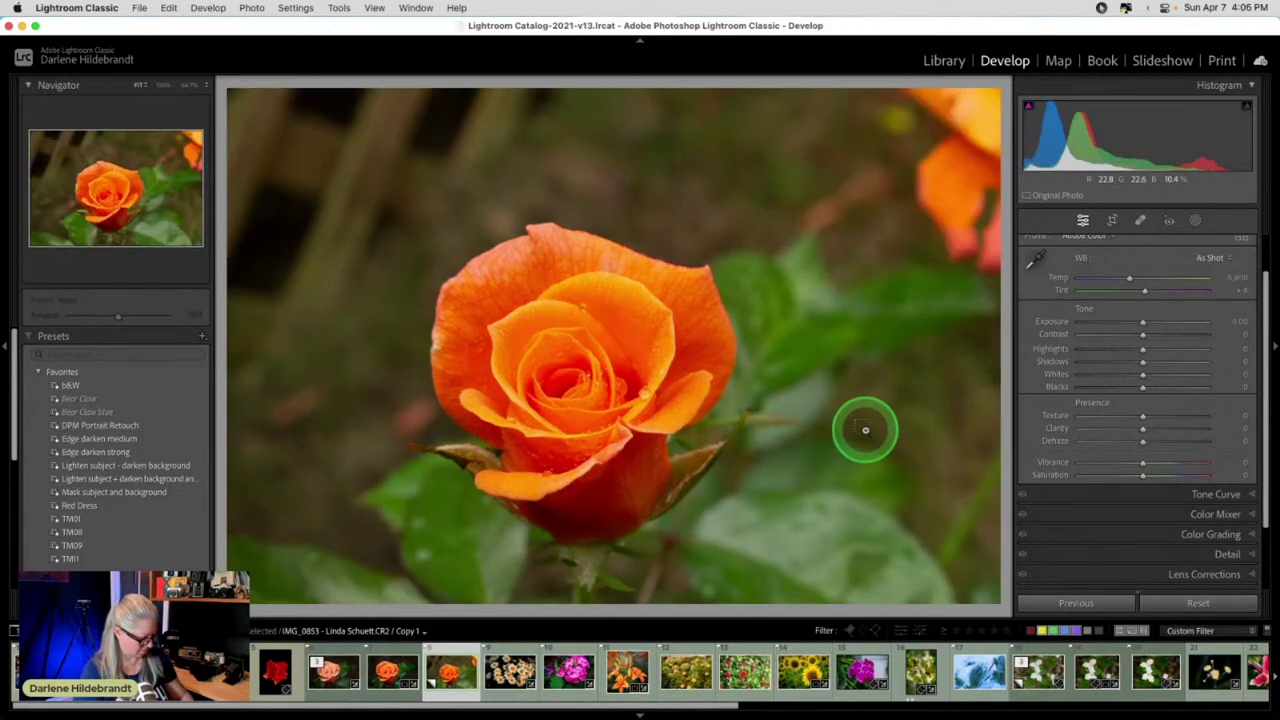
pyautogui.click(865, 430)
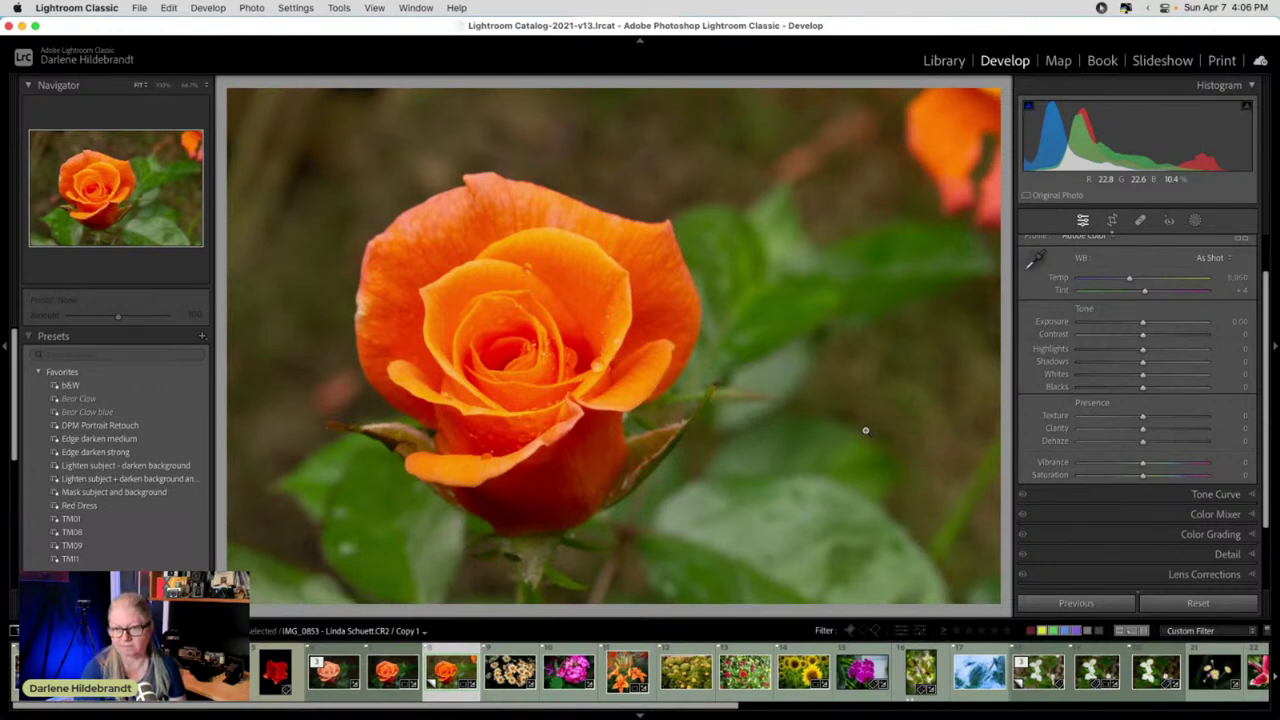
# - Step back through the edited CR2 to the TIFF version of the rose, try an overall Temp of +33, and reset it
pyautogui.press('Left')
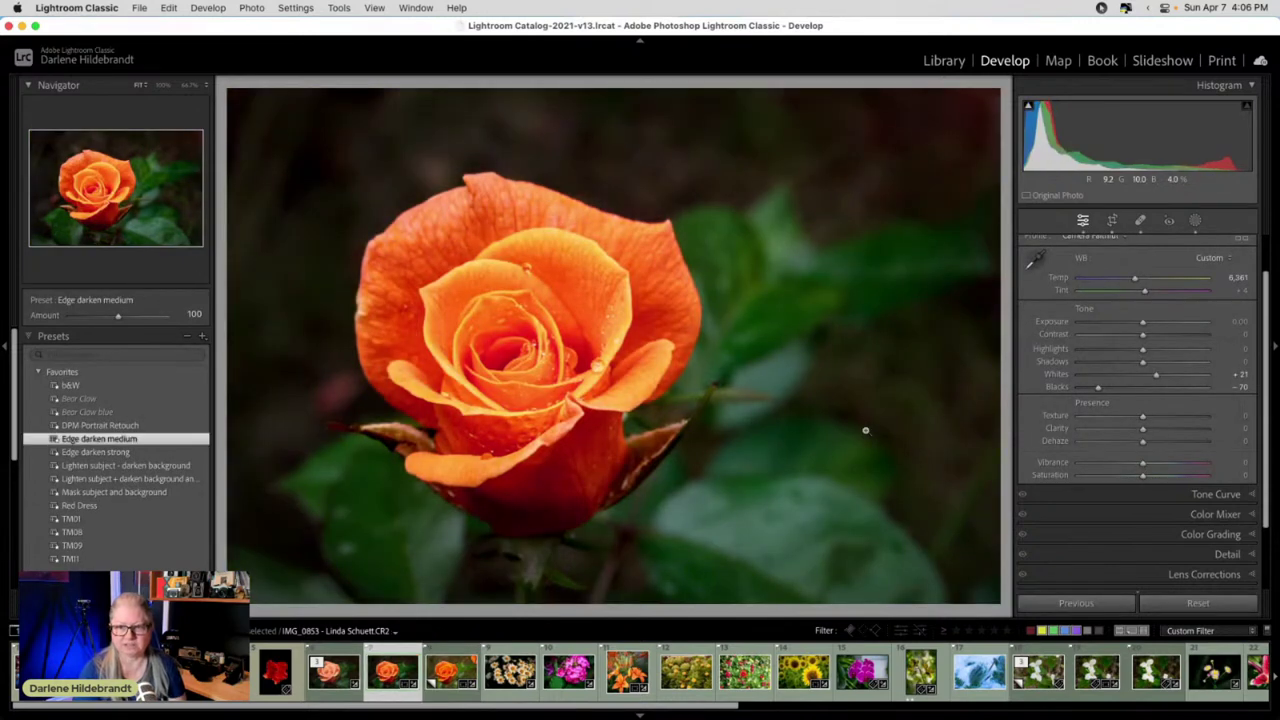
pyautogui.press('Left')
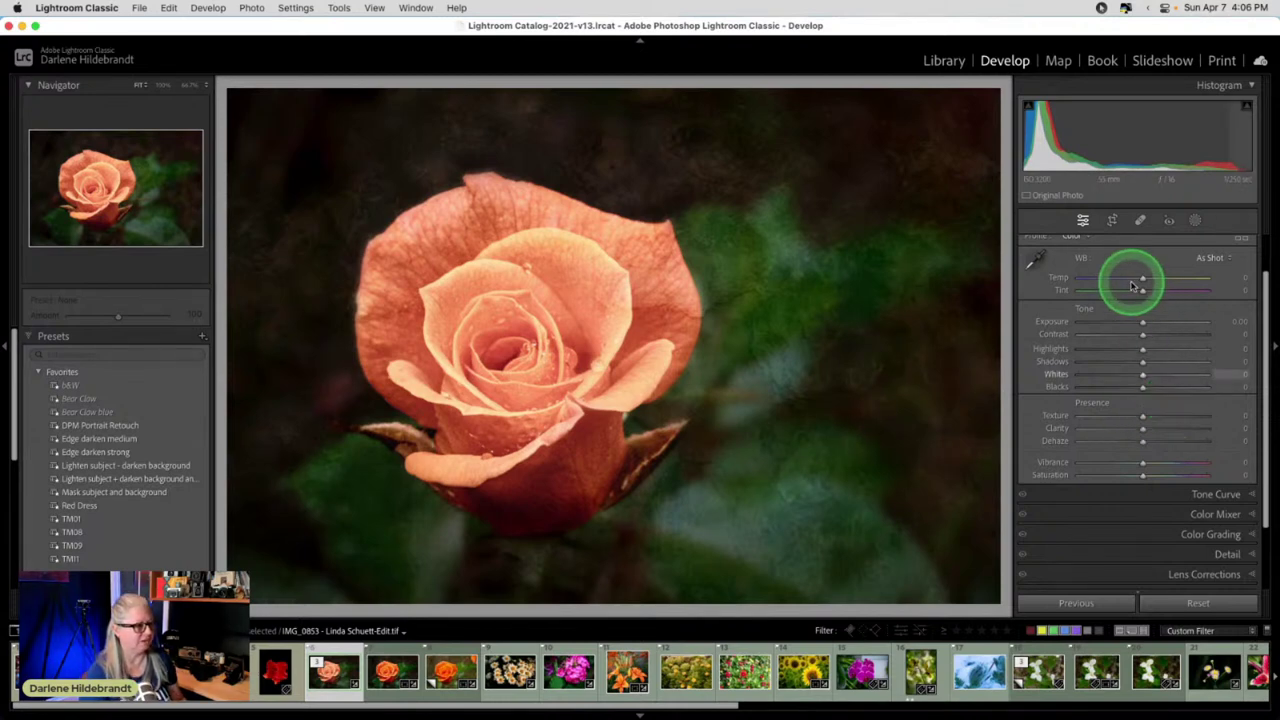
pyautogui.moveTo(1143, 280); pyautogui.dragTo(1163, 279)
pyautogui.doubleClick(1162, 276)
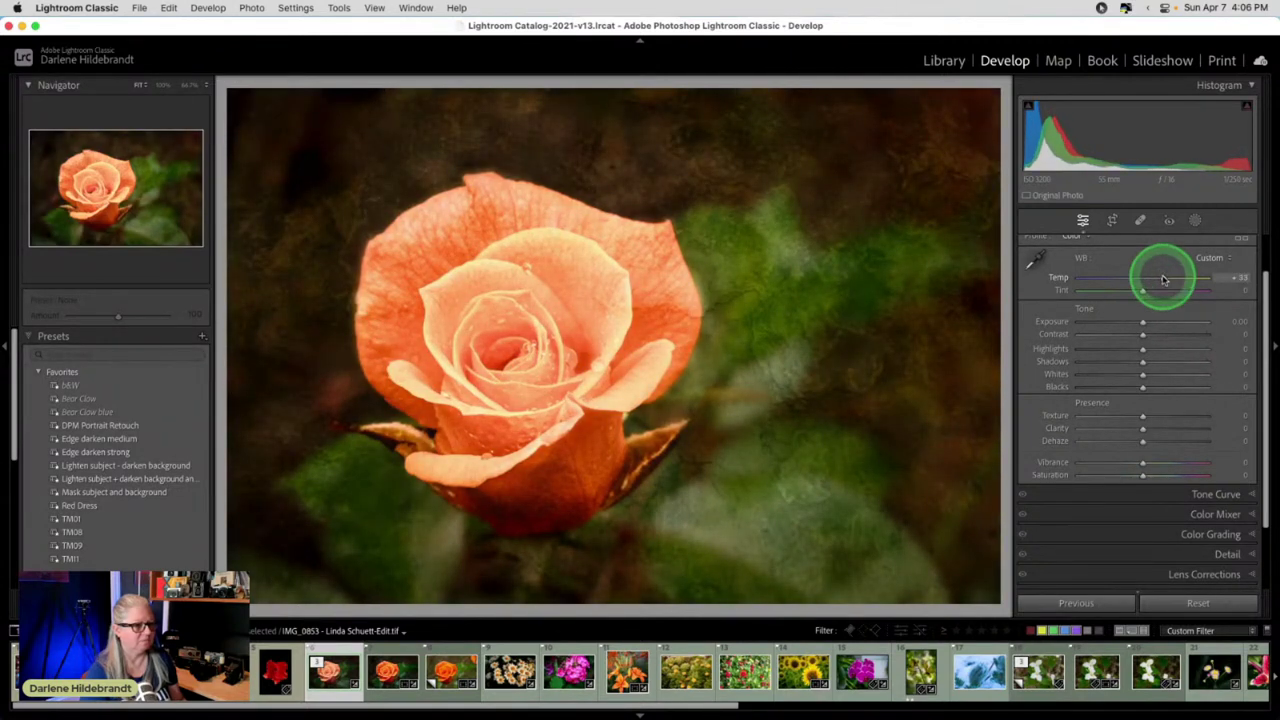
# - Create a Select Subject mask on the TIFF rose and warm the flower with a mask Temp of 40
pyautogui.click(1196, 222)
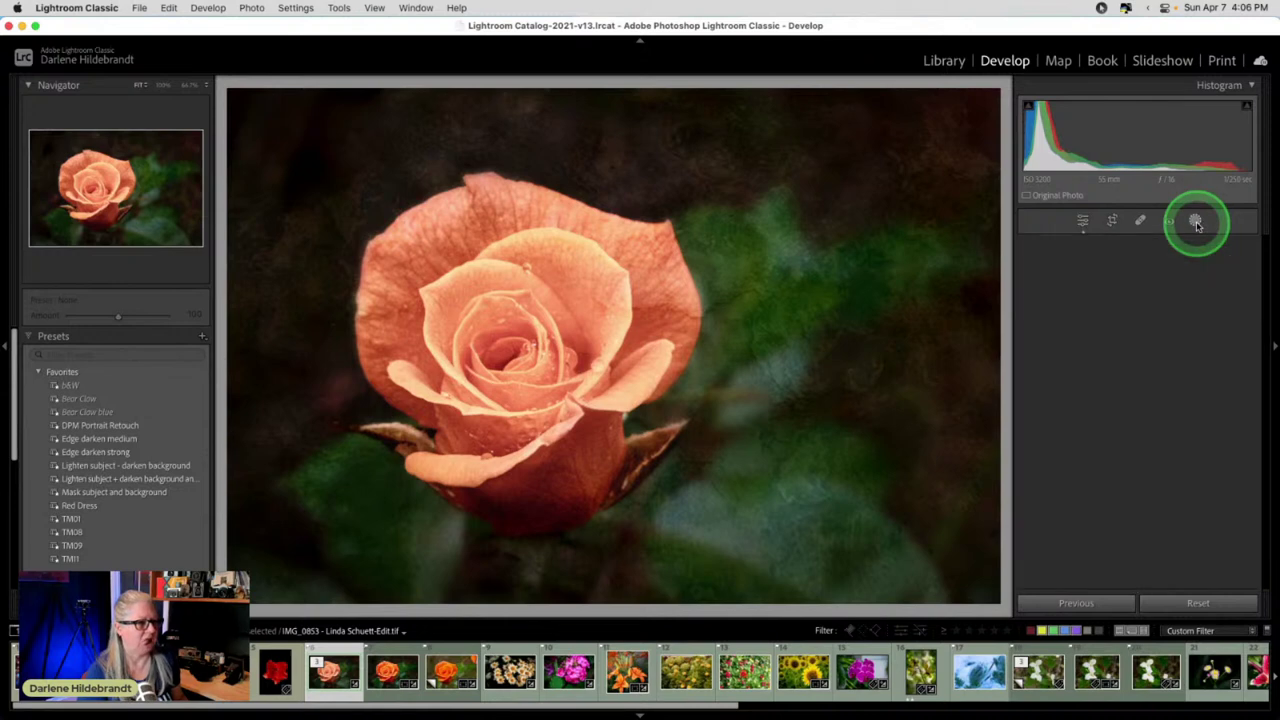
pyautogui.click(1068, 276)
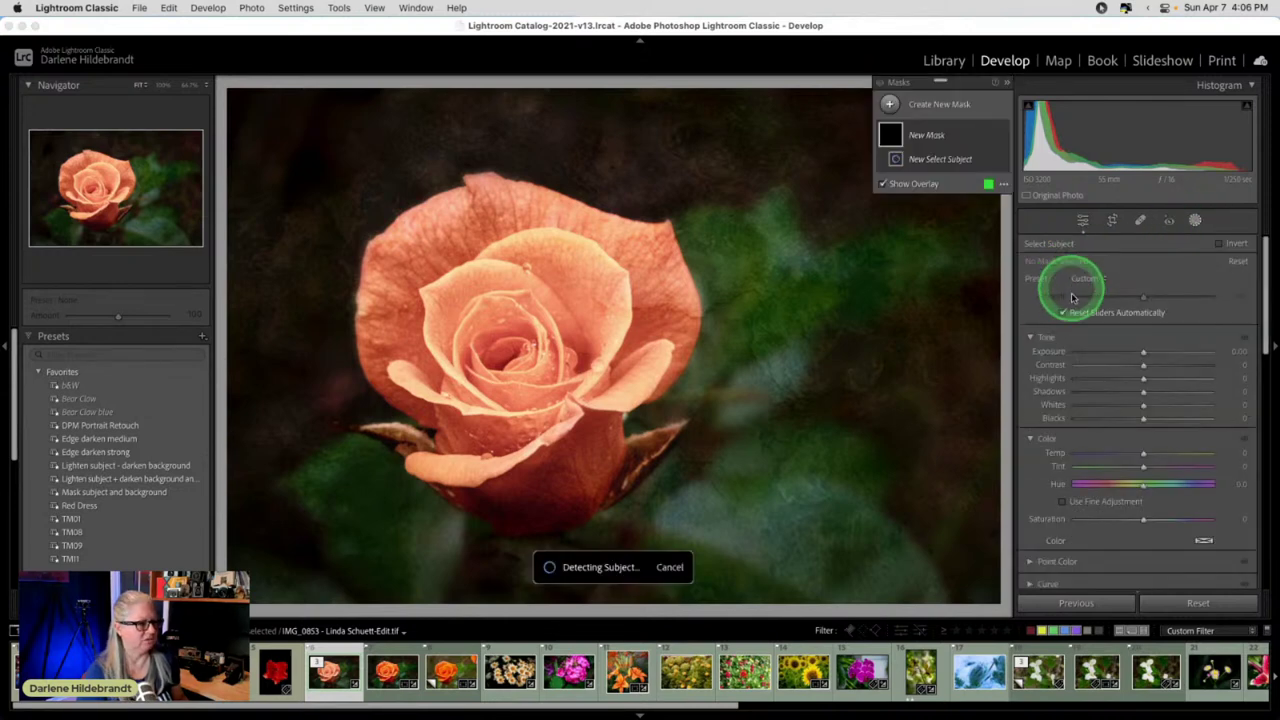
pyautogui.moveTo(1143, 456); pyautogui.dragTo(1180, 455)
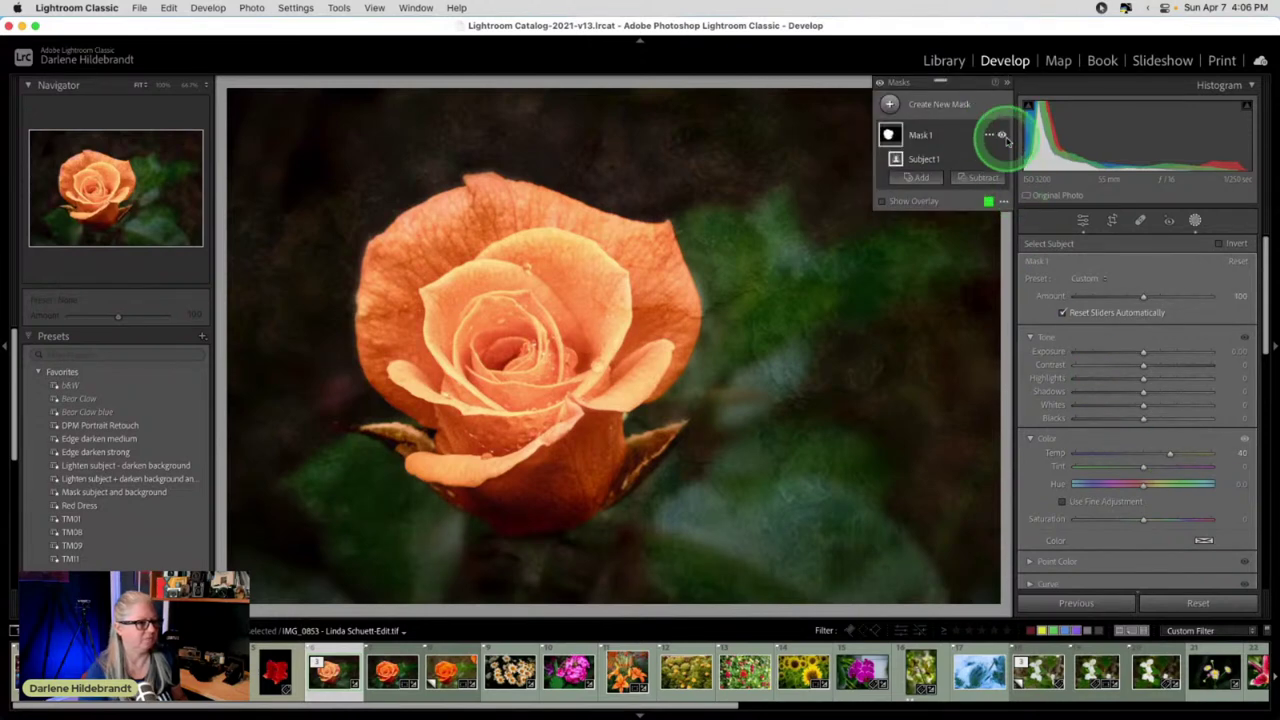
# - Compare the rose with and without the subject mask's warming, keep the mask on, and leave masking
pyautogui.click(1003, 136)
pyautogui.click(1003, 136)
pyautogui.click(1003, 136)
pyautogui.click(1003, 136)
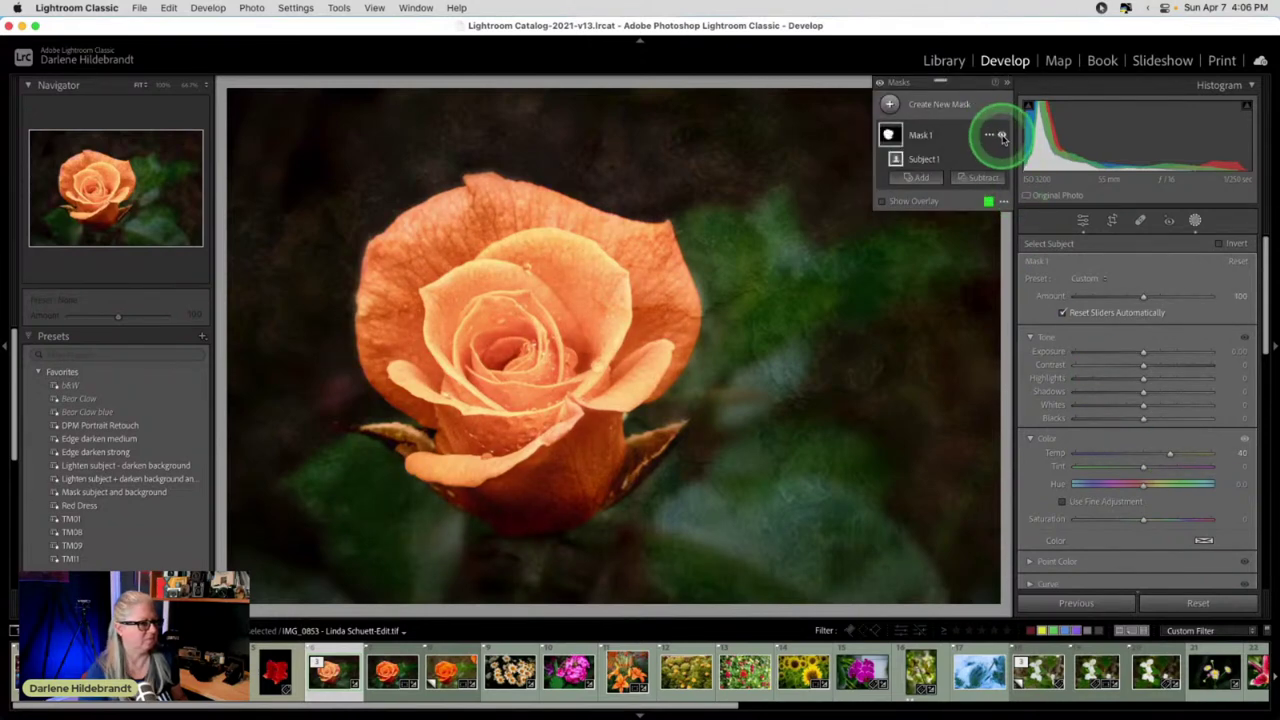
pyautogui.click(1195, 220)
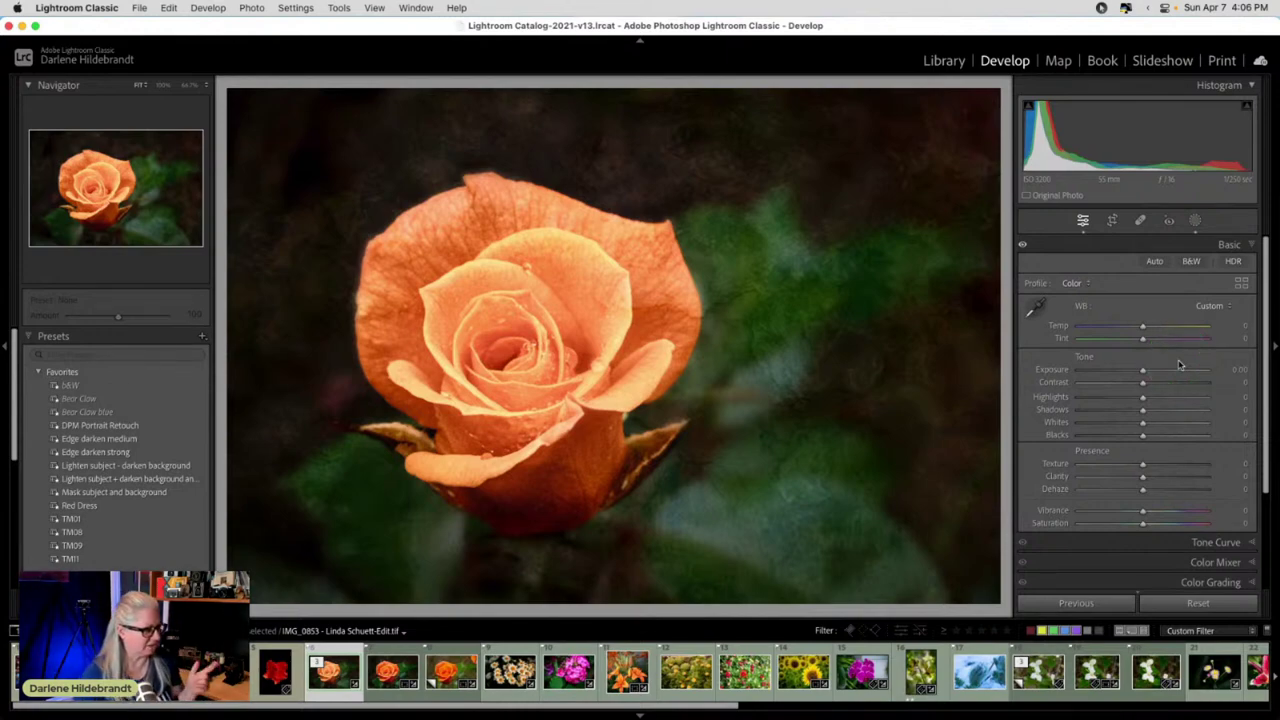
# - Examine the flower photos in the Library grid to choose the next one to edit
pyautogui.press('g')
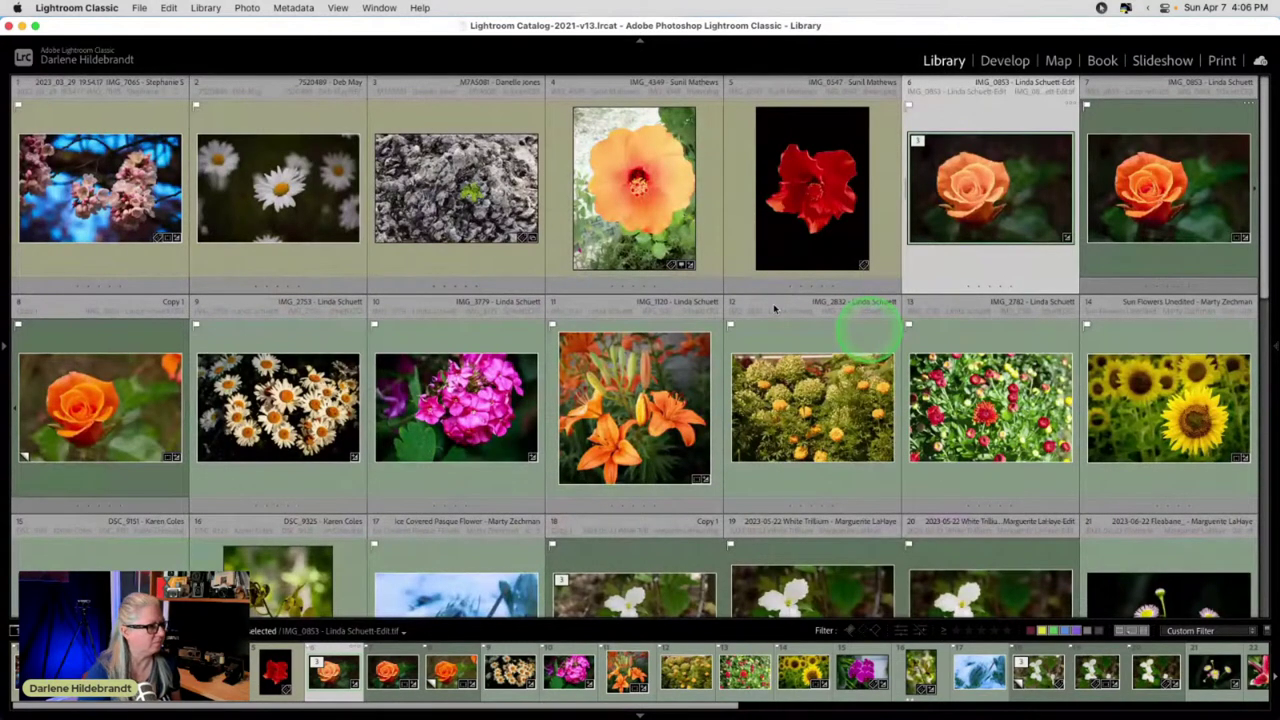
pyautogui.scroll(-2, 773, 308)
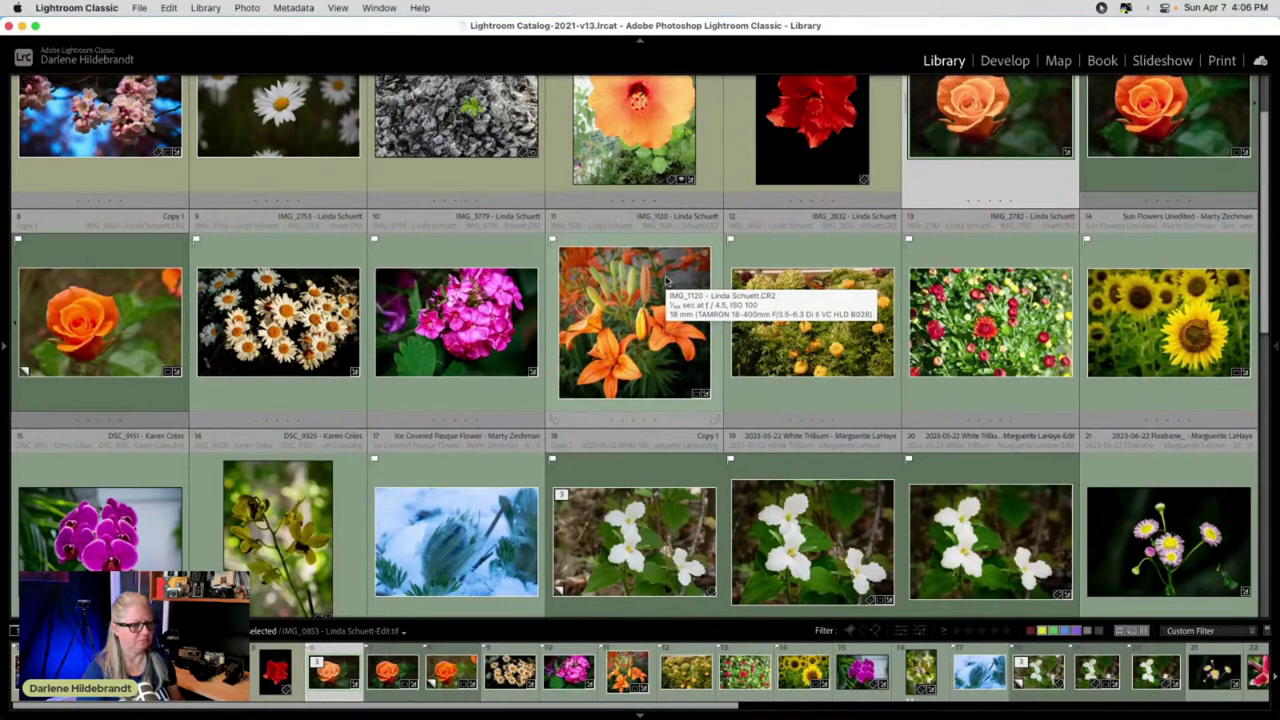
pyautogui.scroll(2, 665, 281)
pyautogui.scroll(-5, 665, 281)
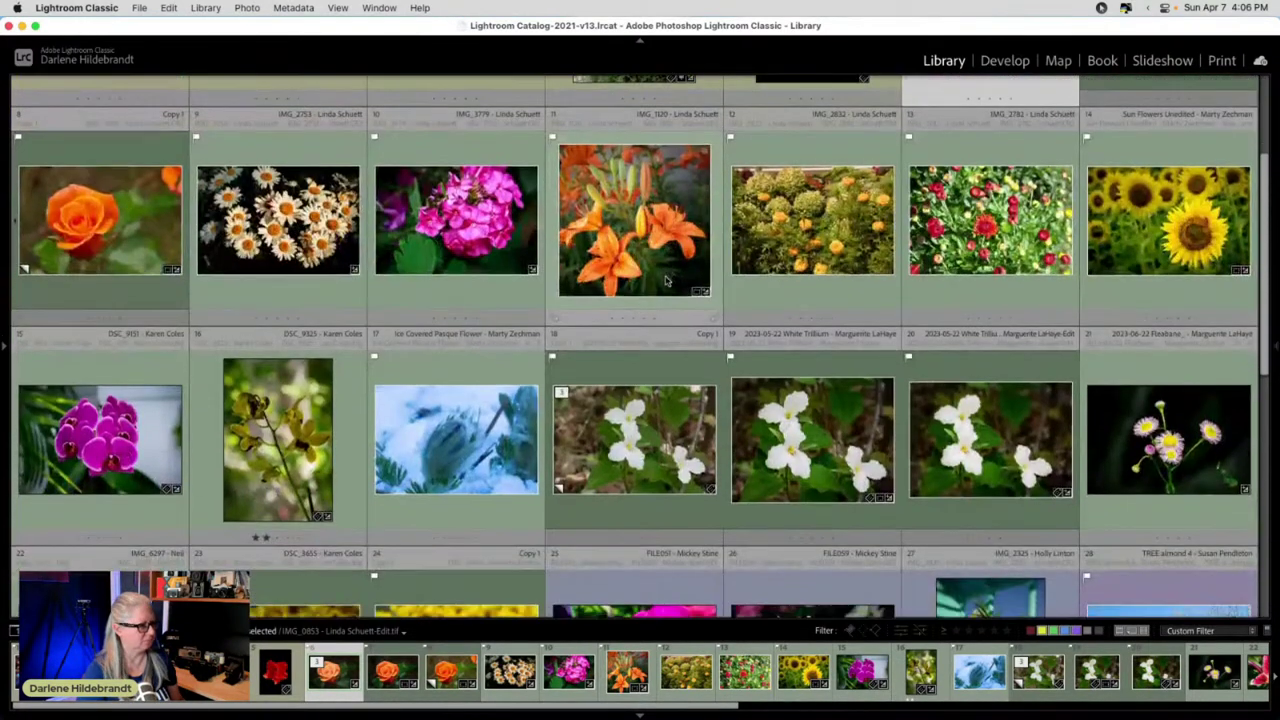
pyautogui.scroll(-5, 665, 281)
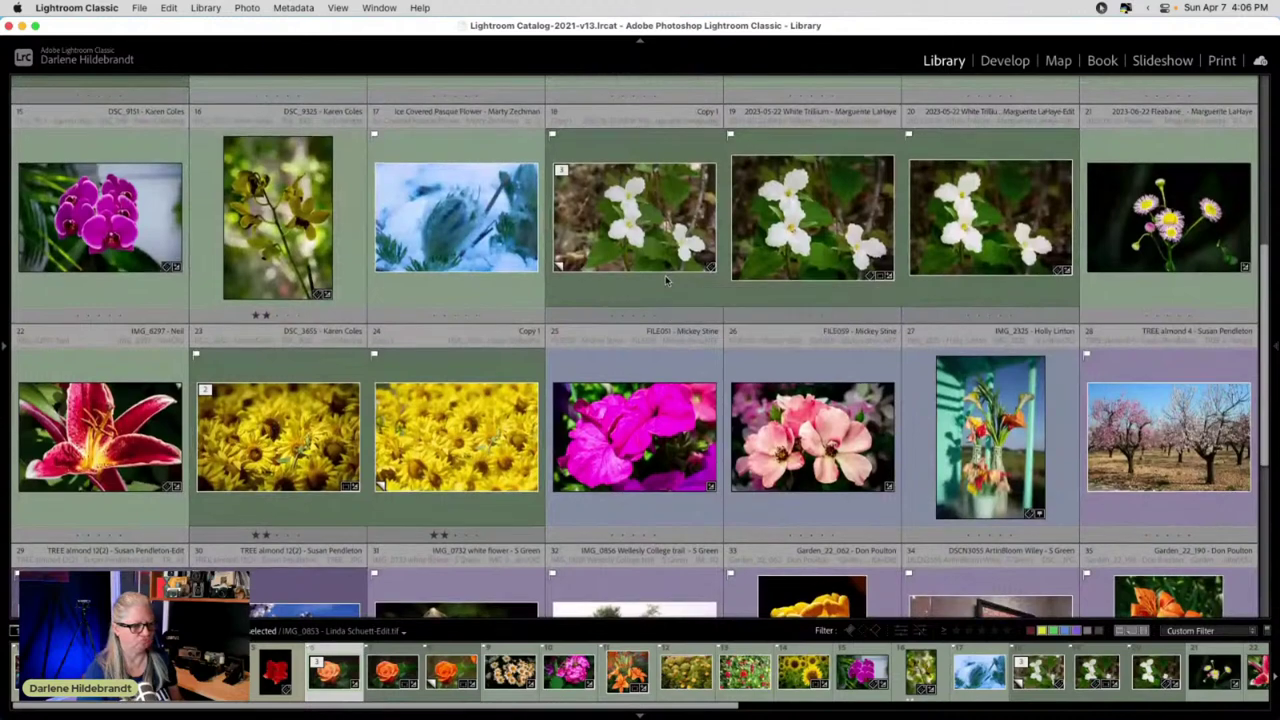
pyautogui.scroll(-6, 665, 281)
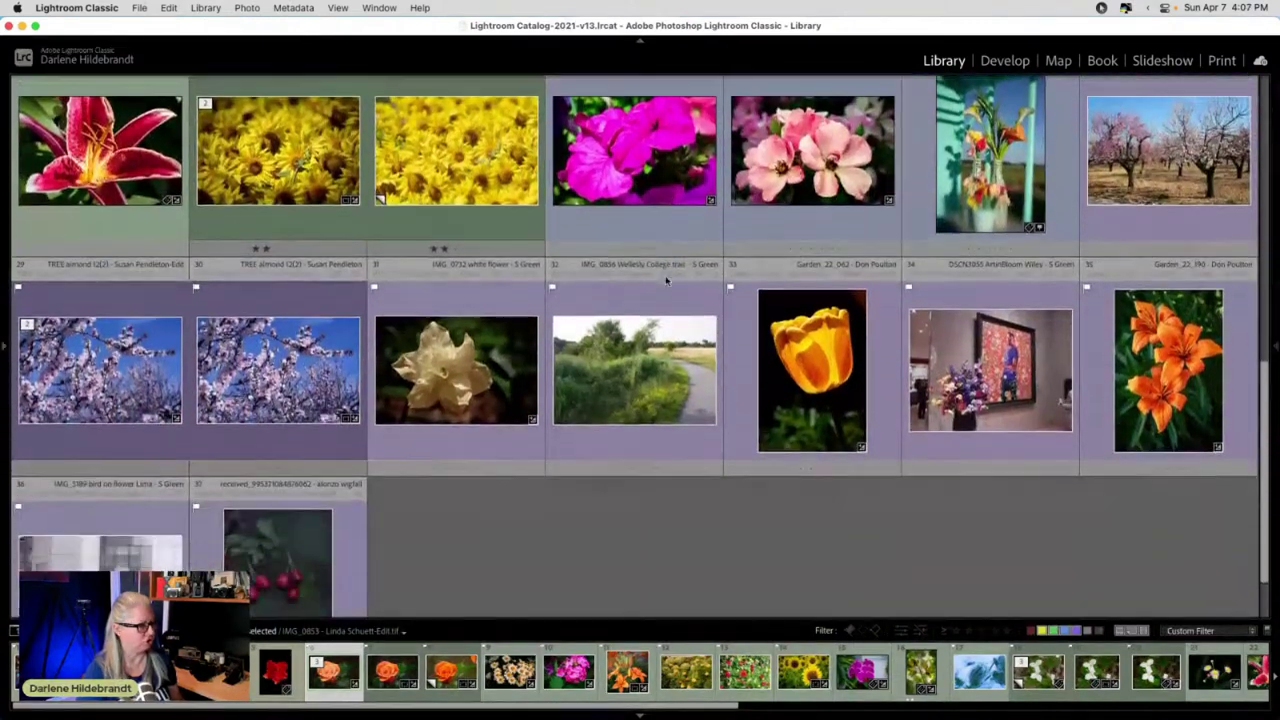
pyautogui.scroll(-1, 665, 281)
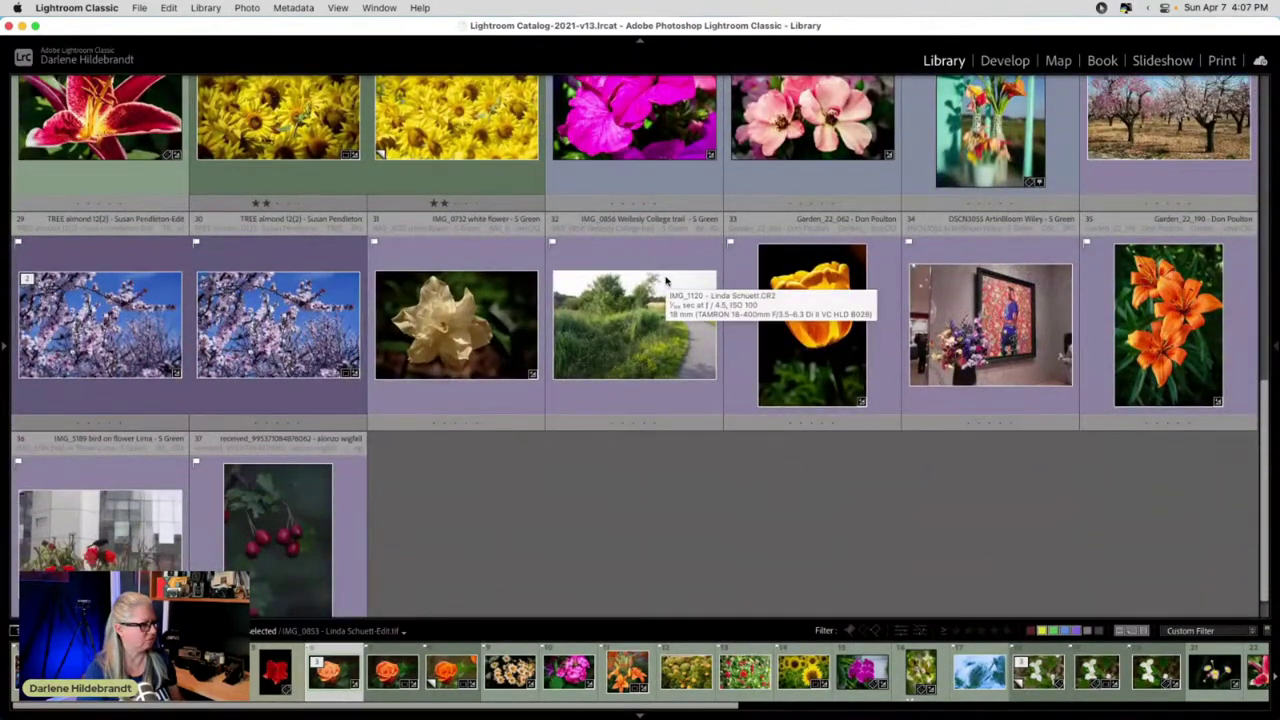
pyautogui.scroll(15, 665, 281)
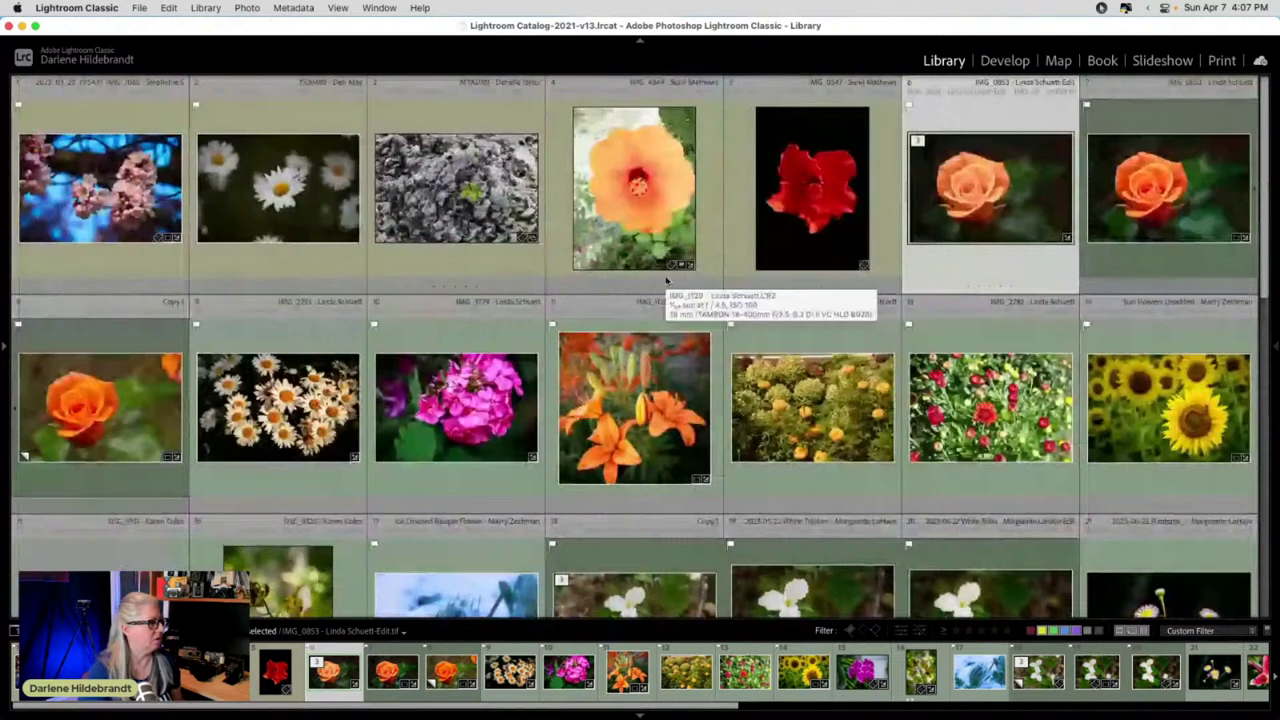
# - Open the white daisy NEF photo in Develop and auto-set its Whites to +58 and Blacks to -19
pyautogui.click(240, 214)
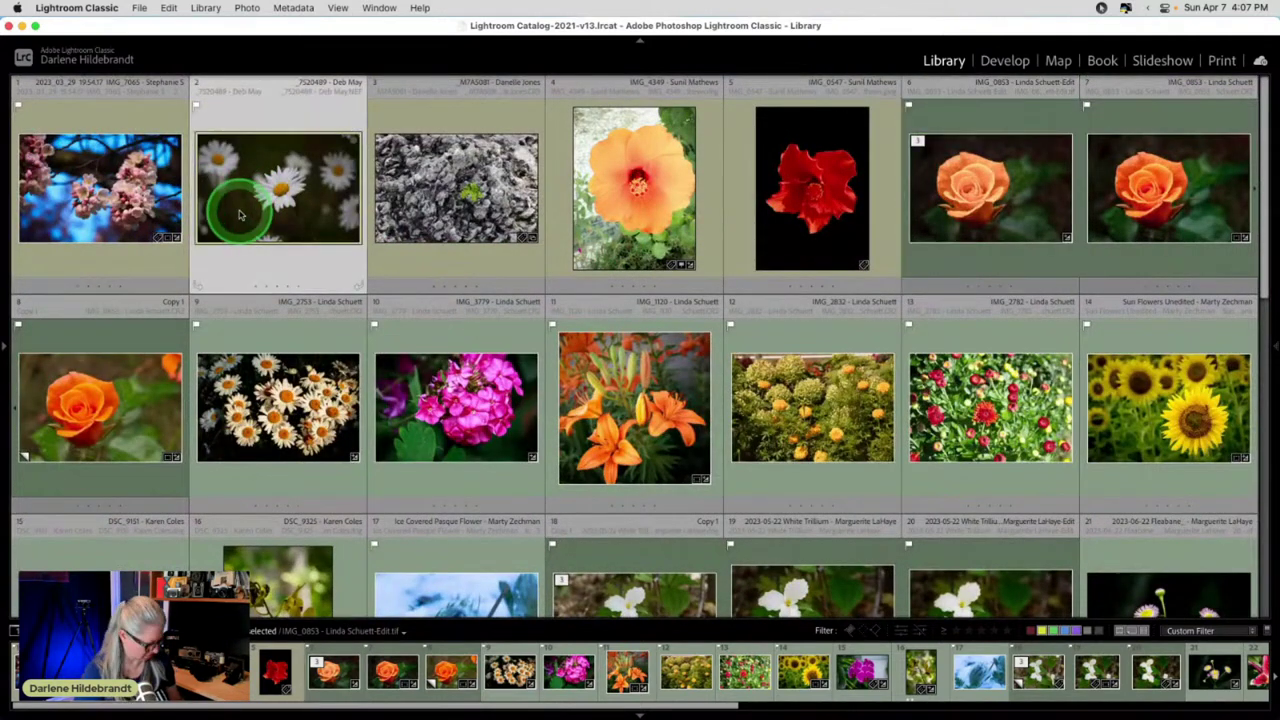
pyautogui.press('d')
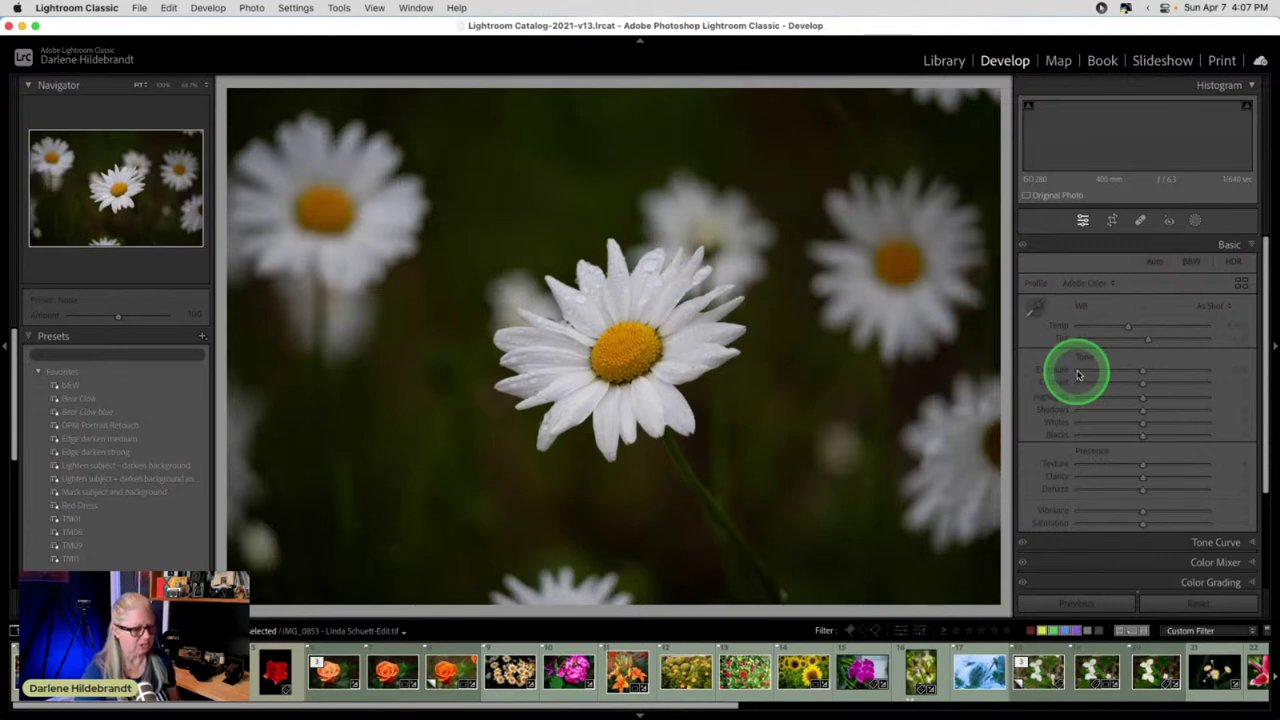
pyautogui.keyDown('shift'); pyautogui.doubleClick(1050, 422); pyautogui.keyUp('shift')
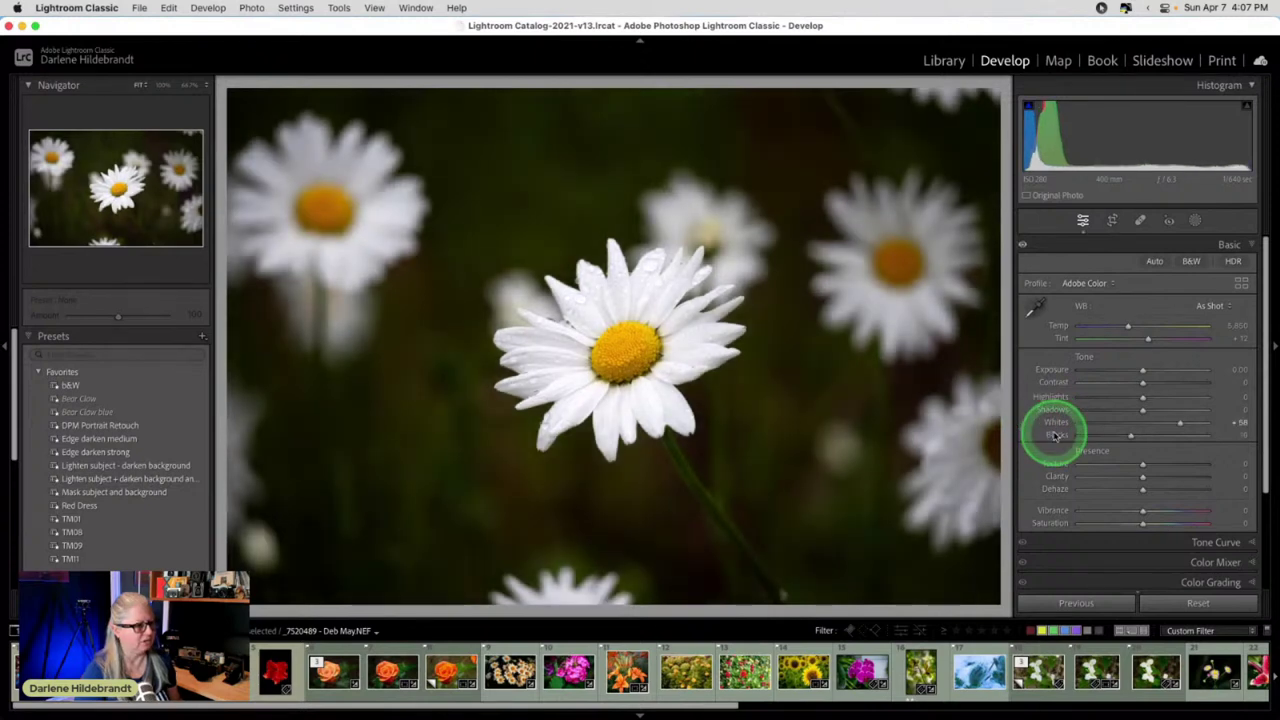
pyautogui.keyDown('shift'); pyautogui.doubleClick(1055, 435); pyautogui.keyUp('shift')
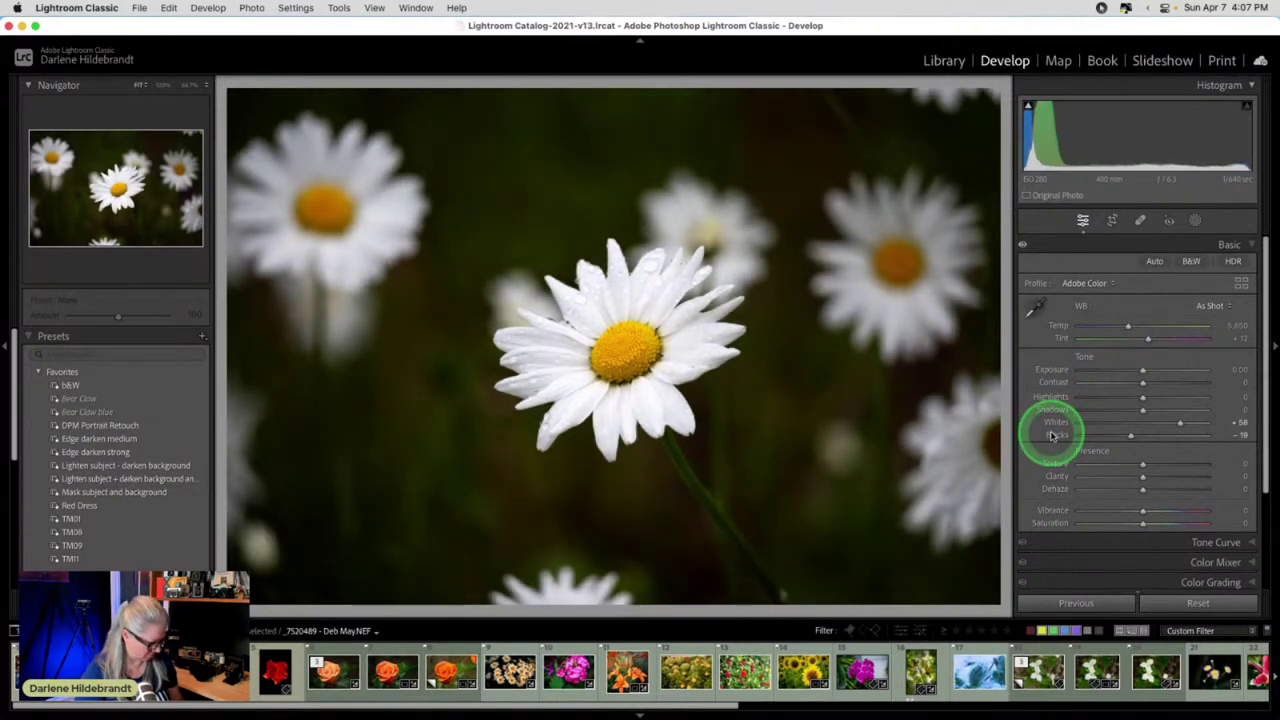
# - Crop the daisy photo tighter at its original aspect ratio, placing the sharp daisy slightly right of the frame's center
pyautogui.press('r')
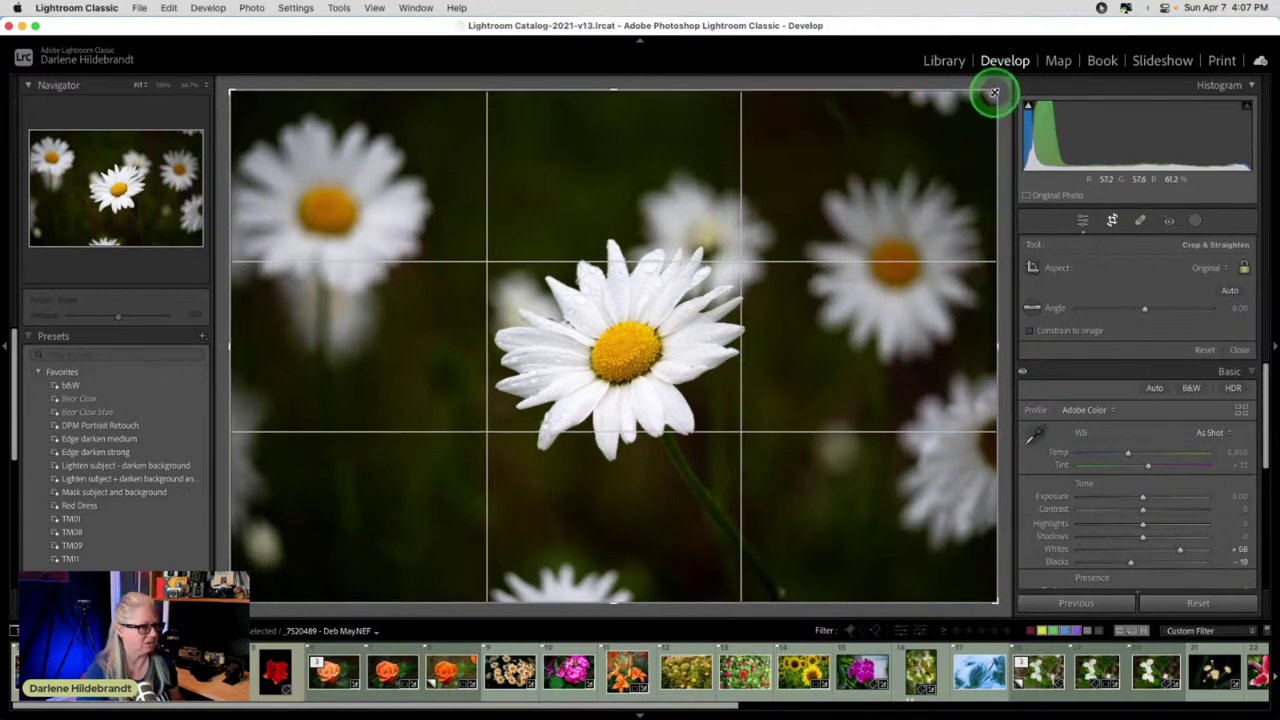
pyautogui.moveTo(996, 92); pyautogui.dragTo(996, 102)
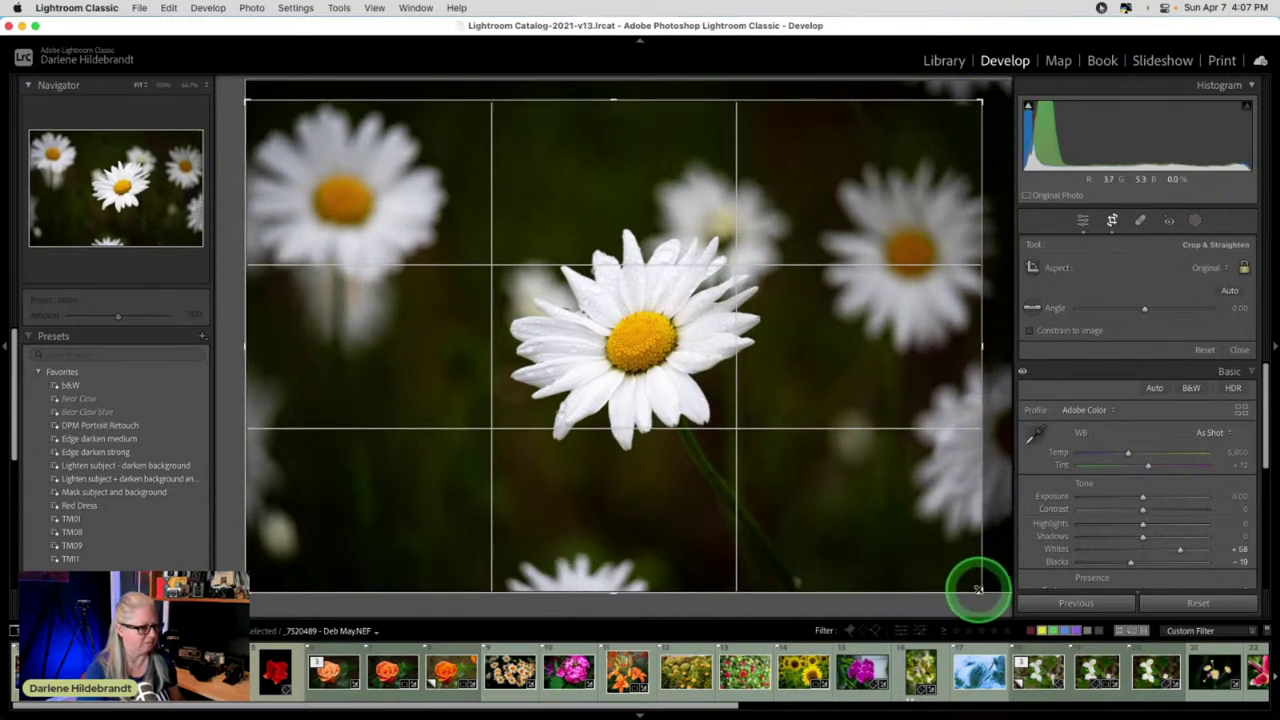
pyautogui.moveTo(978, 589); pyautogui.dragTo(952, 570)
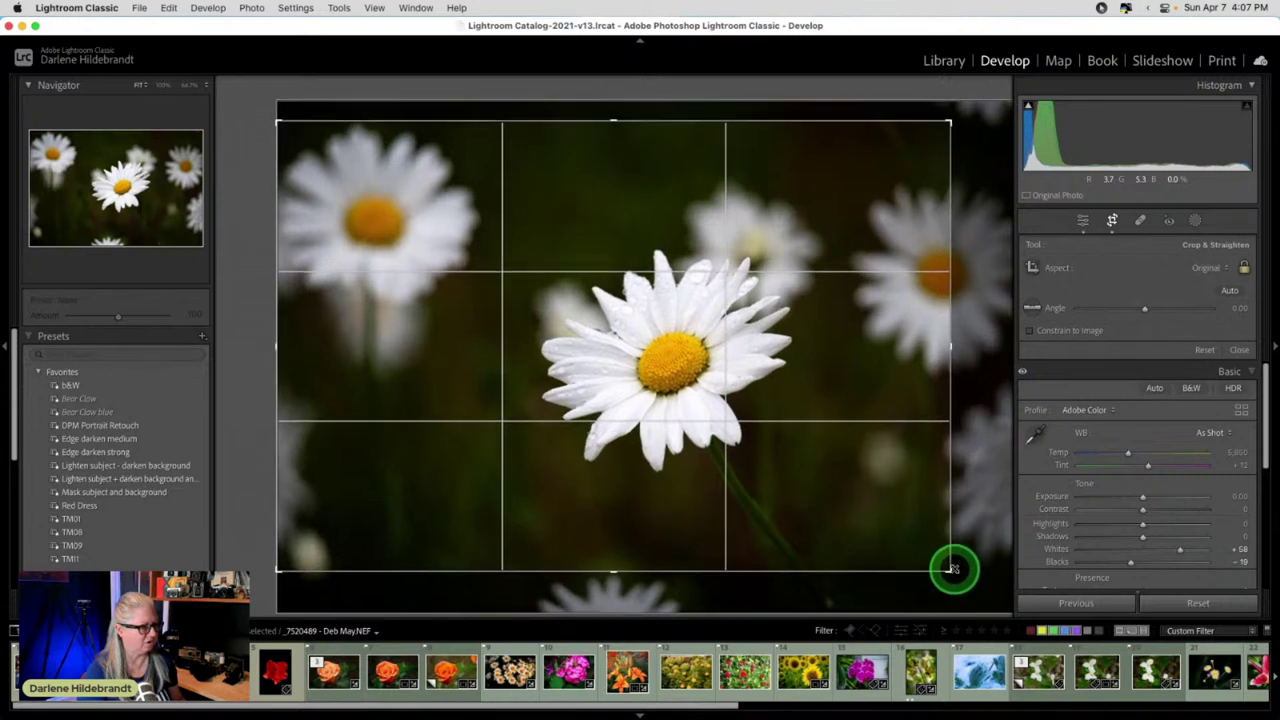
pyautogui.doubleClick(728, 498)
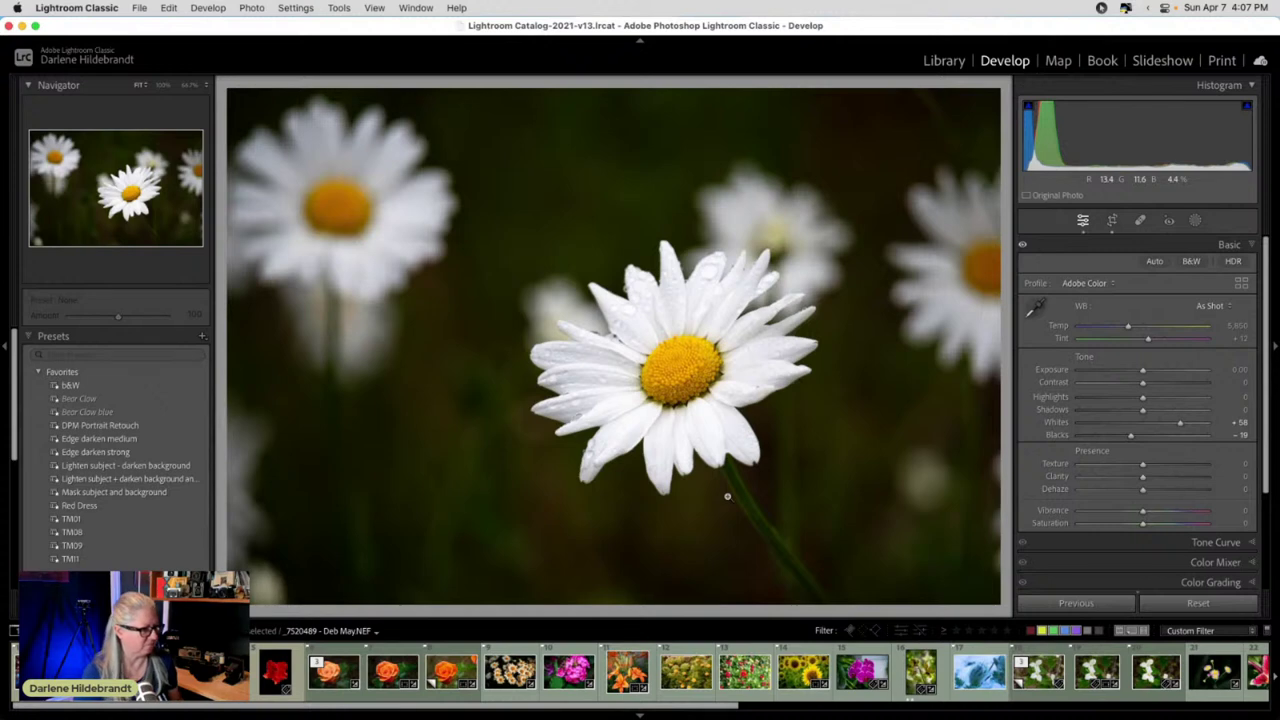
pyautogui.press('r')
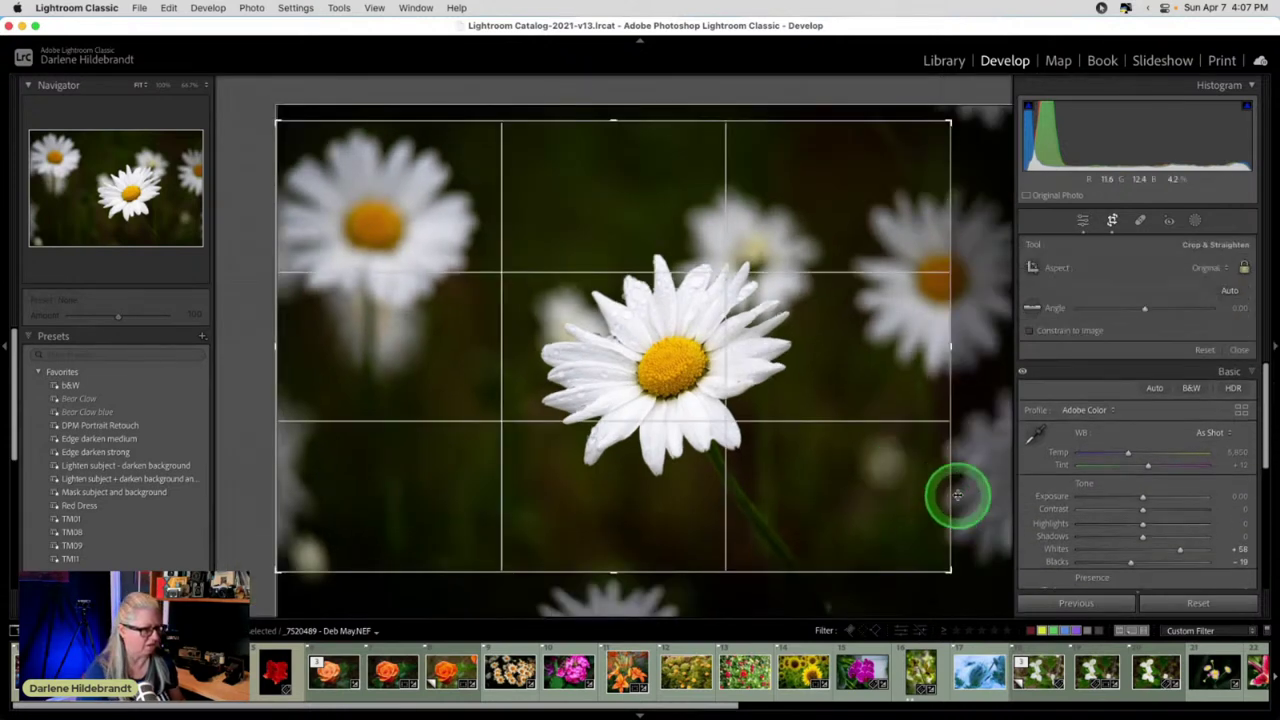
pyautogui.moveTo(946, 569); pyautogui.dragTo(944, 566)
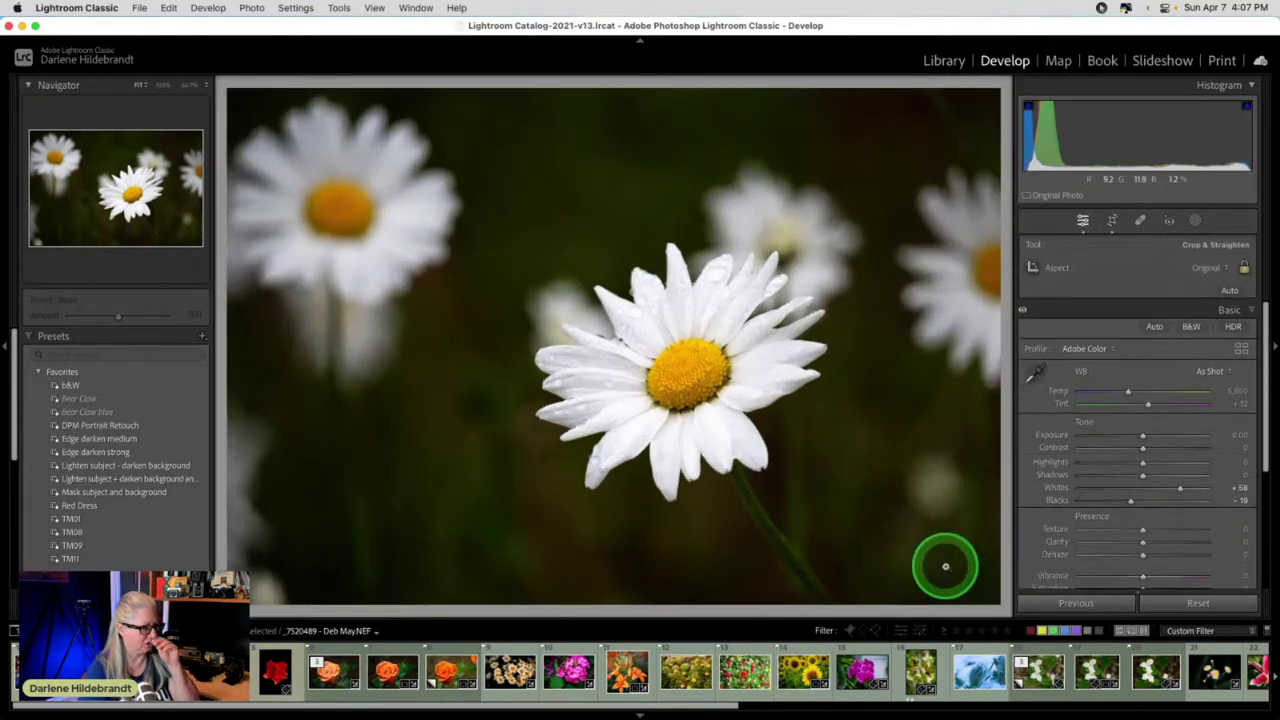
pyautogui.doubleClick(944, 566)
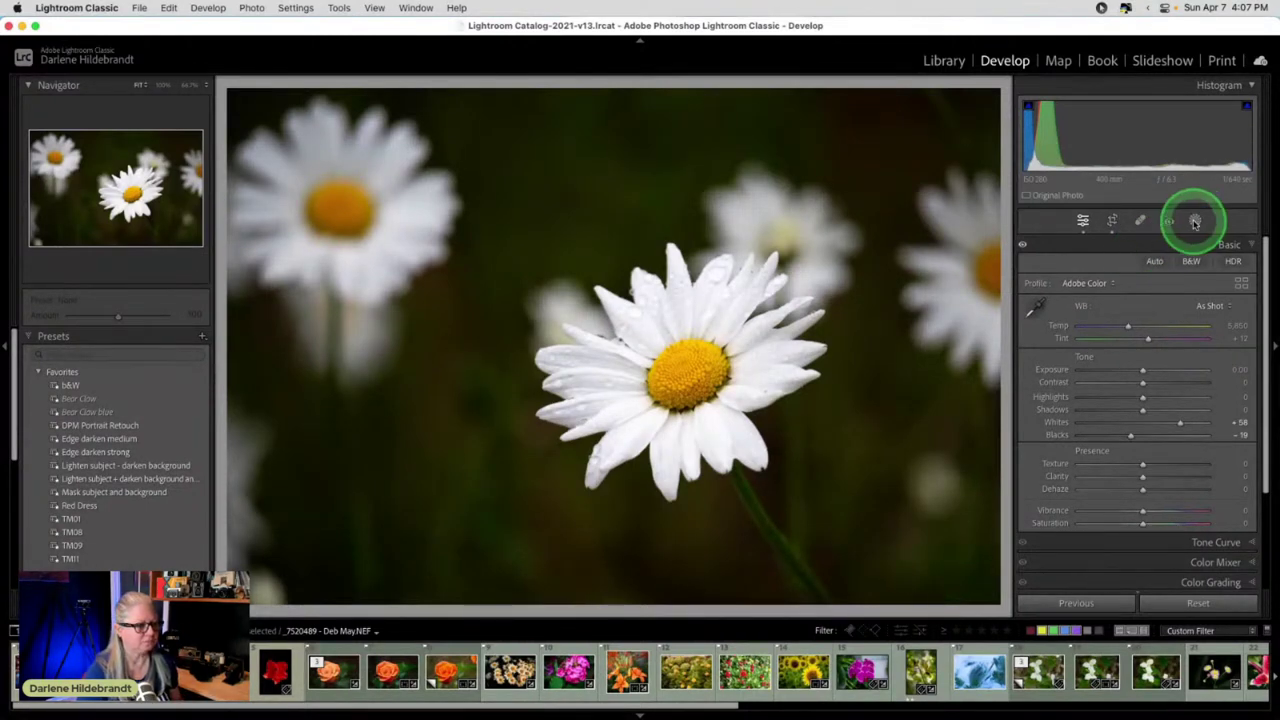
# - Apply the "Mask subject and background" preset to the cropped daisy photo
pyautogui.click(110, 492)
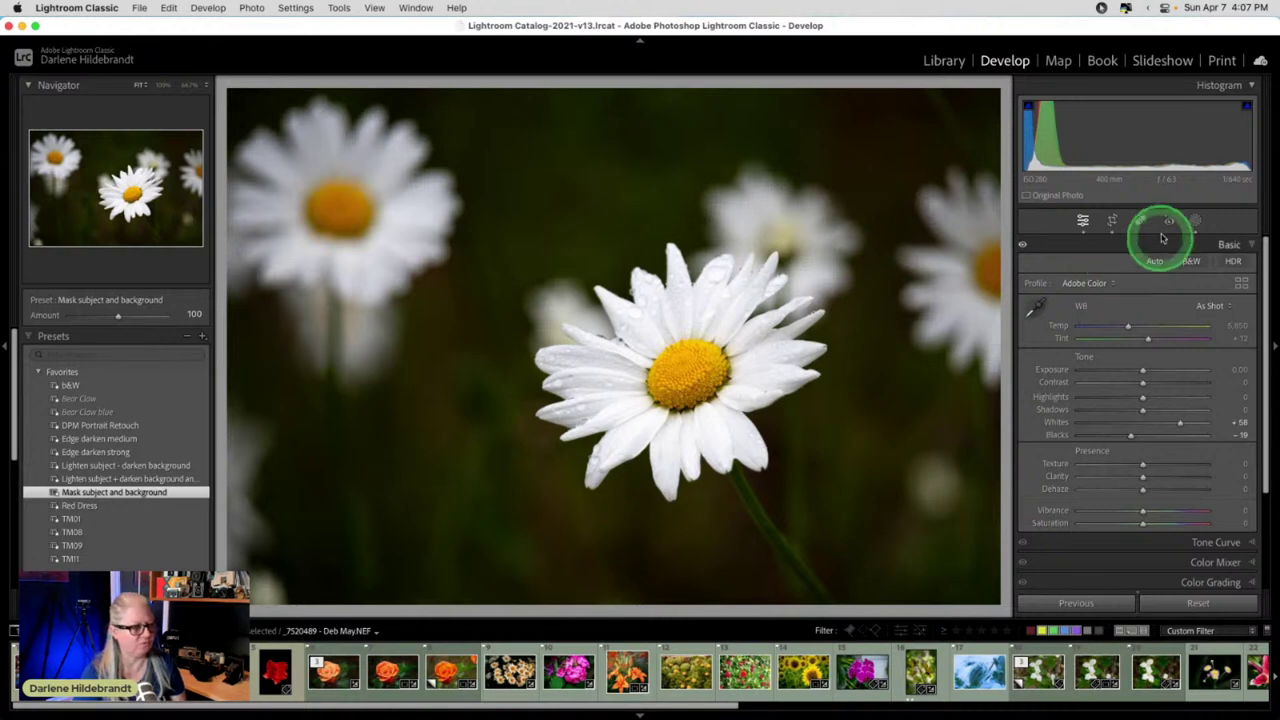
# - Select the Subject mask of the daisy photo and set its Texture to 27 and Clarity to 30
pyautogui.click(1195, 222)
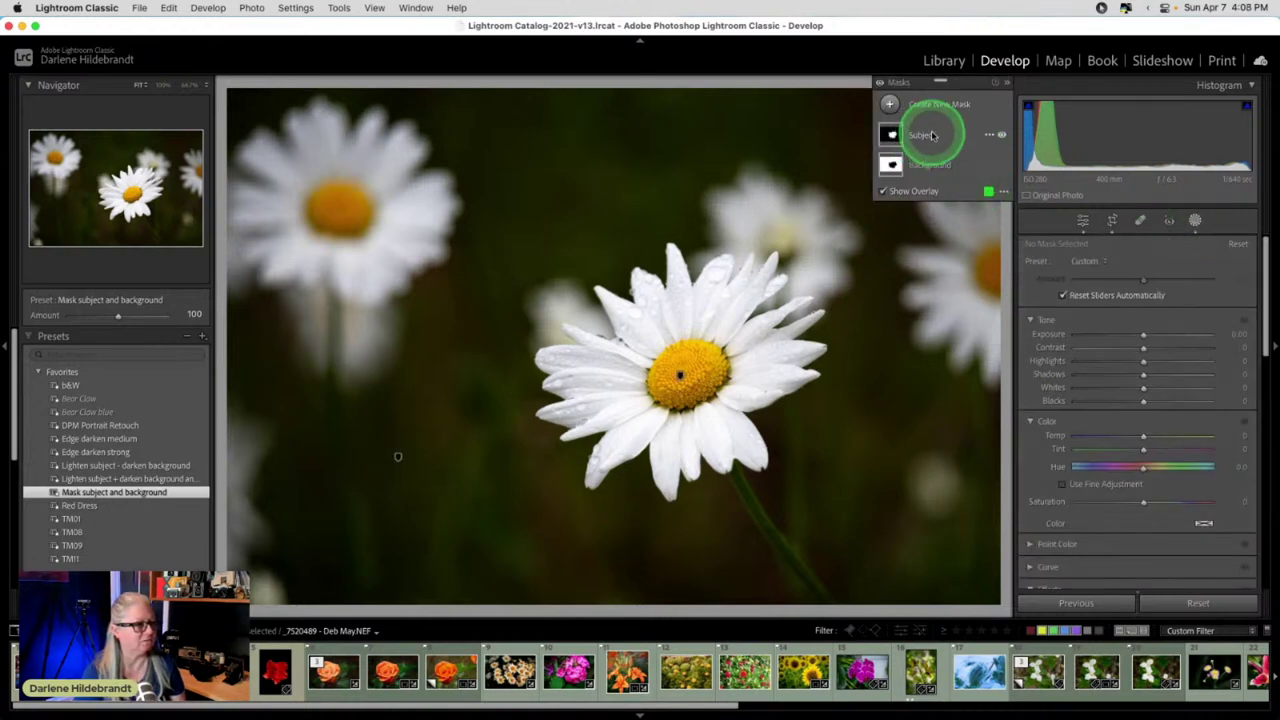
pyautogui.click(930, 136)
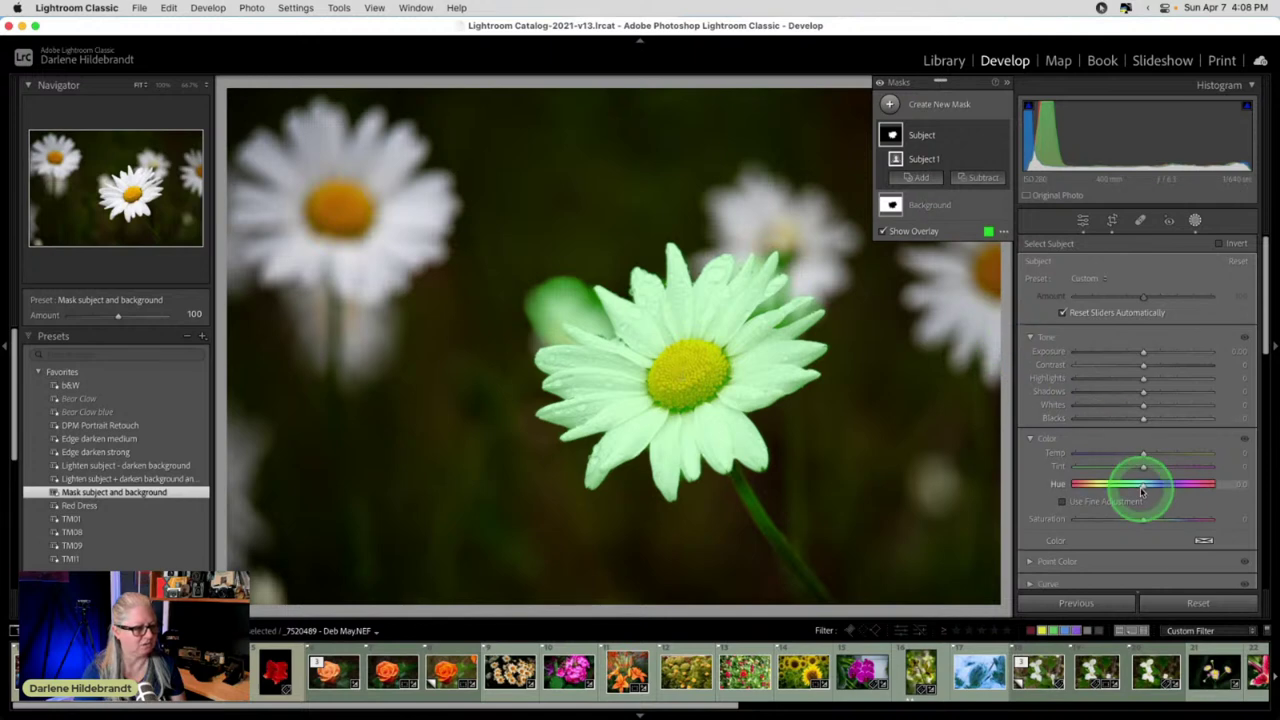
pyautogui.scroll(-3, 1141, 492)
pyautogui.scroll(-2, 1141, 492)
pyautogui.moveTo(1143, 453)
pyautogui.mouseDown()
pyautogui.moveTo(1165, 455)
pyautogui.moveTo(1160, 441)
pyautogui.mouseUp()
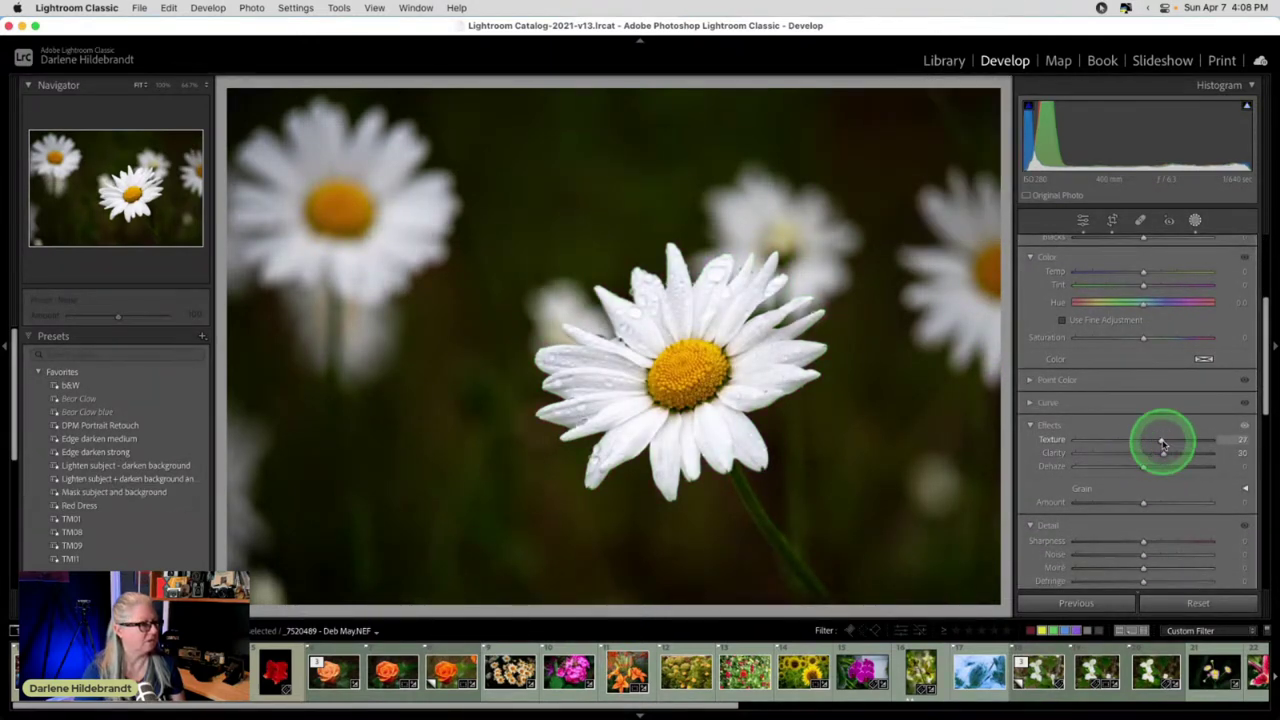
# - Subtract the small blurred daisy behind the main flower's left petals from the Subject mask using Objects selection
pyautogui.click(958, 205)
pyautogui.click(977, 177)
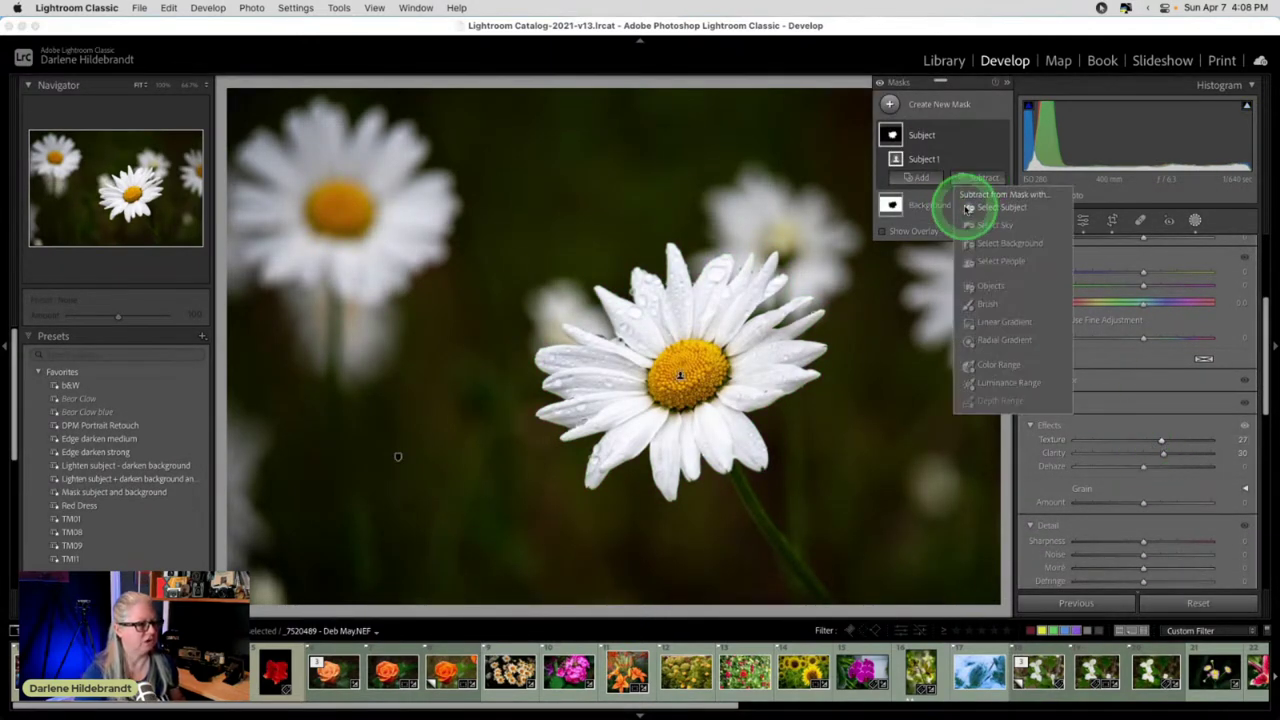
pyautogui.click(977, 277)
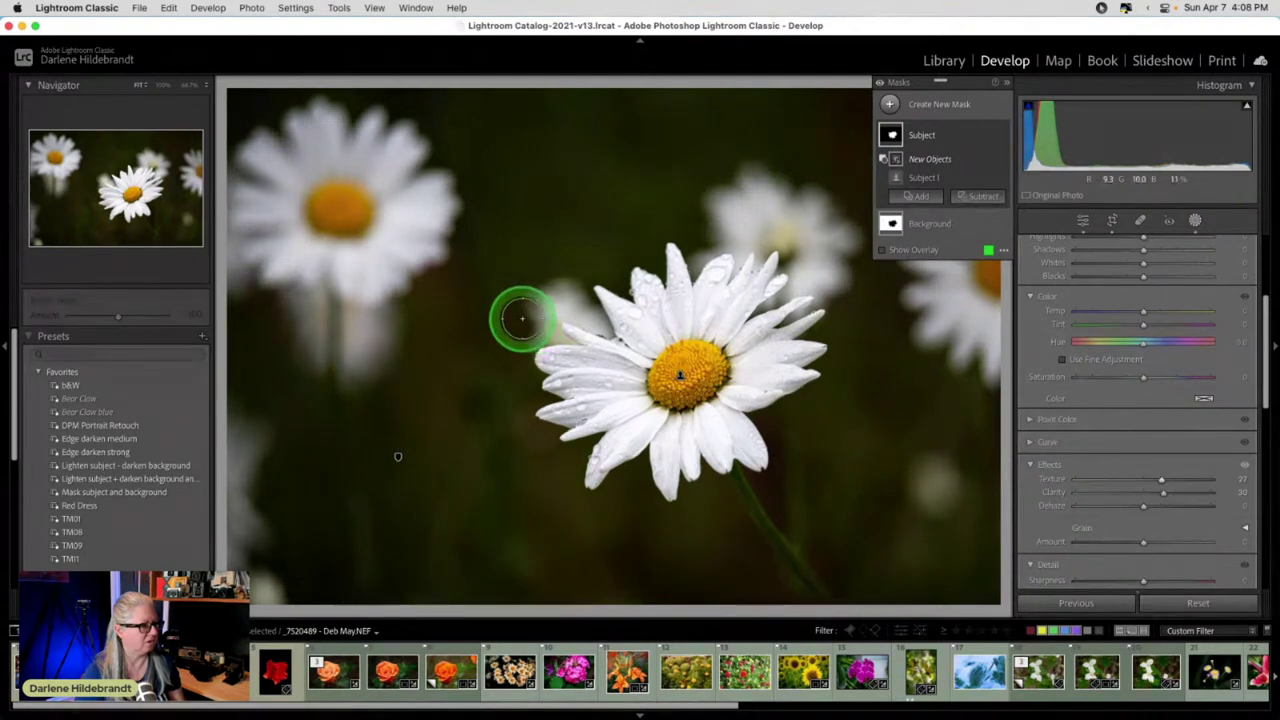
pyautogui.moveTo(522, 316)
pyautogui.mouseDown()
pyautogui.moveTo(571, 304)
pyautogui.moveTo(589, 317)
pyautogui.moveTo(534, 323)
pyautogui.moveTo(507, 309)
pyautogui.mouseUp()
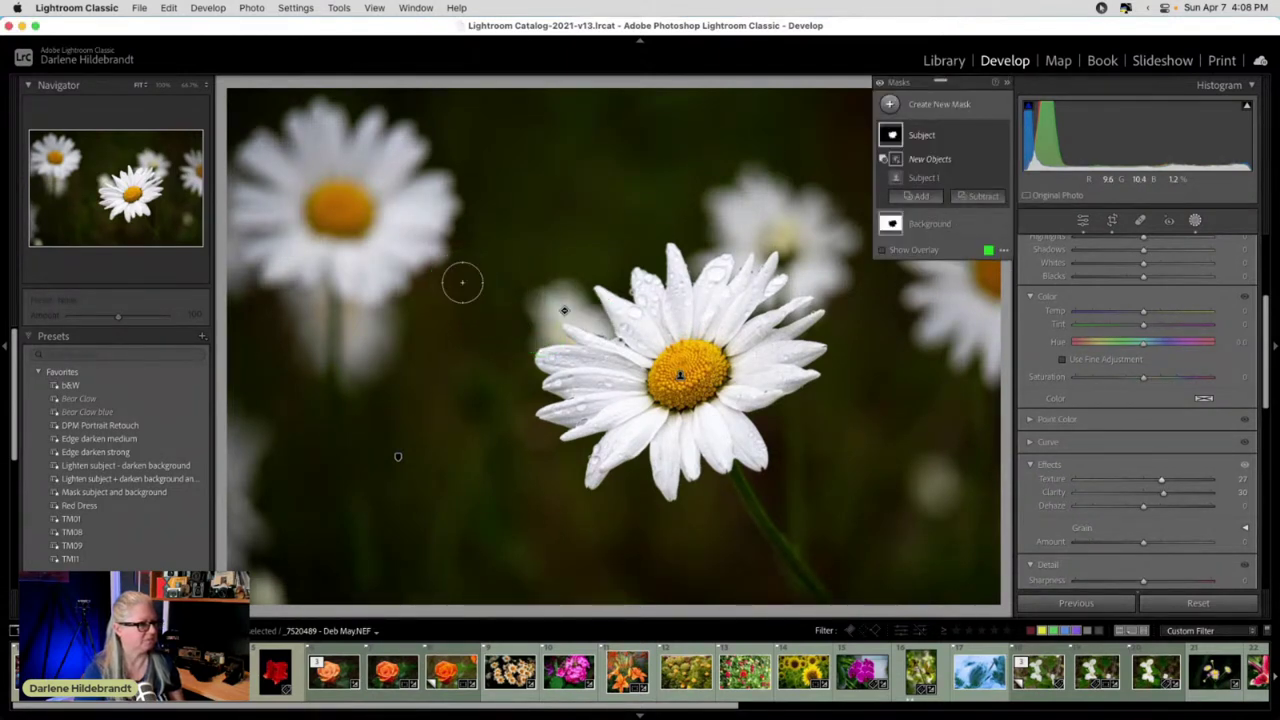
# - Add the small blurred daisy to the Background mask with Objects selection and set that mask's Texture to -34
pyautogui.click(935, 165)
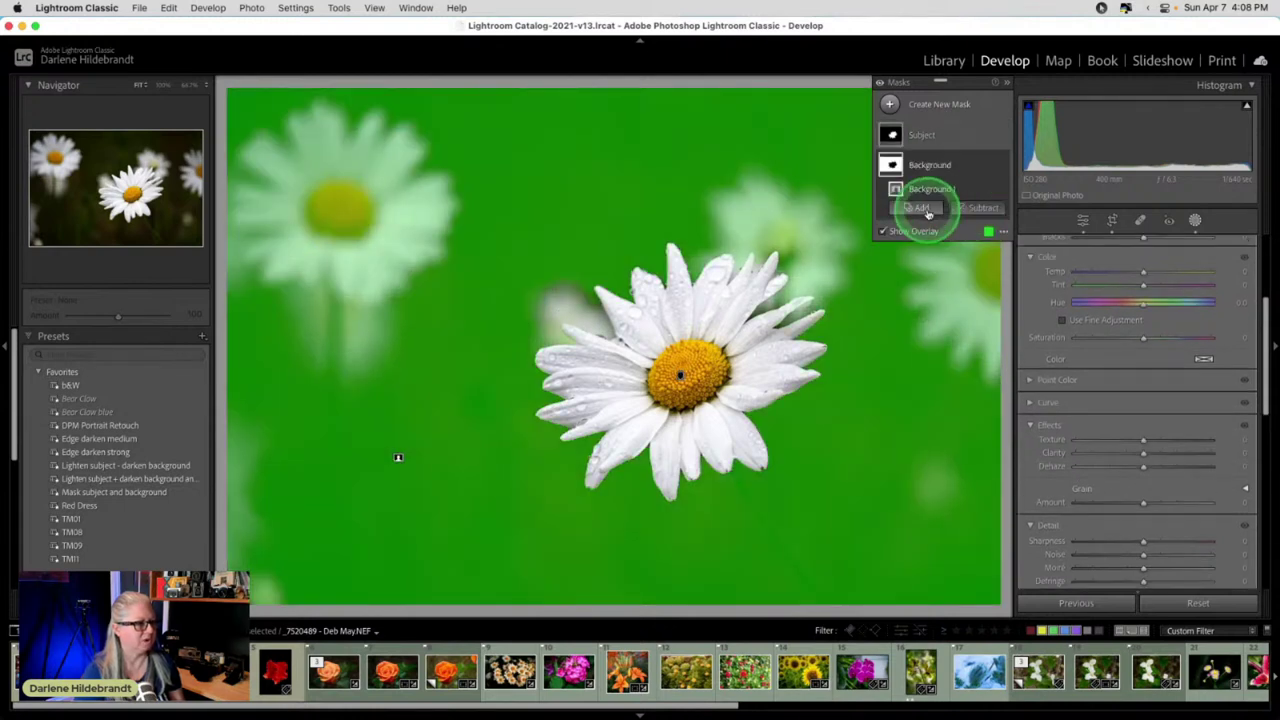
pyautogui.click(918, 207)
pyautogui.click(921, 326)
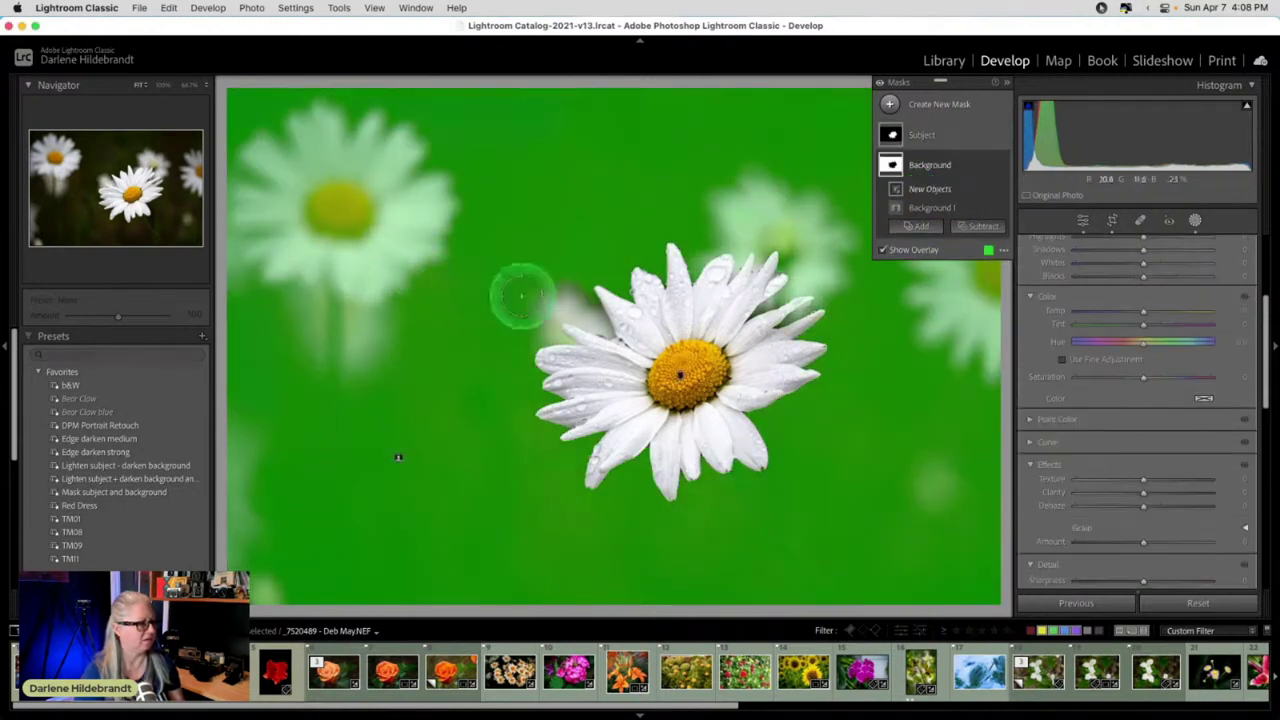
pyautogui.moveTo(525, 293)
pyautogui.mouseDown()
pyautogui.moveTo(575, 307)
pyautogui.moveTo(537, 306)
pyautogui.moveTo(546, 322)
pyautogui.mouseUp()
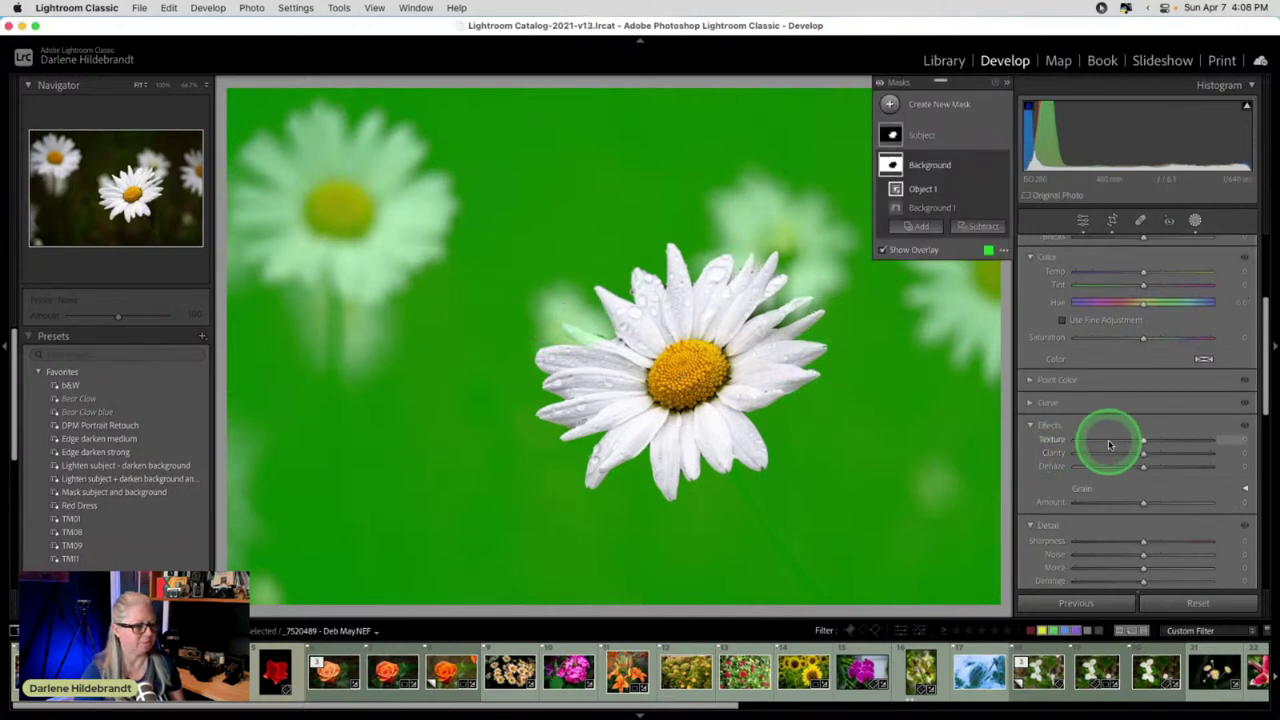
pyautogui.click(1143, 441)
pyautogui.moveTo(1143, 441); pyautogui.dragTo(1119, 441)
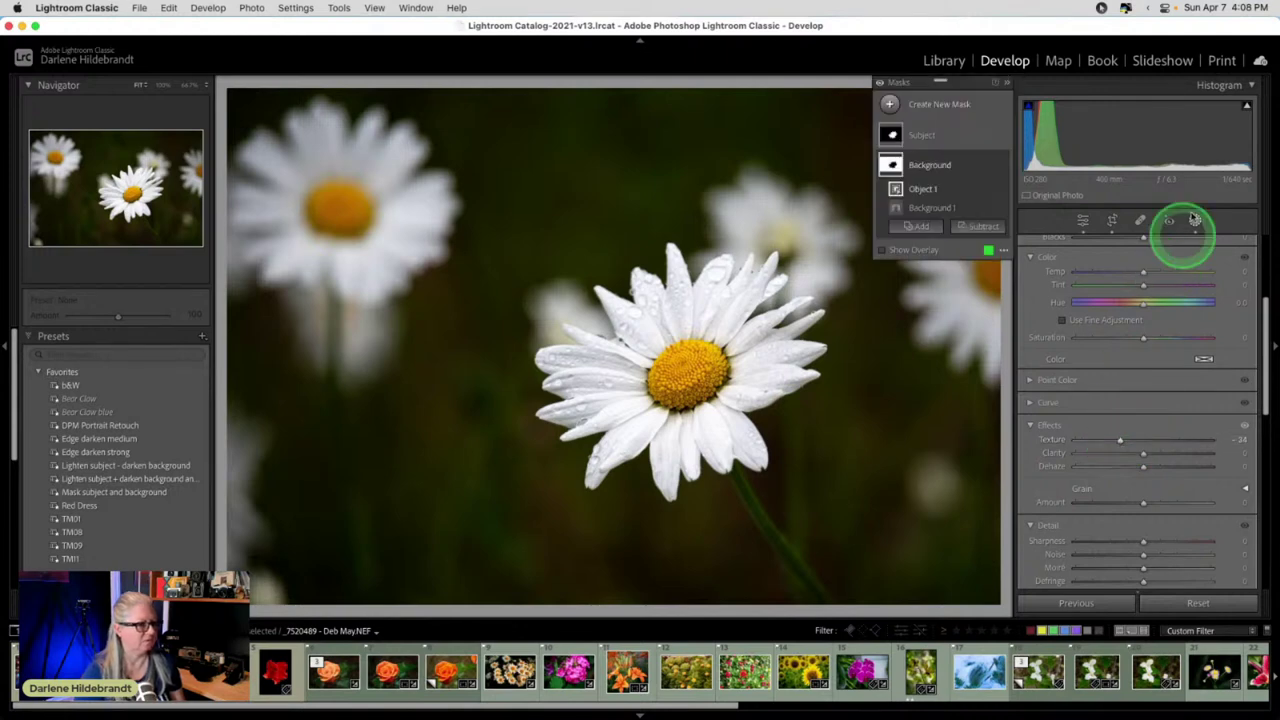
# - Set the Subject mask's Texture to 57 and Clarity to 40
pyautogui.click(891, 136)
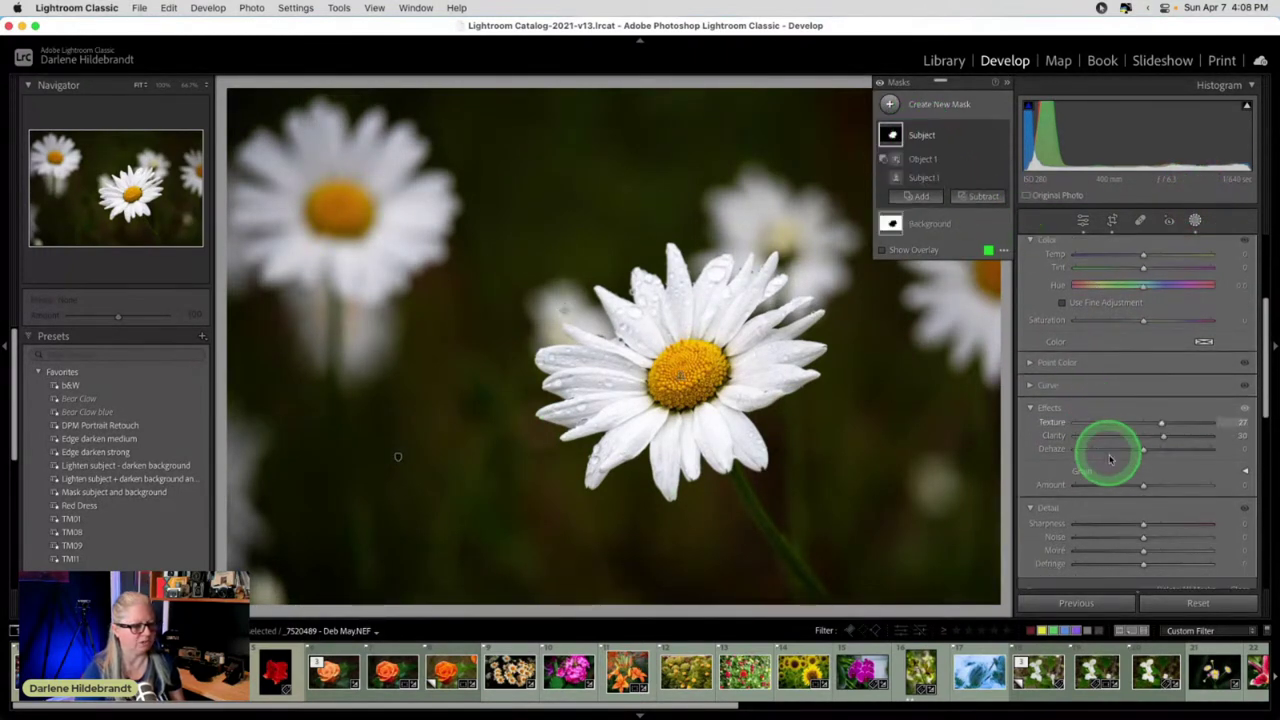
pyautogui.moveTo(1161, 425)
pyautogui.mouseDown()
pyautogui.moveTo(1183, 423)
pyautogui.moveTo(1170, 436)
pyautogui.mouseUp()
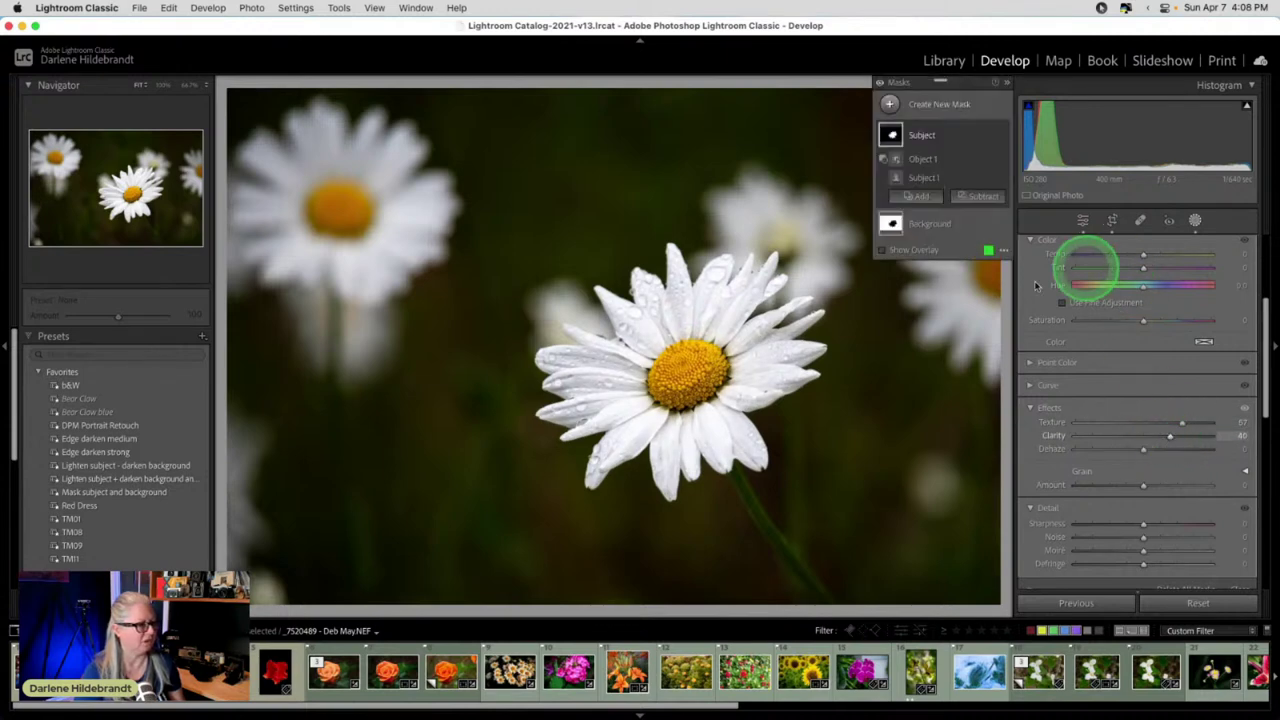
# - Leave masking and set the daisy photo's overall Shadows to +9 and Blacks to -26
pyautogui.click(1195, 220)
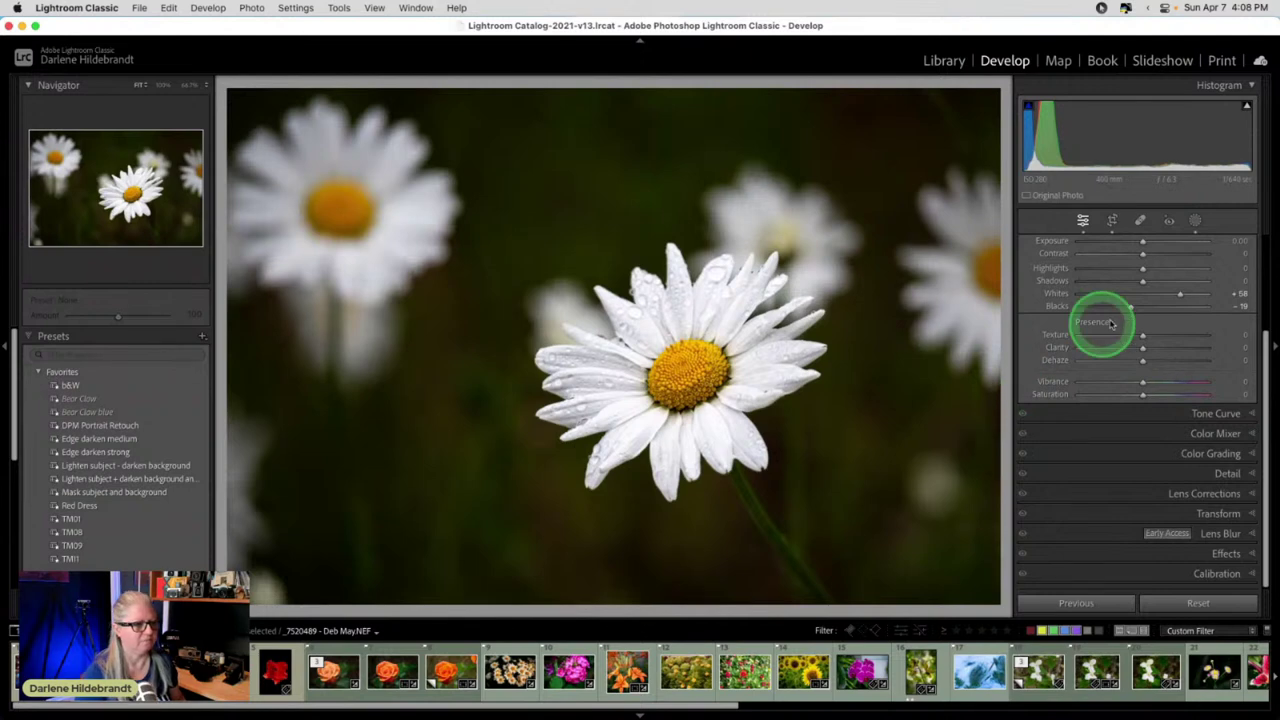
pyautogui.moveTo(1132, 306)
pyautogui.mouseDown()
pyautogui.moveTo(1154, 277)
pyautogui.moveTo(1126, 307)
pyautogui.mouseUp()
# - Open the daisy photo as a Smart Object in Photoshop and show it in full-screen mode
pyautogui.rightClick(778, 230)
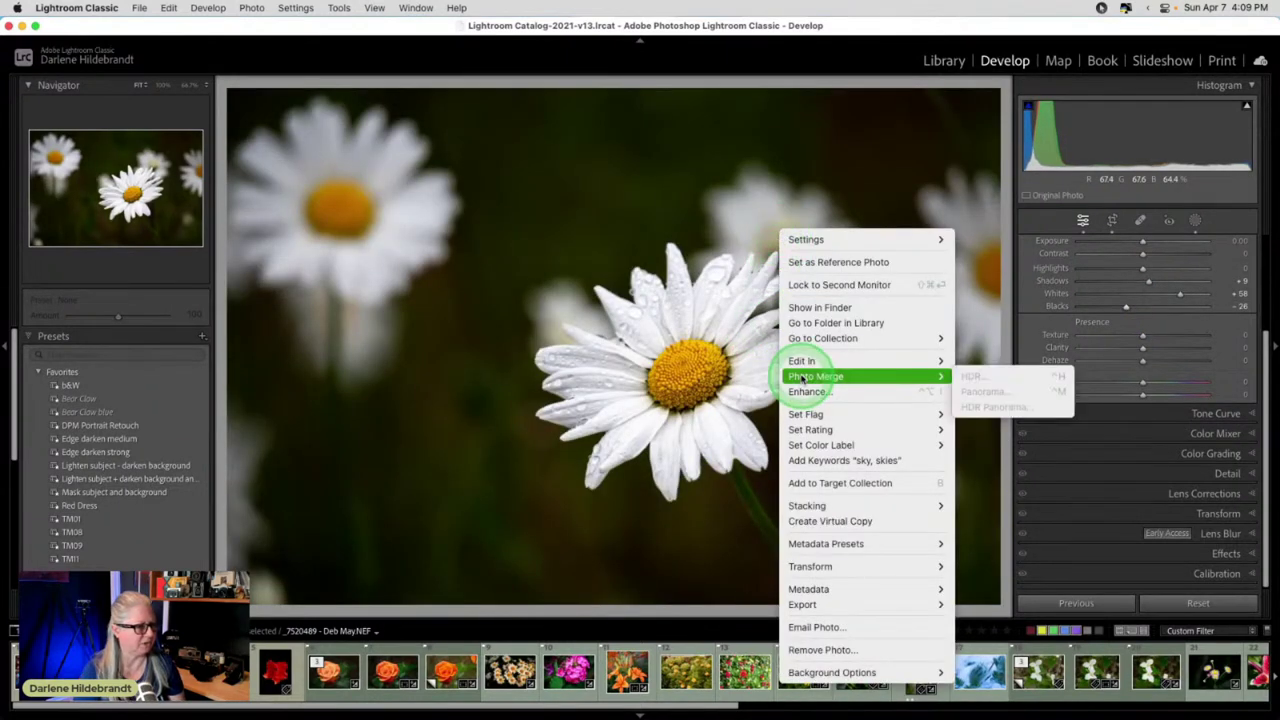
pyautogui.moveTo(805, 365)
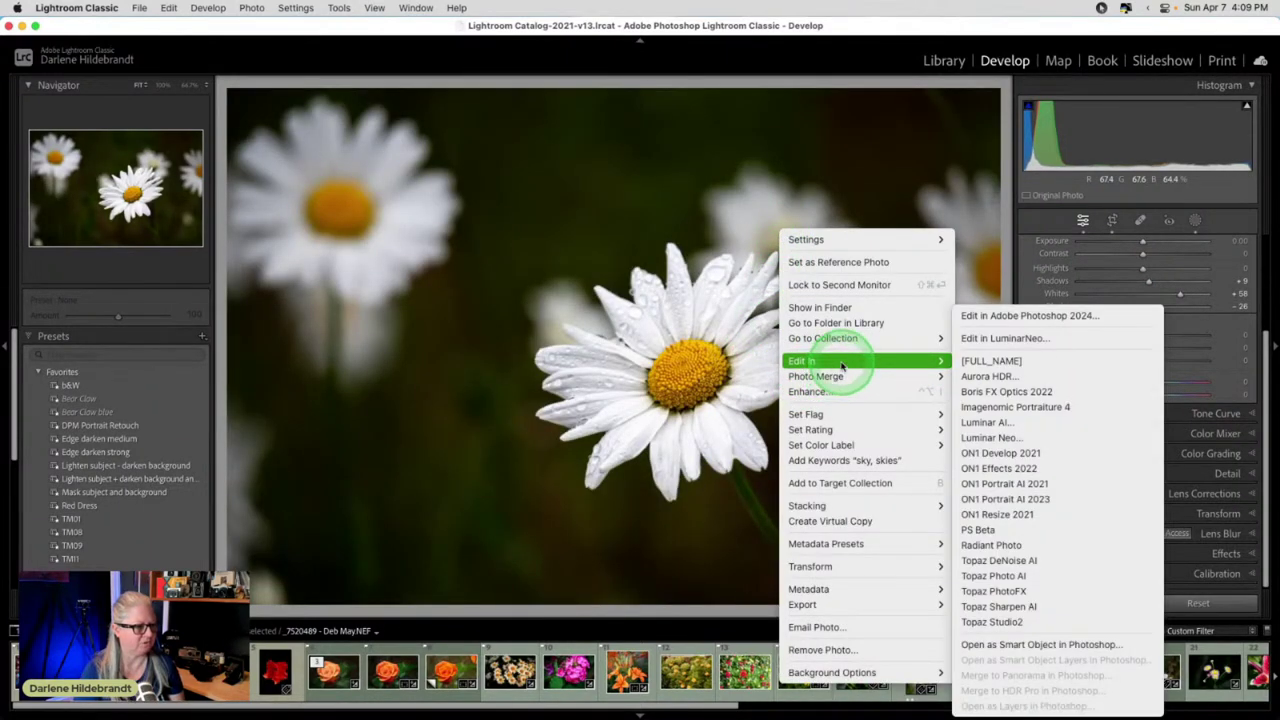
pyautogui.click(1040, 648)
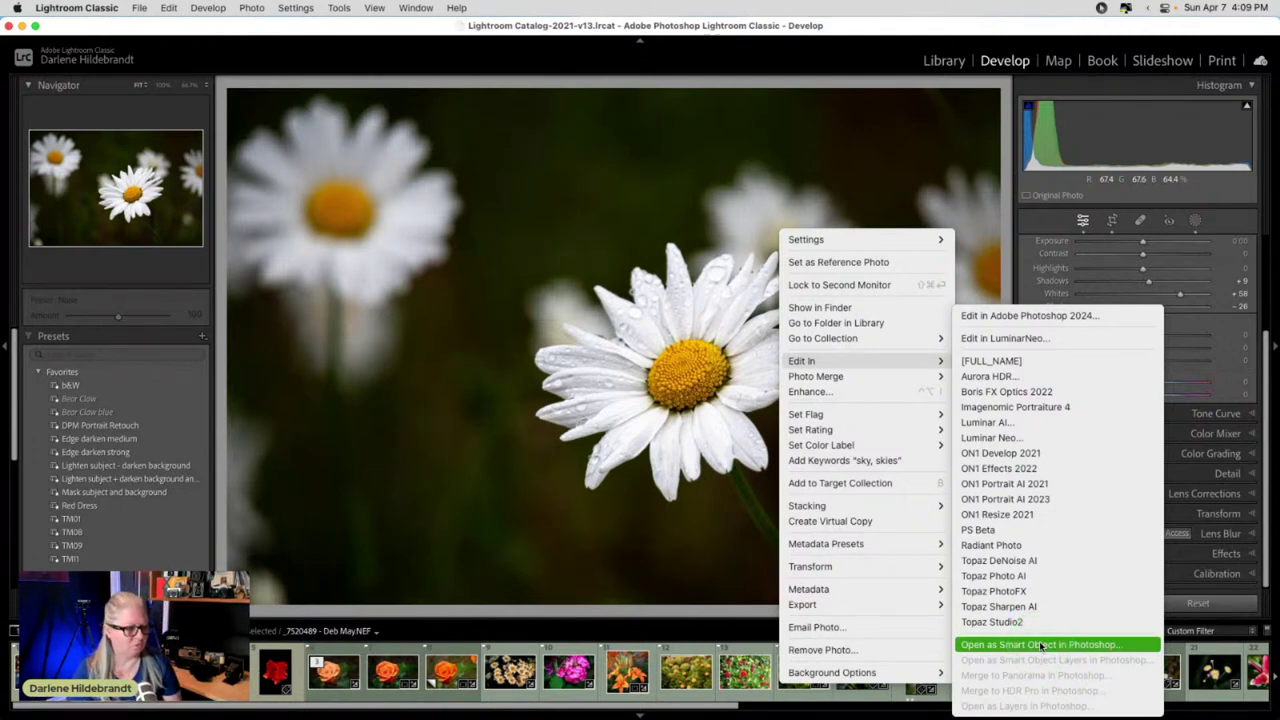
pyautogui.click(1040, 645)
pyautogui.click(548, 370)
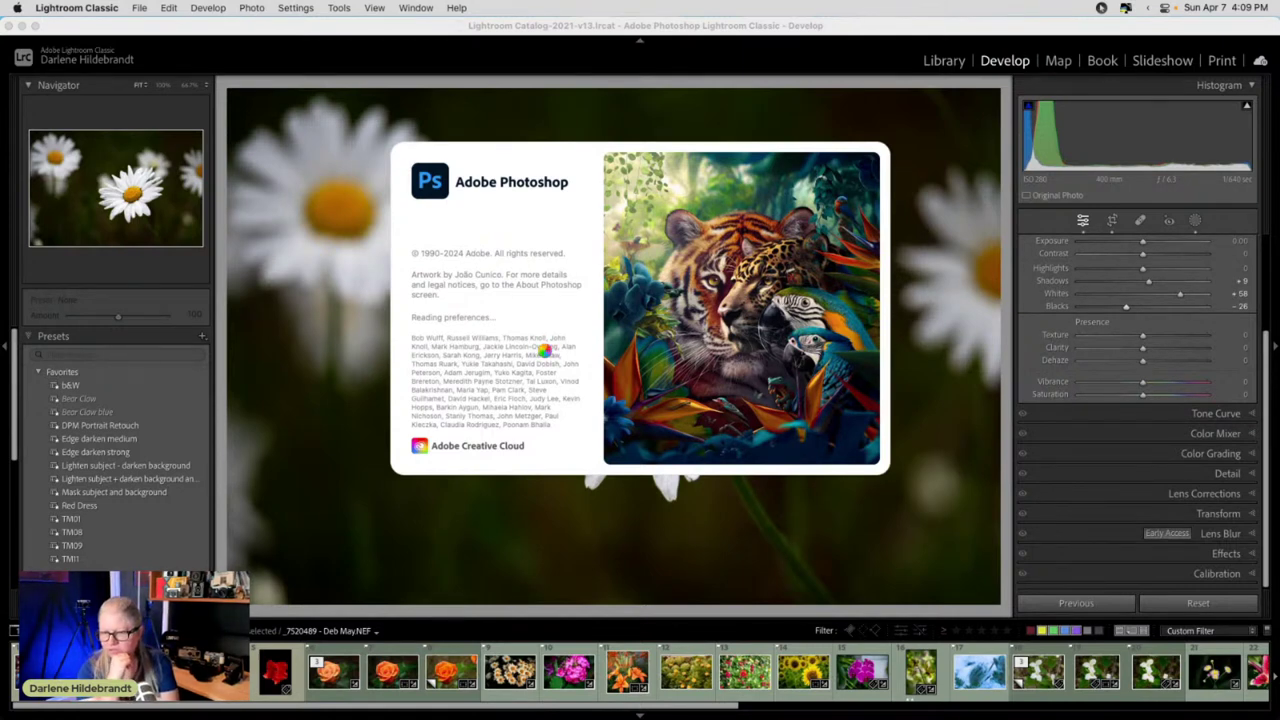
pyautogui.click(545, 345)
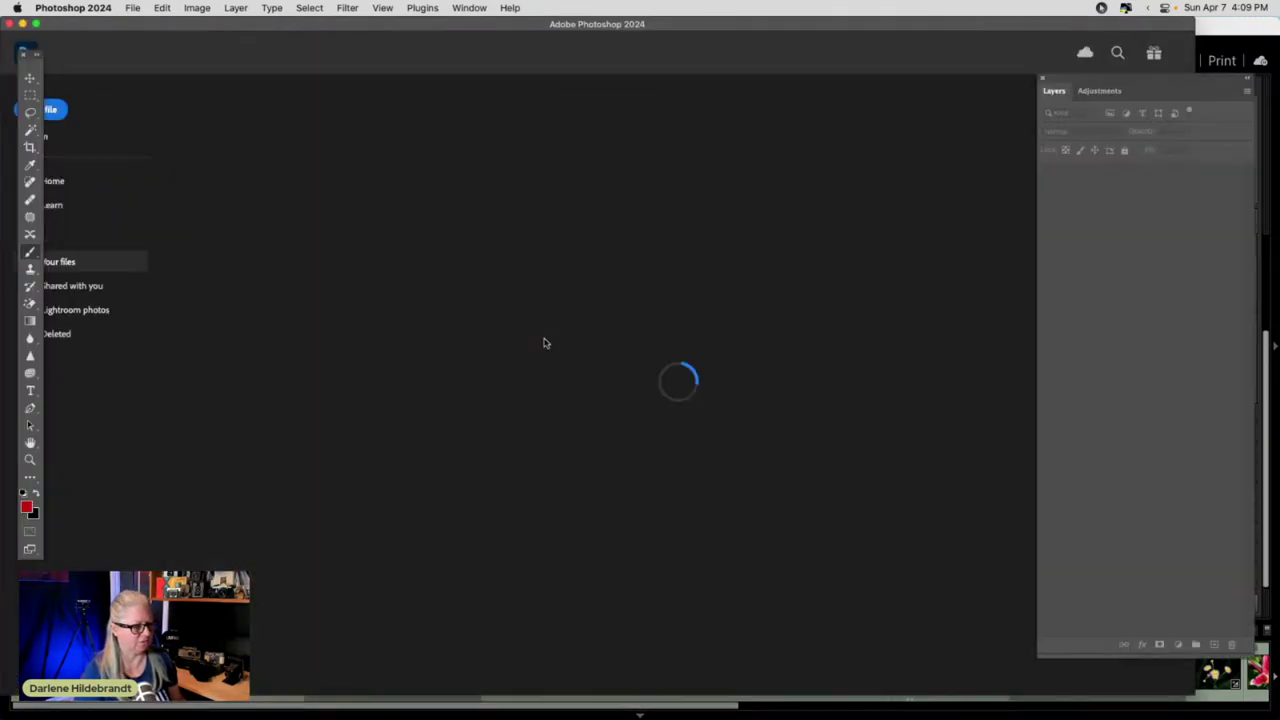
pyautogui.click(545, 340)
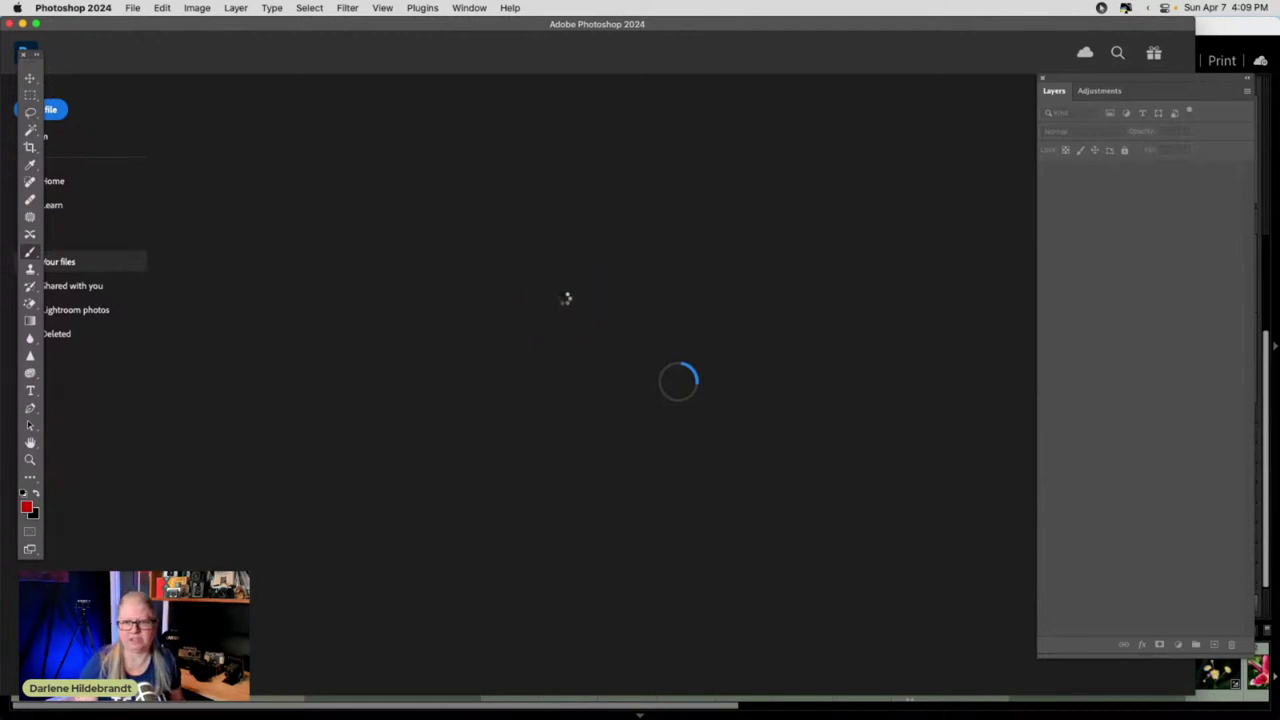
pyautogui.click(539, 293)
pyautogui.click(641, 295)
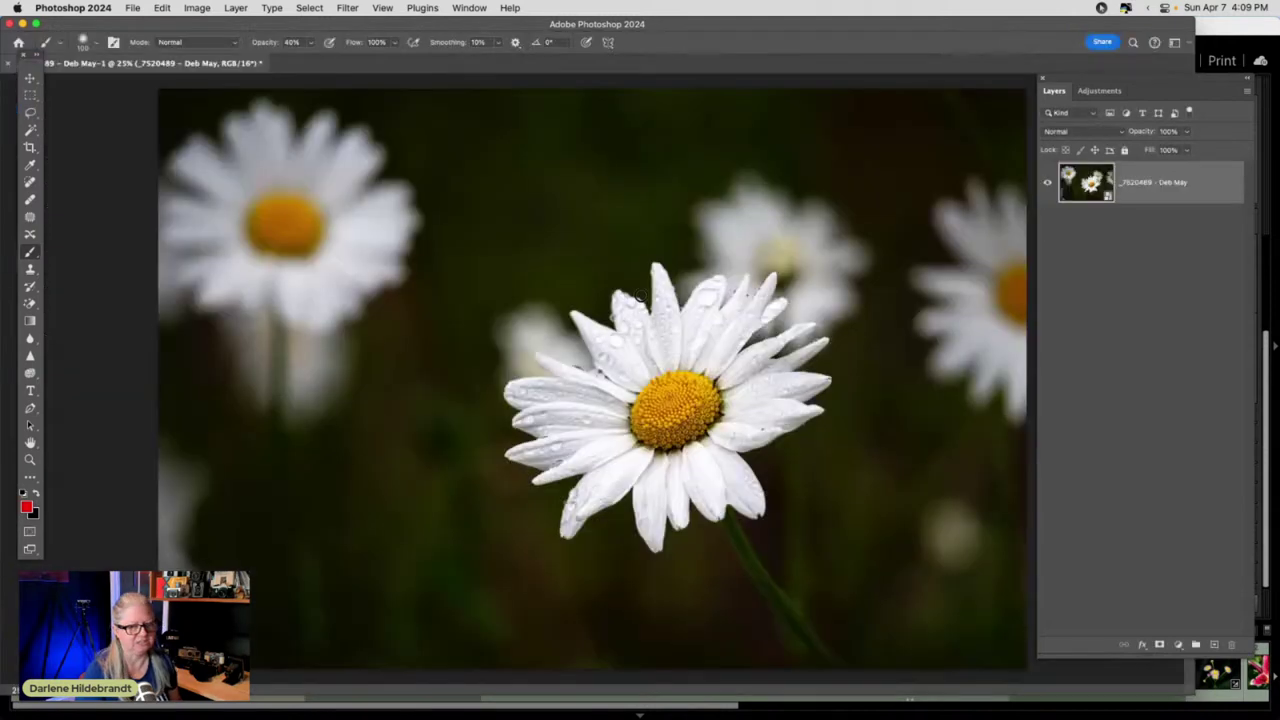
pyautogui.press('f')
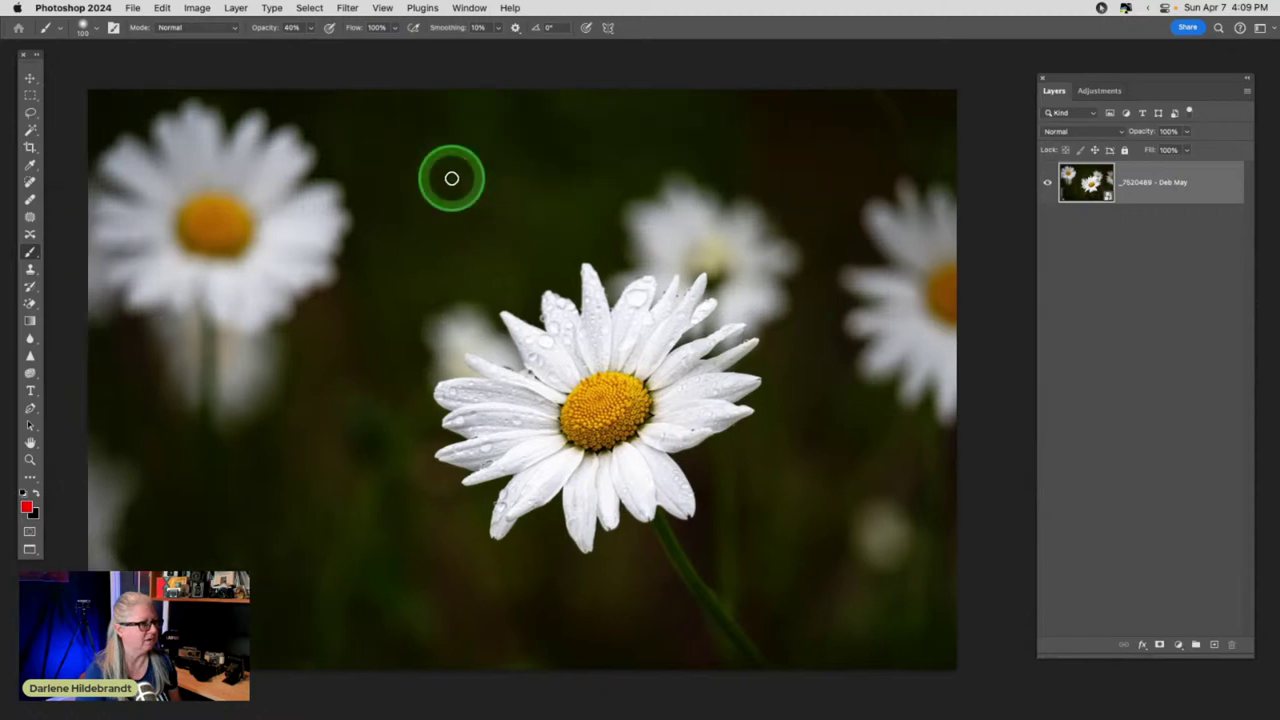
# - Look through Photoshop's filters for the Luminar plug-ins offered under Skylum Software
pyautogui.click(347, 8)
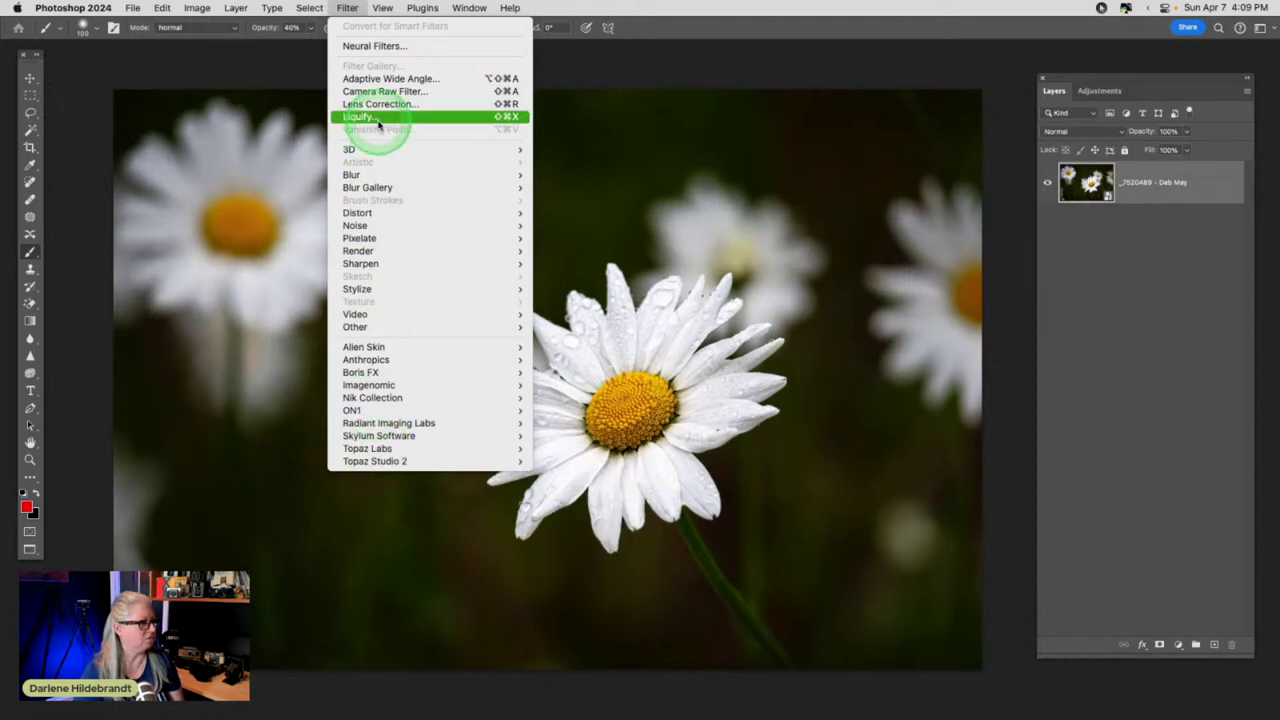
pyautogui.click(409, 442)
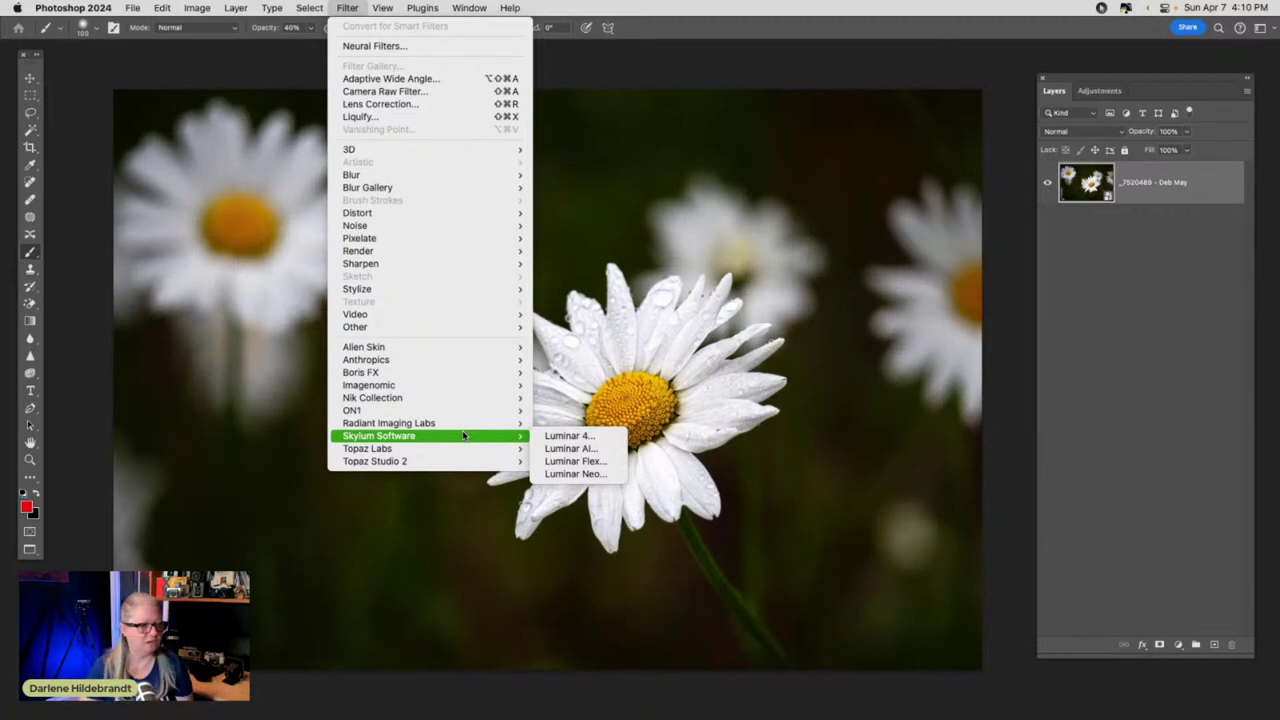
pyautogui.click(470, 437)
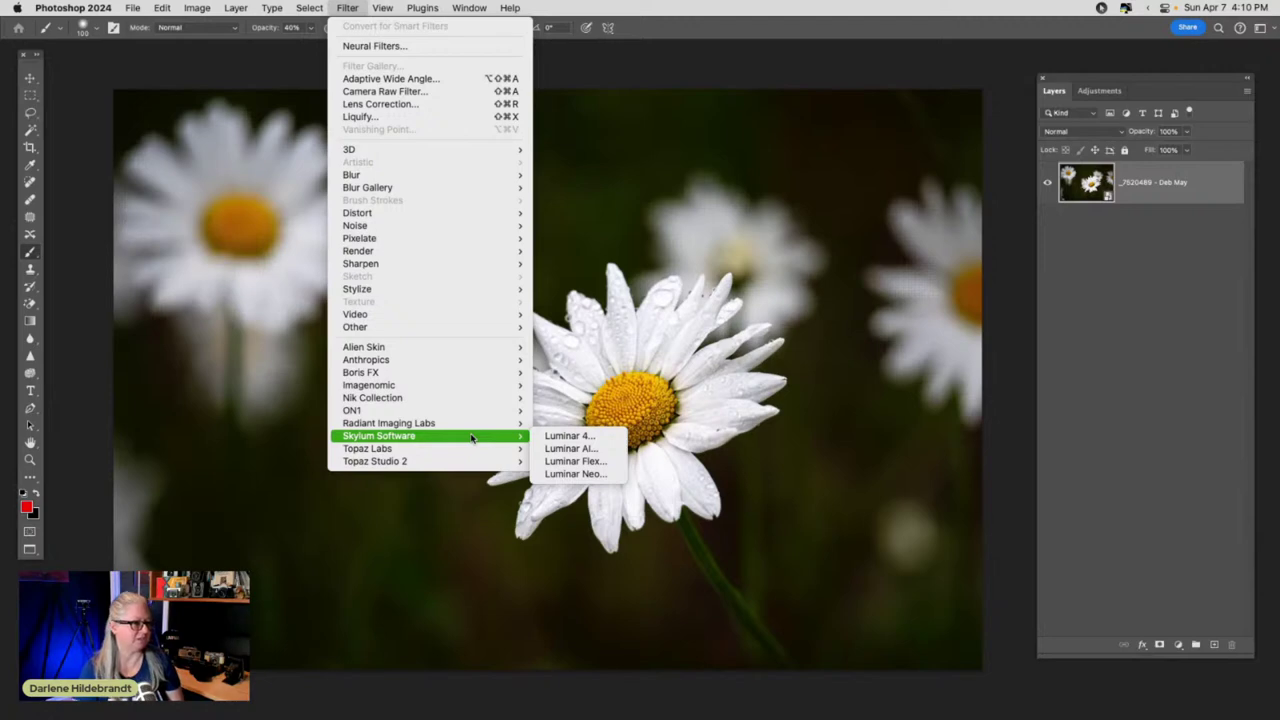
# - Switch from Photoshop to Lightroom Classic and launch the standalone Luminar Neo app through a Spotlight search
pyautogui.press('super+Tab')
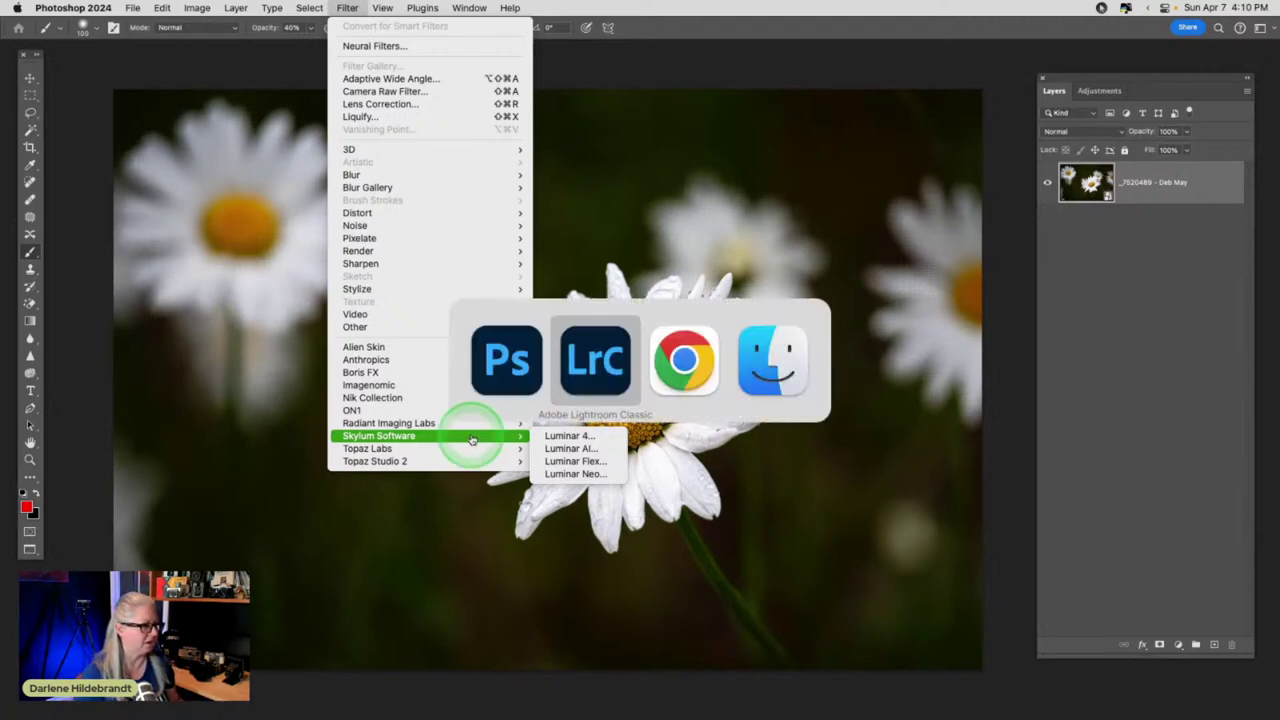
pyautogui.press('super+Tab')
pyautogui.press('super+Tab')
pyautogui.press('super+Tab')
pyautogui.press('super+Tab')
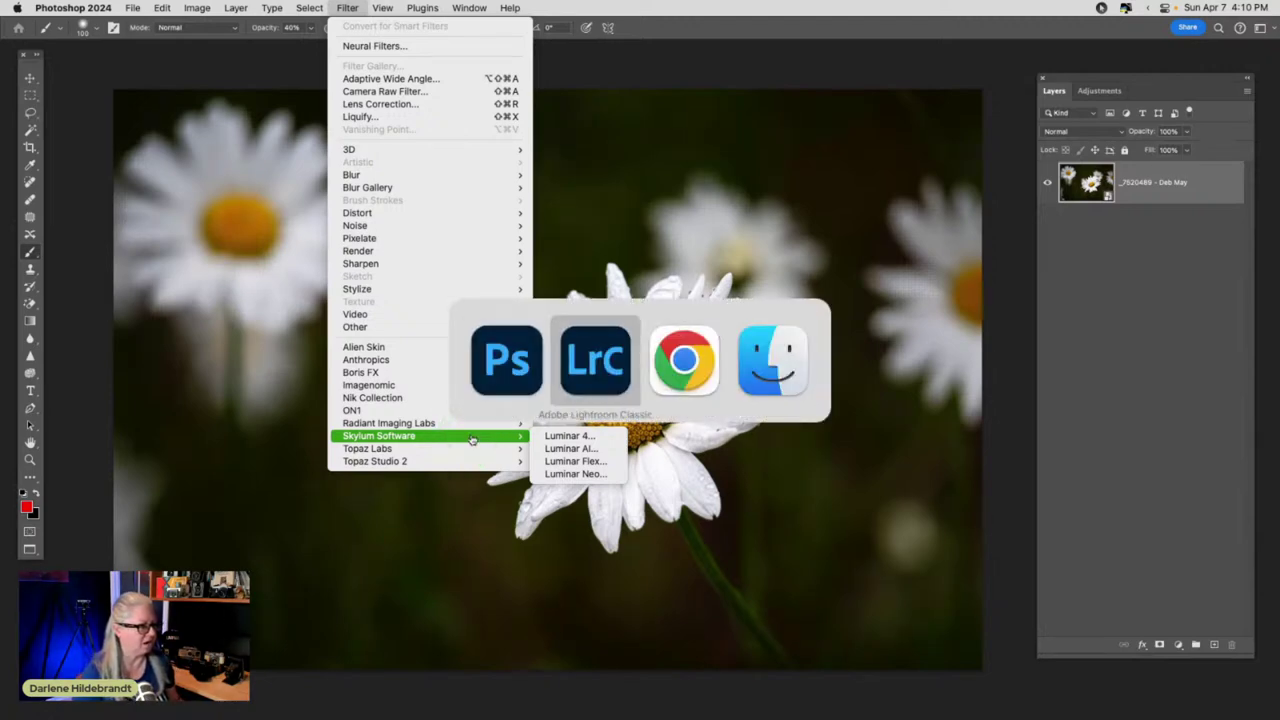
pyautogui.click(471, 440)
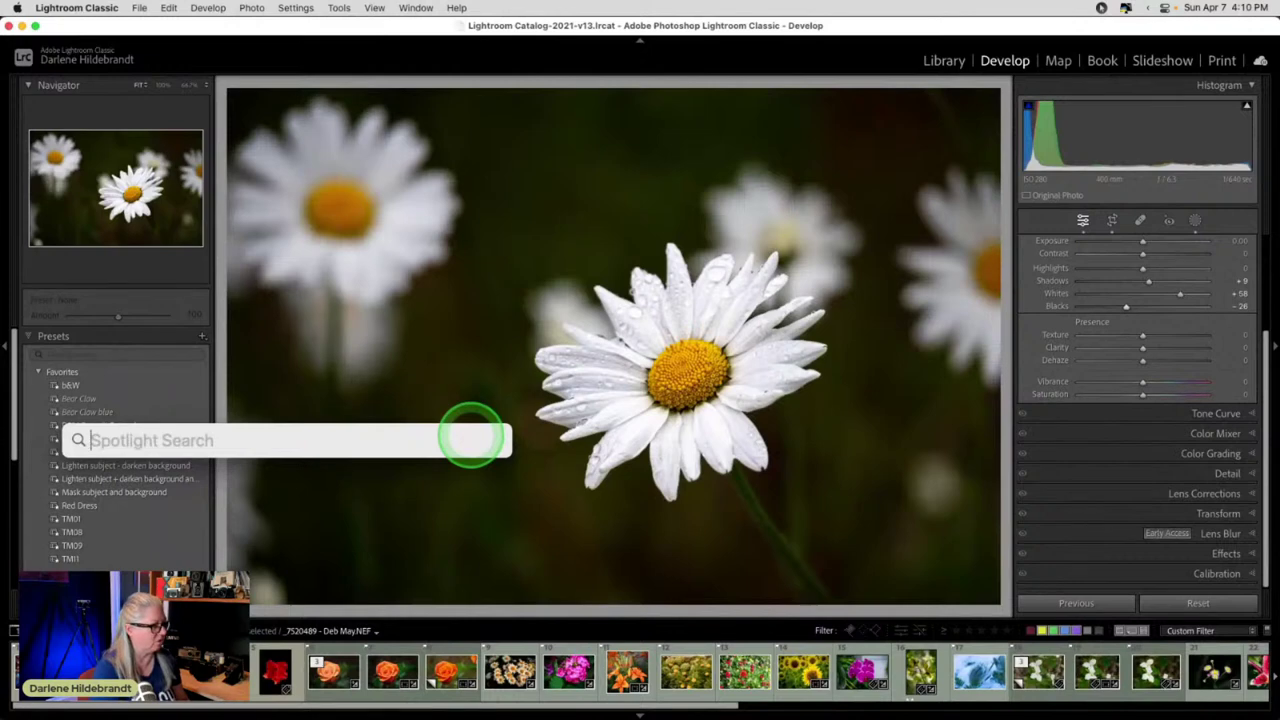
pyautogui.write('luminar')
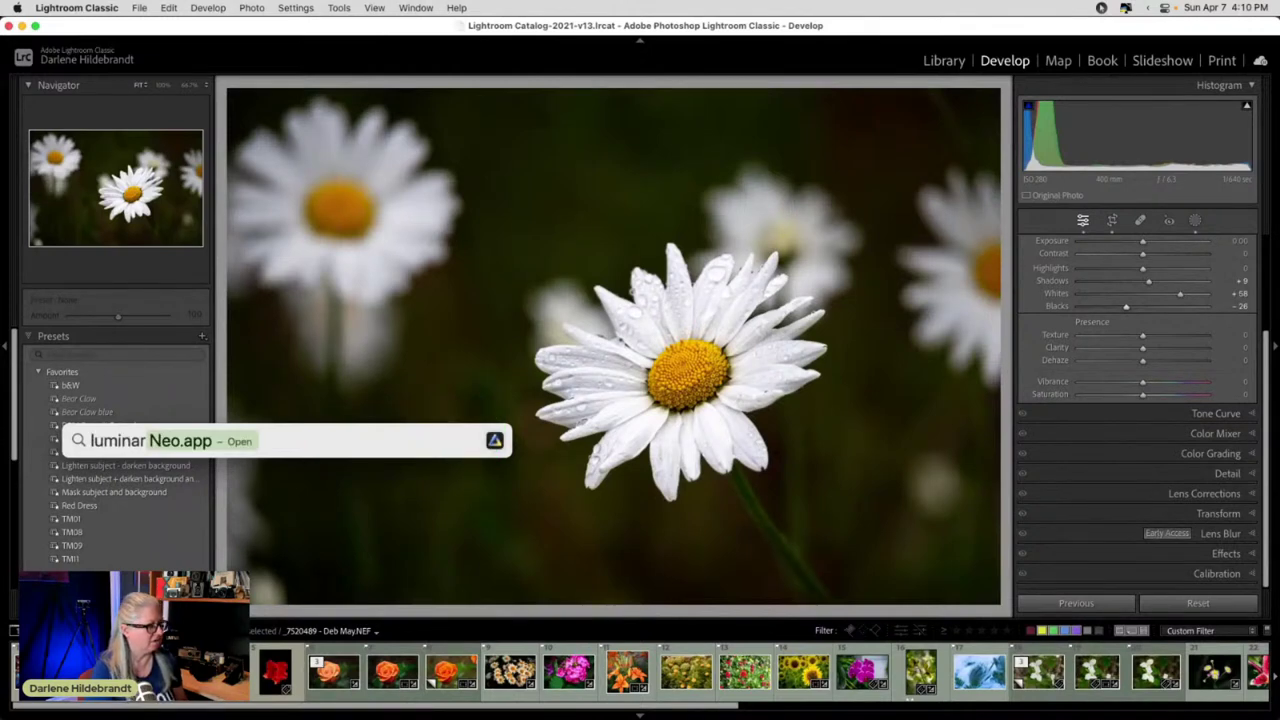
pyautogui.press('Return')
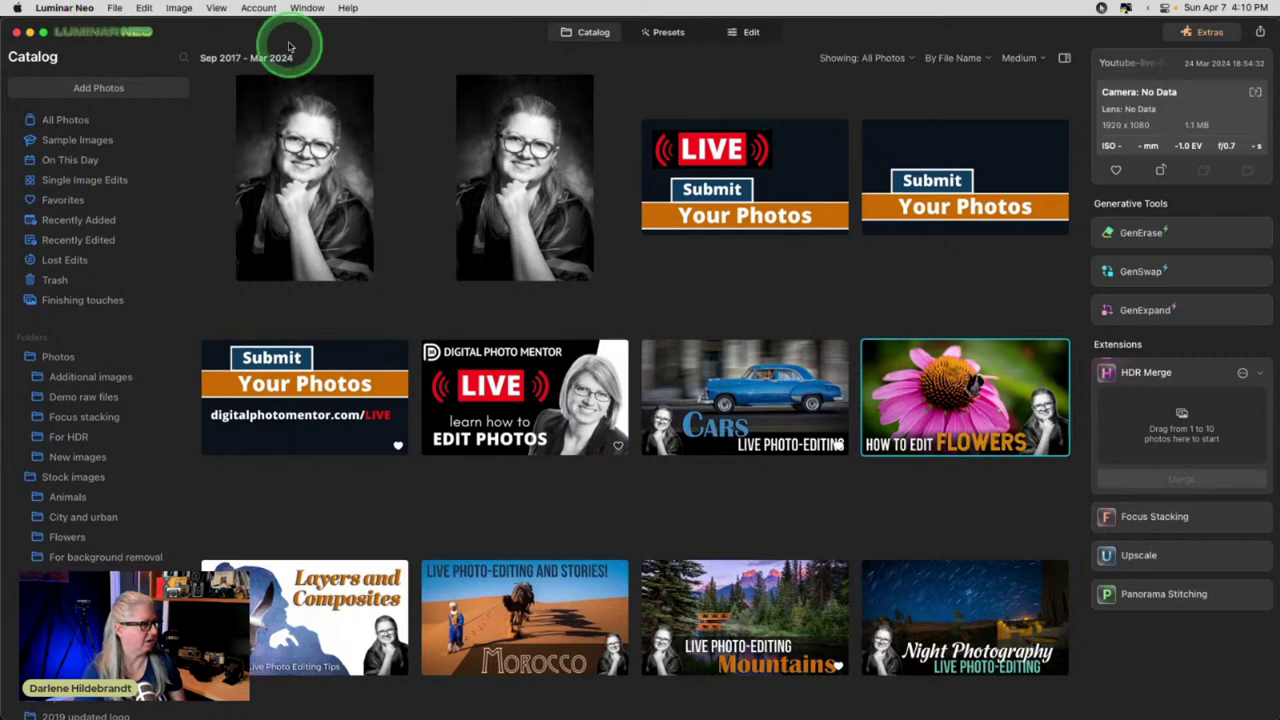
# - Check Luminar Neo's plugin installation status for Photoshop and Lightroom Classic, and dismiss the plugin dialog
pyautogui.click(78, 8)
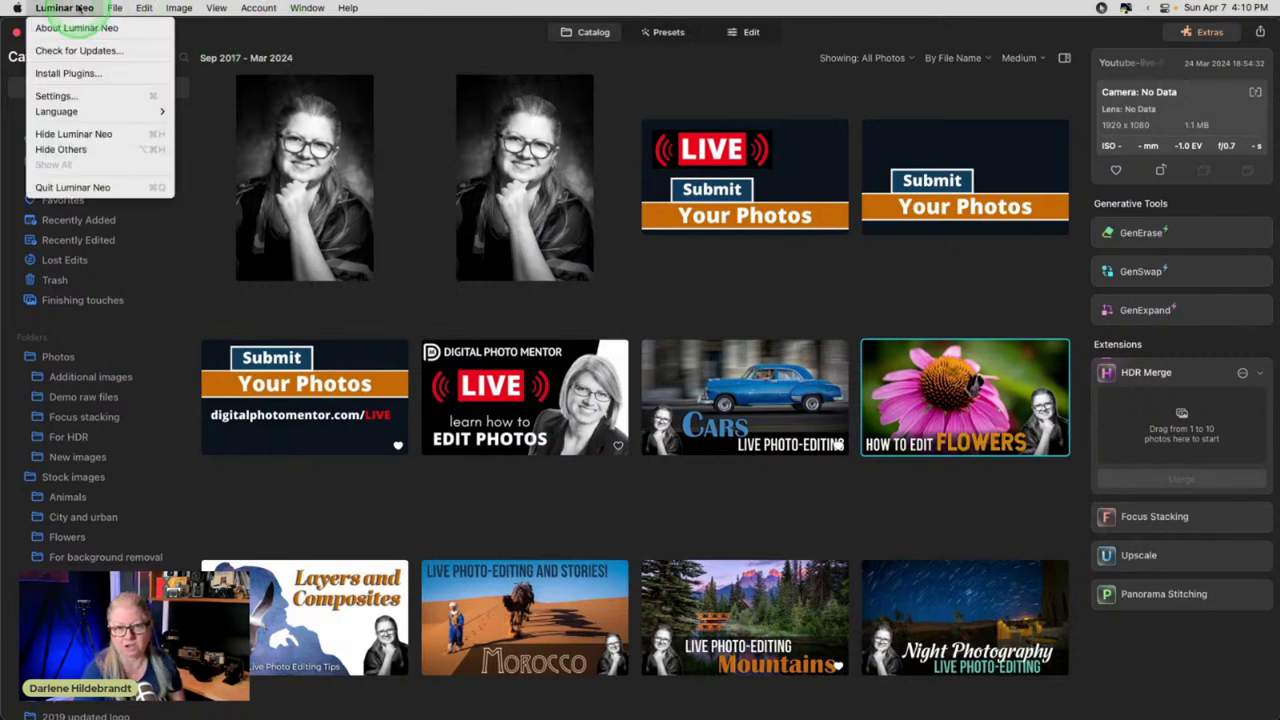
pyautogui.click(66, 73)
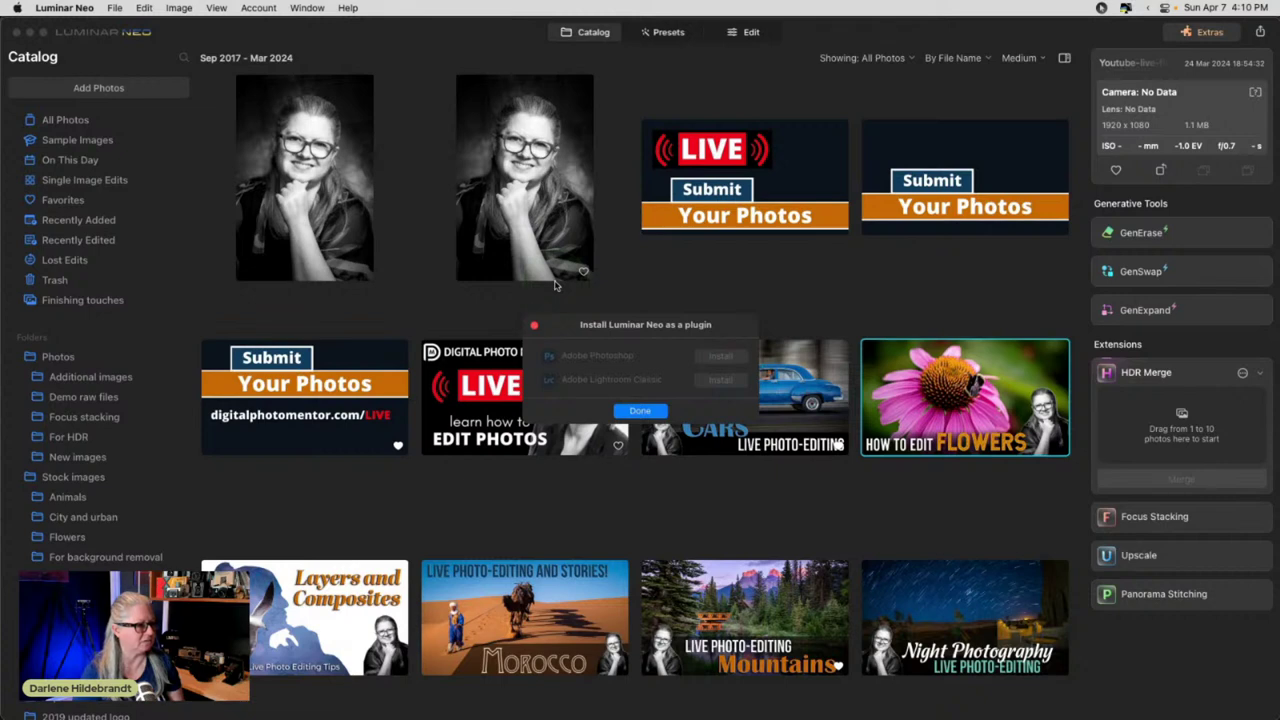
pyautogui.click(605, 335)
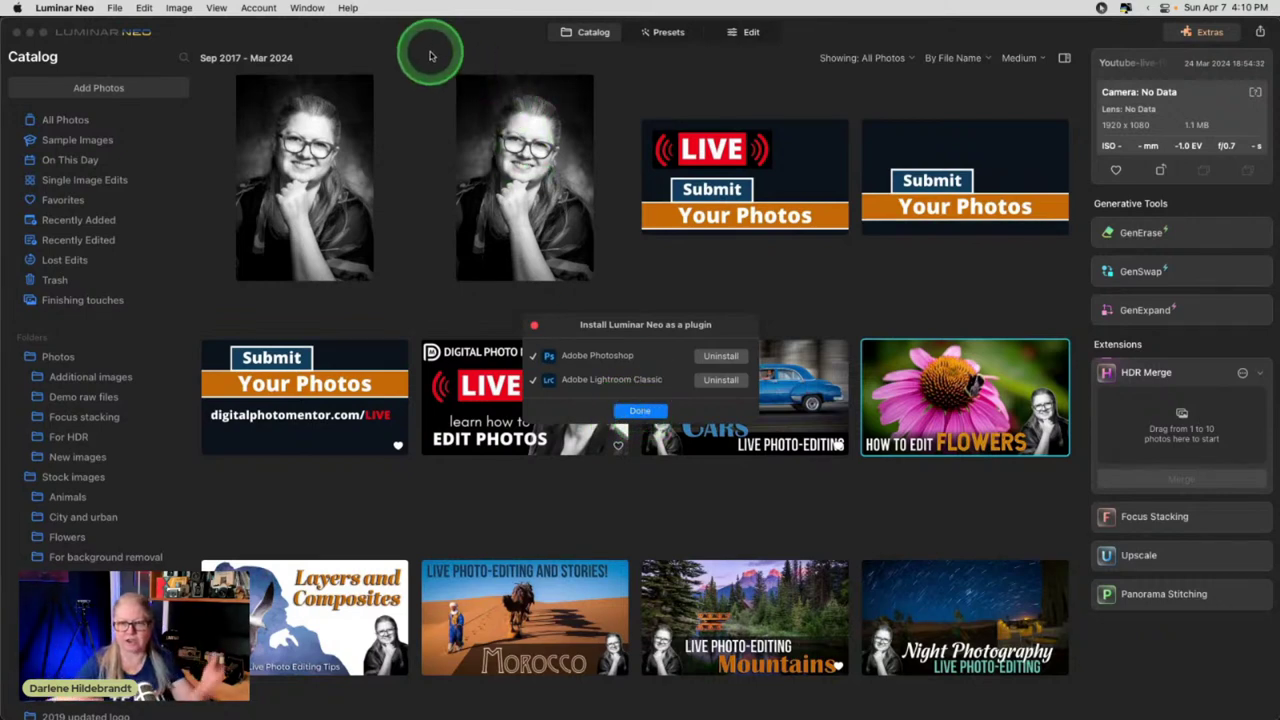
pyautogui.click(639, 410)
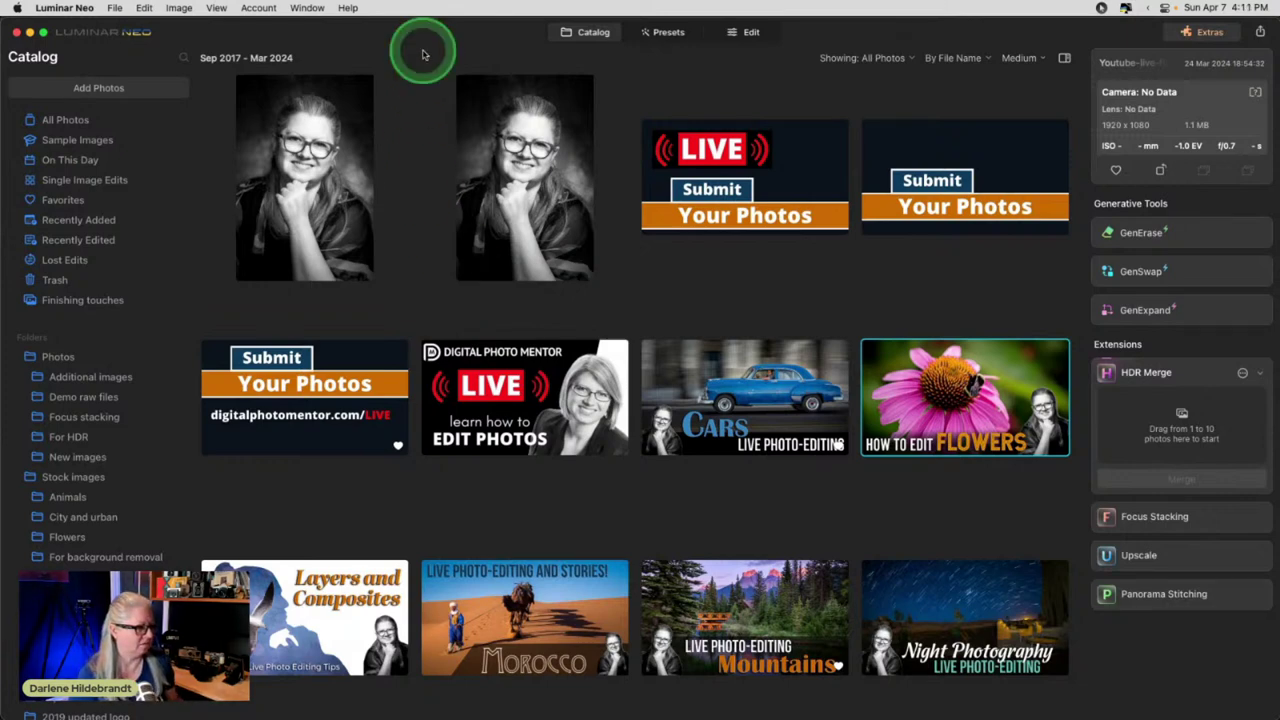
# - Switch back to Photoshop and close the daisy document
pyautogui.press('super+Tab')
pyautogui.press('super+Tab')
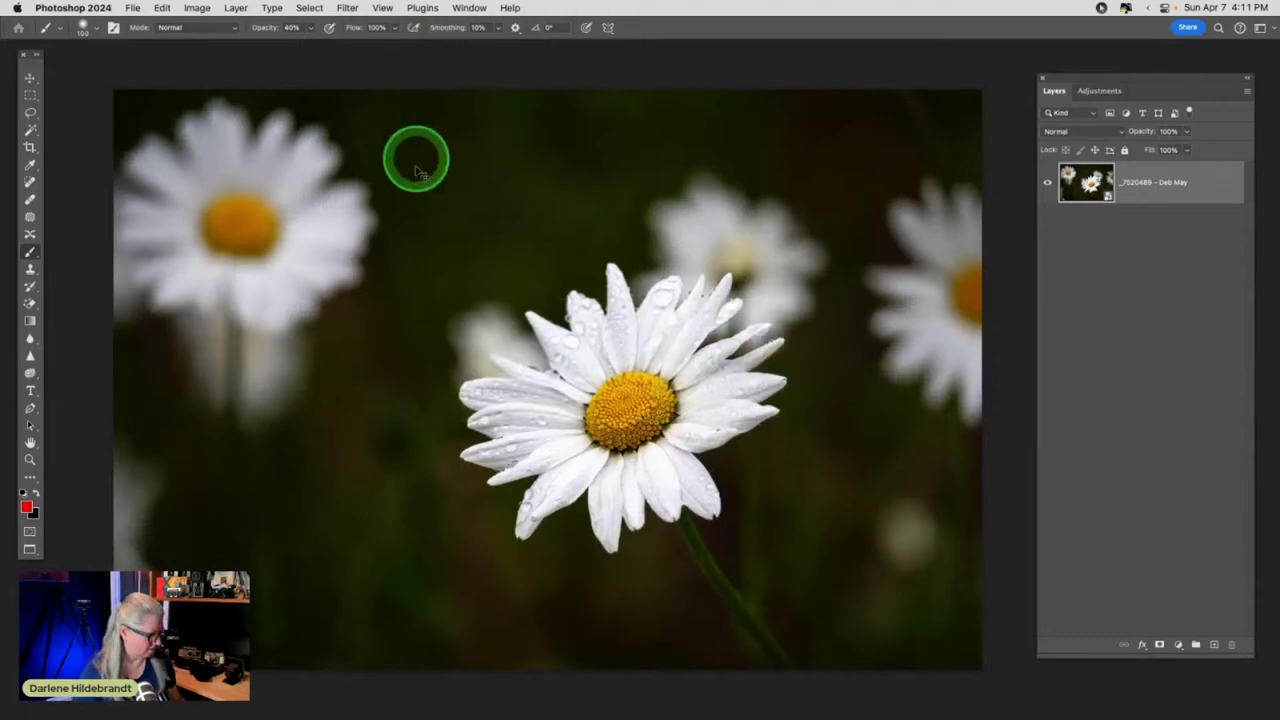
pyautogui.press('super+w')
pyautogui.click(617, 299)
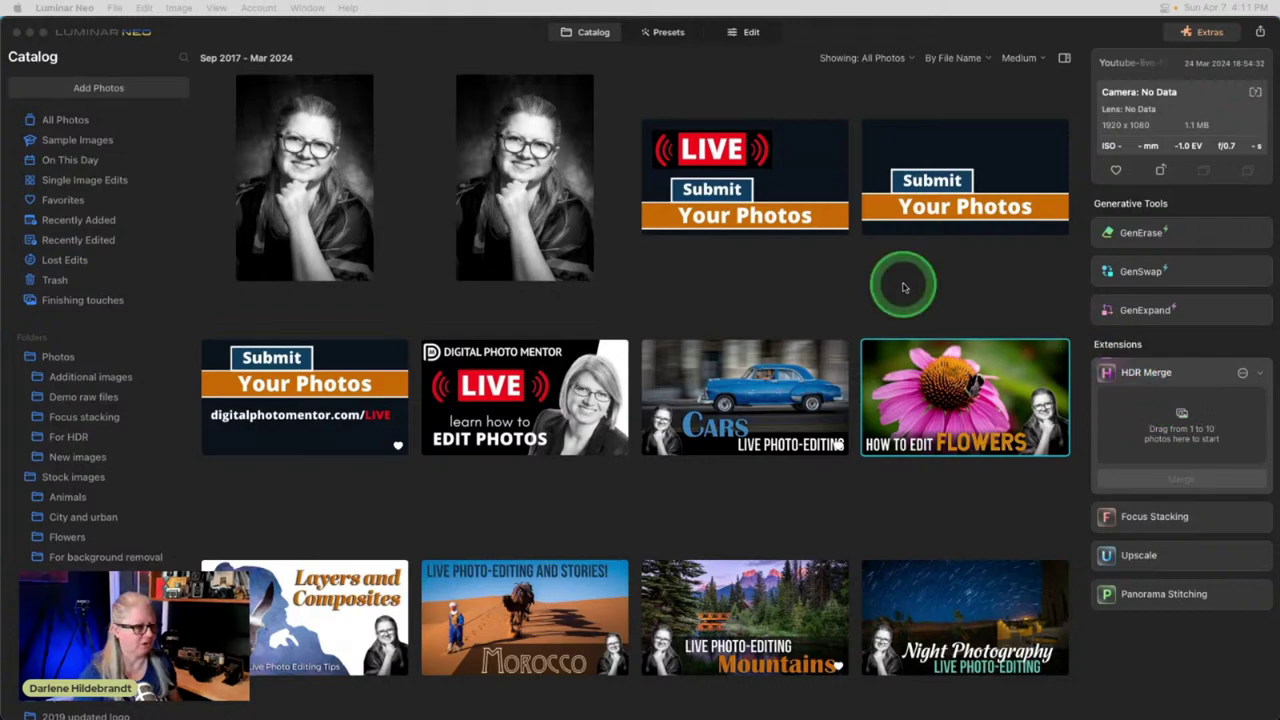
# - Find the "Editing Street Photos" thumbnail in the Luminar Neo catalog and view it enlarged in full screen
pyautogui.scroll(-3, 903, 285)
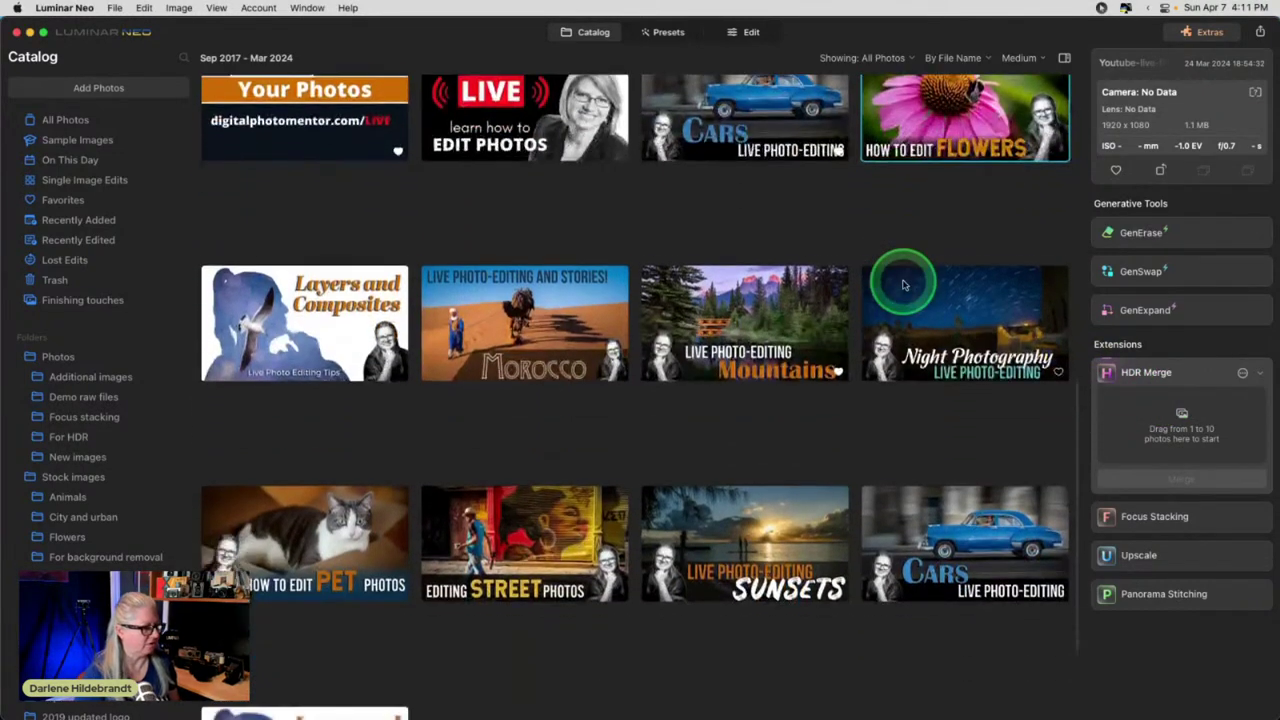
pyautogui.doubleClick(488, 514)
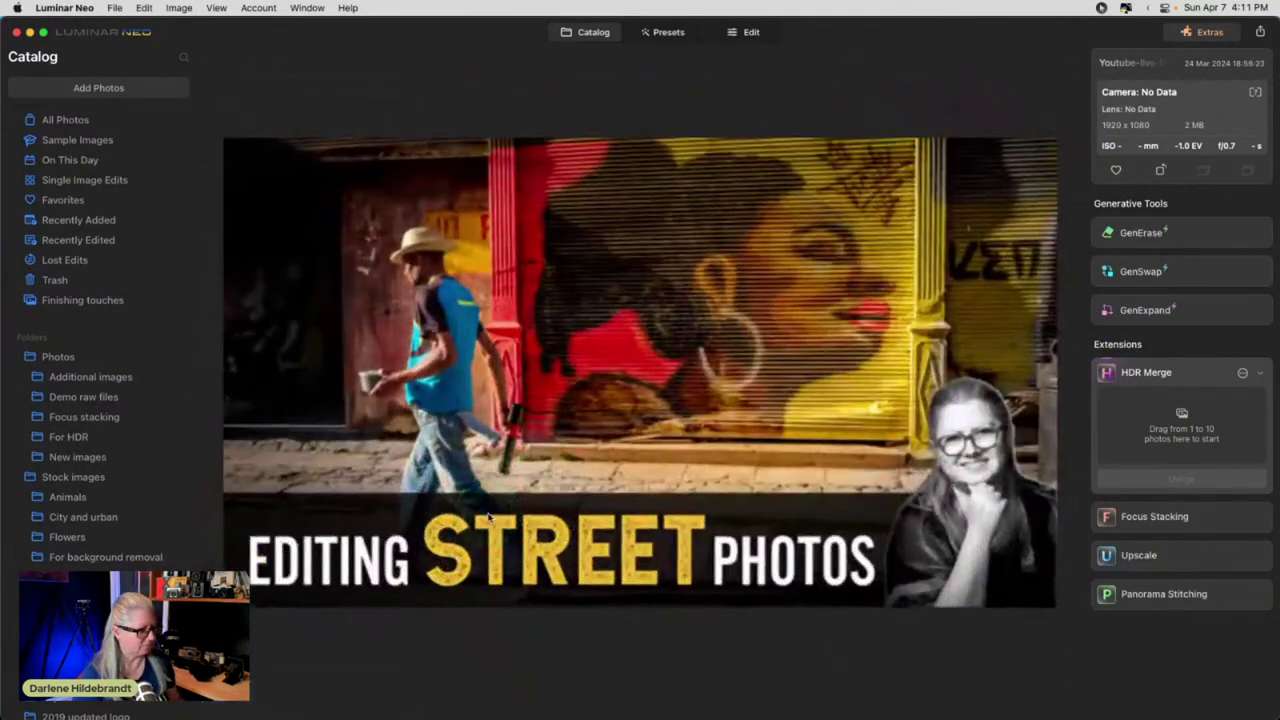
pyautogui.click(630, 501)
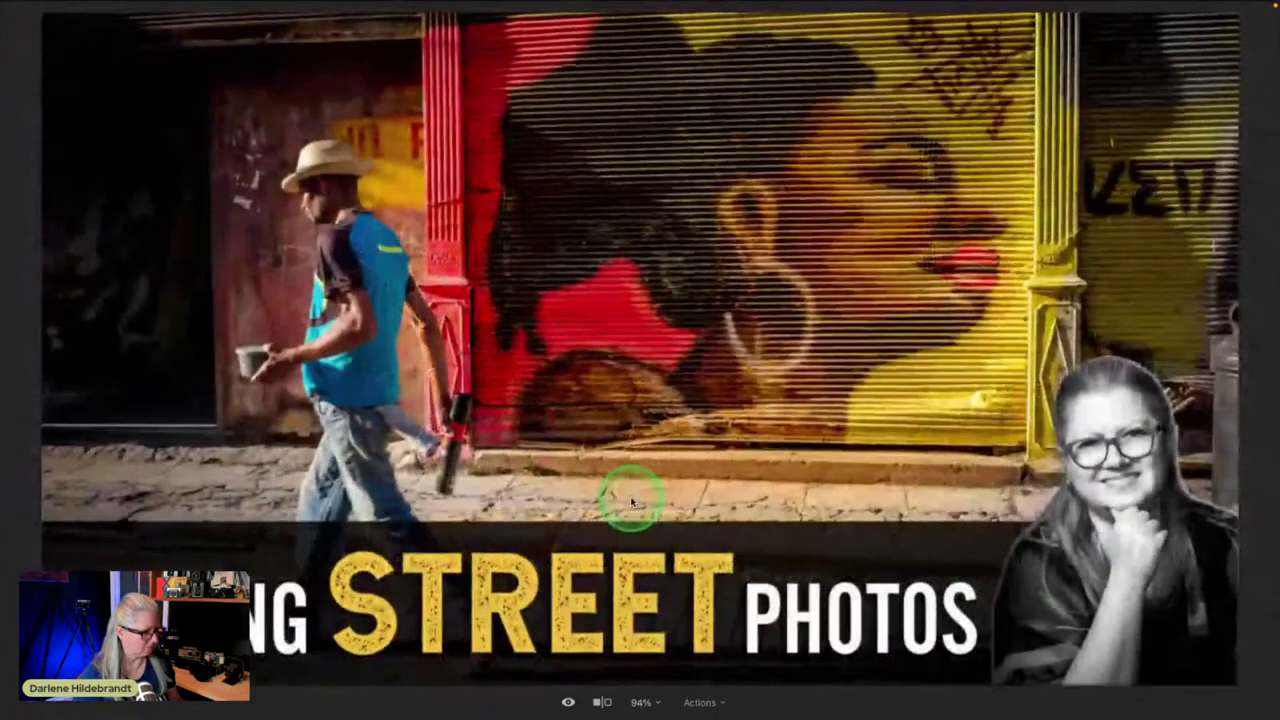